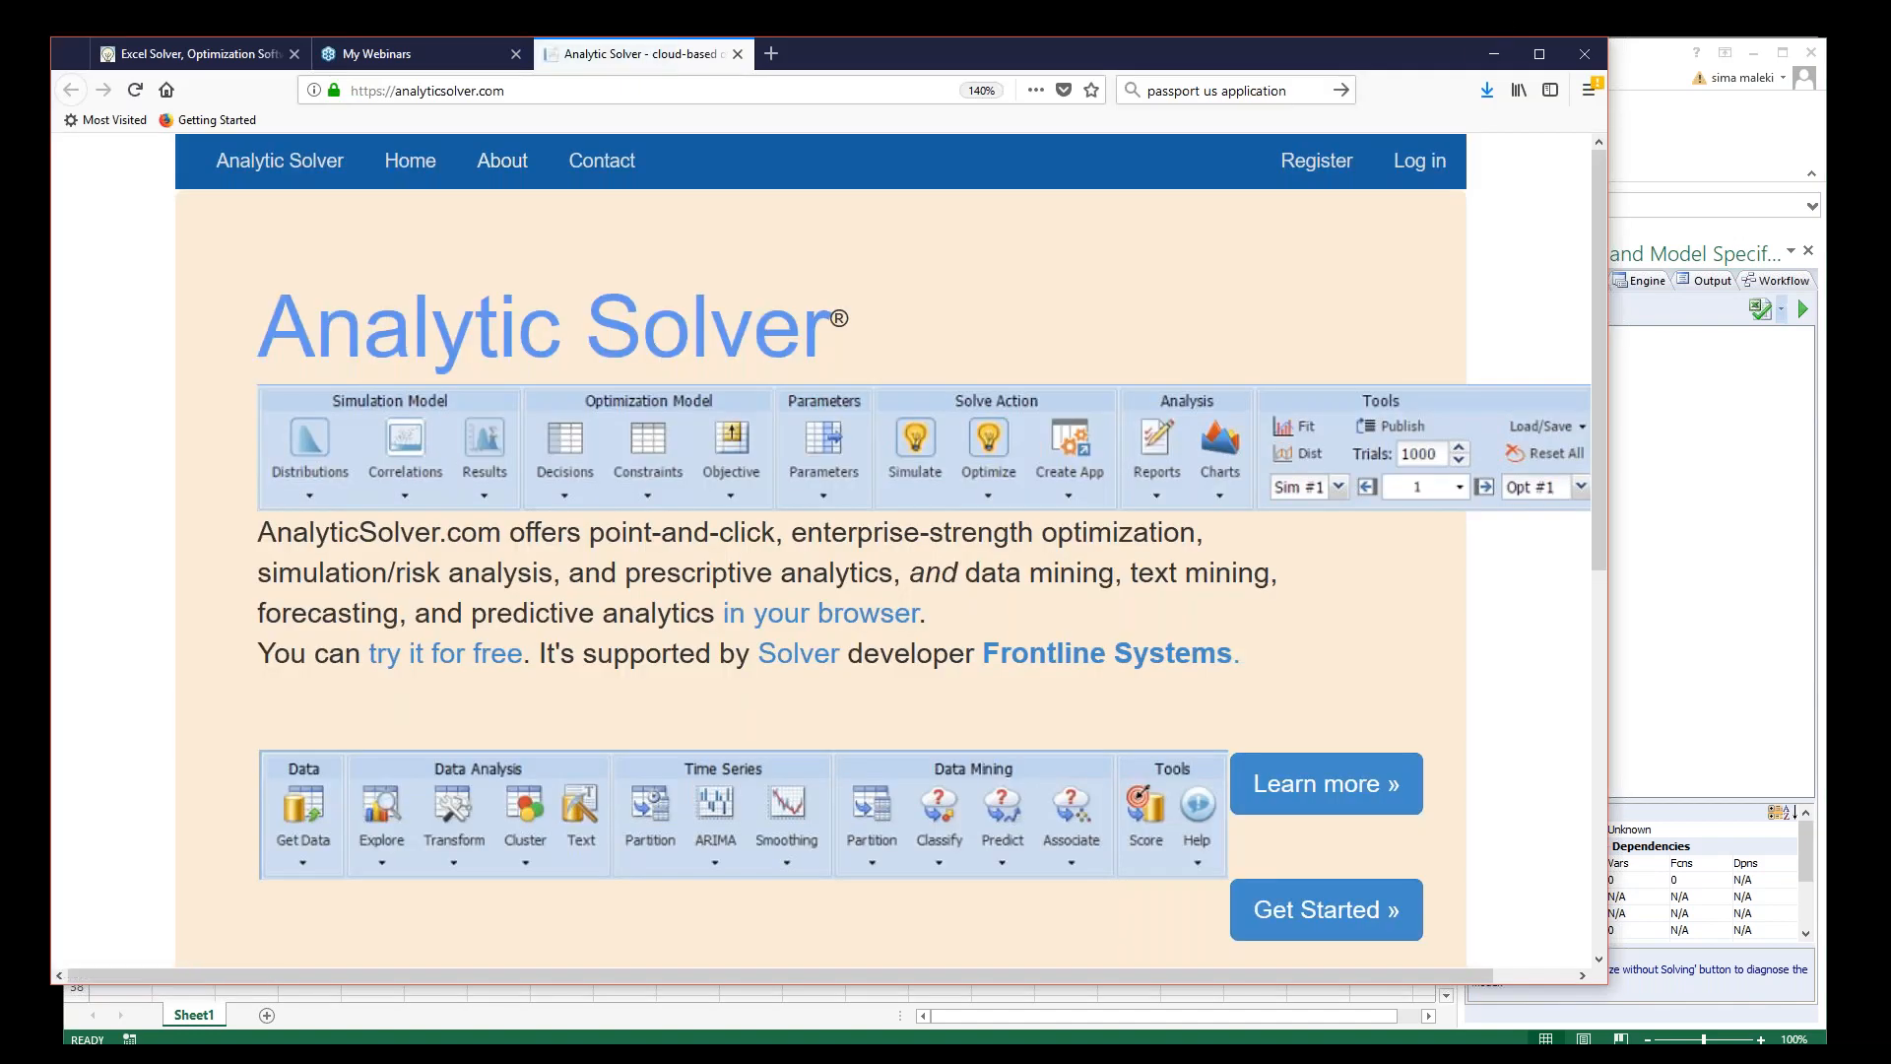
# Step: Open the Analytic Solver website's log-in page, and switch back to the empty Excel workbook
pyautogui.click(1423, 161)
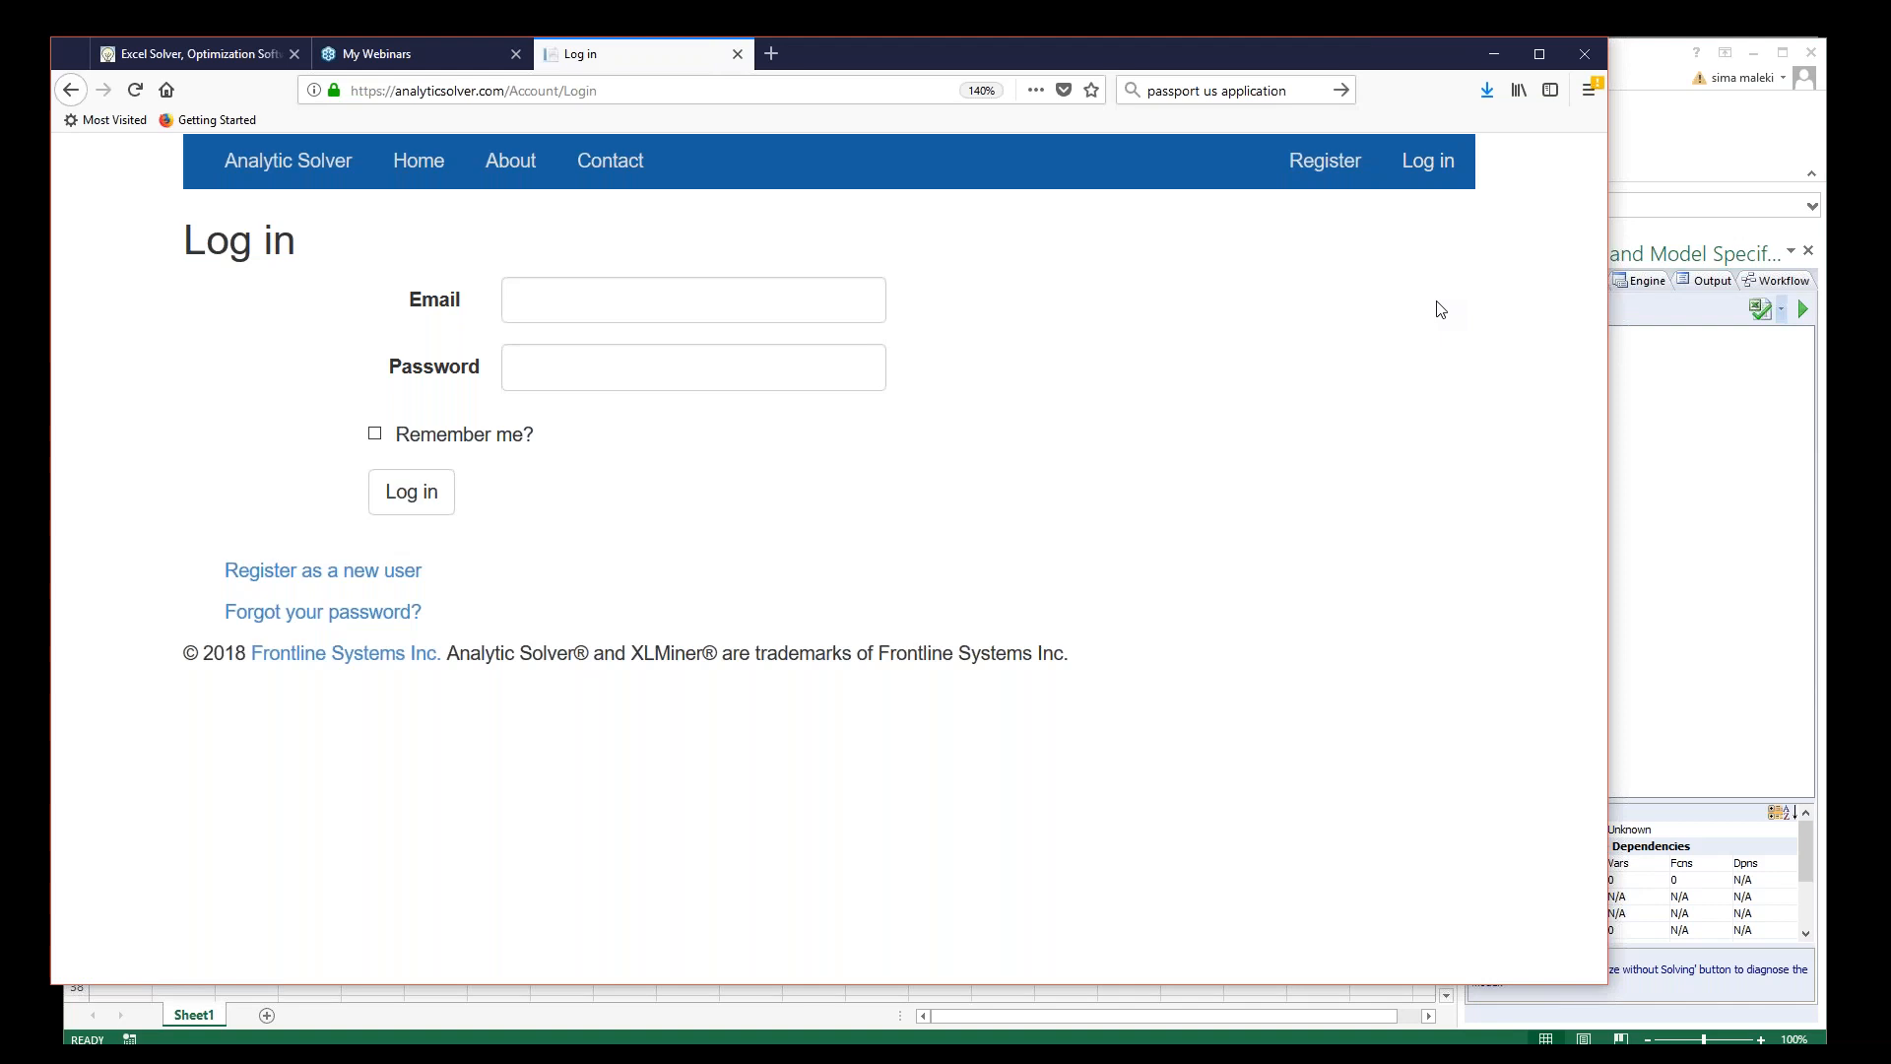
pyautogui.click(1493, 53)
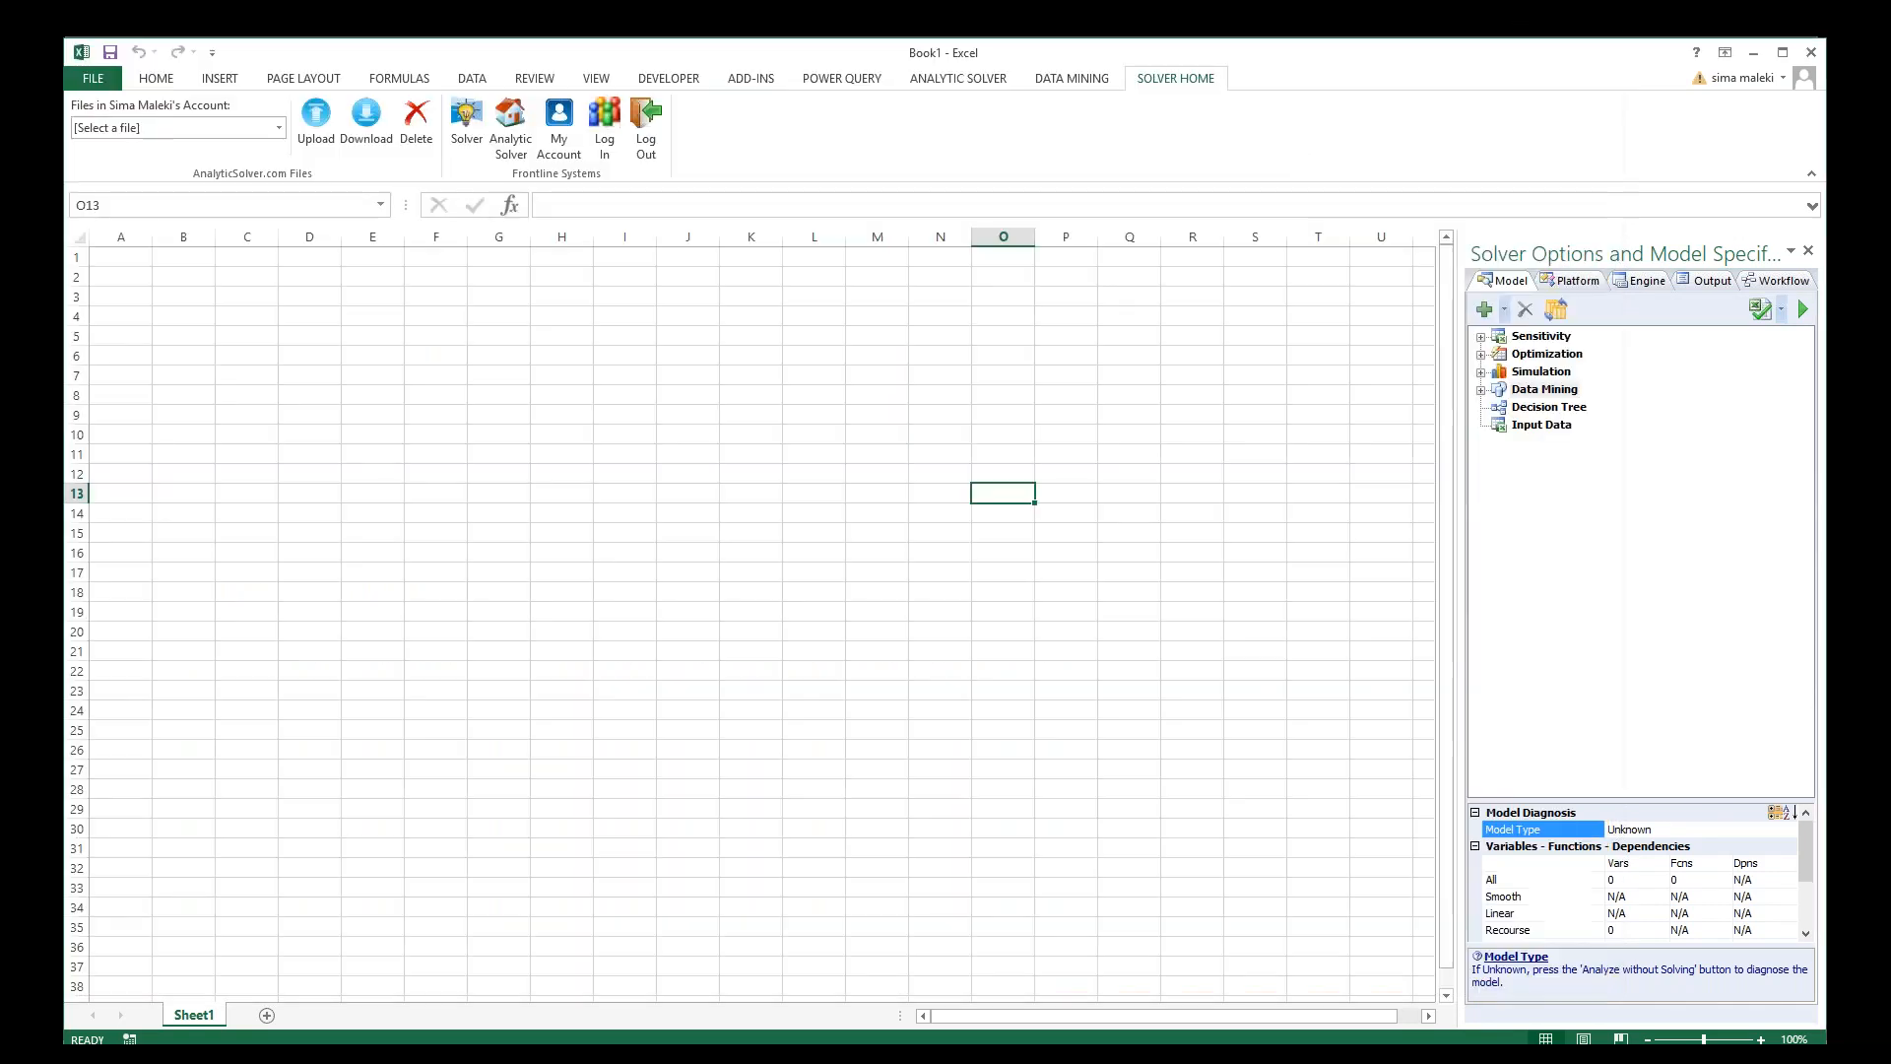
# Step: Display the Data Mining commands and widen the Solver Options and Model Specifications pane, keeping it shown
pyautogui.click(882, 517)
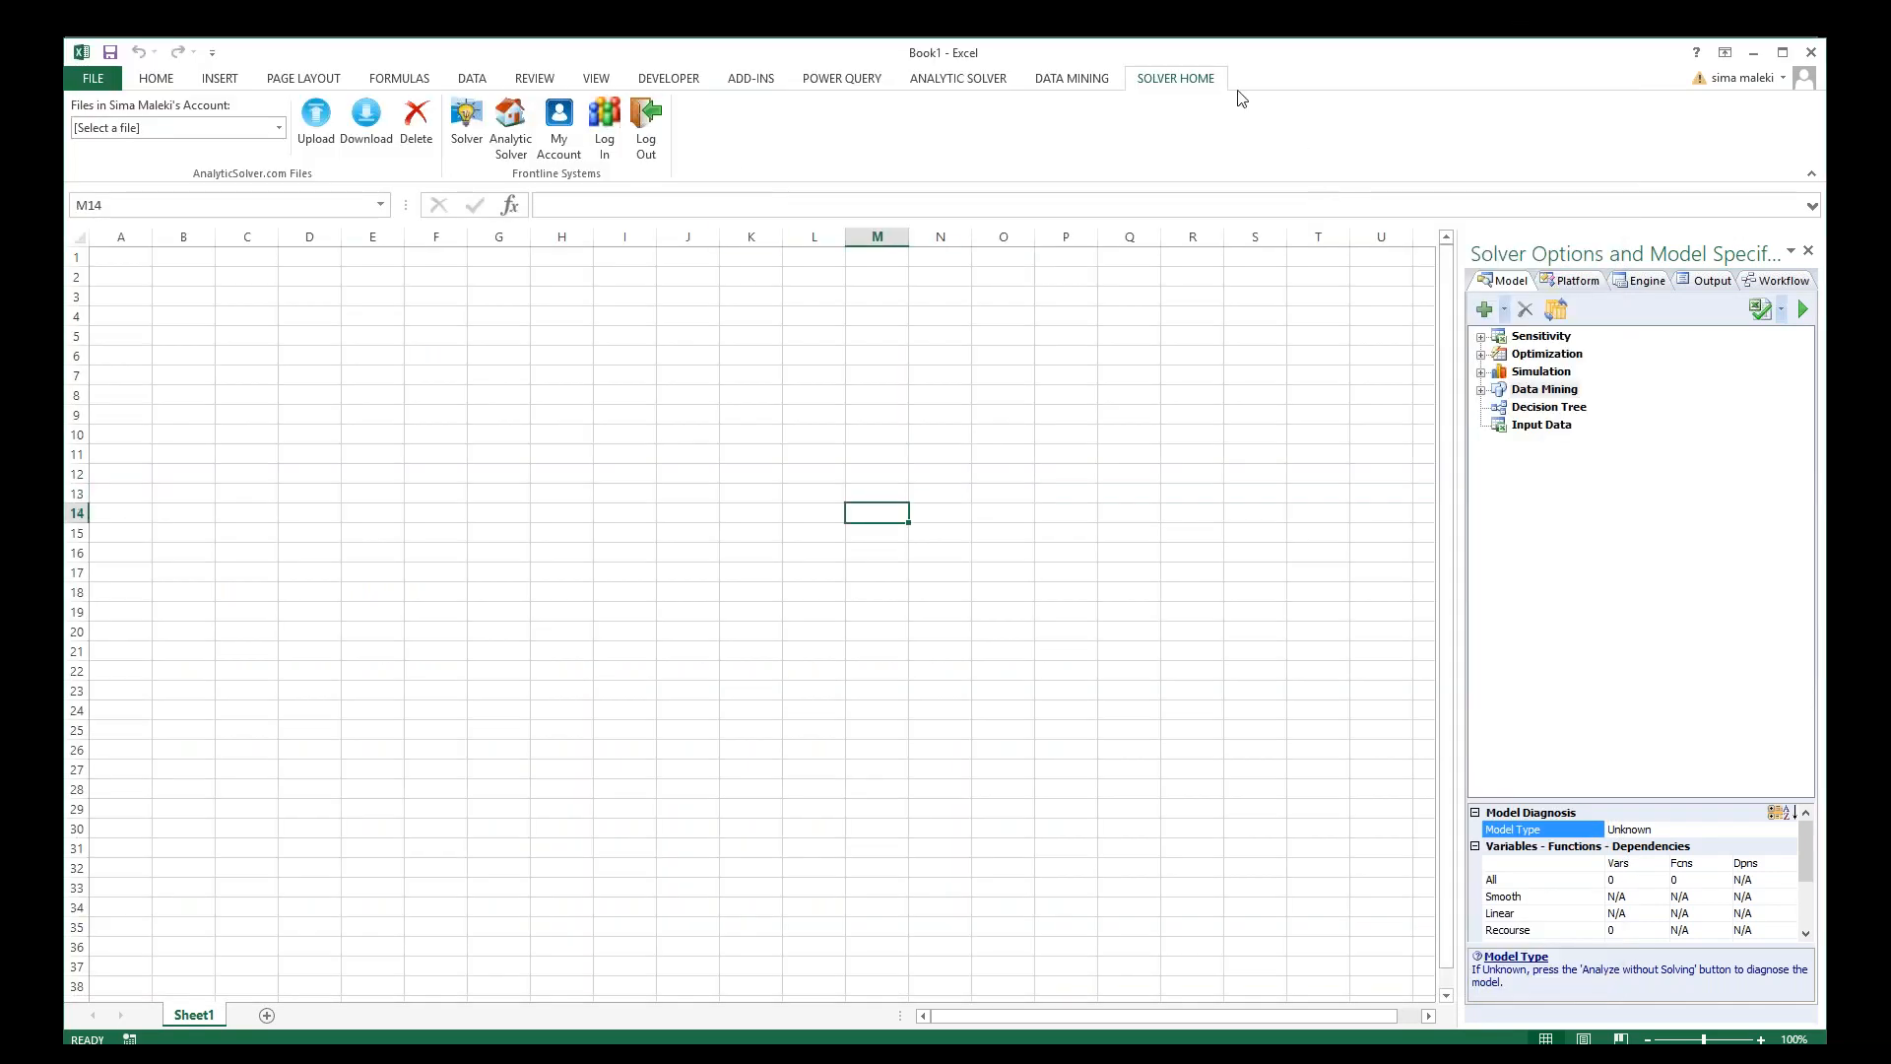
pyautogui.click(1050, 83)
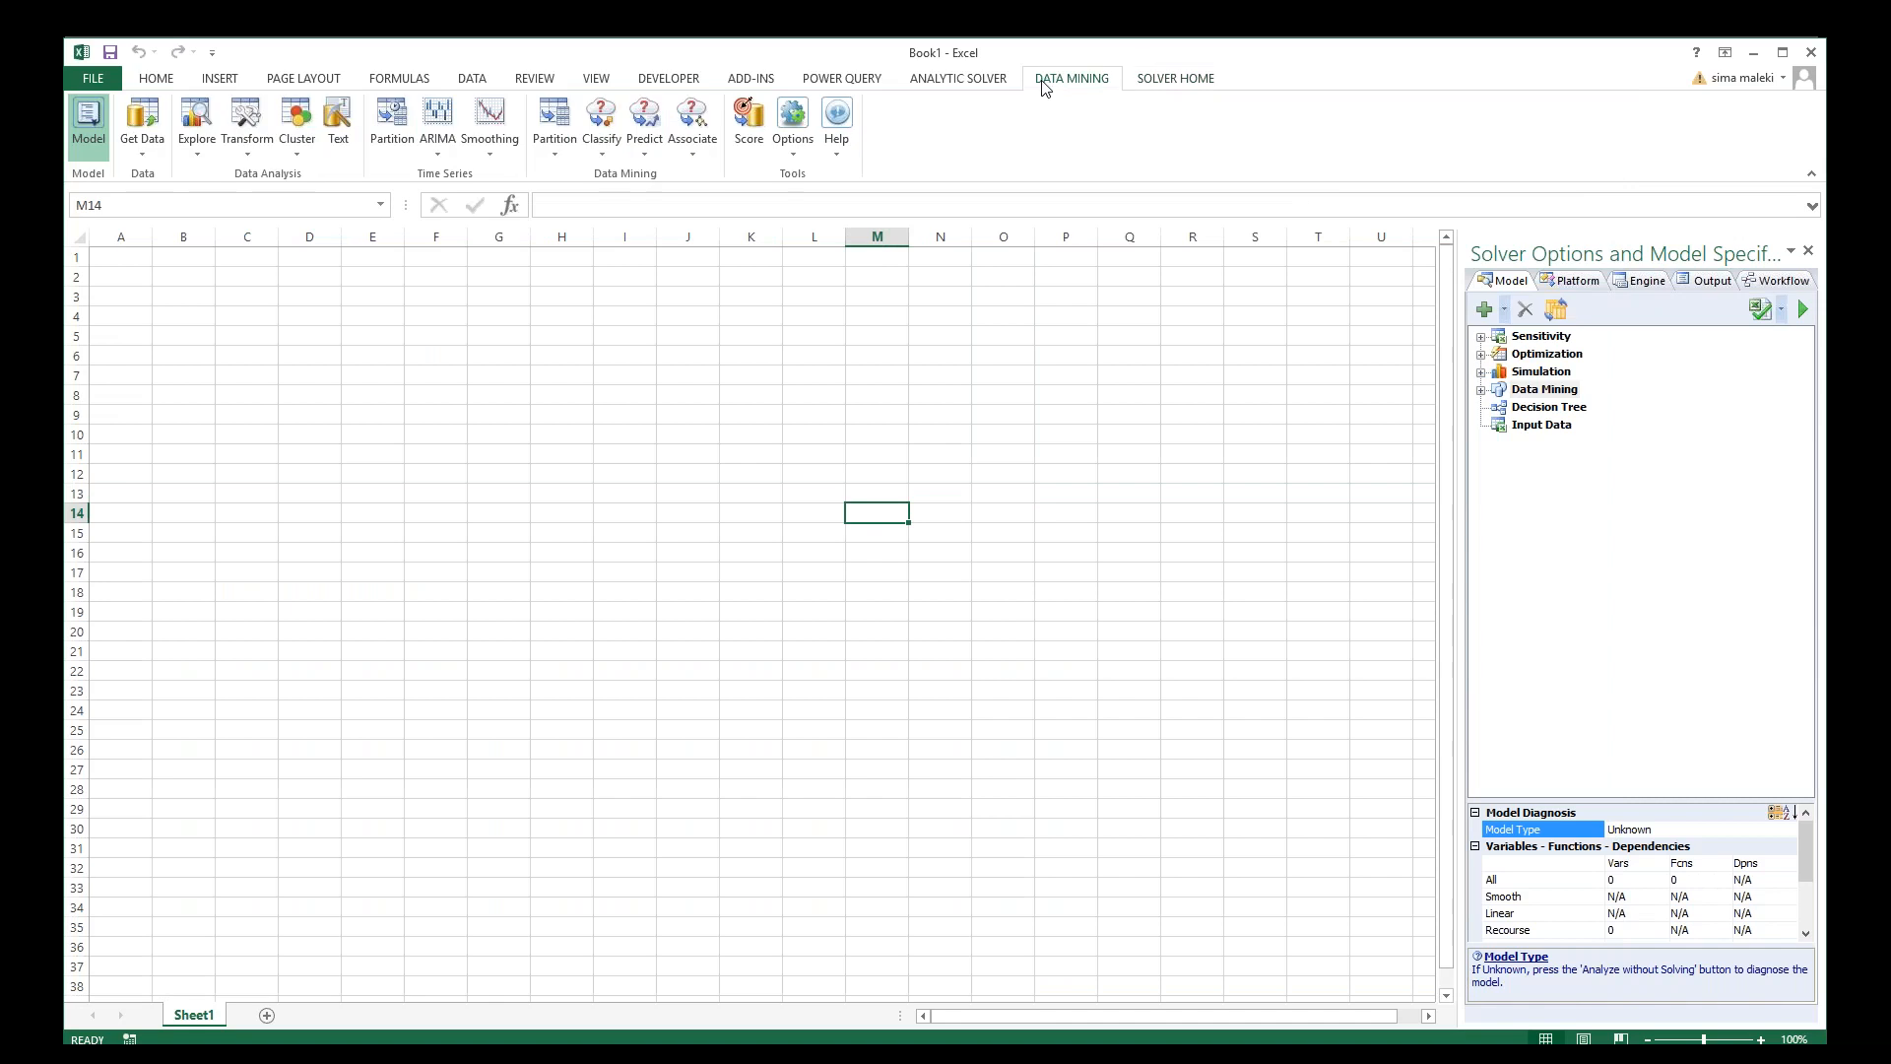
pyautogui.moveTo(1460, 490); pyautogui.dragTo(1399, 476)
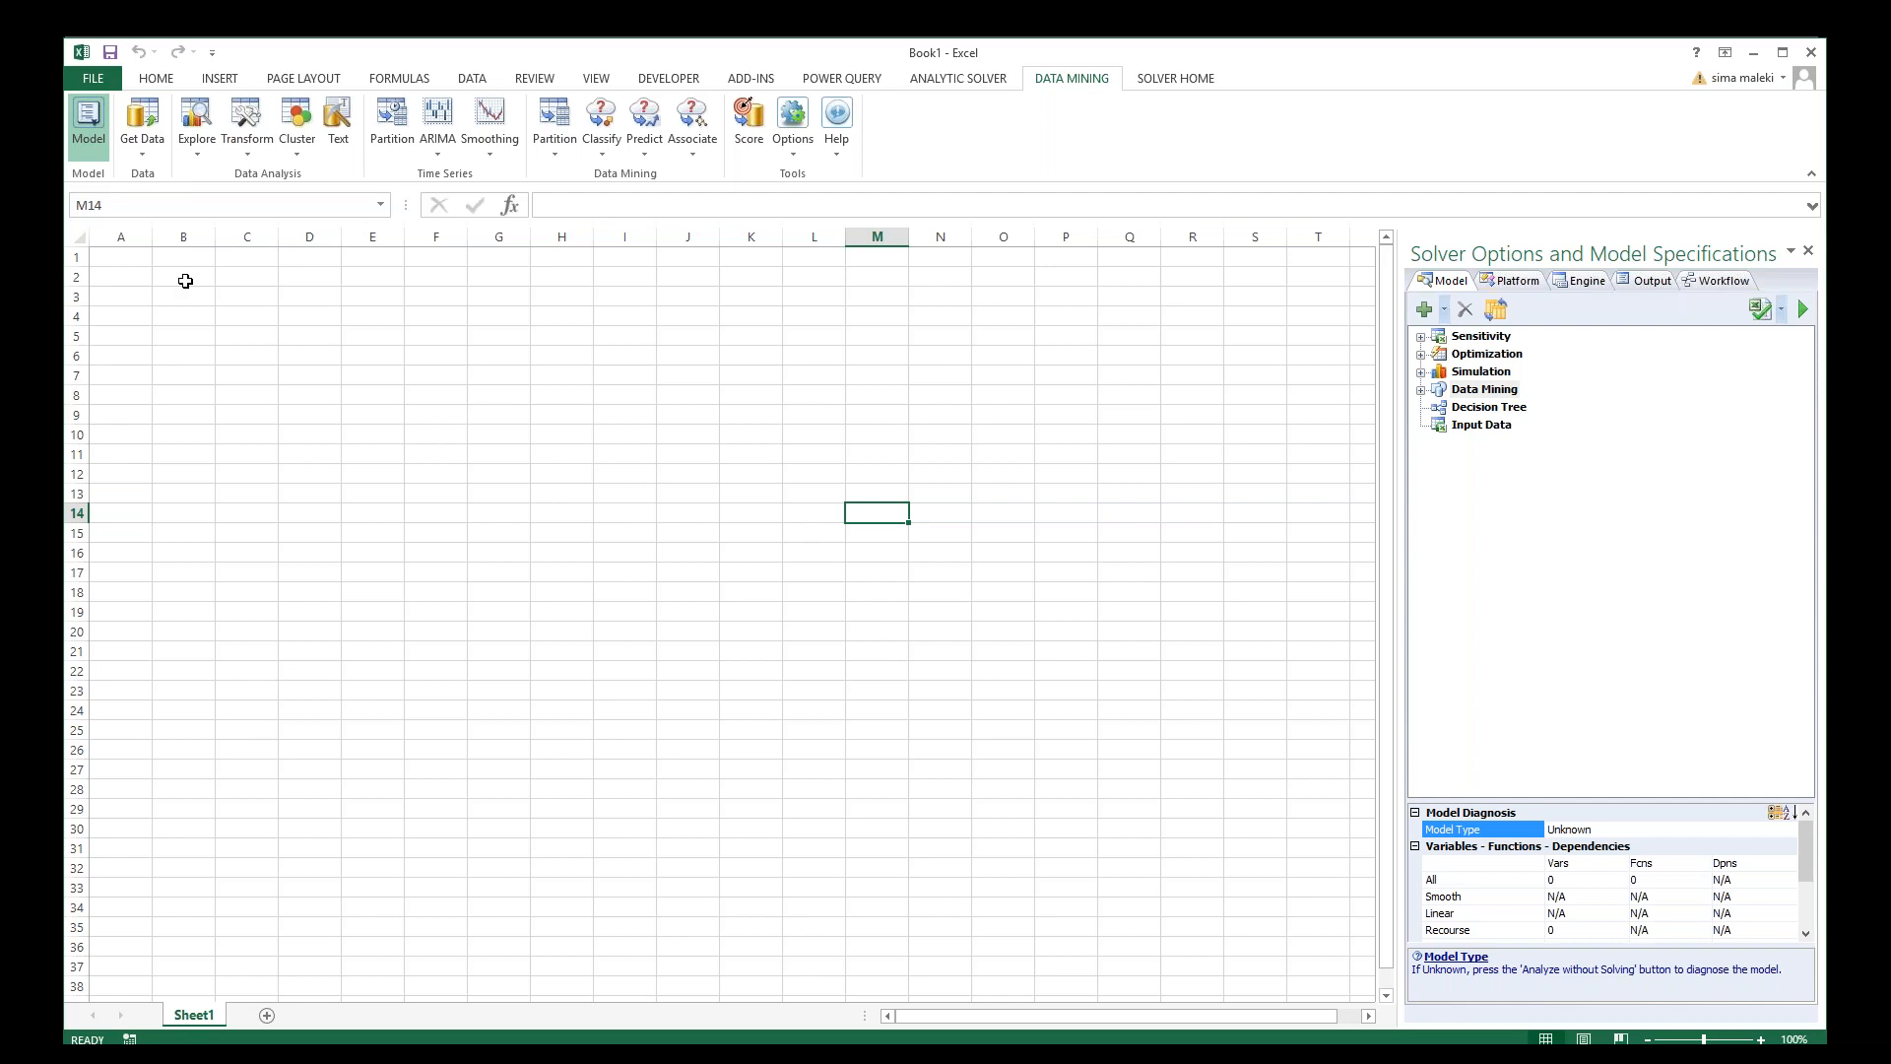
pyautogui.click(96, 118)
pyautogui.click(96, 118)
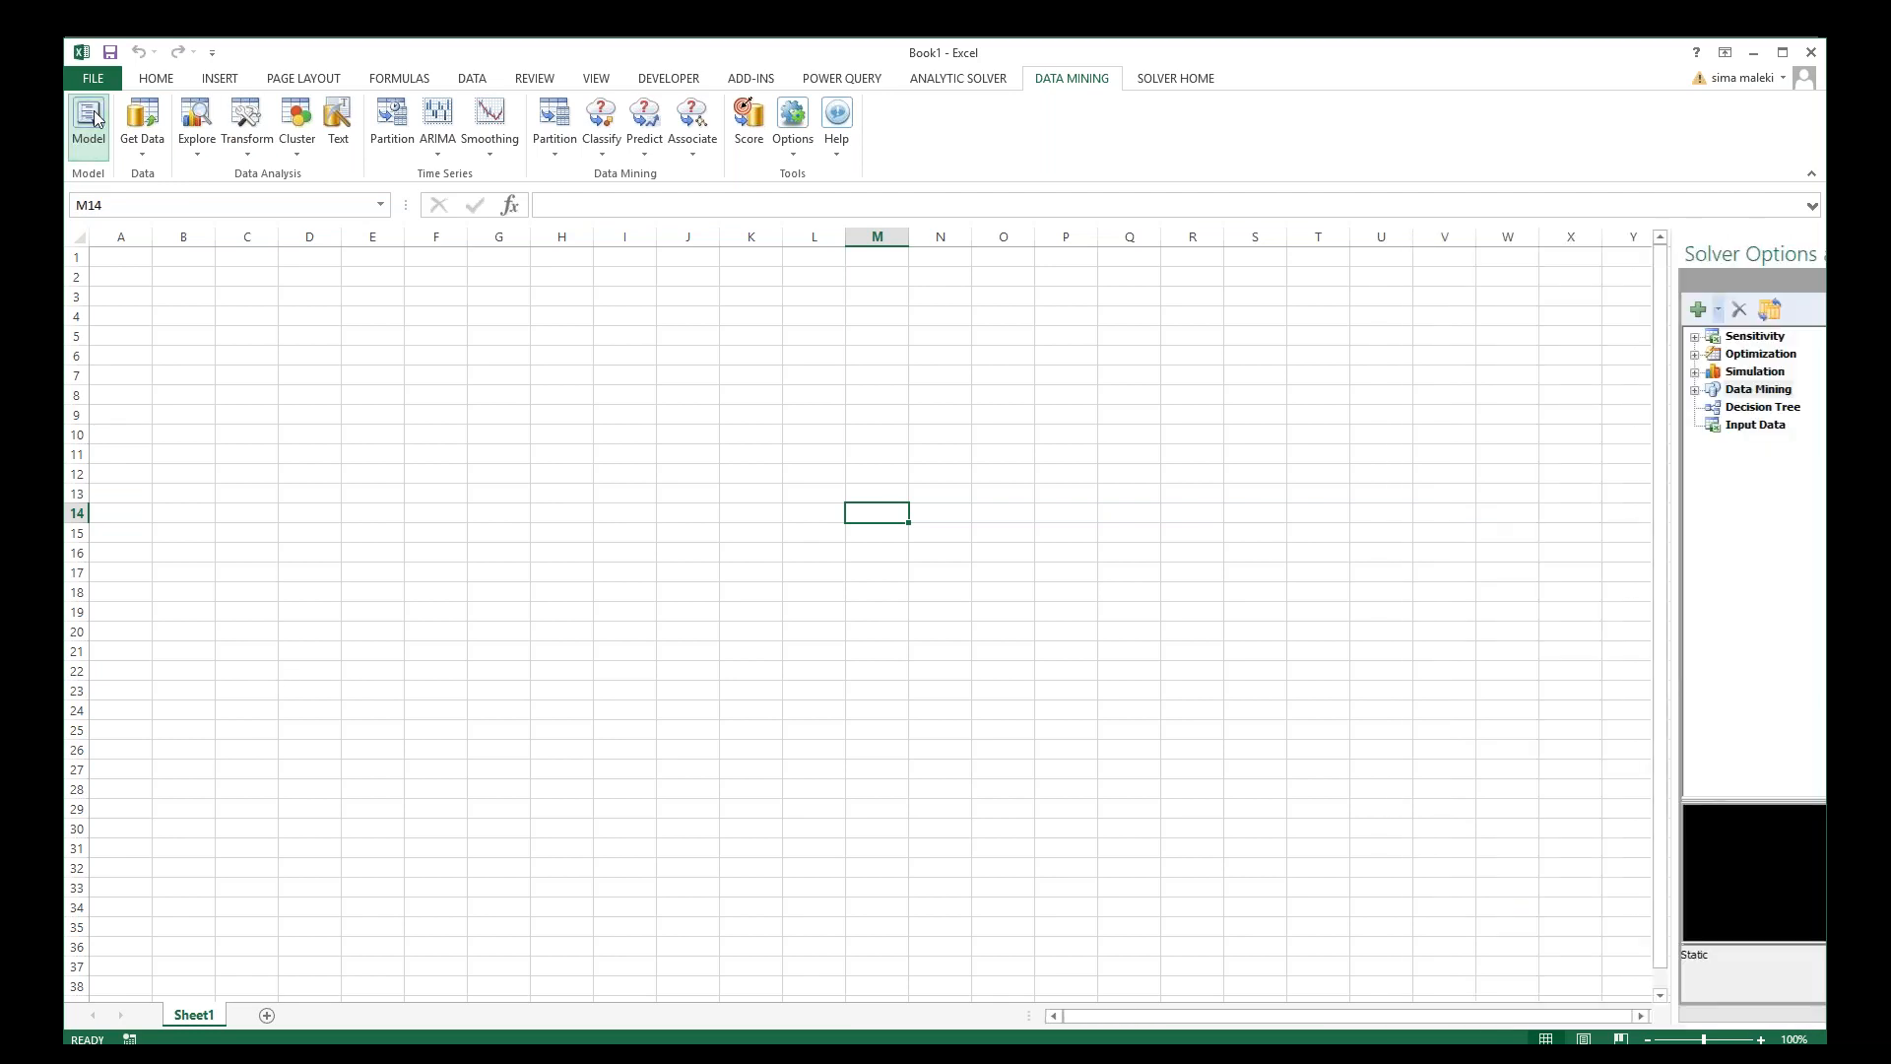
# Step: Look at the data source types offered for sampling from a database, and close the dialog without importing
pyautogui.click(143, 156)
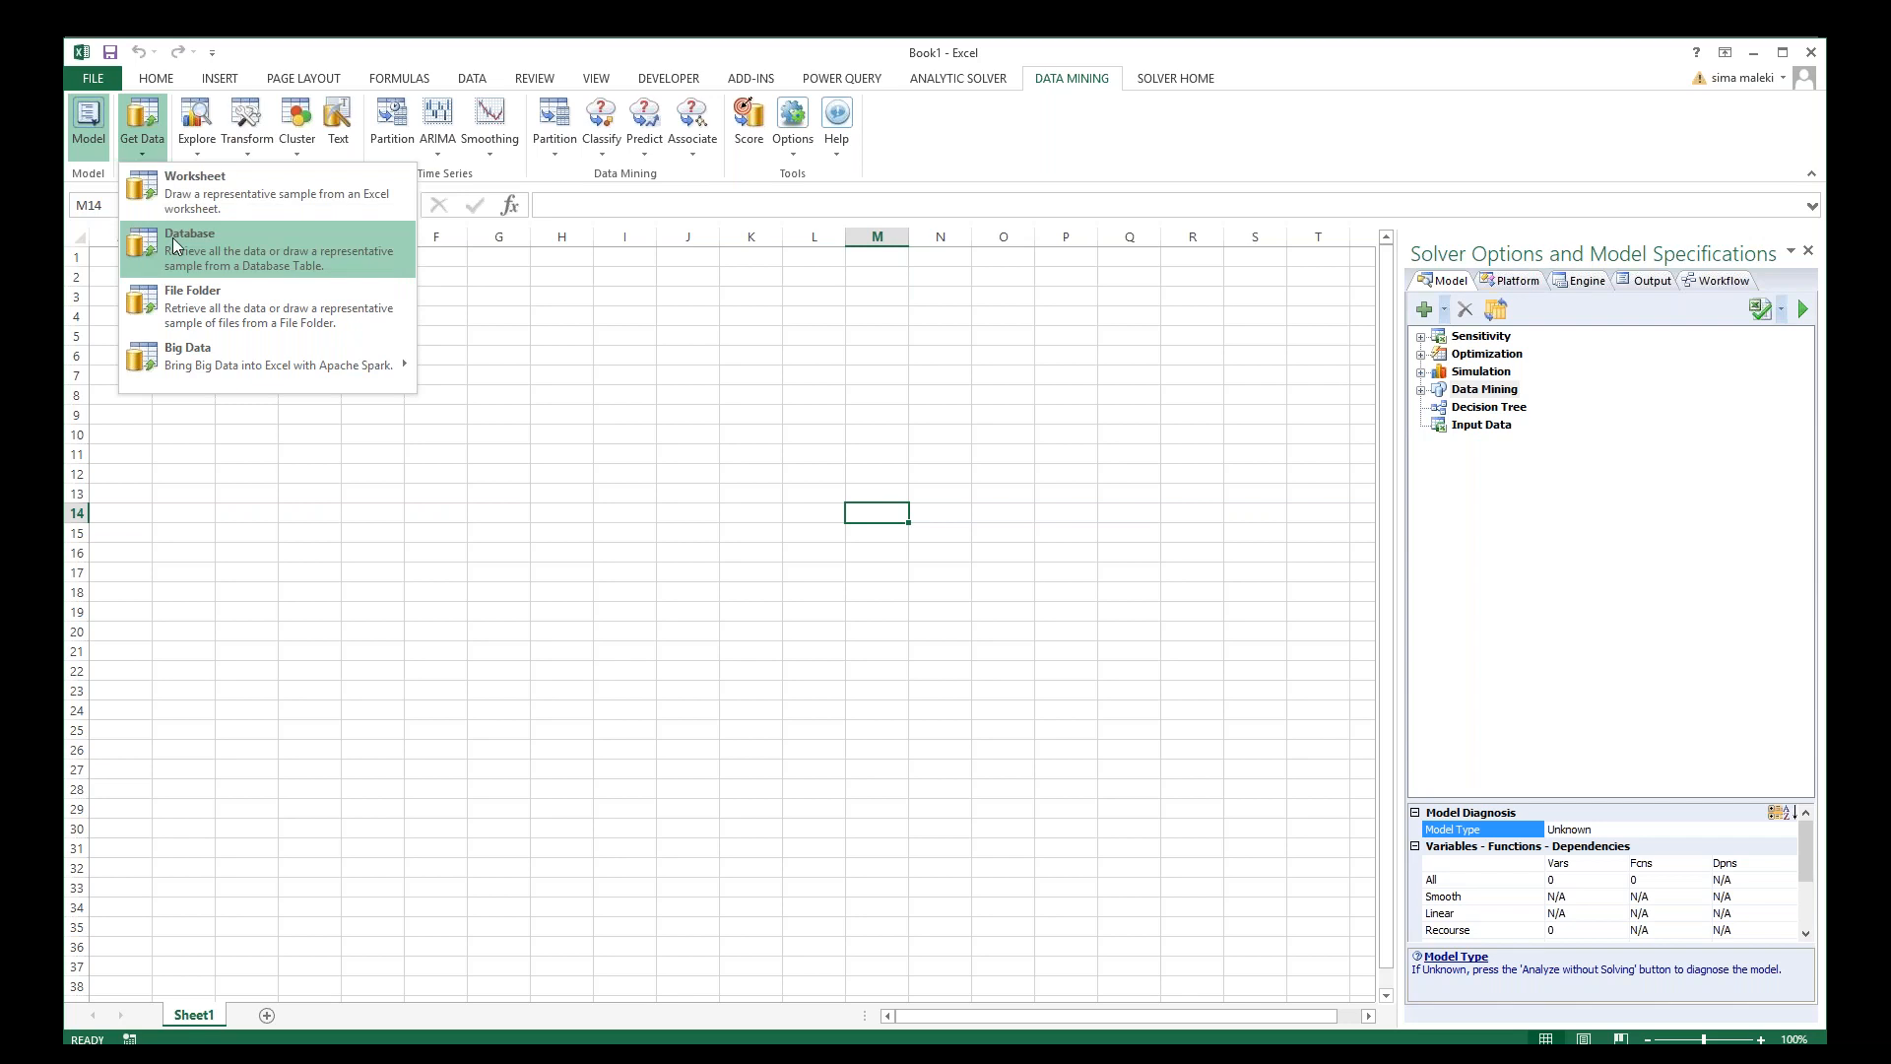
pyautogui.click(174, 238)
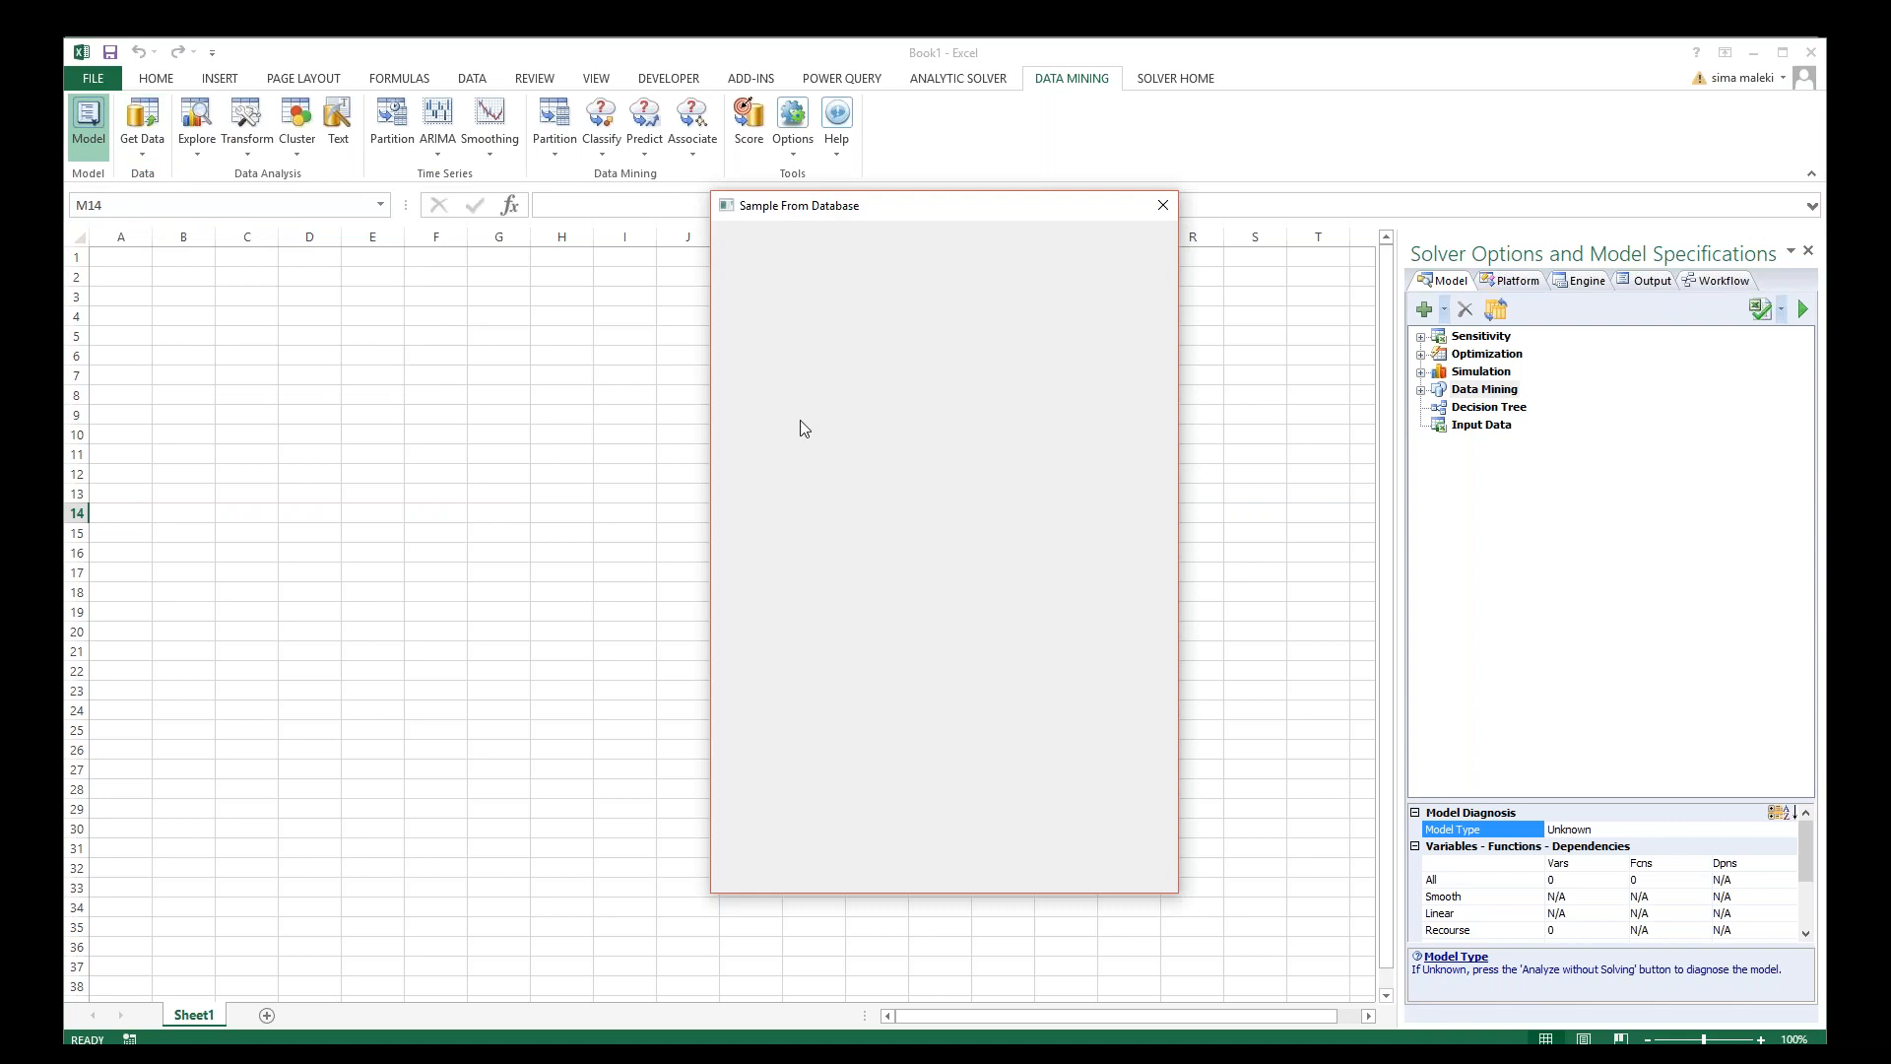
pyautogui.click(944, 259)
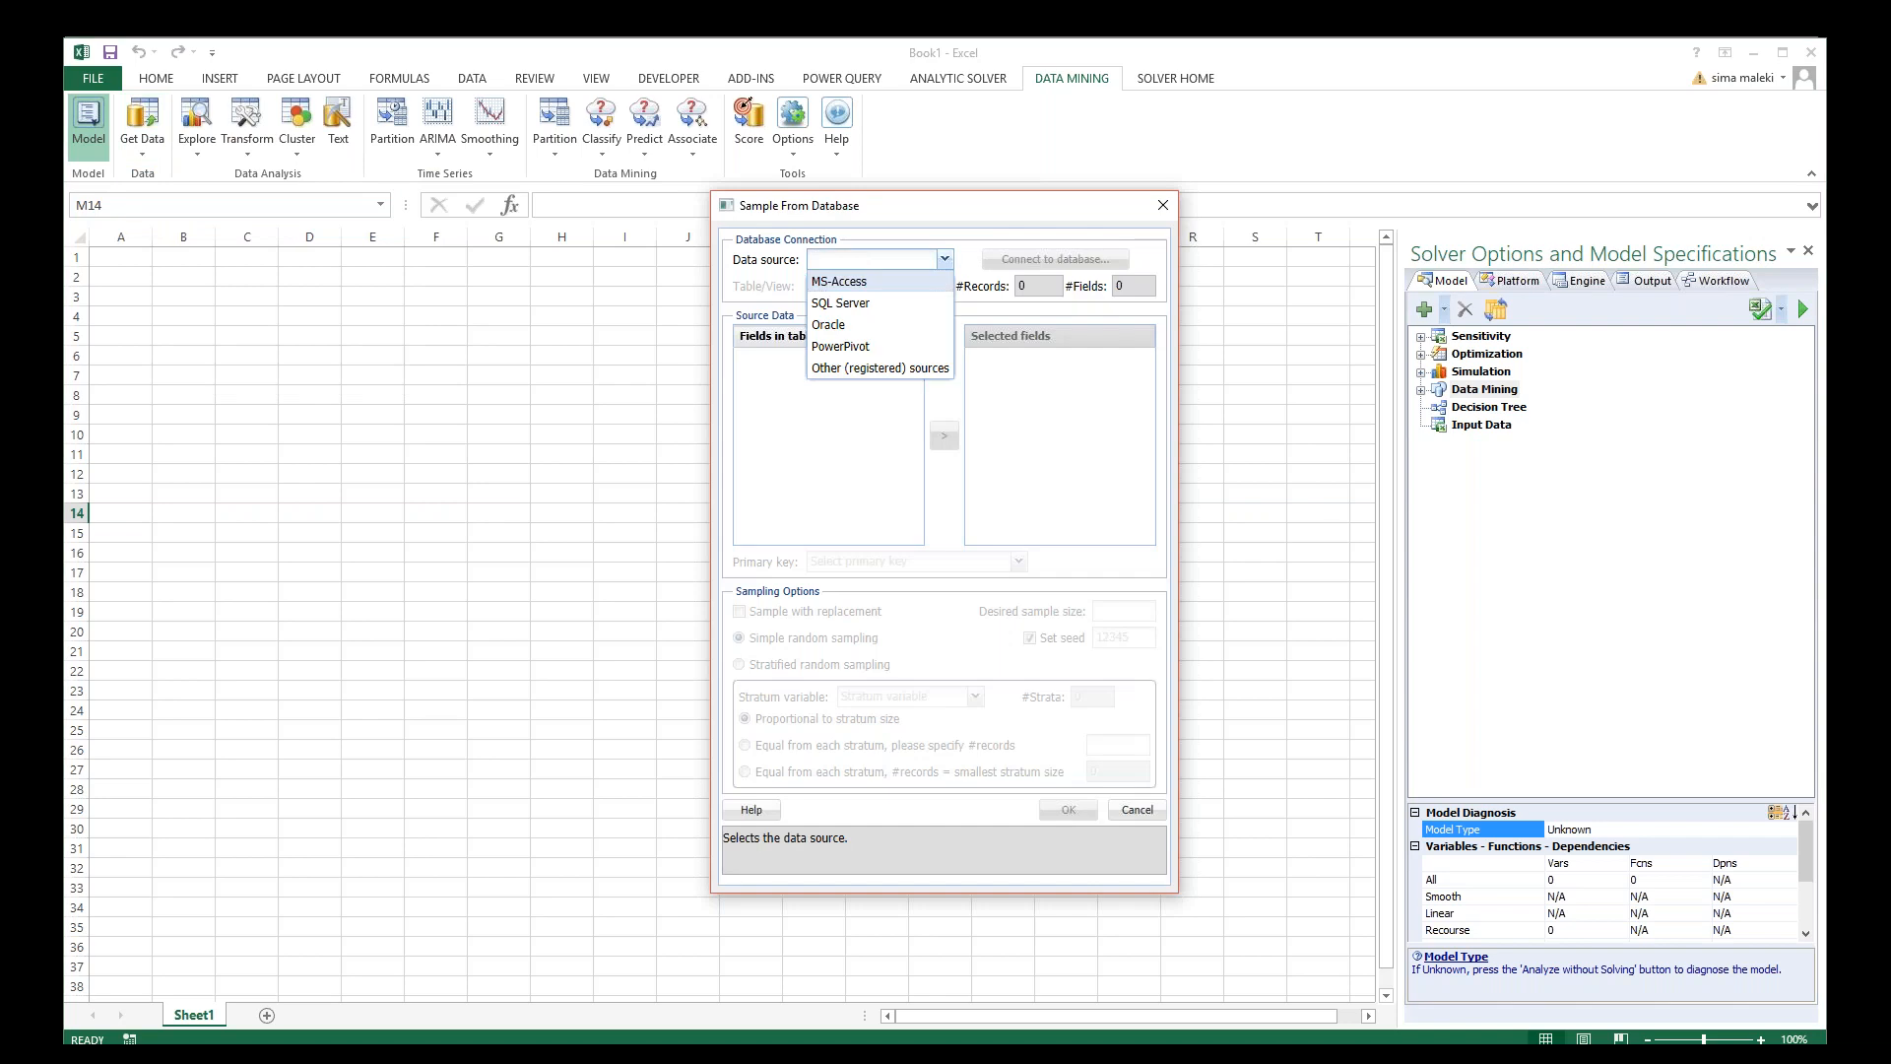
pyautogui.click(1163, 205)
# Step: Set up a big data sample from the Boston Housing dataset, inferring its schema and selecting all its variables
pyautogui.click(142, 128)
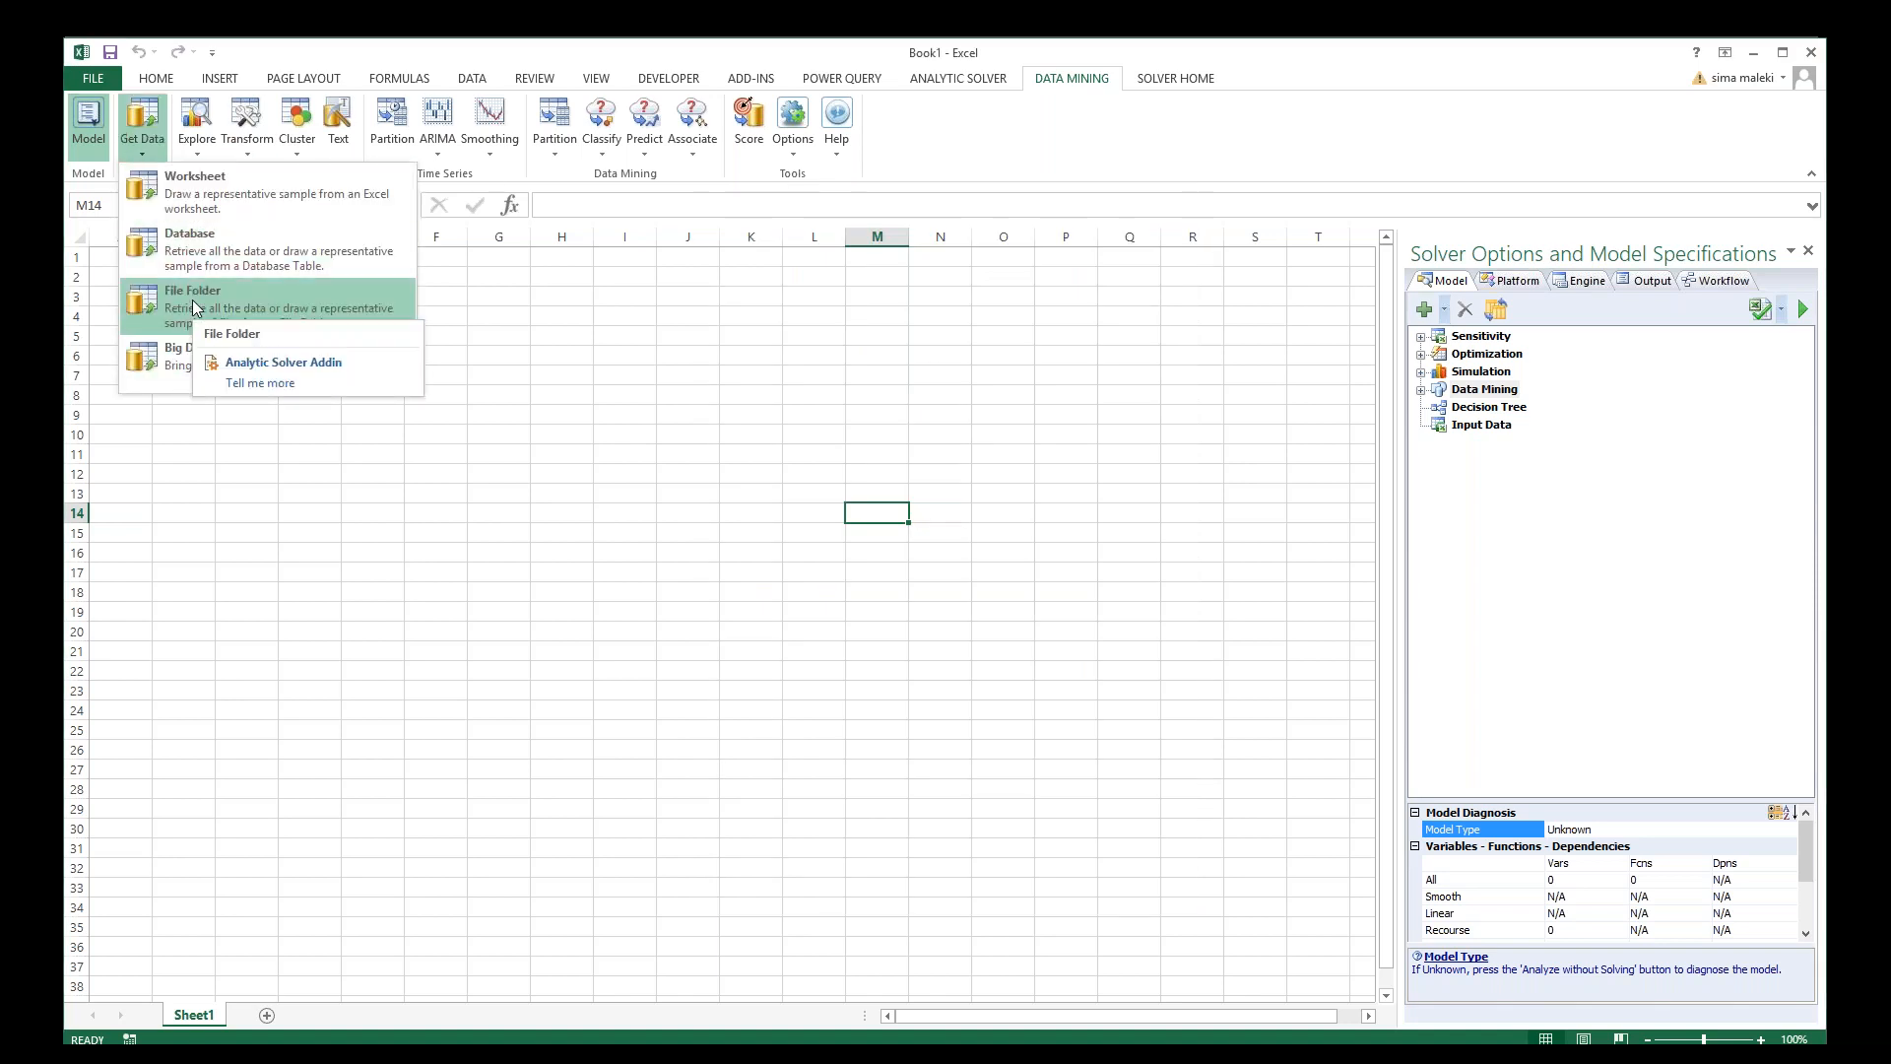
pyautogui.moveTo(153, 346)
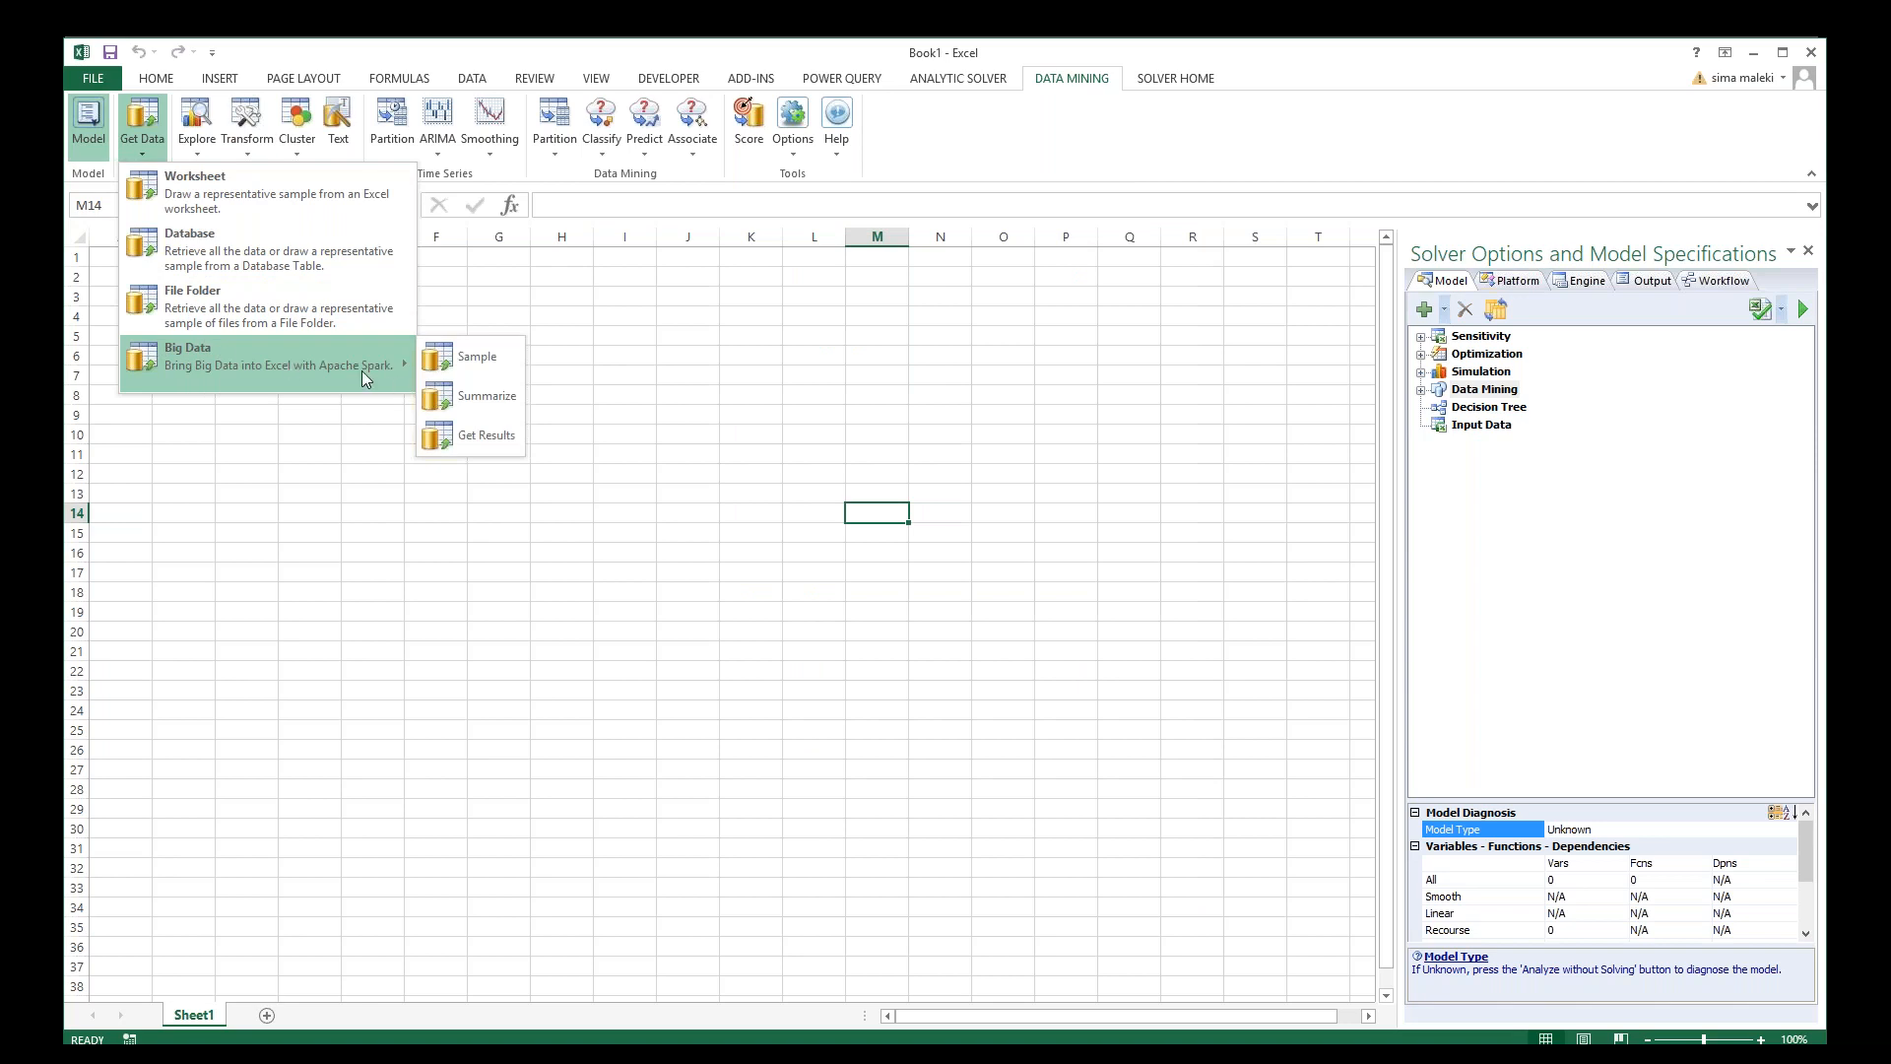
pyautogui.click(461, 361)
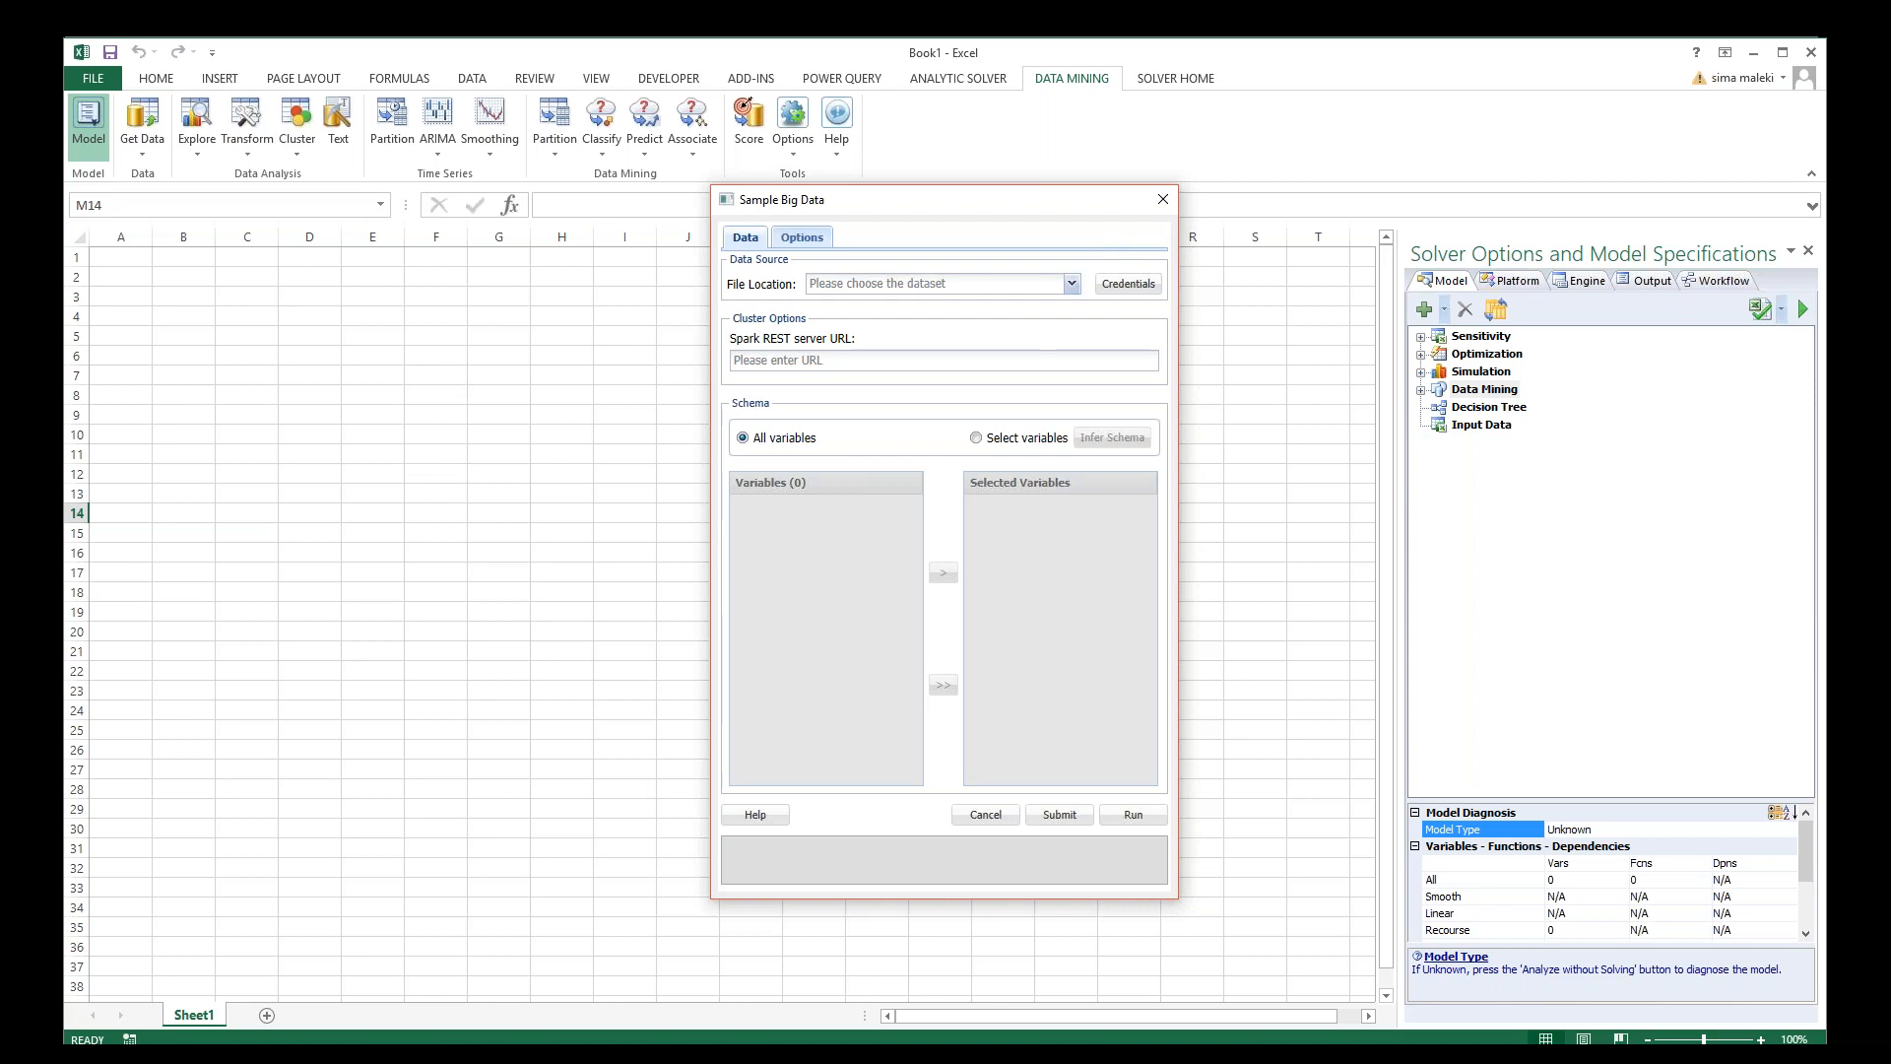
pyautogui.click(1072, 284)
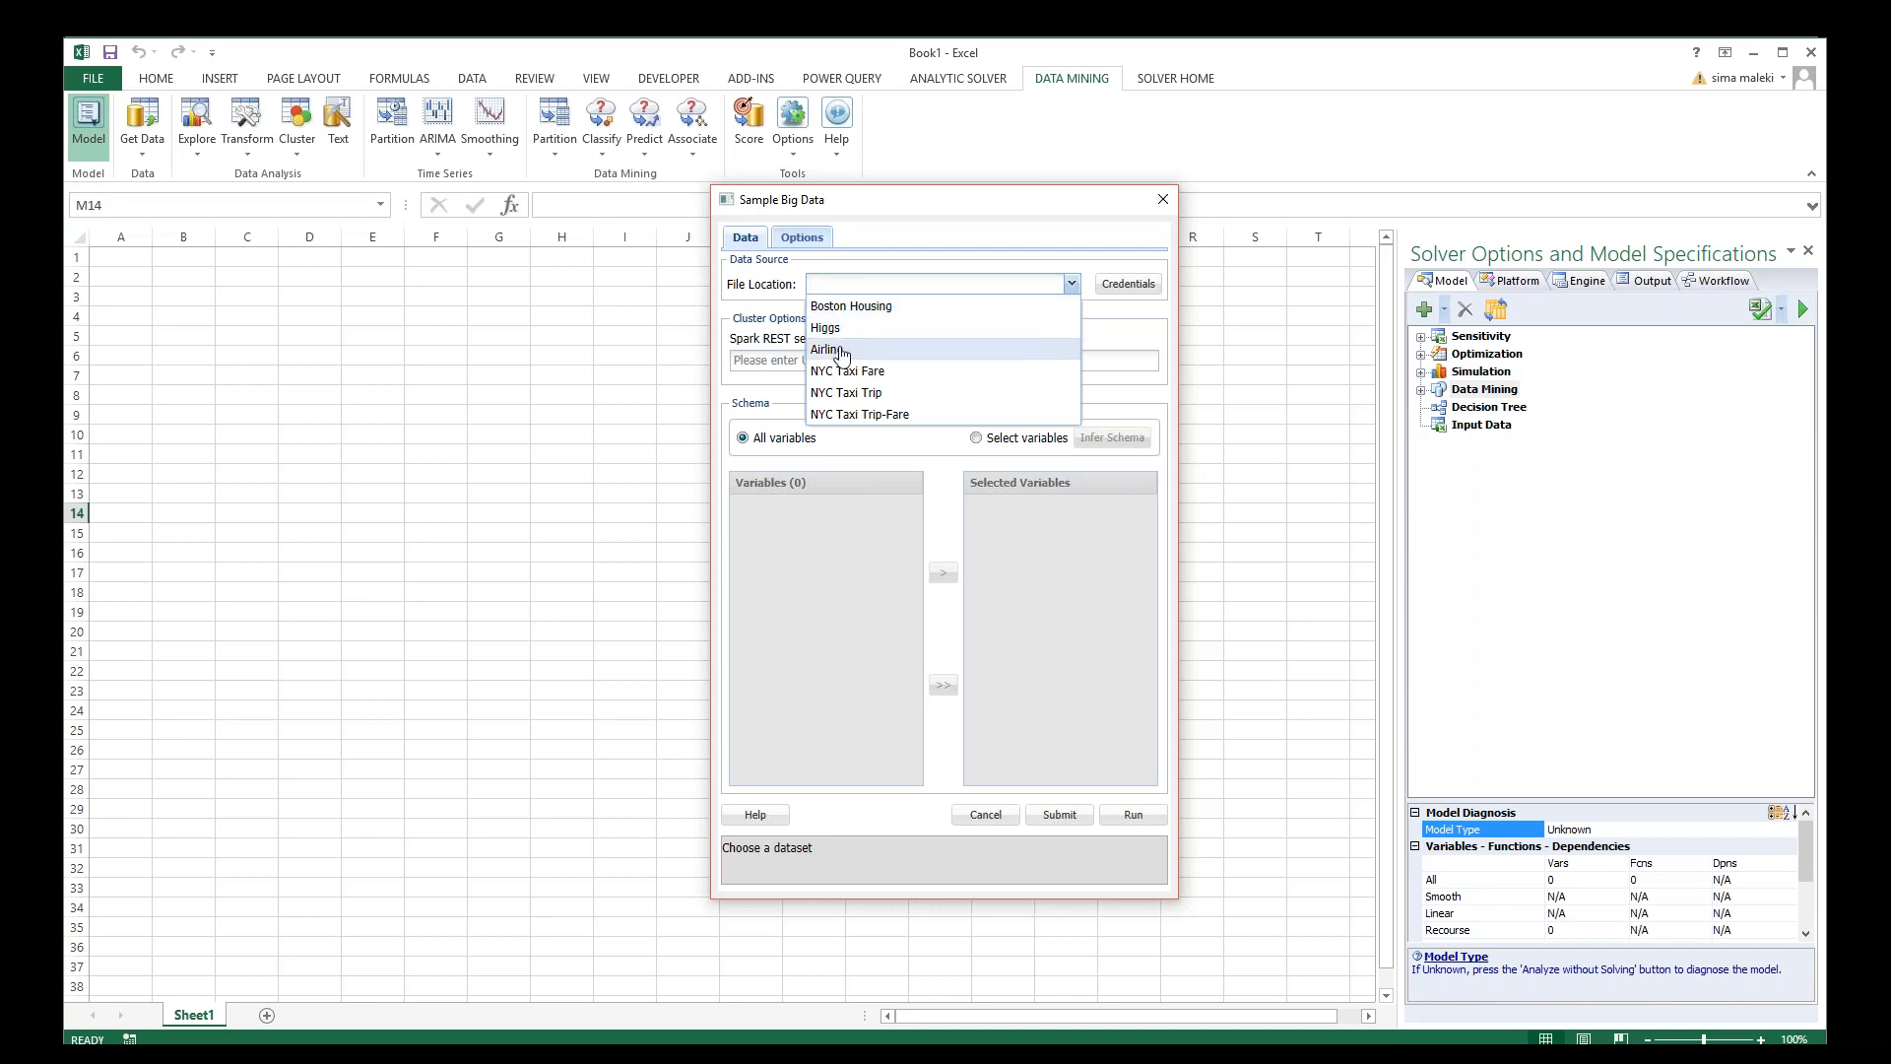
pyautogui.click(849, 306)
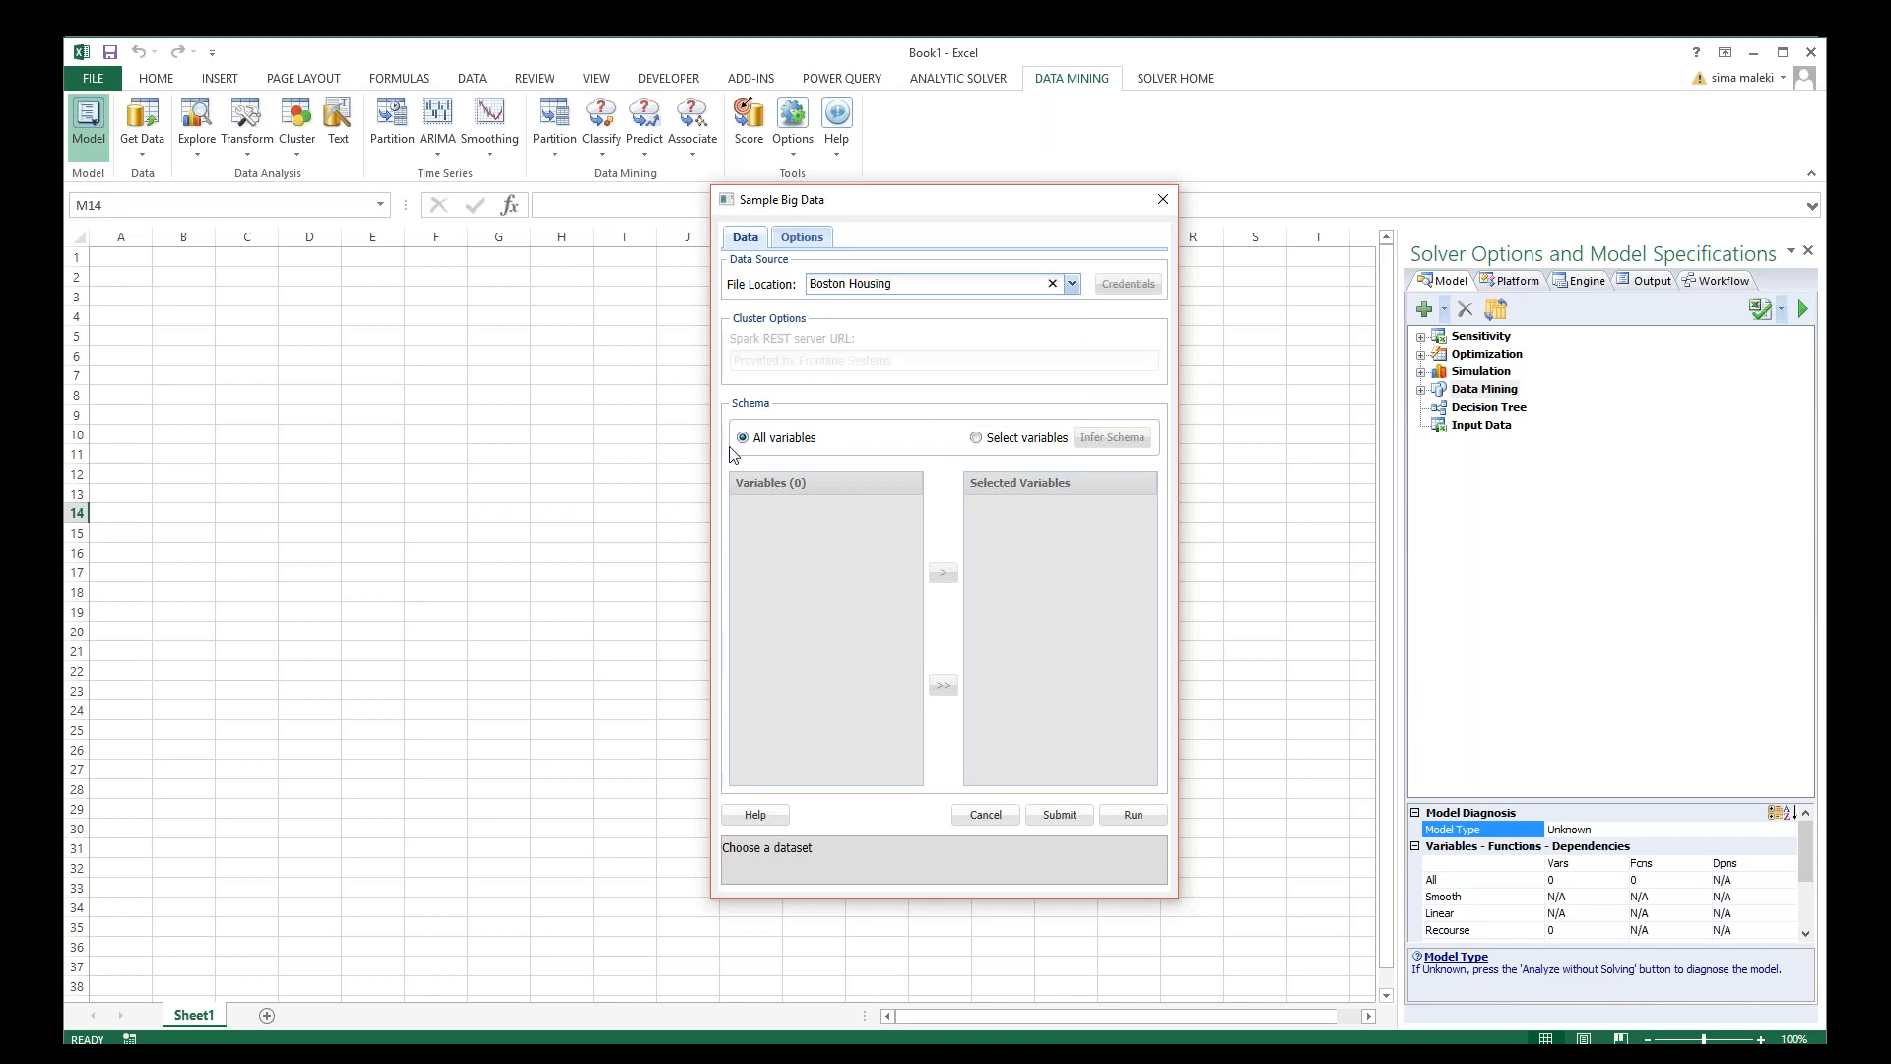
pyautogui.click(975, 437)
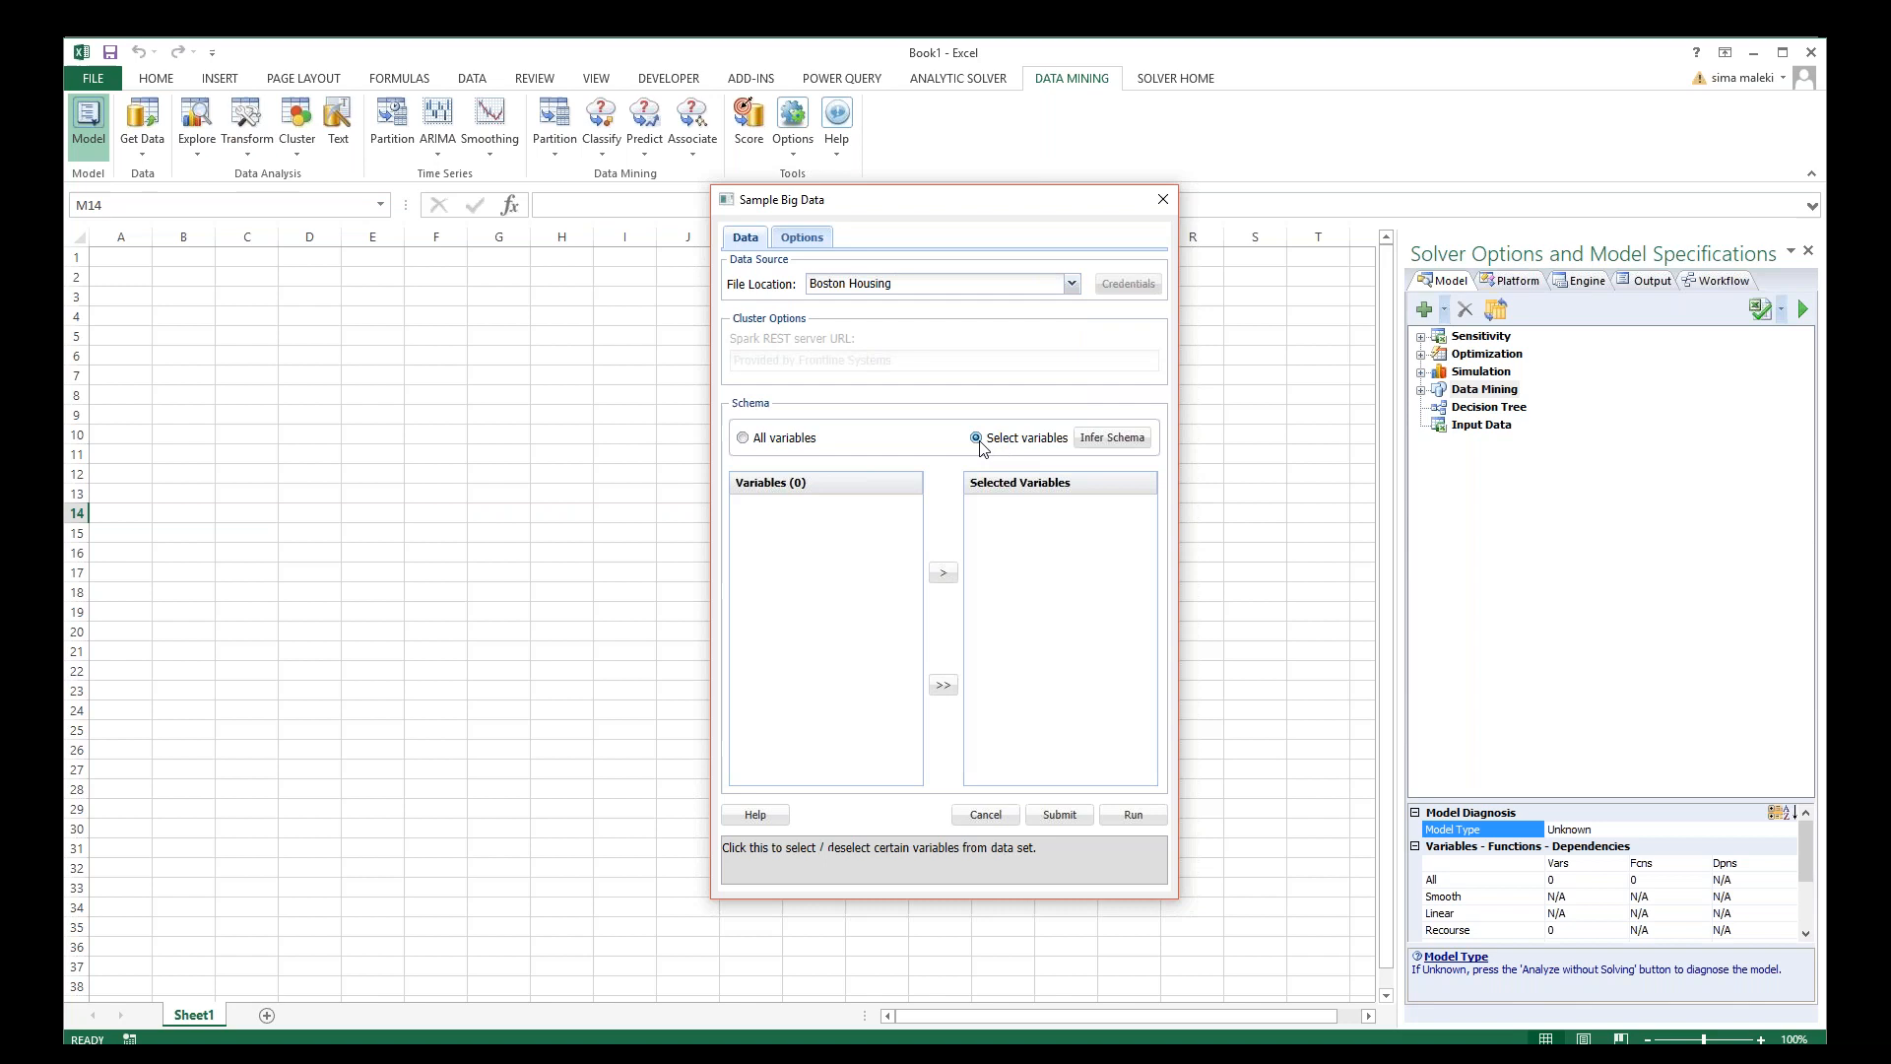
pyautogui.click(1111, 437)
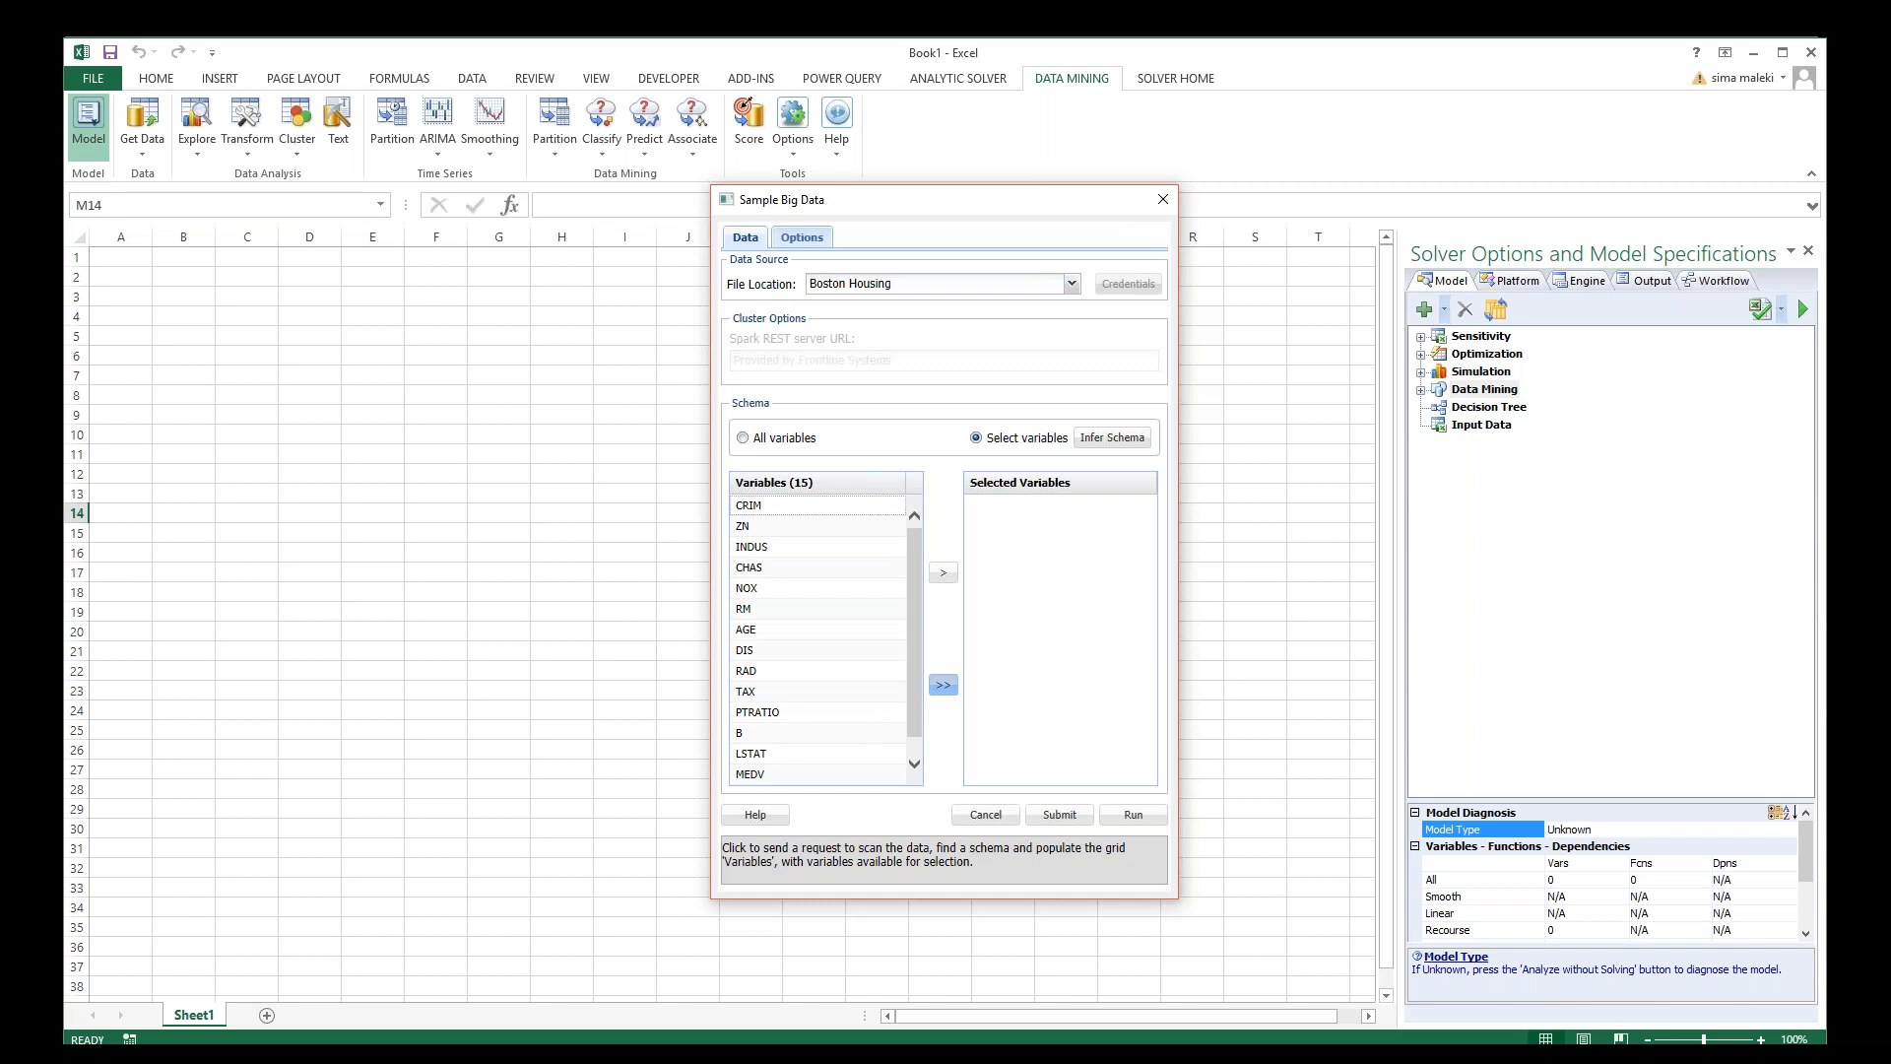
pyautogui.click(942, 685)
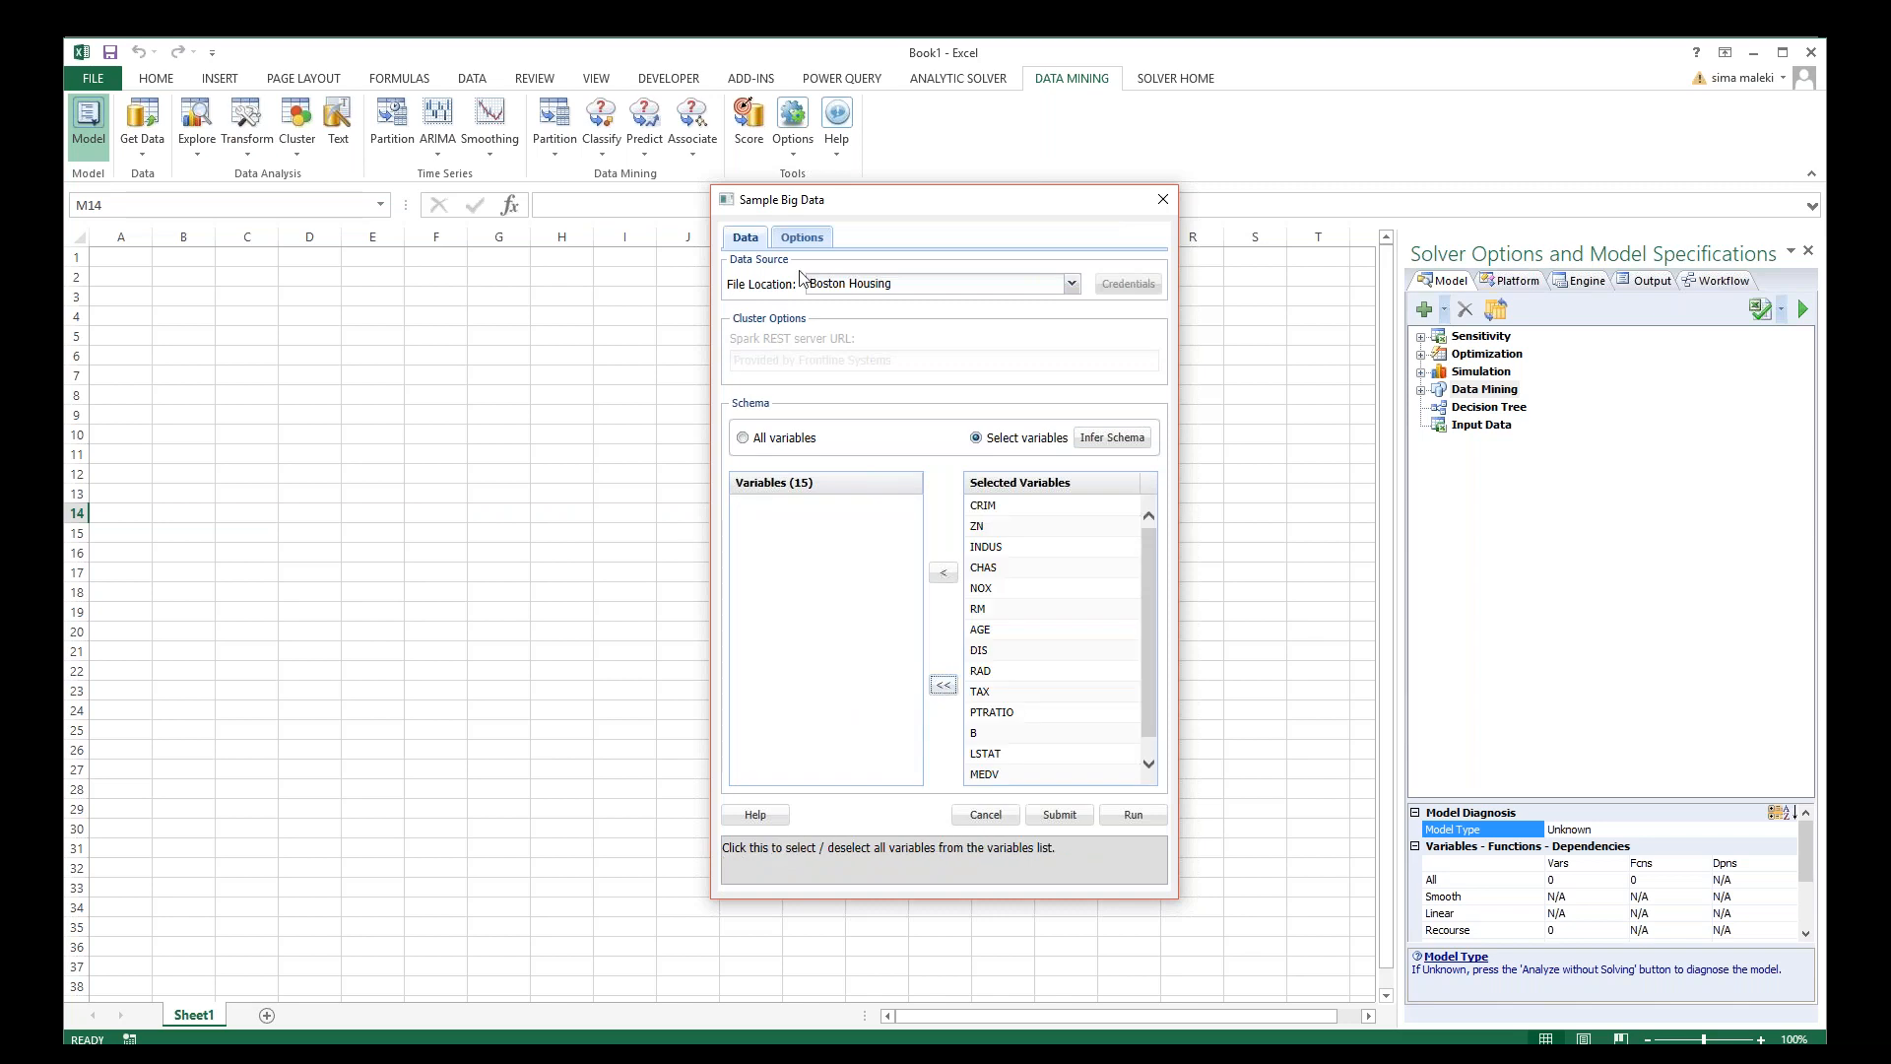
# Step: Set the sampling type to exact with a desired sample size of 100 and run the big data sampling
pyautogui.click(804, 237)
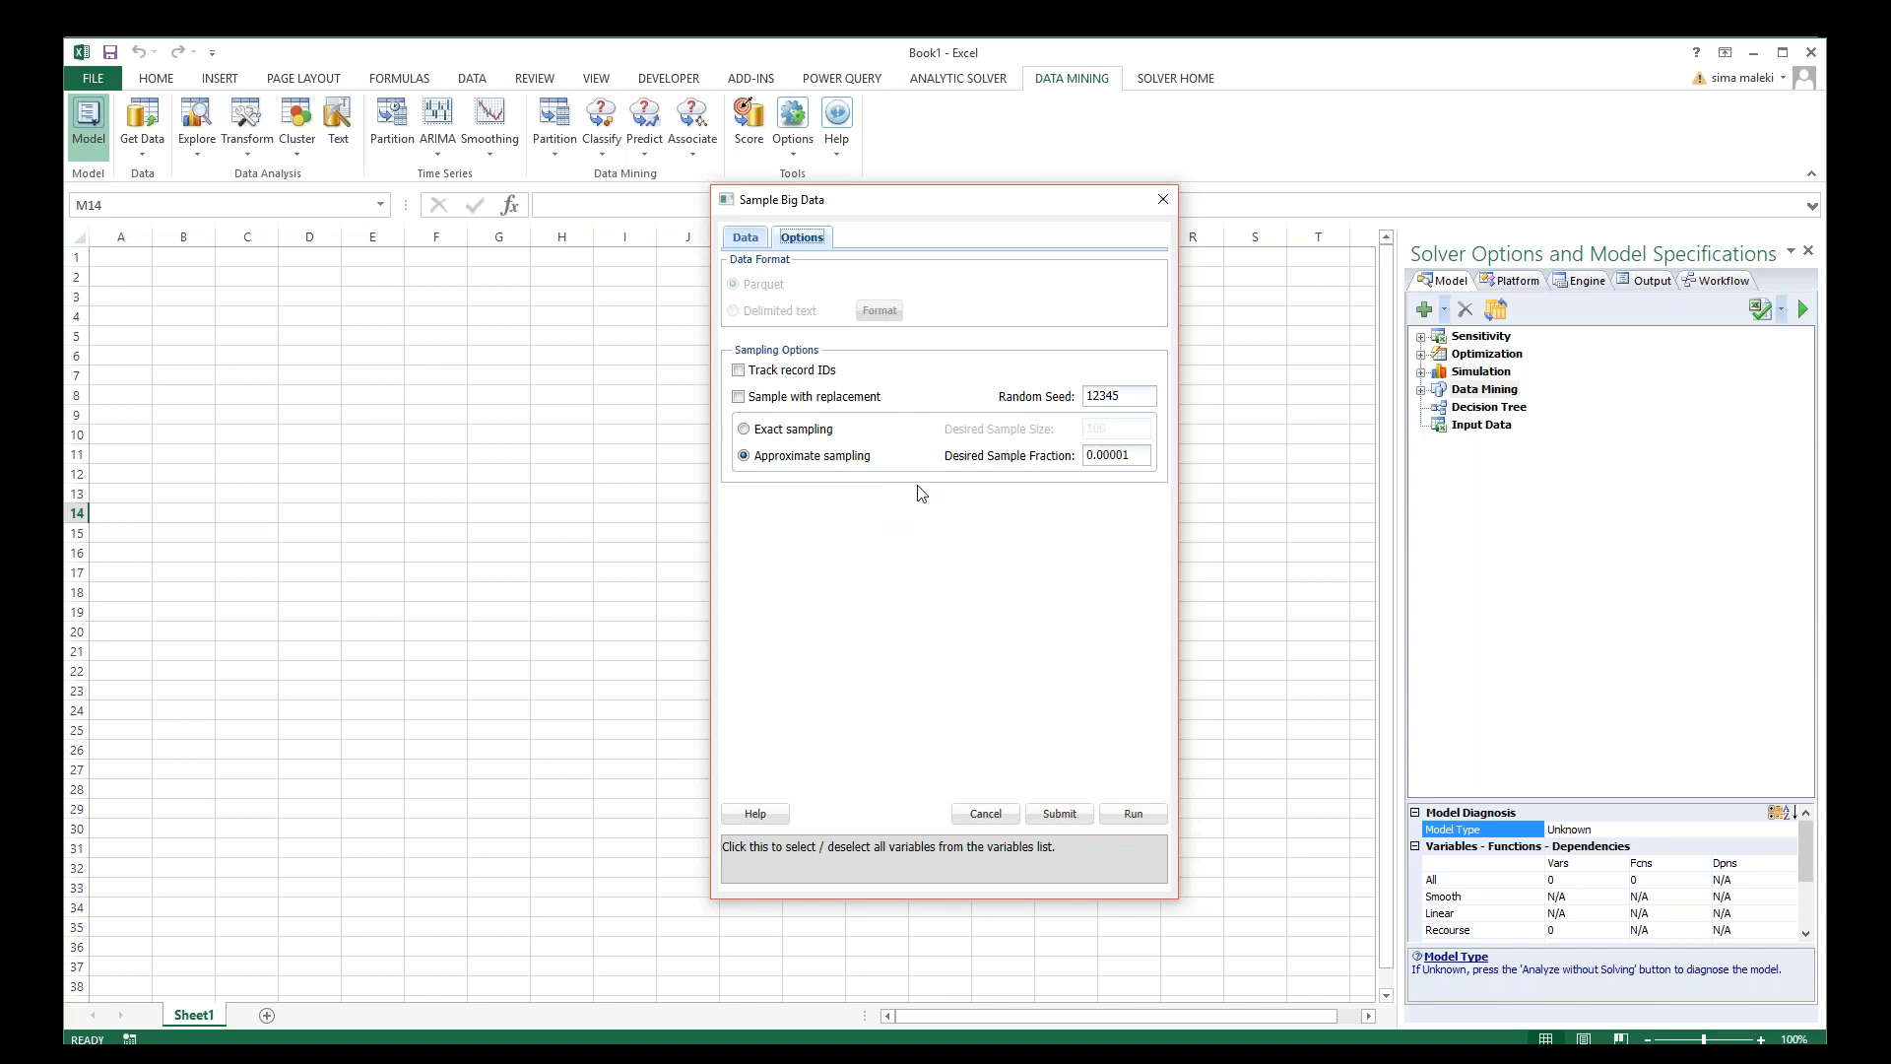
pyautogui.click(744, 428)
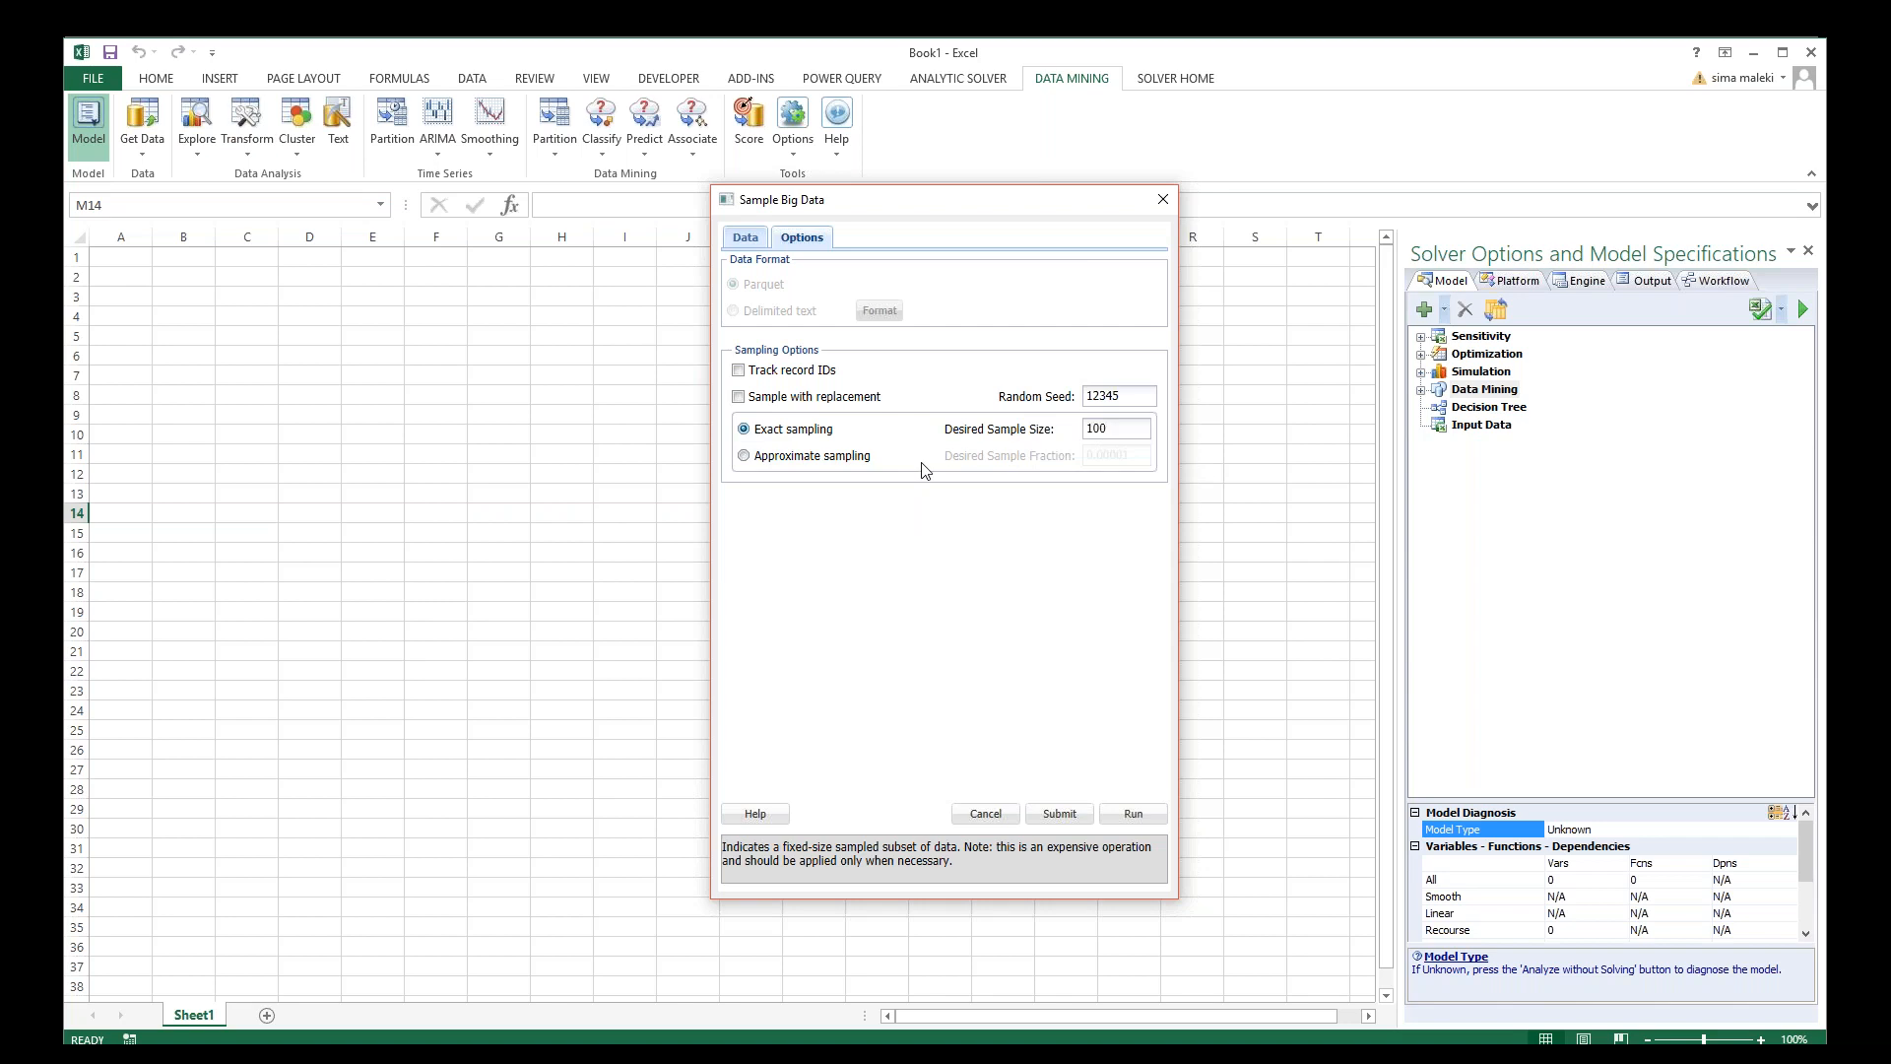
pyautogui.click(1133, 813)
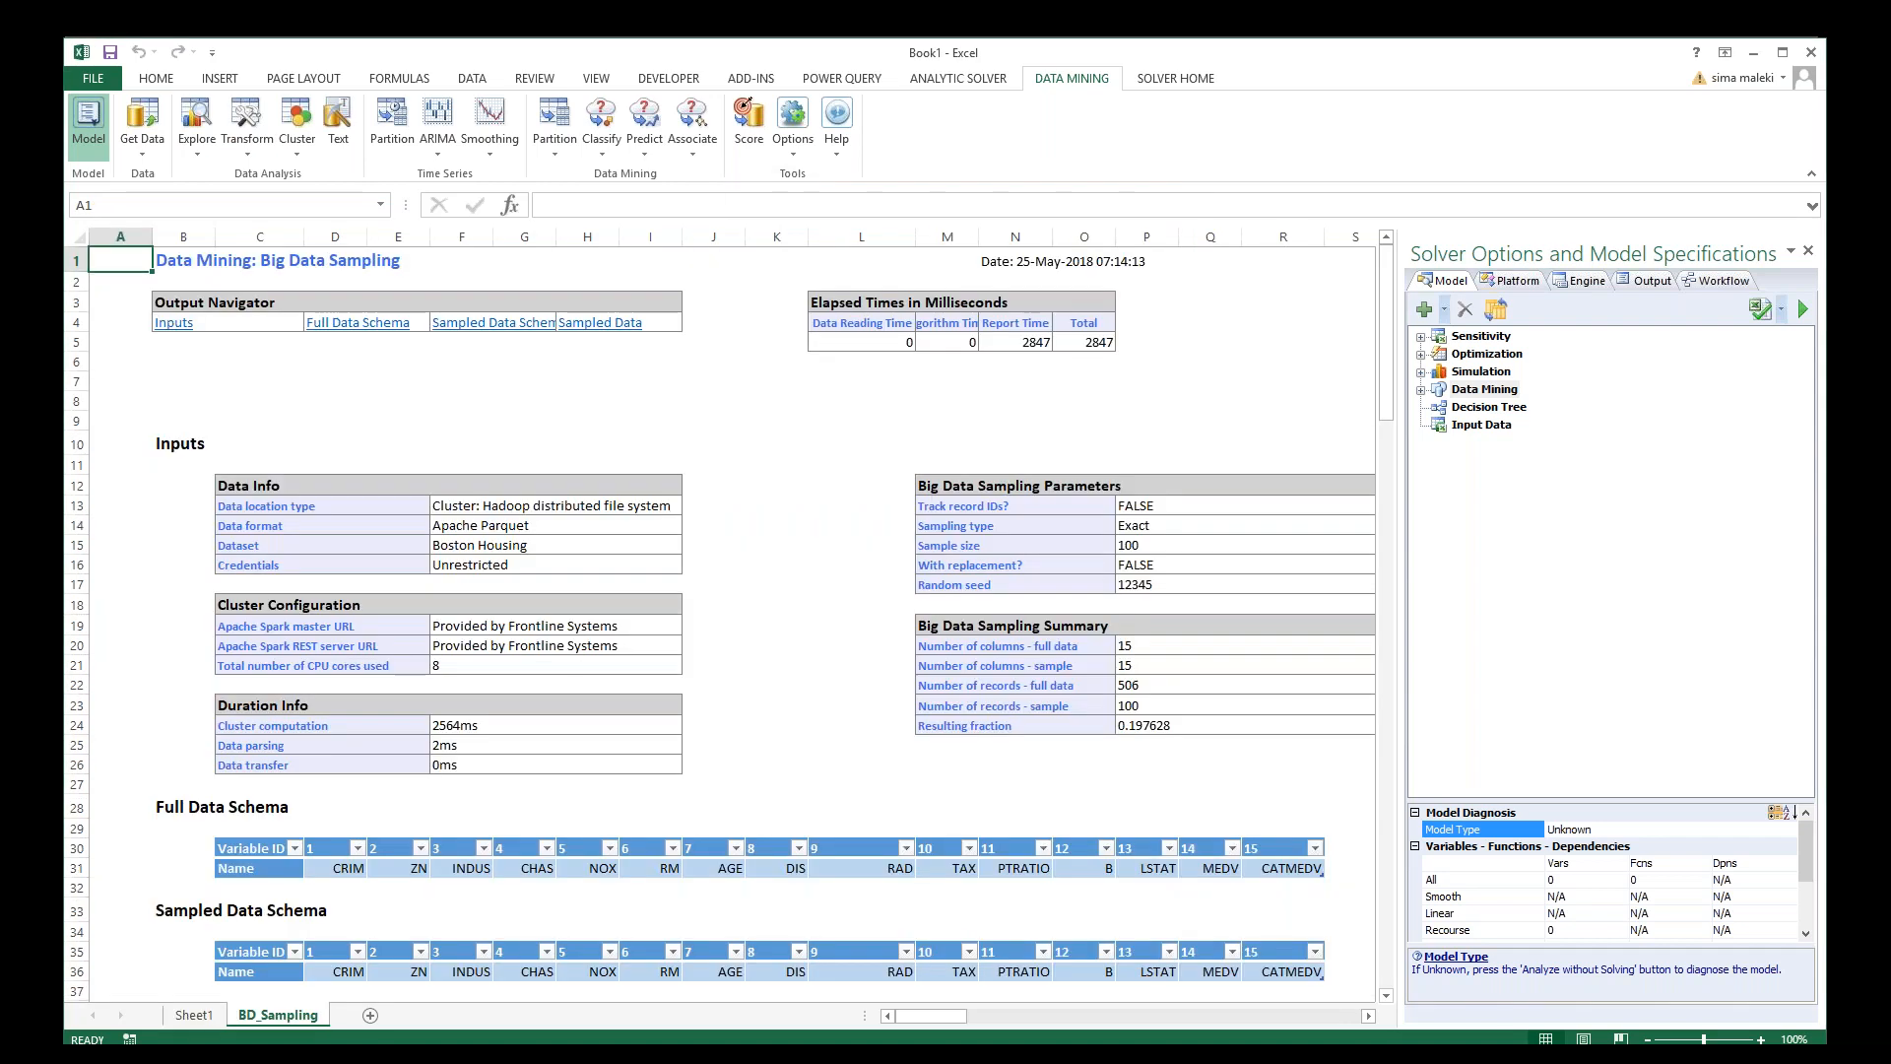
# Step: Review the sampled records and the data schemas in the big data sampling report
pyautogui.moveTo(1386, 406); pyautogui.dragTo(1391, 537)
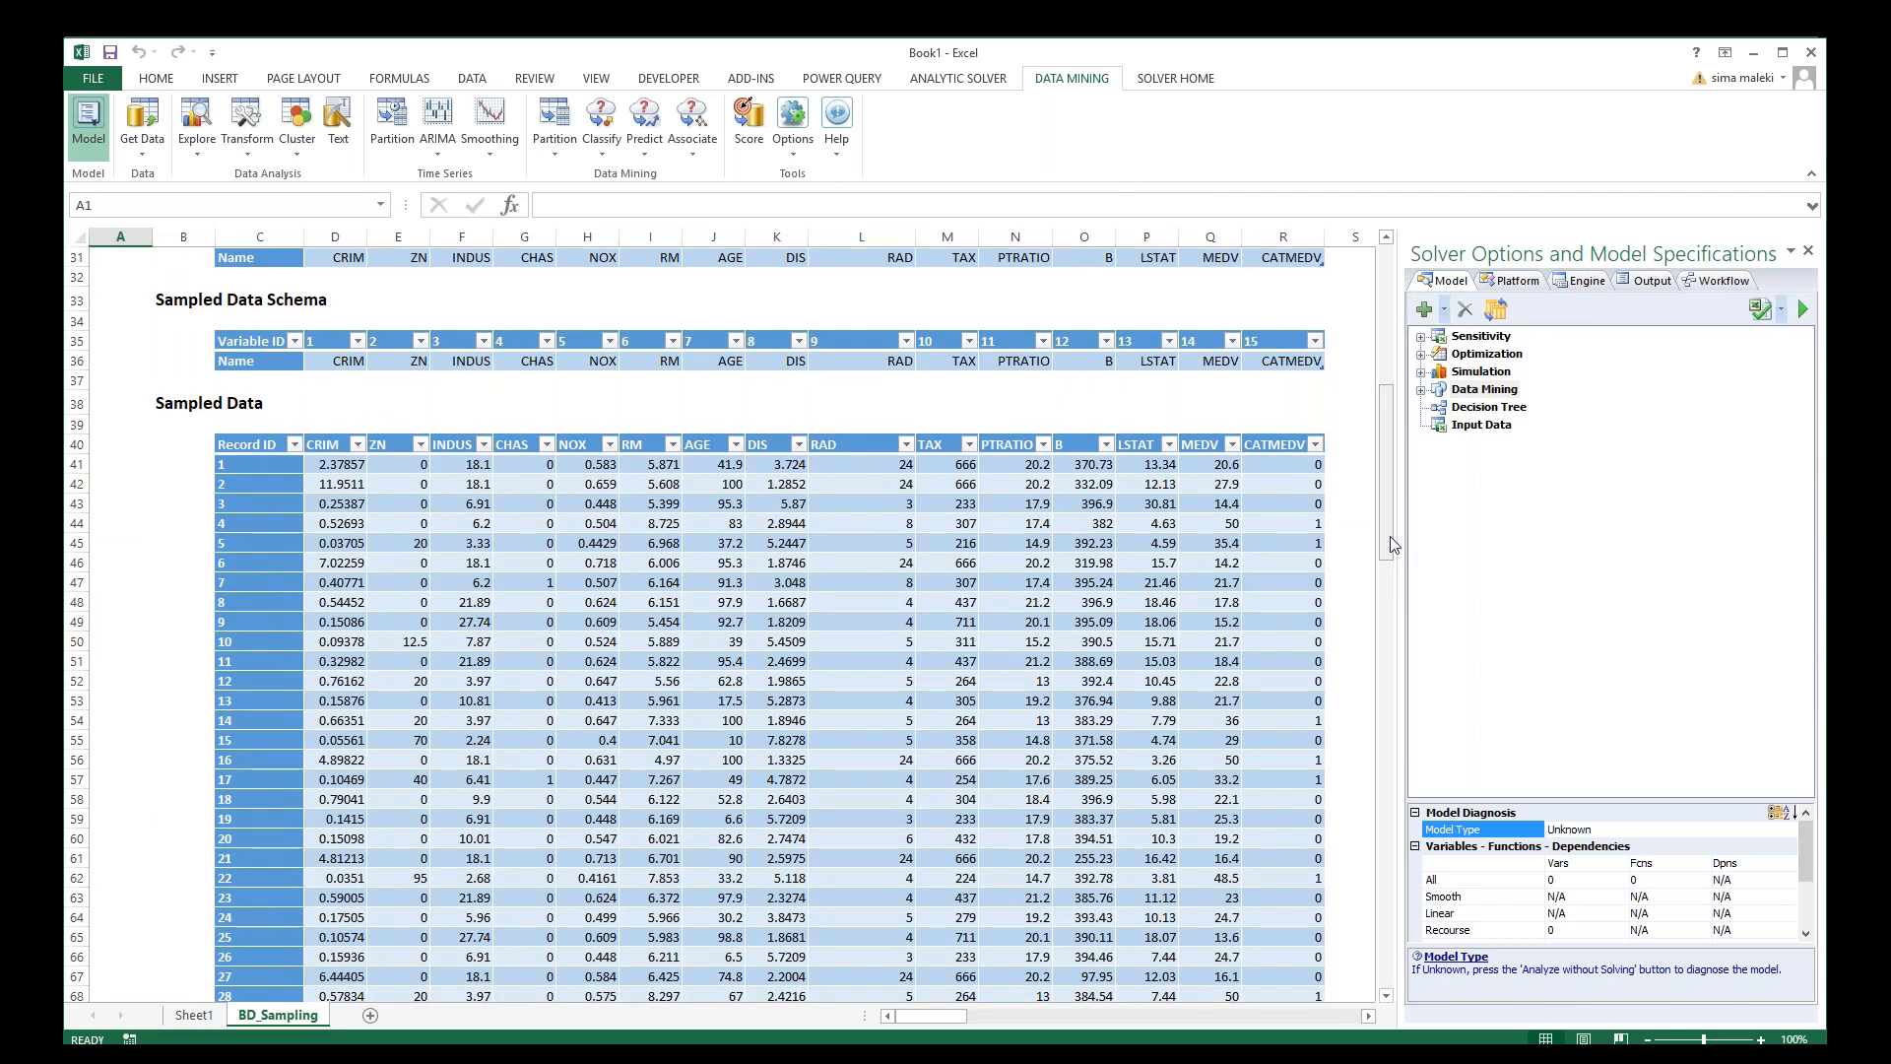
pyautogui.scroll(-15, 1391, 544)
pyautogui.scroll(17, 1357, 566)
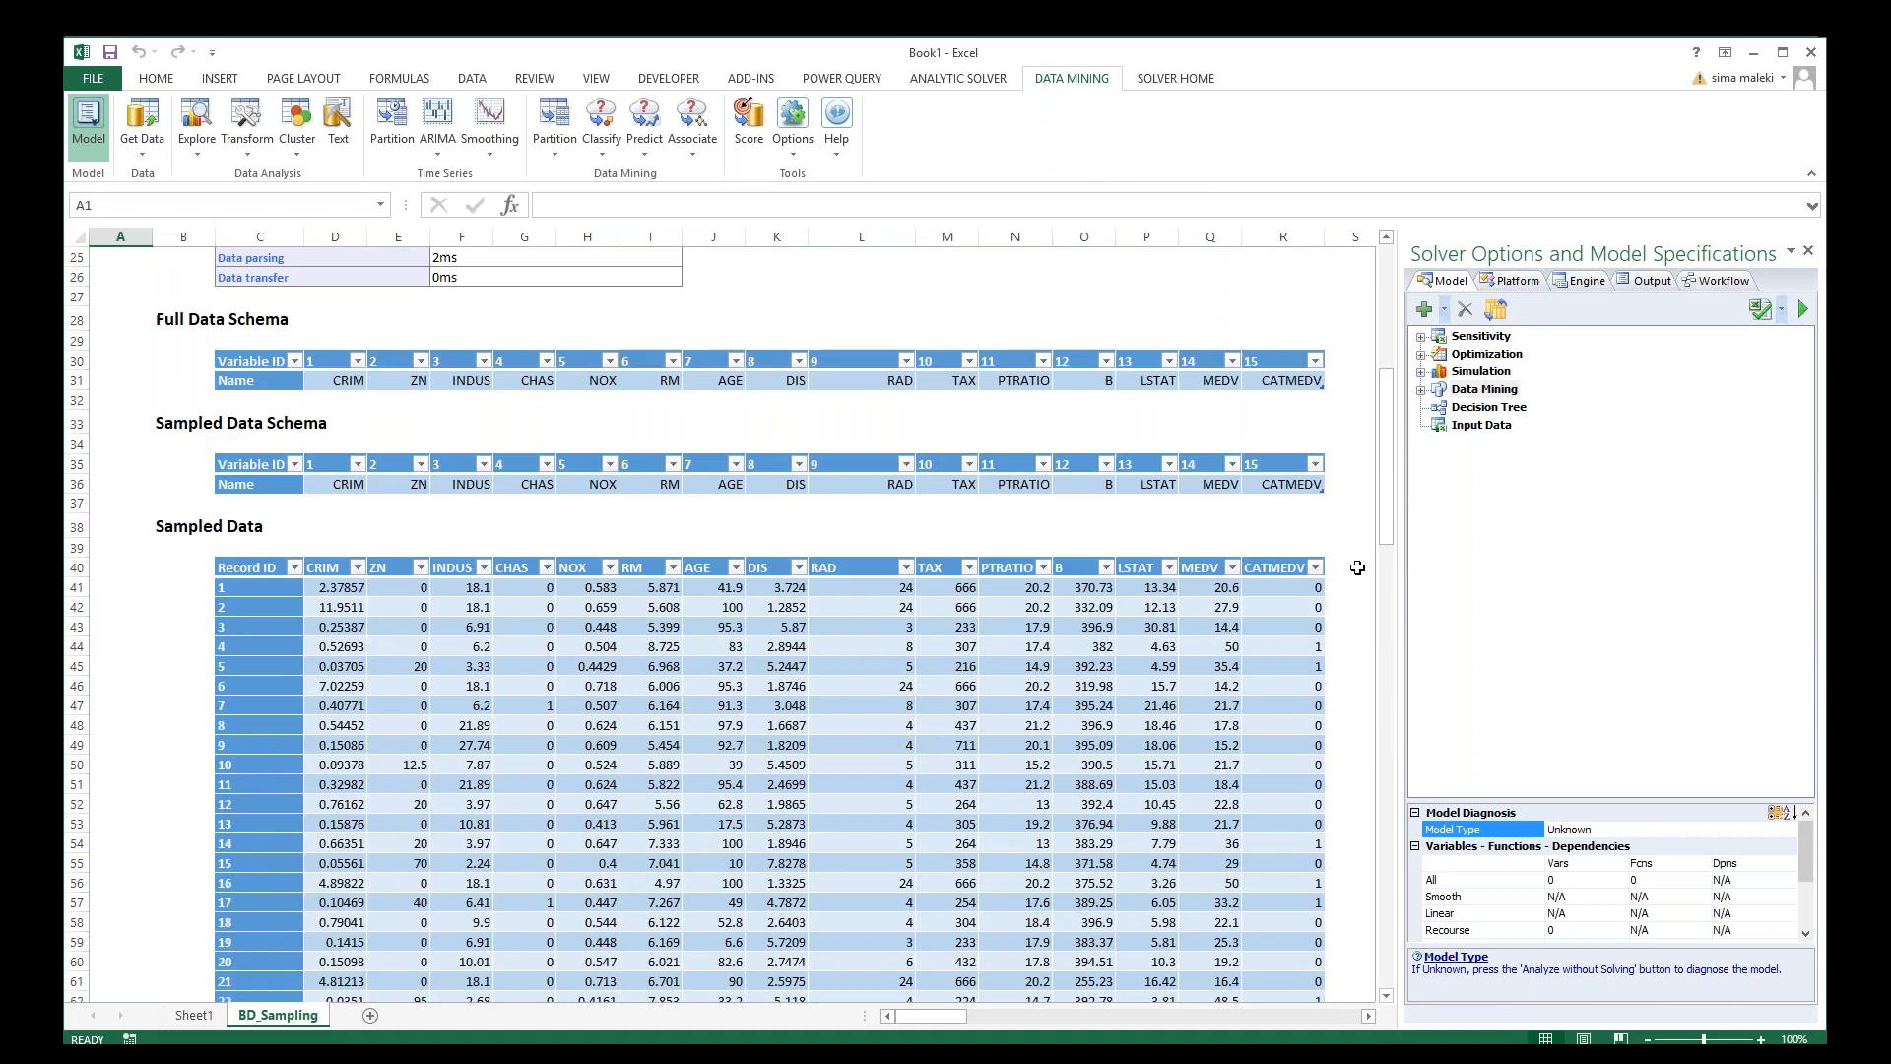
pyautogui.scroll(3, 1357, 567)
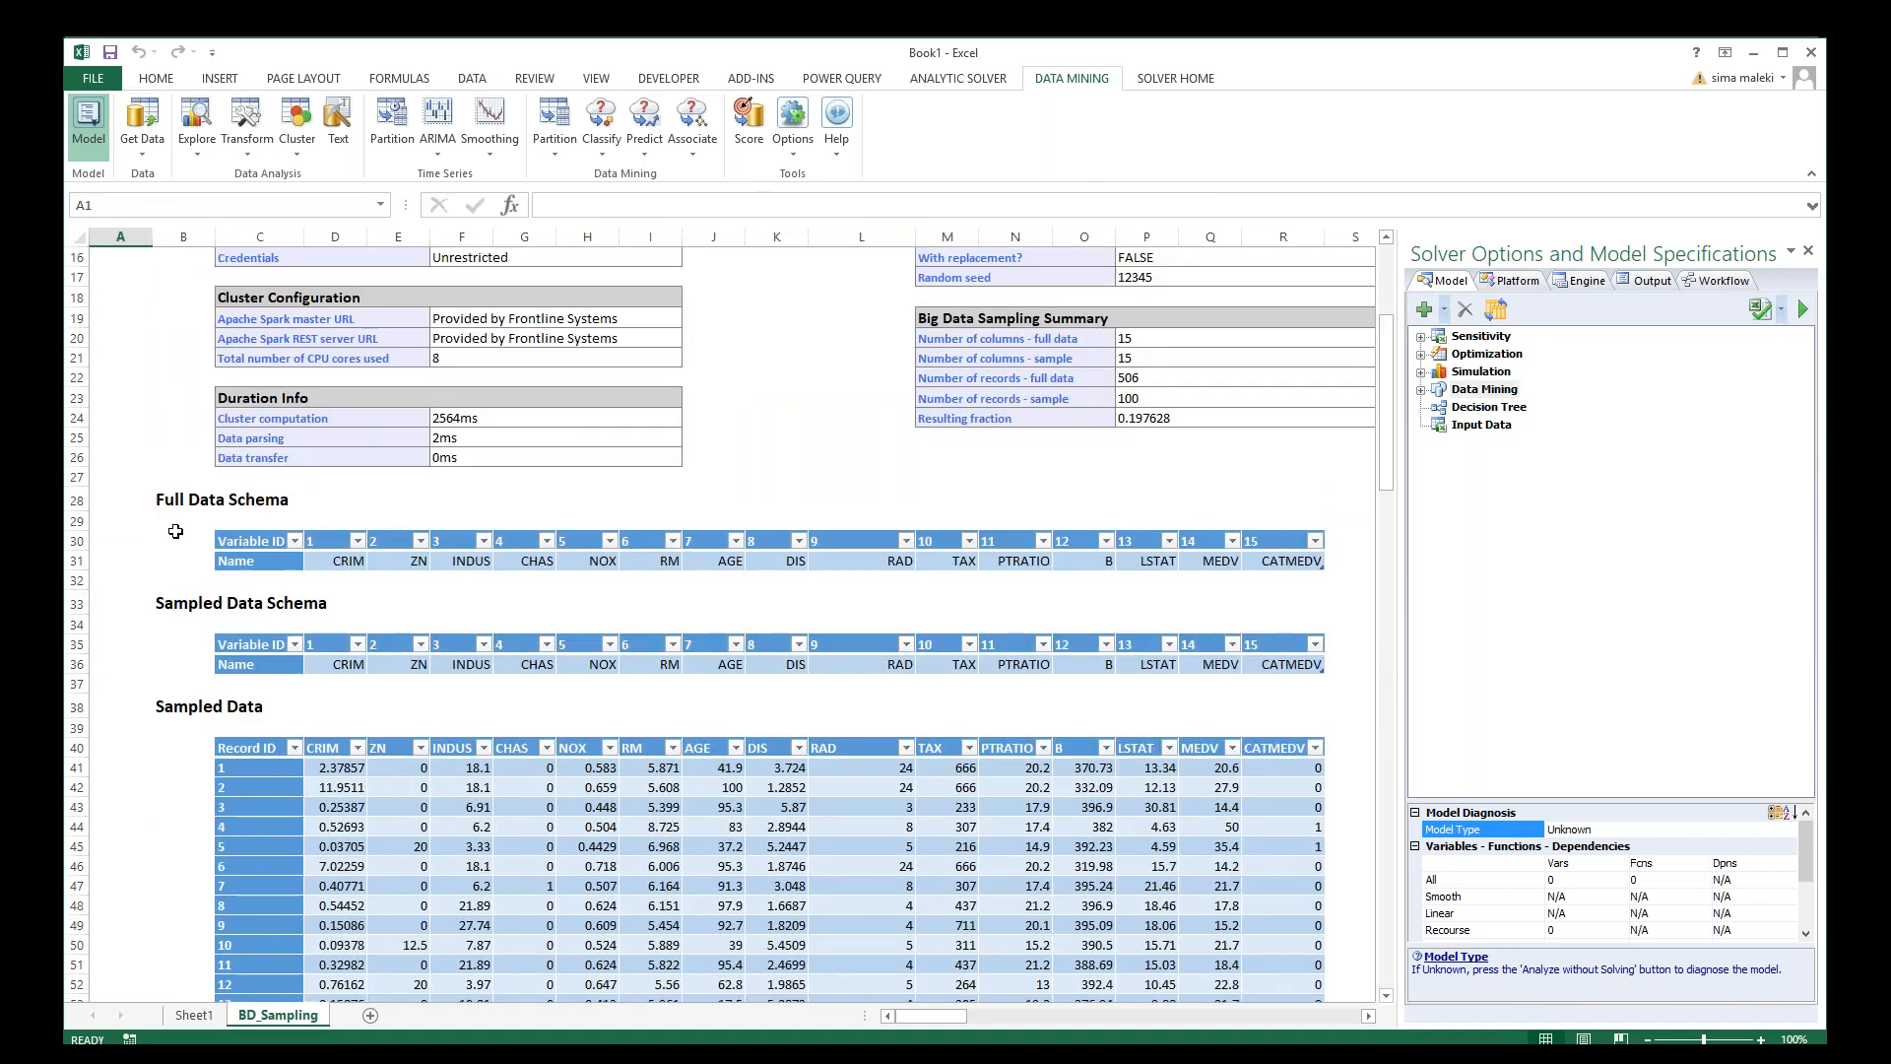
# Step: Look at the Text Miner settings and the Chart Wizard's chart types, closing both without creating anything
pyautogui.click(201, 154)
pyautogui.click(351, 154)
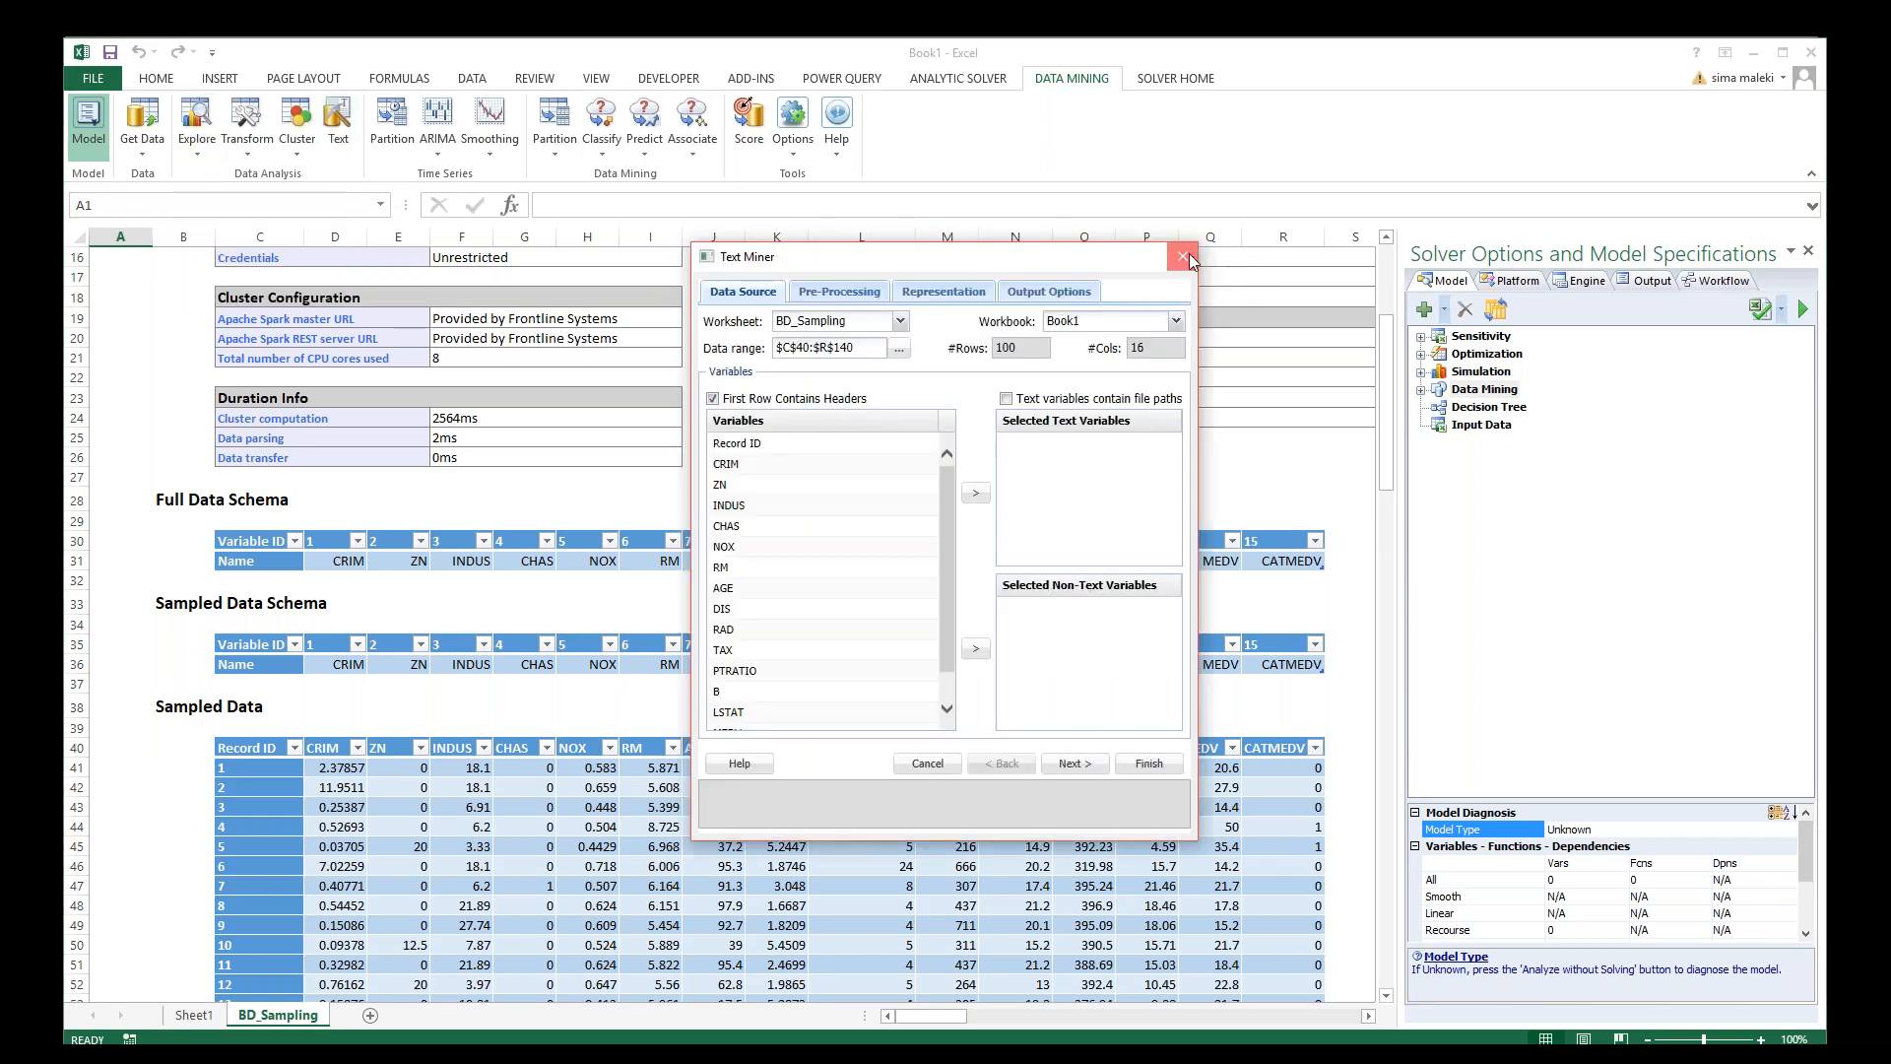
pyautogui.click(1182, 257)
pyautogui.click(200, 153)
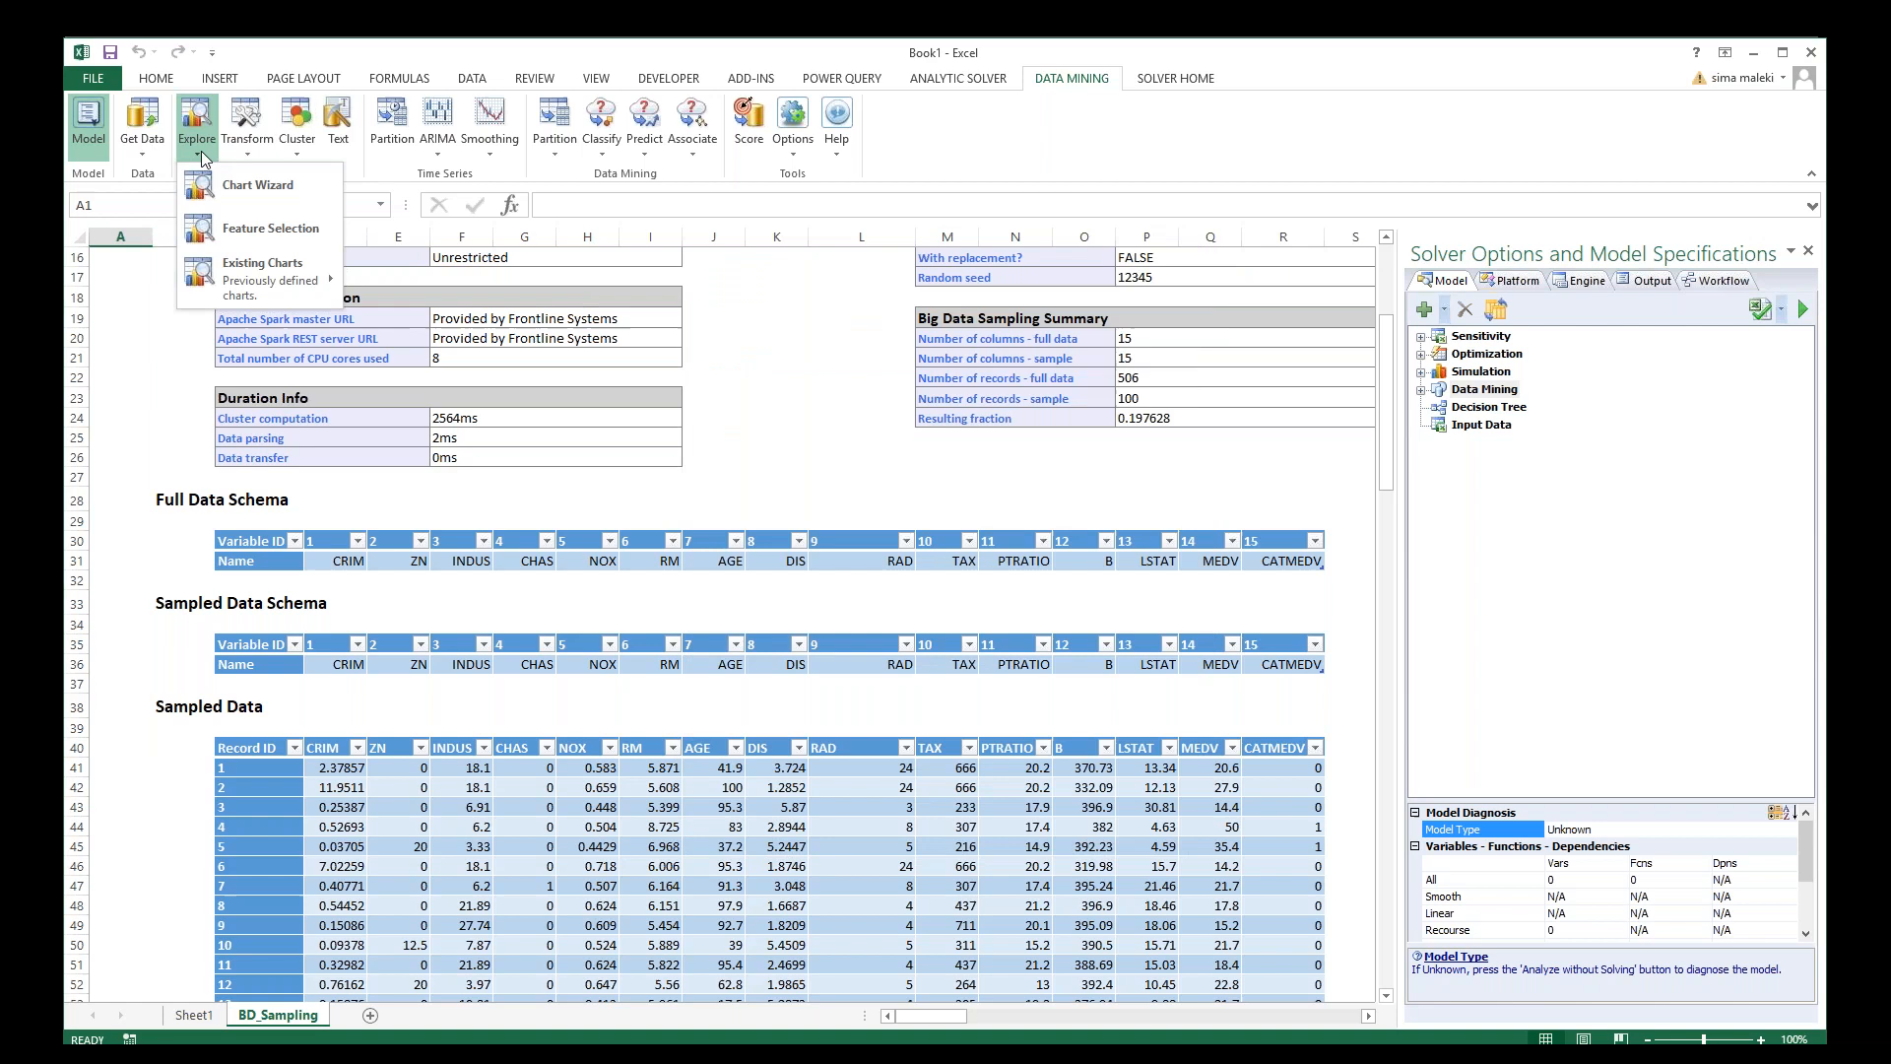
pyautogui.click(217, 185)
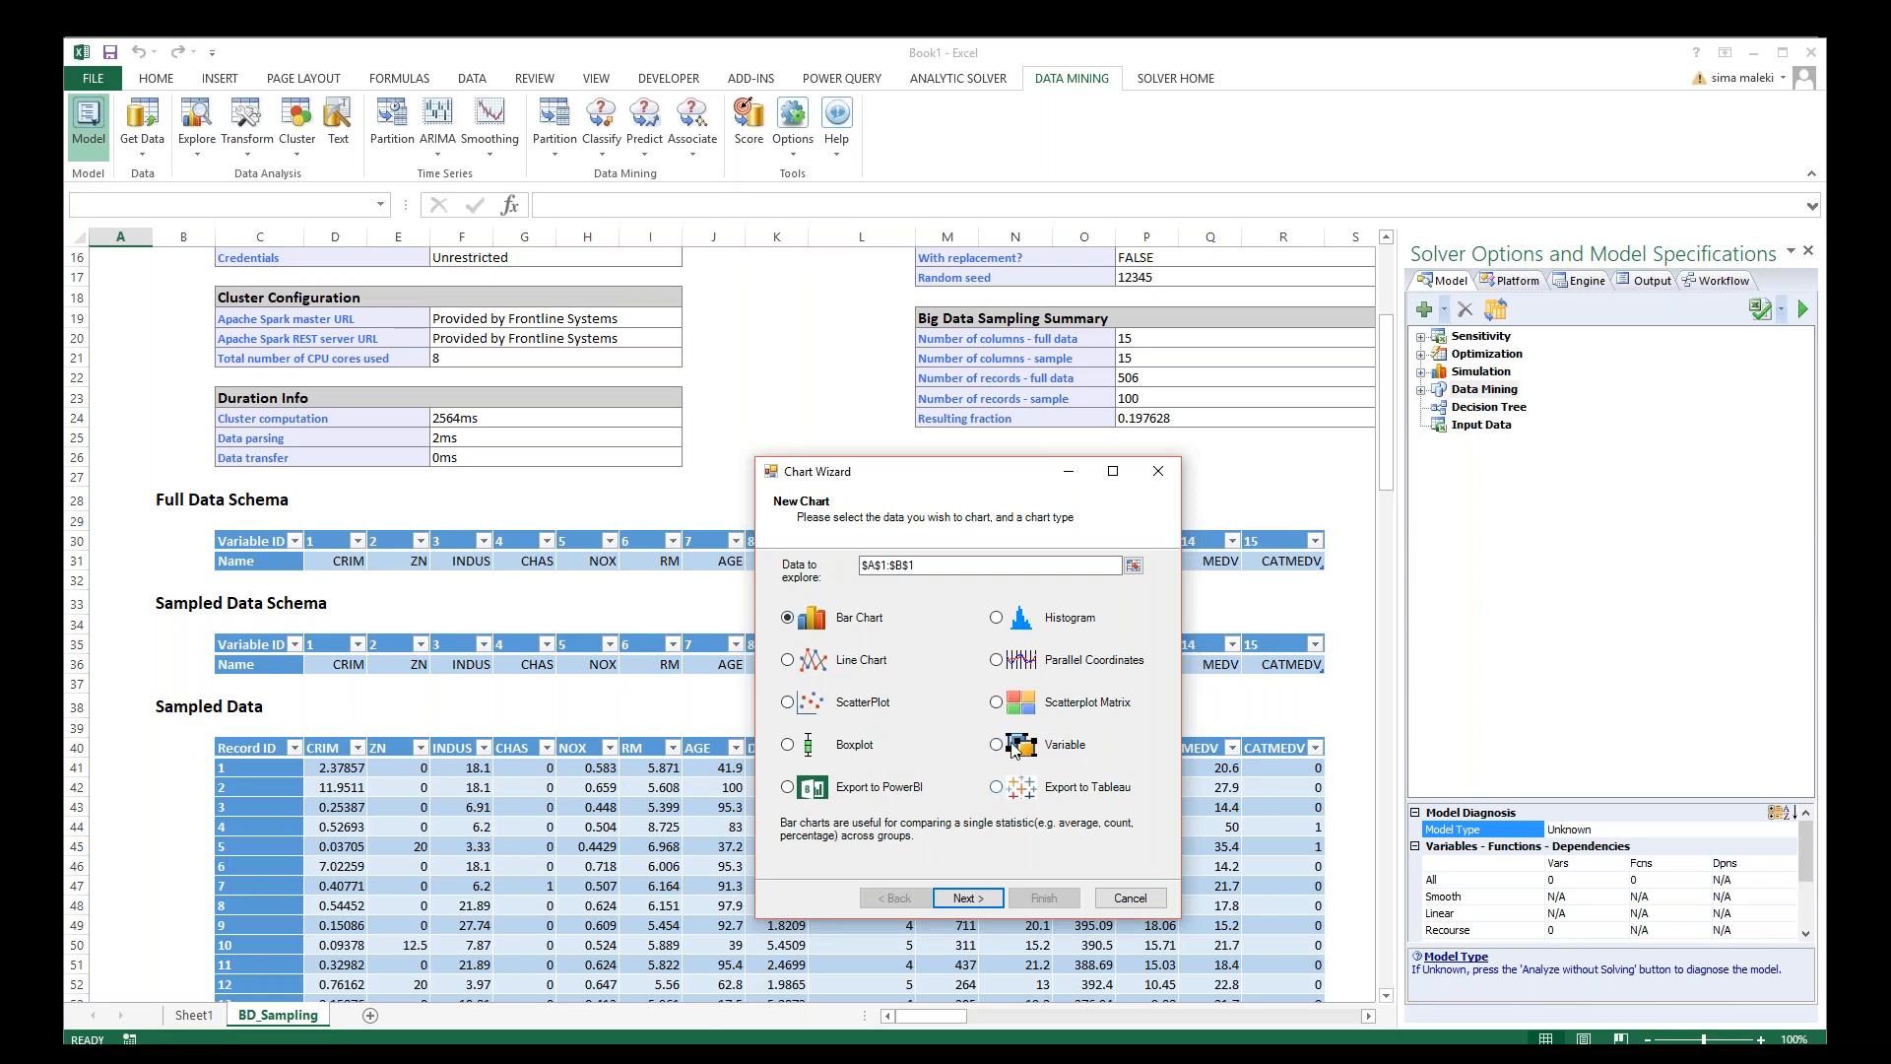
pyautogui.click(1158, 471)
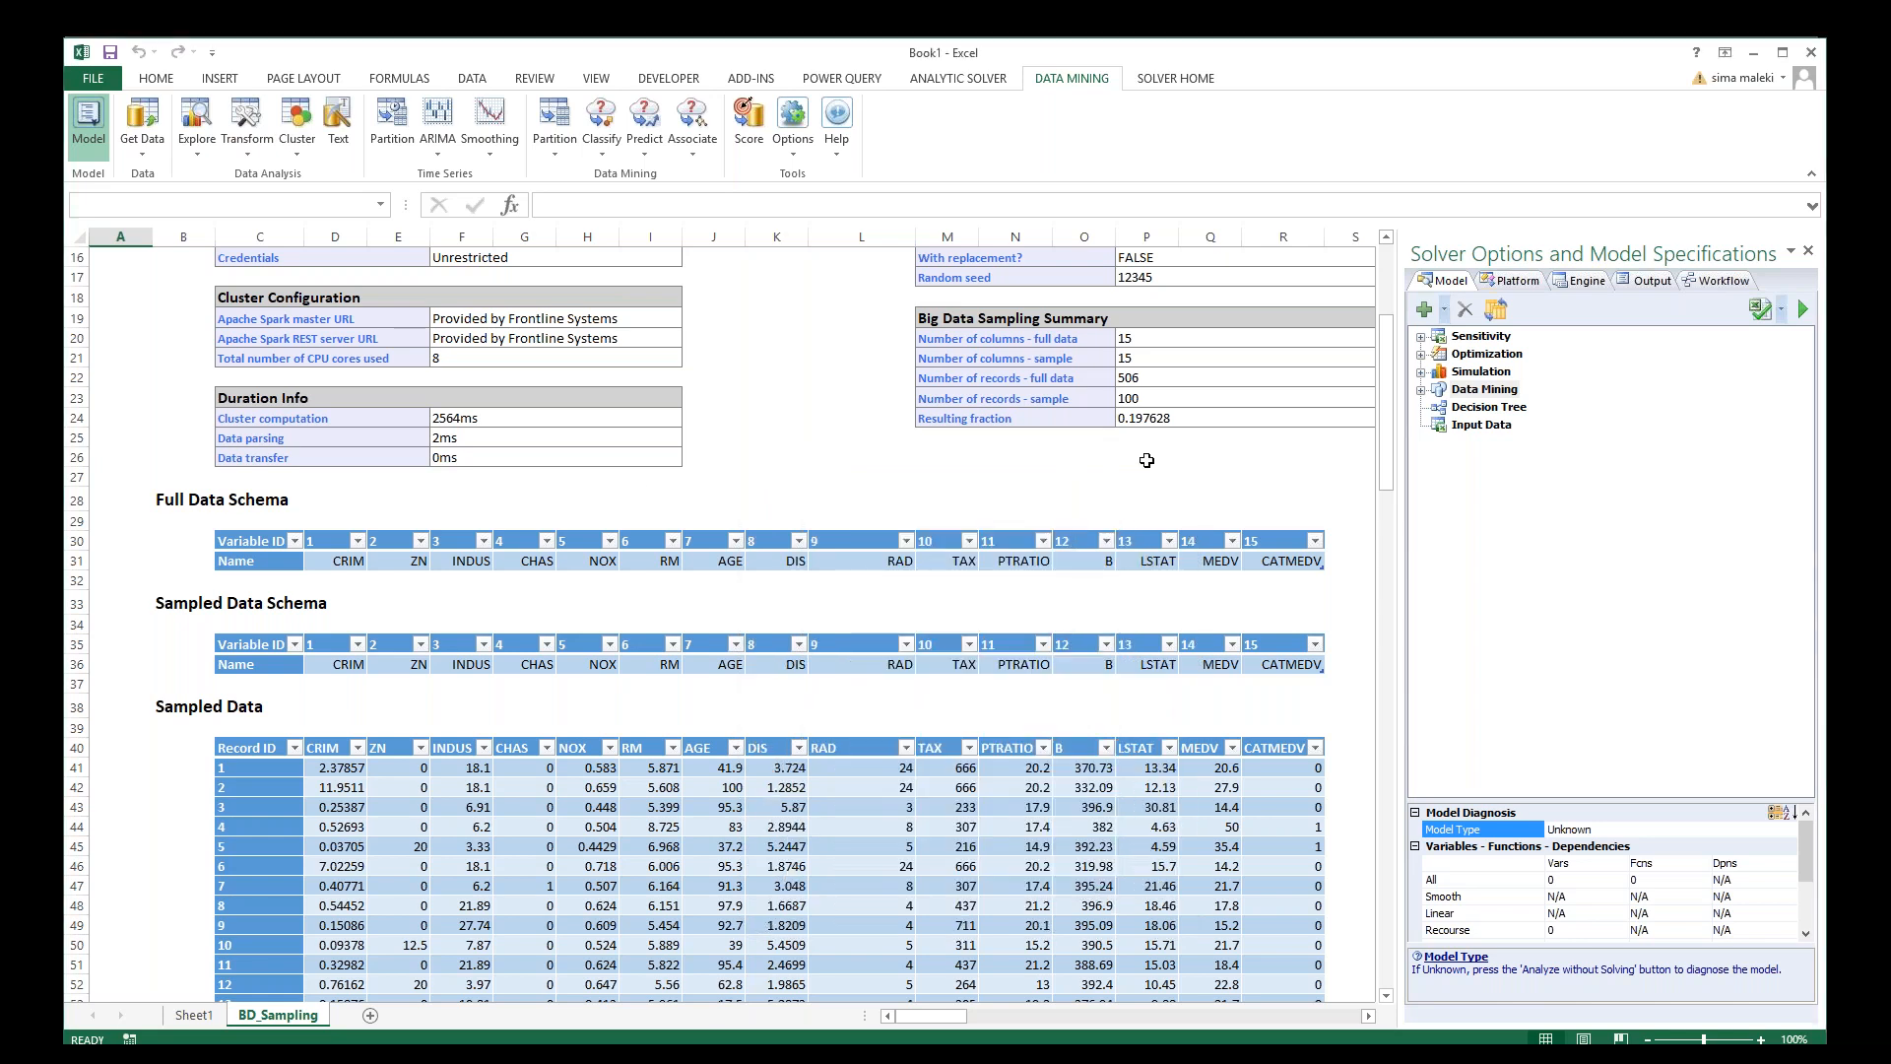
# Step: Examine the available data exploration, transformation, clustering, ARIMA and smoothing methods
pyautogui.click(190, 157)
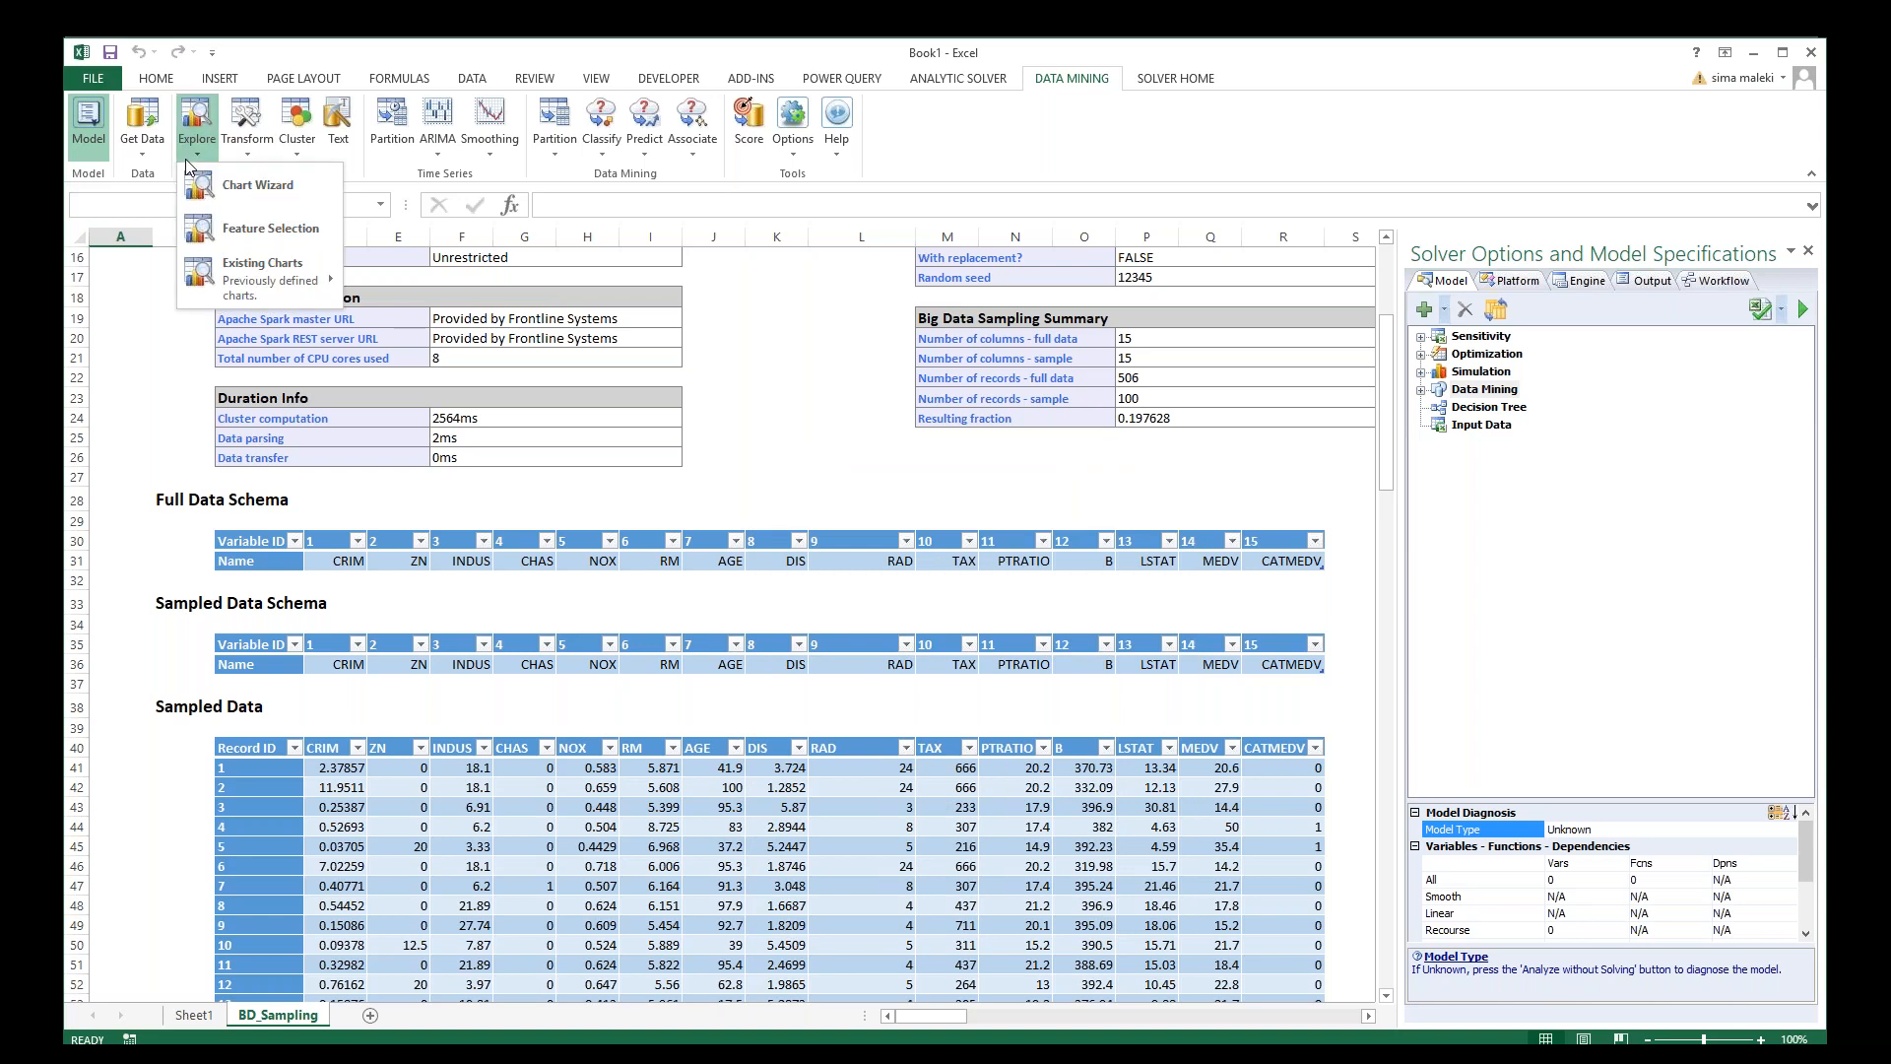
pyautogui.click(243, 154)
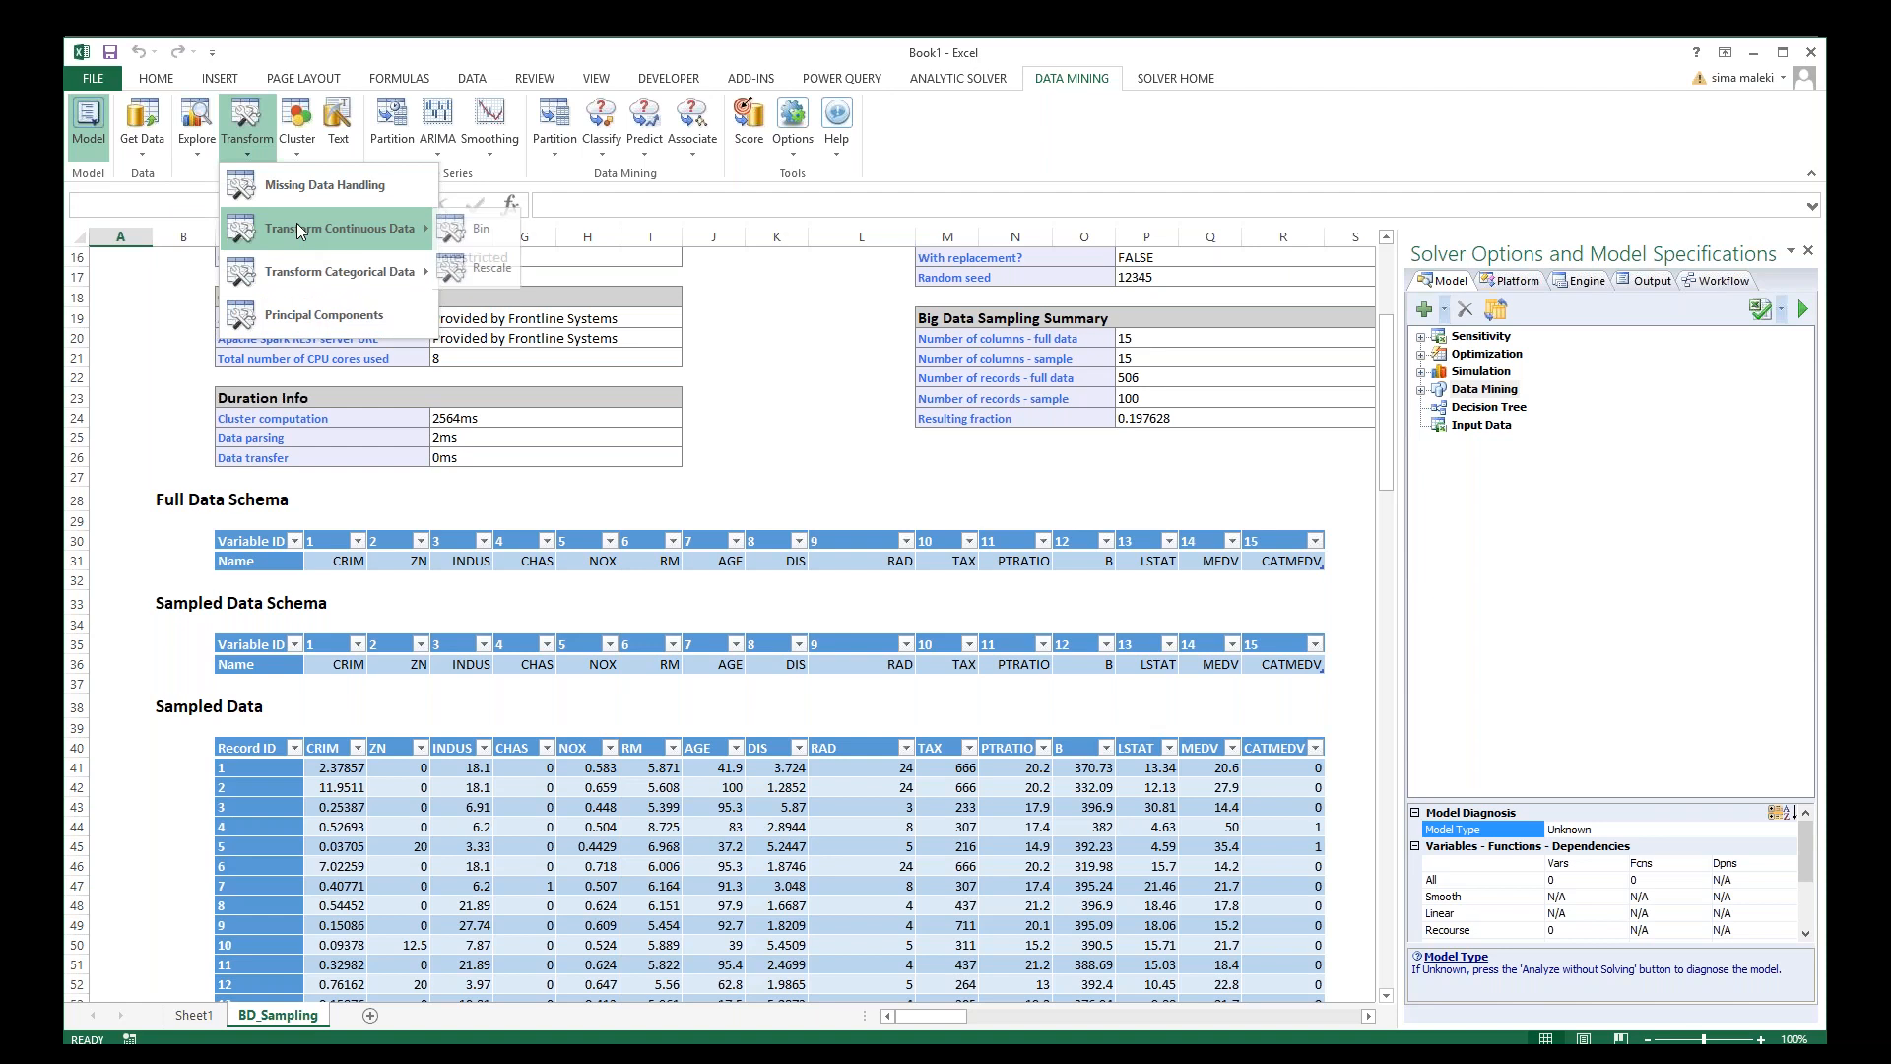
pyautogui.moveTo(296, 261)
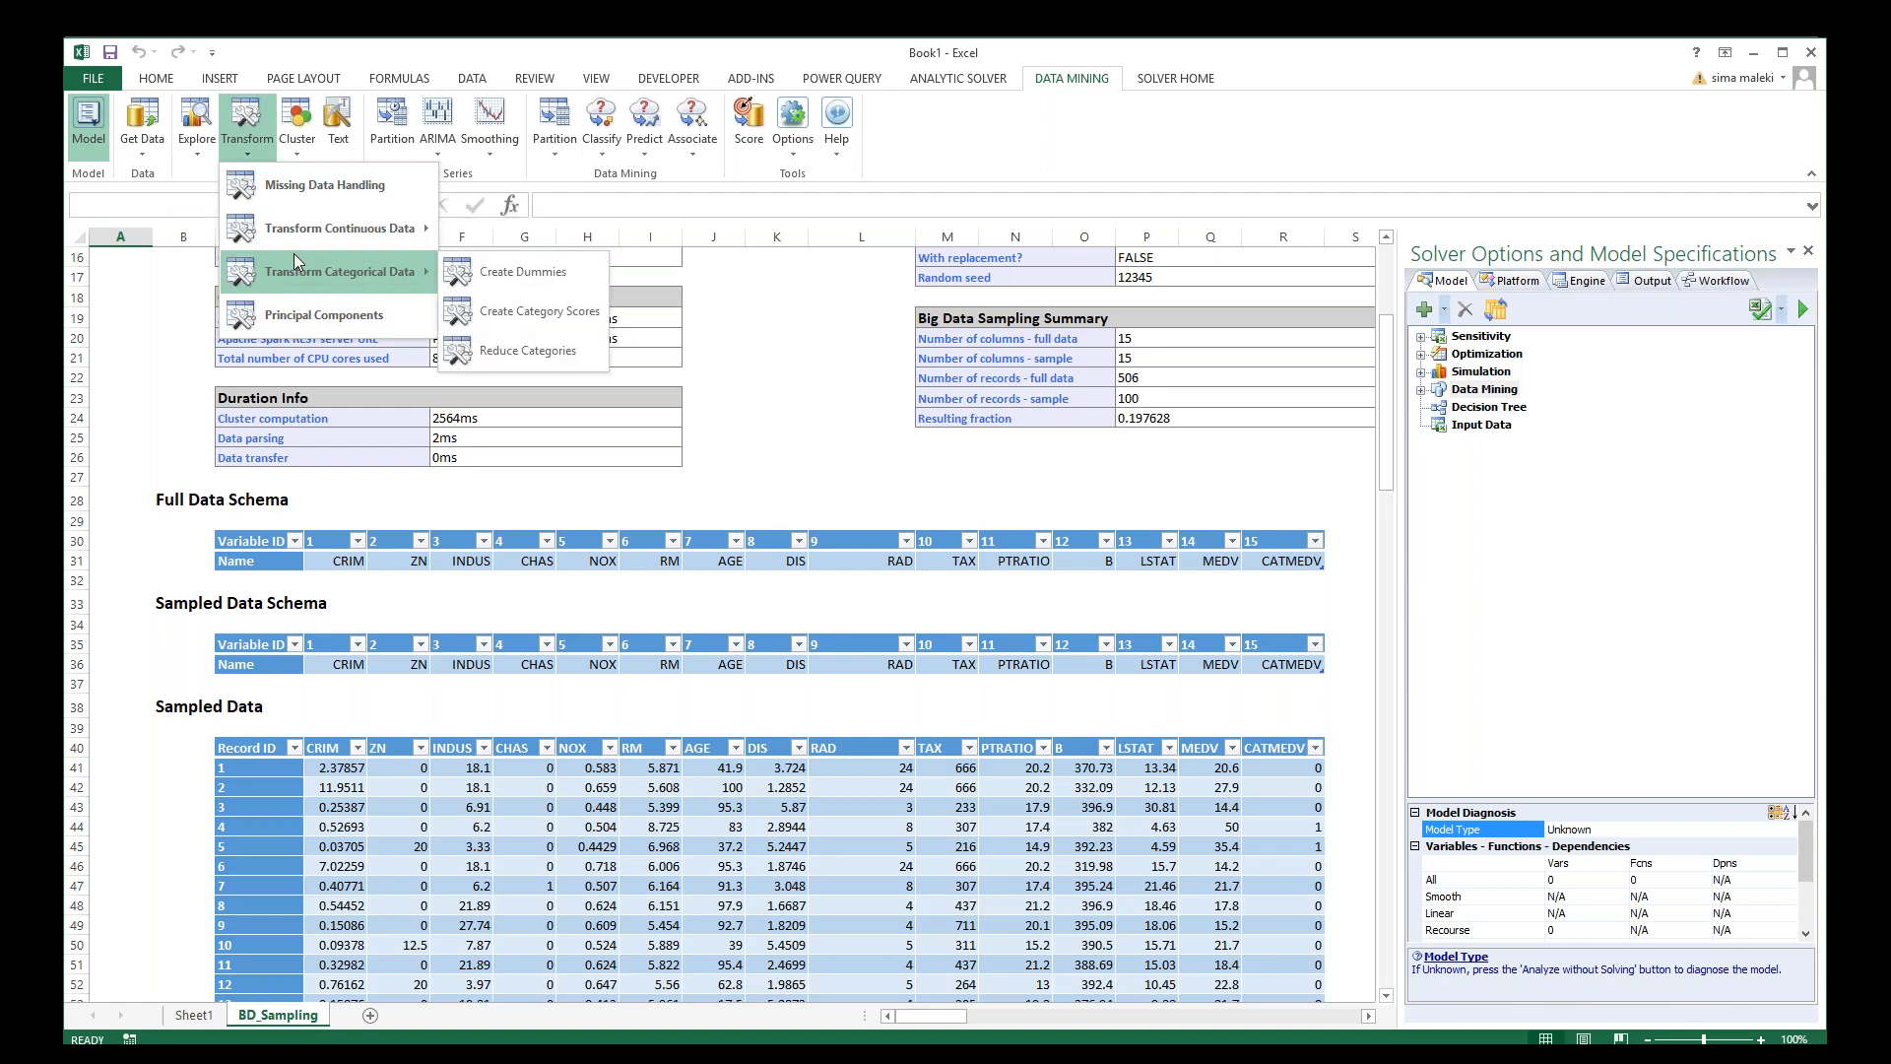
pyautogui.click(170, 183)
pyautogui.click(294, 161)
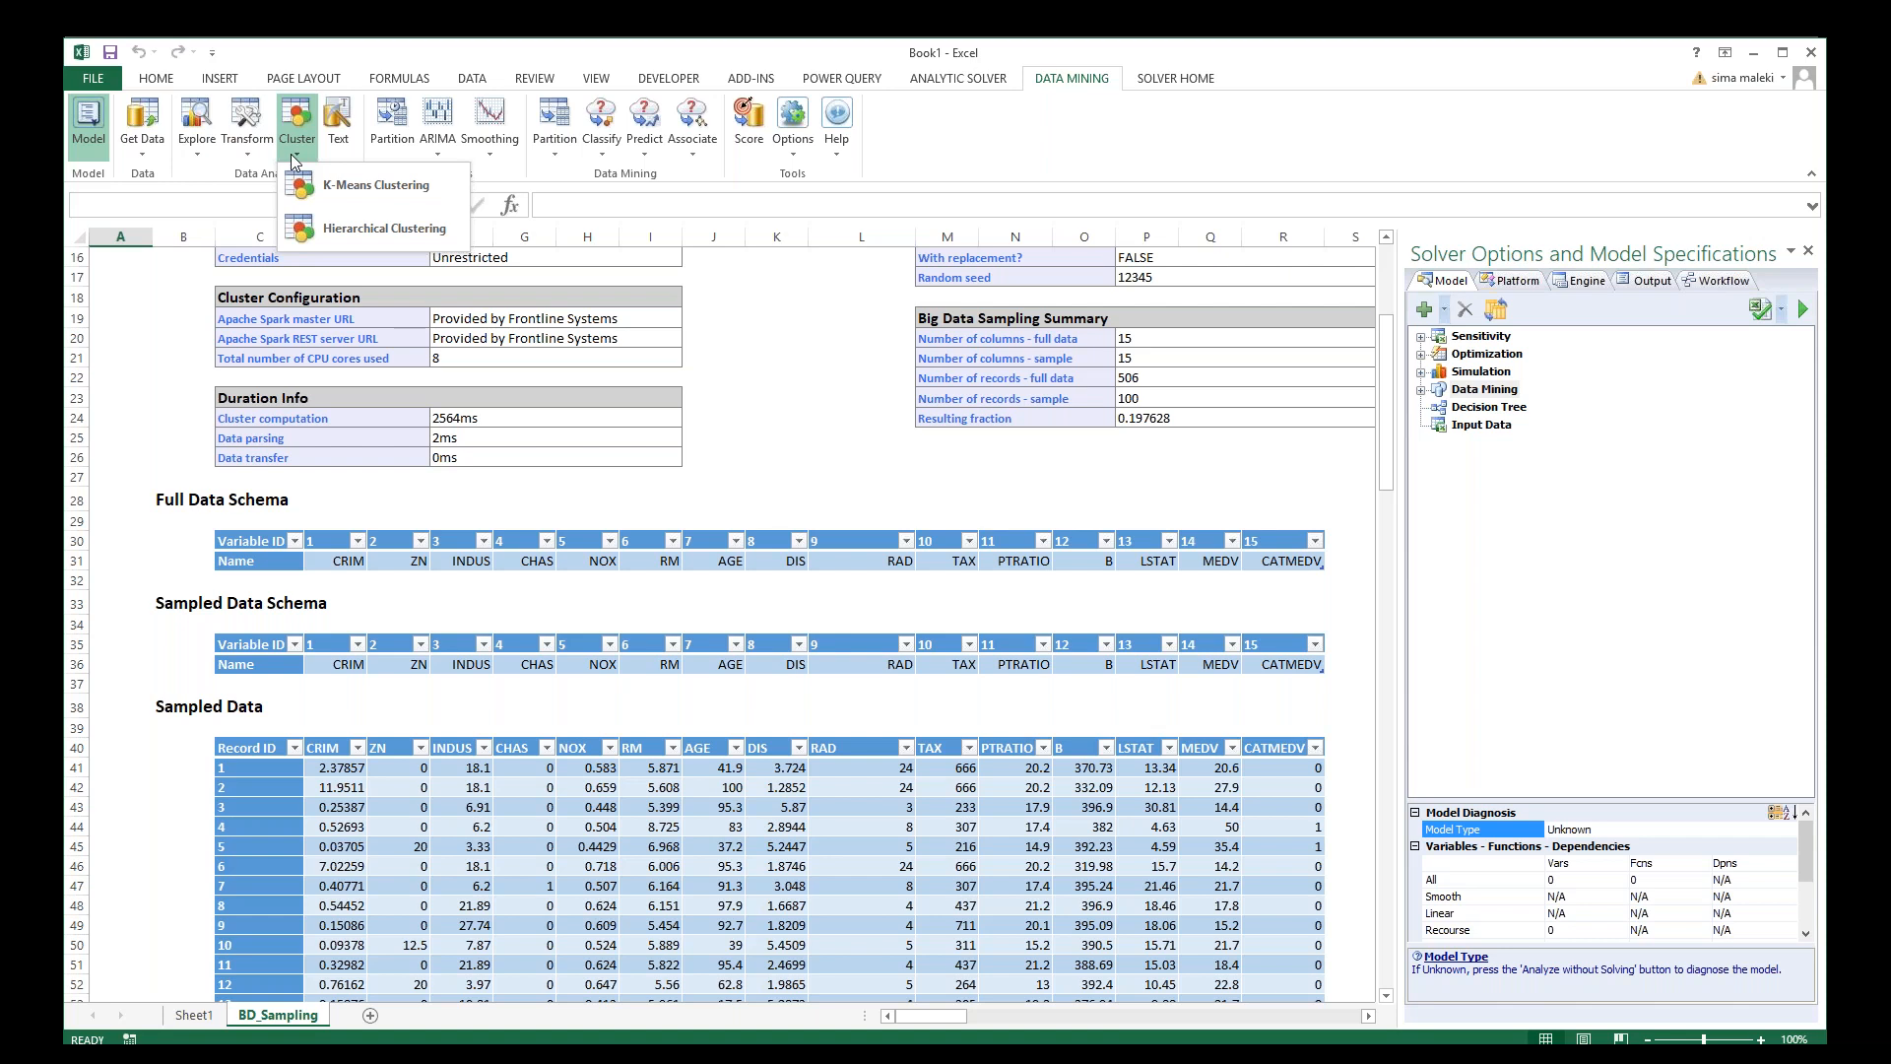
pyautogui.click(288, 123)
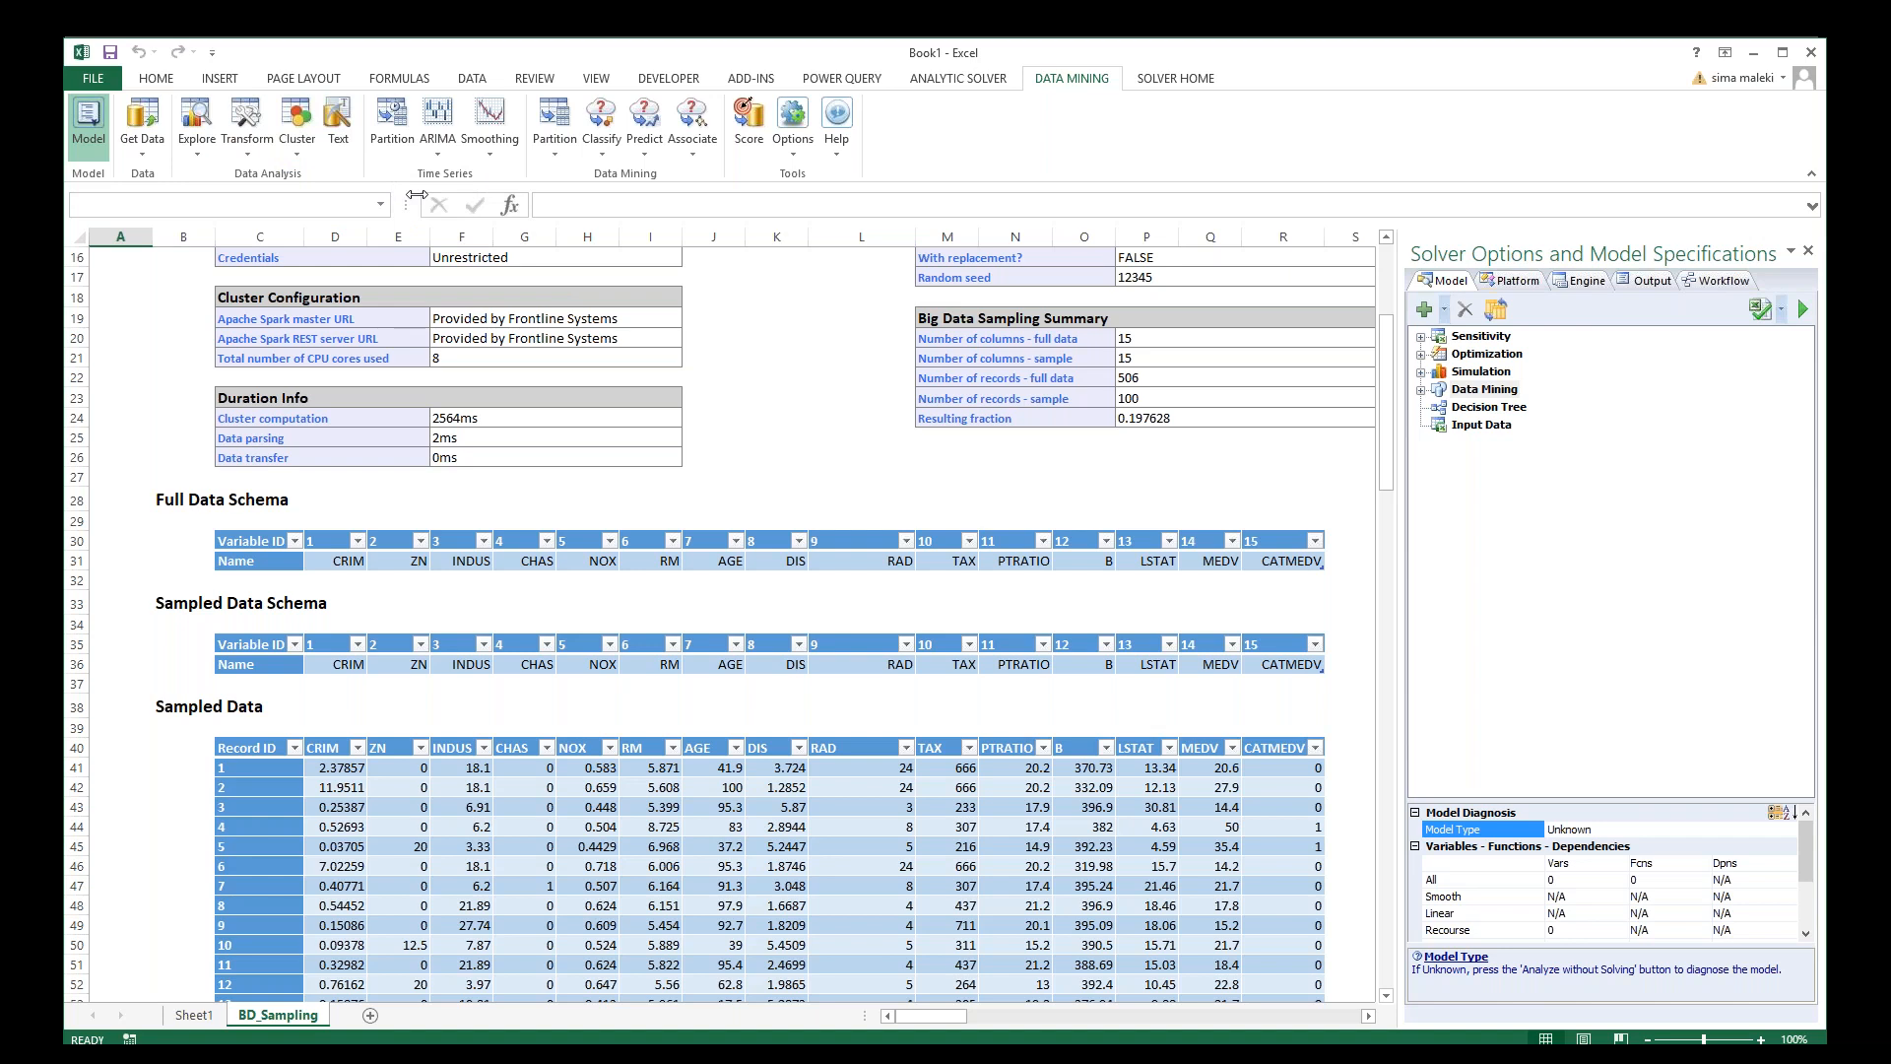
pyautogui.click(445, 147)
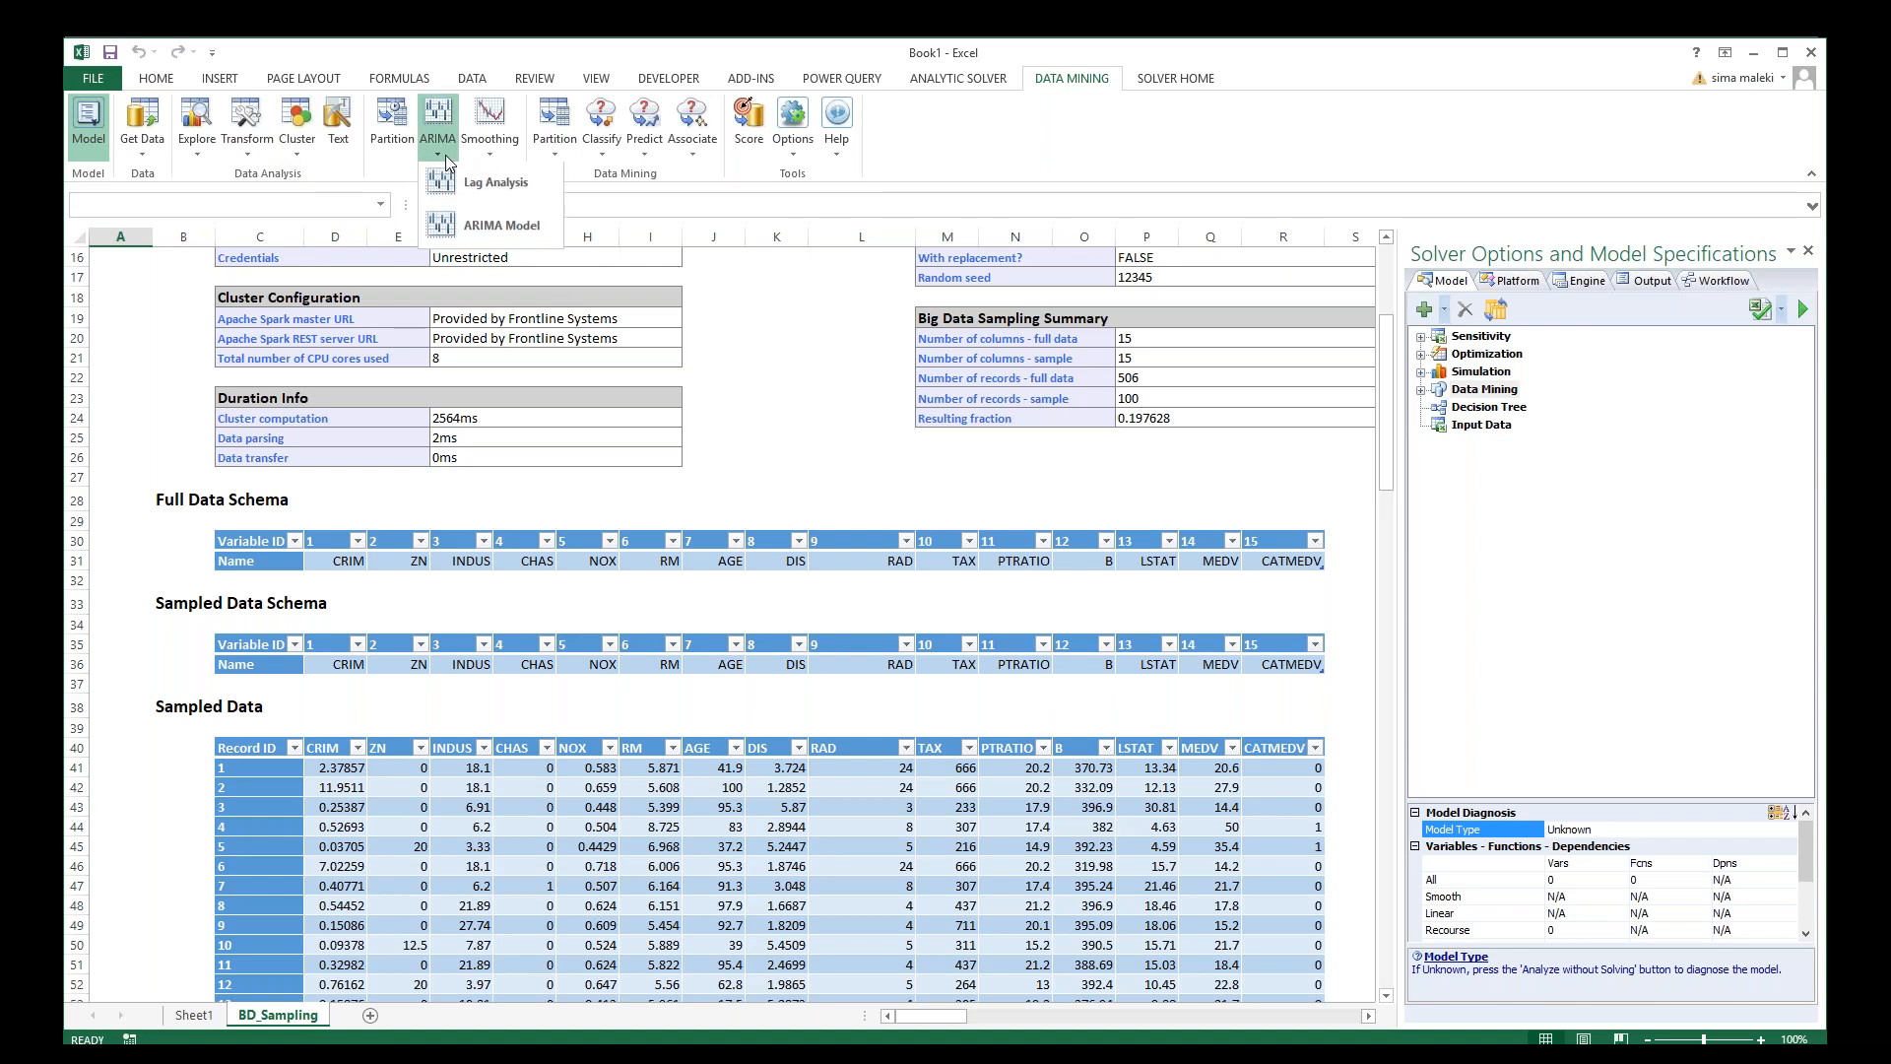
pyautogui.click(490, 148)
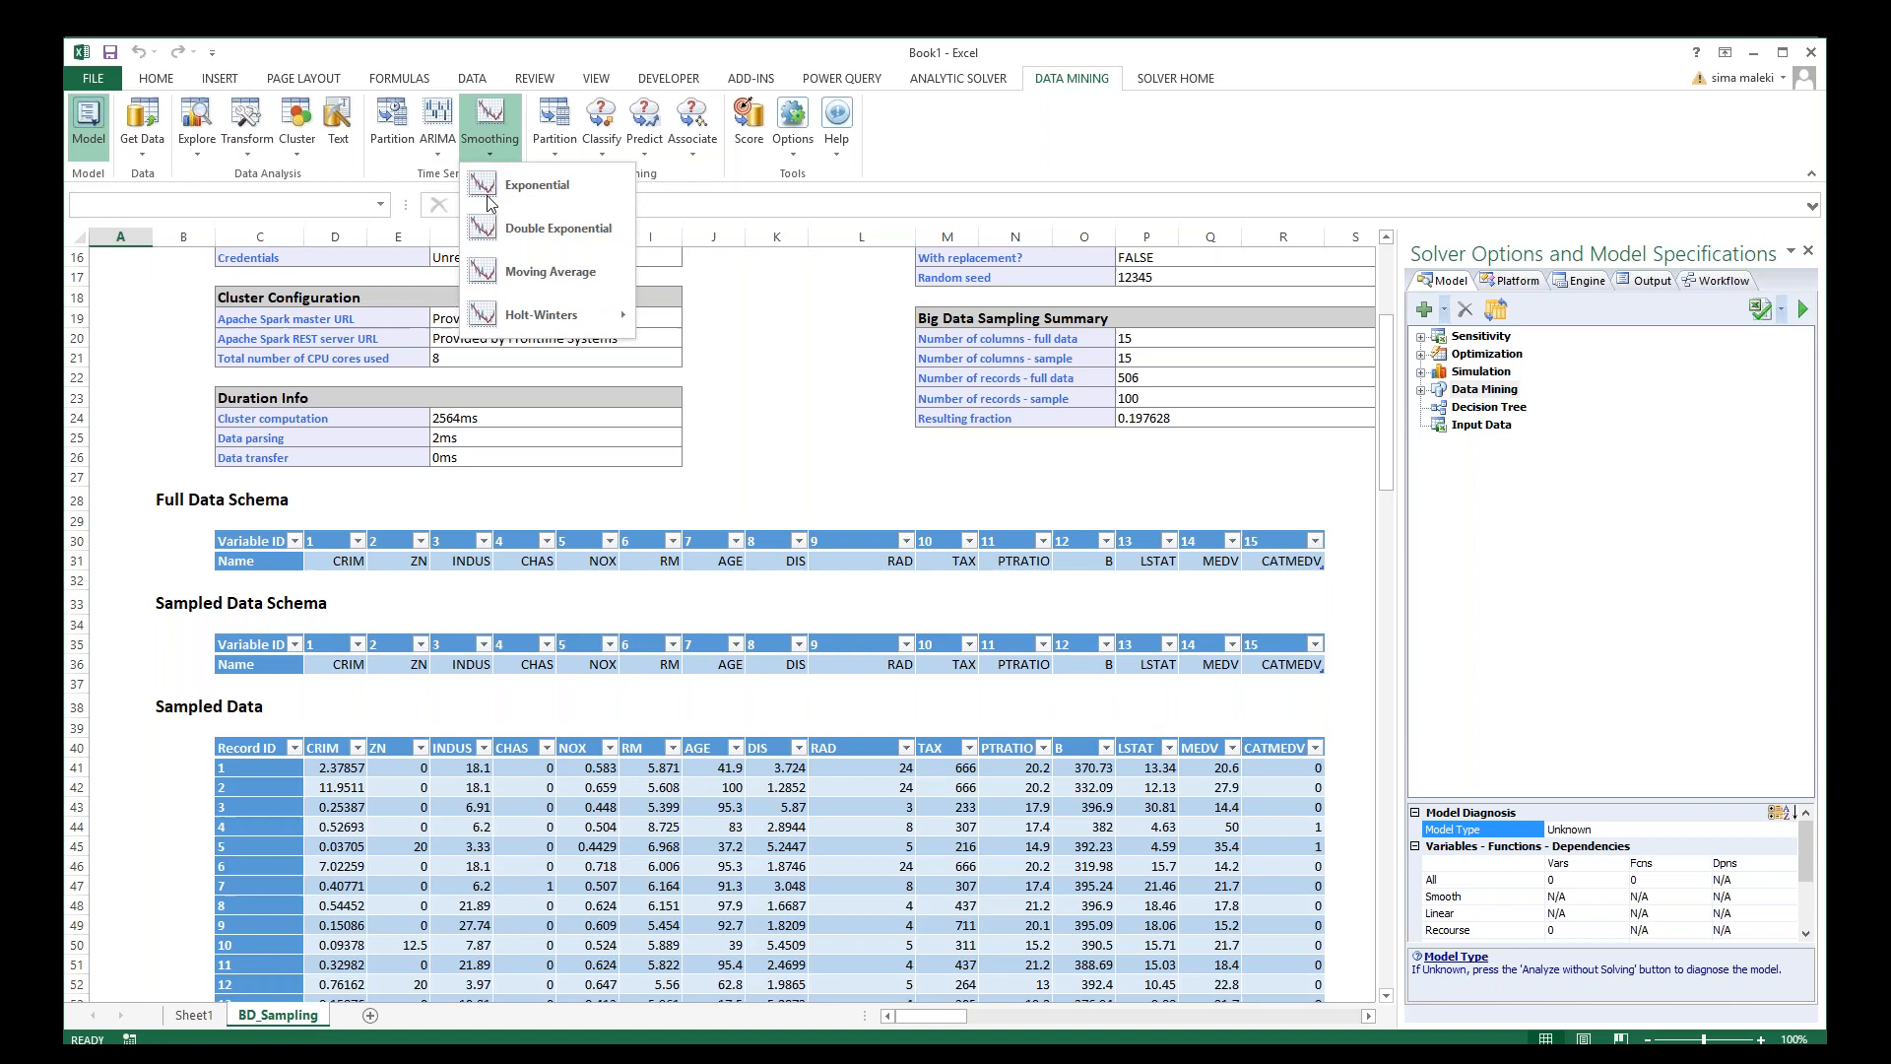
pyautogui.moveTo(528, 317)
pyautogui.click(354, 177)
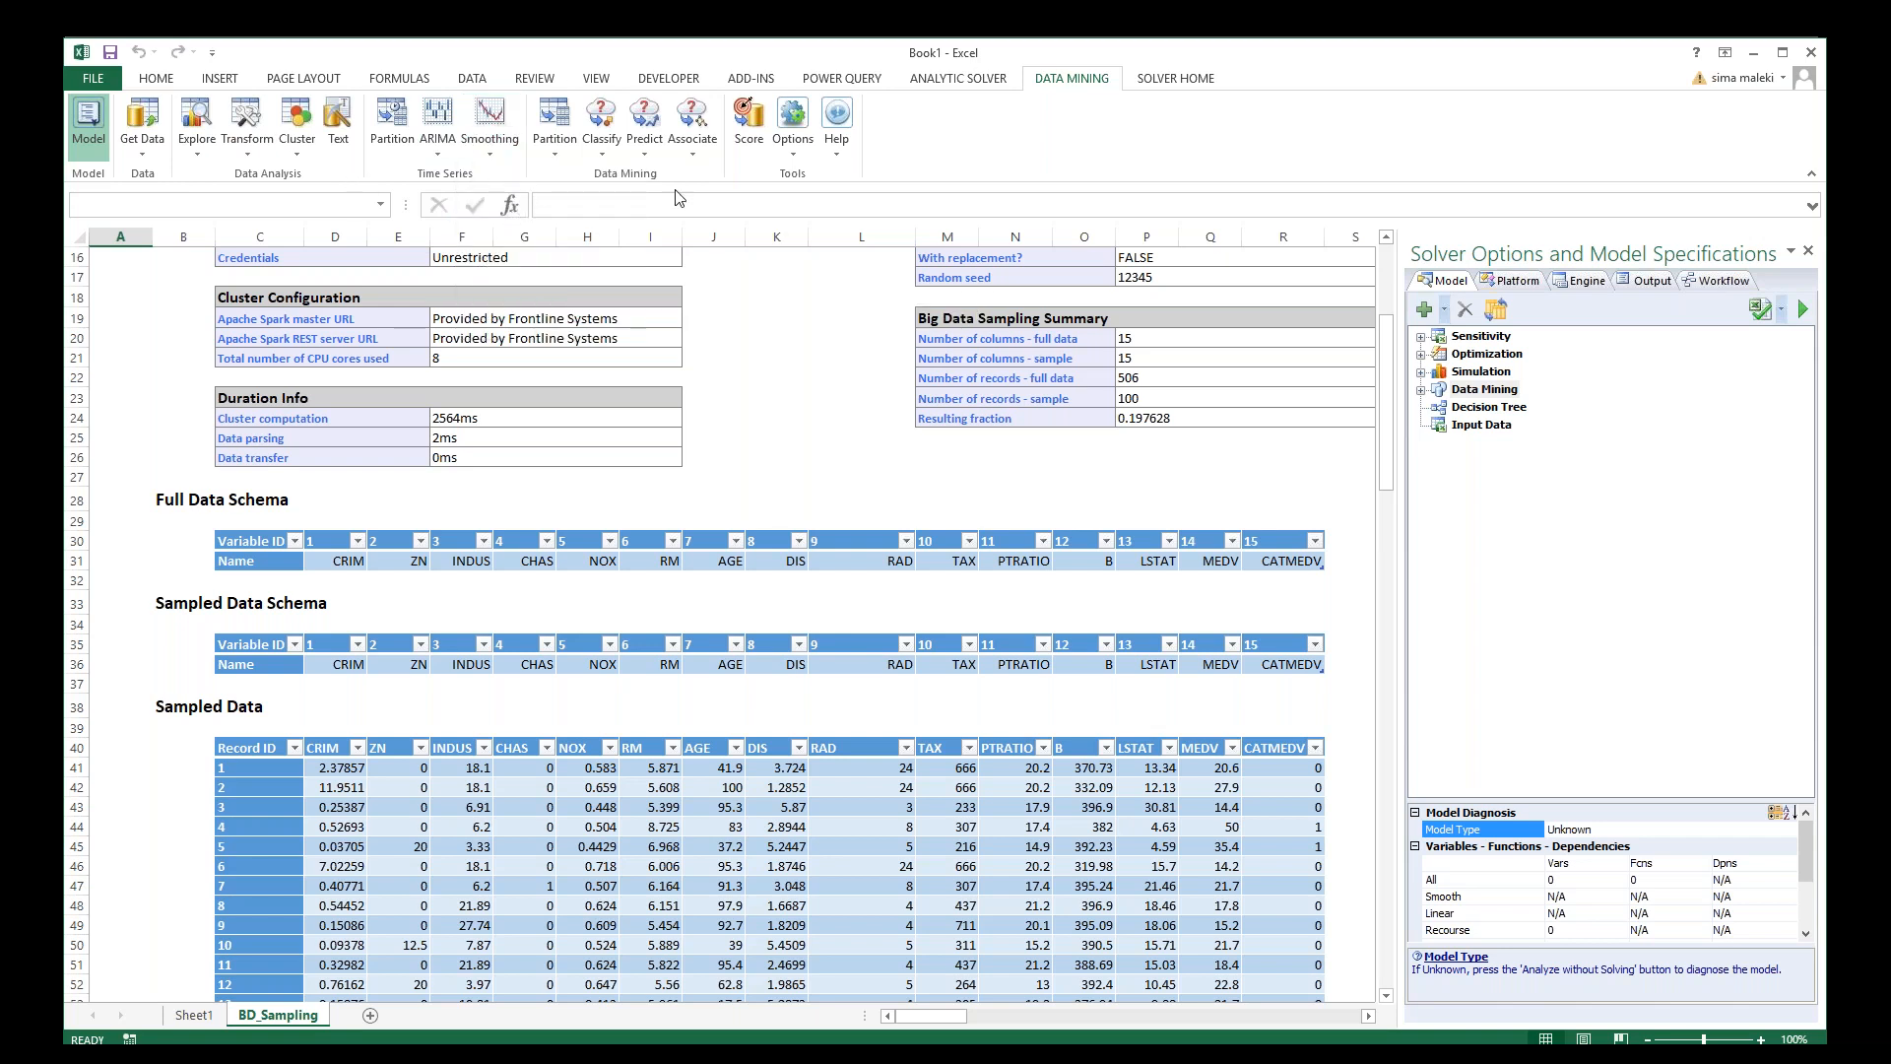
# Step: Examine the available partitioning, classification, prediction and association methods, along with the add-in's options
pyautogui.click(565, 153)
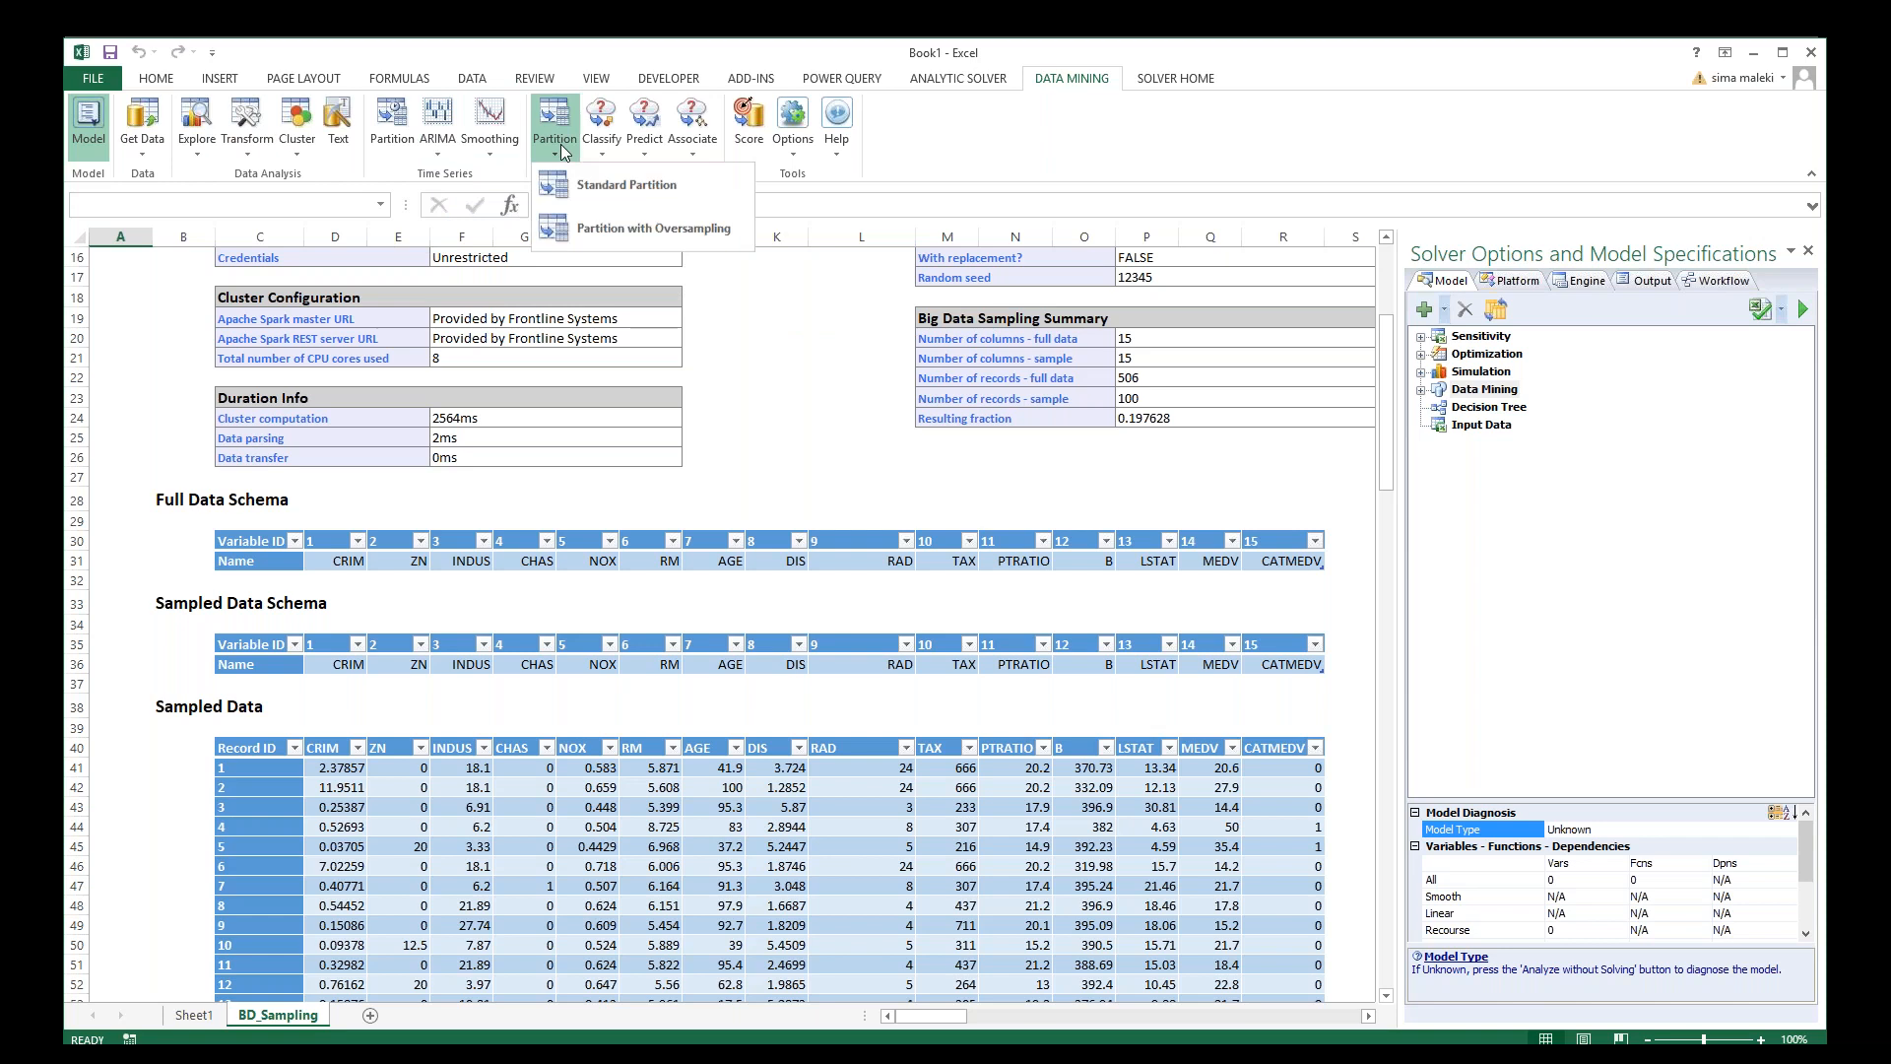
pyautogui.click(496, 187)
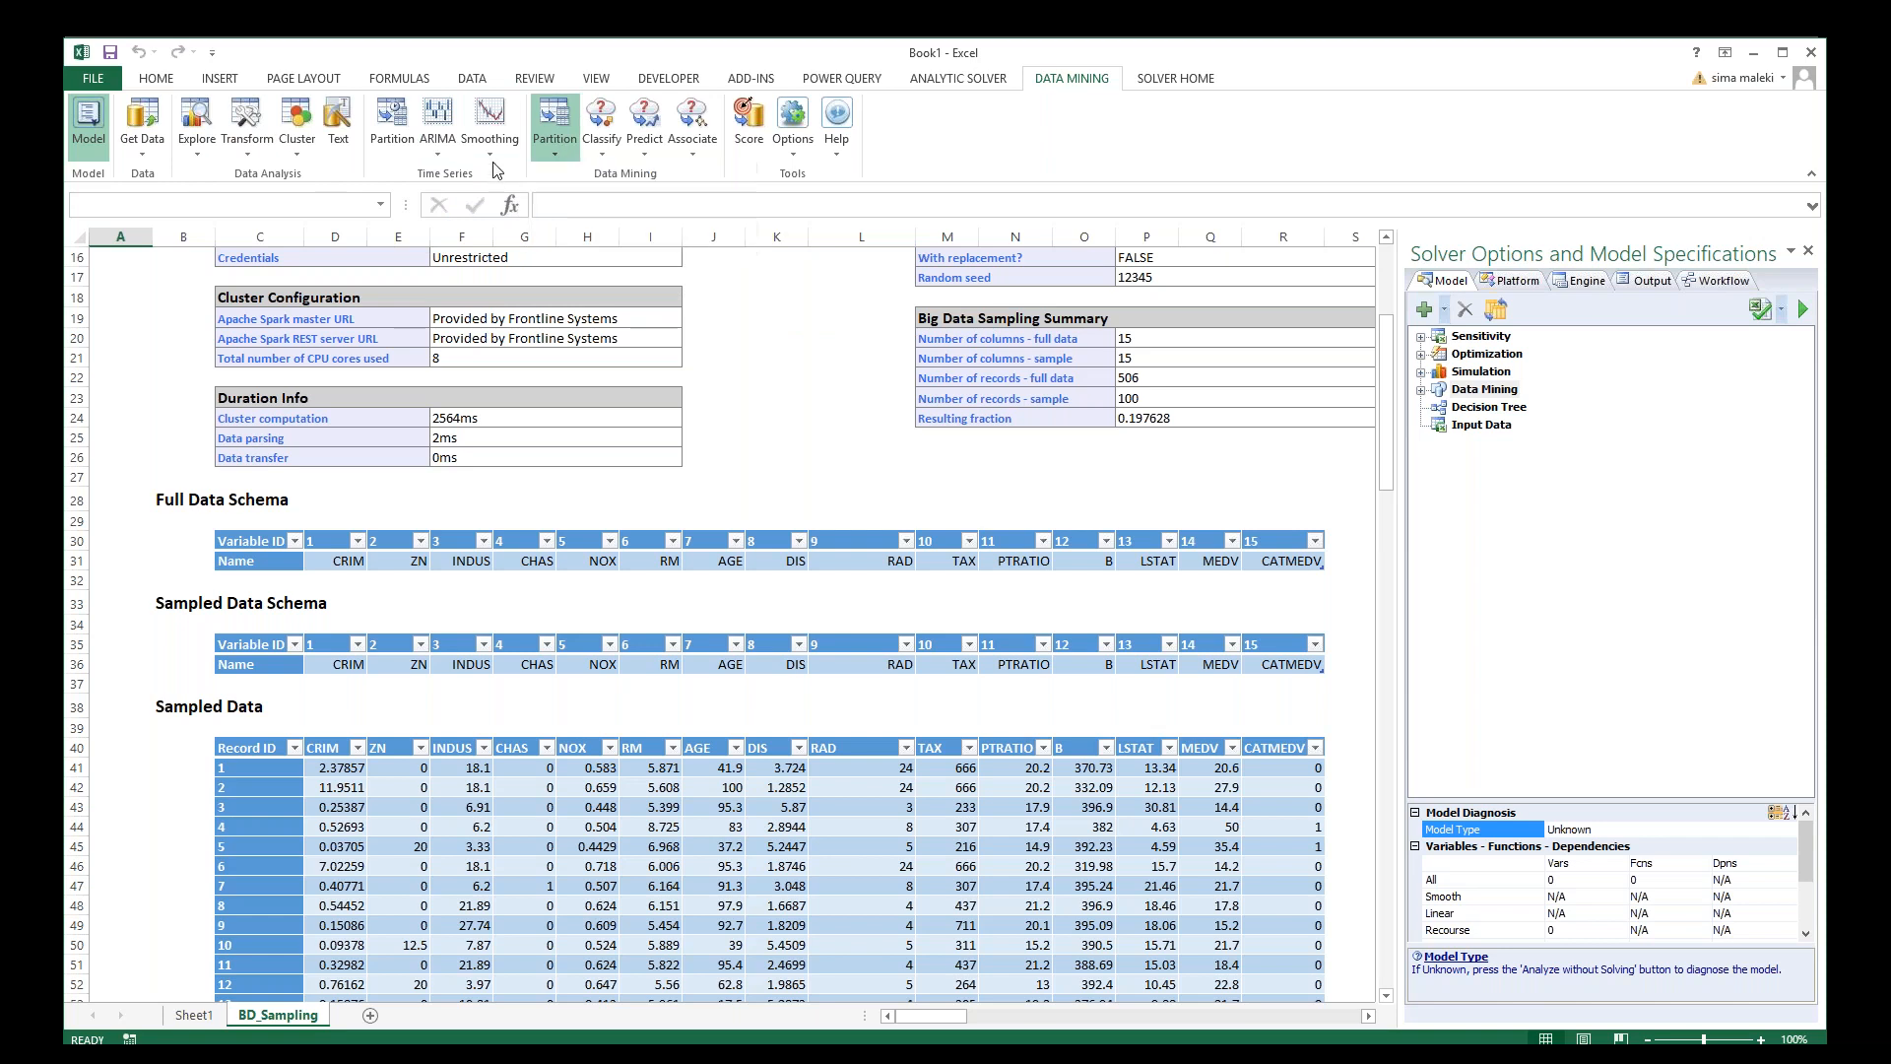
pyautogui.click(603, 150)
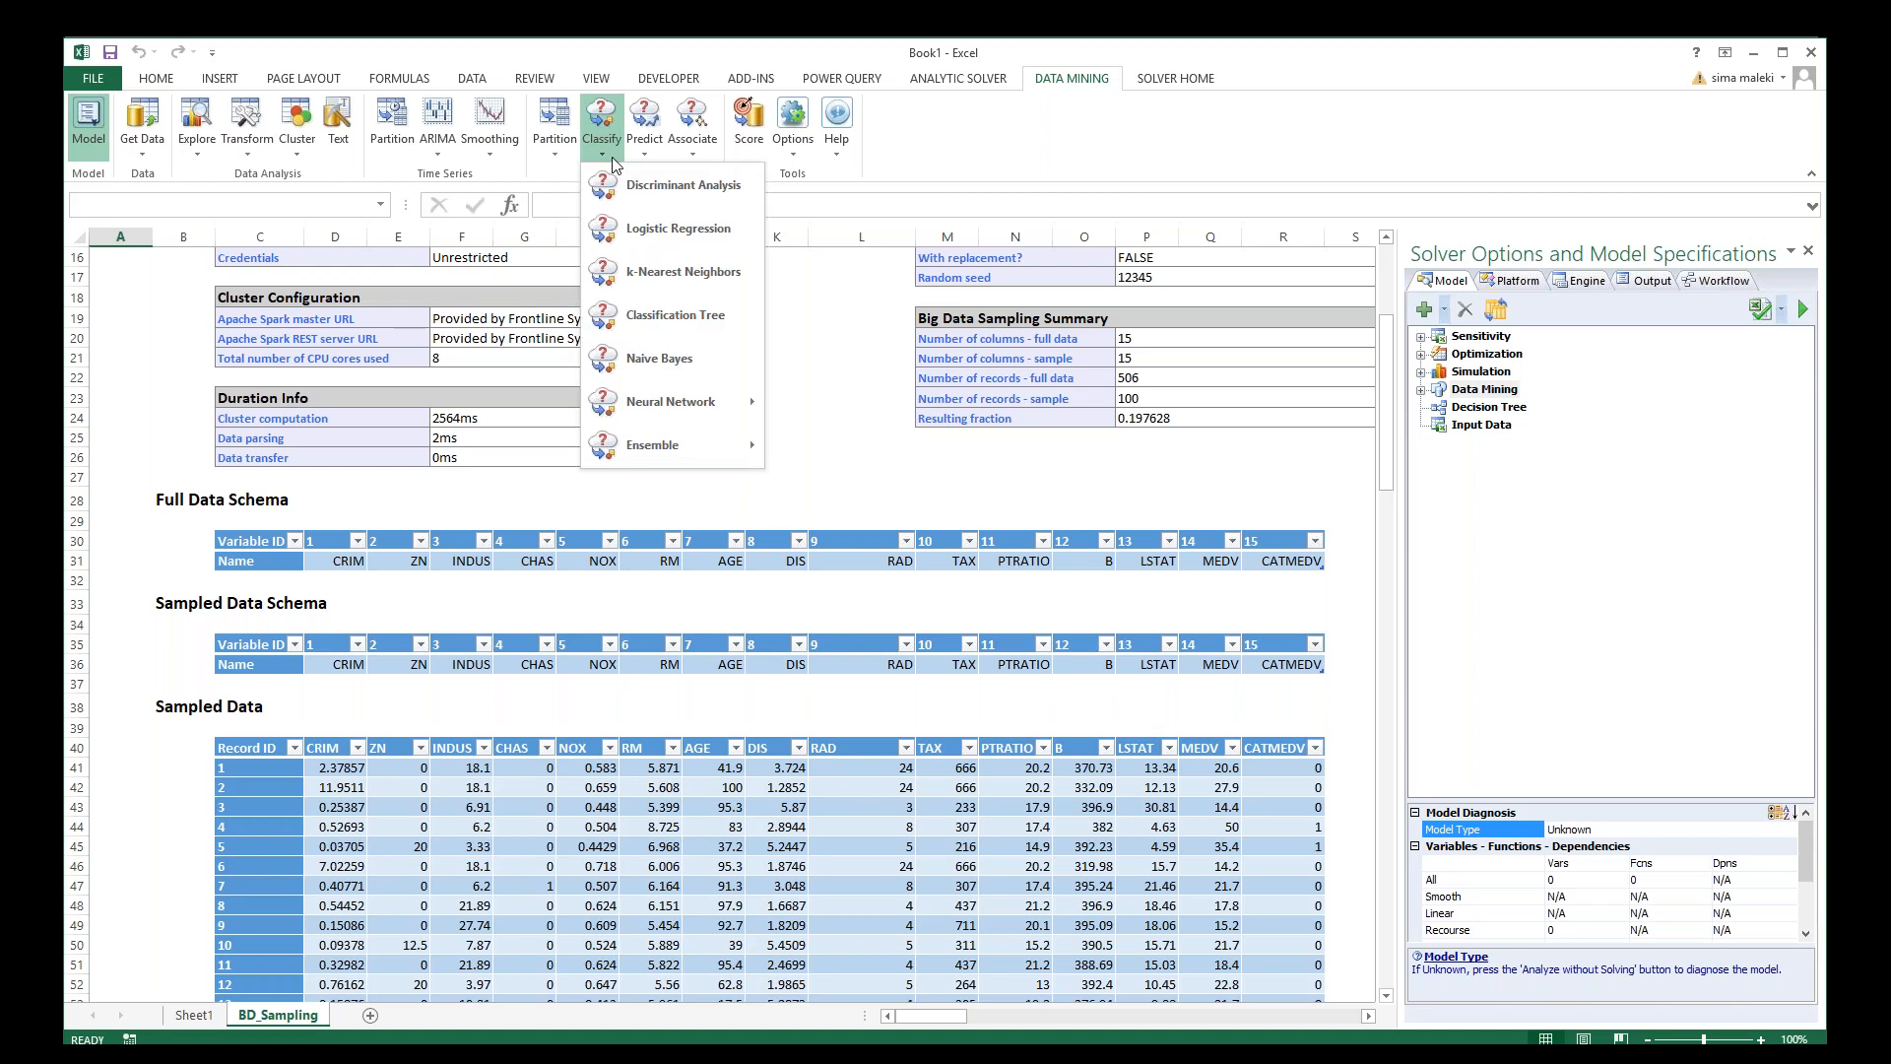
pyautogui.moveTo(663, 445)
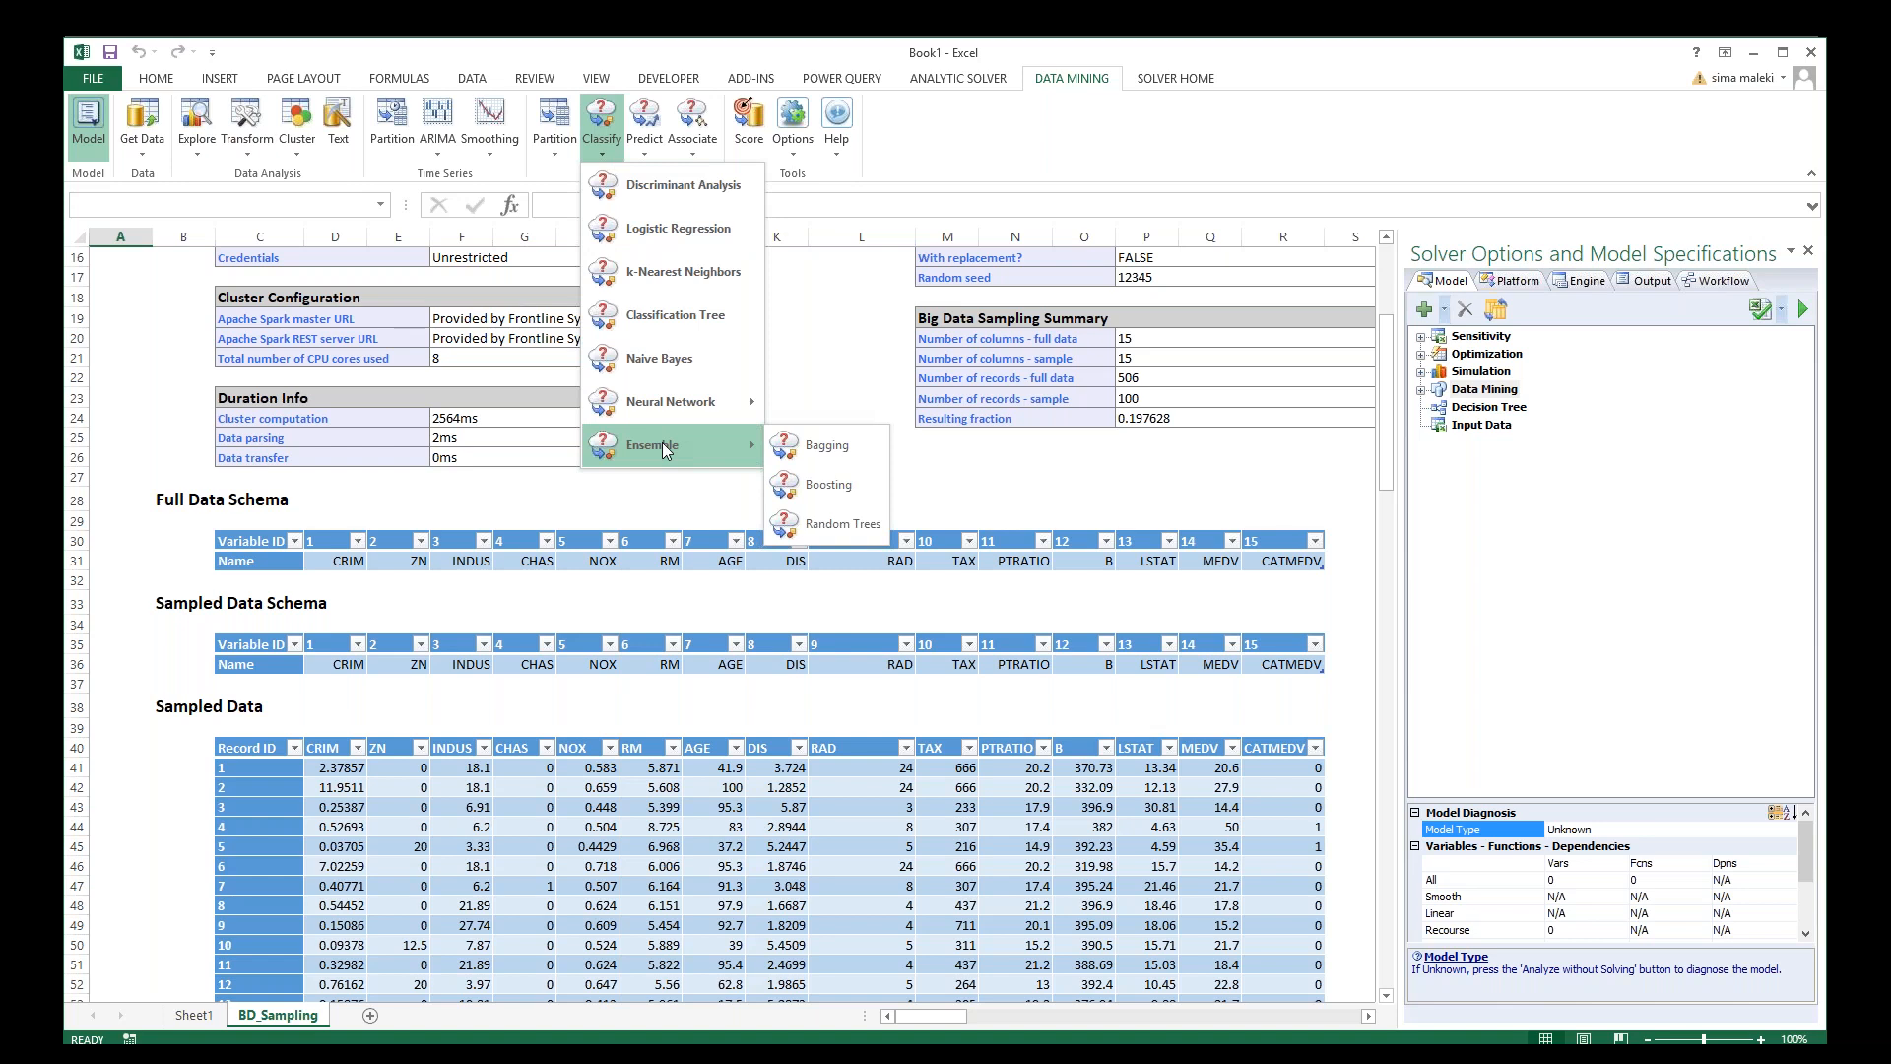
pyautogui.click(658, 148)
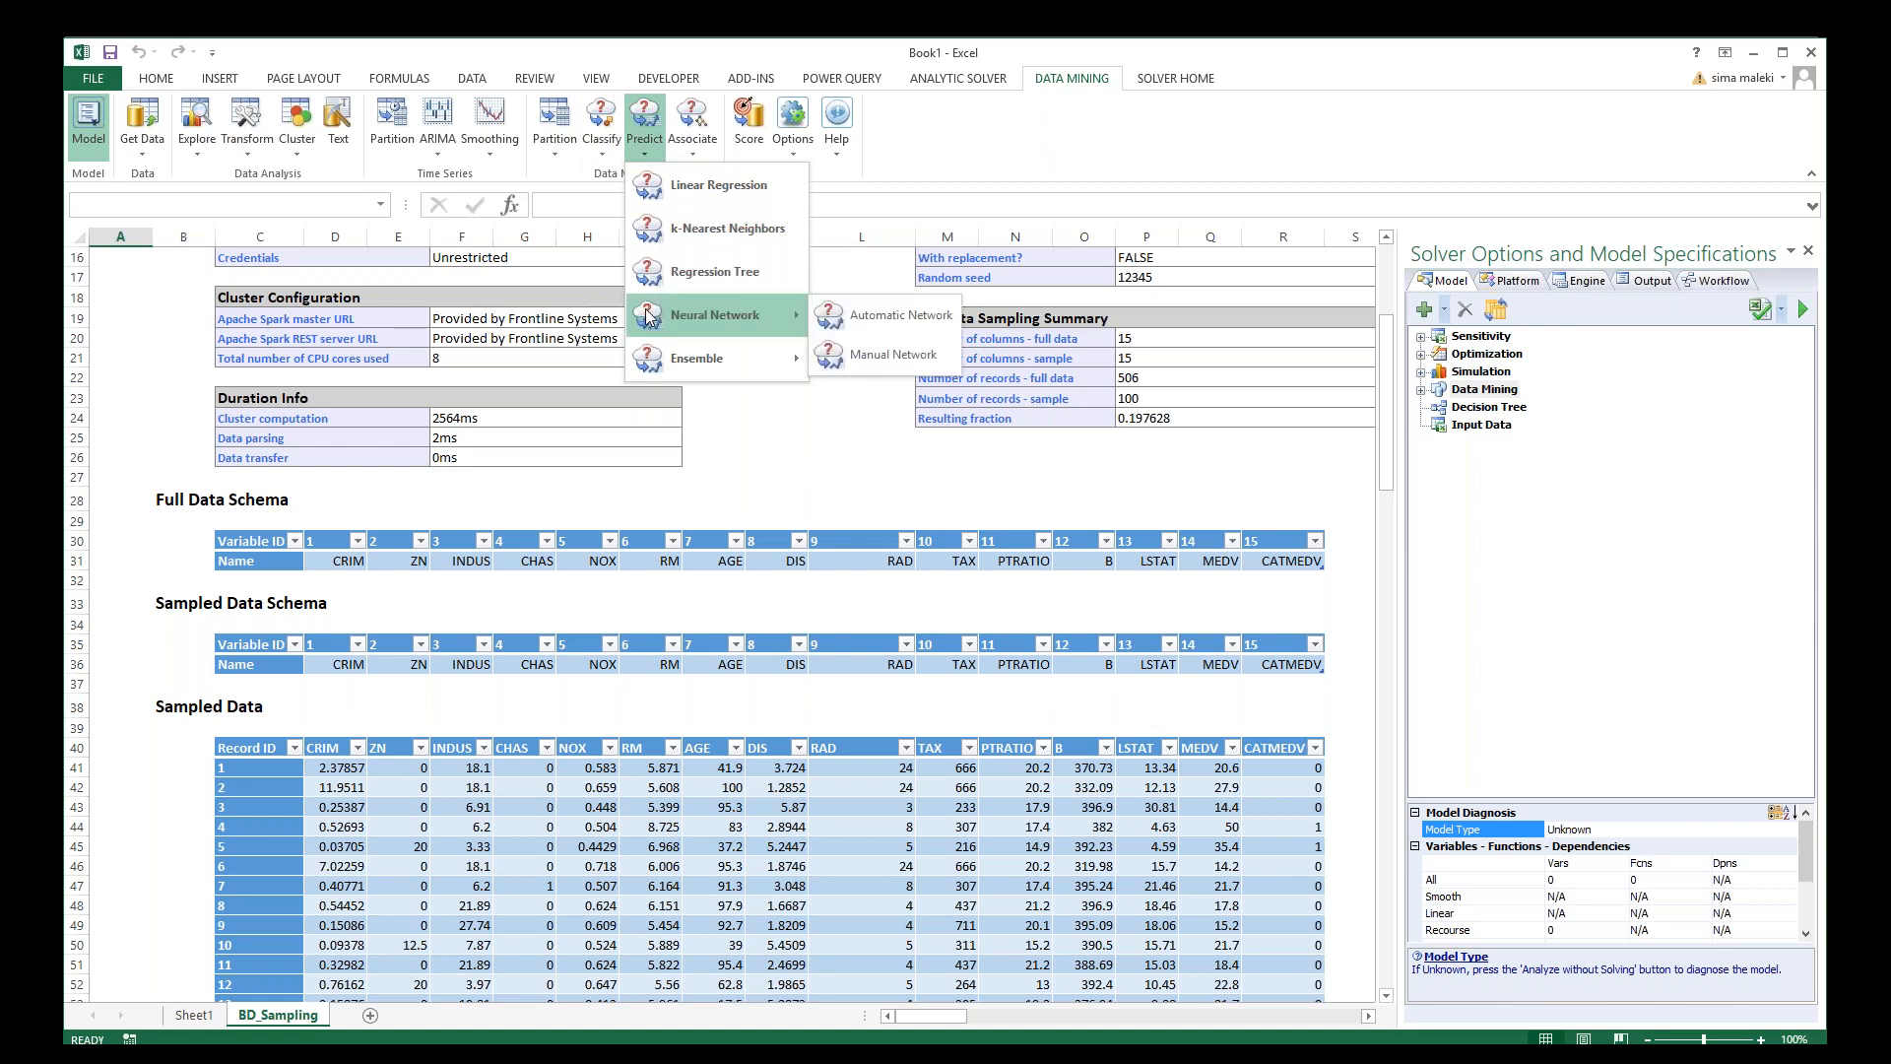
pyautogui.moveTo(647, 315)
pyautogui.moveTo(650, 349)
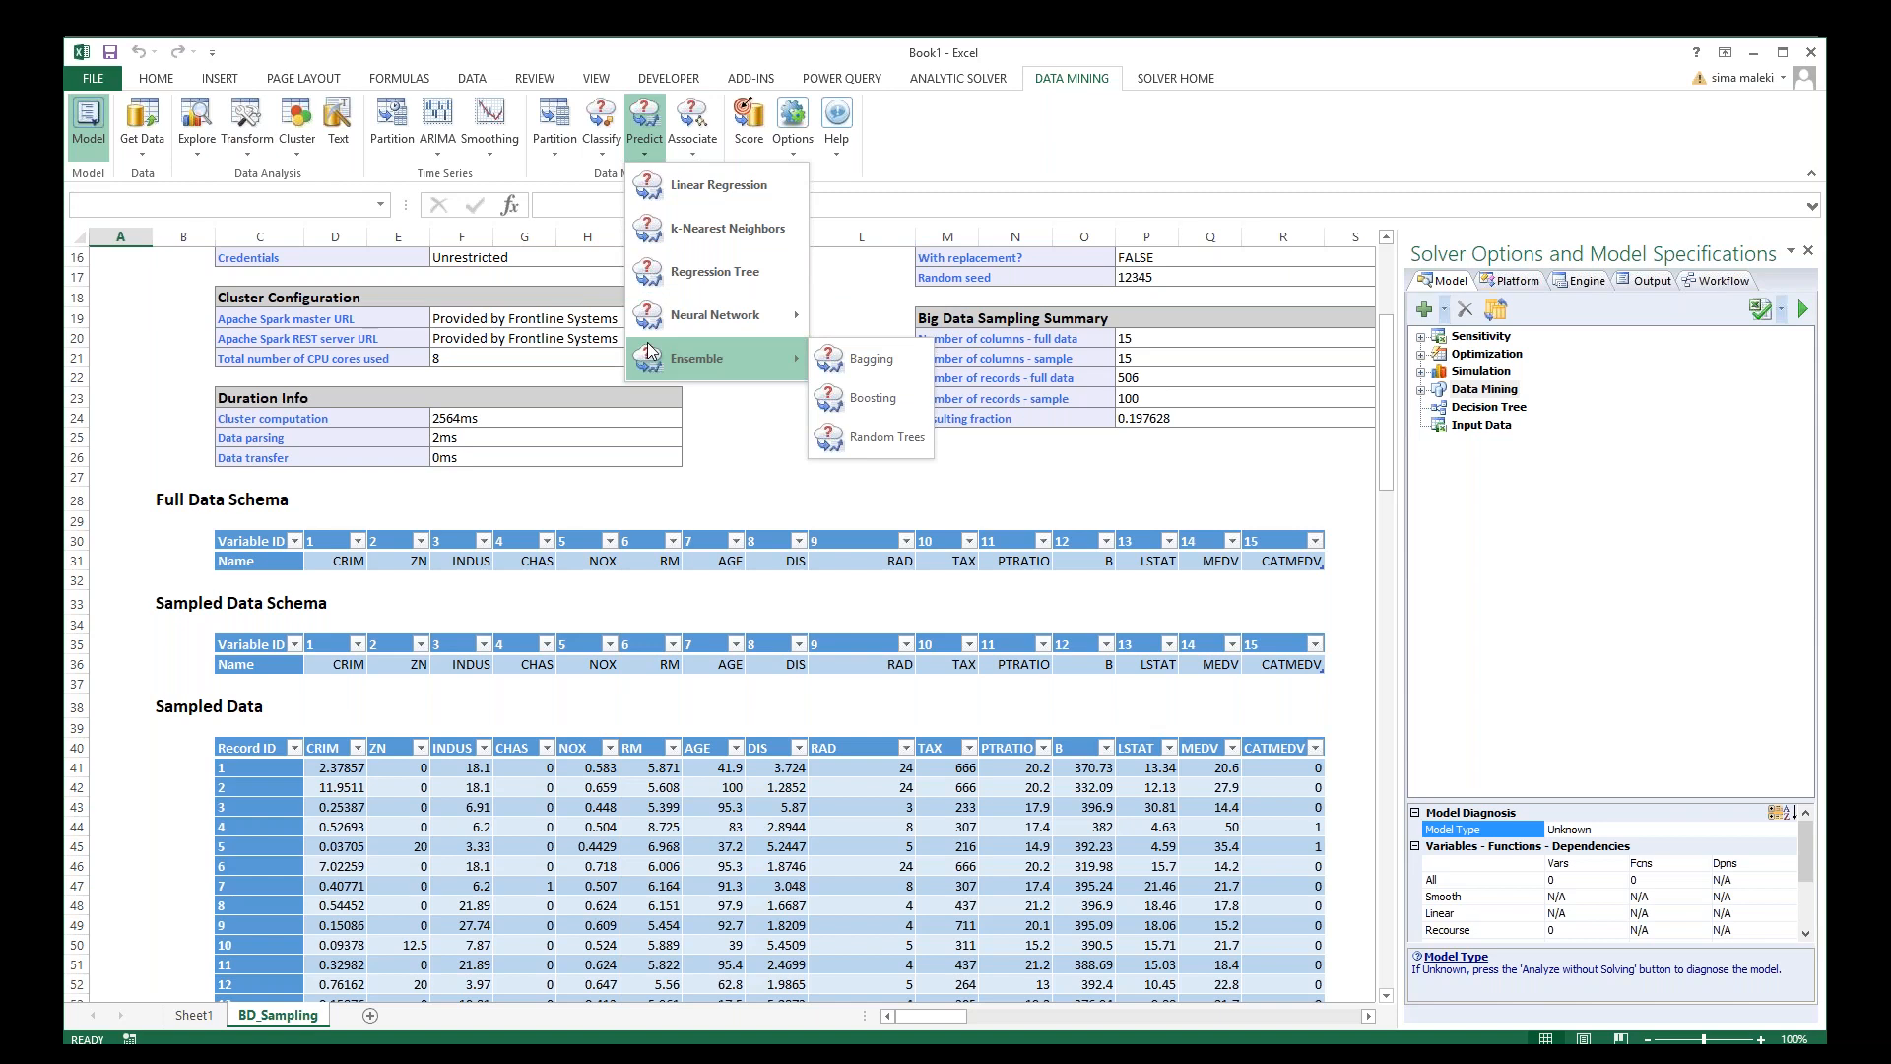
pyautogui.click(915, 179)
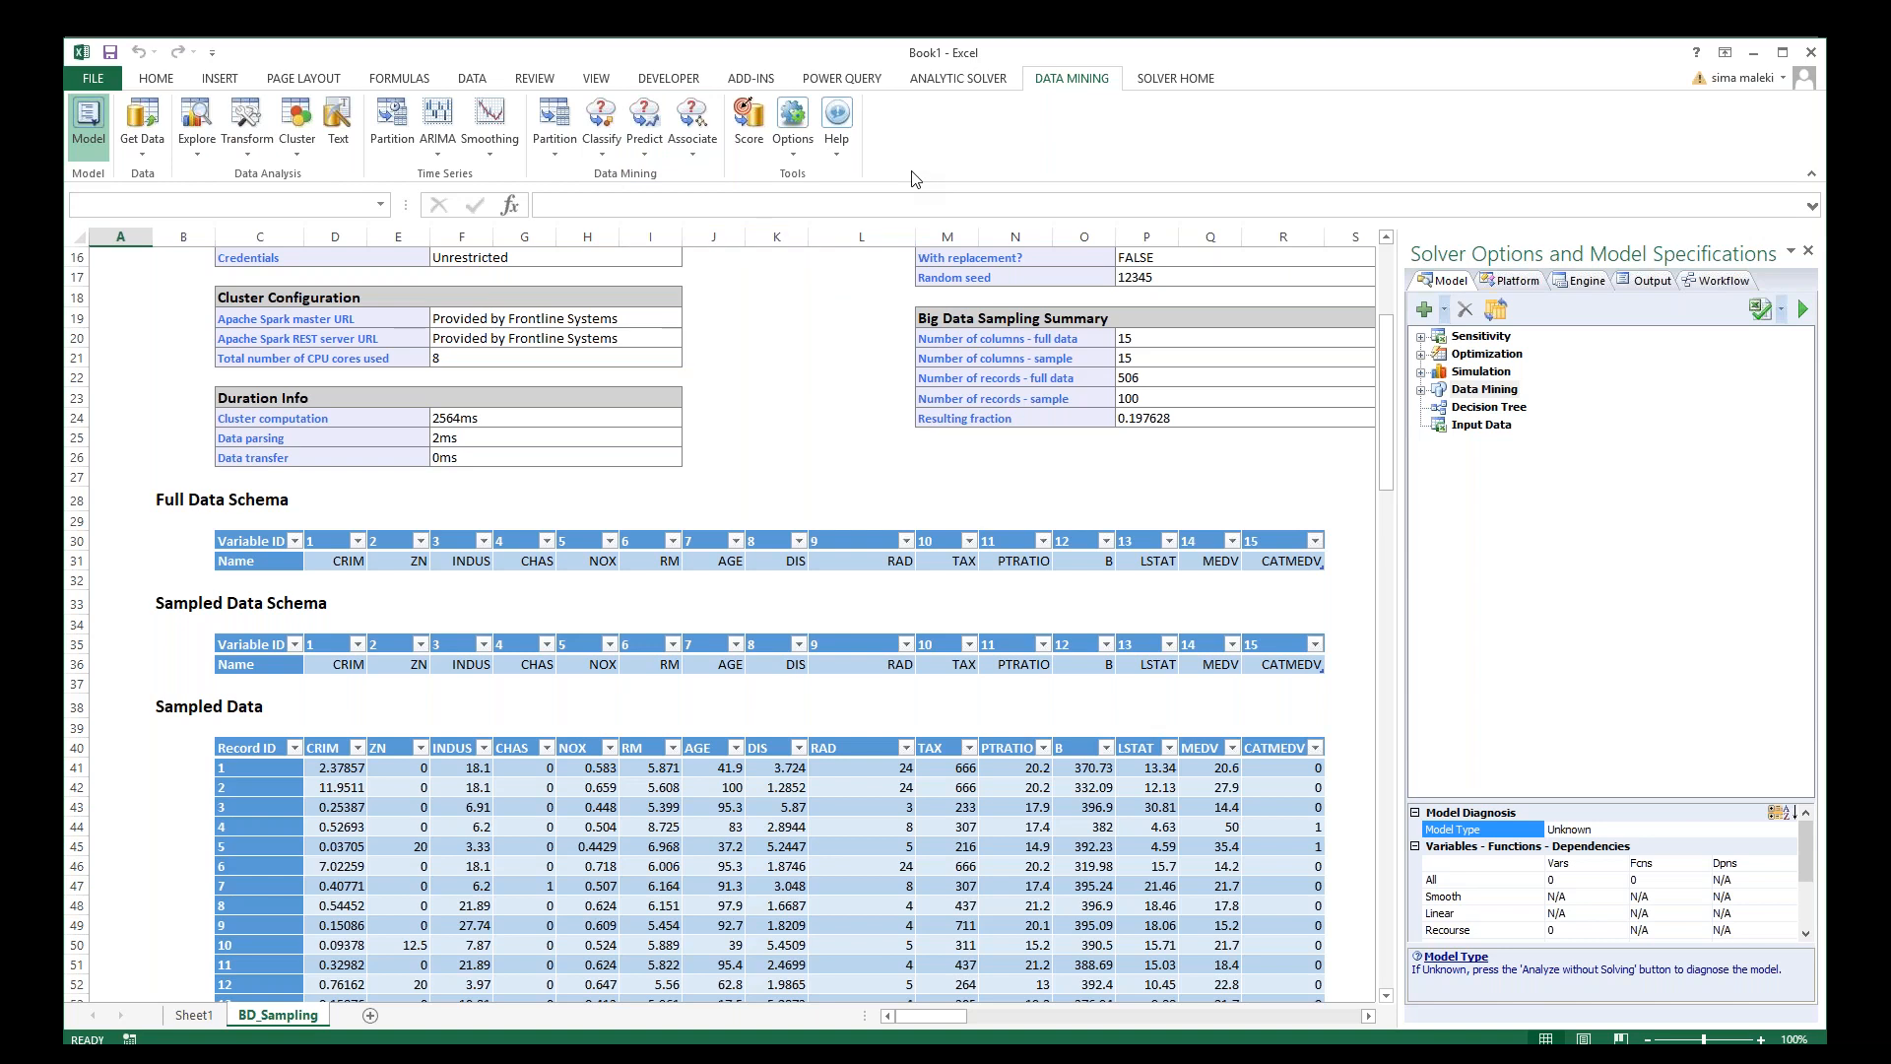
pyautogui.click(689, 157)
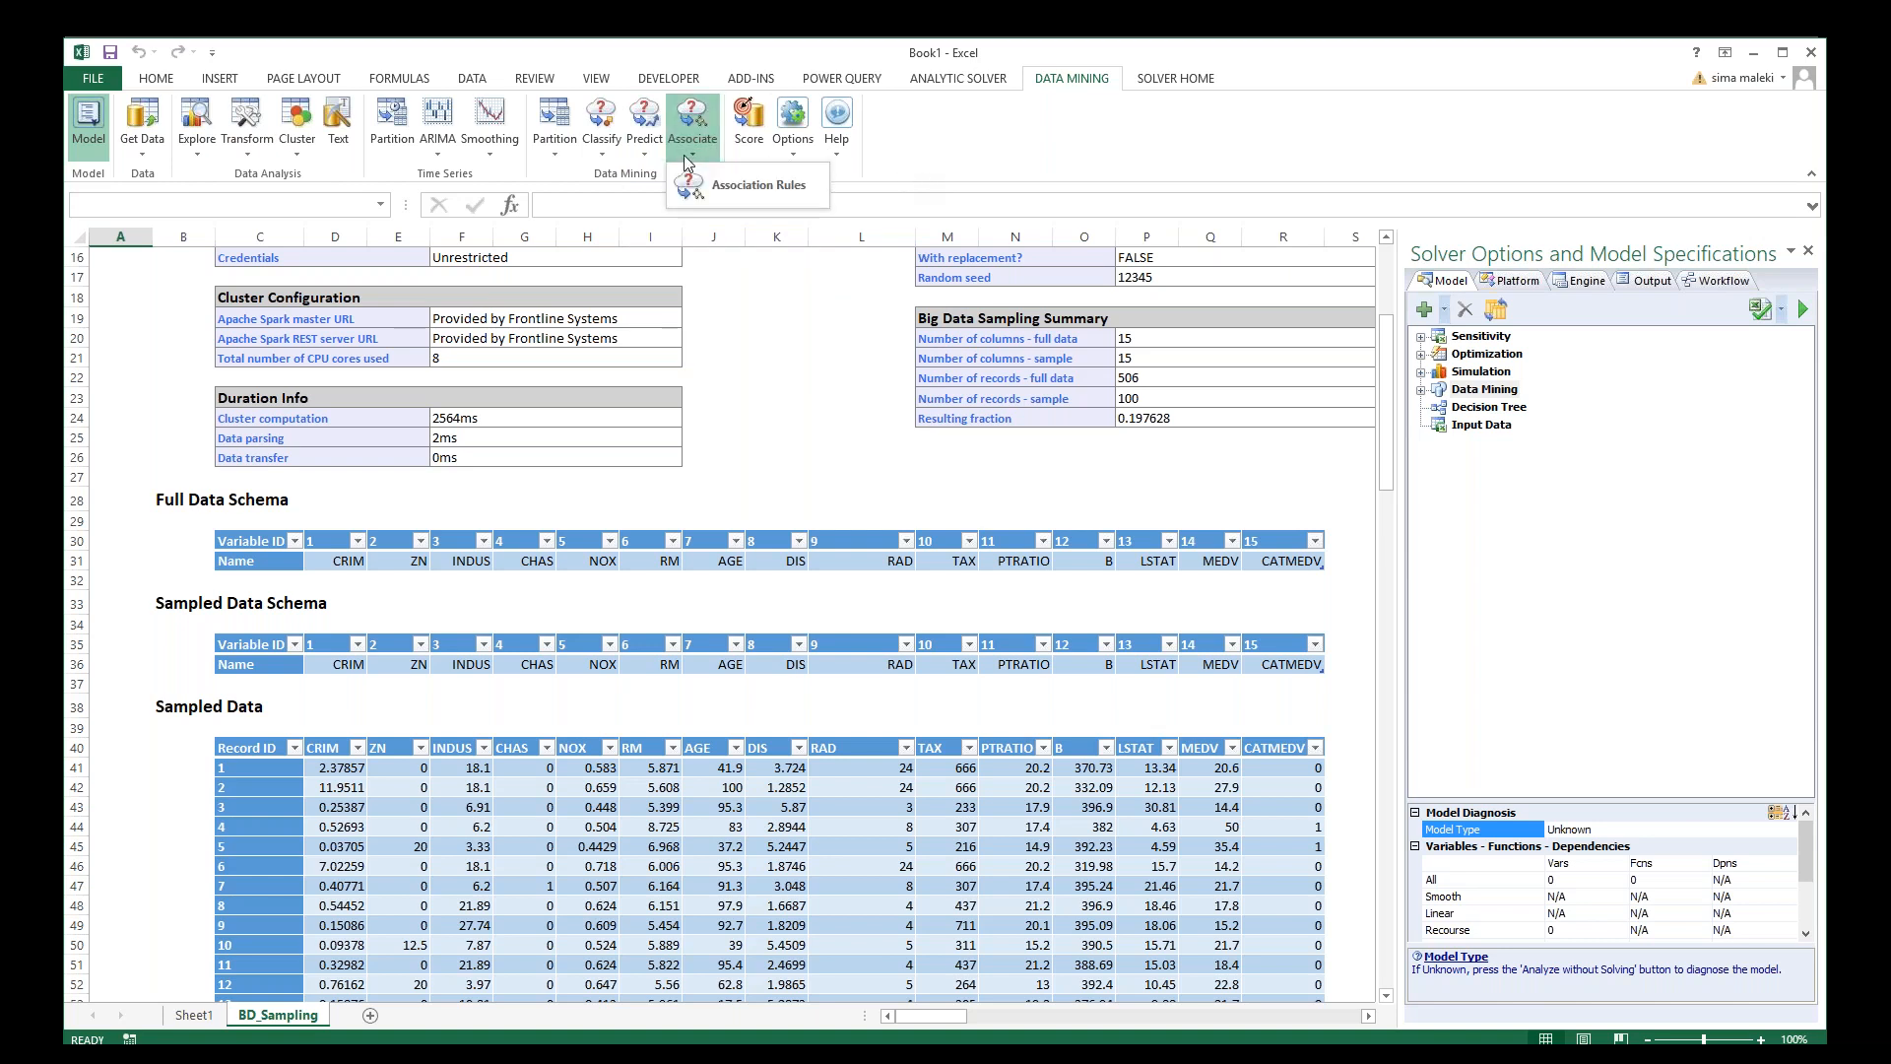
pyautogui.click(869, 150)
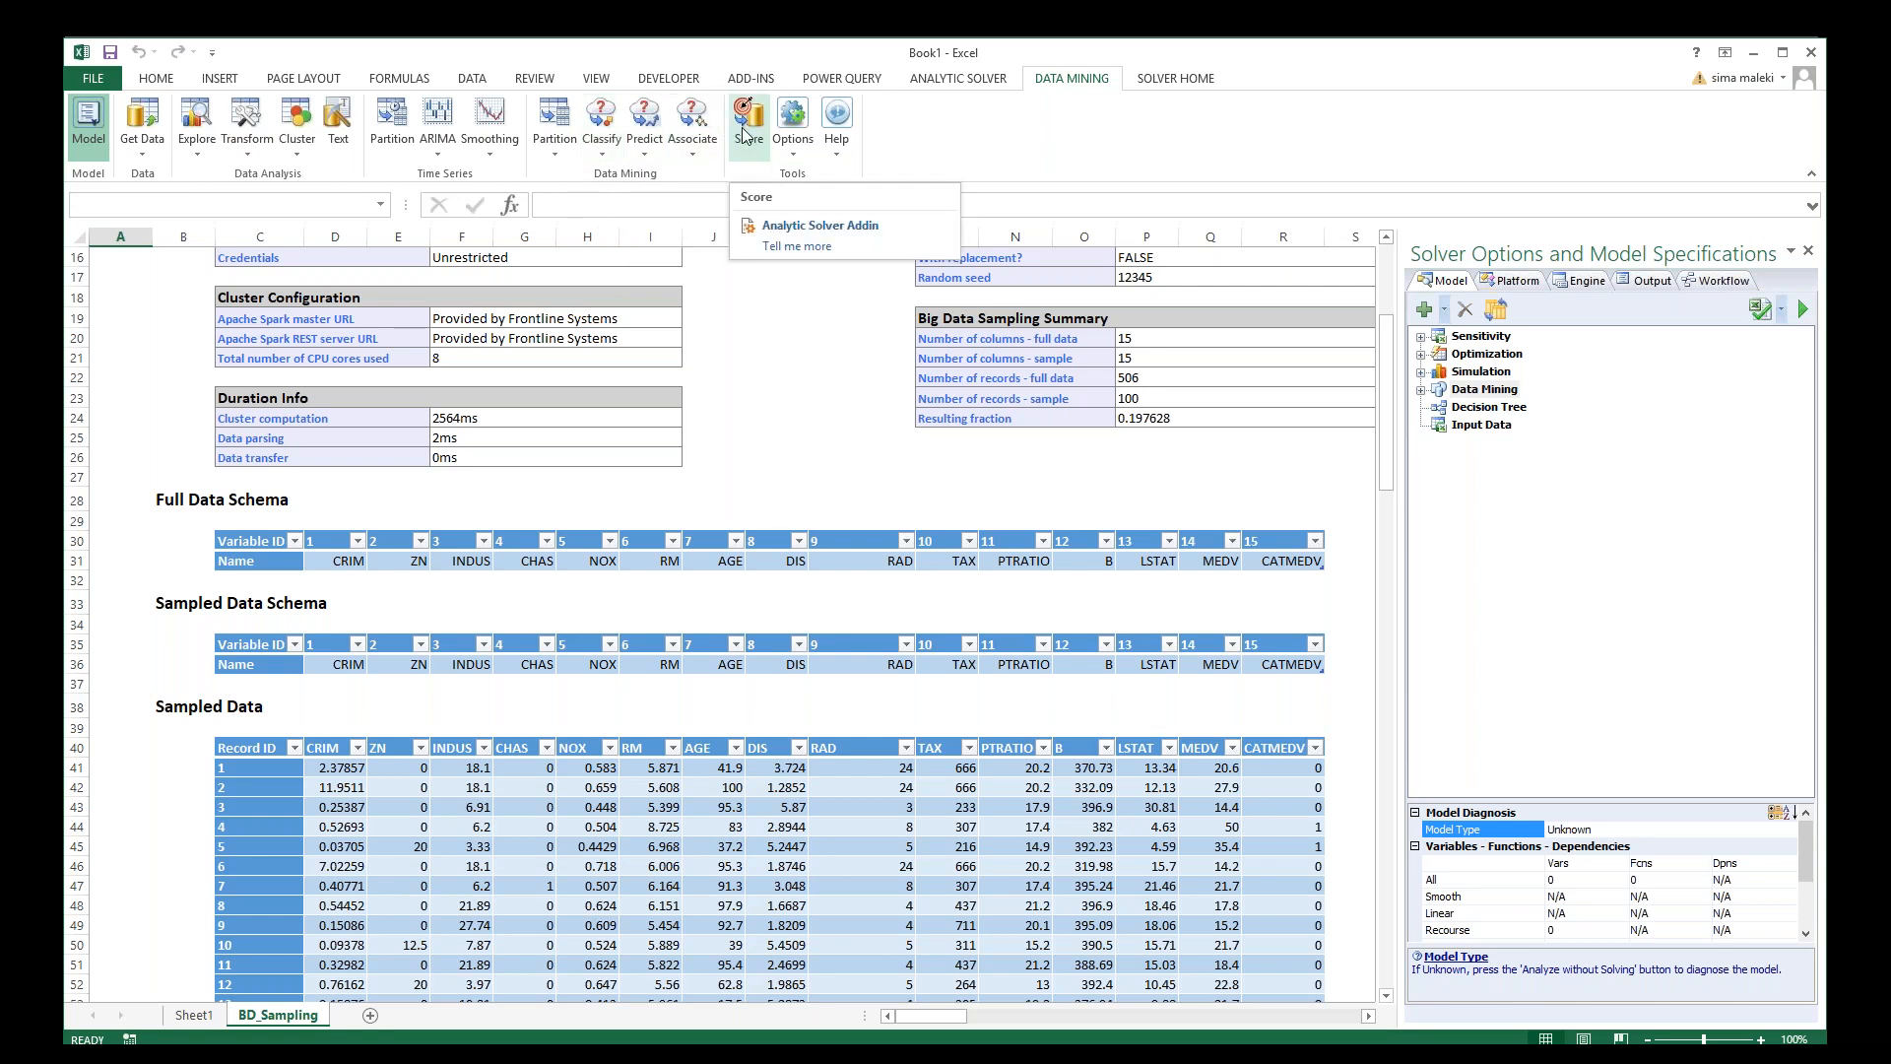
pyautogui.click(792, 148)
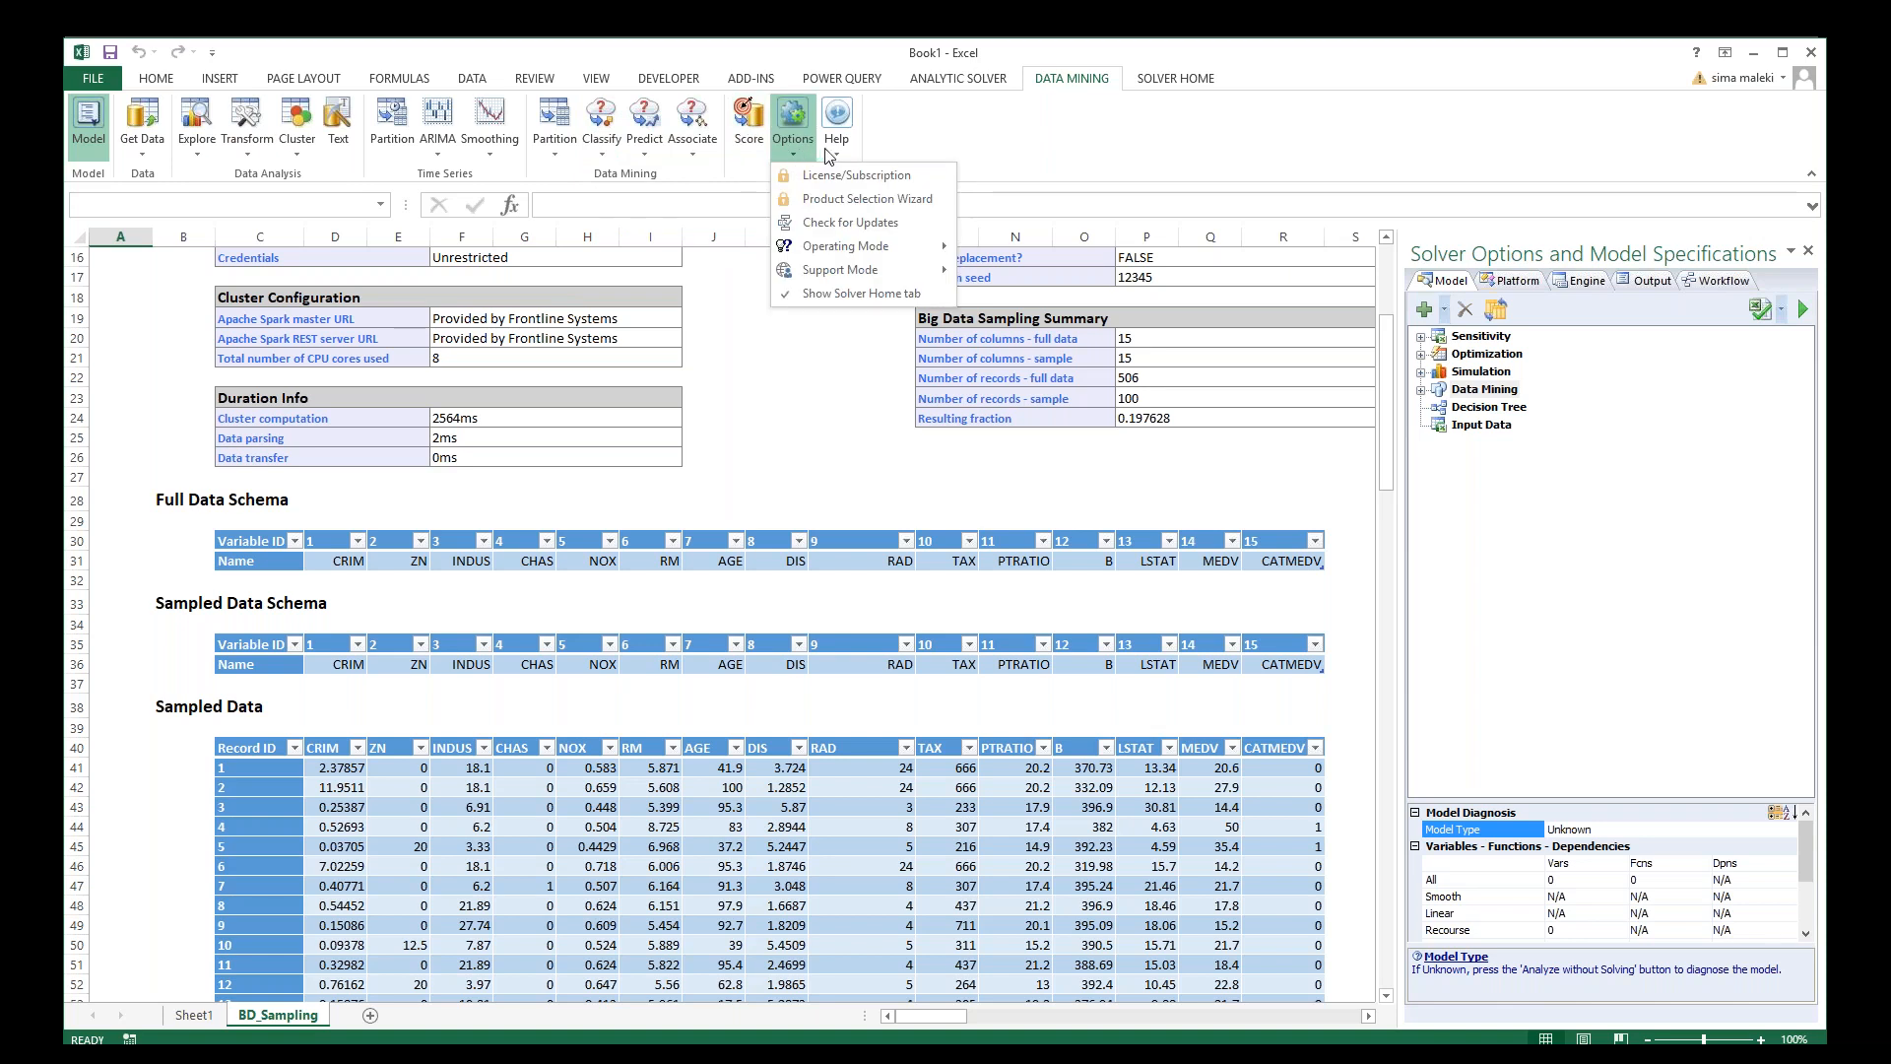
# Step: Open the Frontline example models overview from the help resources, maximize it and go to the Forecasting/Data Mining examples
pyautogui.click(832, 153)
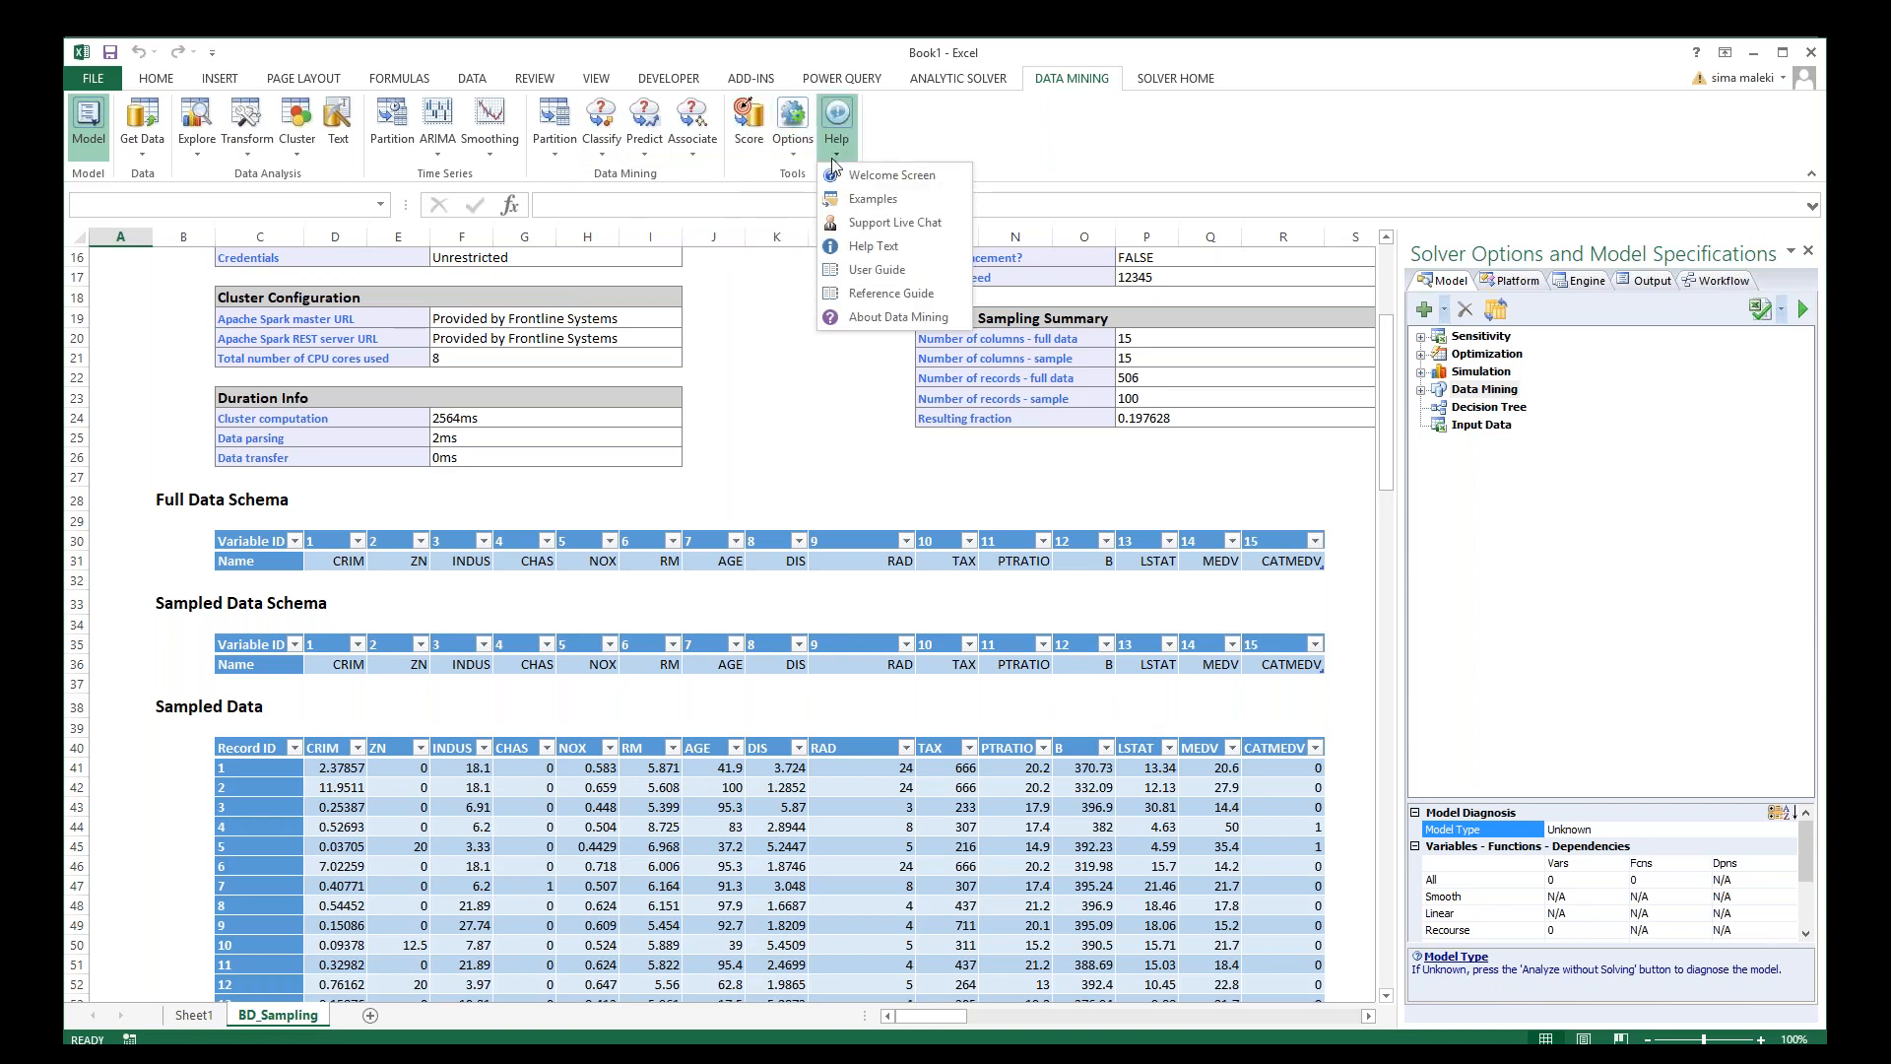
pyautogui.moveTo(879, 203)
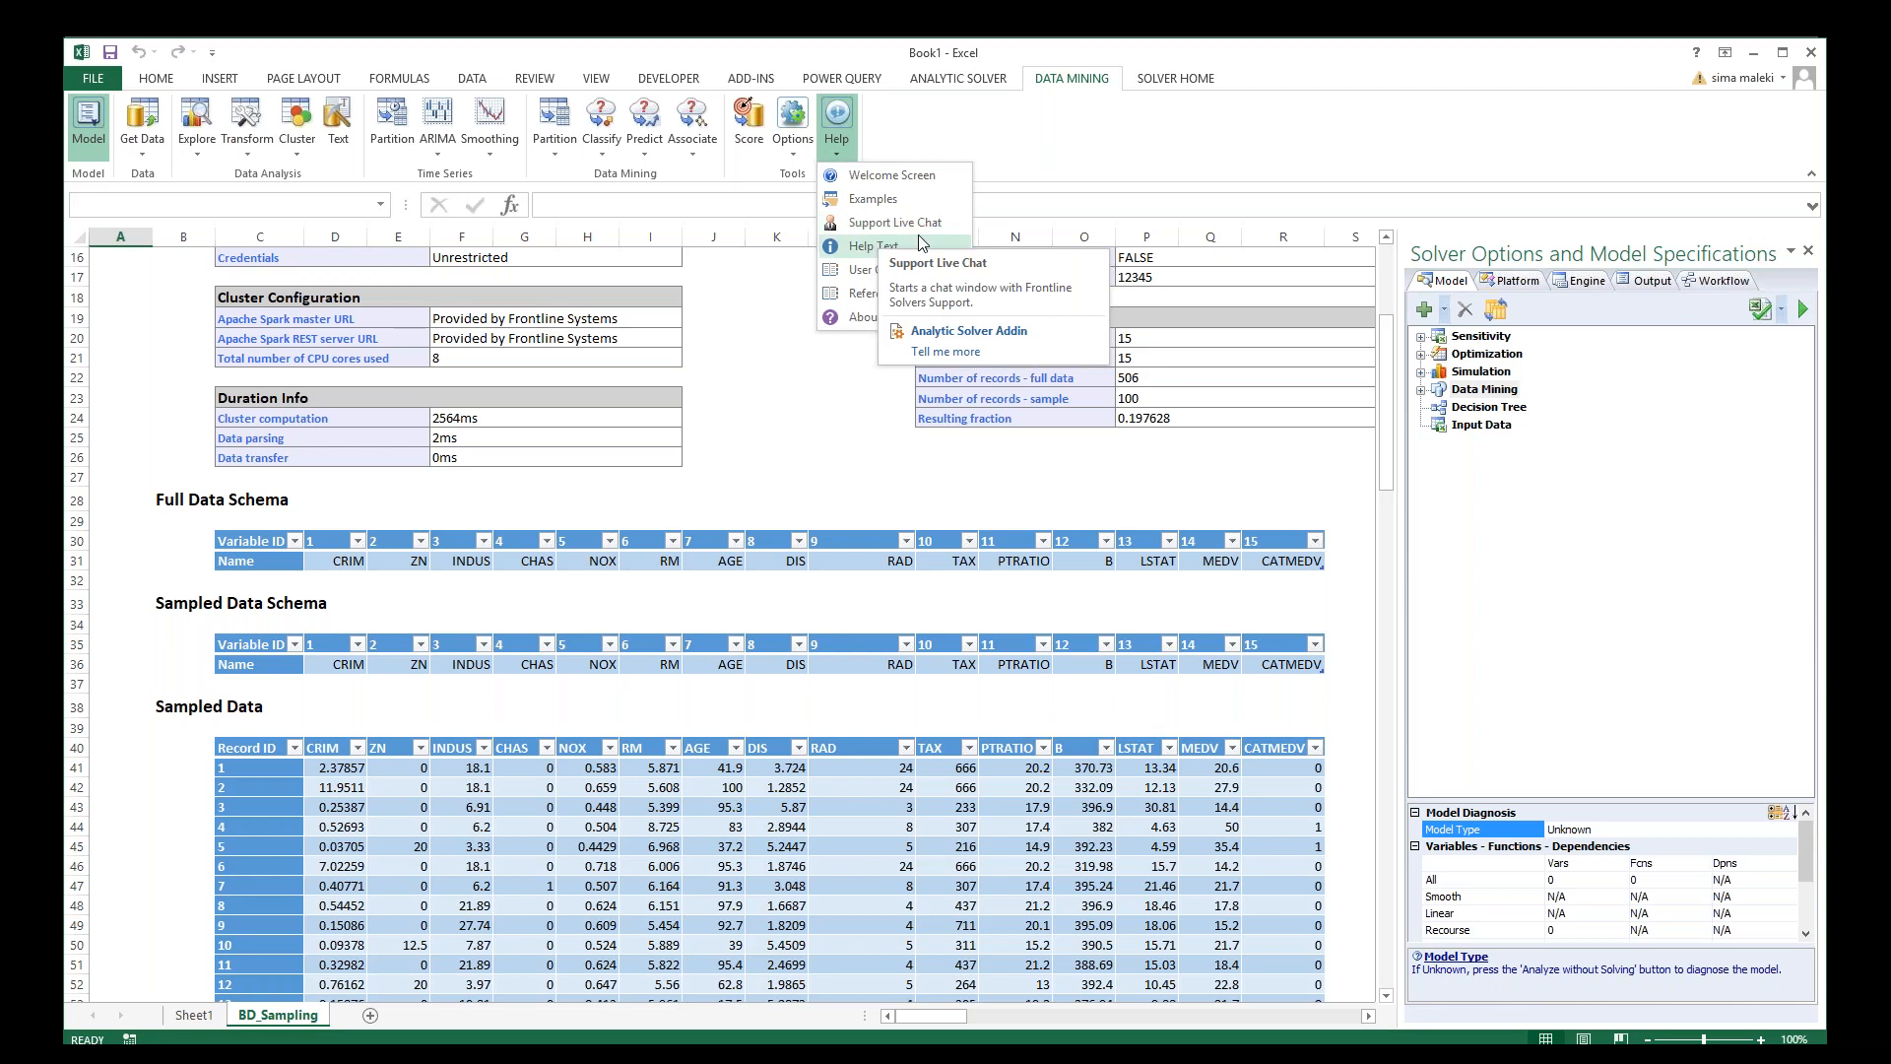
pyautogui.click(904, 202)
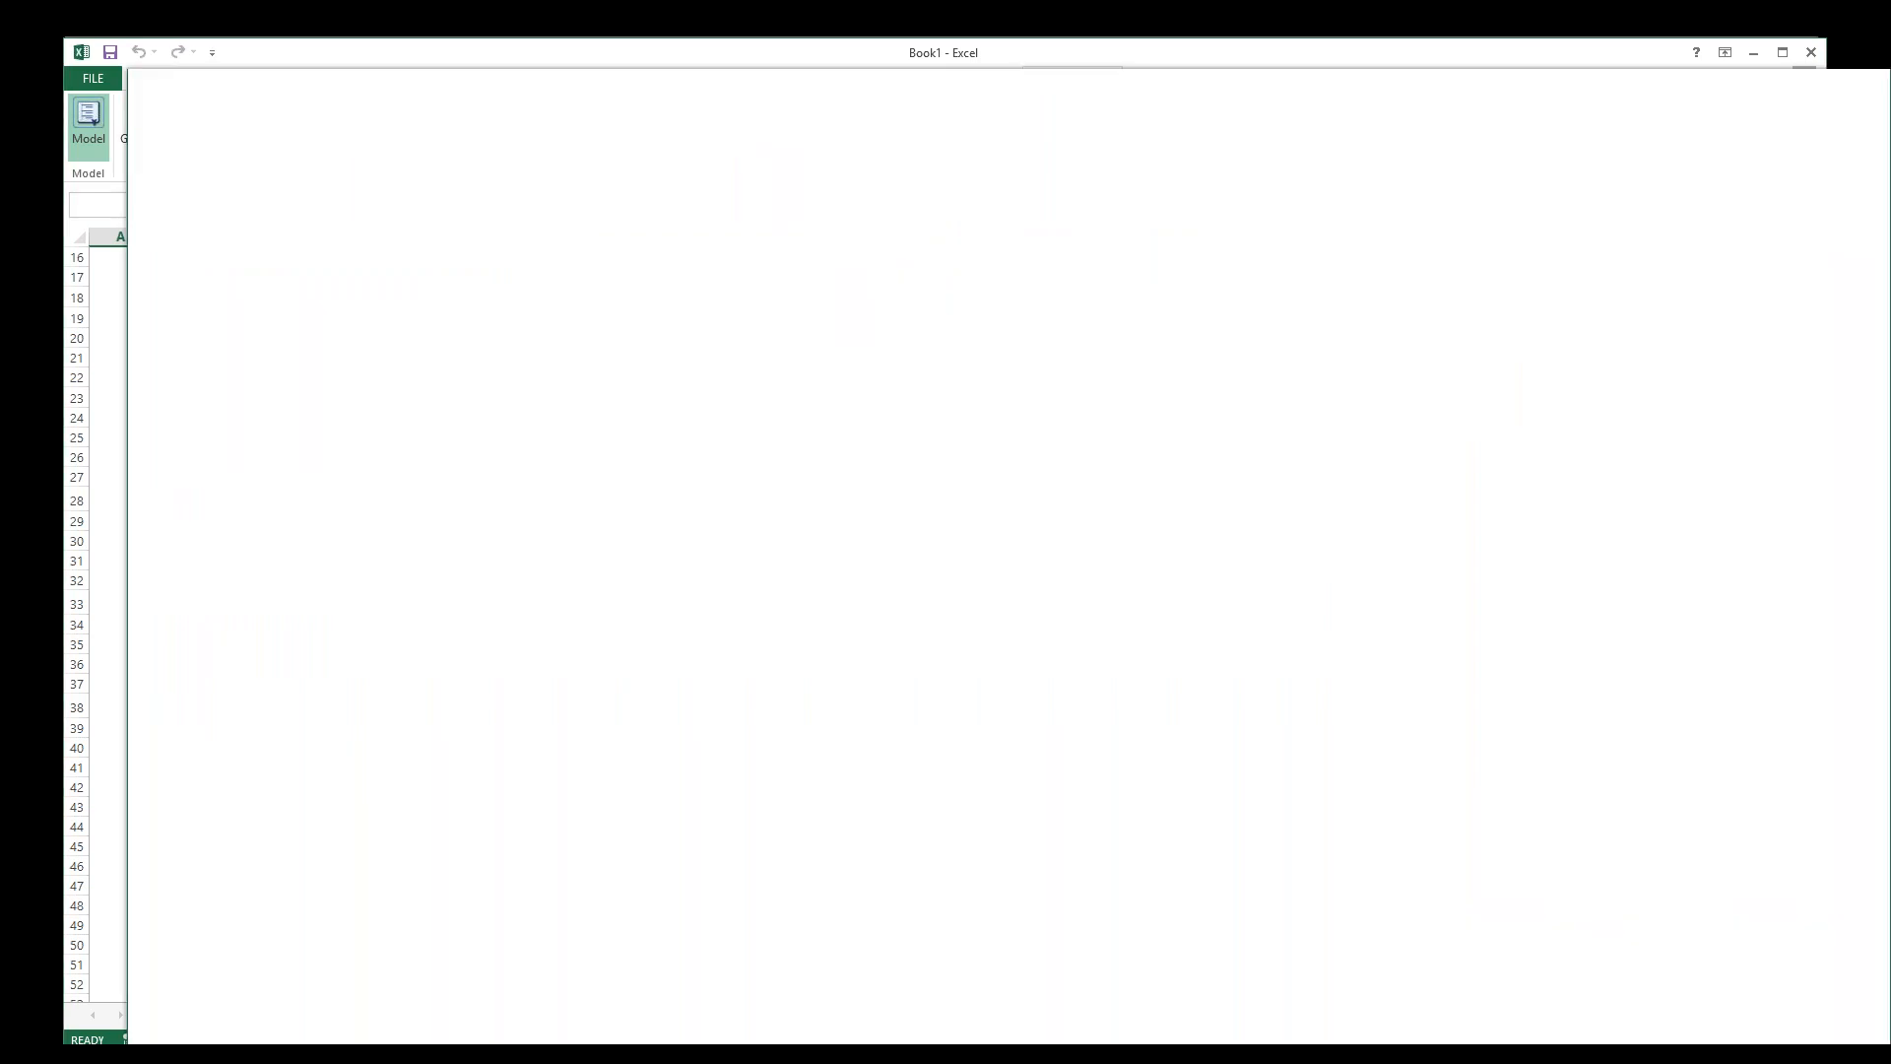
pyautogui.doubleClick(1036, 89)
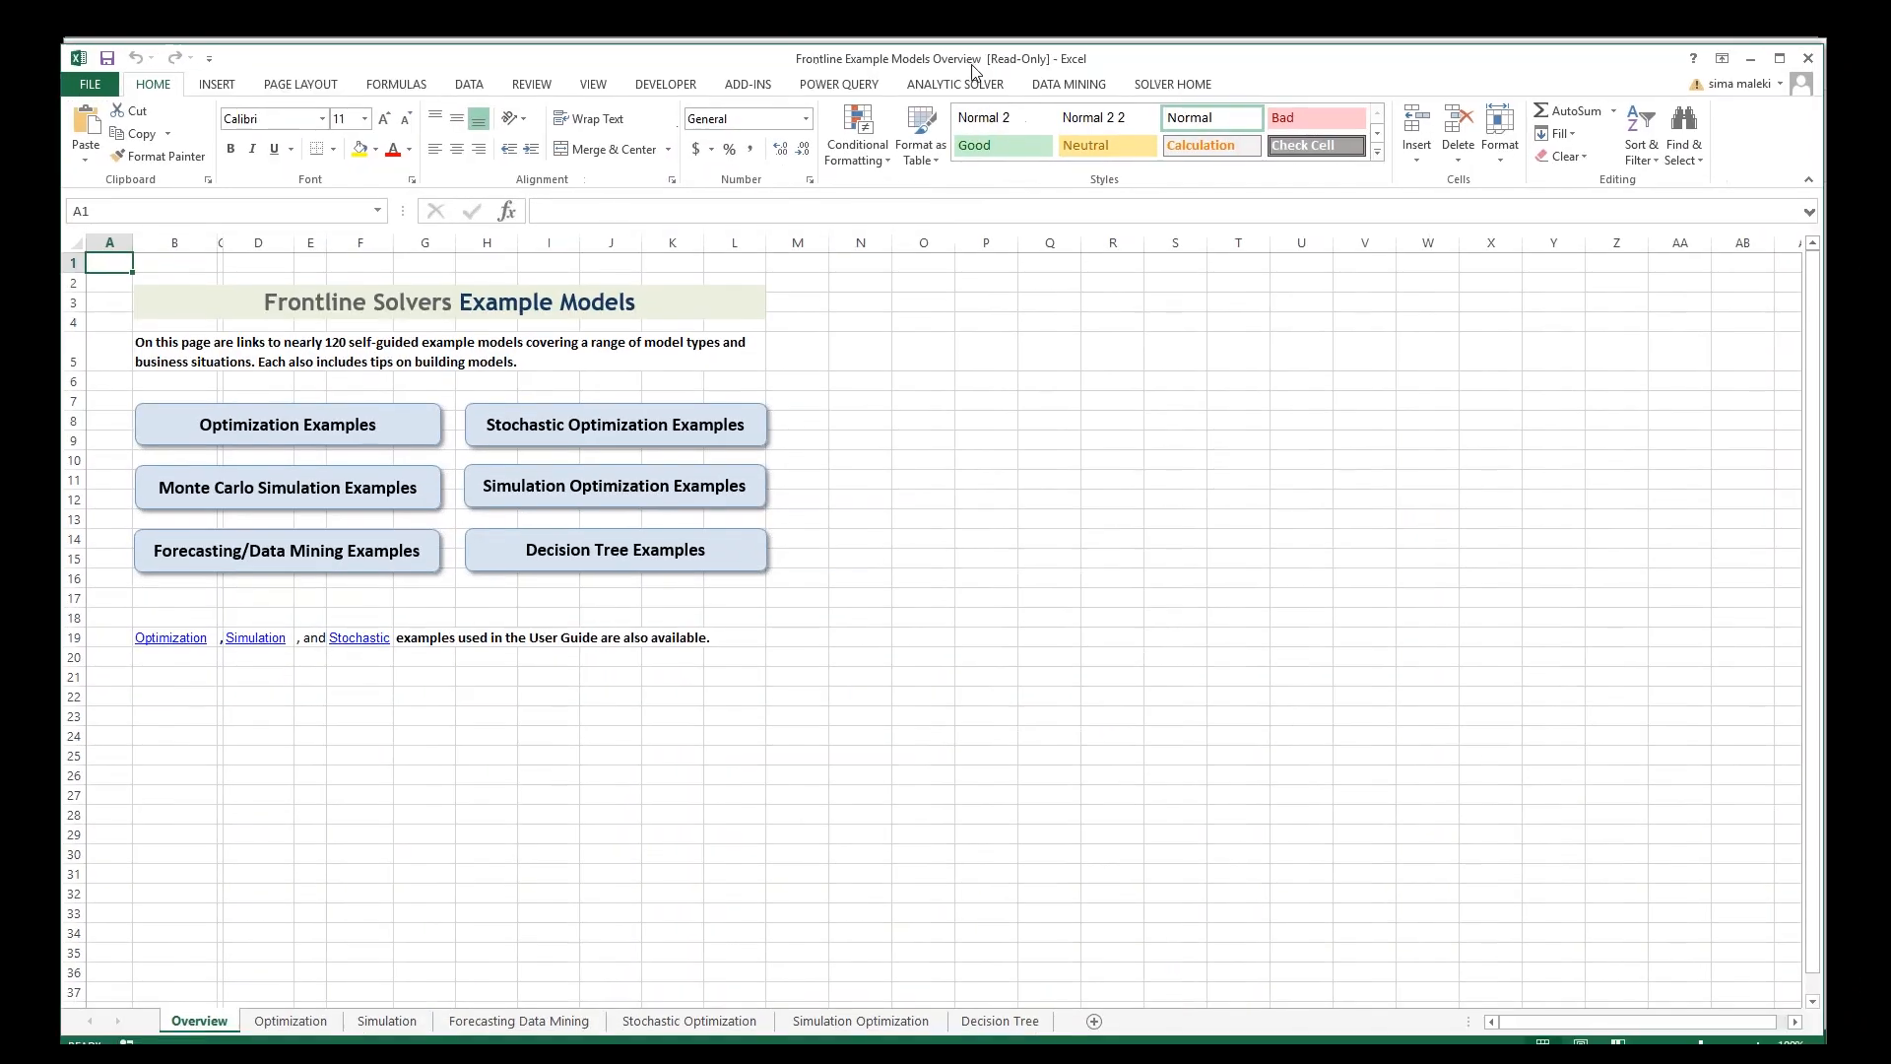
pyautogui.click(283, 548)
pyautogui.scroll(-1, 1521, 660)
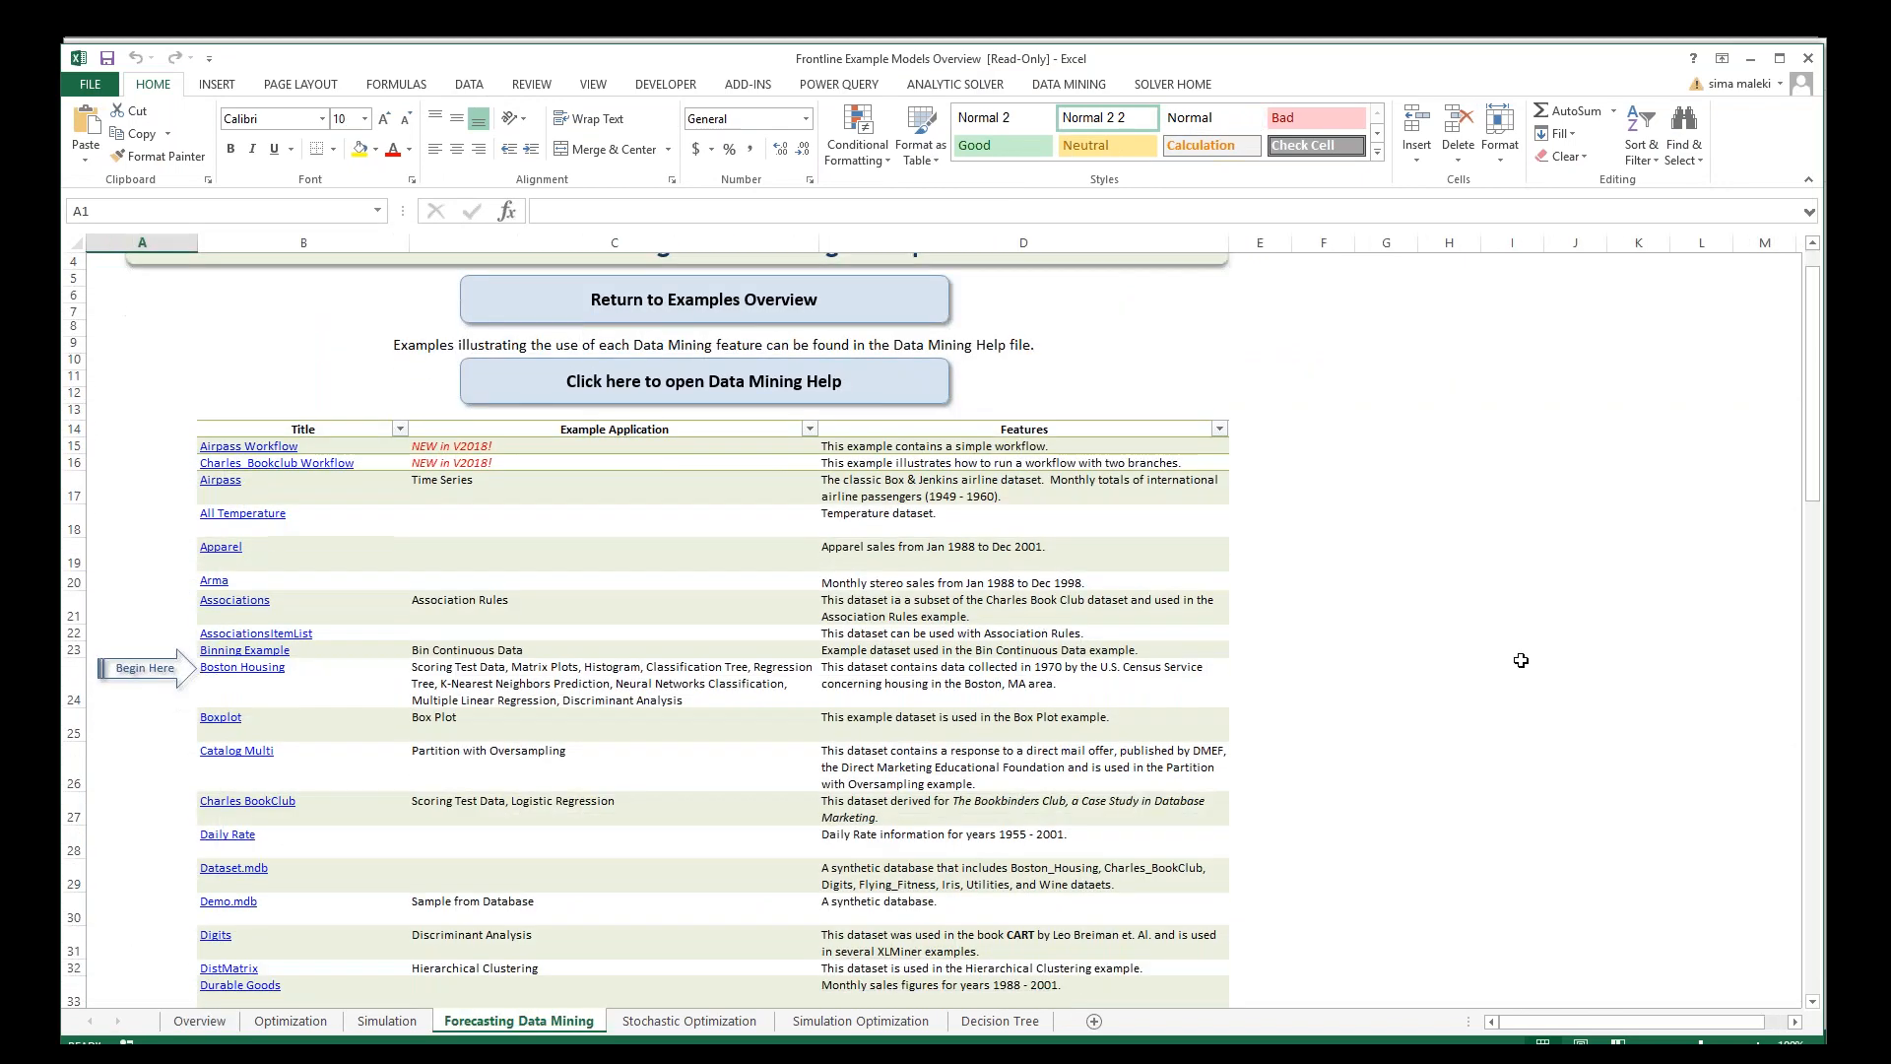
# Step: Find the Wine dataset near the end of the data mining examples list and open its workbook
pyautogui.click(1886, 607)
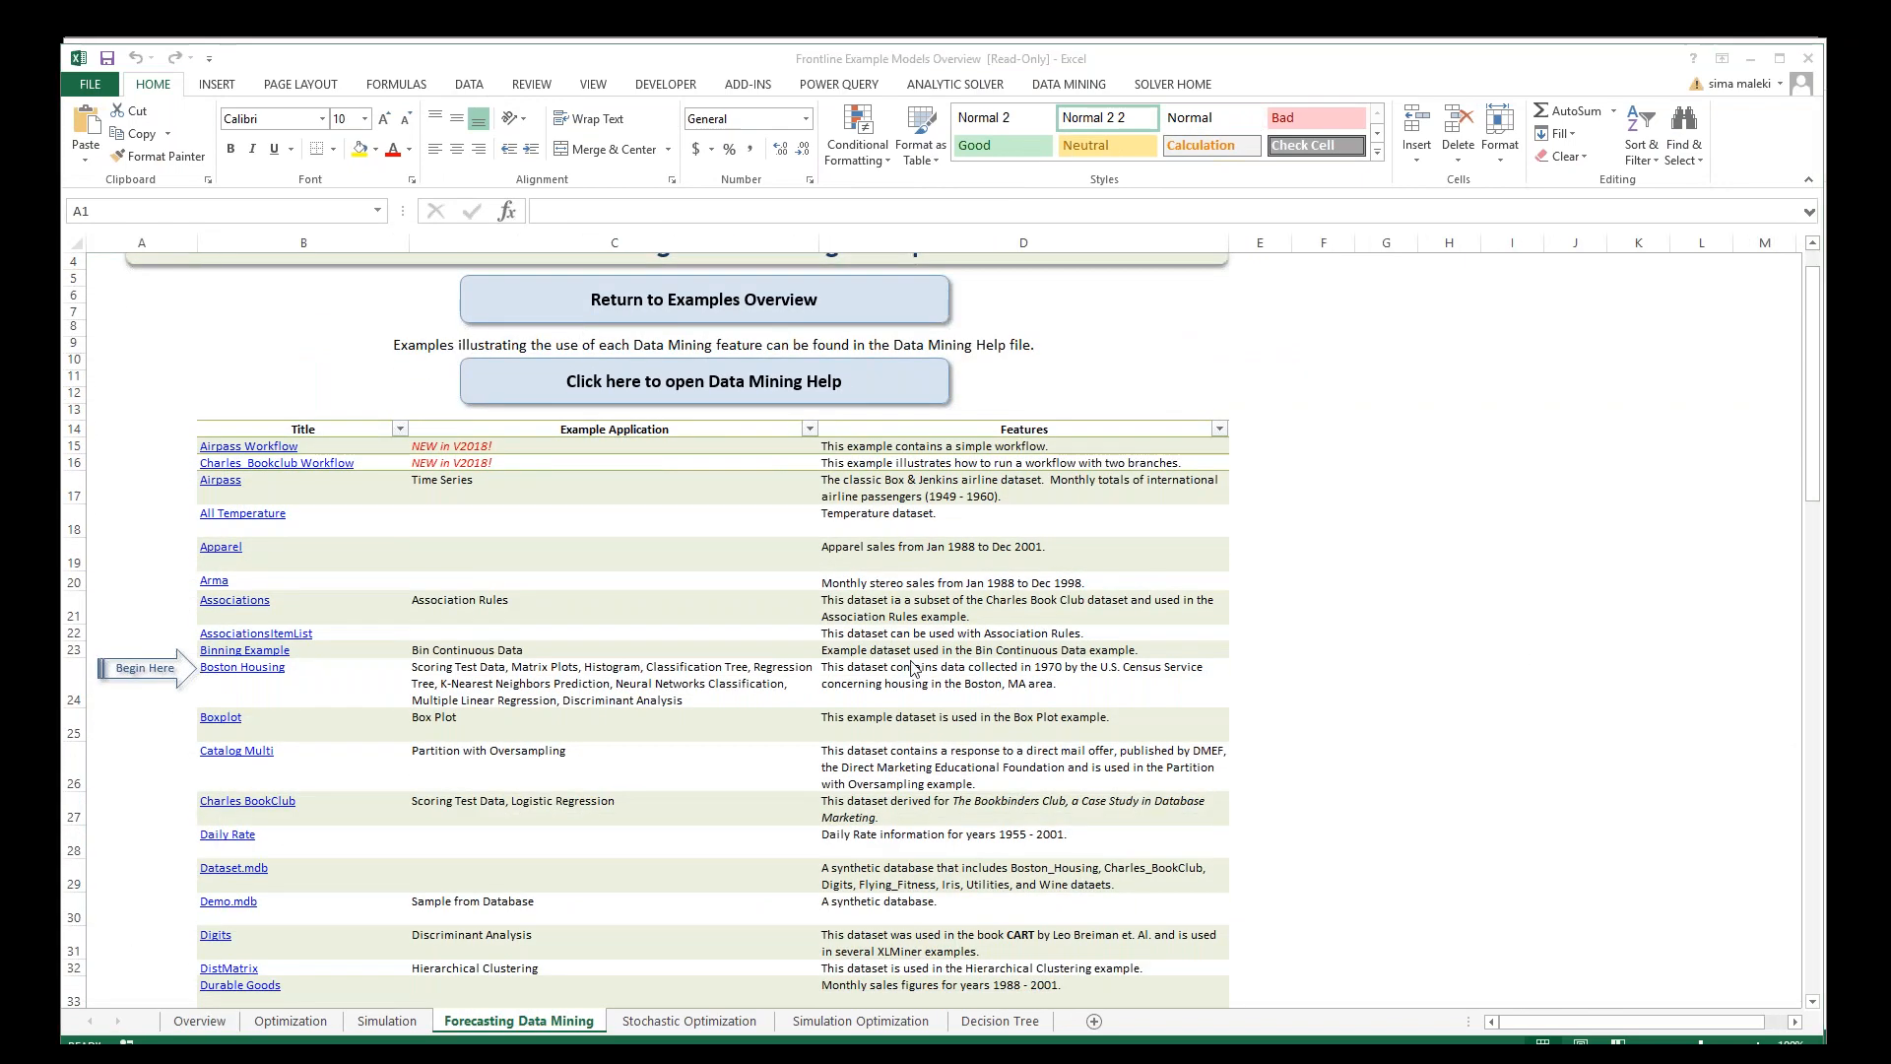
pyautogui.click(129, 753)
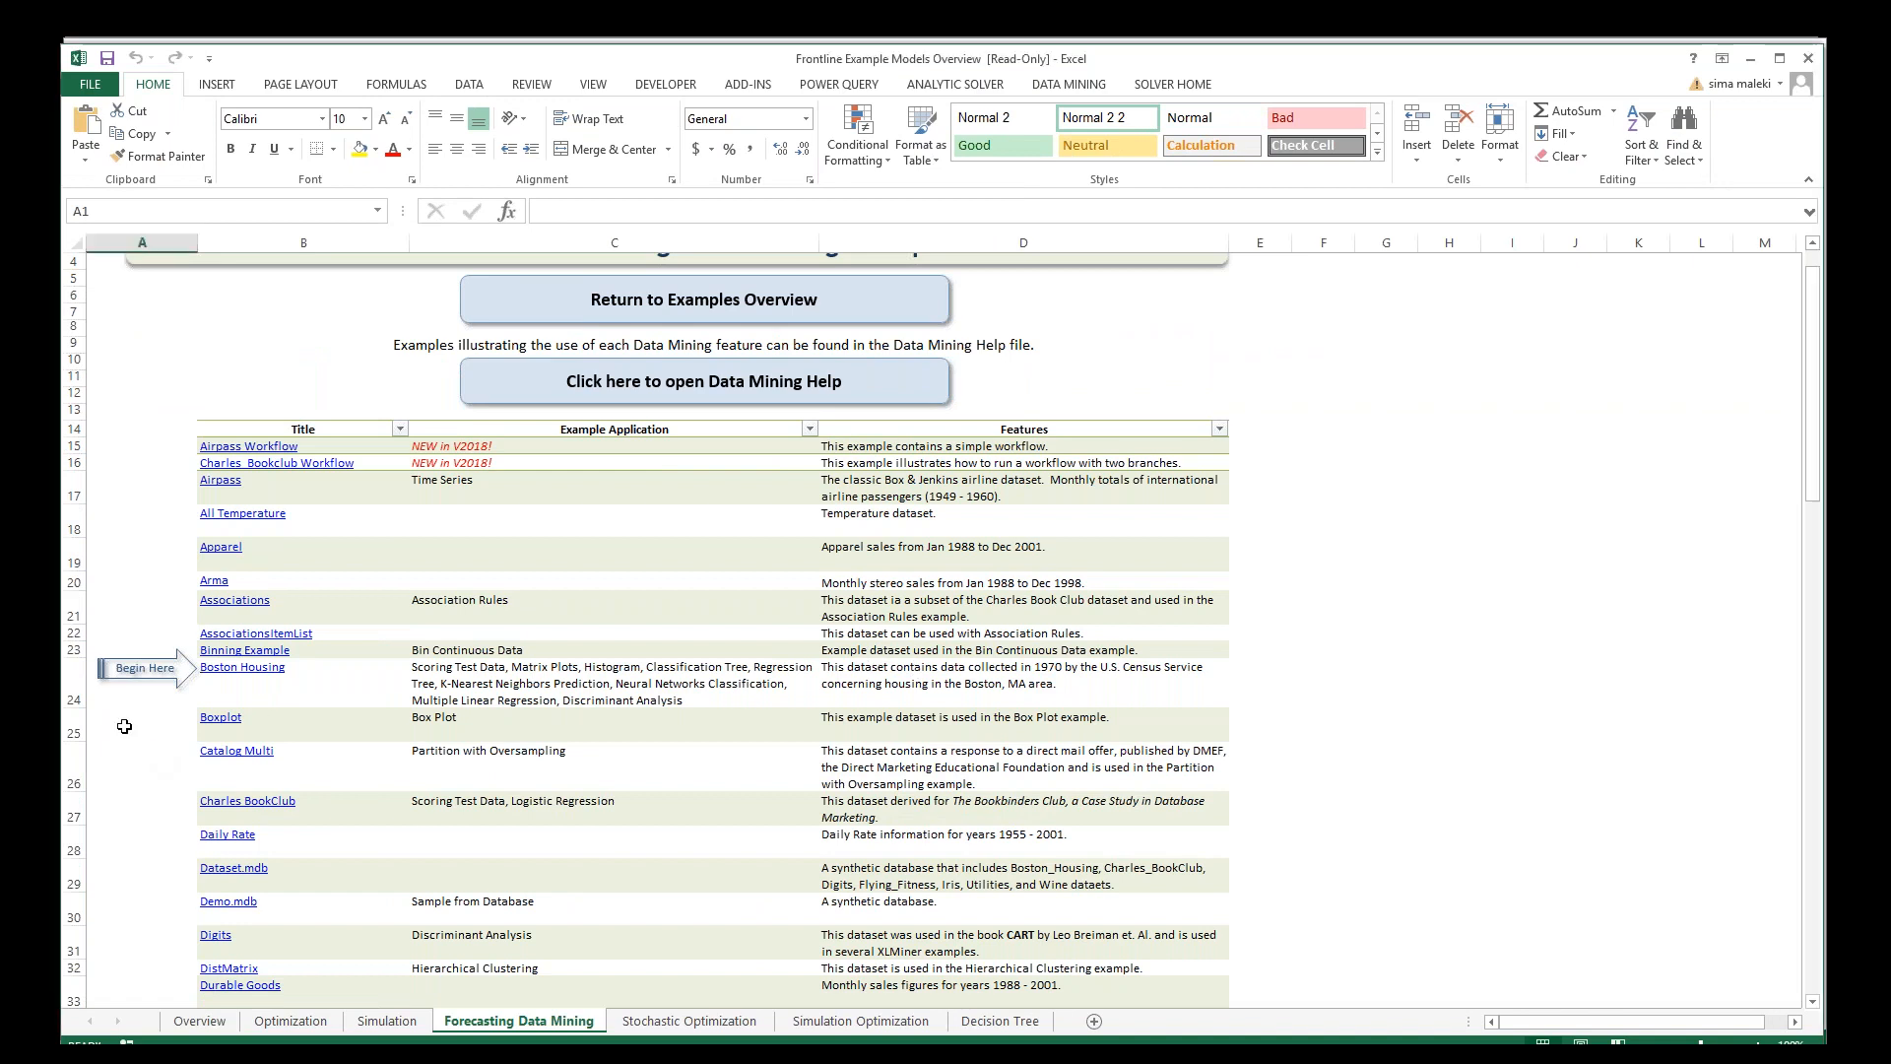
pyautogui.click(124, 726)
pyautogui.scroll(-5, 306, 780)
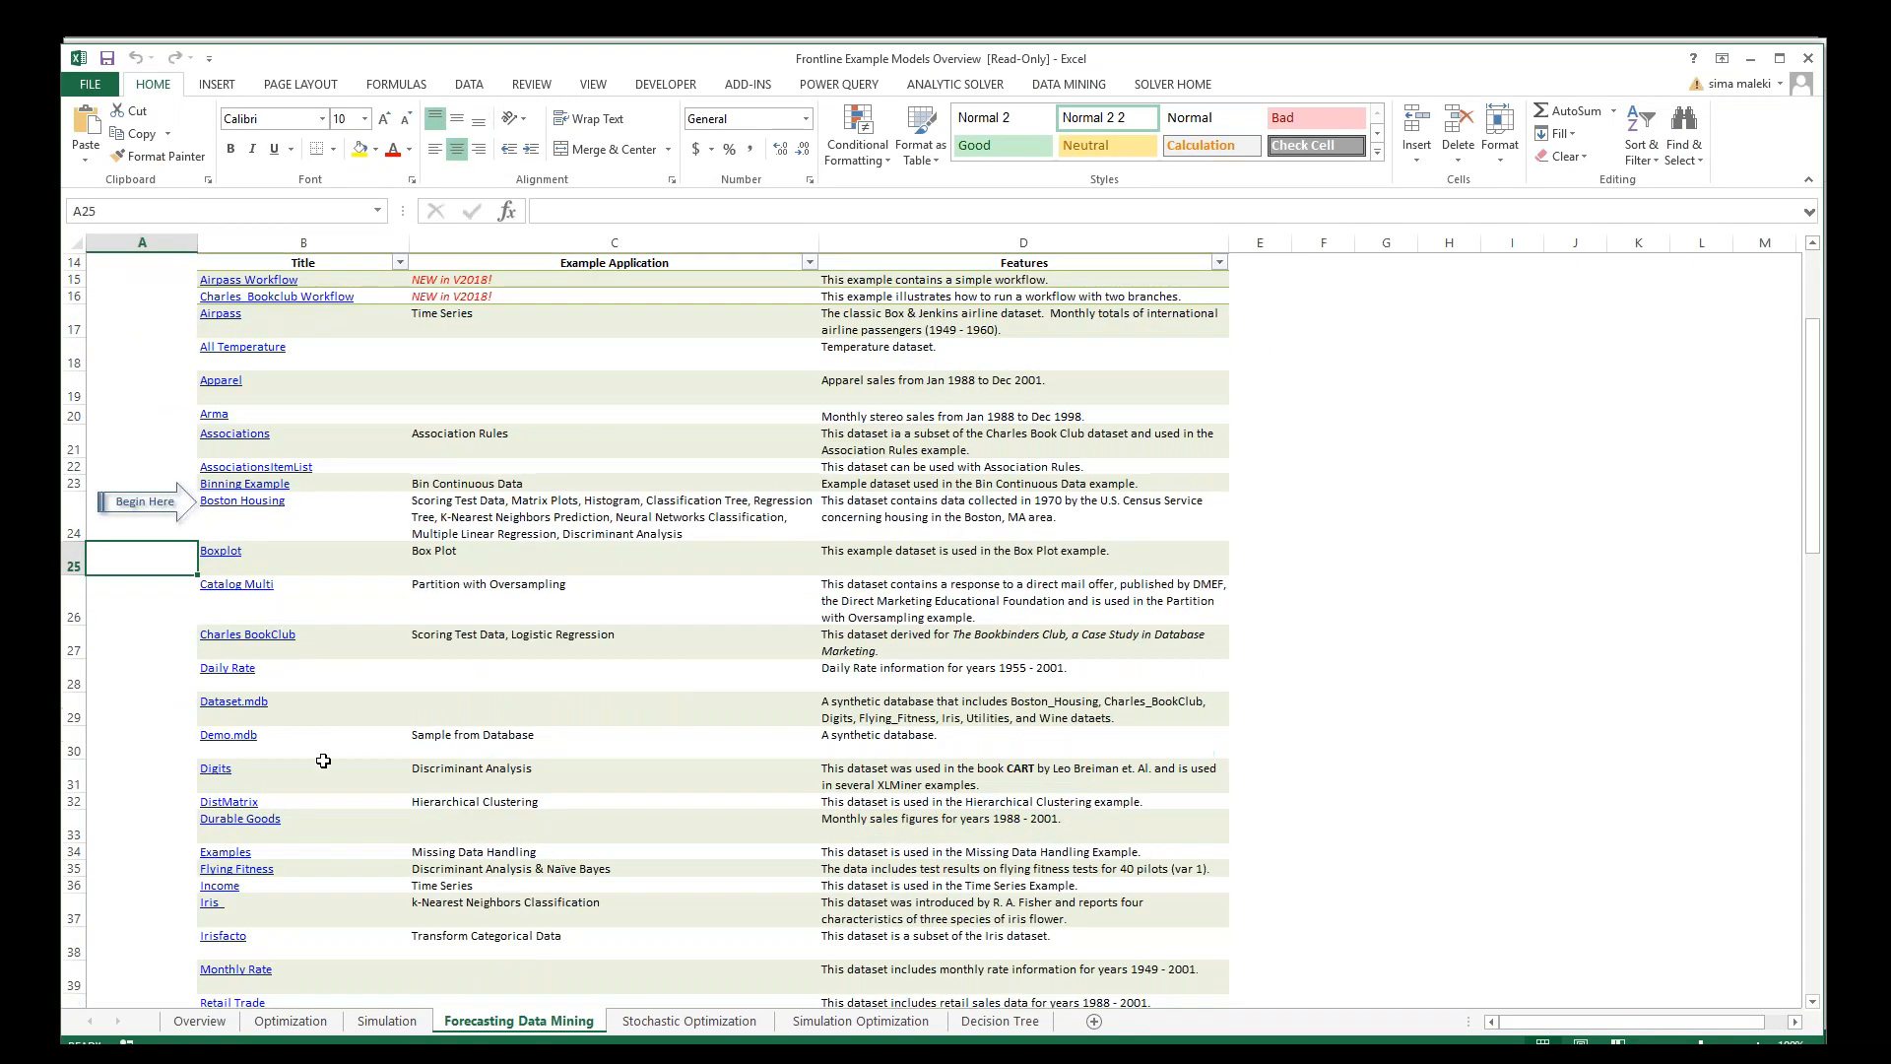
pyautogui.scroll(-3, 306, 780)
pyautogui.click(216, 868)
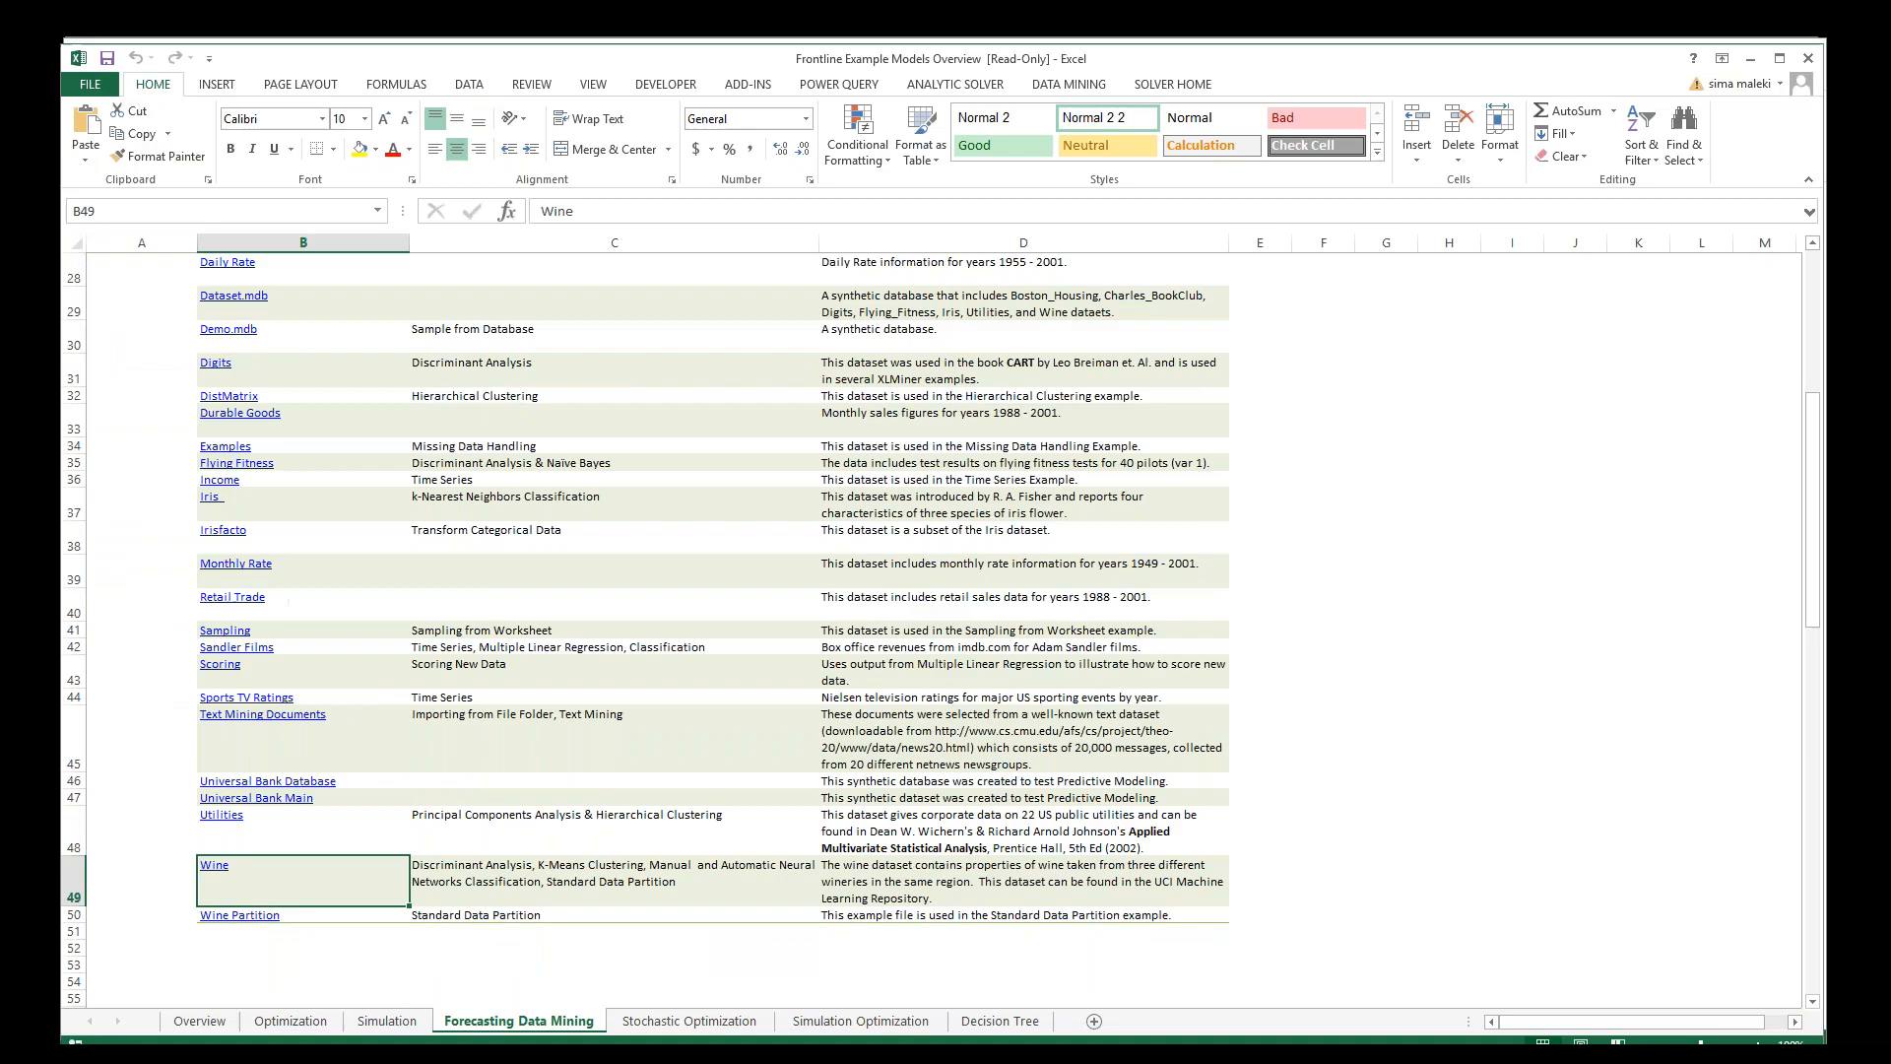
pyautogui.click(502, 608)
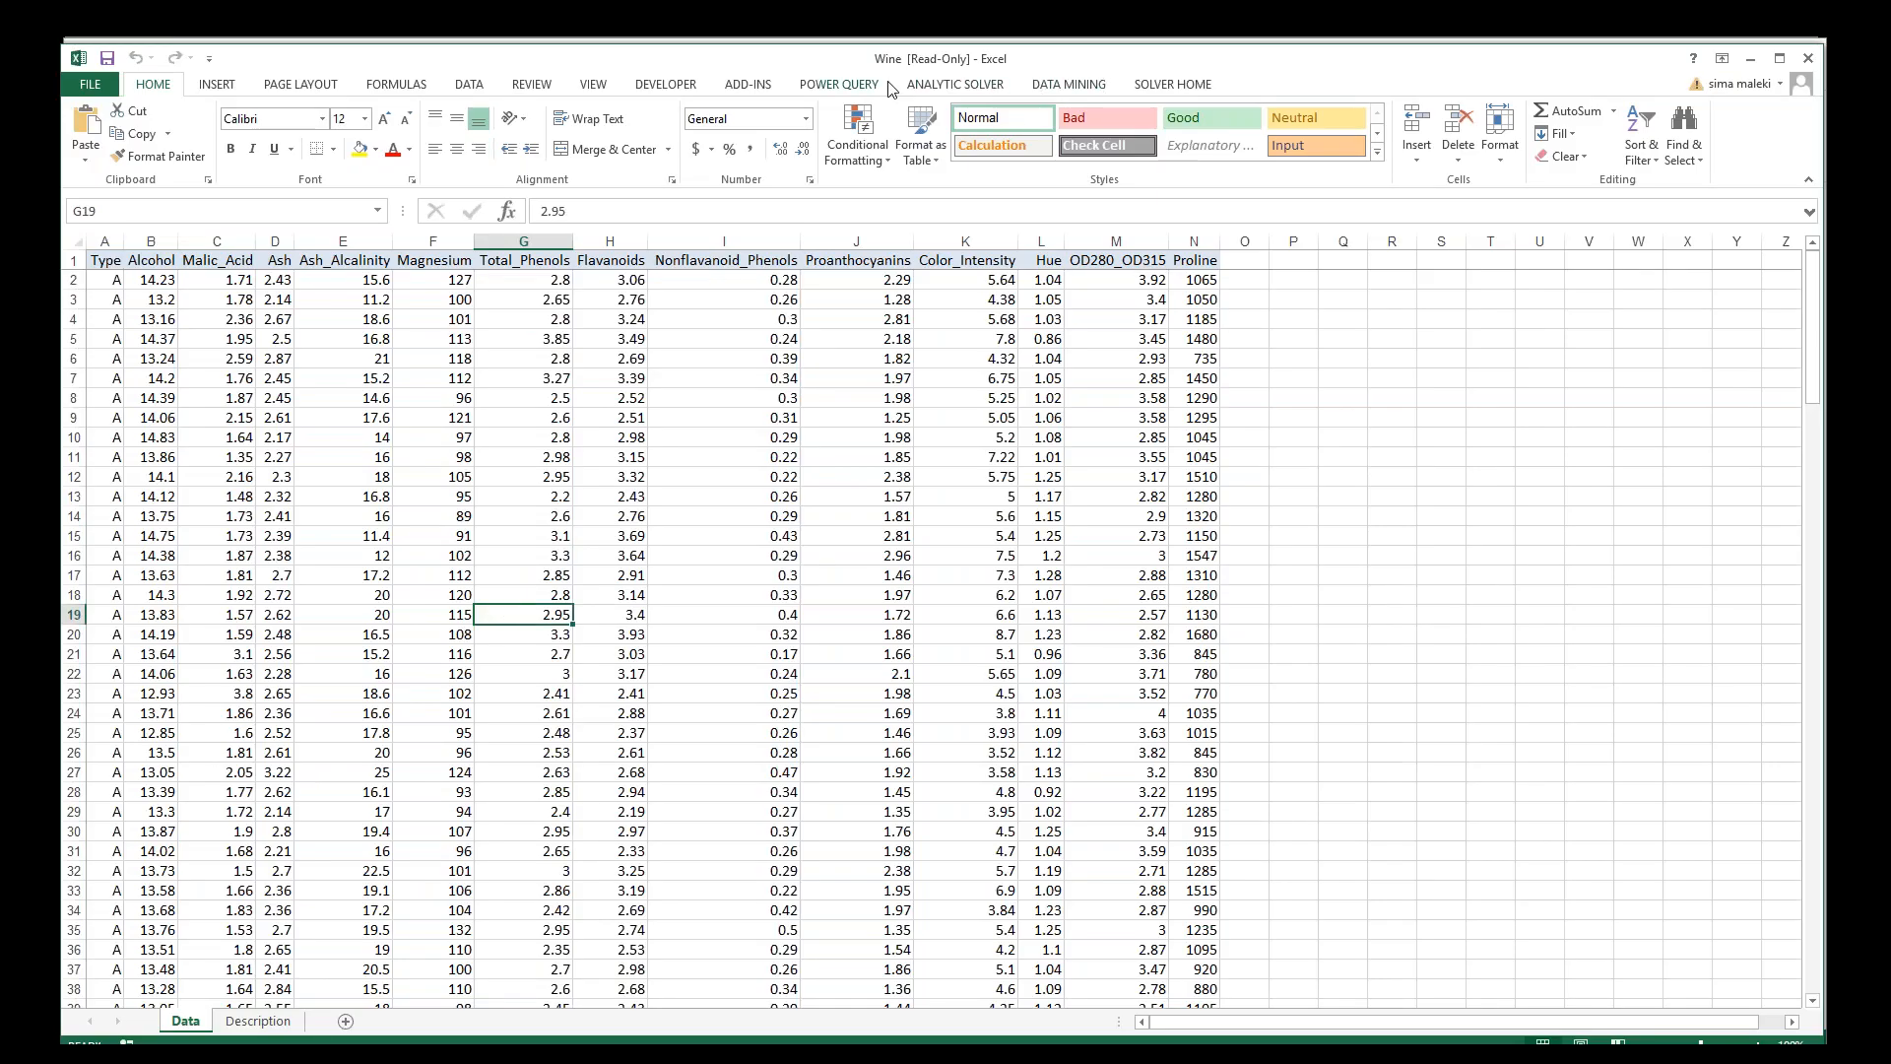
# Step: Show the Data Mining tools in the Wine workbook and widen the Solver Options and Model Specifications pane
pyautogui.click(922, 85)
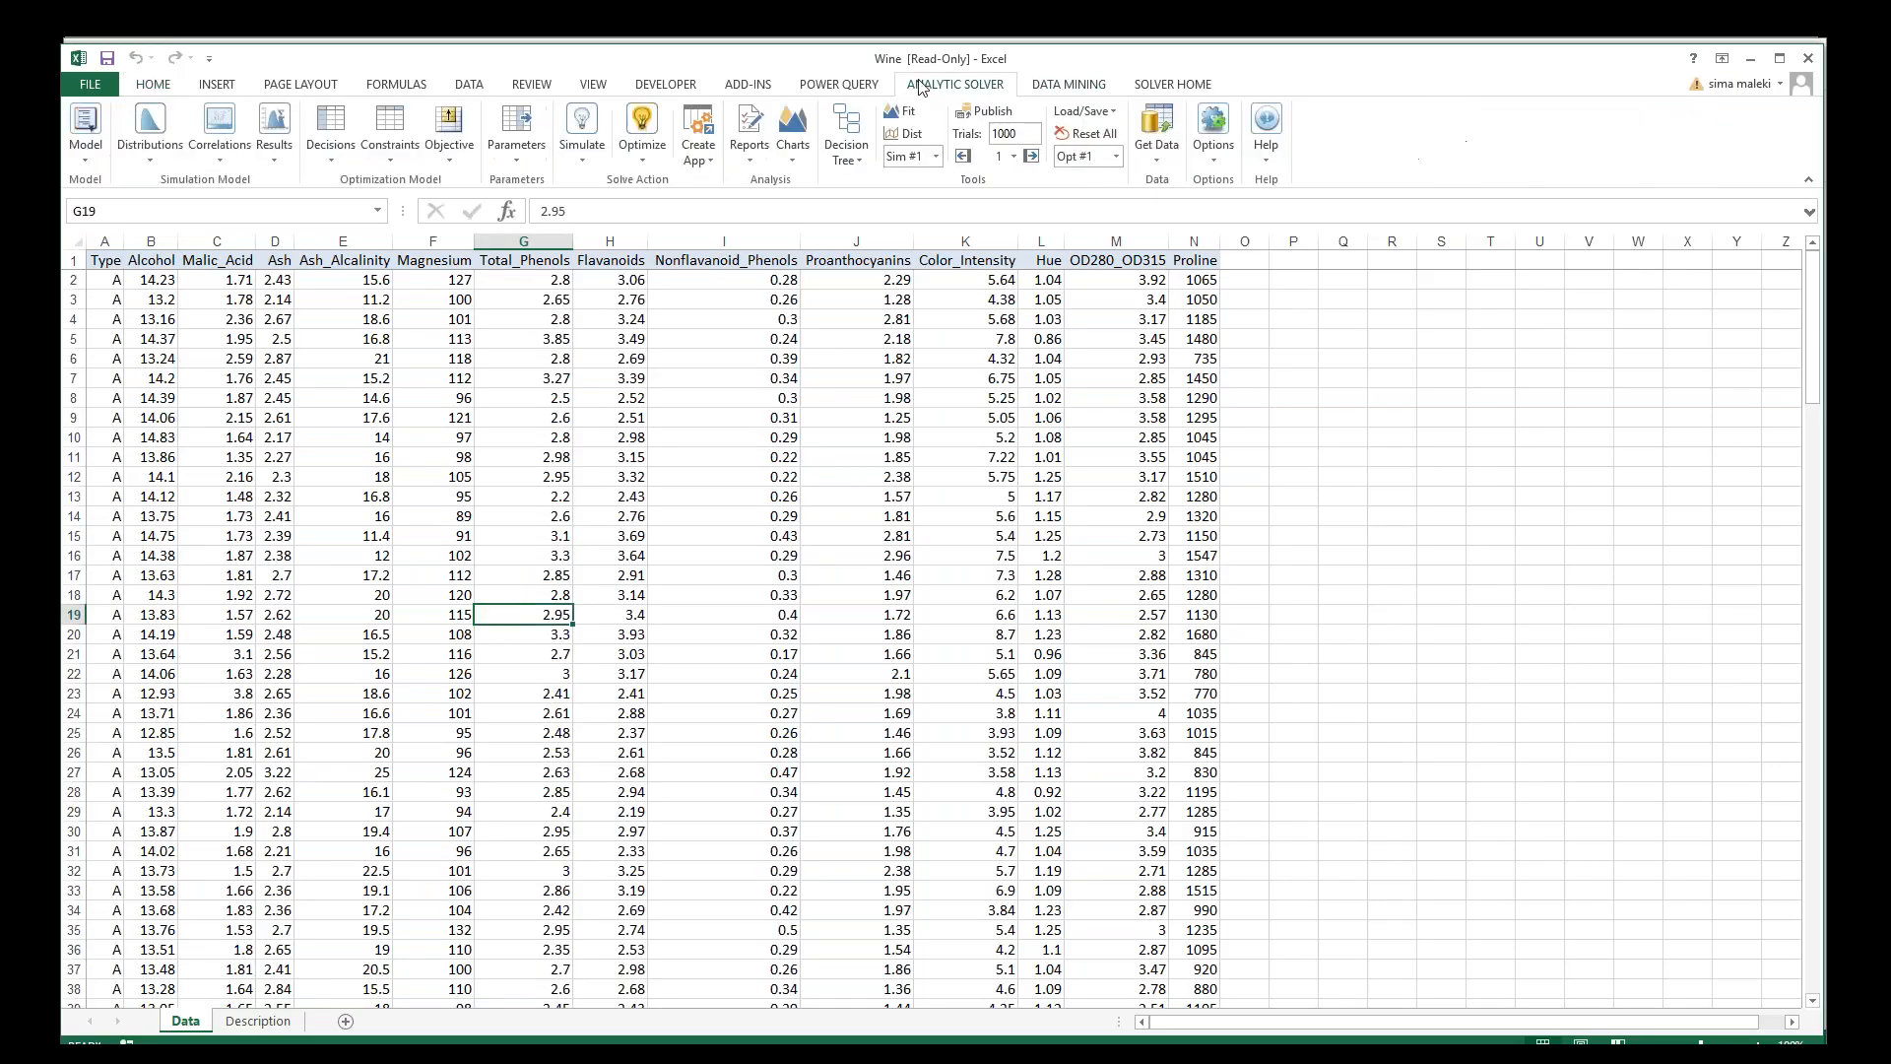
pyautogui.click(1029, 88)
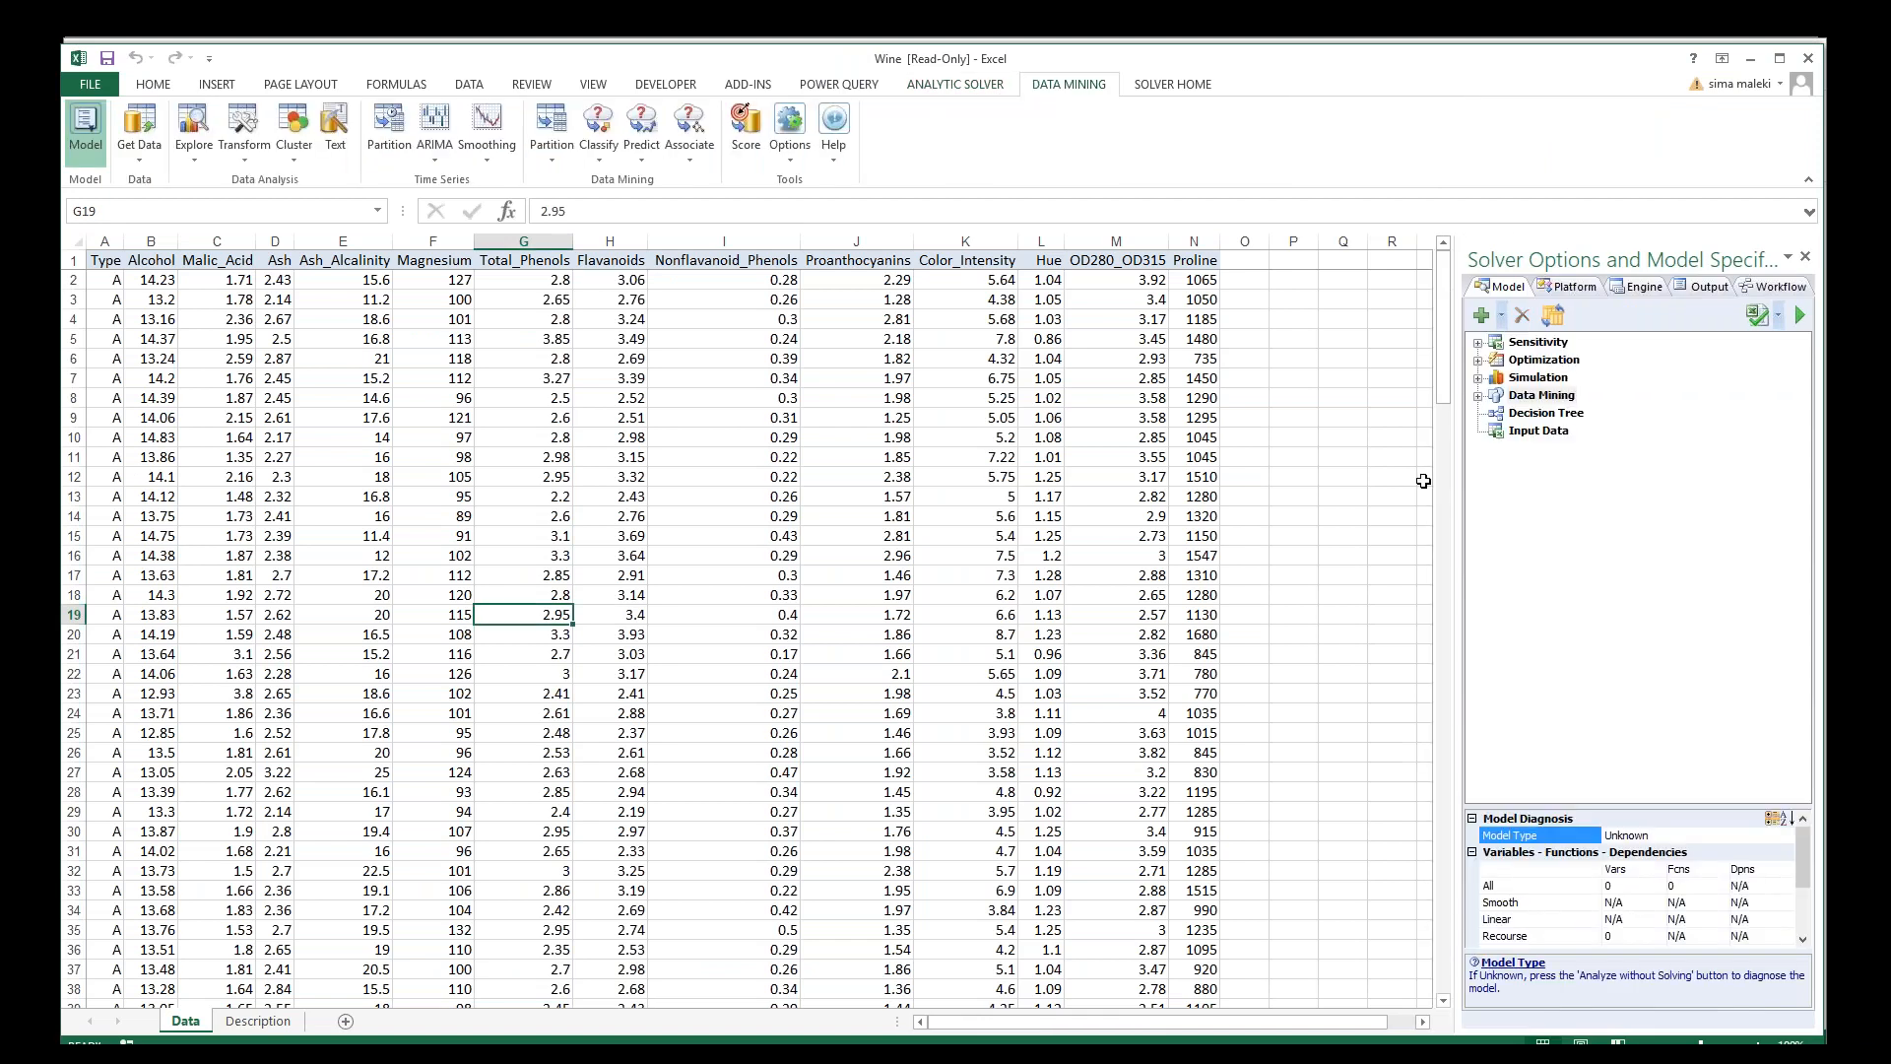
pyautogui.moveTo(1464, 471); pyautogui.dragTo(1251, 471)
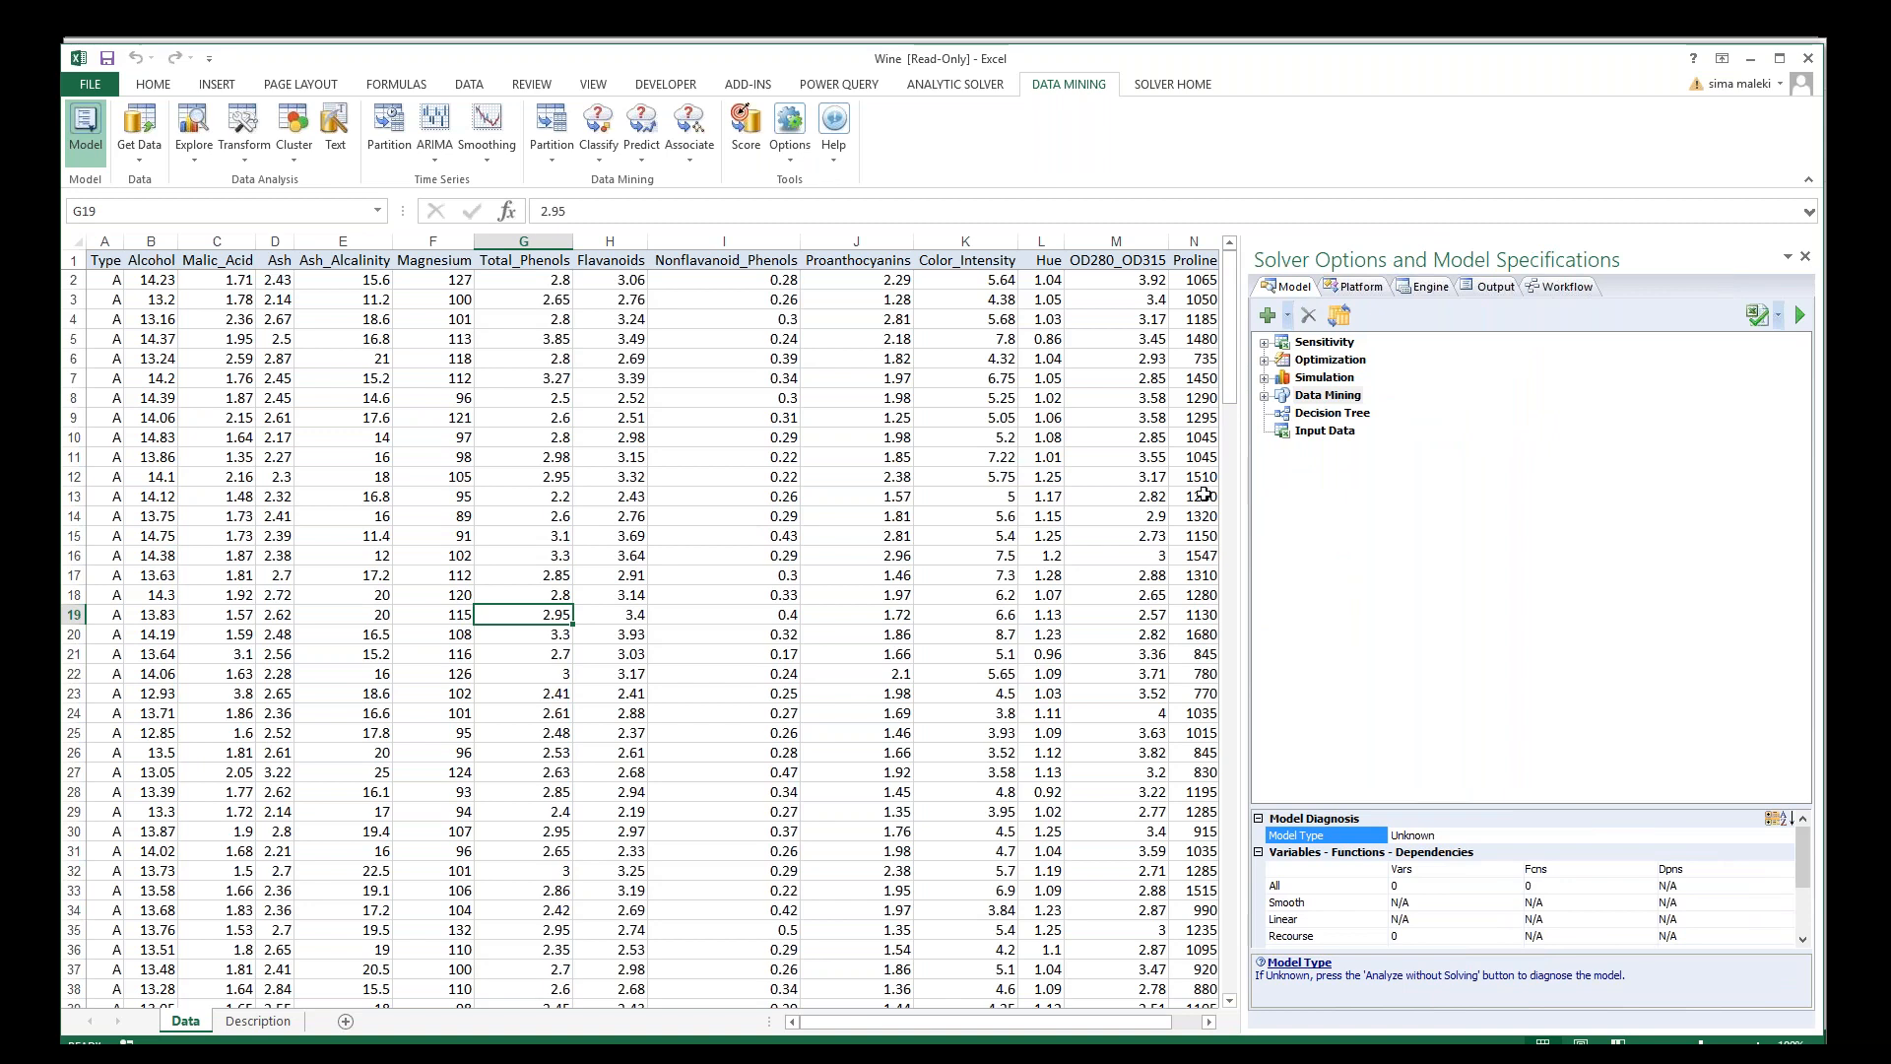
# Step: Look through the solver's platform, engine and output settings, ending on the workflow view with the pane slightly narrowed
pyautogui.click(1356, 288)
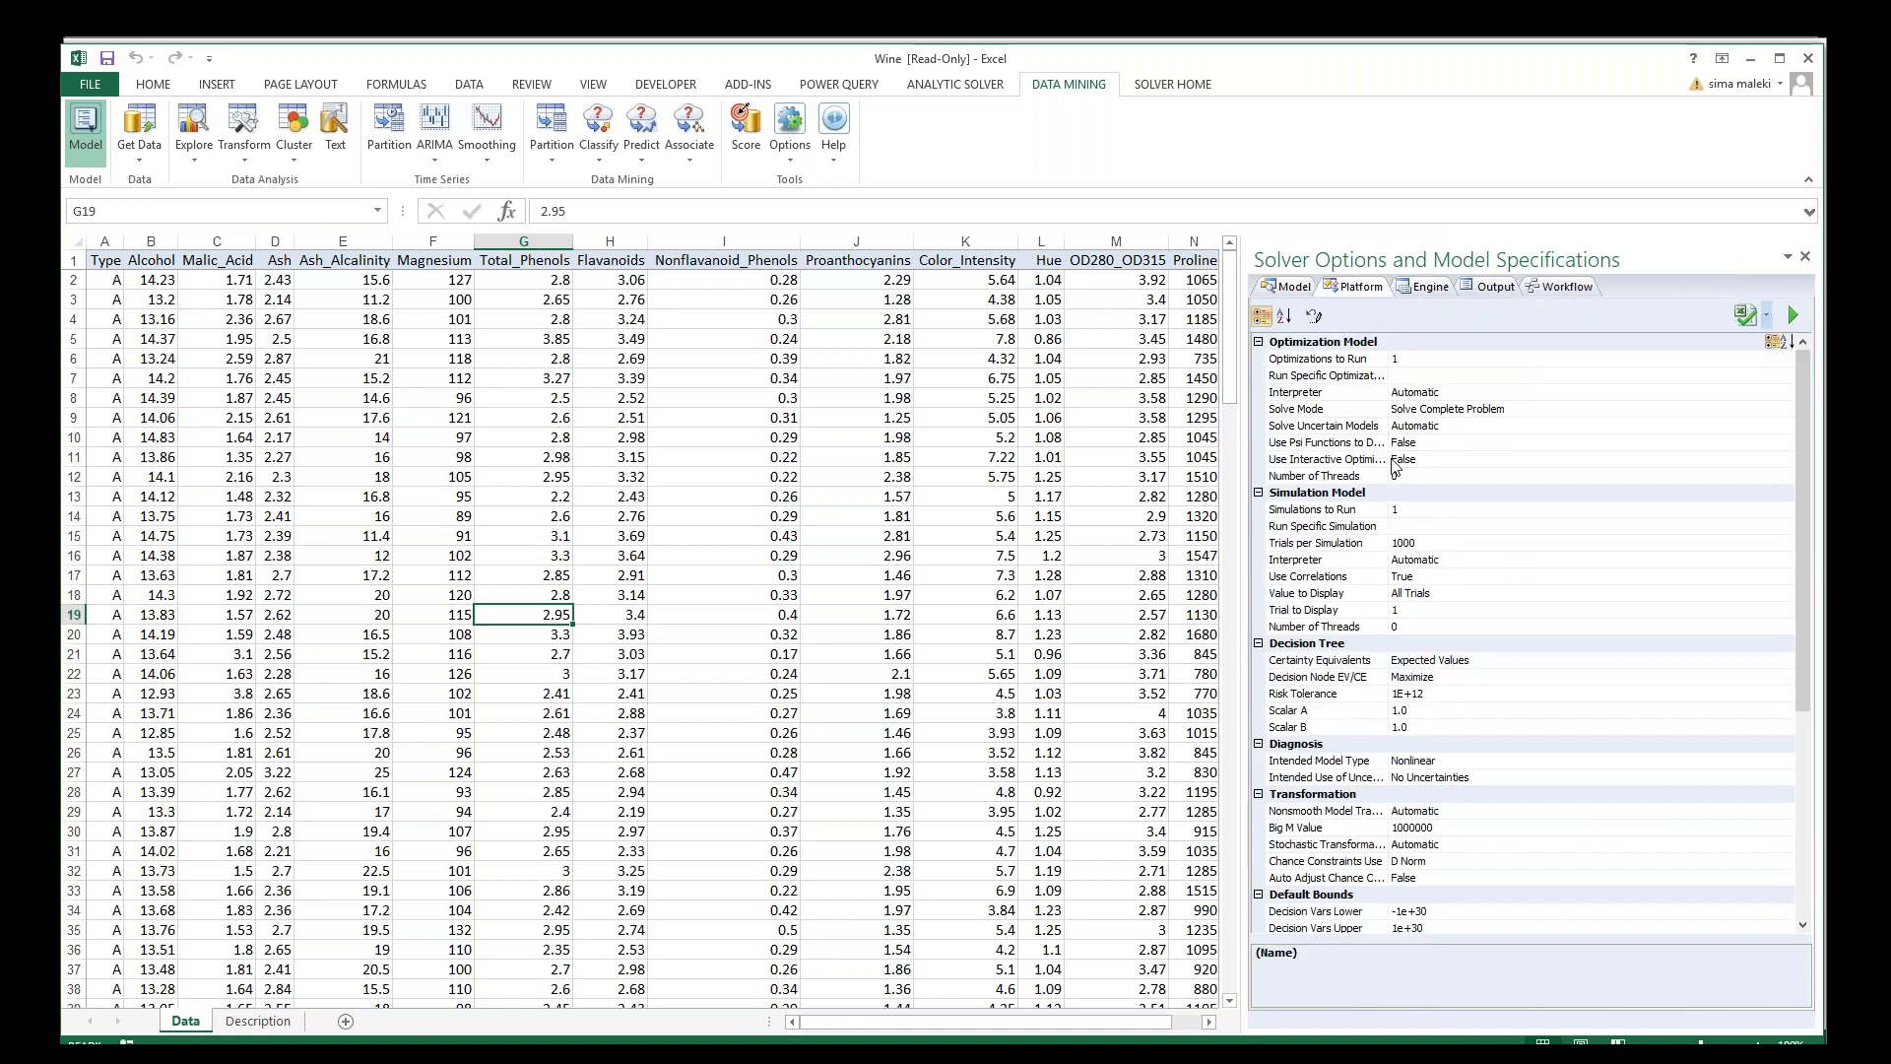
pyautogui.click(1433, 288)
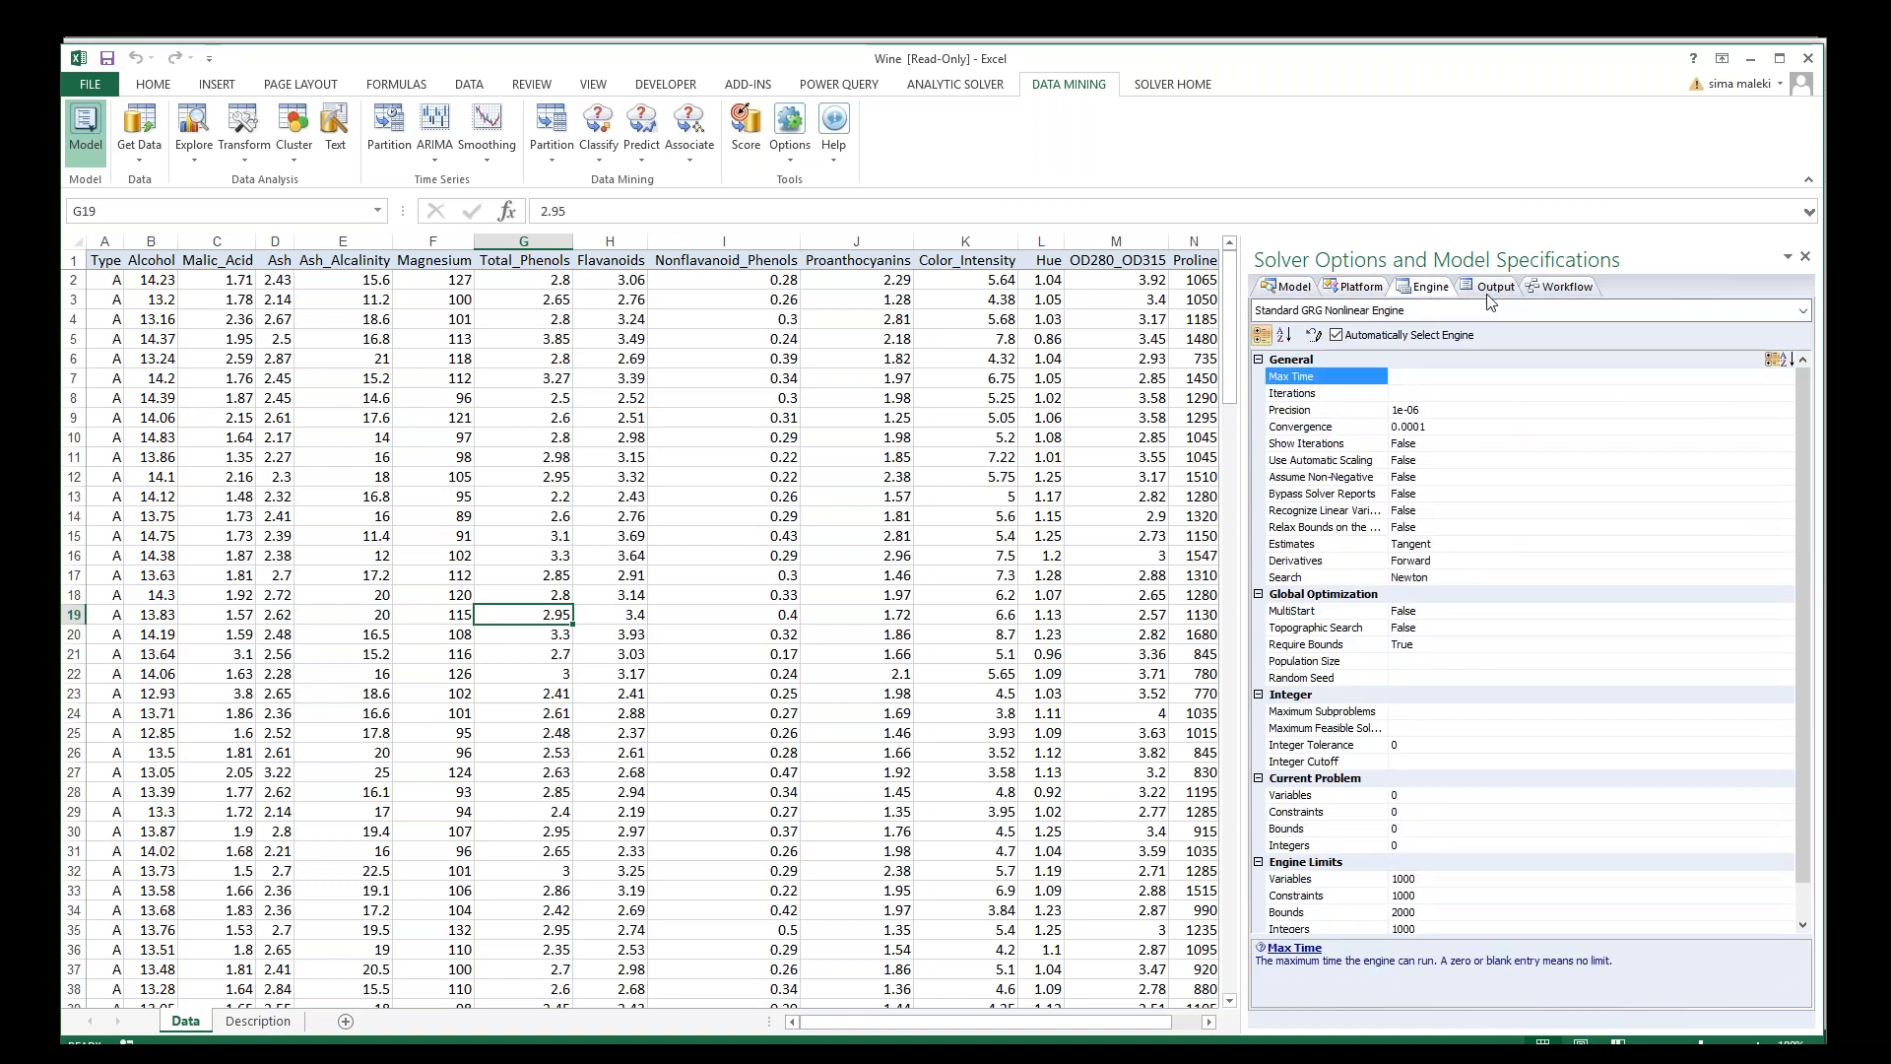
pyautogui.click(1495, 287)
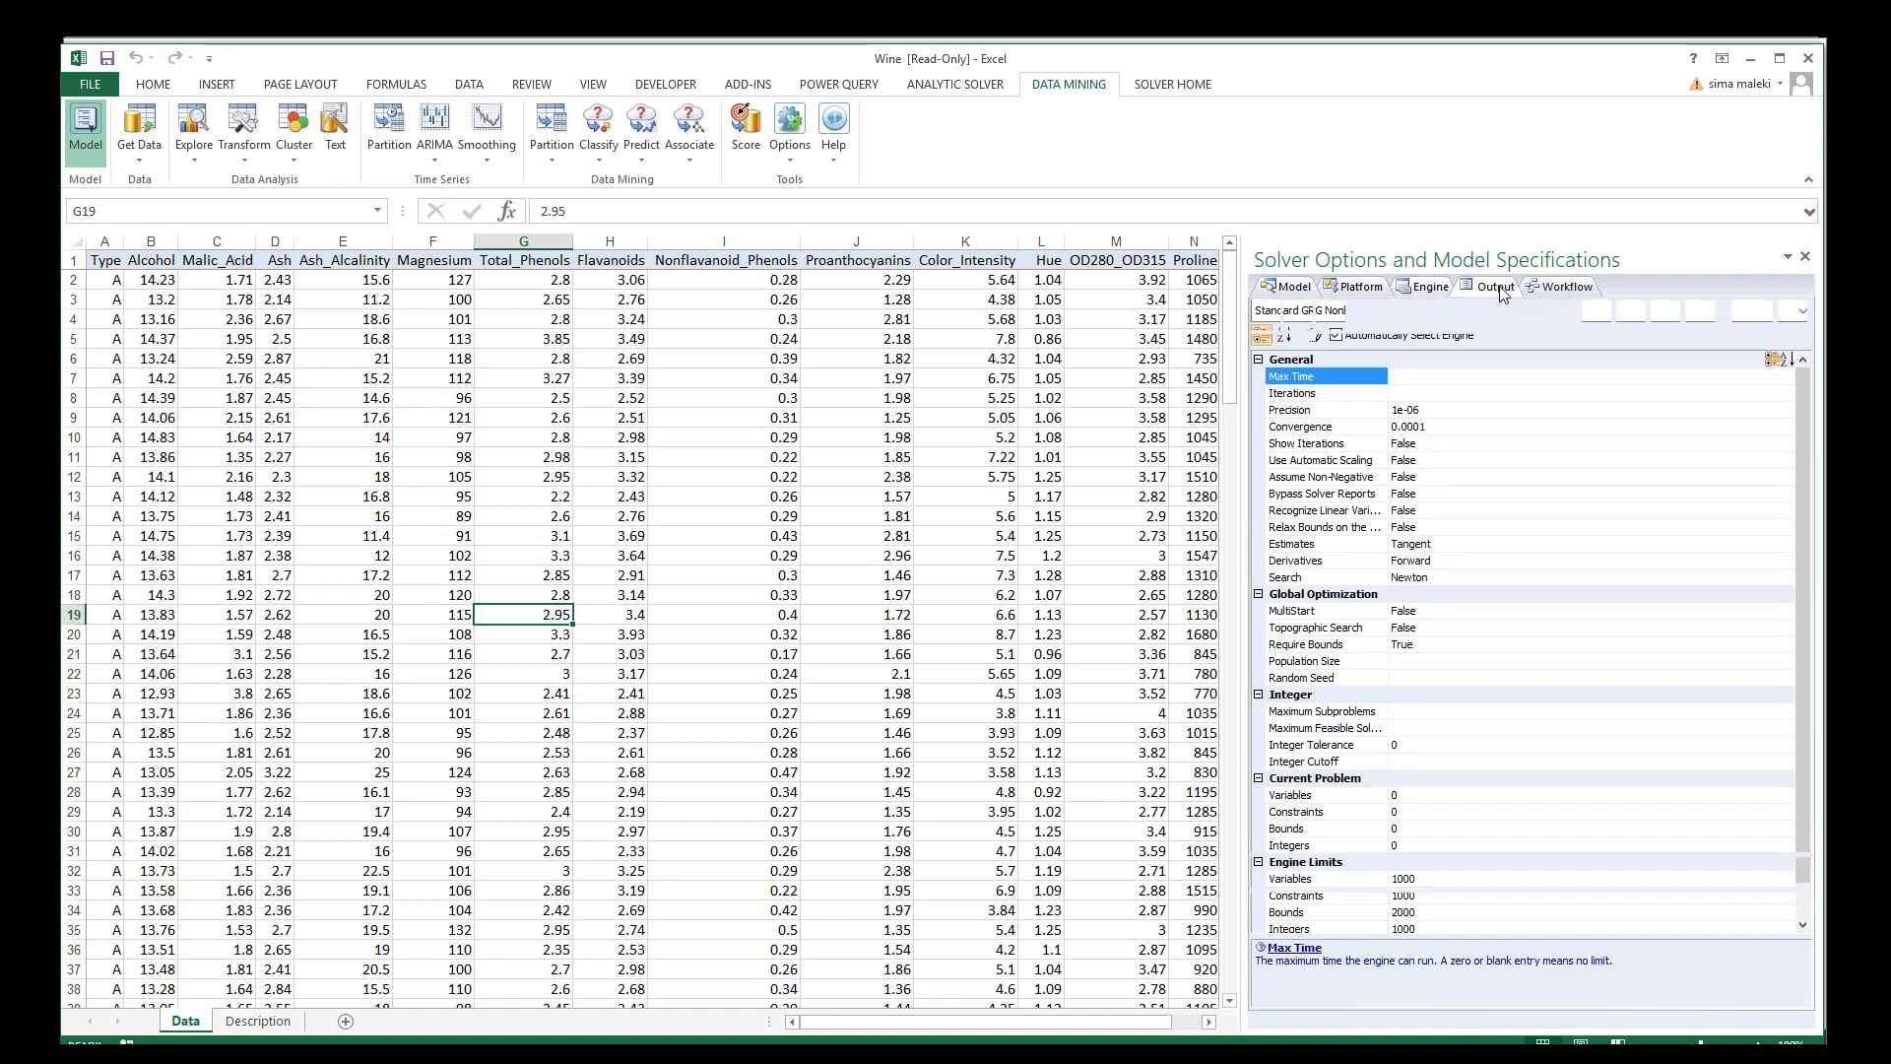
pyautogui.click(1534, 288)
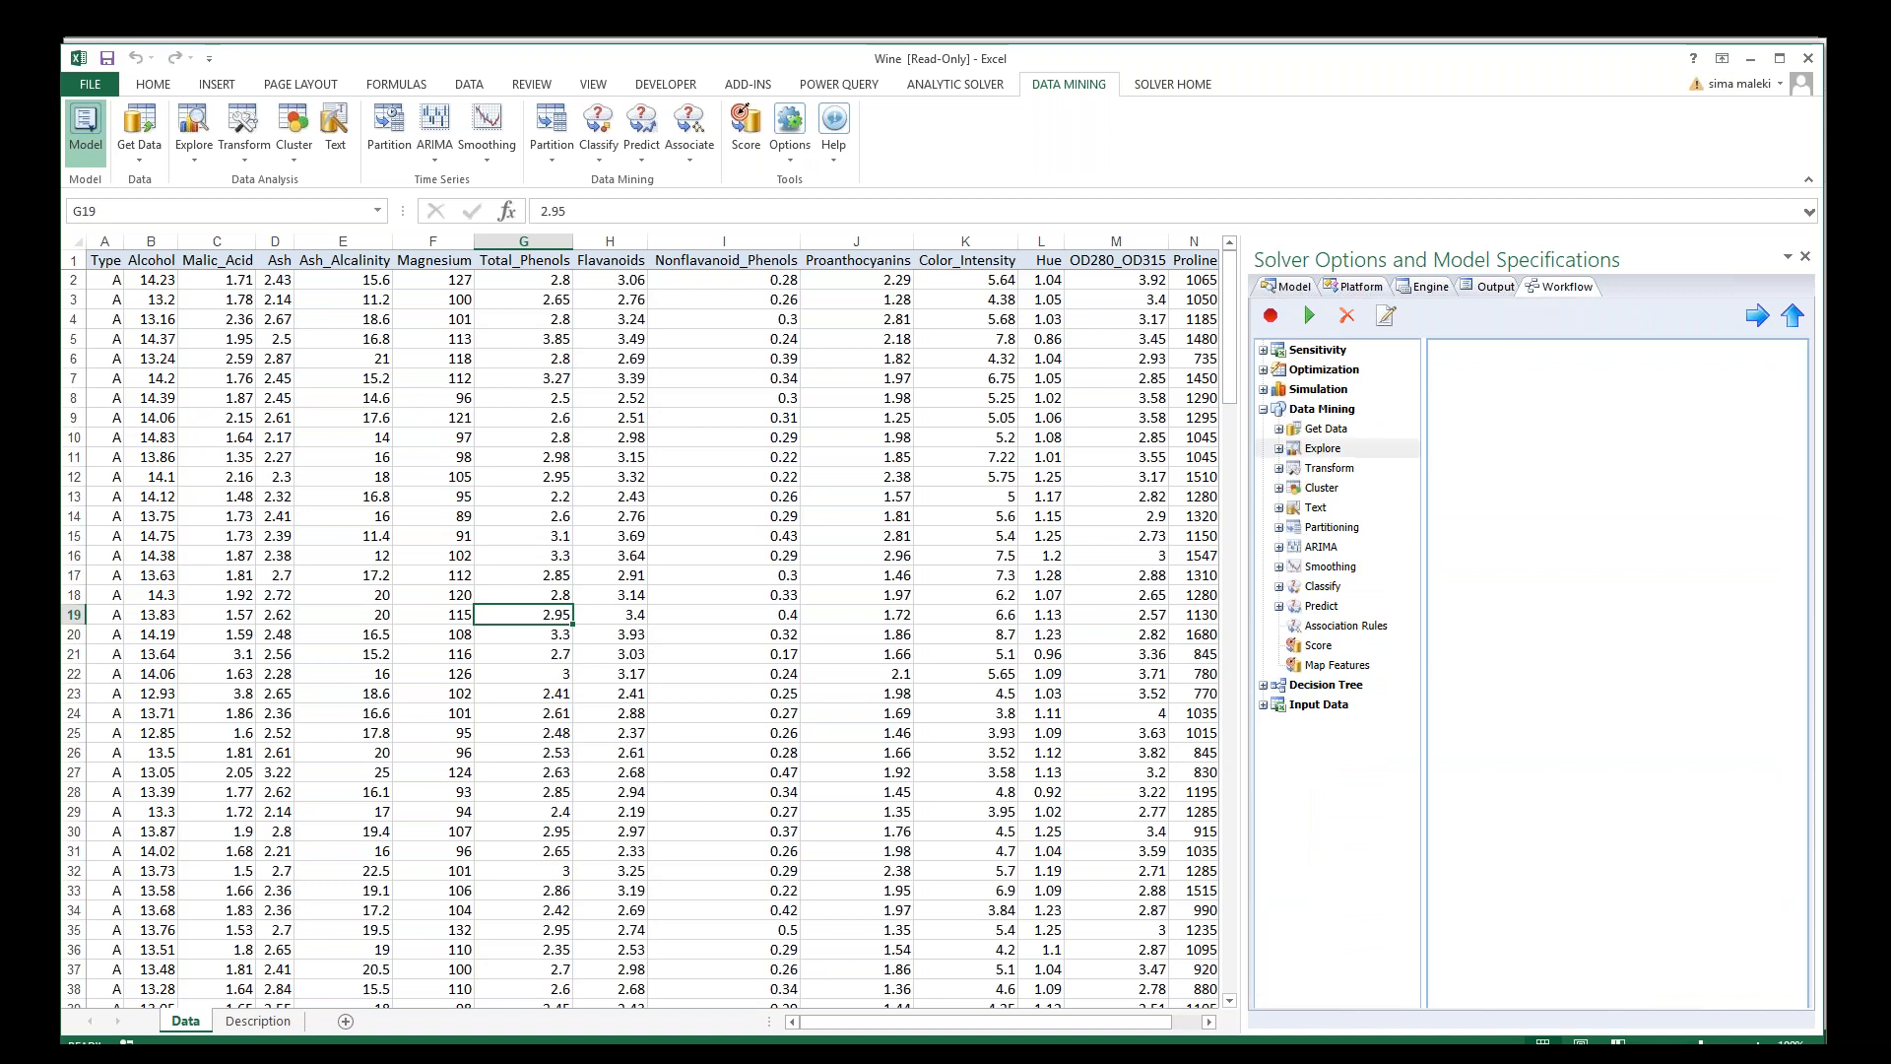
pyautogui.moveTo(1243, 453); pyautogui.dragTo(1300, 453)
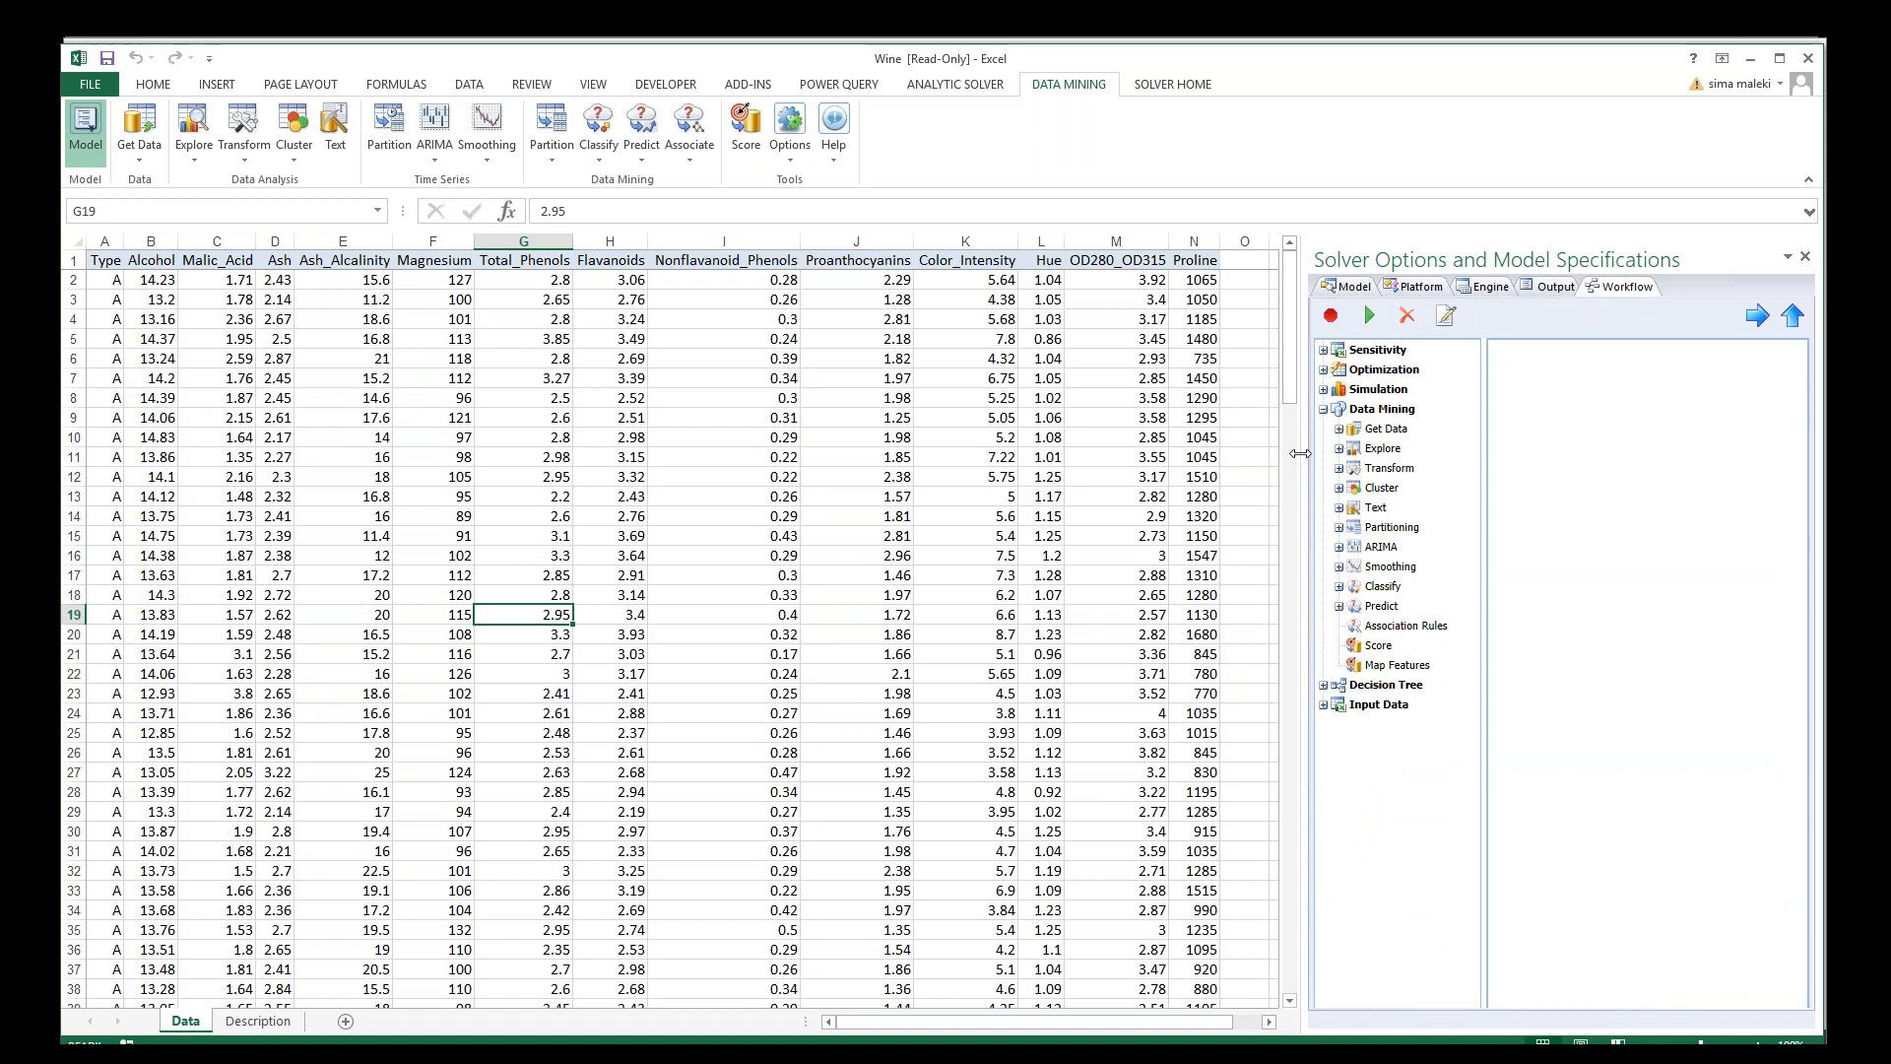
# Step: Examine the Wine dataset's Type column, its measured variables and its individual records in rows 2 to 4
pyautogui.click(1011, 460)
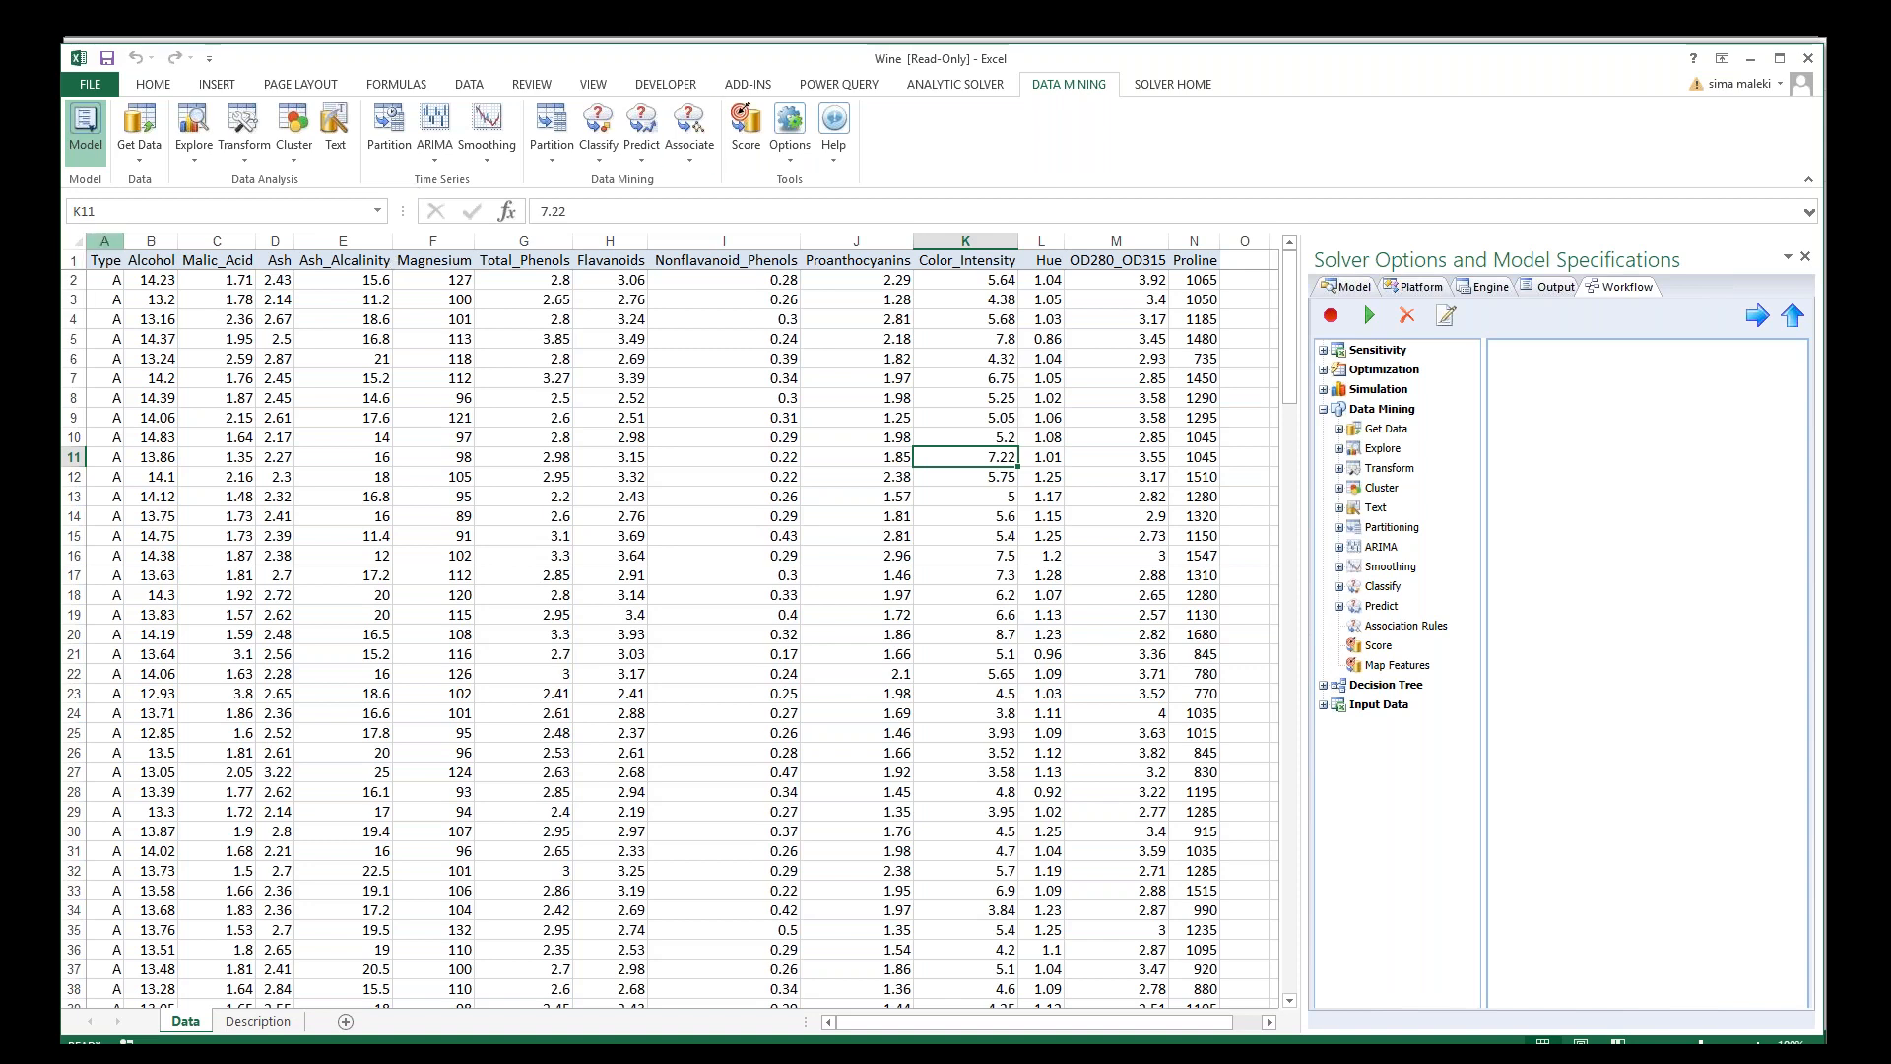
pyautogui.click(95, 240)
pyautogui.click(217, 400)
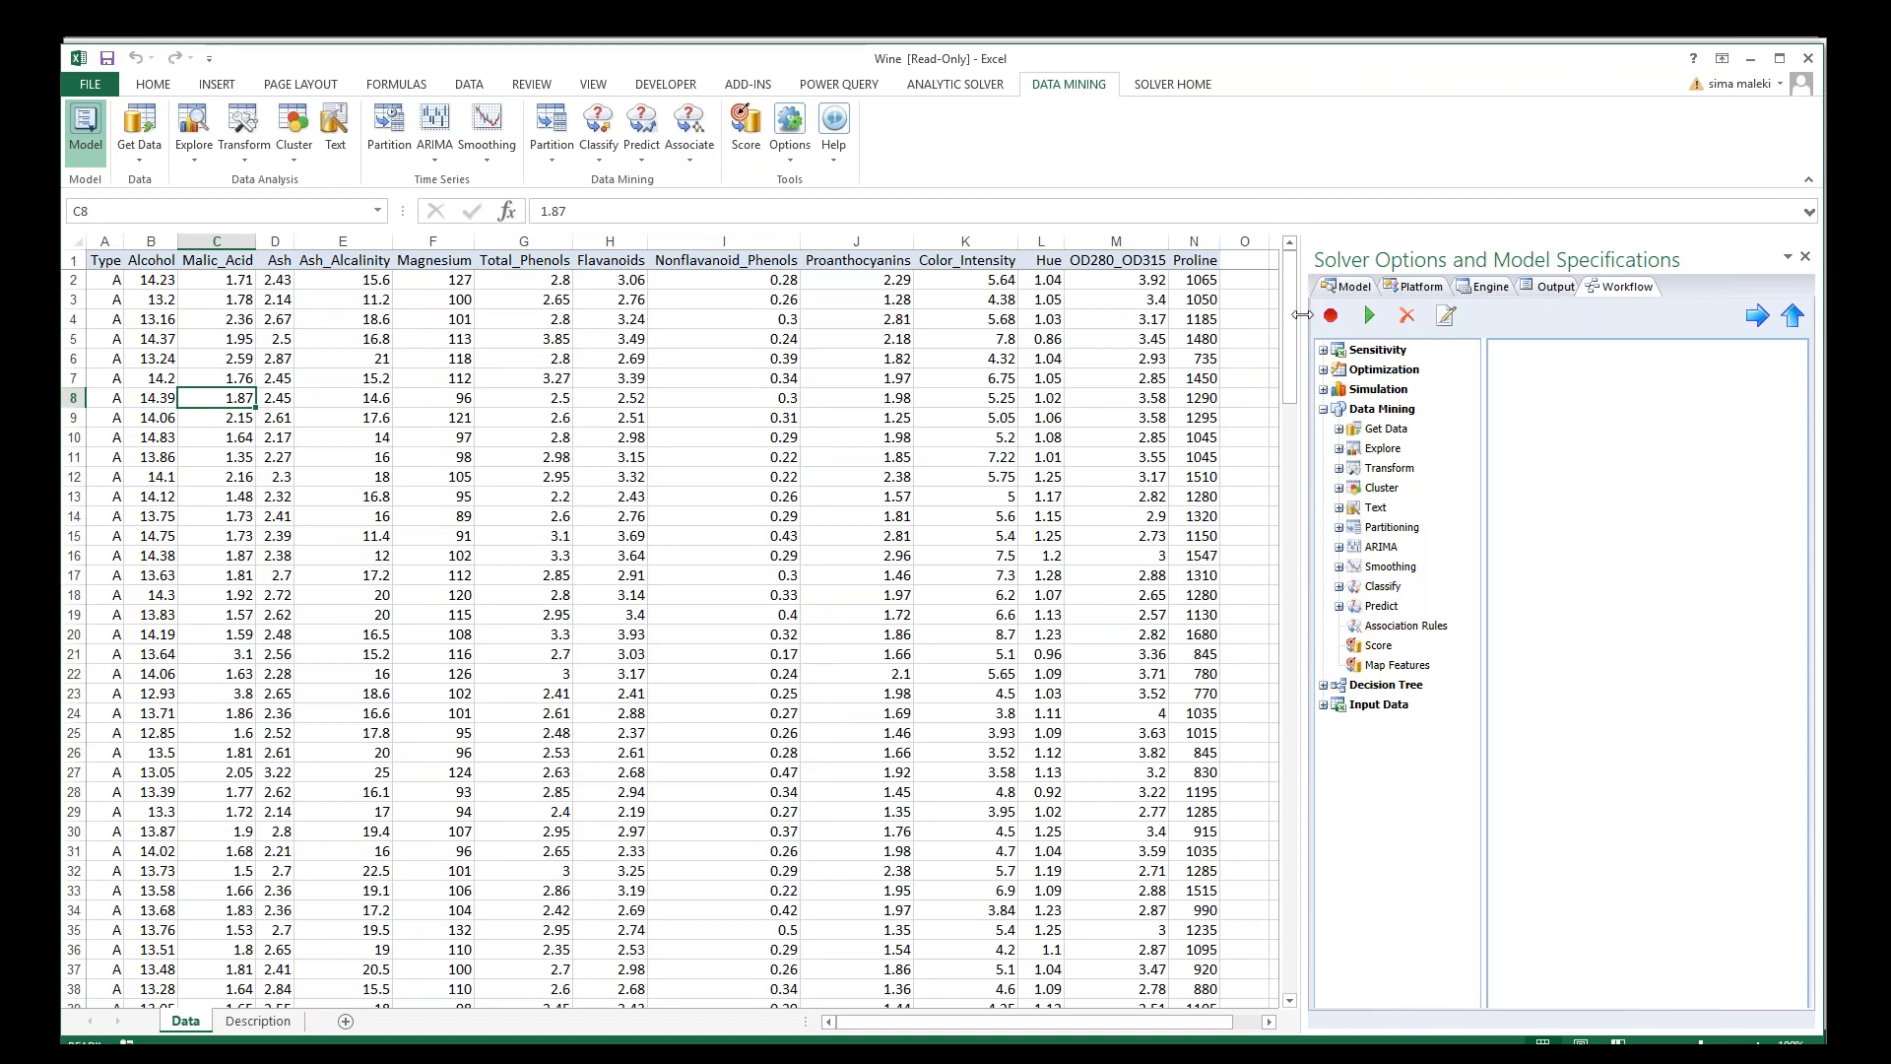
pyautogui.moveTo(1291, 325)
pyautogui.mouseDown()
pyautogui.moveTo(1282, 788)
pyautogui.moveTo(1286, 325)
pyautogui.mouseUp()
pyautogui.click(314, 455)
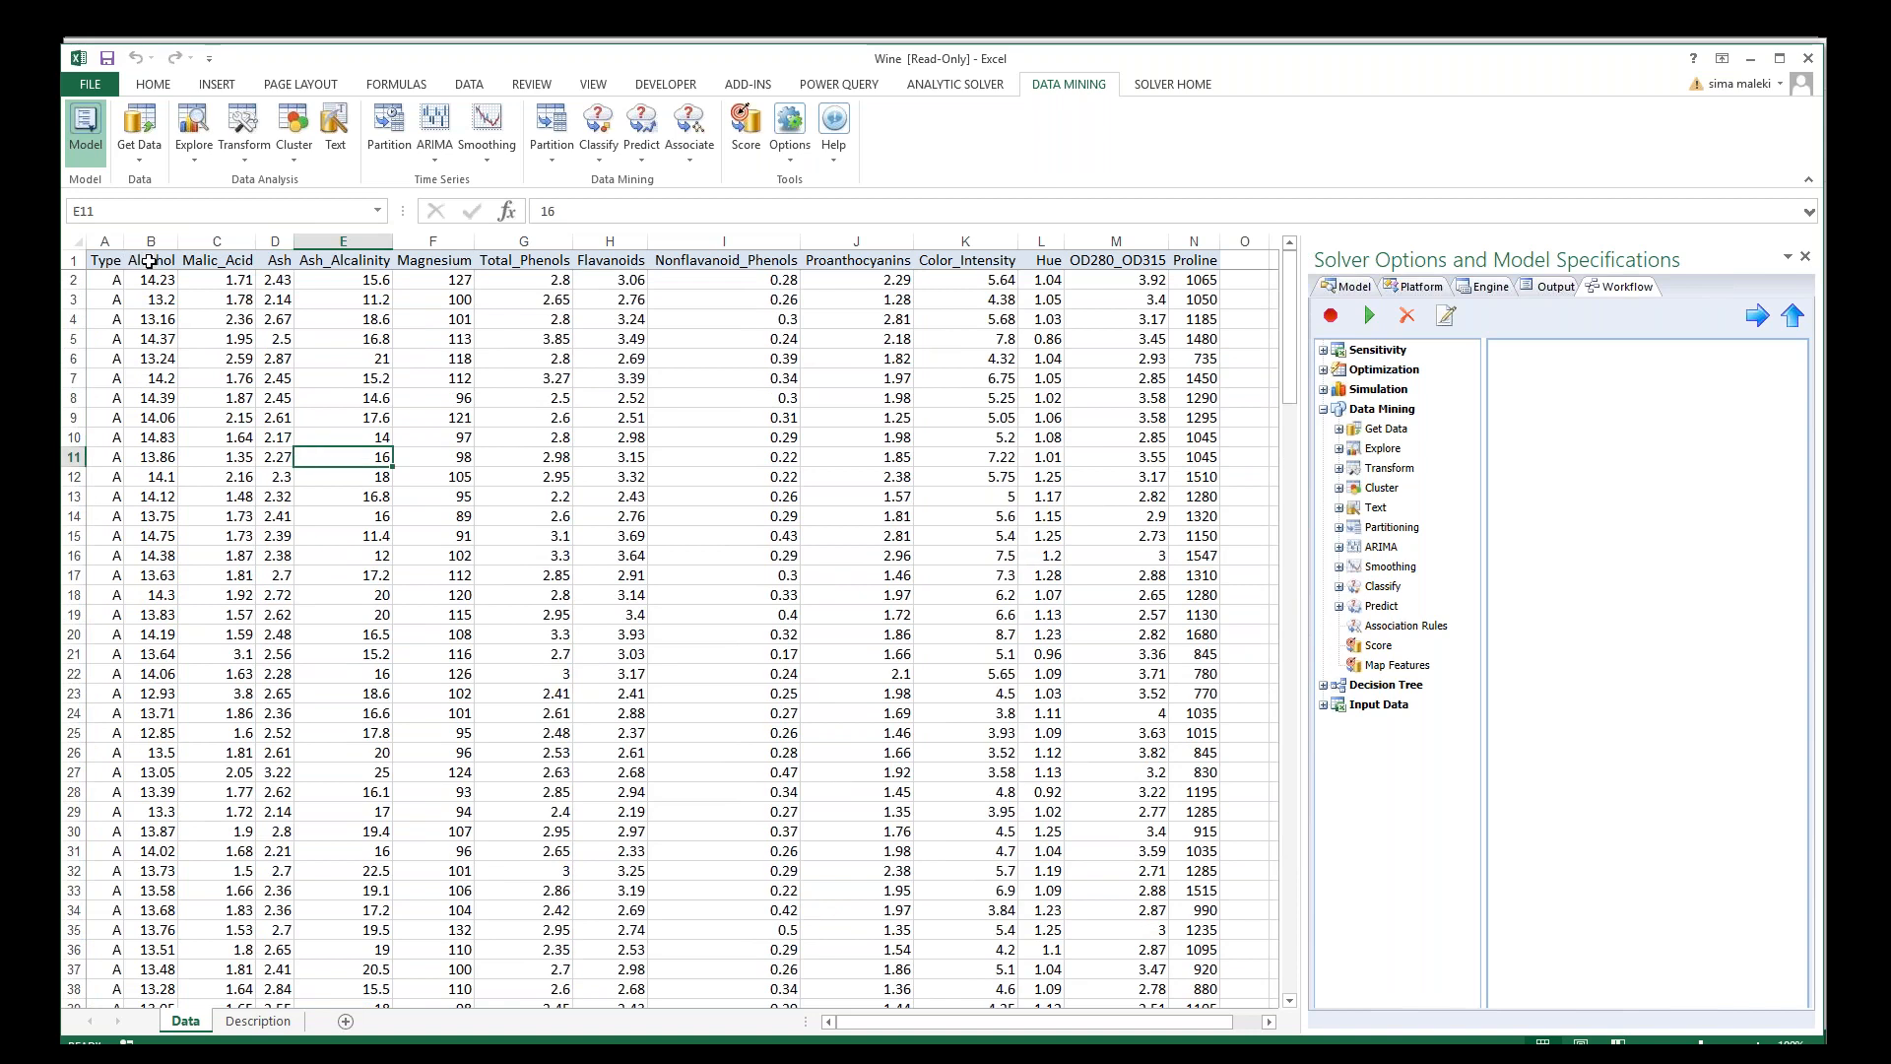
pyautogui.click(71, 279)
pyautogui.click(72, 299)
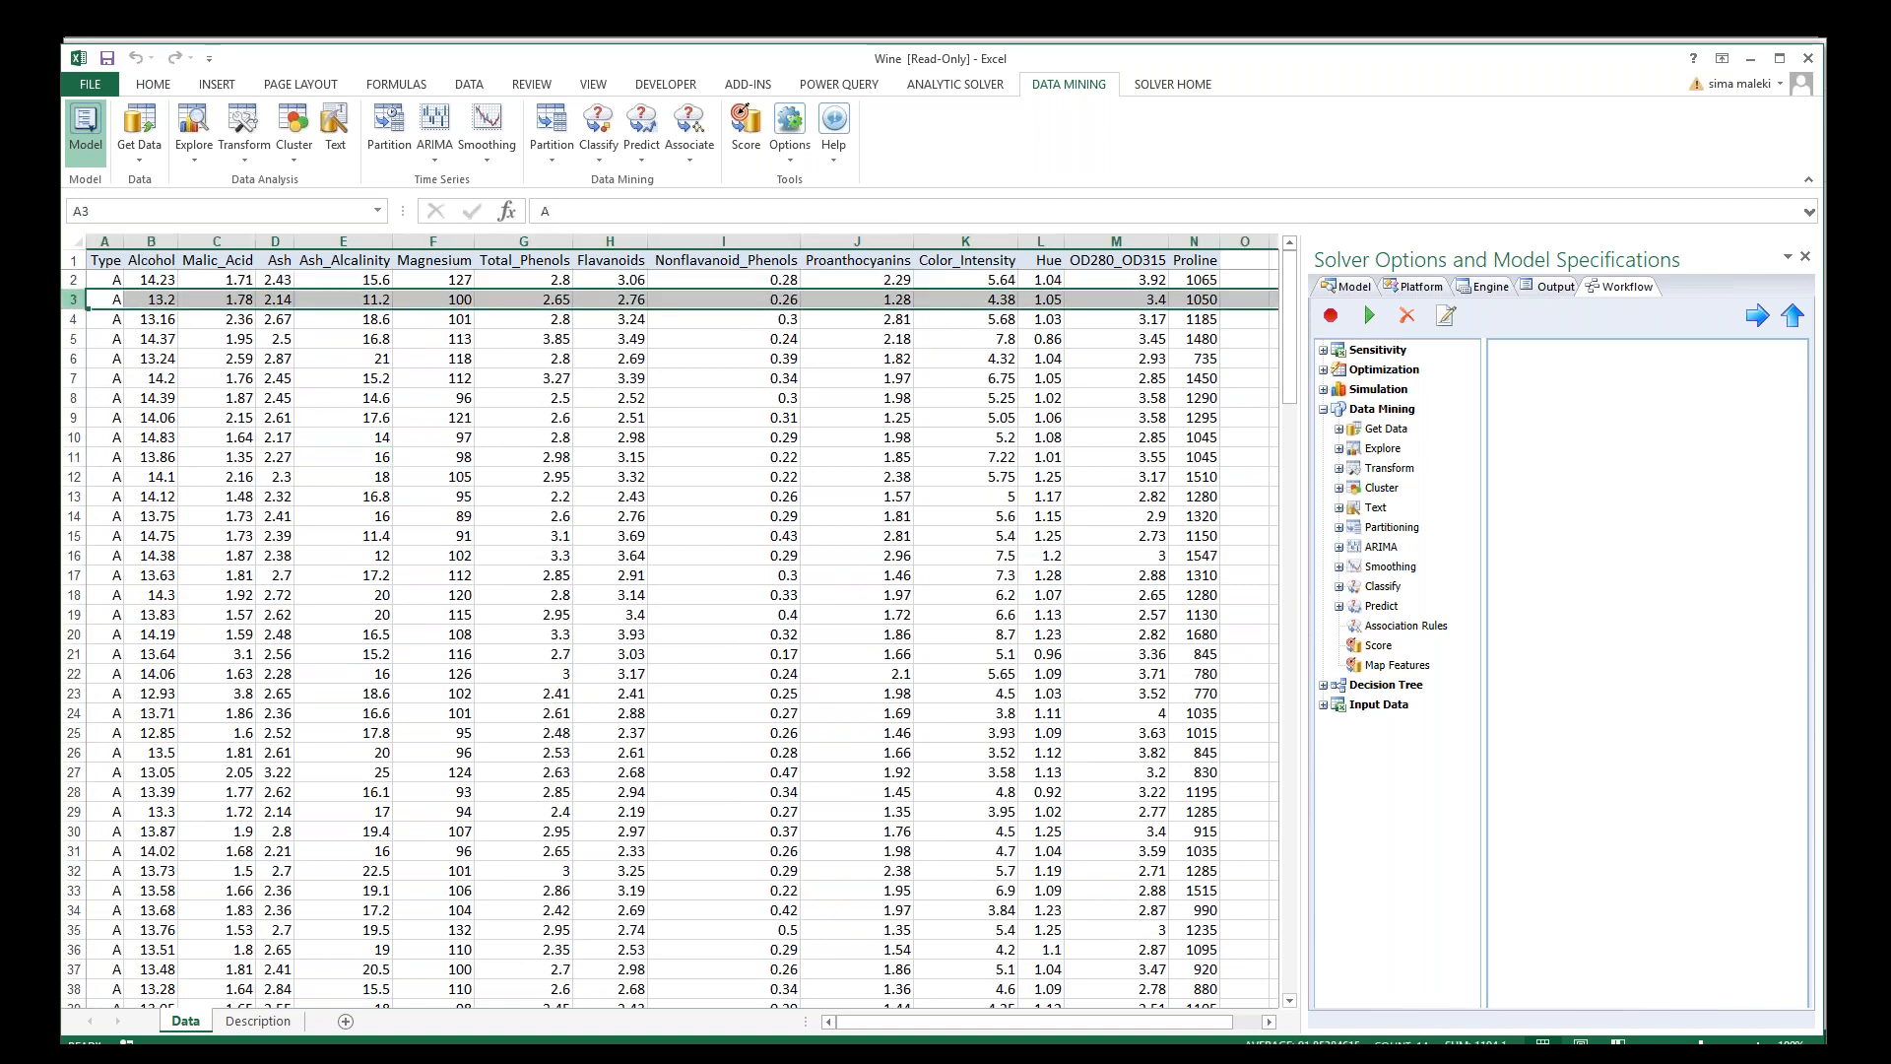
pyautogui.click(72, 319)
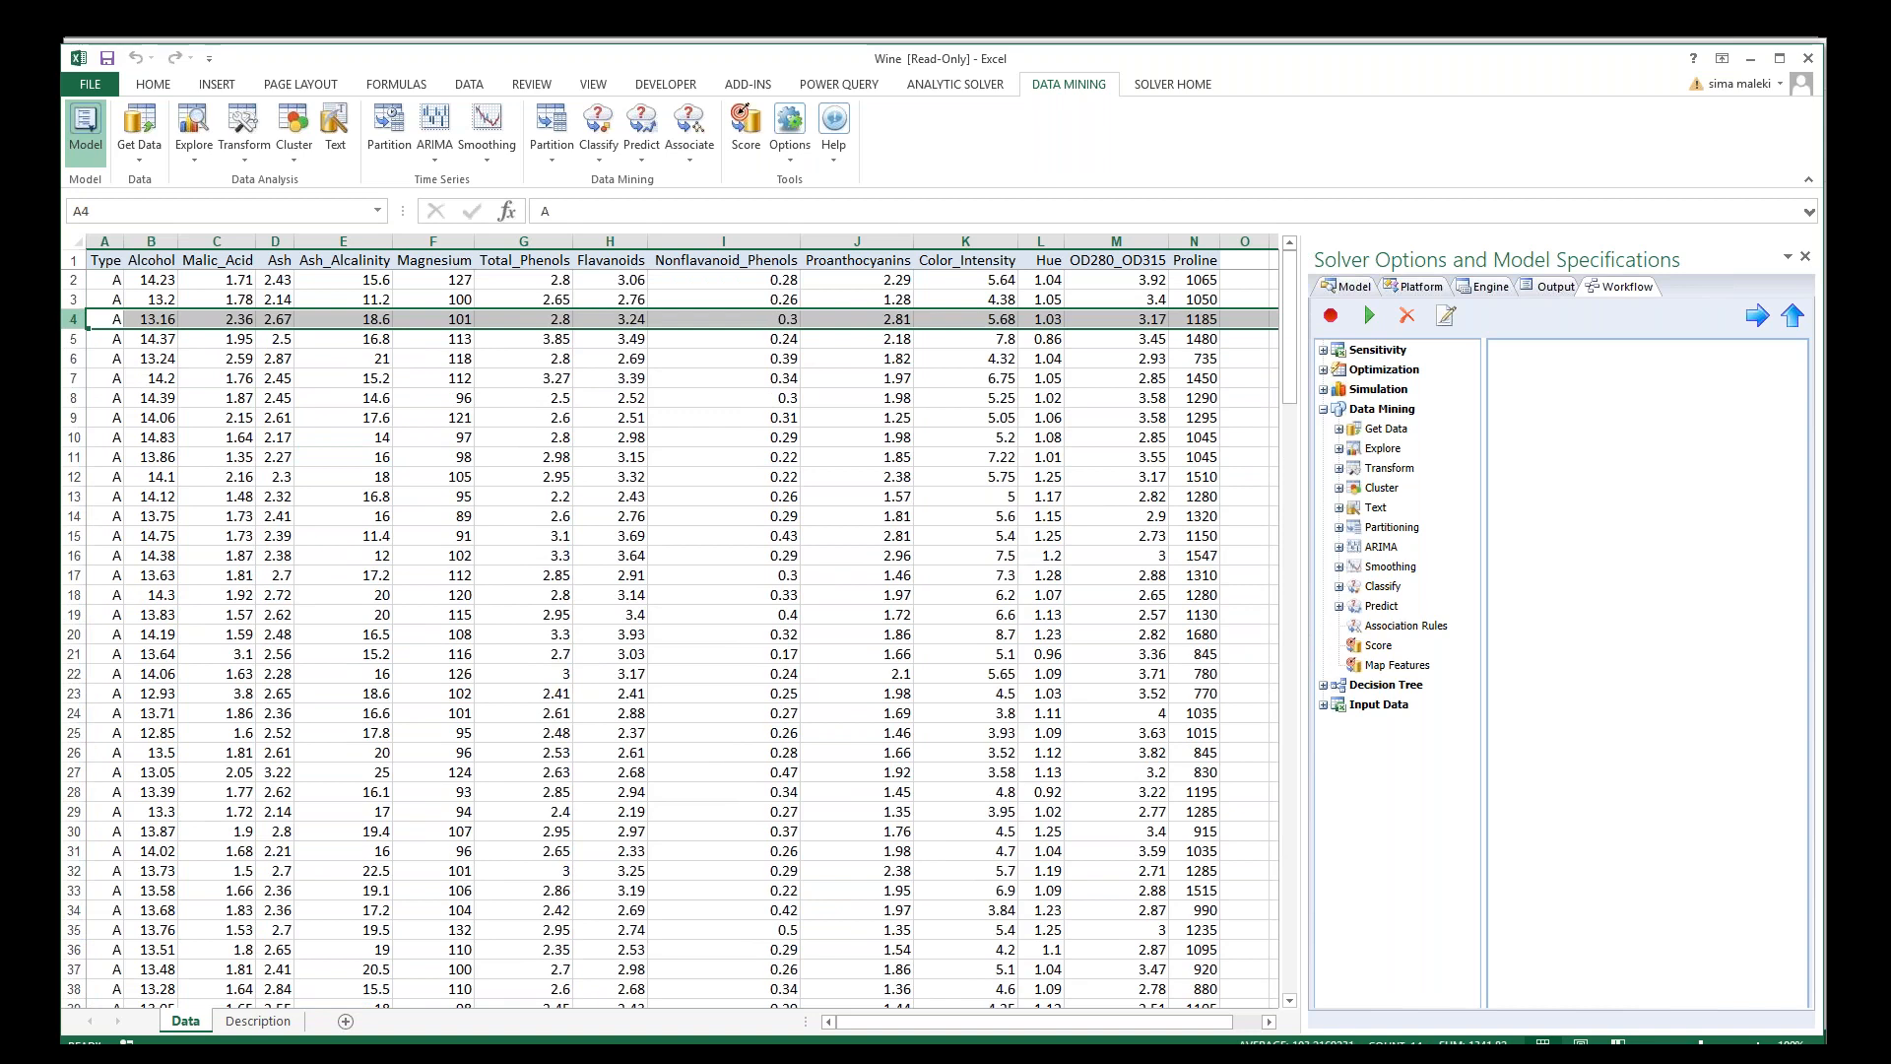
pyautogui.click(531, 497)
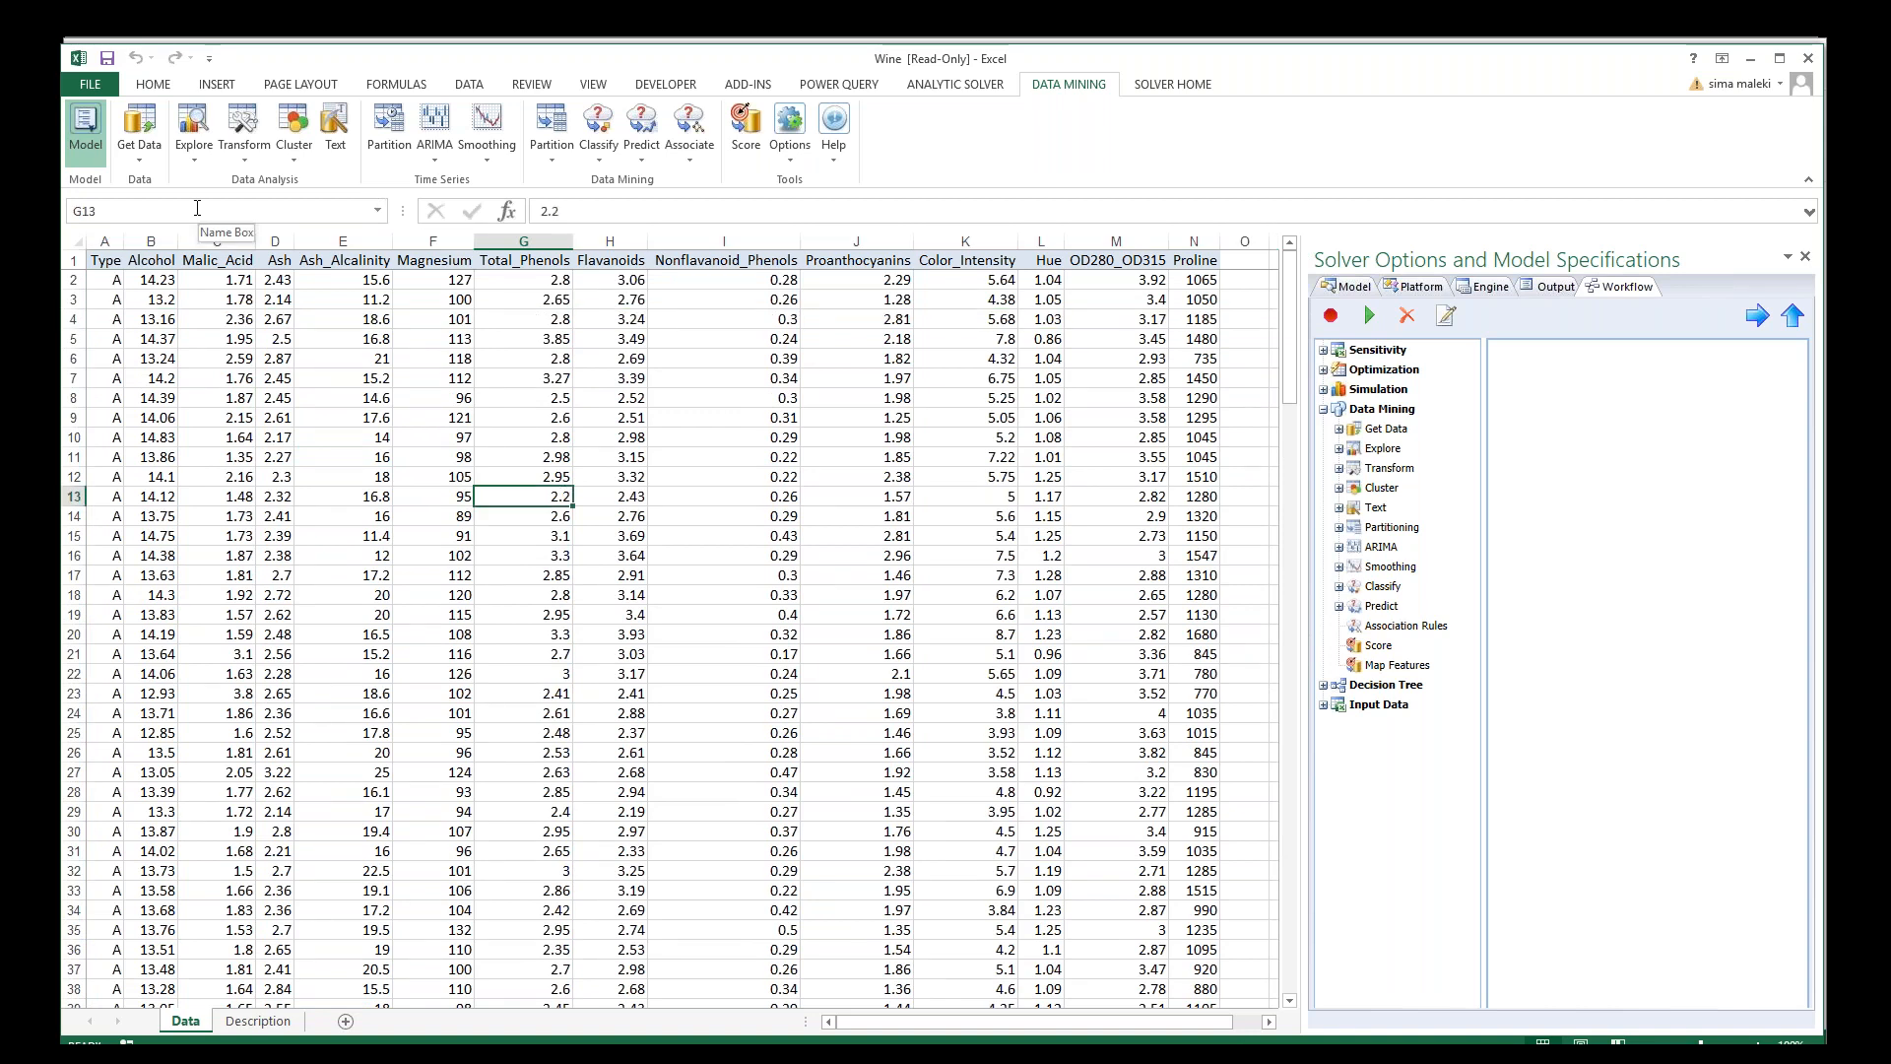
# Step: Start a new Scatterplot Matrix chart with the Chart Wizard on the Wine data range $A$1:$N$179
pyautogui.click(181, 163)
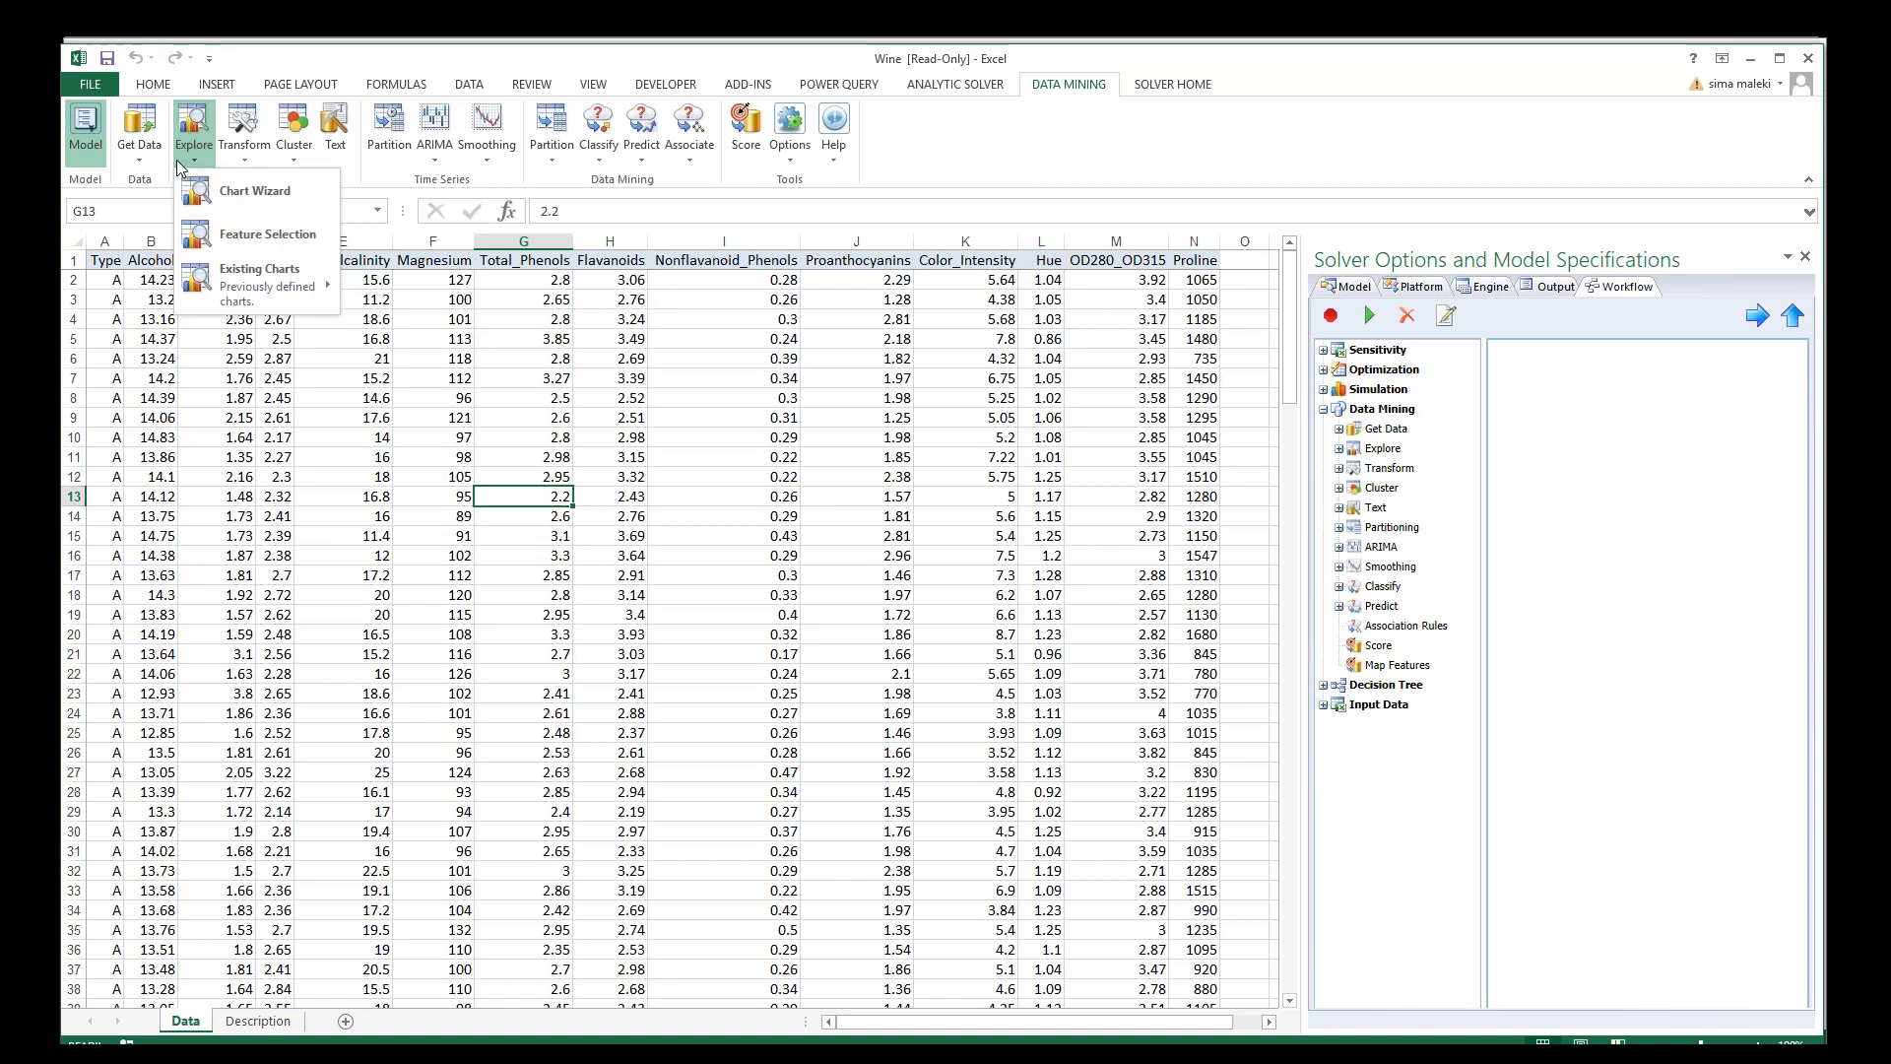
pyautogui.click(320, 205)
pyautogui.click(1069, 716)
pyautogui.moveTo(970, 483); pyautogui.dragTo(760, 287)
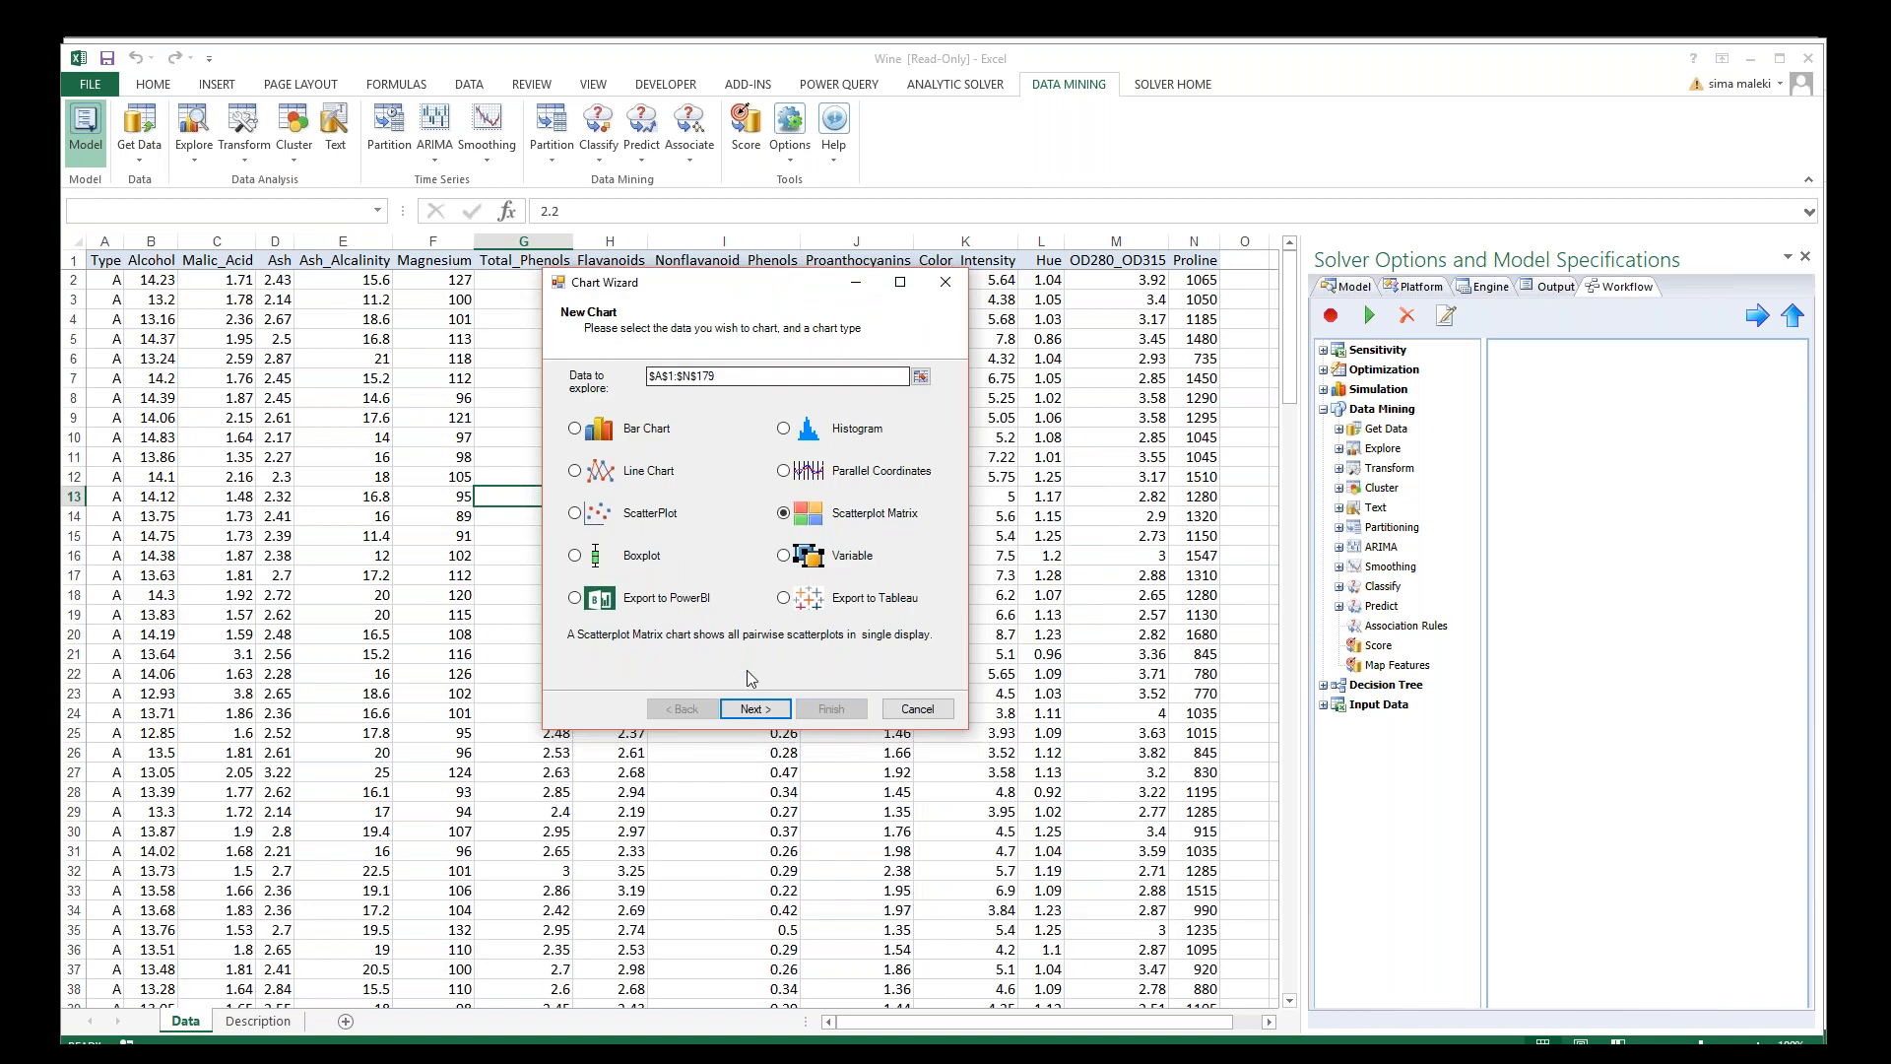
pyautogui.click(755, 708)
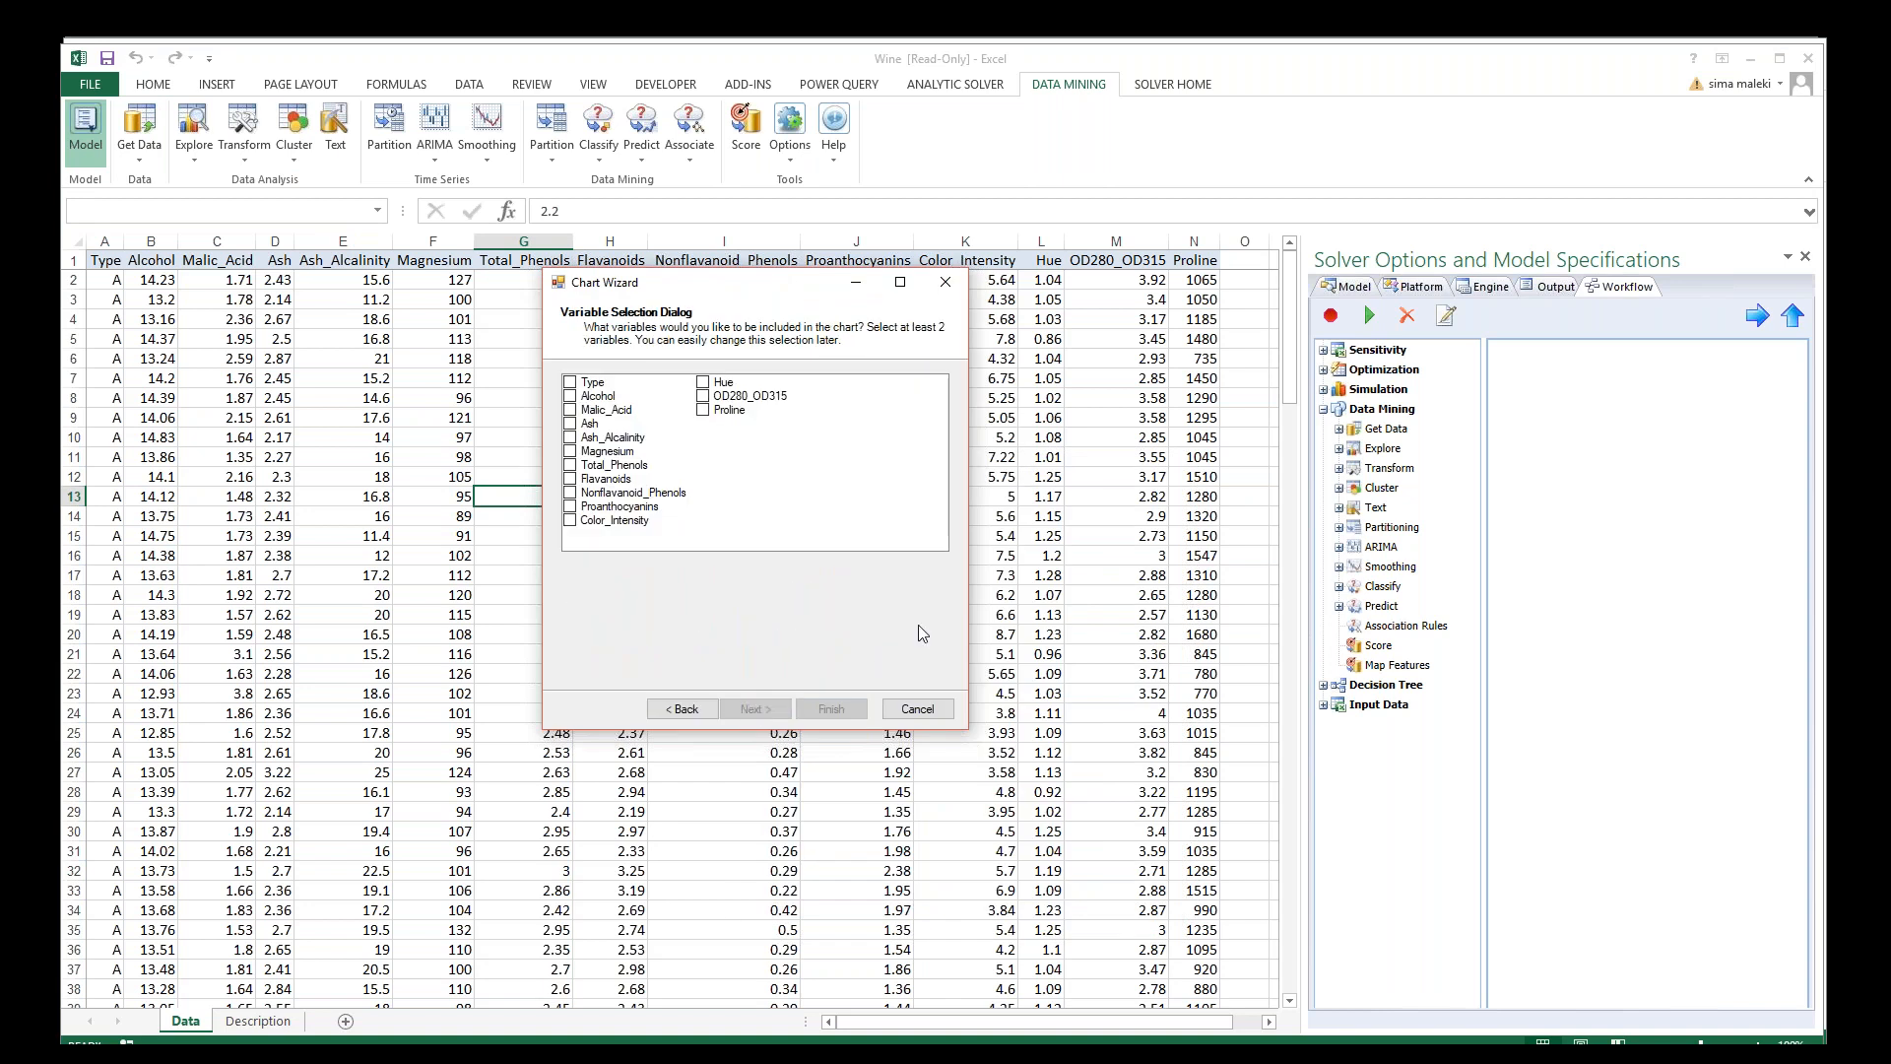
# Step: Include Proanthocyanins, Color_Intensity, Hue, OD280_OD315 and Proline in the scatterplot matrix and generate the chart
pyautogui.click(569, 519)
pyautogui.click(702, 408)
pyautogui.click(702, 395)
pyautogui.click(702, 381)
pyautogui.click(569, 505)
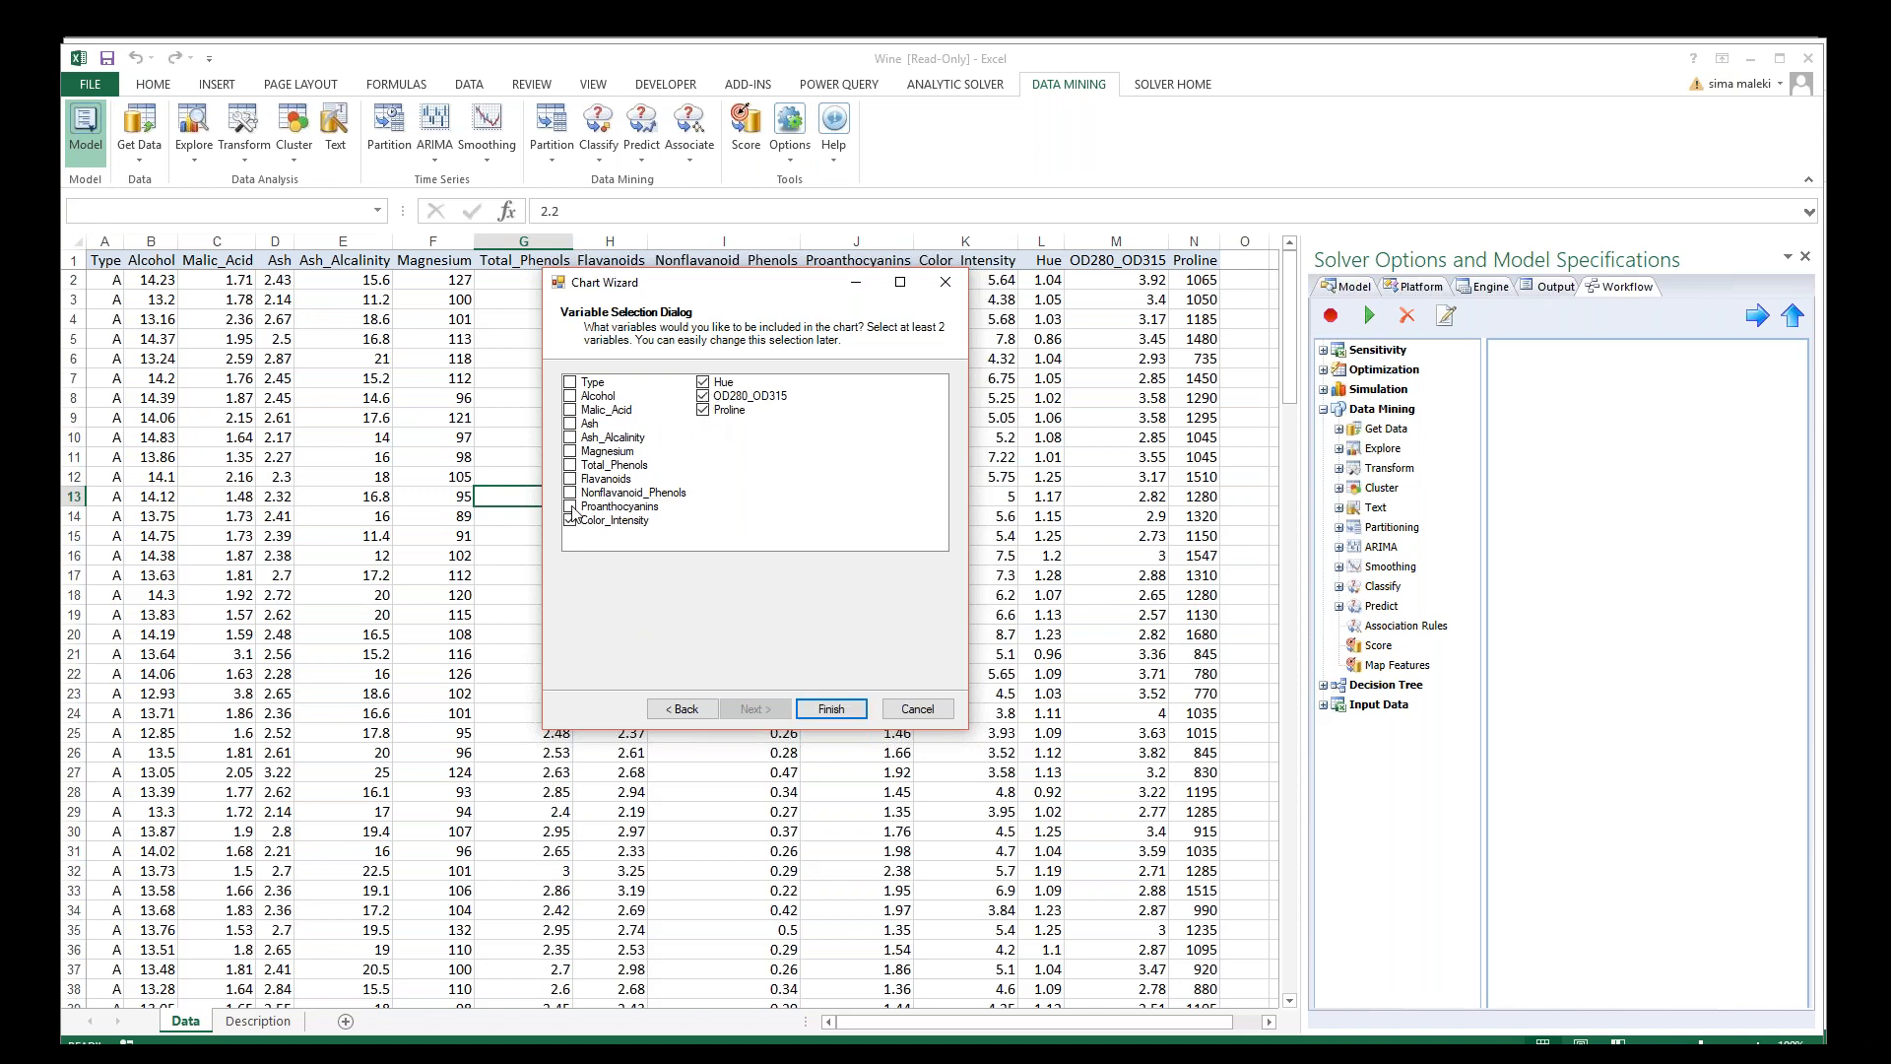
pyautogui.click(830, 709)
# Step: Reposition the chart window over the worksheet and enlarge it so the scatterplot matrix has more room
pyautogui.moveTo(410, 67); pyautogui.dragTo(901, 135)
pyautogui.moveTo(493, 711); pyautogui.dragTo(279, 711)
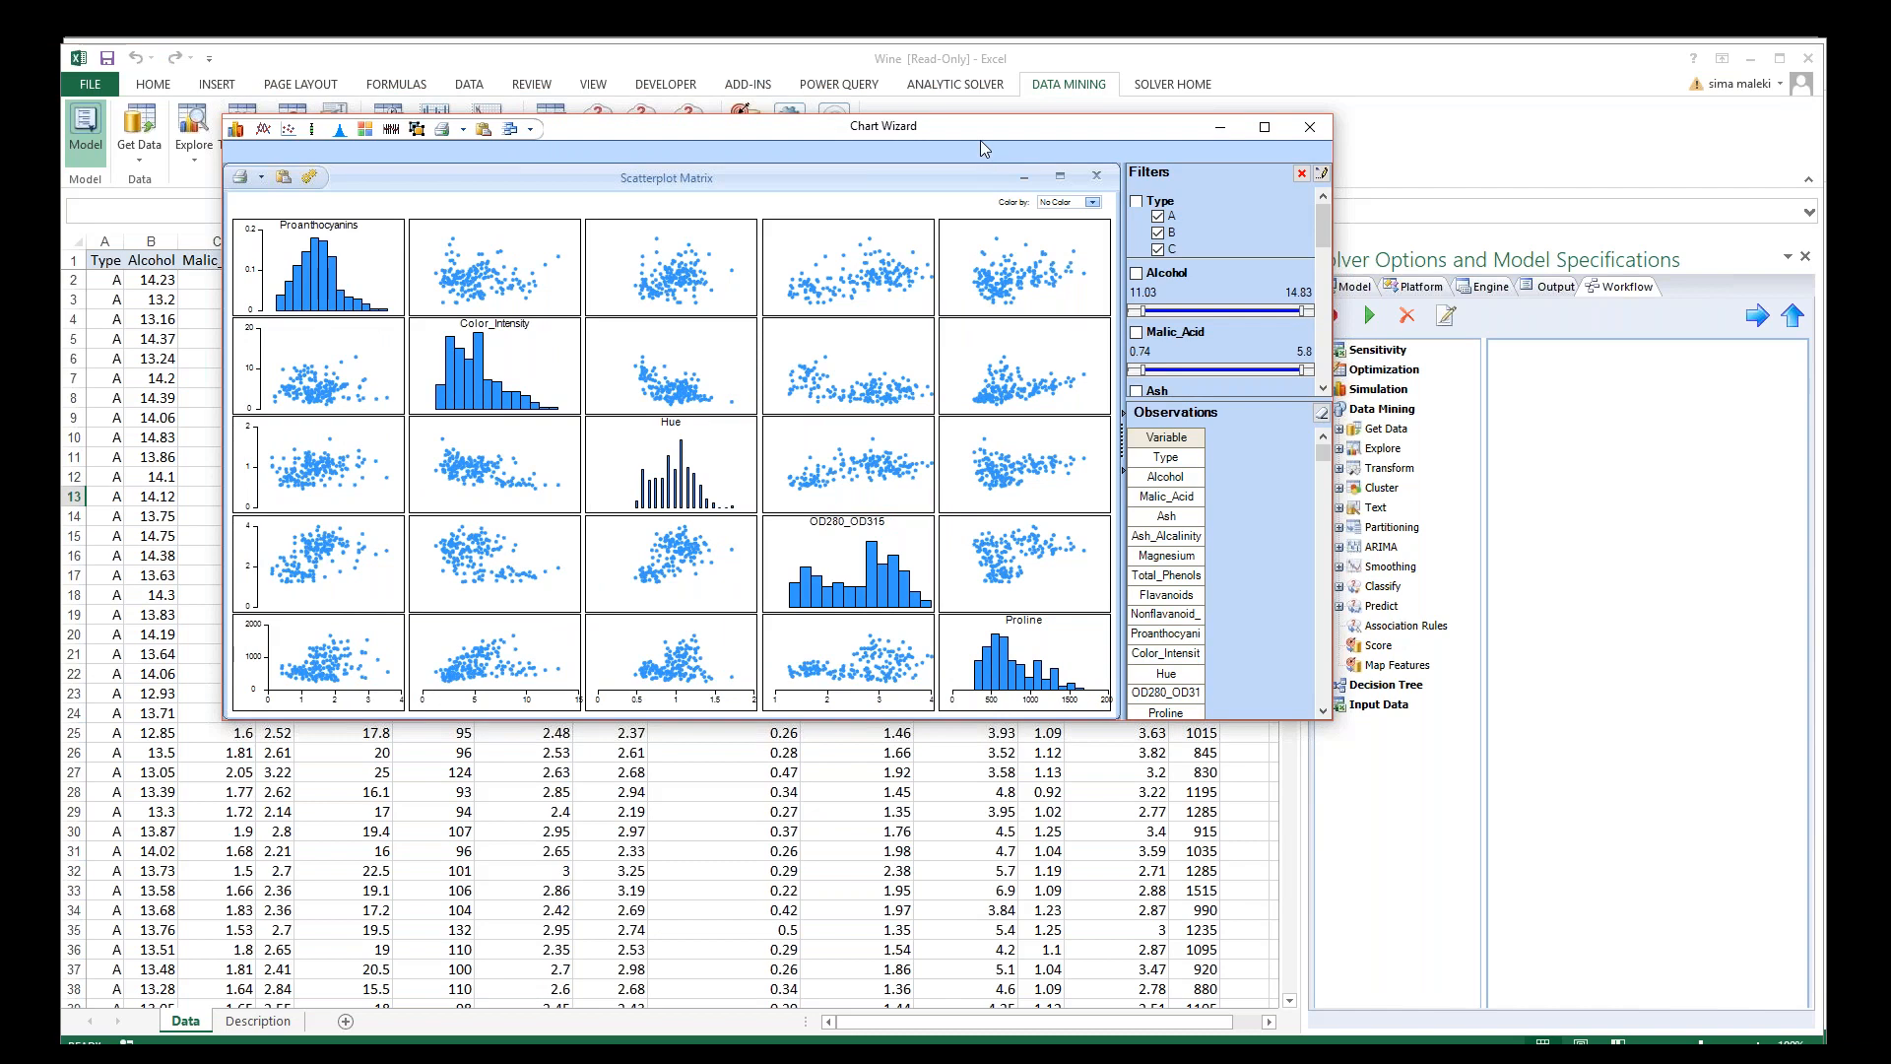
pyautogui.moveTo(977, 130); pyautogui.dragTo(983, 246)
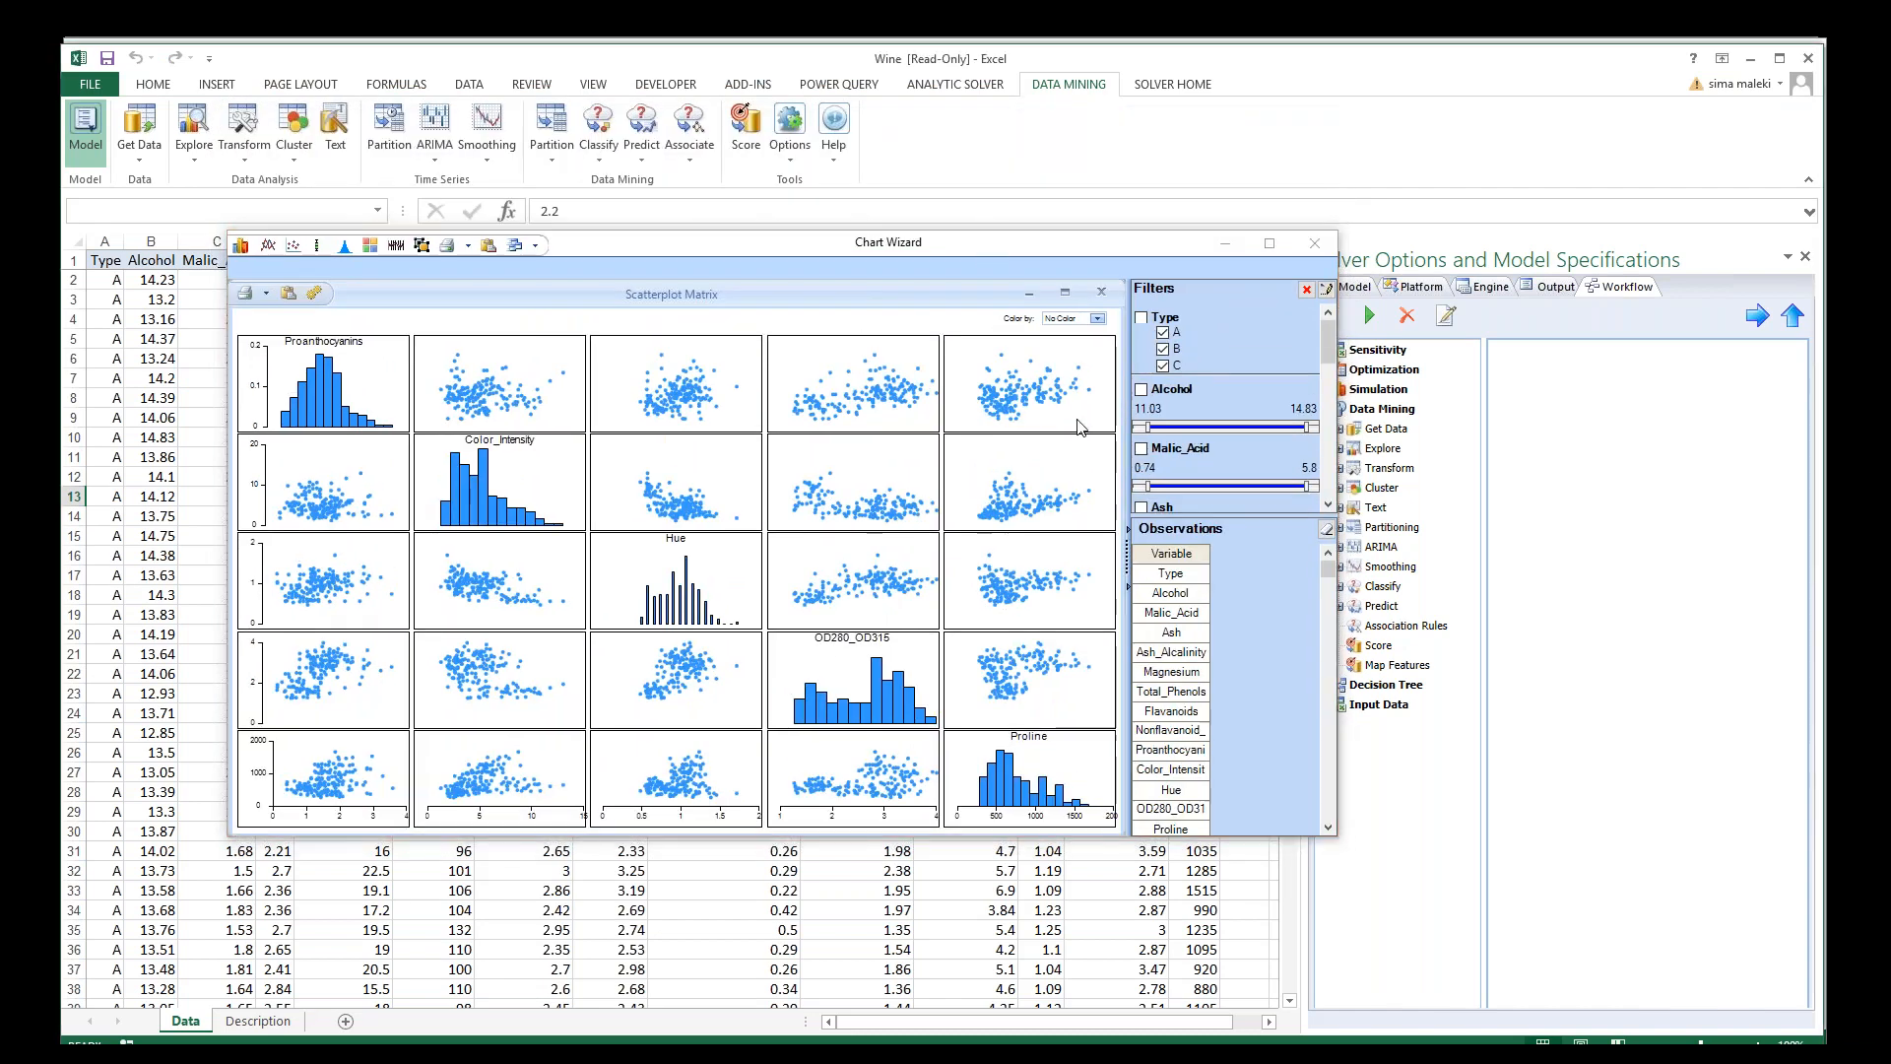
pyautogui.moveTo(1214, 838); pyautogui.dragTo(1215, 1004)
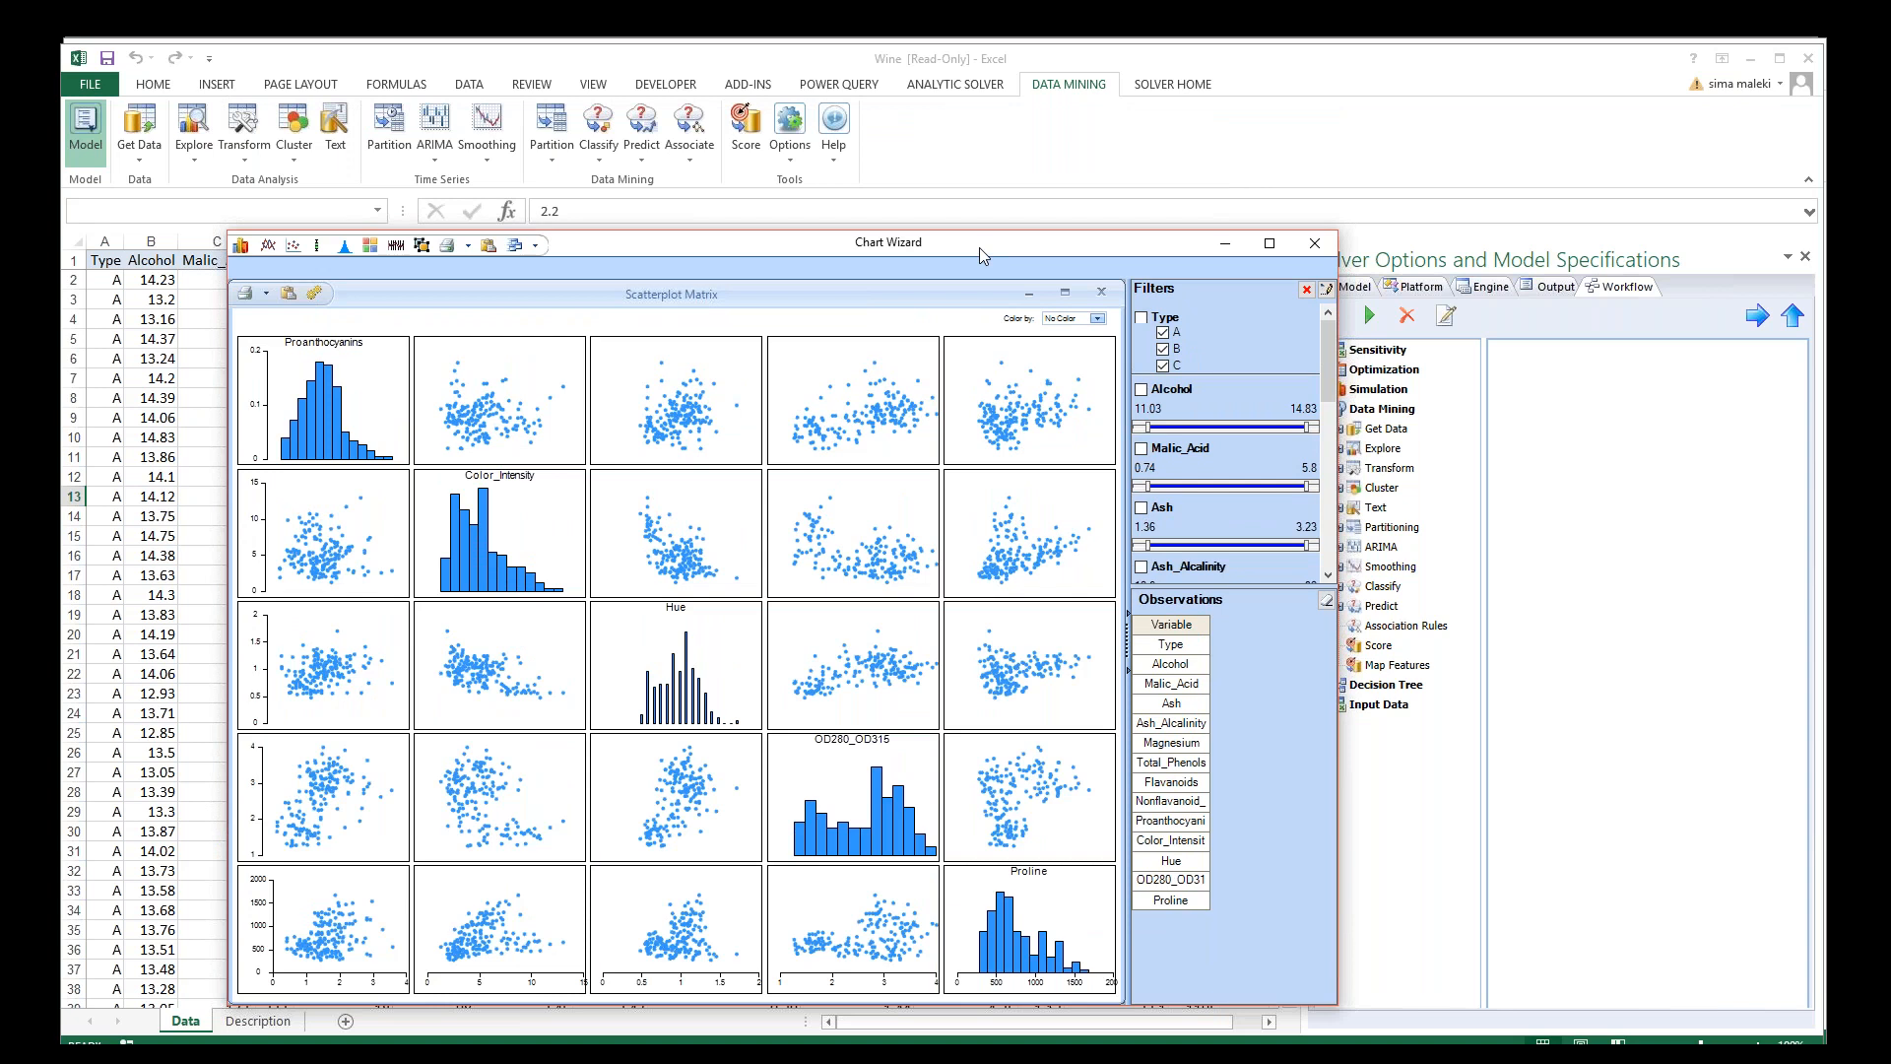
pyautogui.moveTo(979, 246); pyautogui.dragTo(1039, 143)
pyautogui.click(1599, 96)
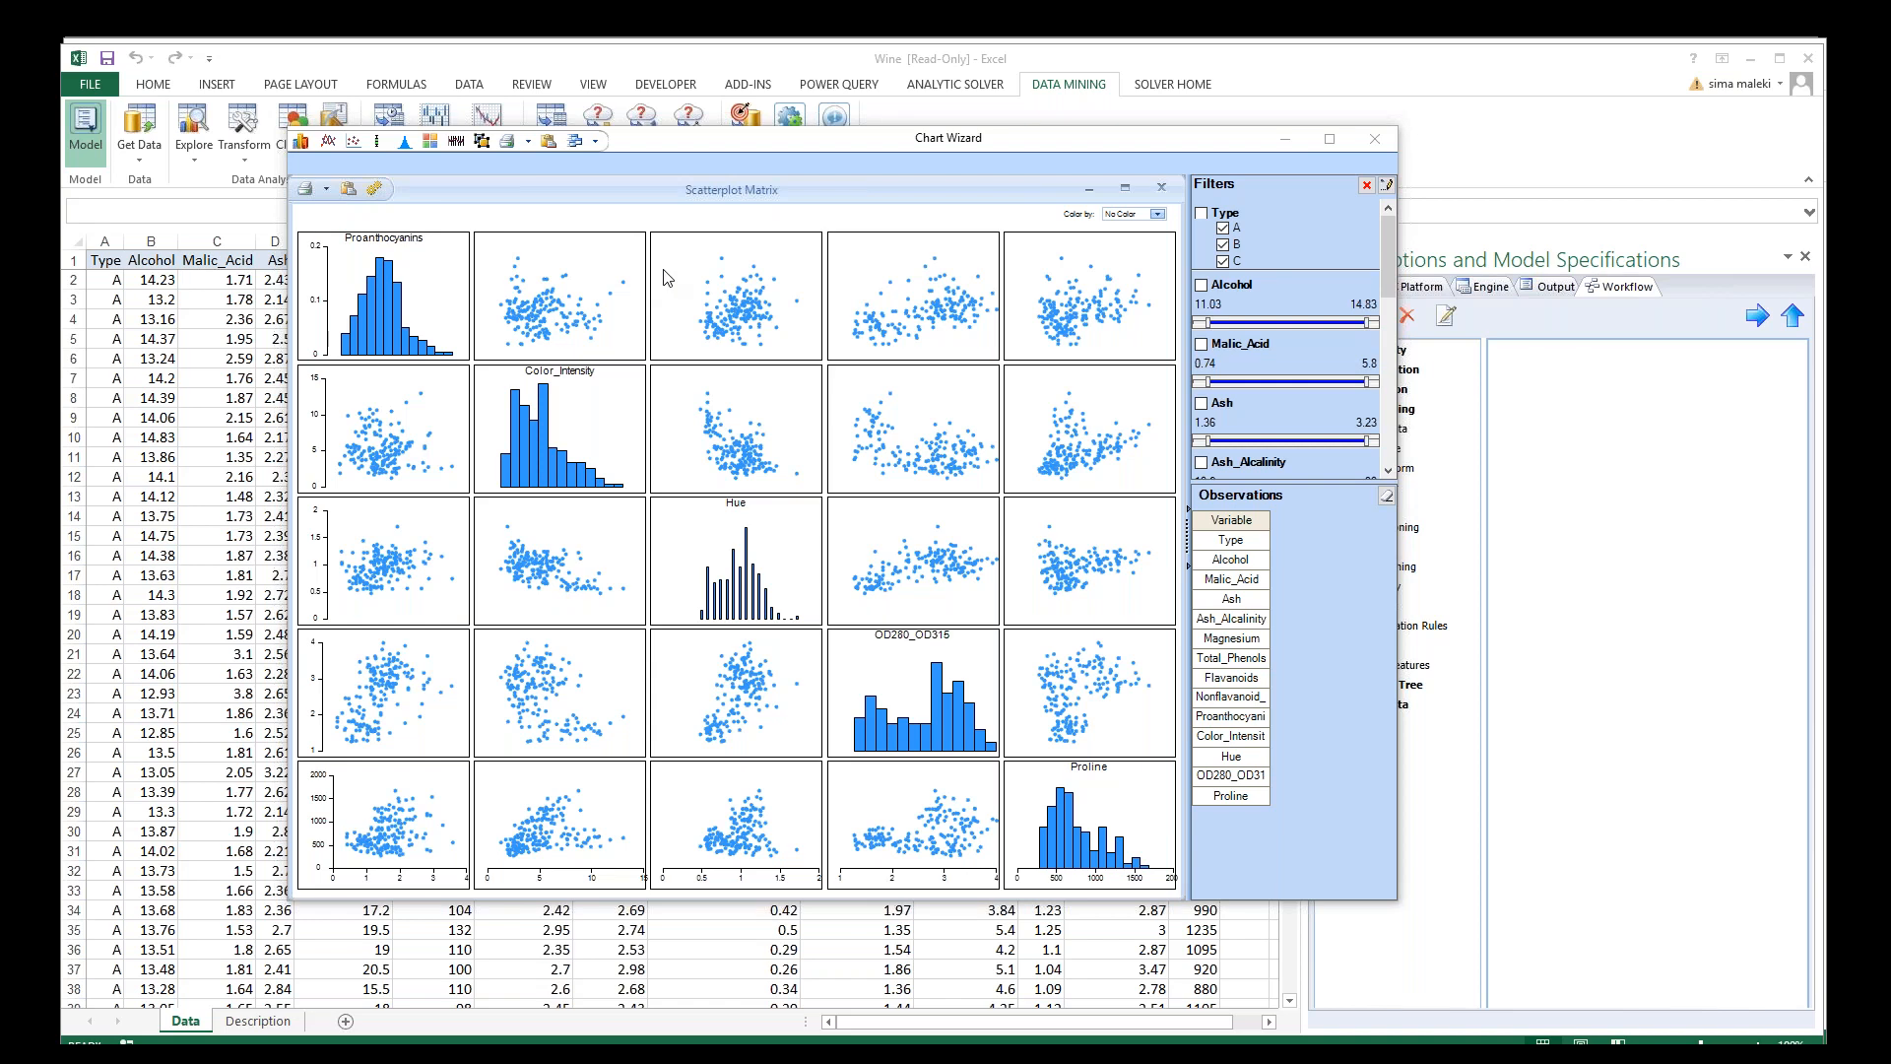
# Step: Select the high-Proanthocyanins, low-Color_Intensity points in their scatterplot and examine the selected records through the end of the Observations list
pyautogui.click(502, 261)
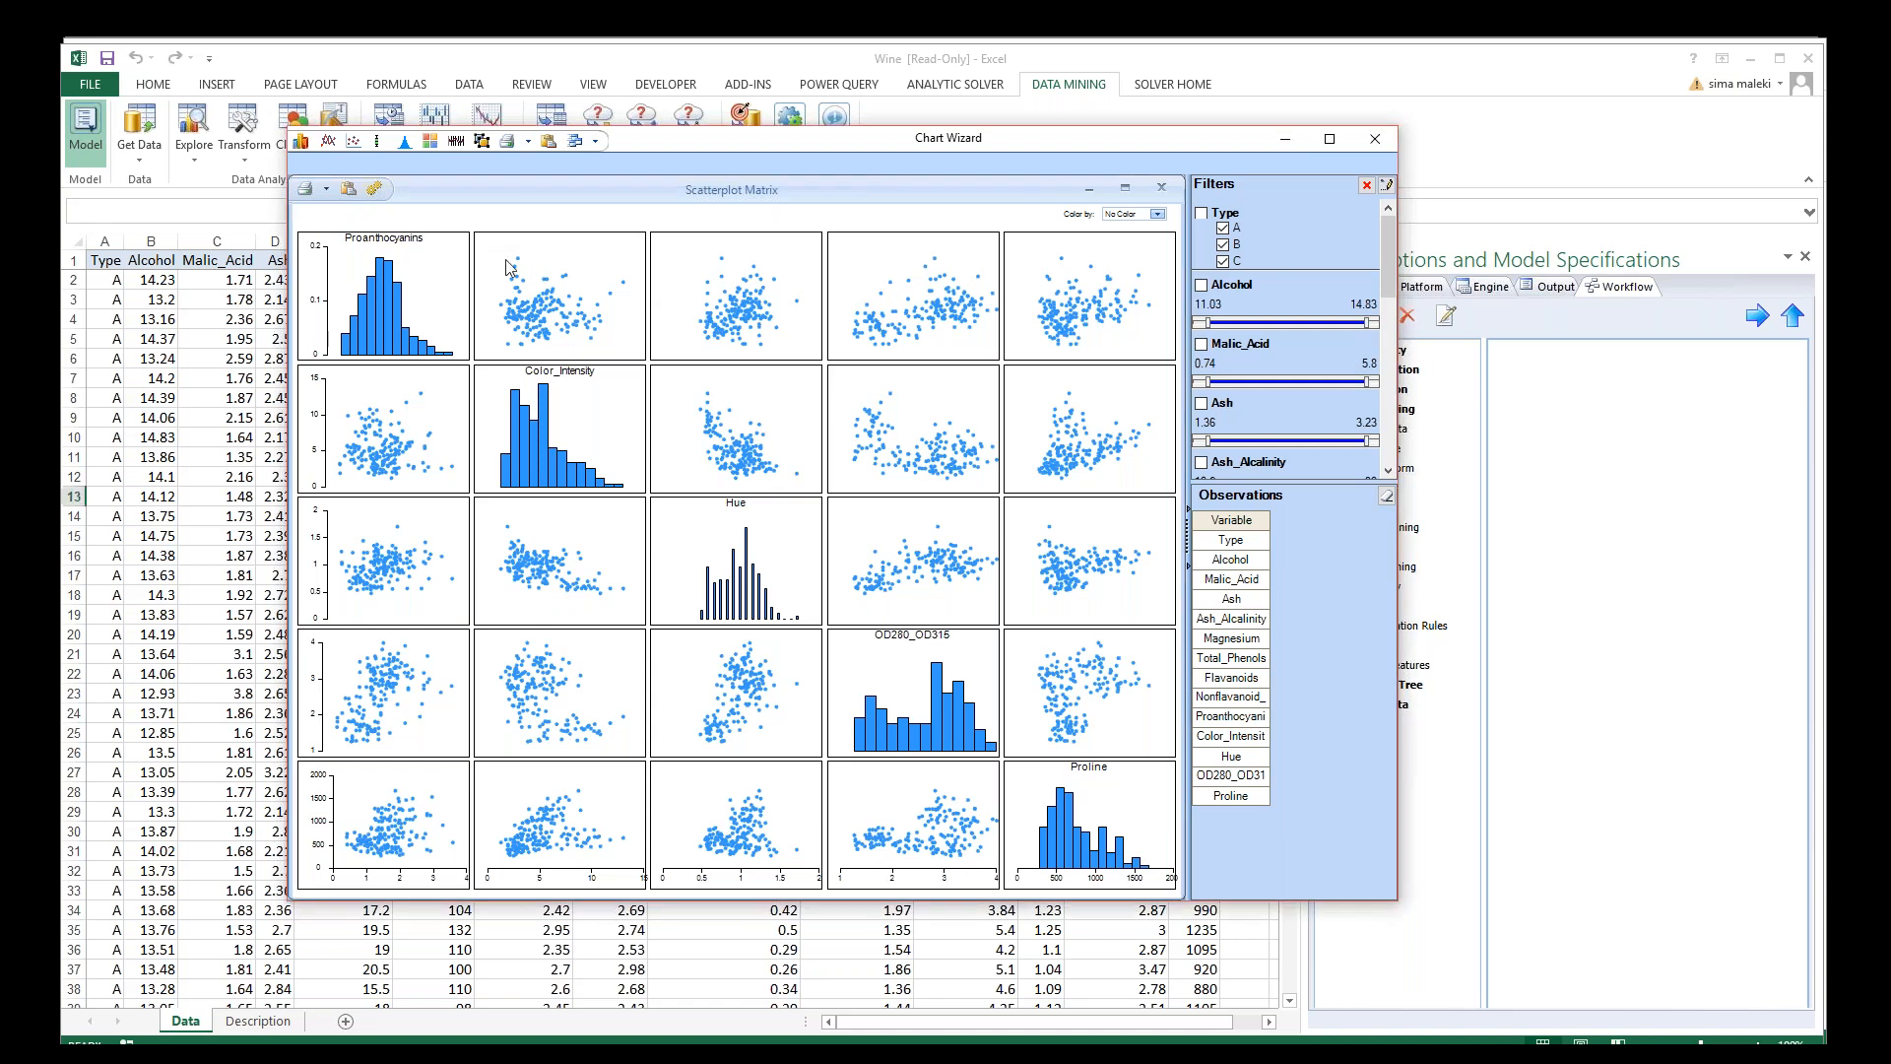
pyautogui.moveTo(501, 254); pyautogui.dragTo(531, 296)
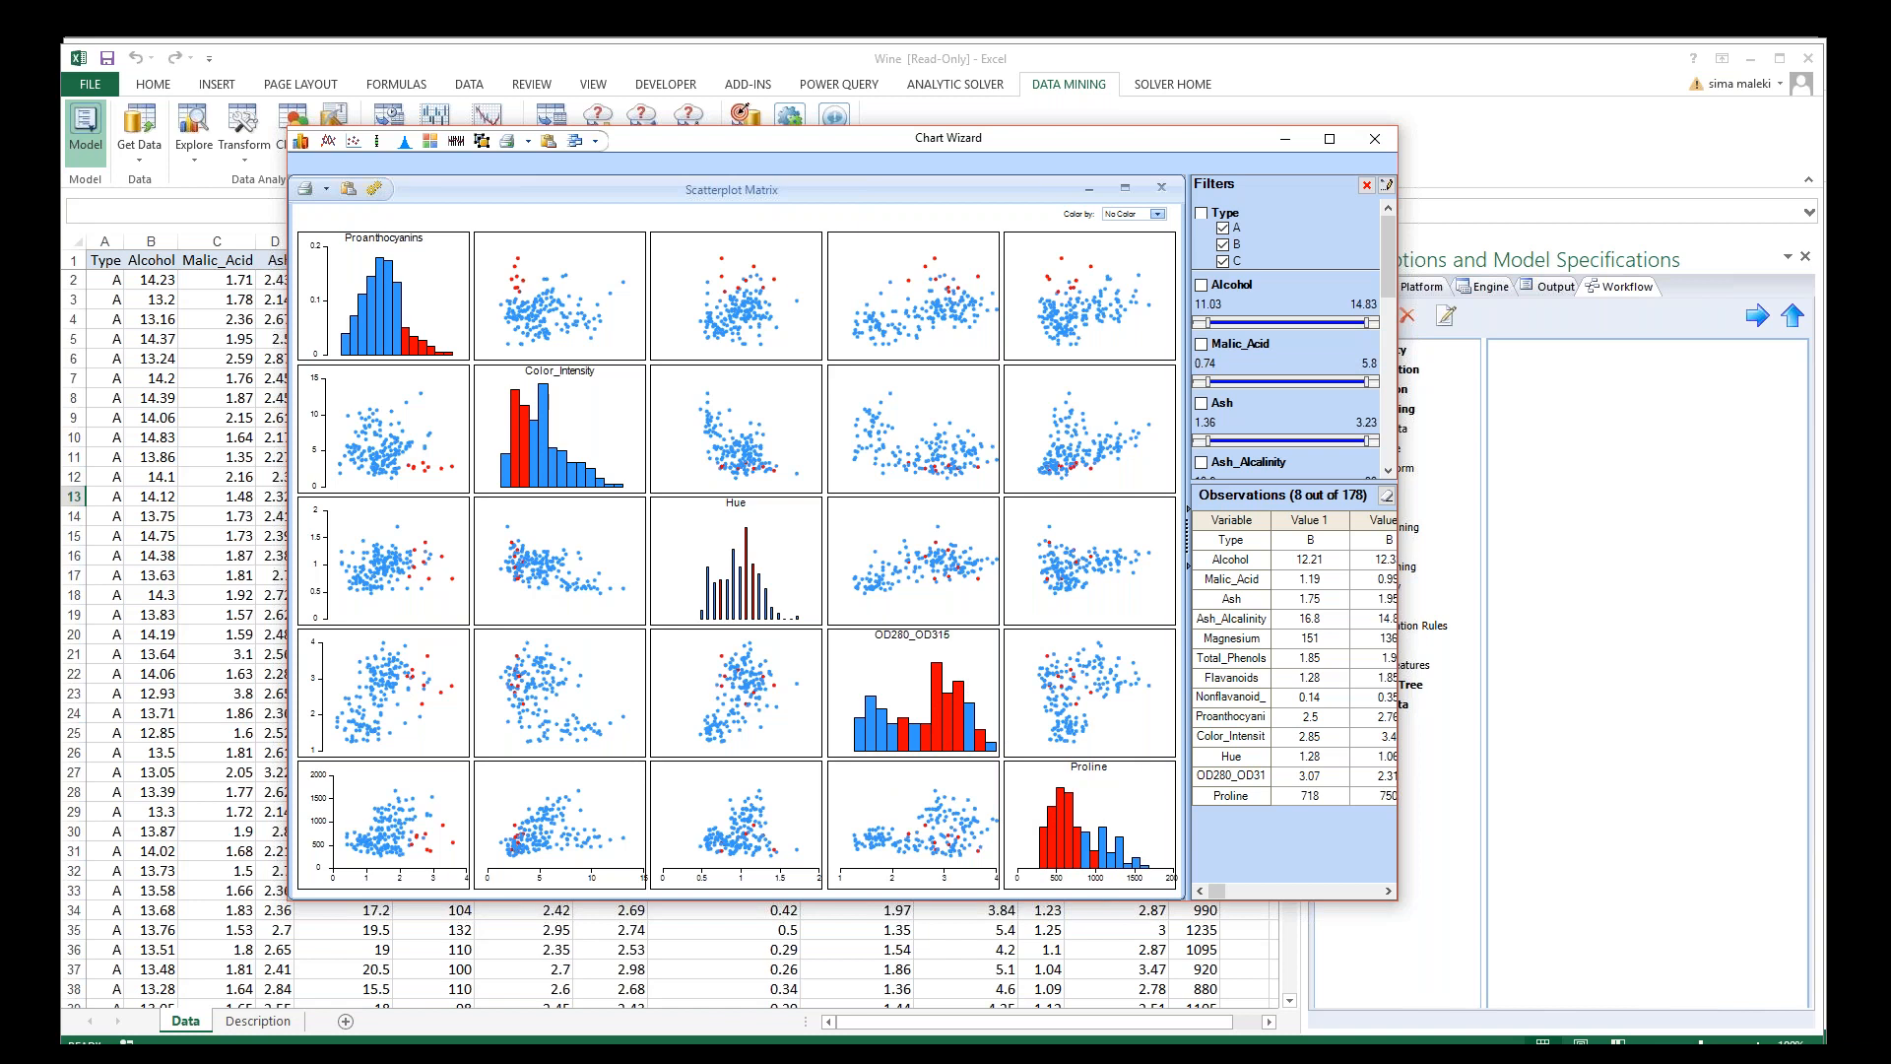
pyautogui.click(1388, 890)
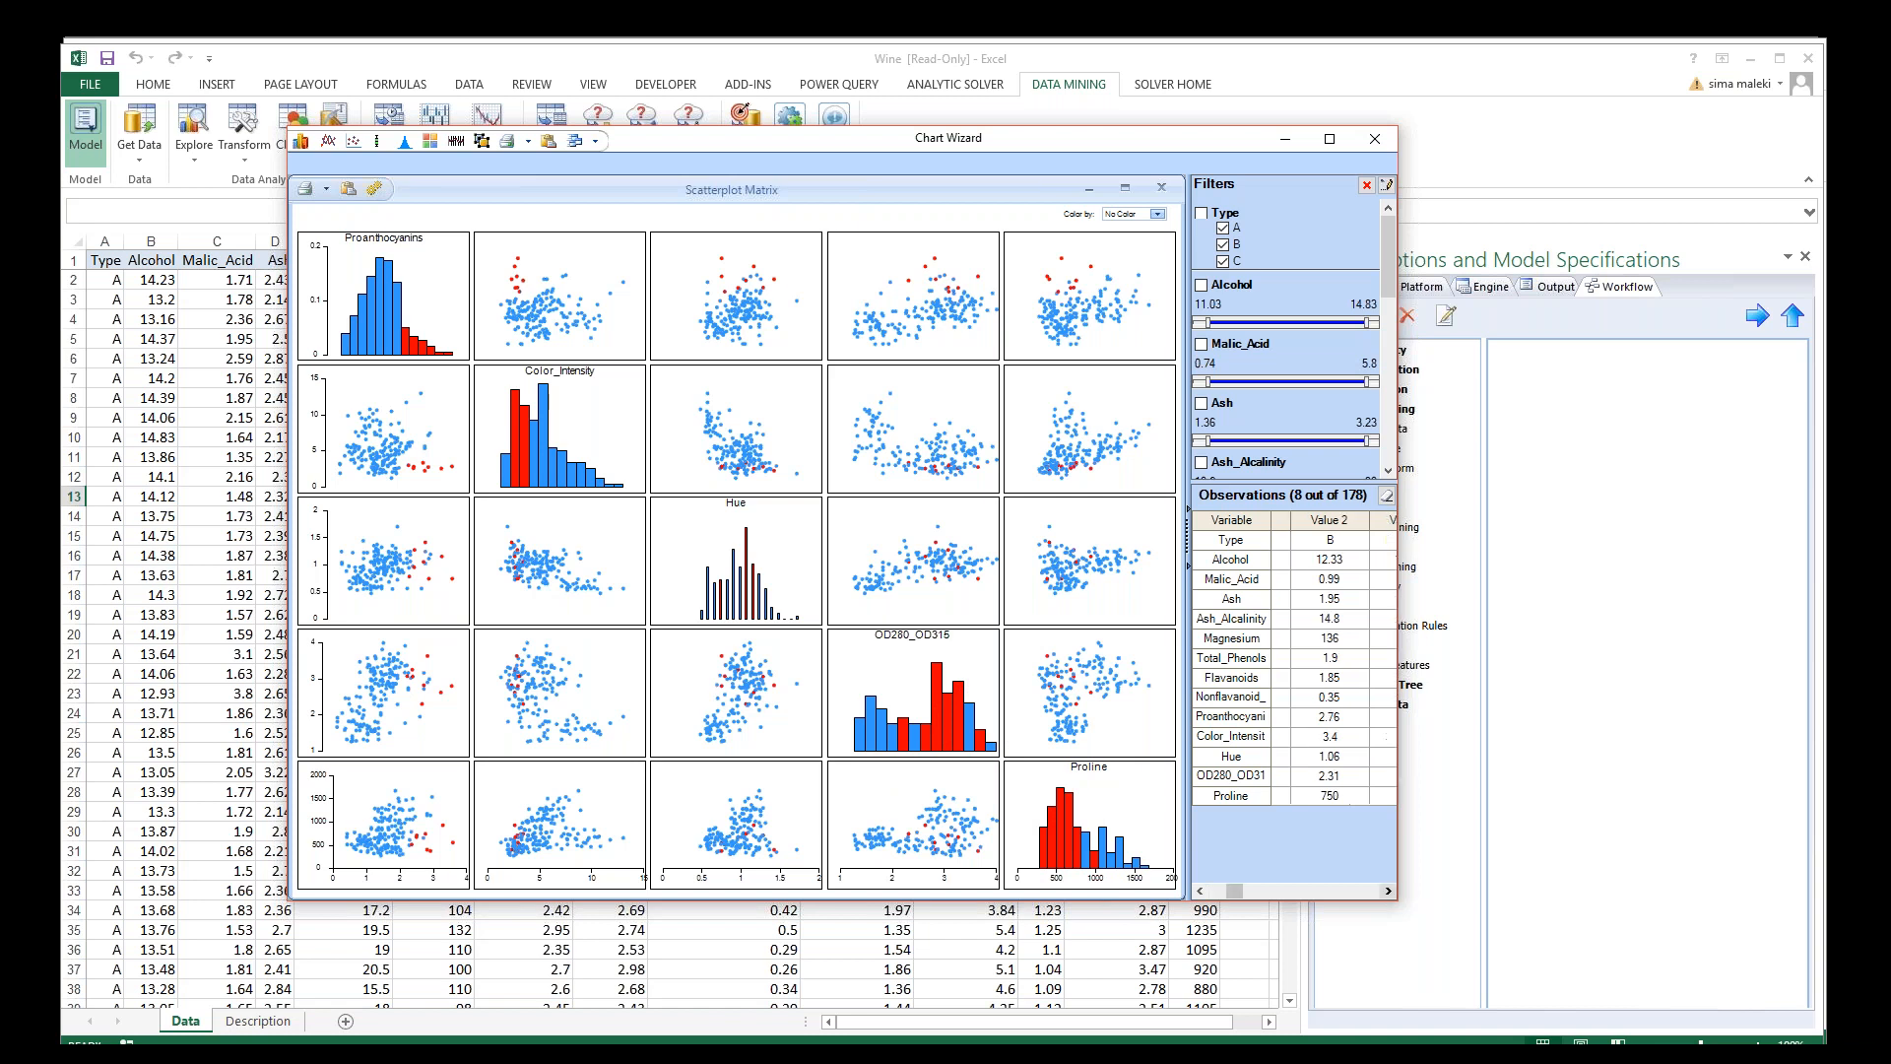
pyautogui.click(1387, 890)
pyautogui.click(1388, 891)
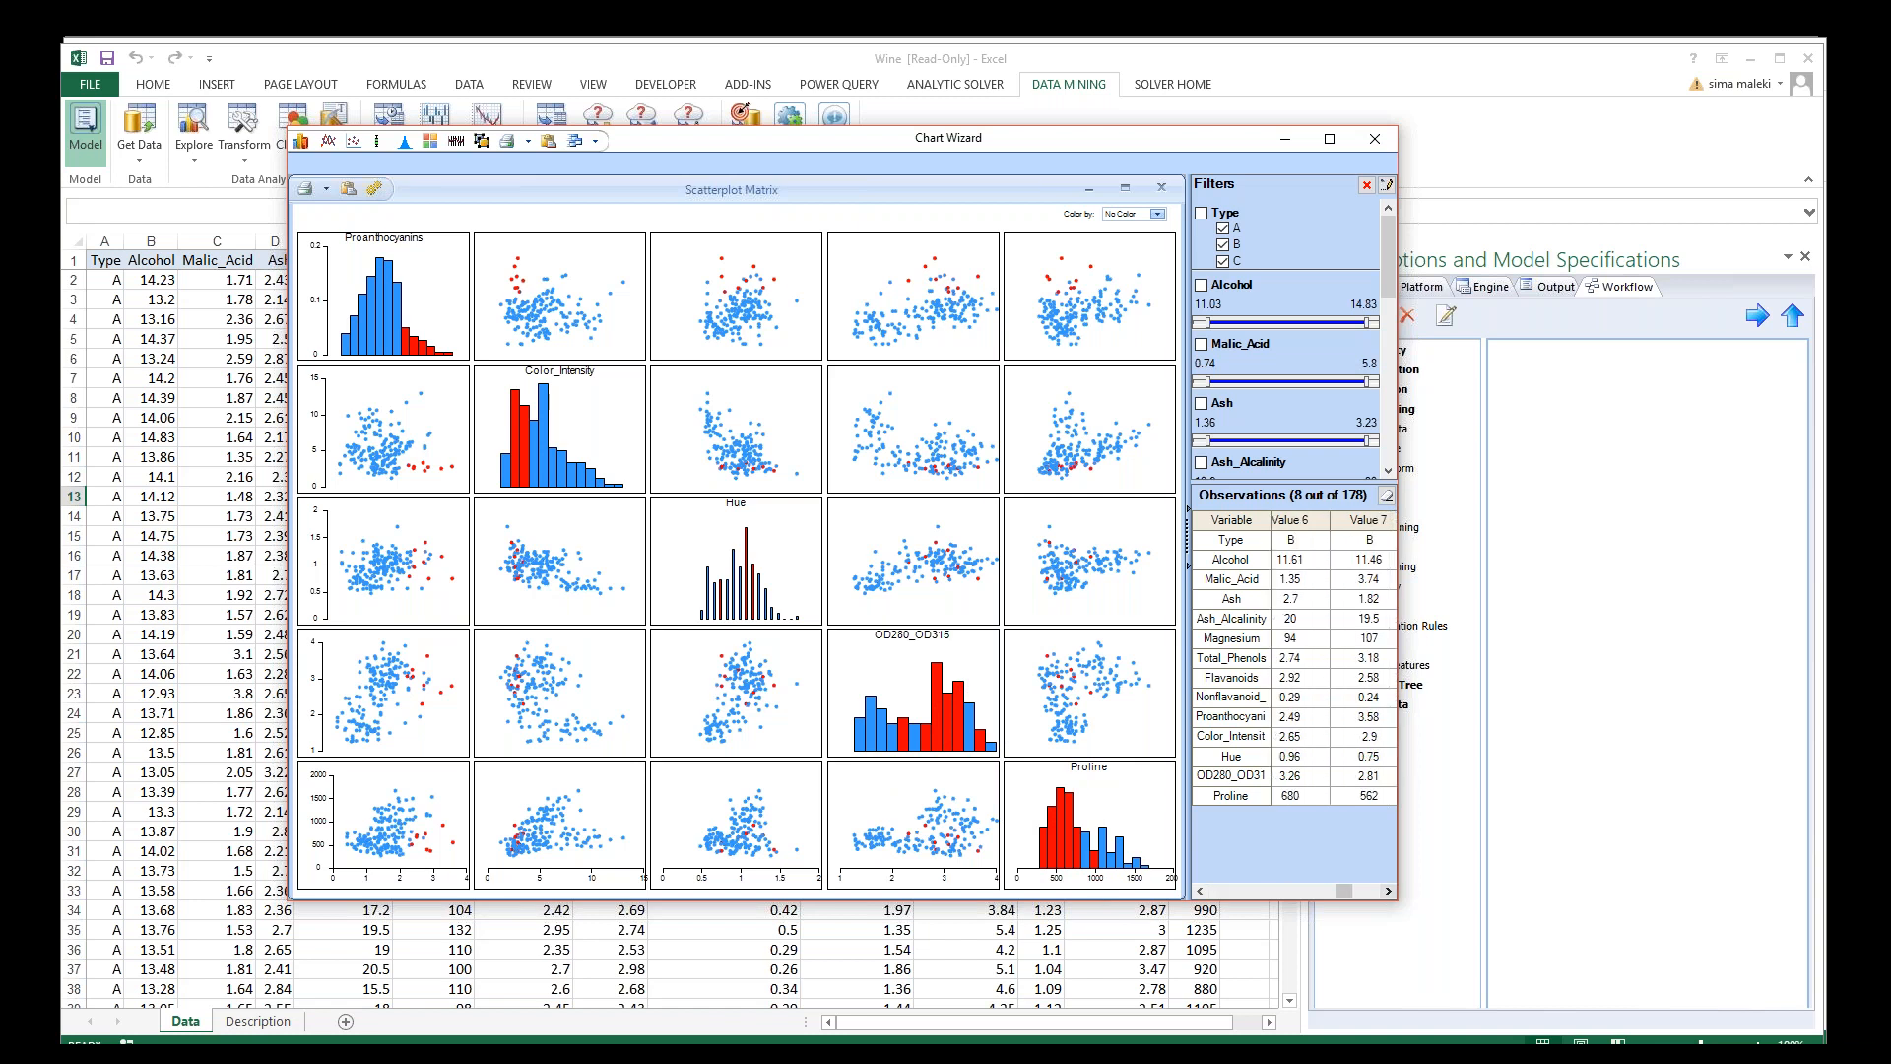
pyautogui.click(1260, 547)
pyautogui.click(1292, 547)
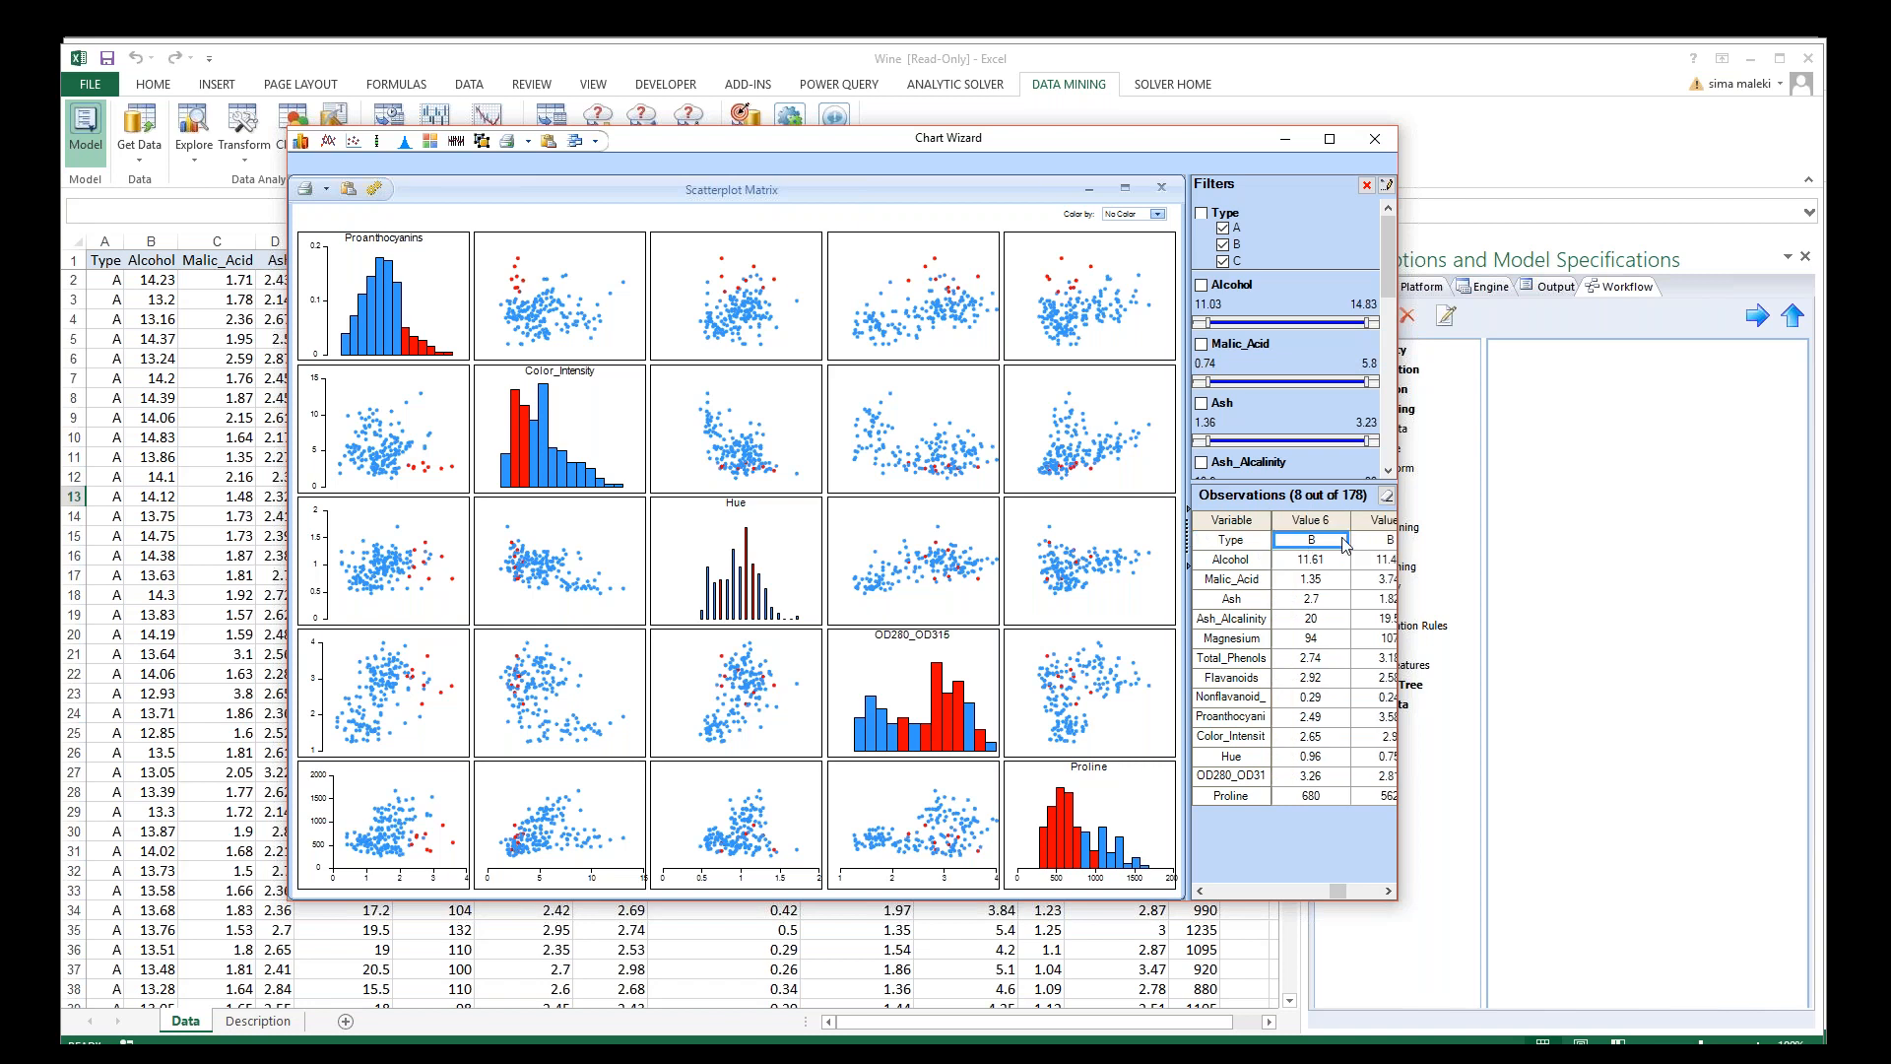
pyautogui.click(1388, 890)
pyautogui.click(1387, 890)
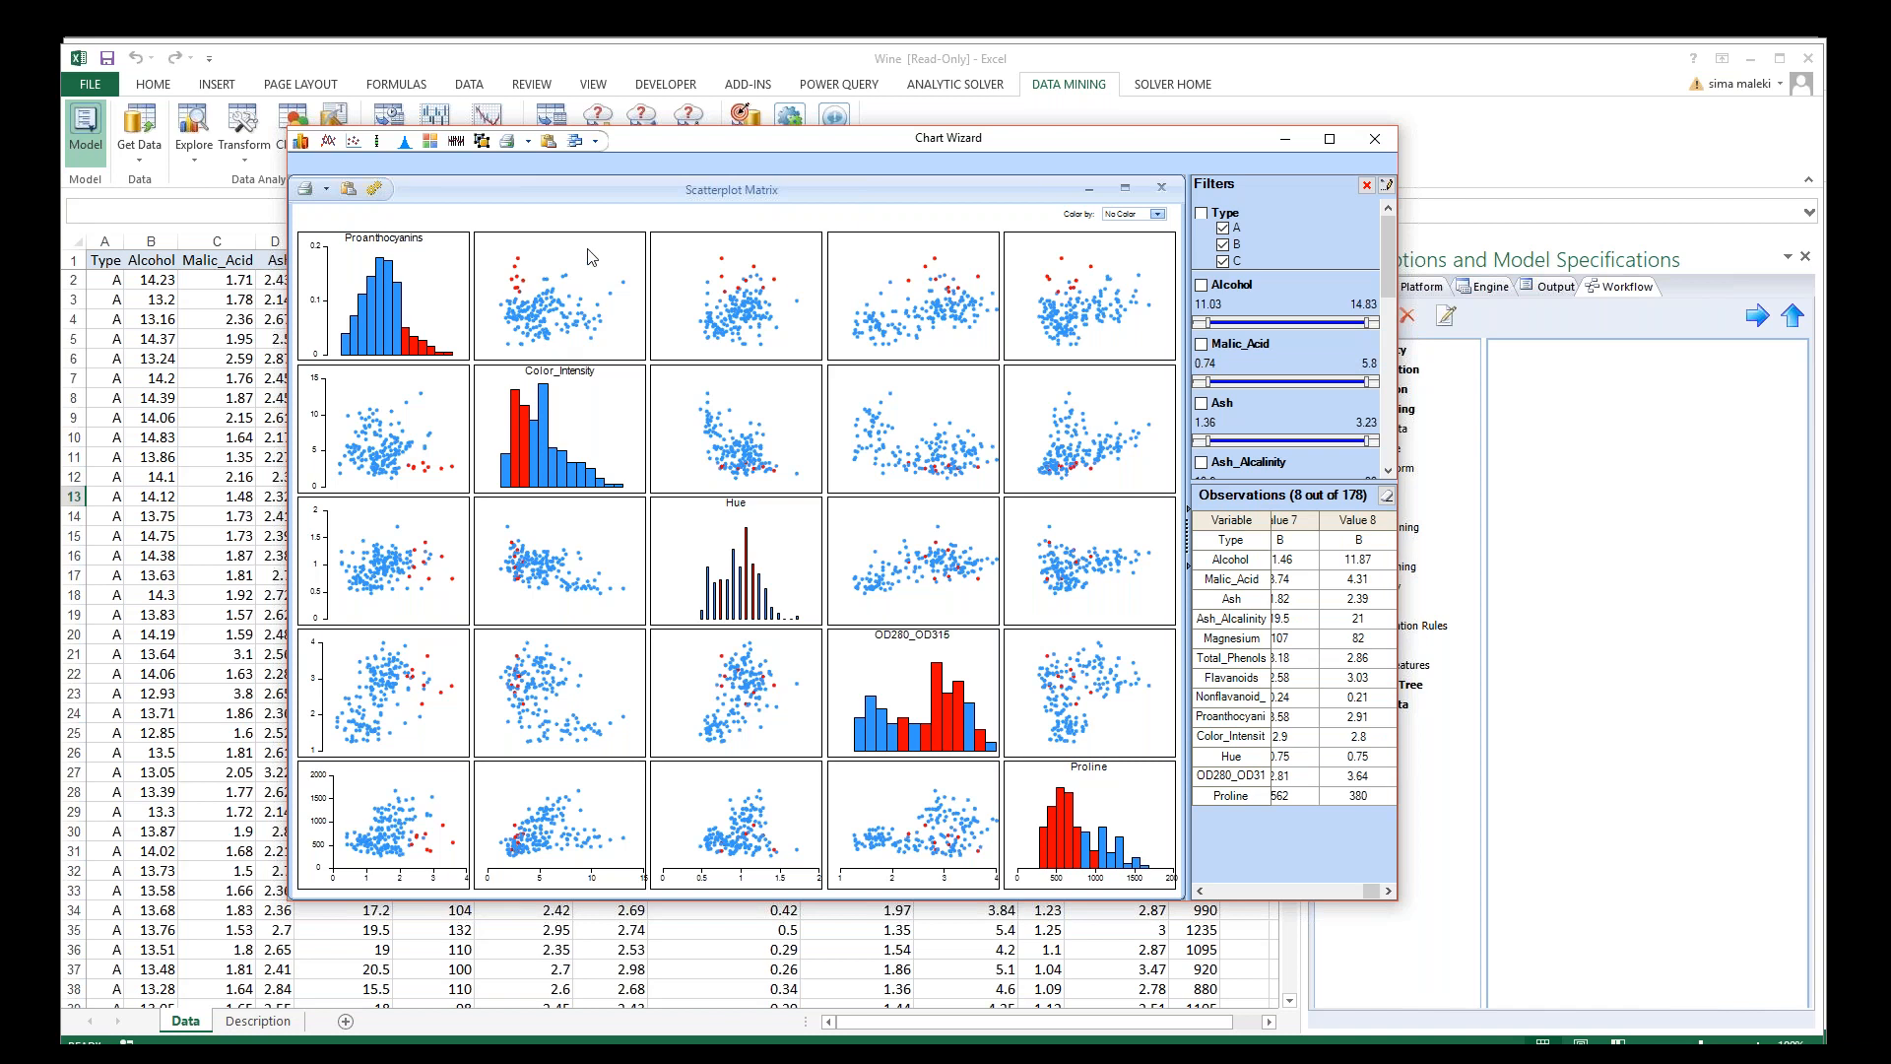
pyautogui.click(1606, 303)
pyautogui.click(1610, 365)
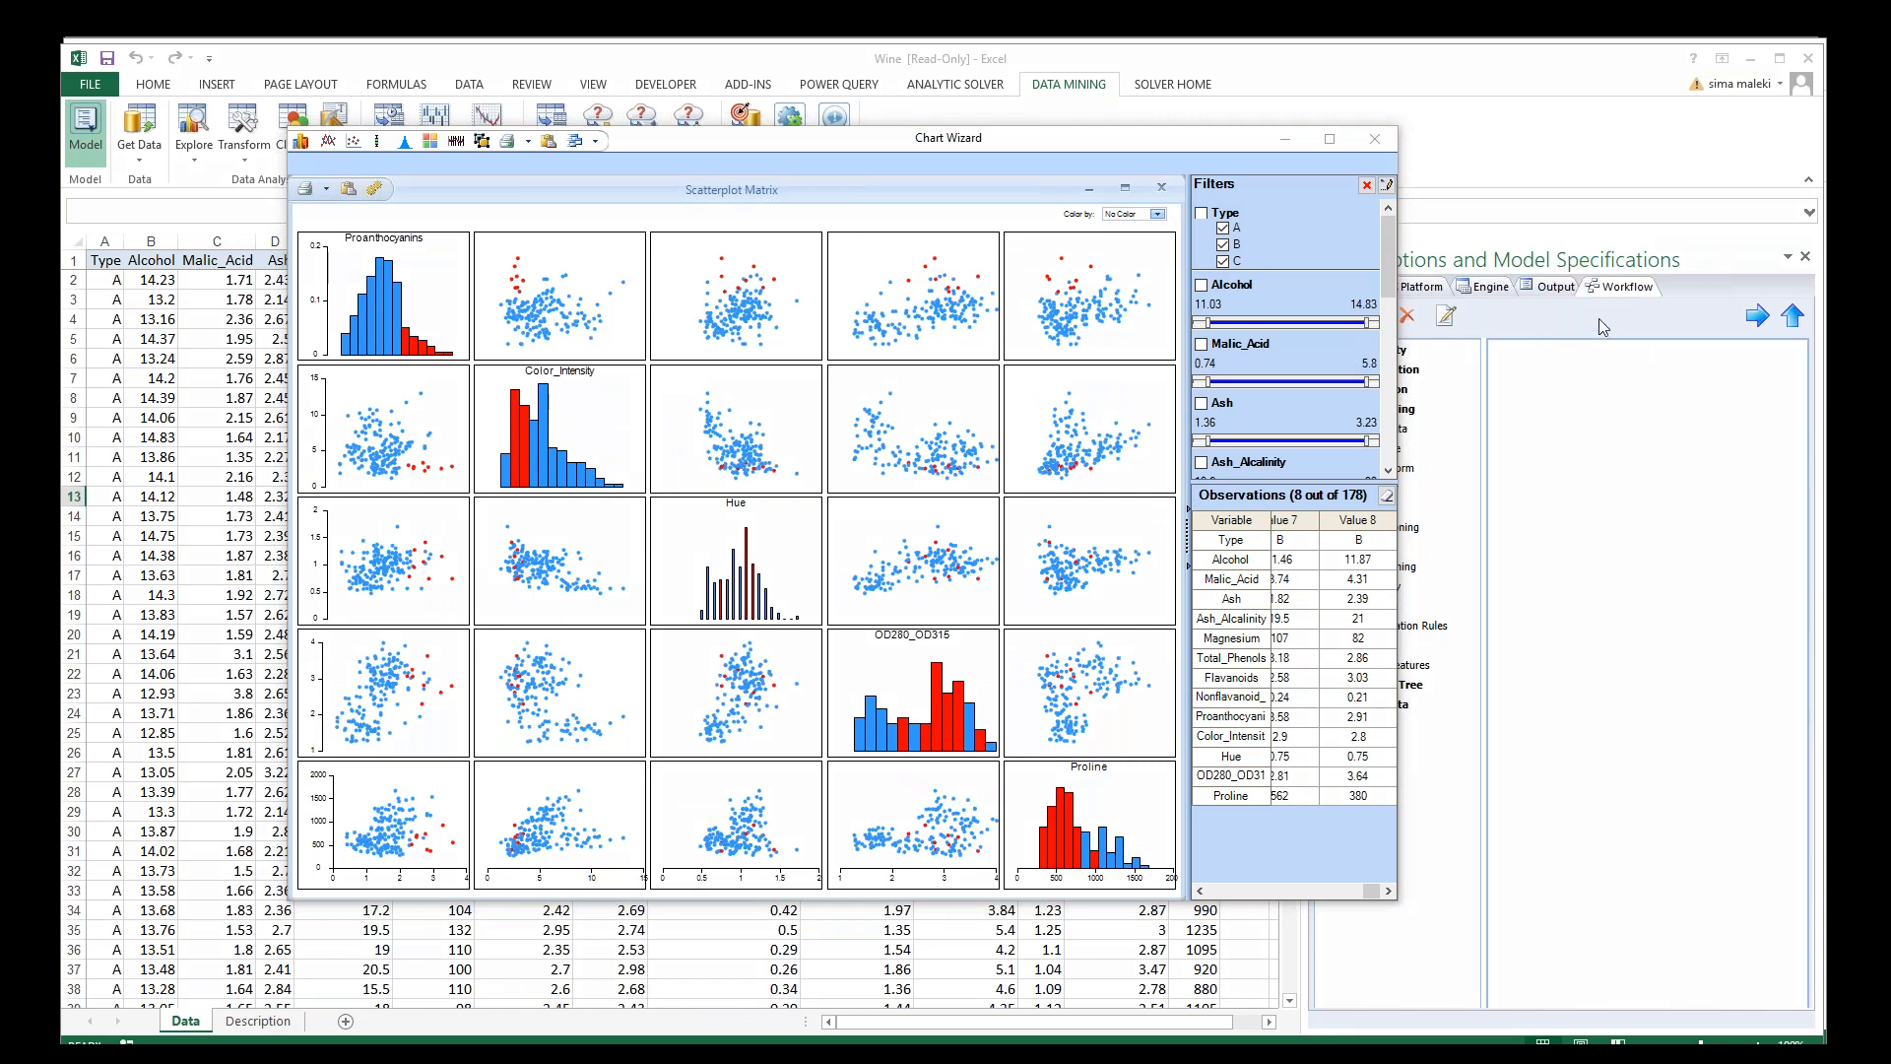
pyautogui.moveTo(1167, 268); pyautogui.dragTo(1016, 195)
pyautogui.moveTo(1128, 150)
pyautogui.mouseDown()
pyautogui.moveTo(1203, 166)
pyautogui.moveTo(1187, 254)
pyautogui.moveTo(1157, 268)
pyautogui.mouseUp()
pyautogui.moveTo(1386, 473)
pyautogui.mouseDown()
pyautogui.moveTo(1160, 526)
pyautogui.moveTo(1152, 800)
pyautogui.moveTo(1391, 816)
pyautogui.mouseUp()
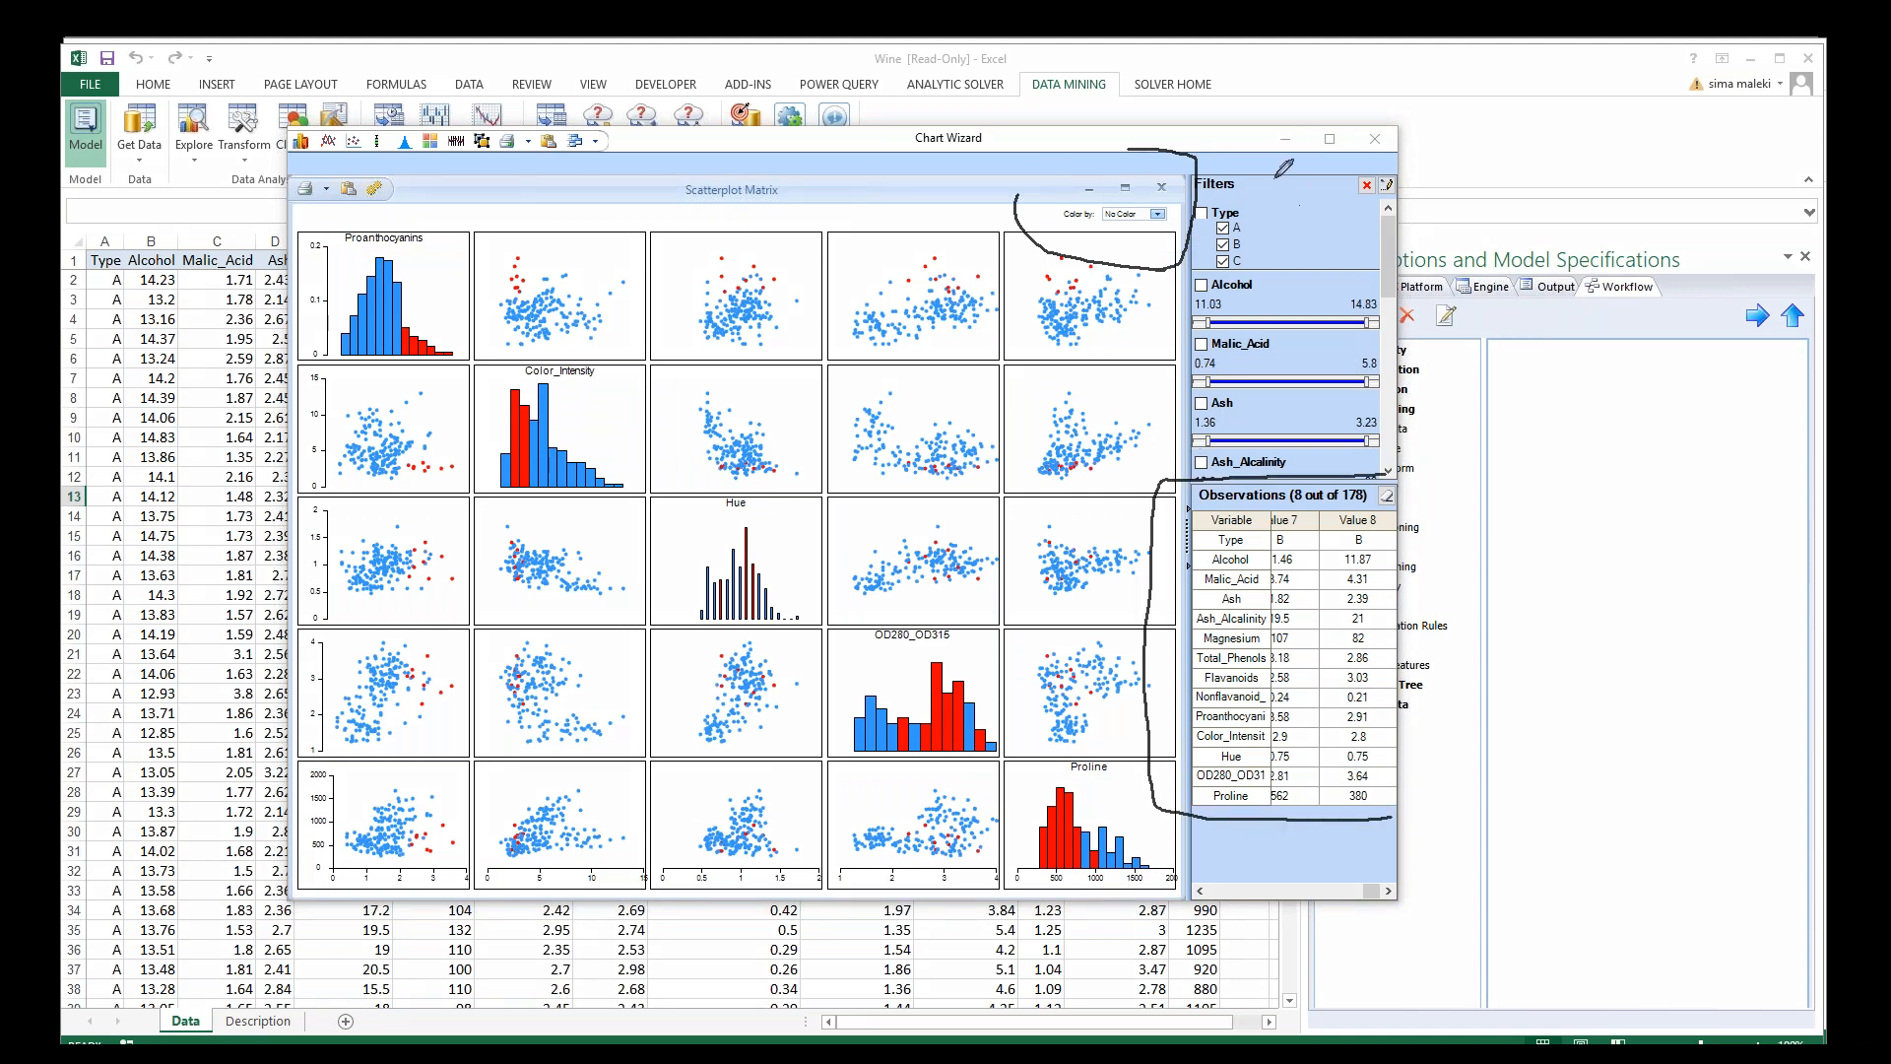
pyautogui.moveTo(1244, 124); pyautogui.dragTo(1232, 165)
# Step: Colour the scatterplot matrix by Type and clear the selected points
pyautogui.click(1159, 219)
pyautogui.click(1137, 232)
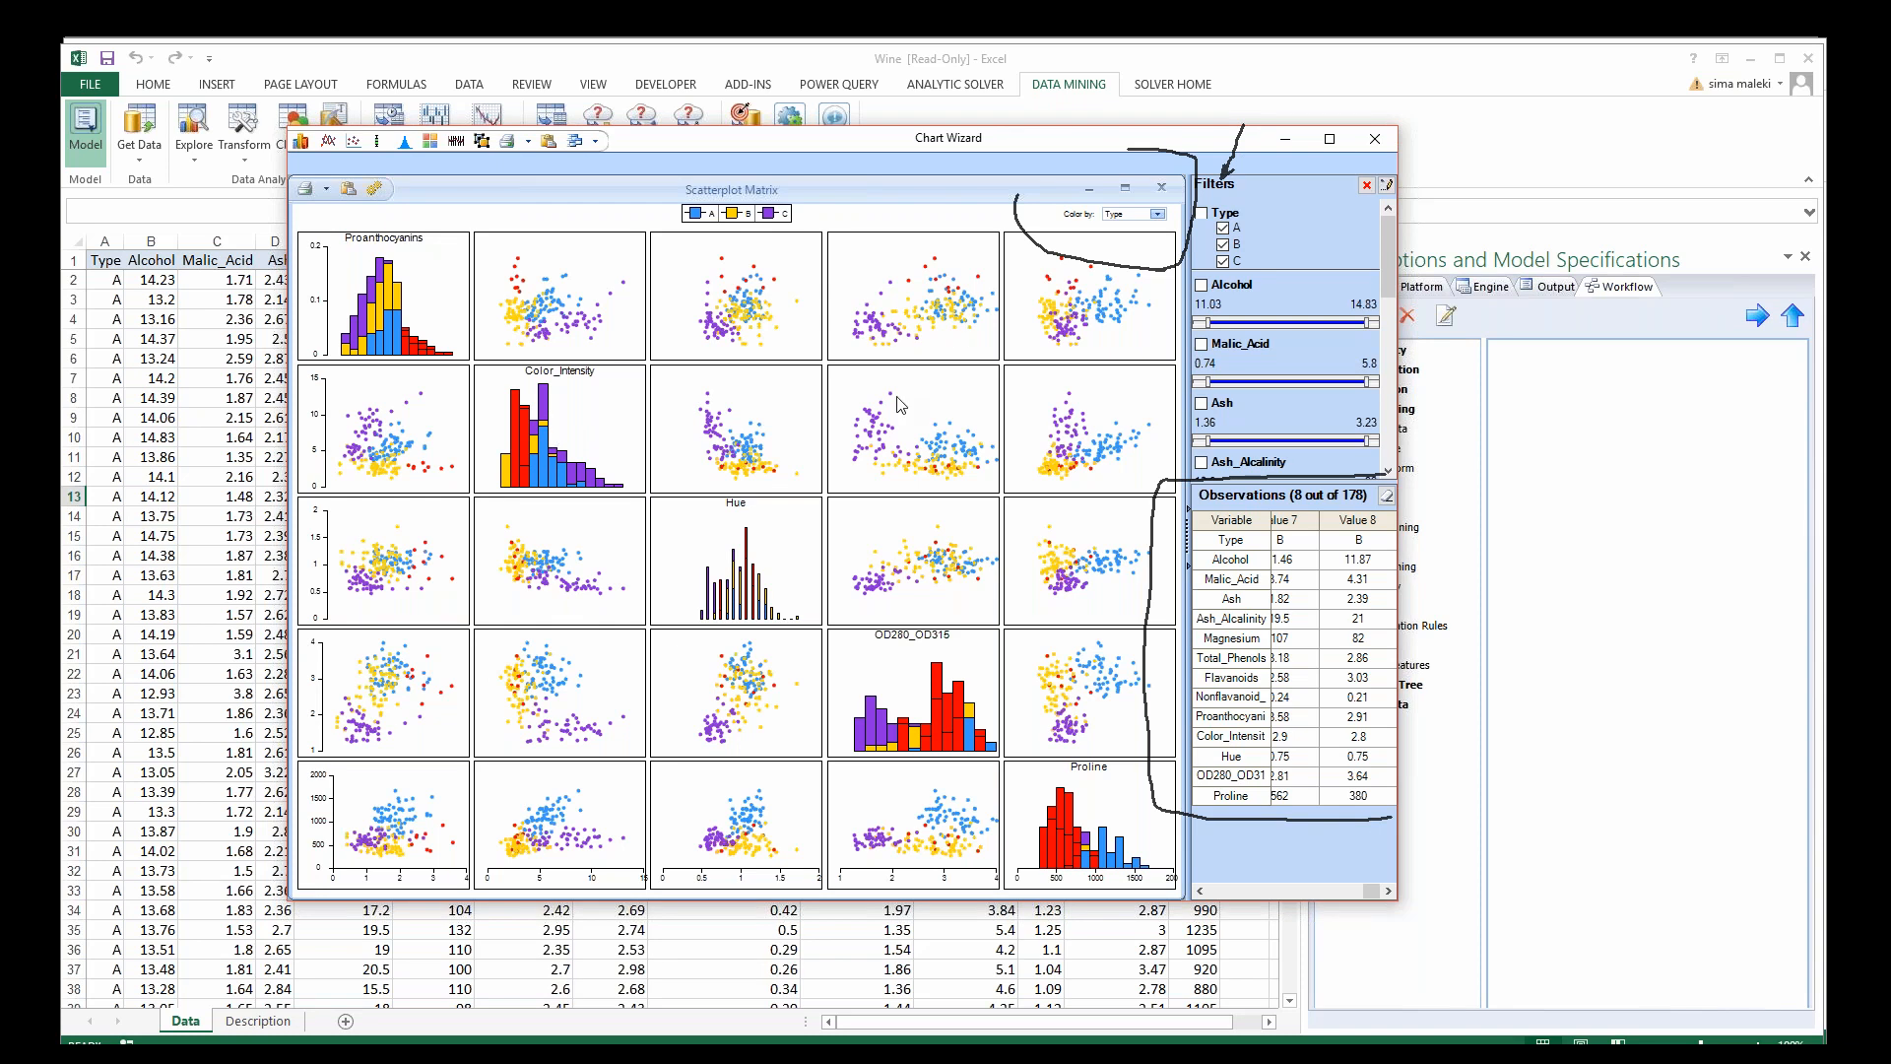
pyautogui.click(544, 291)
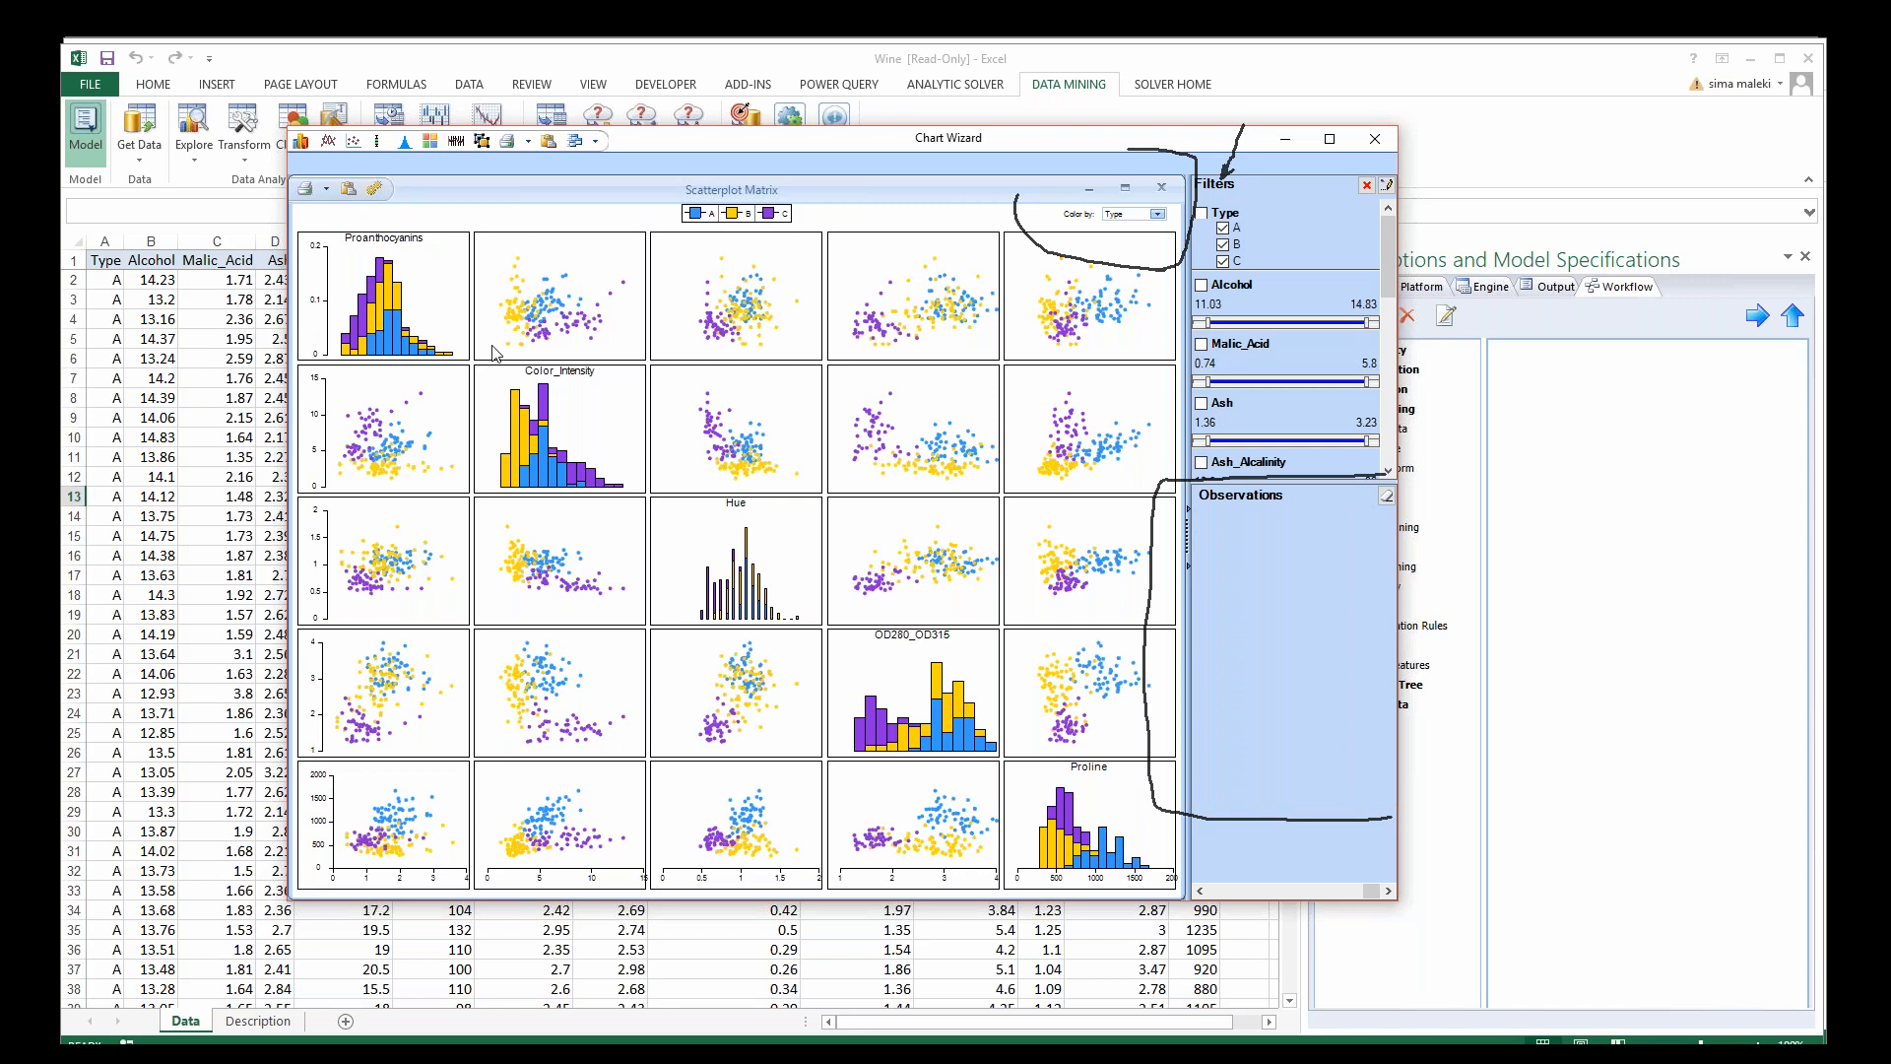
# Step: Add a histogram to the chart window with Alcohol on the X axis and Frequency on the Y axis
pyautogui.click(402, 143)
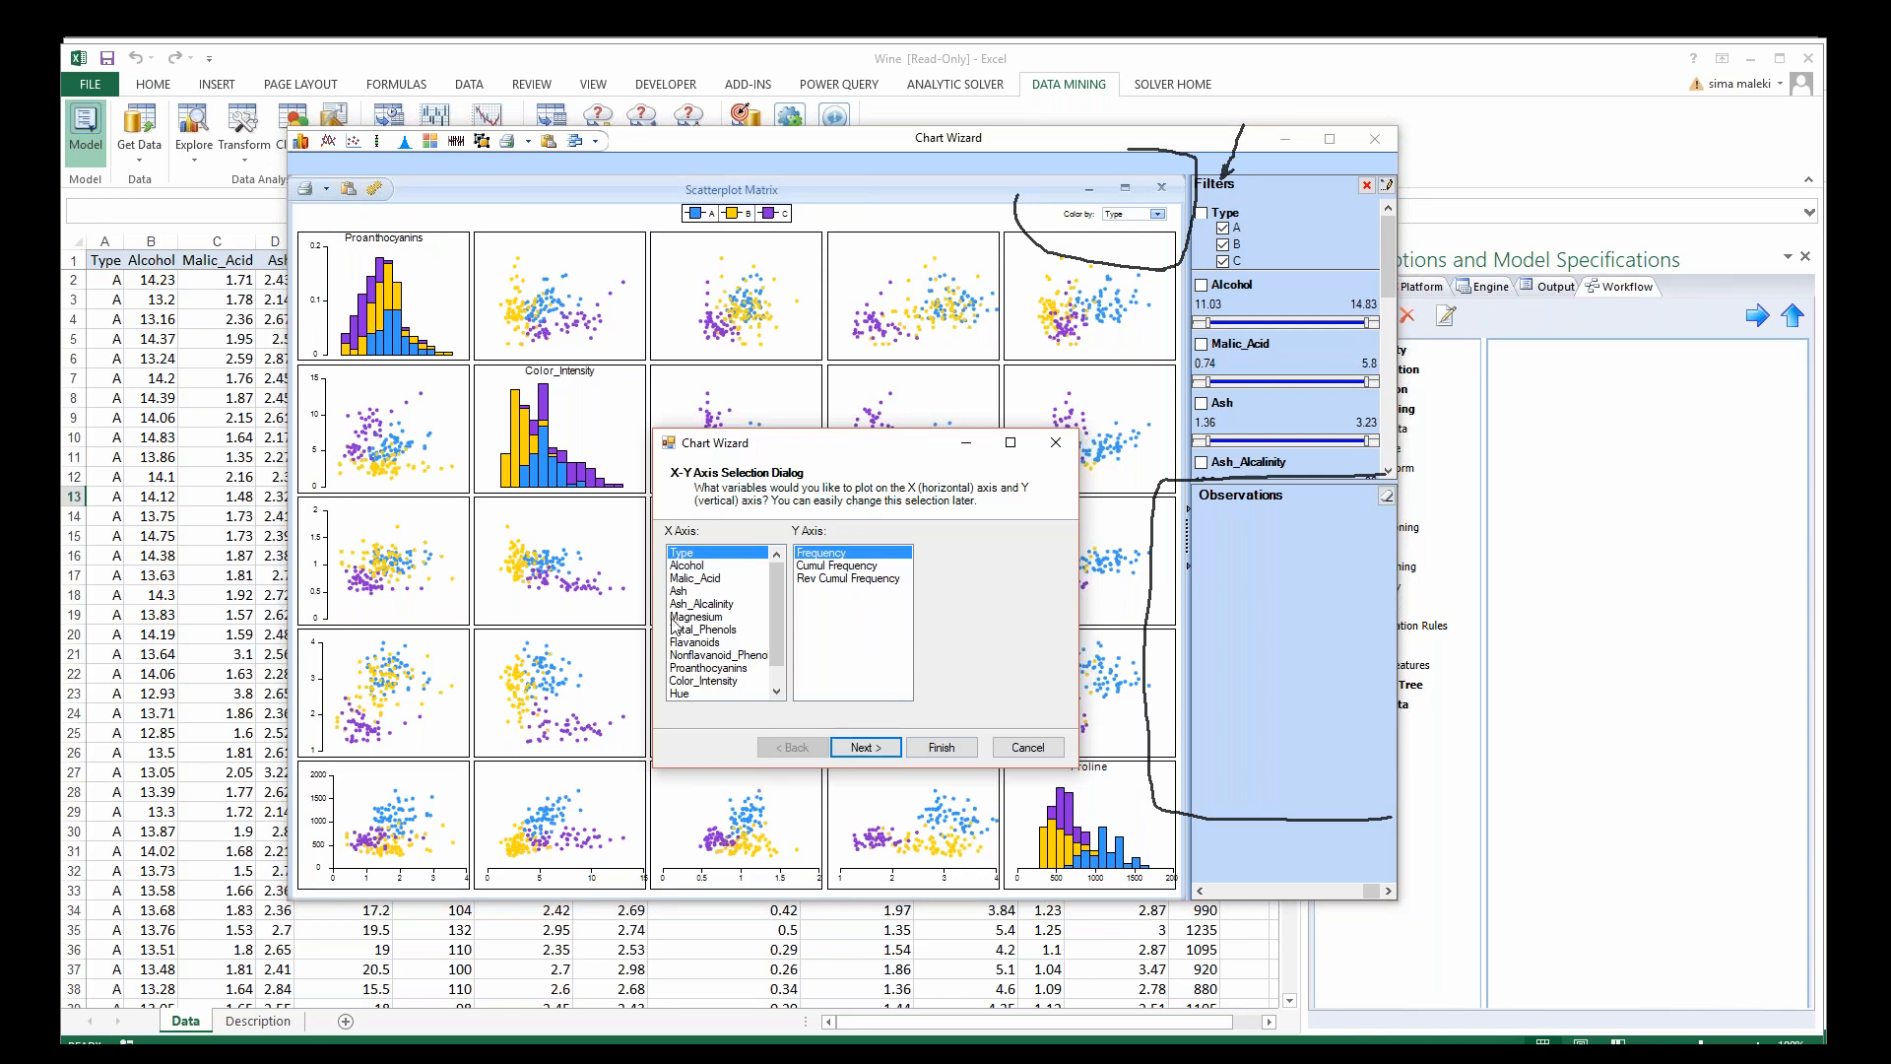
pyautogui.click(690, 568)
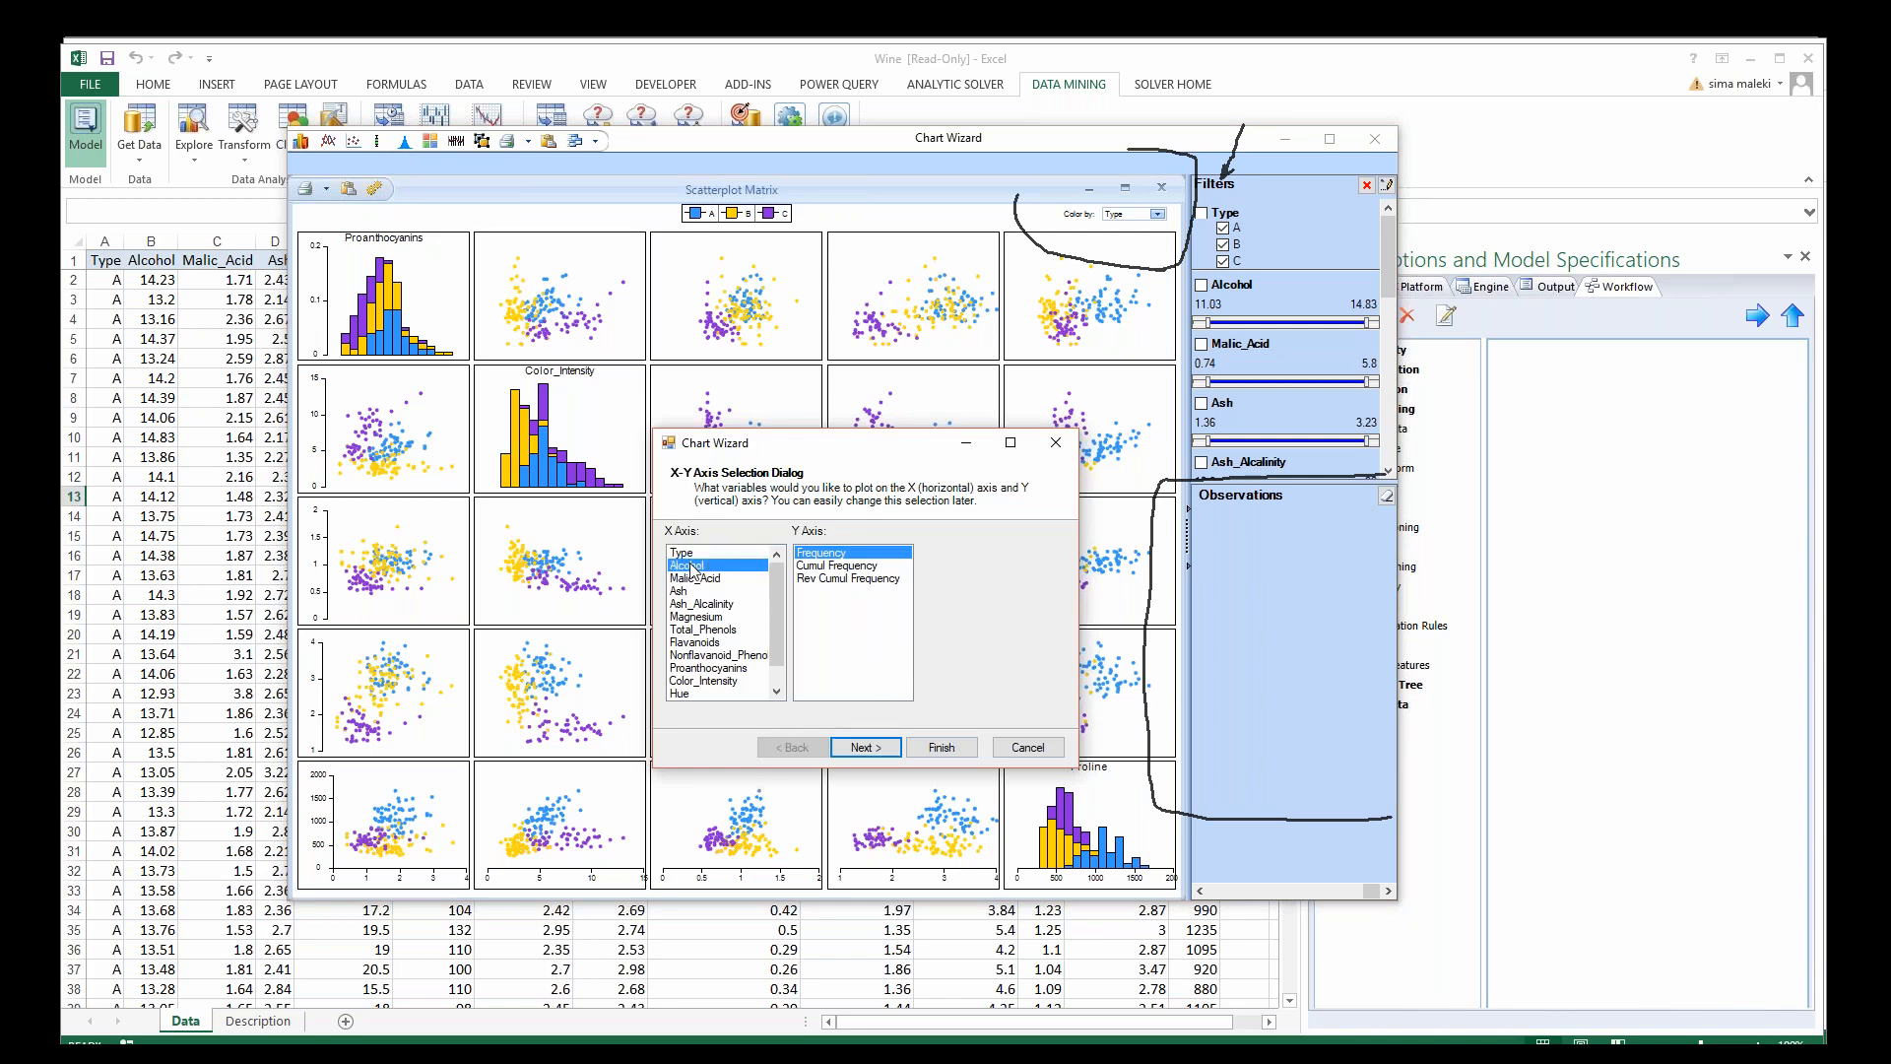
pyautogui.click(894, 750)
pyautogui.click(941, 747)
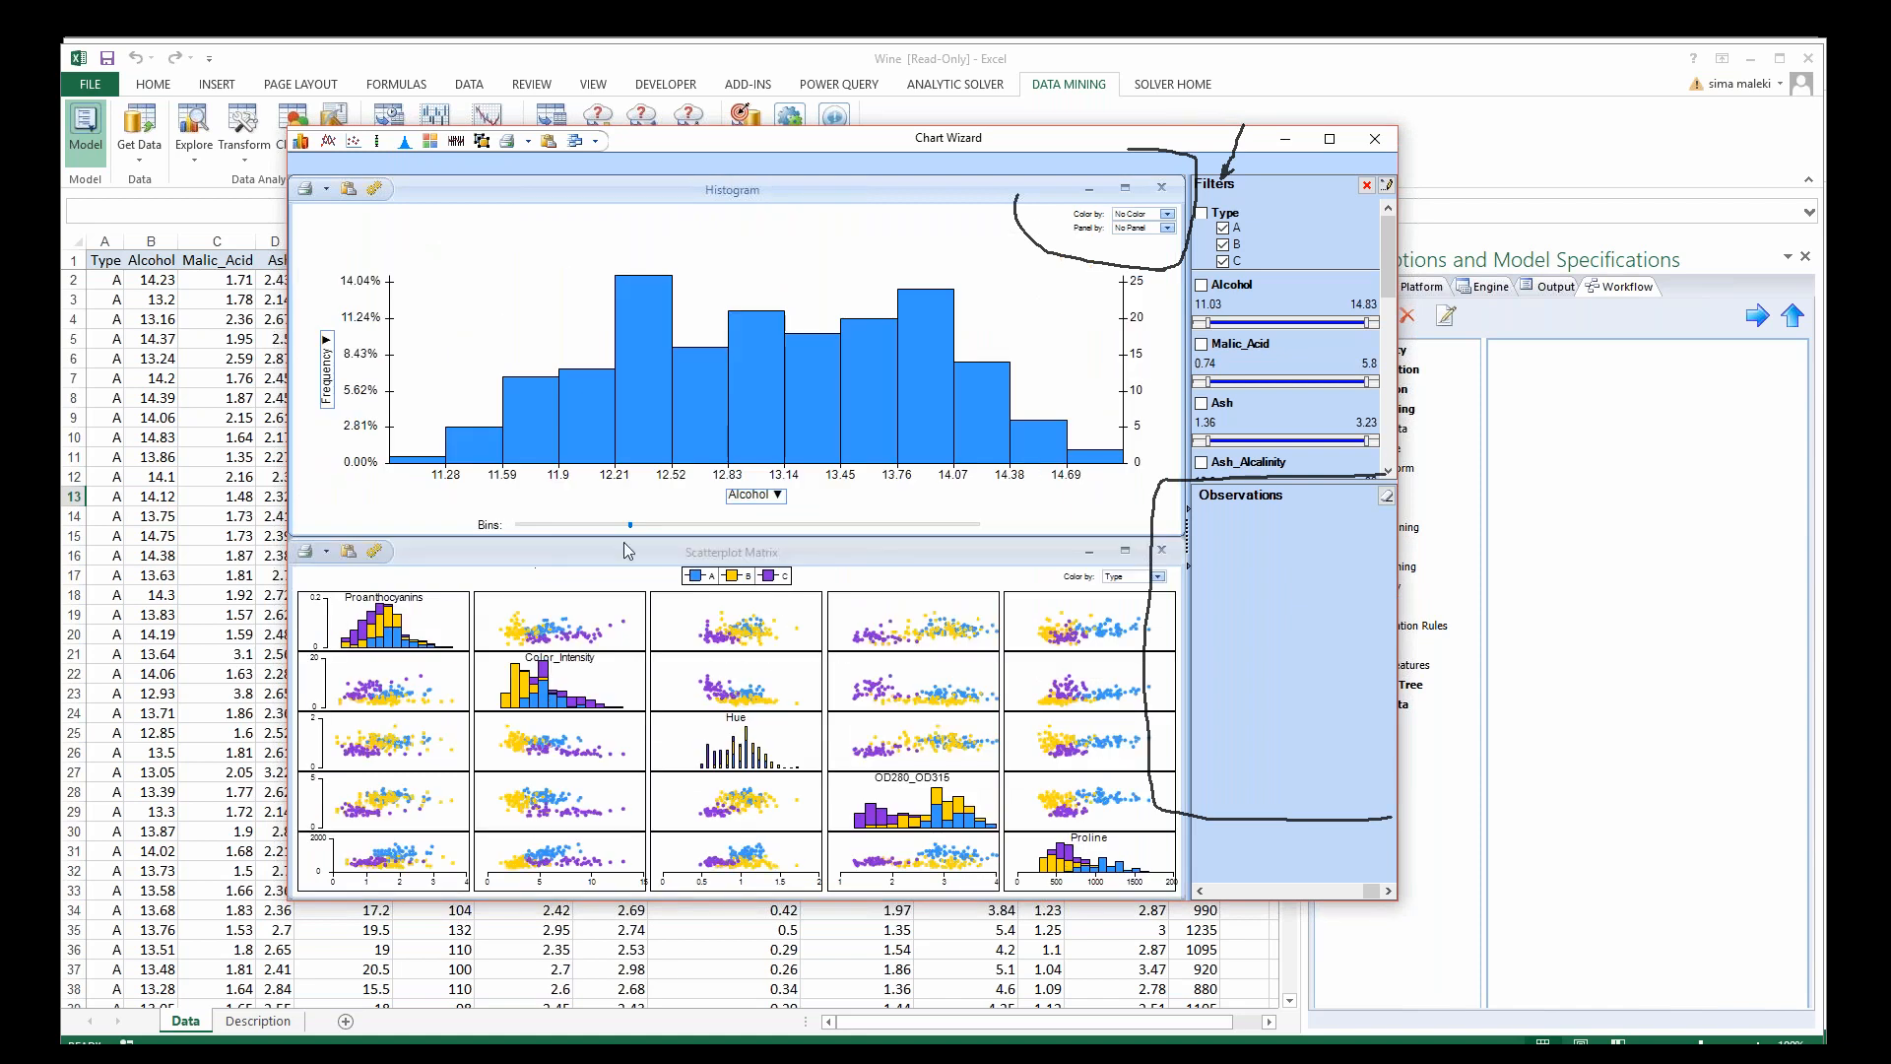
# Step: Switch the histogram's X-axis variable to Malic_Acid and increase its number of bins
pyautogui.click(767, 500)
pyautogui.click(796, 561)
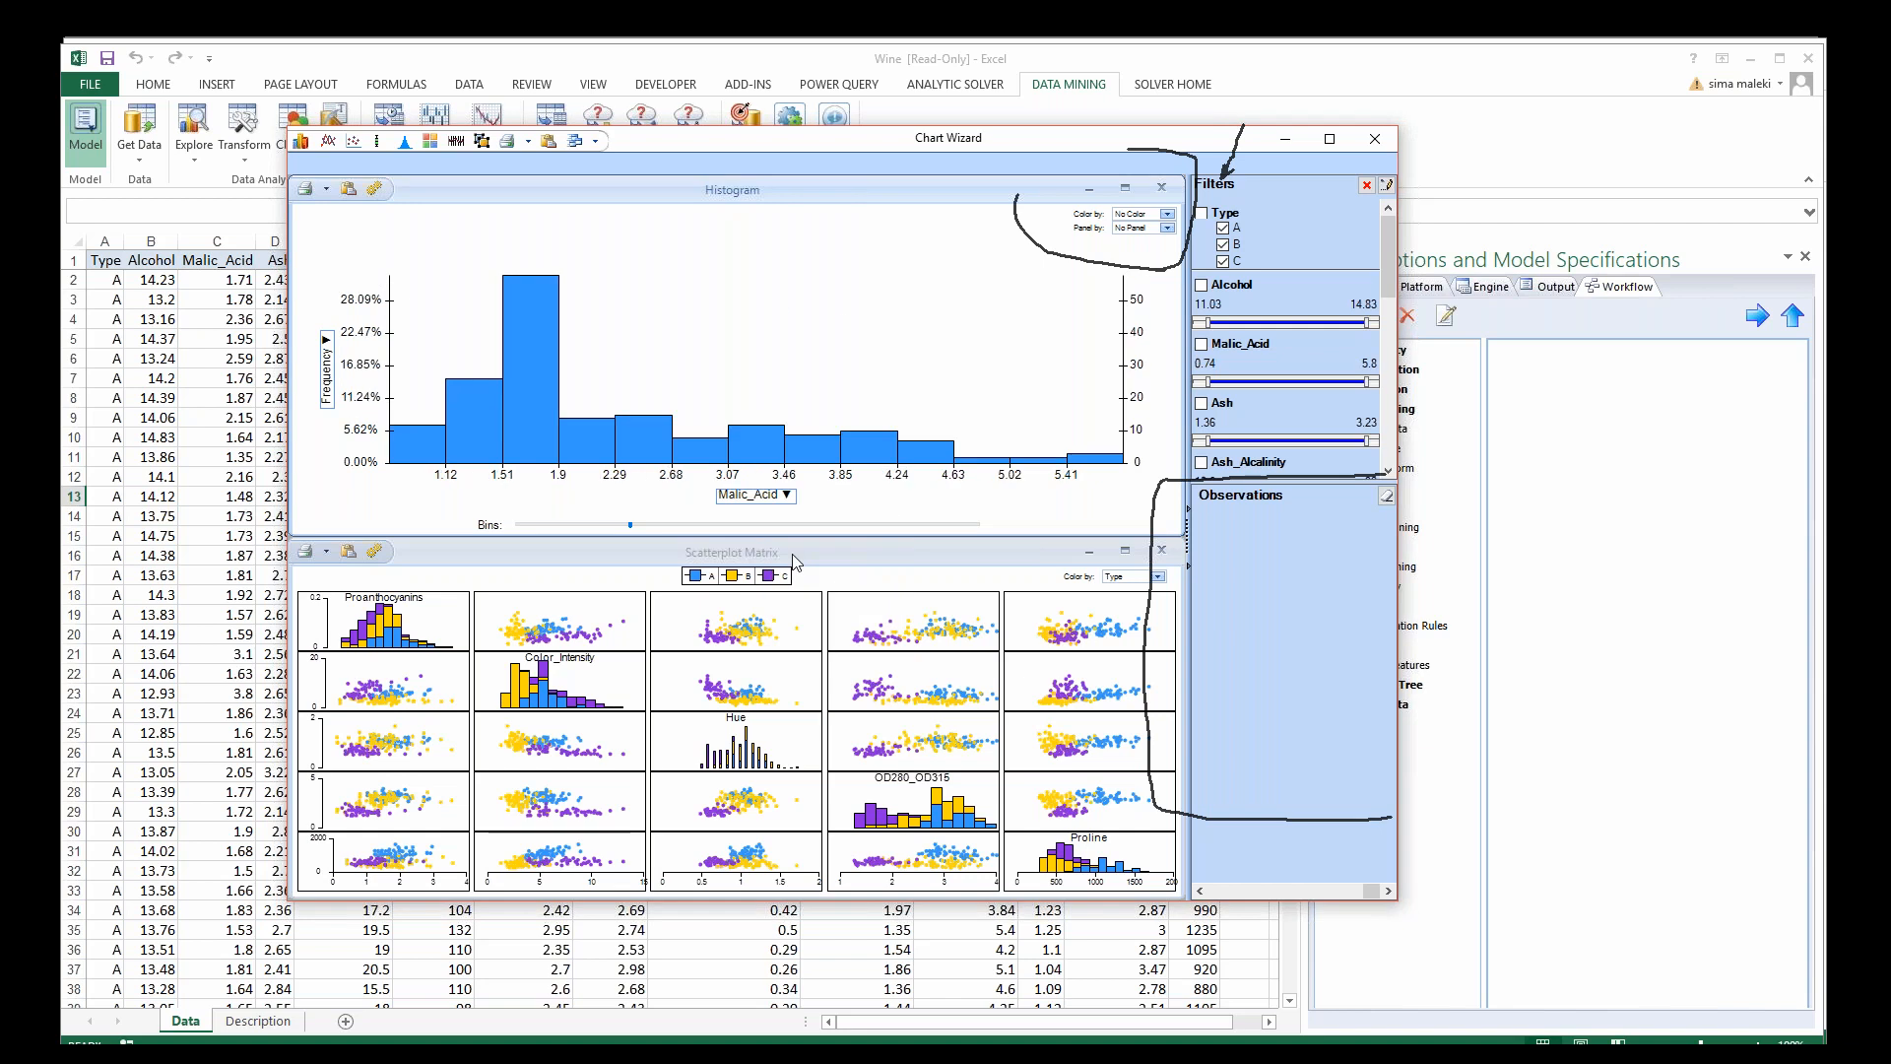
pyautogui.moveTo(628, 526); pyautogui.dragTo(711, 526)
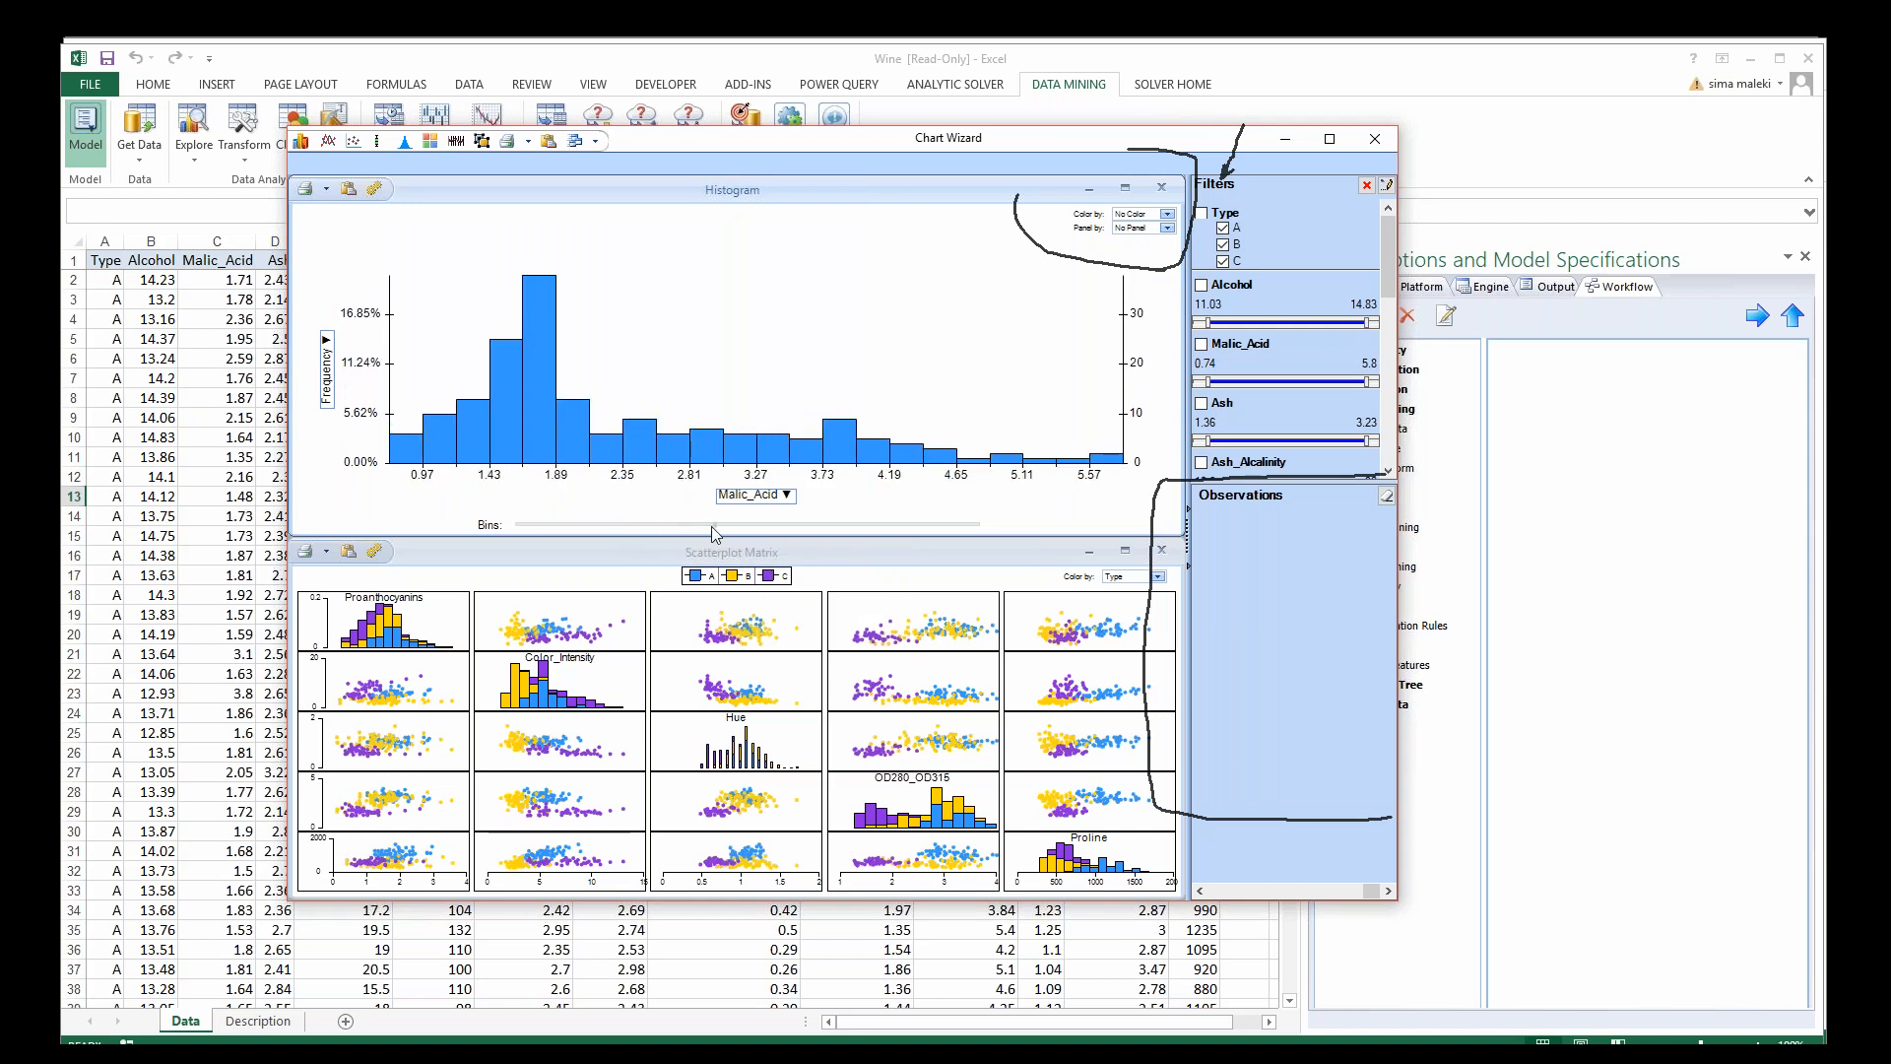
# Step: Display the Malic_Acid histogram with Cumul Frequency and Rev Cumul Frequency on the Y axis in turn
pyautogui.click(327, 340)
pyautogui.click(340, 369)
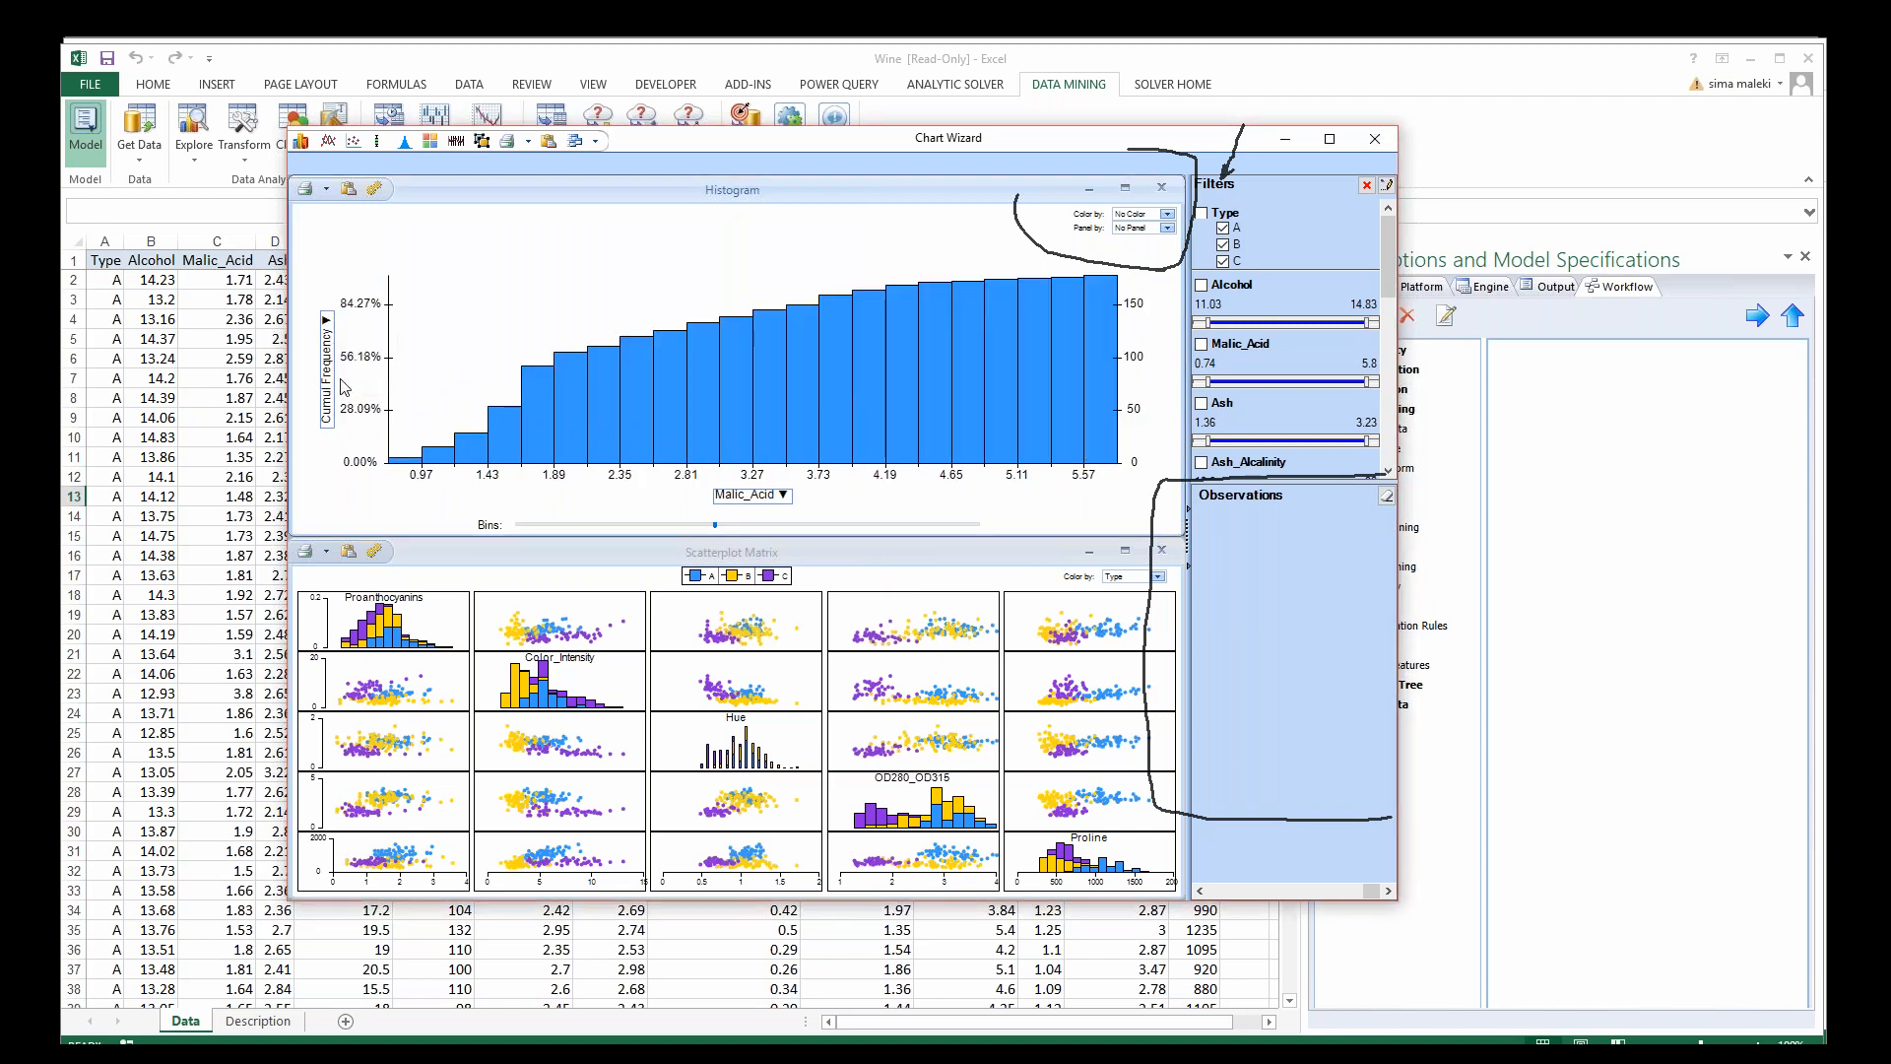
pyautogui.click(332, 338)
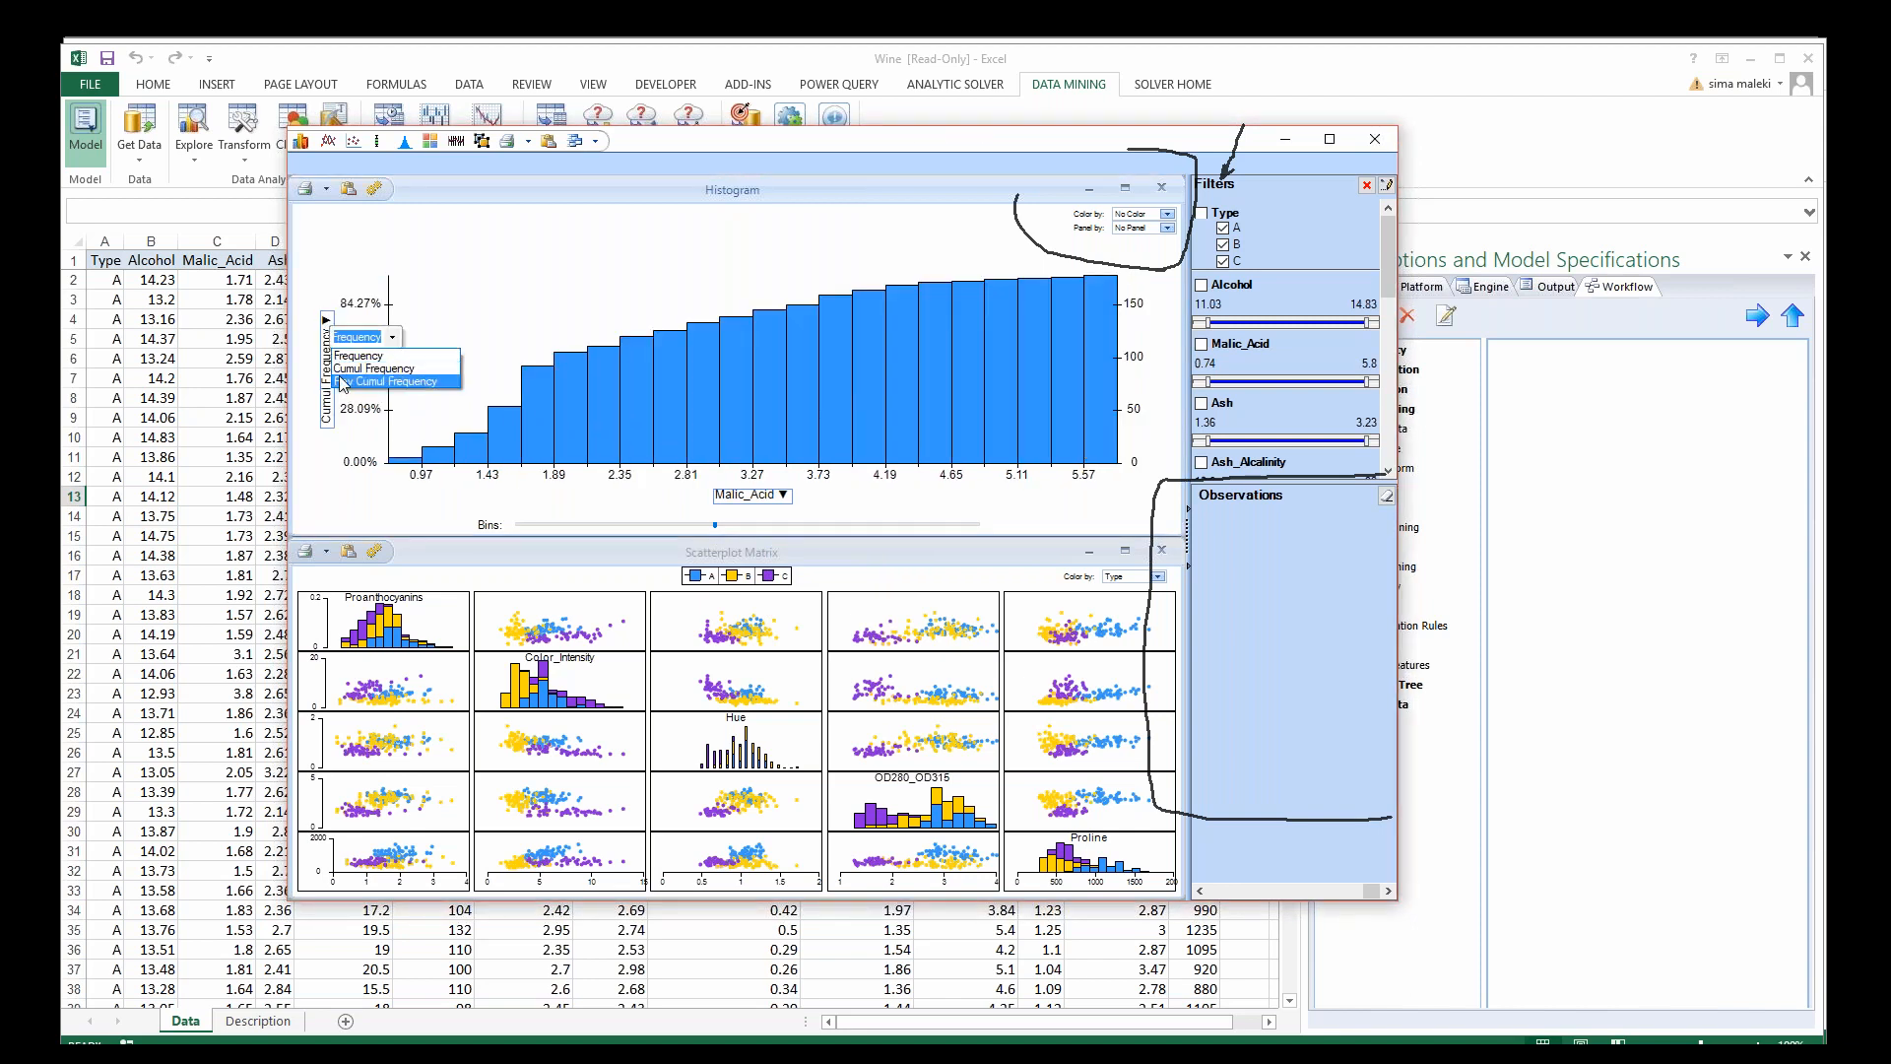
pyautogui.click(343, 384)
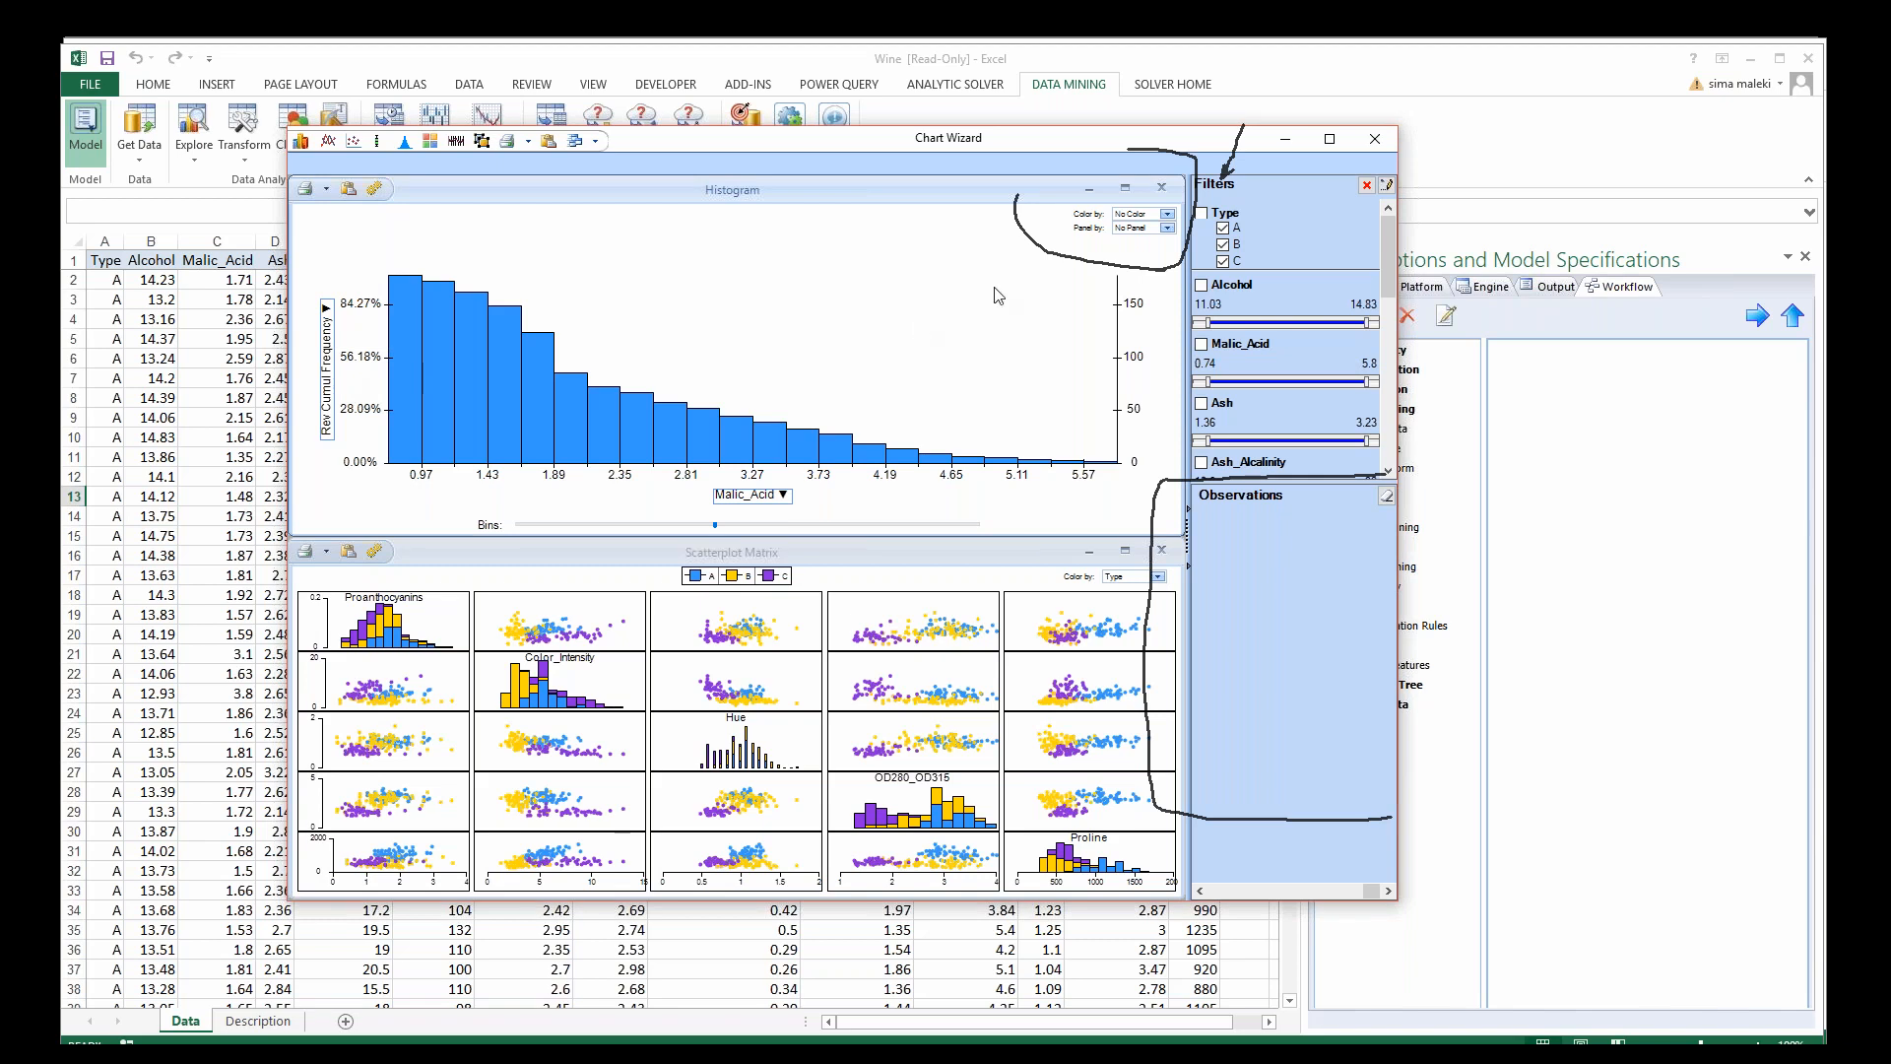
# Step: Colour the Malic_Acid histogram by Type and set its Y axis to Frequency
pyautogui.click(1152, 215)
pyautogui.click(1154, 232)
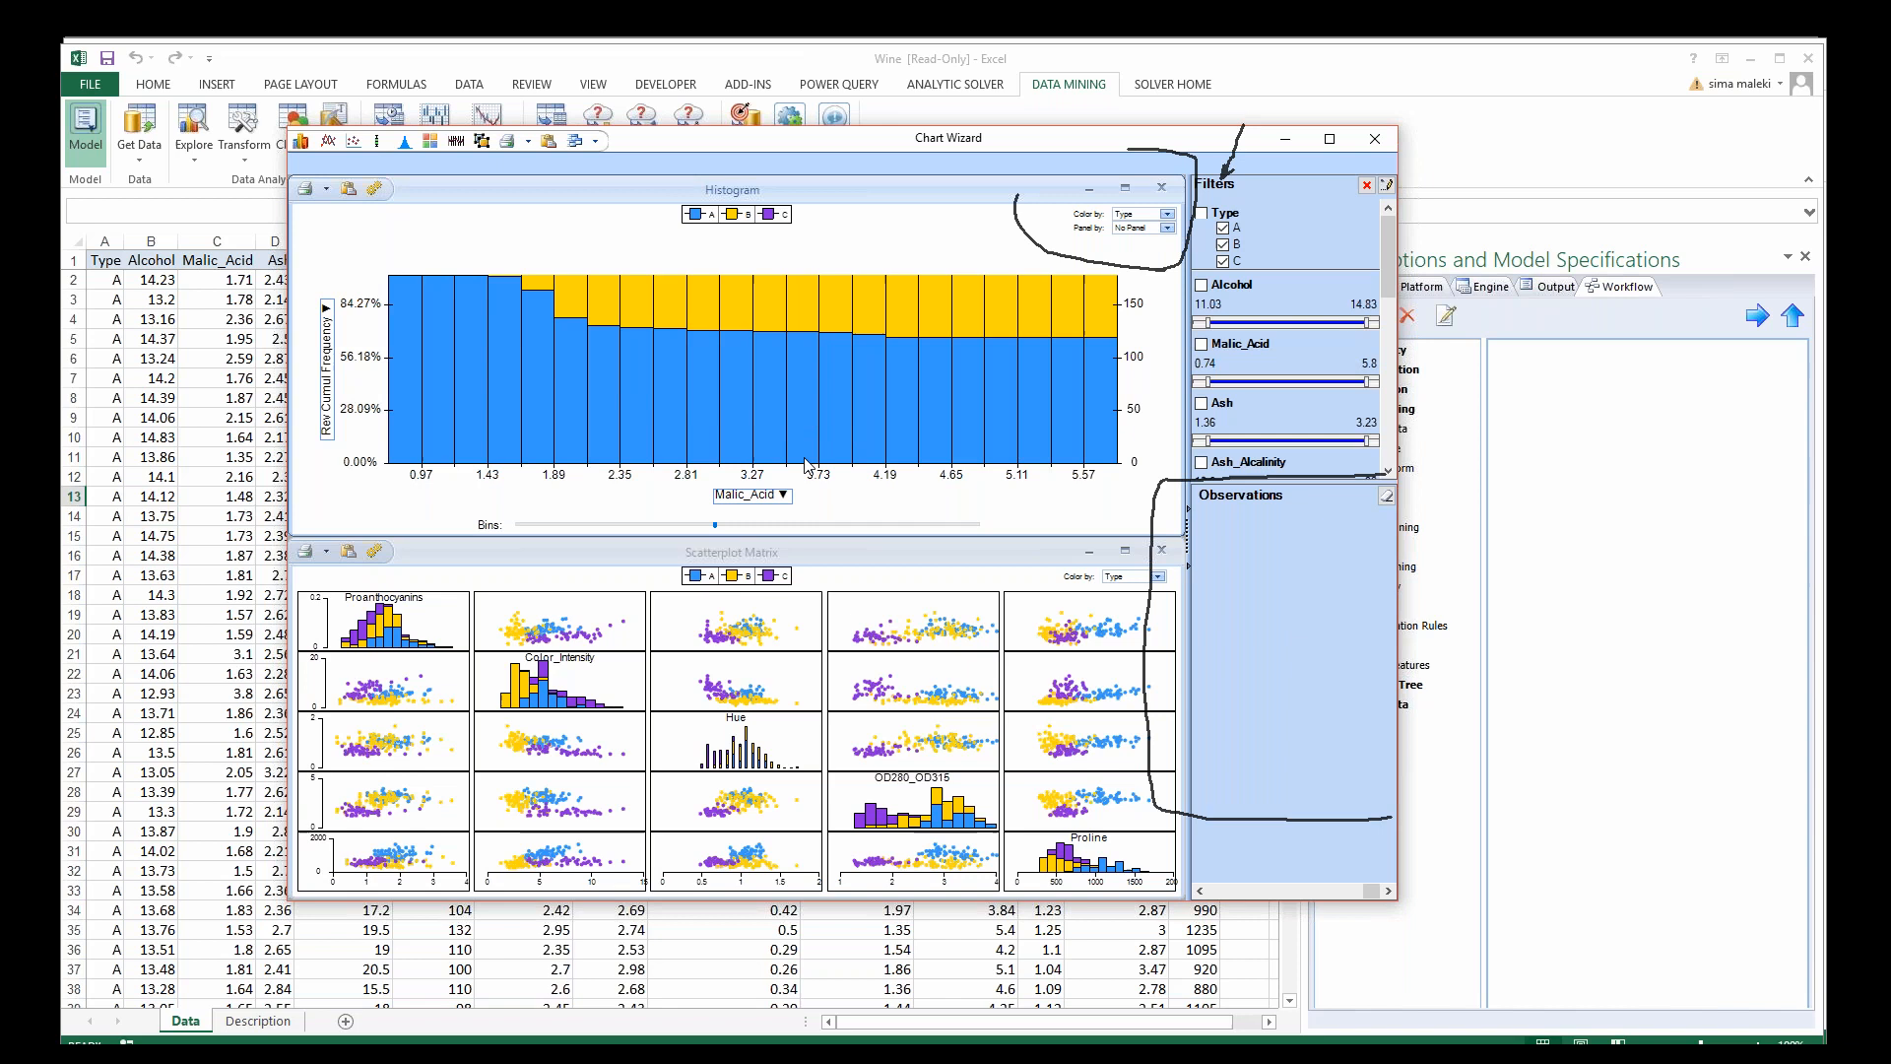
pyautogui.click(328, 315)
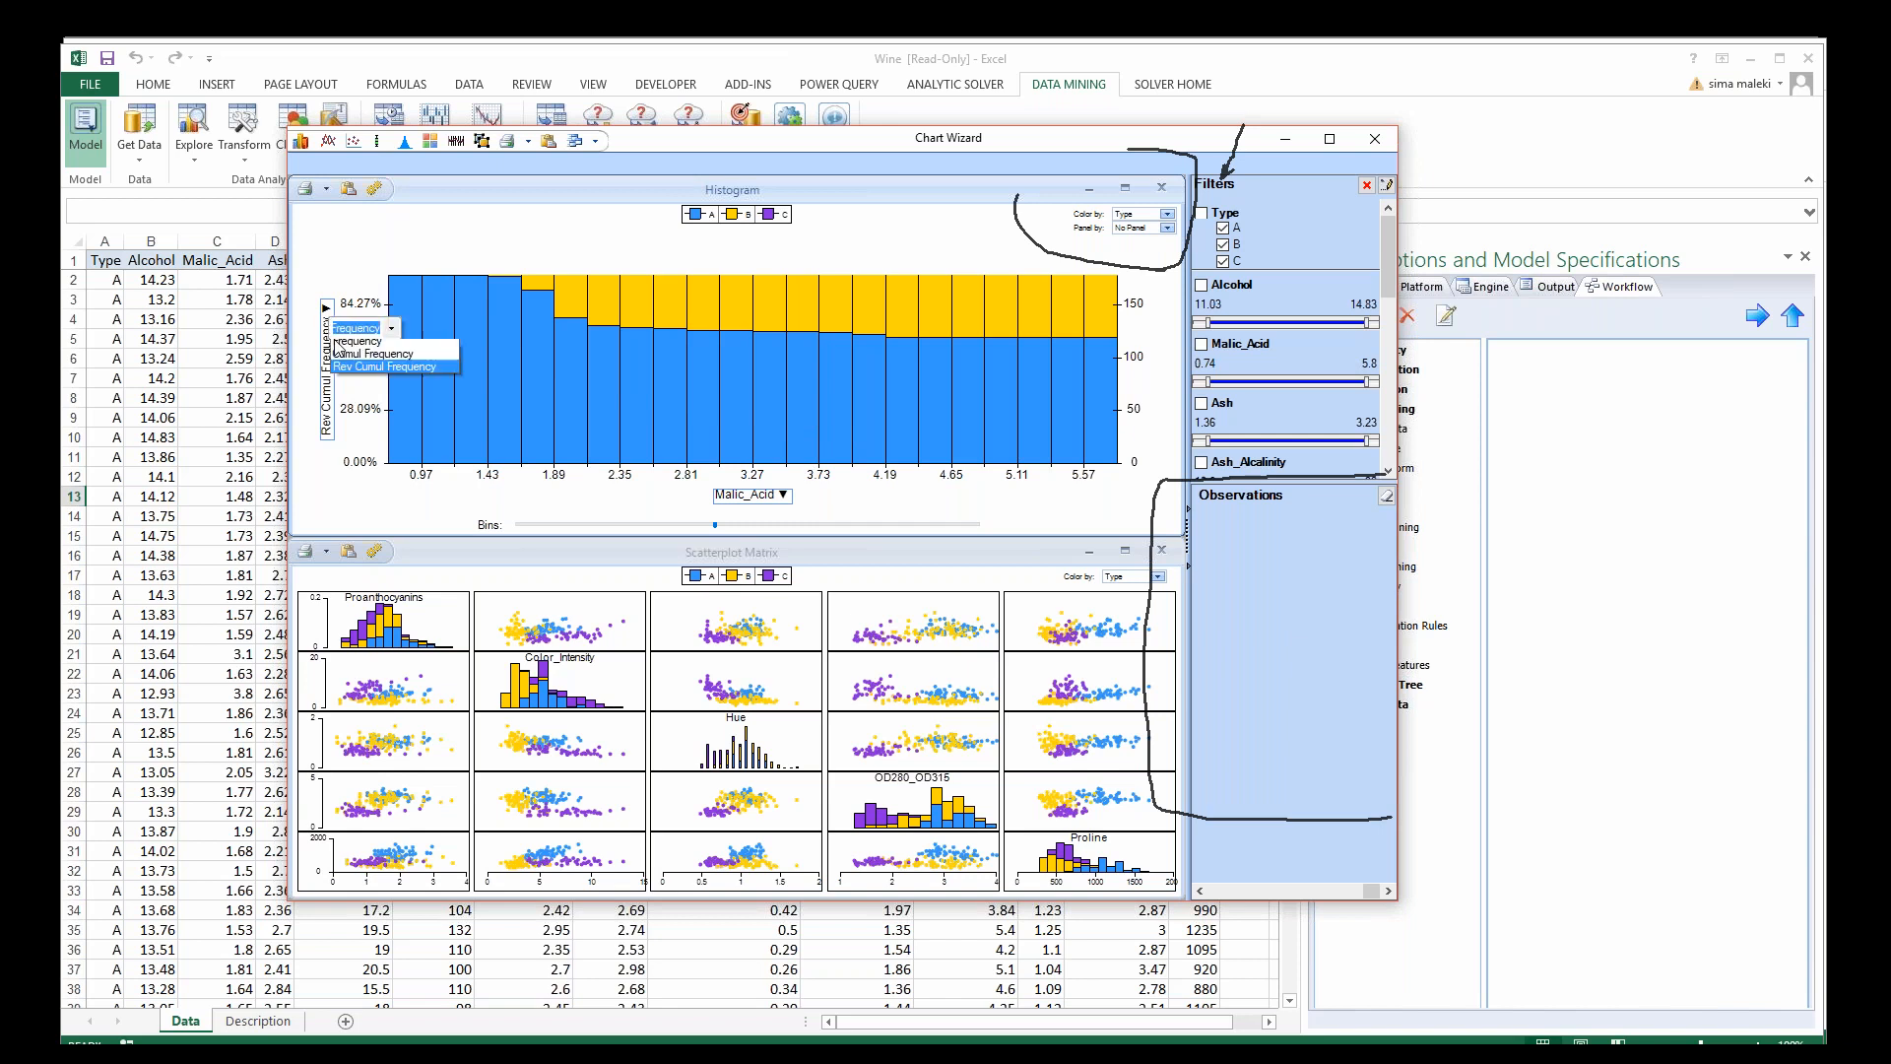
pyautogui.click(357, 359)
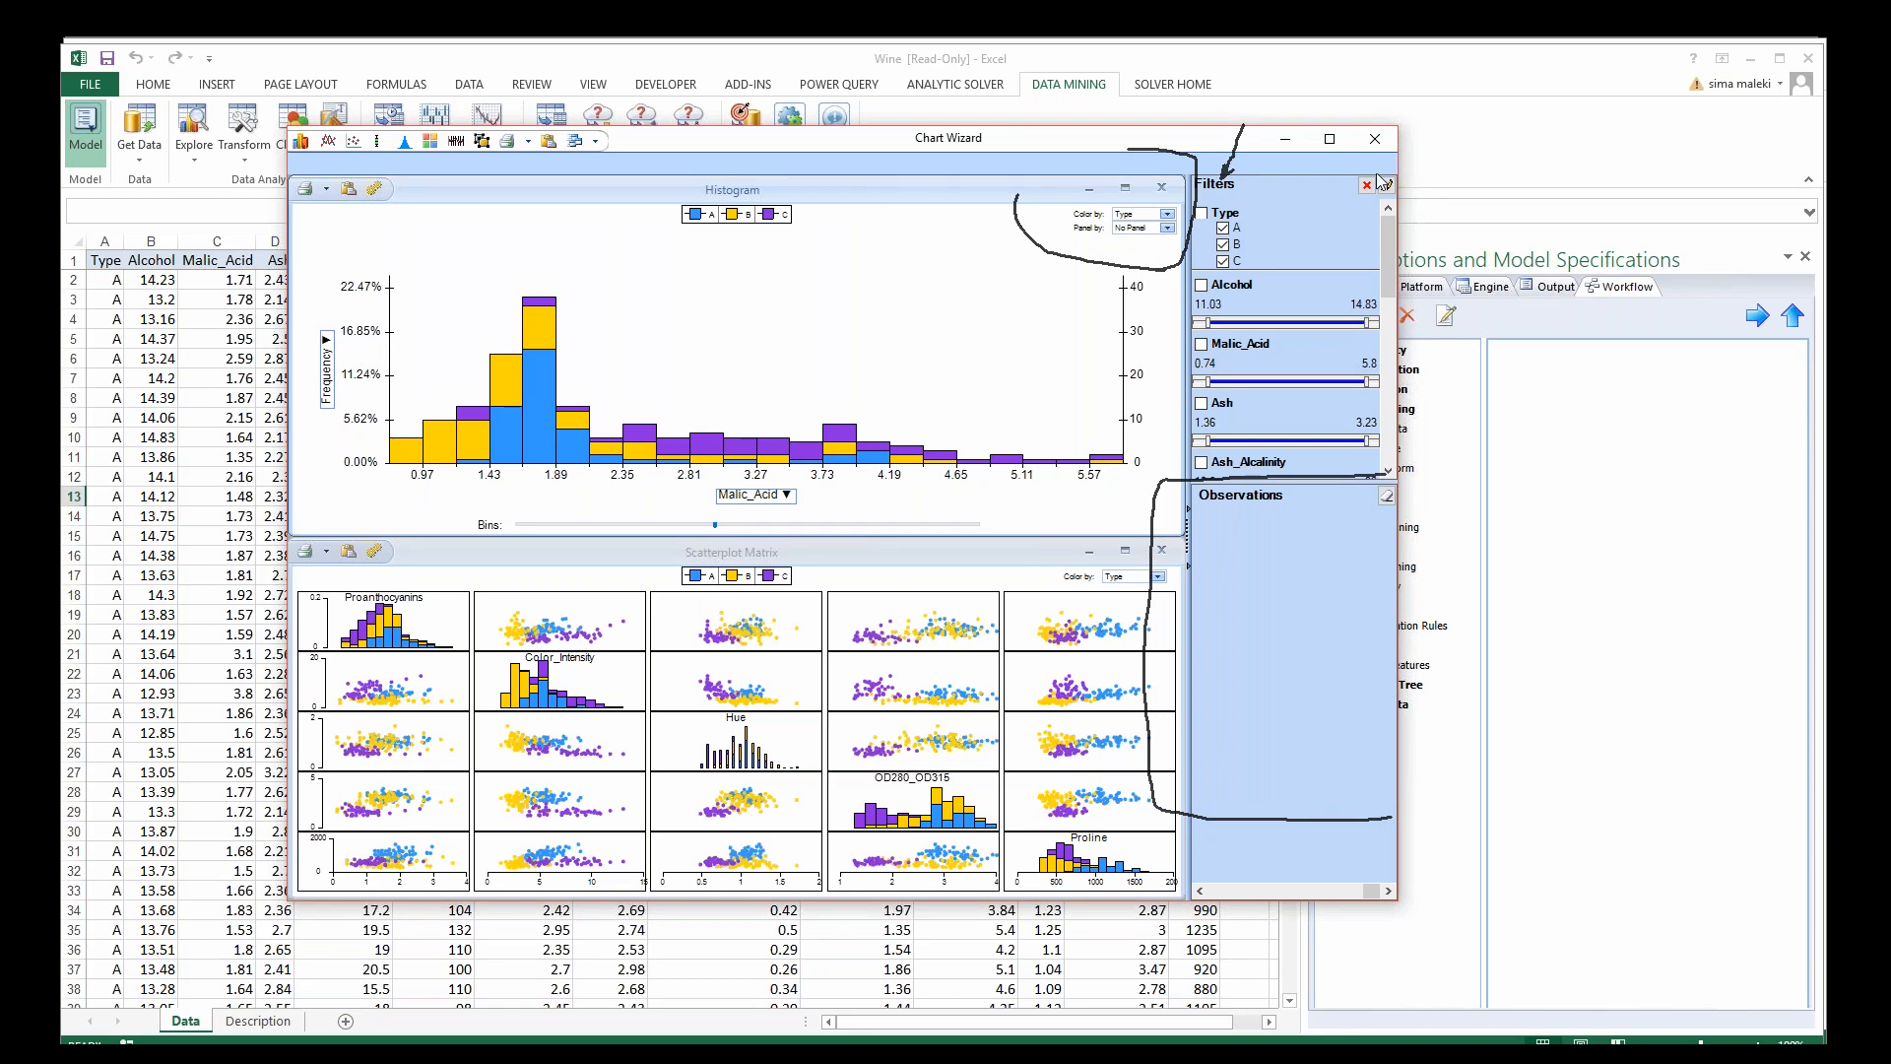
# Step: Close the chart window, saving it as chart1, and reopen it from the existing charts
pyautogui.click(1375, 138)
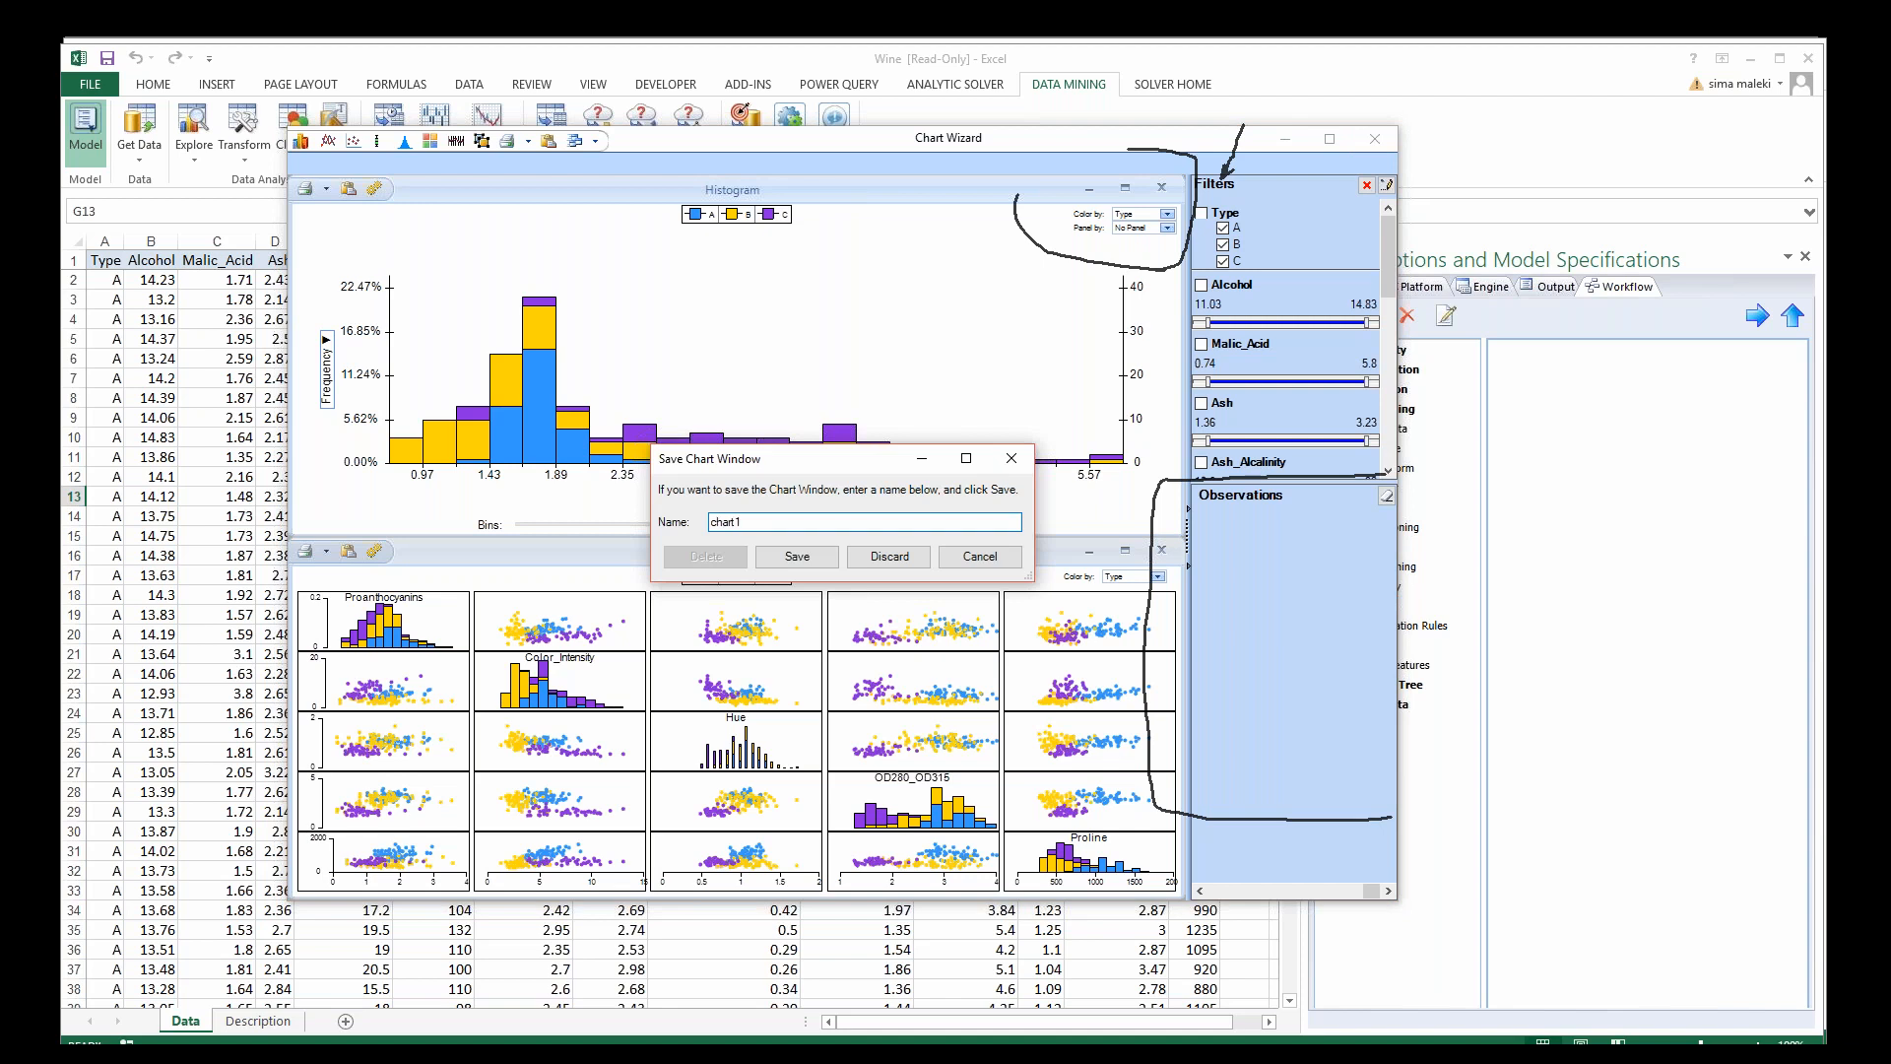
pyautogui.click(827, 558)
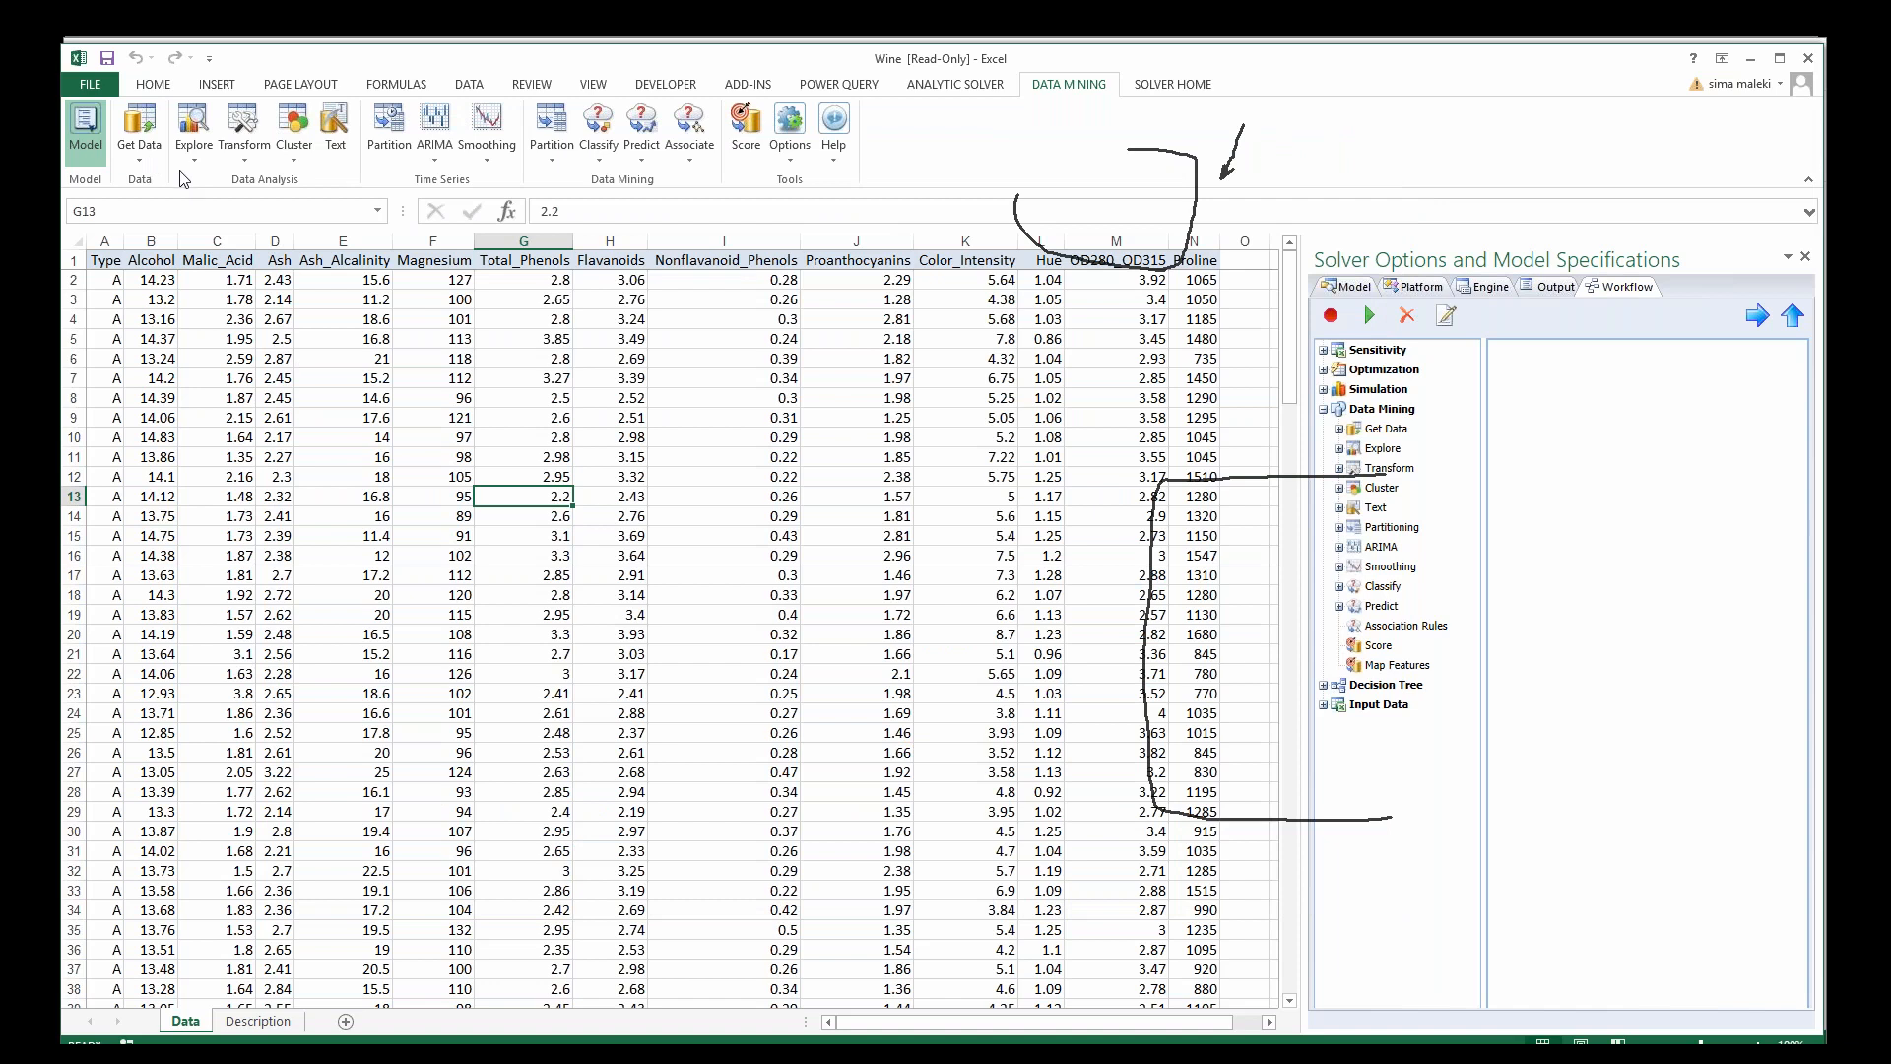
pyautogui.click(193, 137)
pyautogui.moveTo(207, 283)
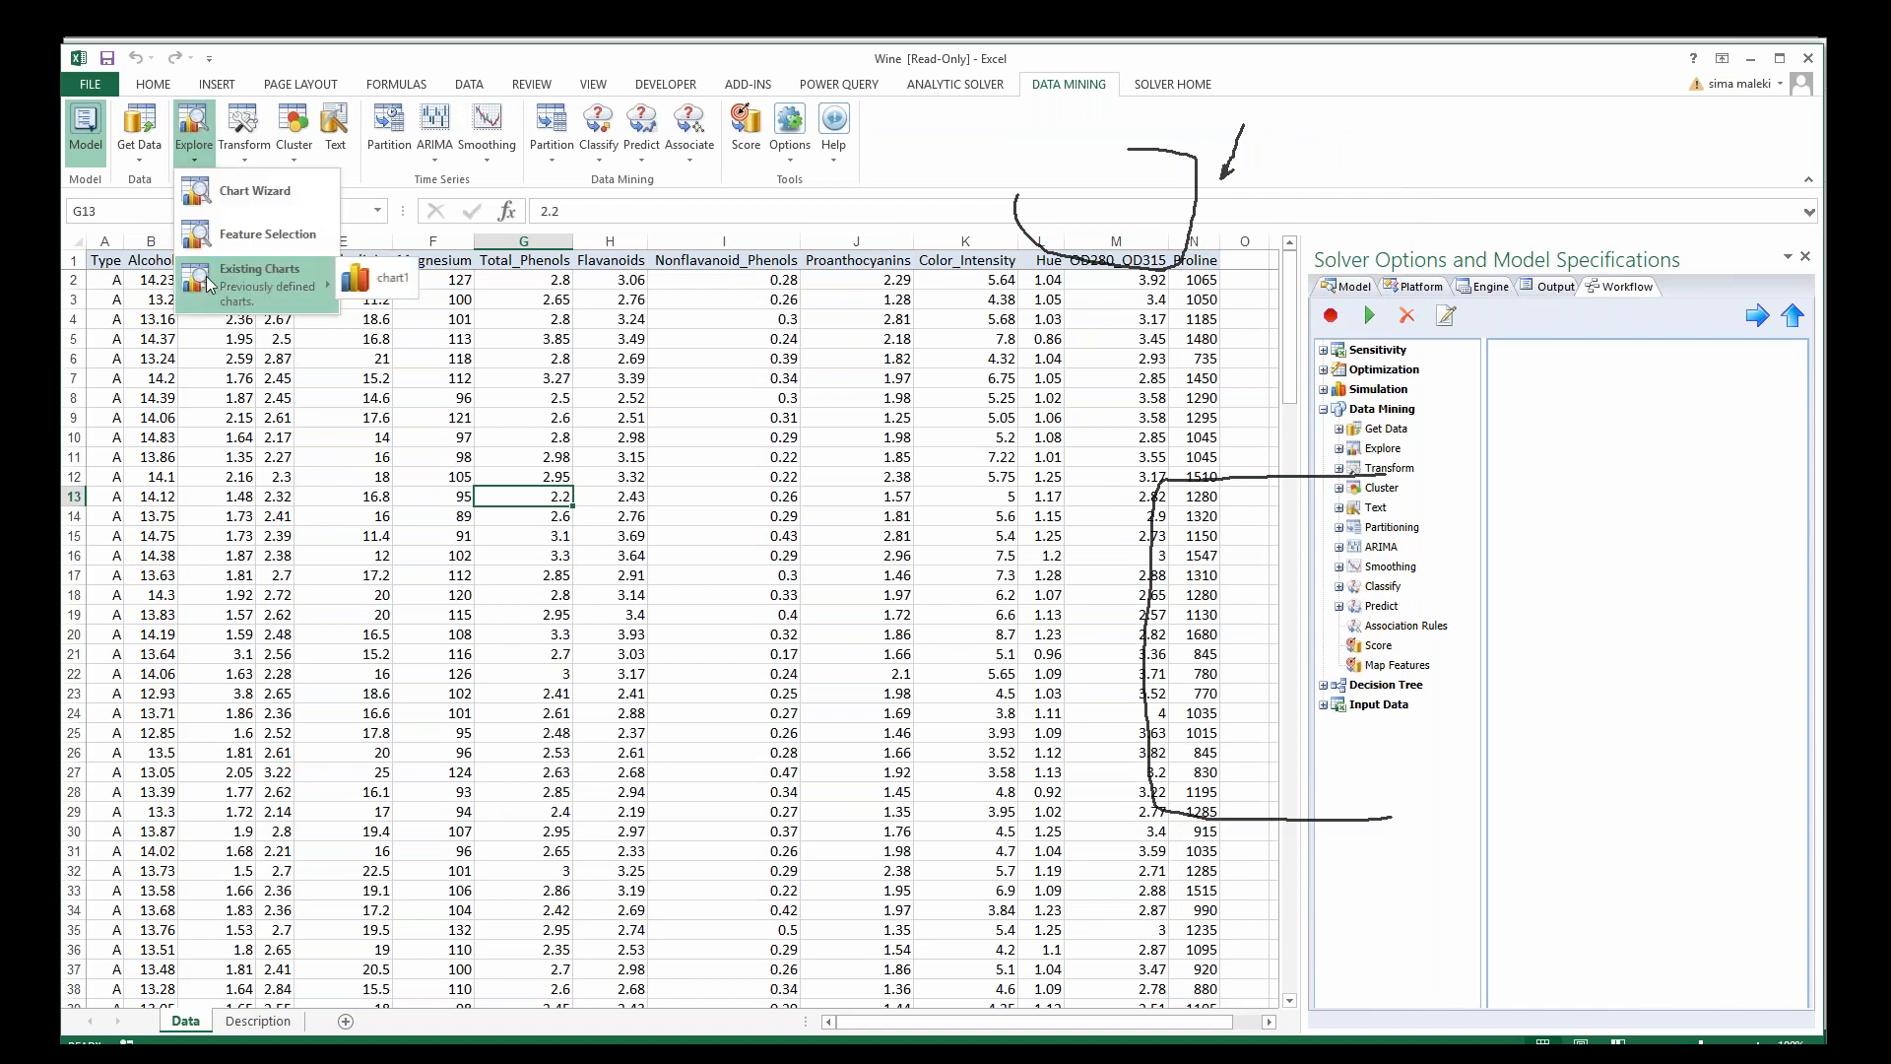
pyautogui.click(380, 279)
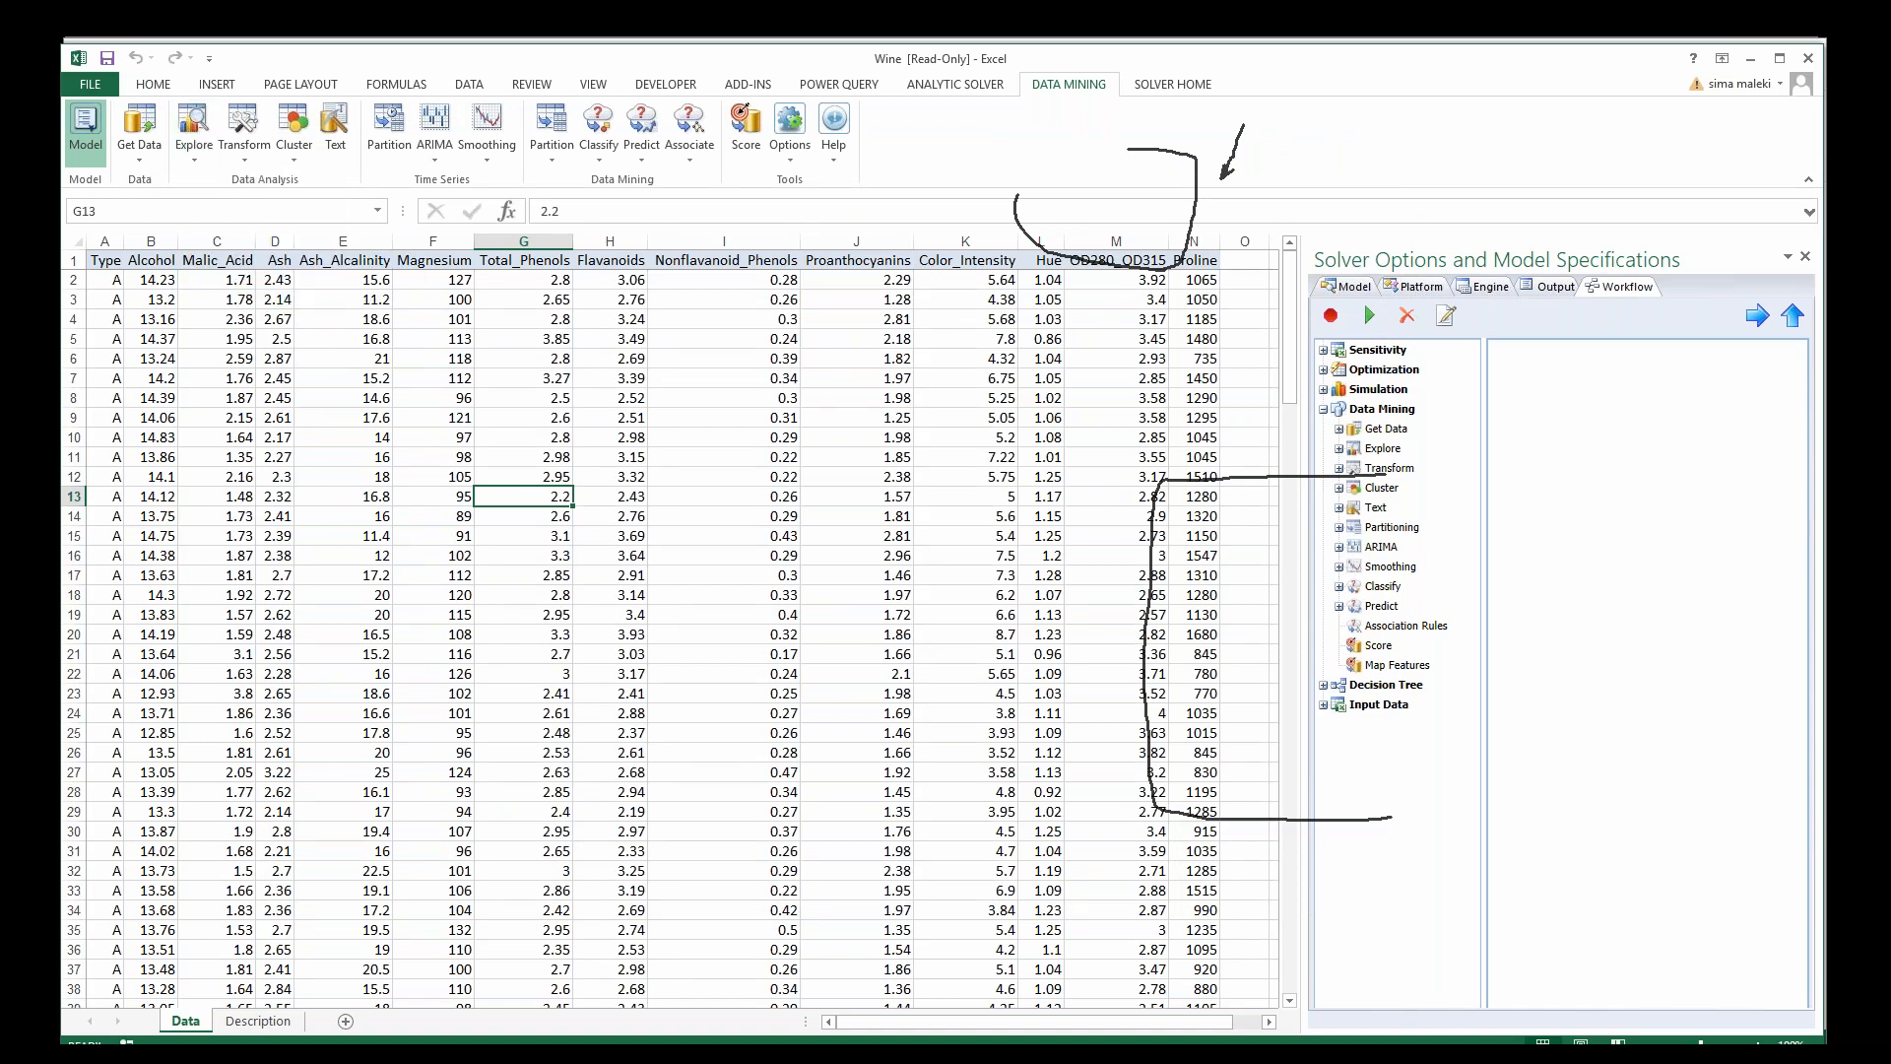
# Step: Close the reopened chart1 window and return to the Wine worksheet
pyautogui.click(1375, 138)
pyautogui.click(859, 564)
pyautogui.click(1605, 292)
# Step: Select the last three records at the end of the Wine dataset, cells A177:N179
pyautogui.click(1039, 516)
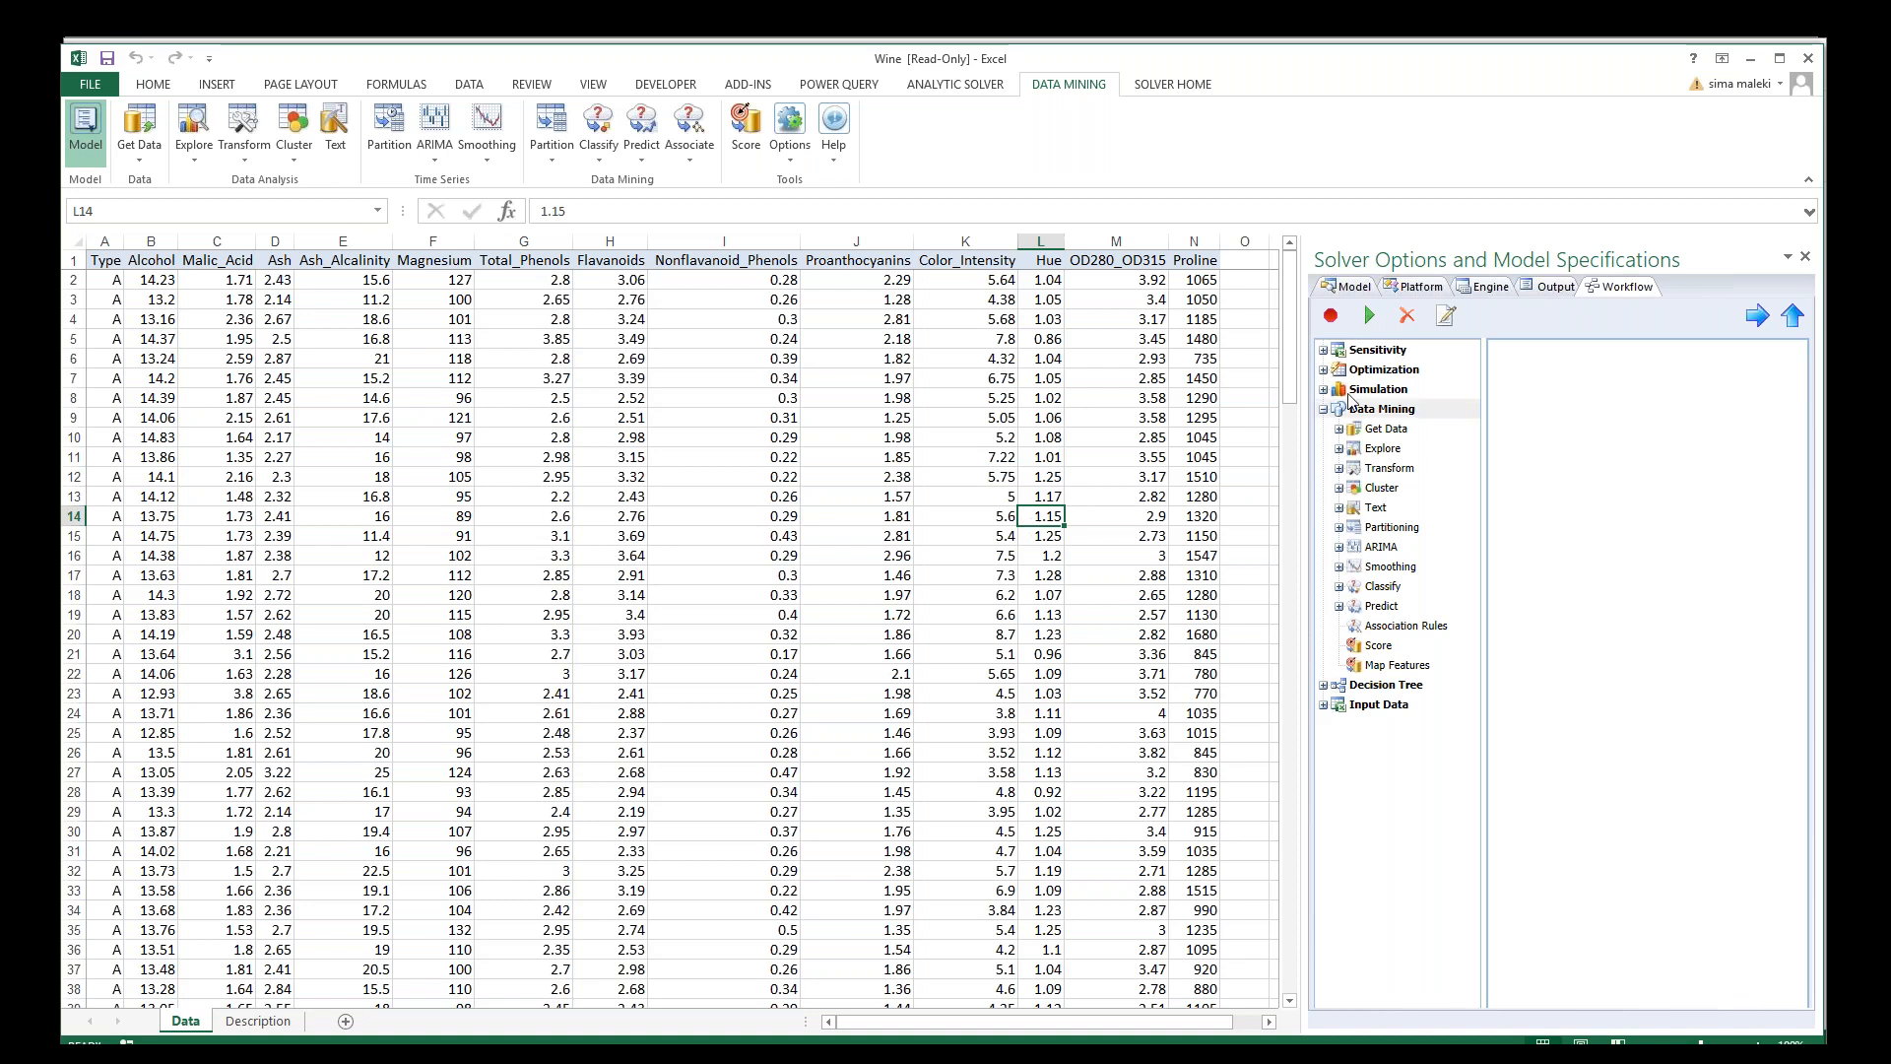
pyautogui.moveTo(1293, 350); pyautogui.dragTo(1270, 941)
pyautogui.moveTo(1196, 989)
pyautogui.mouseDown()
pyautogui.moveTo(781, 953)
pyautogui.moveTo(153, 947)
pyautogui.moveTo(1212, 991)
pyautogui.mouseUp()
pyautogui.click(101, 949)
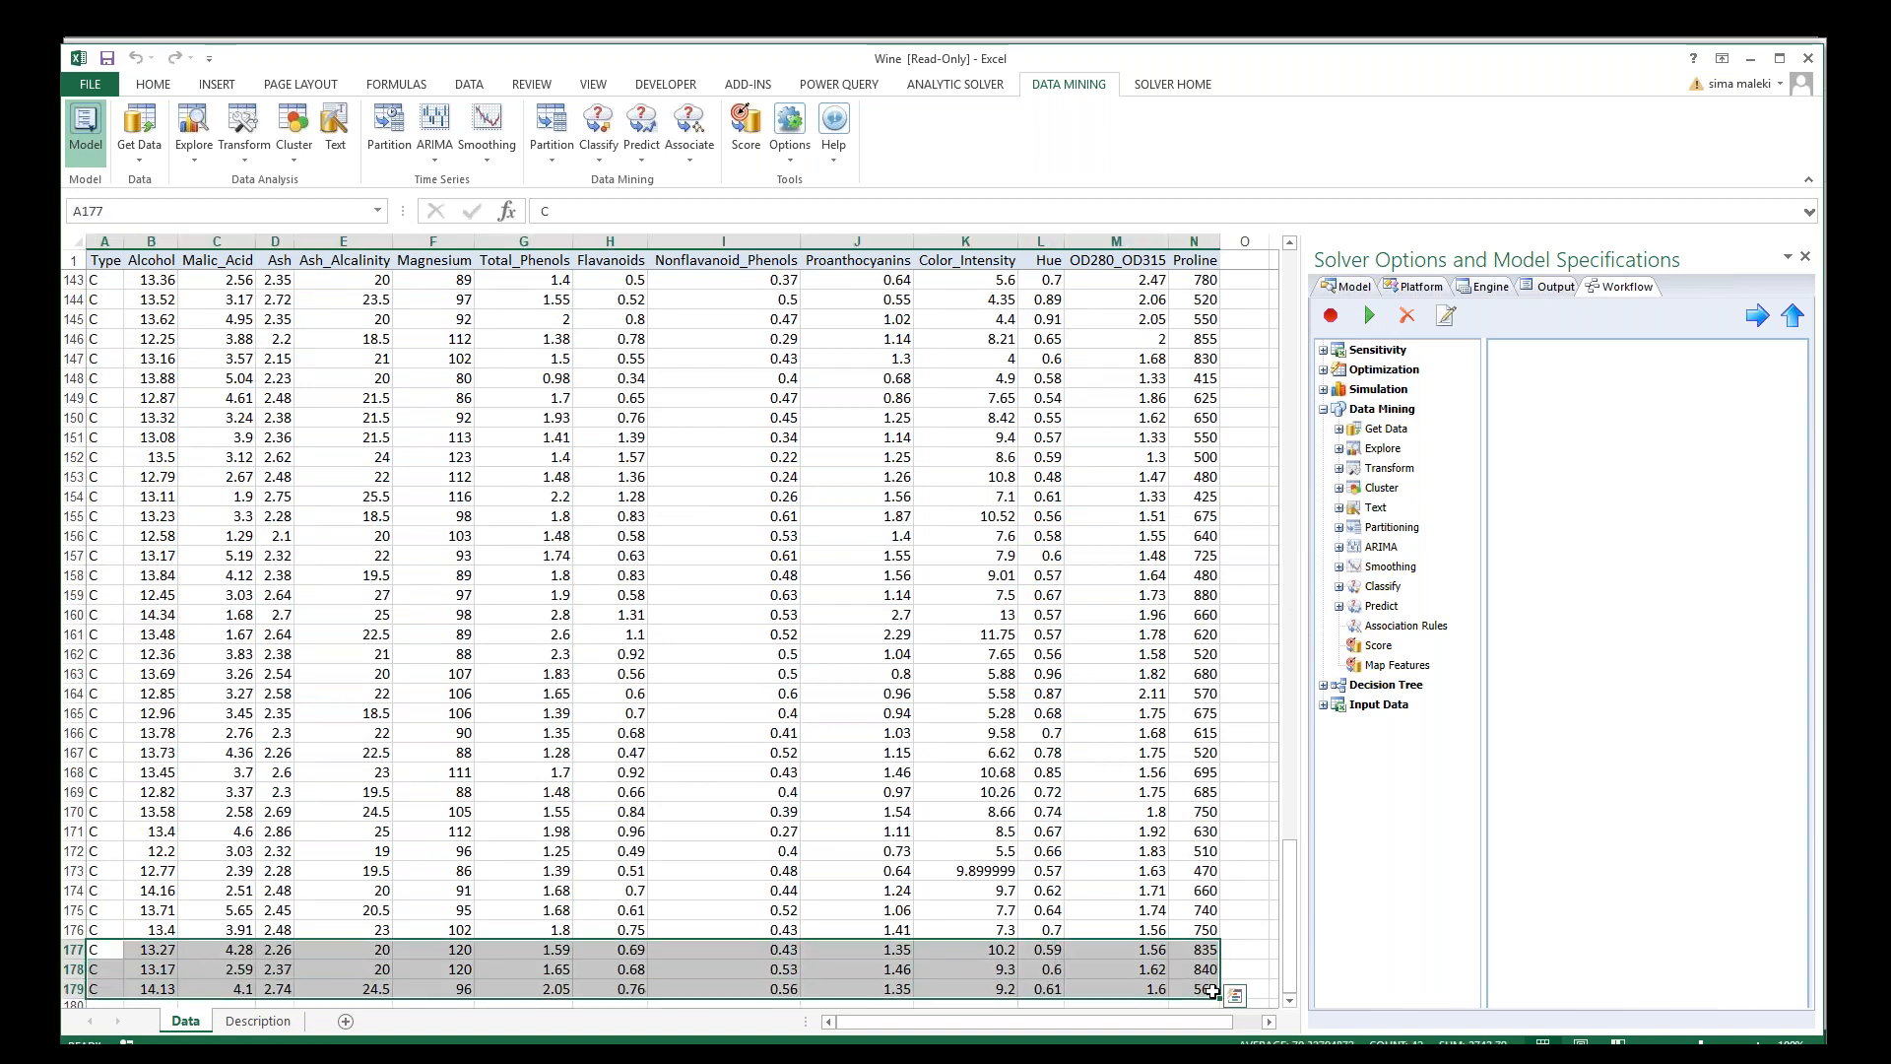
# Step: Add a new worksheet and paste the three copied Wine records into it starting at cell A1
pyautogui.click(345, 1020)
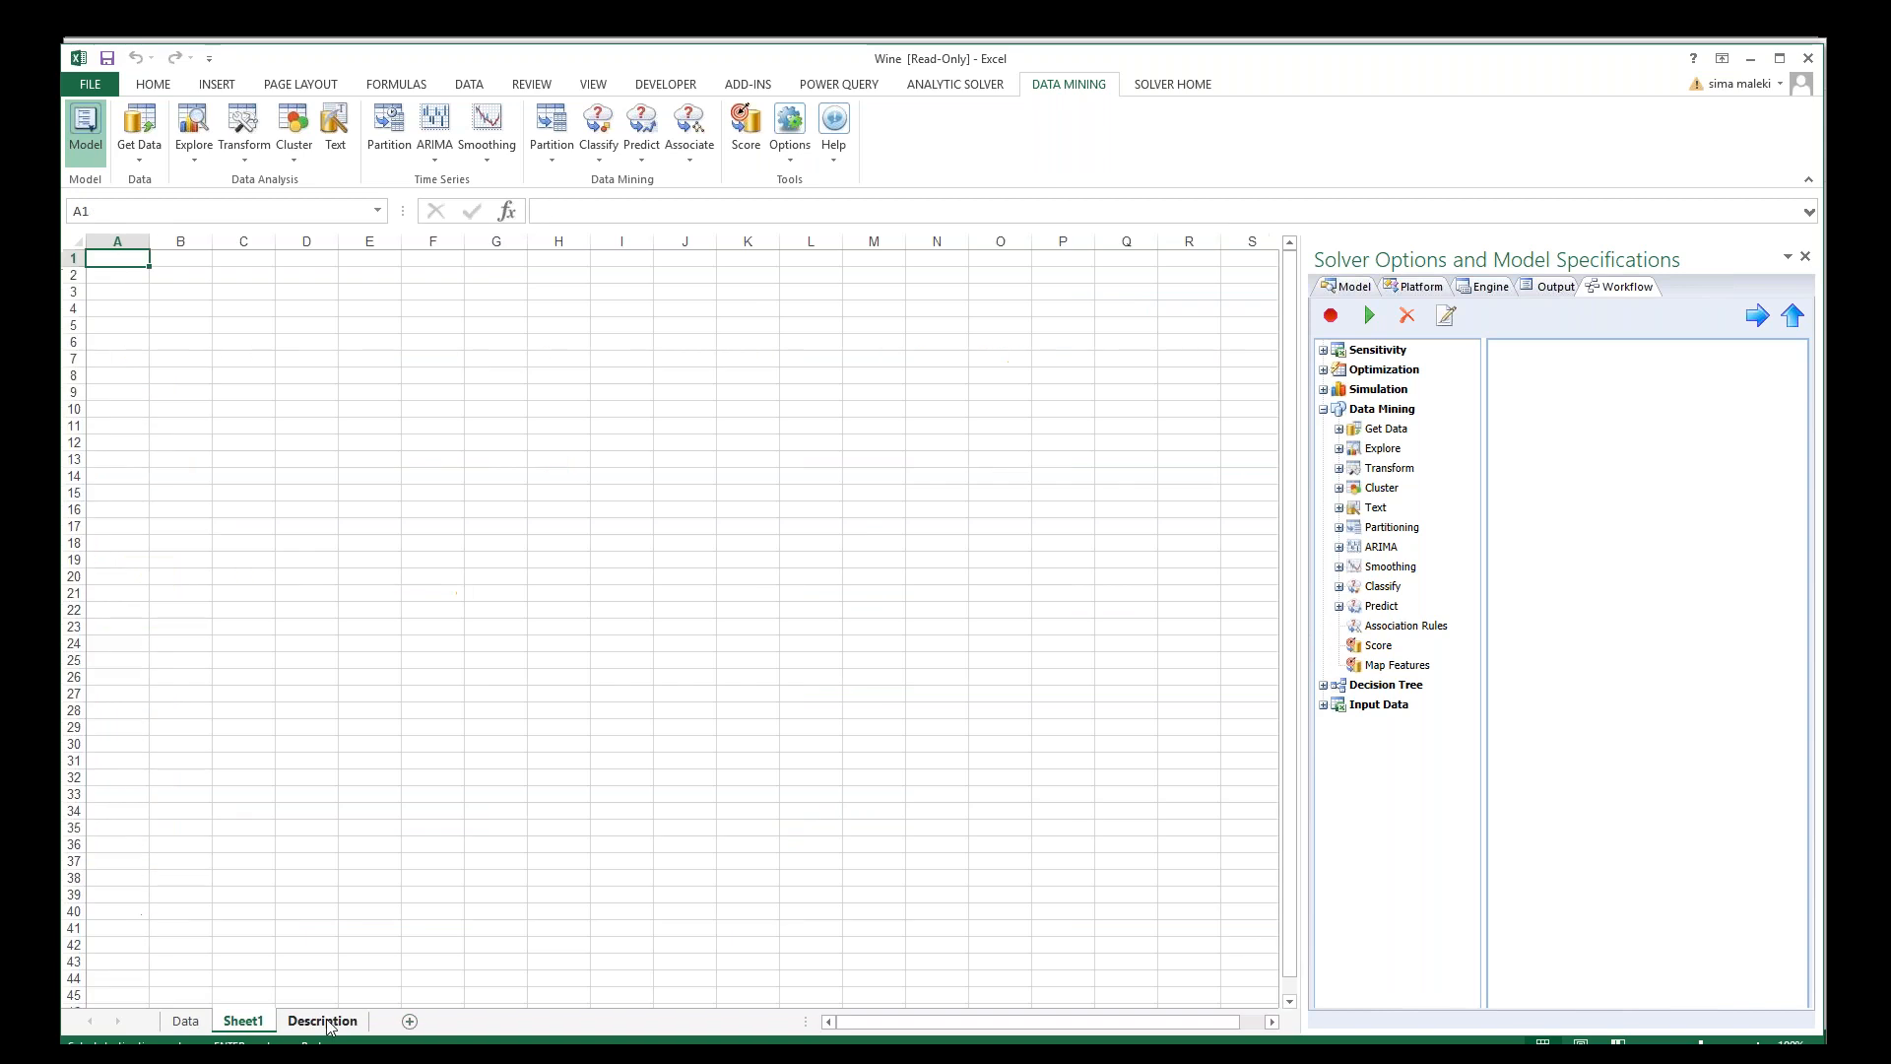
pyautogui.write('C\t13.27\t4.28\t2.26\t20\t120\t1.59\t0.69\t0.43\t1.35\t10.2\t0.59\t1.56\t835 C\t13.17\t2.59\t2.37\t20\t120\t1.65\t0.68\t0.53\t1.46\t9.3\t0.6\t1.62\t840 C\t14.13\t4.1\t2.74\t24.5\t96\t2.05\t0.76\t0.56\t1.35\t9.2\t0.61\t1.6\t560')
pyautogui.click(173, 406)
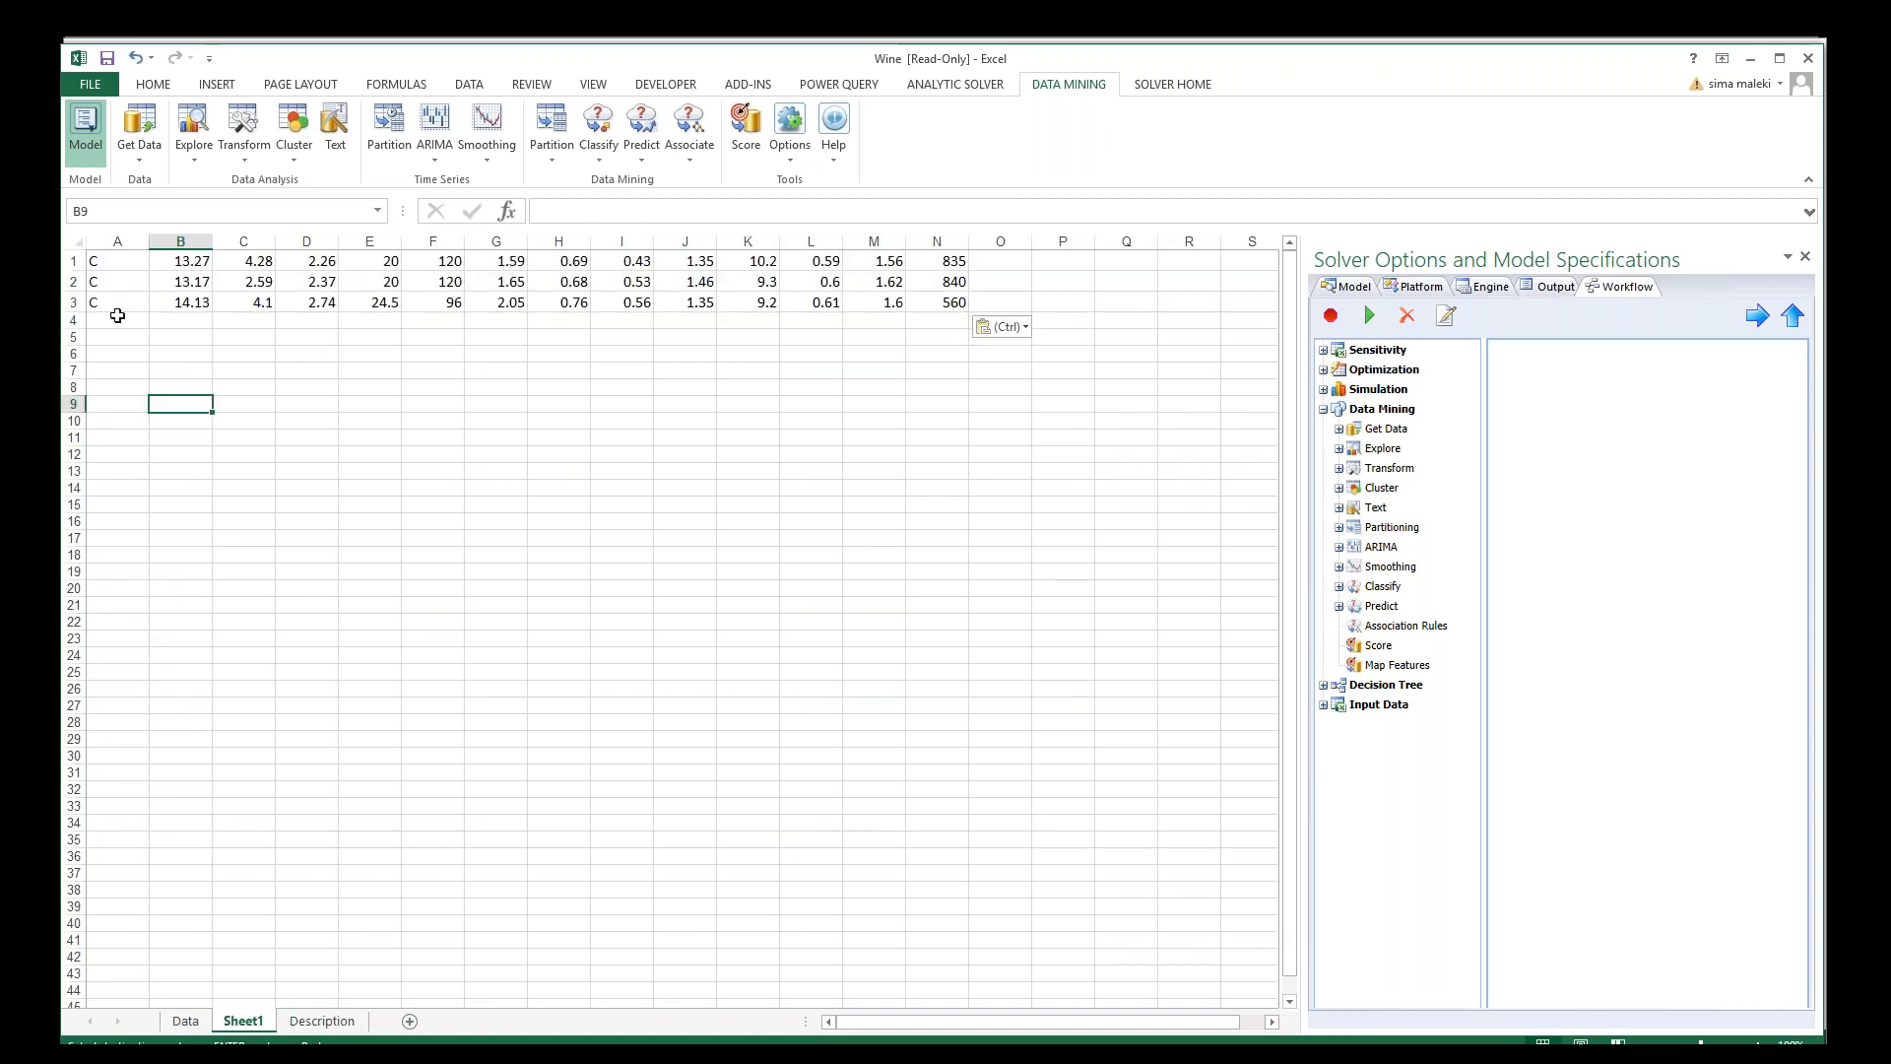
# Step: Copy the header row A1:N1 from the Data worksheet and insert it above the records in Sheet1
pyautogui.click(185, 1020)
pyautogui.scroll(10, 1221, 255)
pyautogui.moveTo(1221, 255); pyautogui.dragTo(98, 261)
pyautogui.hotkey('ctrl', 'c')
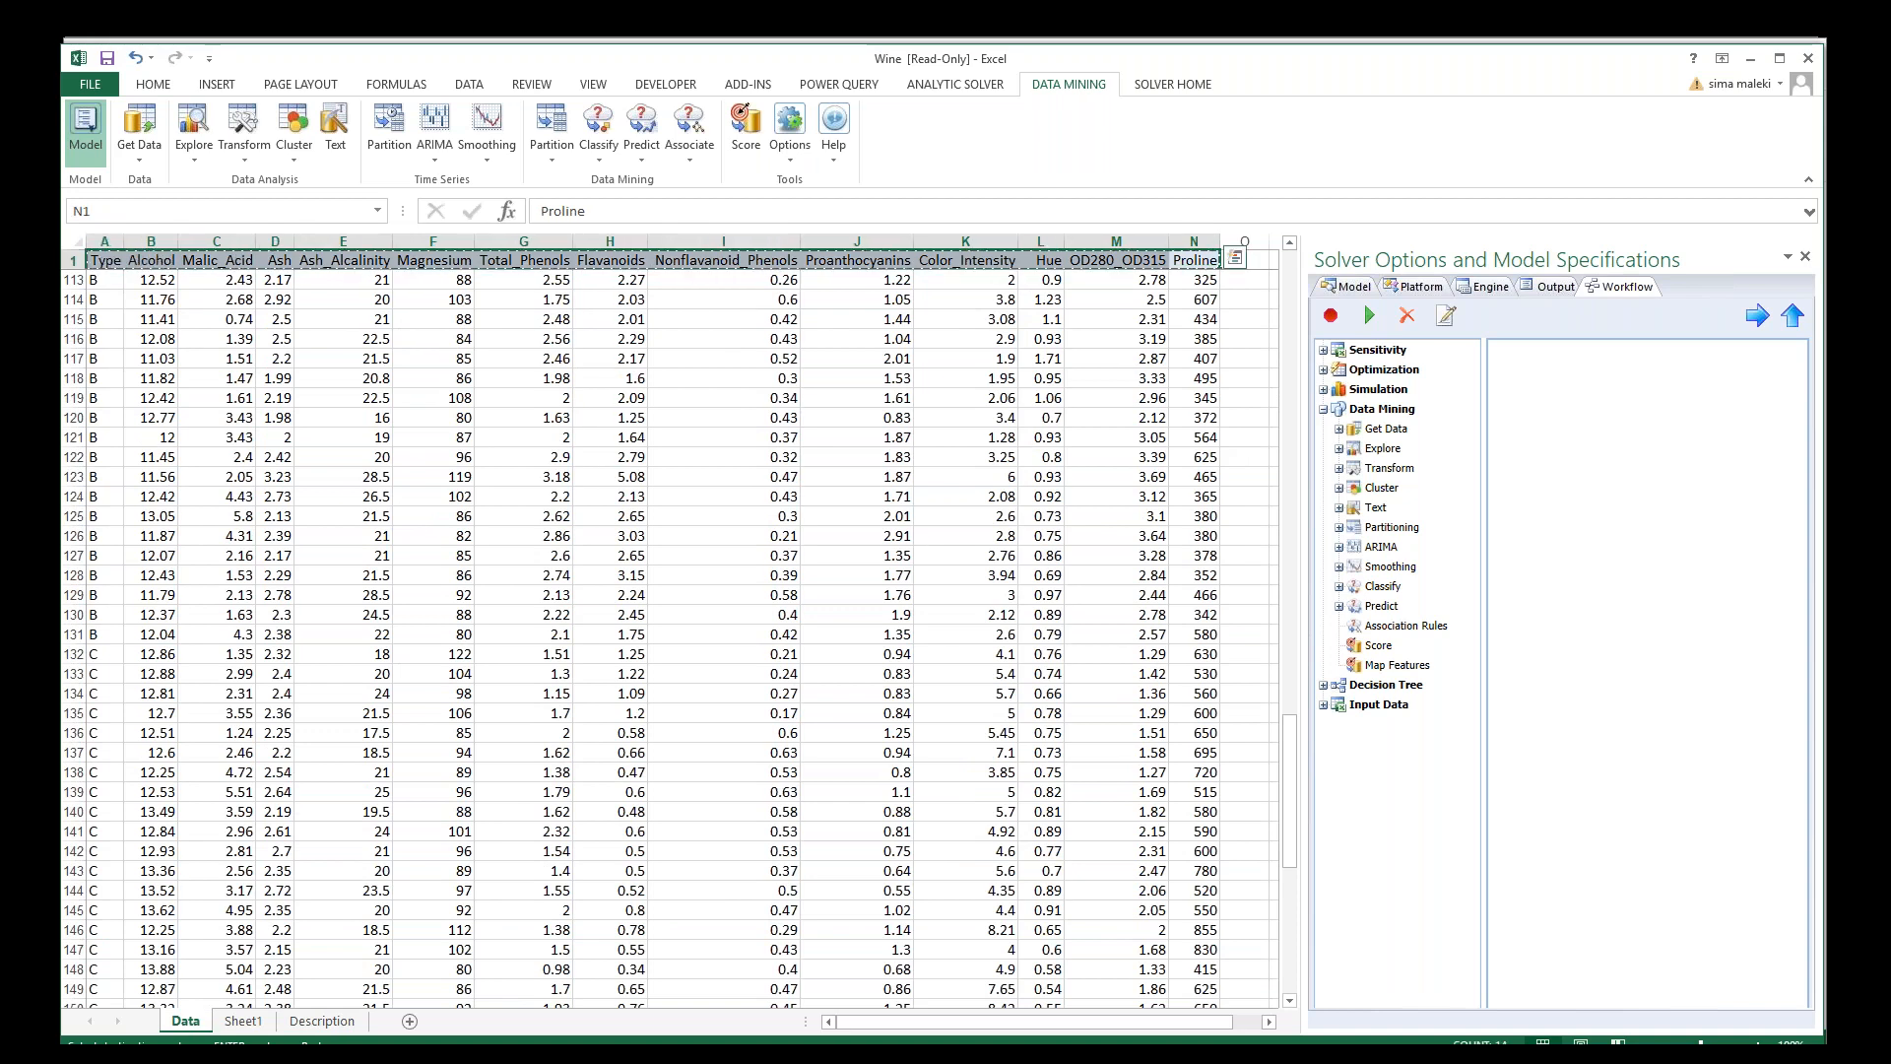
pyautogui.click(243, 1020)
pyautogui.click(72, 261)
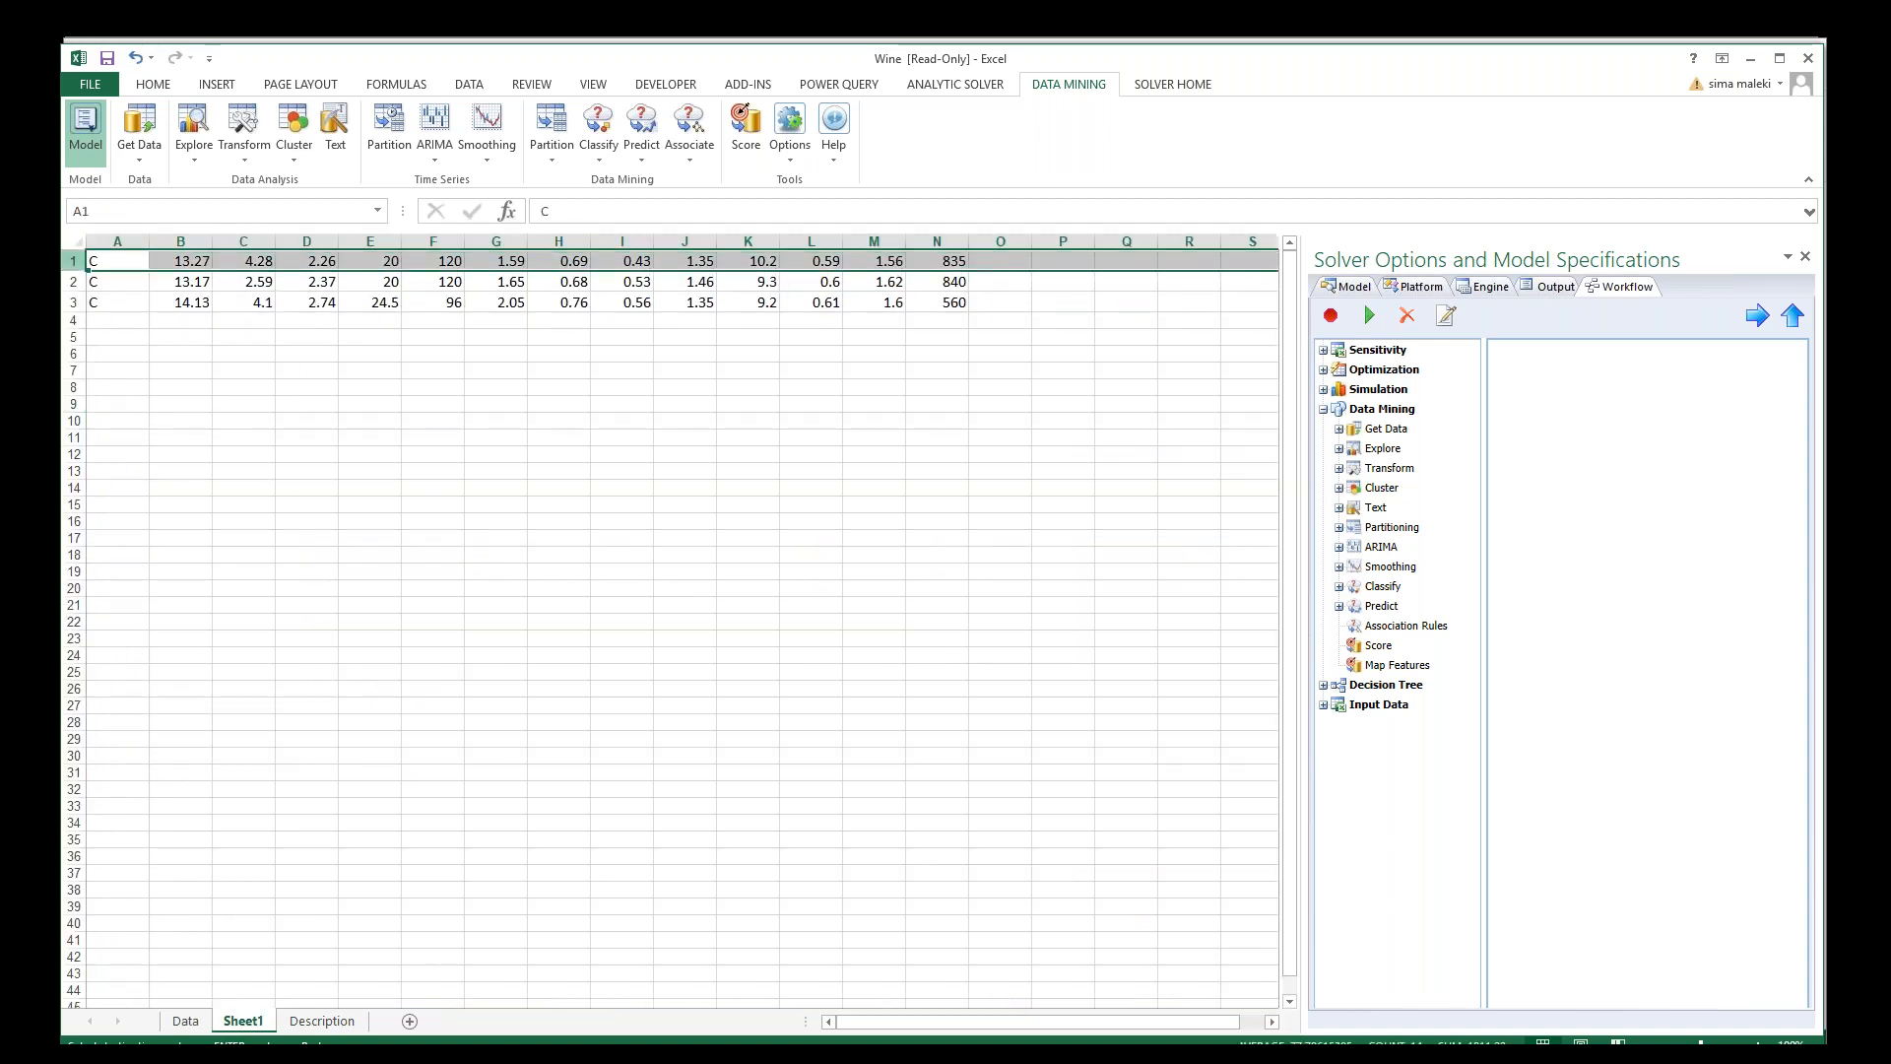
pyautogui.rightClick(79, 260)
pyautogui.click(154, 394)
pyautogui.click(109, 431)
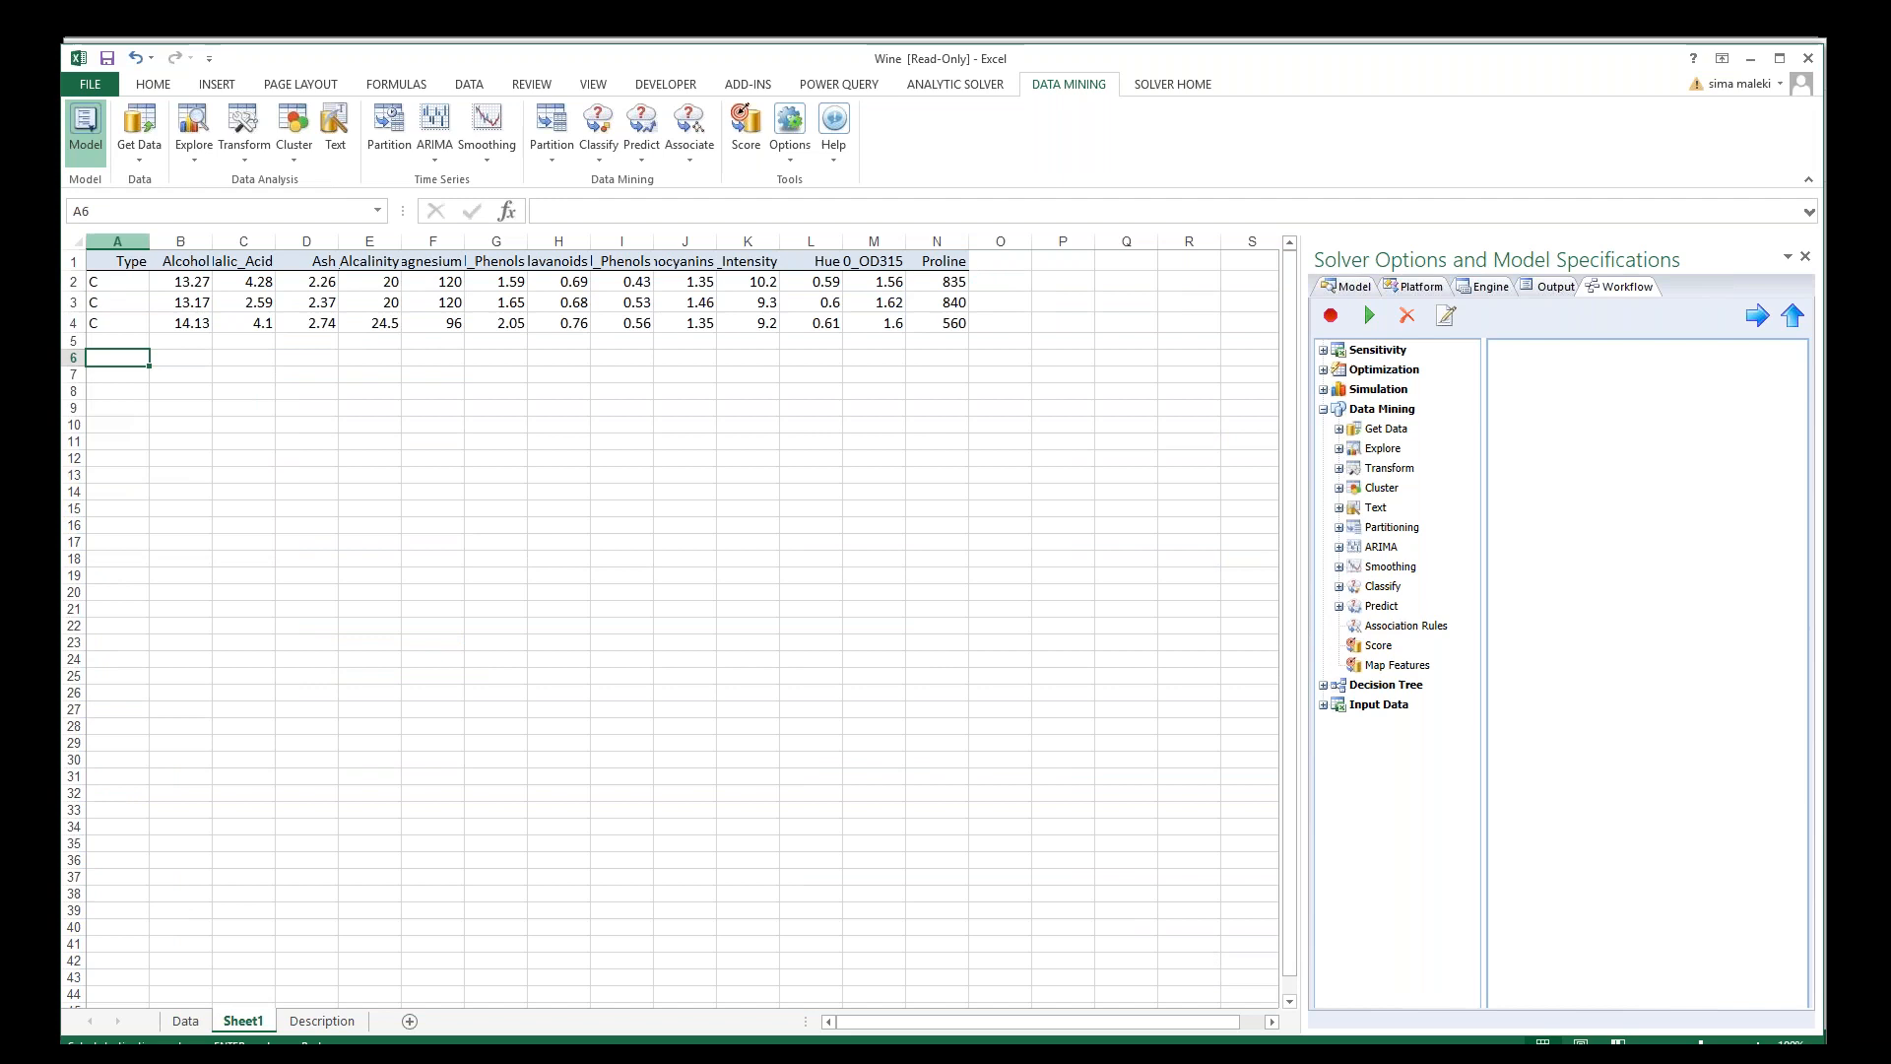
# Step: Delete the Type column from Sheet1
pyautogui.rightClick(130, 242)
pyautogui.click(180, 407)
pyautogui.click(180, 392)
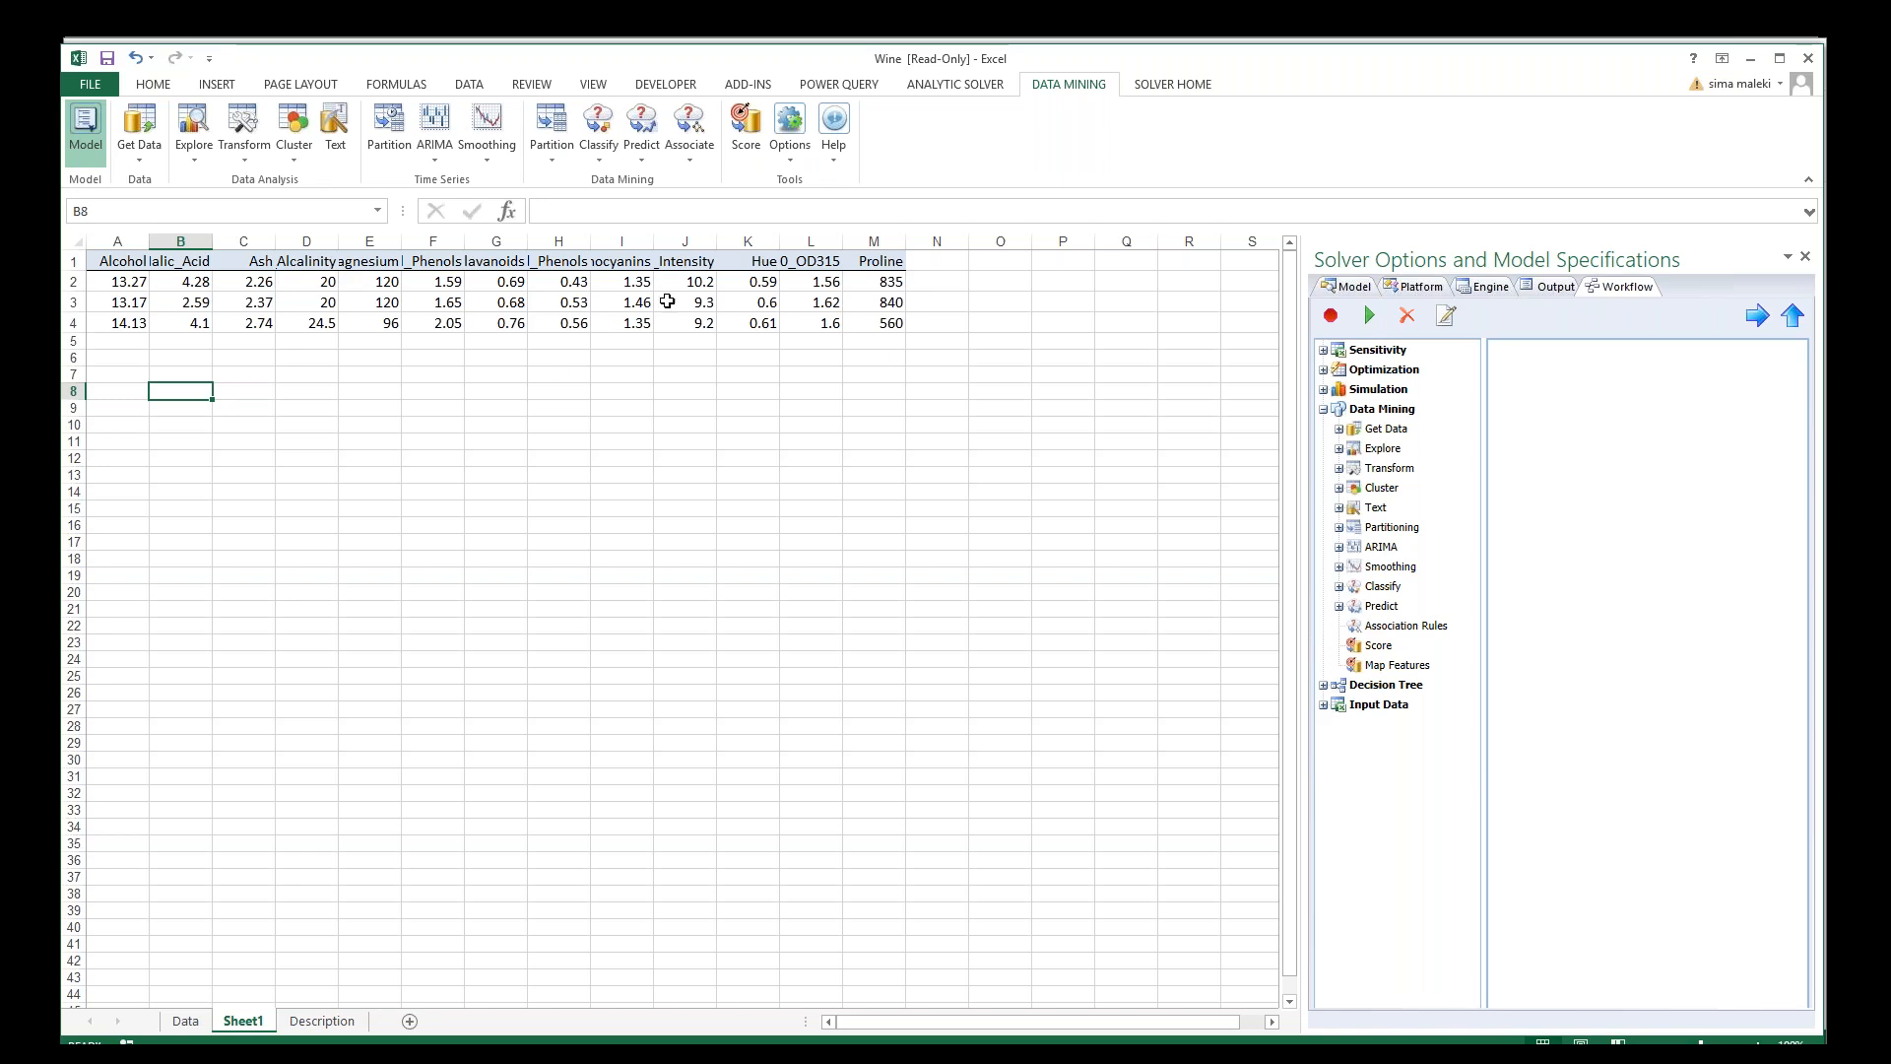
# Step: Return to the Data worksheet and start a Classification Tree on the Wine data
pyautogui.click(185, 1020)
pyautogui.scroll(6, 242, 769)
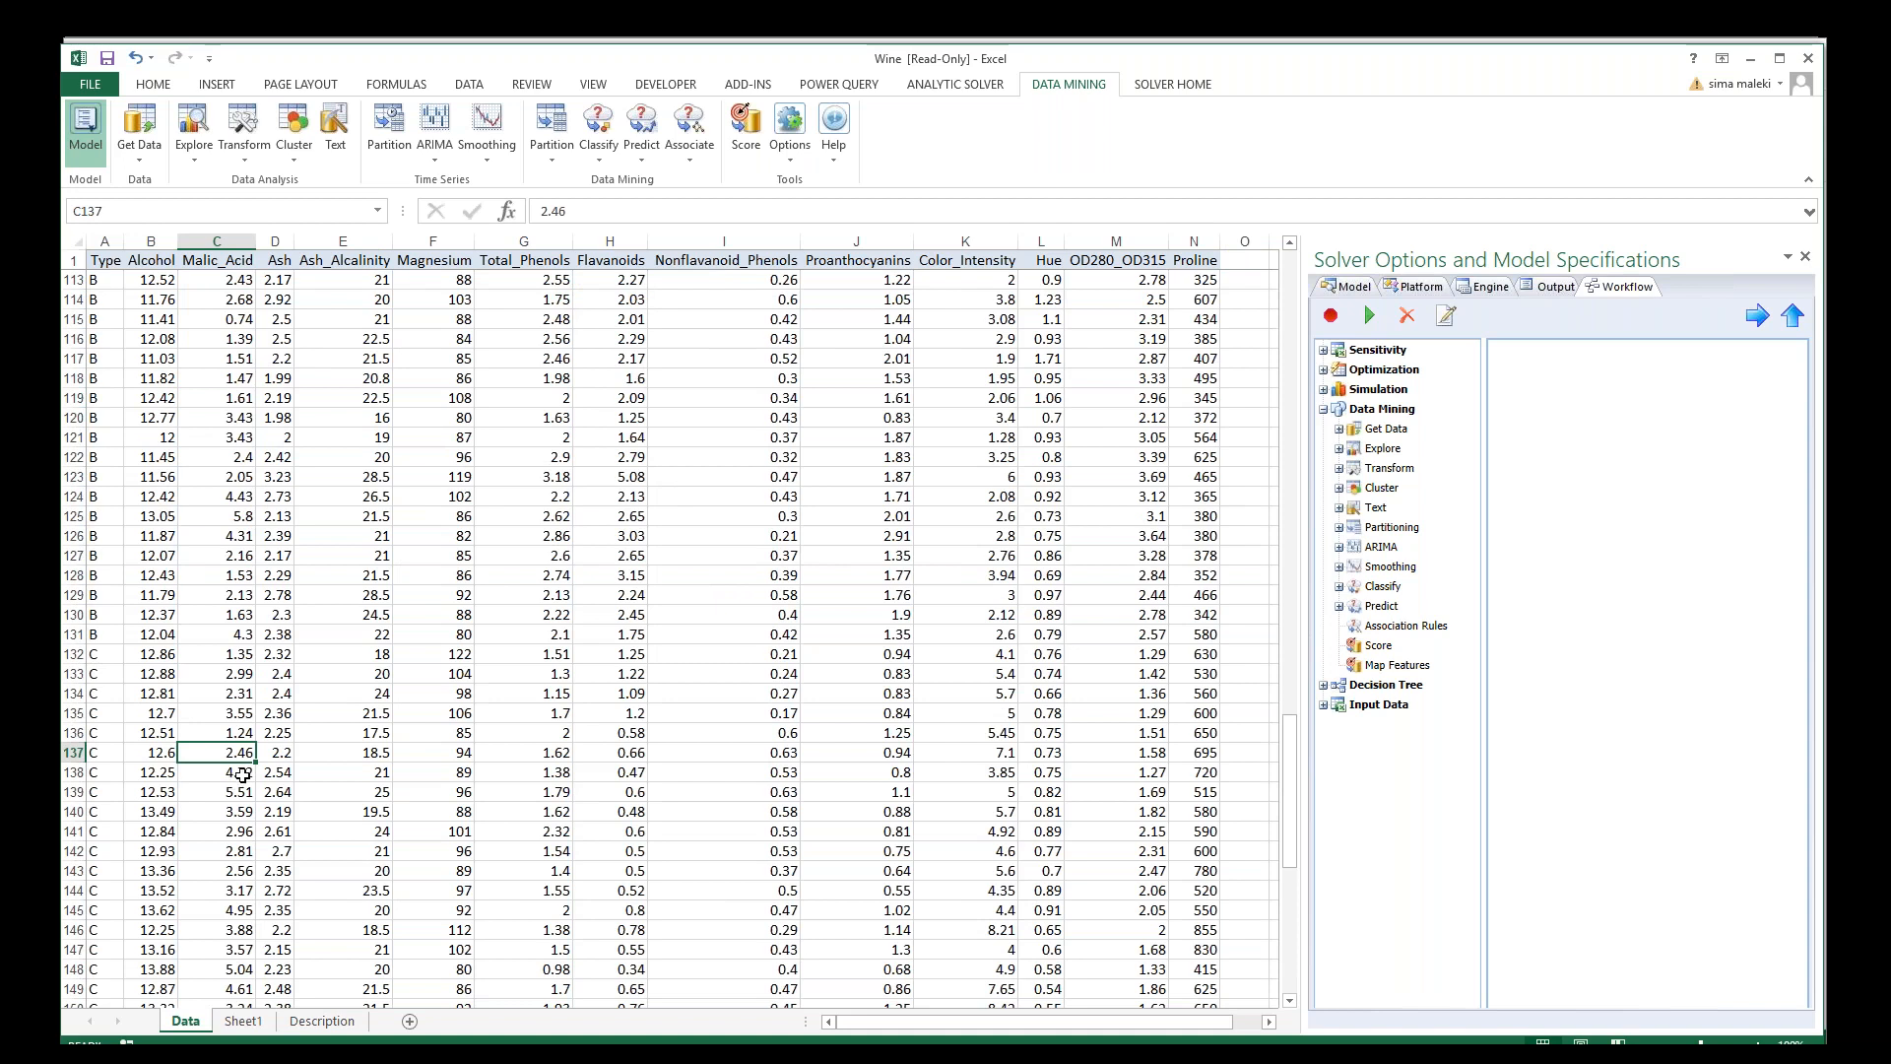
pyautogui.click(561, 153)
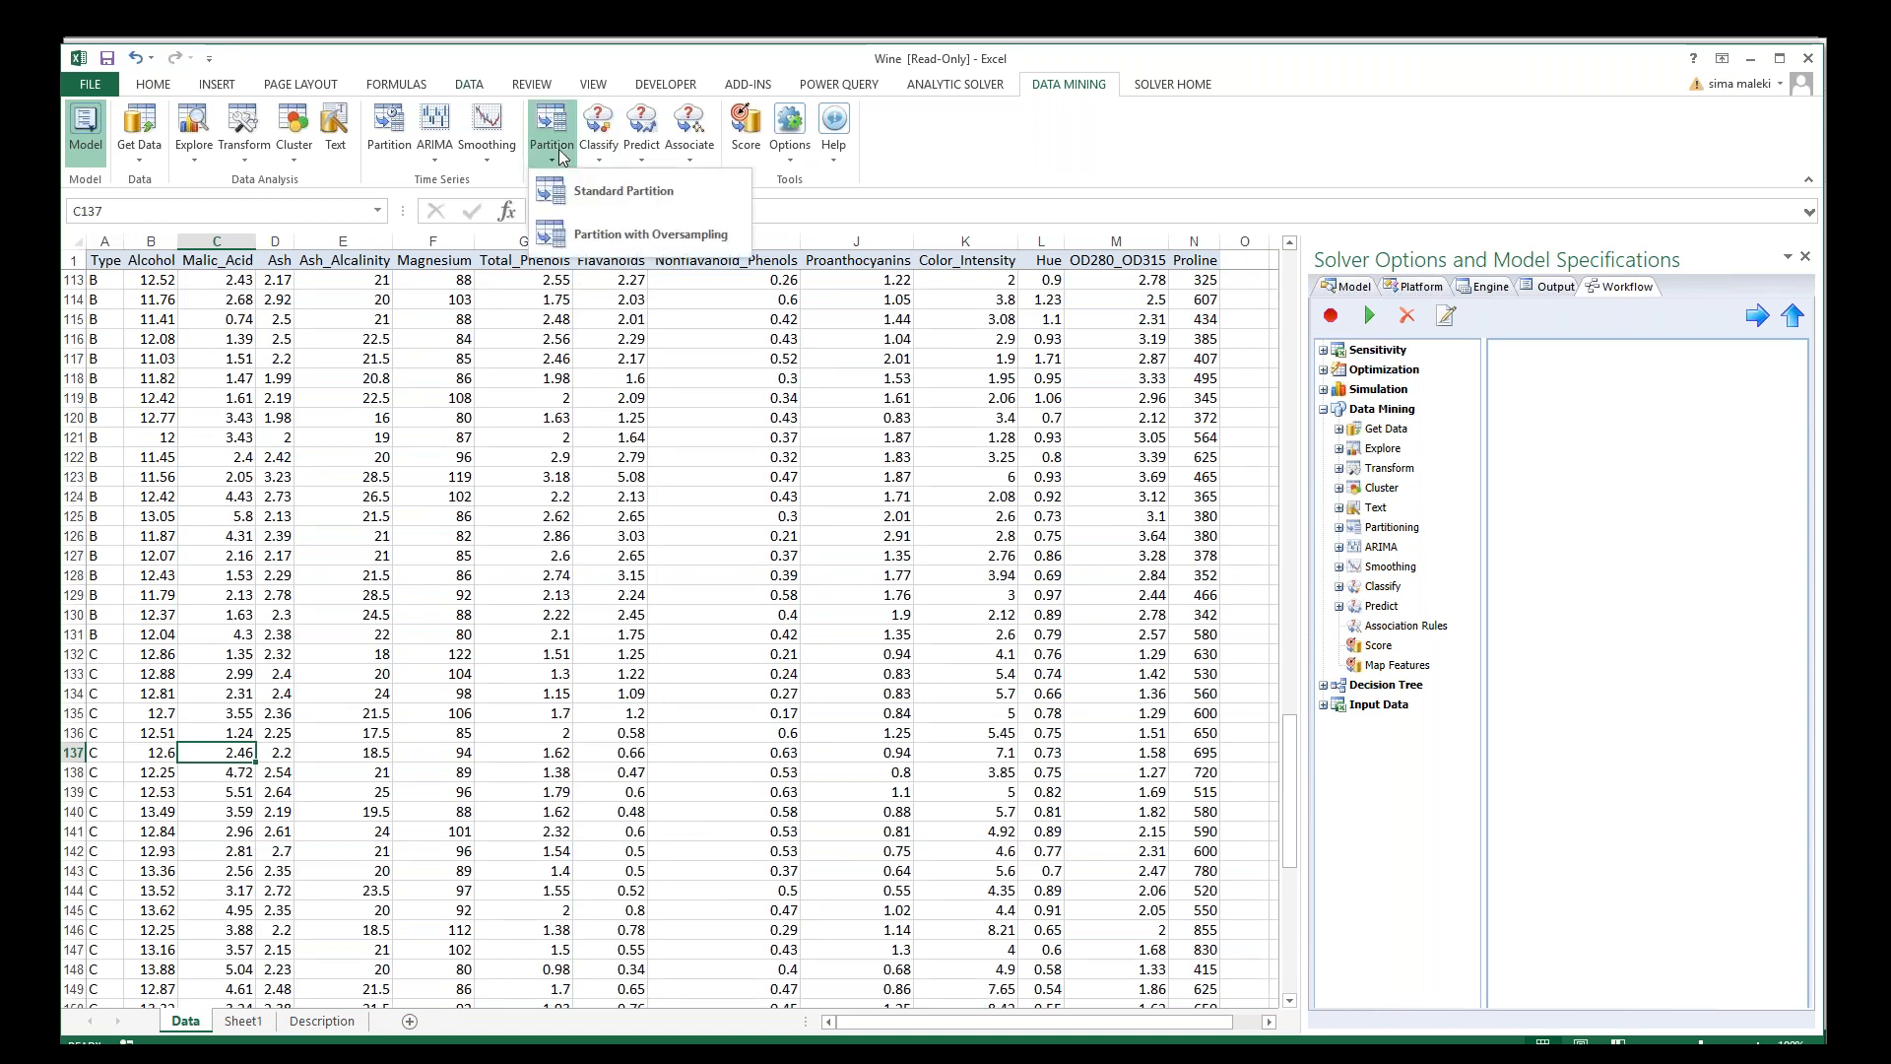
pyautogui.click(1091, 147)
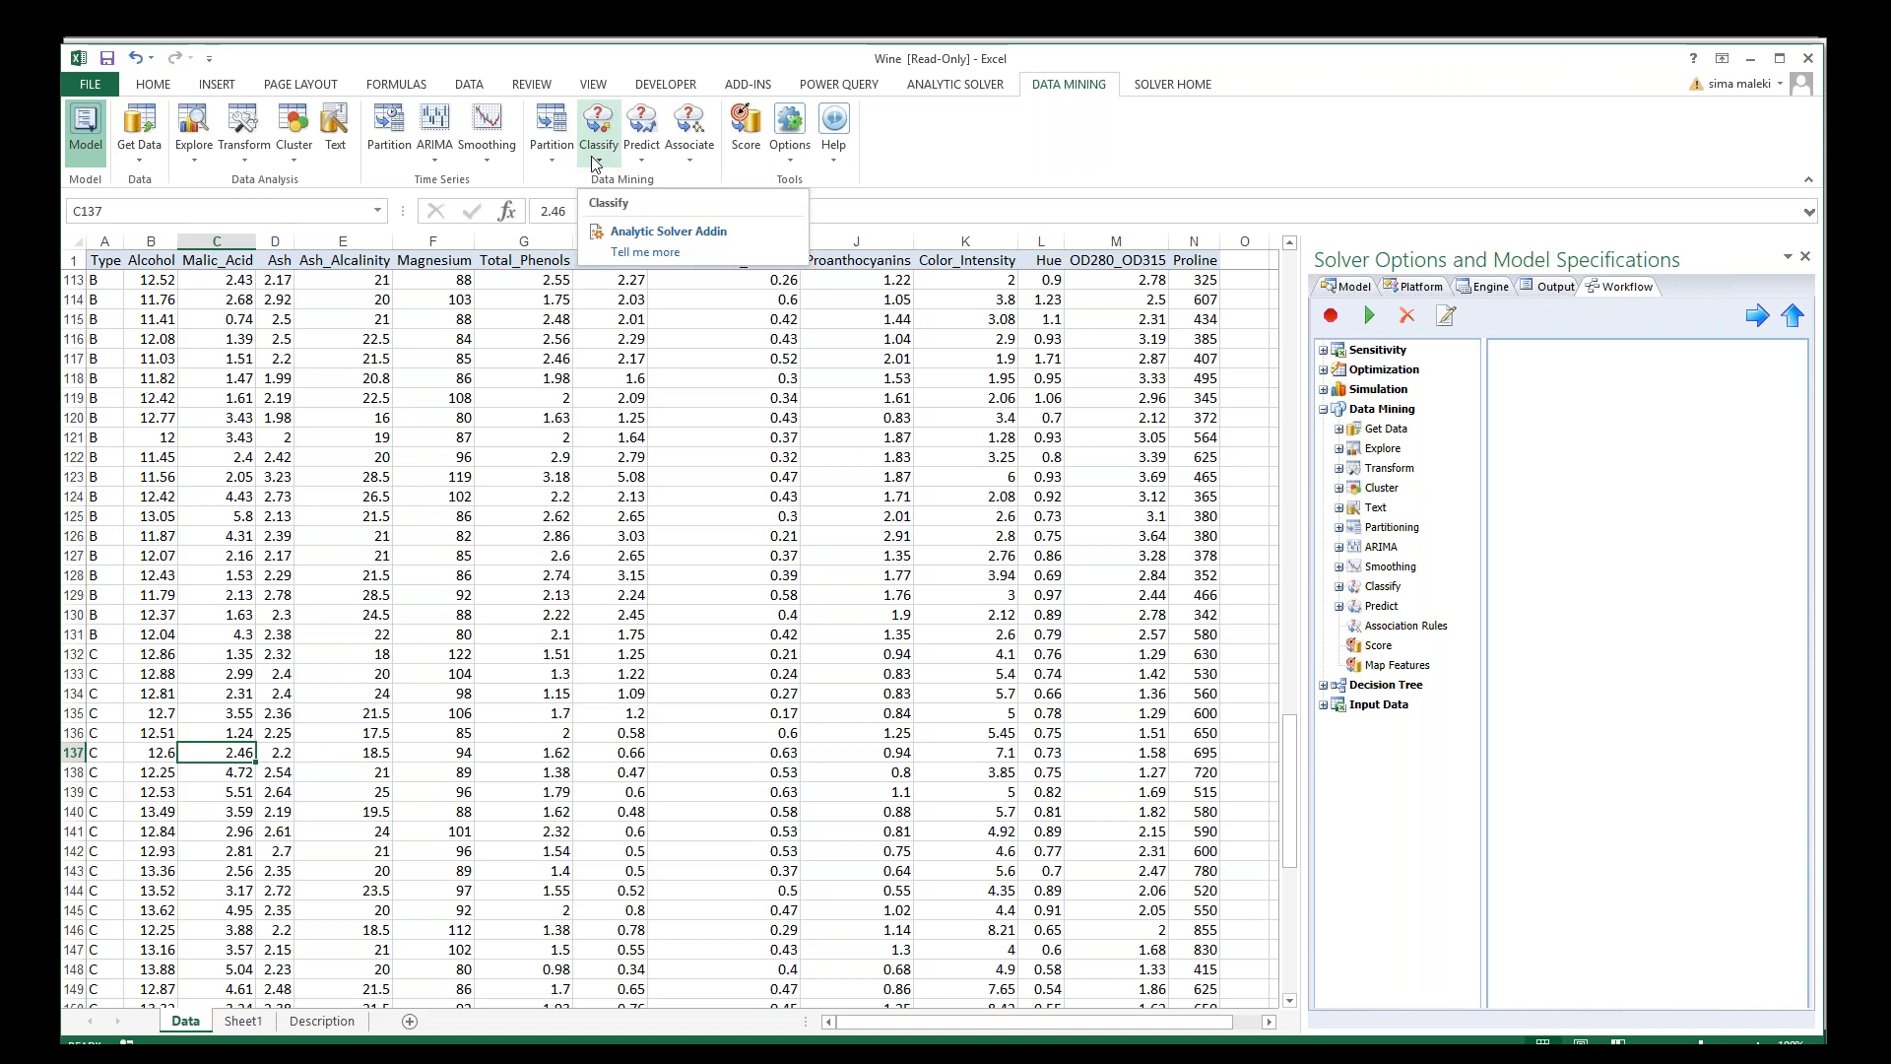
pyautogui.click(433, 536)
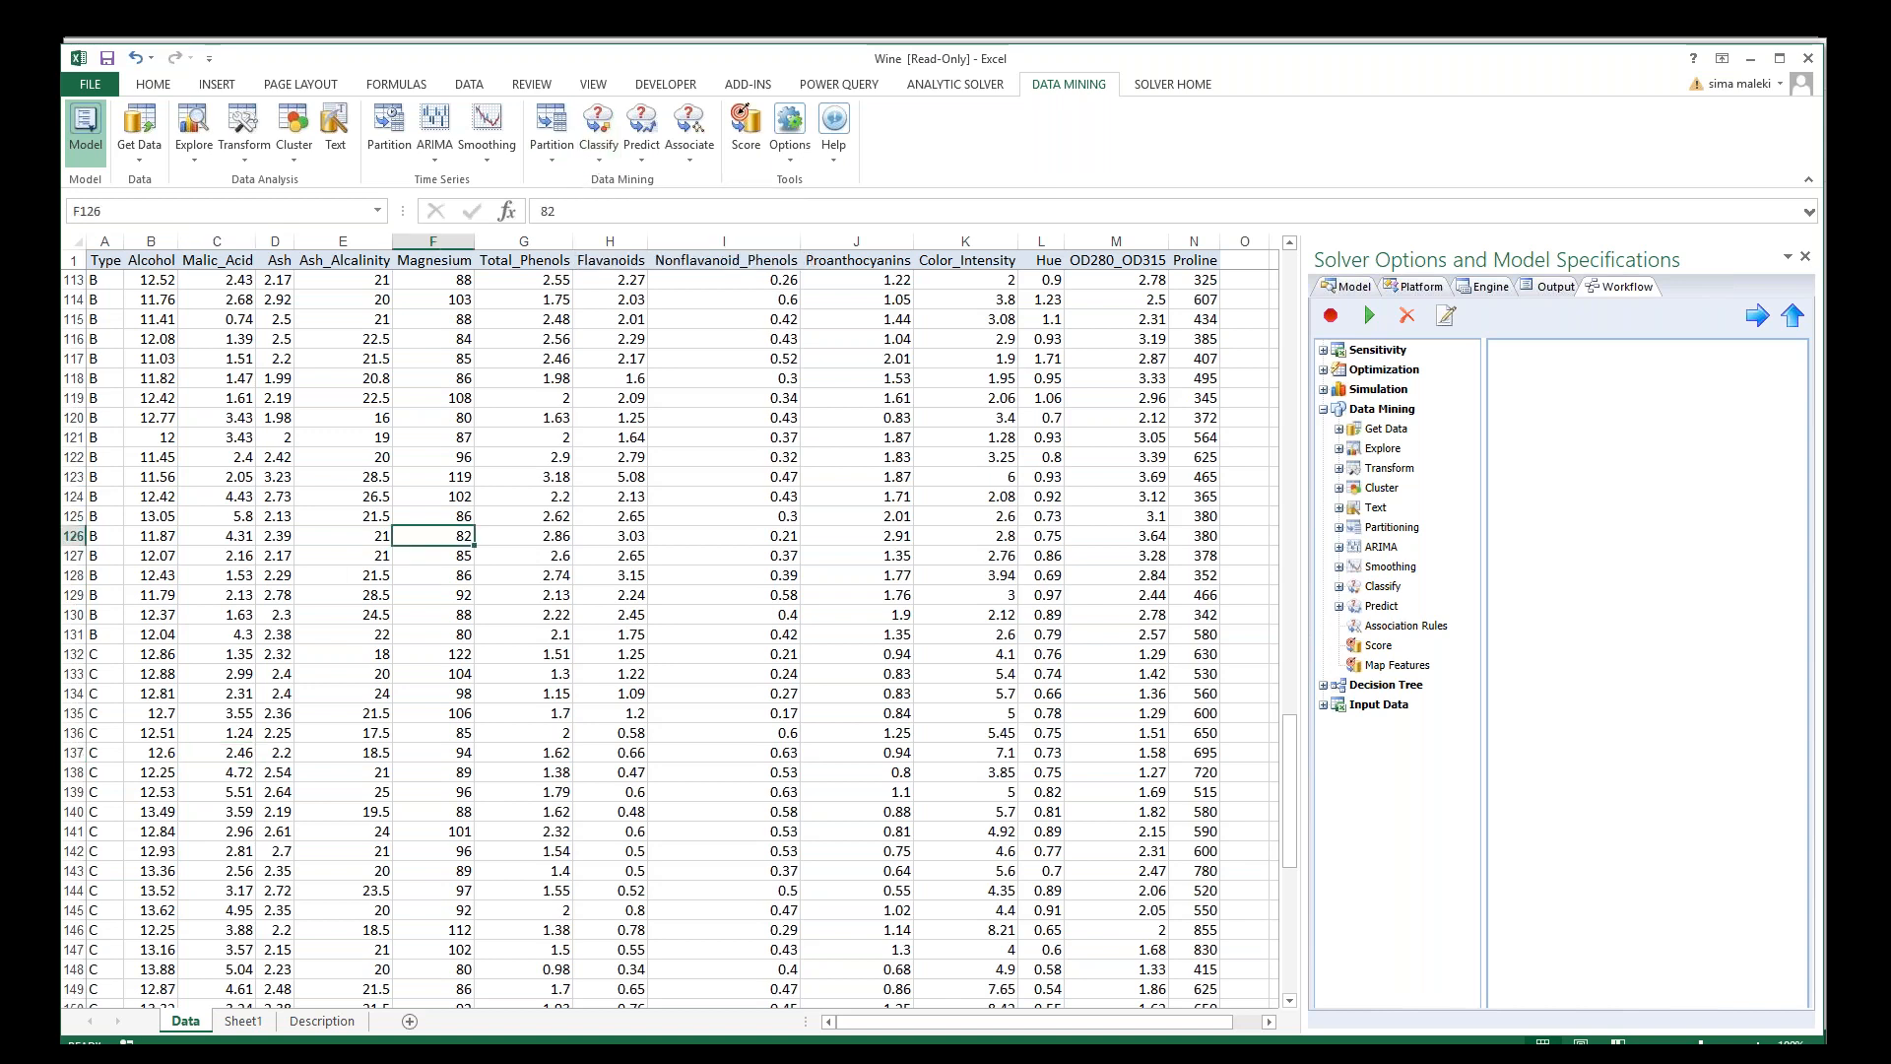
pyautogui.click(600, 133)
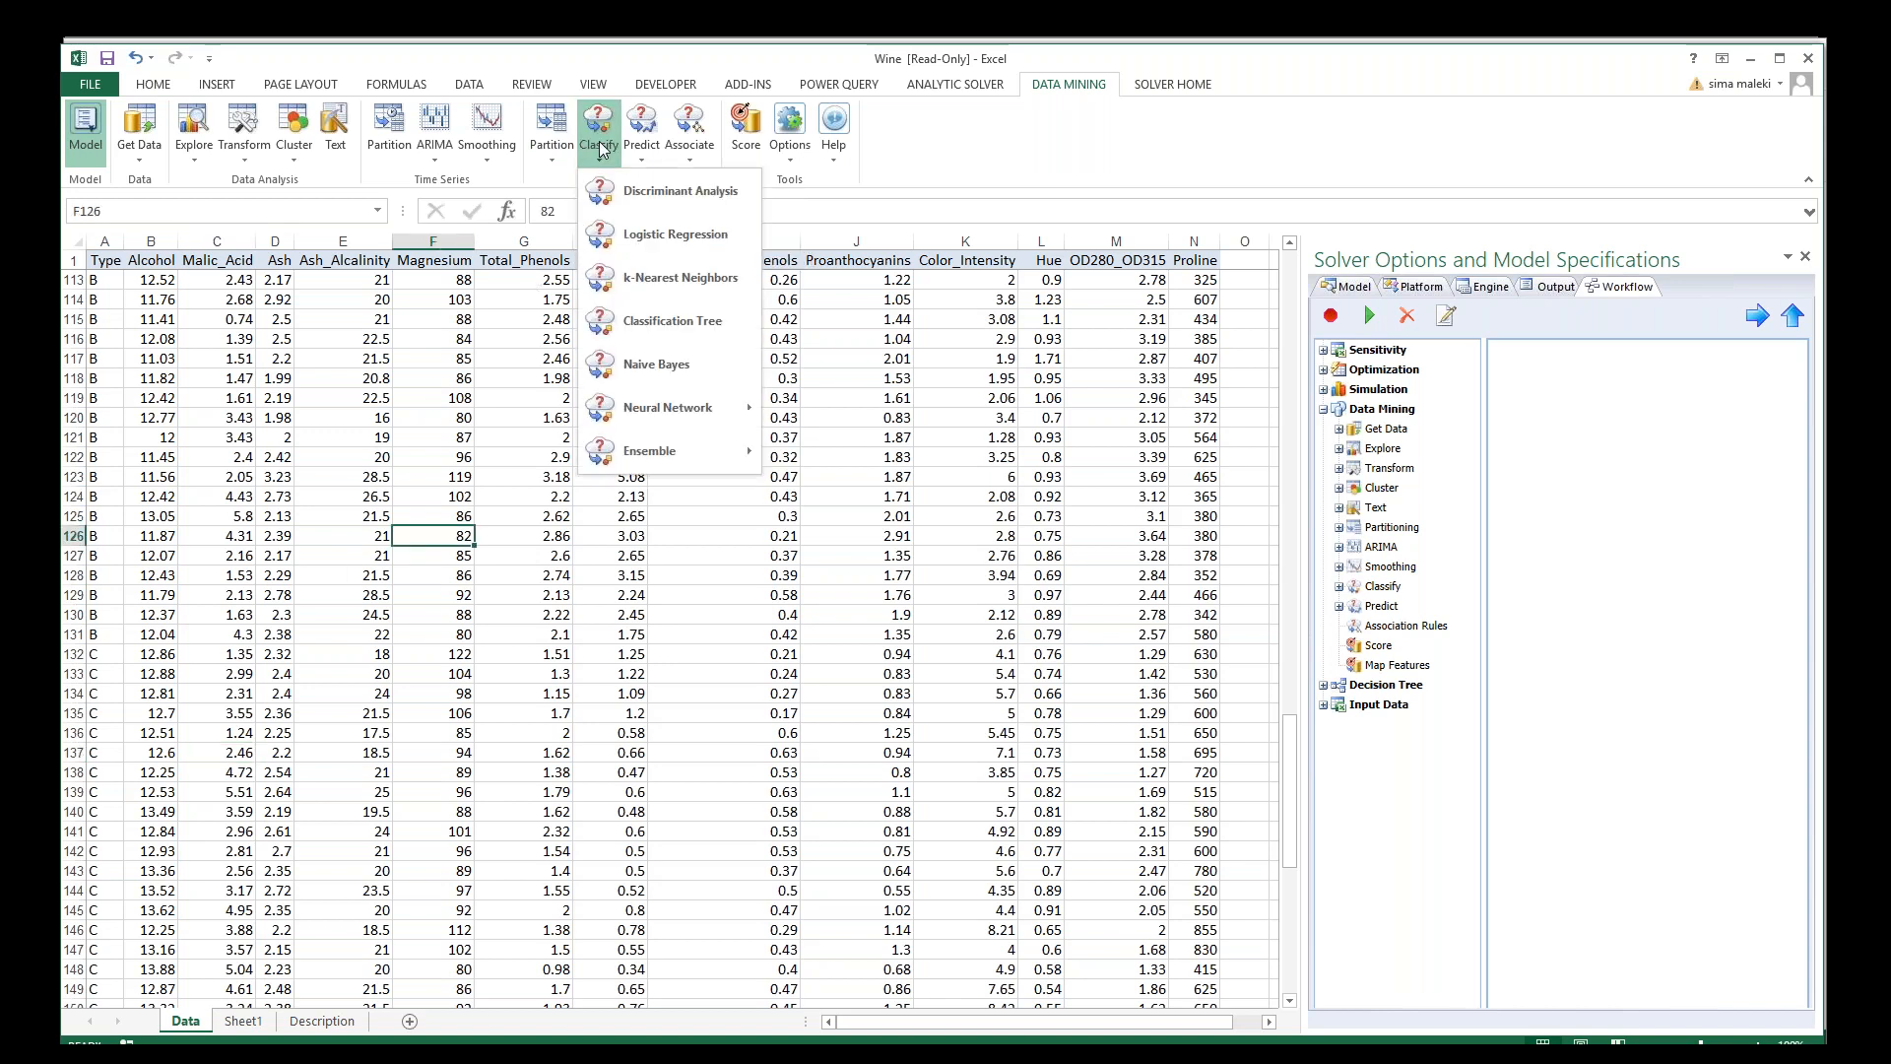
pyautogui.click(624, 325)
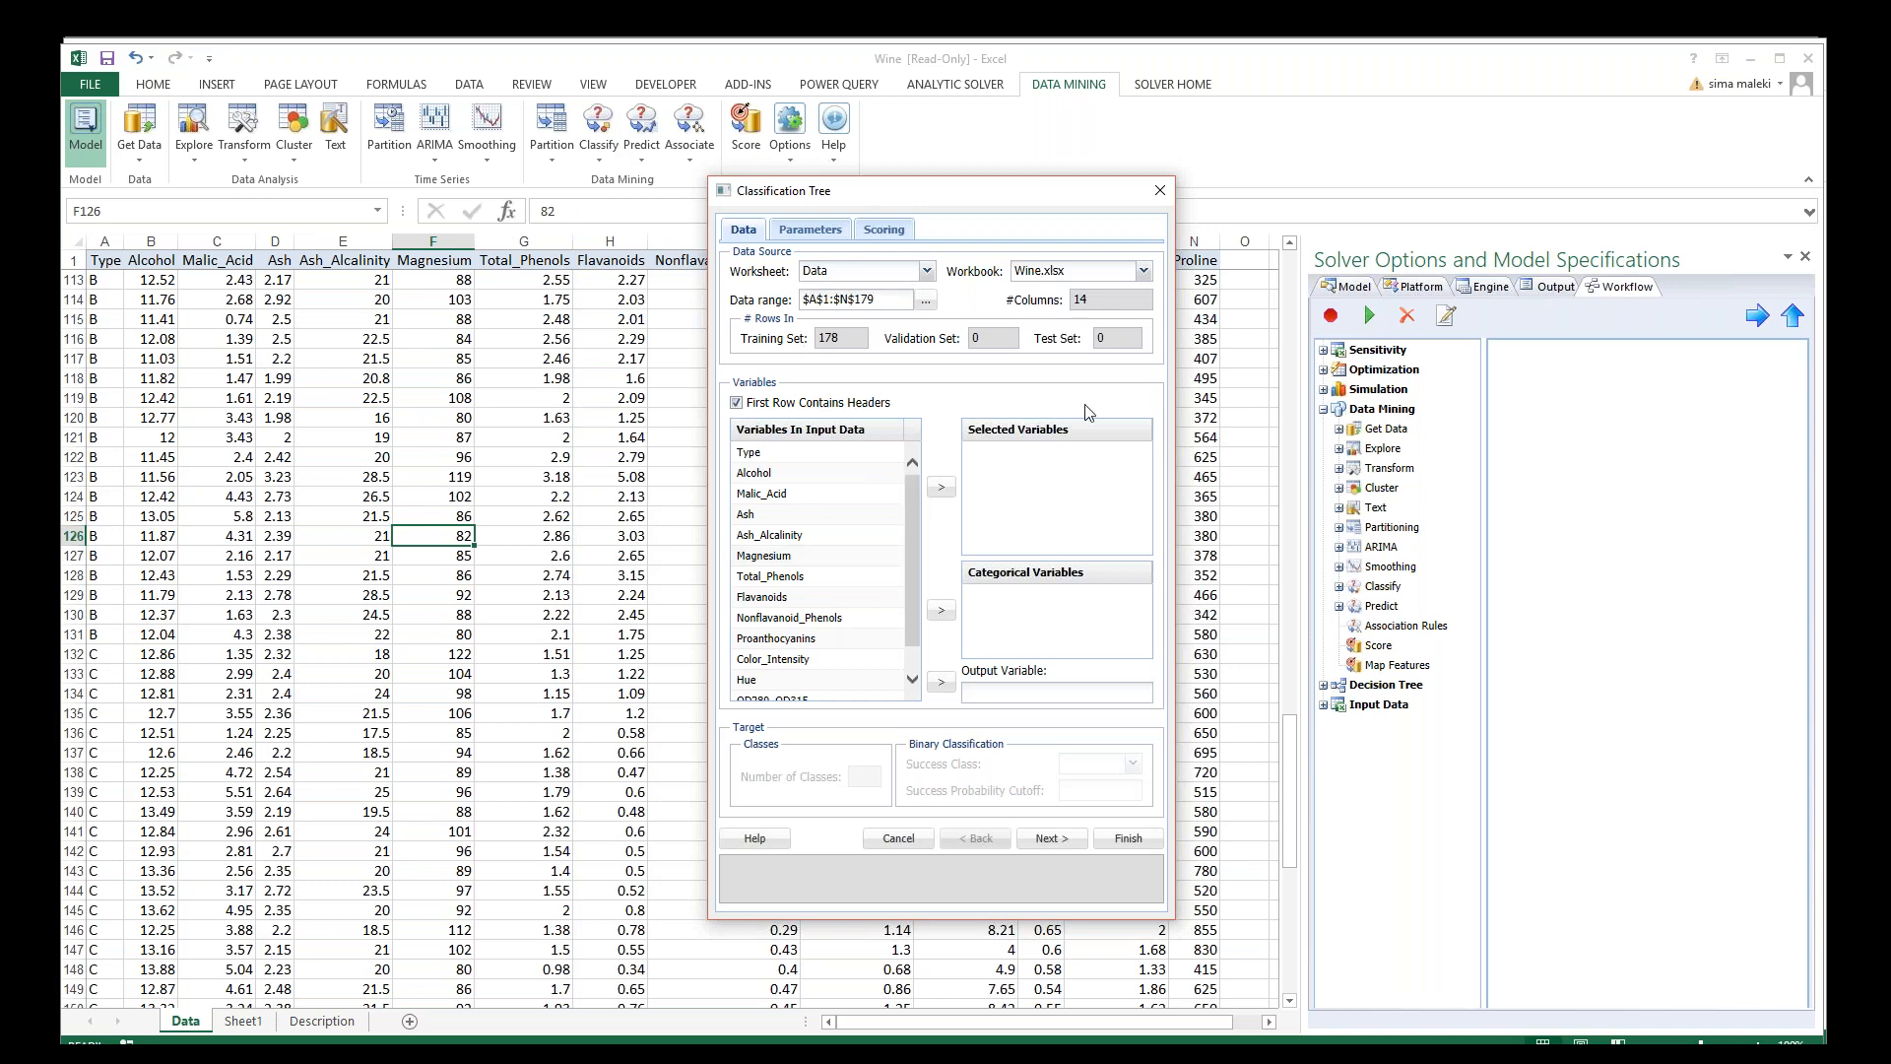
pyautogui.click(1598, 289)
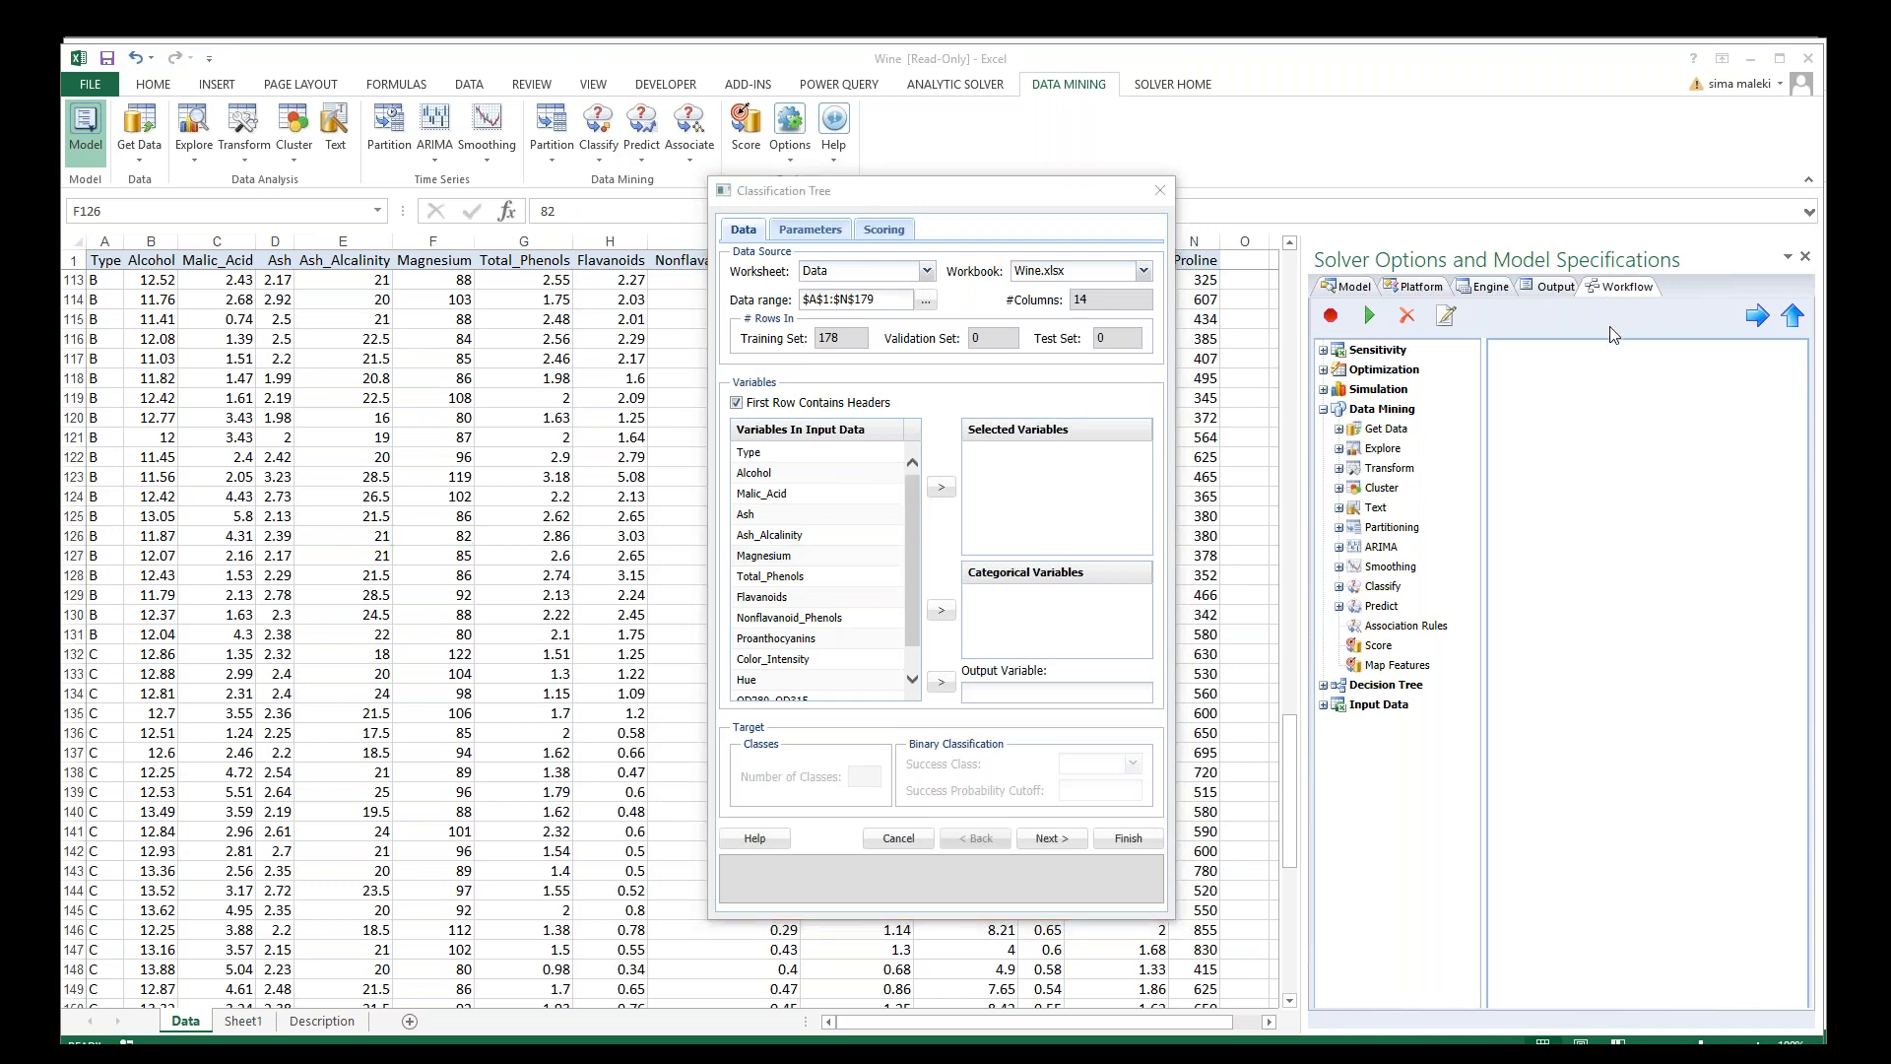
pyautogui.moveTo(951, 409)
pyautogui.mouseDown()
pyautogui.moveTo(954, 465)
pyautogui.moveTo(1054, 410)
pyautogui.mouseUp()
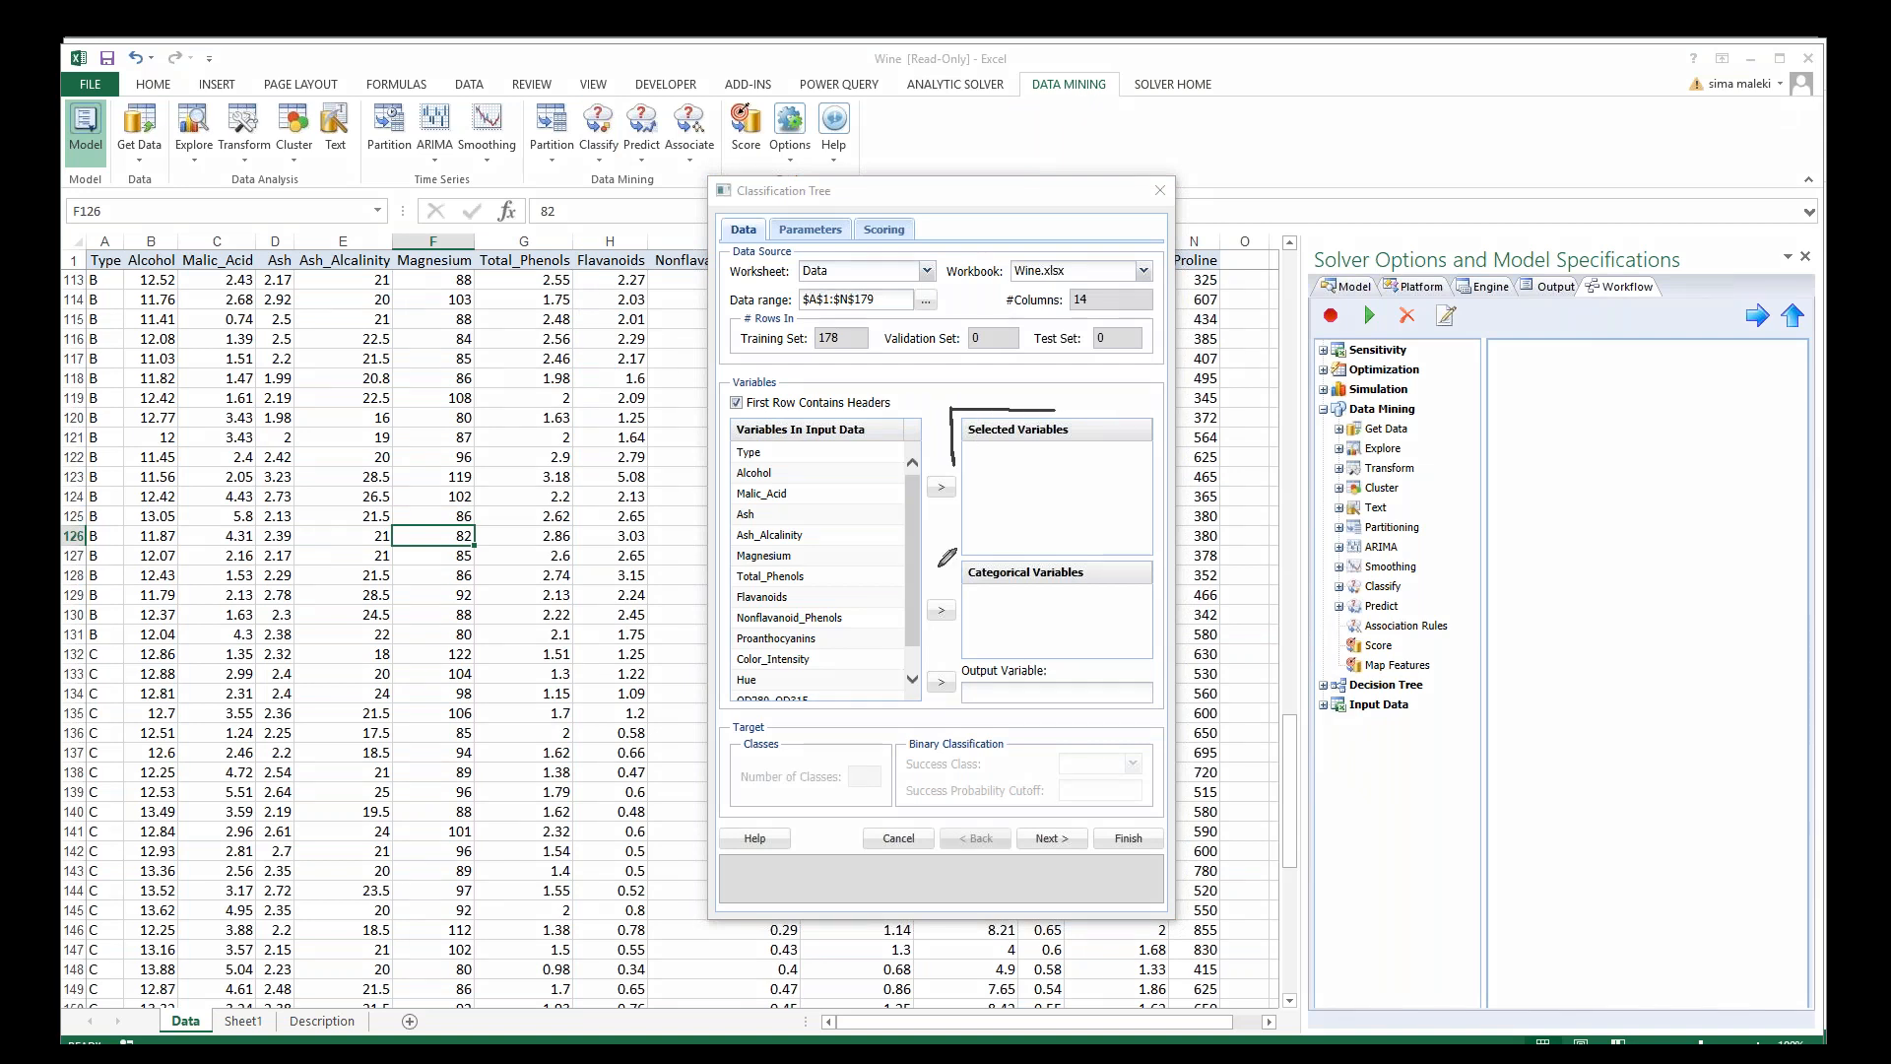
pyautogui.moveTo(942, 622)
pyautogui.mouseDown()
pyautogui.moveTo(943, 563)
pyautogui.moveTo(1037, 569)
pyautogui.mouseUp()
pyautogui.moveTo(990, 678)
pyautogui.mouseDown()
pyautogui.moveTo(949, 667)
pyautogui.moveTo(1057, 664)
pyautogui.moveTo(982, 673)
pyautogui.mouseUp()
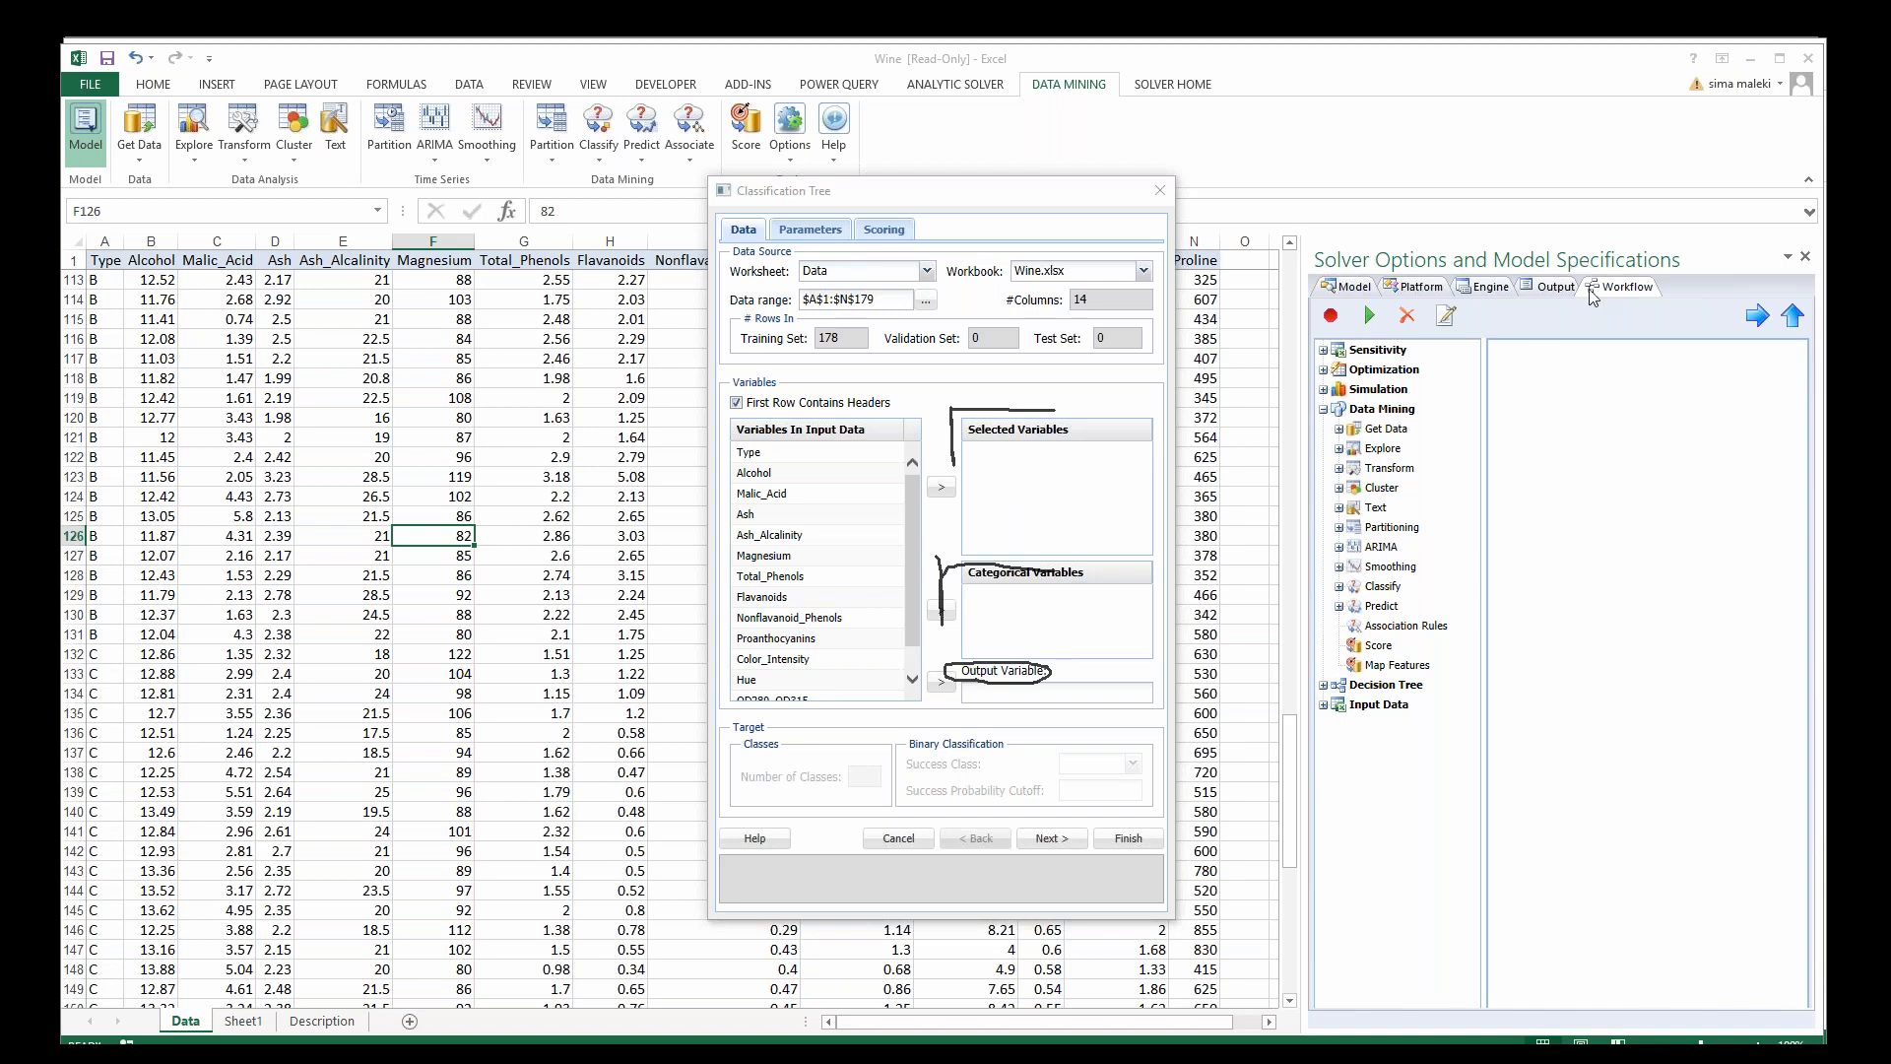
# Step: Set Type as the output variable and add all remaining variables, Alcohol through Proline, as selected variables
pyautogui.click(789, 452)
pyautogui.click(941, 682)
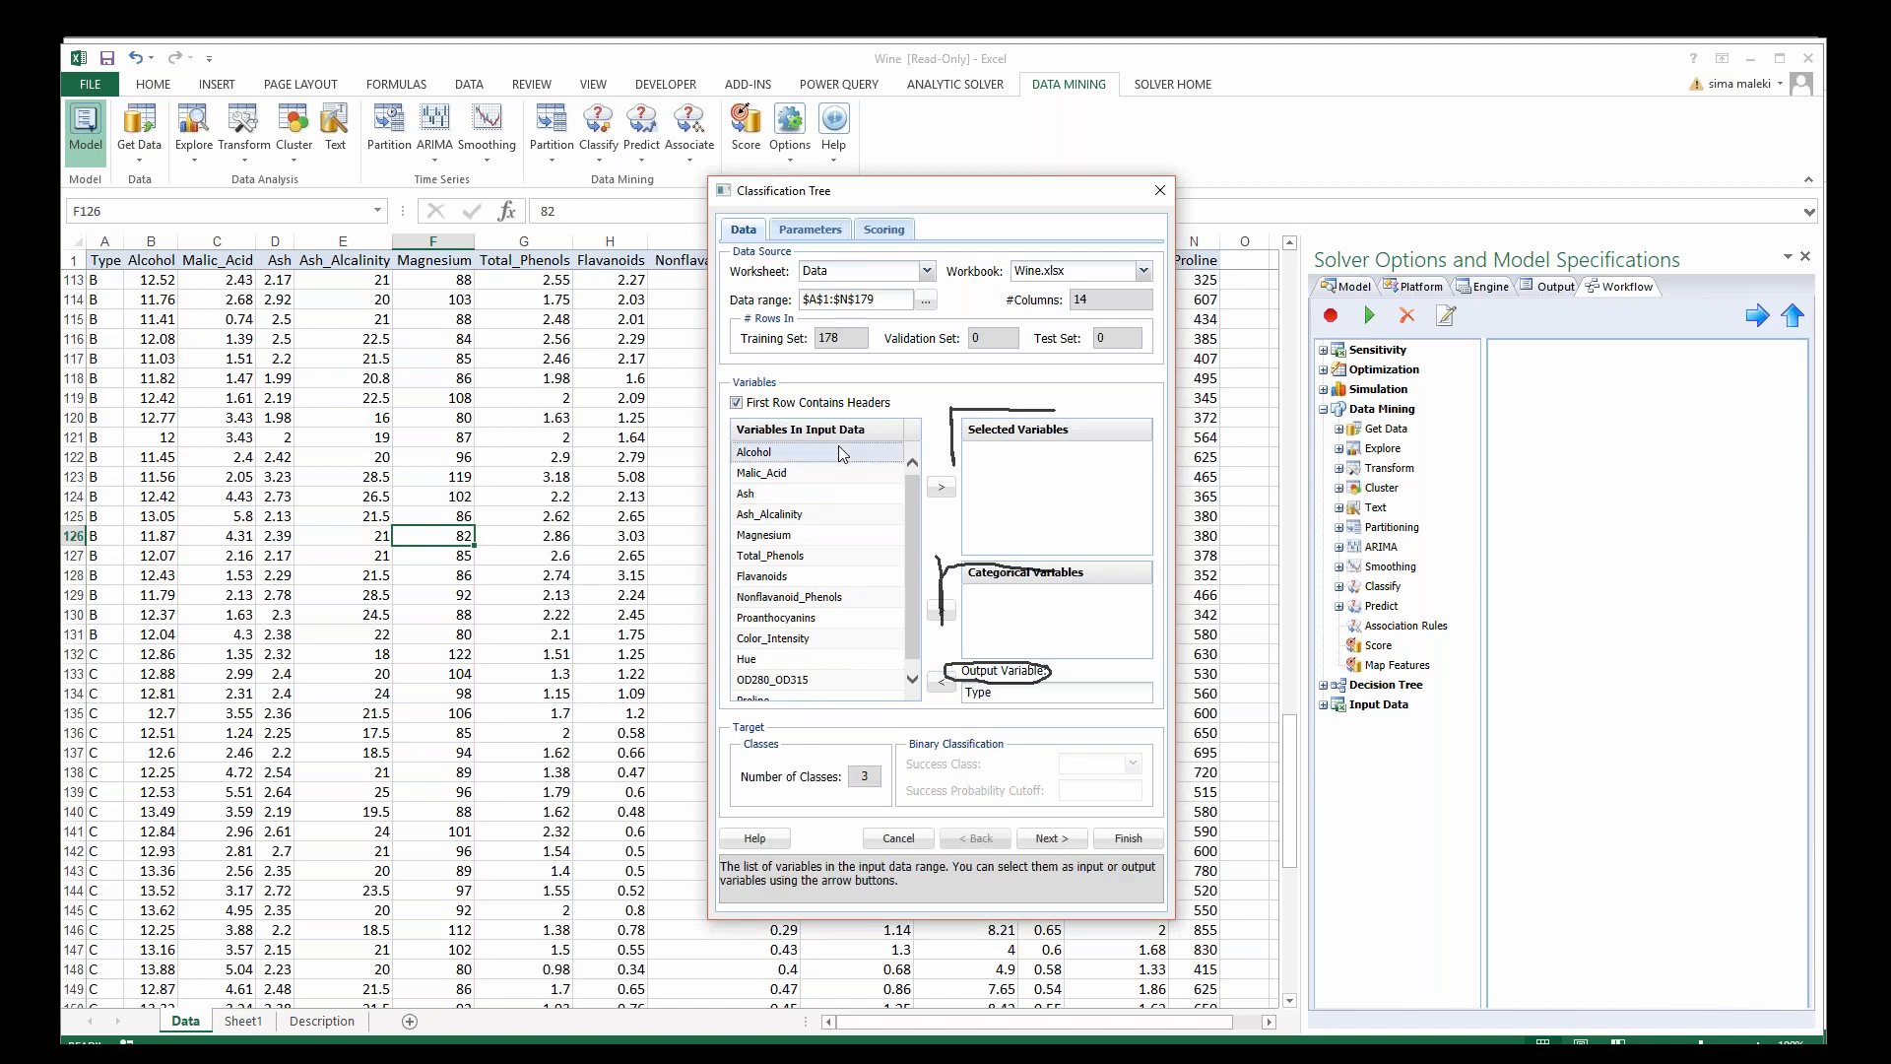
pyautogui.moveTo(914, 599); pyautogui.dragTo(906, 676)
pyautogui.keyDown('shift'); pyautogui.click(876, 691); pyautogui.keyUp('shift')
pyautogui.click(941, 487)
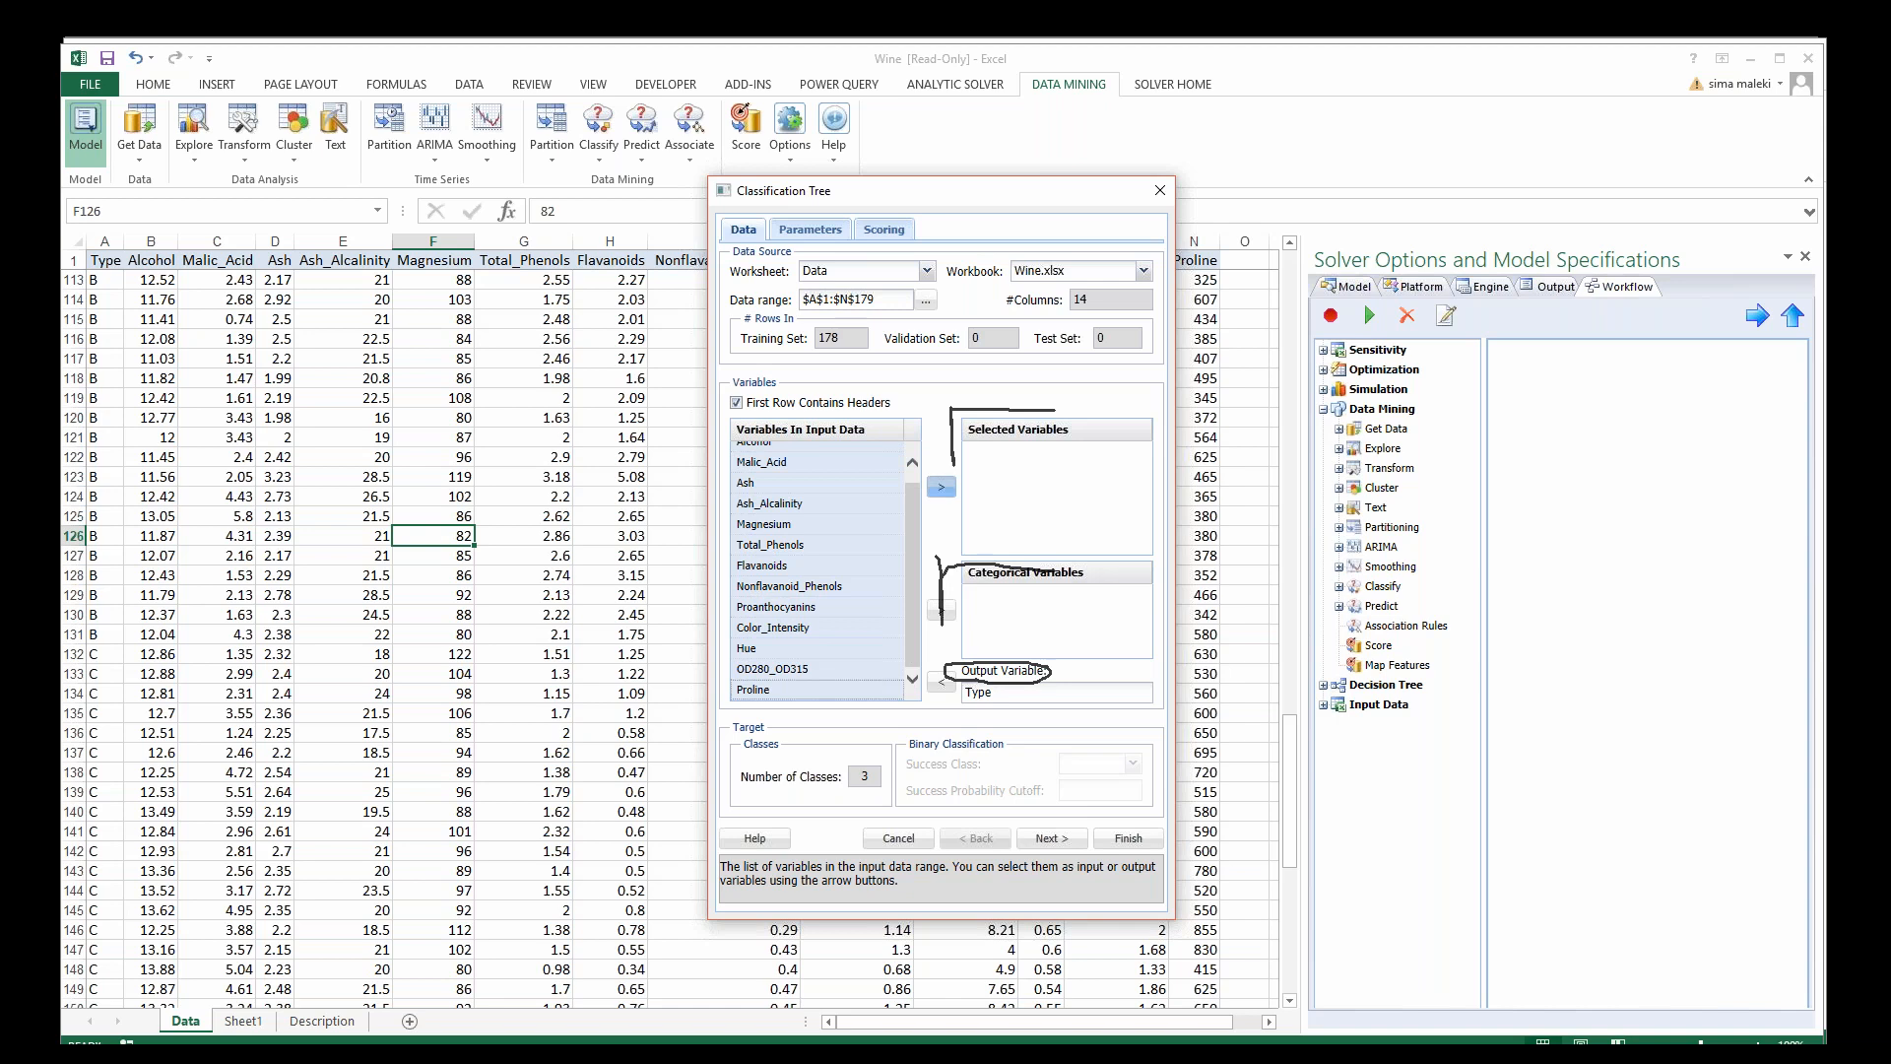
pyautogui.click(1597, 292)
pyautogui.click(1609, 408)
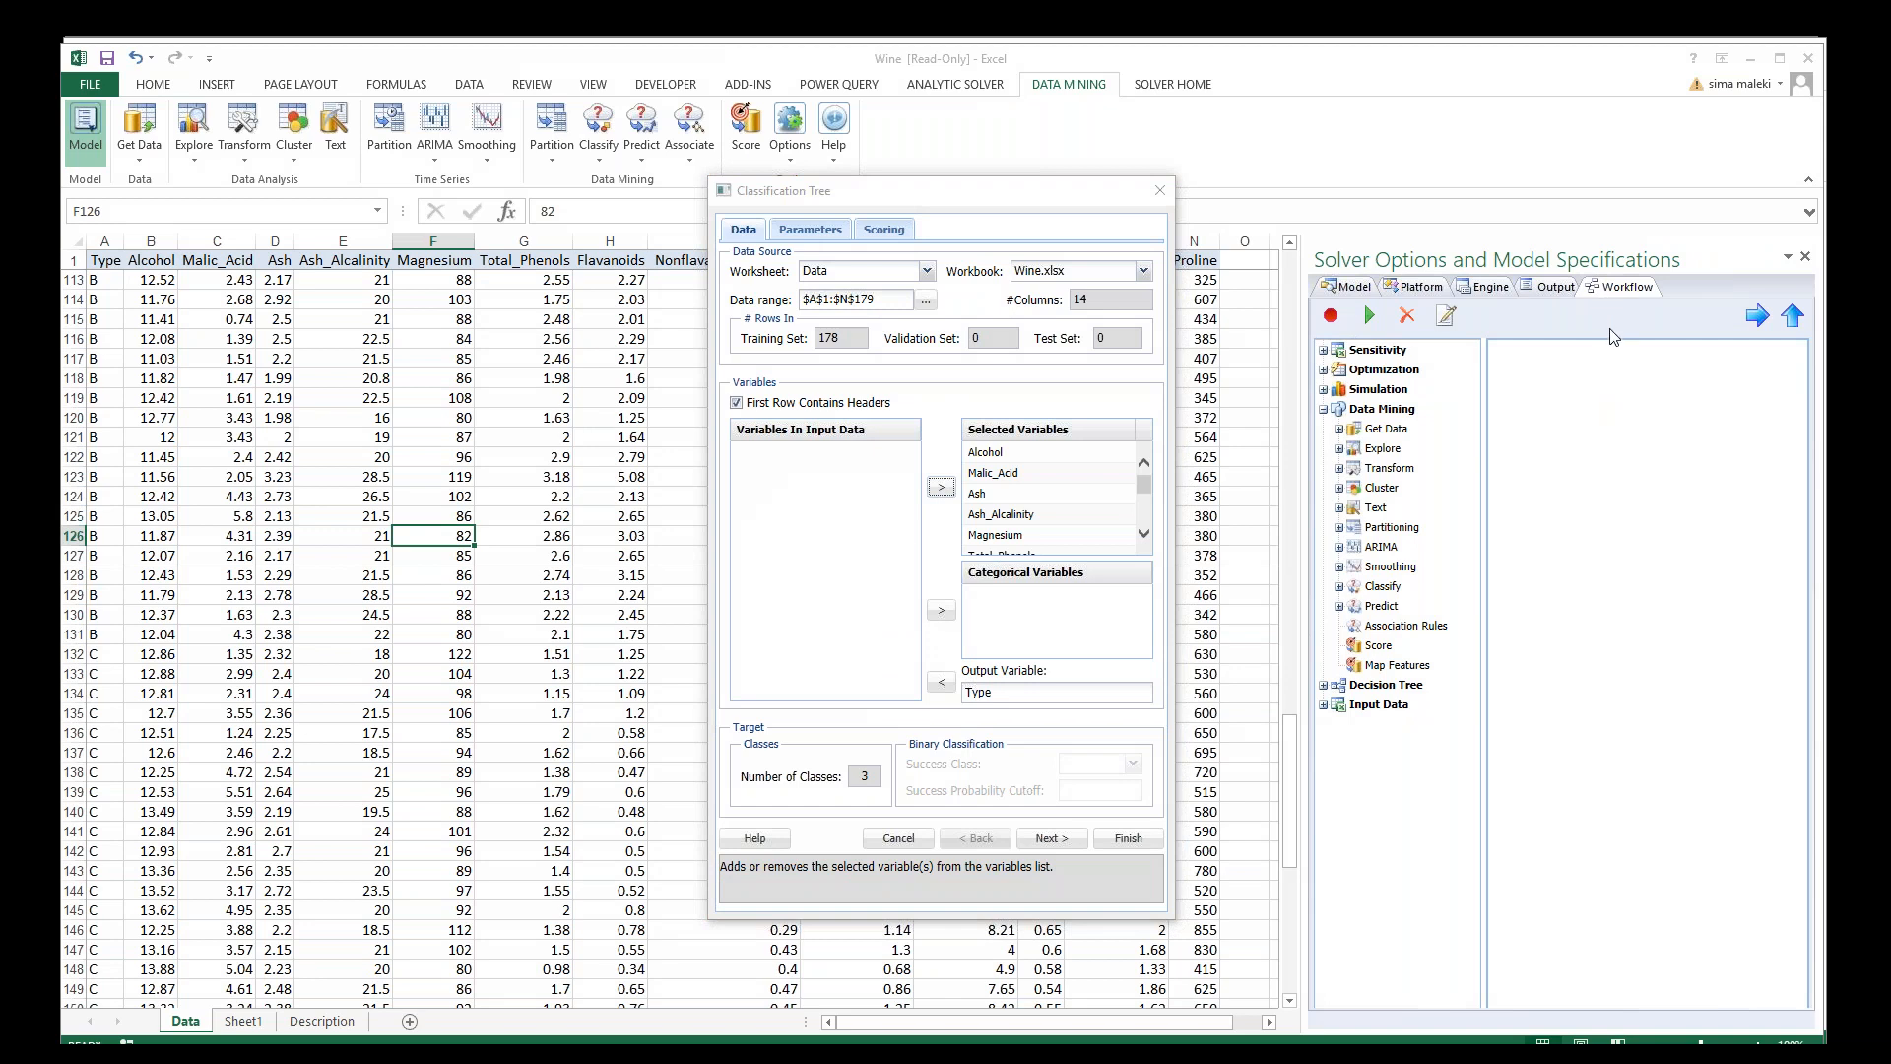
pyautogui.moveTo(740, 758)
pyautogui.mouseDown()
pyautogui.moveTo(765, 702)
pyautogui.moveTo(788, 741)
pyautogui.mouseUp()
pyautogui.moveTo(889, 788); pyautogui.dragTo(780, 773)
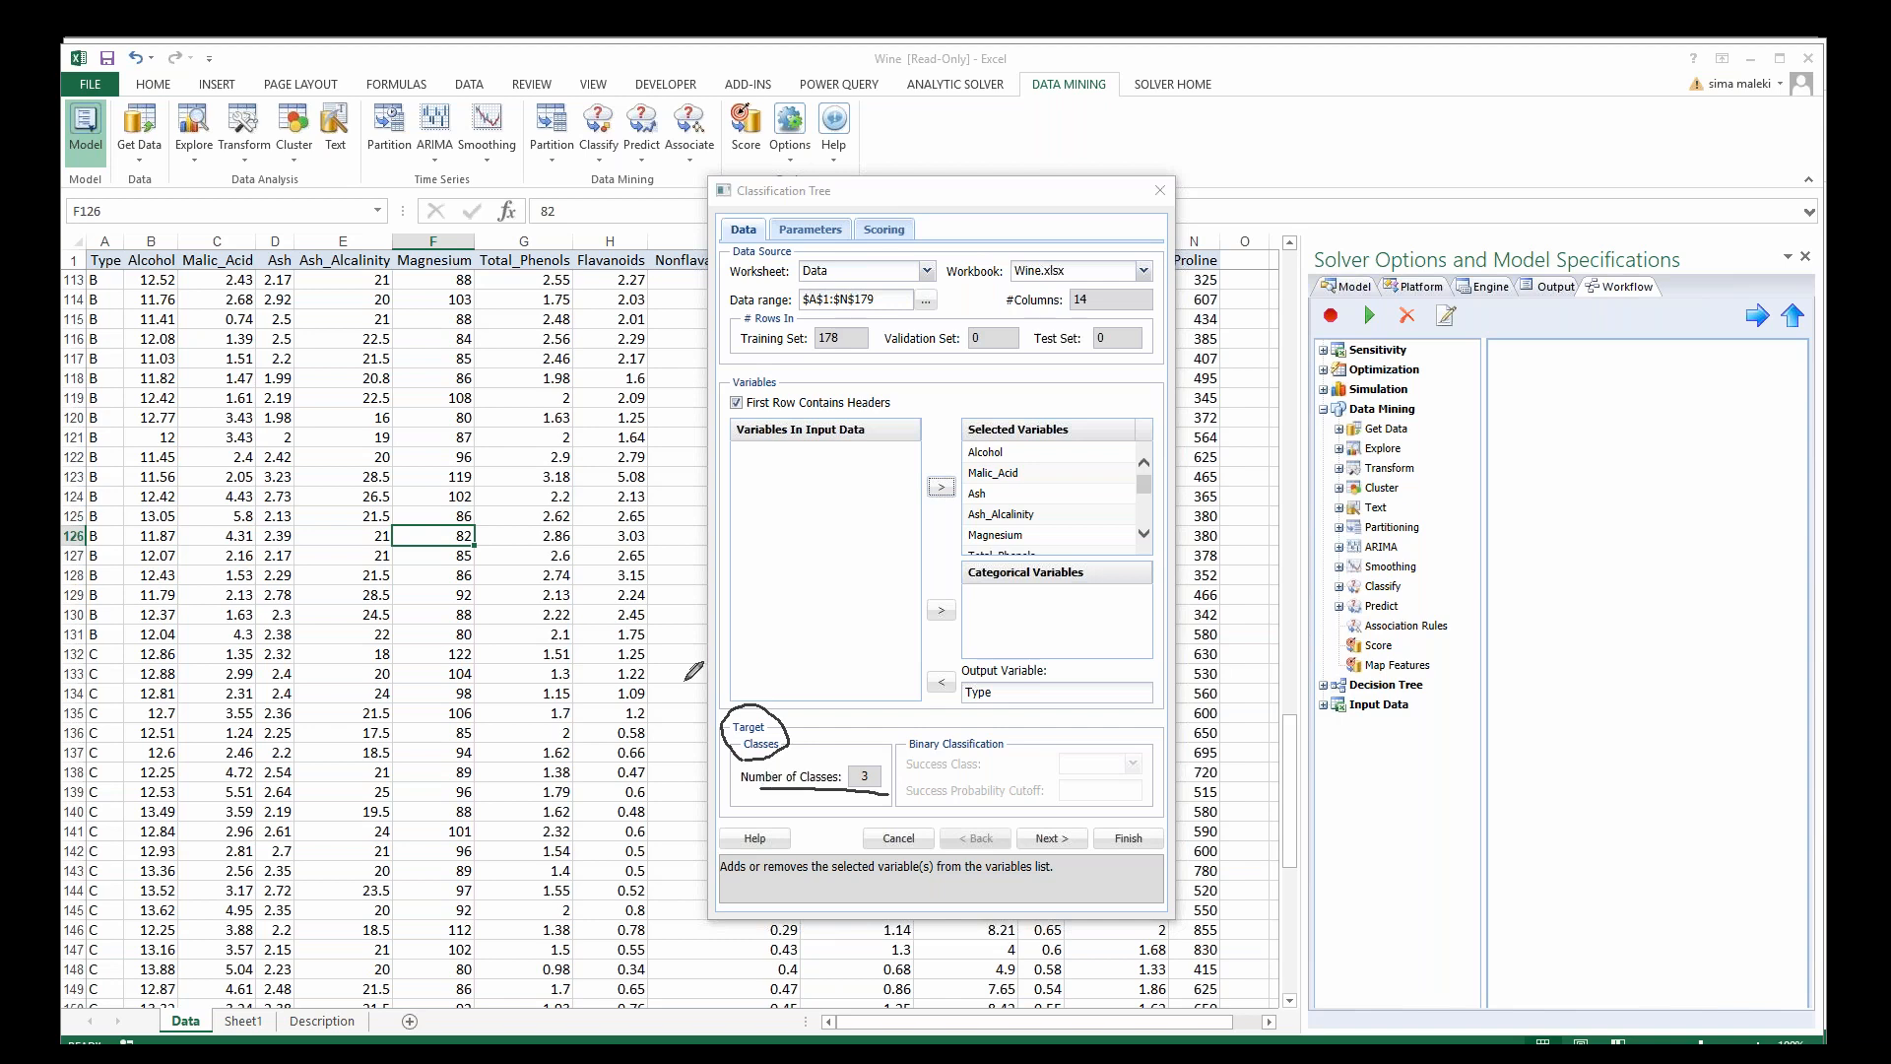
pyautogui.moveTo(749, 196)
pyautogui.mouseDown()
pyautogui.moveTo(744, 223)
pyautogui.moveTo(898, 197)
pyautogui.moveTo(868, 209)
pyautogui.mouseUp()
# Step: Turn on data partitioning in the tree parameters, using an automatic random partition of 60% training and 40% validation
pyautogui.click(809, 229)
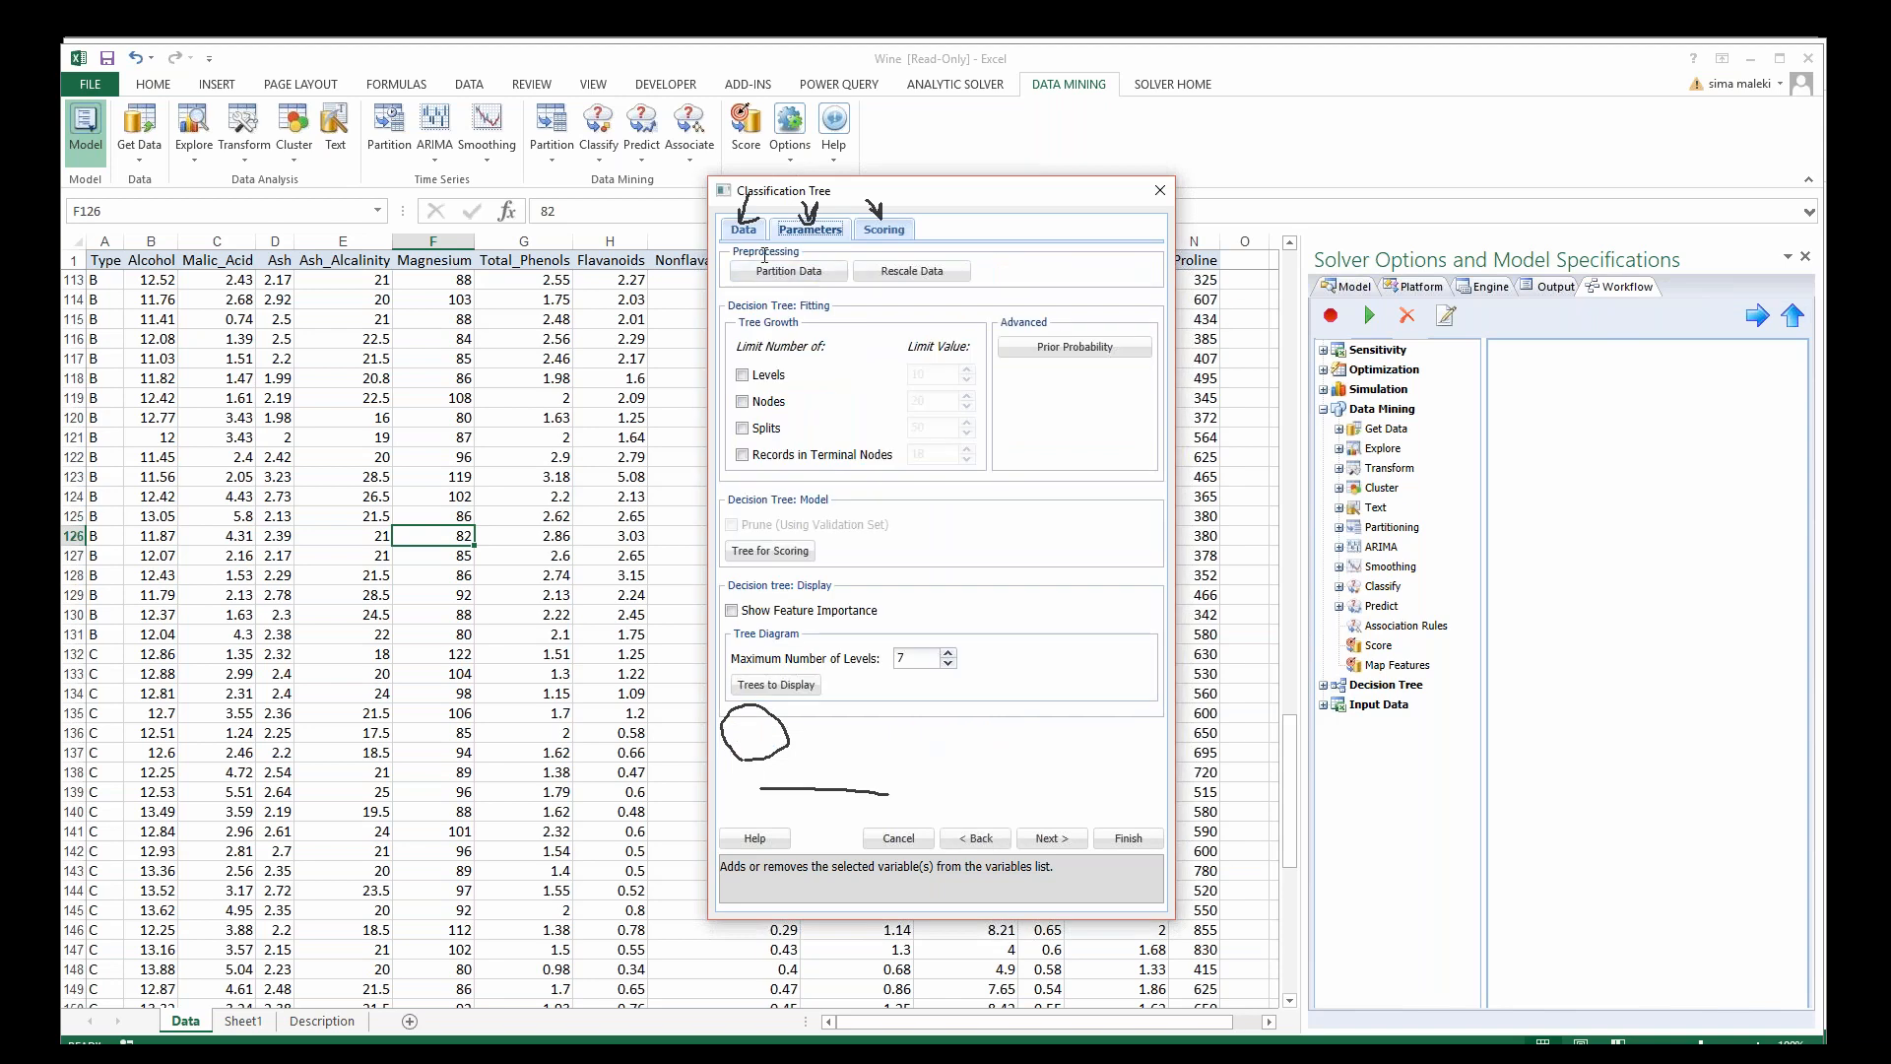
pyautogui.click(765, 273)
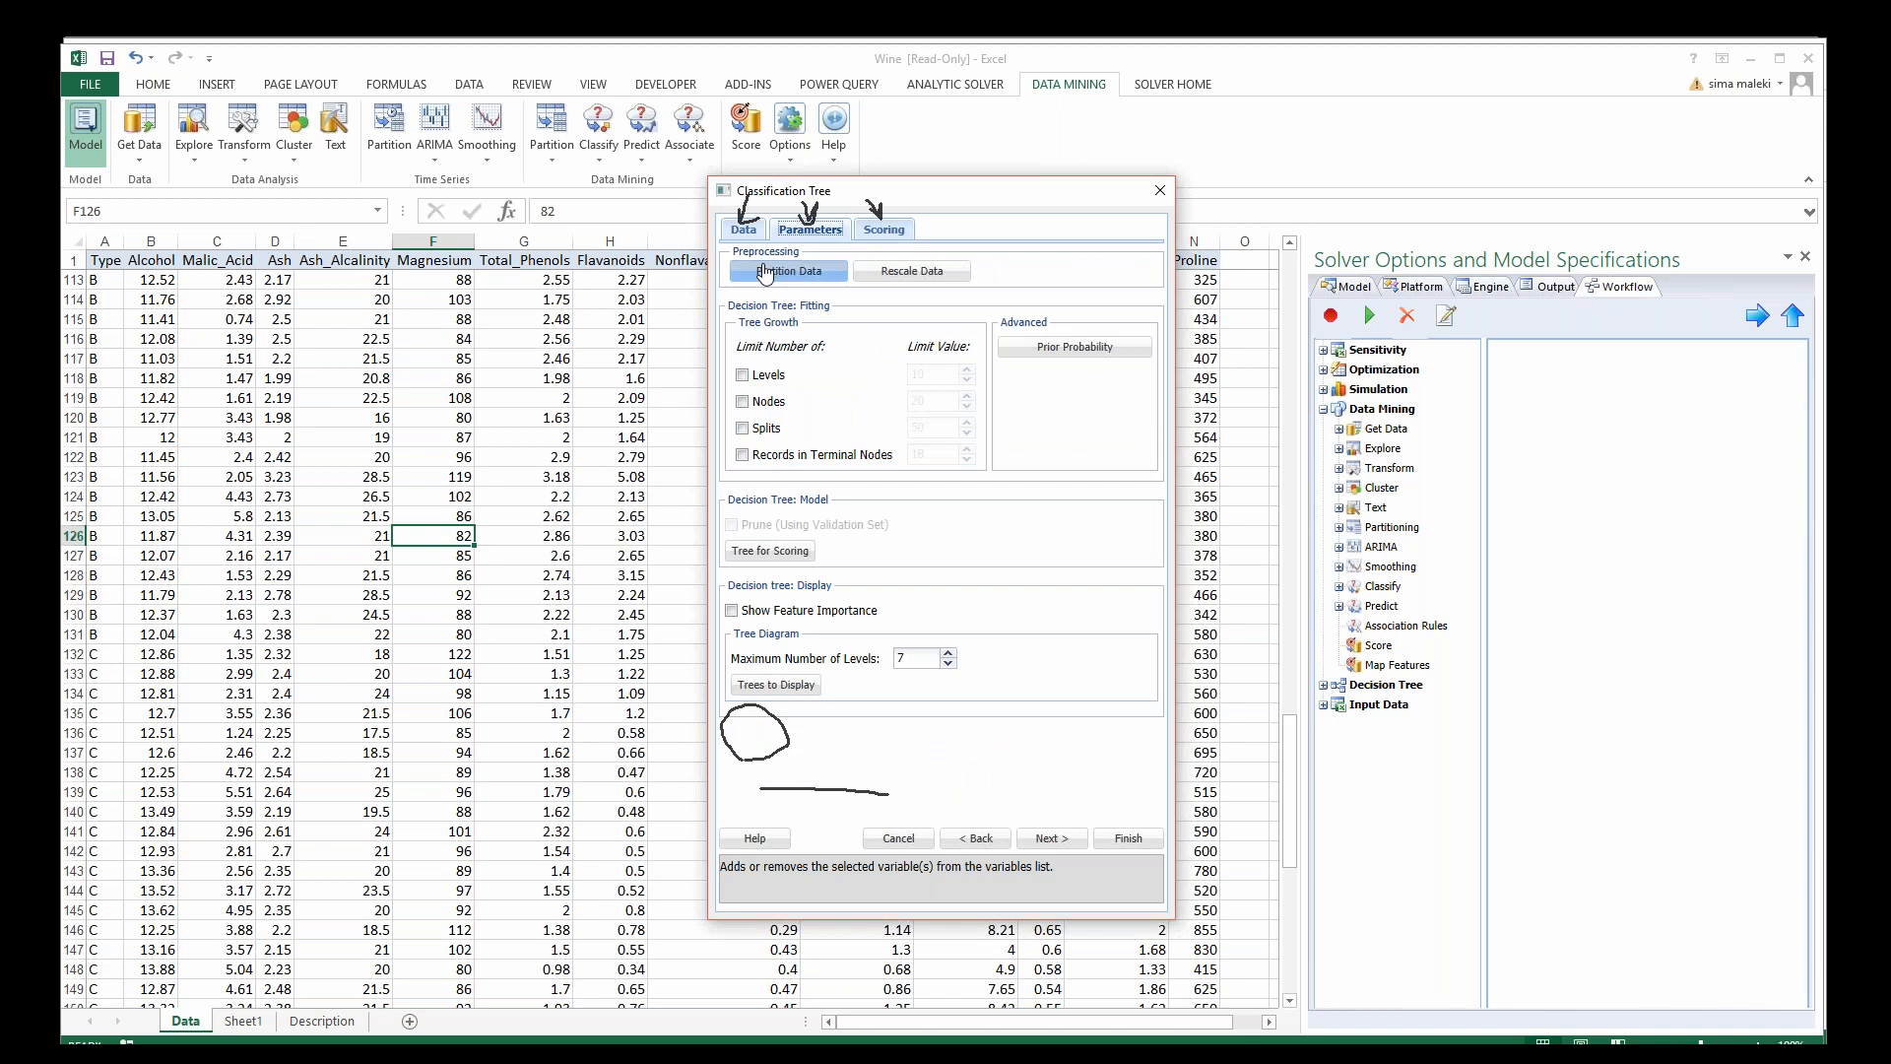
pyautogui.click(903, 471)
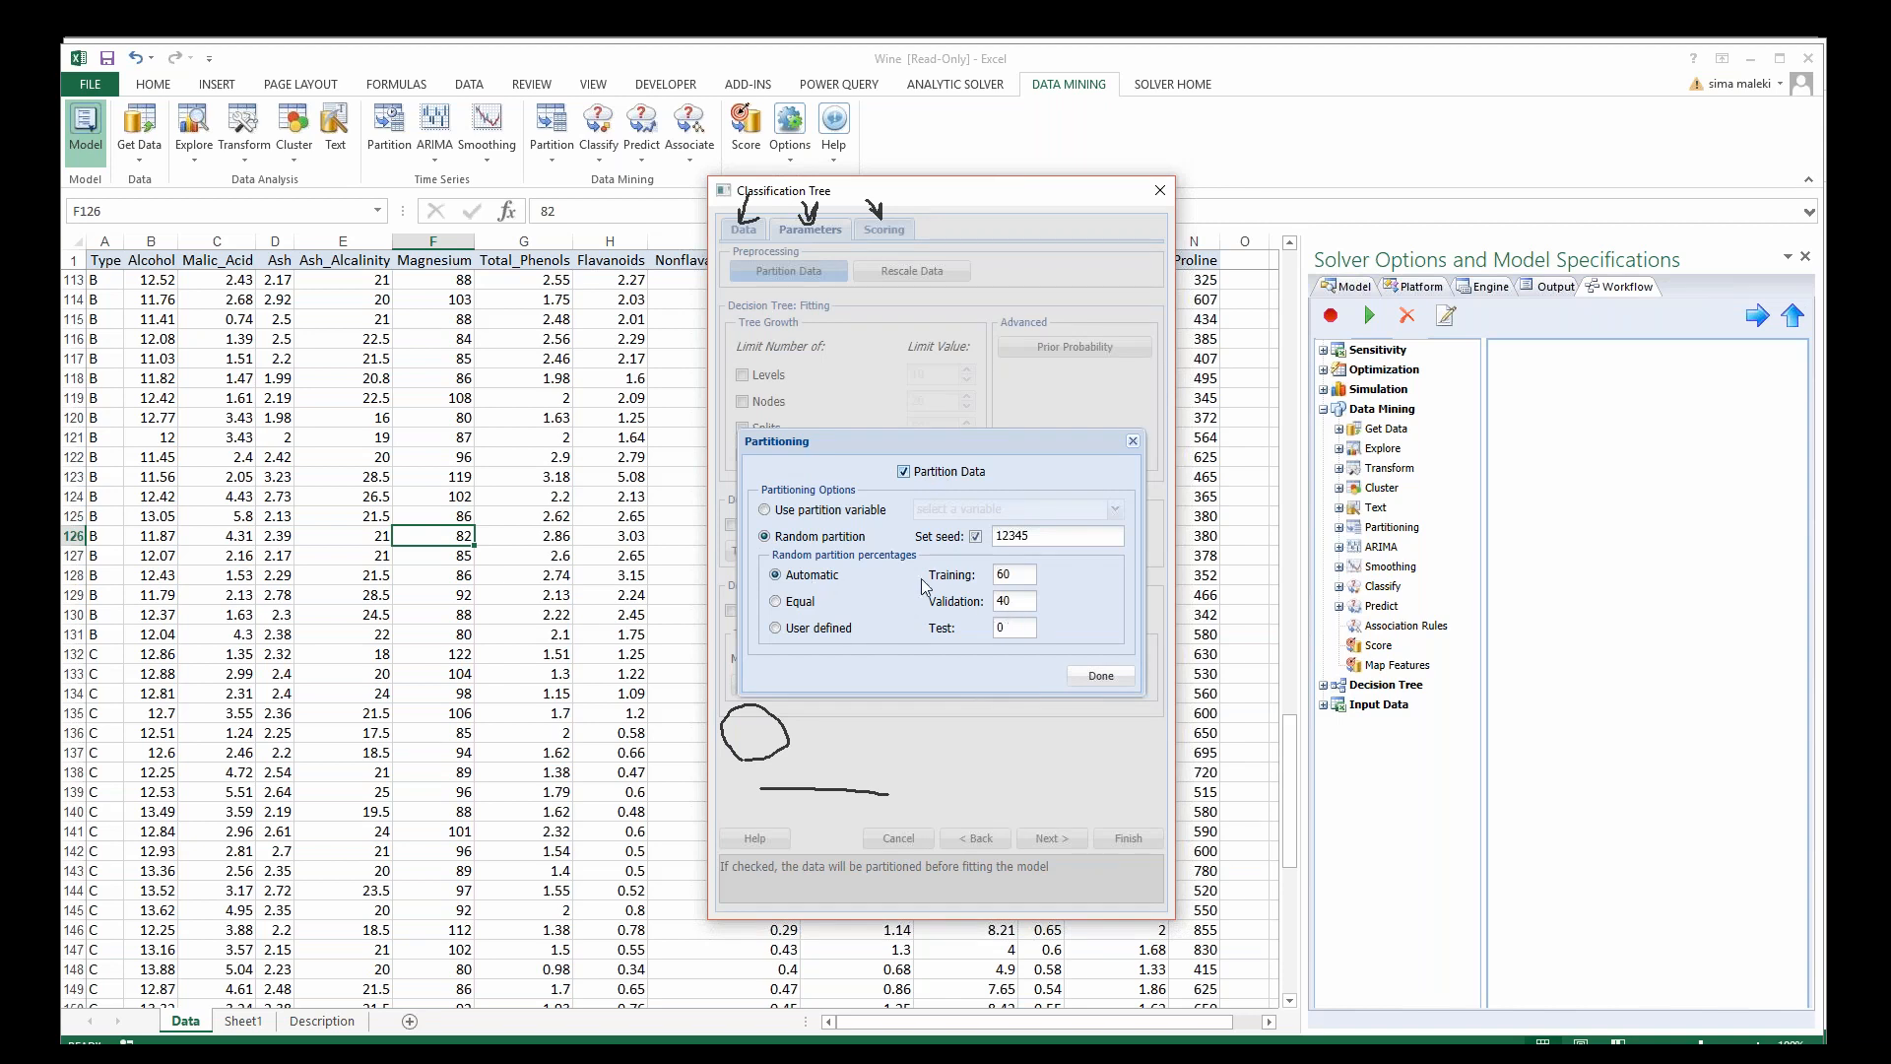
pyautogui.click(1012, 577)
pyautogui.click(785, 604)
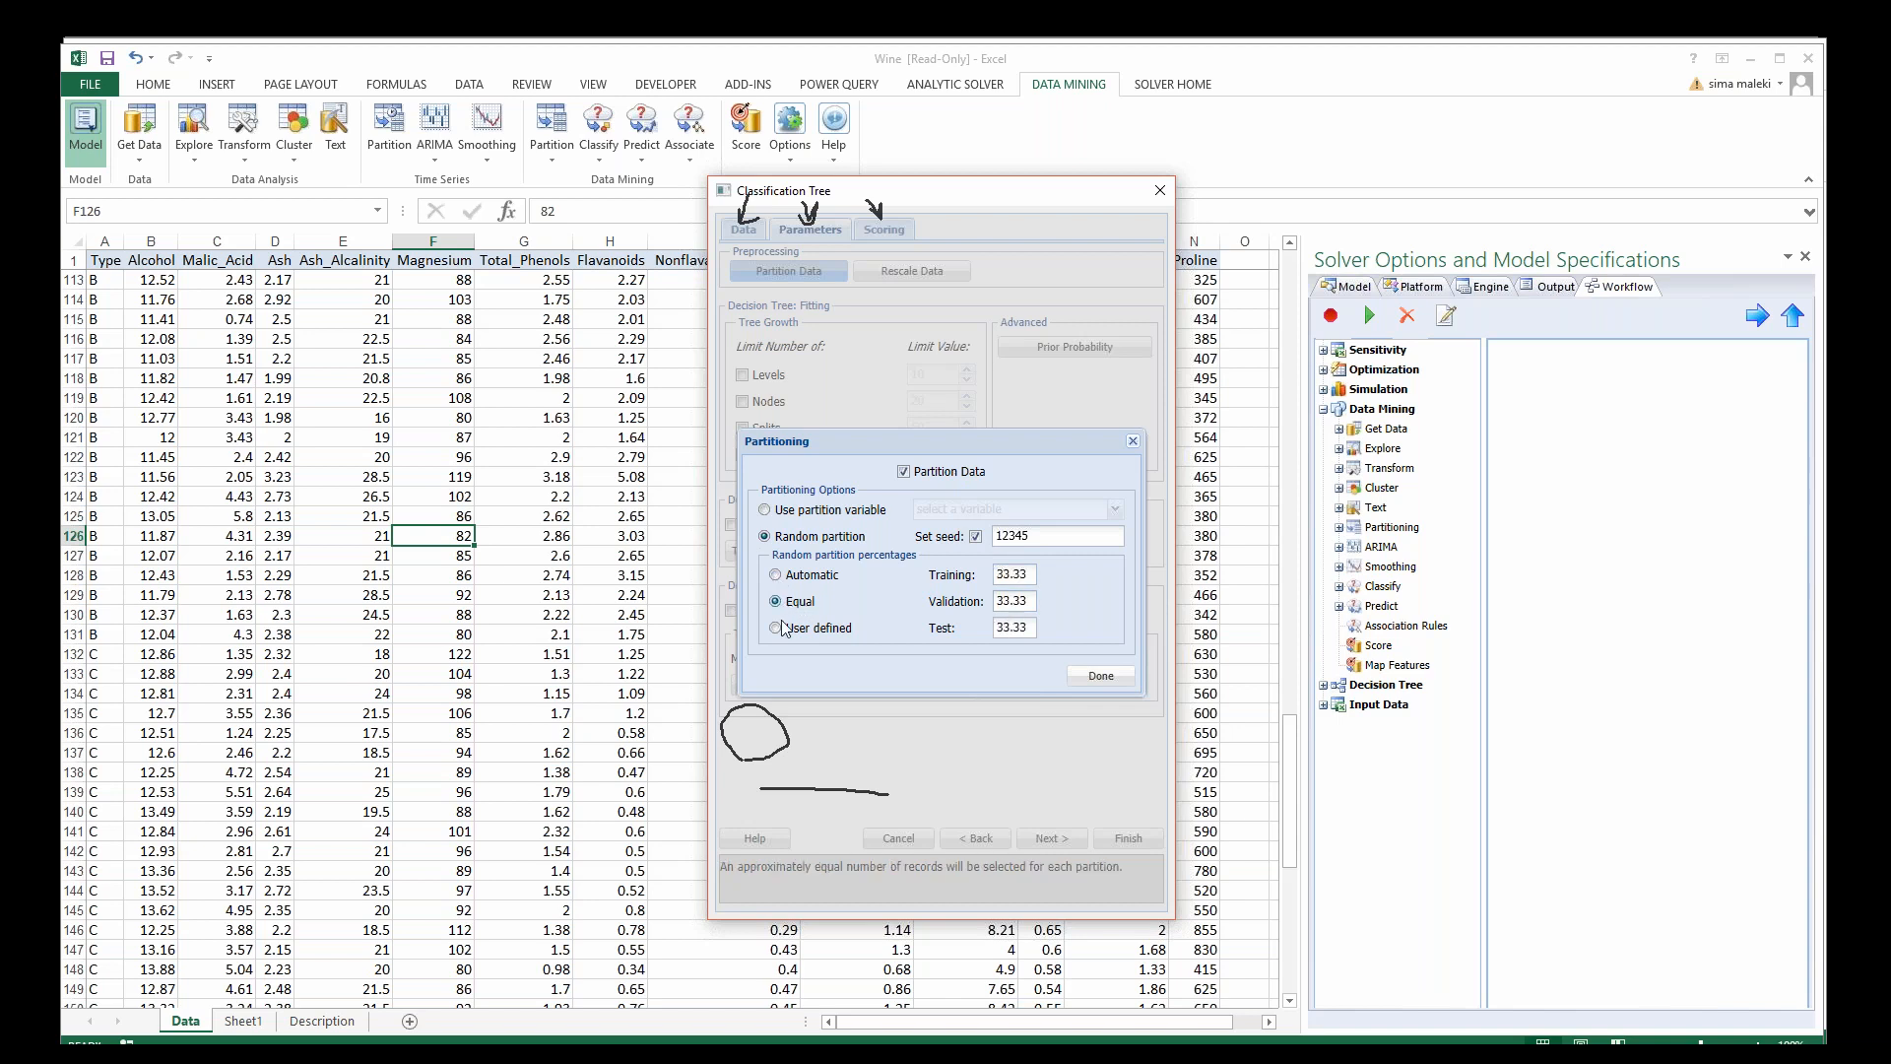
pyautogui.click(785, 578)
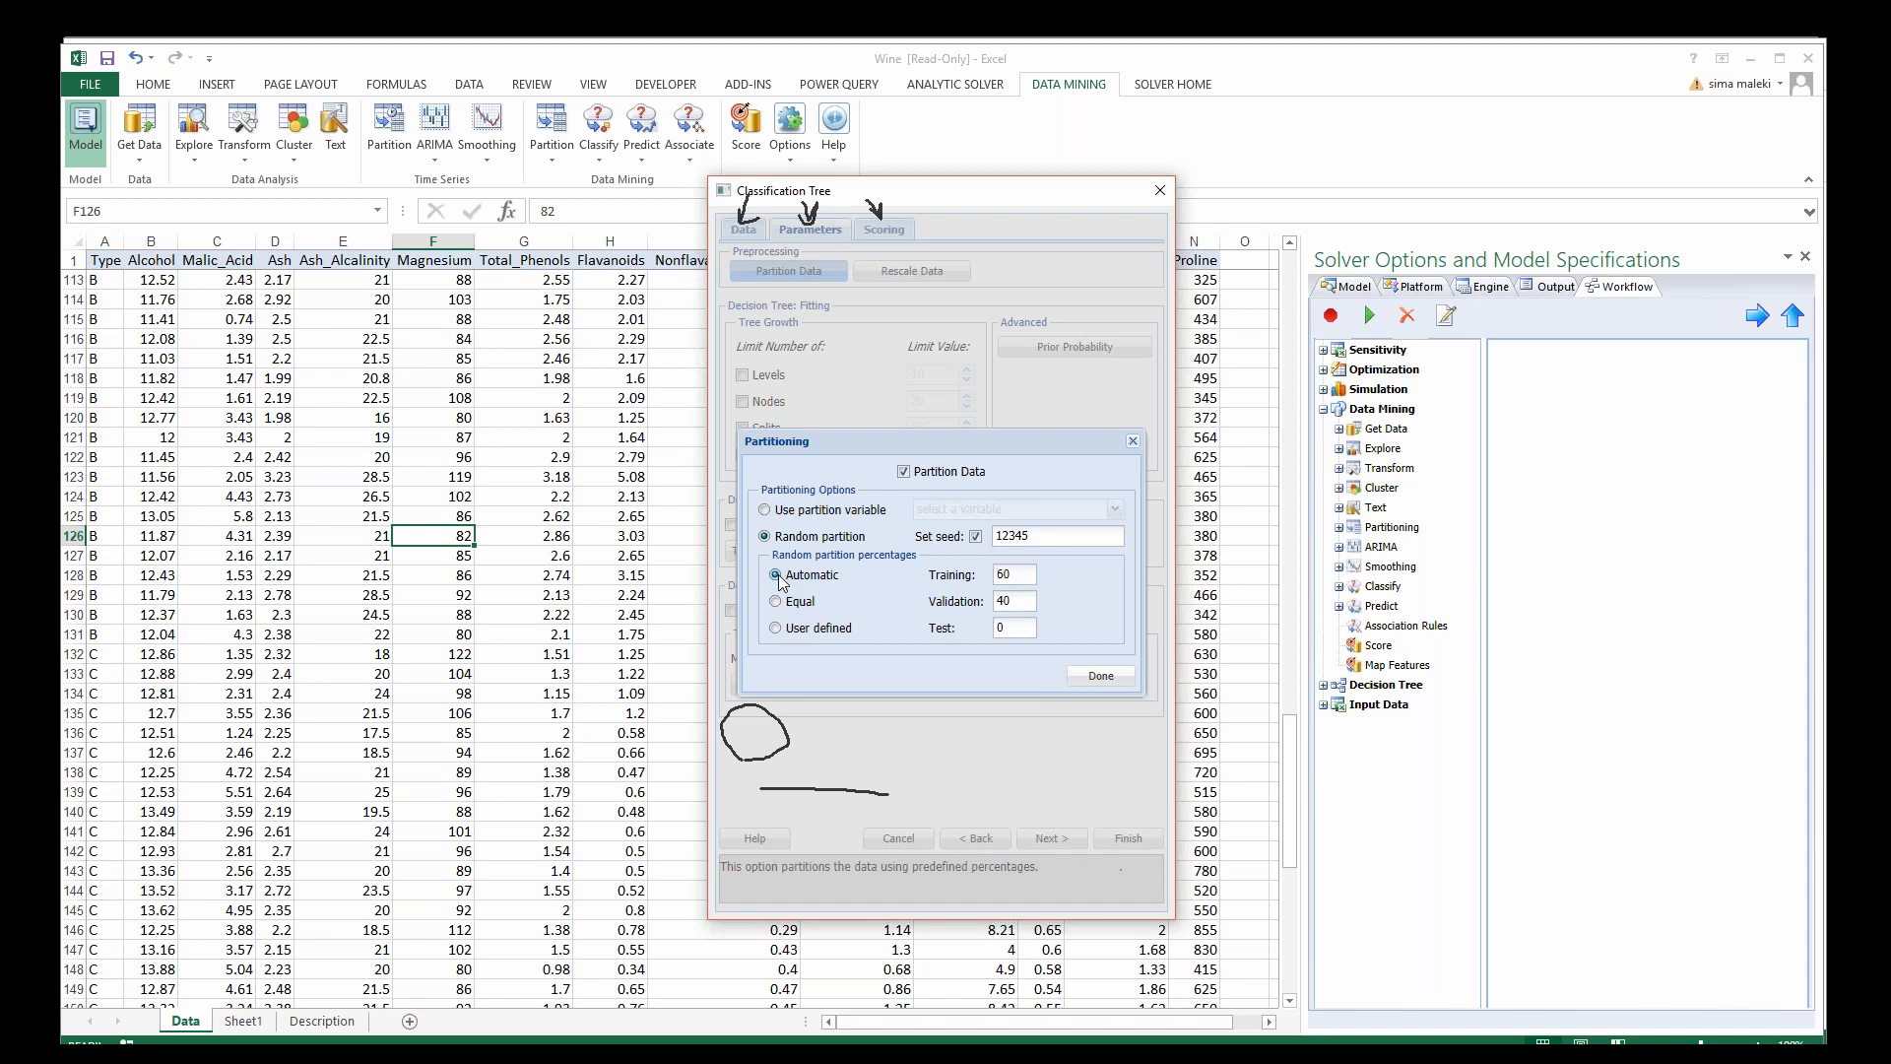
pyautogui.click(1105, 677)
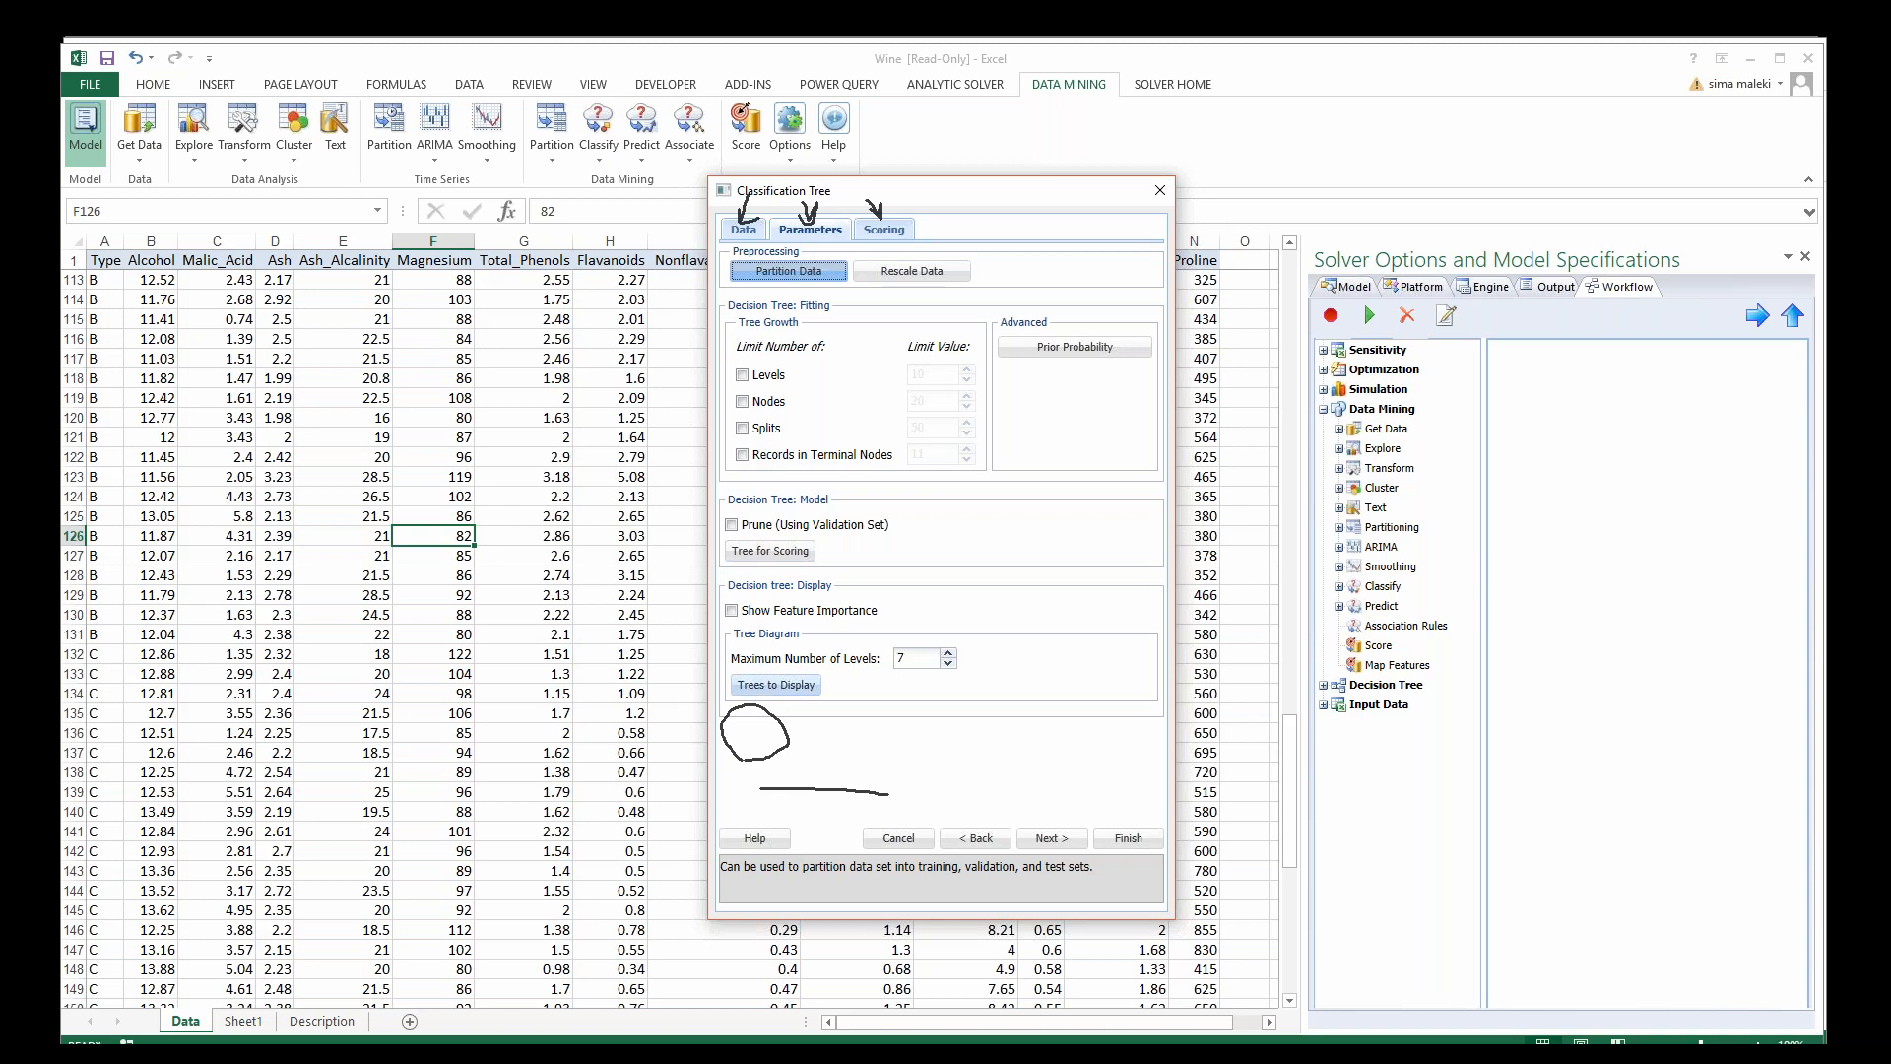
# Step: Choose the Fully Grown tree for display and keep the maximum number of levels at 7
pyautogui.click(776, 684)
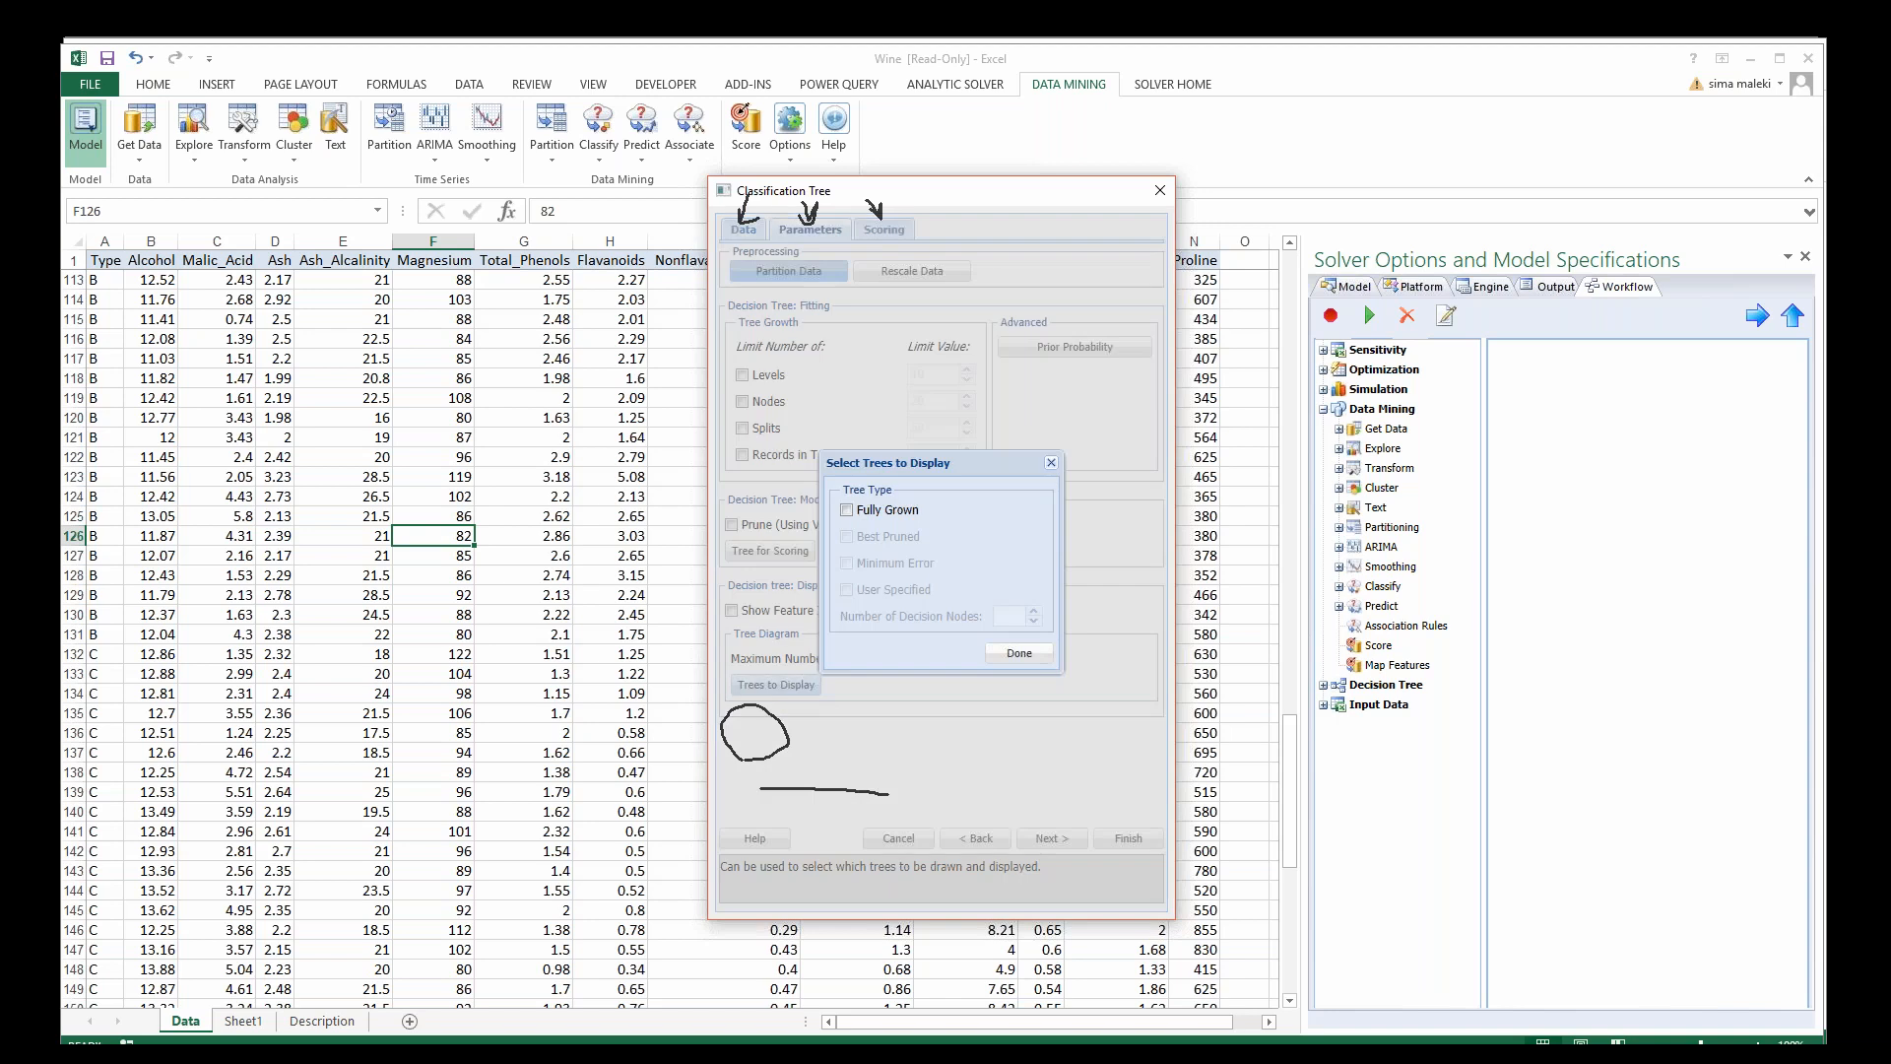
pyautogui.click(847, 511)
pyautogui.click(1019, 653)
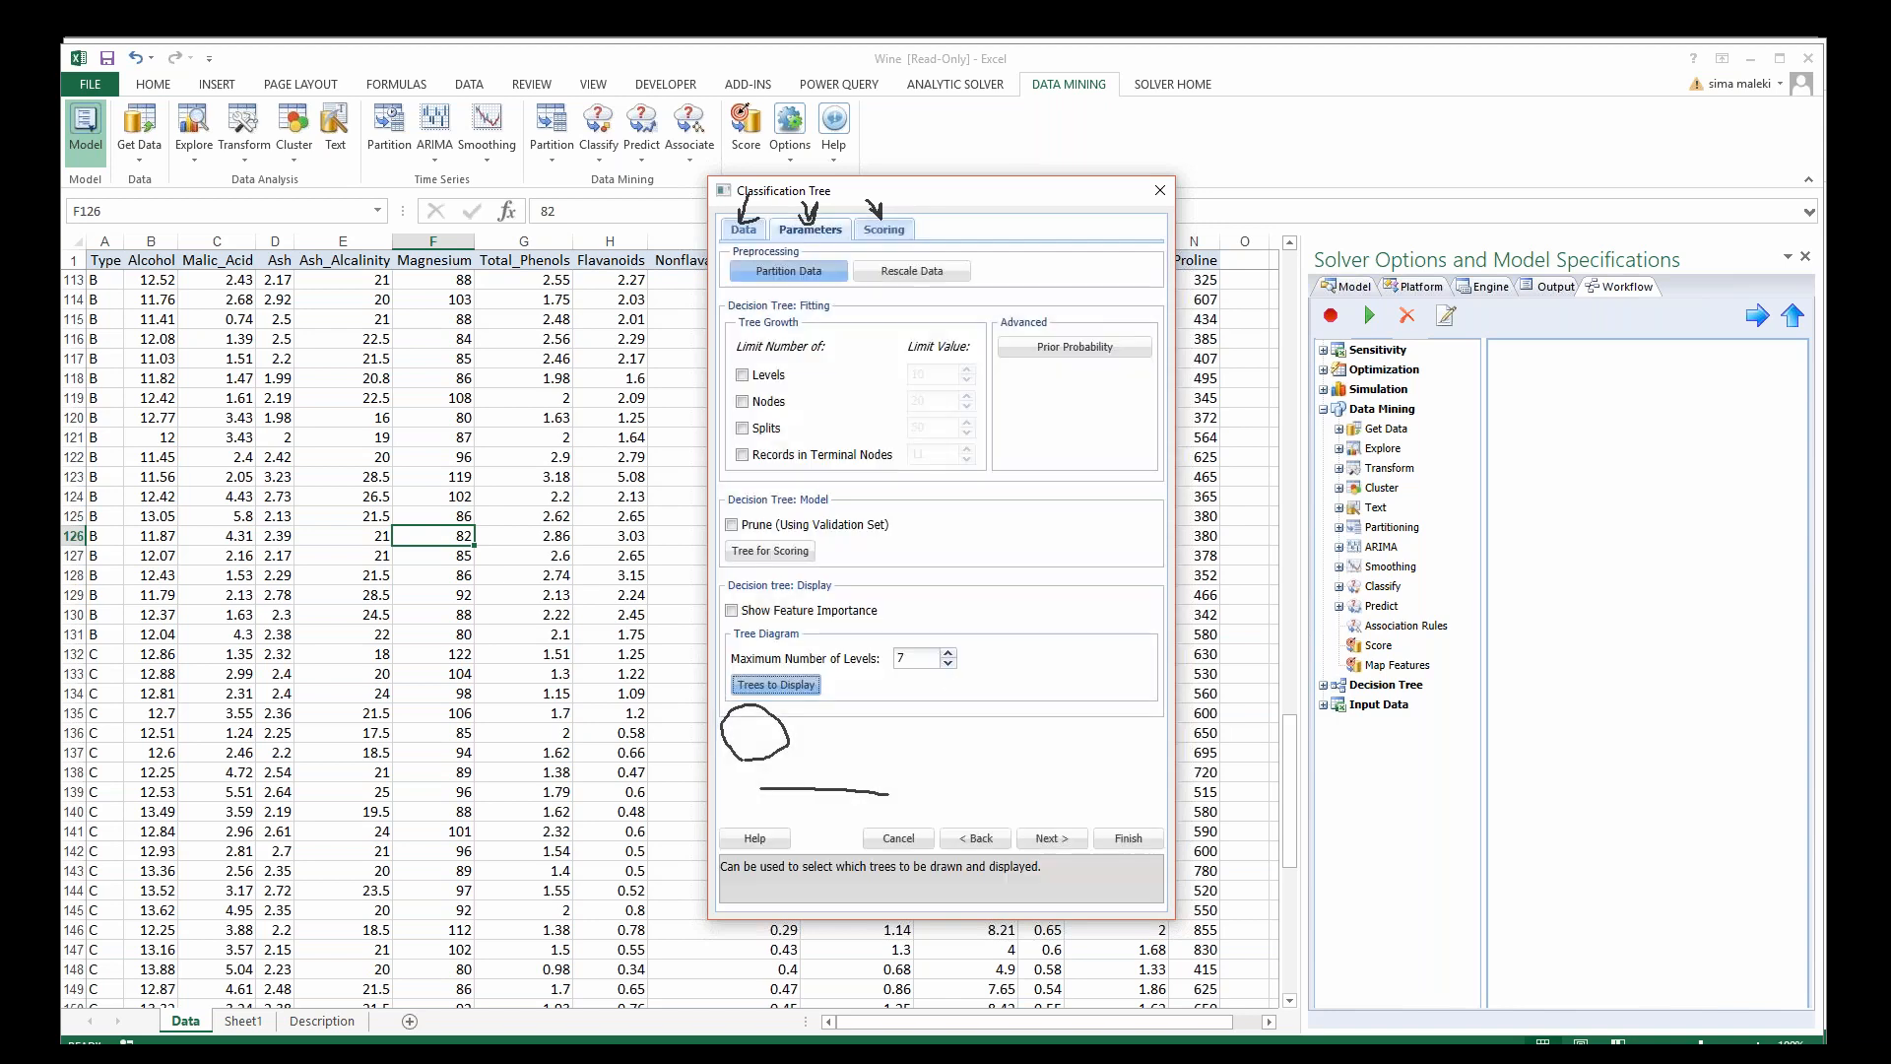
pyautogui.click(946, 654)
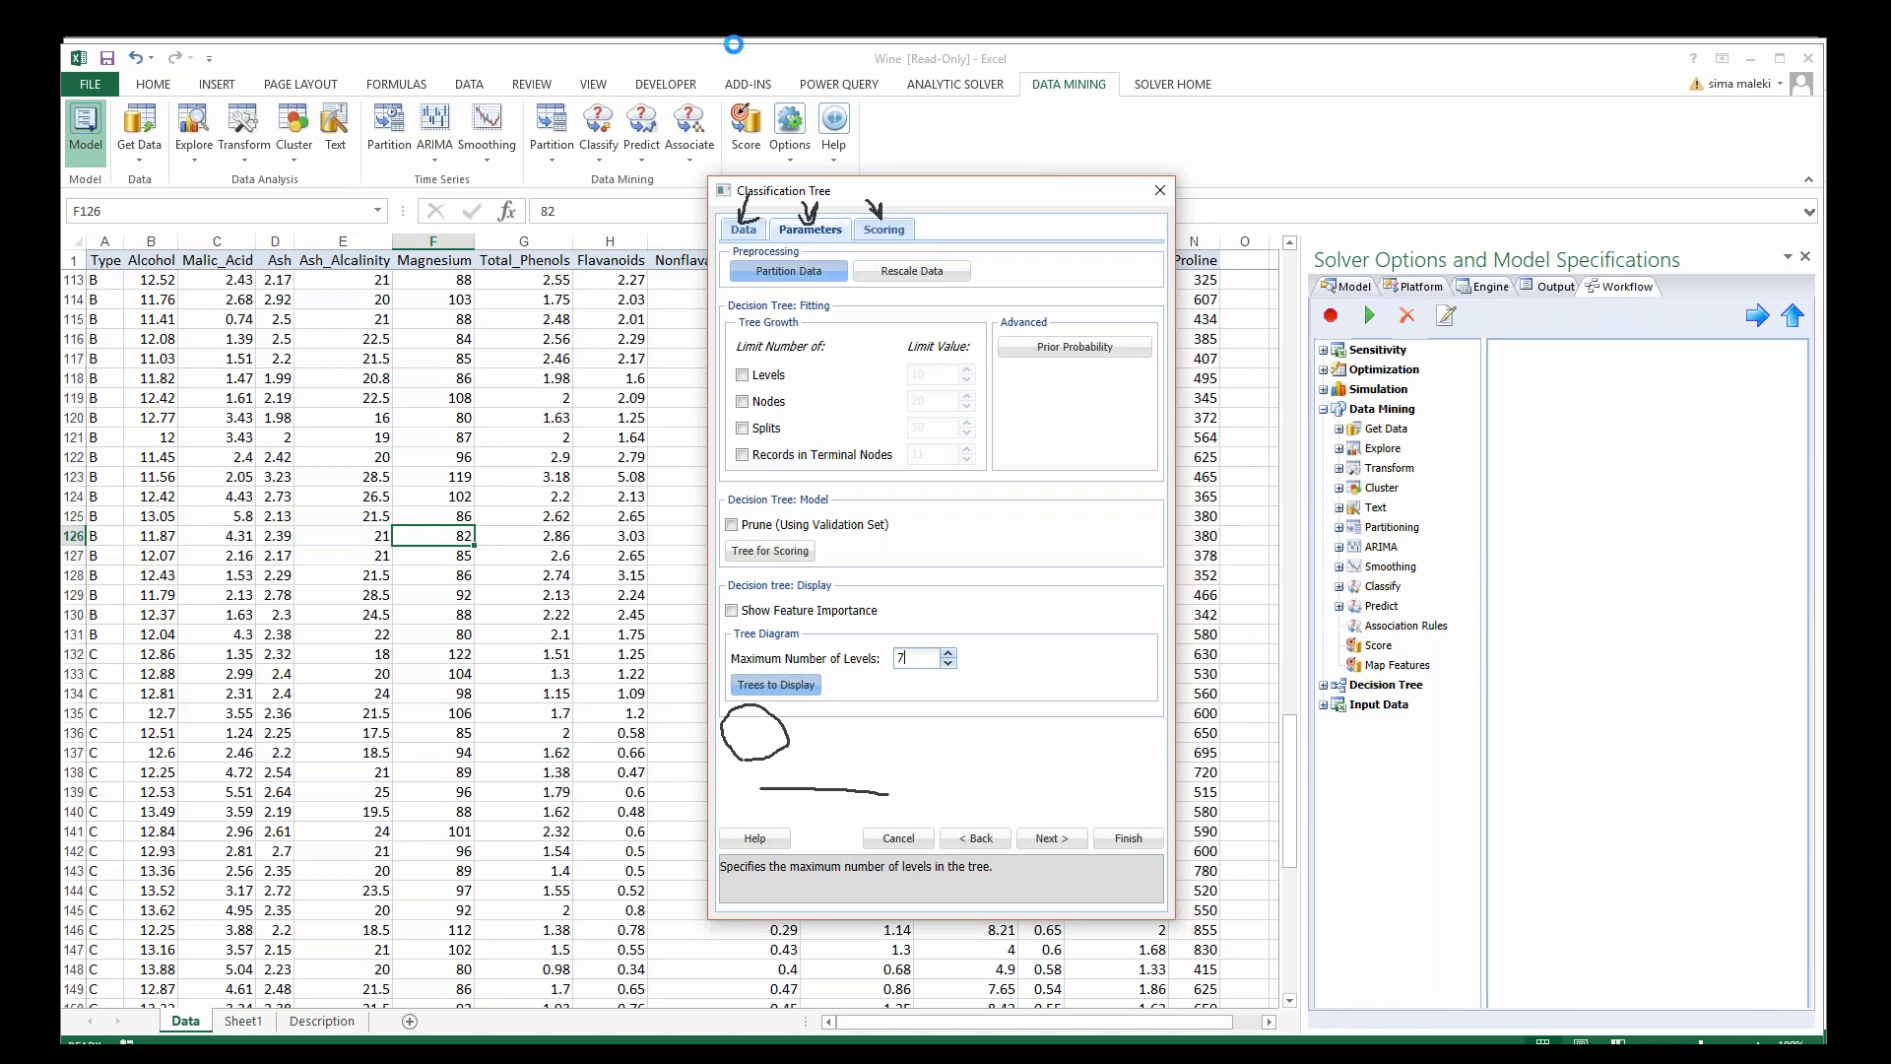
# Step: Enable scoring of new data in a worksheet and choose Sheet1 as the new data's worksheet
pyautogui.click(883, 228)
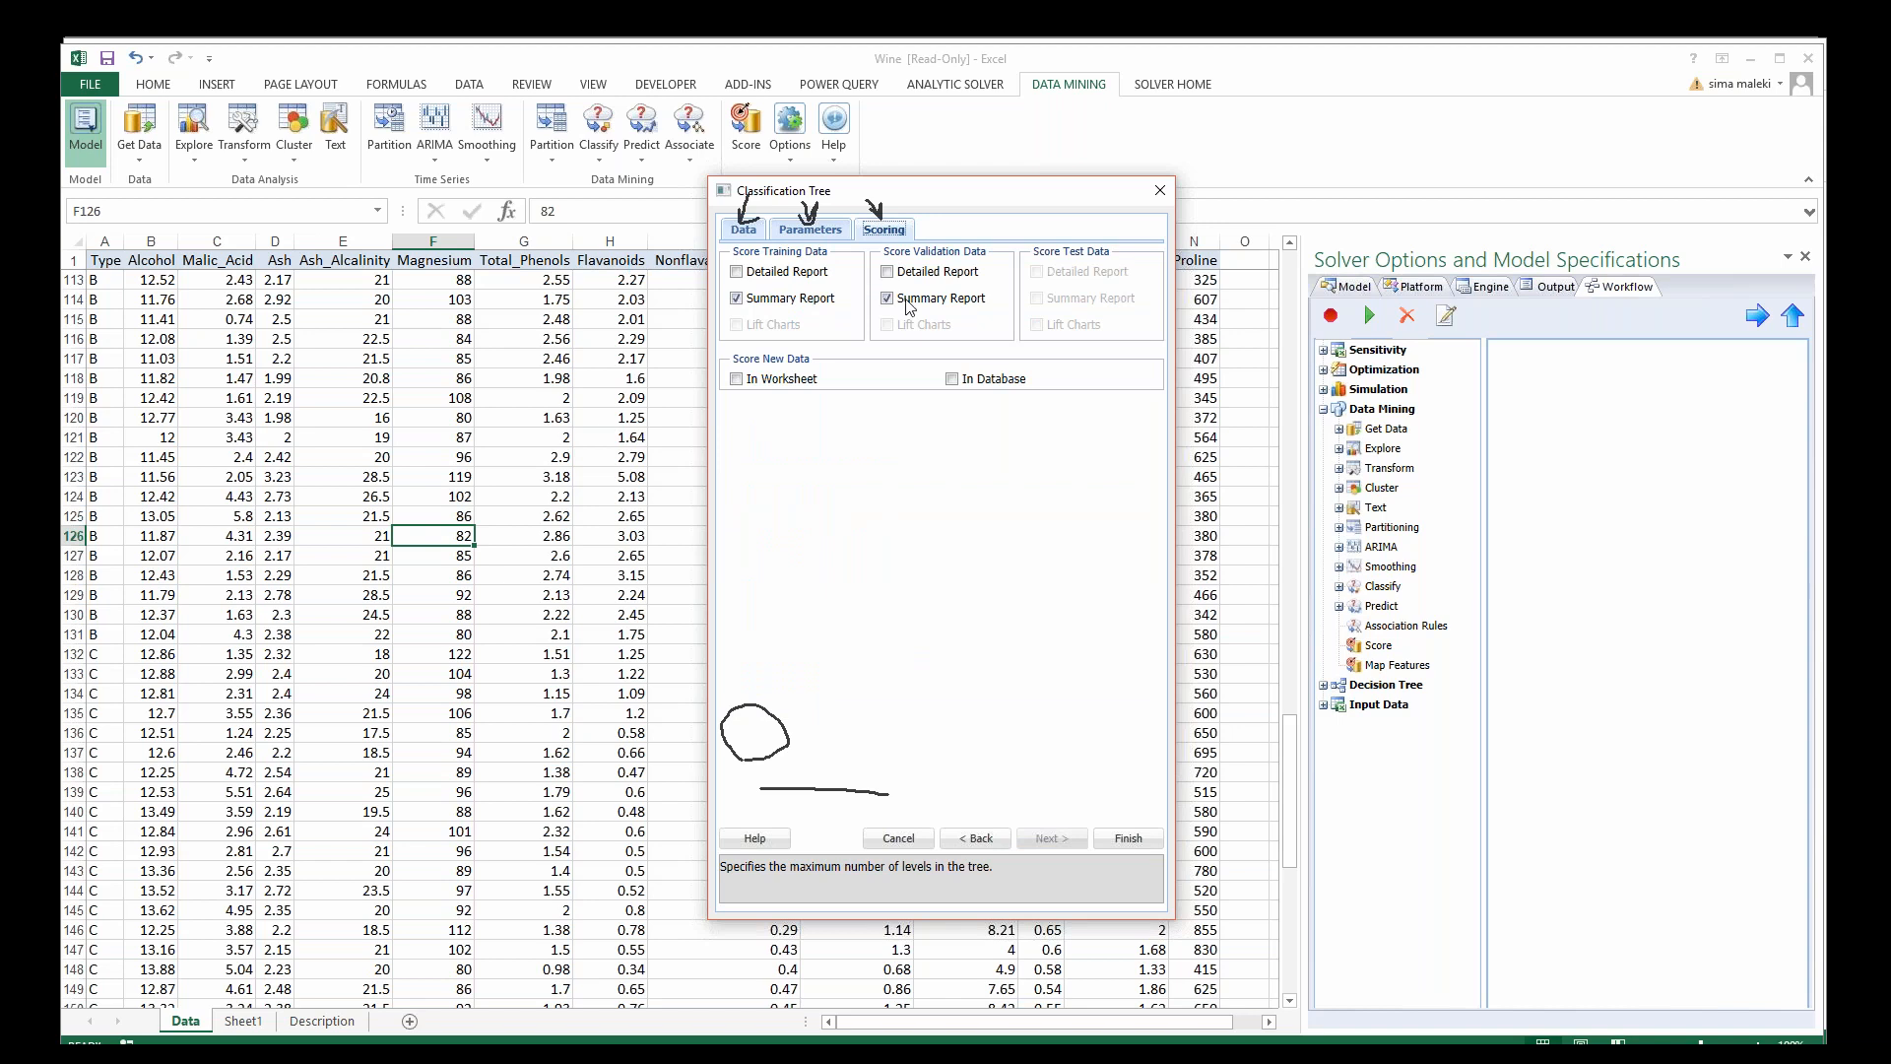
pyautogui.click(736, 379)
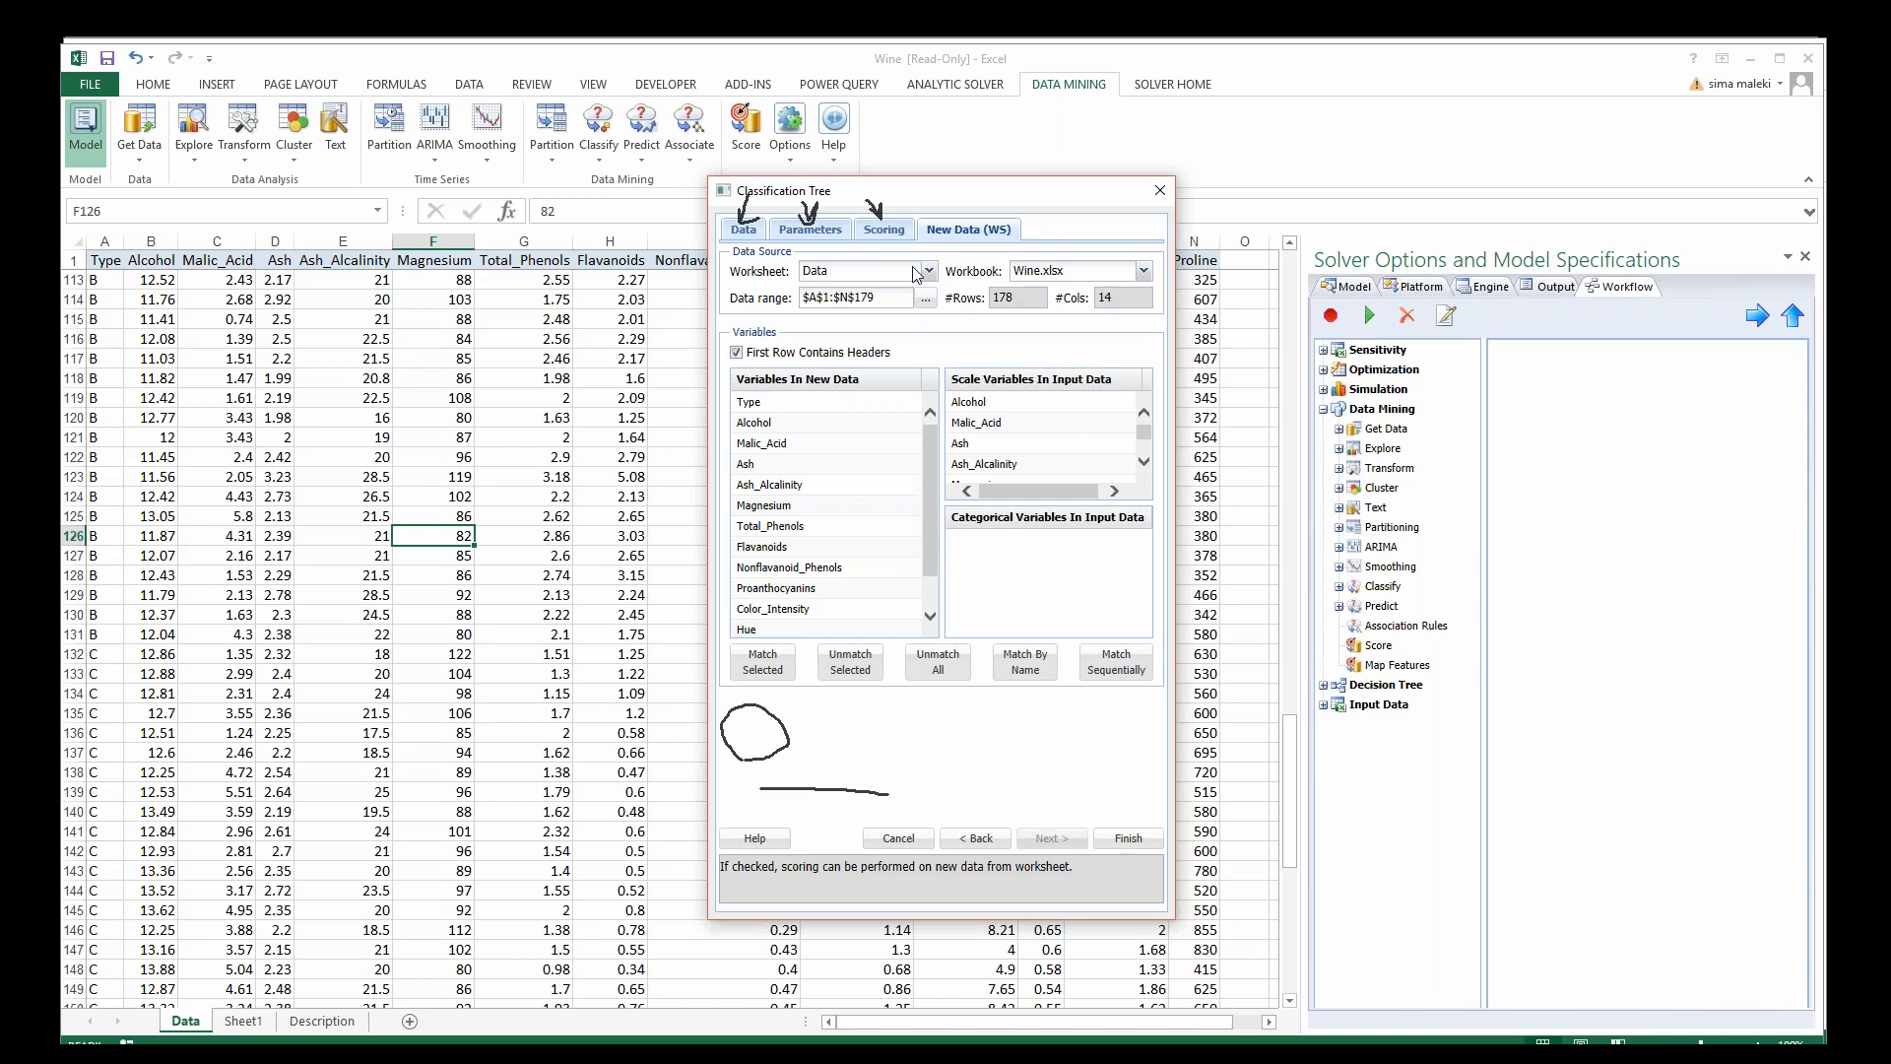
pyautogui.click(1600, 279)
pyautogui.click(1612, 402)
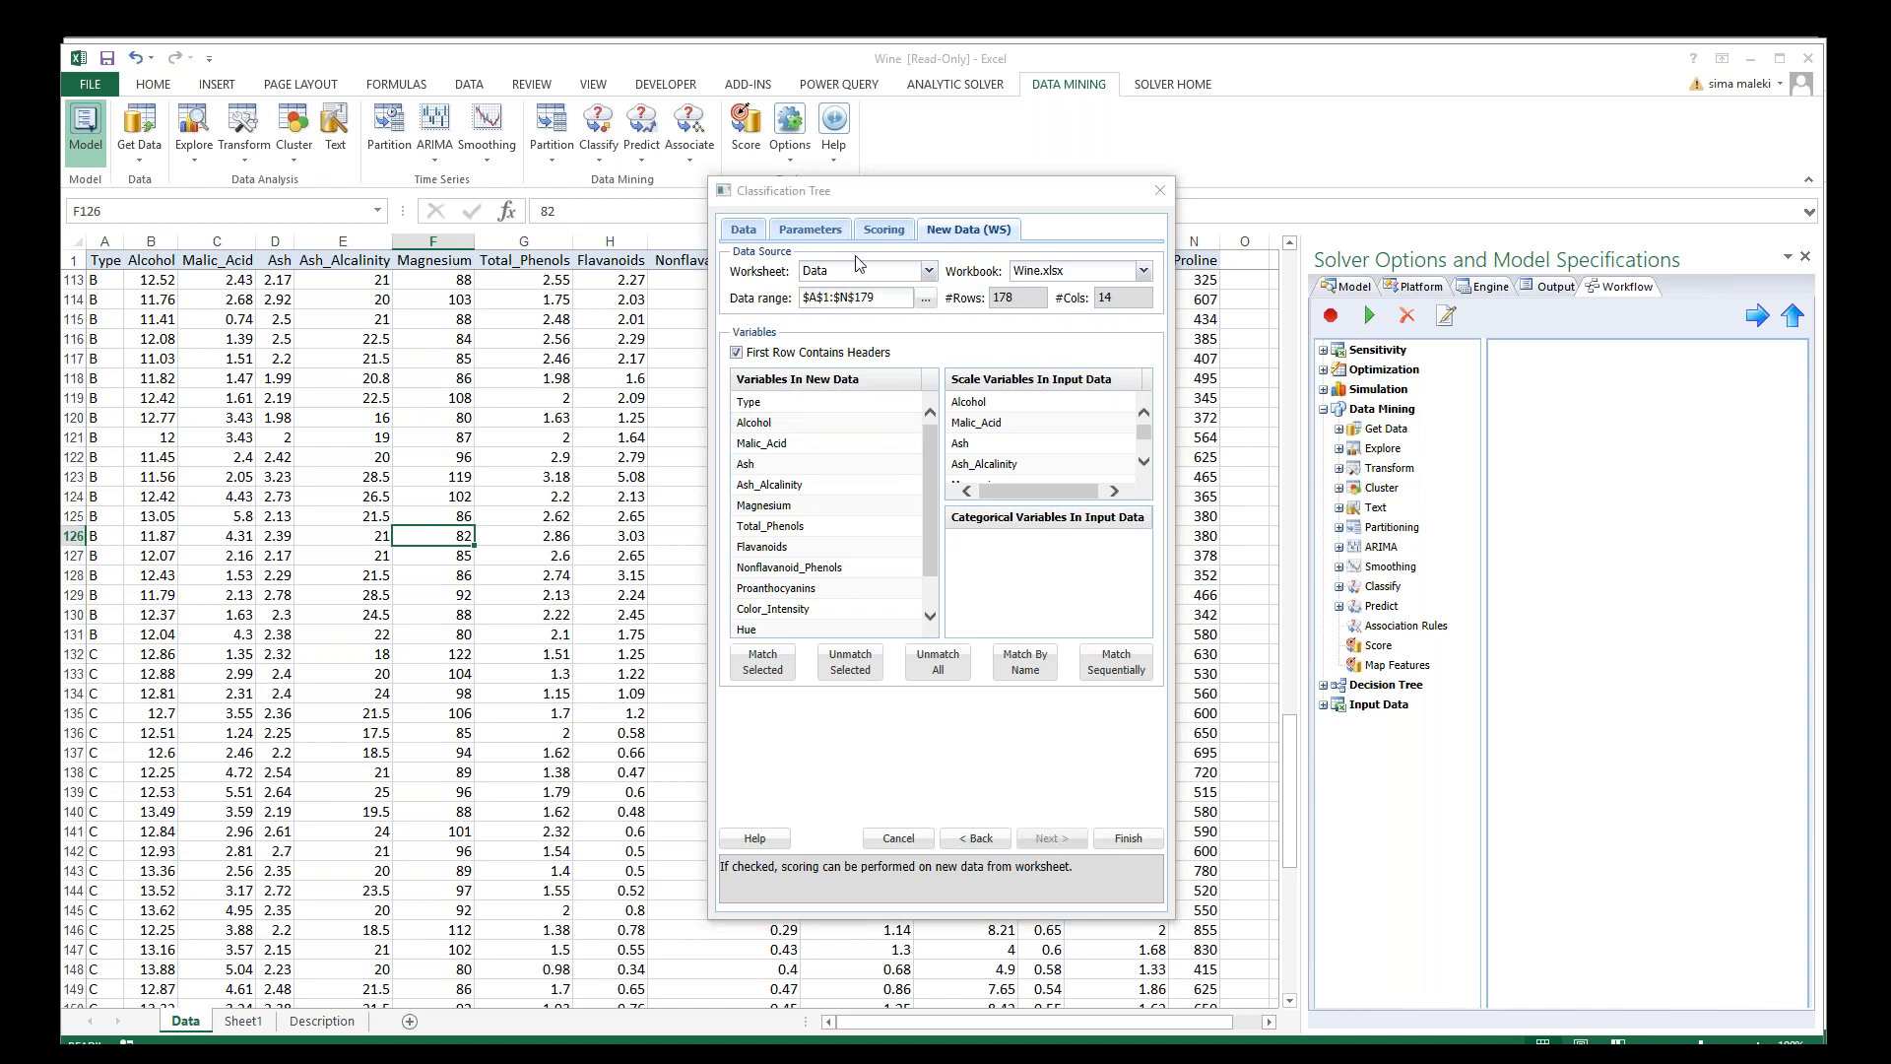
pyautogui.click(929, 269)
pyautogui.click(861, 315)
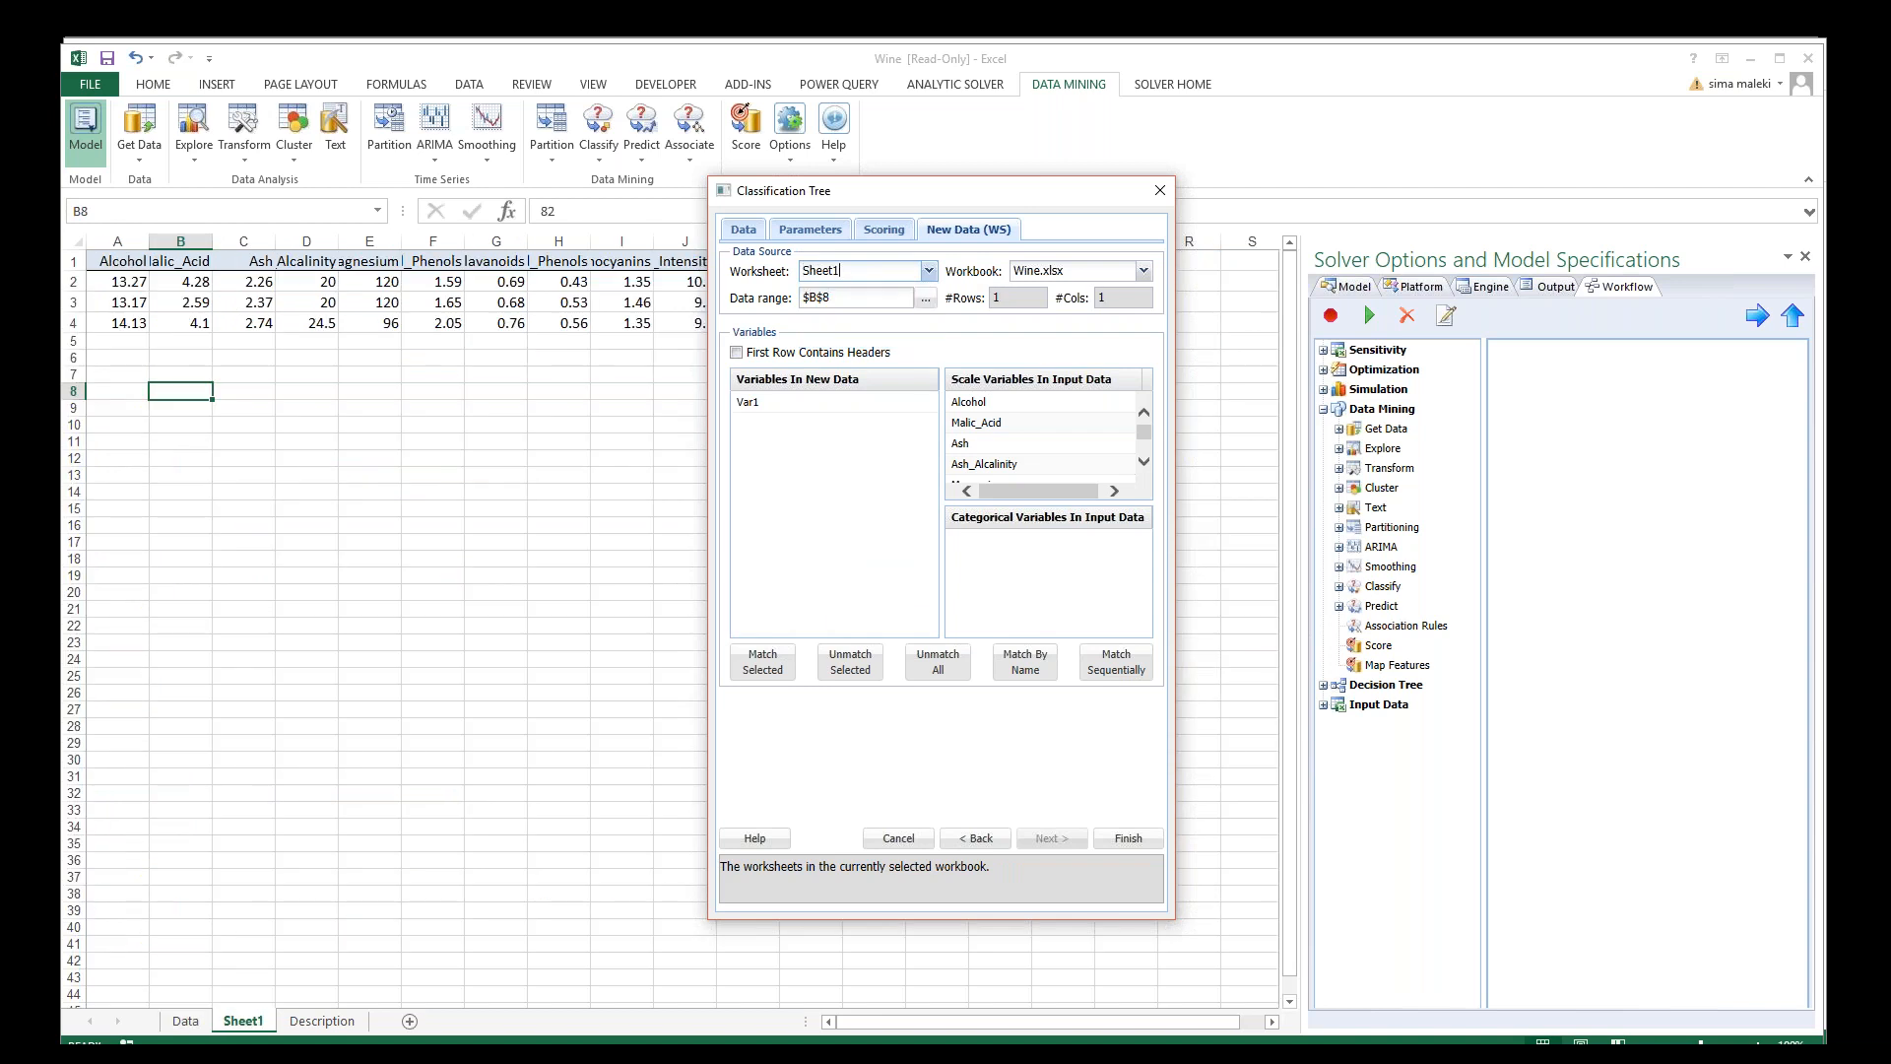
# Step: Set the new data range to $A$1:$M$4 on Sheet1, treating its first row as headers
pyautogui.click(737, 353)
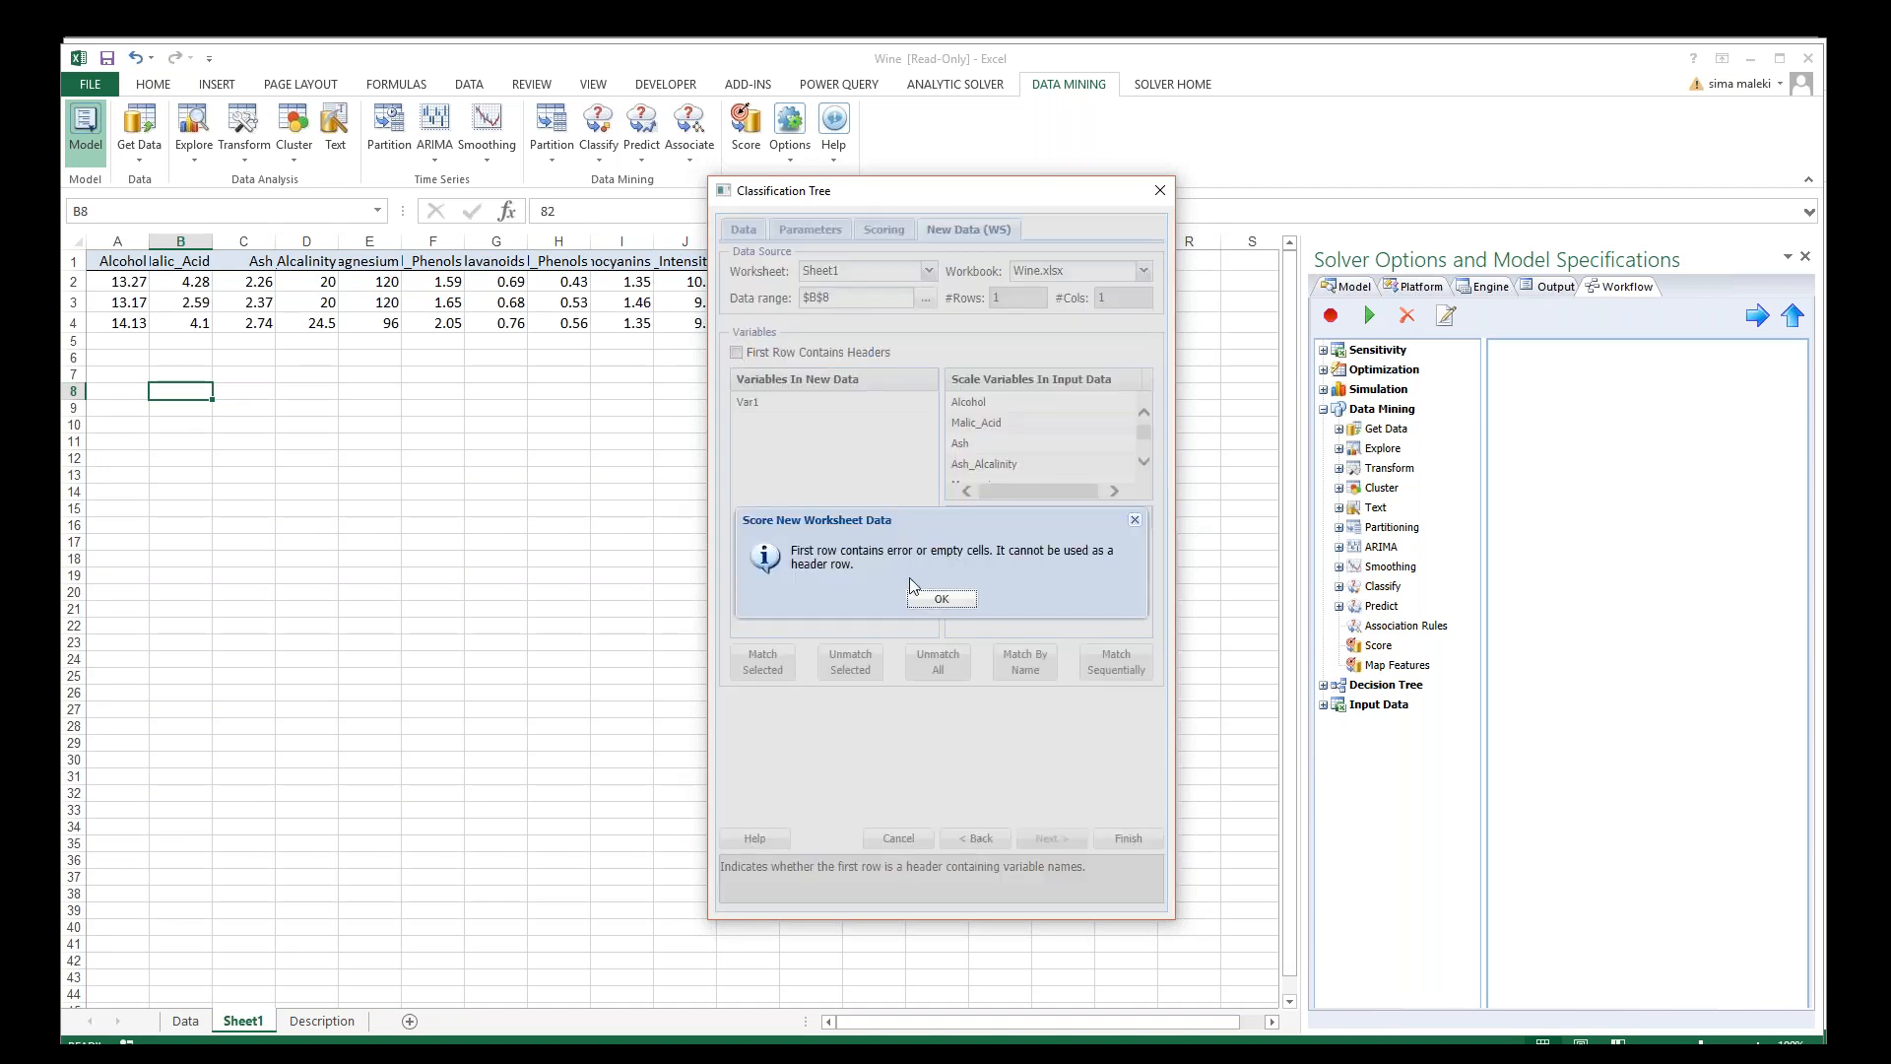
pyautogui.click(936, 599)
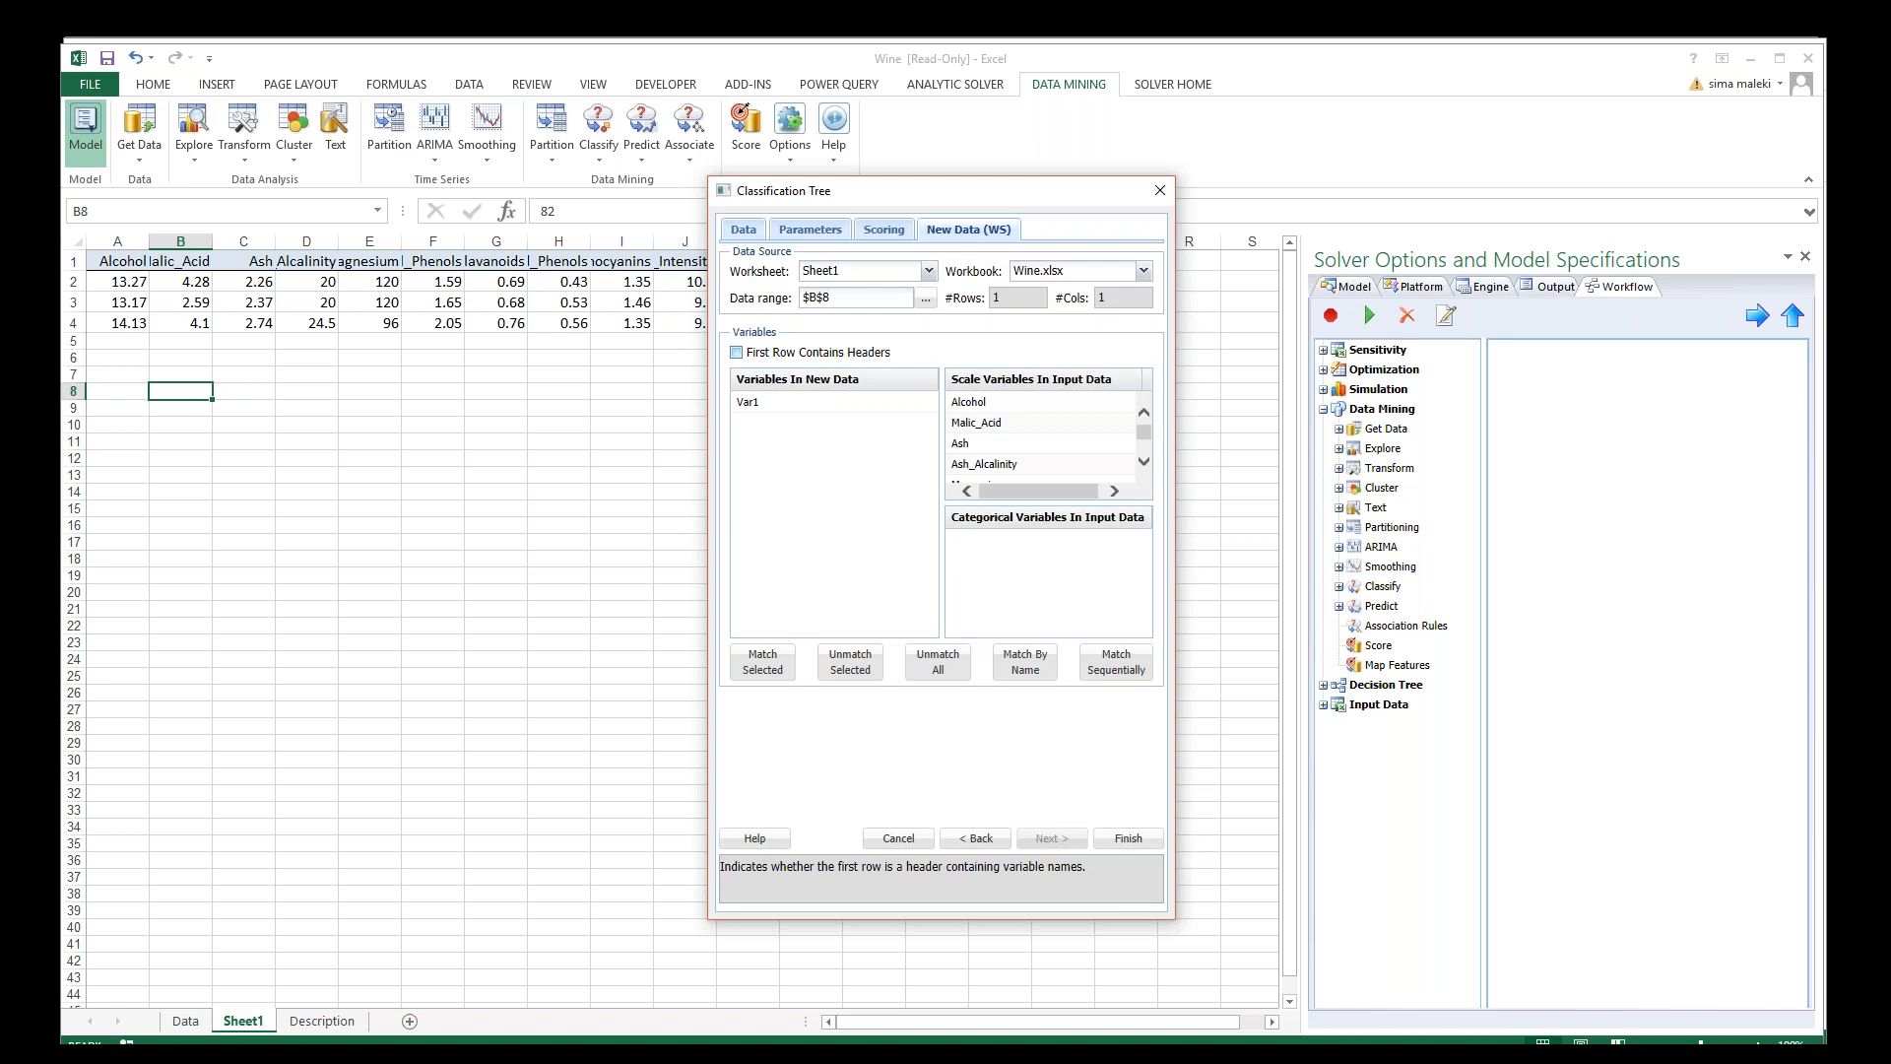
pyautogui.click(925, 297)
pyautogui.moveTo(114, 263); pyautogui.dragTo(1122, 320)
pyautogui.moveTo(1044, 196); pyautogui.dragTo(1165, 590)
pyautogui.moveTo(111, 264); pyautogui.dragTo(875, 325)
pyautogui.click(566, 527)
pyautogui.moveTo(999, 588); pyautogui.dragTo(910, 273)
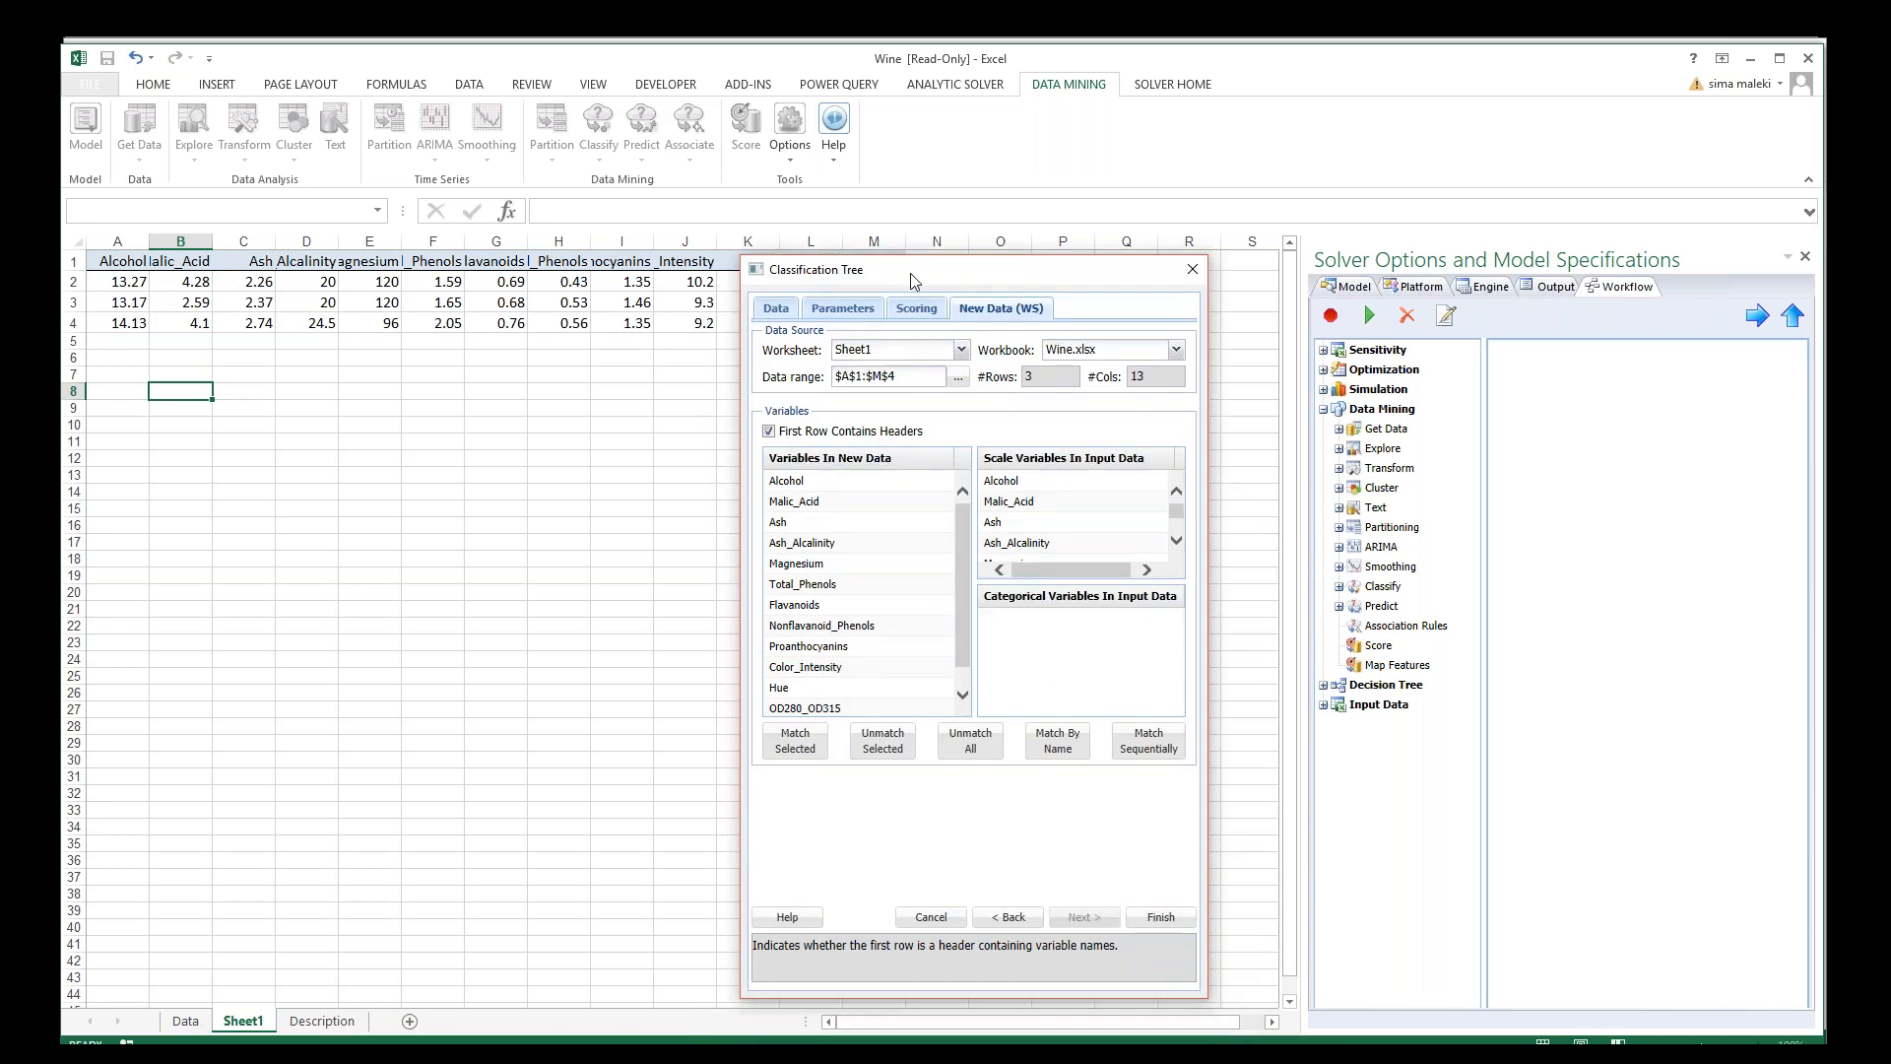
# Step: Match the new data variables to the input data variables by name and finish the classification tree to generate its output
pyautogui.moveTo(961, 618); pyautogui.dragTo(961, 644)
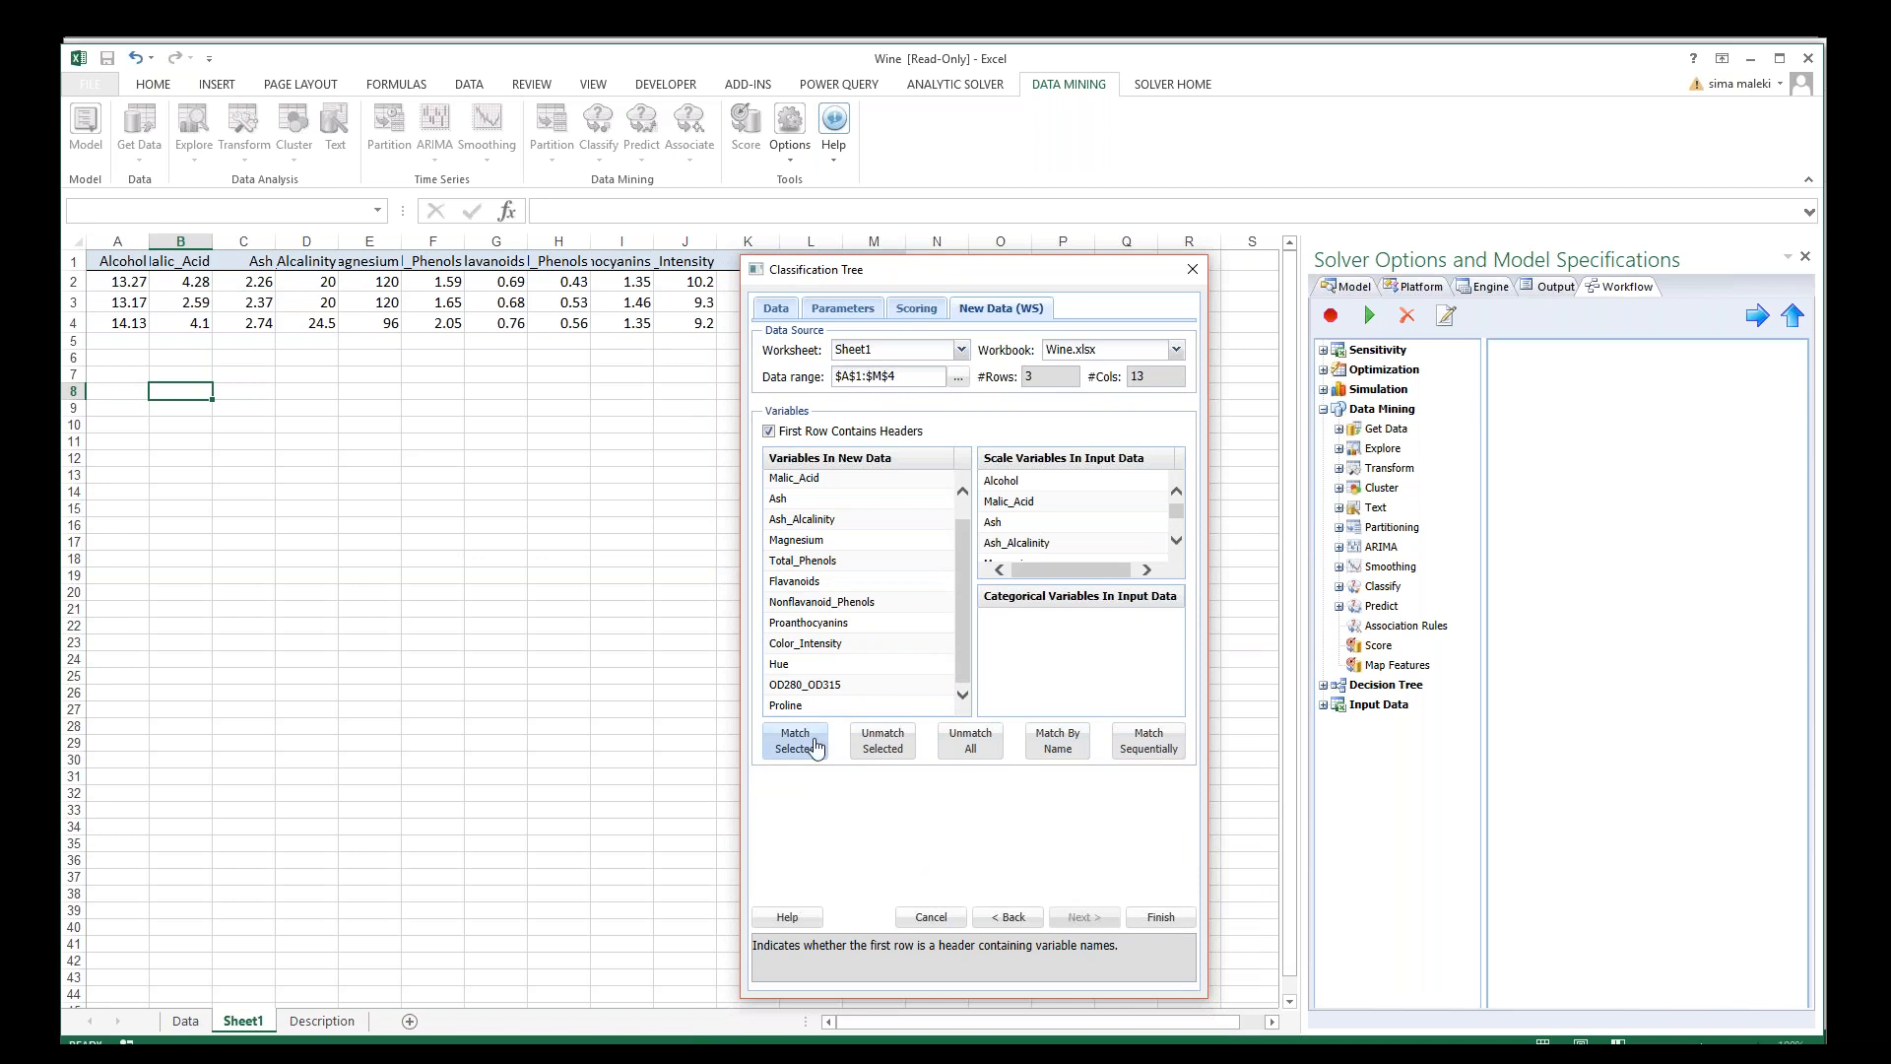
pyautogui.click(1081, 751)
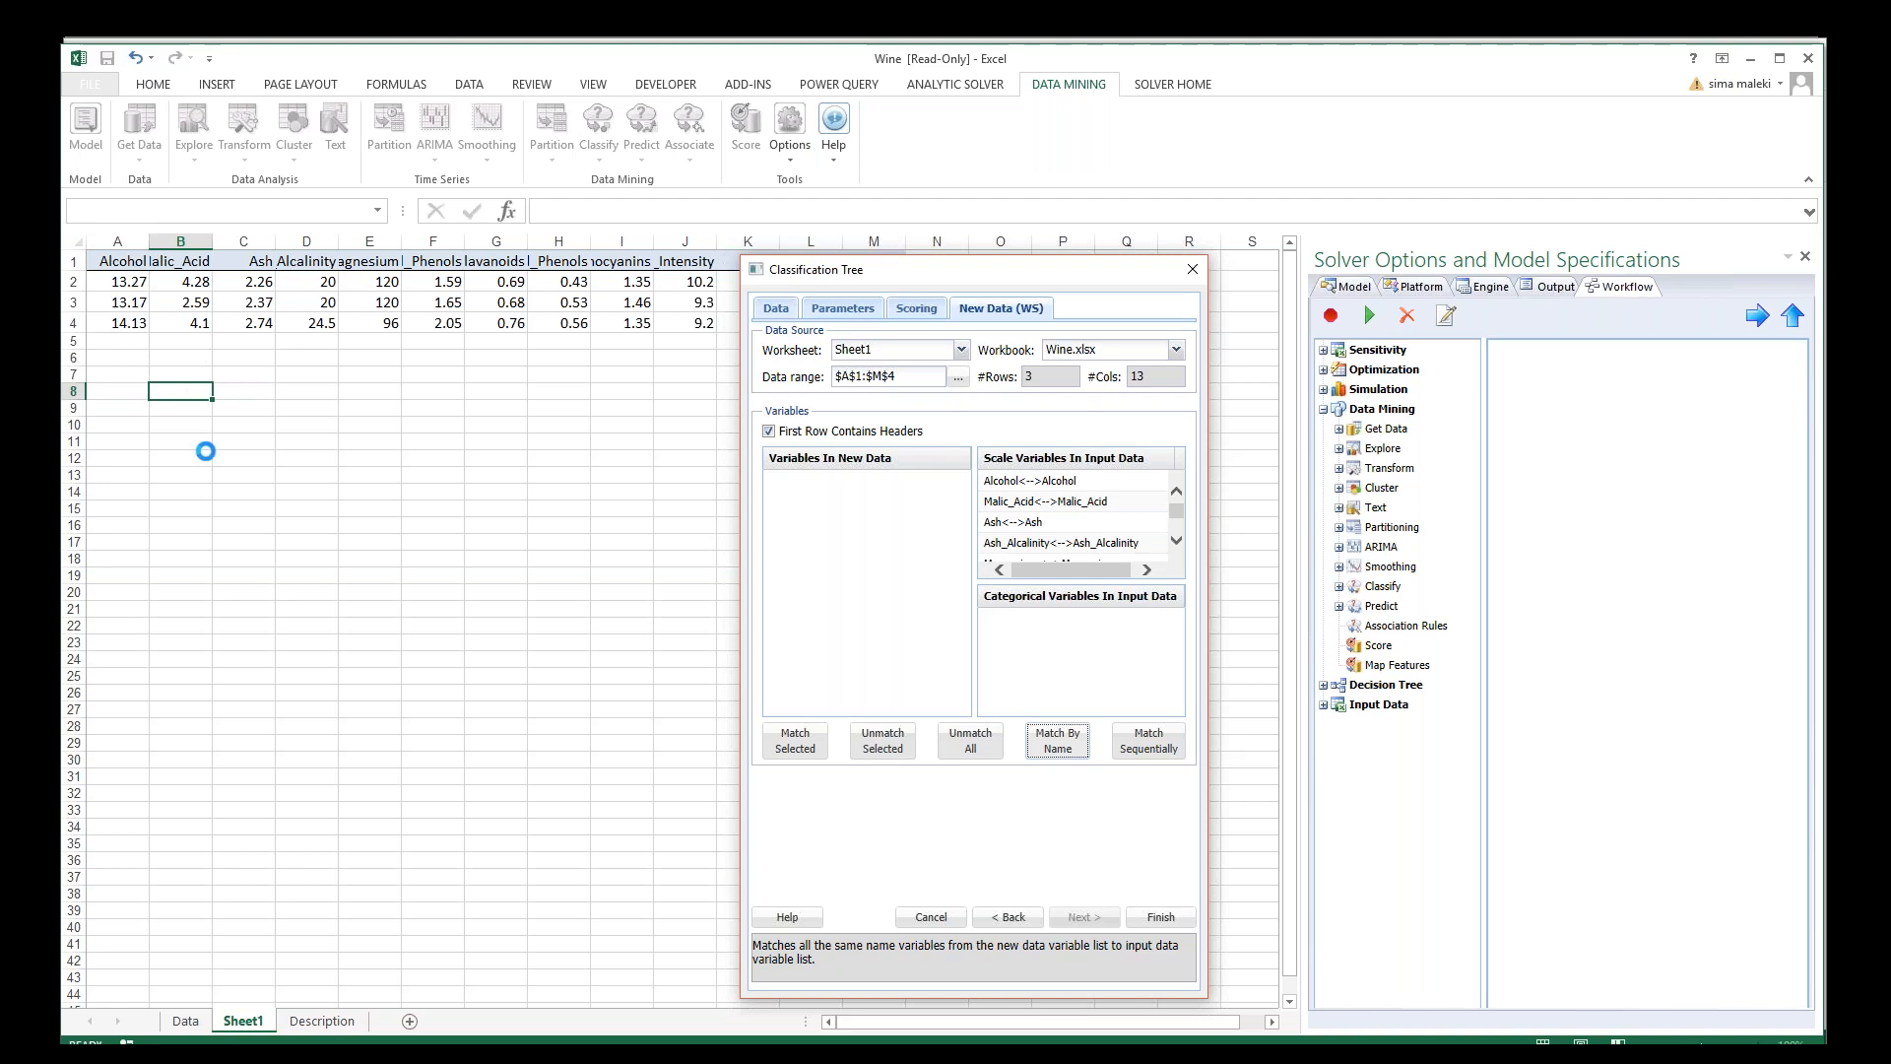
pyautogui.click(1158, 917)
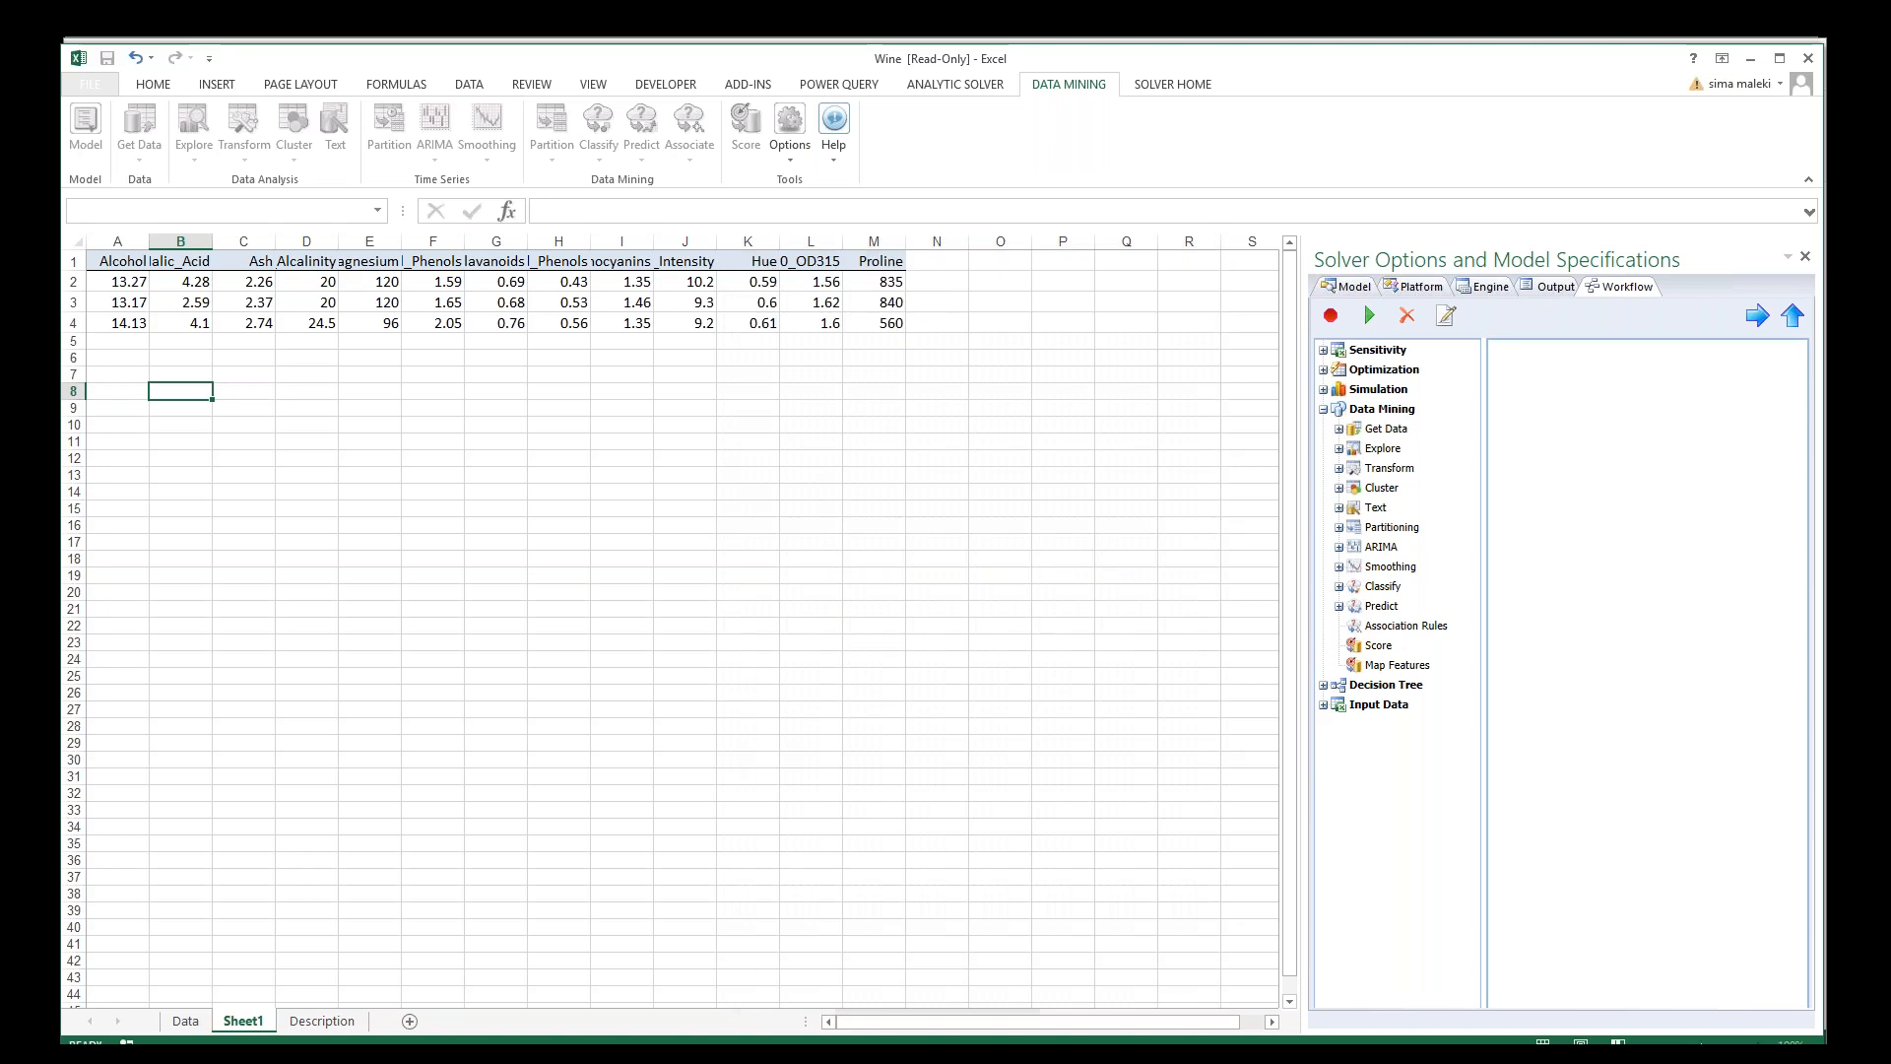
# Step: Review the inputs, model parameters and Output Navigator links on the CT_Output sheet
pyautogui.scroll(-7, 613, 802)
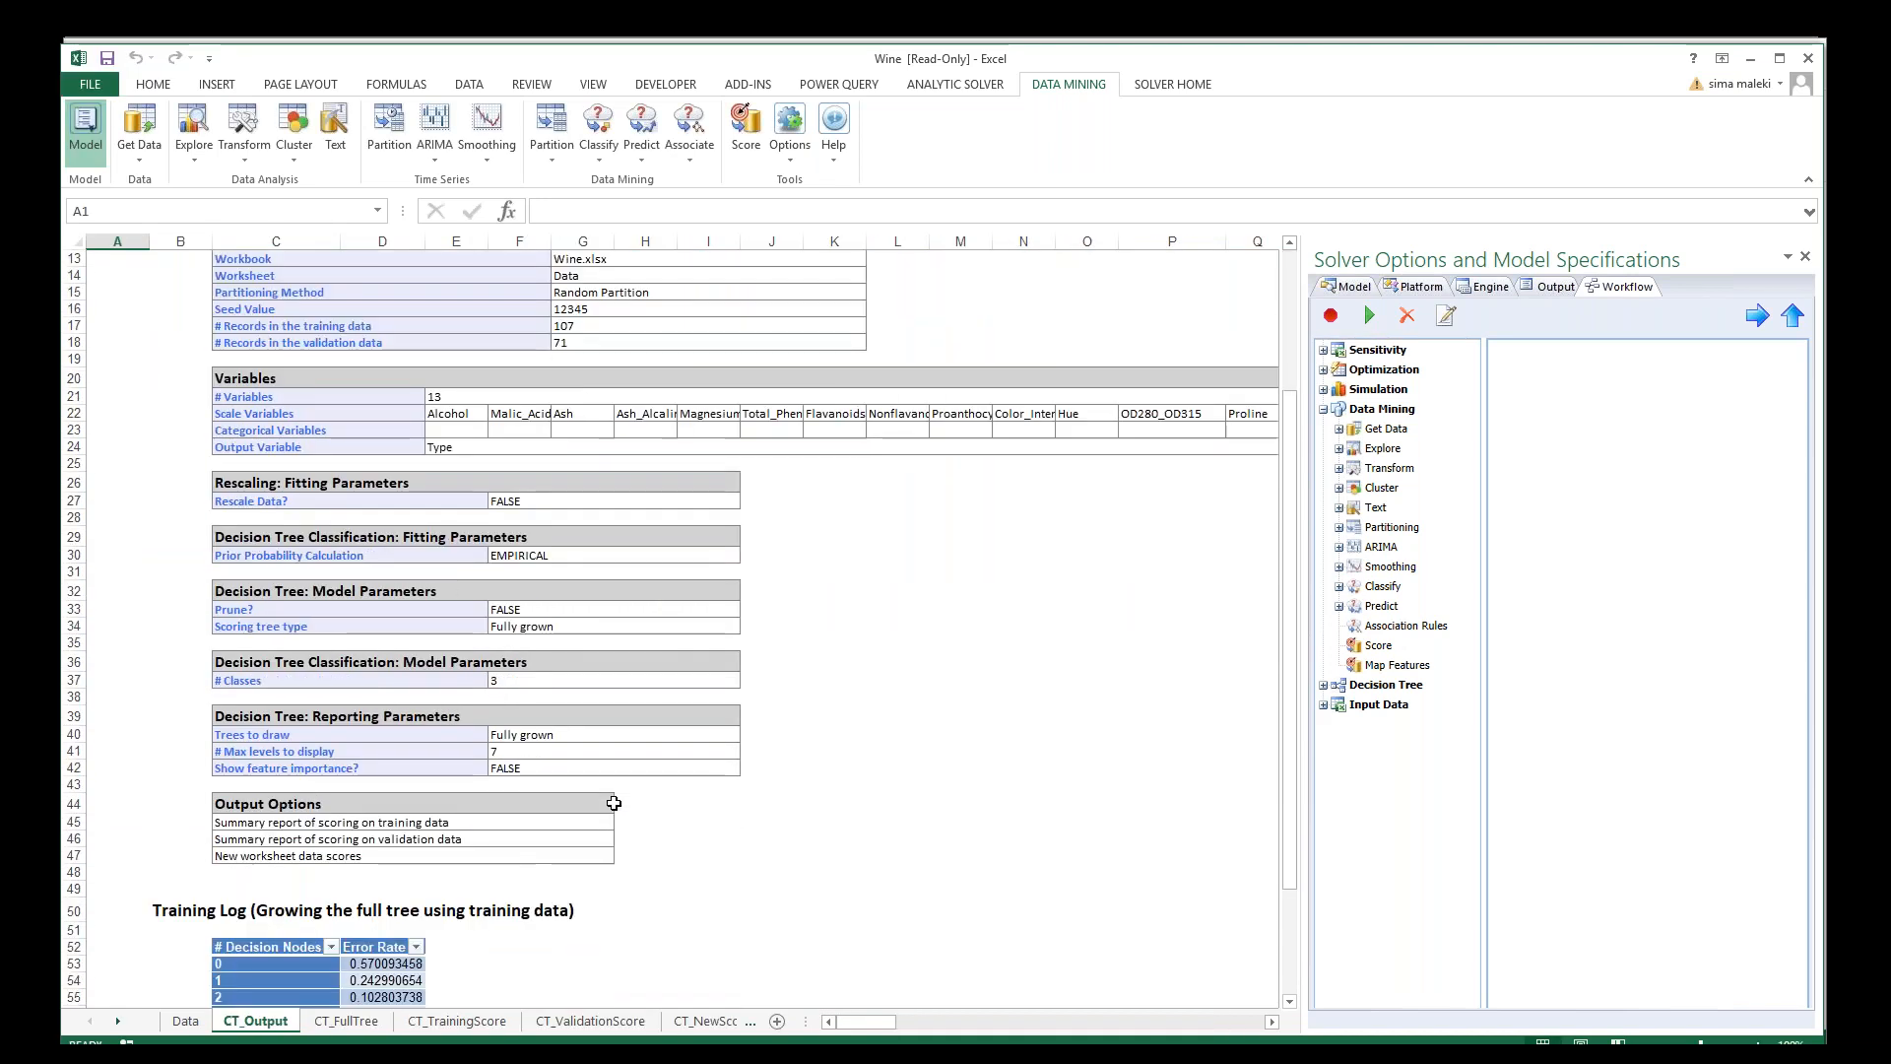
pyautogui.scroll(7, 613, 803)
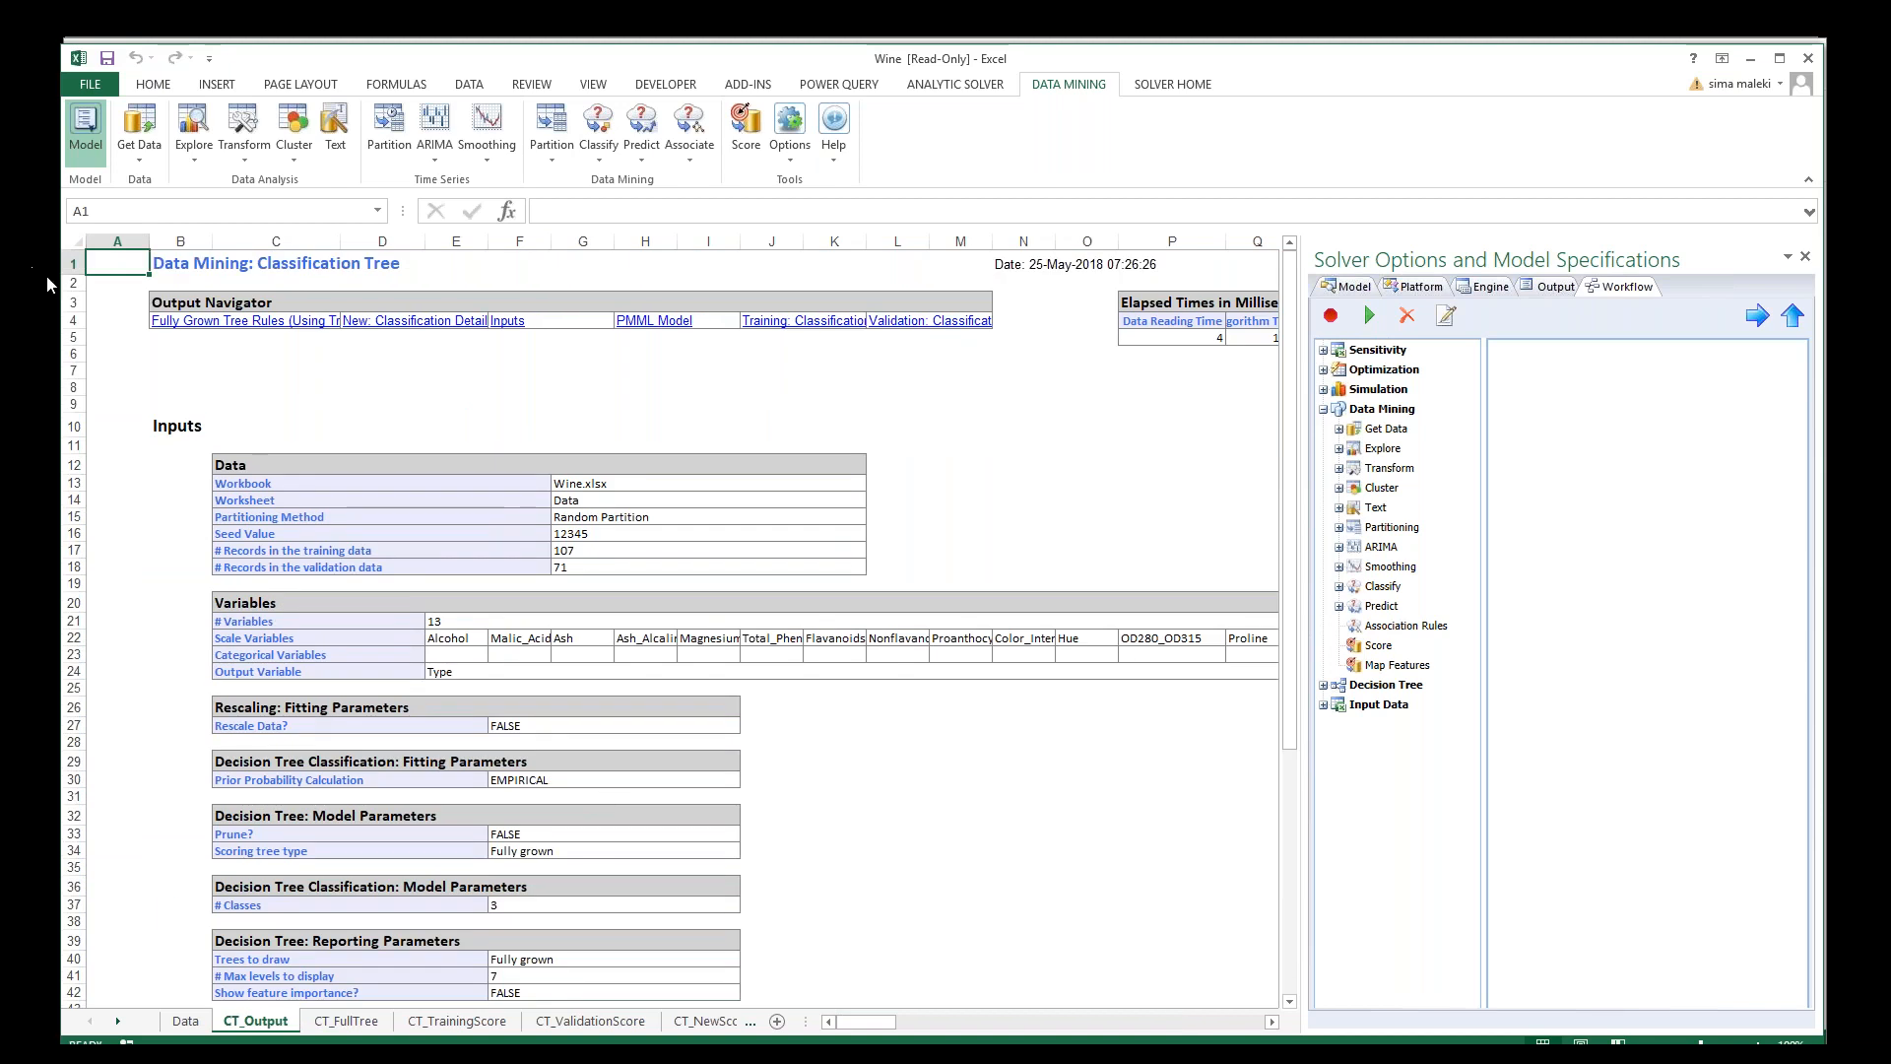
pyautogui.moveTo(172, 282); pyautogui.dragTo(884, 352)
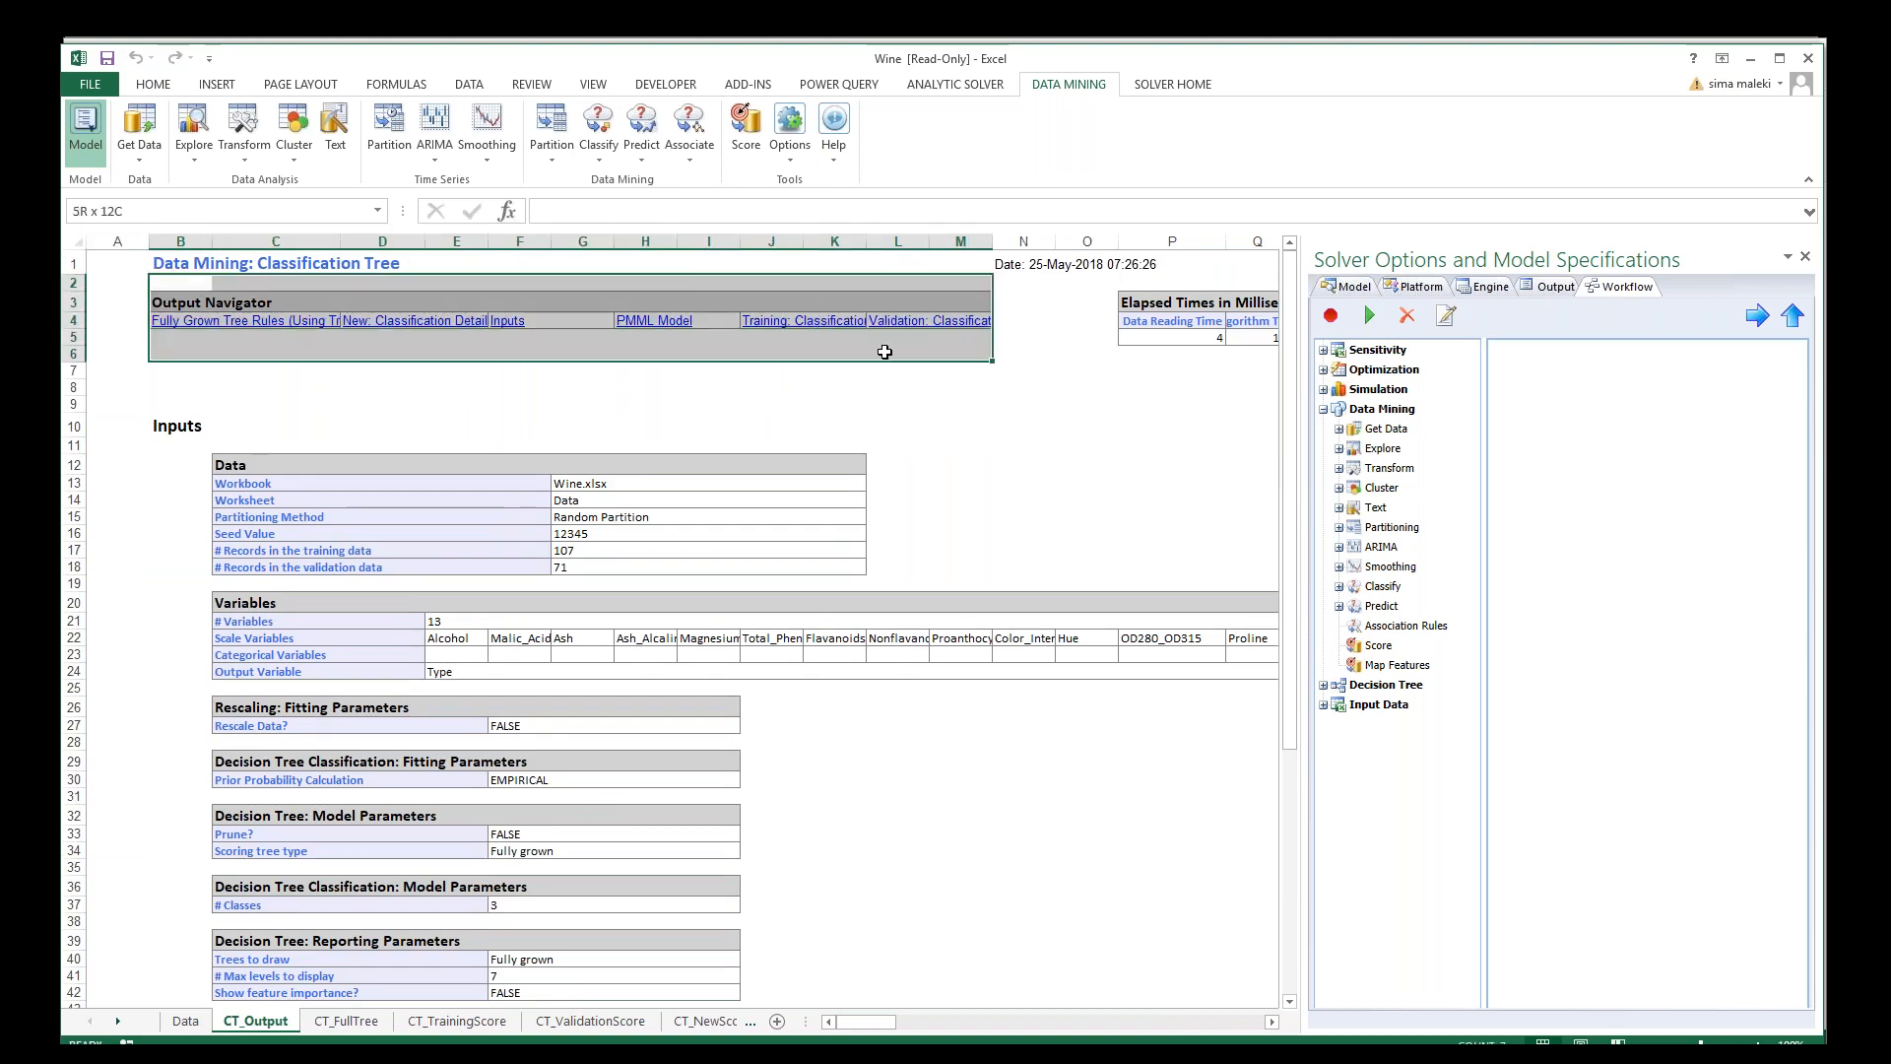
pyautogui.click(400, 423)
# Step: View the Fully Grown Tree diagram, inspect the split rules of its decision nodes, and close the diagram
pyautogui.click(200, 326)
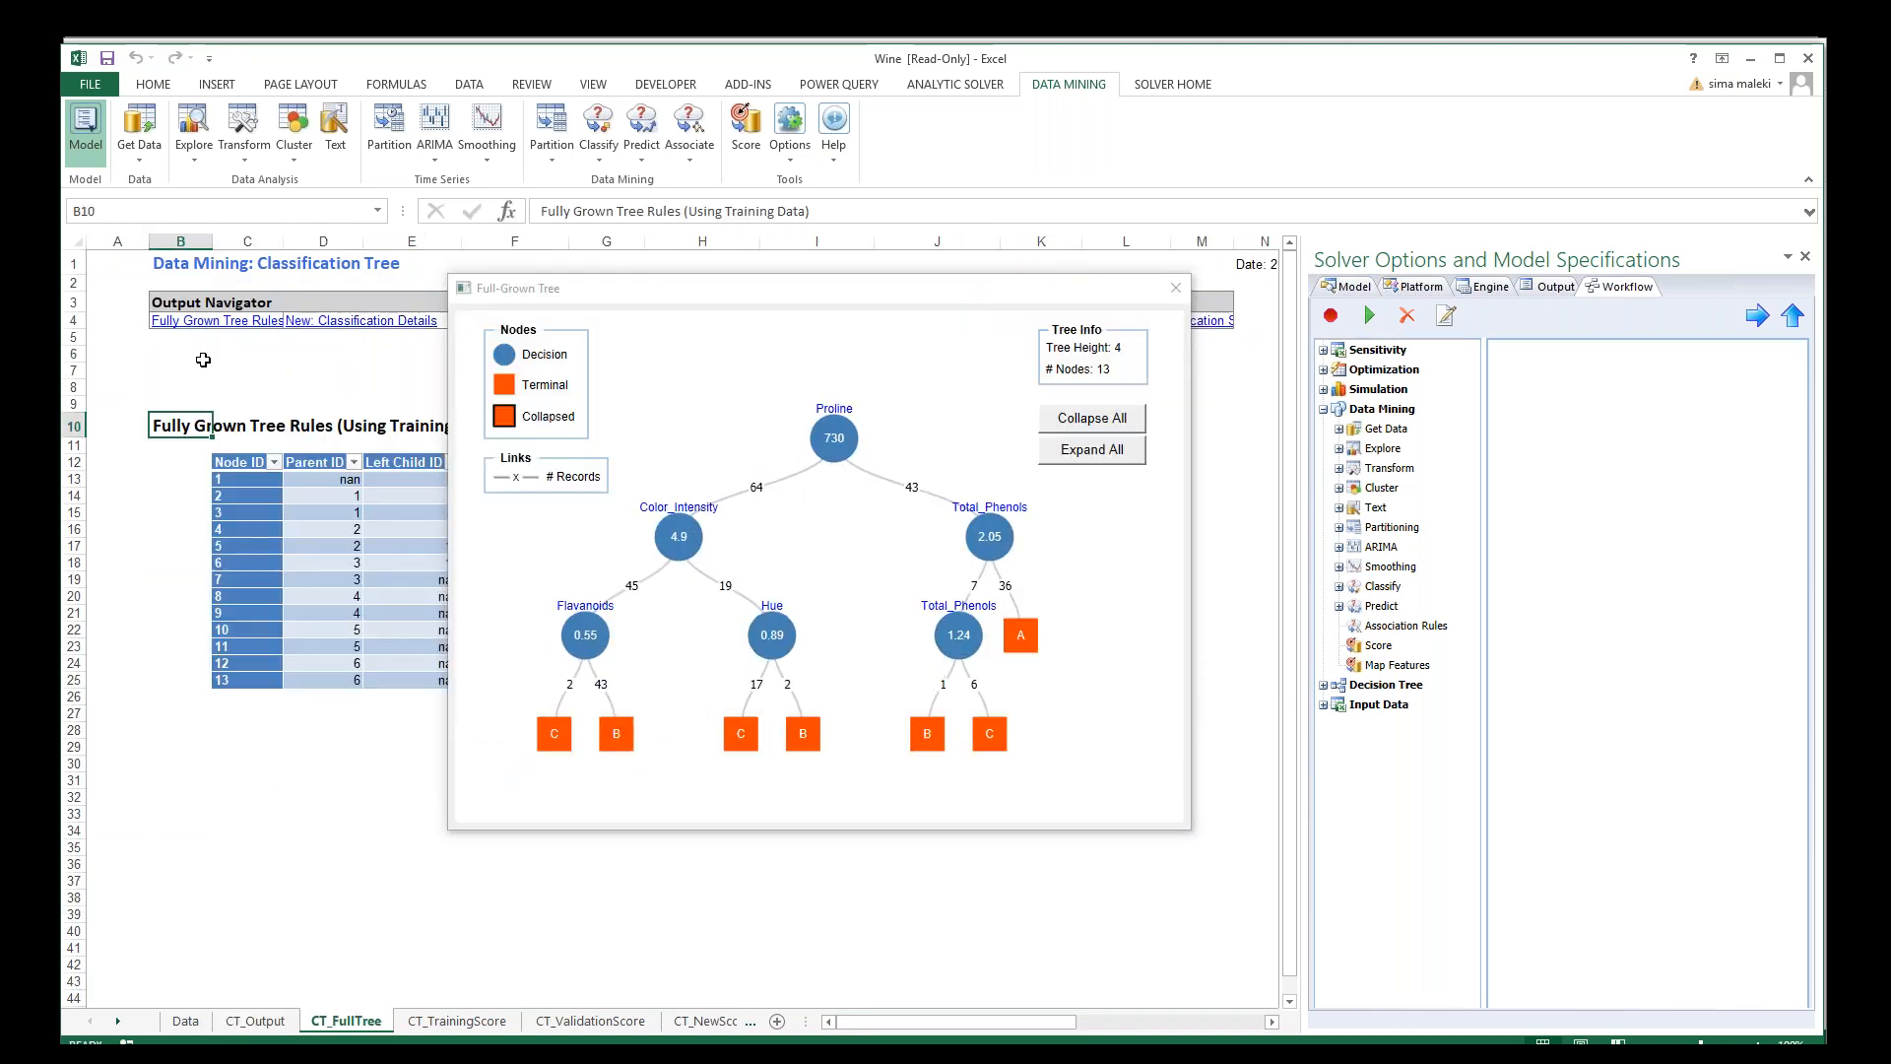
pyautogui.moveTo(823, 467)
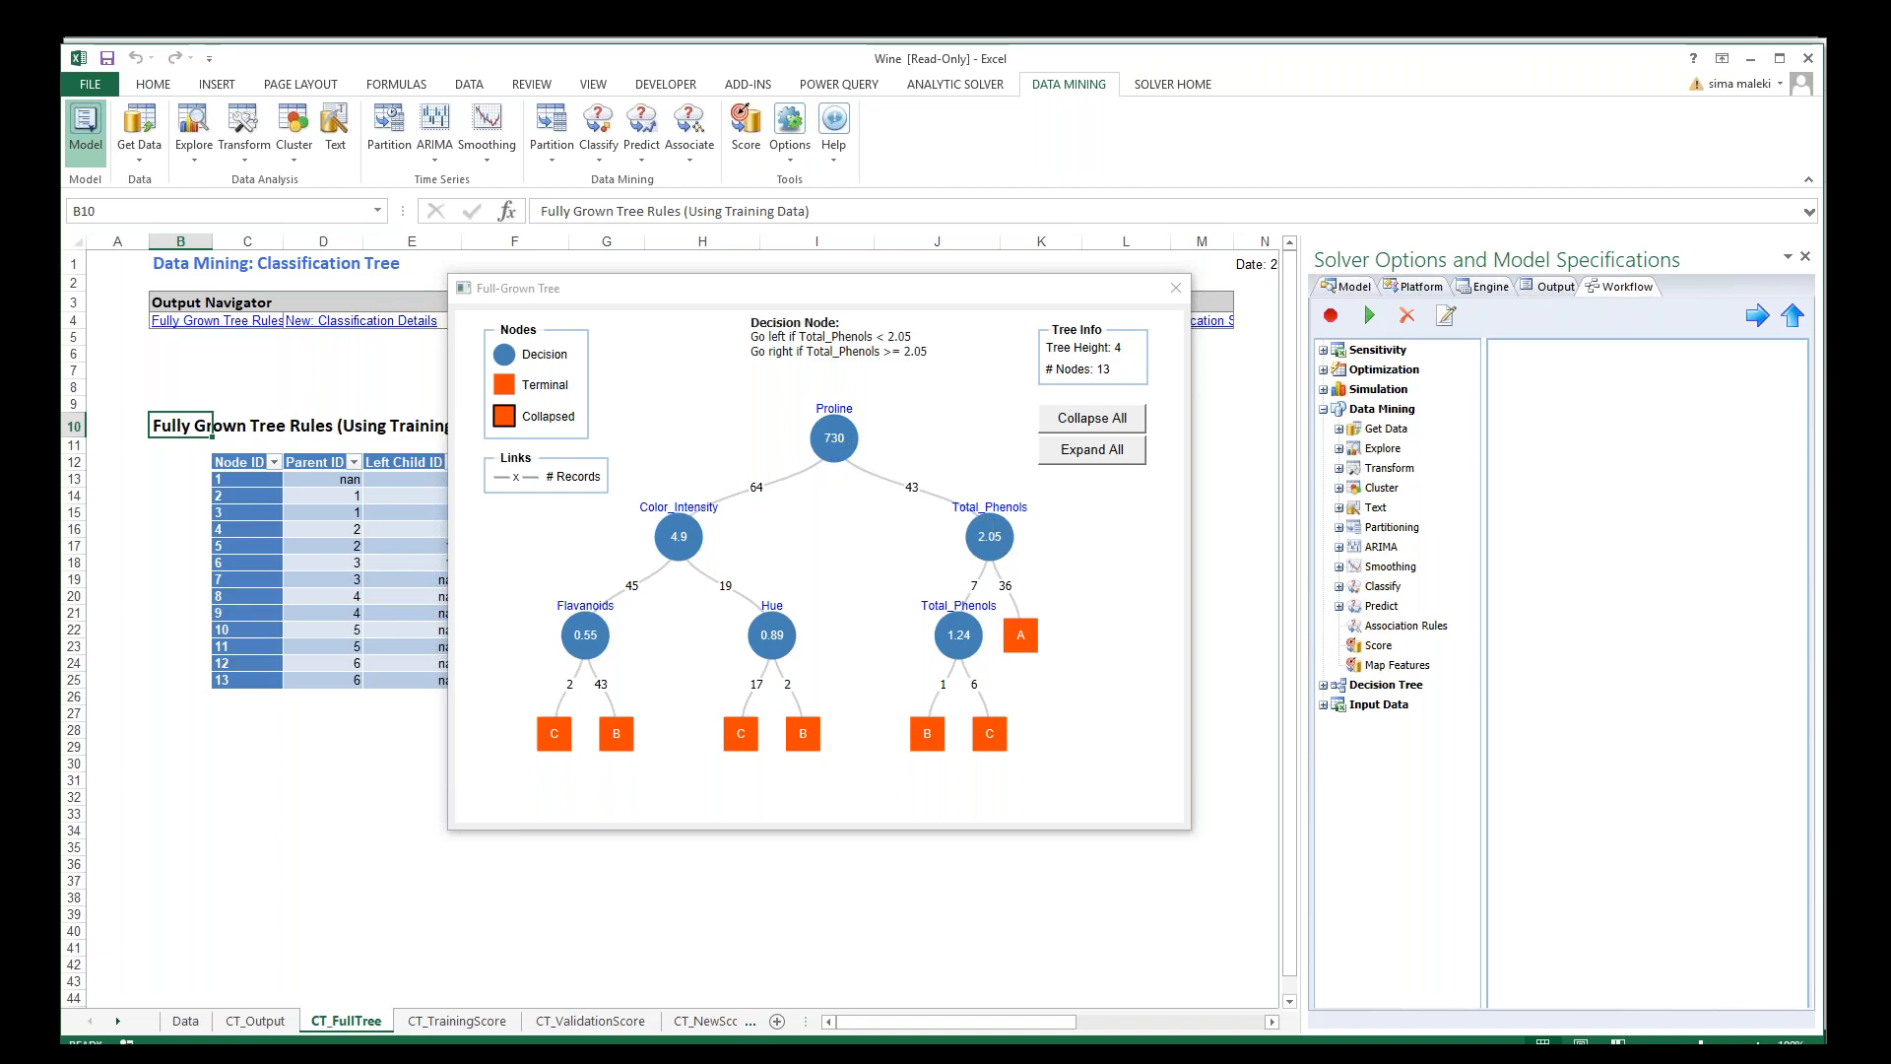
pyautogui.moveTo(973, 634)
pyautogui.moveTo(989, 542)
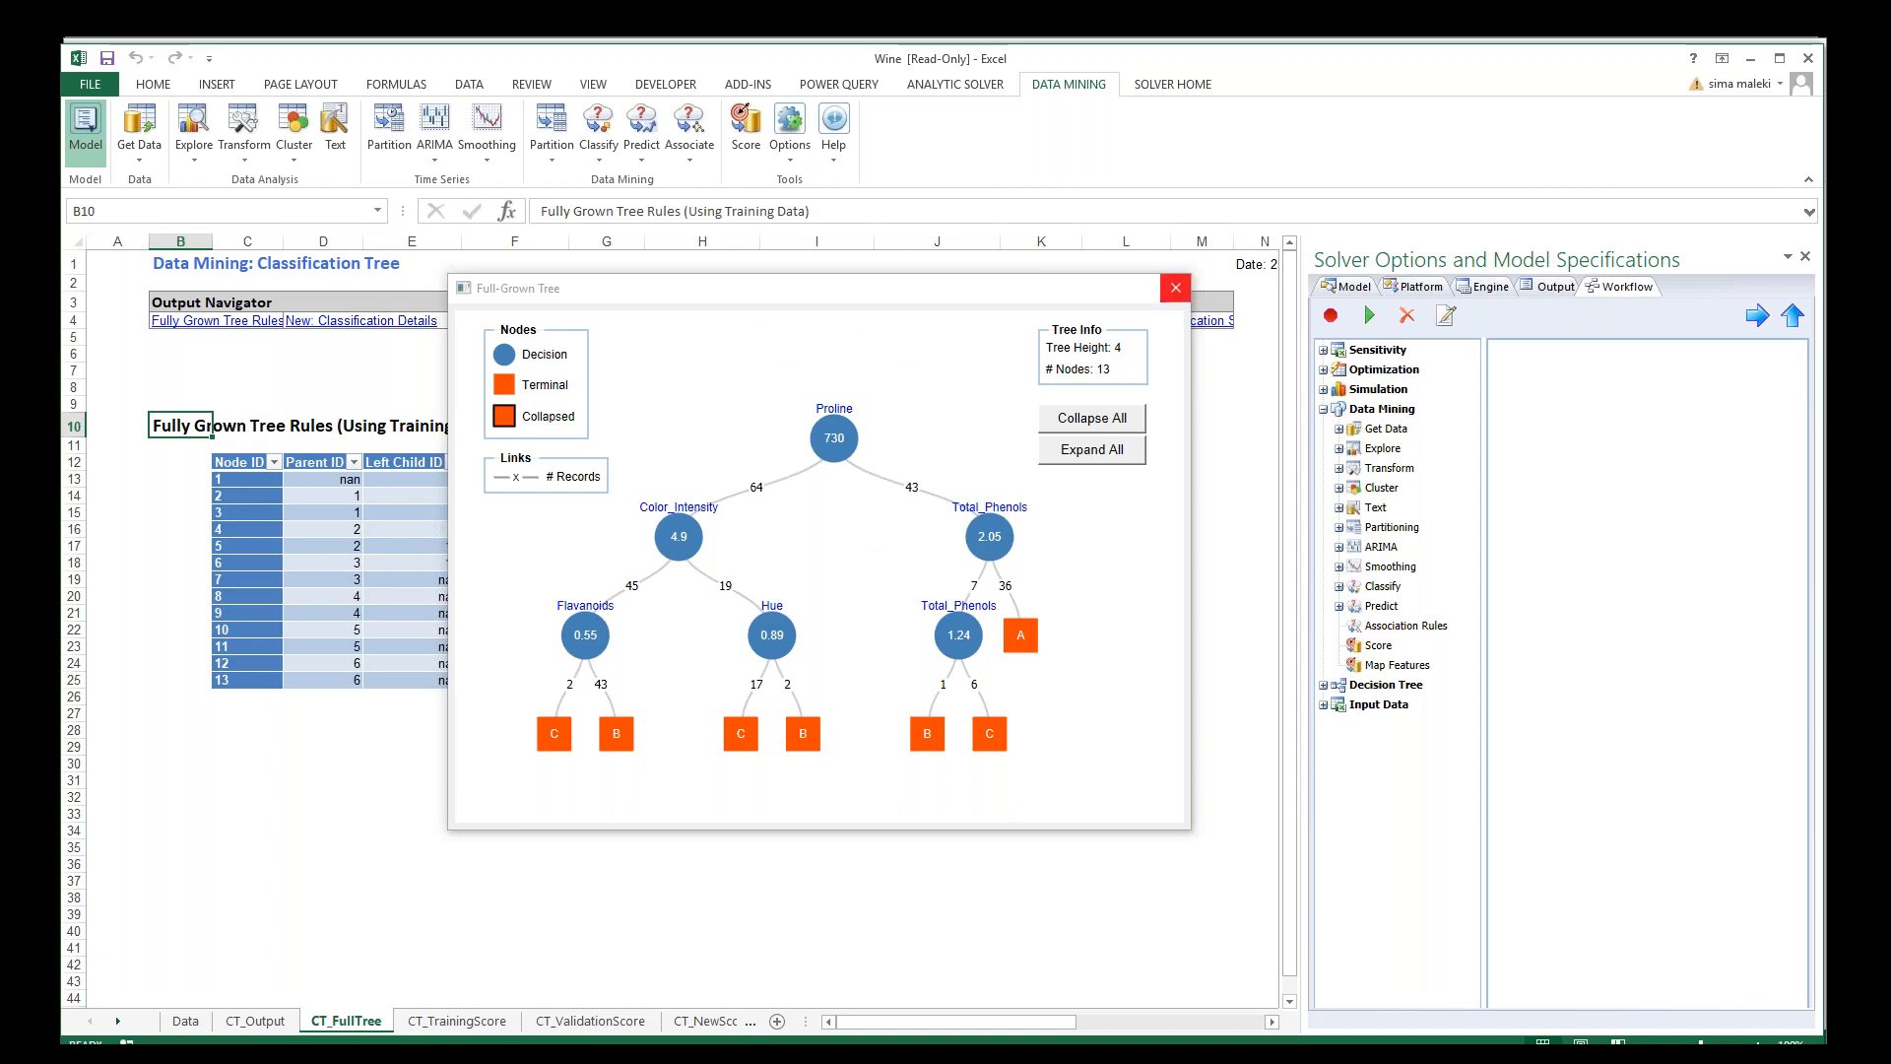
pyautogui.click(1176, 288)
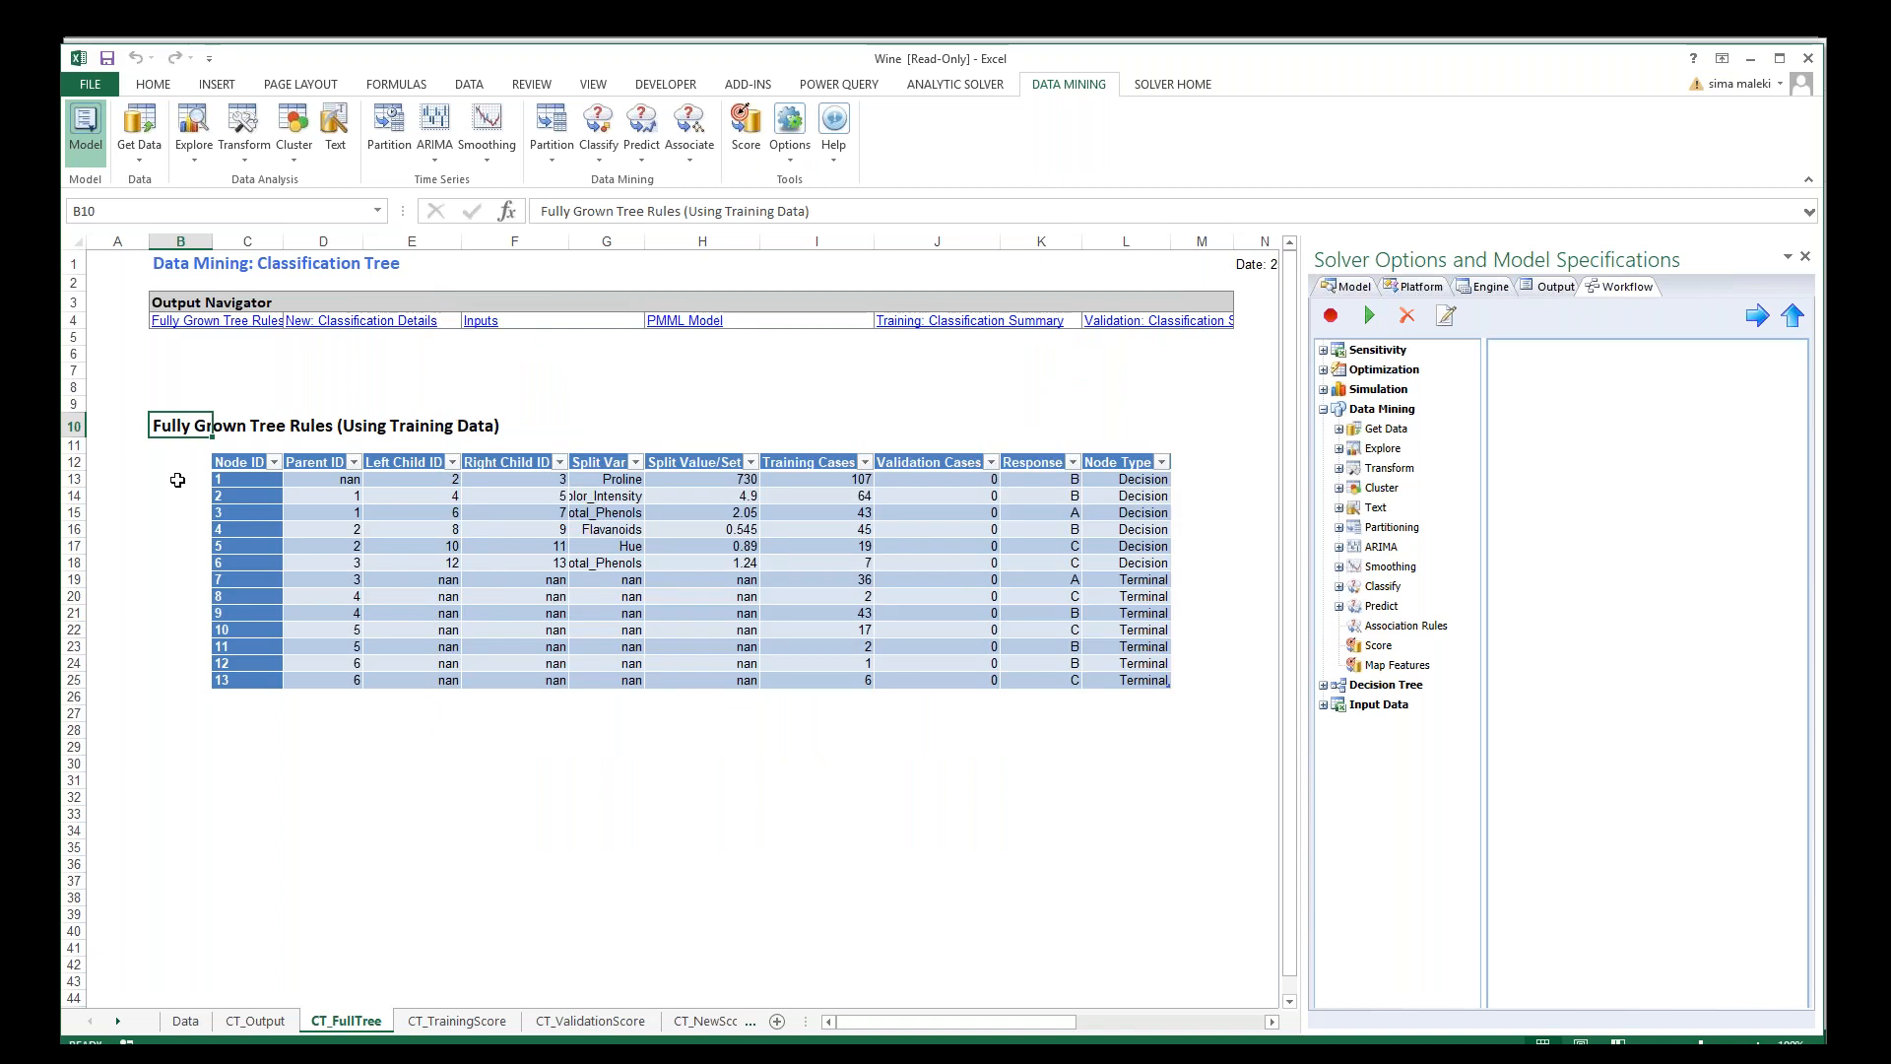
# Step: Look over the training classification summary tables on the CT_TrainingScore sheet
pyautogui.click(456, 1020)
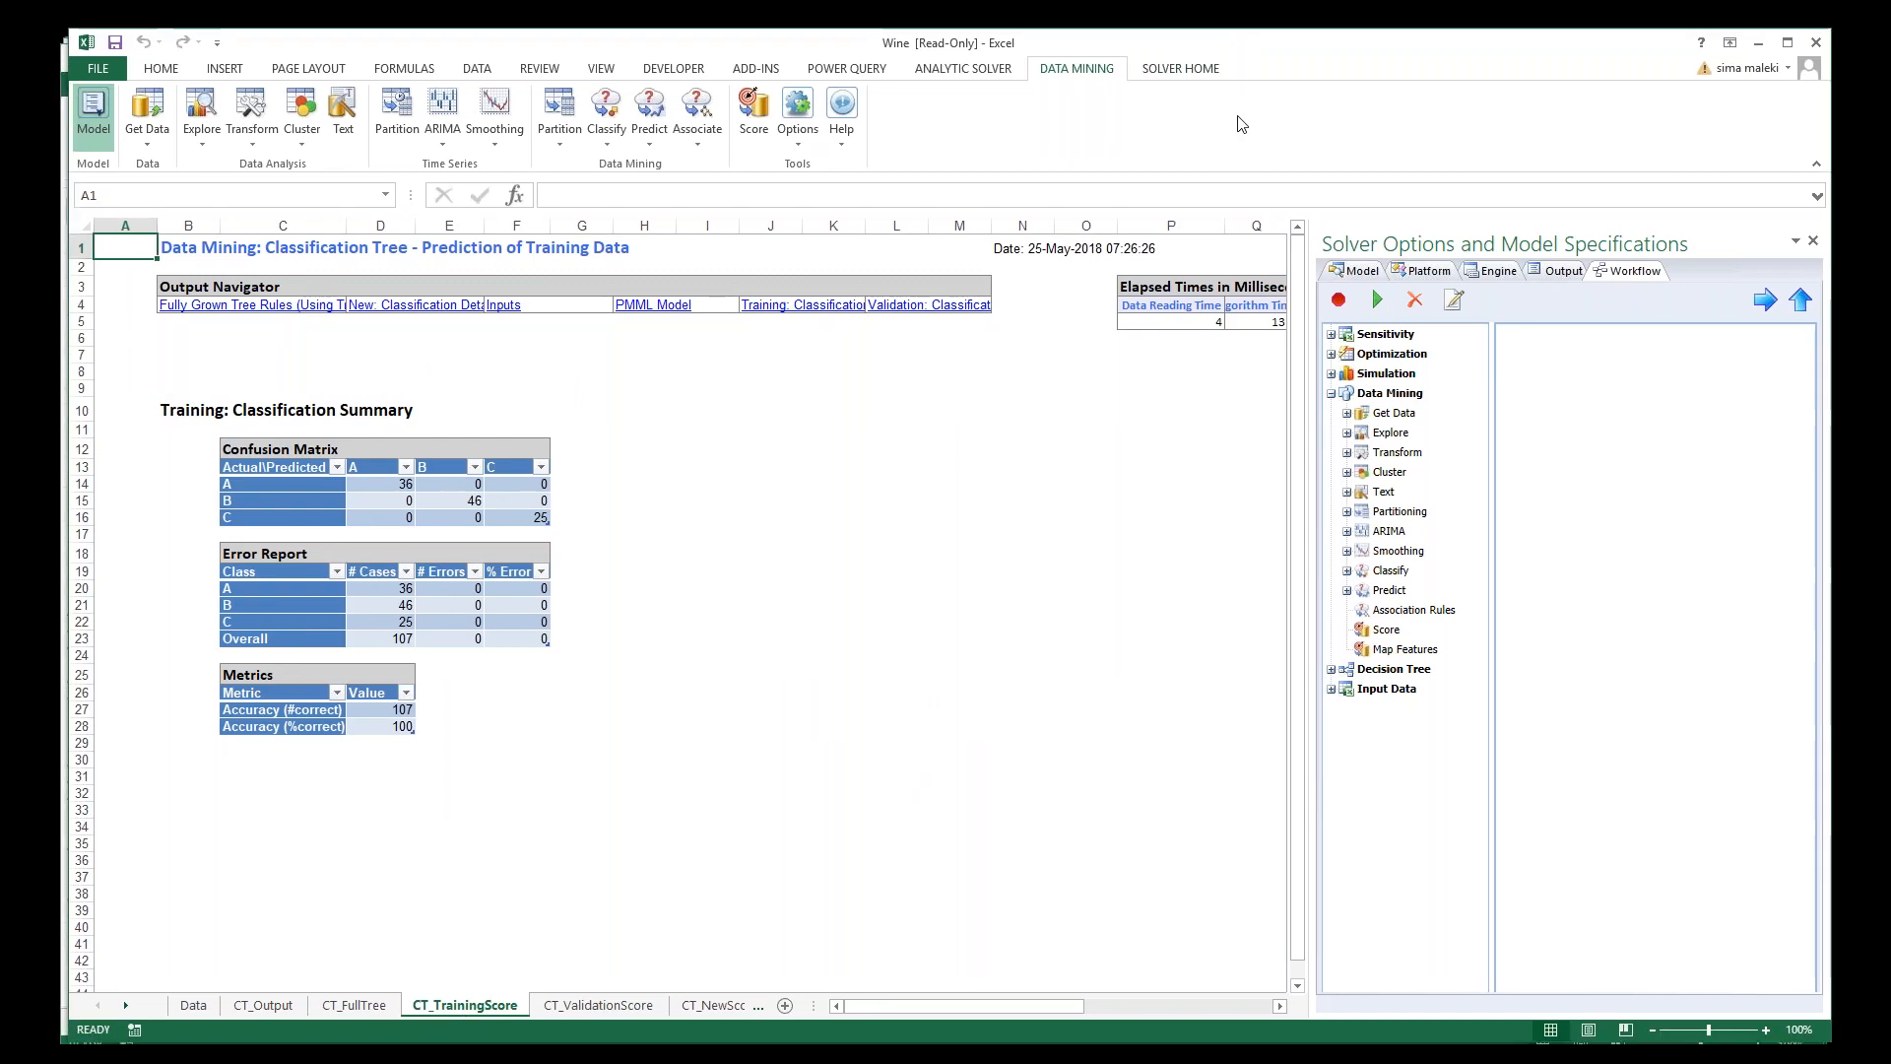
pyautogui.moveTo(126, 372); pyautogui.dragTo(641, 793)
pyautogui.click(770, 673)
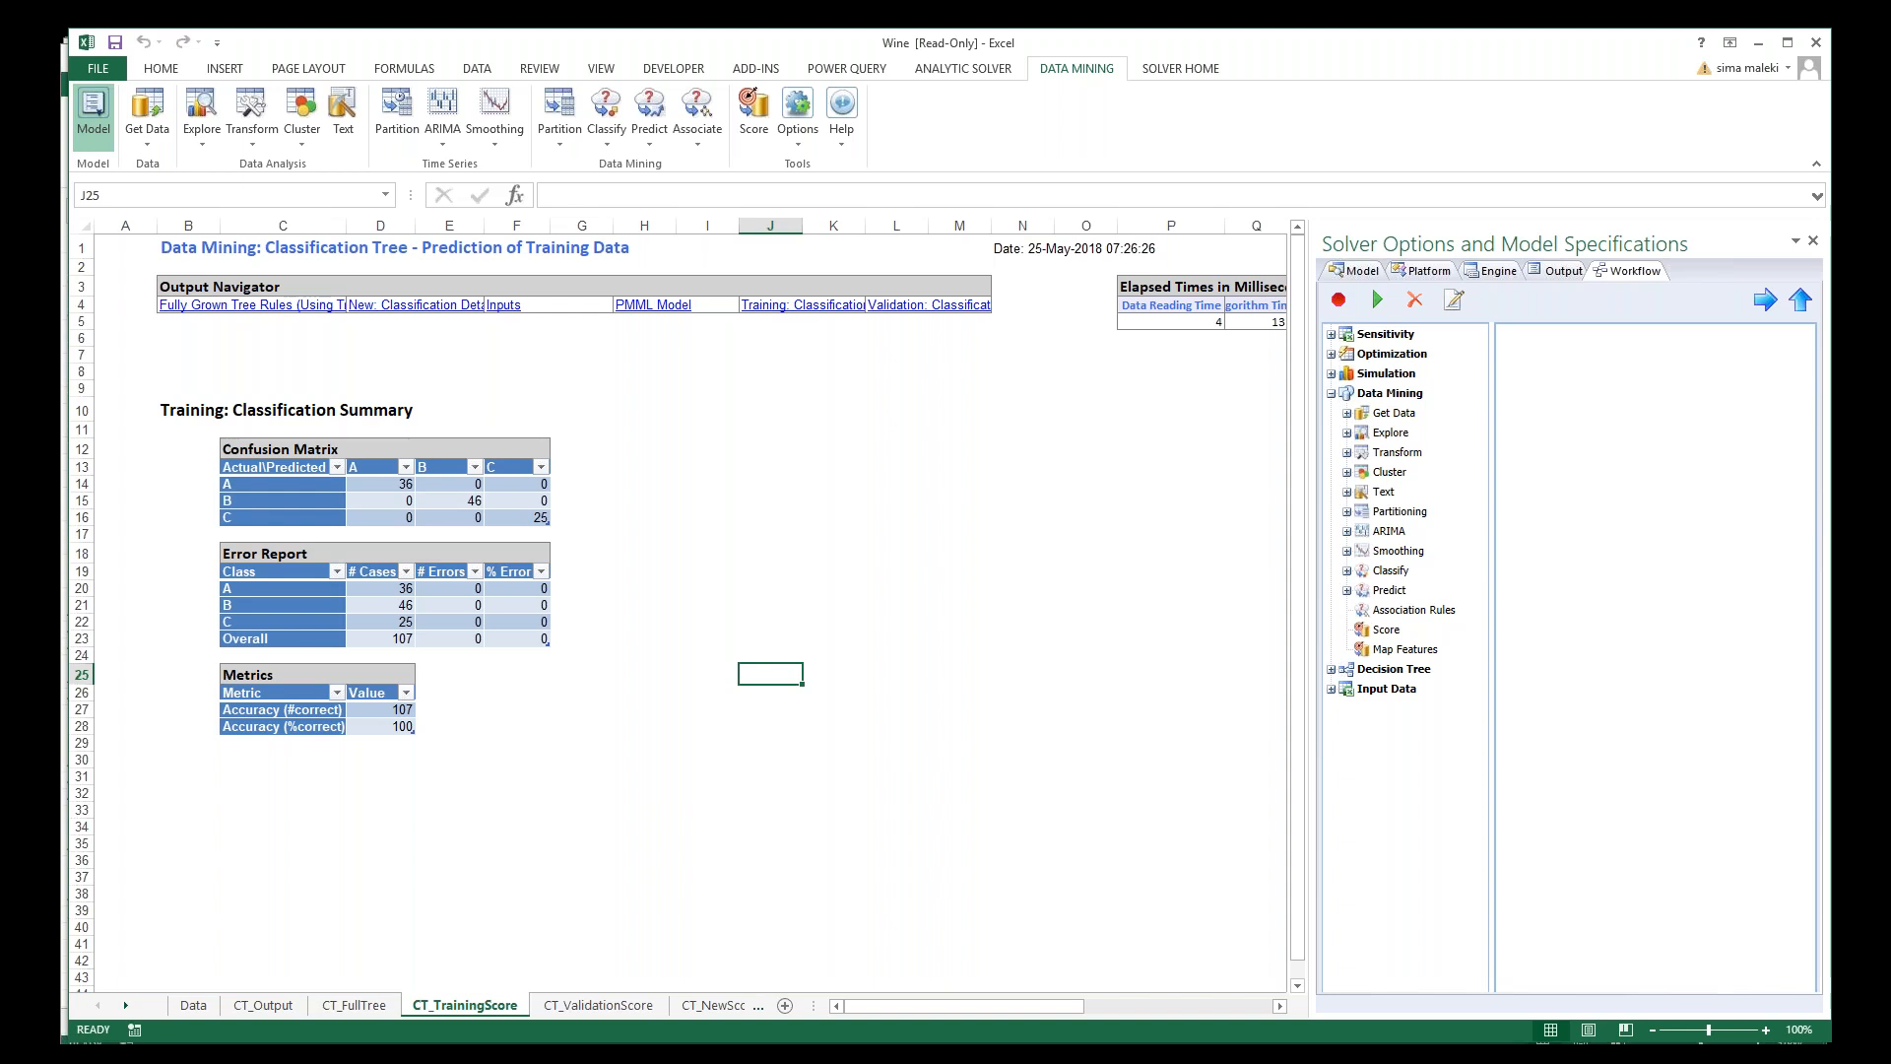
pyautogui.click(260, 447)
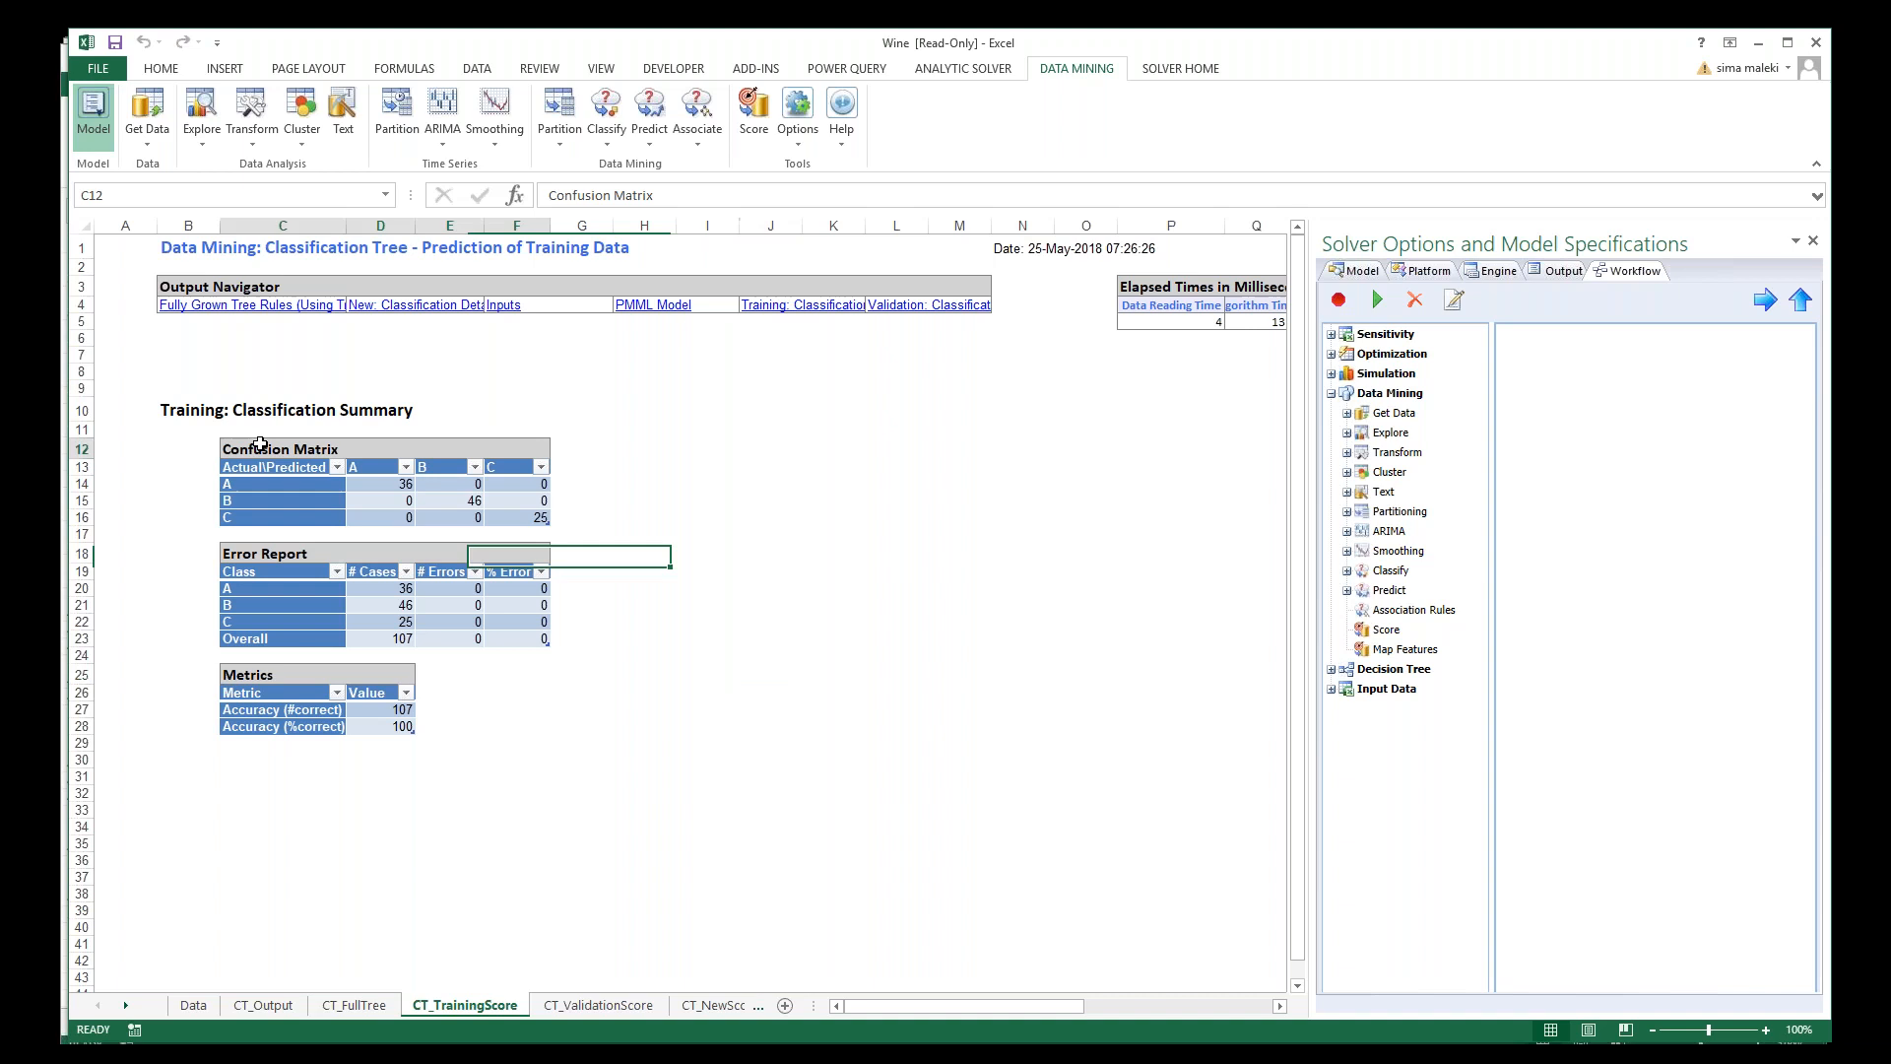
pyautogui.click(896, 860)
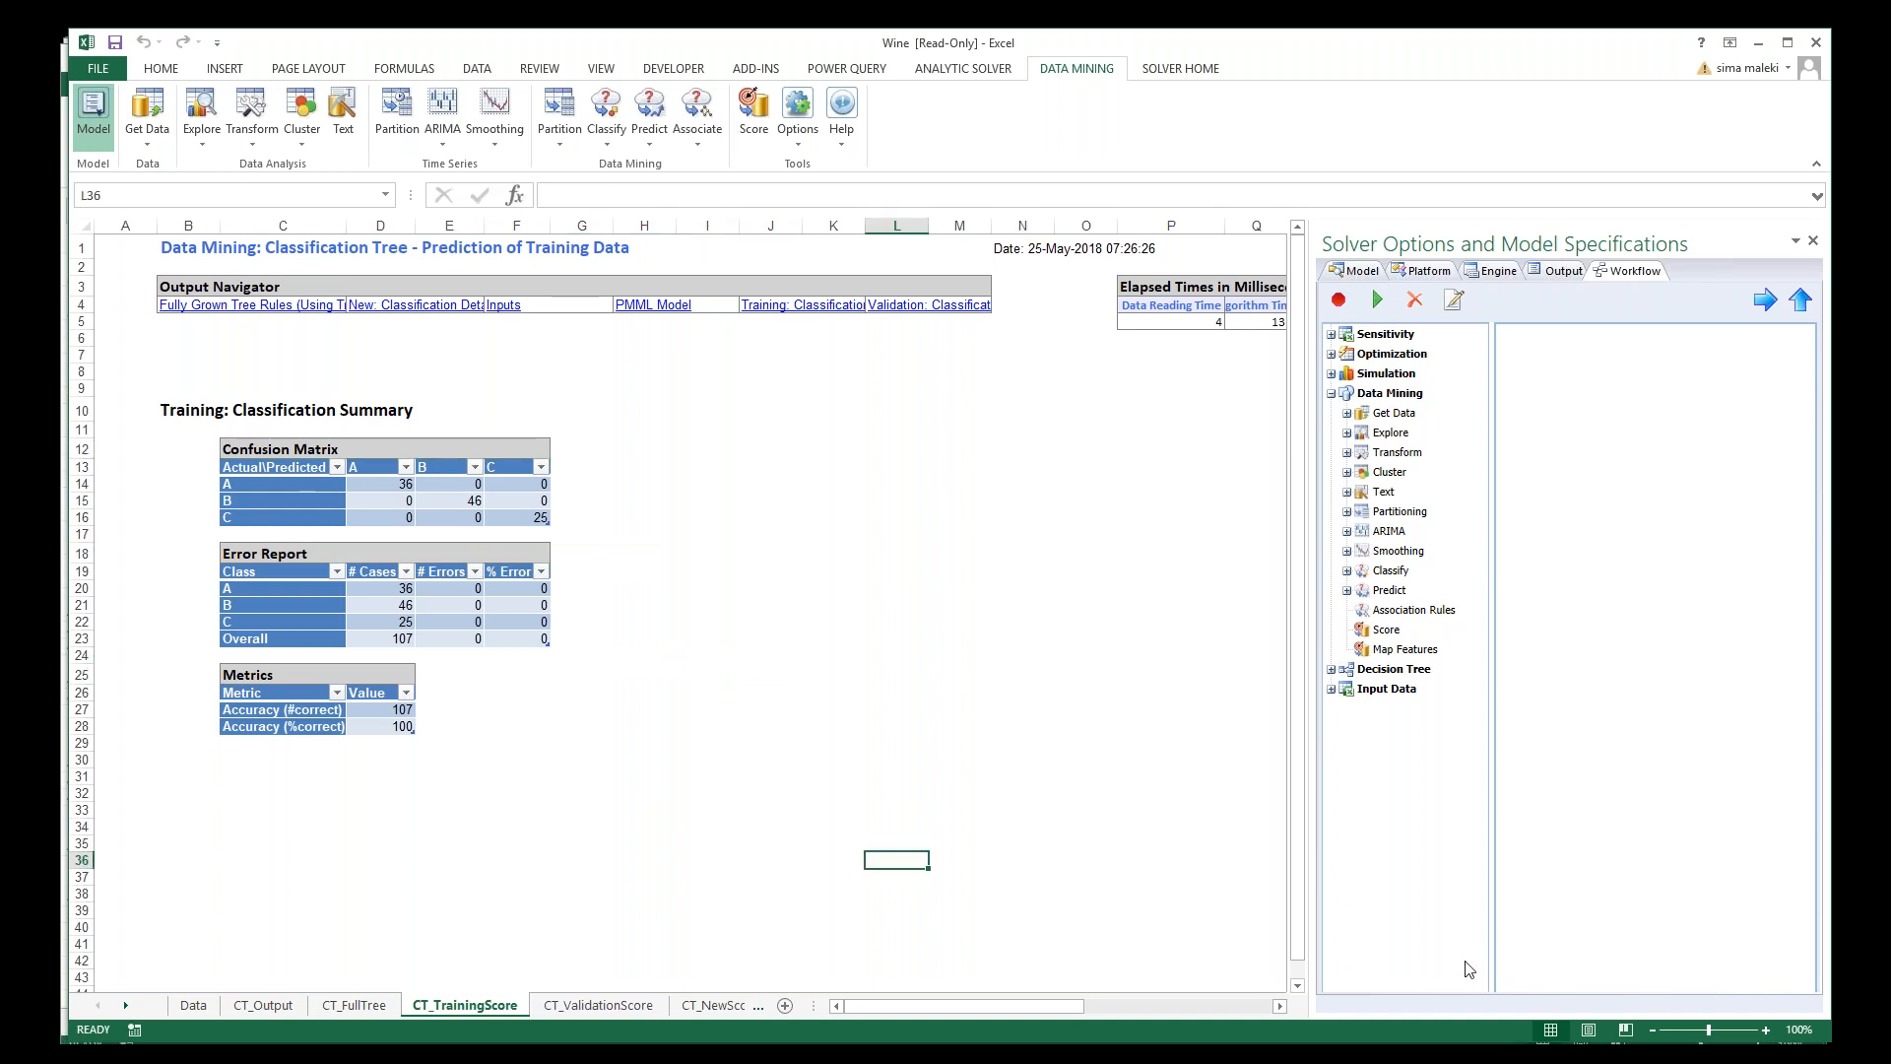
# Step: Enlarge the training summary to 130% and examine its confusion matrix, error report and accuracy metrics
pyautogui.click(1766, 1030)
pyautogui.click(1766, 1030)
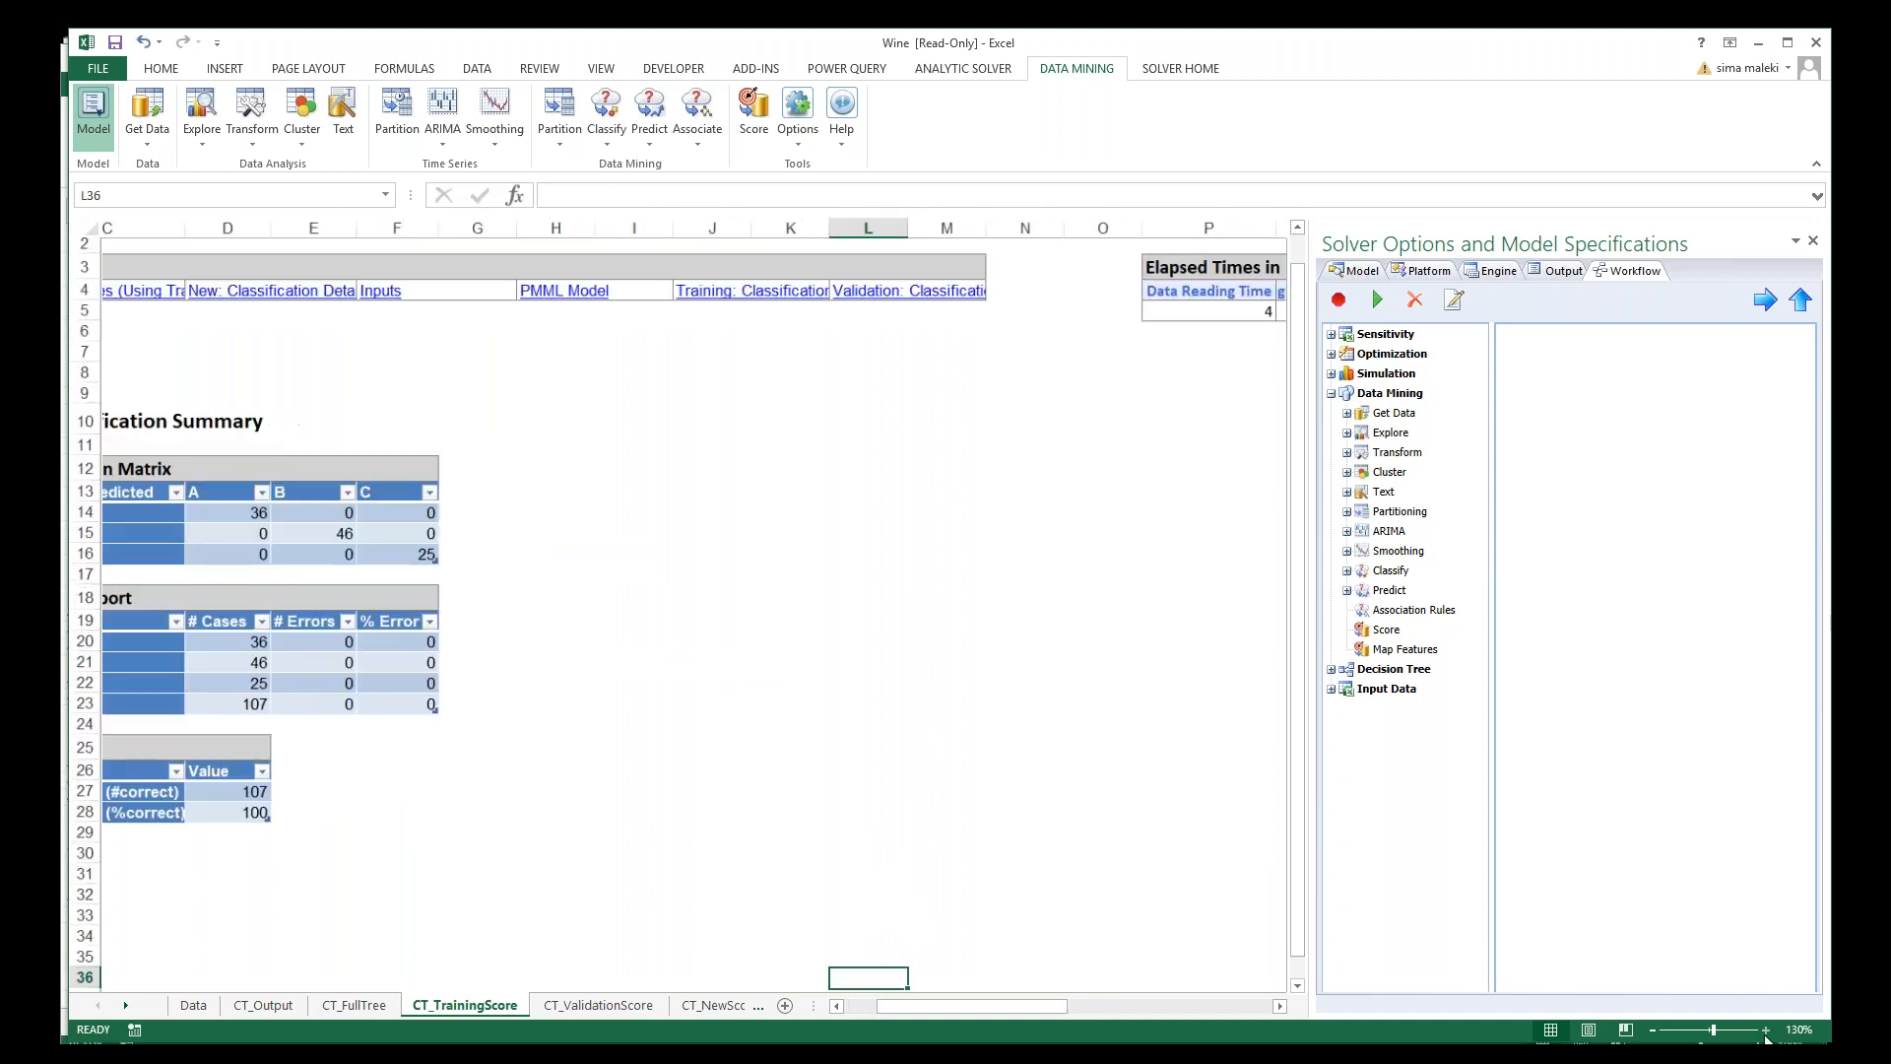
pyautogui.click(1766, 1030)
pyautogui.moveTo(953, 1007); pyautogui.dragTo(901, 1014)
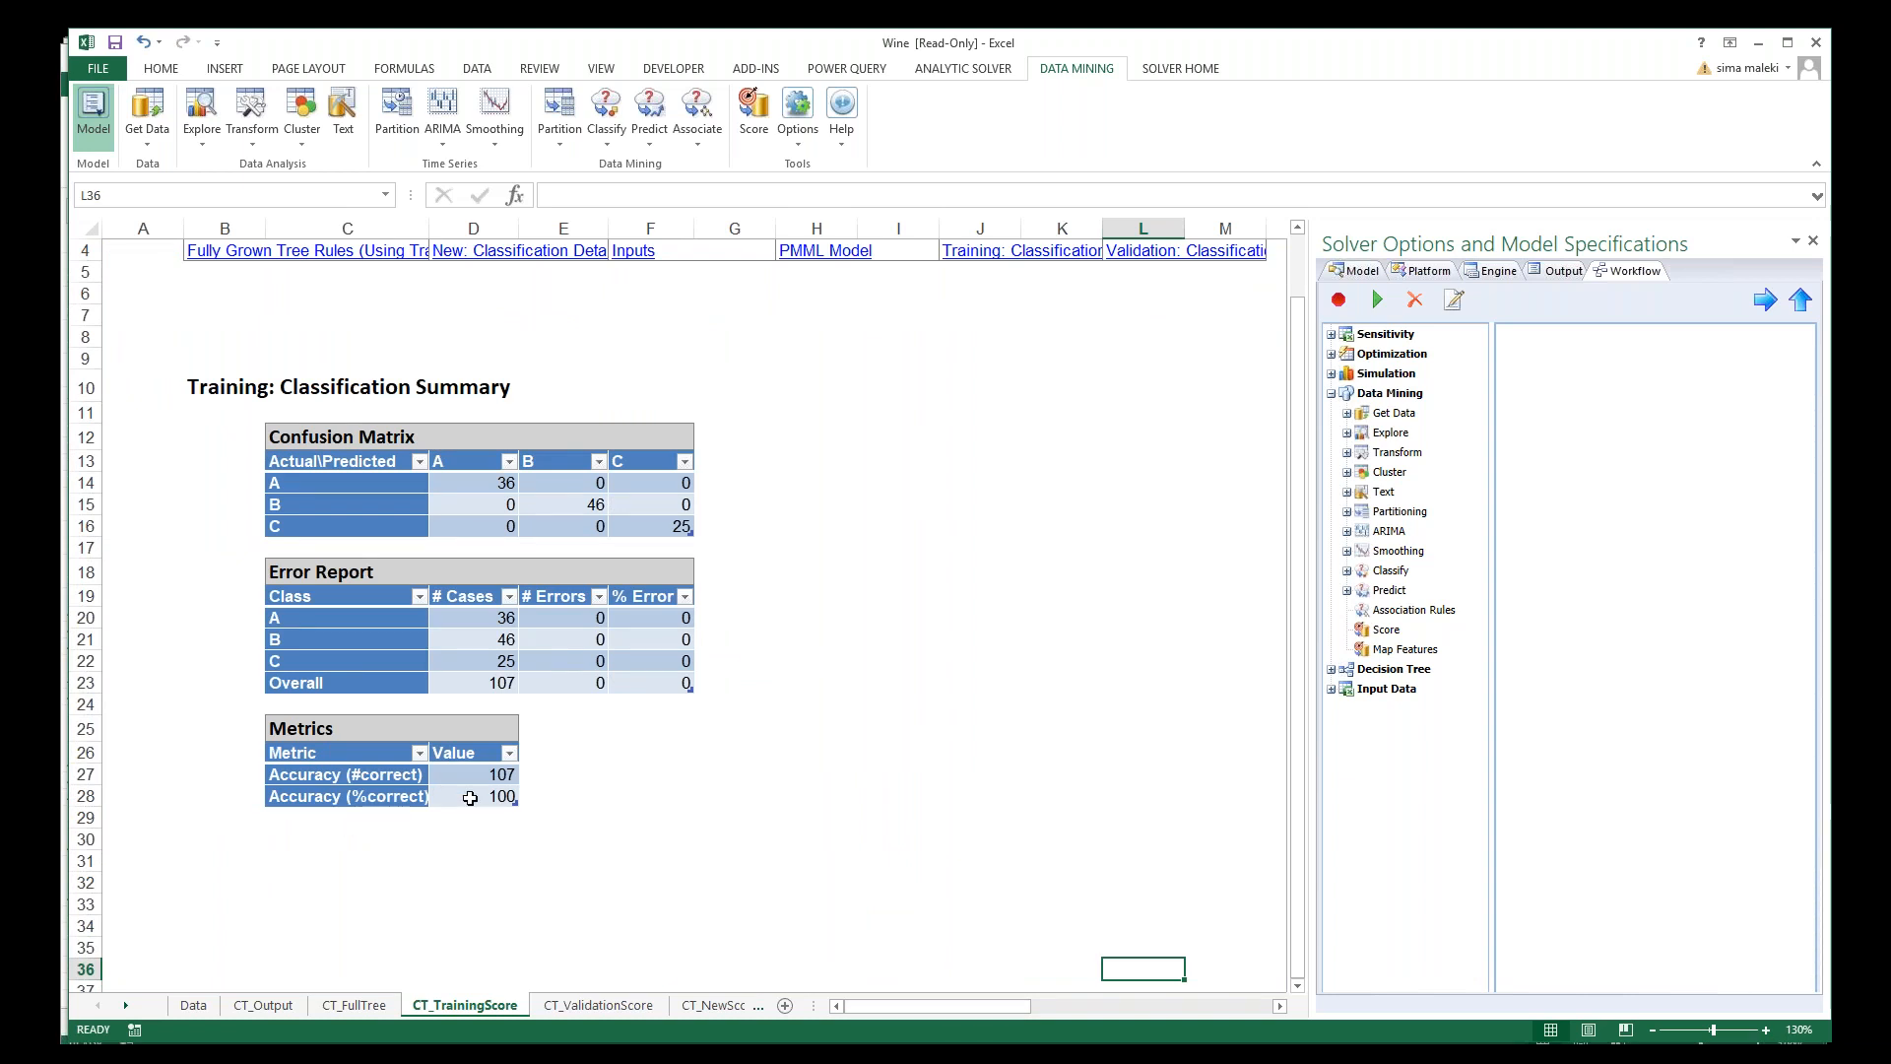
pyautogui.click(380, 486)
pyautogui.moveTo(381, 487); pyautogui.dragTo(654, 486)
pyautogui.click(460, 496)
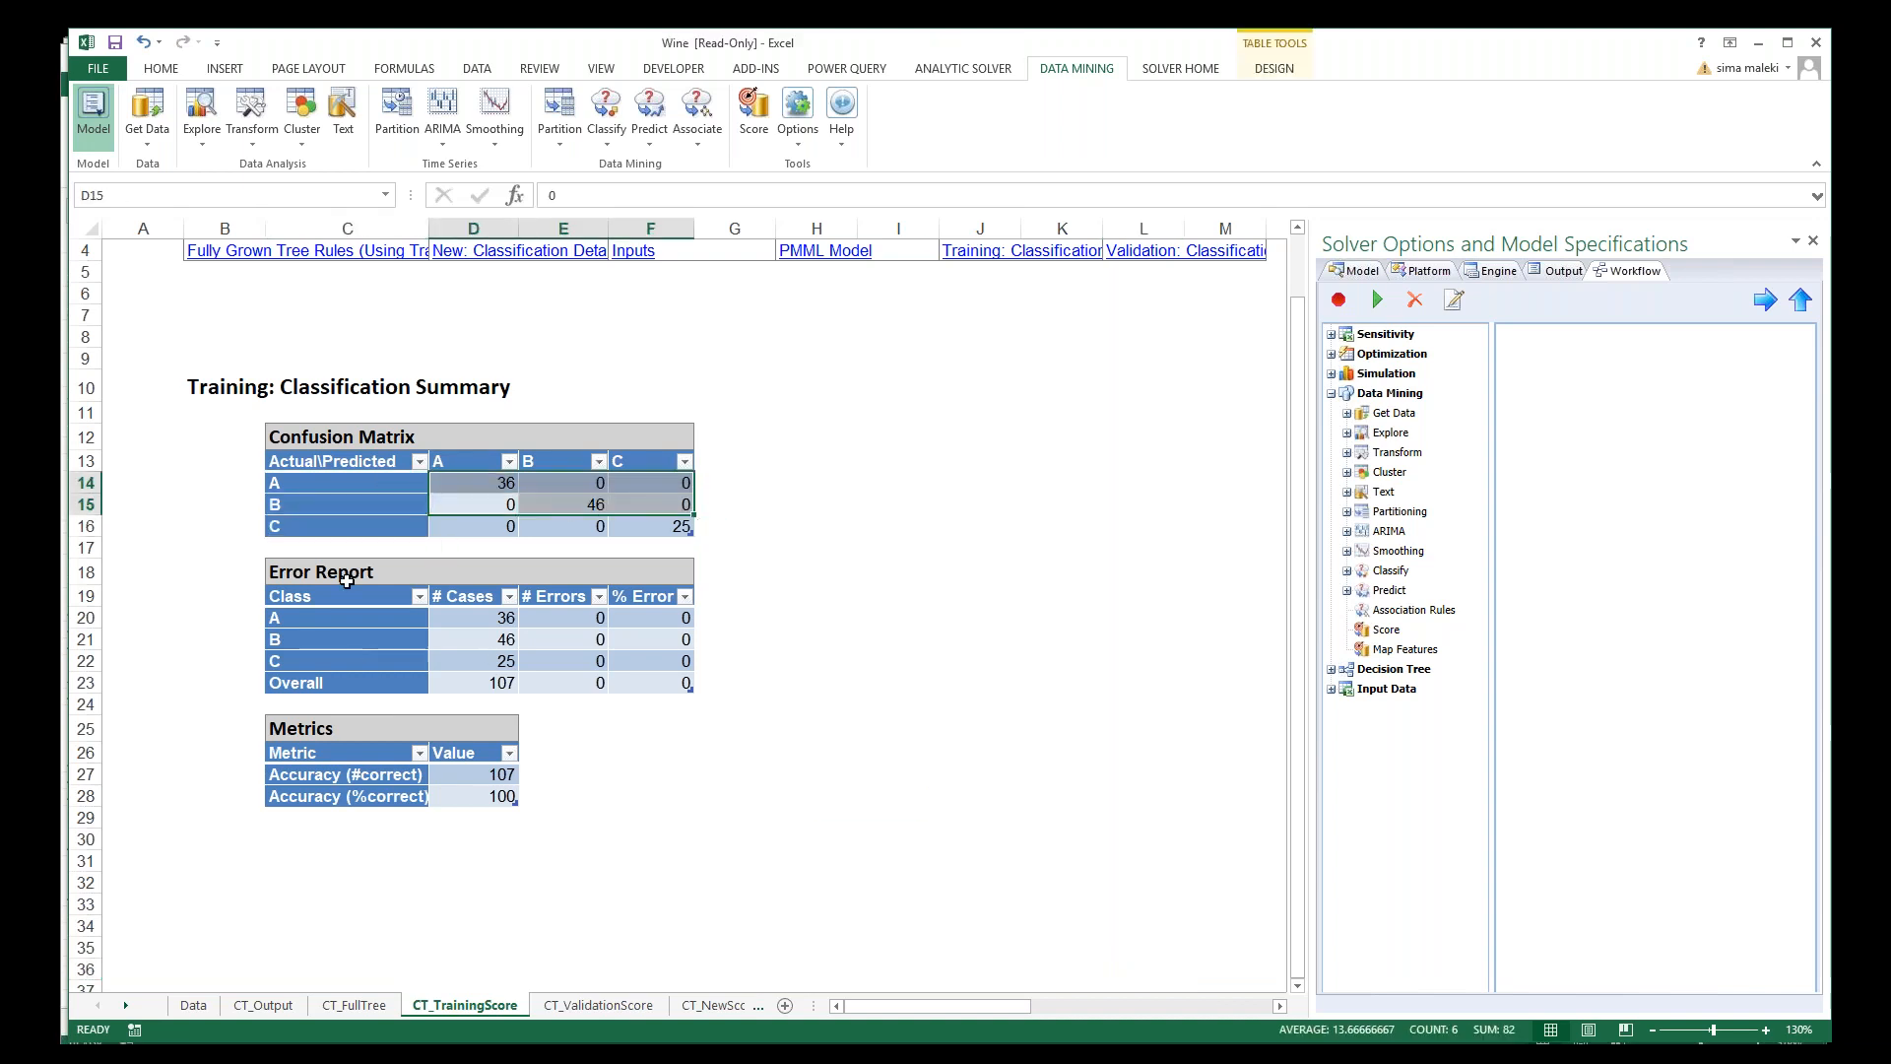
pyautogui.click(581, 703)
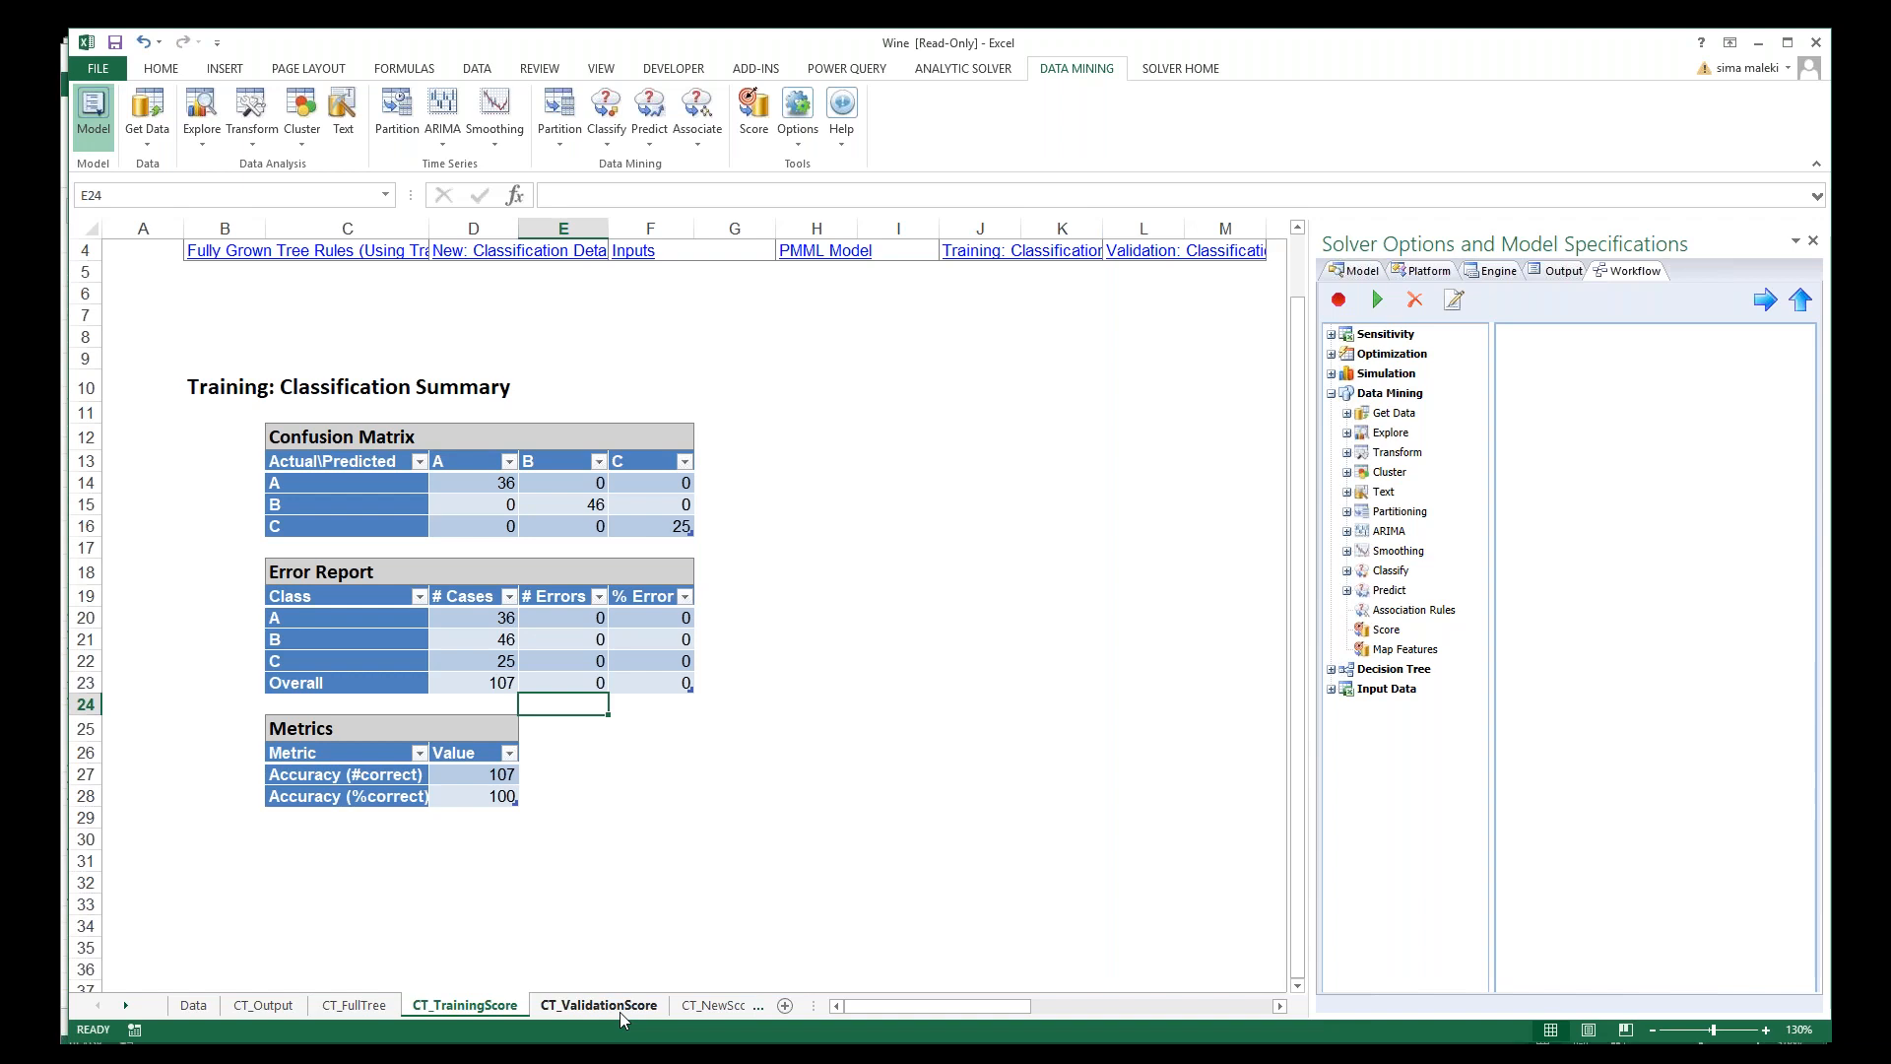
# Step: Show the CT_ValidationScore sheet at 150% and examine its confusion matrix and the overall errors in the error report
pyautogui.click(619, 1010)
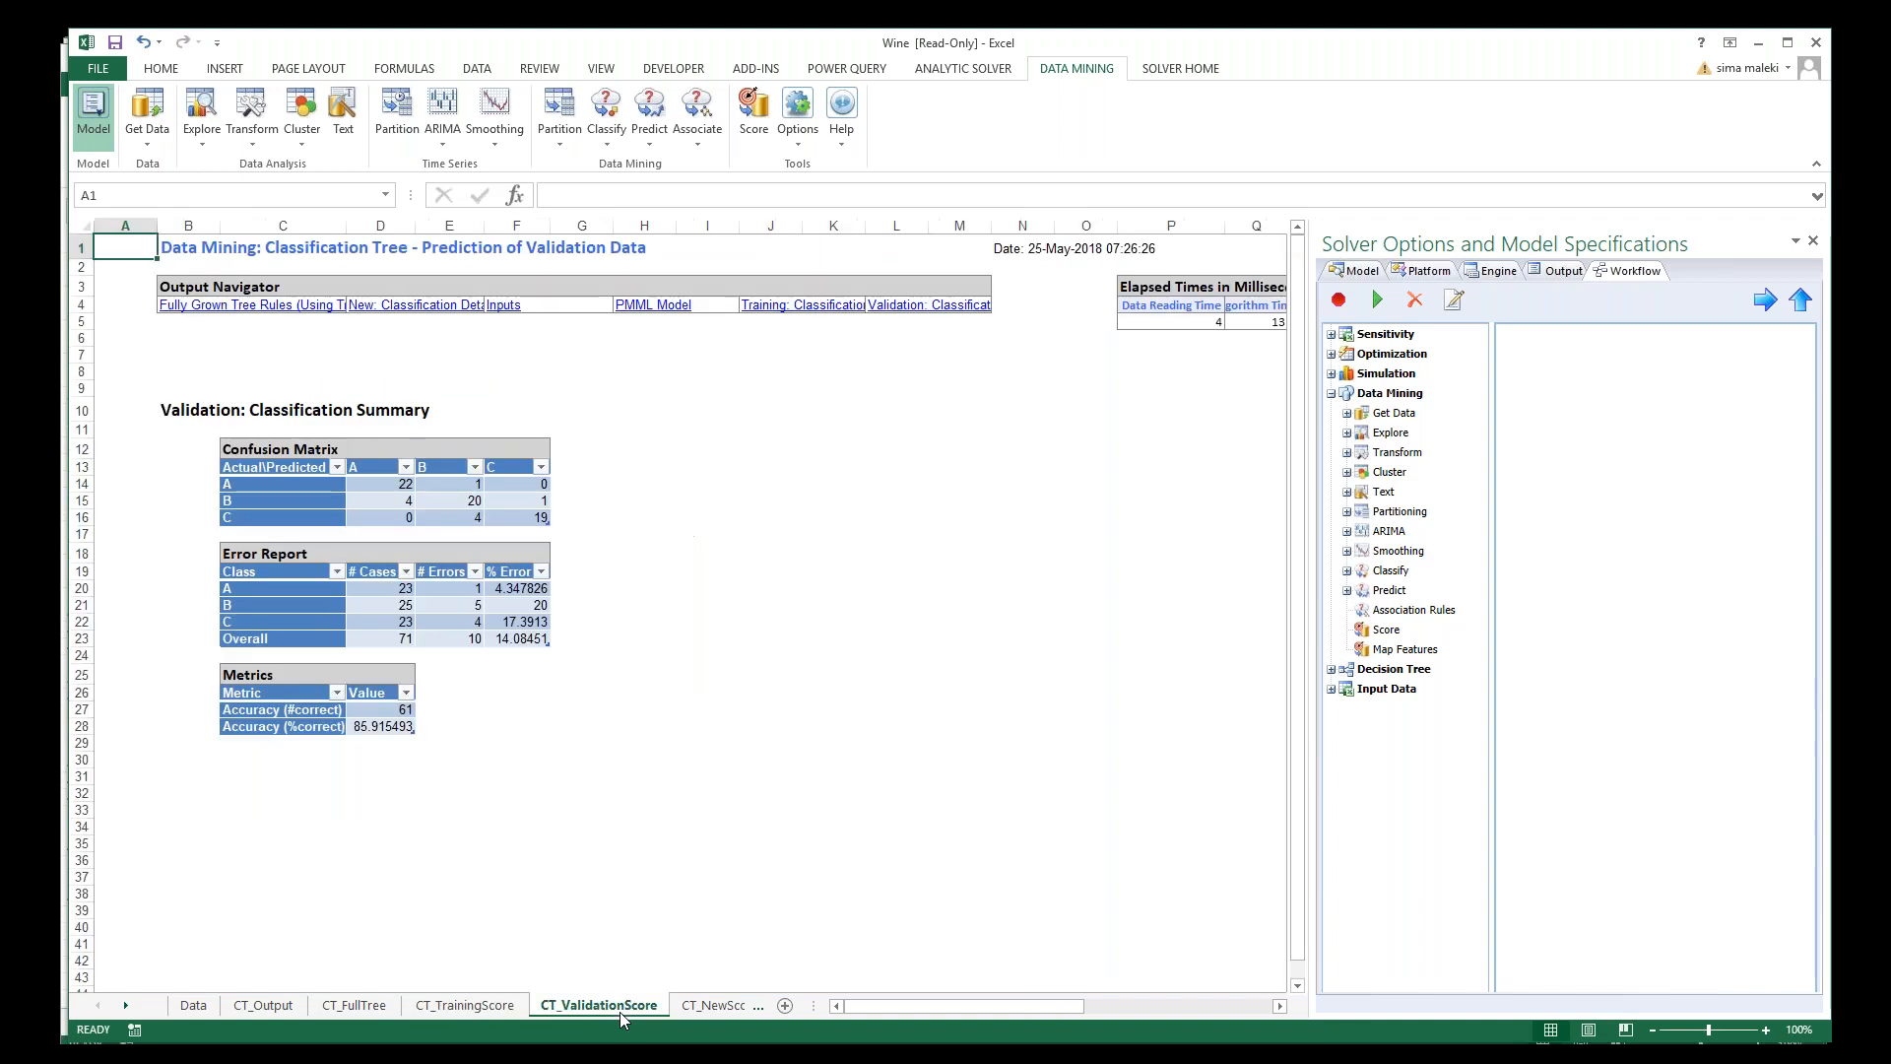
pyautogui.click(1767, 1030)
pyautogui.click(1767, 1030)
pyautogui.click(1766, 1030)
pyautogui.click(1766, 1031)
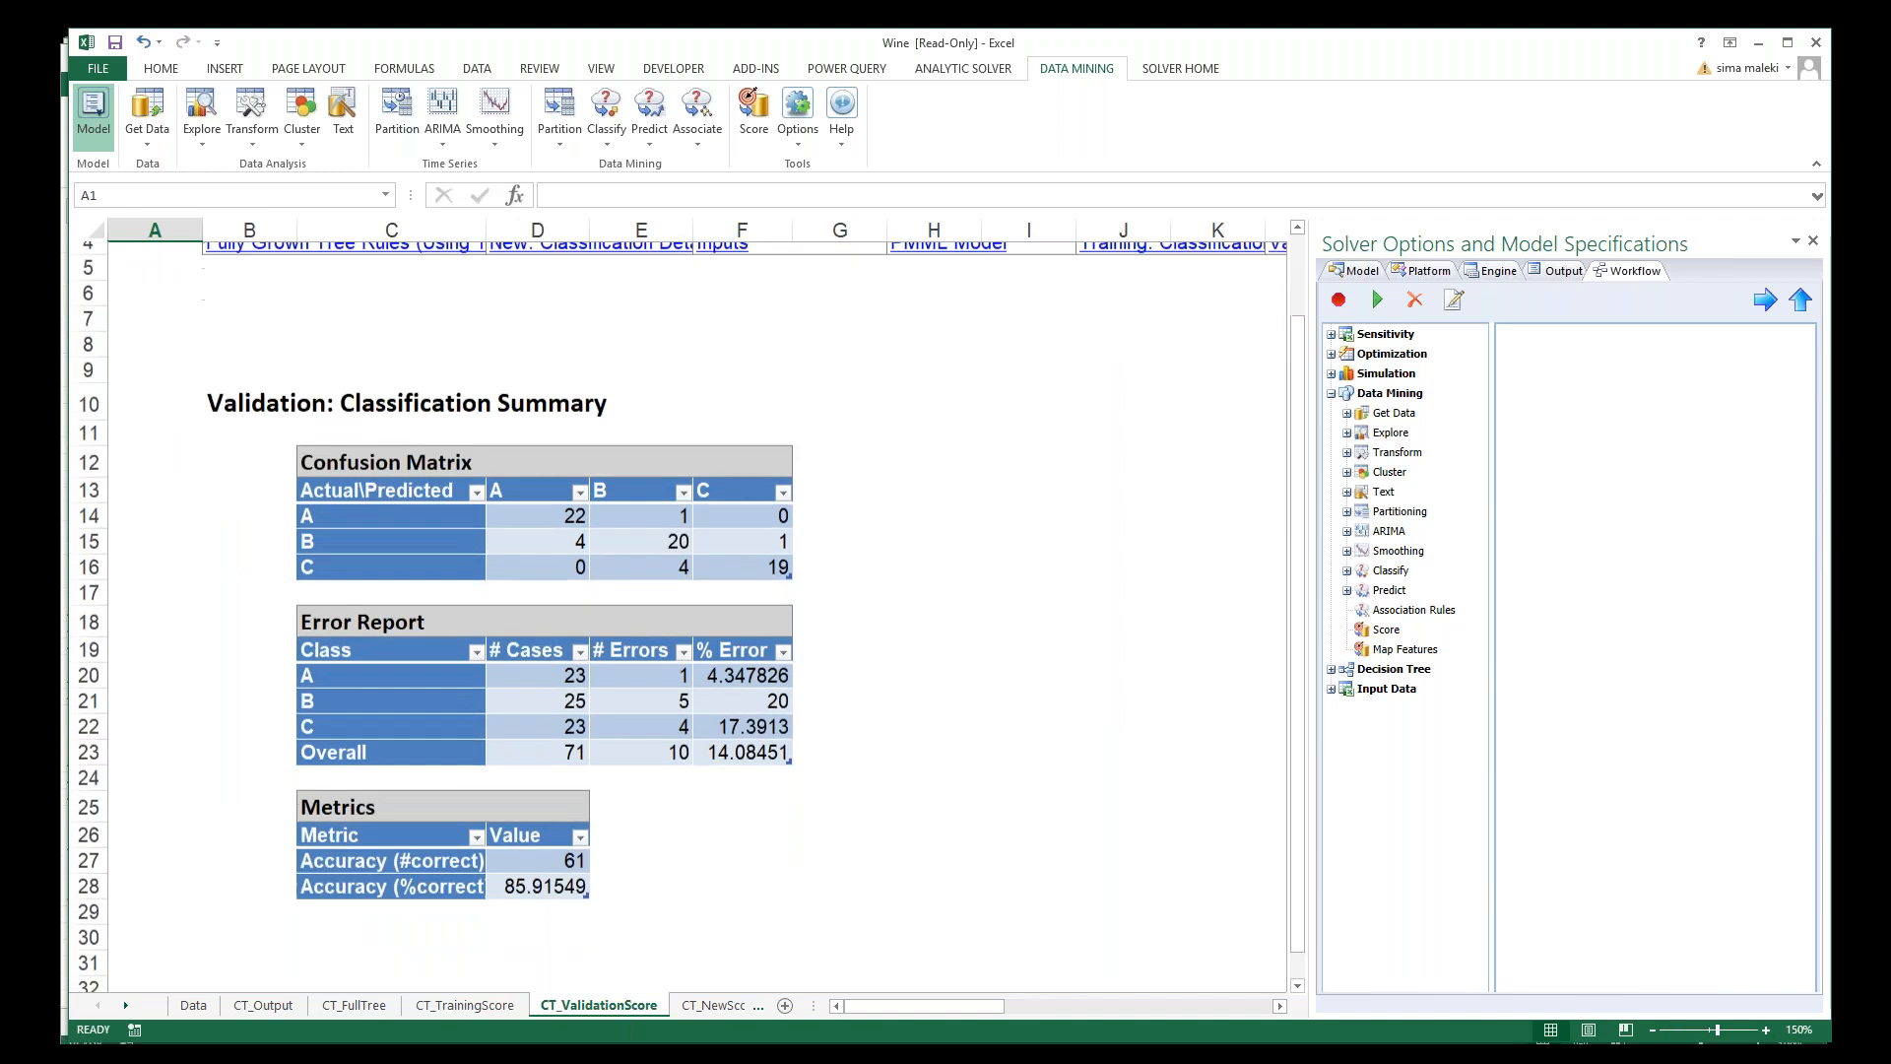
pyautogui.scroll(-1, 275, 646)
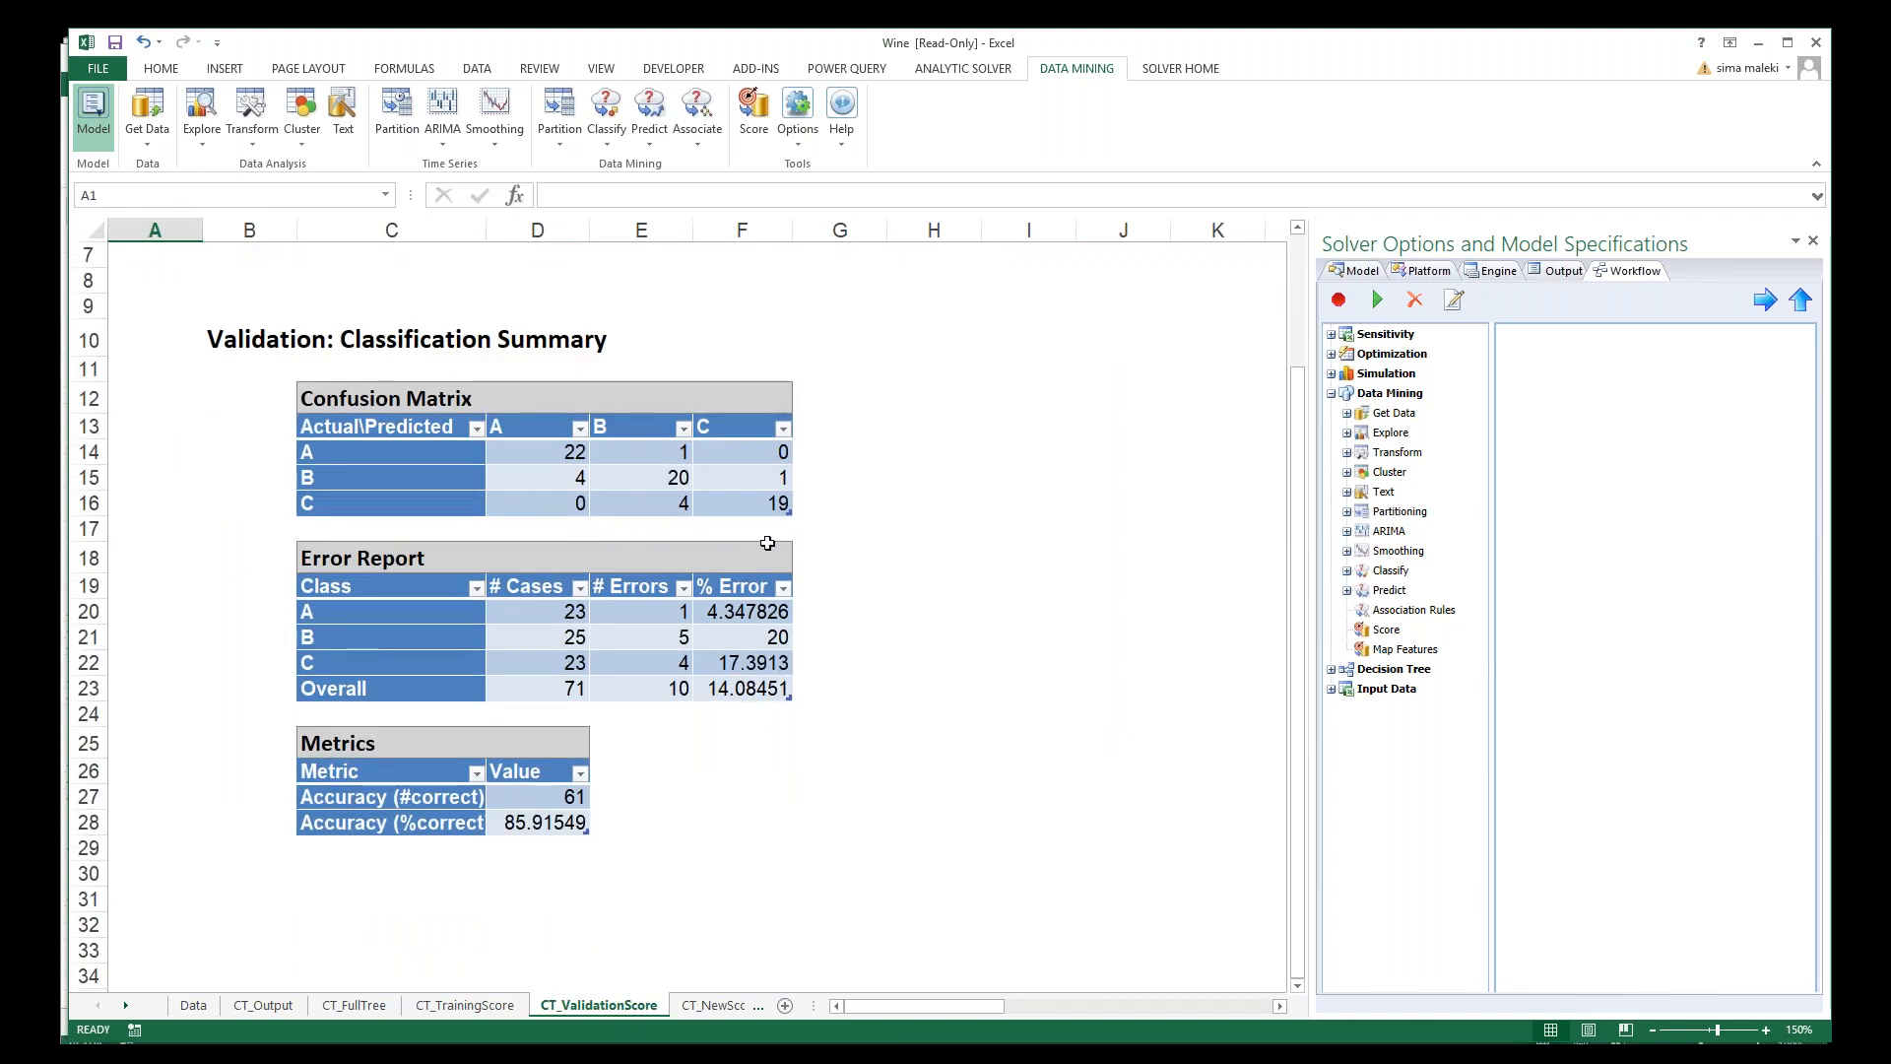
pyautogui.moveTo(506, 484); pyautogui.dragTo(780, 509)
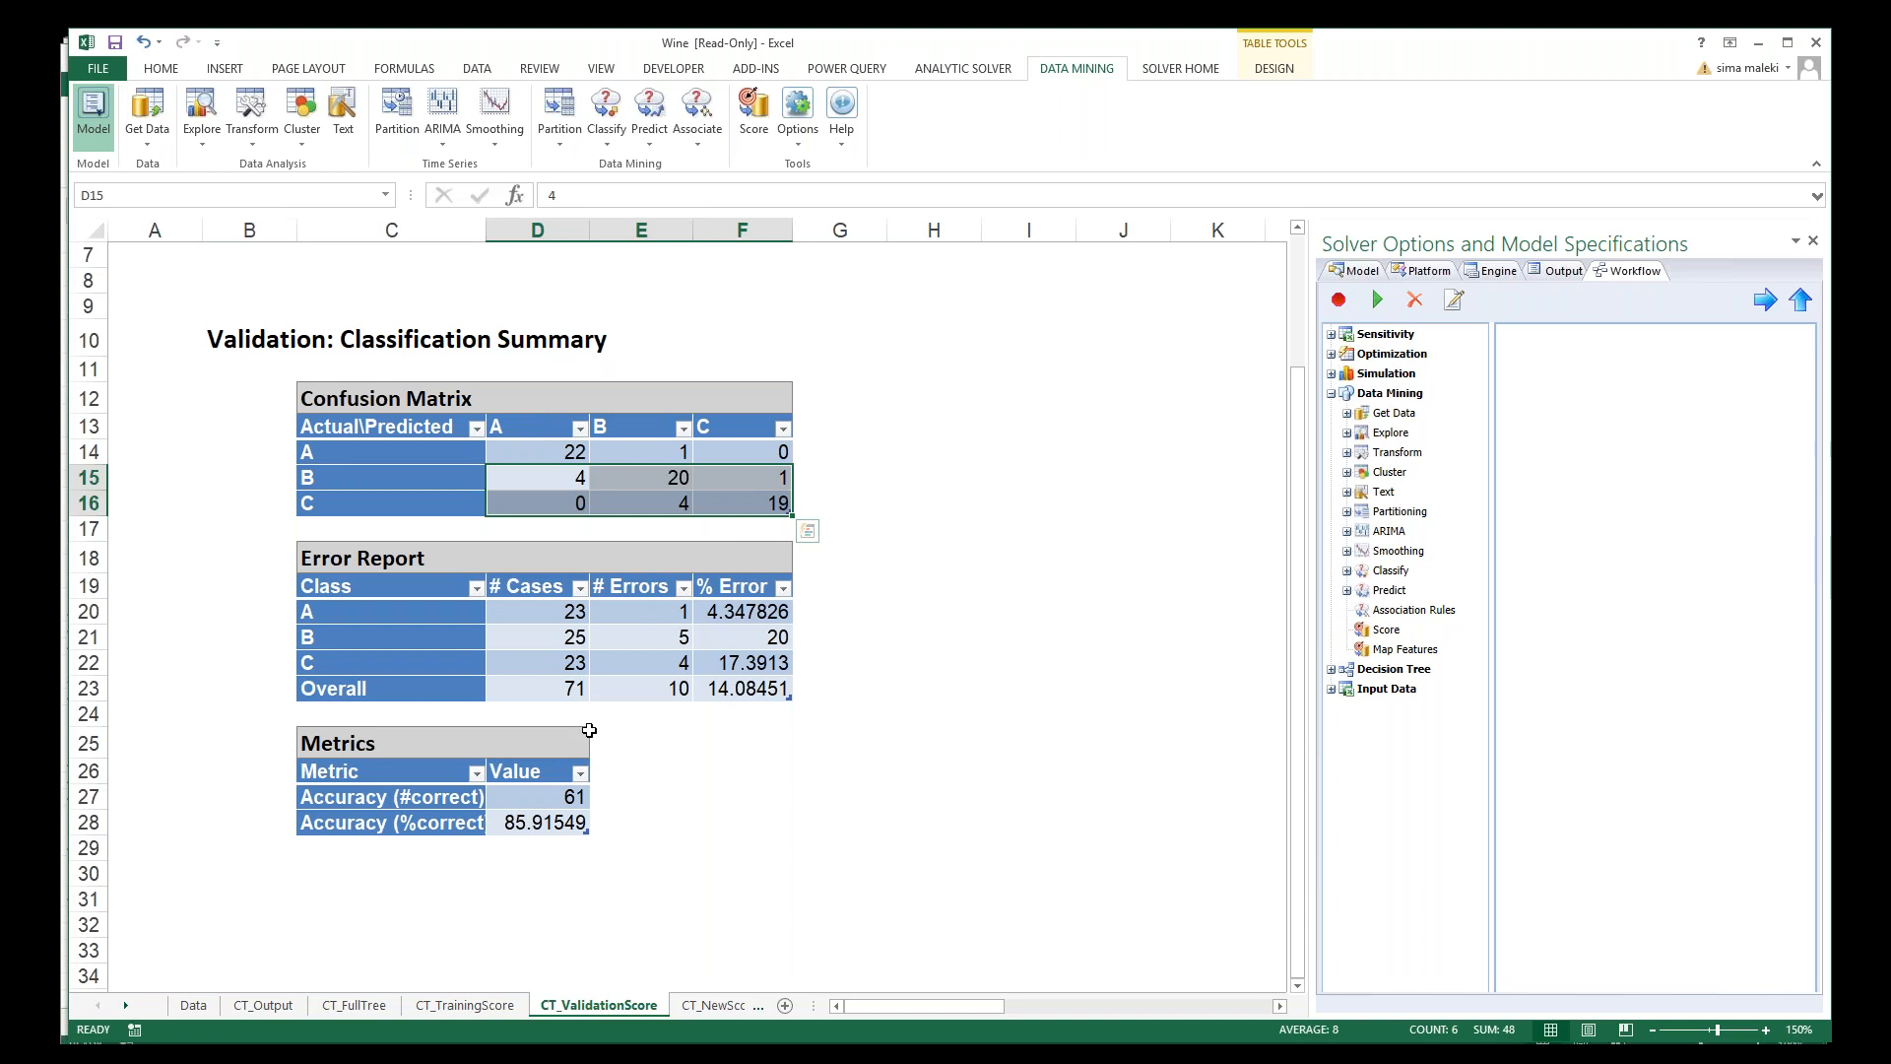
pyautogui.click(652, 695)
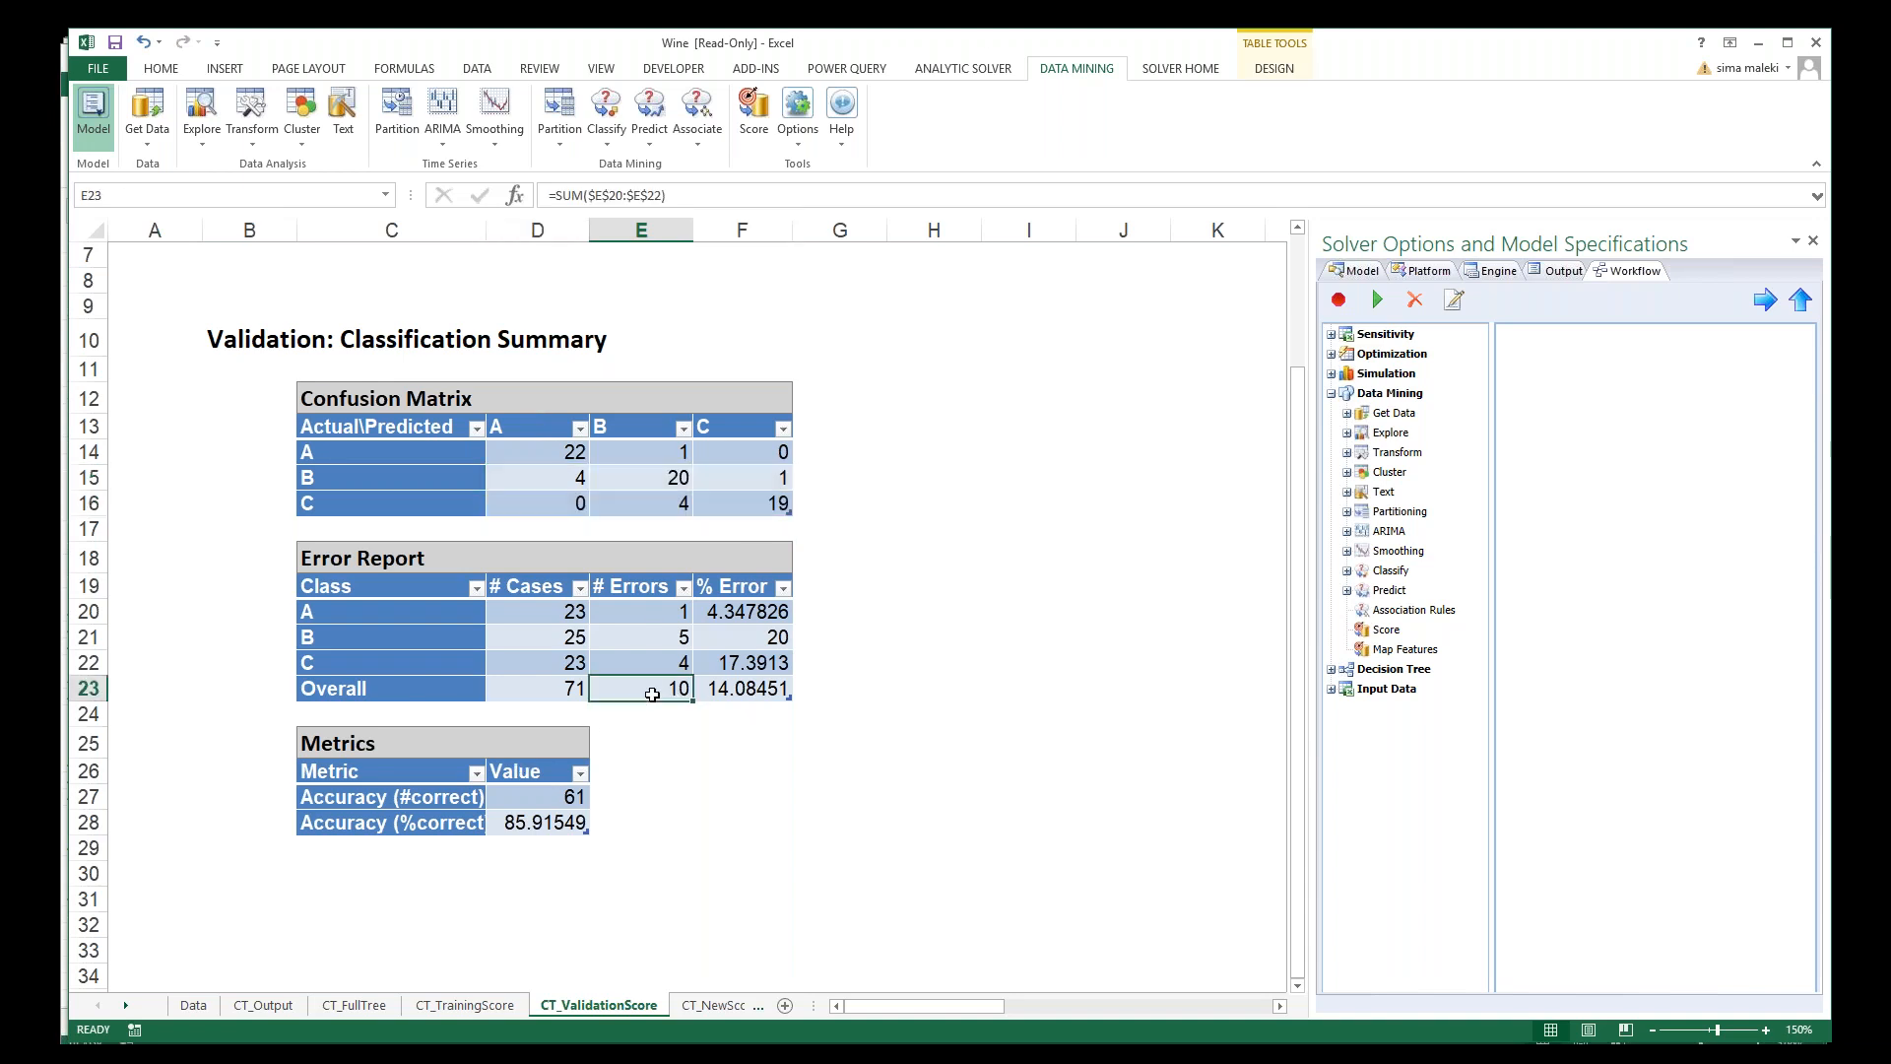
pyautogui.click(766, 693)
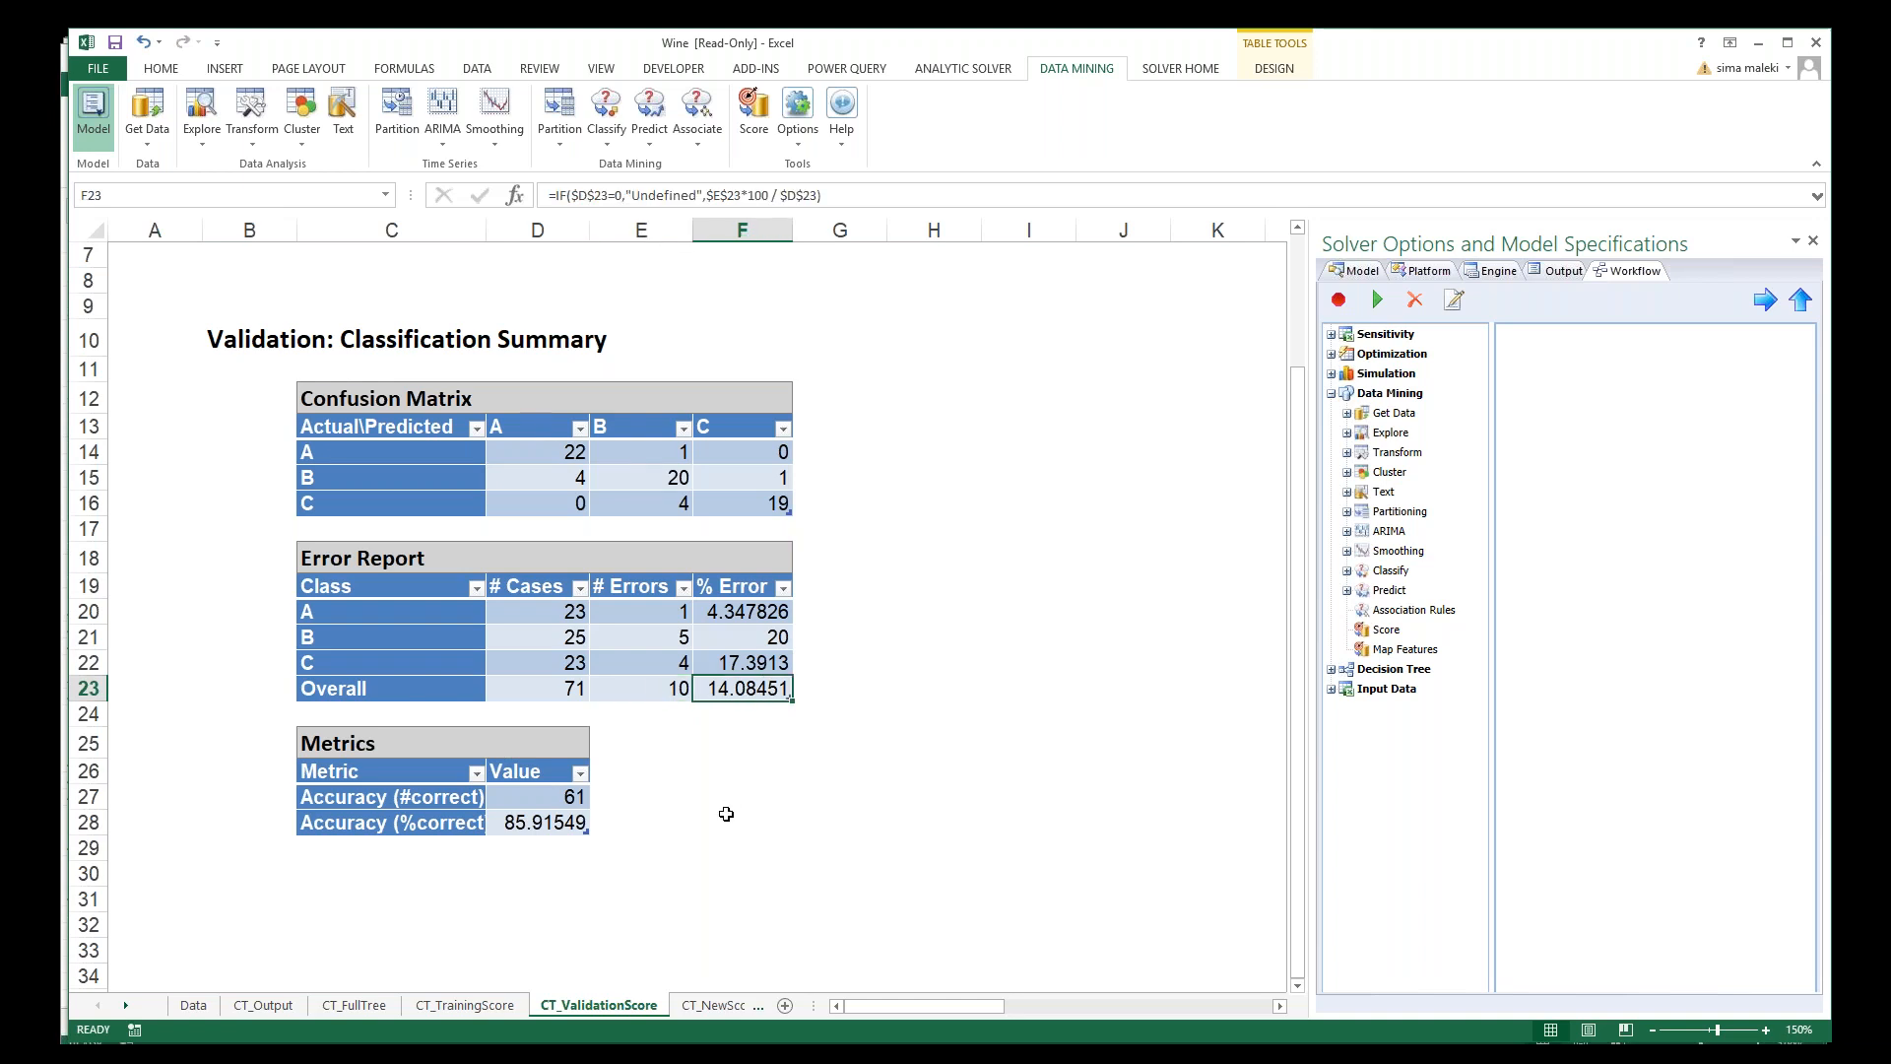
# Step: Show the CT_NewScore sheet at 160% and examine the predicted Type for the three new records
pyautogui.click(718, 1010)
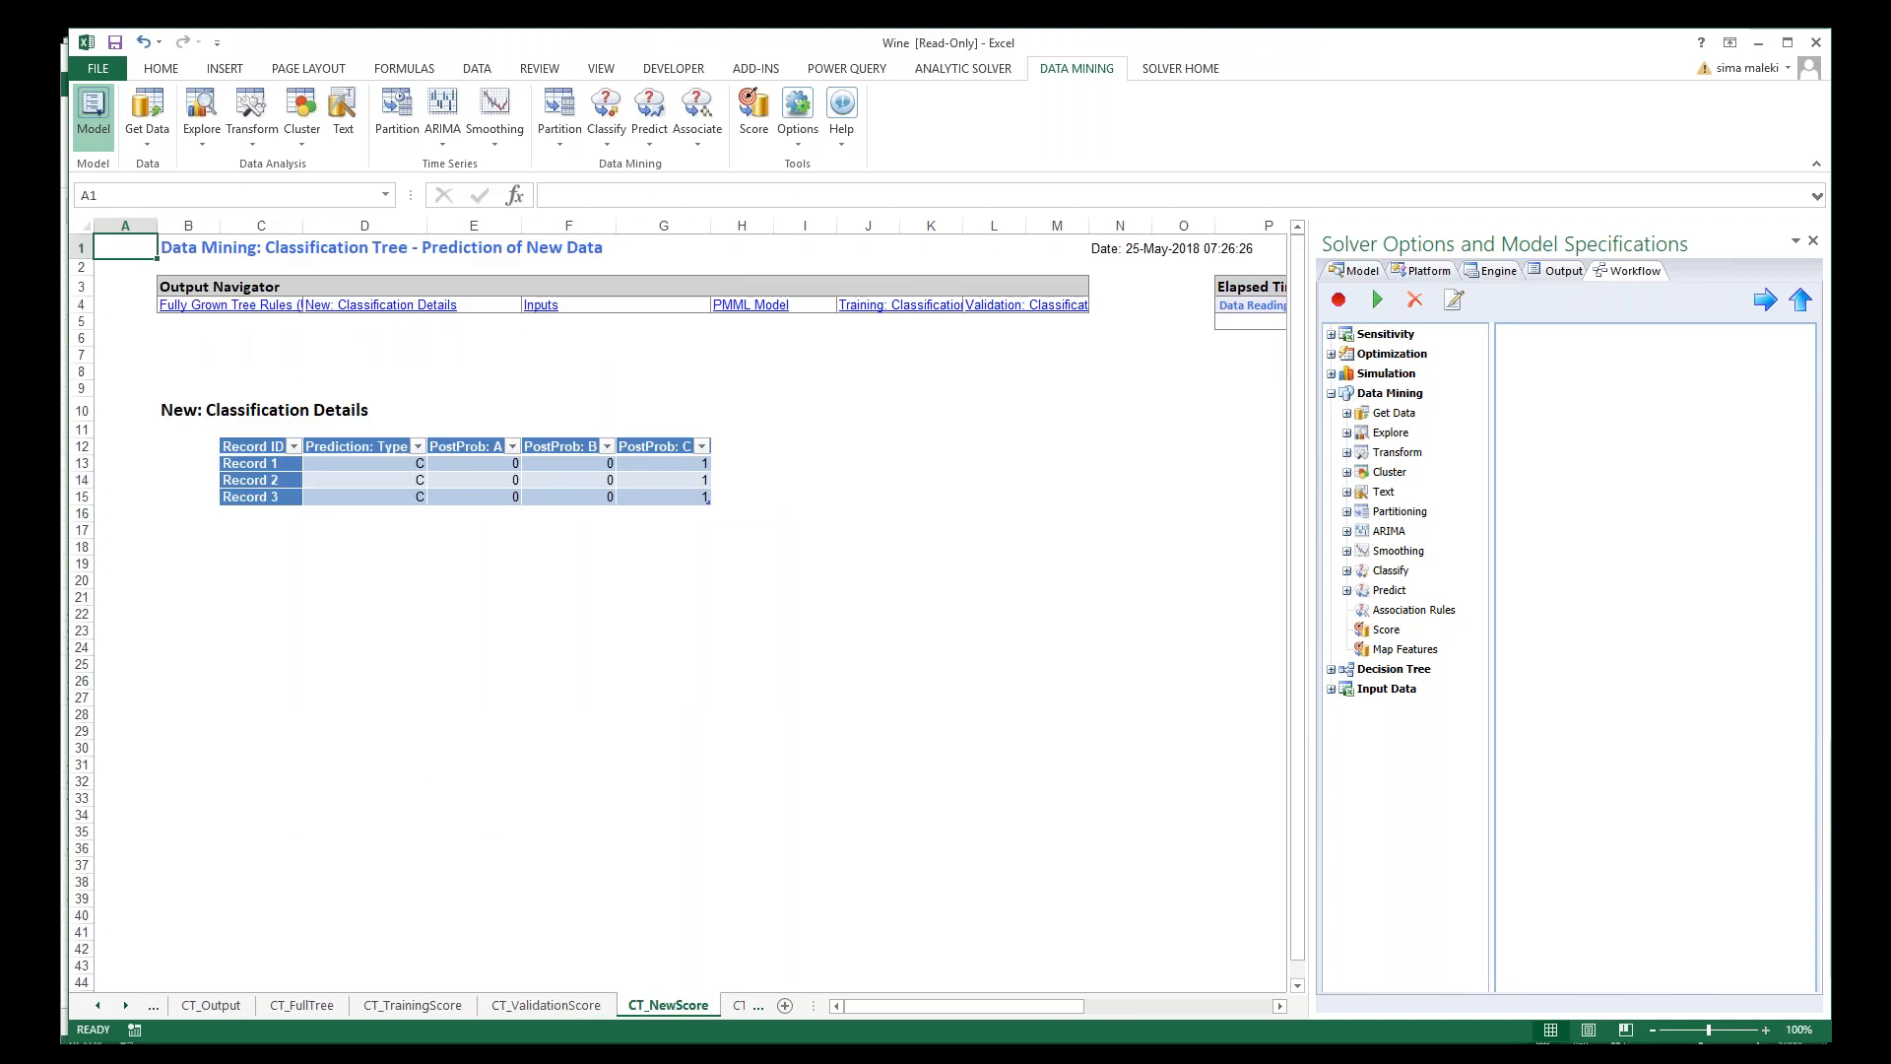
pyautogui.scroll(1, 689, 610)
pyautogui.scroll(3, 689, 611)
pyautogui.scroll(1, 541, 549)
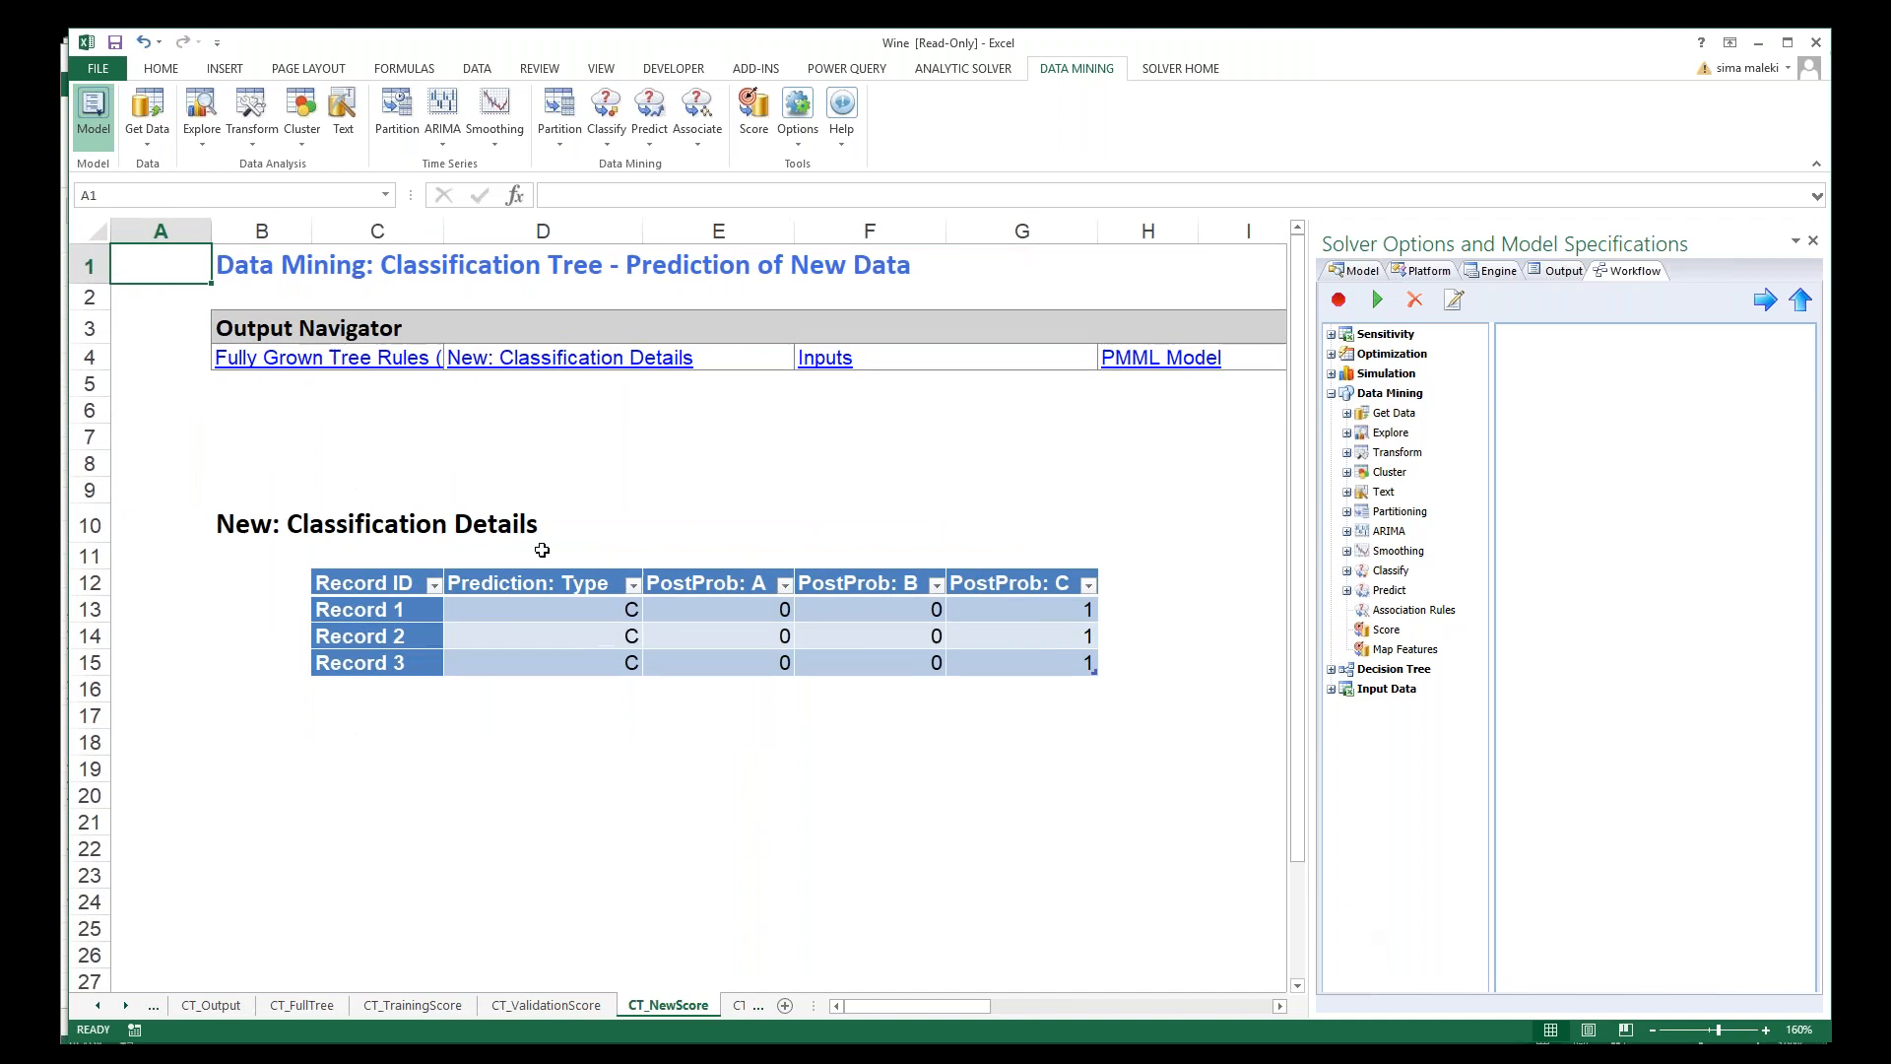
pyautogui.moveTo(611, 587); pyautogui.dragTo(607, 654)
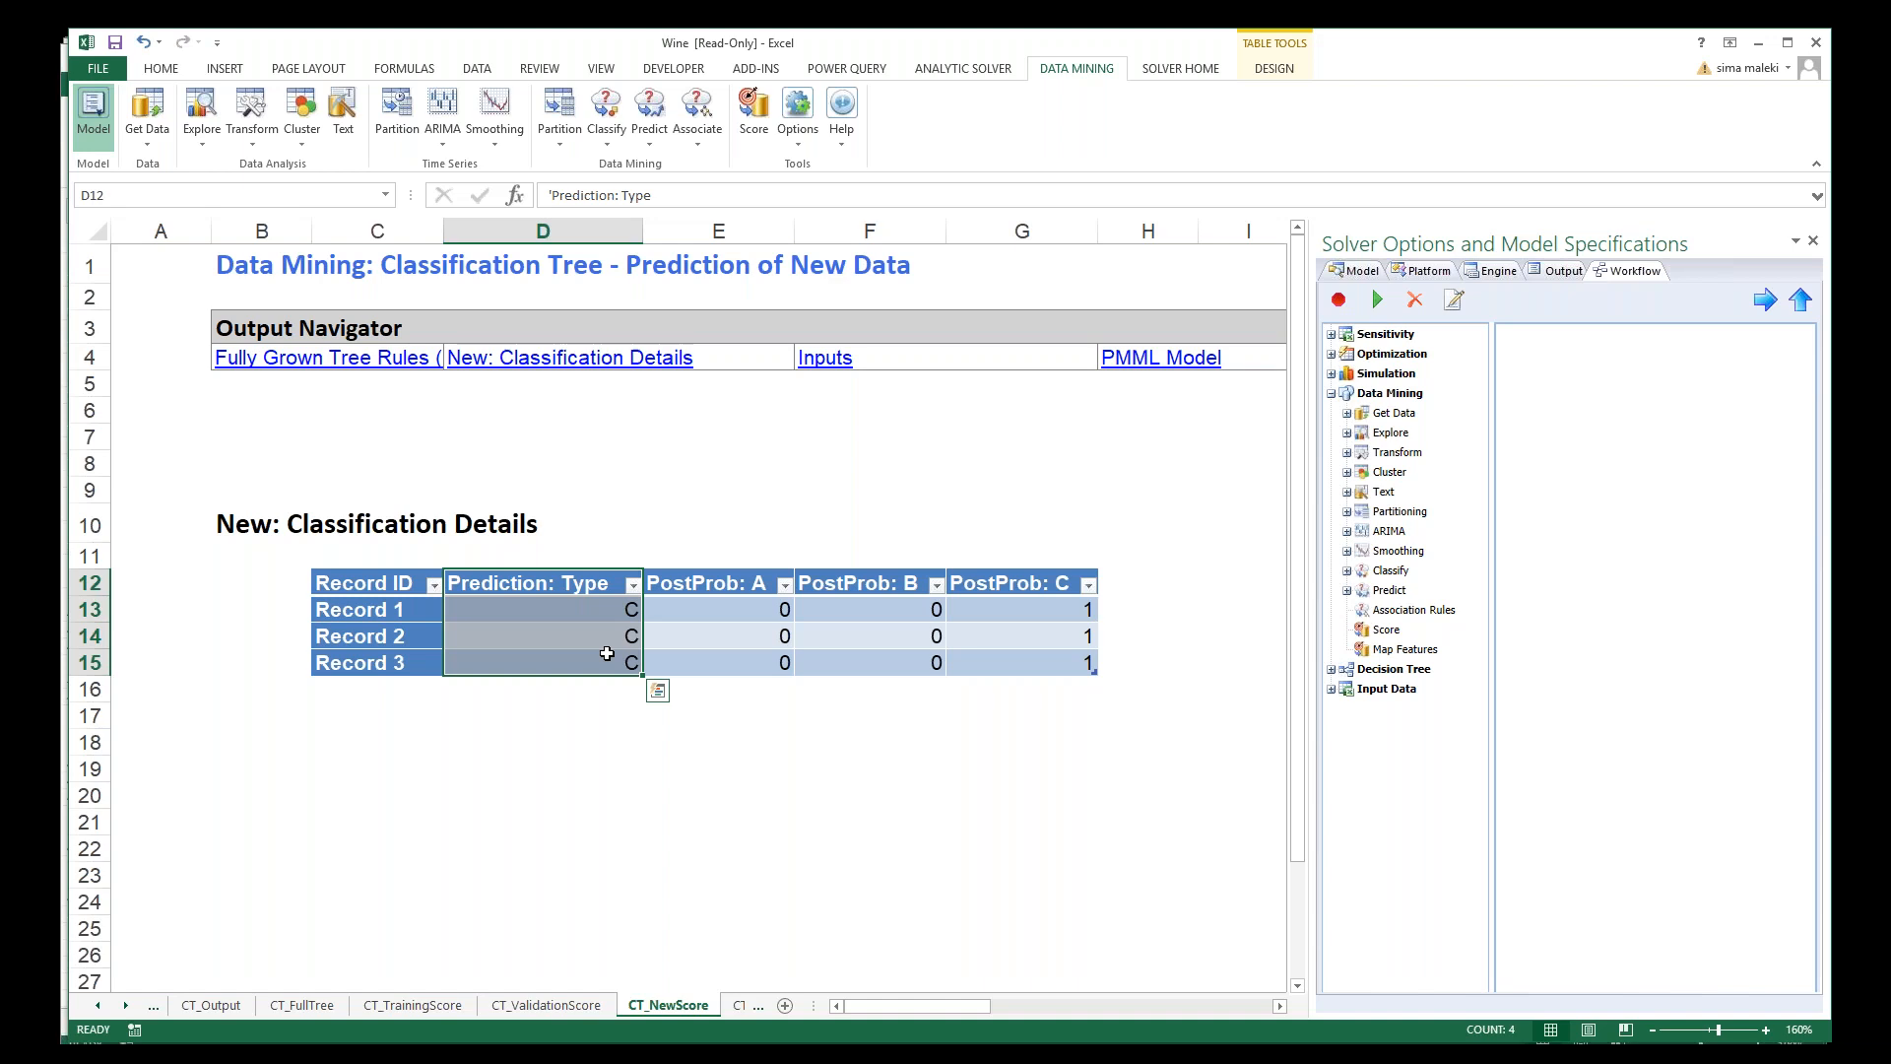
pyautogui.click(618, 698)
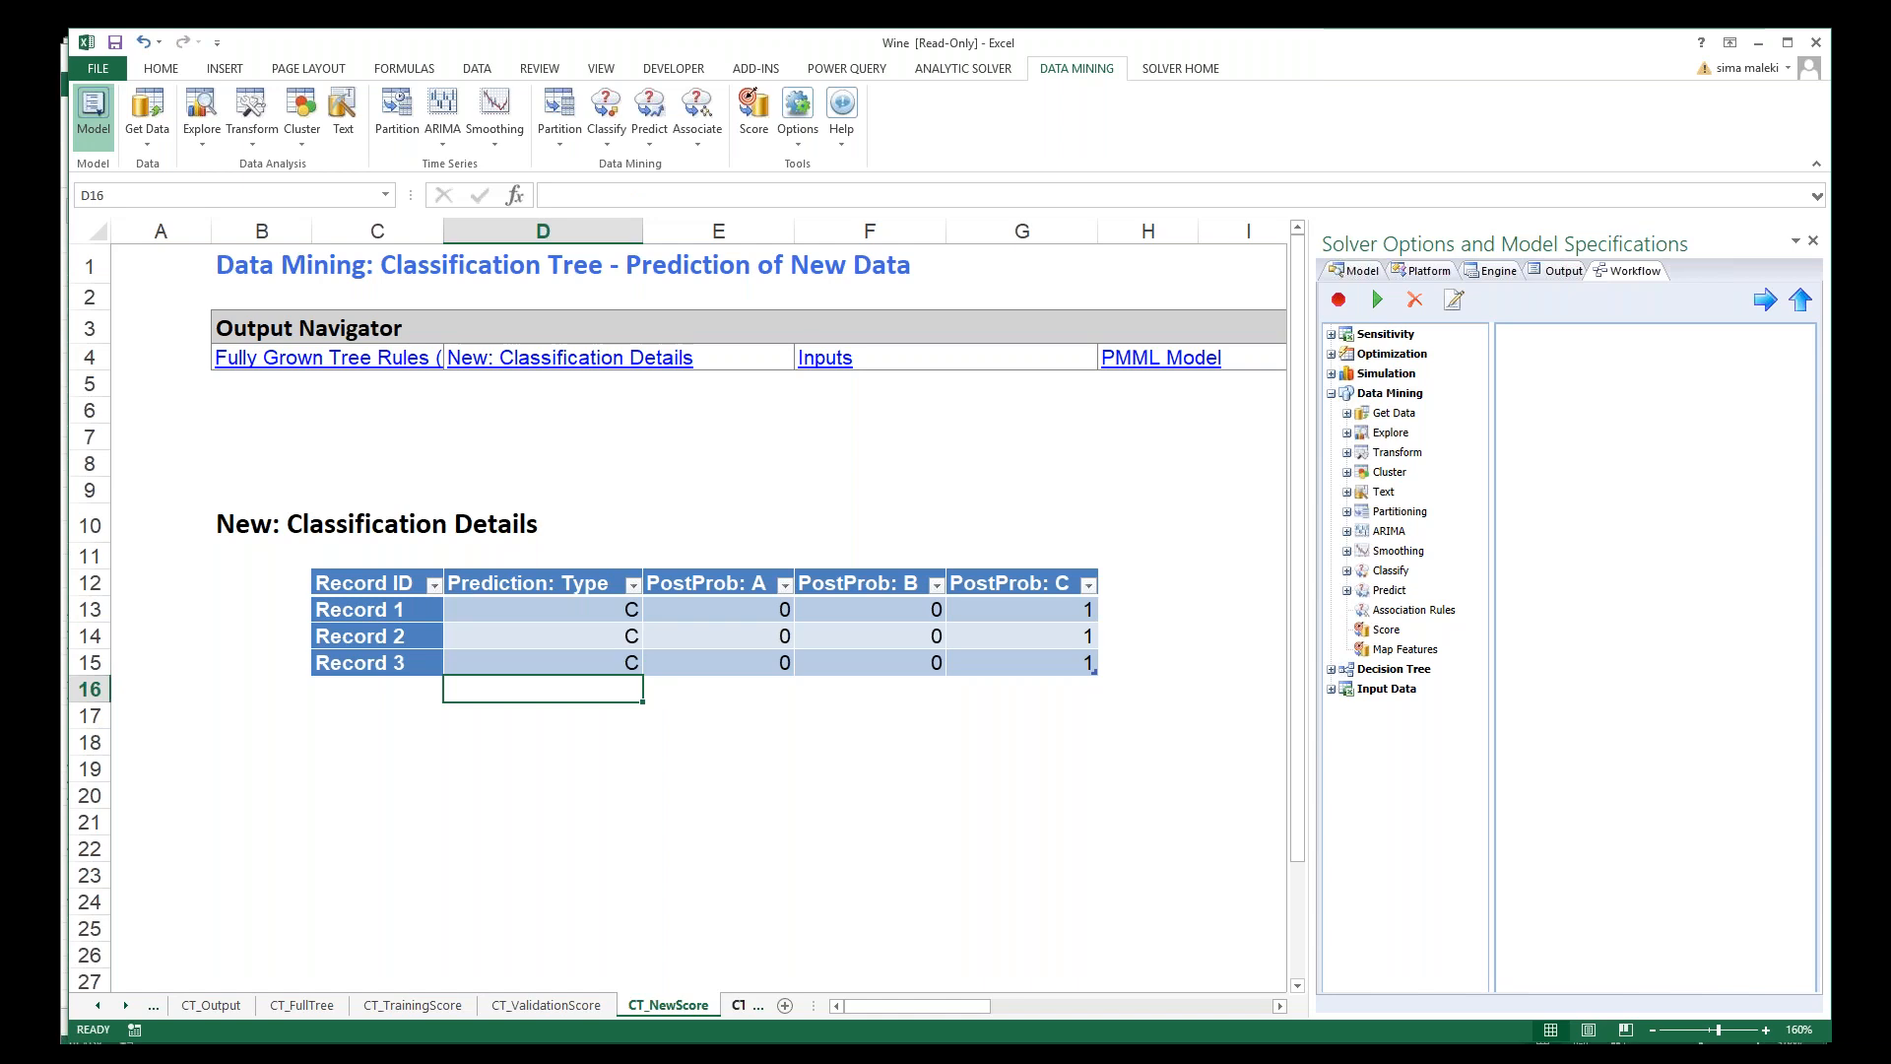
# Step: Review the PMML code of the stored tree model on the CT_Stored sheet
pyautogui.hotkey('ctrl', 'pagedown')
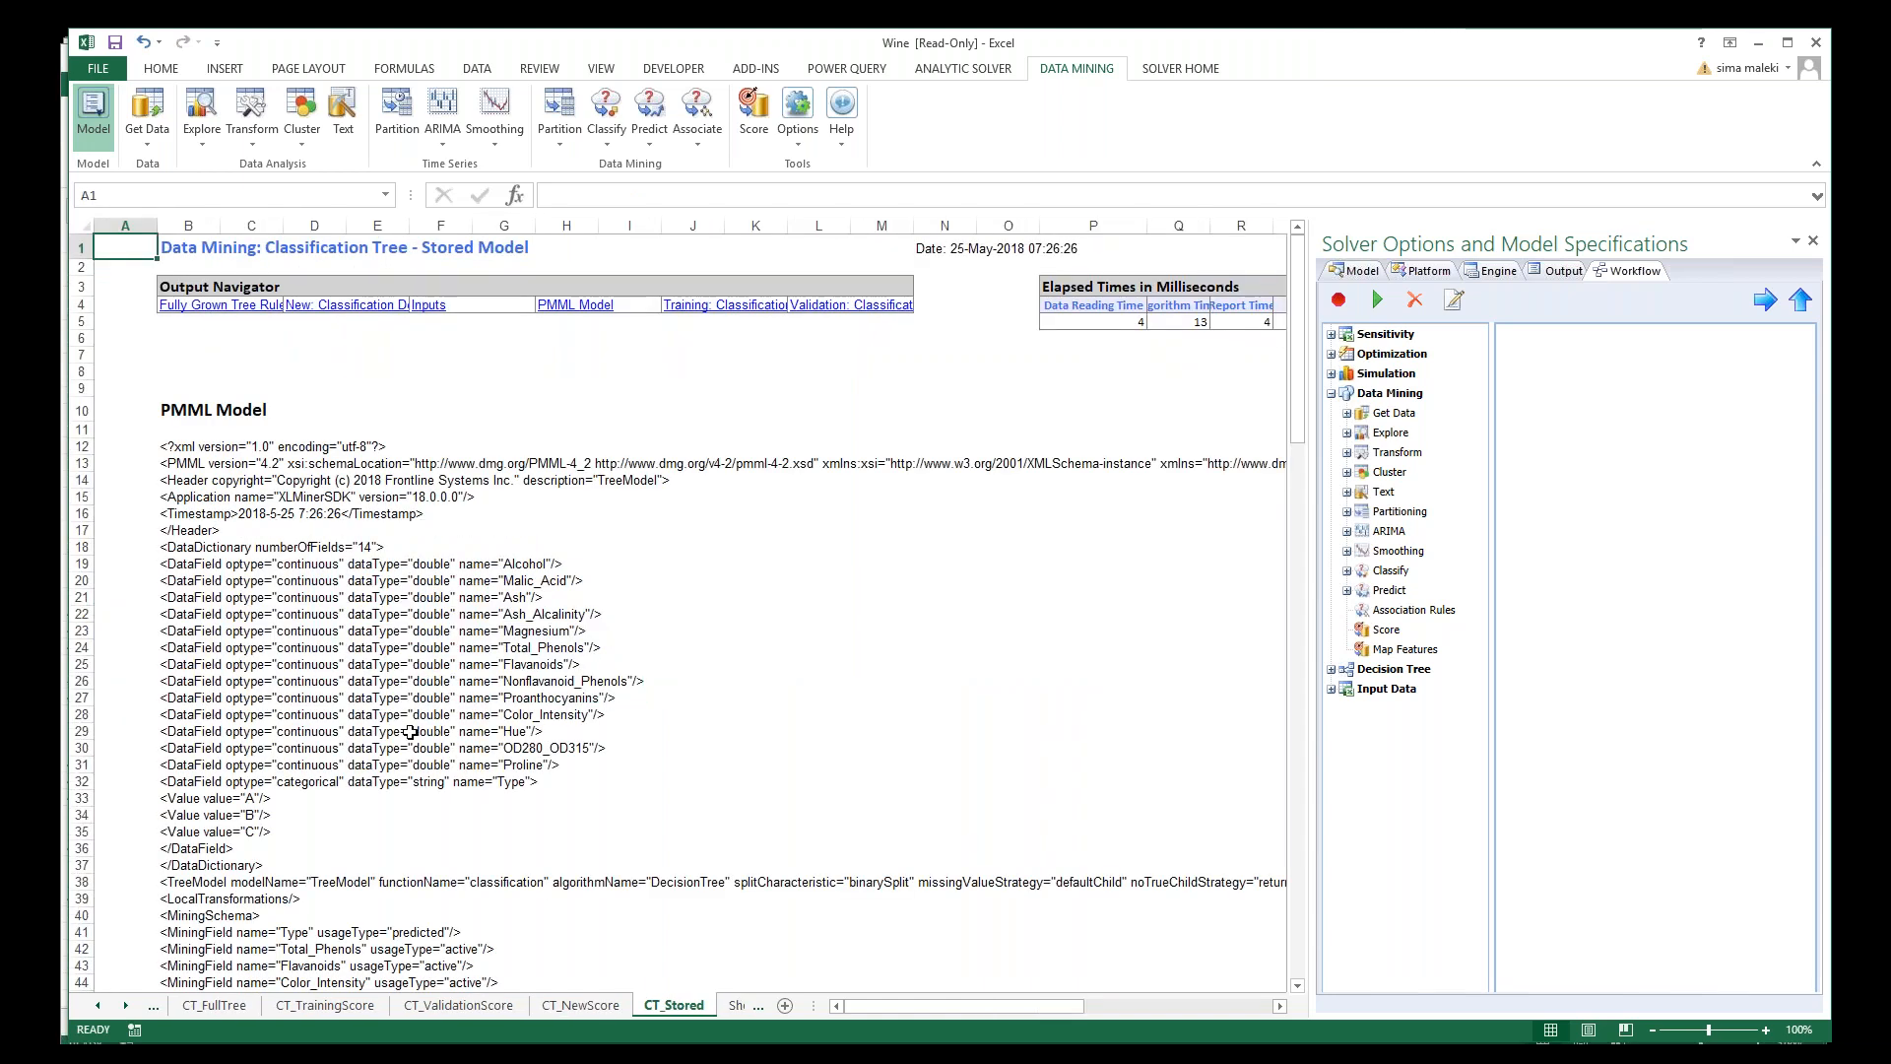
pyautogui.scroll(-2, 402, 740)
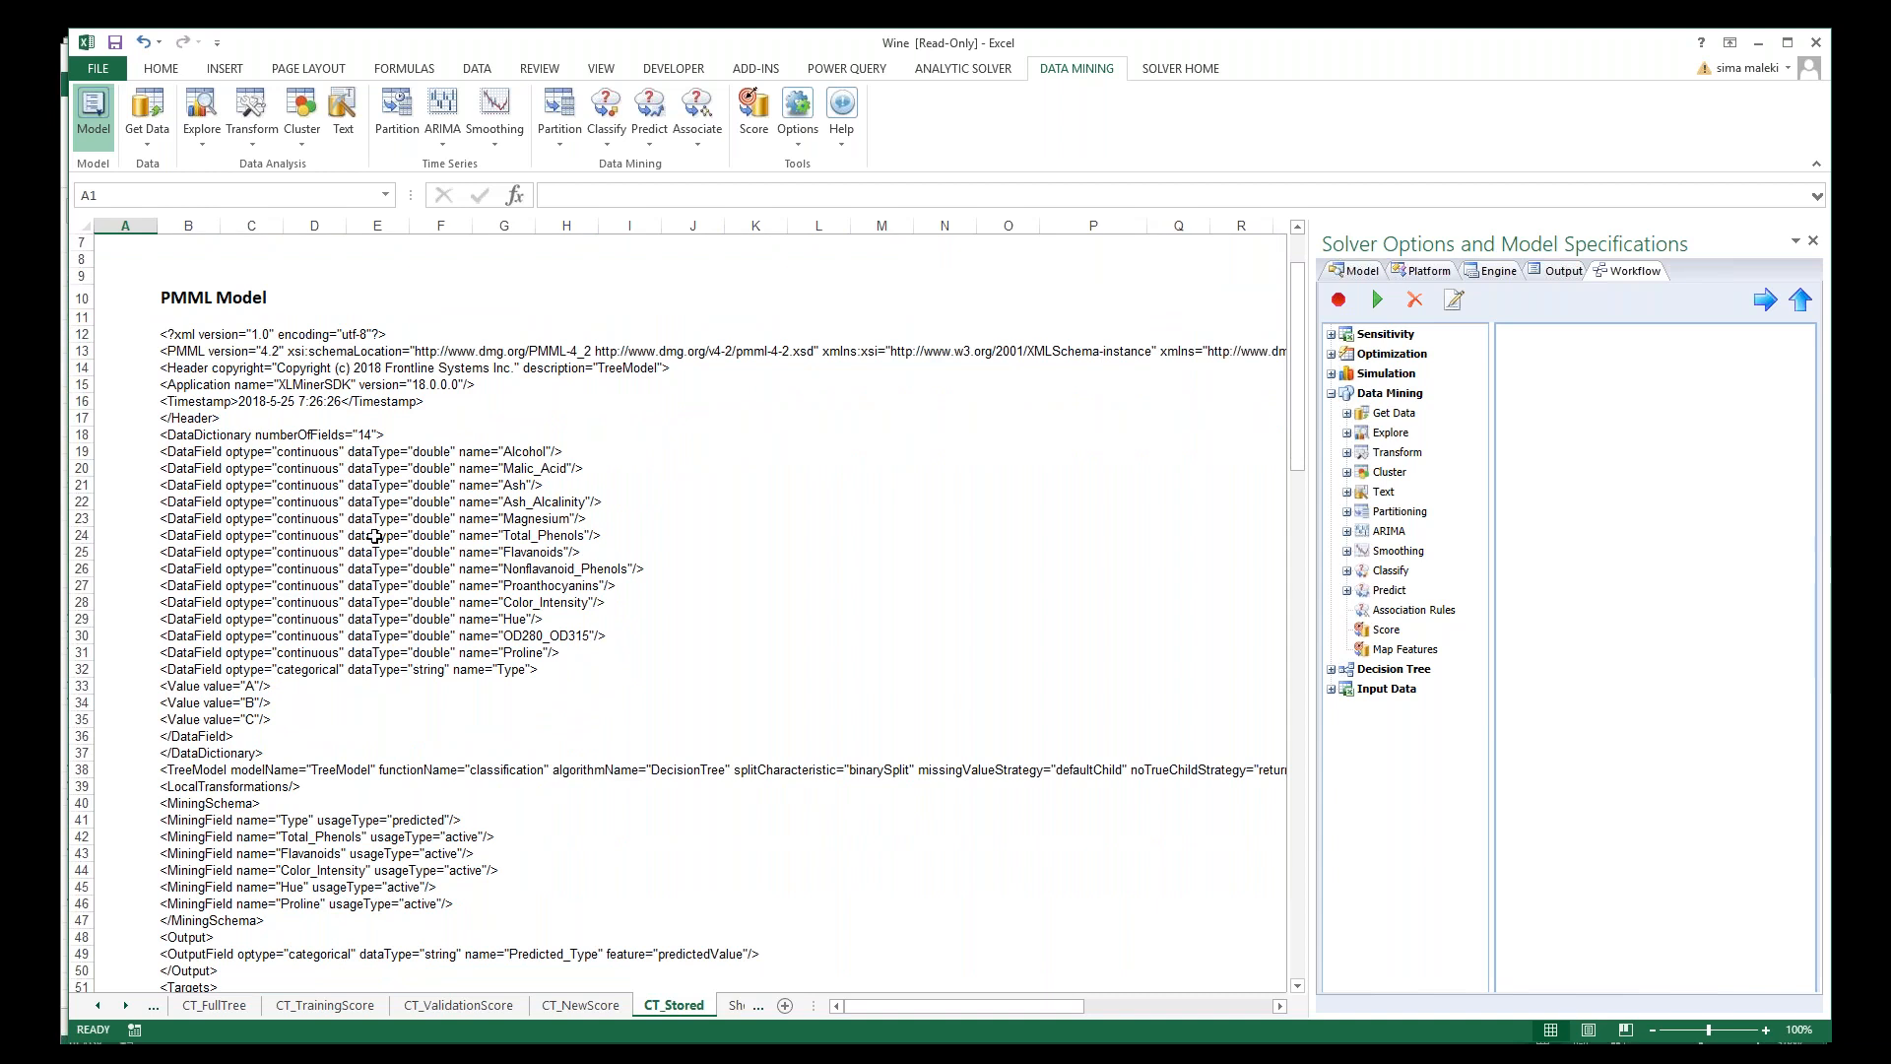
pyautogui.click(241, 455)
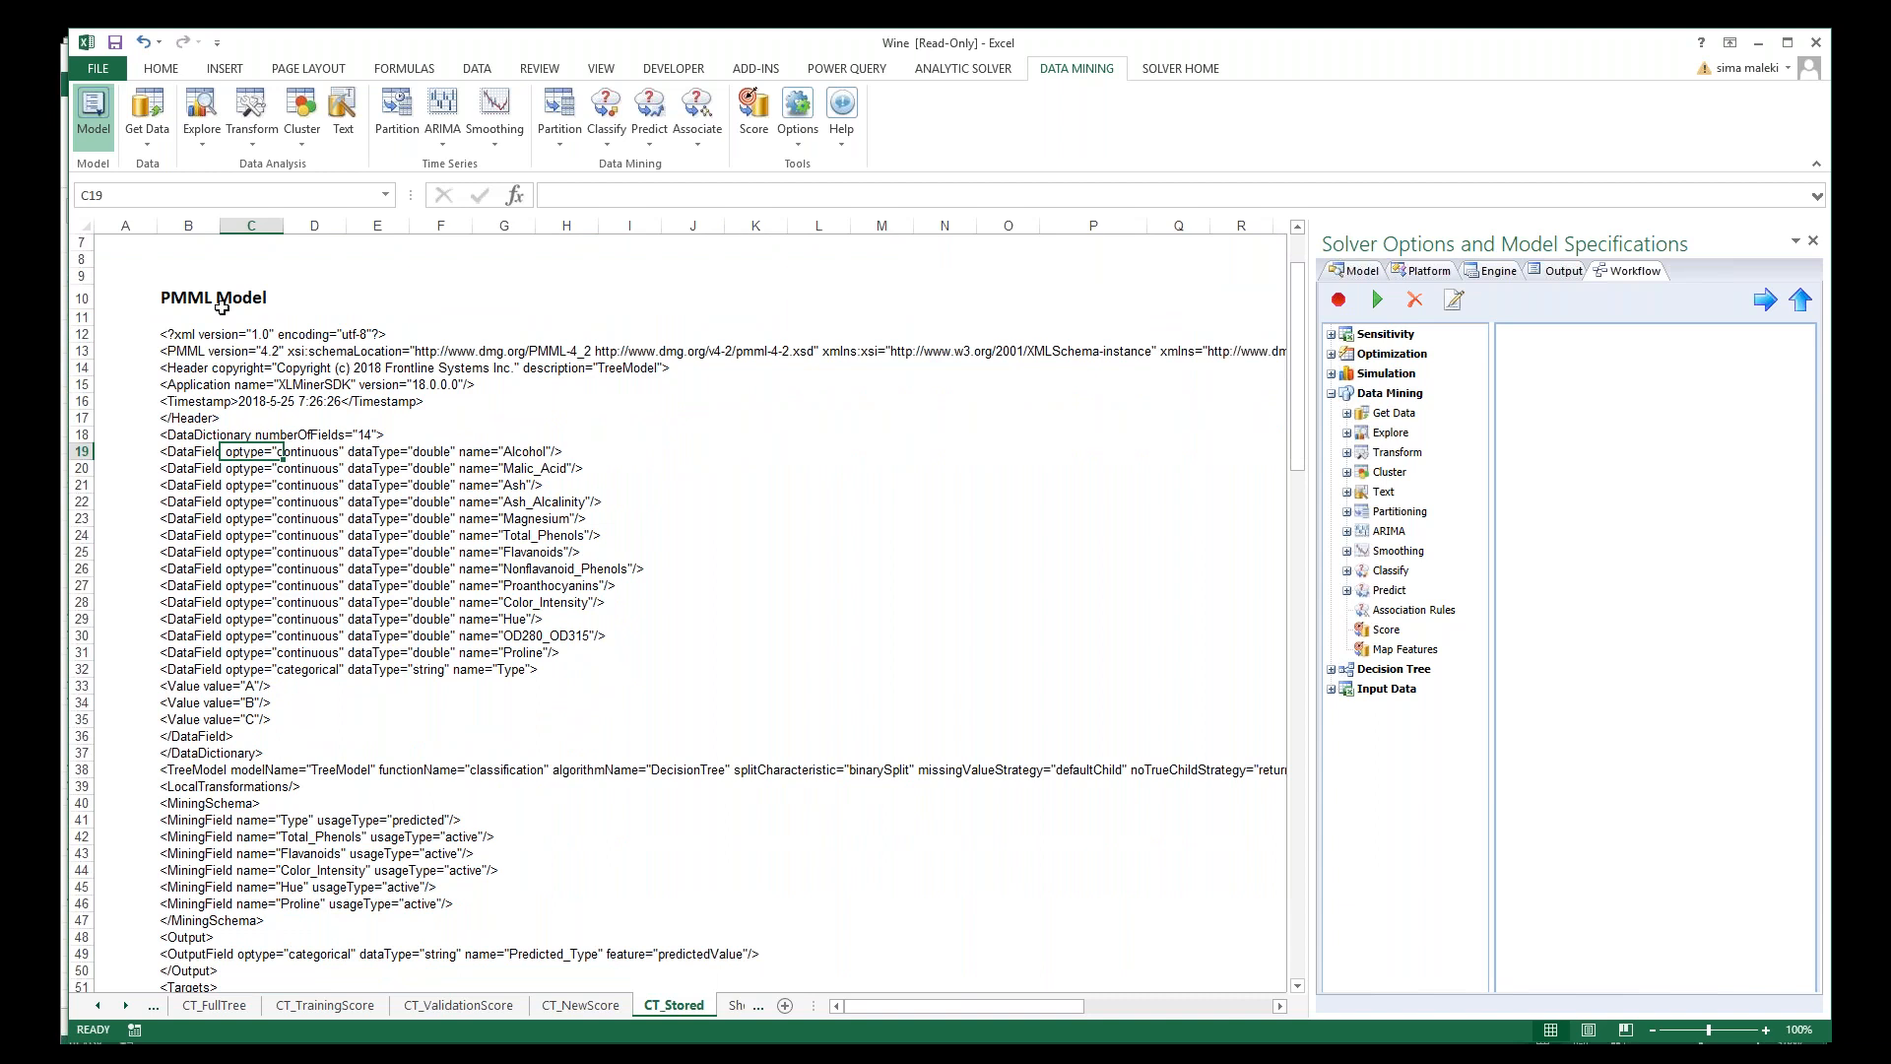
# Step: Start scoring with the stored model on CT_Stored and choose Sheet1 as the worksheet holding the data to score
pyautogui.click(754, 109)
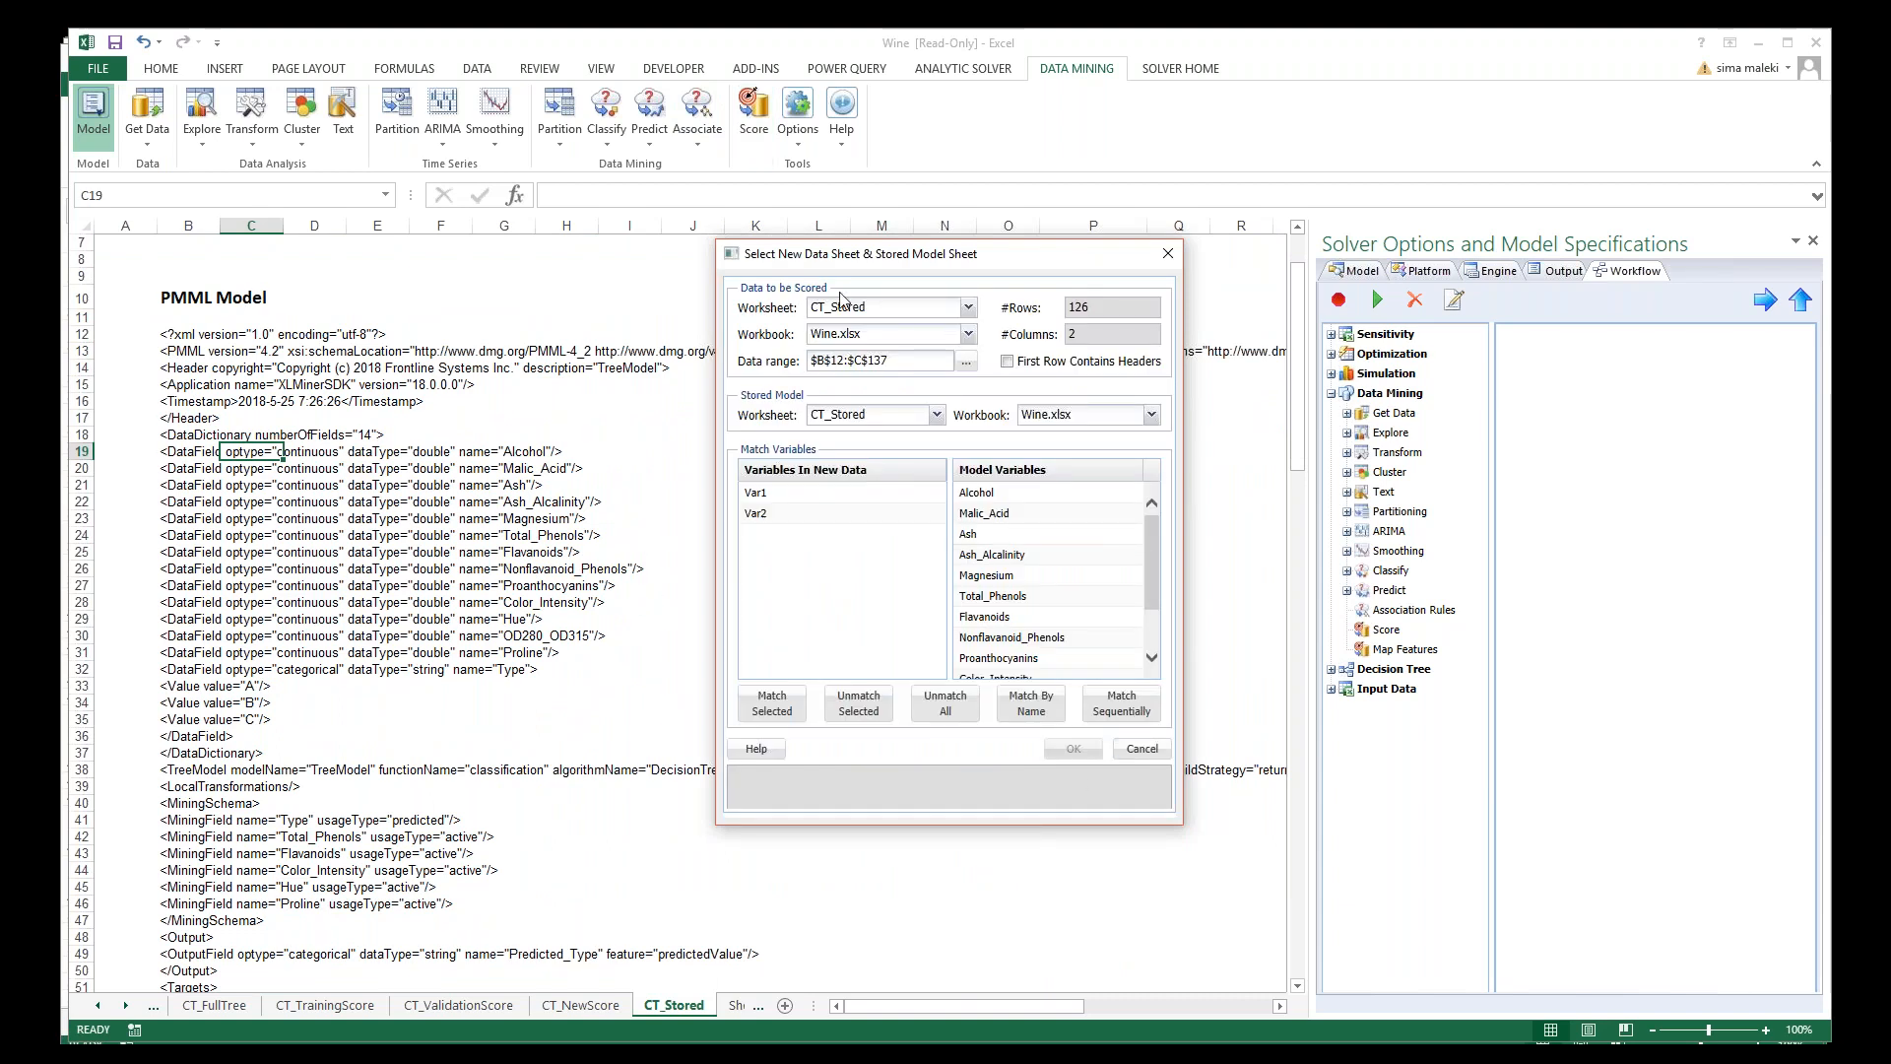
pyautogui.click(968, 307)
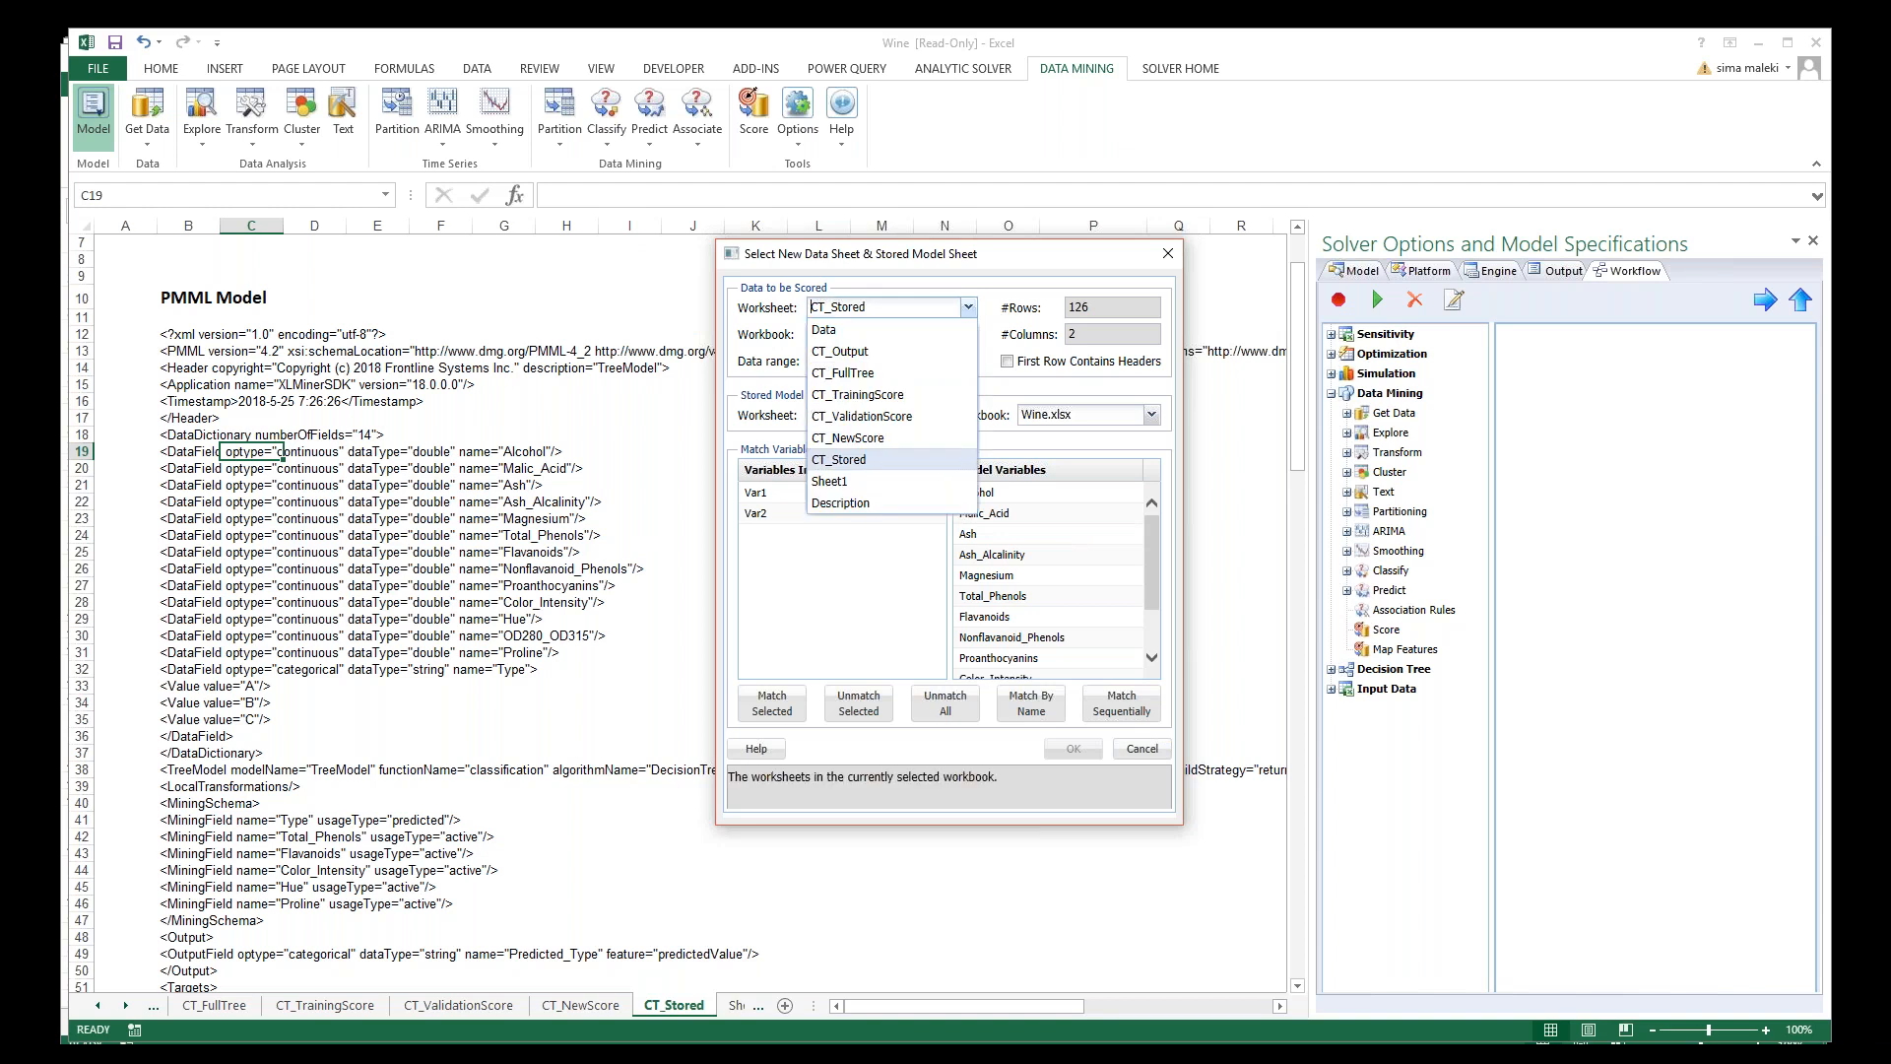
pyautogui.click(858, 483)
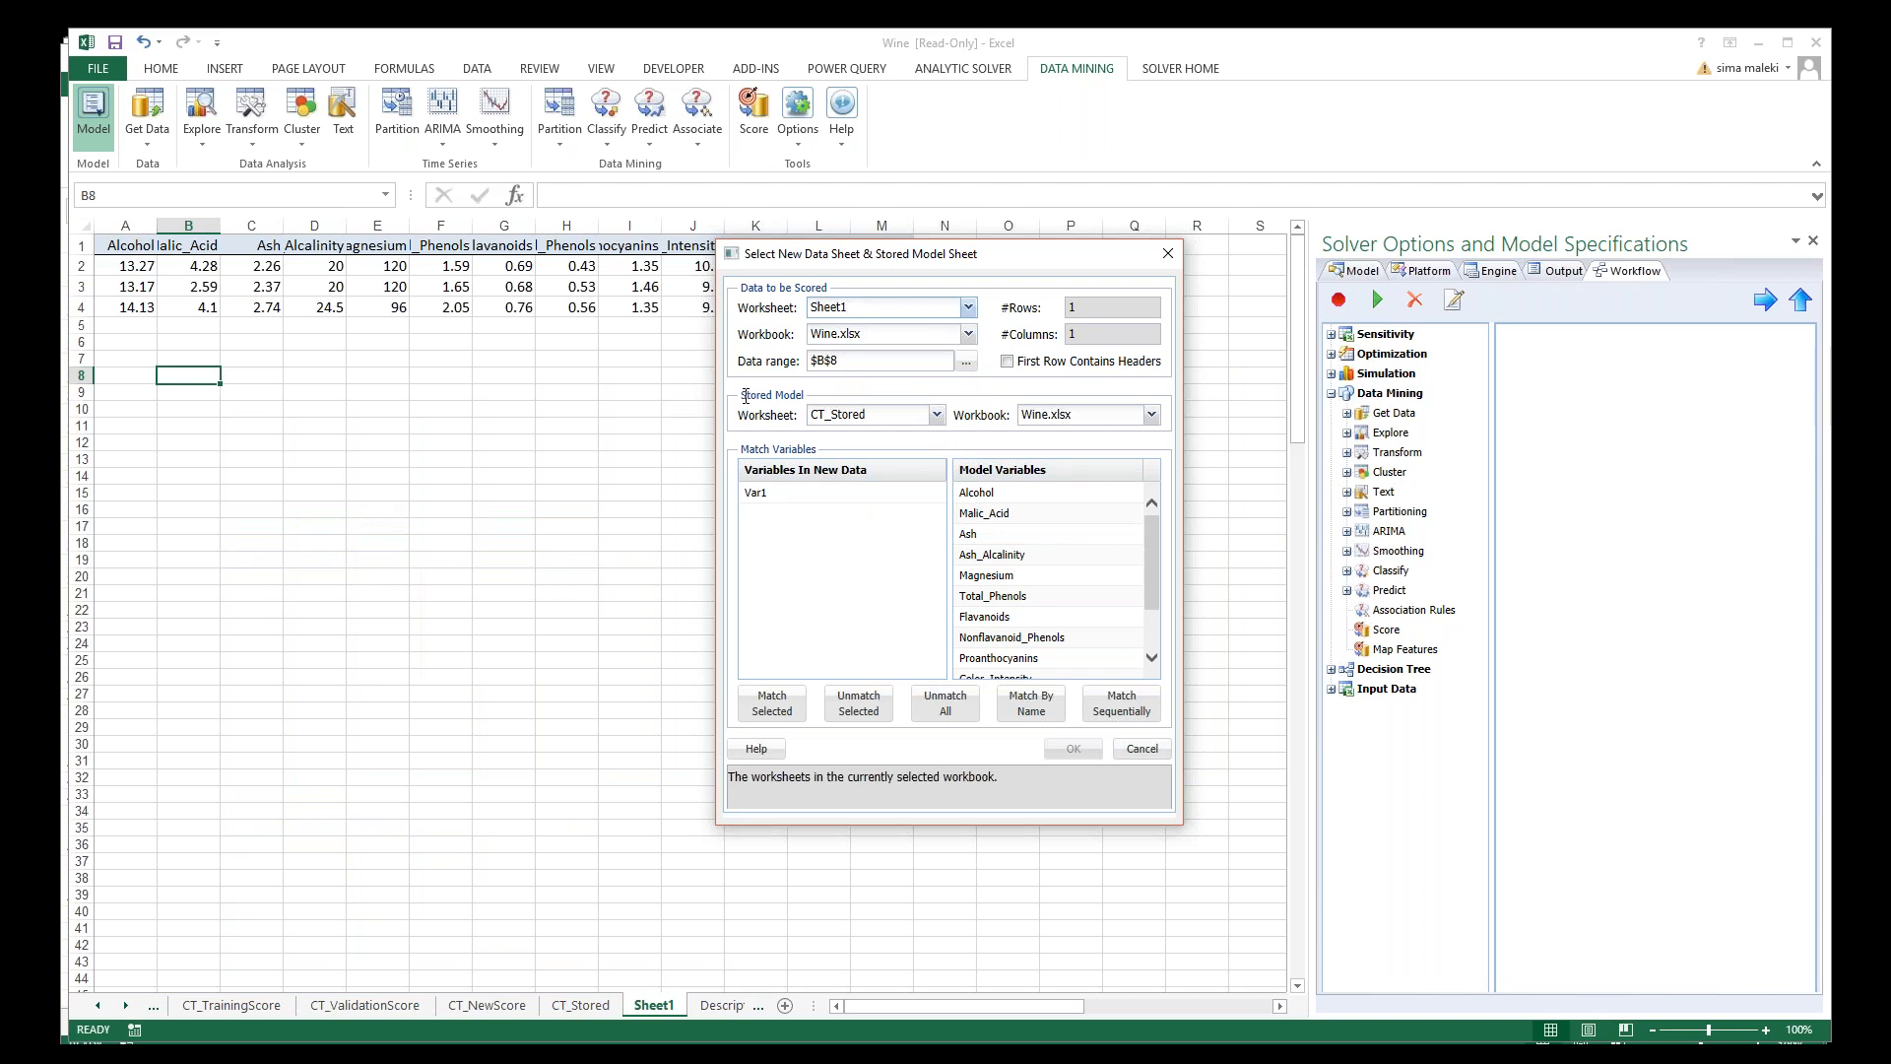
pyautogui.moveTo(742, 396); pyautogui.dragTo(802, 395)
pyautogui.click(1597, 281)
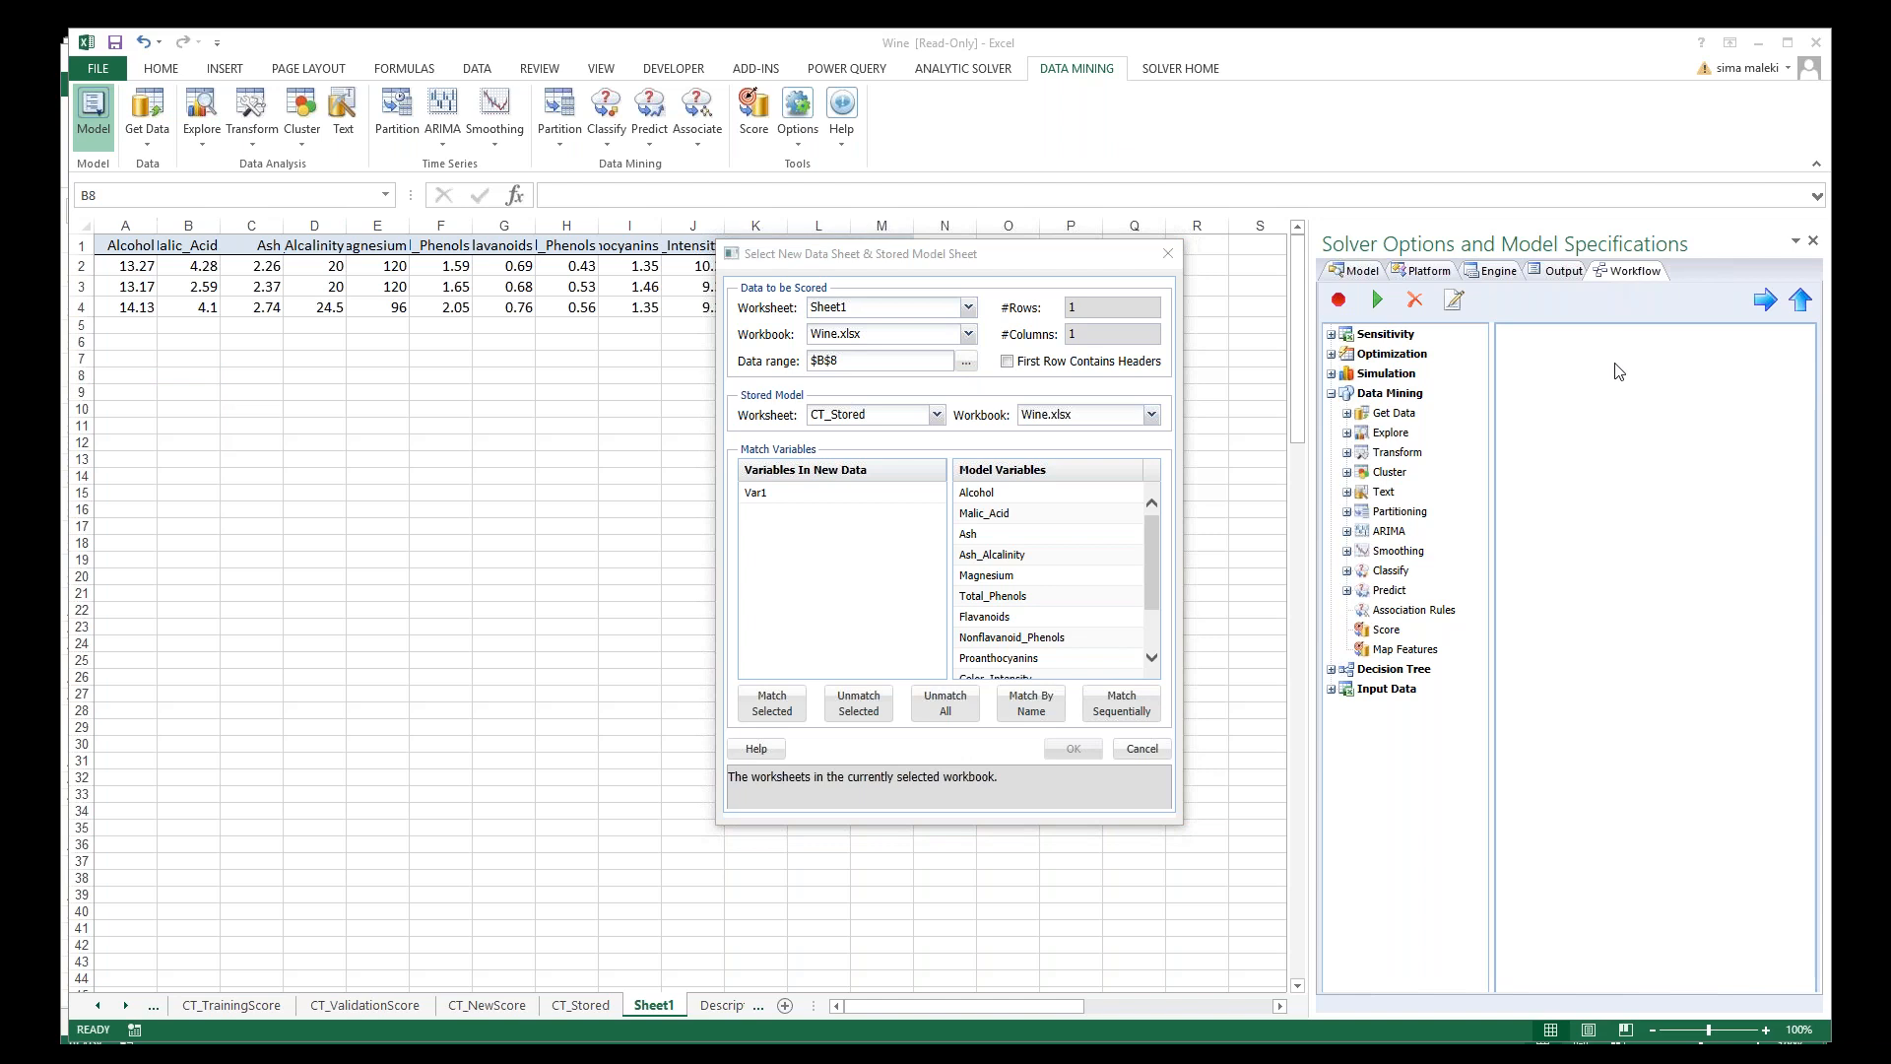
# Step: Choose CT_Stored in Wine.xlsx as the worksheet holding the stored model for scoring
pyautogui.click(751, 297)
pyautogui.moveTo(750, 297)
pyautogui.mouseDown()
pyautogui.moveTo(737, 271)
pyautogui.moveTo(845, 268)
pyautogui.moveTo(806, 298)
pyautogui.moveTo(759, 291)
pyautogui.mouseUp()
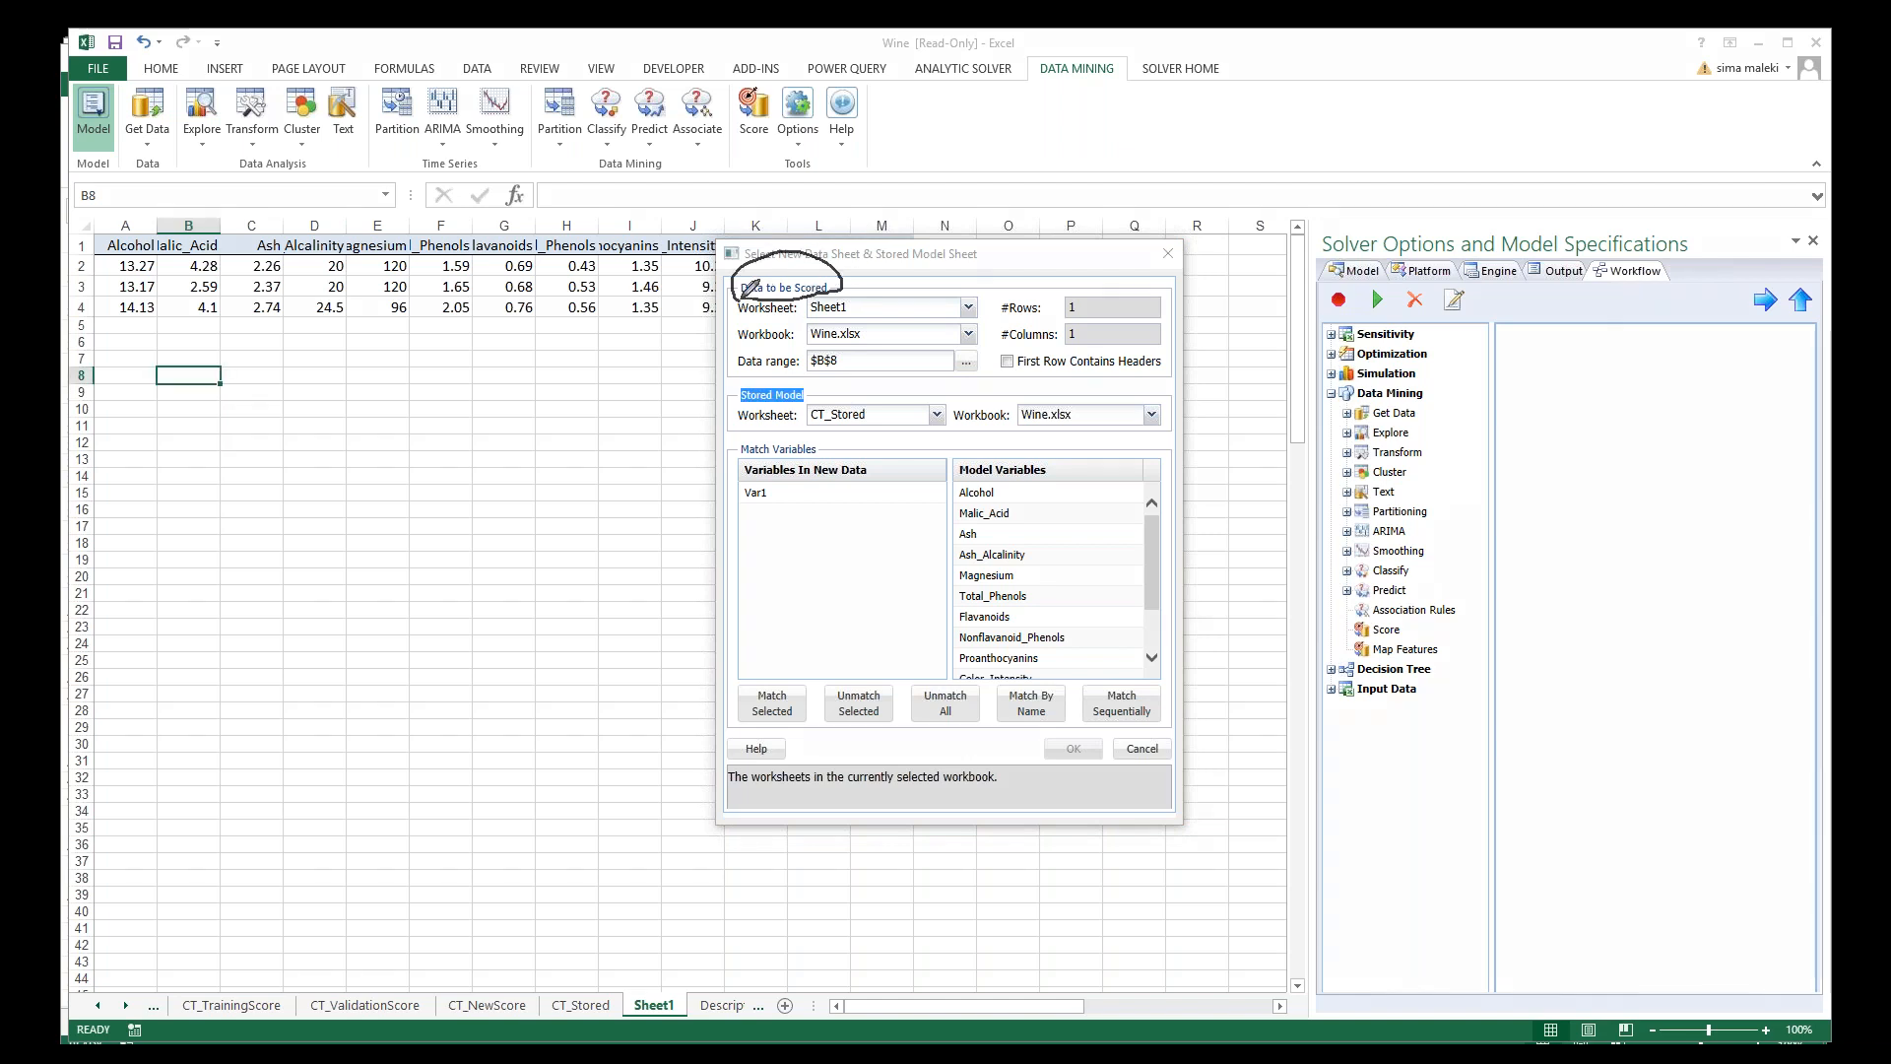
pyautogui.moveTo(746, 438)
pyautogui.mouseDown()
pyautogui.moveTo(739, 394)
pyautogui.moveTo(818, 378)
pyautogui.mouseUp()
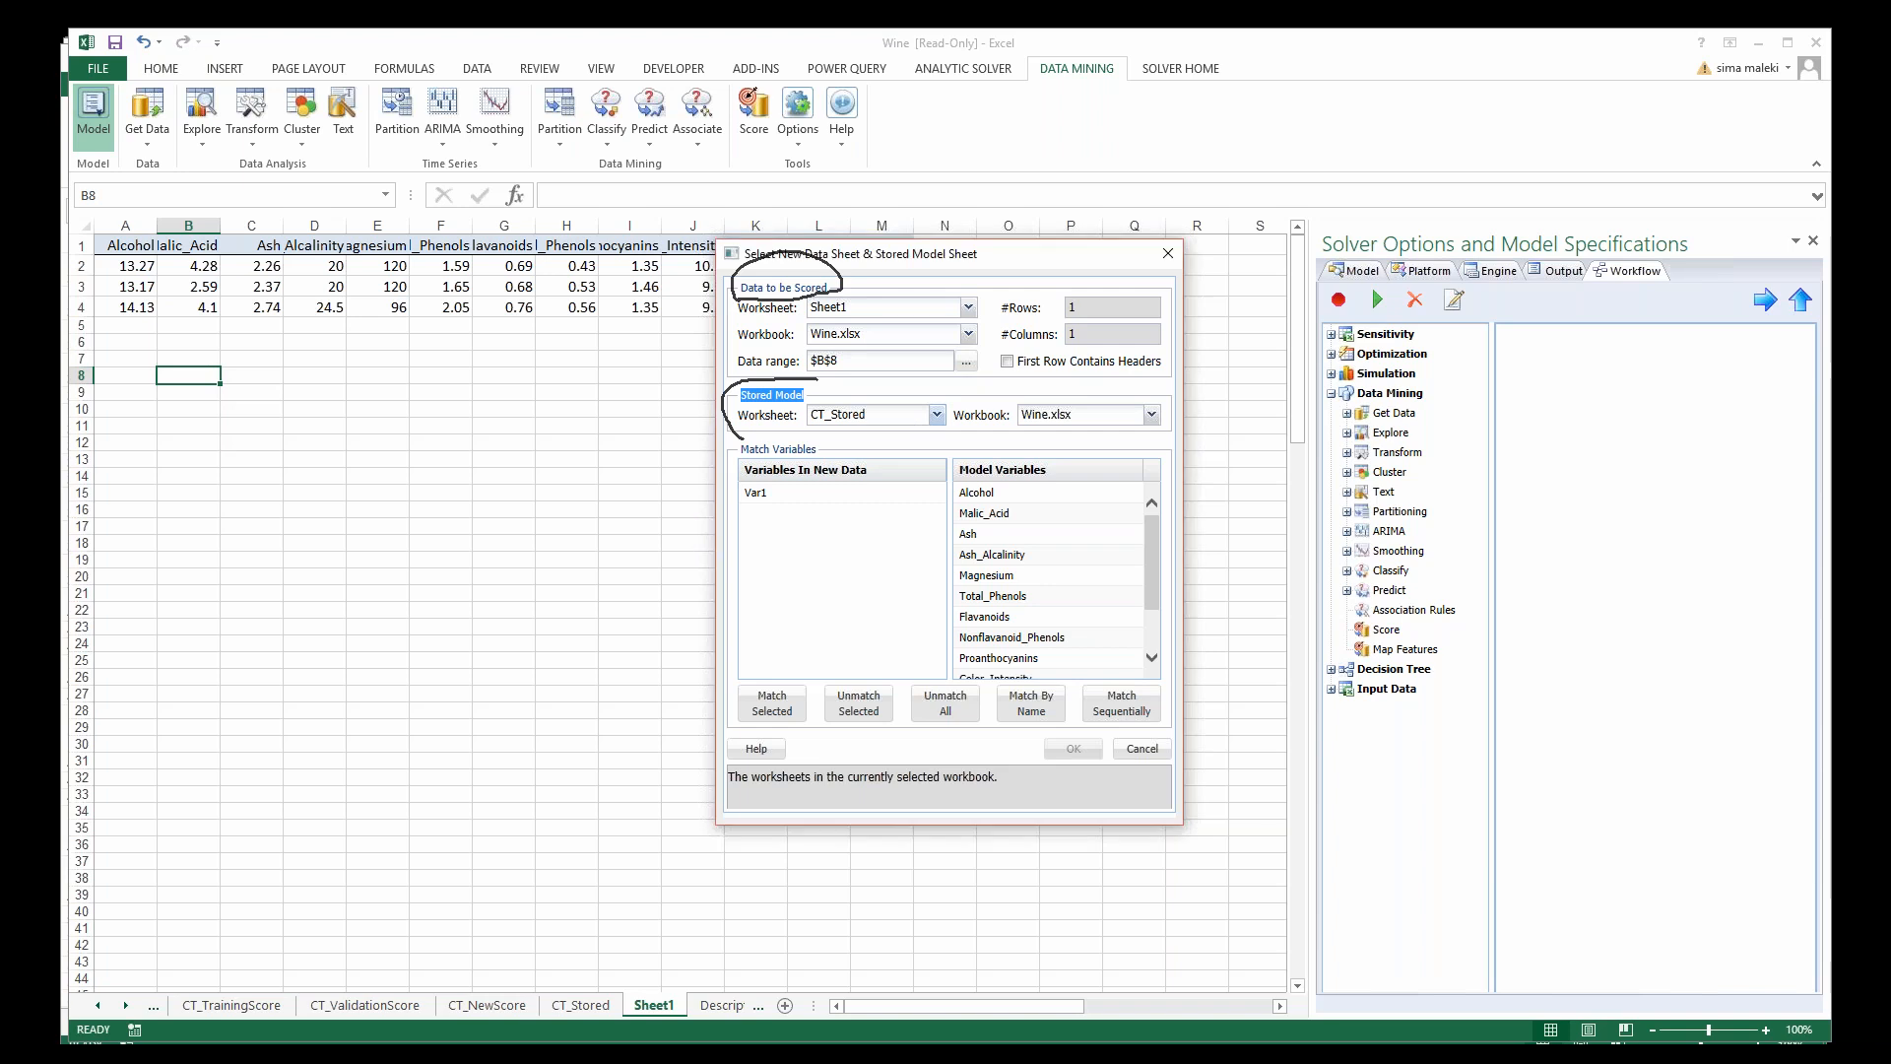
pyautogui.click(937, 415)
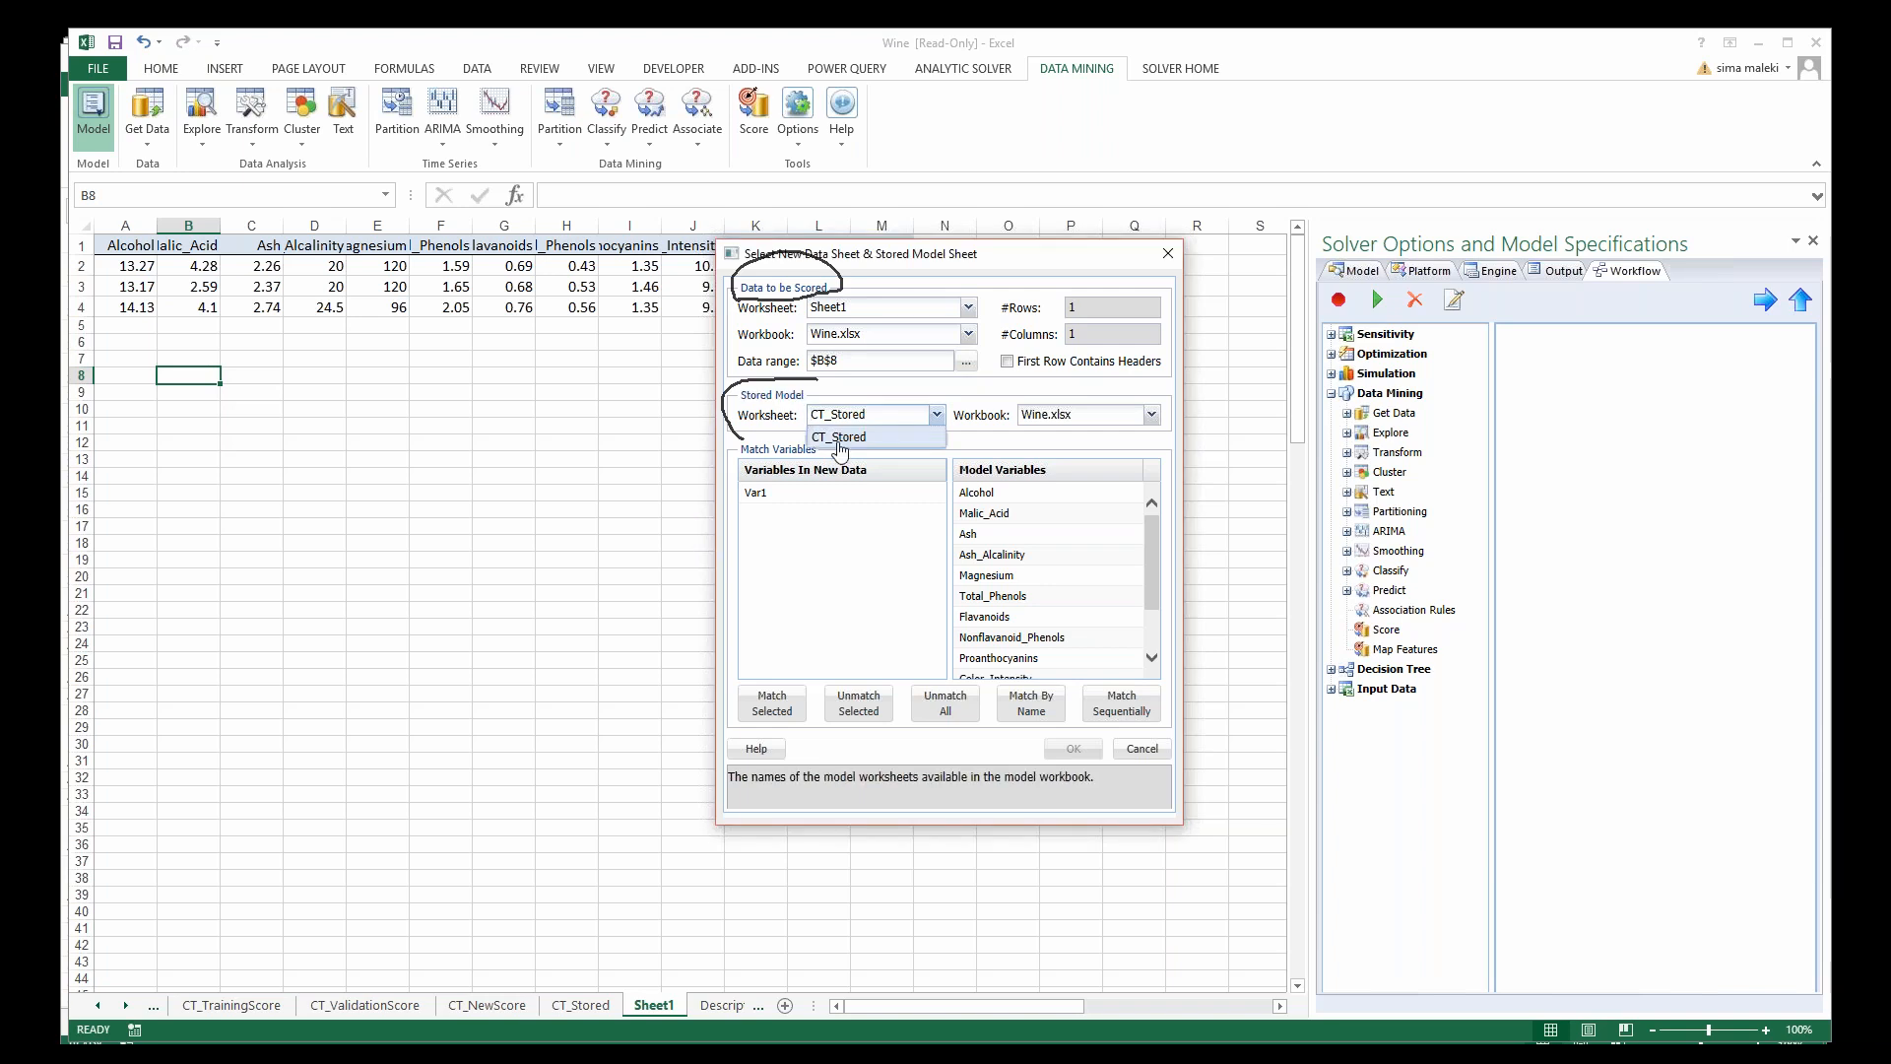
pyautogui.click(837, 444)
pyautogui.moveTo(832, 414); pyautogui.dragTo(874, 414)
pyautogui.click(874, 415)
pyautogui.click(938, 445)
pyautogui.click(996, 442)
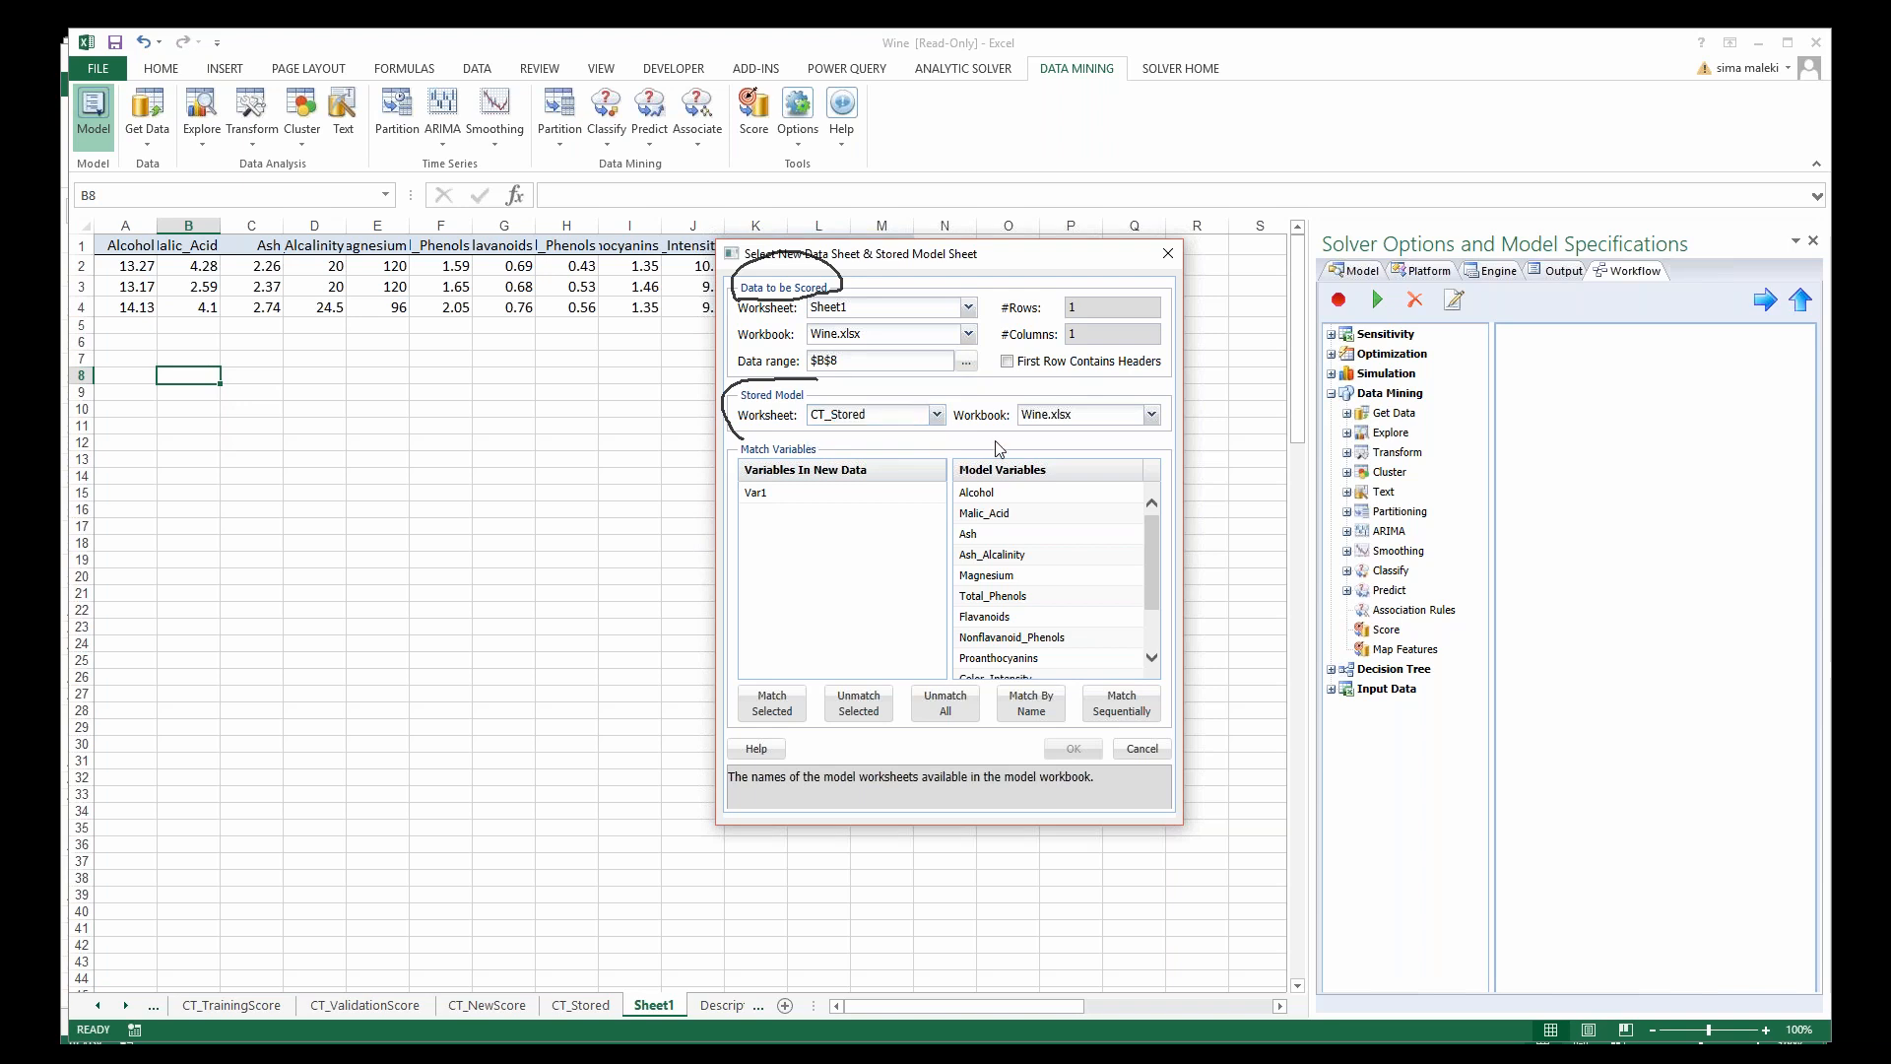
# Step: Try to use the first row as headers and select A1:M4 as the scoring data range, and close the scoring setup
pyautogui.click(1006, 361)
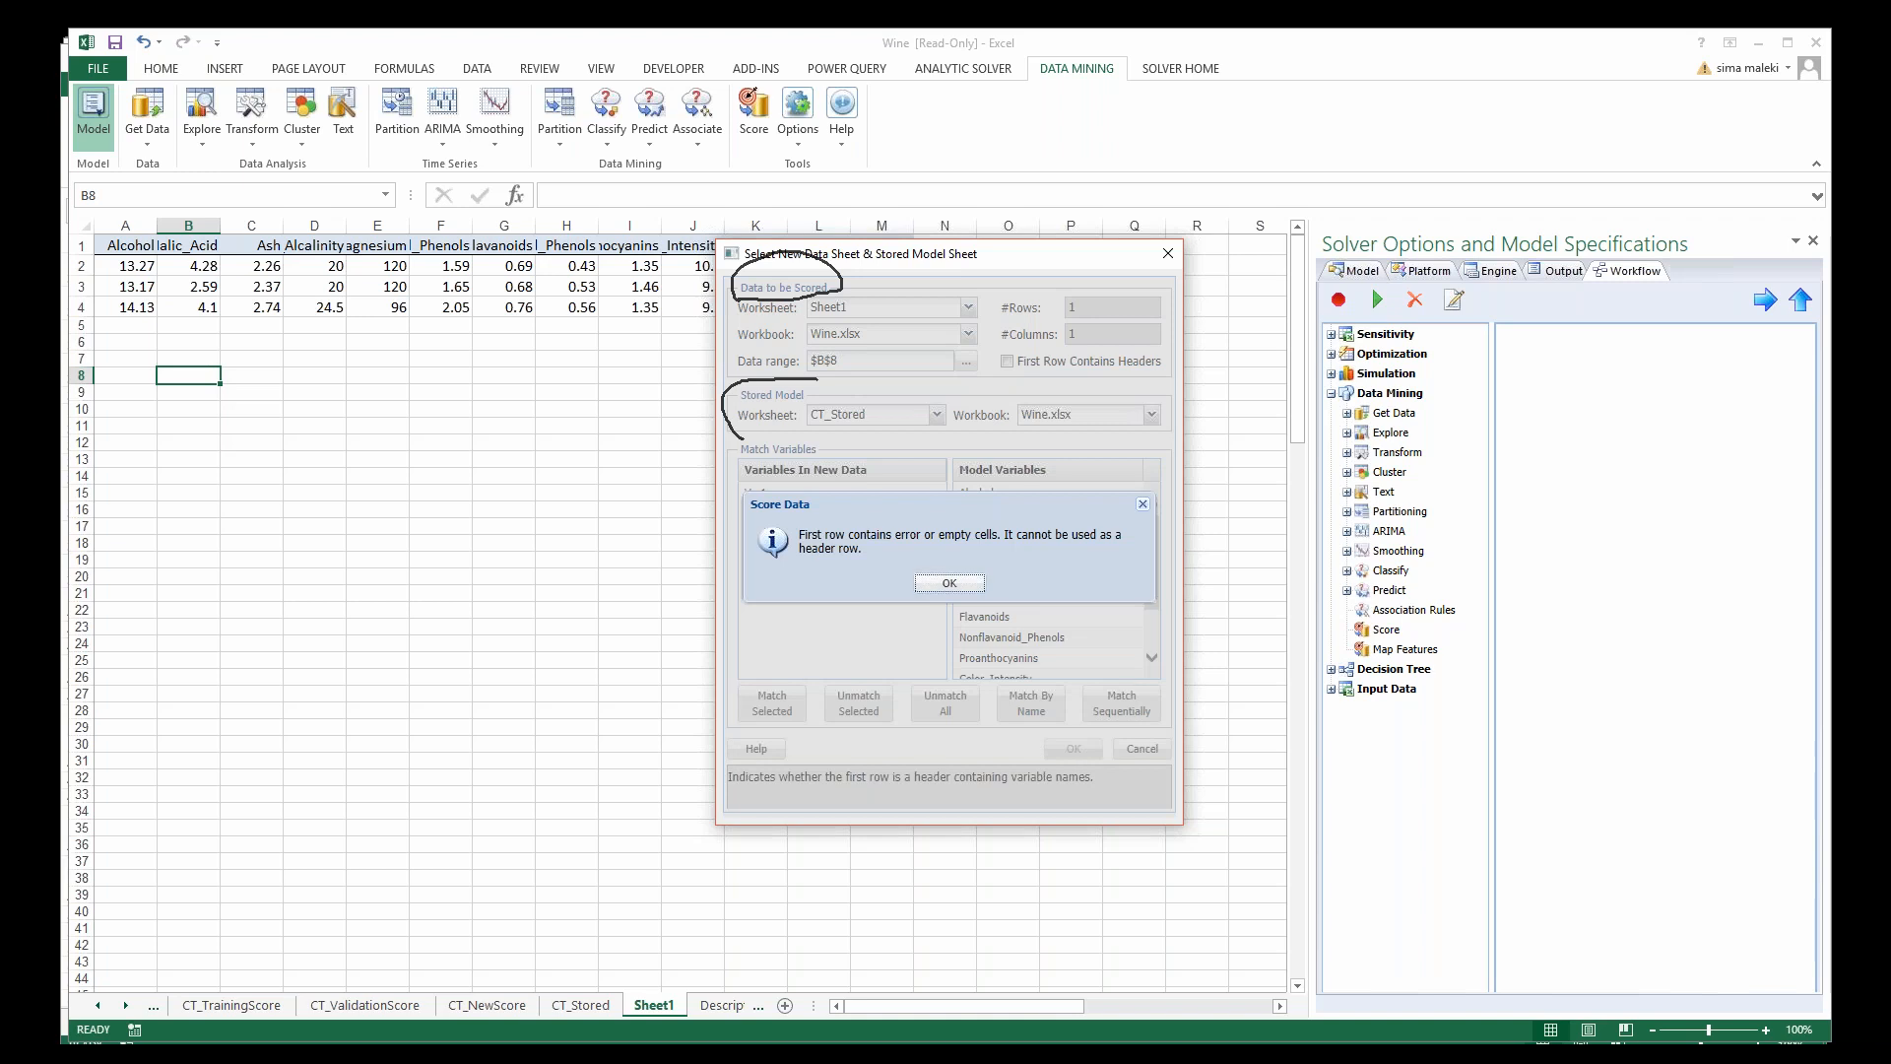
pyautogui.click(950, 583)
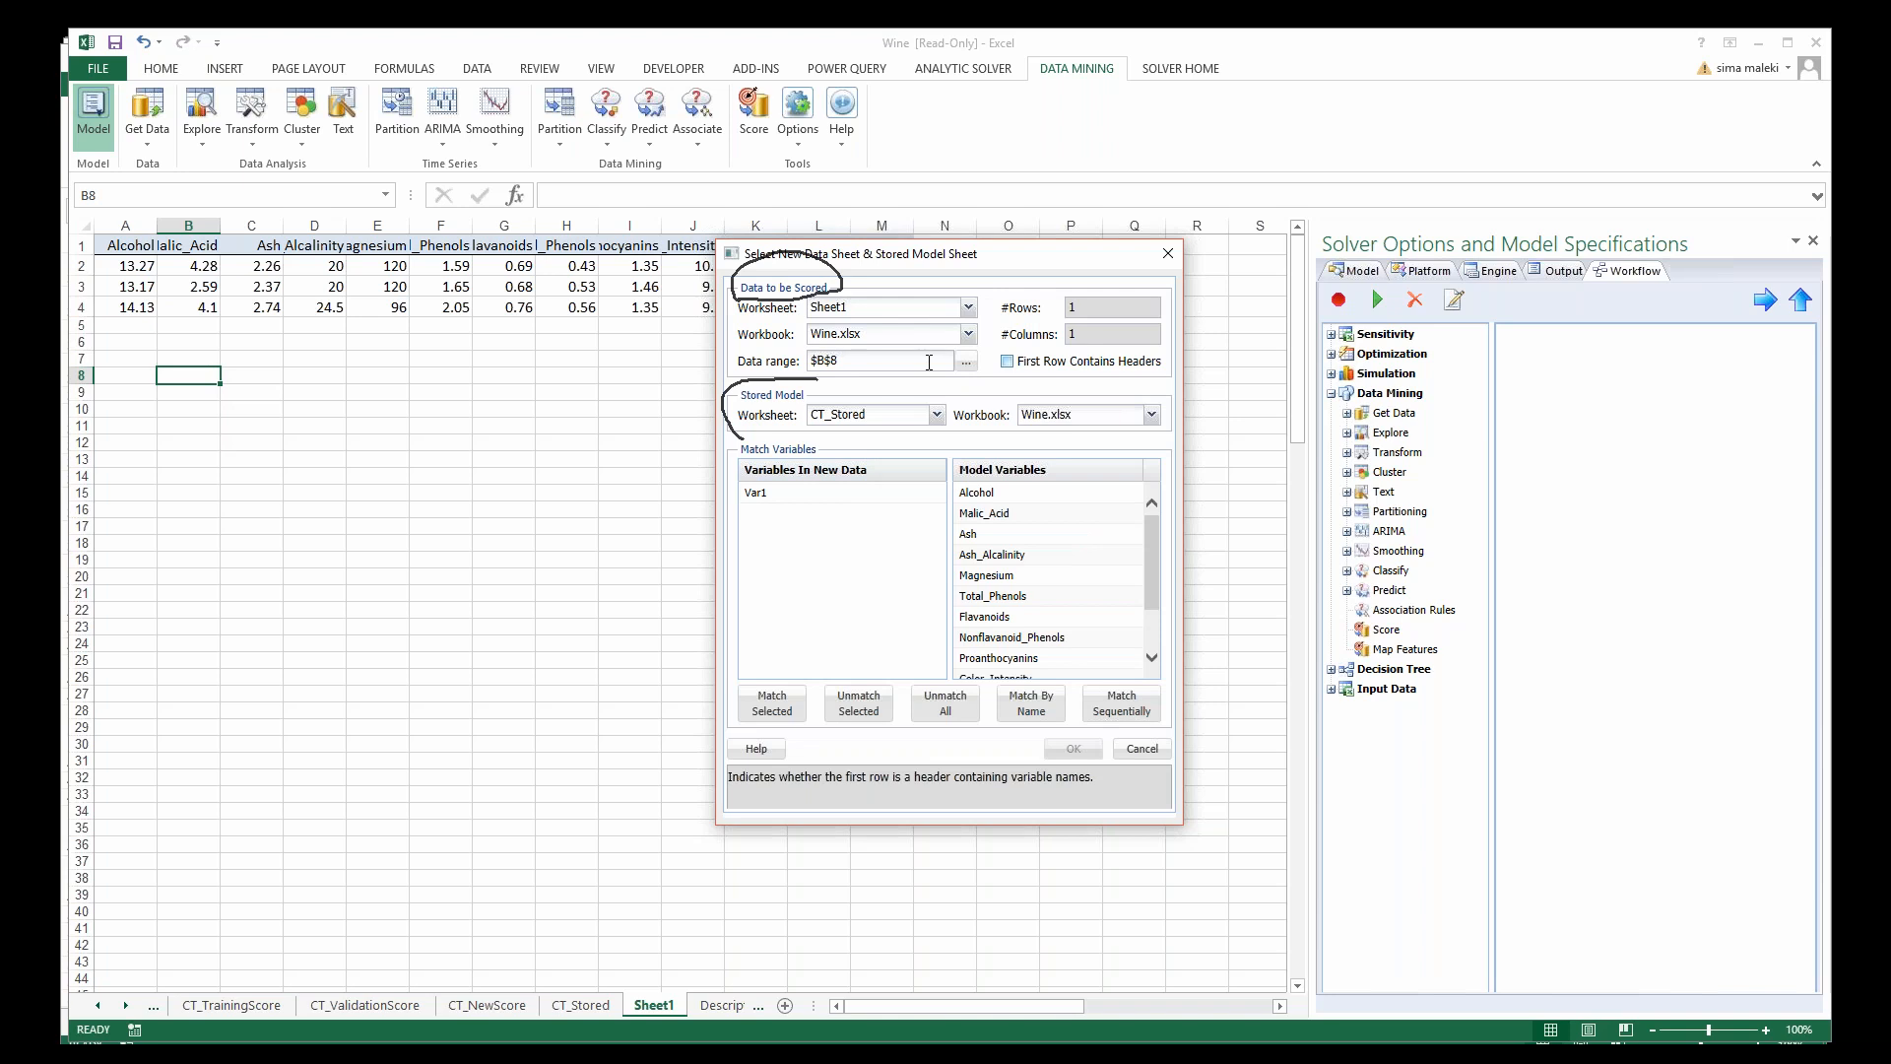
pyautogui.click(966, 361)
pyautogui.moveTo(1014, 267); pyautogui.dragTo(1023, 445)
pyautogui.click(136, 245)
pyautogui.moveTo(113, 246); pyautogui.dragTo(897, 315)
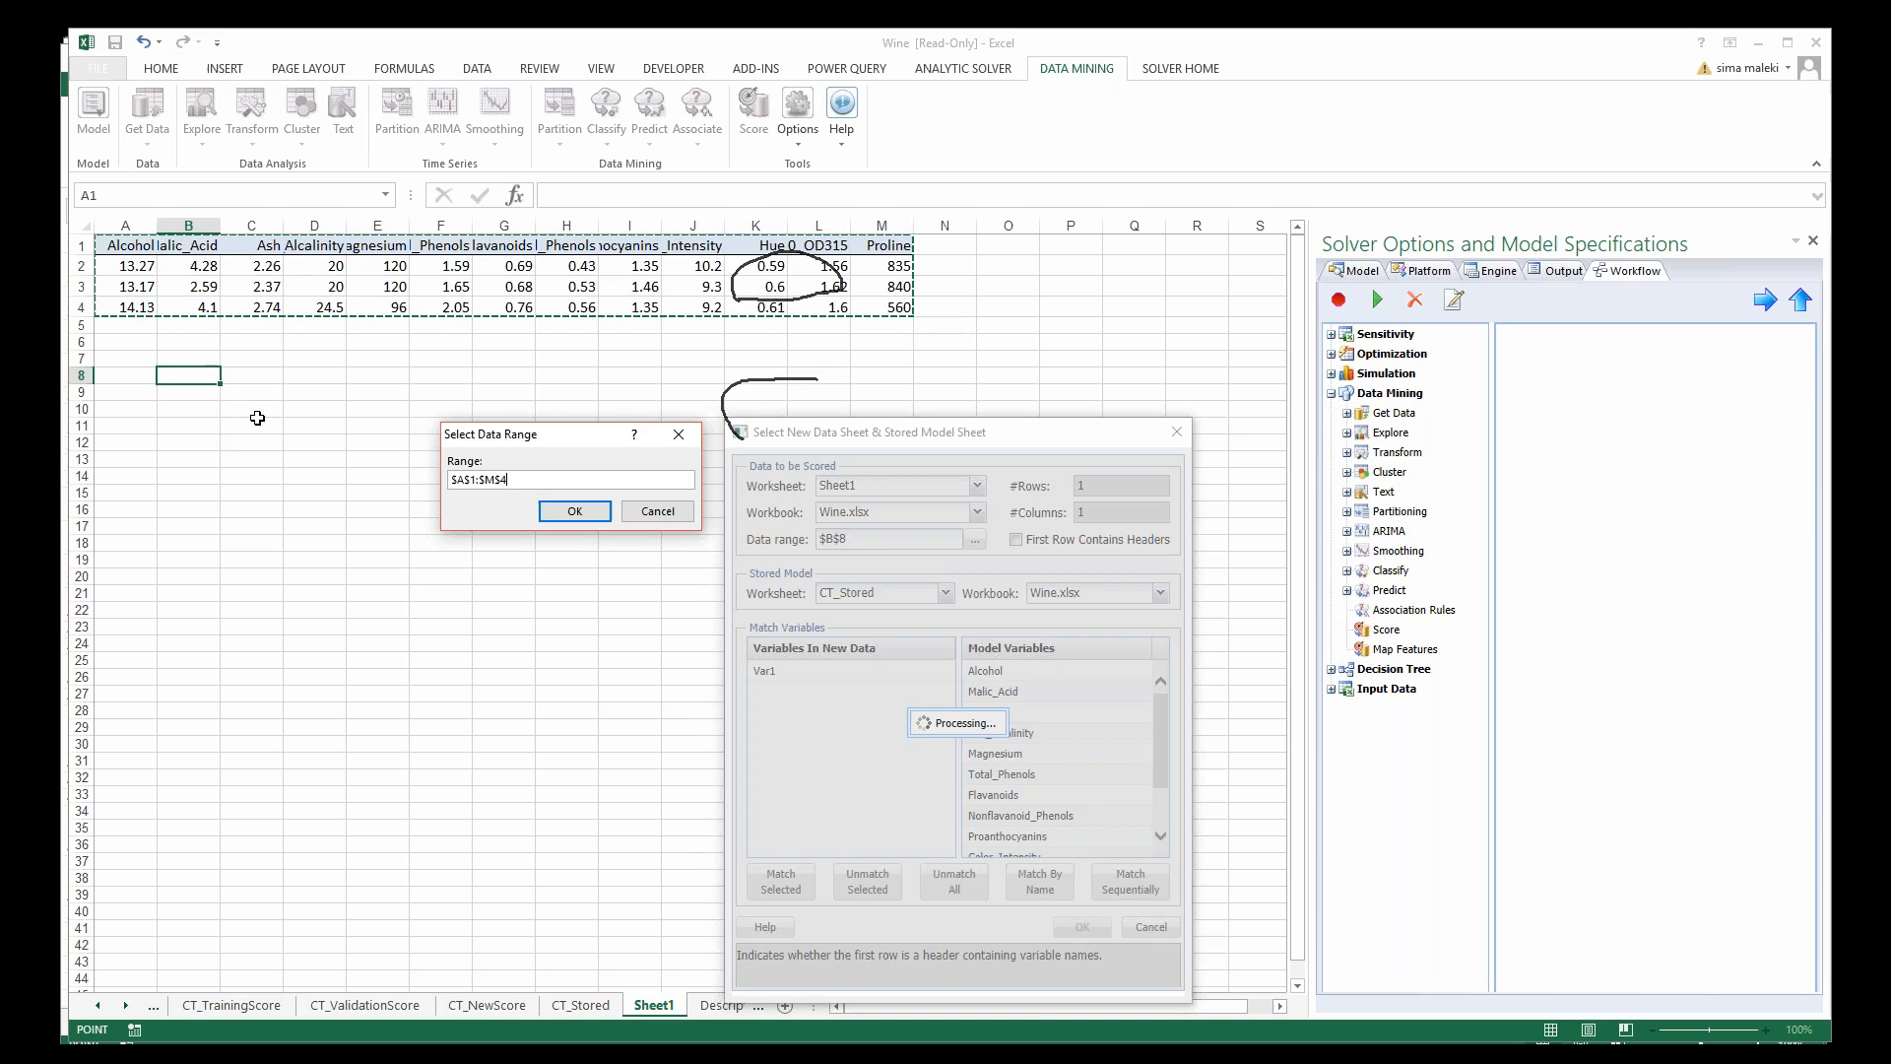
pyautogui.click(676, 518)
pyautogui.click(1176, 431)
pyautogui.click(509, 262)
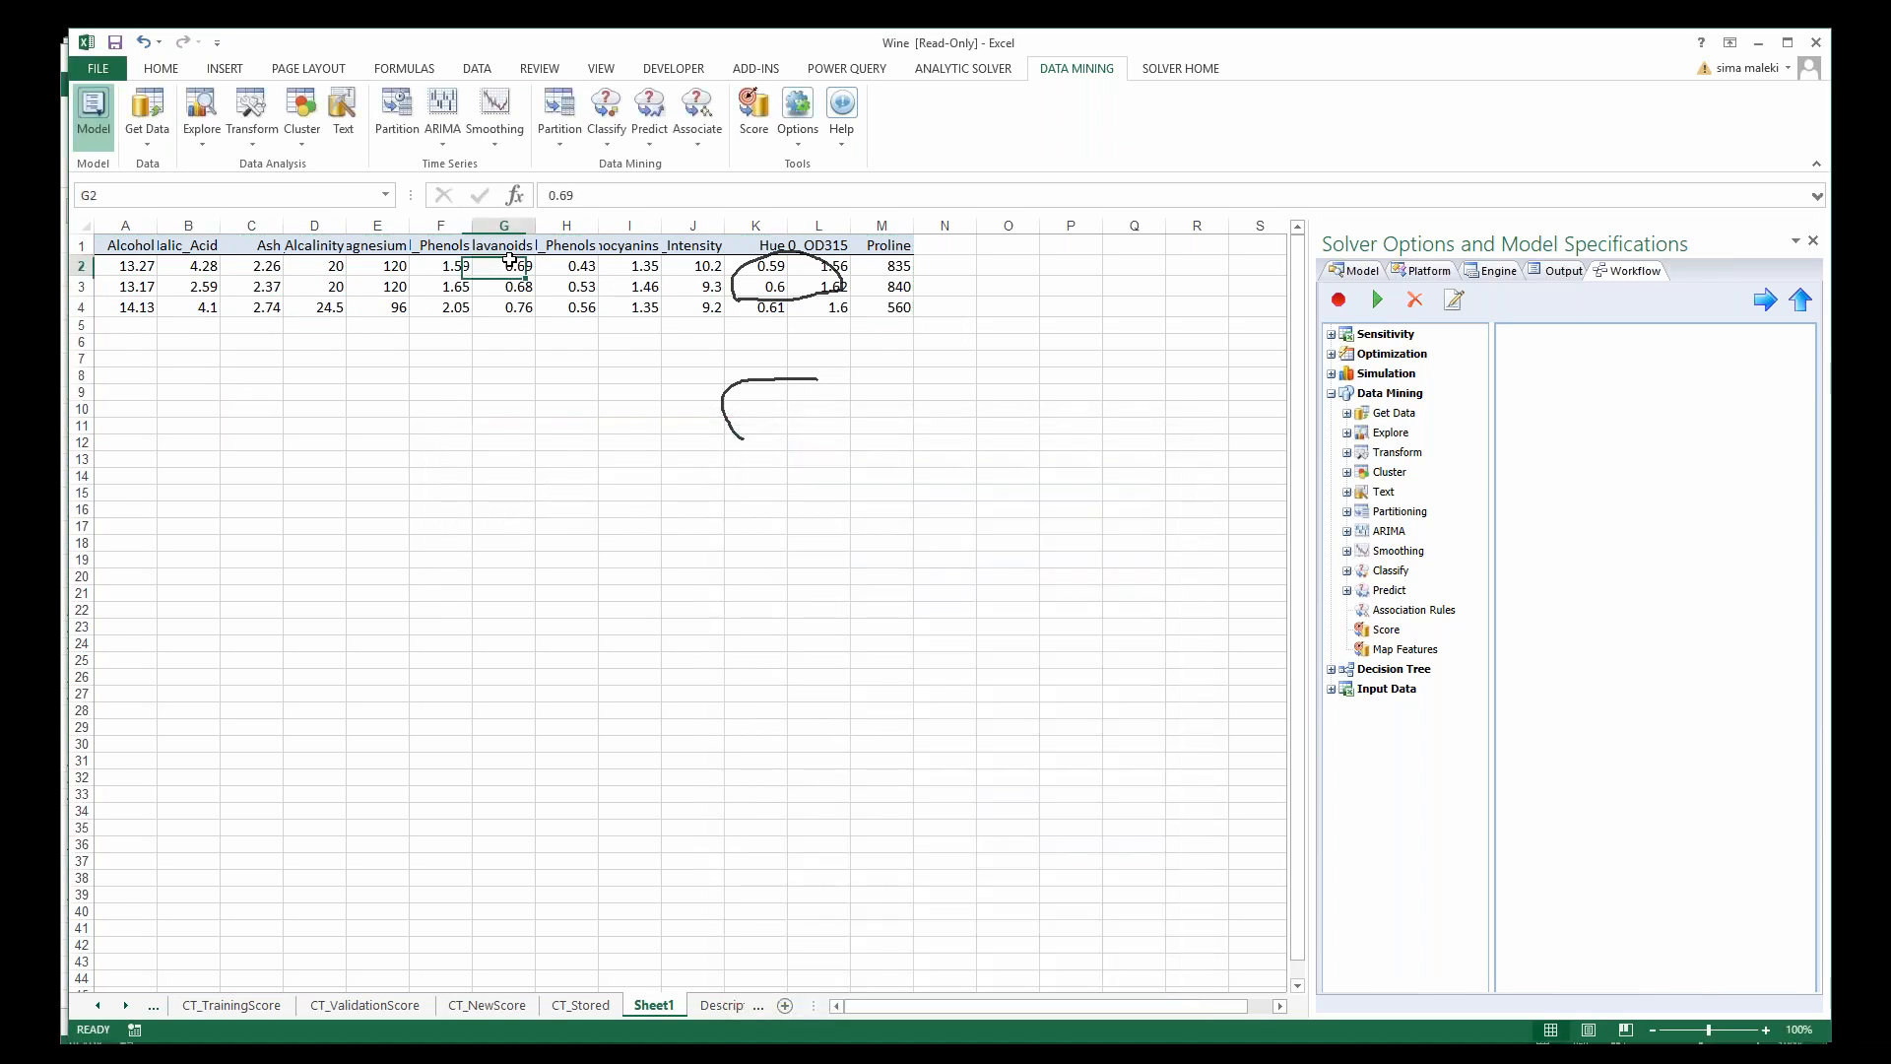
pyautogui.click(1599, 274)
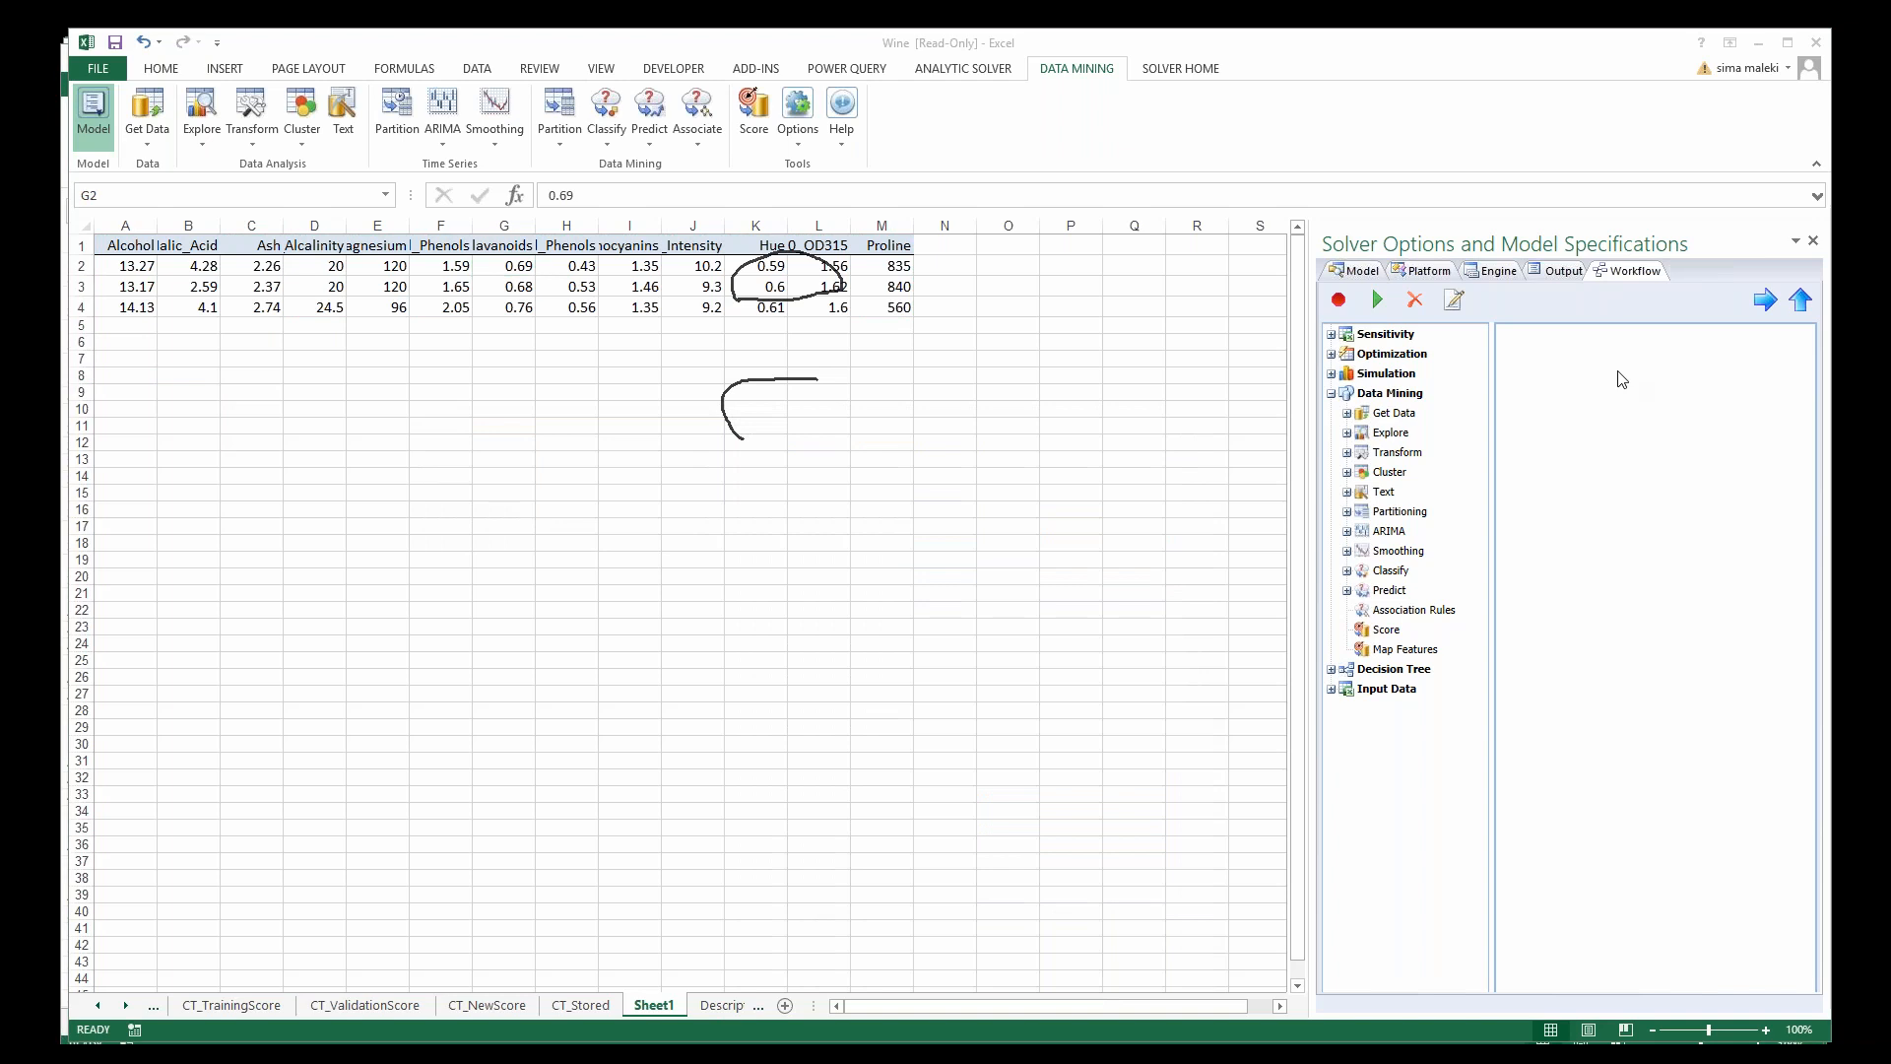
pyautogui.press('Escape')
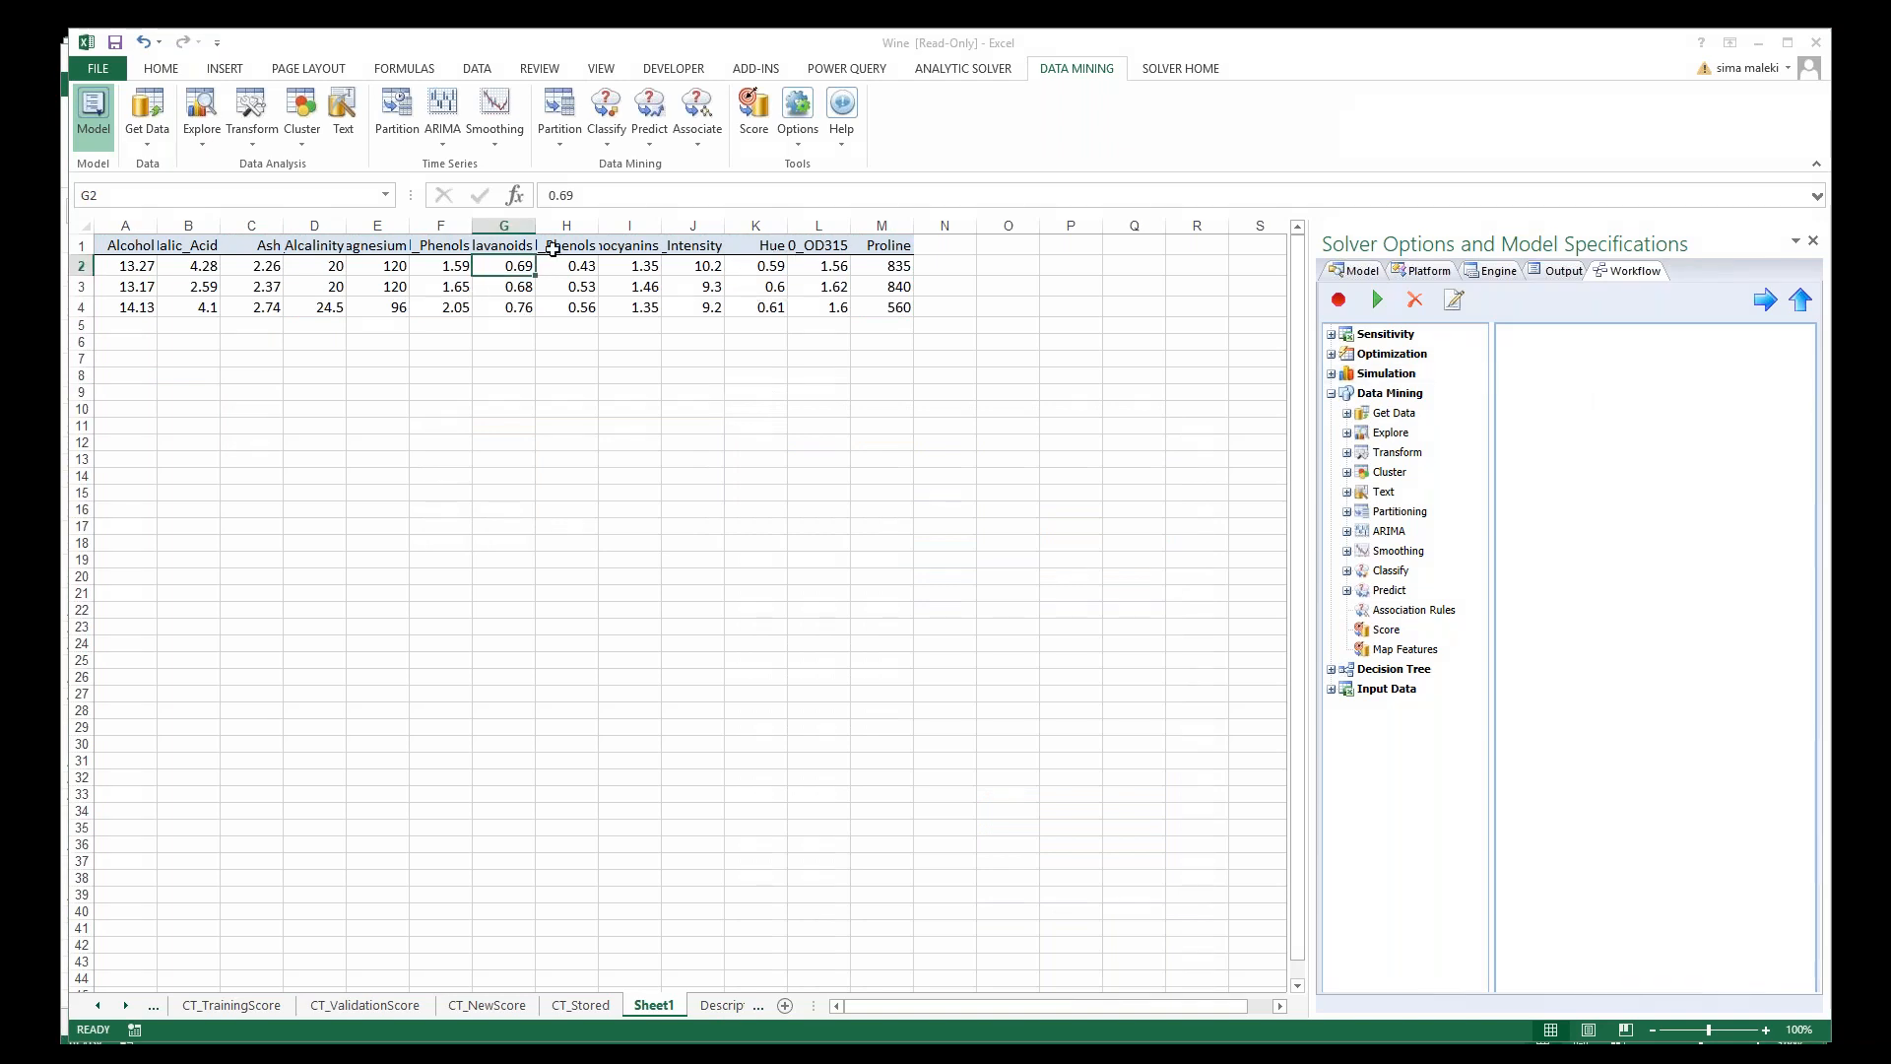
# Step: Score the Sheet1 data in A1:M4 with the CT_Stored model, matching all new-data variables to the model variables by name
pyautogui.click(751, 103)
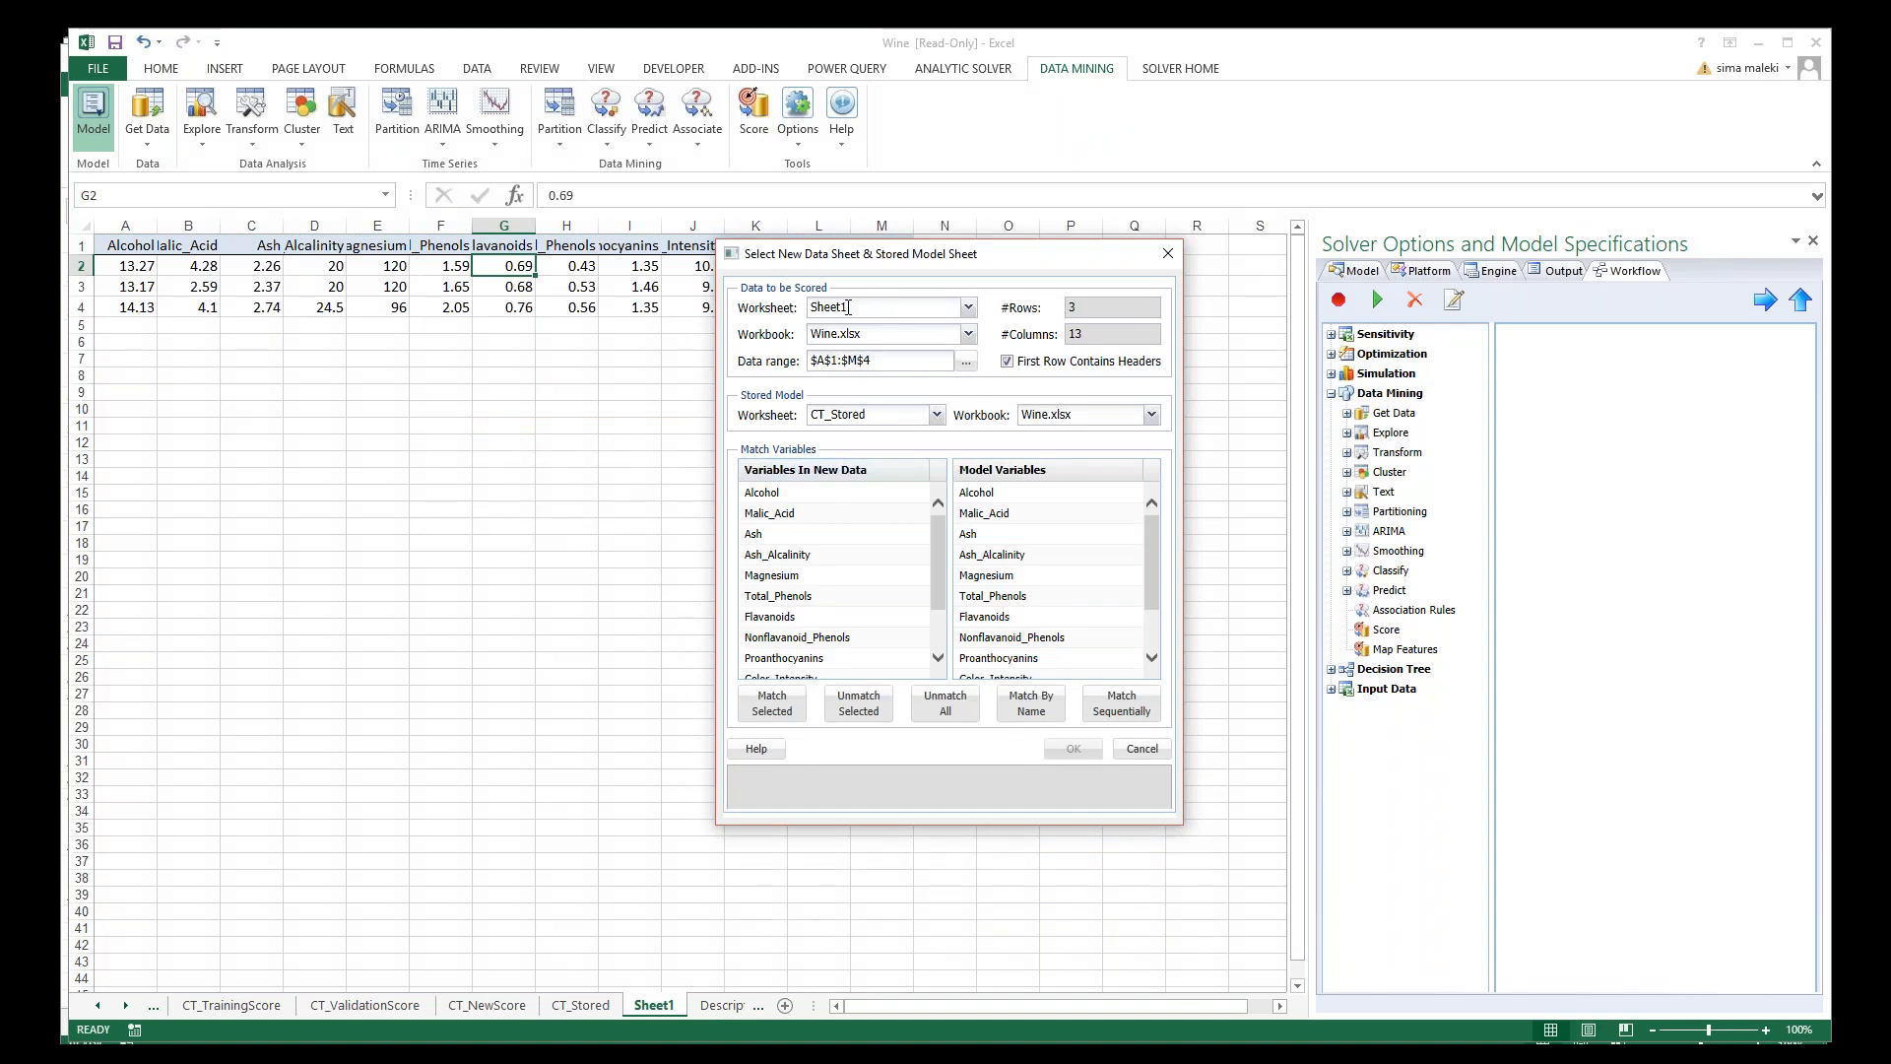
pyautogui.click(1595, 292)
pyautogui.click(1602, 333)
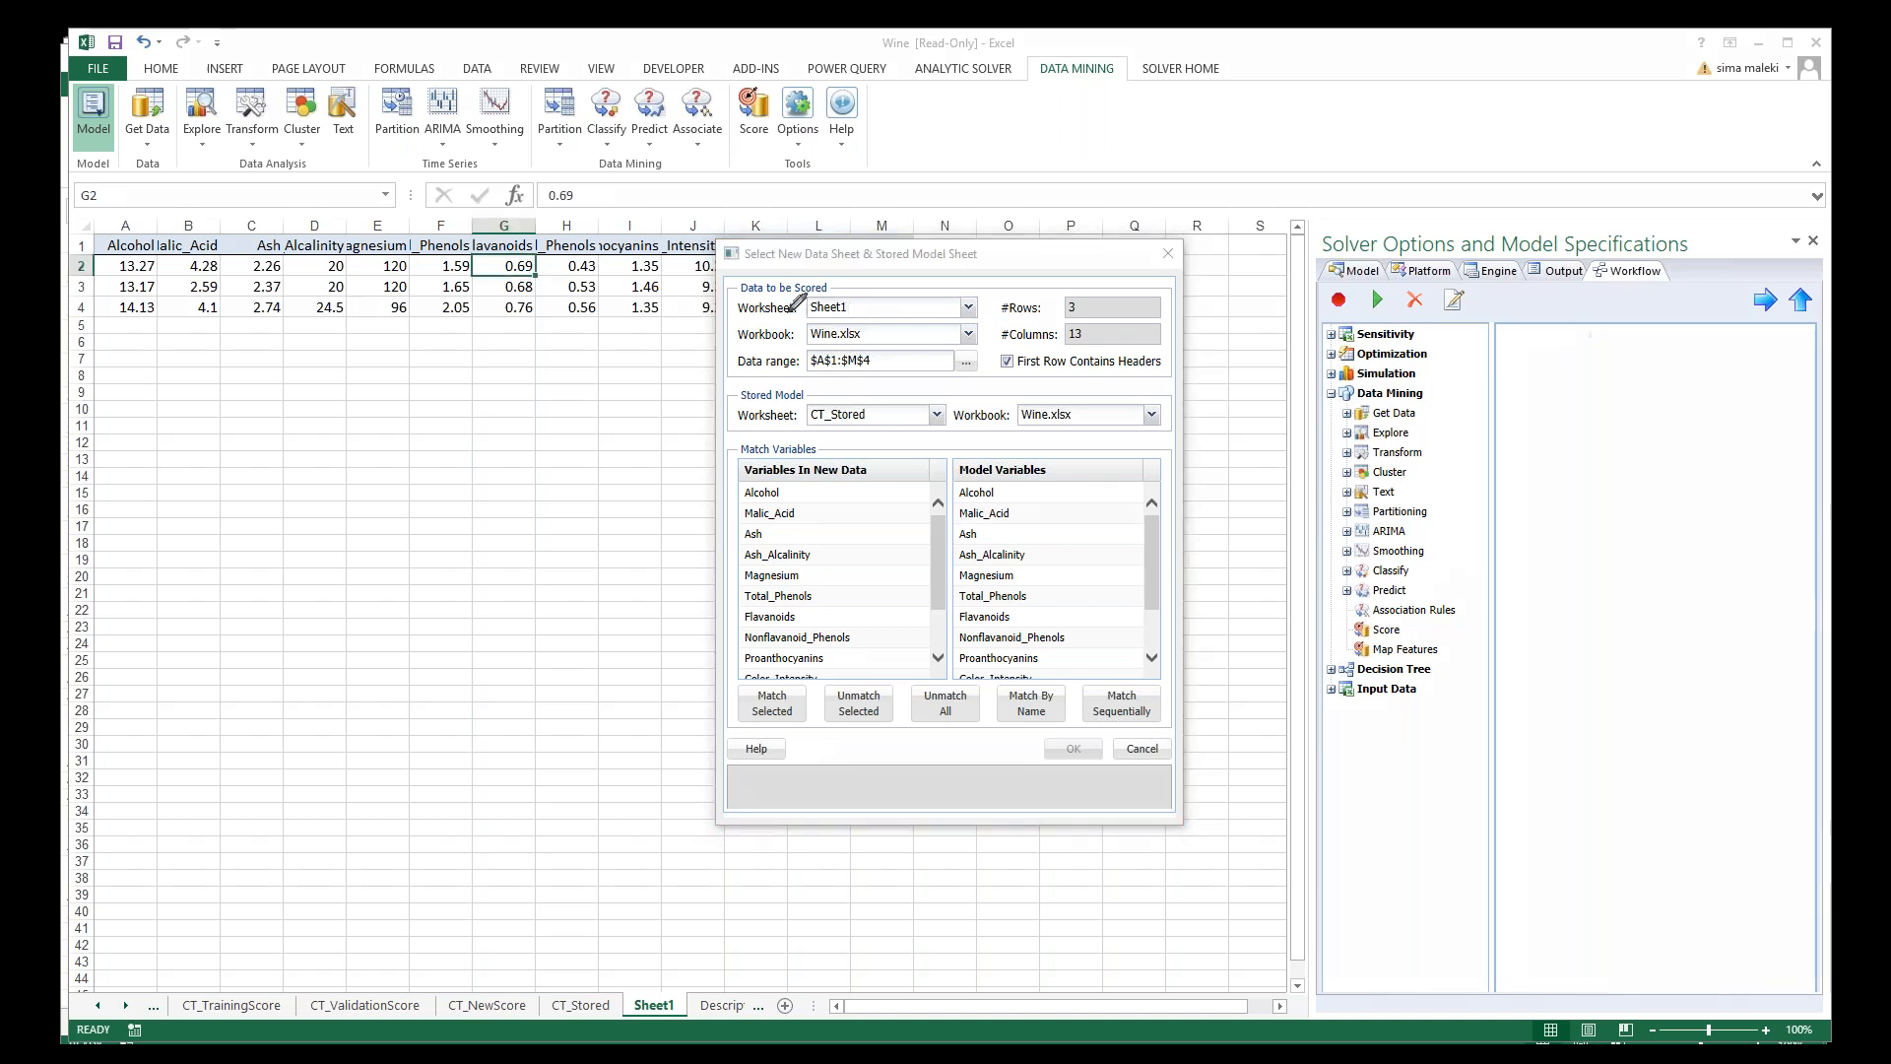
pyautogui.moveTo(771, 306)
pyautogui.mouseDown()
pyautogui.moveTo(960, 254)
pyautogui.moveTo(990, 360)
pyautogui.moveTo(871, 373)
pyautogui.moveTo(741, 344)
pyautogui.mouseUp()
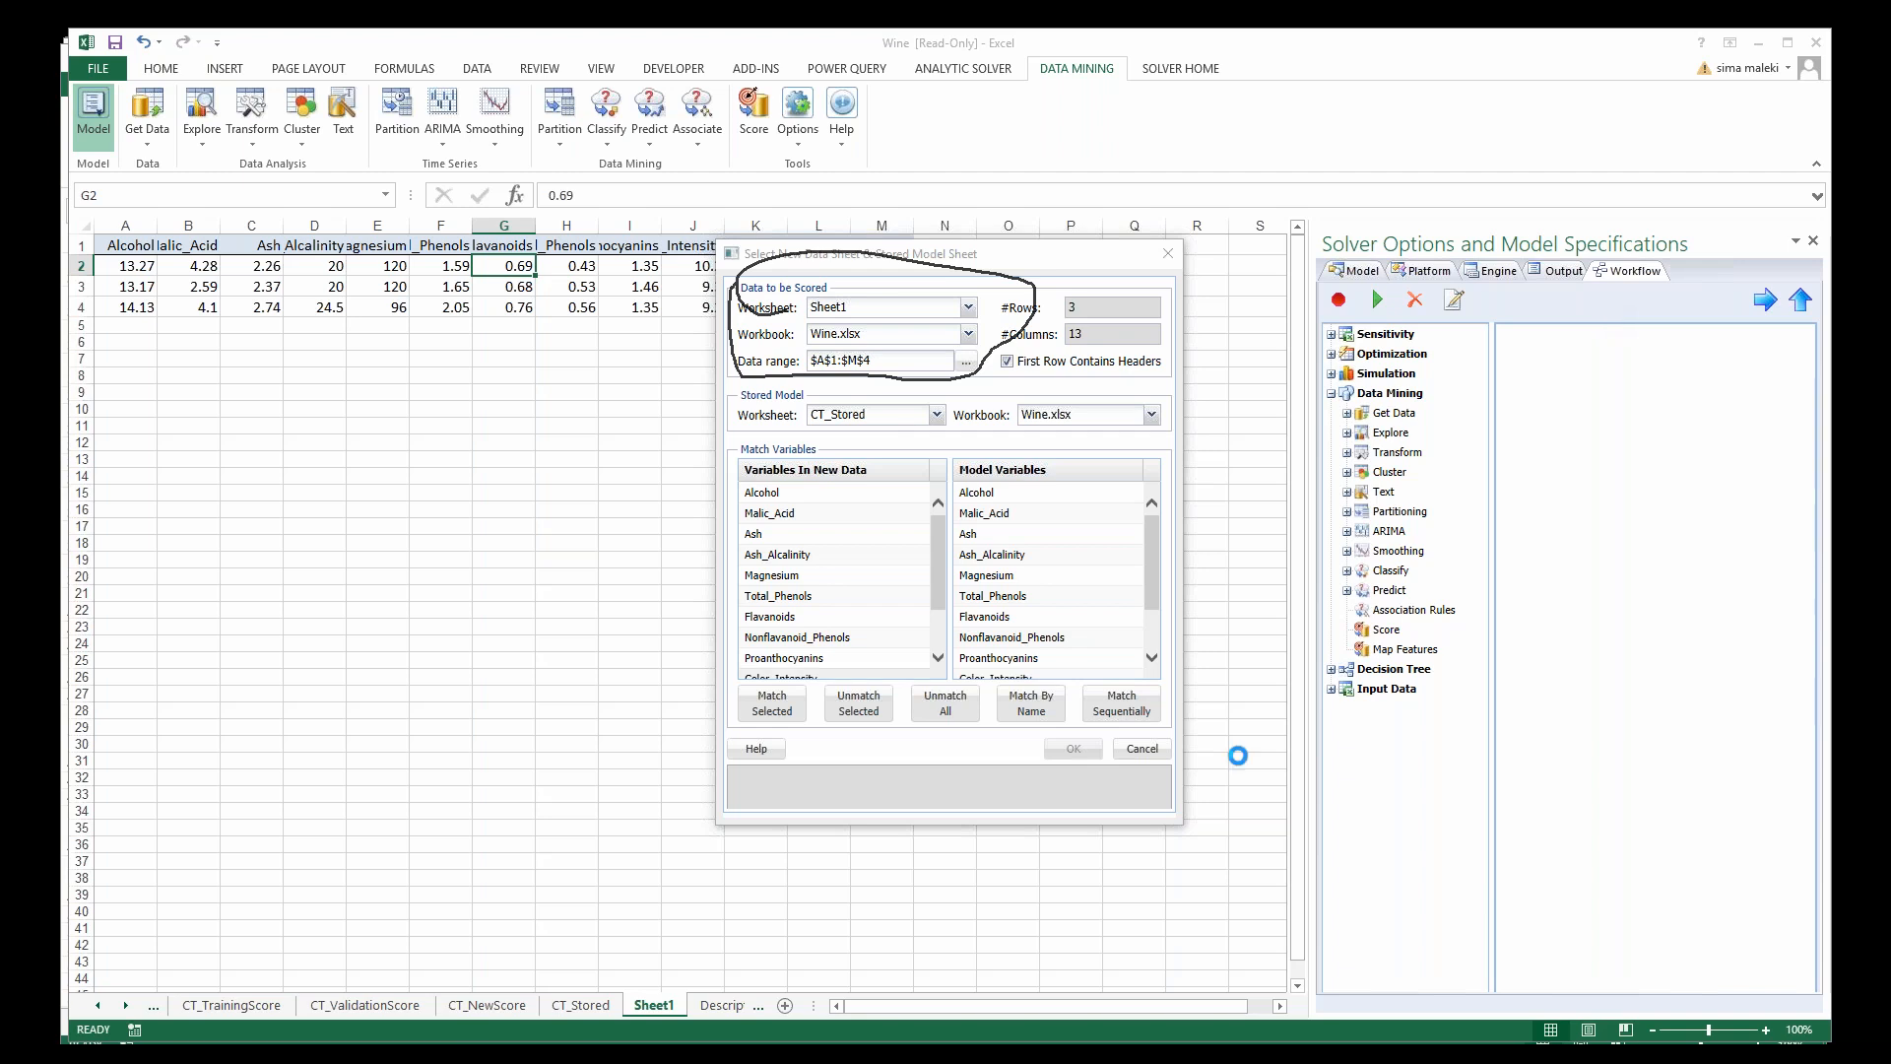
pyautogui.scroll(-2, 1152, 553)
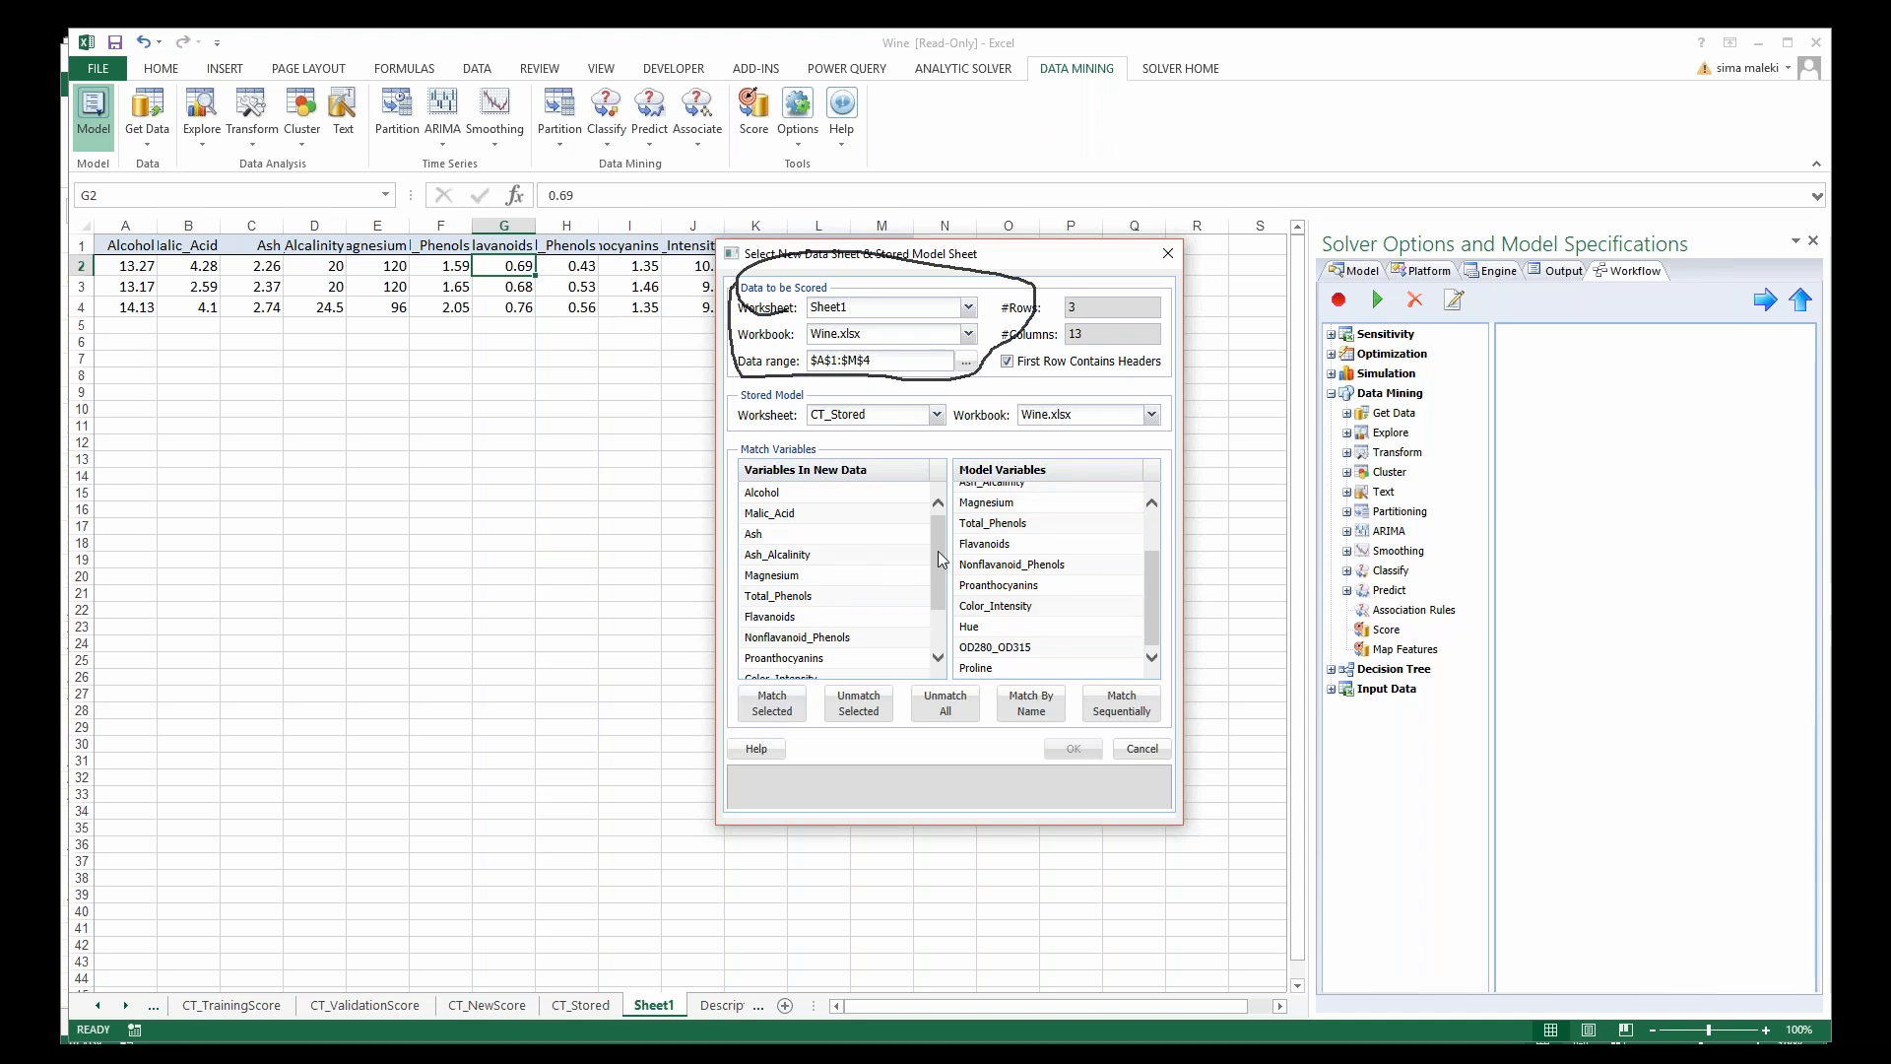
pyautogui.moveTo(944, 544); pyautogui.dragTo(940, 675)
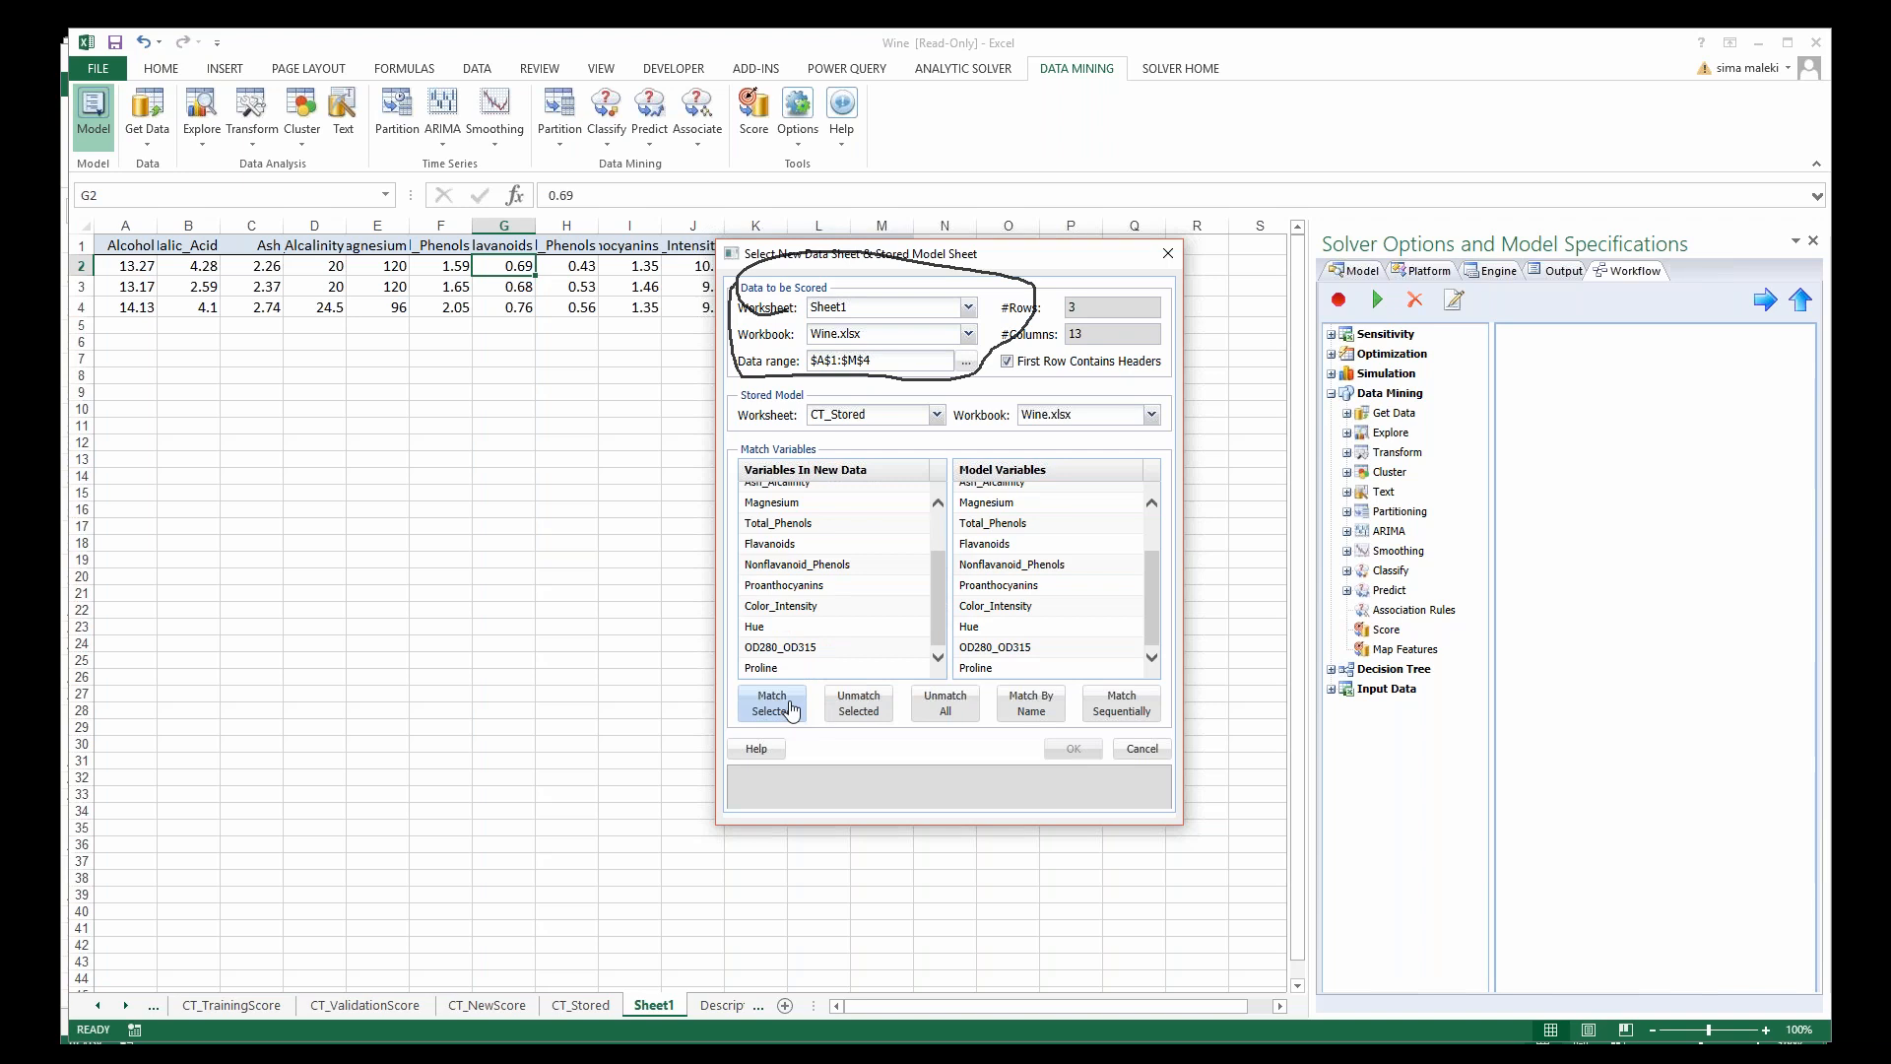
pyautogui.click(1030, 703)
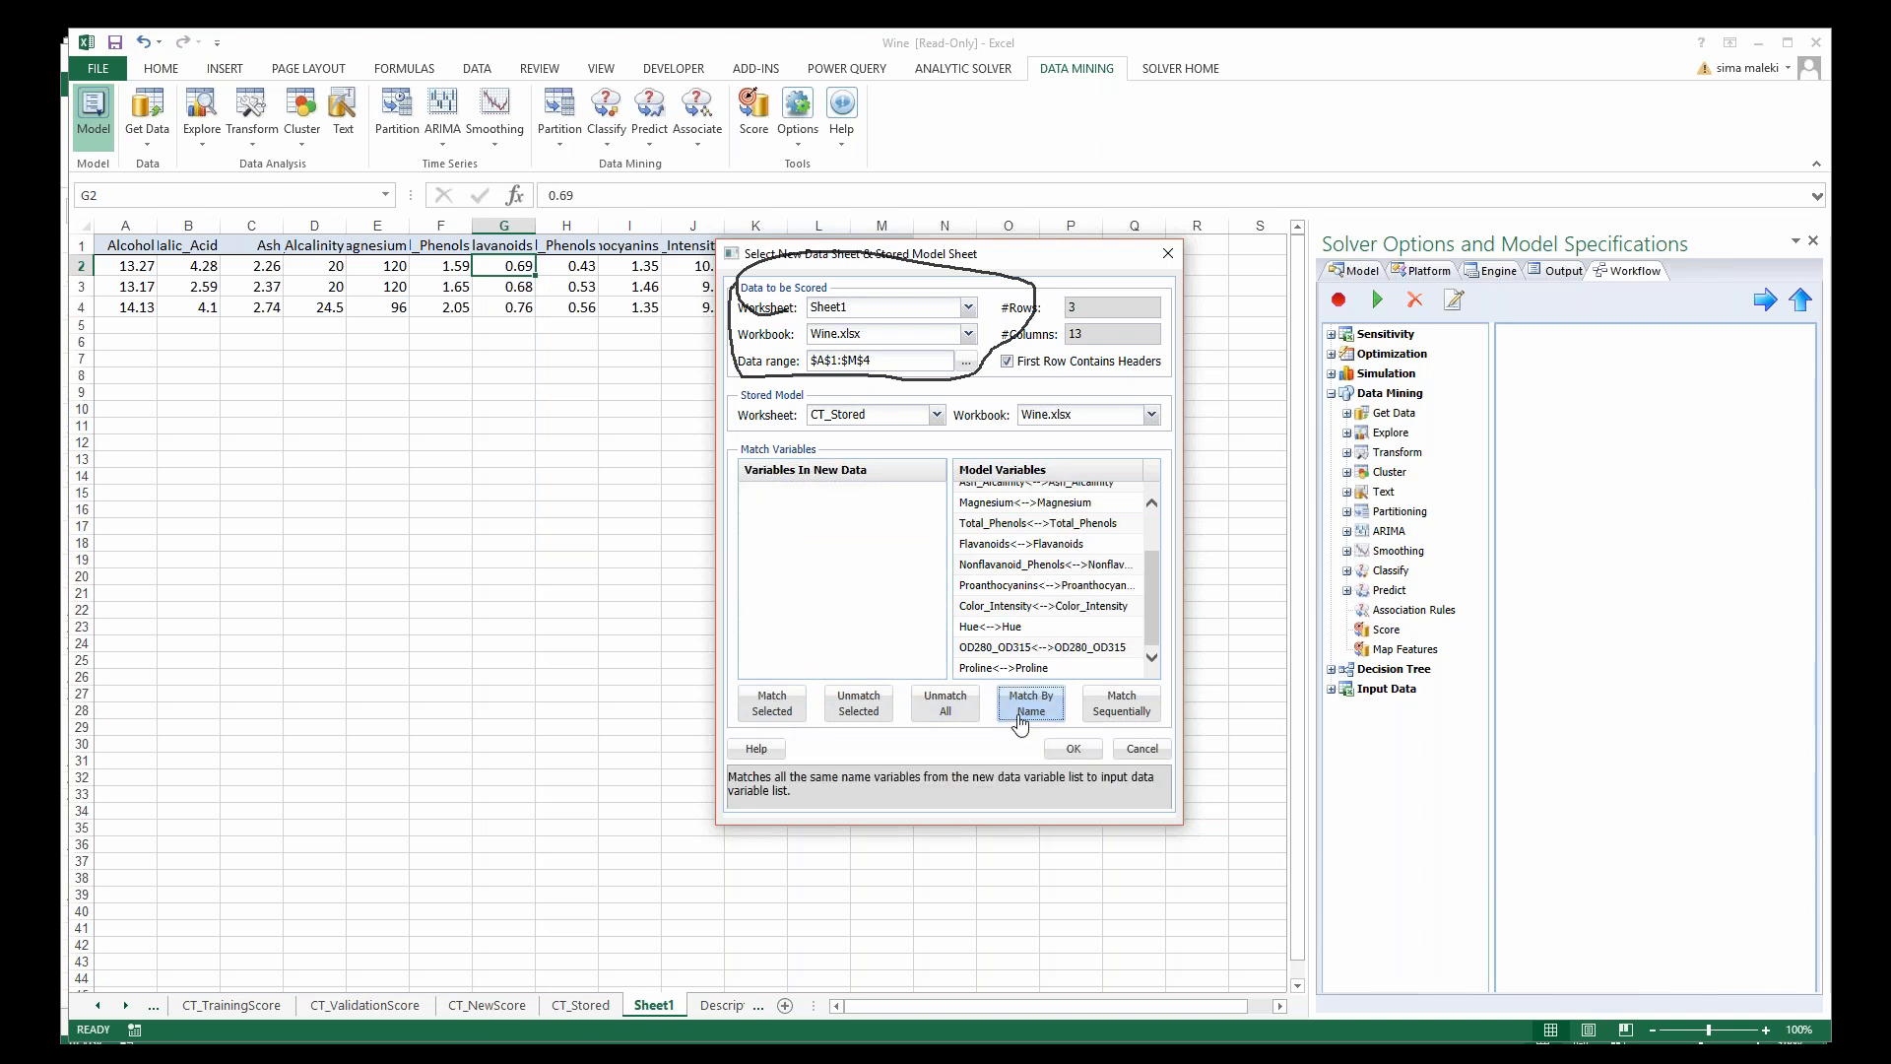
pyautogui.moveTo(1154, 601); pyautogui.dragTo(1172, 519)
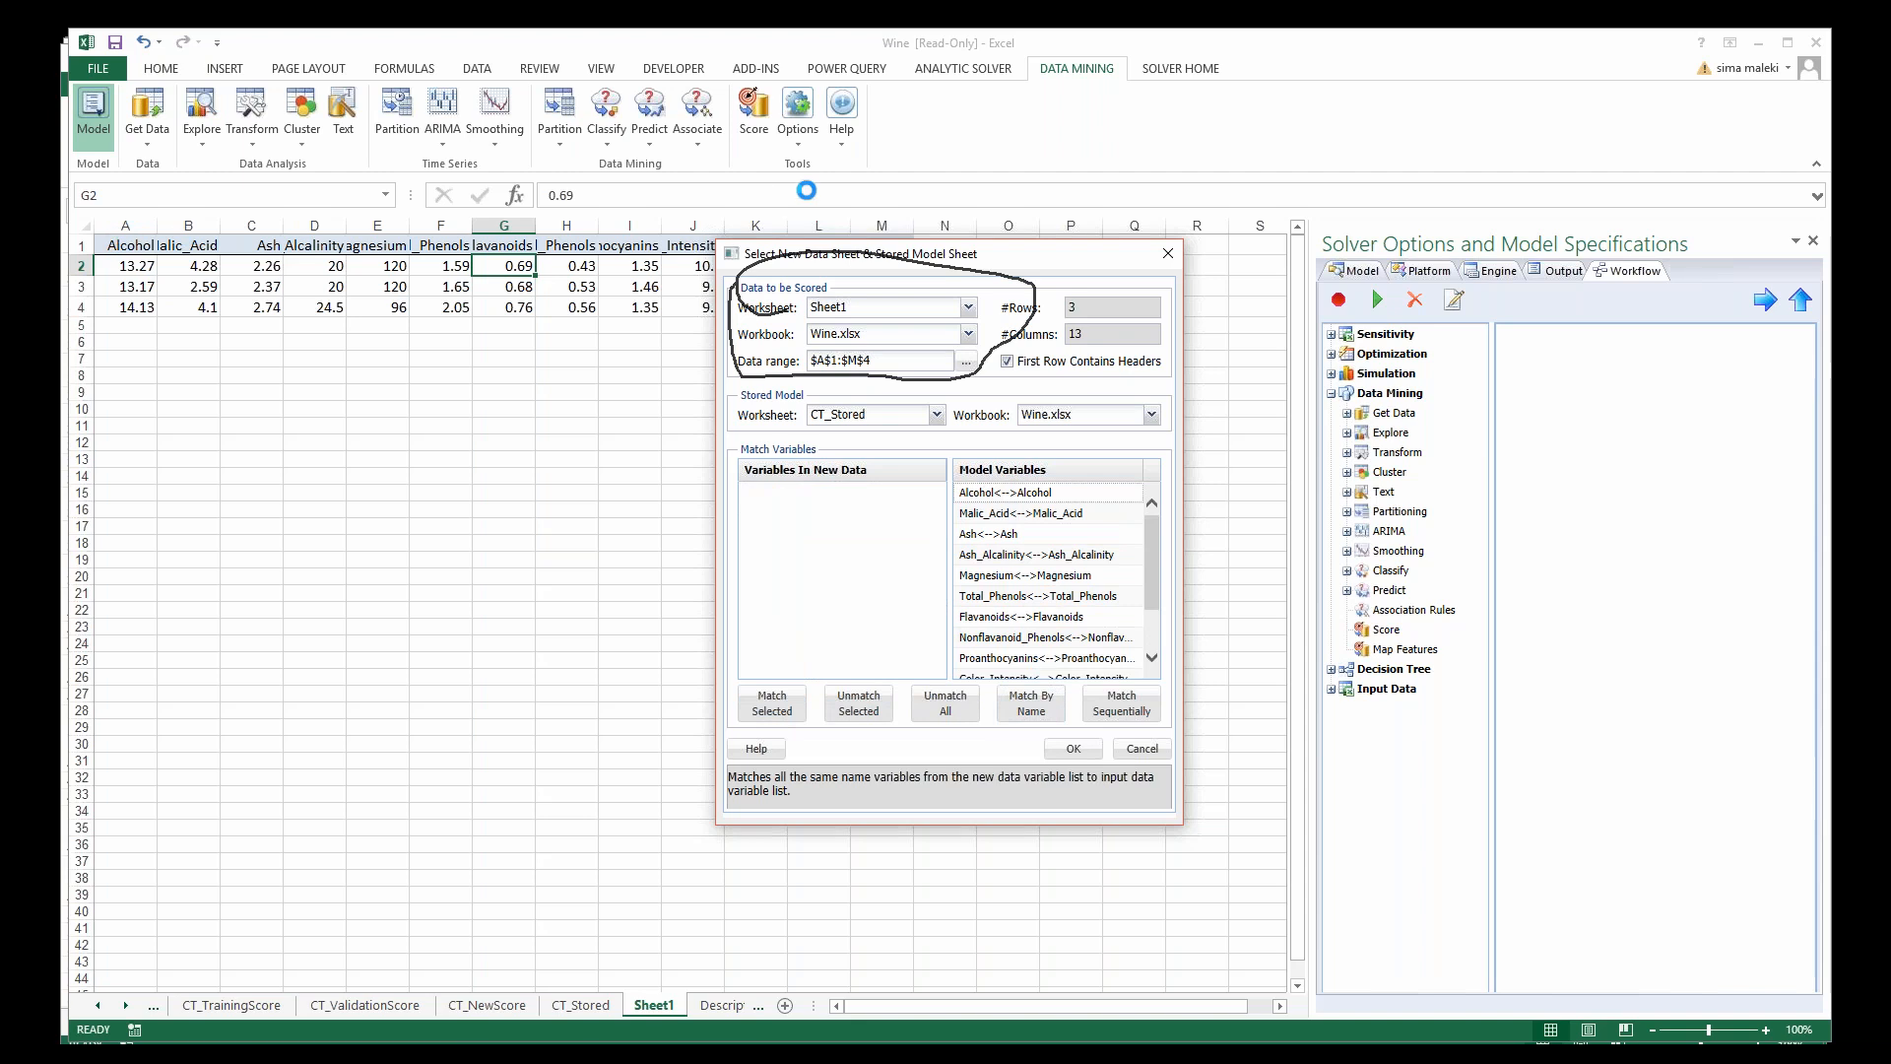
pyautogui.click(1073, 748)
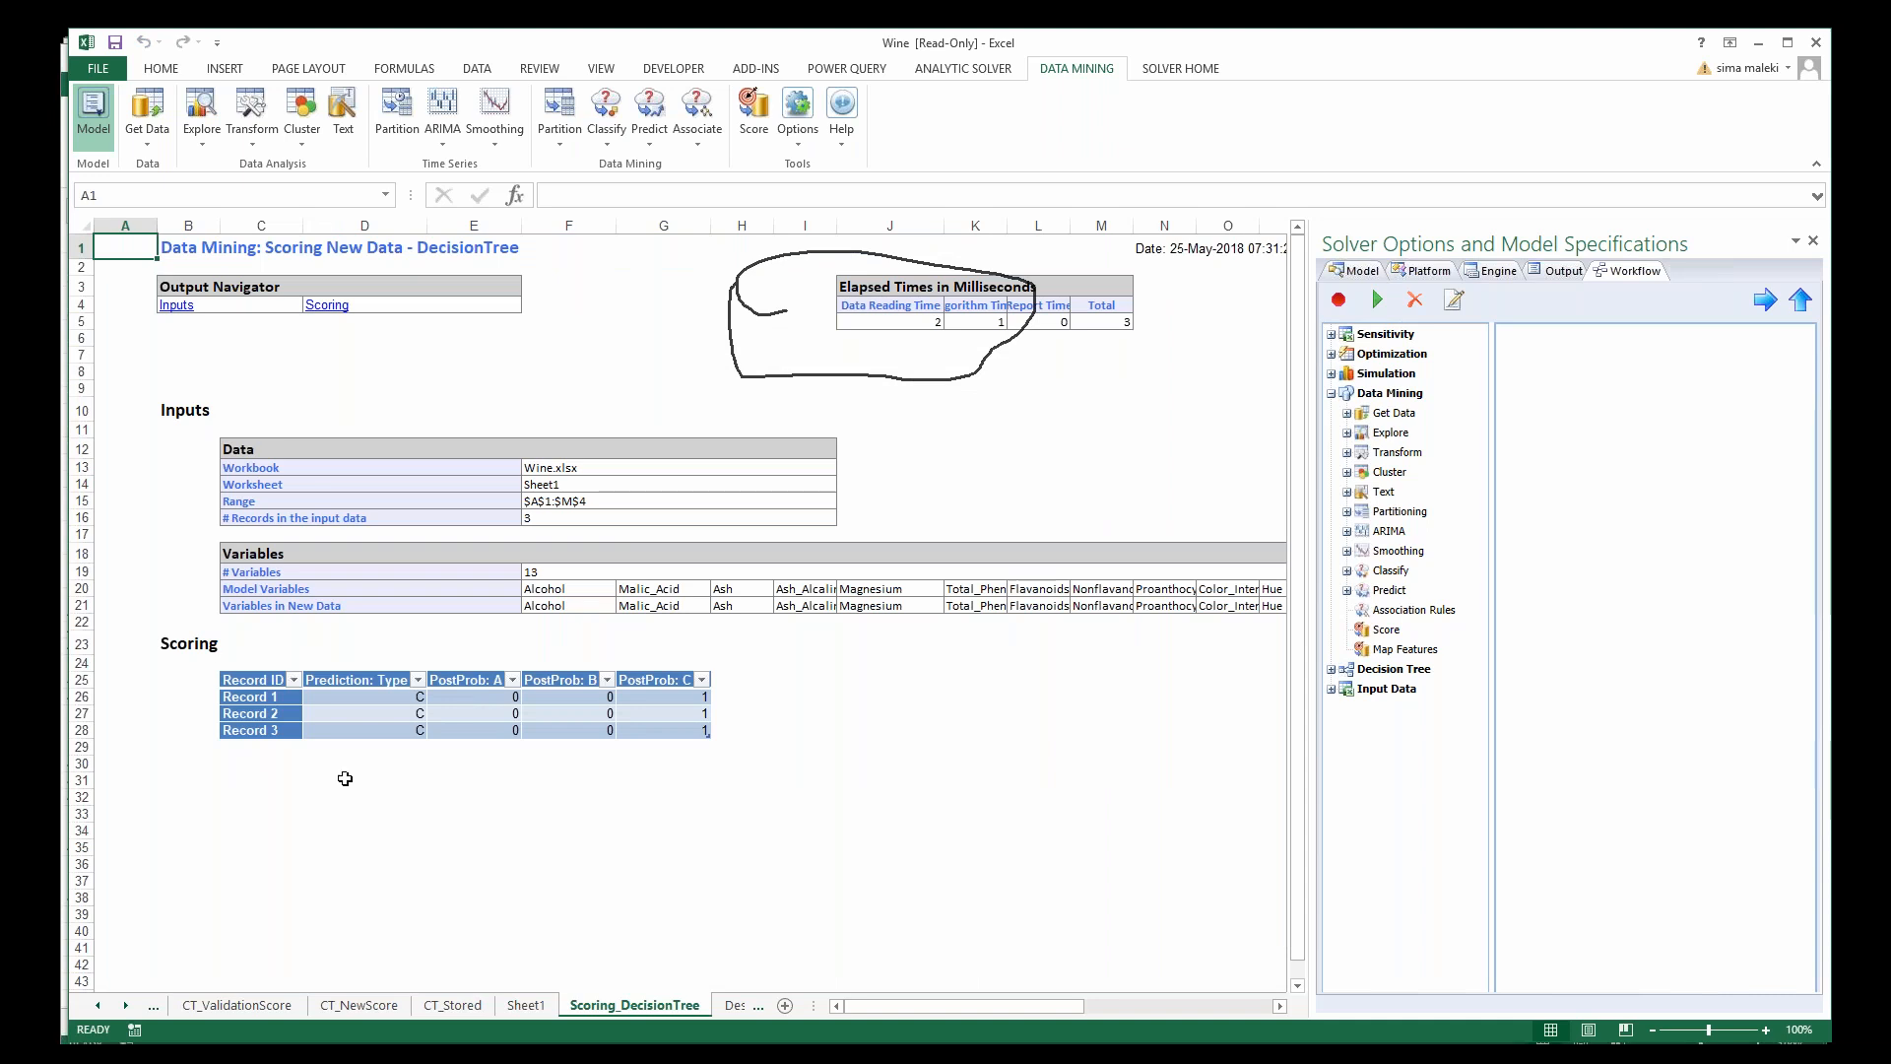
# Step: Examine the predicted Type and class probabilities of the three records in the Scoring table
pyautogui.moveTo(197, 640); pyautogui.dragTo(969, 748)
pyautogui.click(366, 864)
pyautogui.moveTo(371, 679); pyautogui.dragTo(375, 744)
pyautogui.click(373, 796)
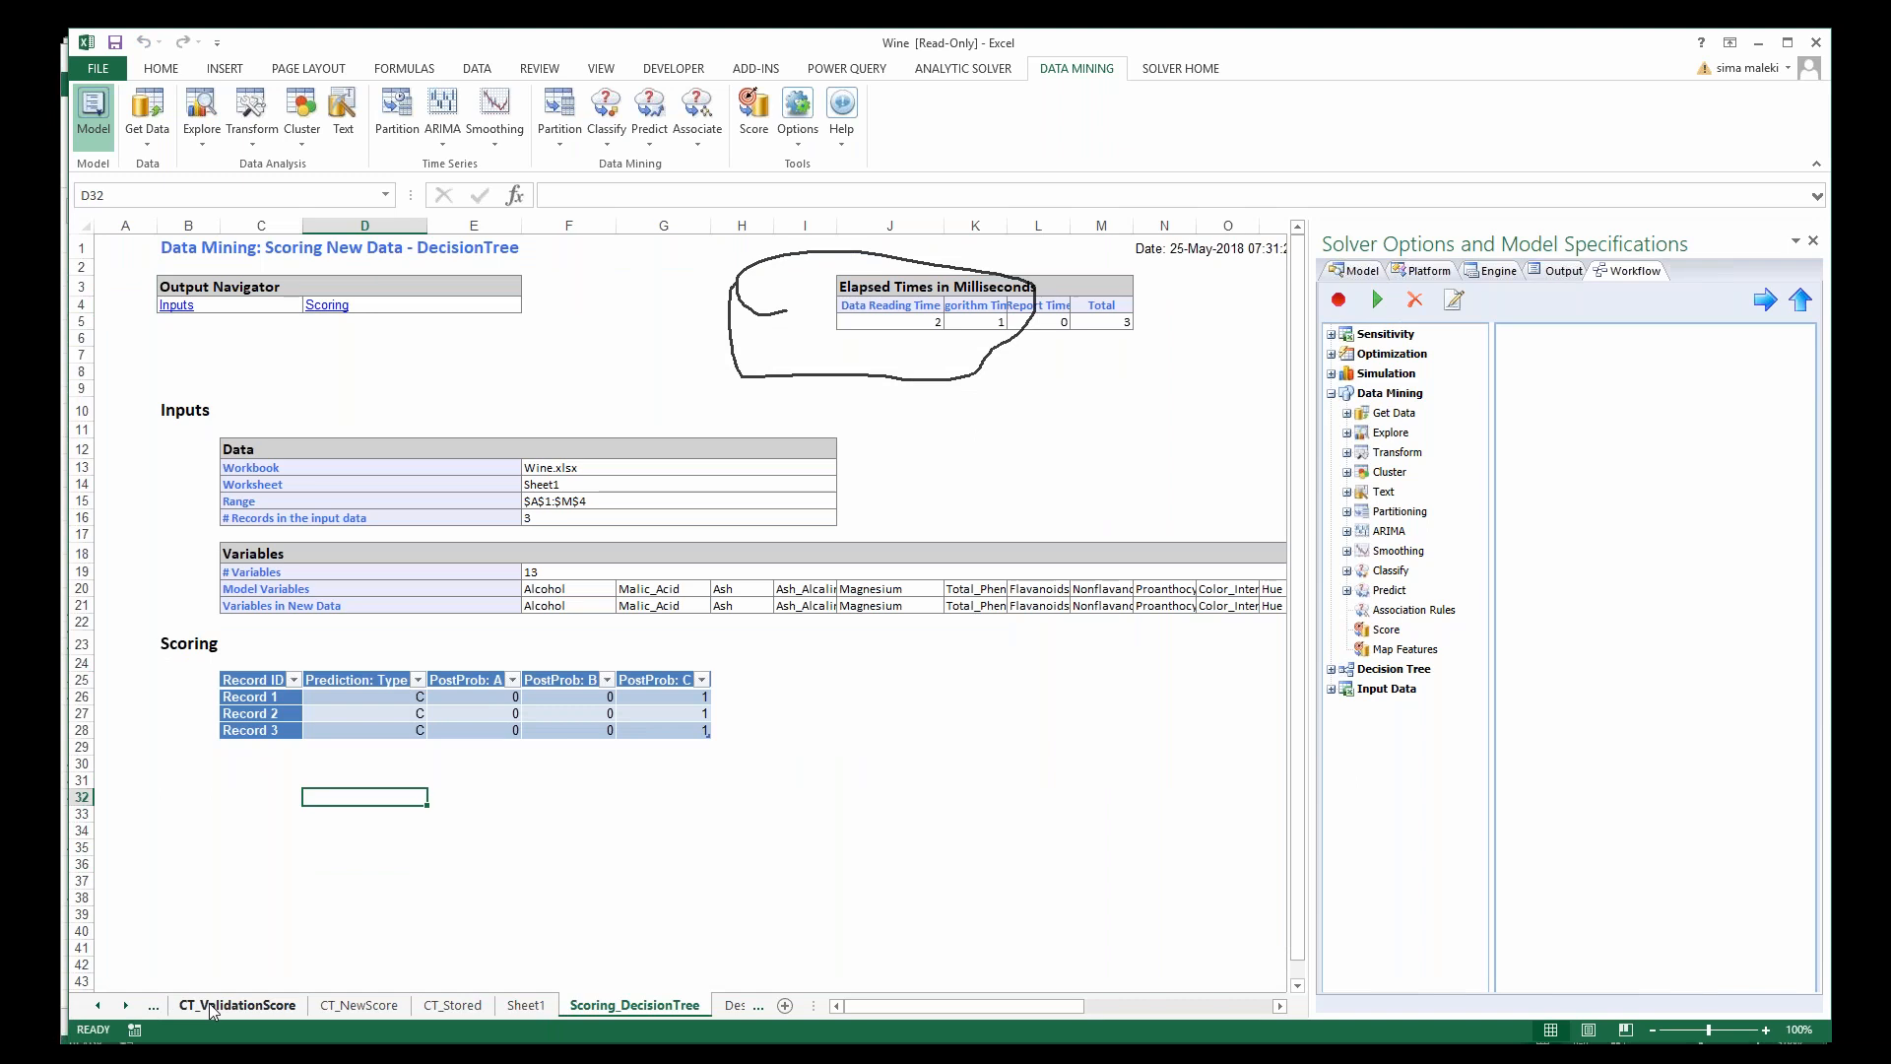
# Step: Return to the Data sheet and start a Random Trees ensemble classification on the wine data
pyautogui.click(153, 1006)
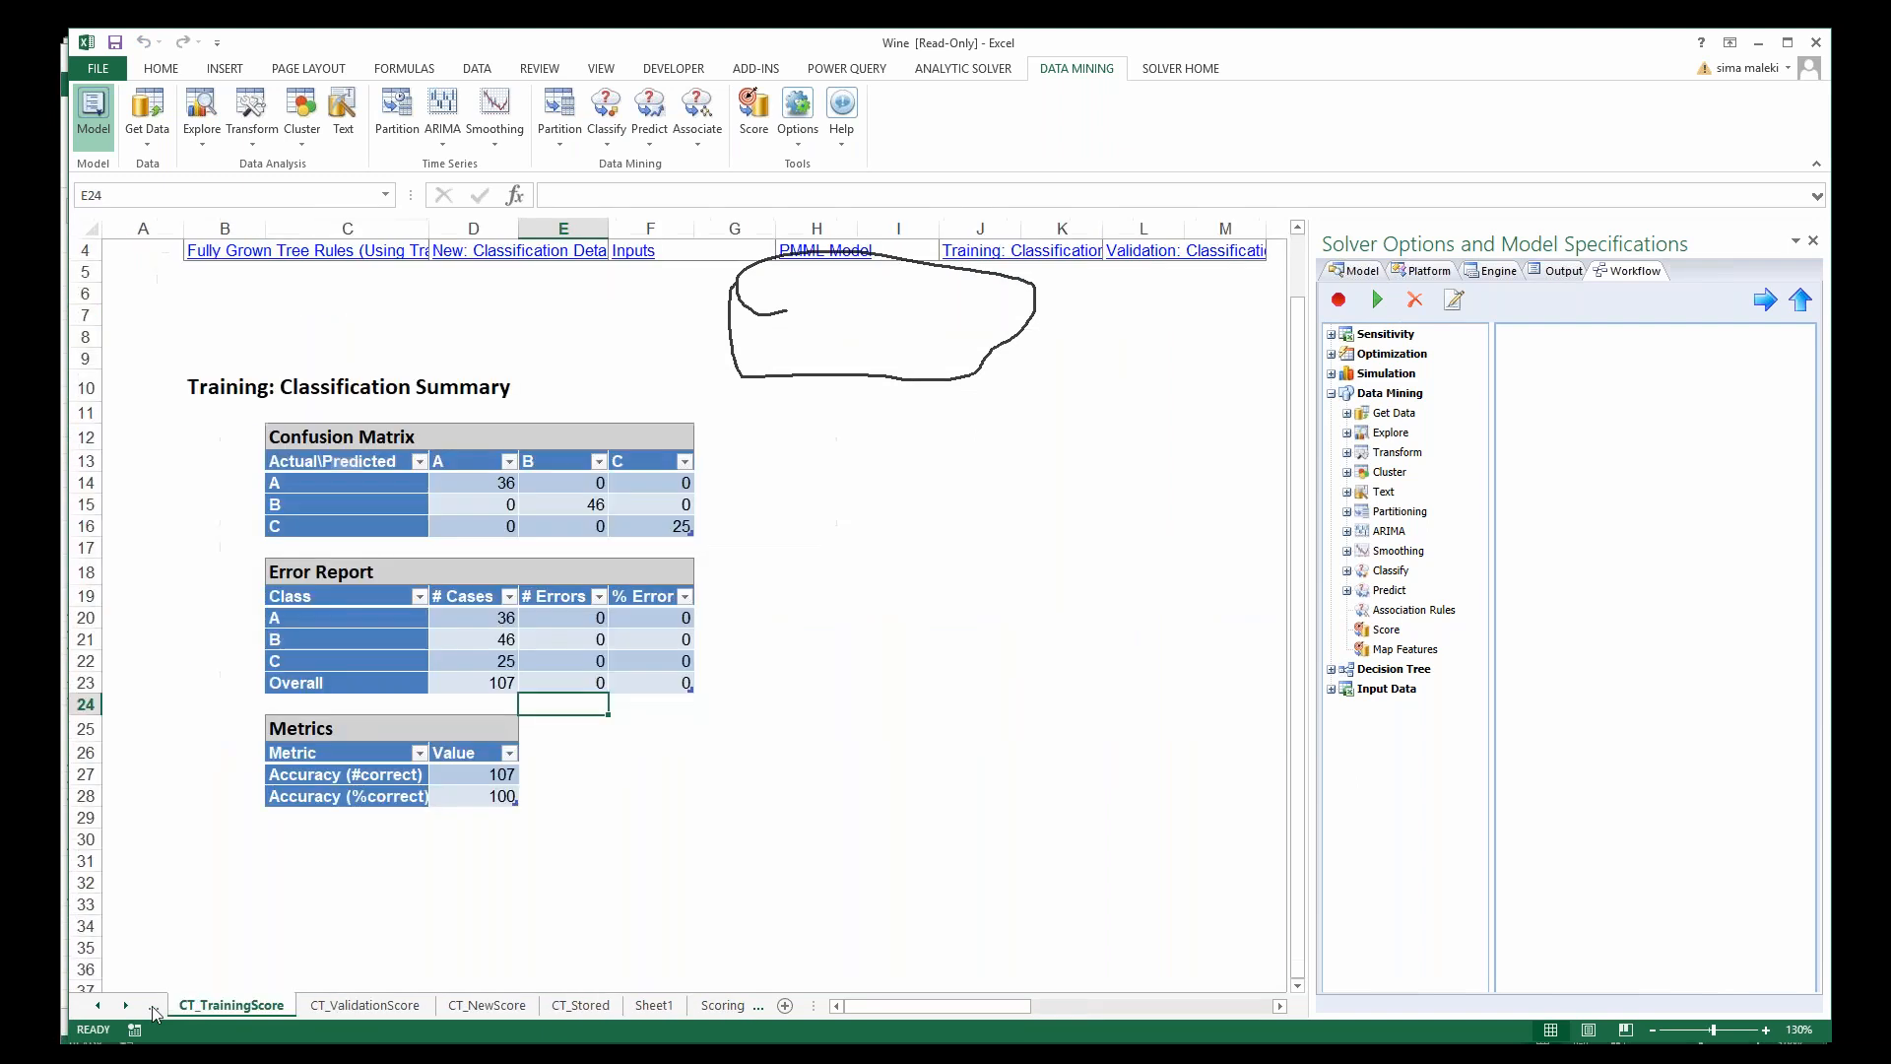
pyautogui.click(153, 1007)
pyautogui.click(155, 1005)
pyautogui.click(154, 1006)
pyautogui.click(535, 621)
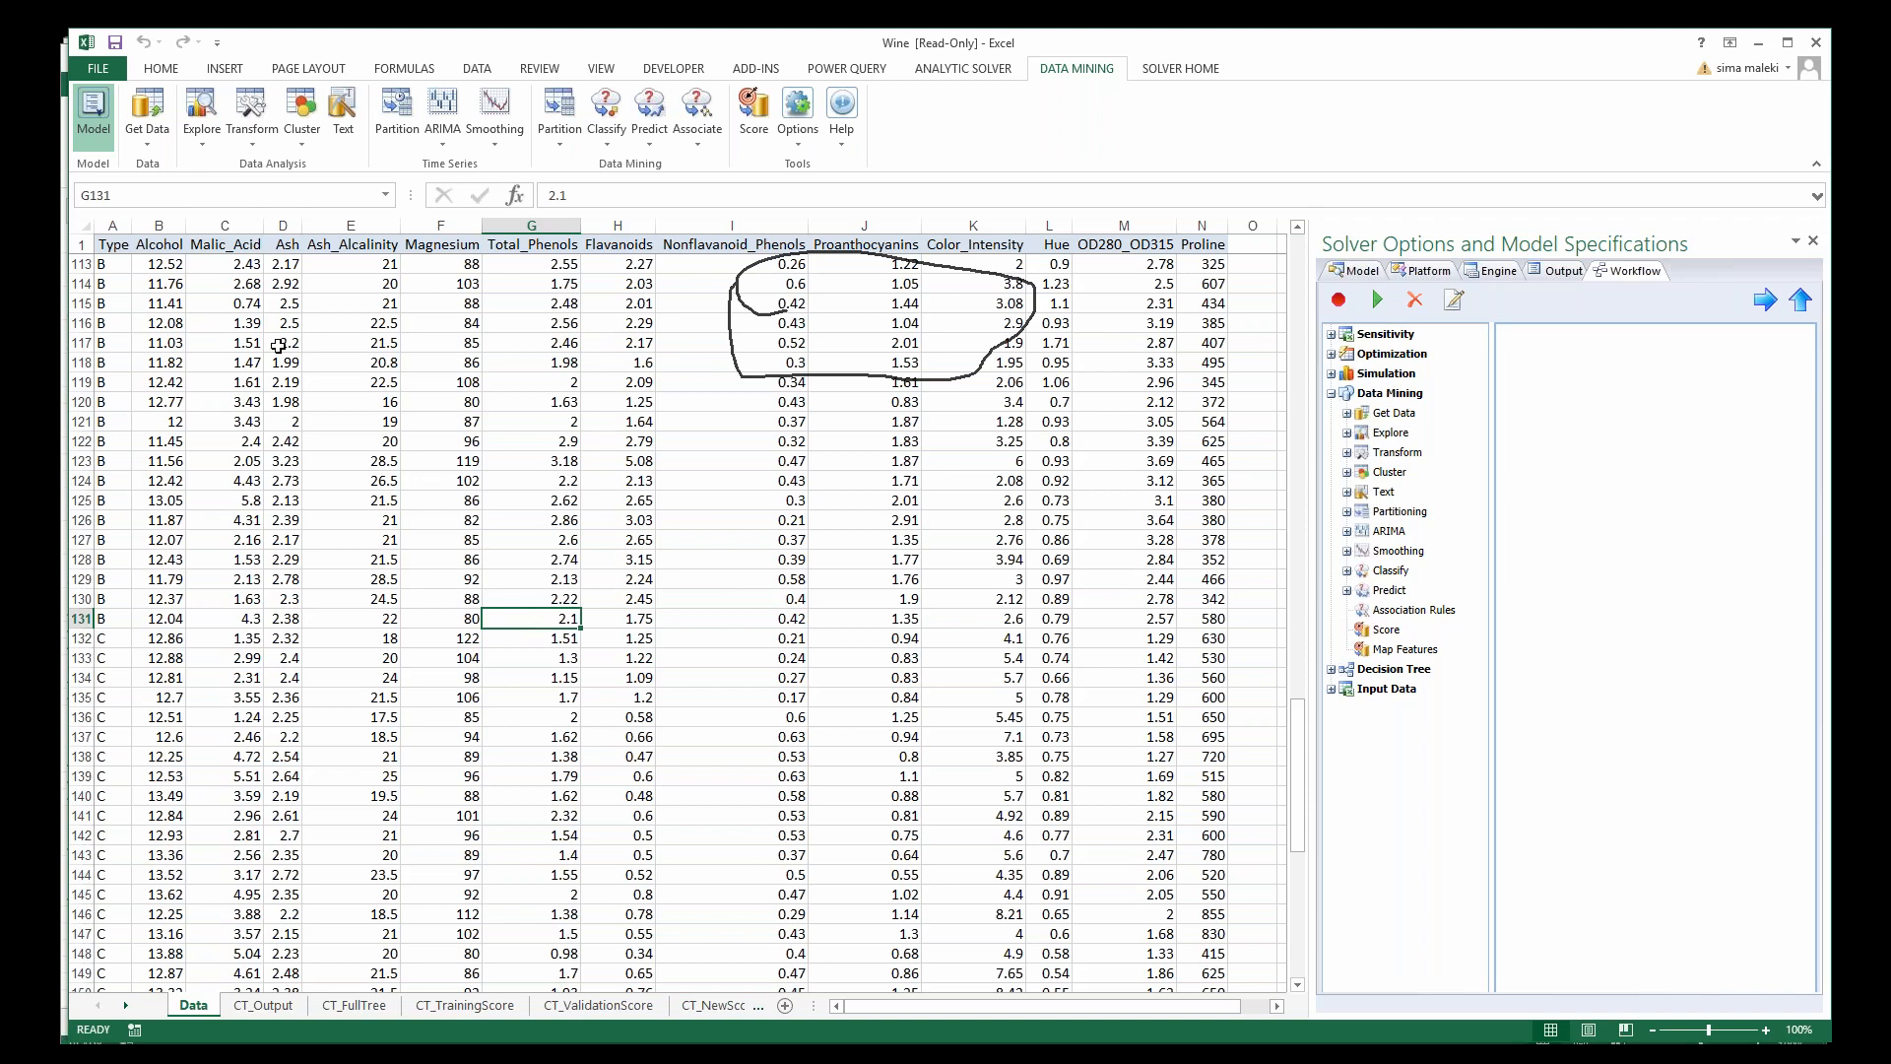
pyautogui.click(1601, 291)
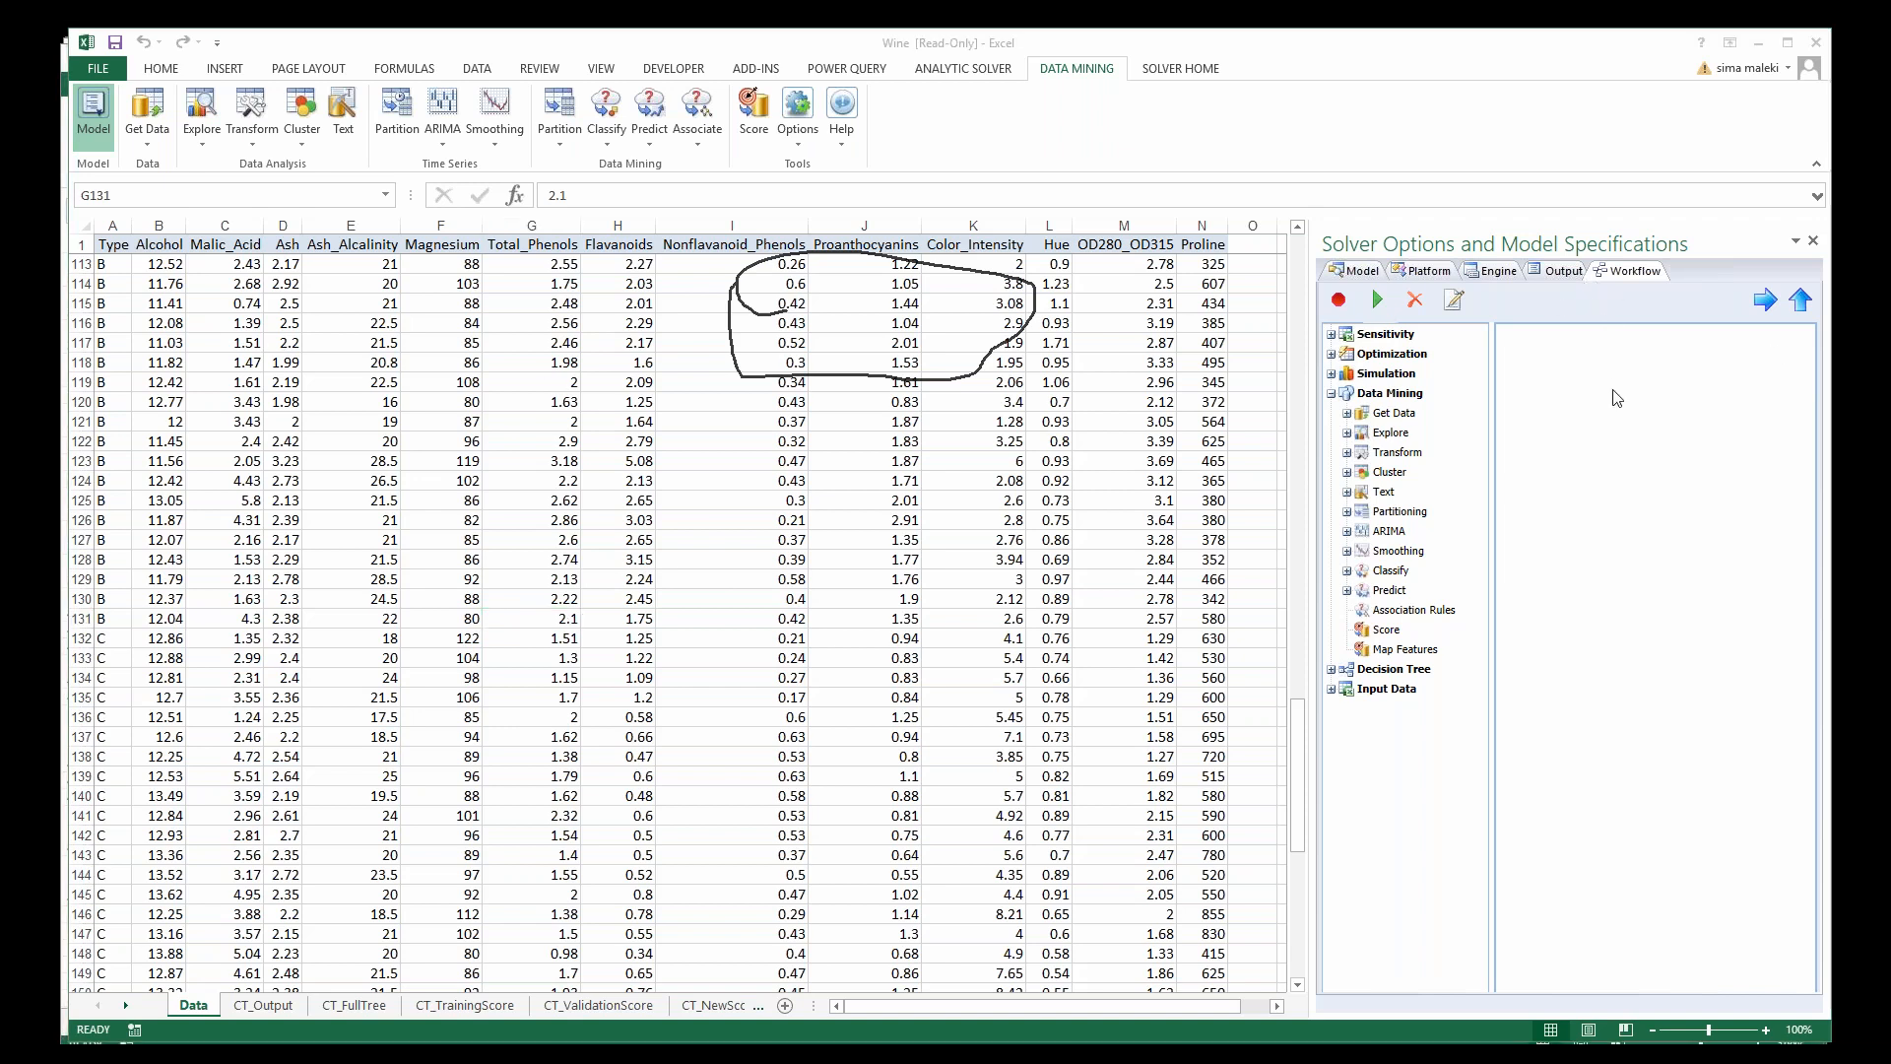
pyautogui.click(617, 401)
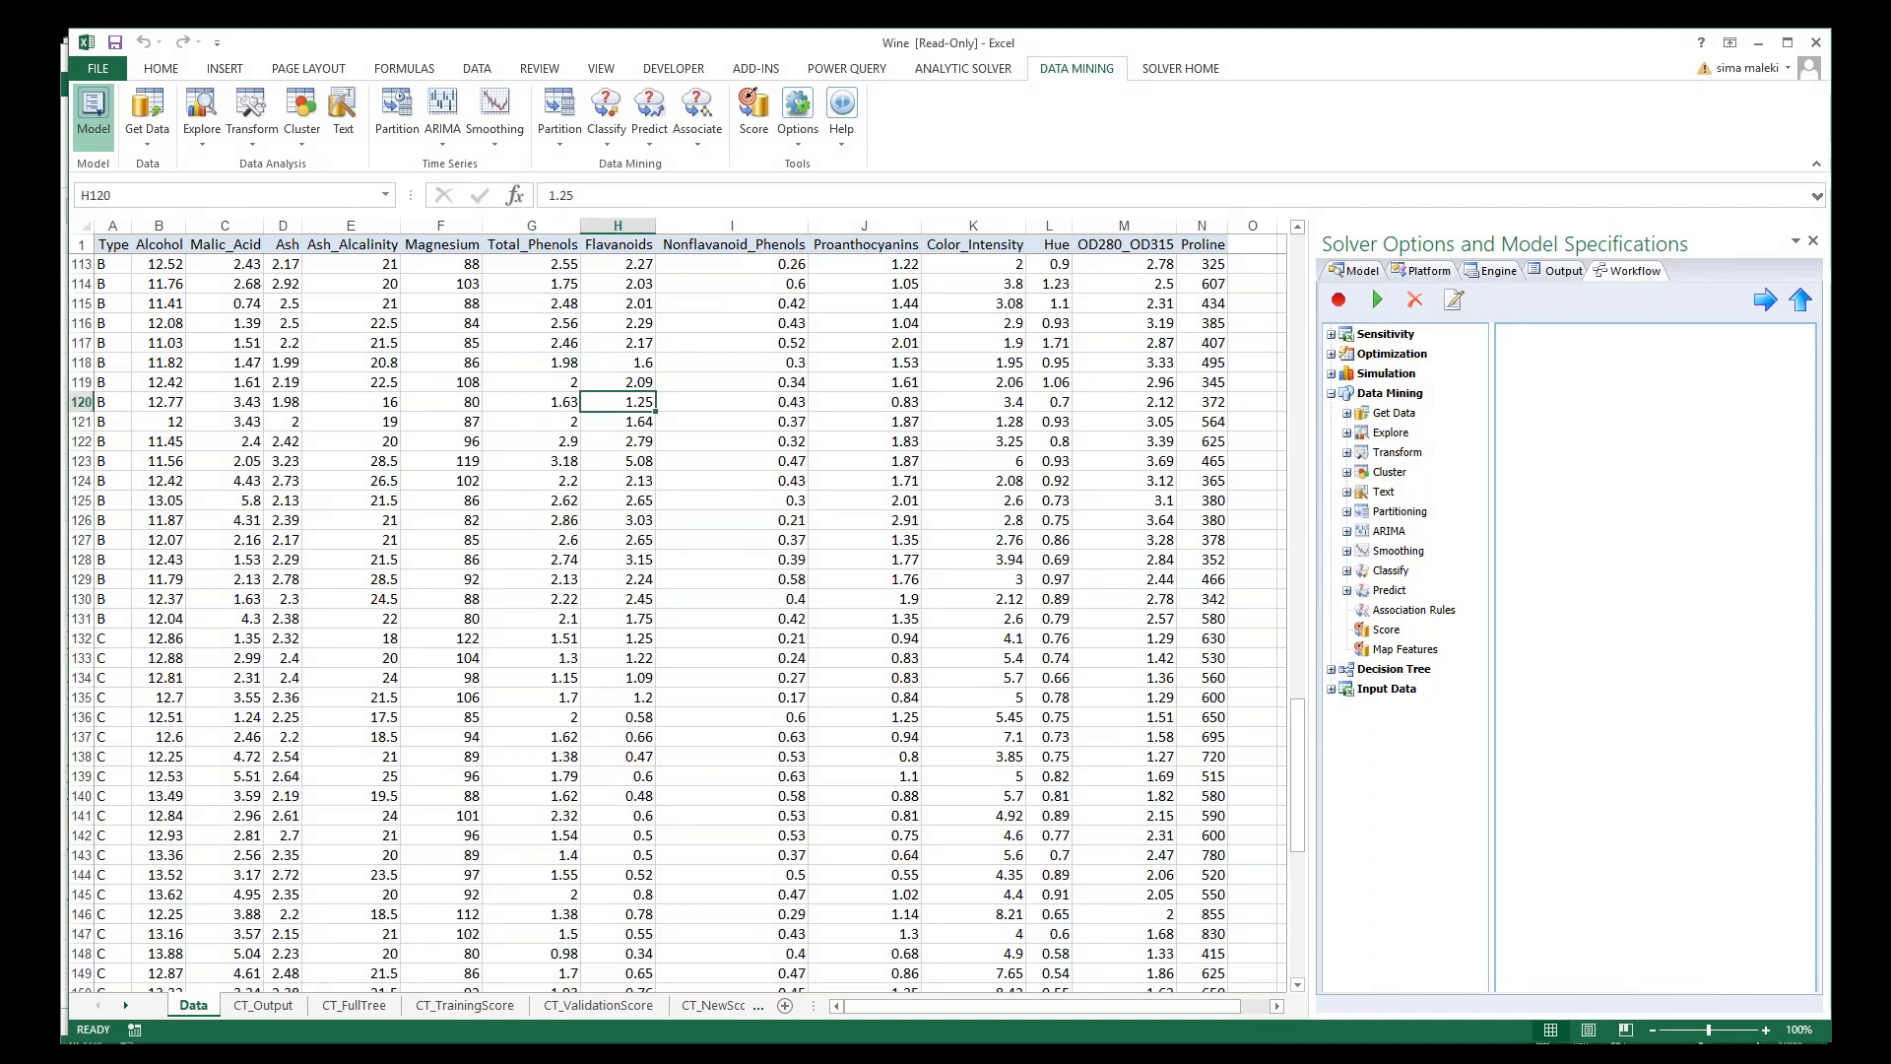
pyautogui.click(608, 144)
pyautogui.moveTo(666, 436)
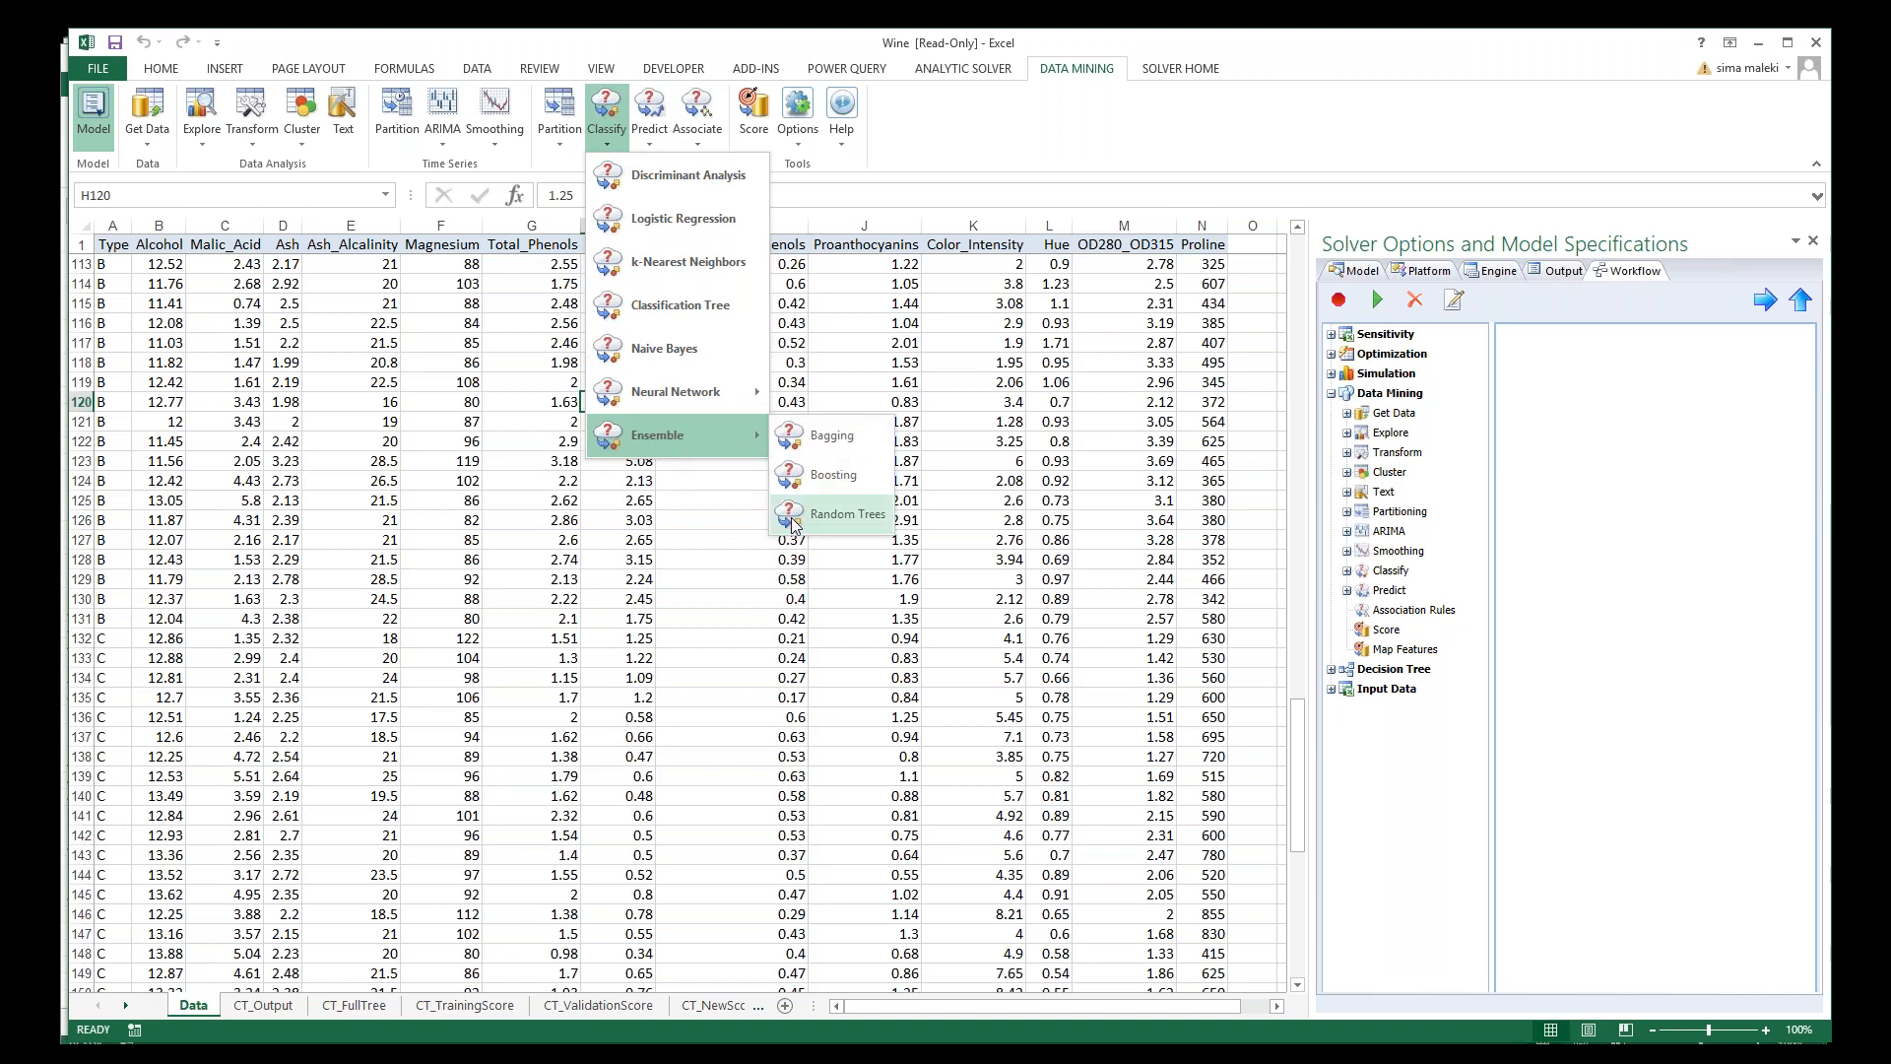
pyautogui.click(845, 514)
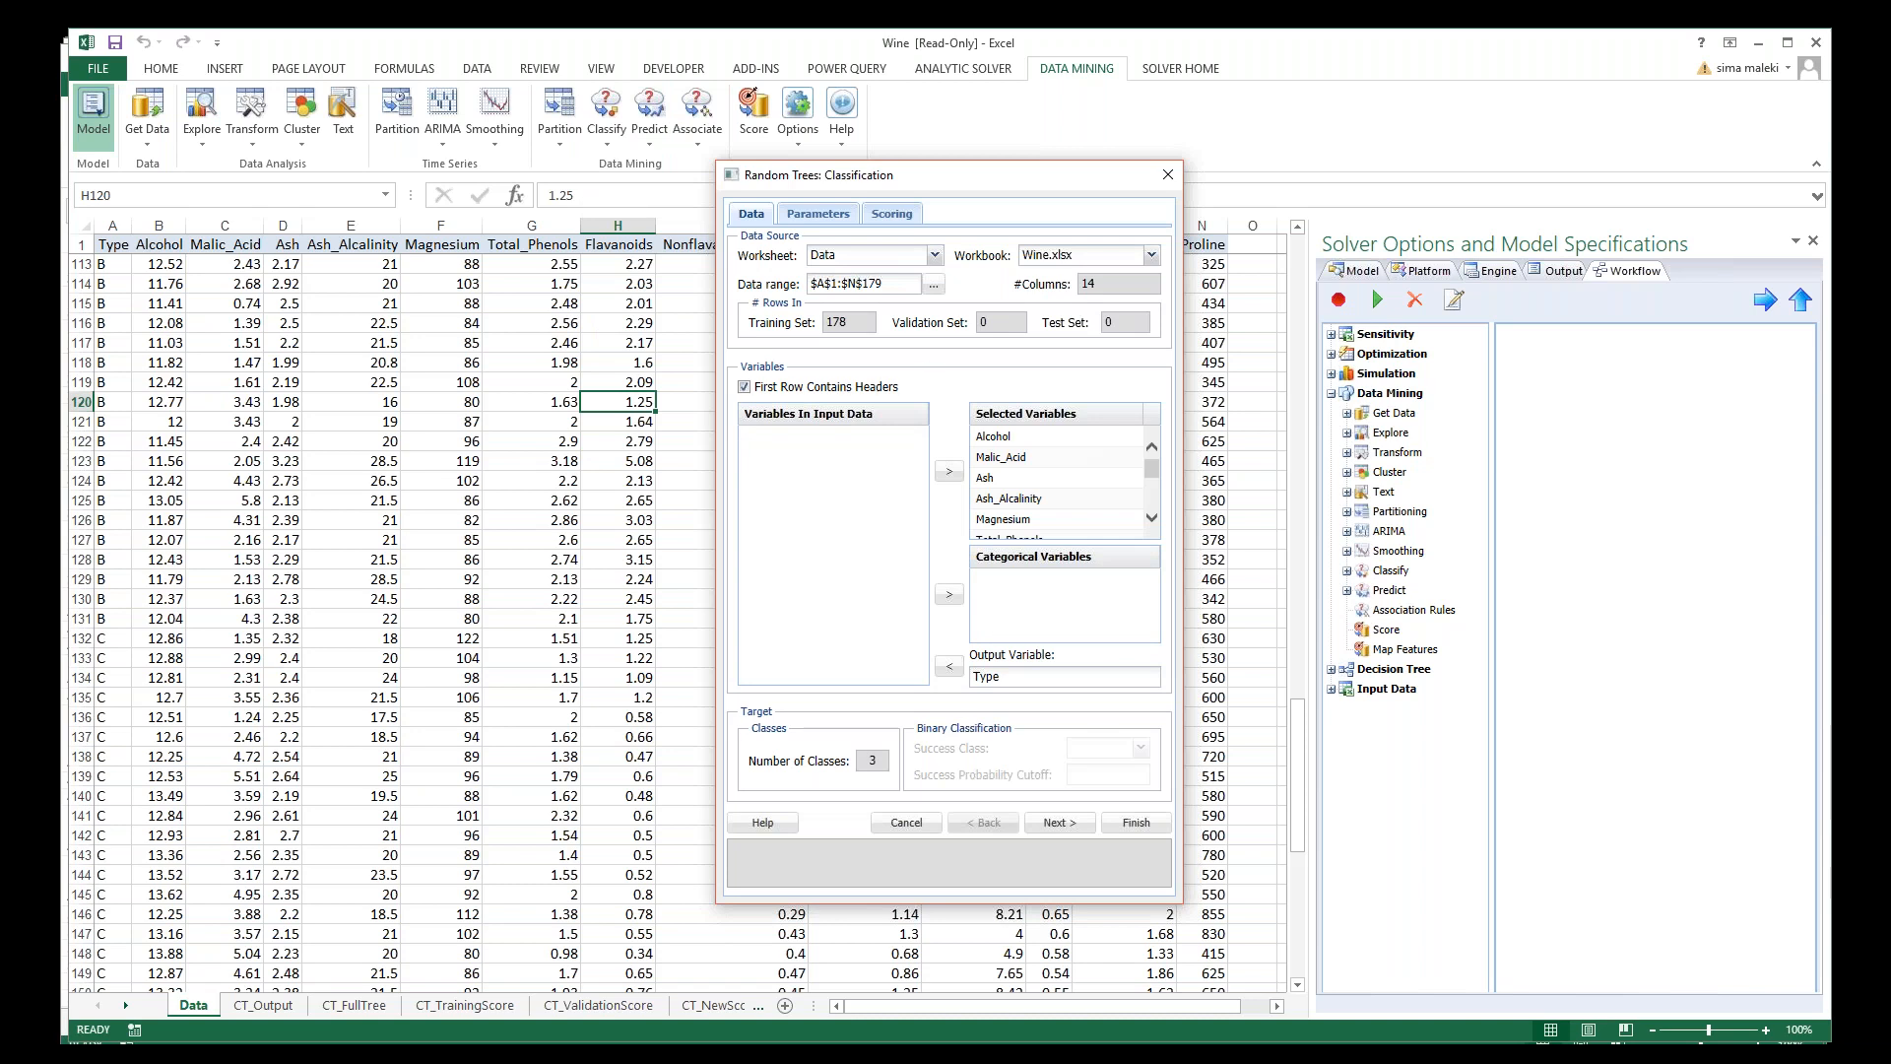
# Step: Enable random partitioning of the data with seed 12345 for the random trees model
pyautogui.click(823, 216)
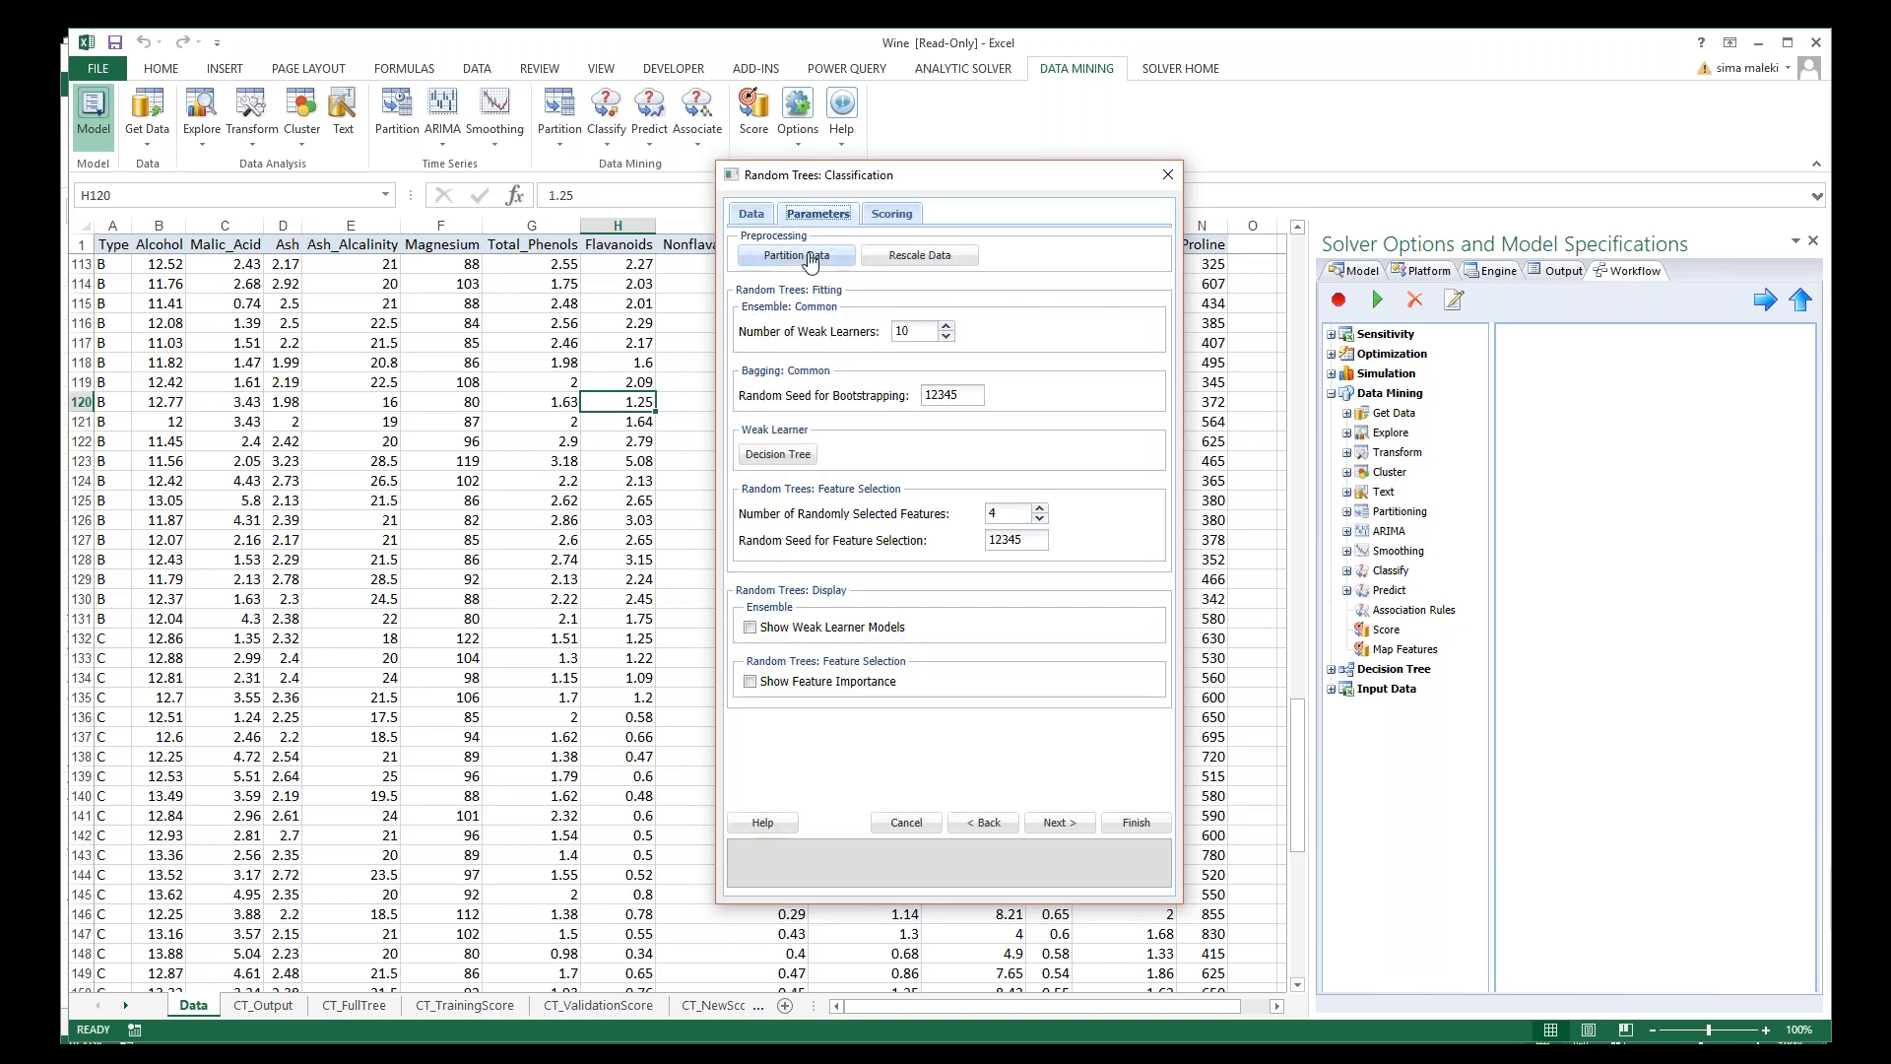
pyautogui.click(797, 255)
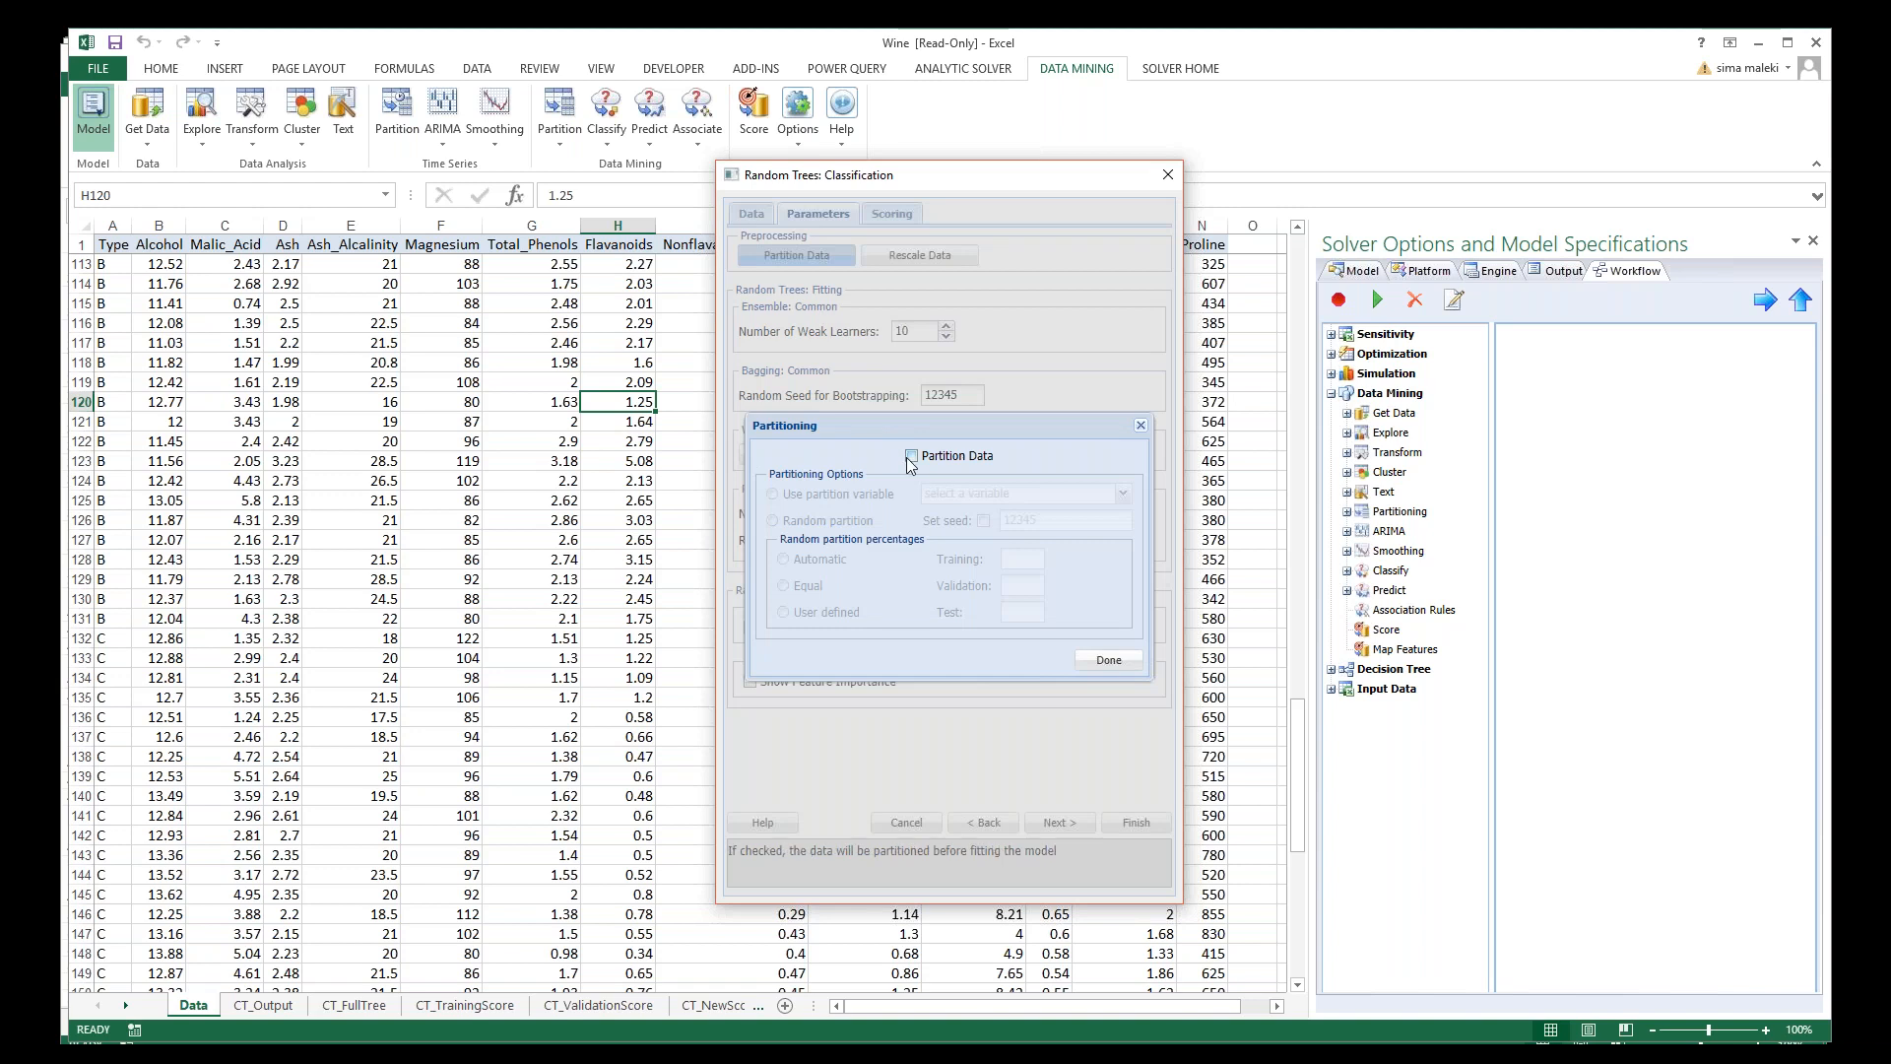
pyautogui.click(1104, 661)
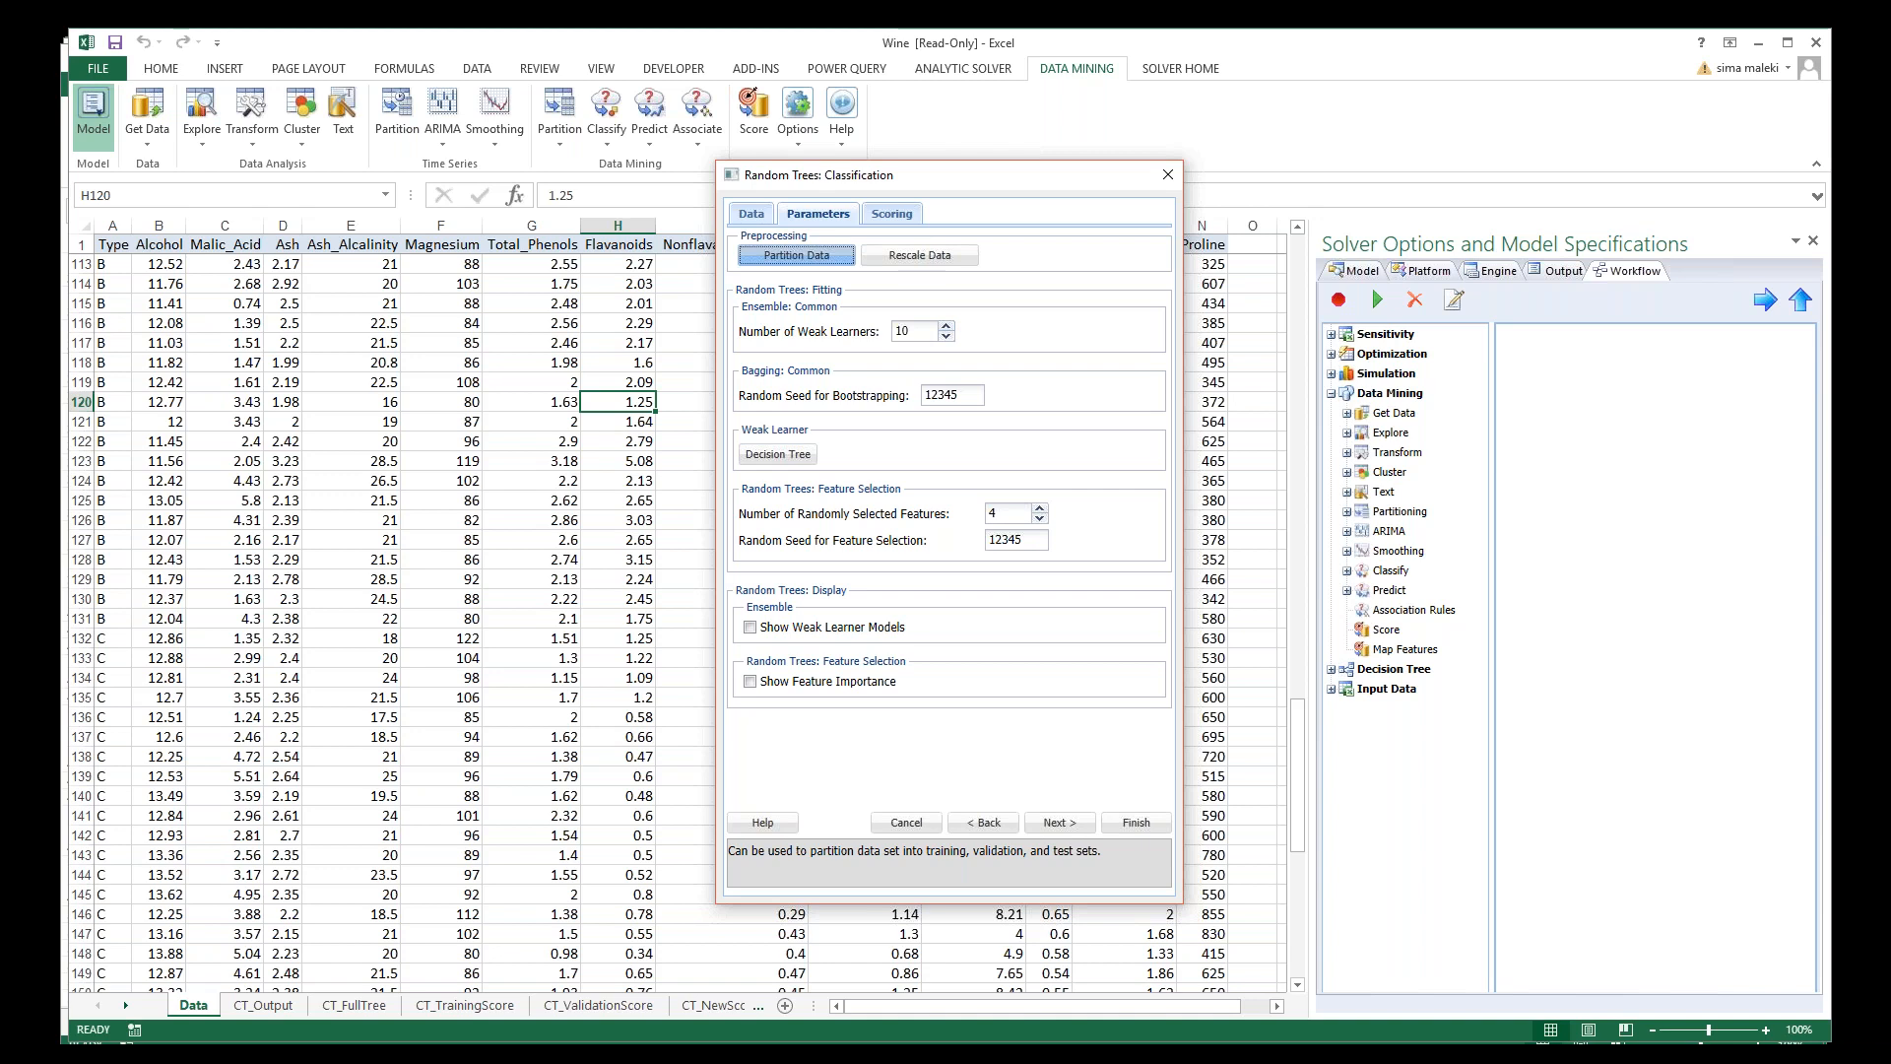
# Step: Set 40 weak learners and 13 randomly selected features, keep the training and validation summary reports, and run the model
pyautogui.doubleClick(911, 329)
pyautogui.write('4')
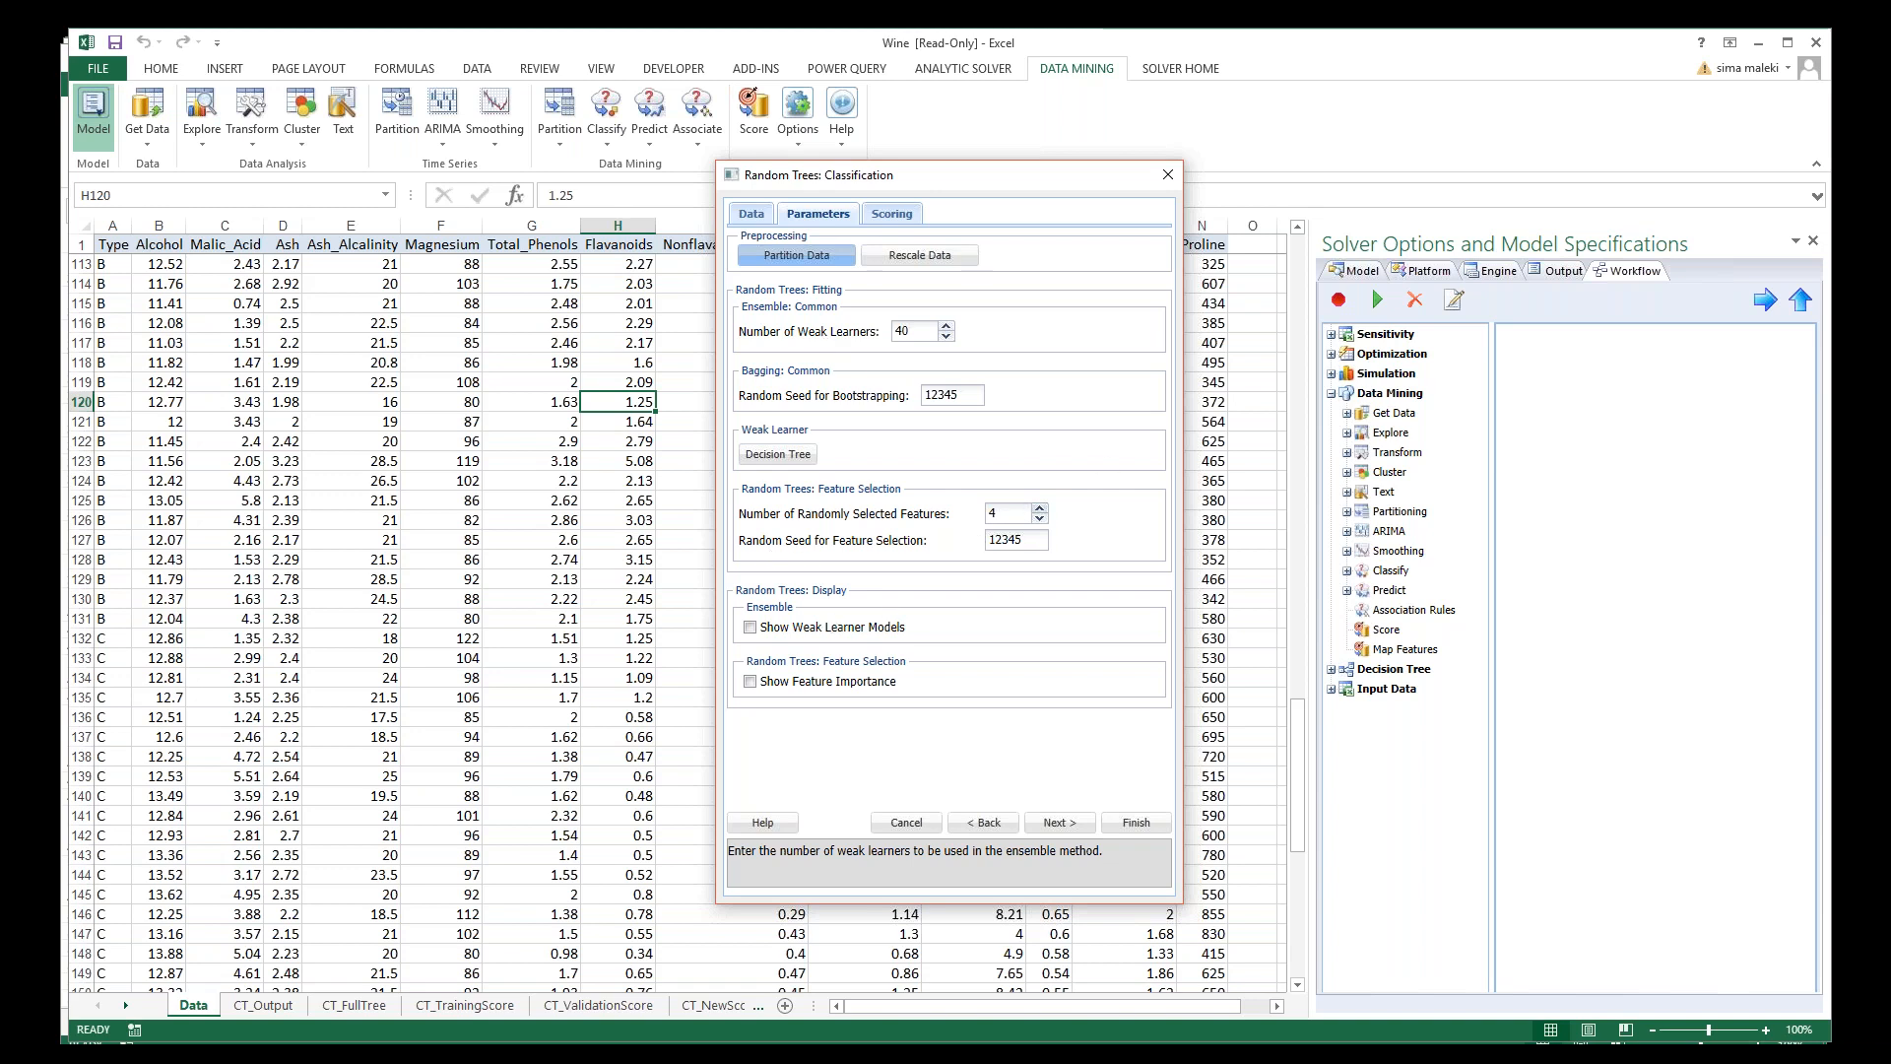
pyautogui.click(1040, 509)
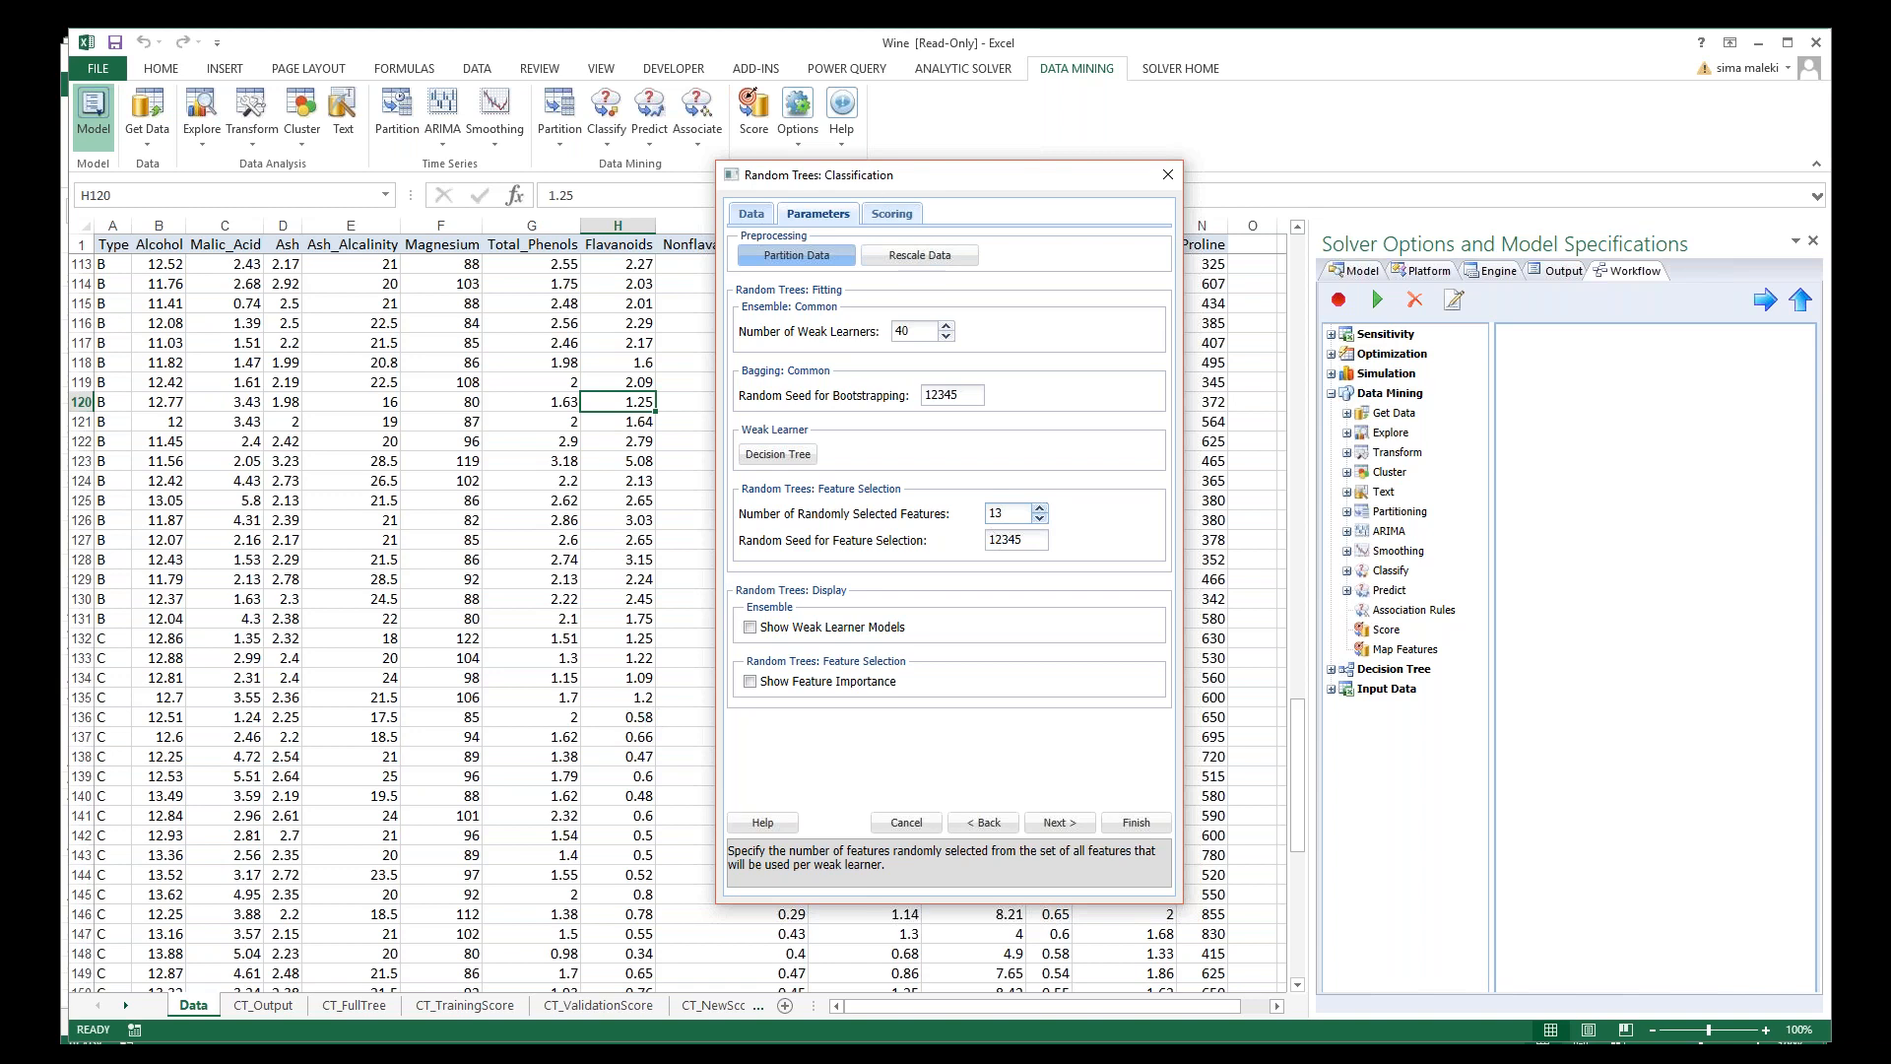
pyautogui.click(886, 216)
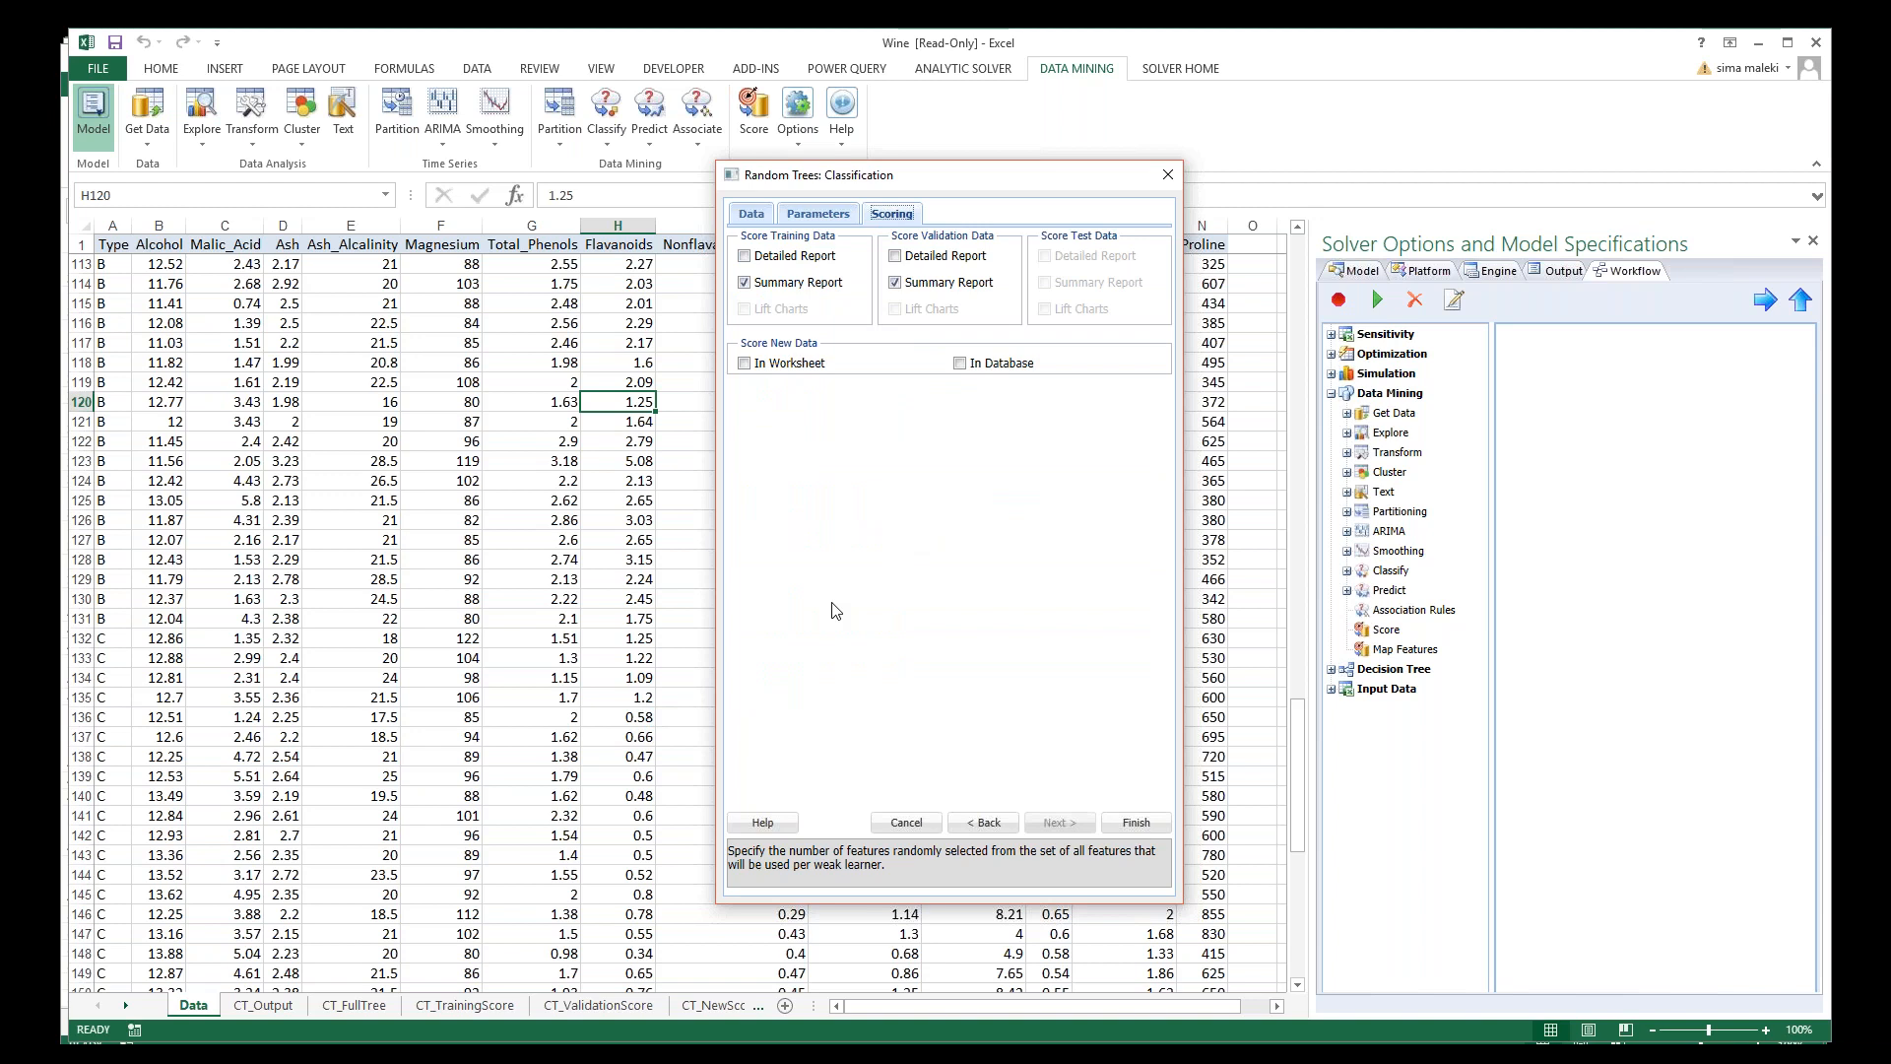
pyautogui.click(1135, 822)
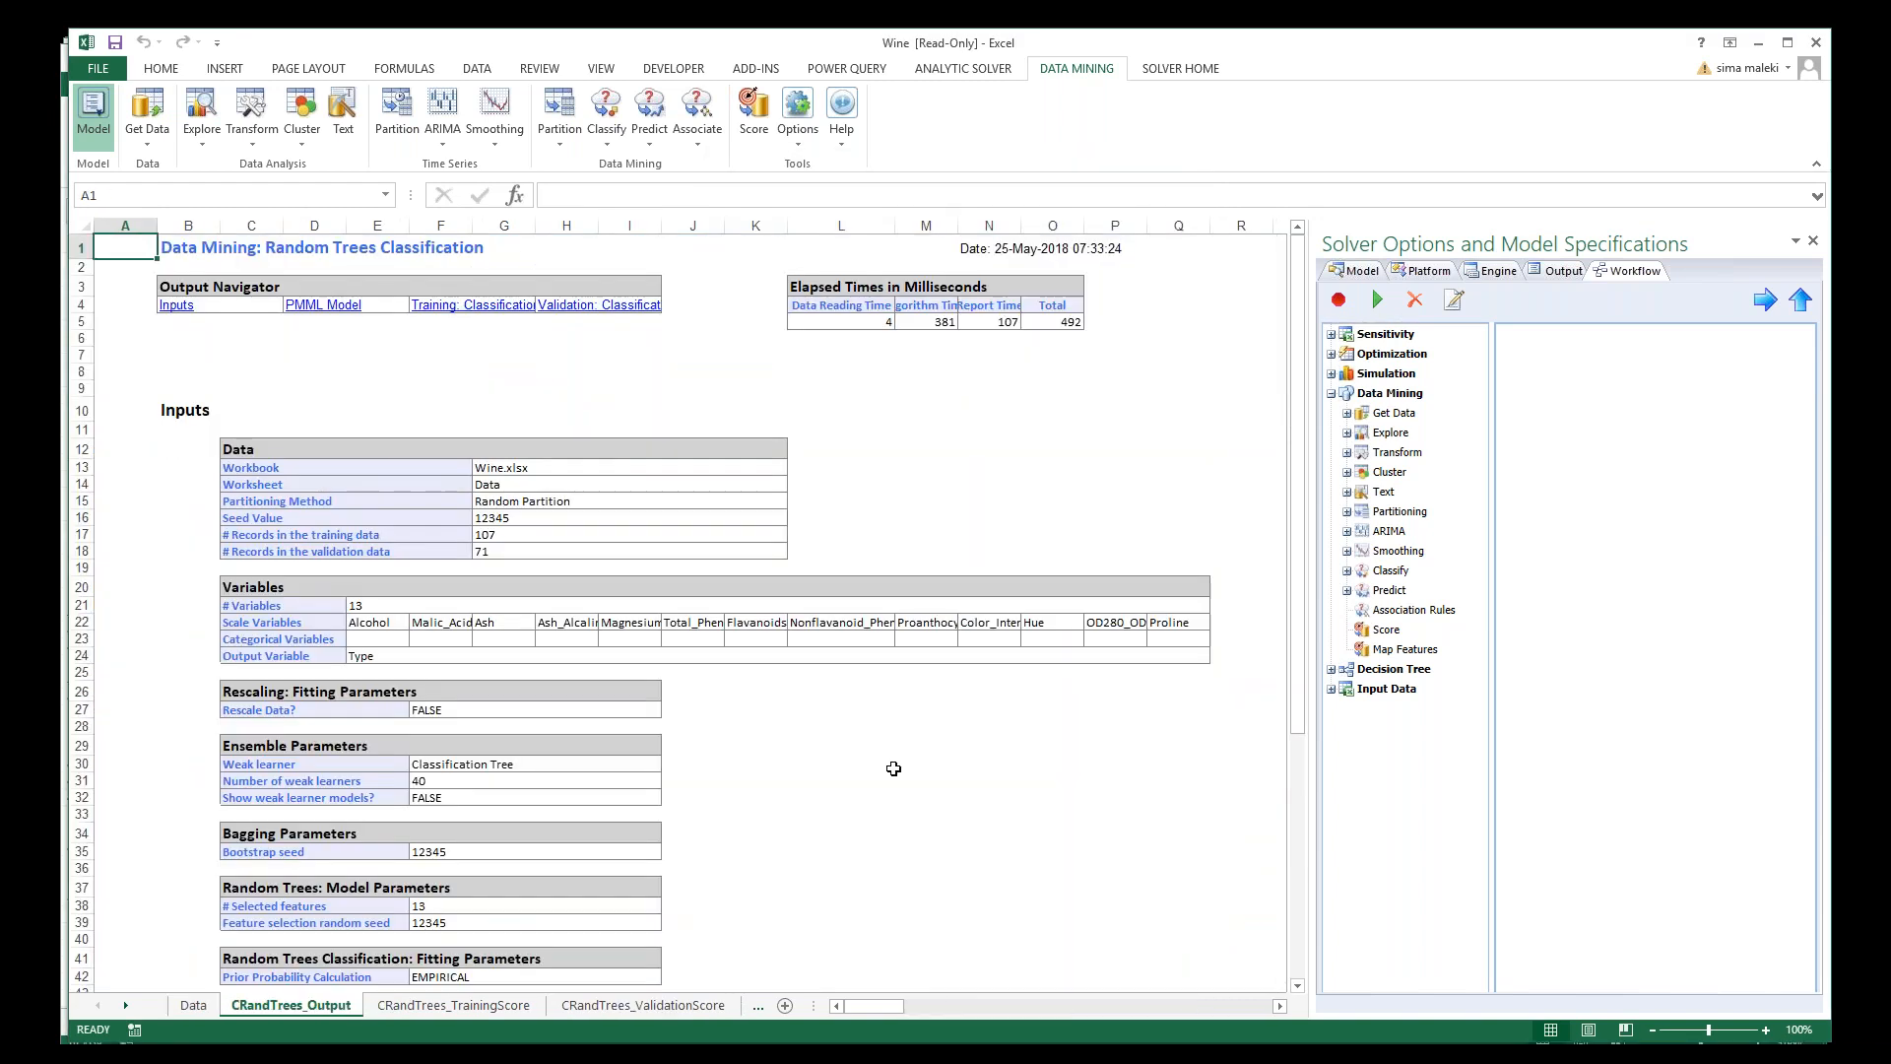
# Step: Review the random trees output and show its training classification summary at 130%
pyautogui.scroll(-1, 318, 646)
pyautogui.scroll(1, 318, 646)
pyautogui.click(468, 309)
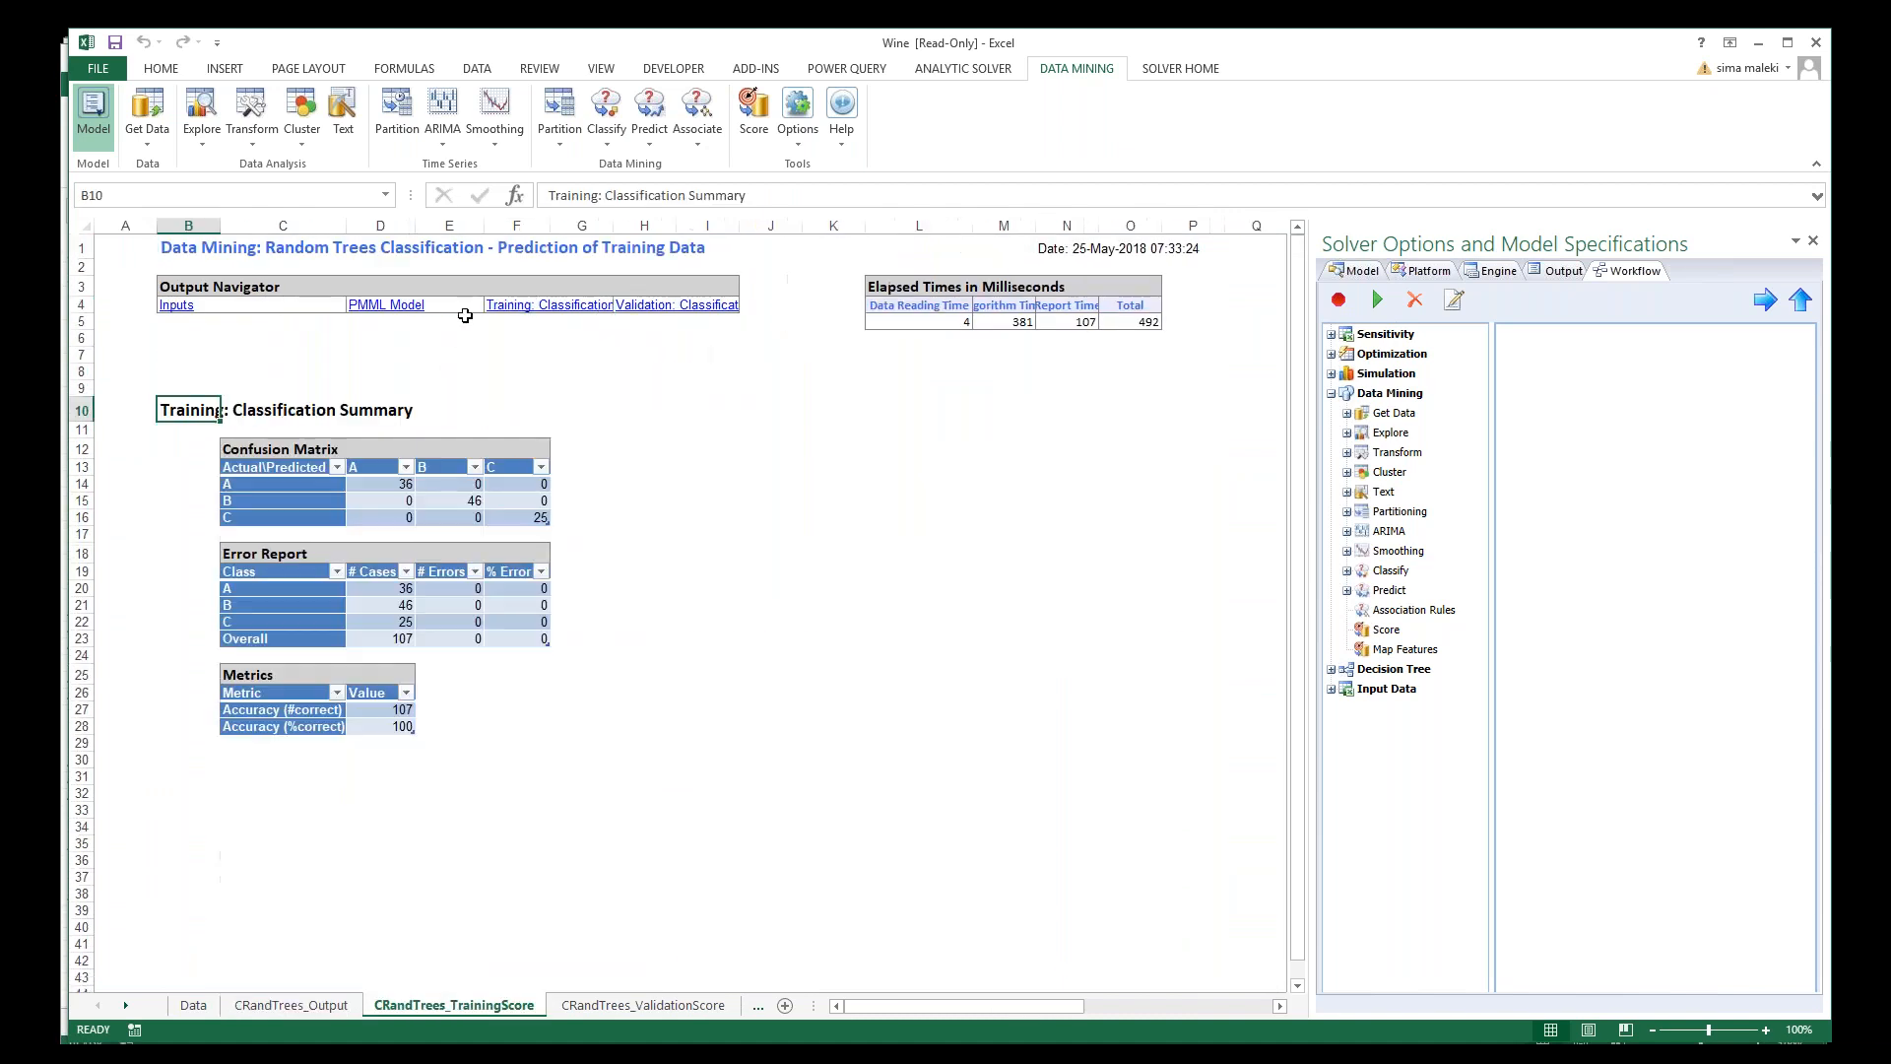
pyautogui.click(1764, 1029)
pyautogui.click(1765, 1029)
pyautogui.click(1765, 1029)
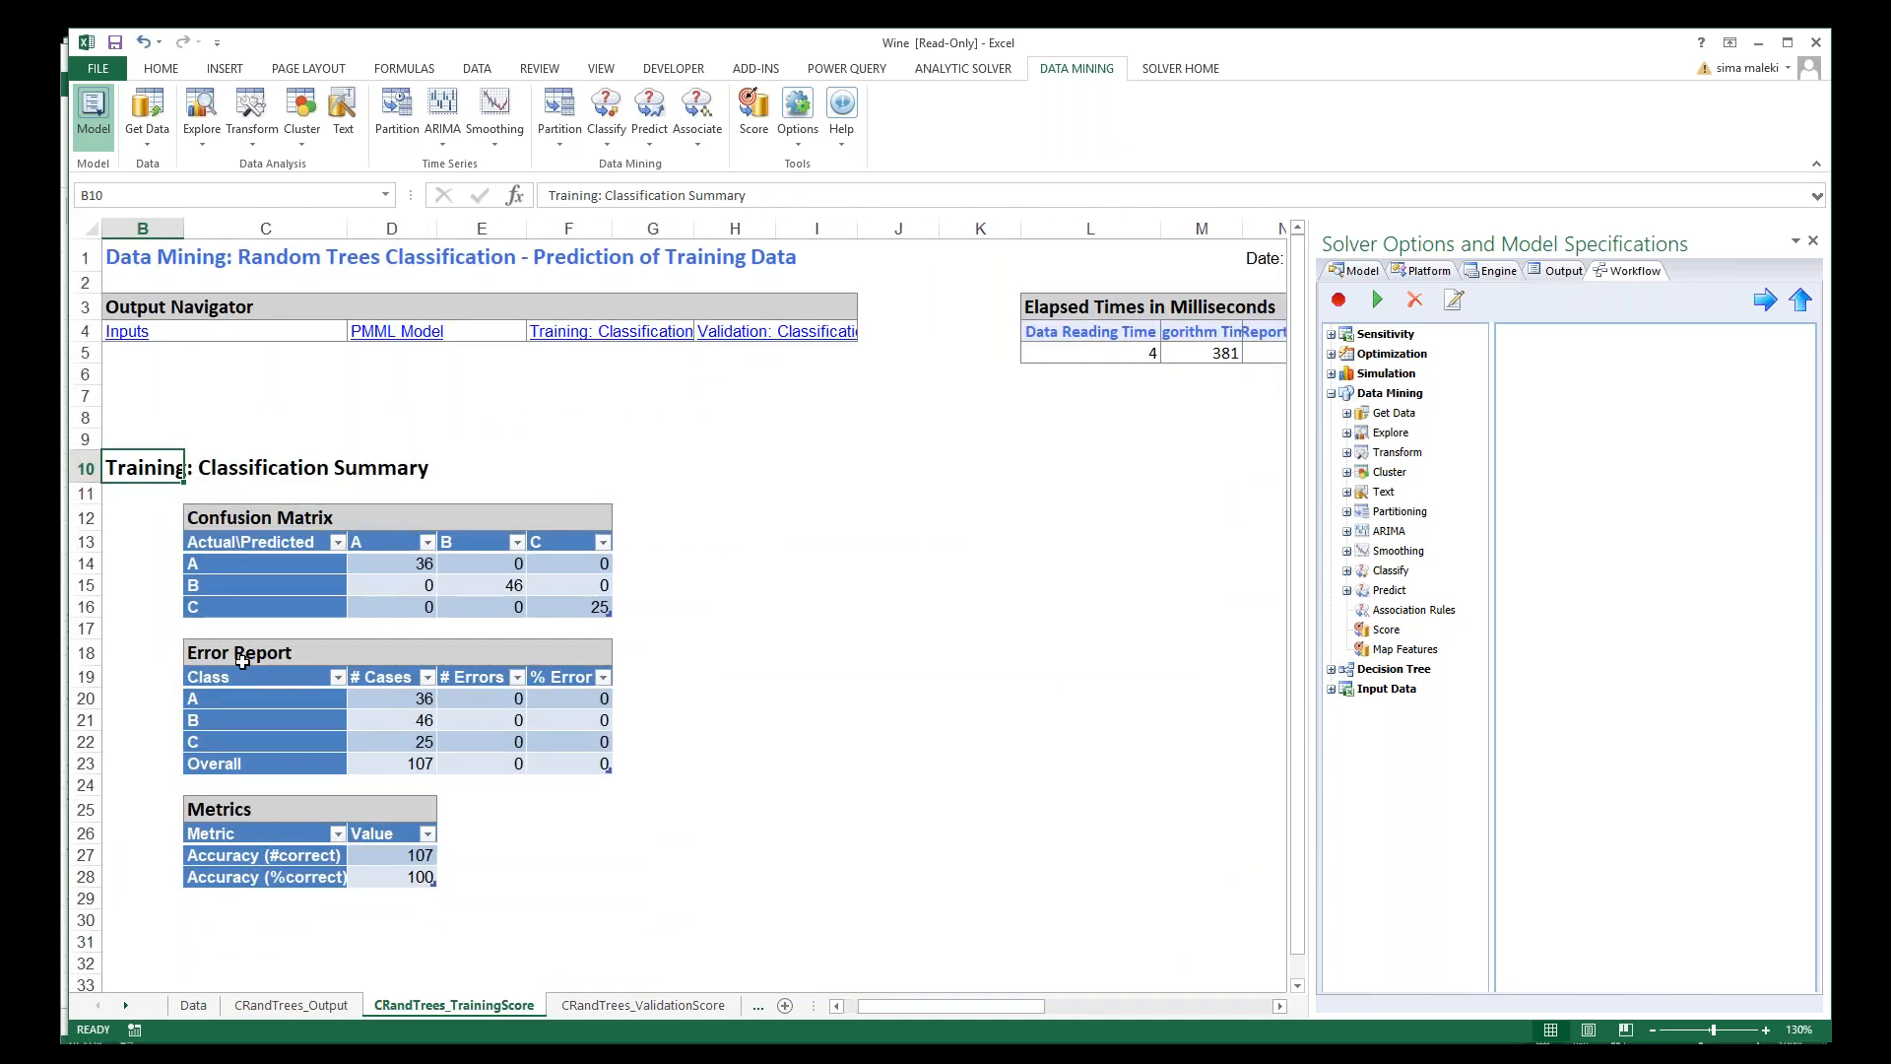
# Step: Show the random trees validation classification summary at 130% and examine its error report, down to the overall number of errors
pyautogui.click(788, 335)
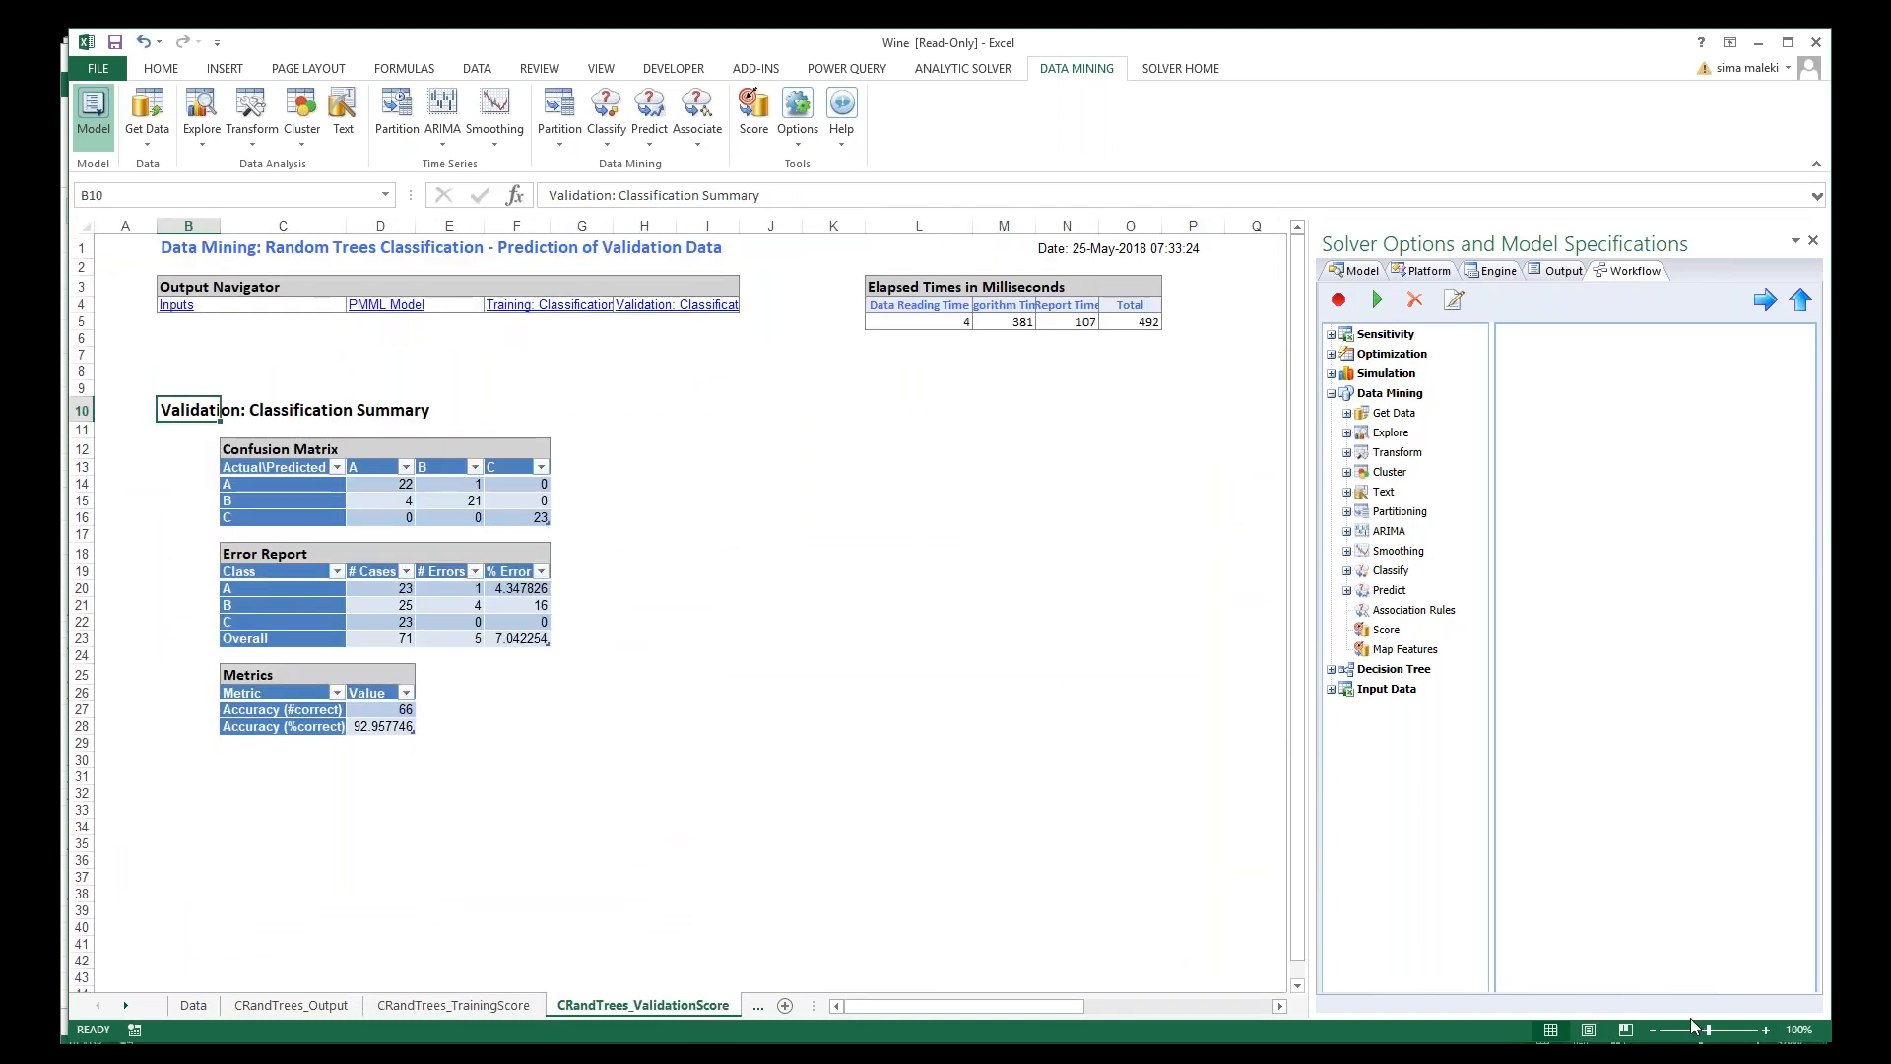
pyautogui.click(1765, 1029)
pyautogui.click(1764, 1029)
pyautogui.click(1765, 1029)
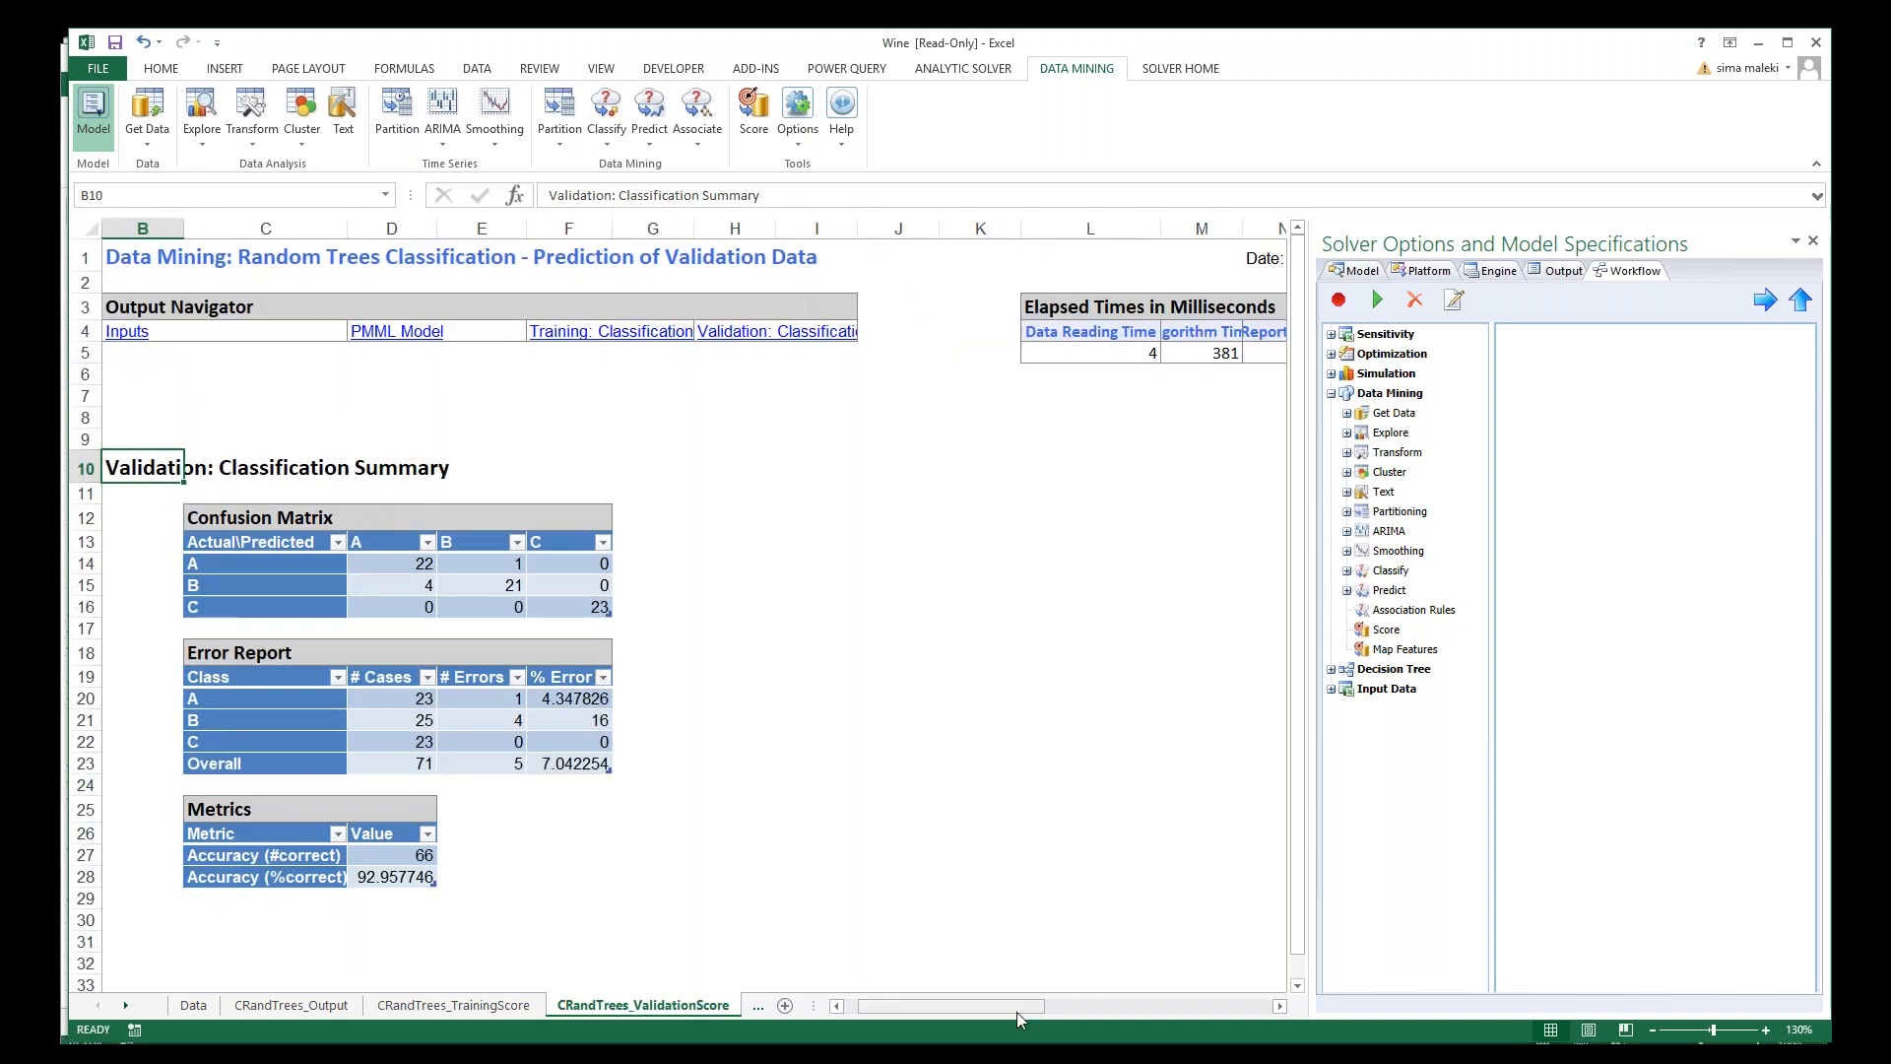
pyautogui.moveTo(1007, 1010); pyautogui.dragTo(992, 1011)
pyautogui.scroll(-1, 654, 683)
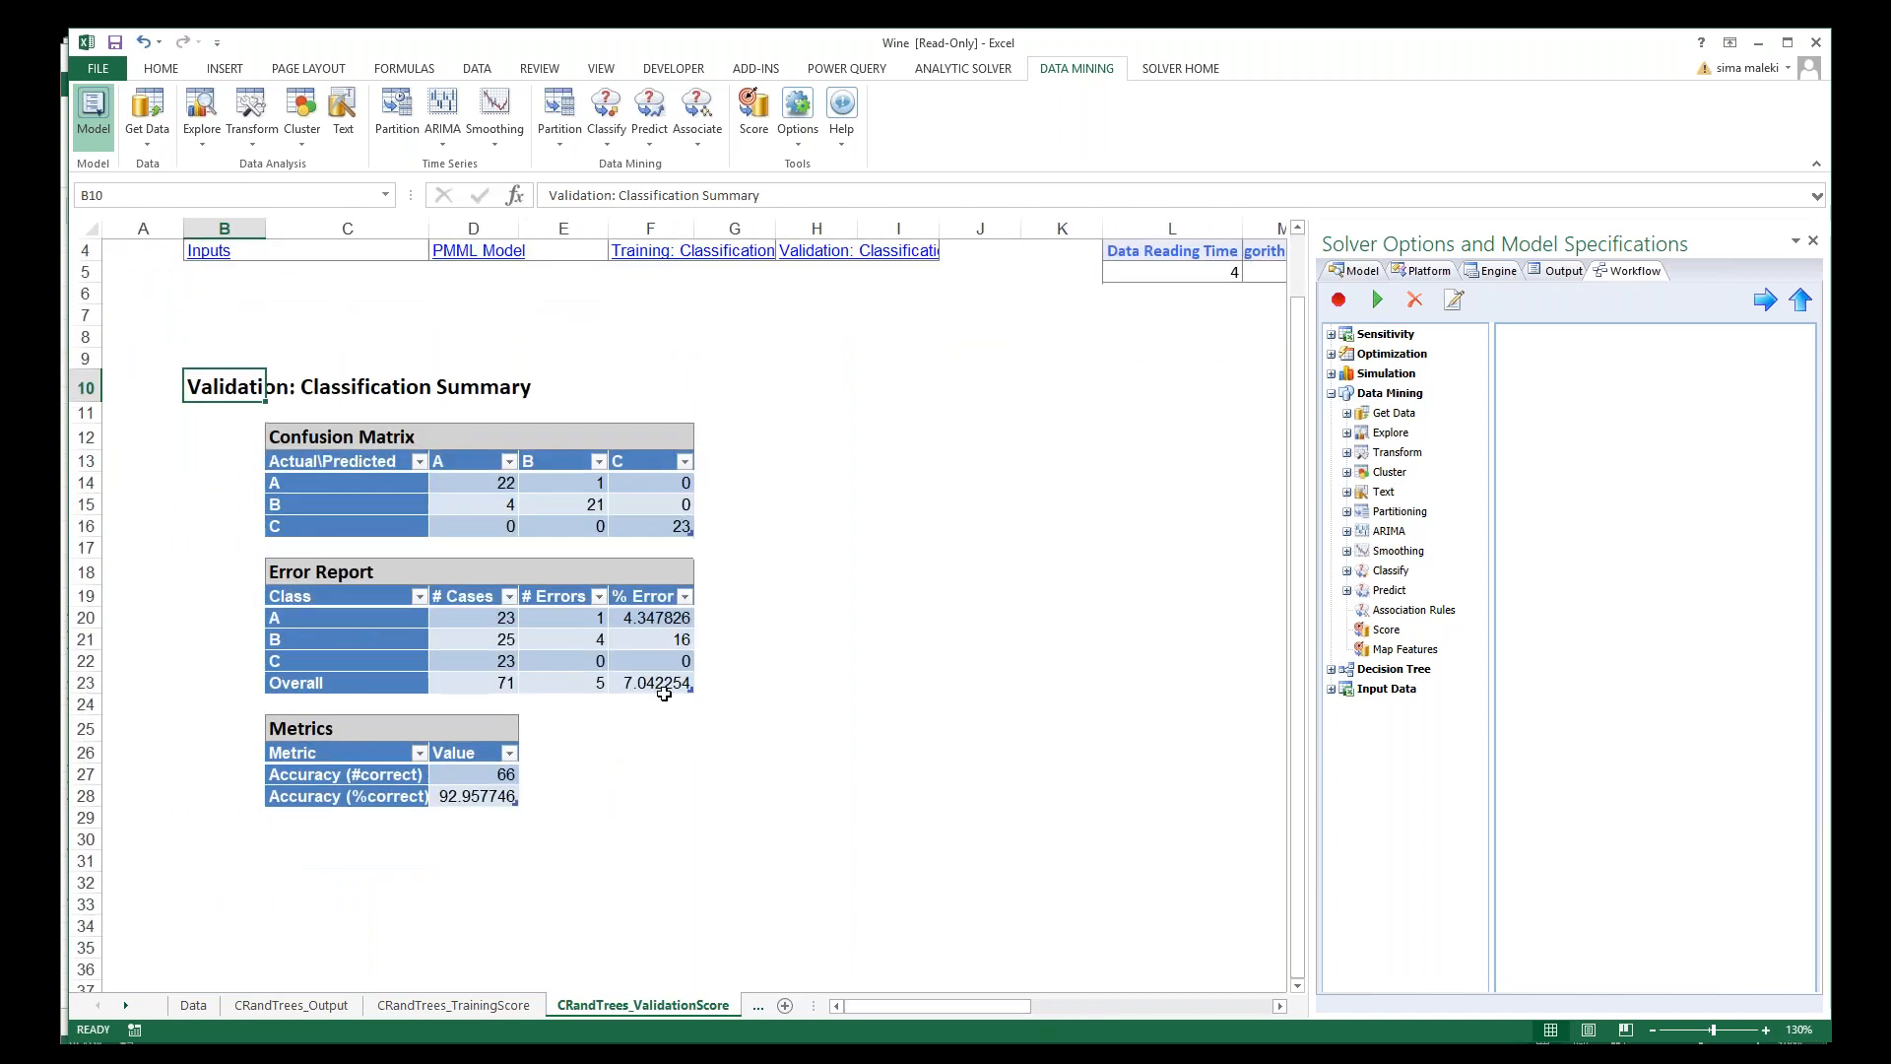
pyautogui.moveTo(182, 362); pyautogui.dragTo(822, 840)
pyautogui.click(508, 841)
pyautogui.click(594, 684)
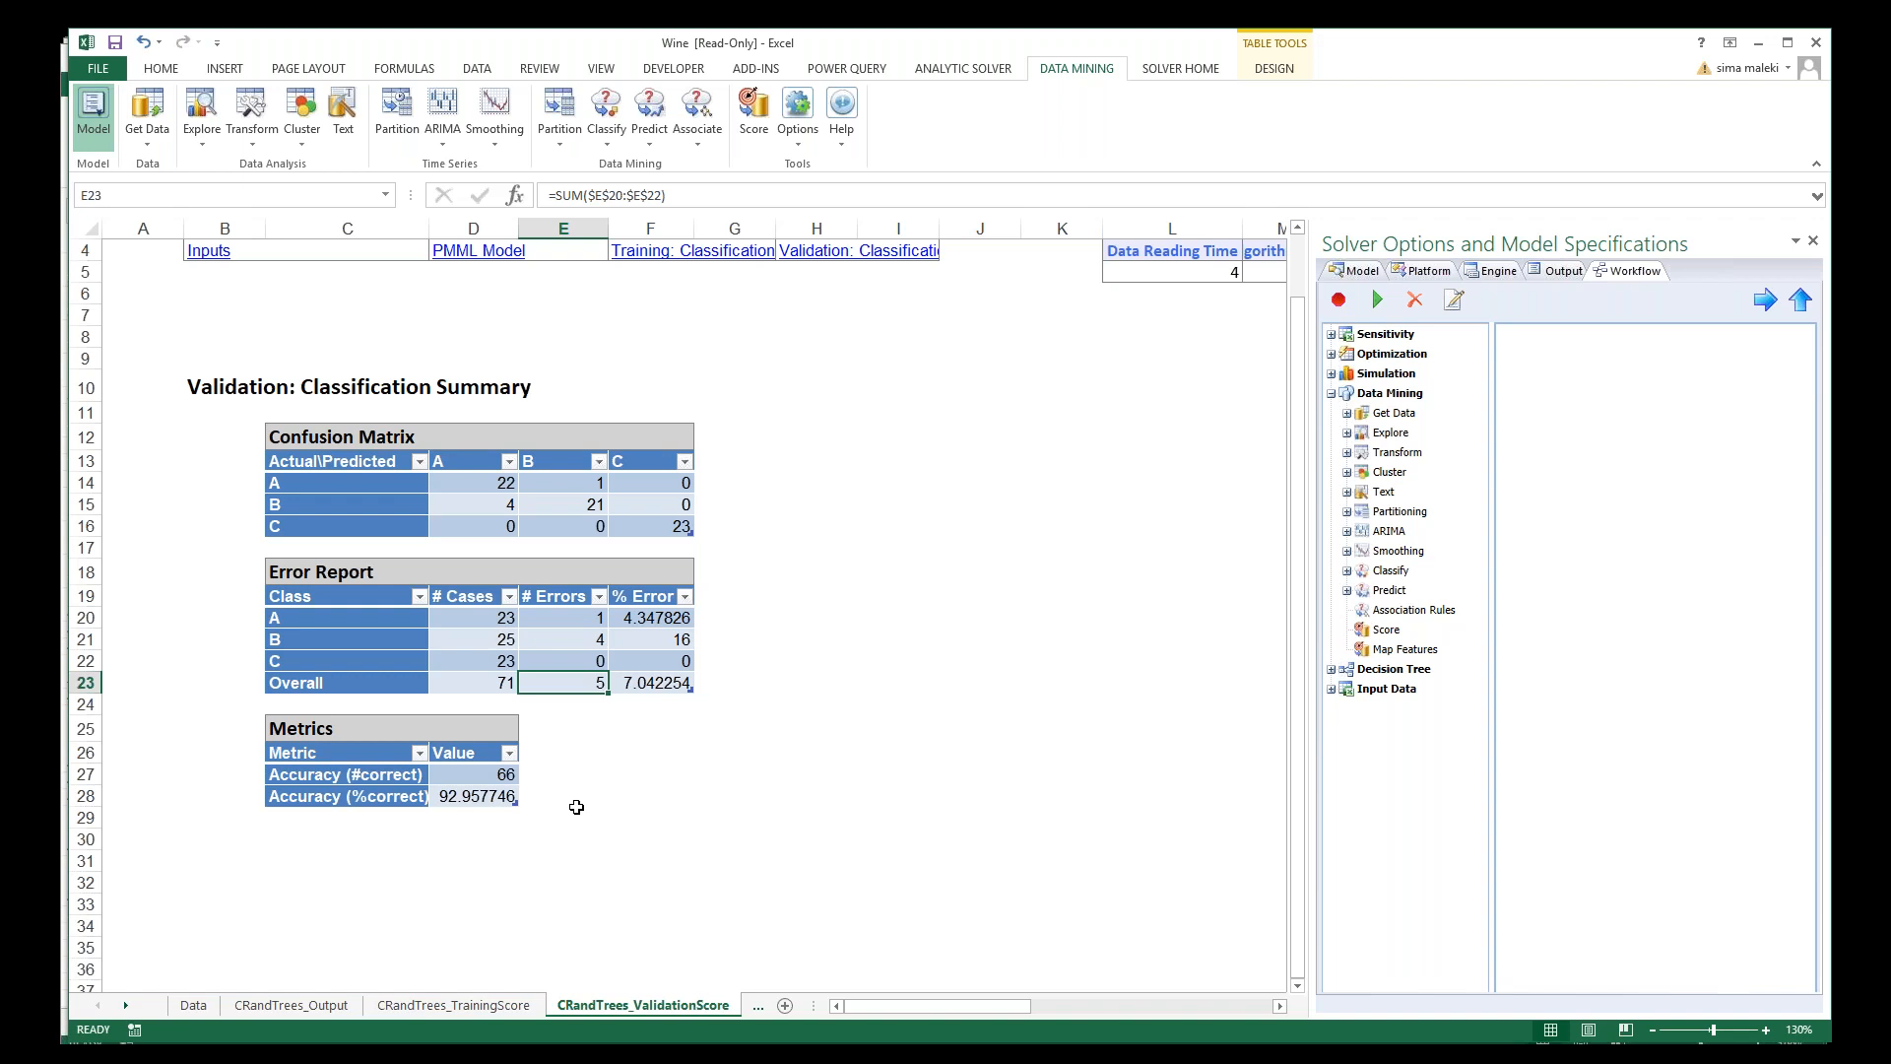
pyautogui.click(606, 116)
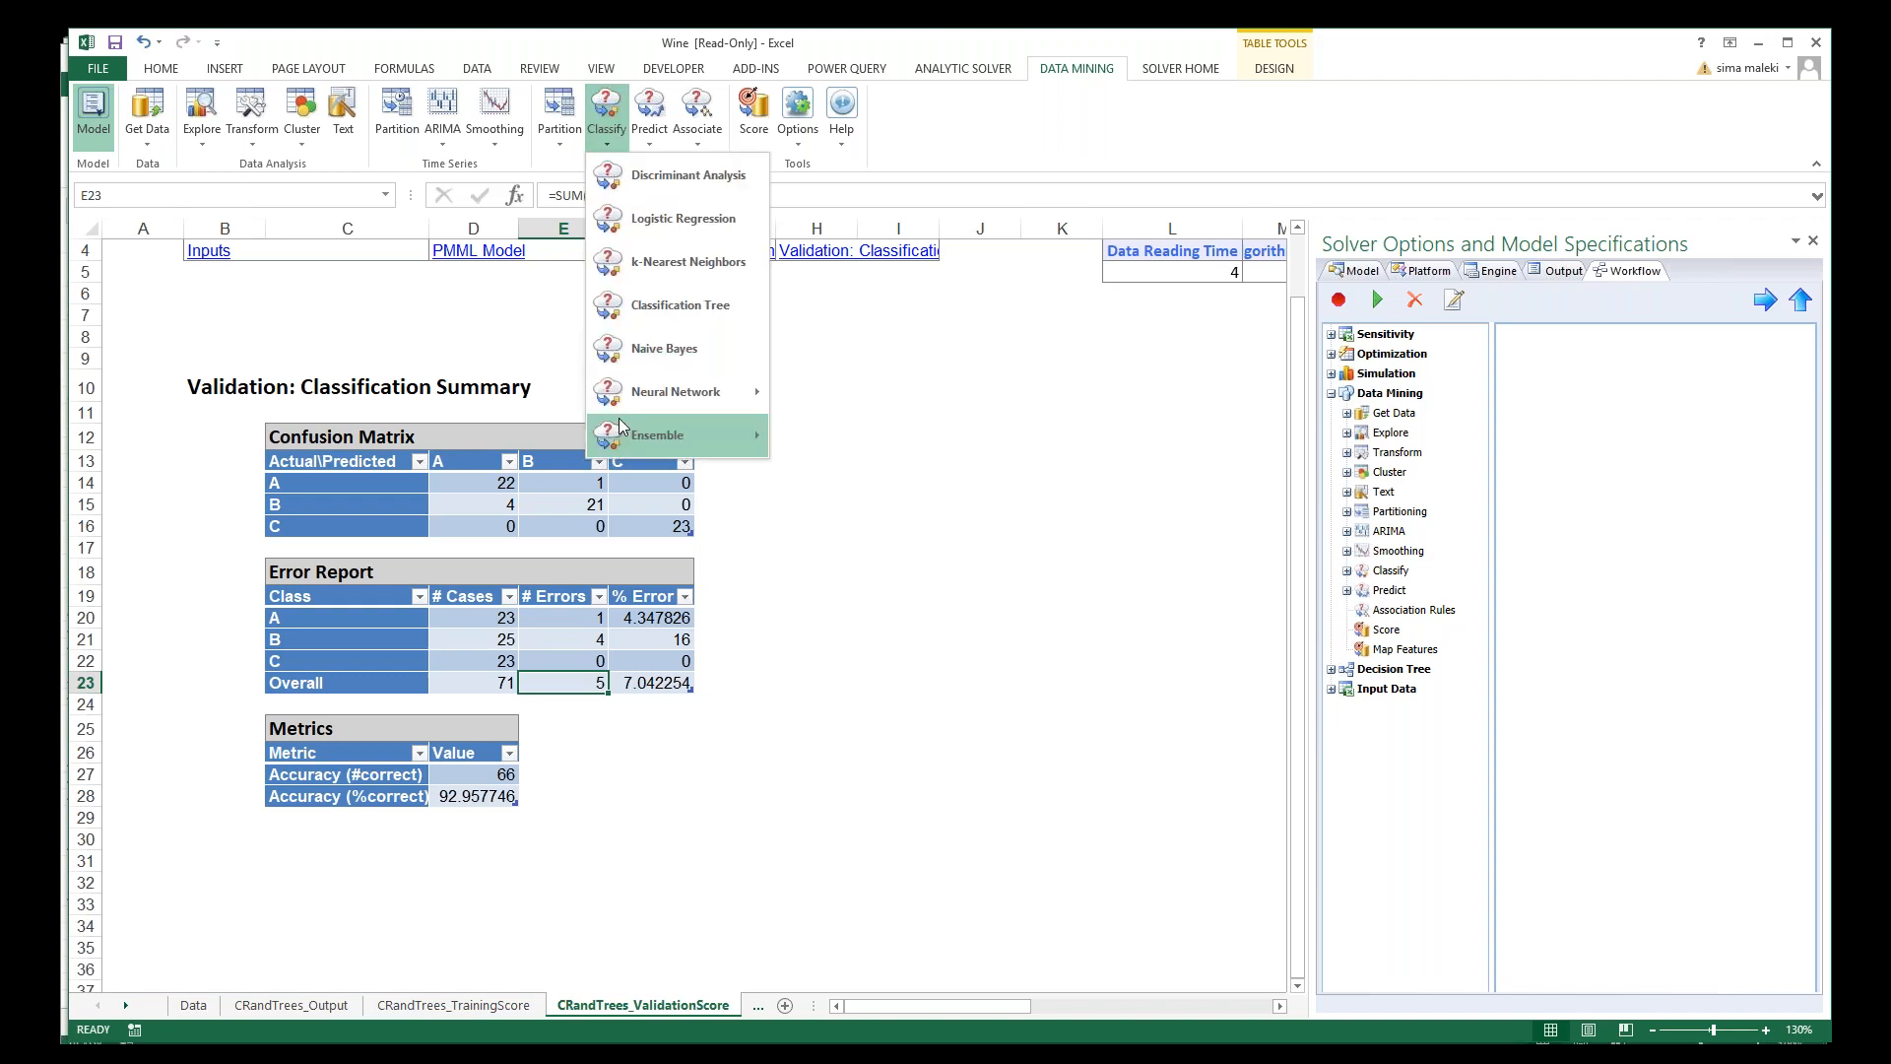
pyautogui.moveTo(621, 425)
pyautogui.click(1151, 410)
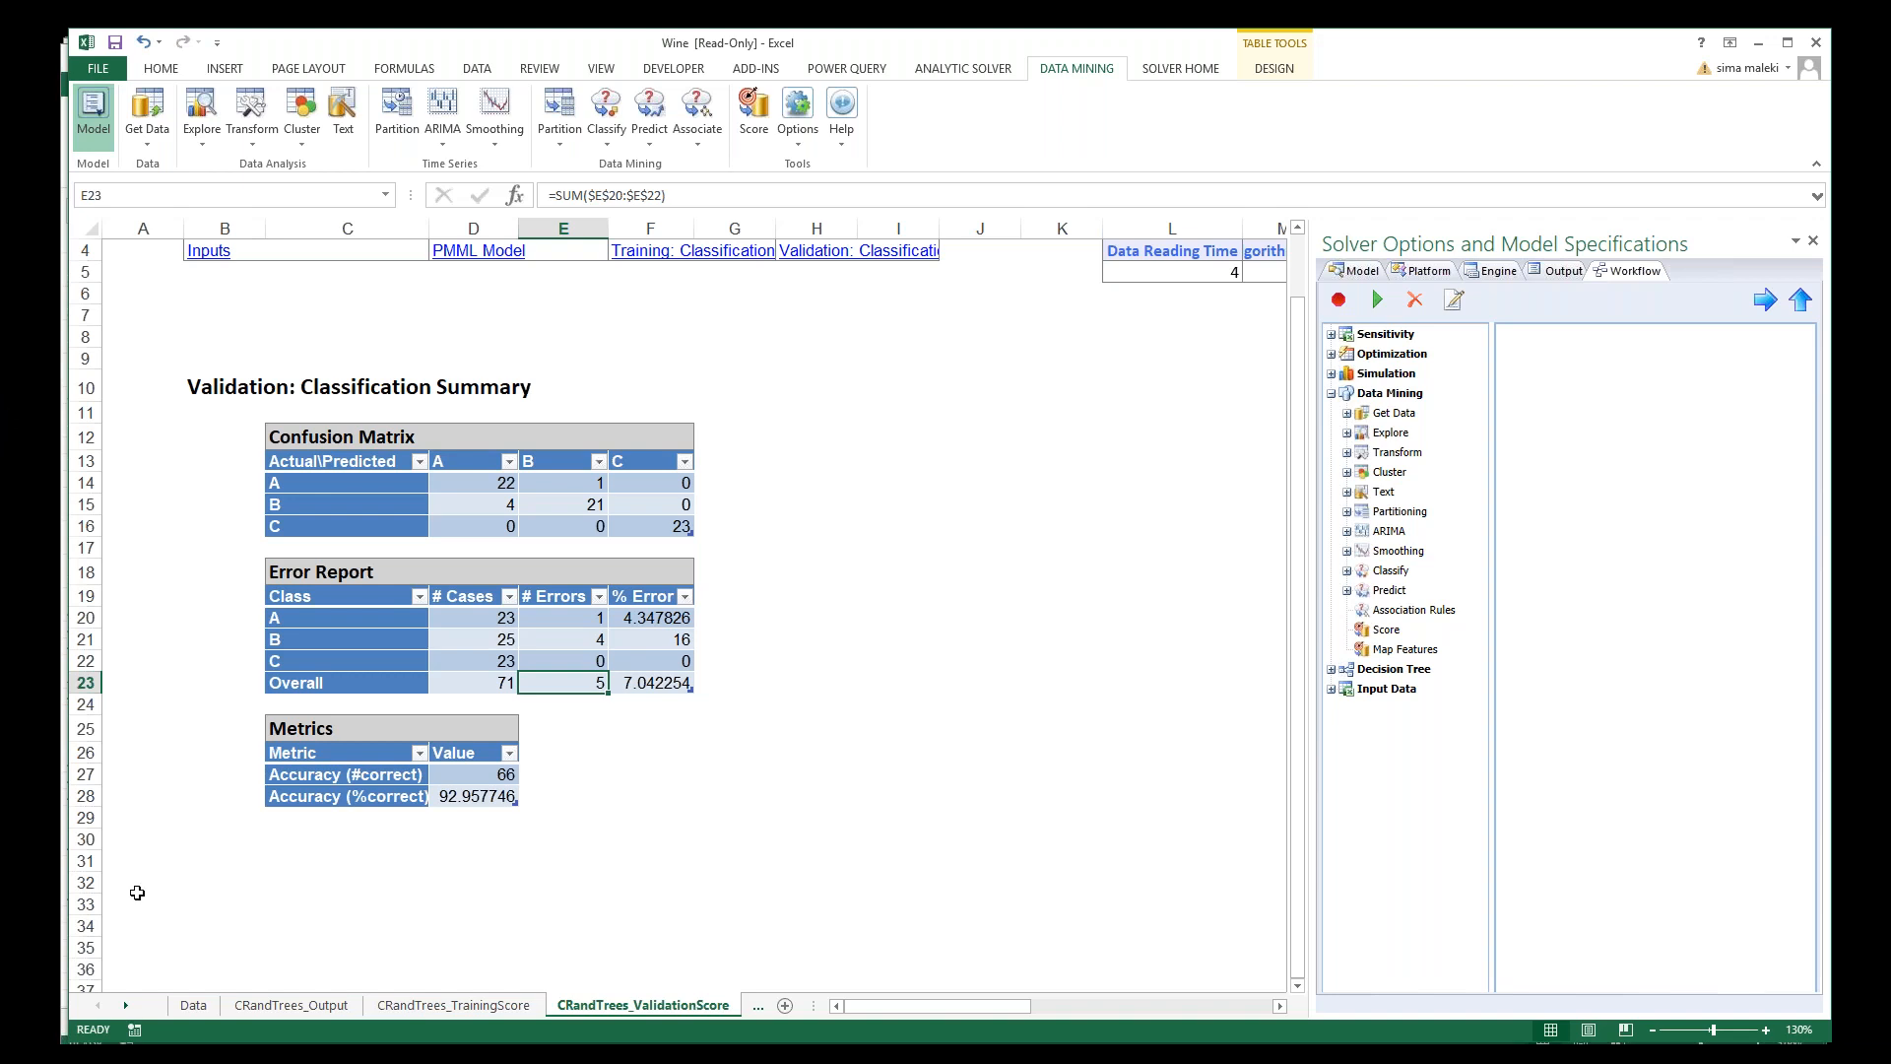
# Step: Try to open the Text Mining Documents example from the Frontline Example Models Overview workbook, and return to the Wine workbook
pyautogui.moveTo(398, 971)
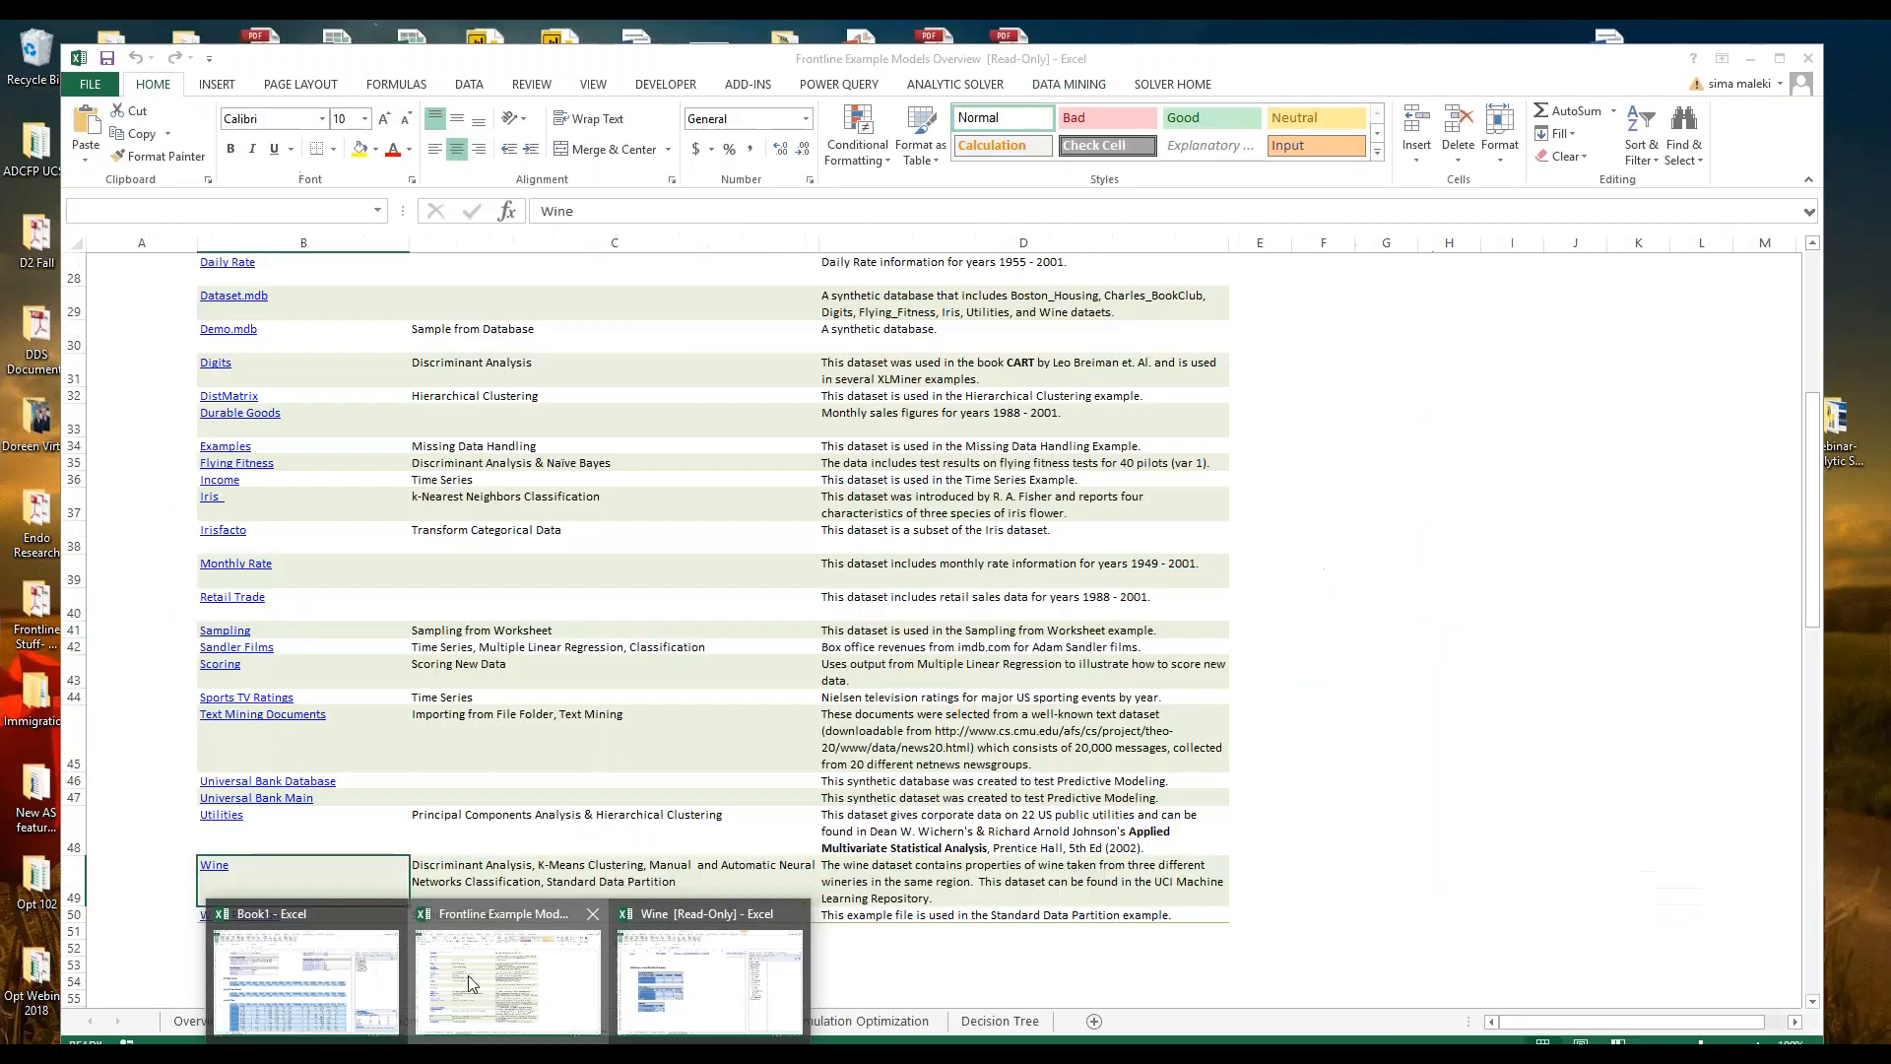
pyautogui.click(468, 974)
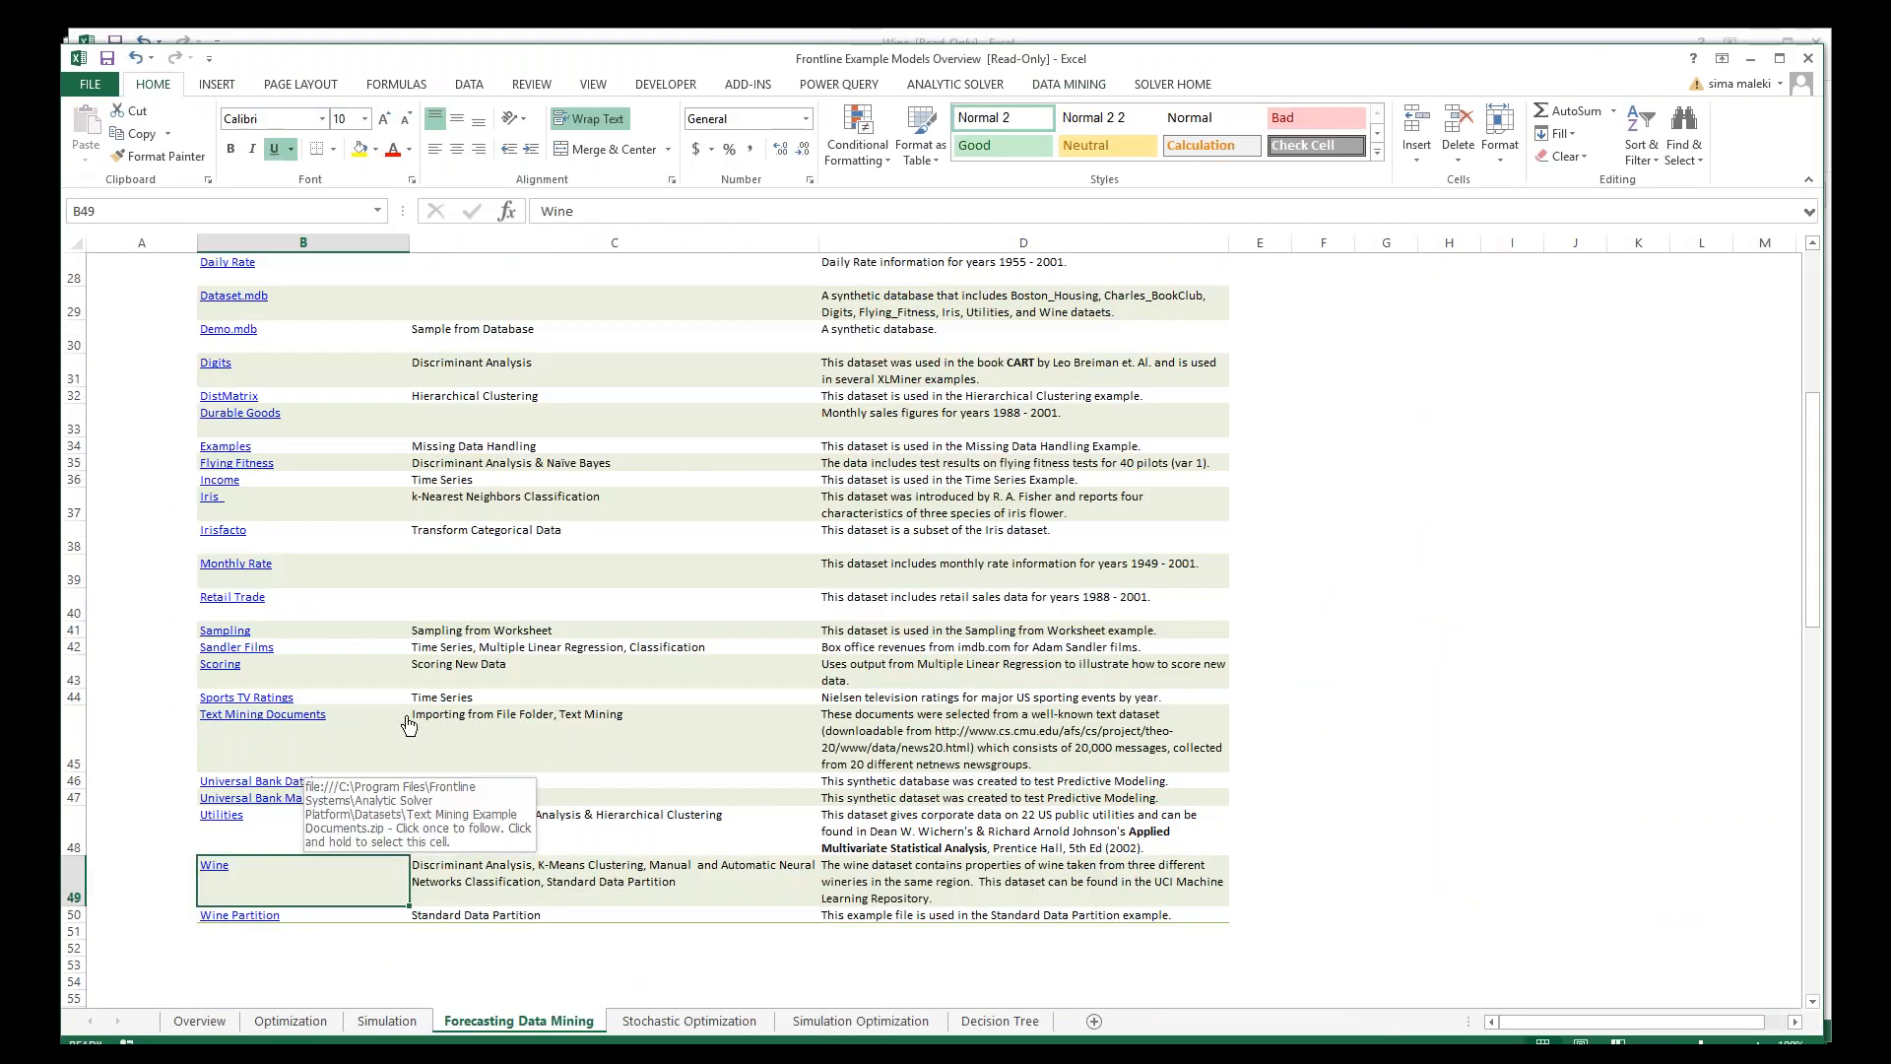
pyautogui.click(291, 726)
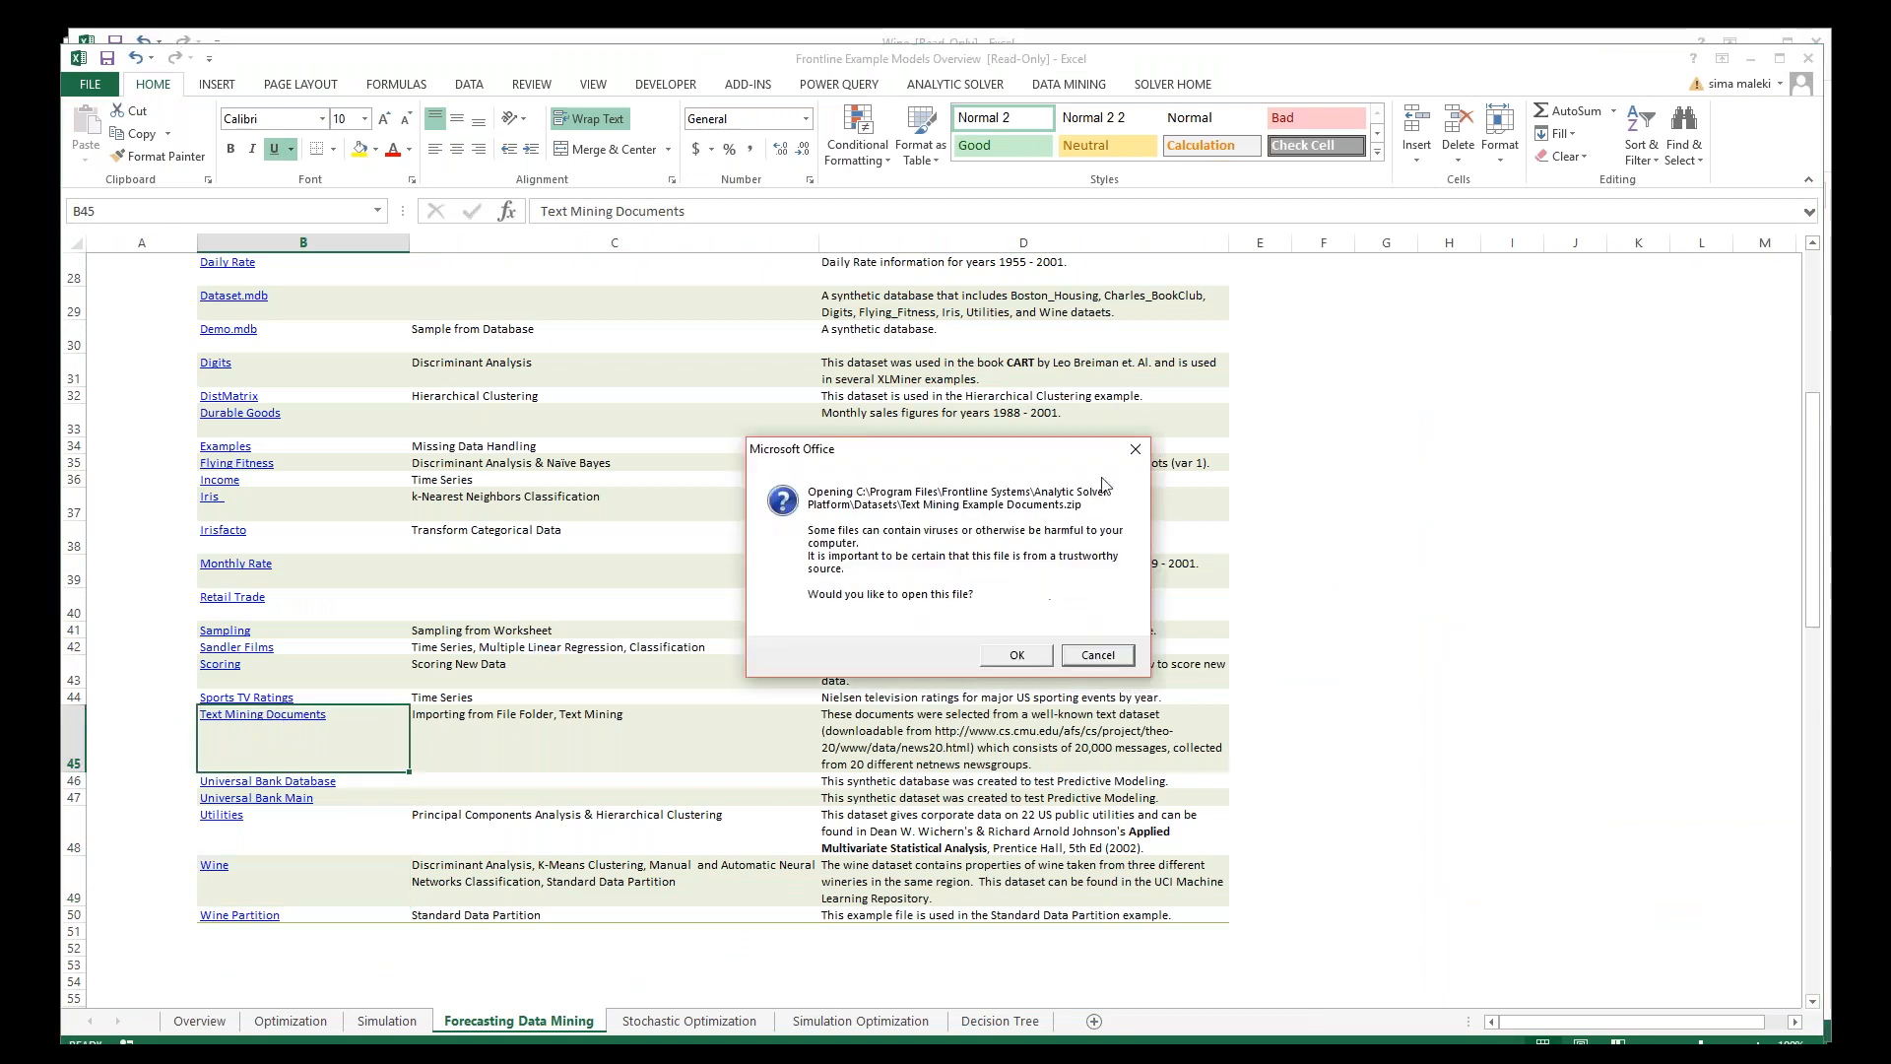
pyautogui.click(1137, 447)
pyautogui.click(508, 1056)
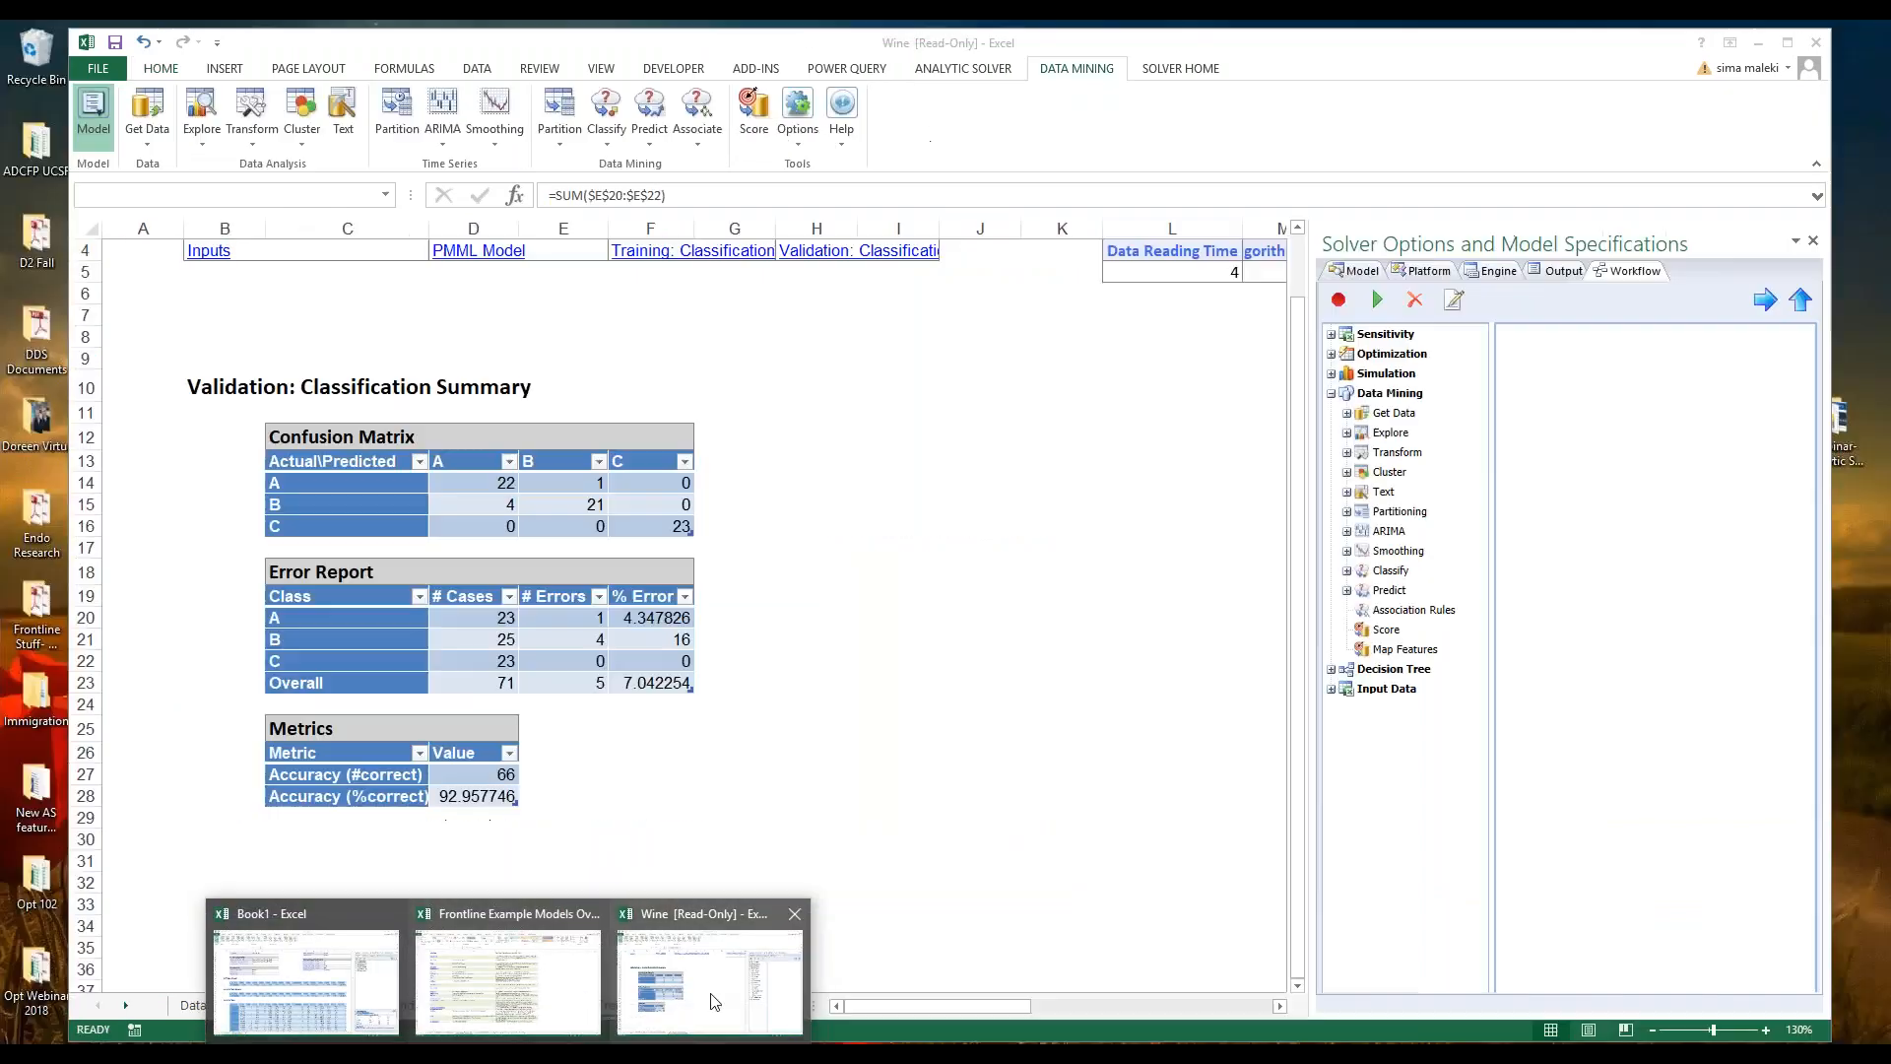
pyautogui.click(714, 1001)
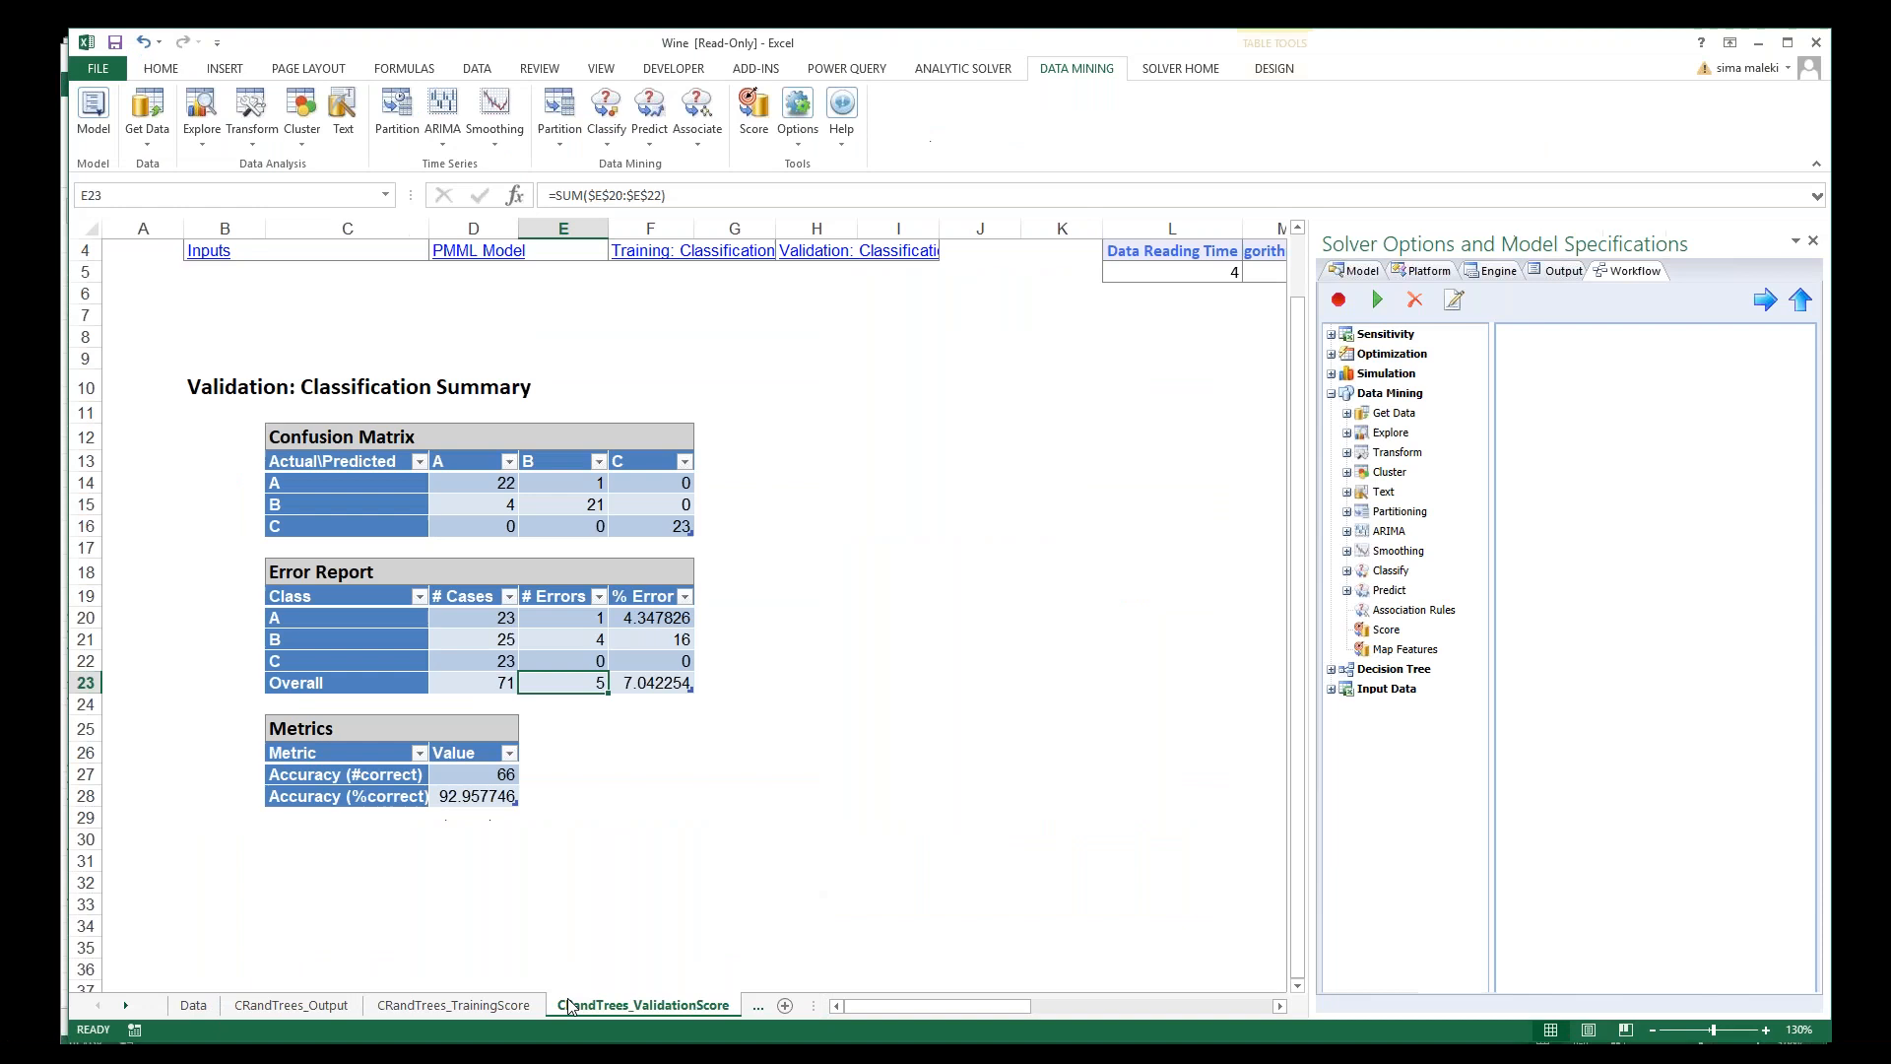
# Step: Create a new blank workbook and maximize its window
pyautogui.click(100, 69)
pyautogui.click(115, 149)
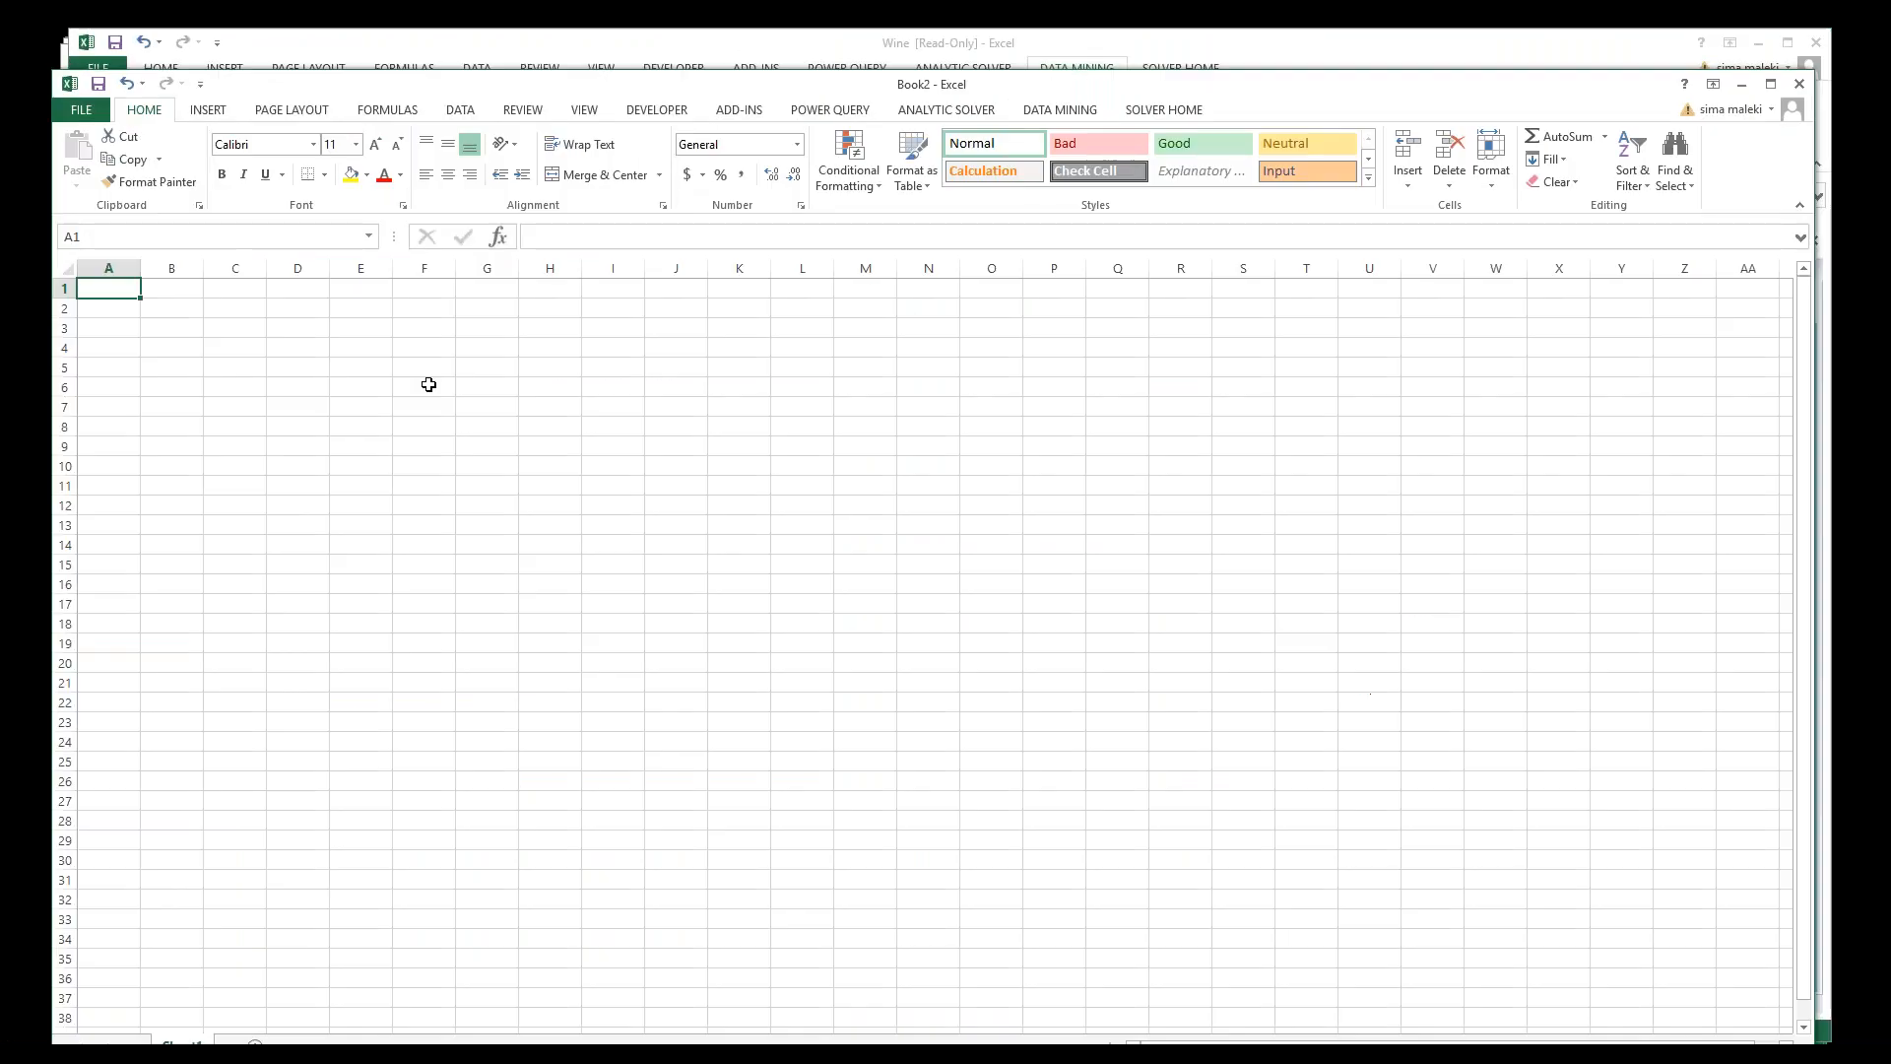
pyautogui.click(423, 384)
pyautogui.doubleClick(842, 59)
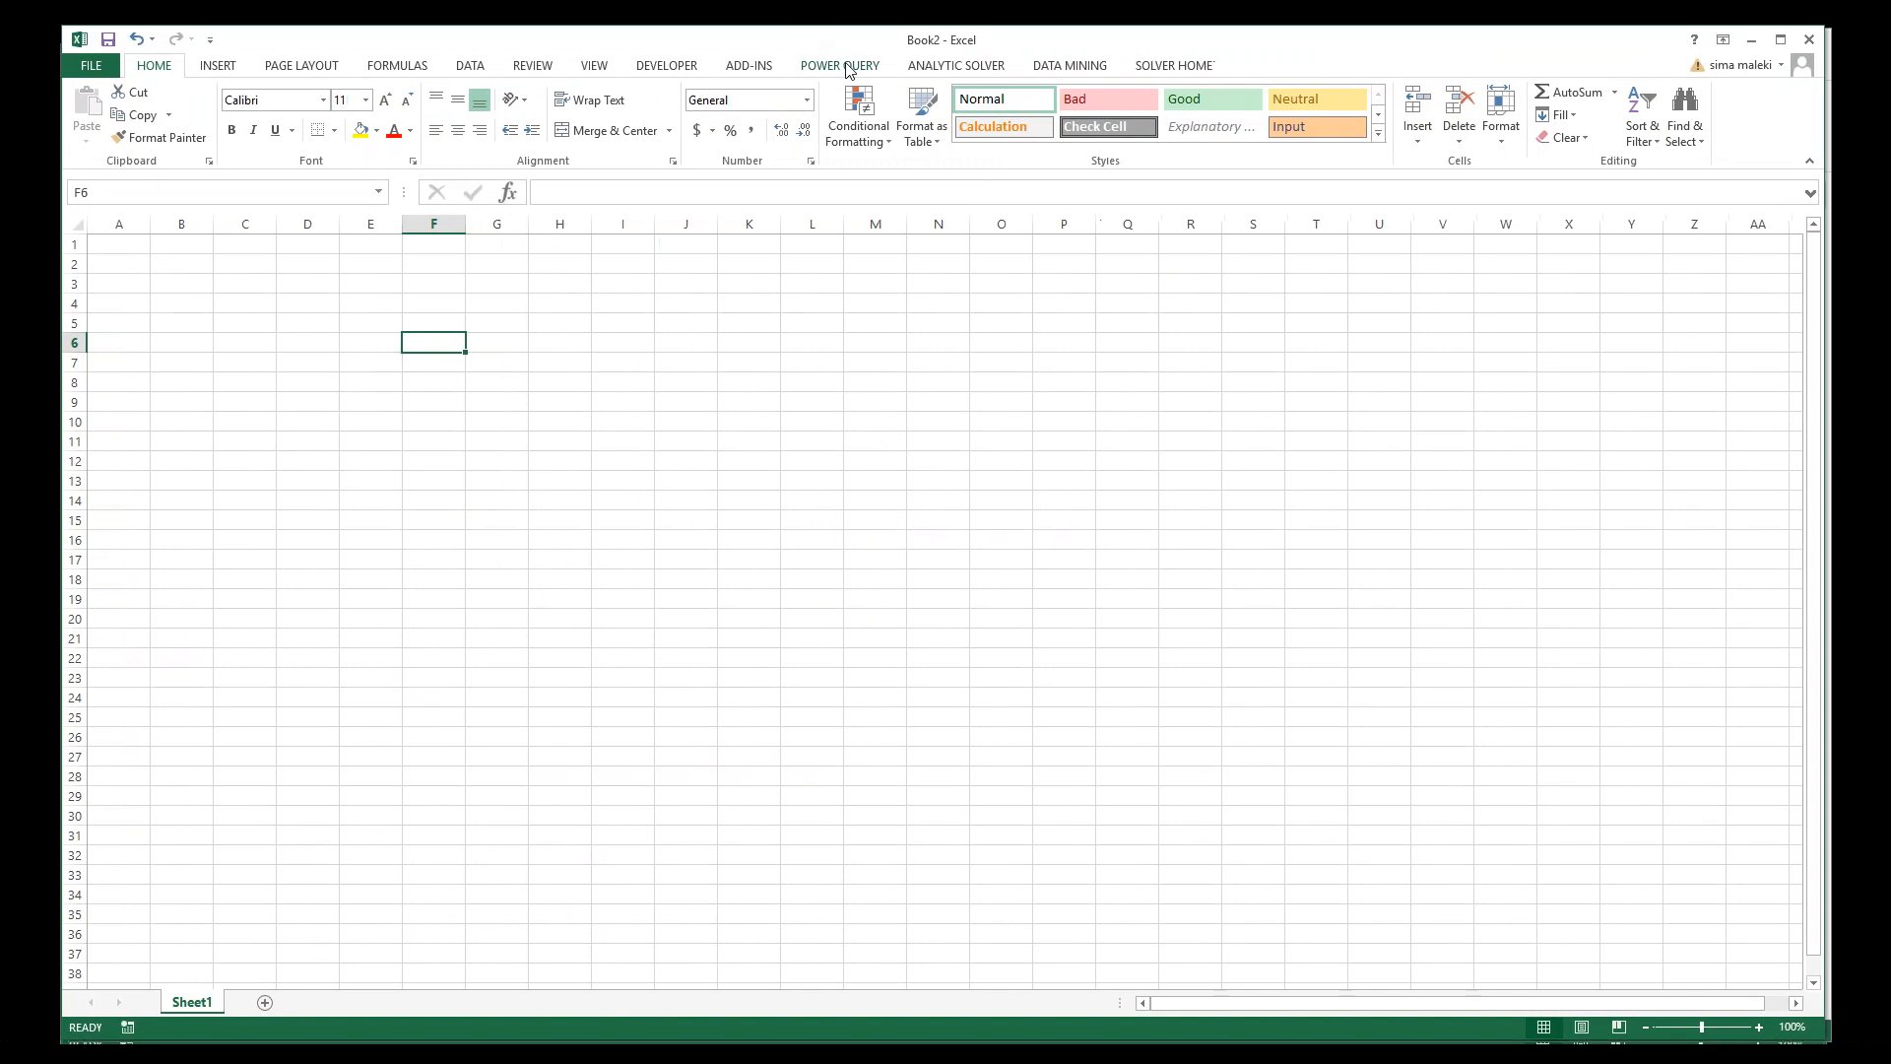
# Step: Start a data import from a file folder and browse to the Autos folder inside "Data mining webinar series 30 min"
pyautogui.click(966, 68)
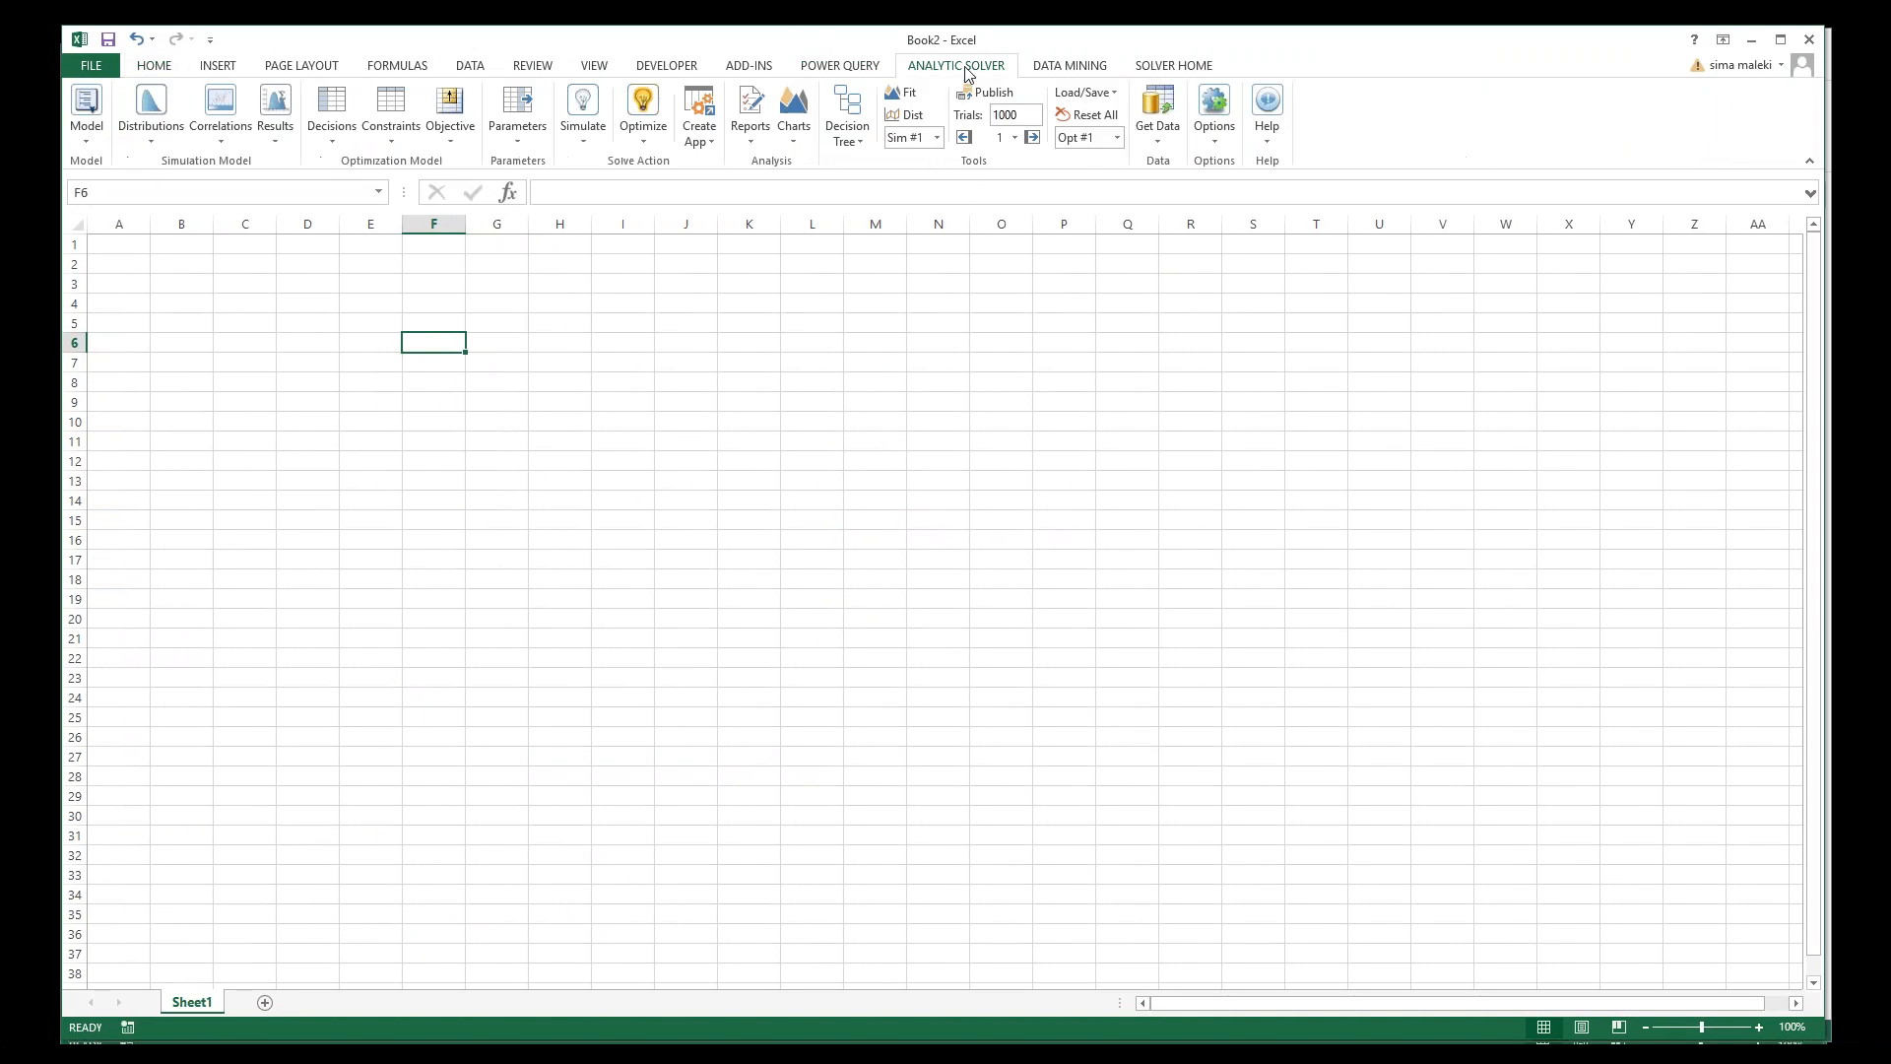
pyautogui.click(1074, 67)
pyautogui.click(139, 142)
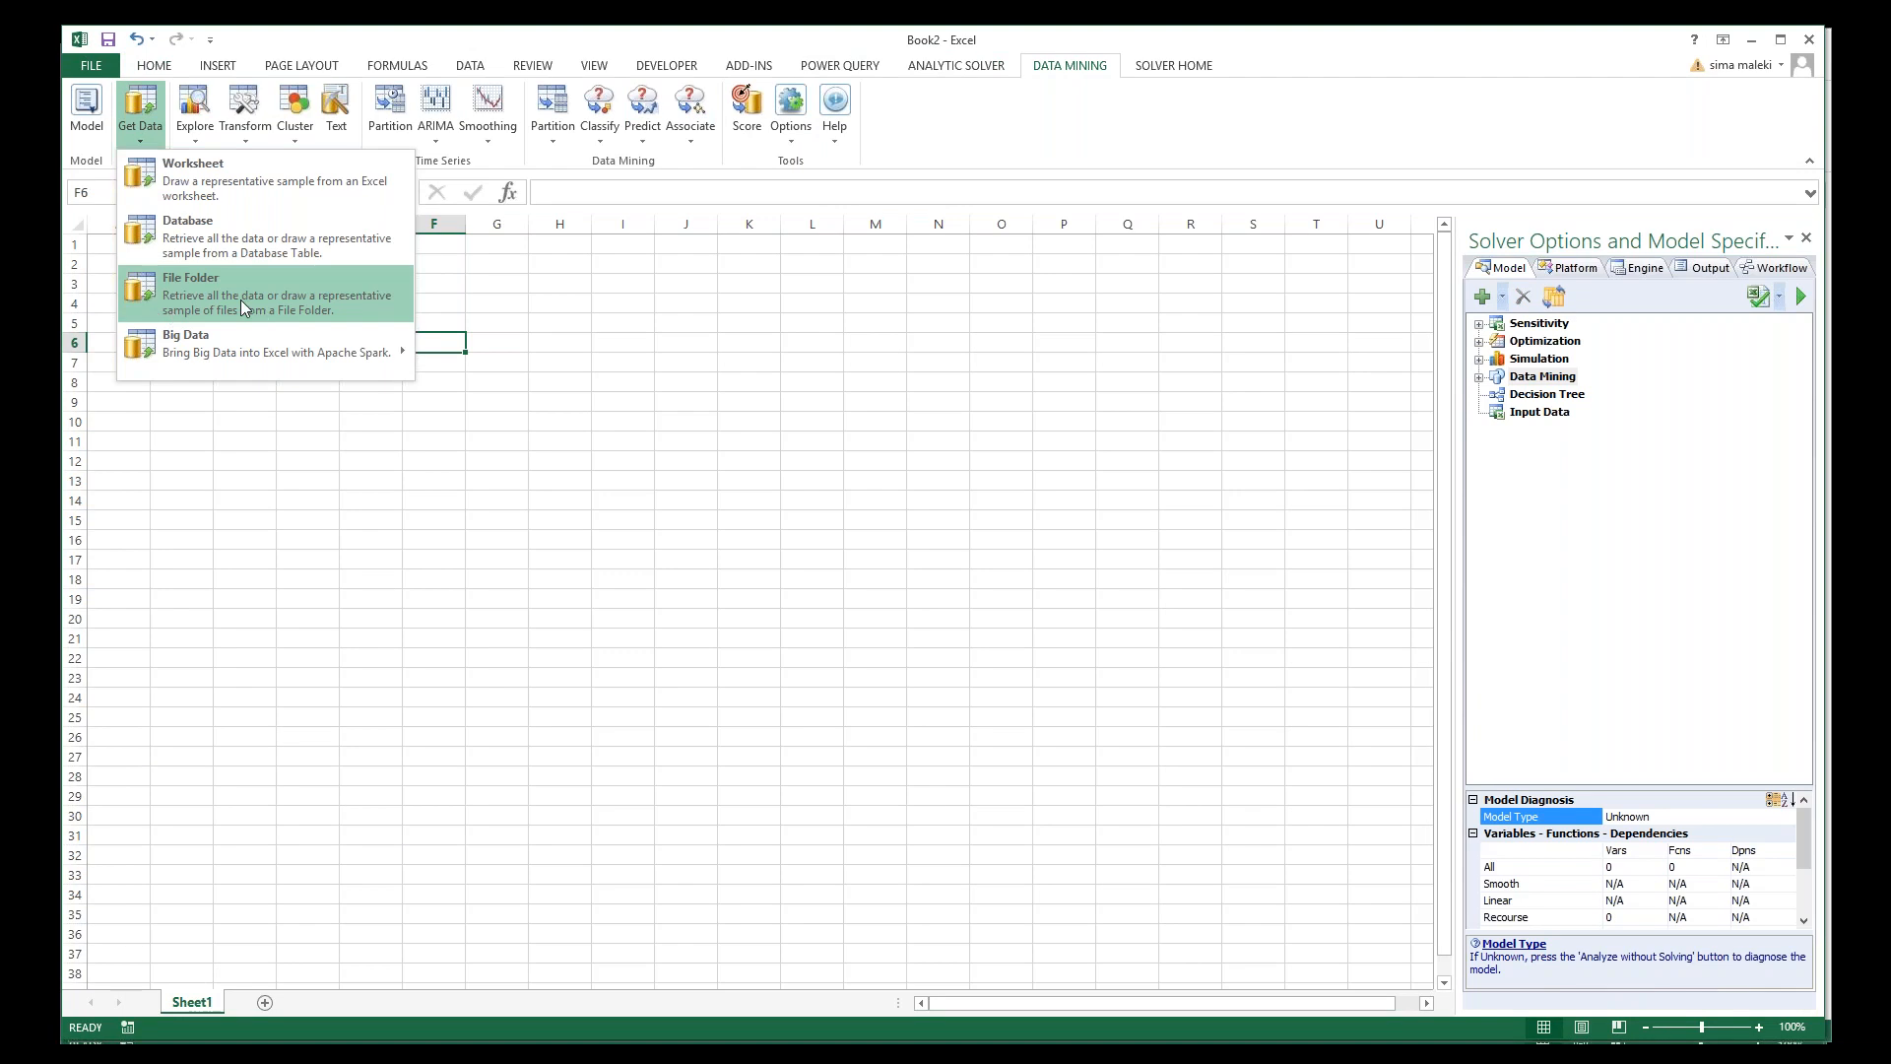
pyautogui.click(163, 314)
pyautogui.click(1133, 280)
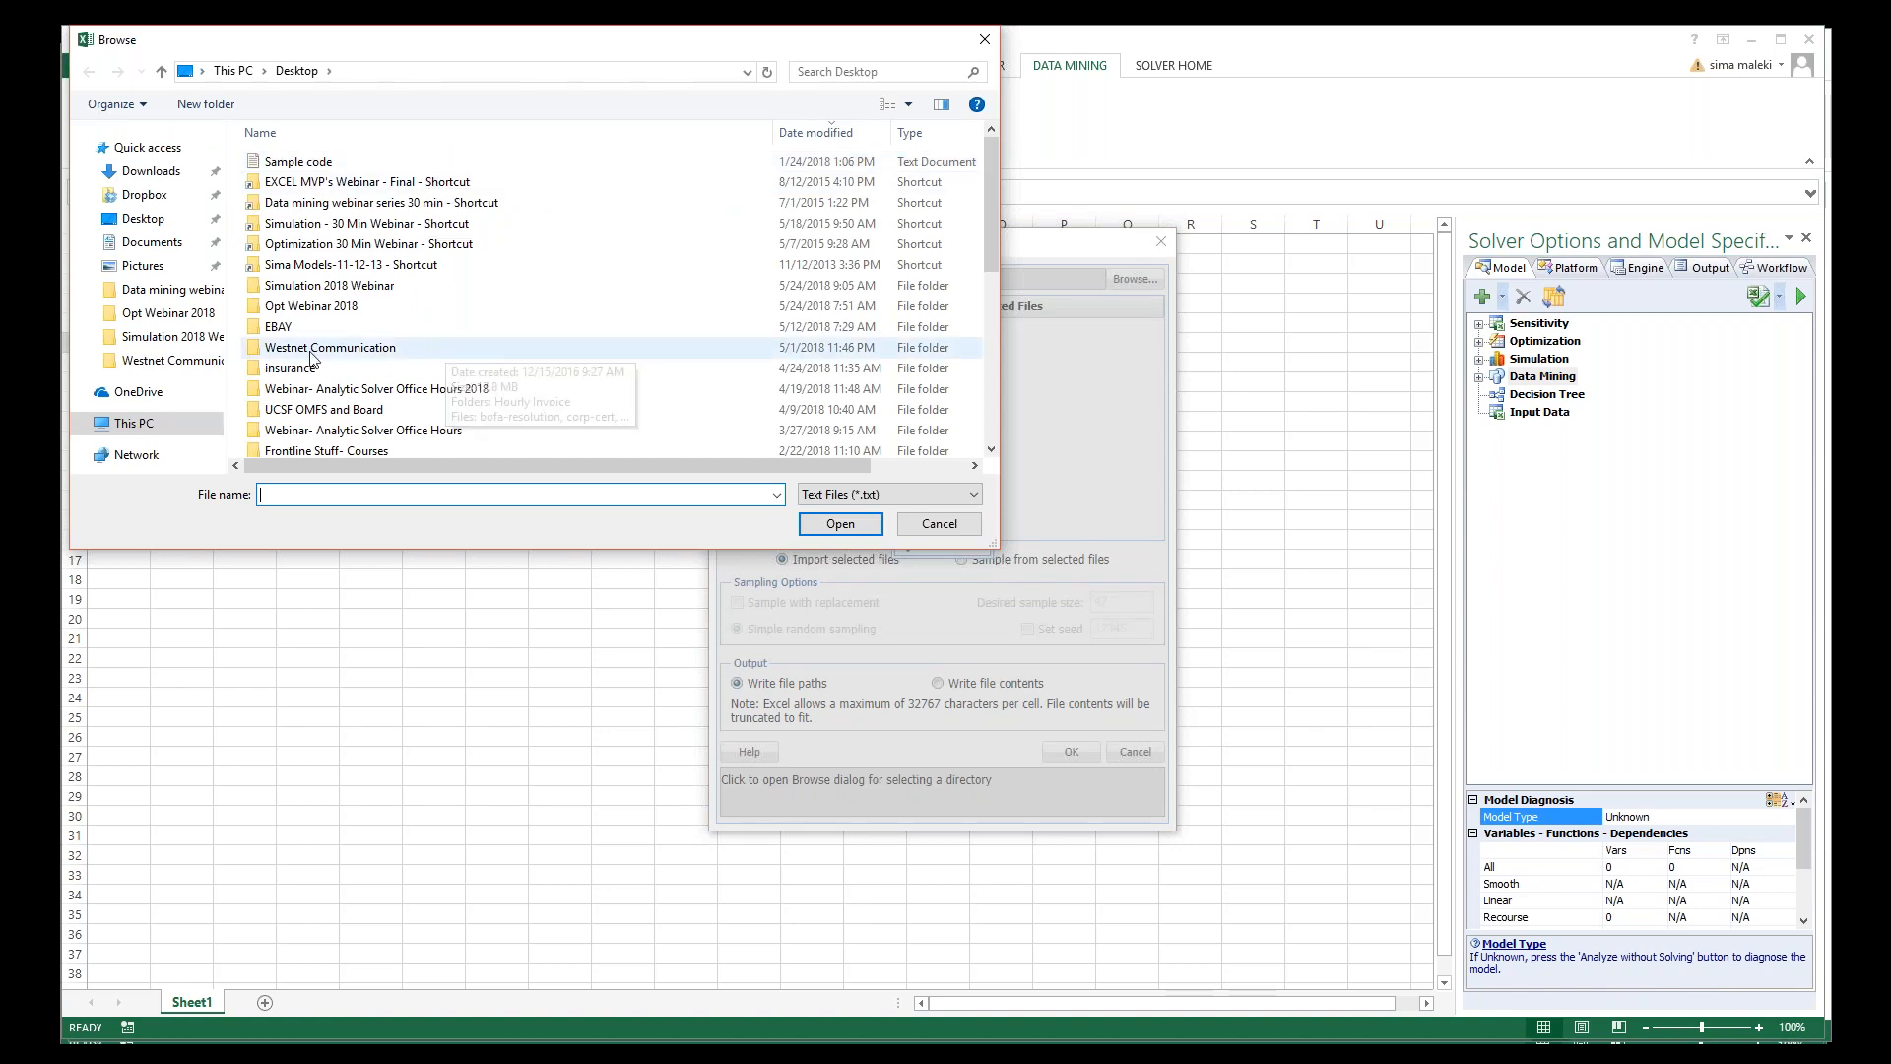
pyautogui.doubleClick(396, 204)
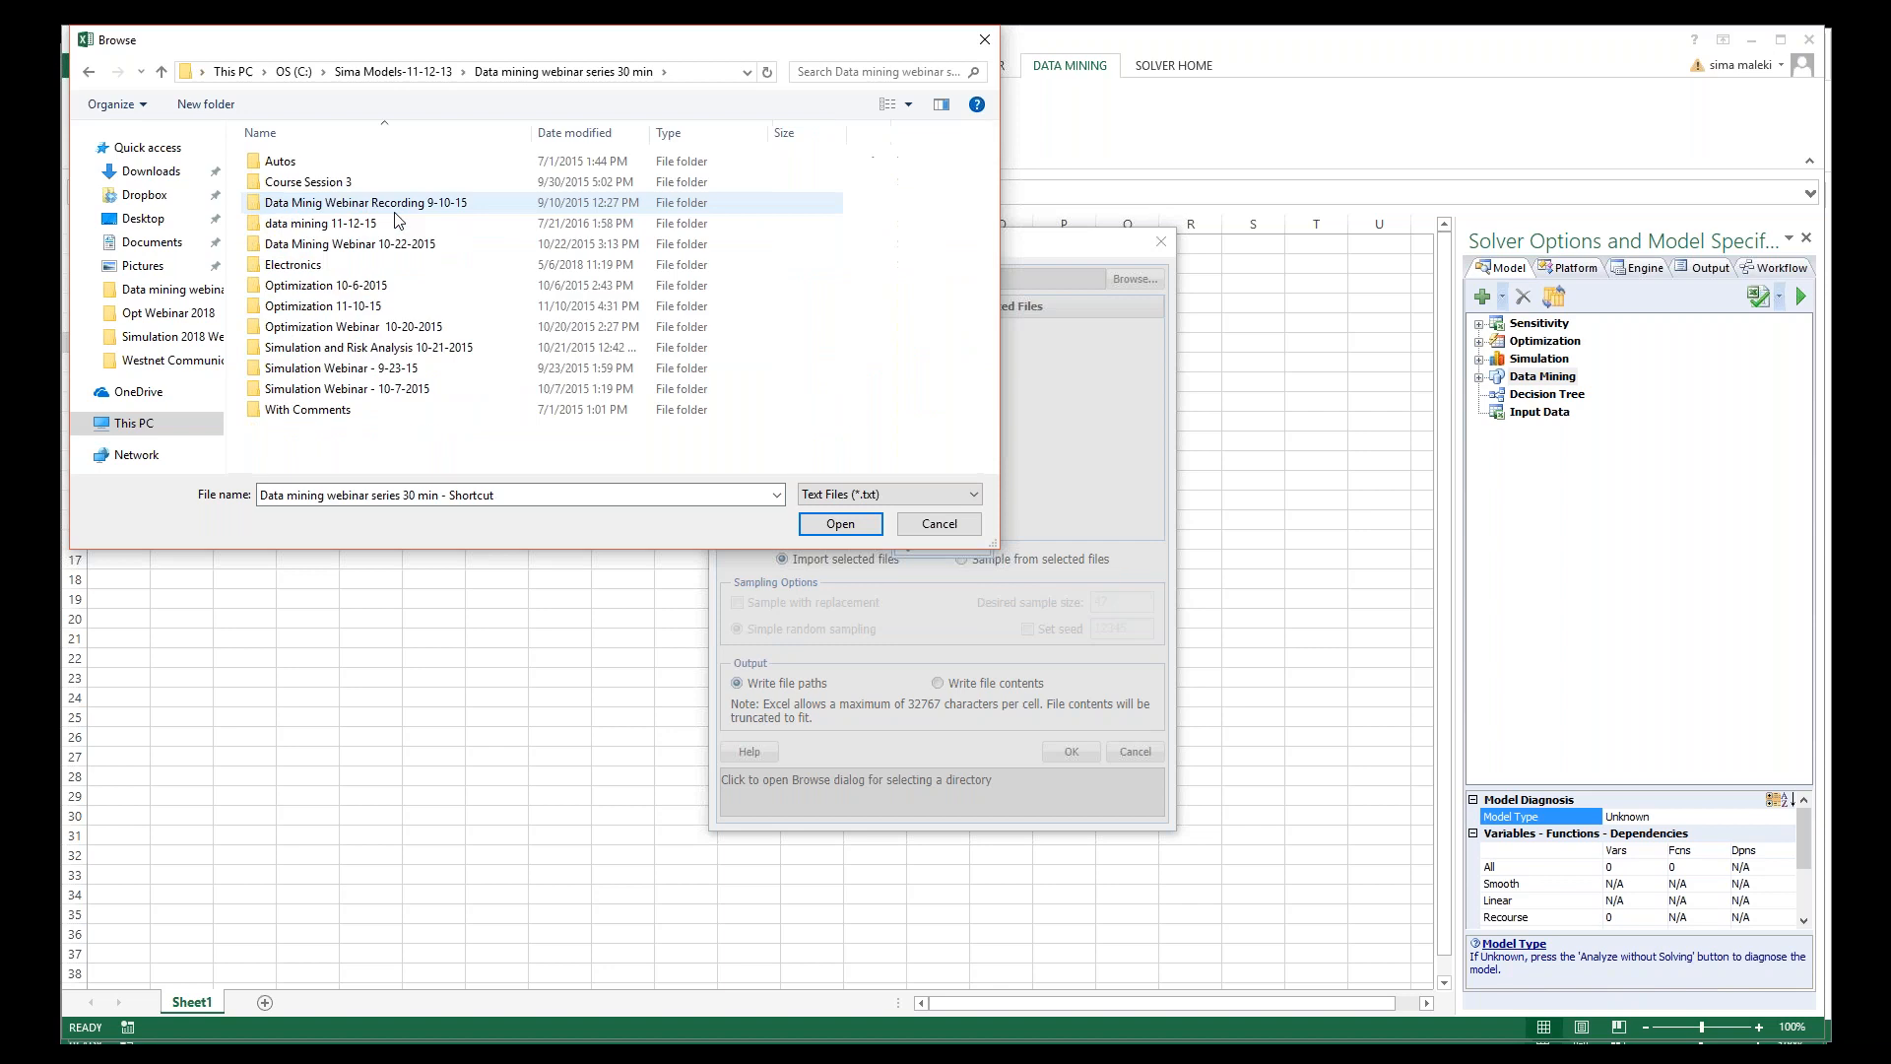
pyautogui.doubleClick(371, 164)
# Step: List all file types in the Autos folder and add every file in it to the import's selected files
pyautogui.click(890, 495)
pyautogui.click(867, 547)
pyautogui.click(544, 349)
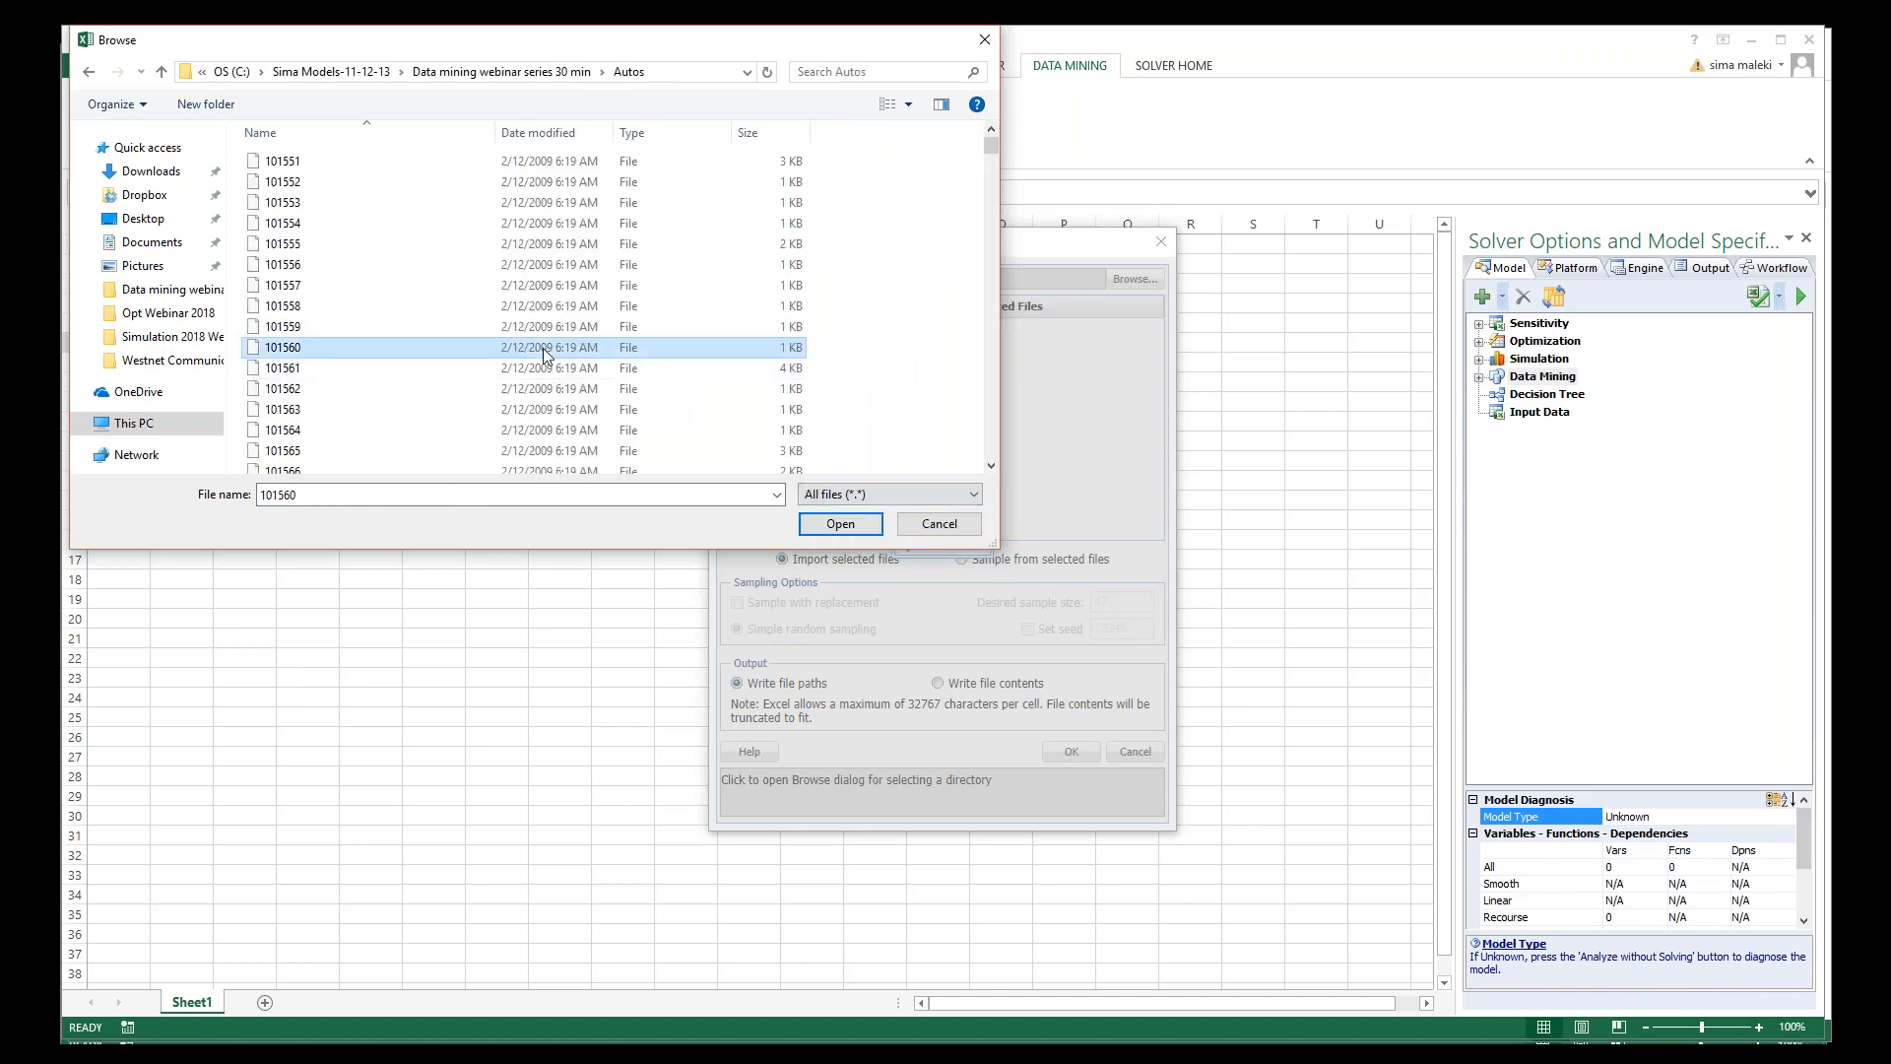
pyautogui.hotkey('ctrl', 'a')
pyautogui.click(842, 523)
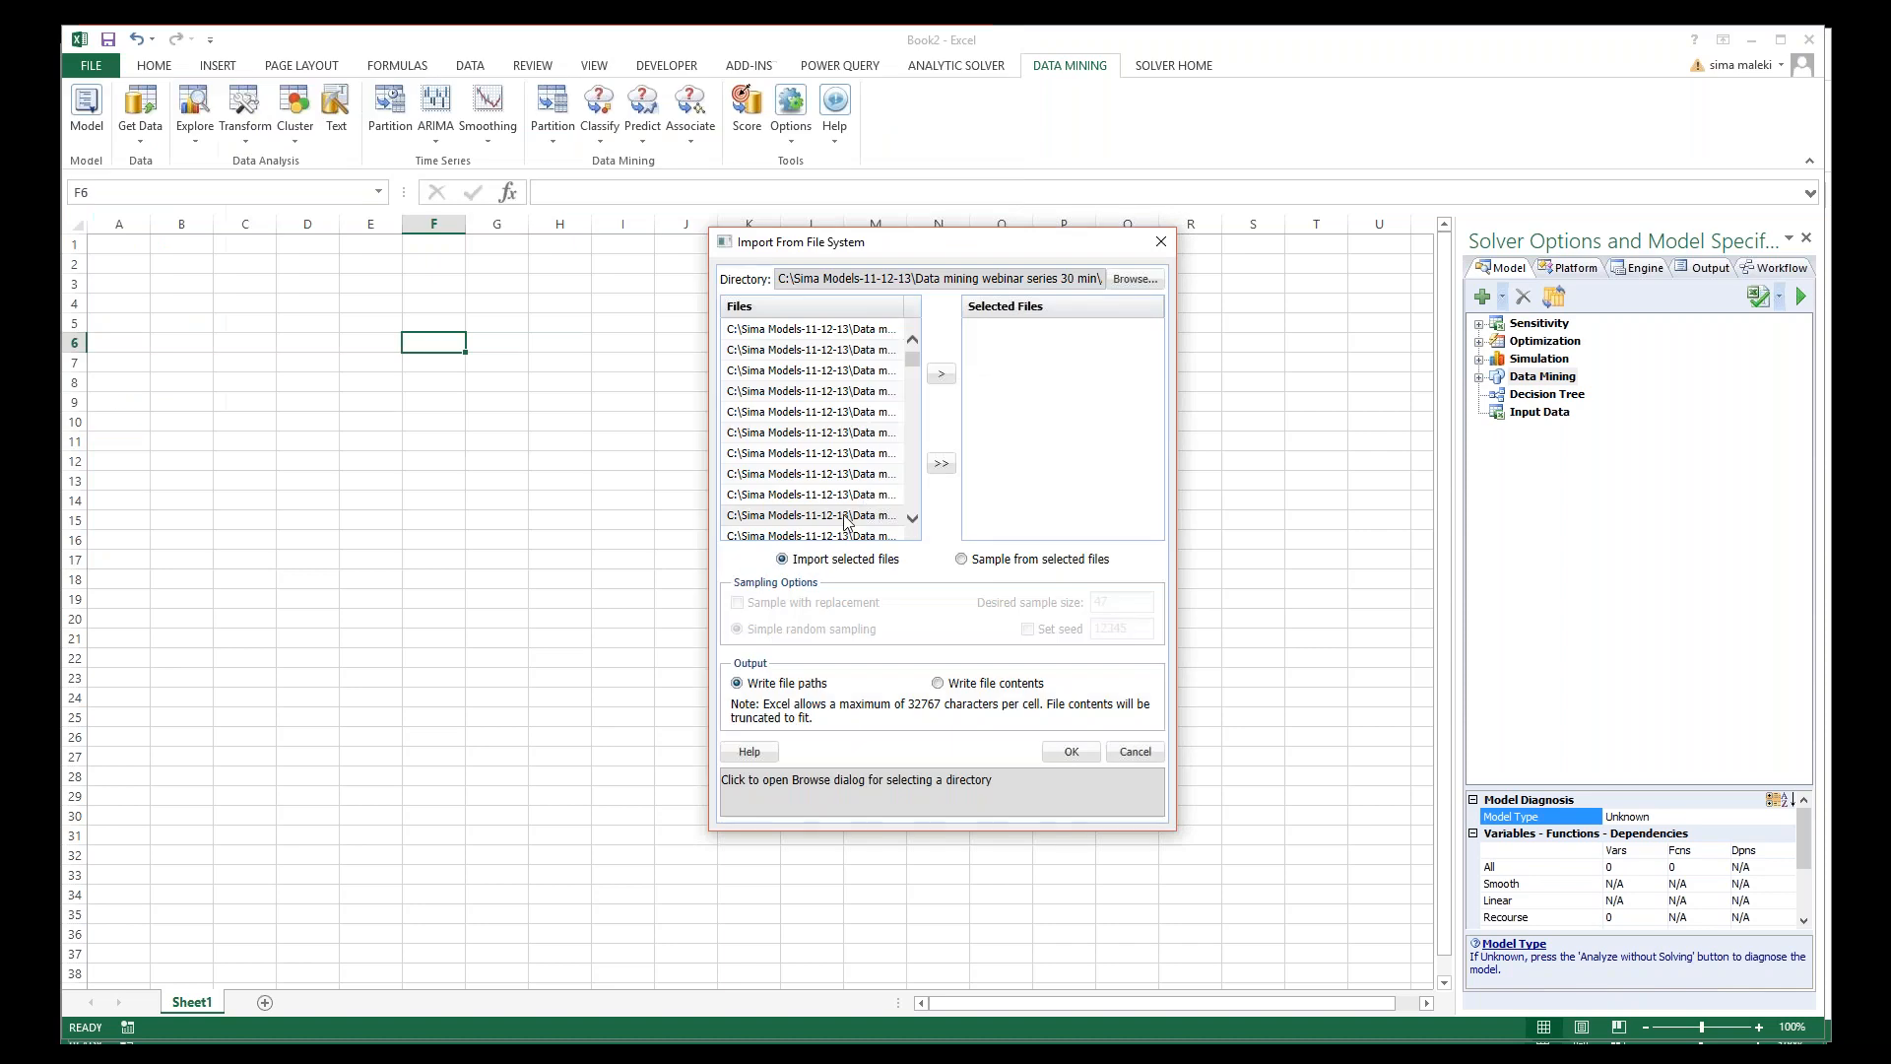
pyautogui.click(941, 463)
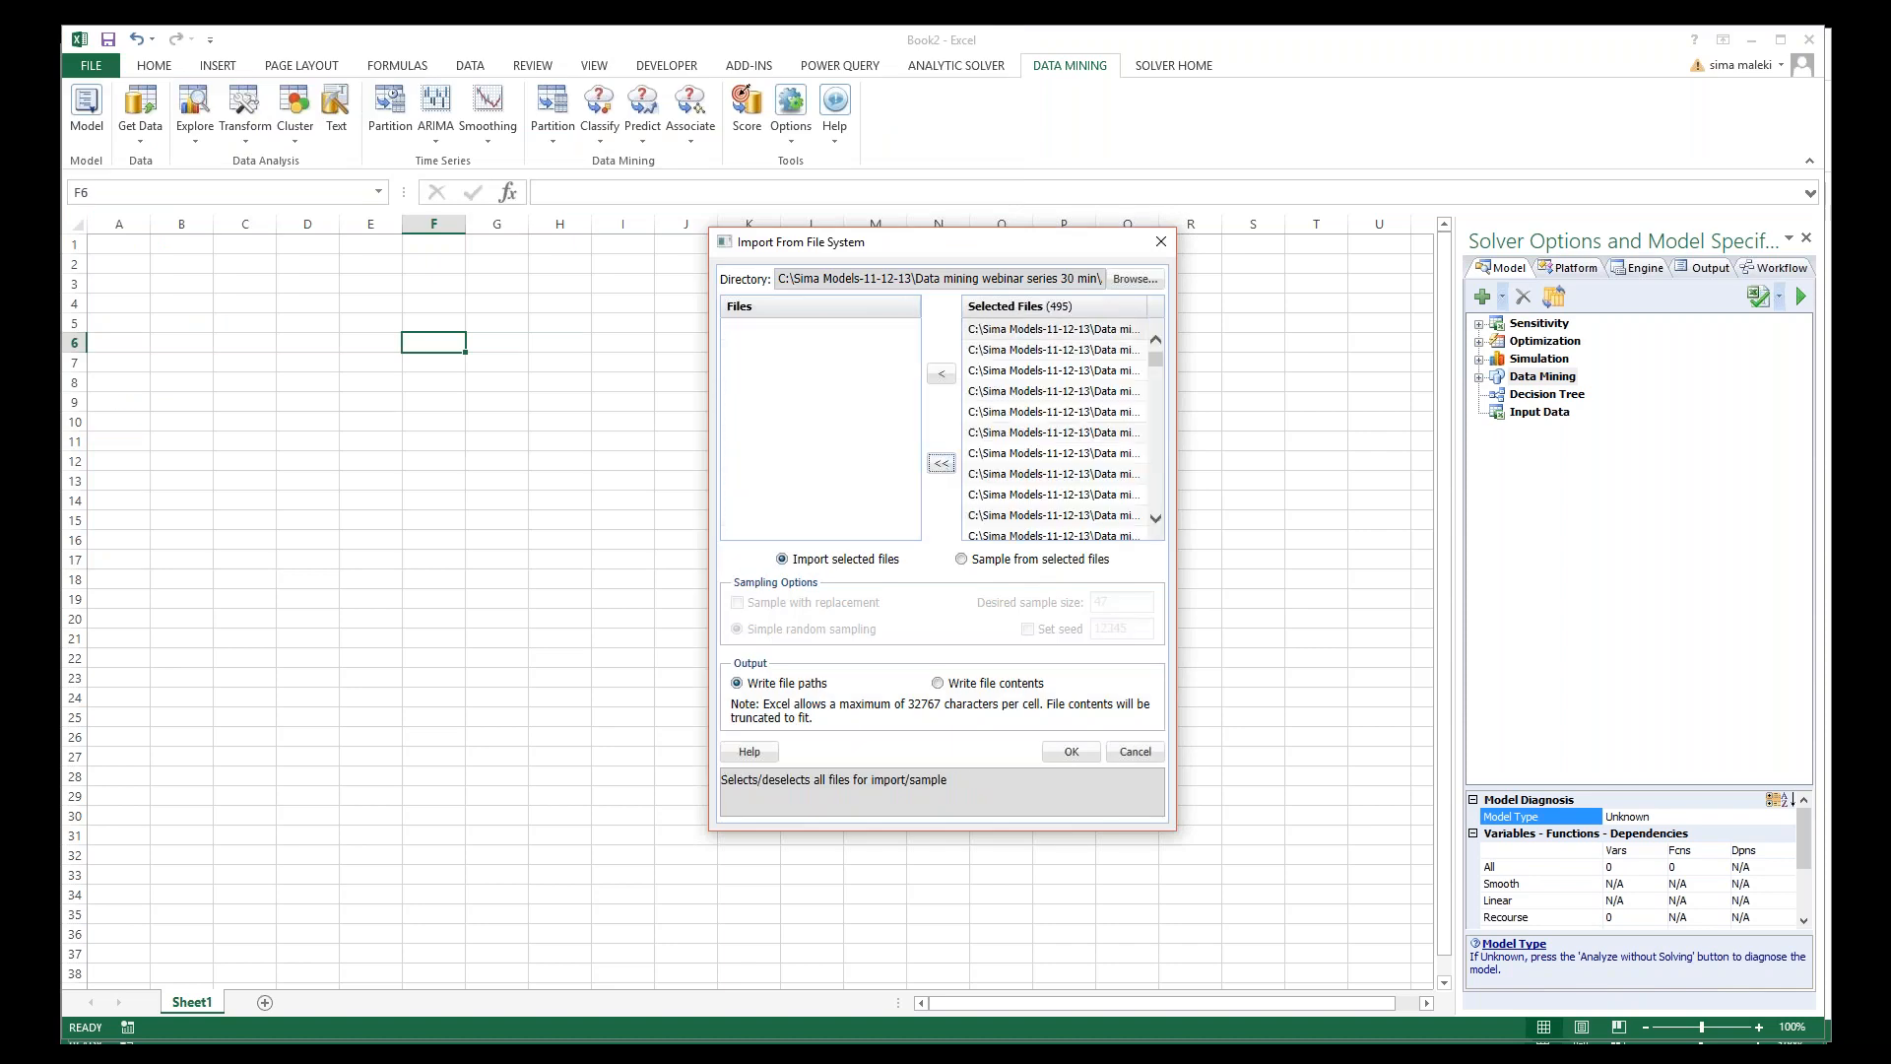
# Step: Browse to the Electronics folder for more import files and list all file types
pyautogui.click(1135, 279)
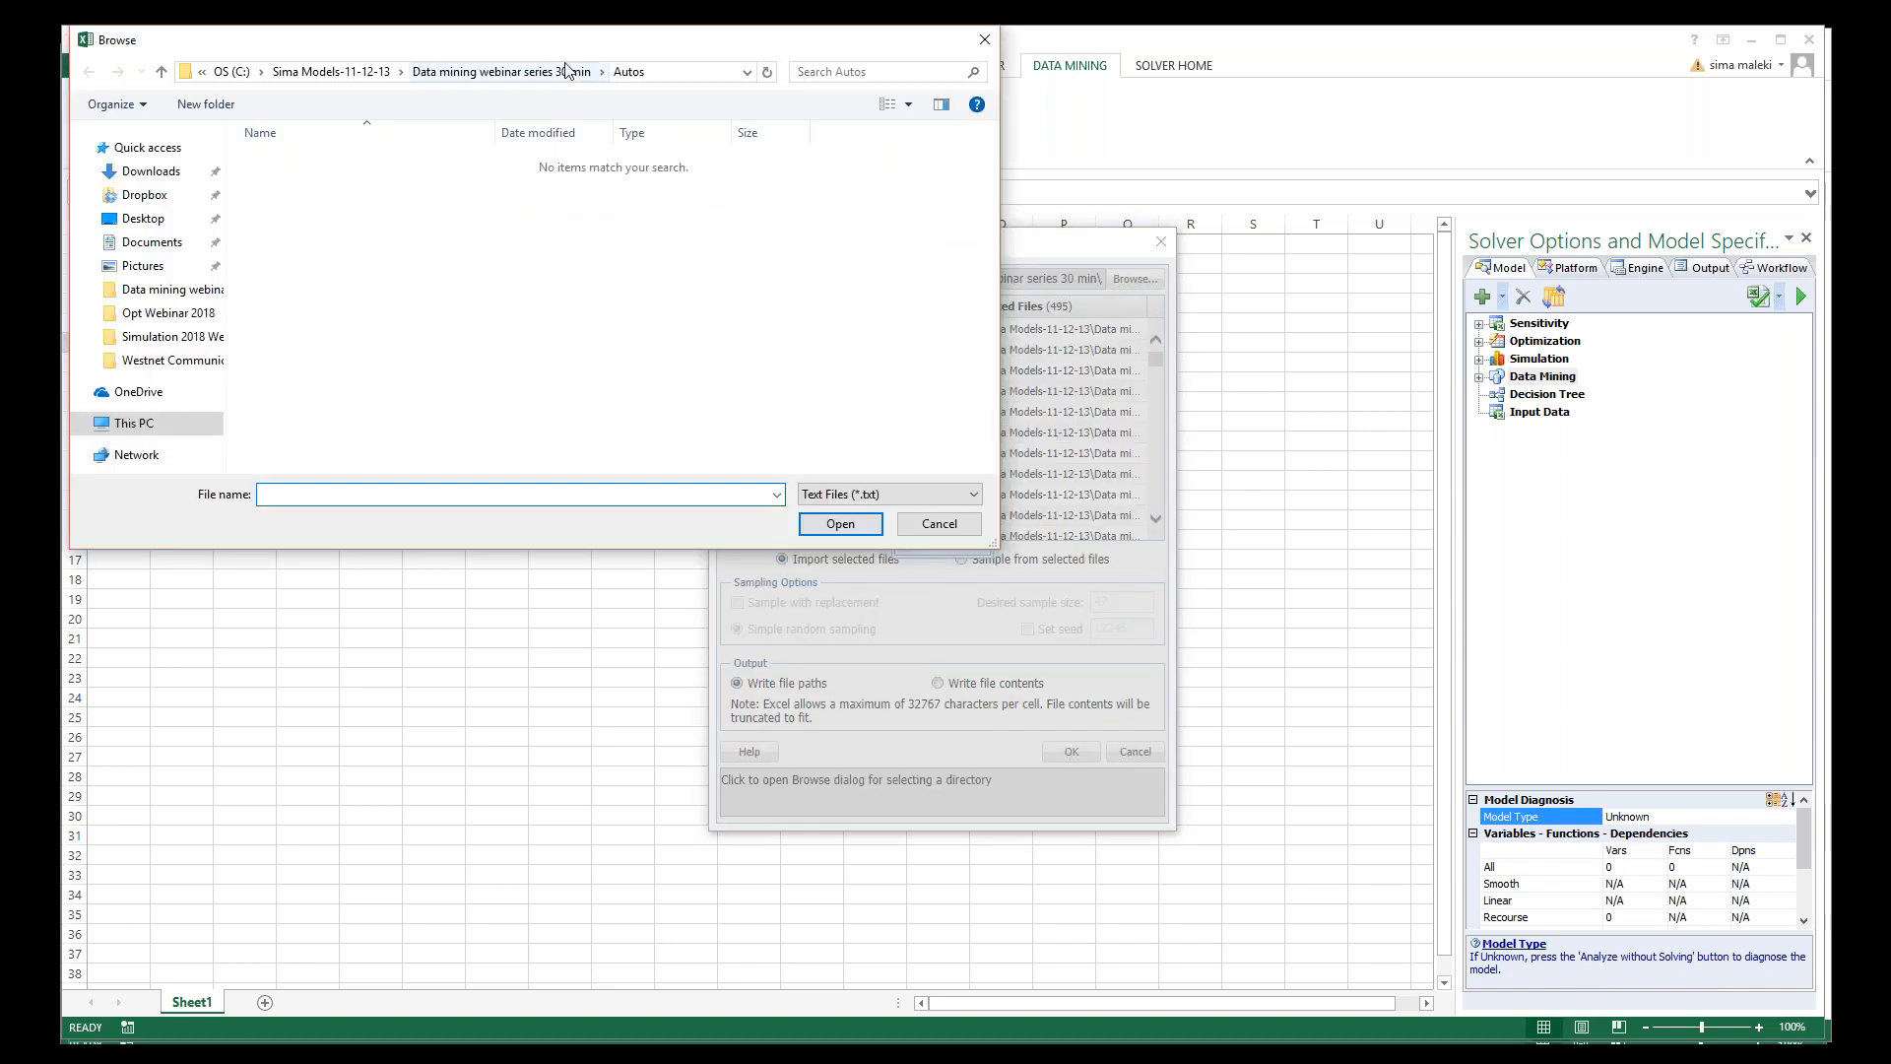
pyautogui.doubleClick(341, 264)
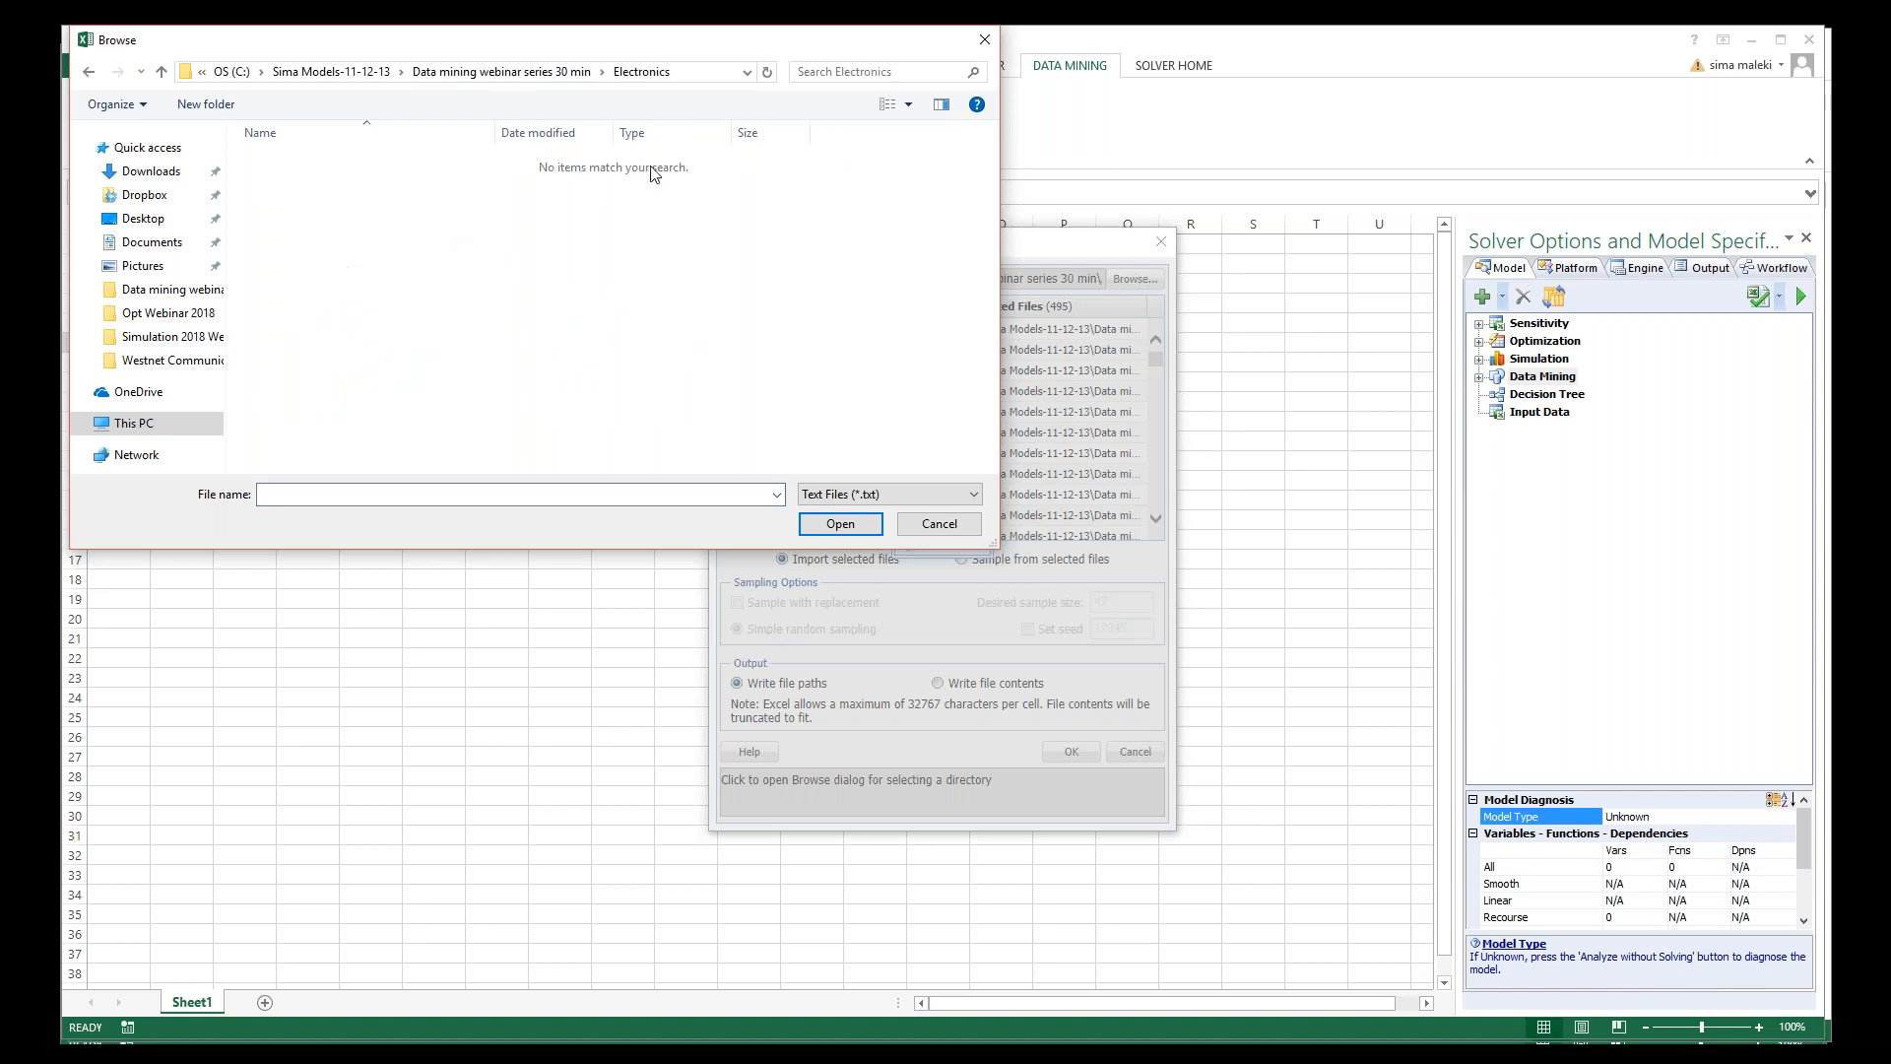
pyautogui.click(890, 493)
pyautogui.click(866, 537)
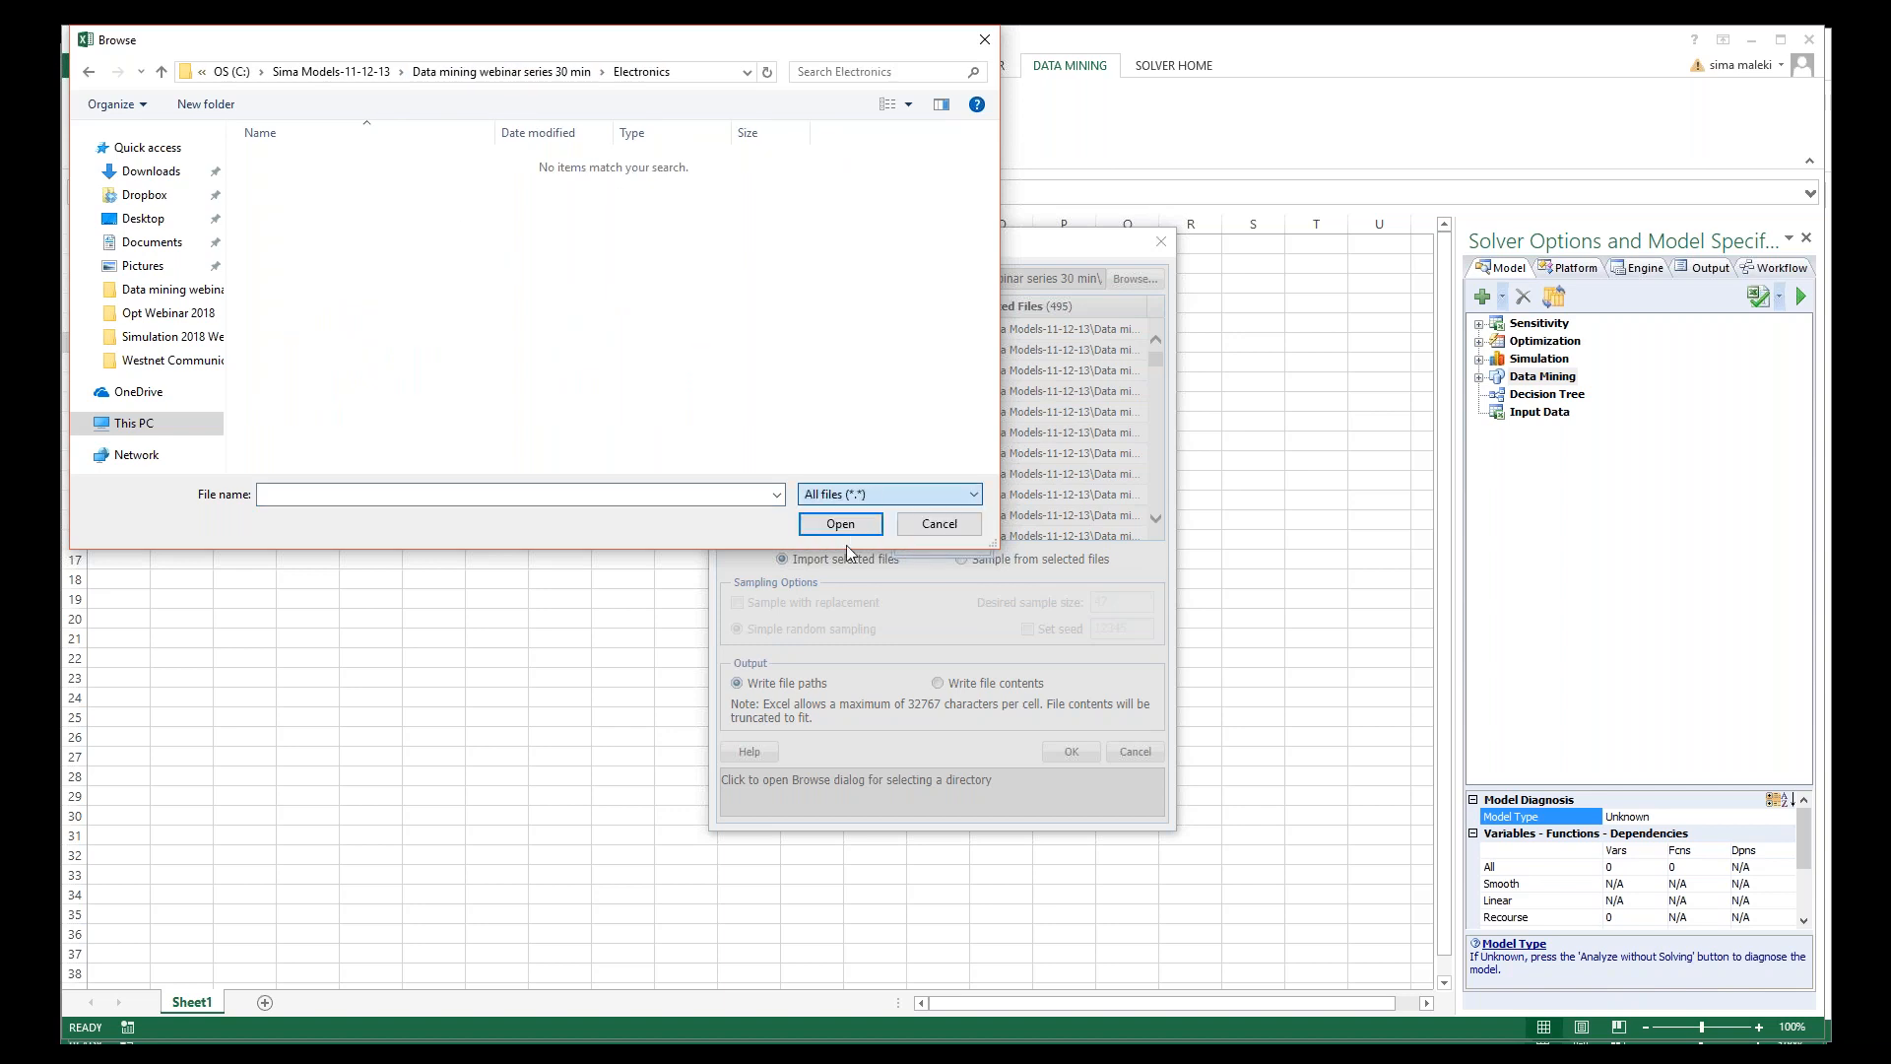
# Step: Add all numbered Electronics files up to 53880 to the selected files, leaving out refina and solution
pyautogui.moveTo(991, 145); pyautogui.dragTo(1016, 460)
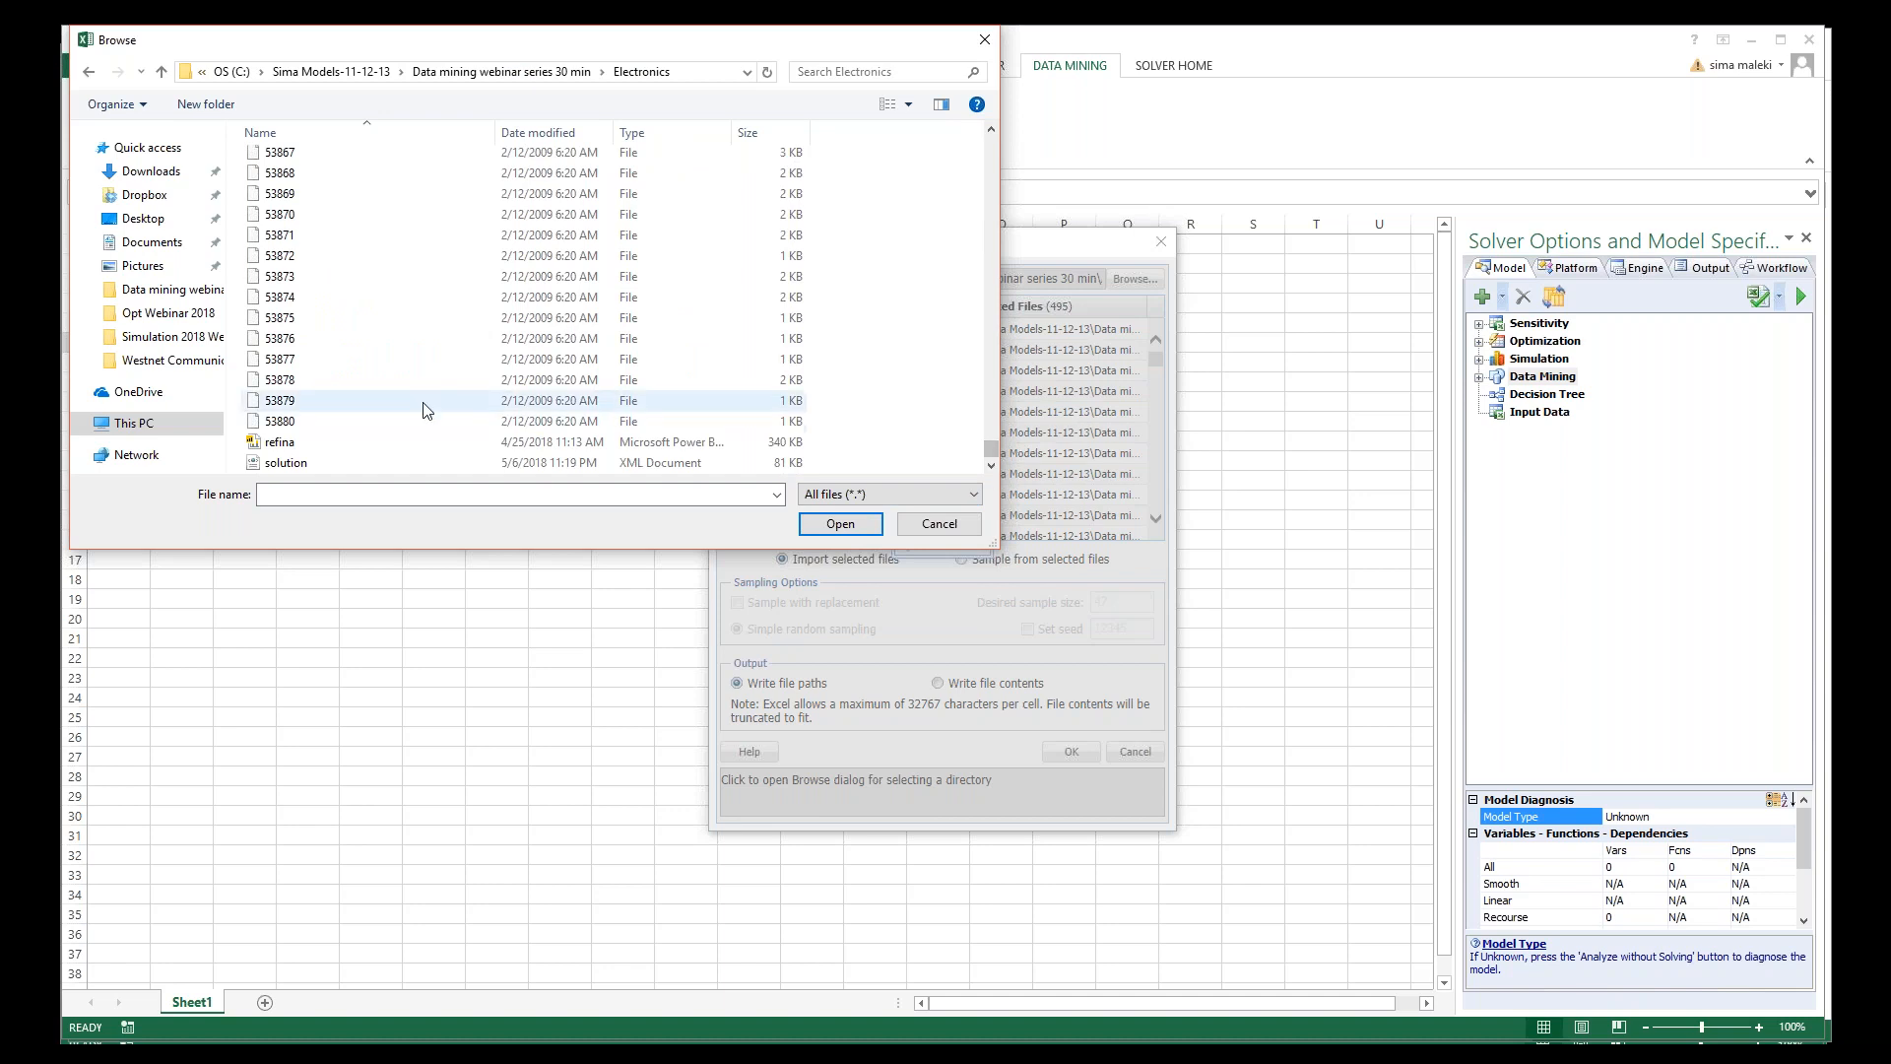
pyautogui.click(388, 422)
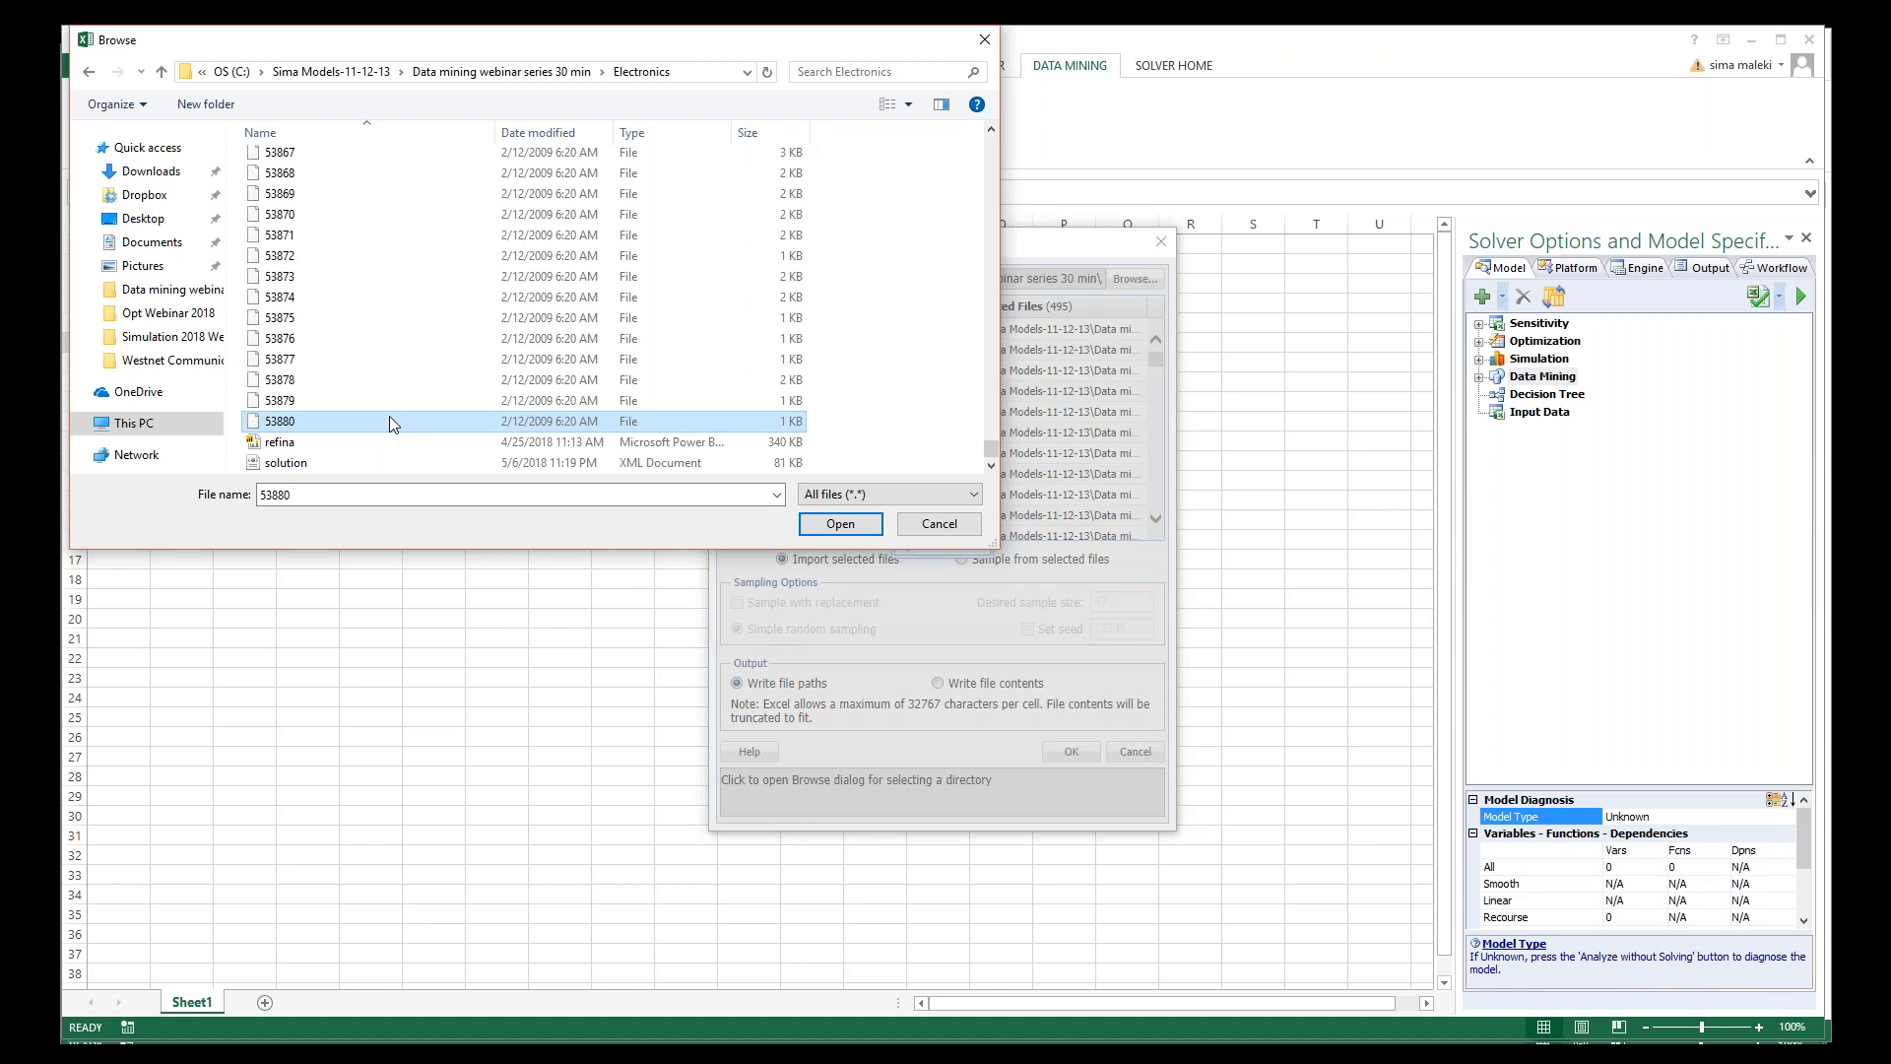
pyautogui.hotkey('shift', 'Up')
pyautogui.moveTo(992, 453); pyautogui.dragTo(991, 145)
pyautogui.keyDown('shift'); pyautogui.click(608, 165); pyautogui.keyUp('shift')
pyautogui.click(832, 523)
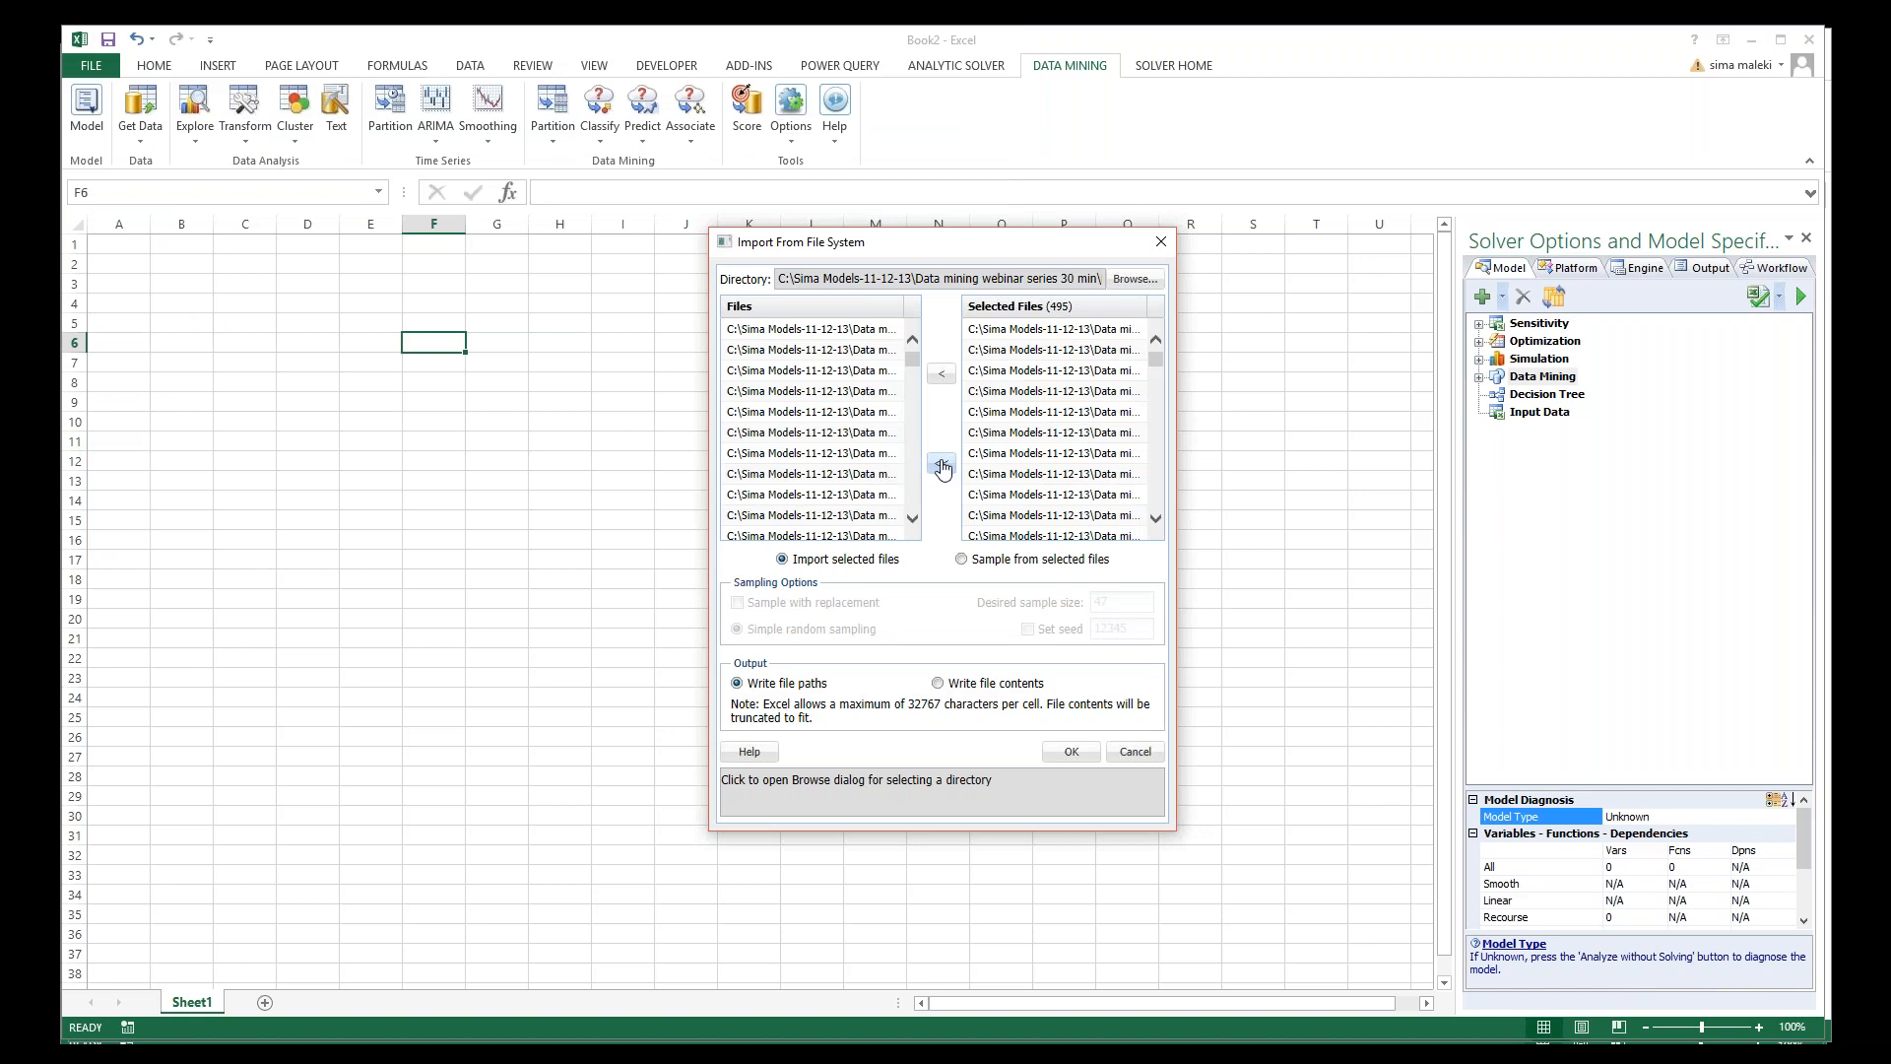
pyautogui.click(807, 453)
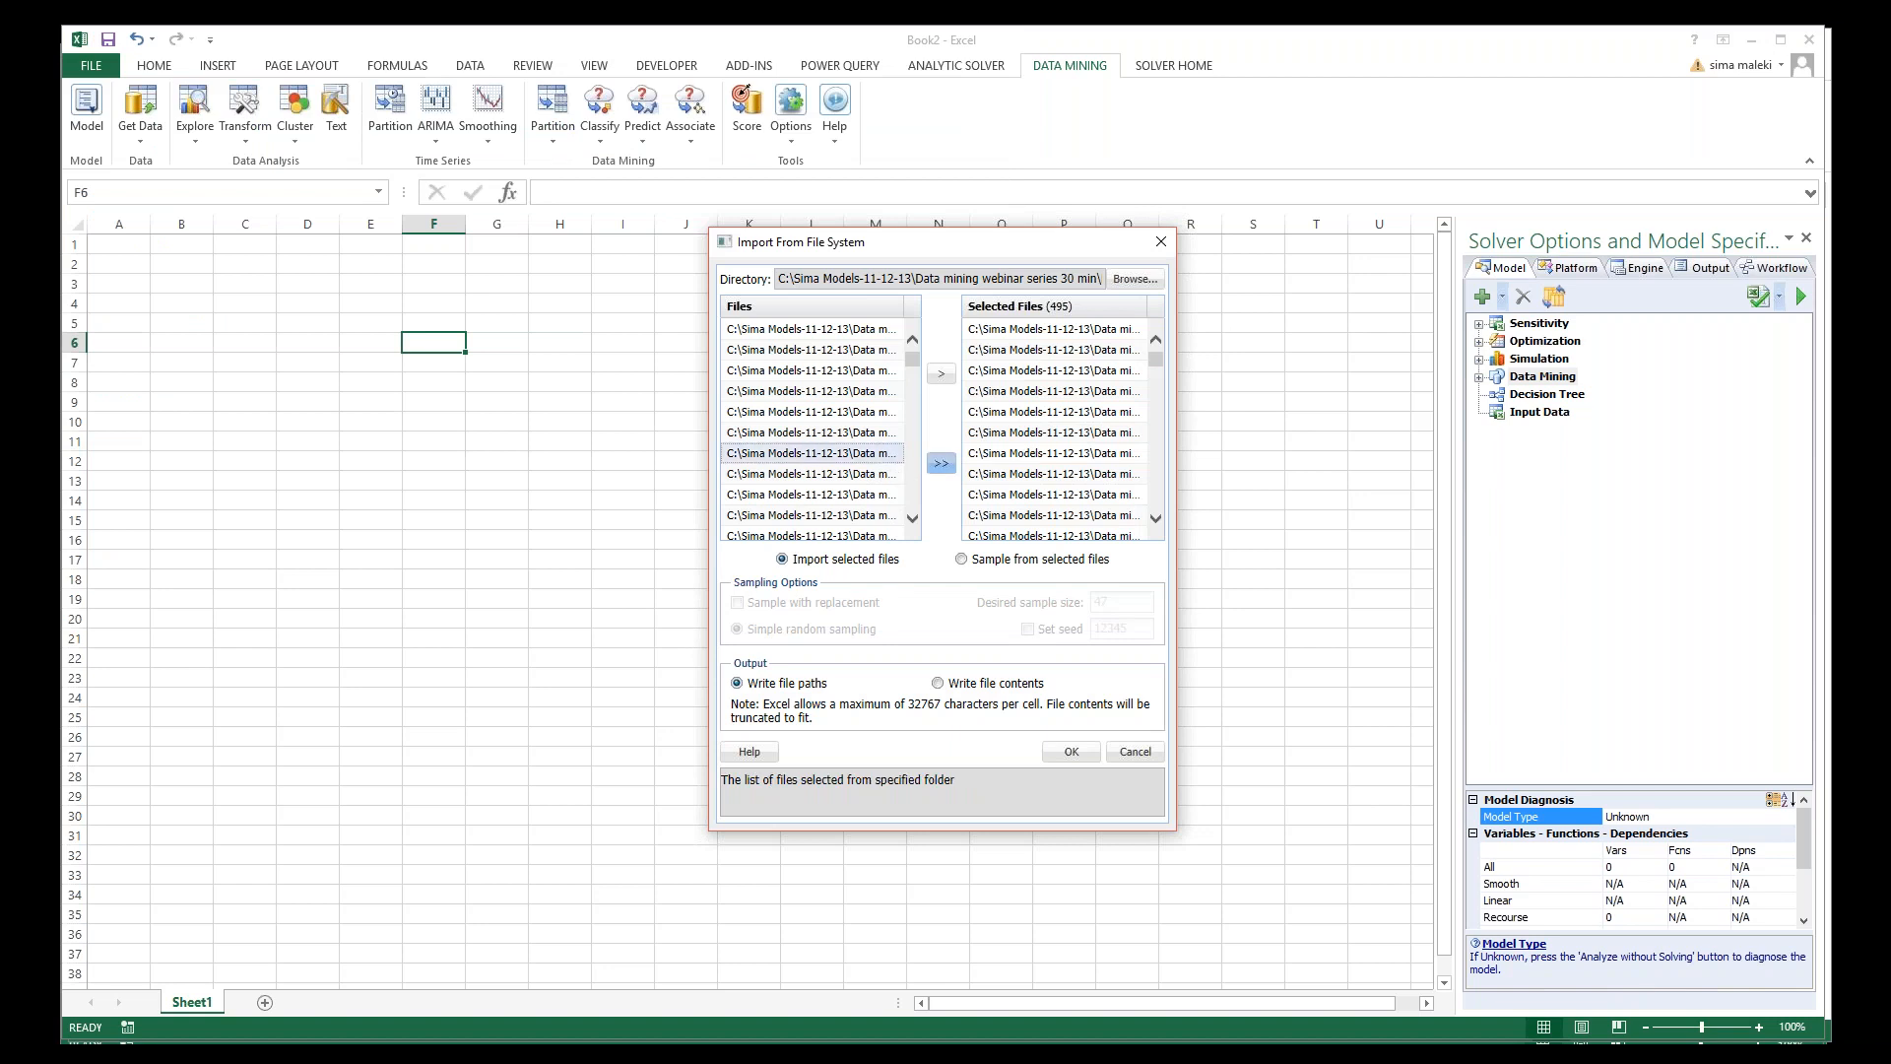
pyautogui.click(941, 463)
pyautogui.moveTo(1175, 361)
pyautogui.mouseDown()
pyautogui.moveTo(1450, 368)
pyautogui.moveTo(1193, 342)
pyautogui.mouseUp()
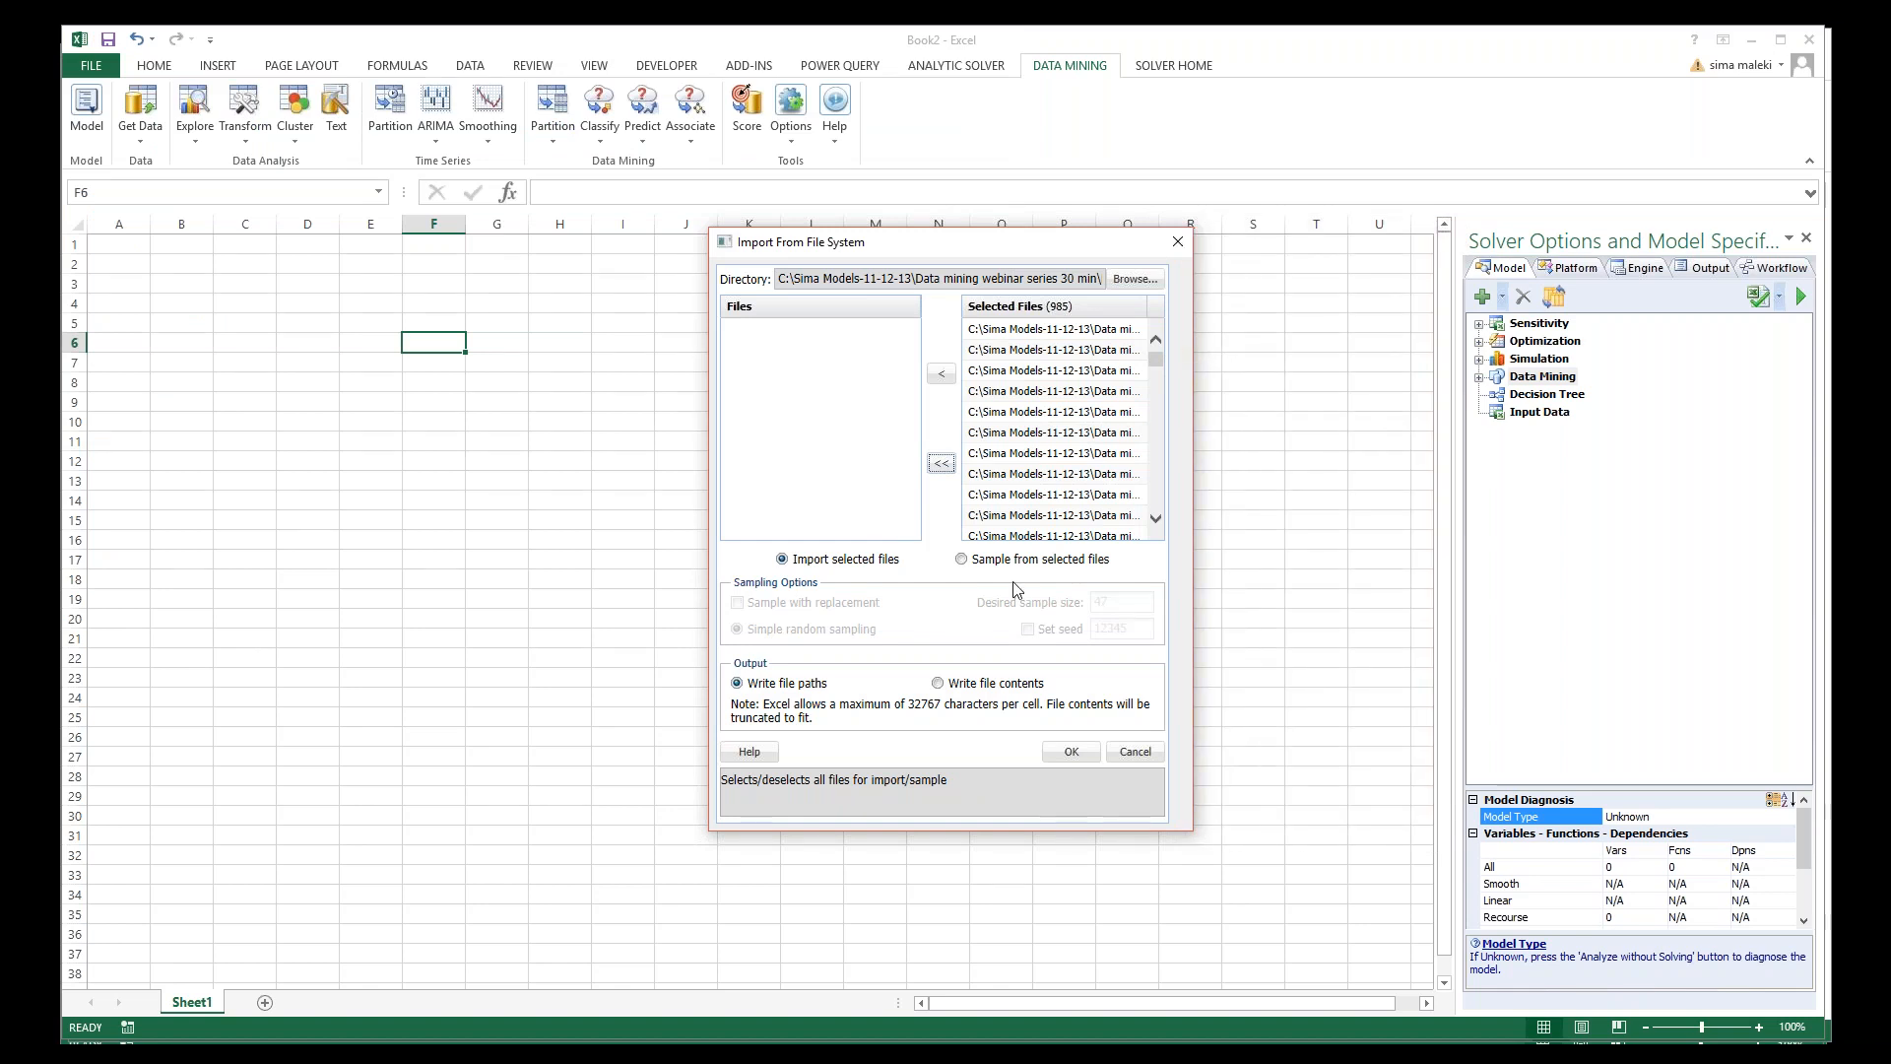
# Step: Sample from the selected files with a desired sample size of 300 and run the import
pyautogui.click(975, 563)
pyautogui.doubleClick(1112, 609)
pyautogui.write('300')
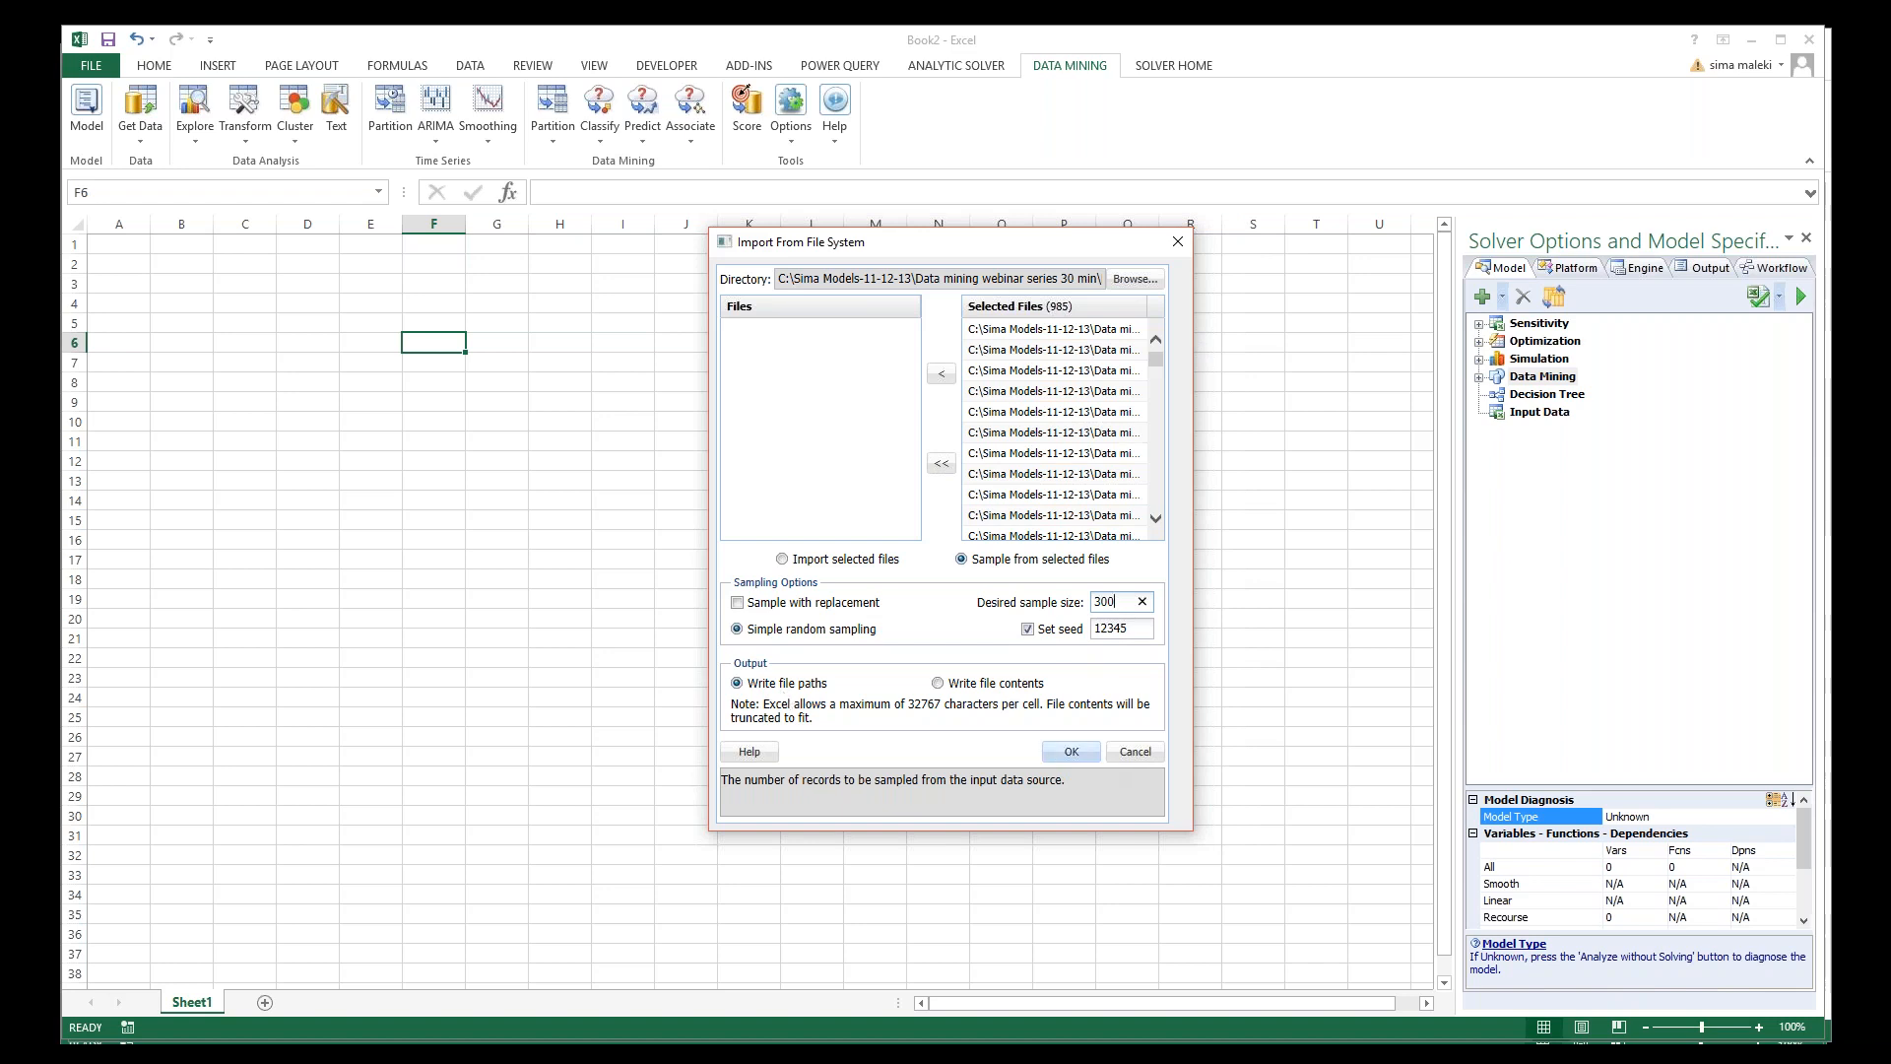
pyautogui.click(1071, 751)
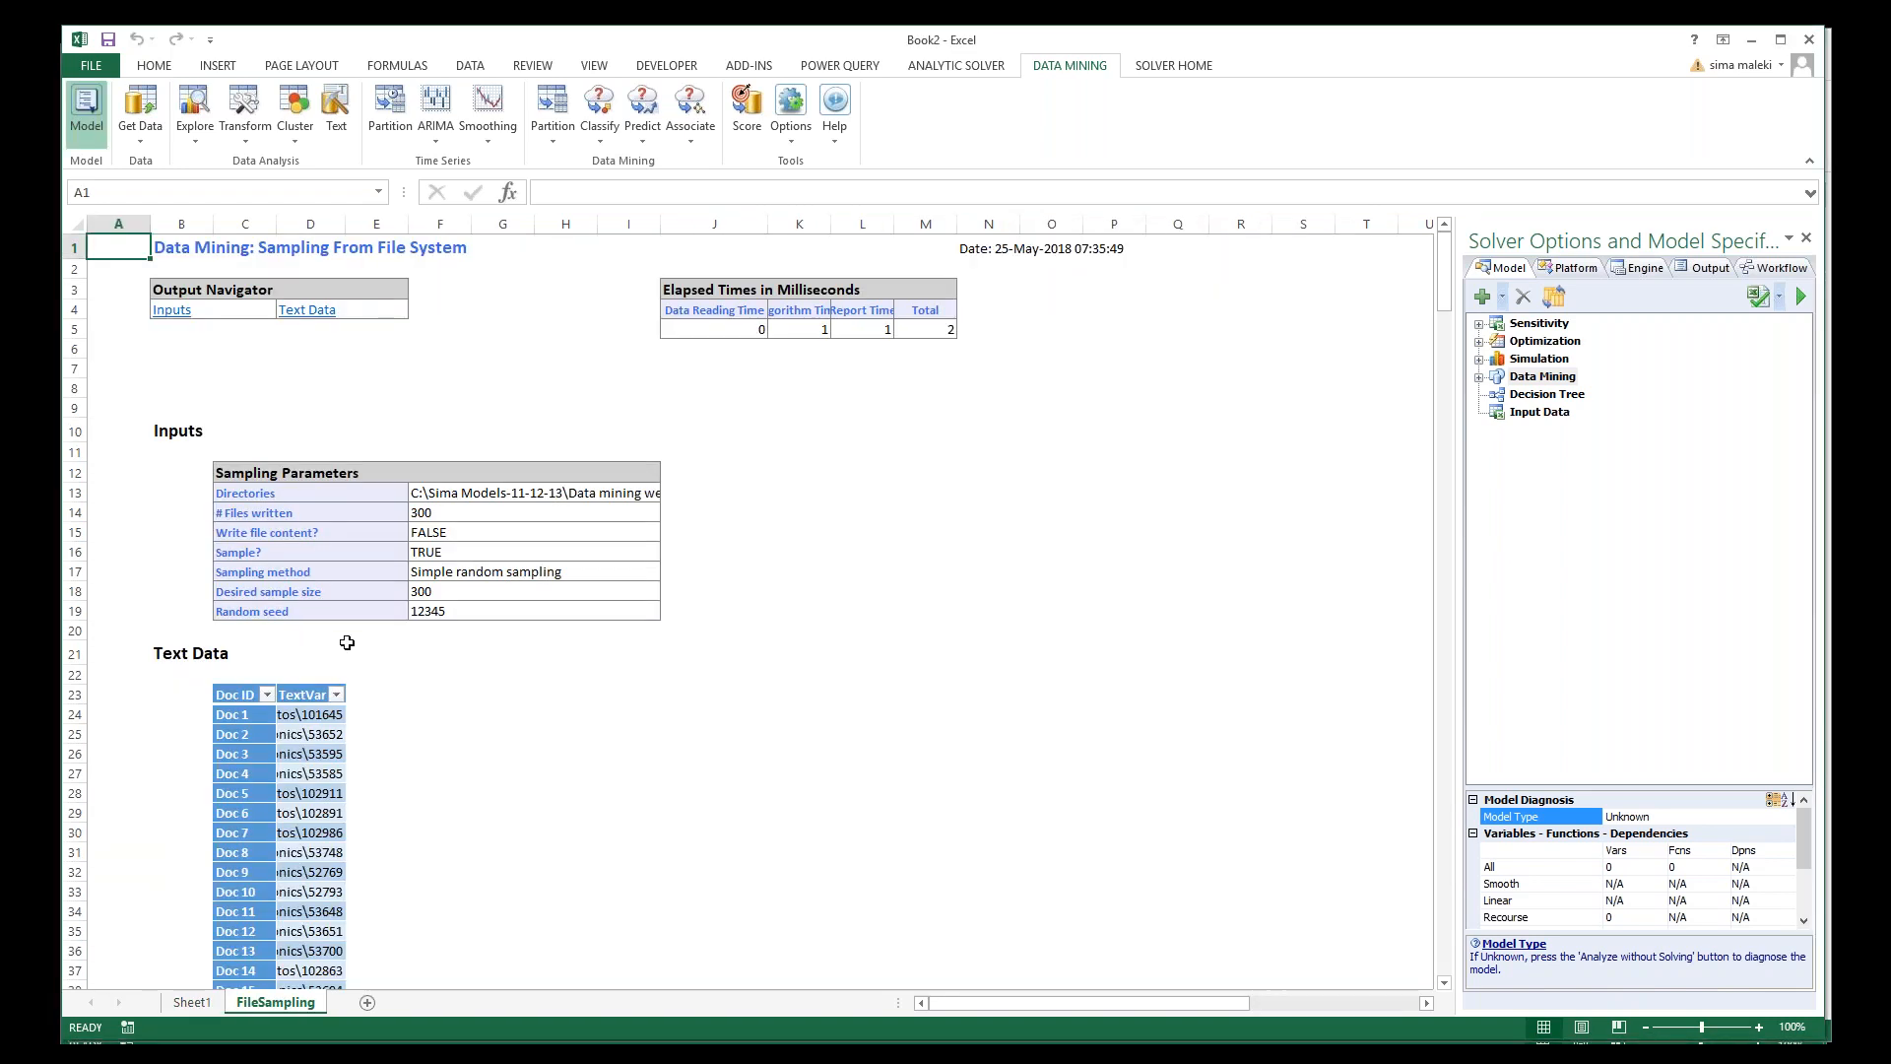
# Step: Widen the TextVar column to fit the full file paths and look through the sampled Autos and Electronics documents
pyautogui.doubleClick(345, 225)
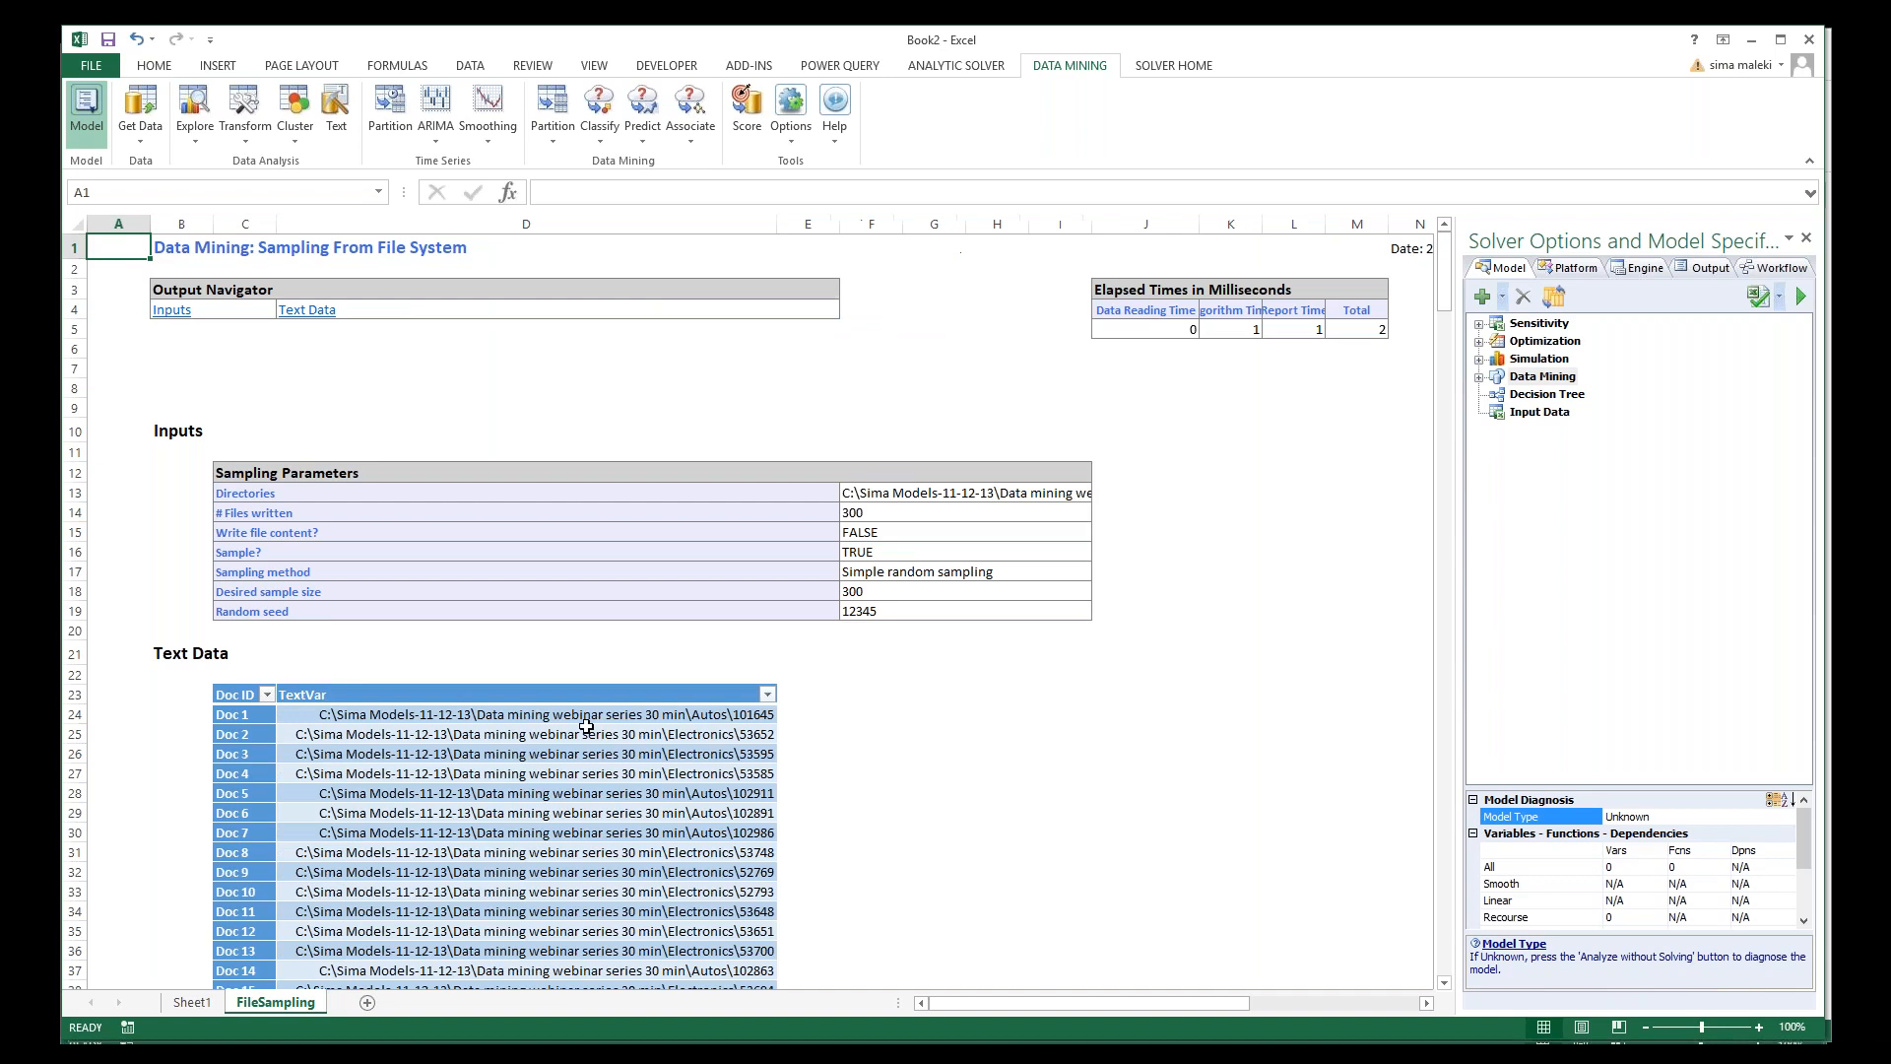
pyautogui.scroll(-18, 637, 753)
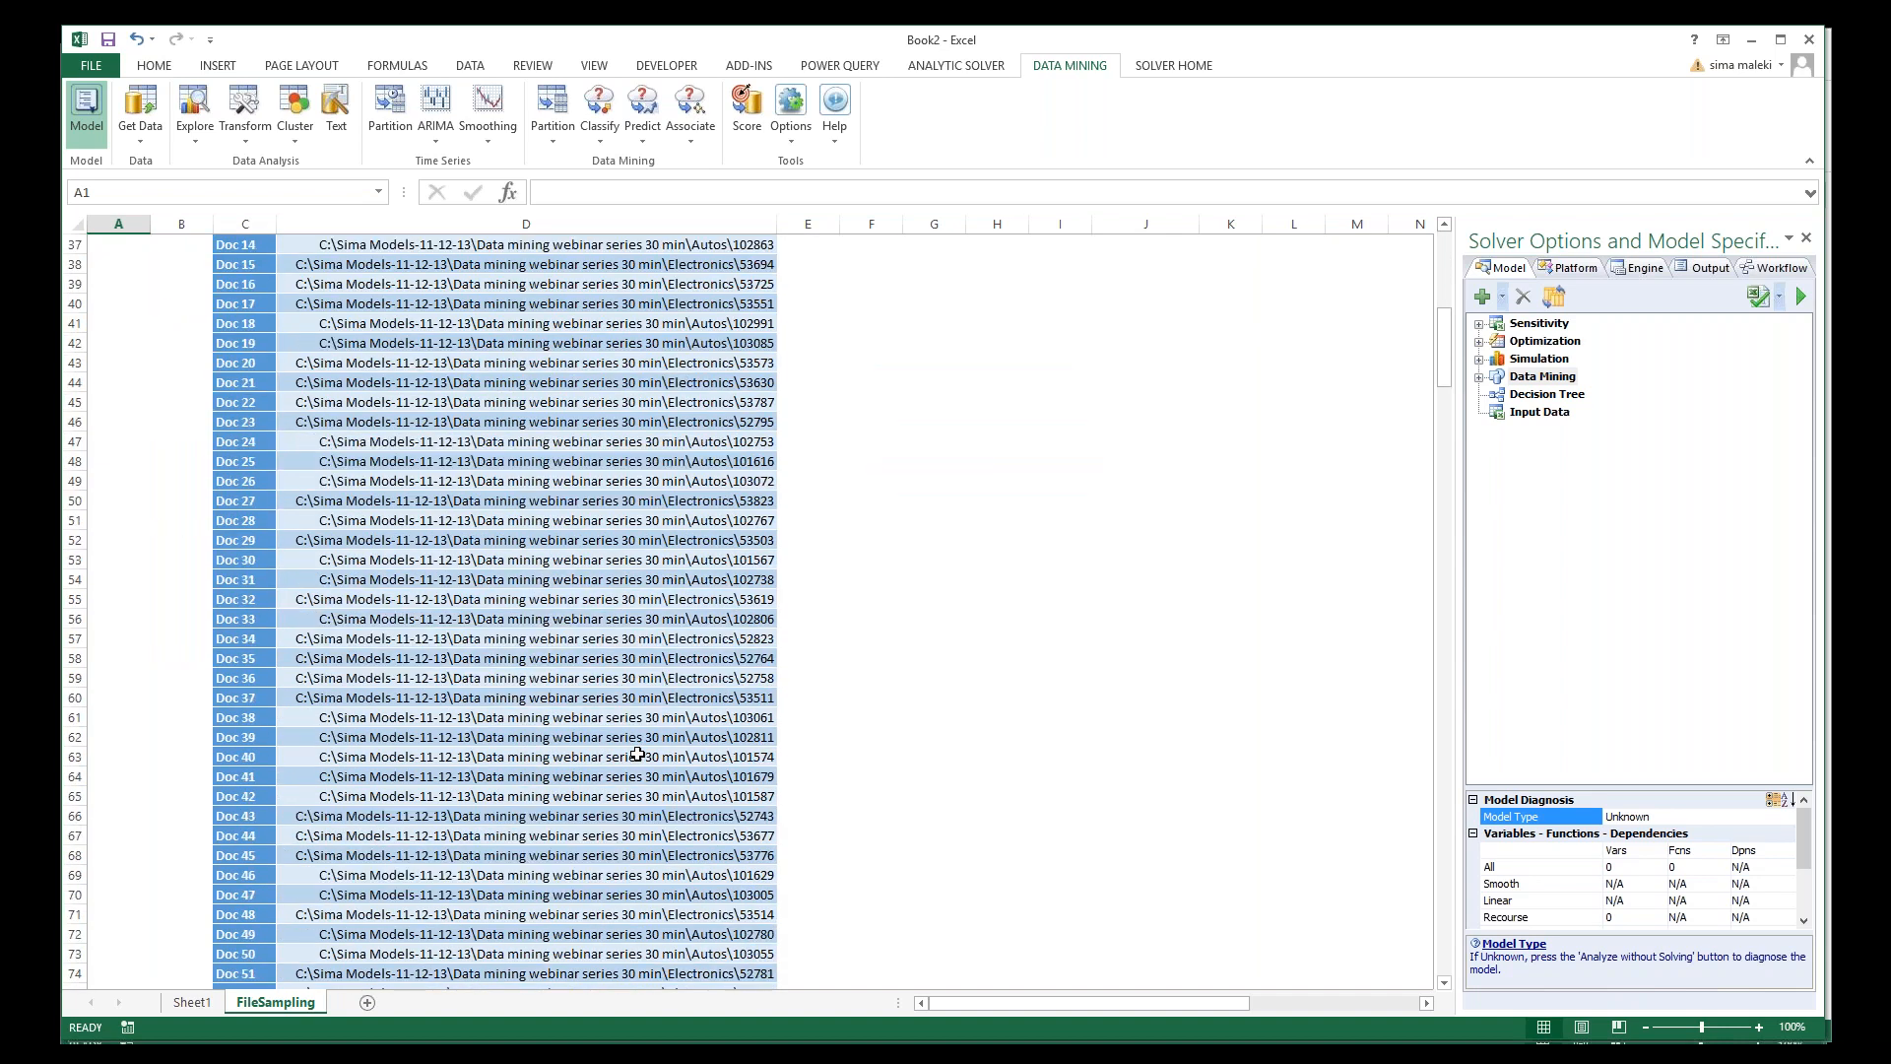
pyautogui.scroll(-20, 637, 753)
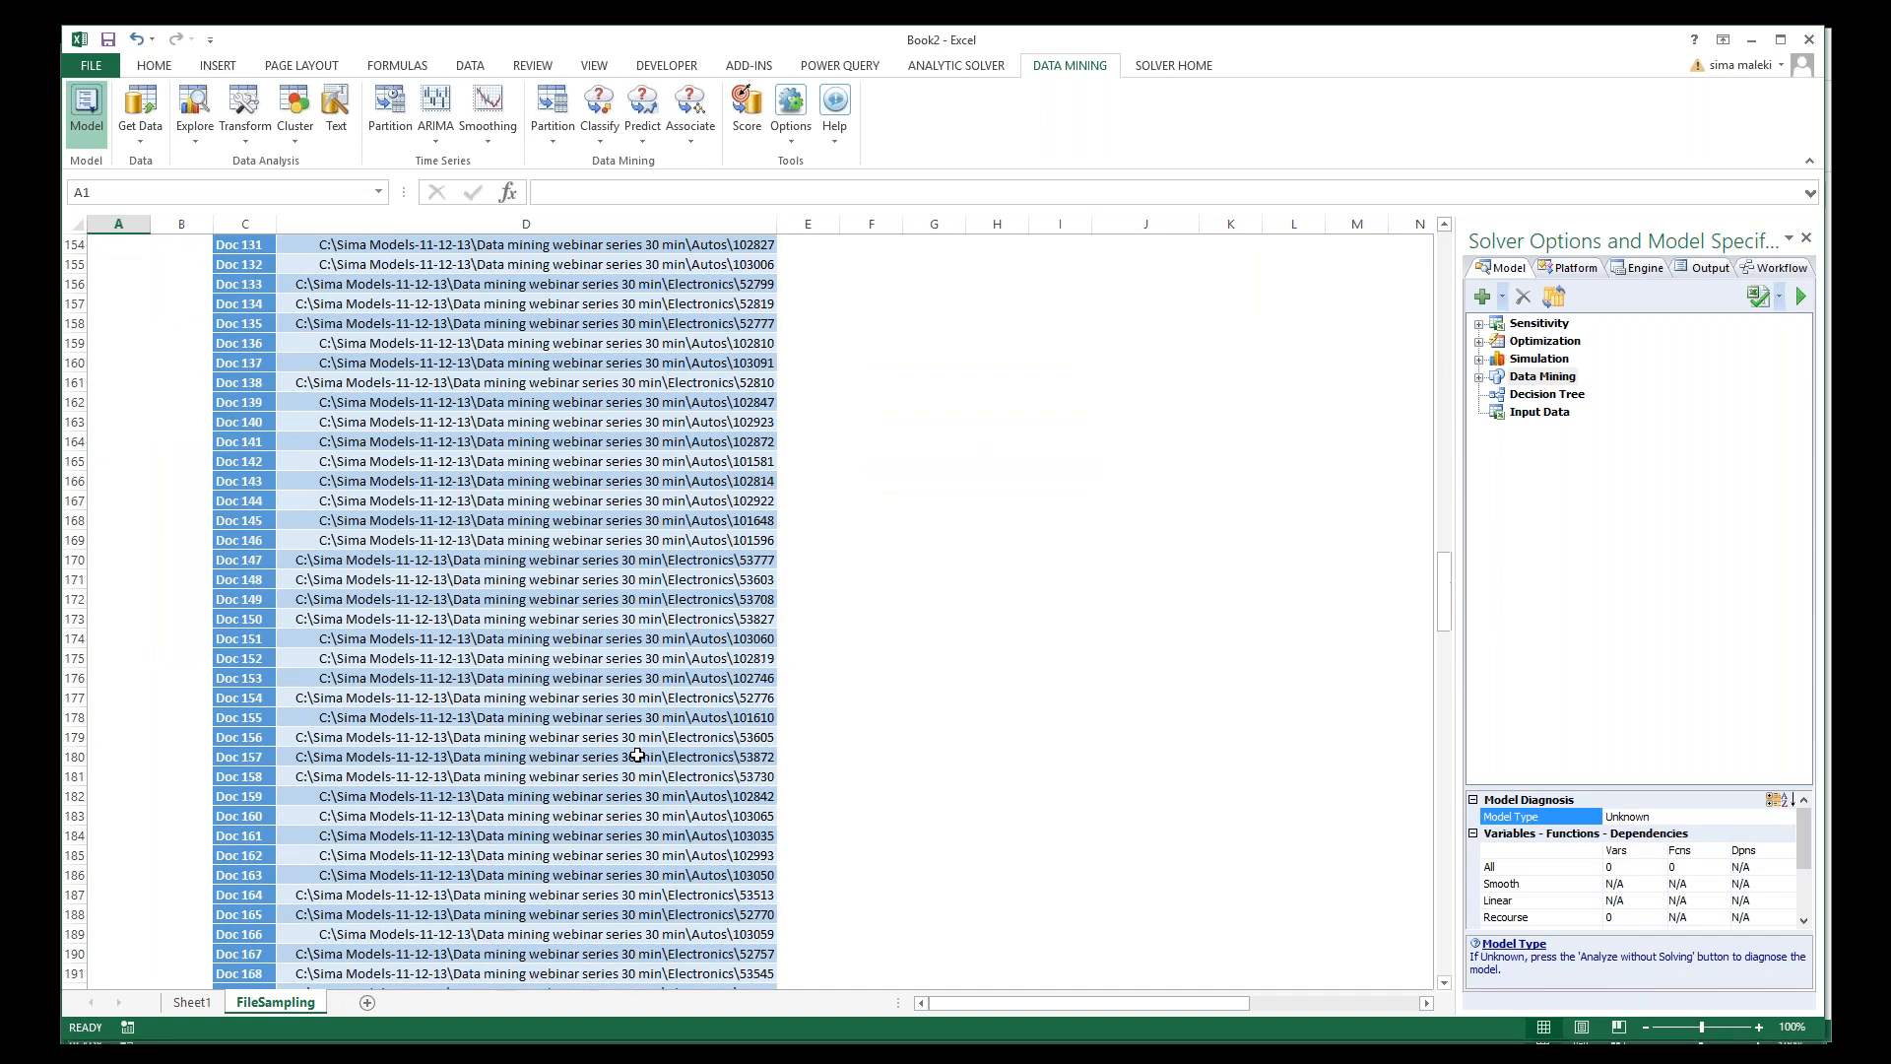
pyautogui.scroll(-20, 637, 756)
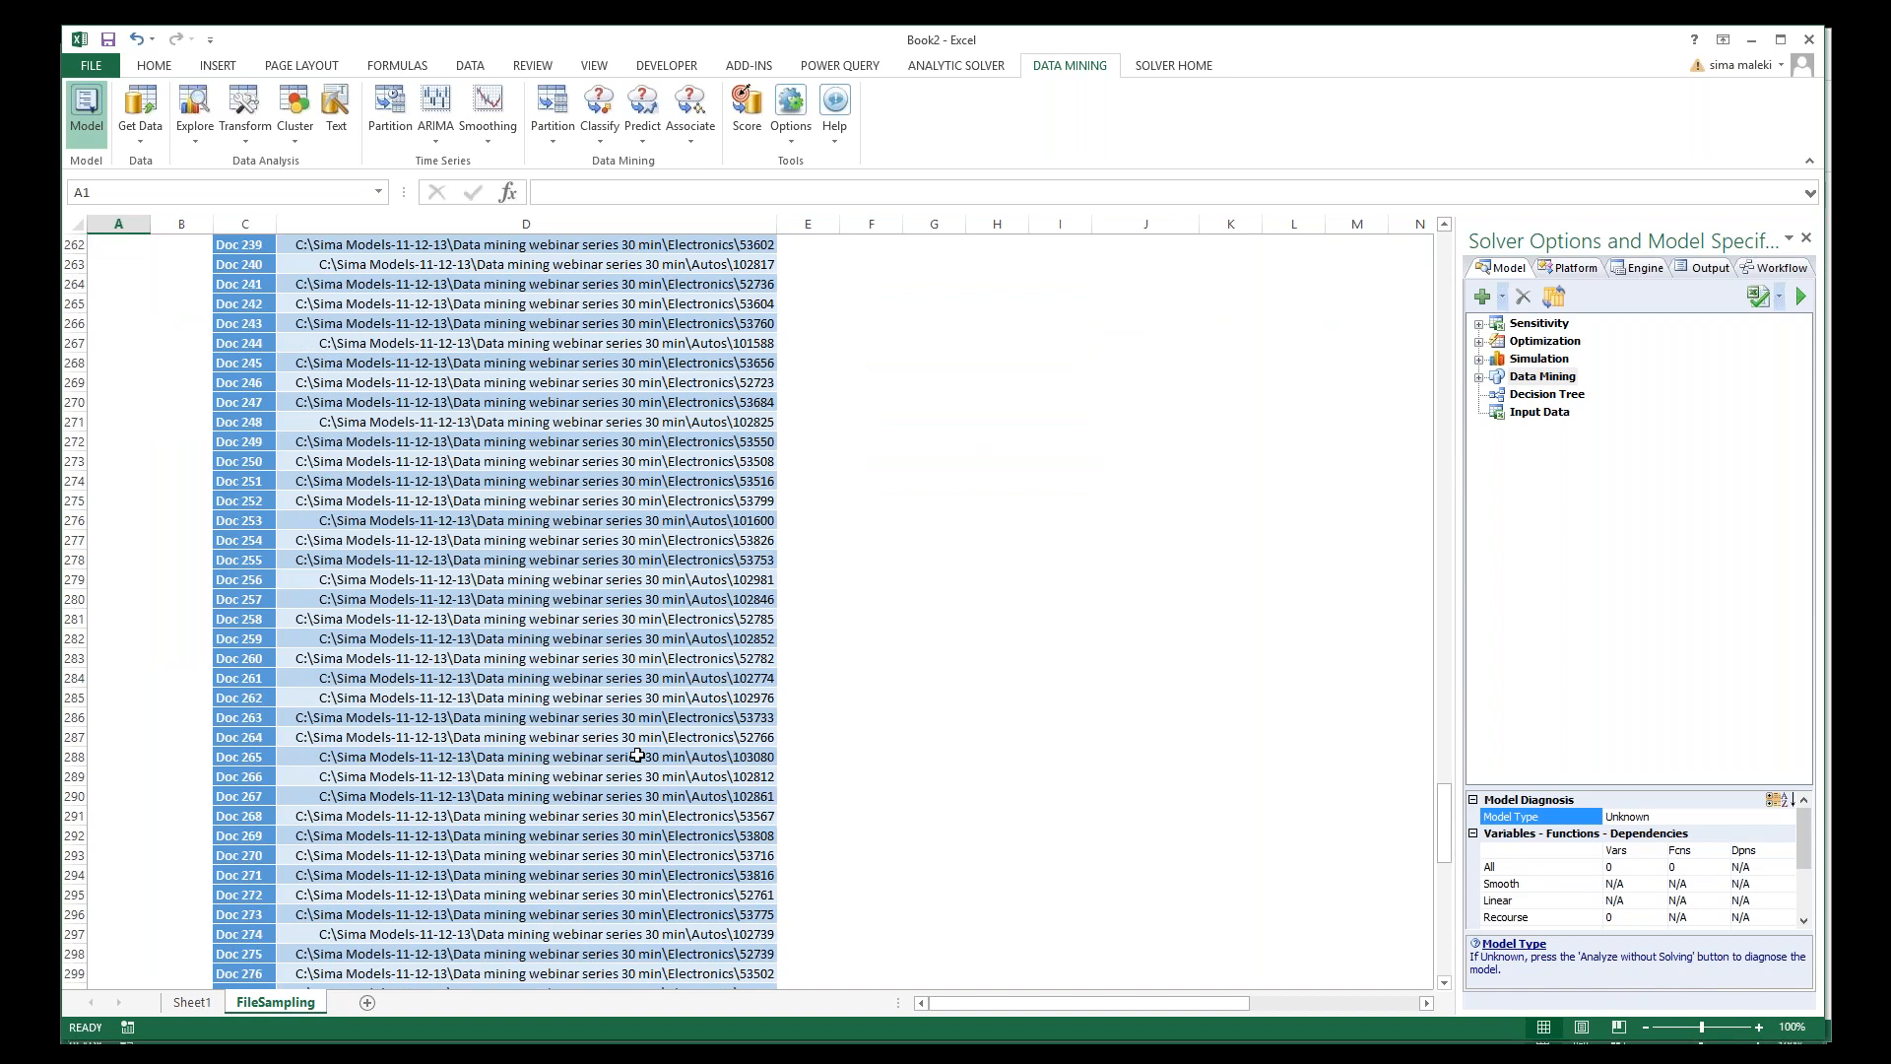
pyautogui.scroll(5, 637, 754)
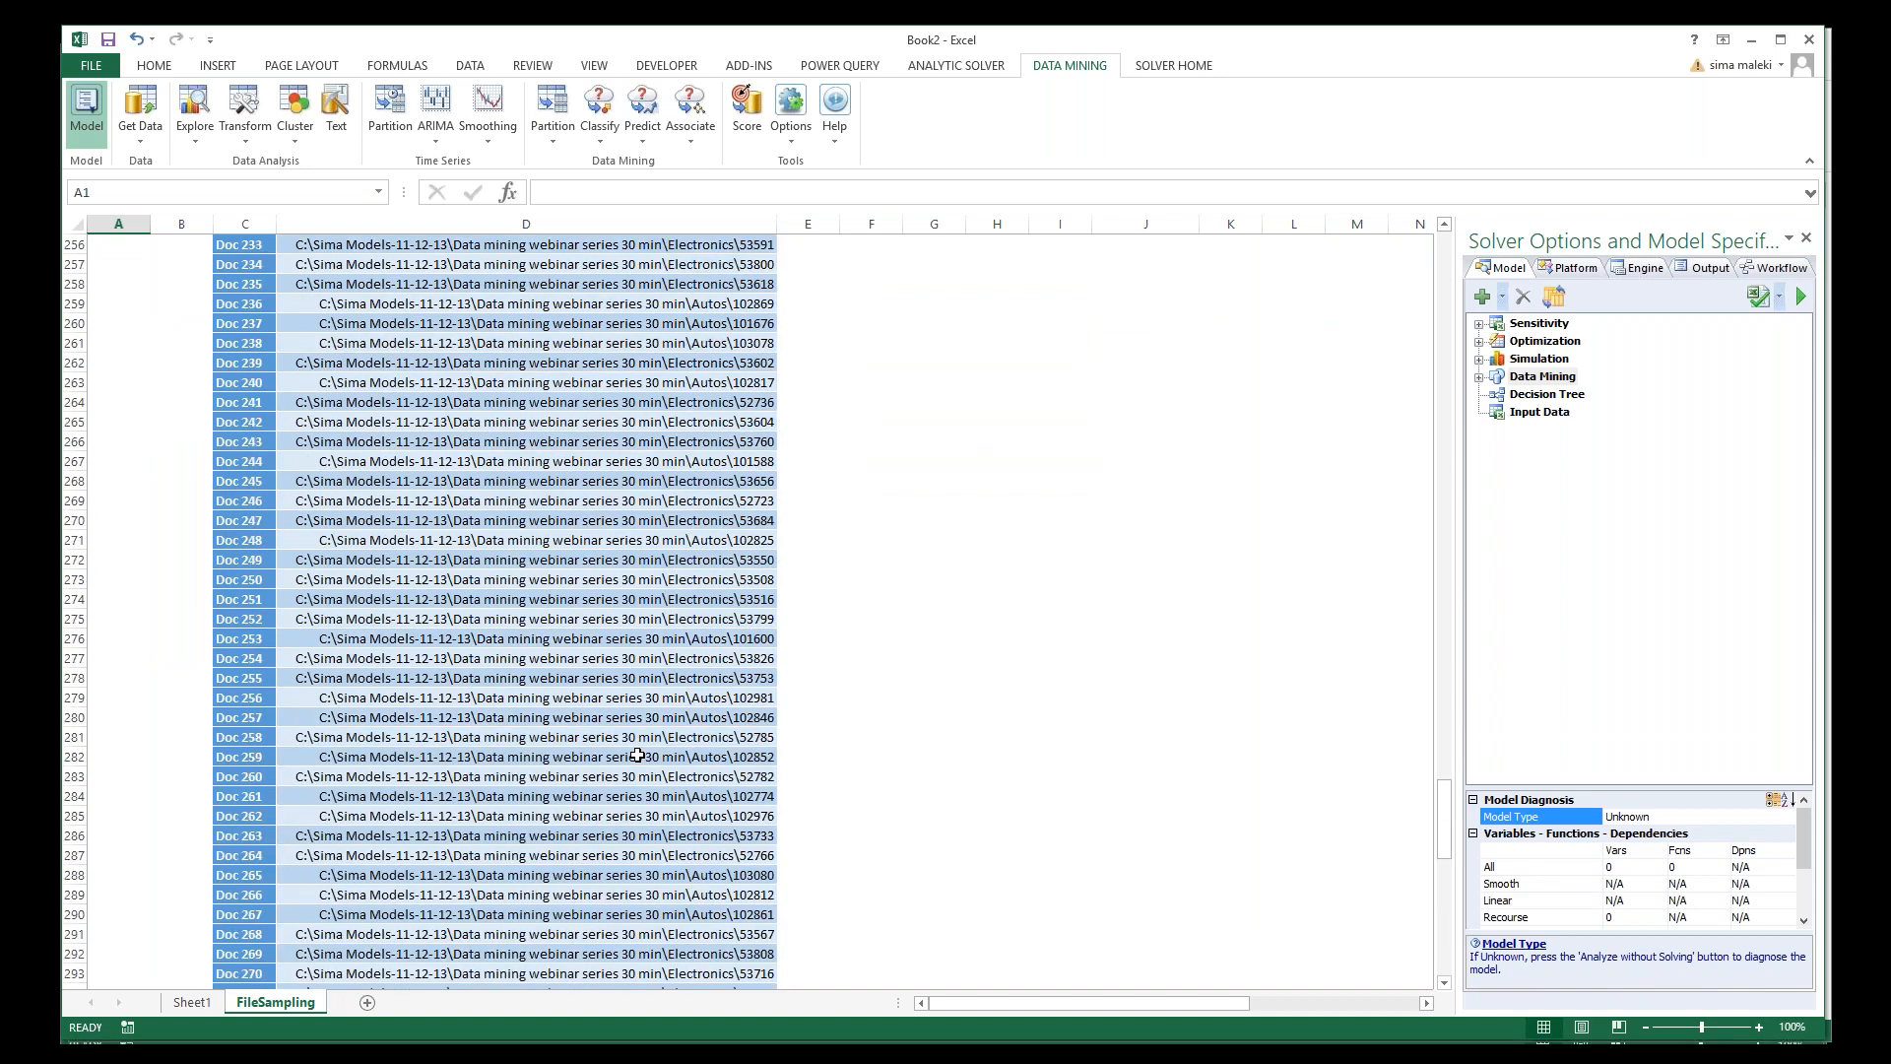
# Step: Go back to the start of the FileSampling output and review the sampling parameters and the TextVar file paths
pyautogui.scroll(13, 637, 754)
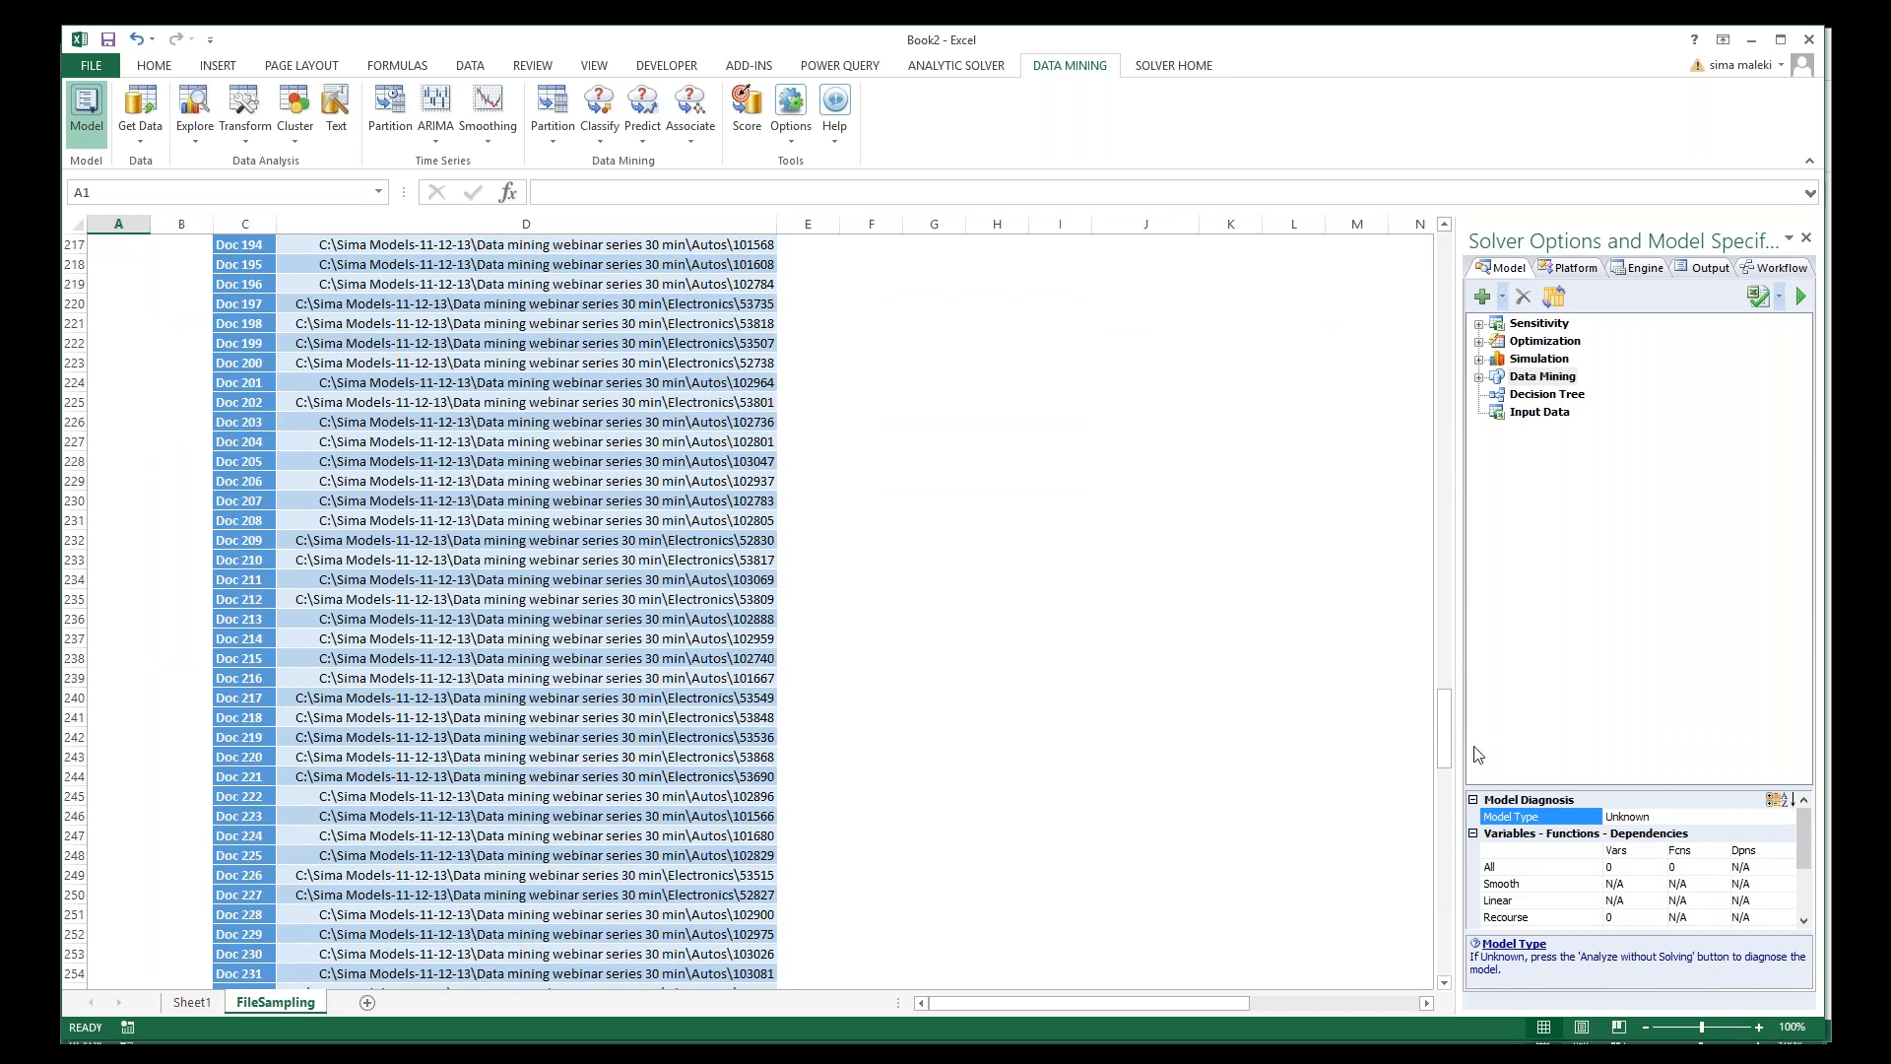
pyautogui.moveTo(1441, 746); pyautogui.dragTo(1458, 321)
pyautogui.click(477, 597)
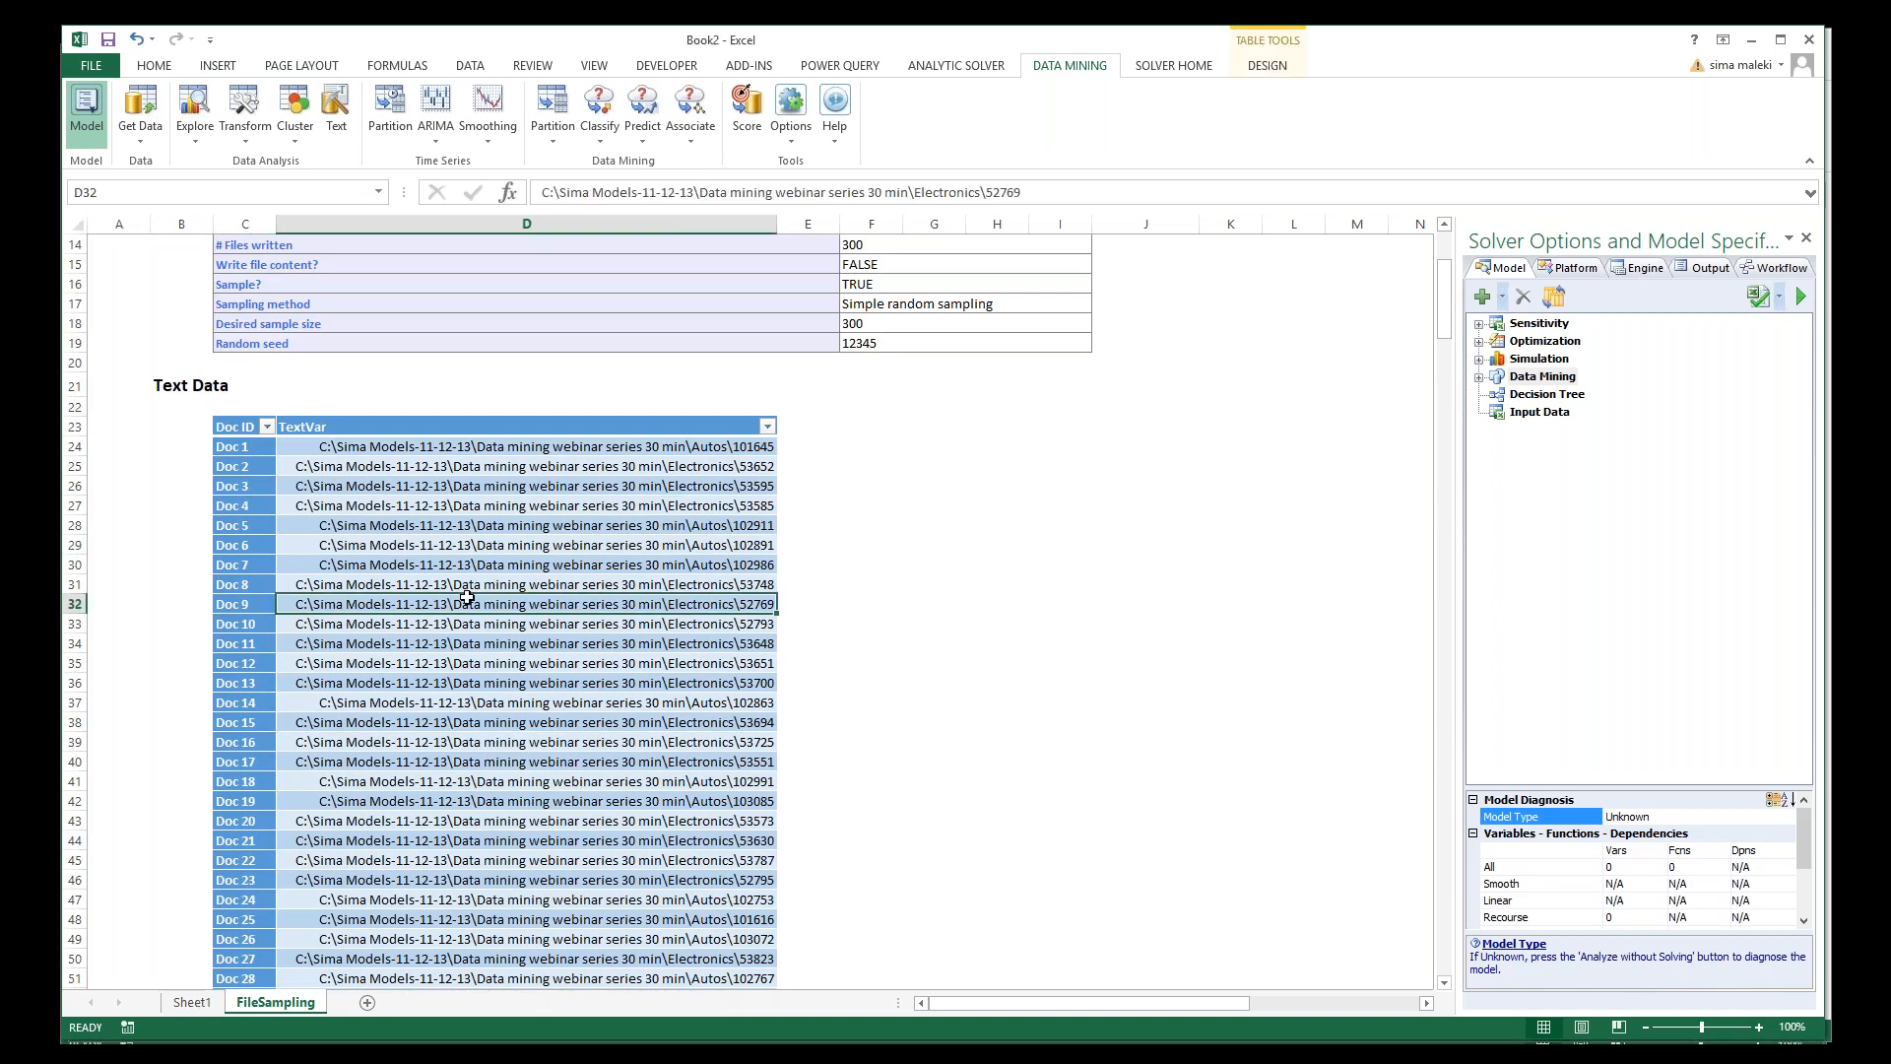
pyautogui.click(302, 426)
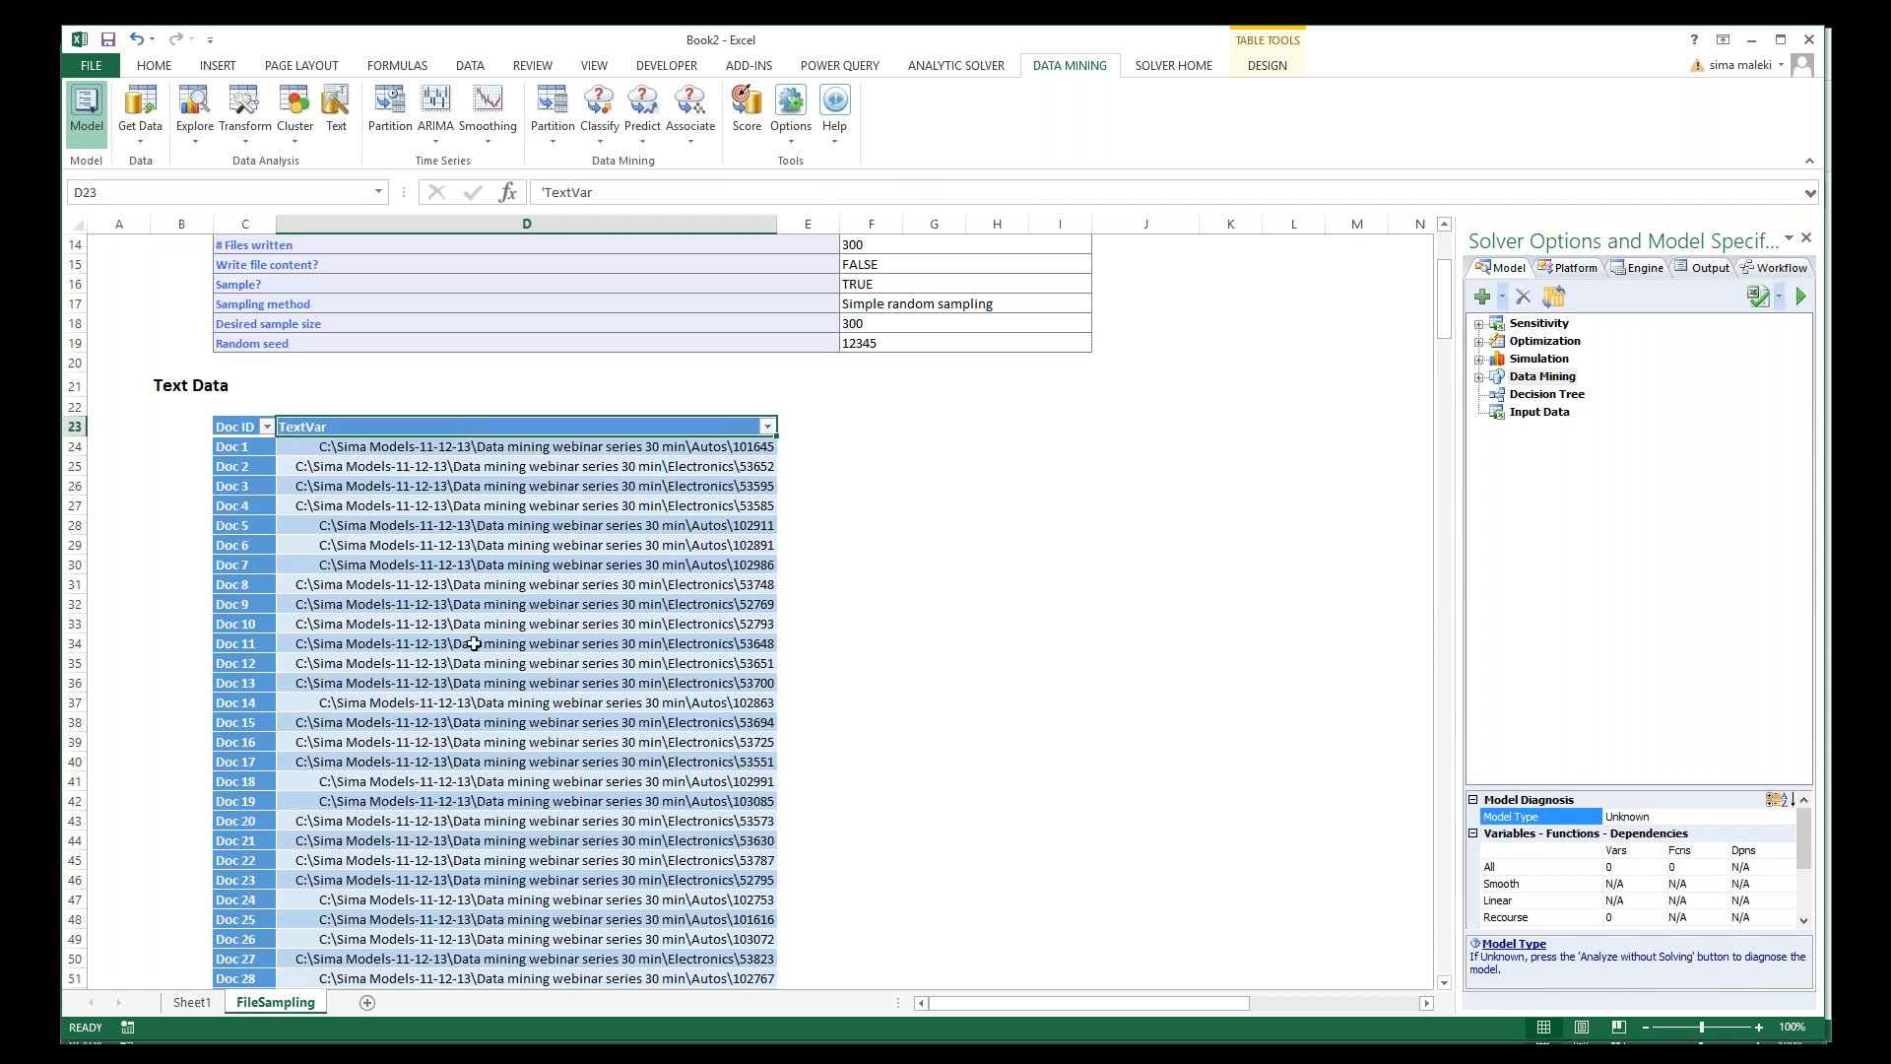
pyautogui.click(676, 451)
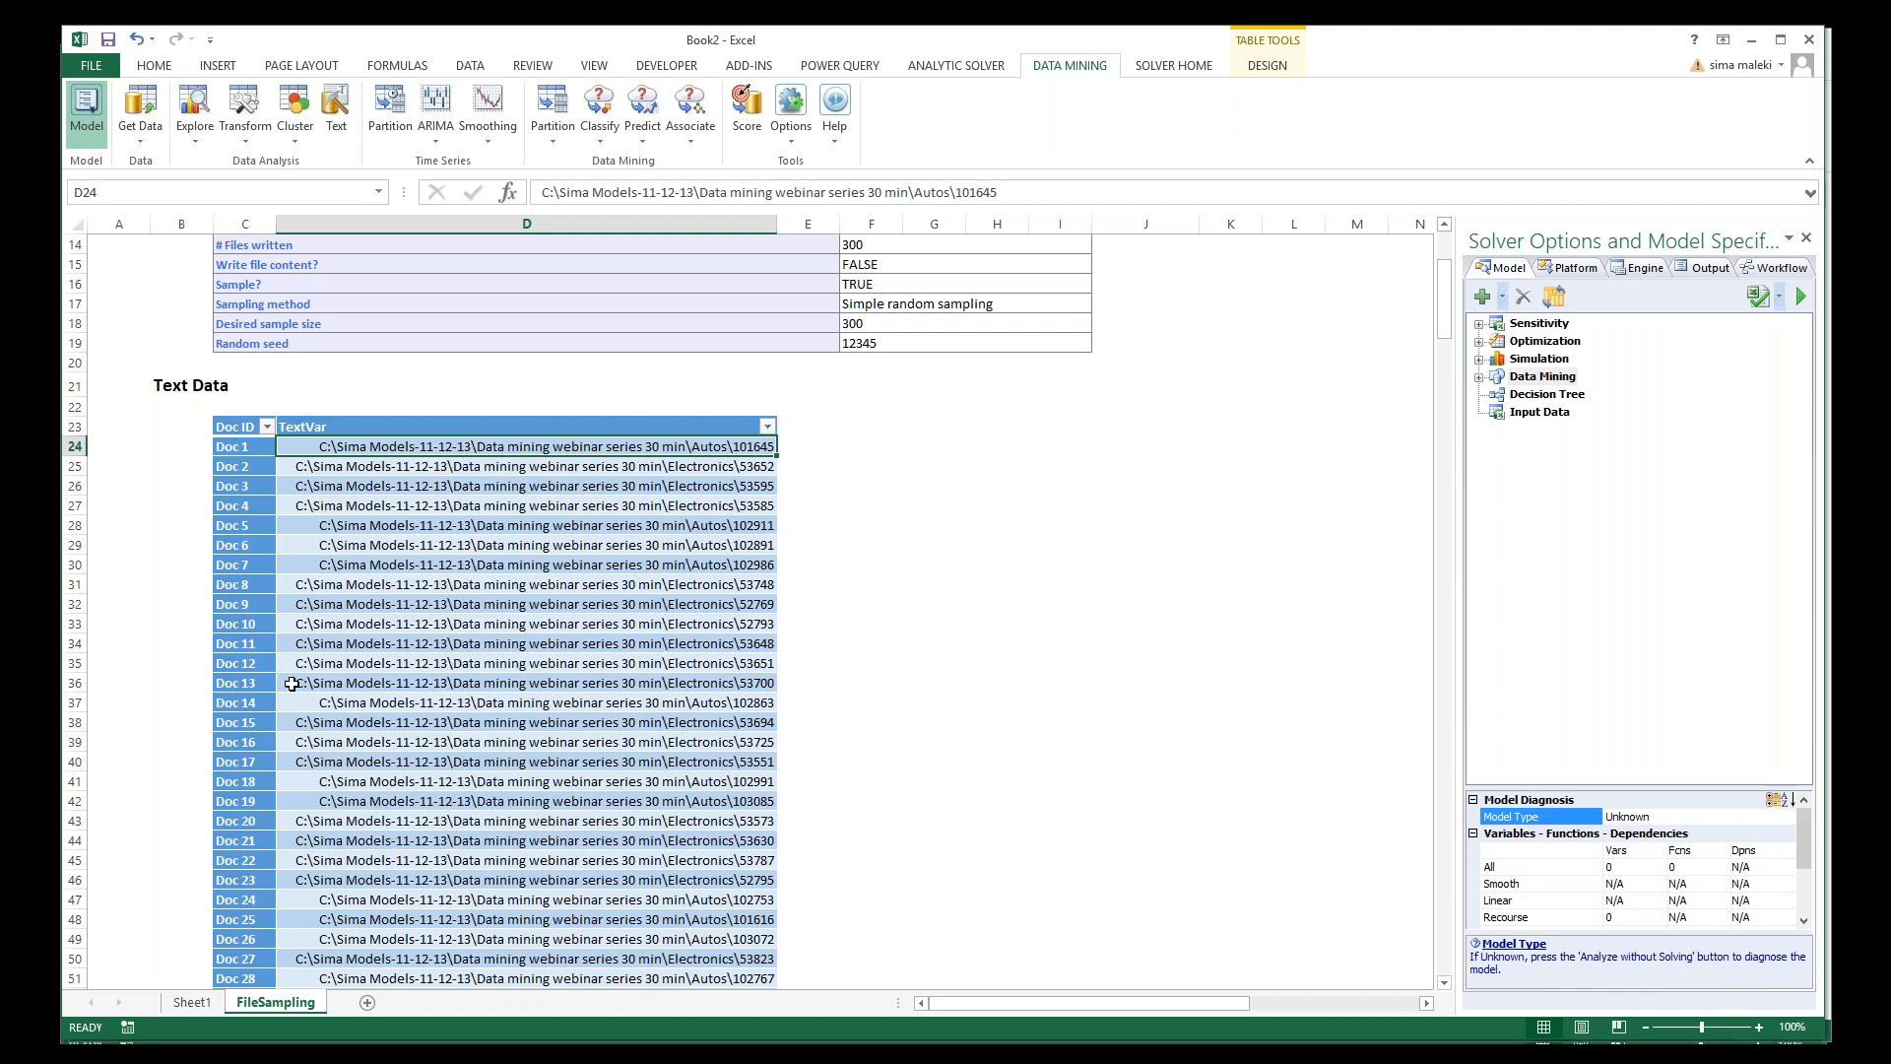
pyautogui.scroll(-3, 300, 680)
pyautogui.scroll(7, 299, 679)
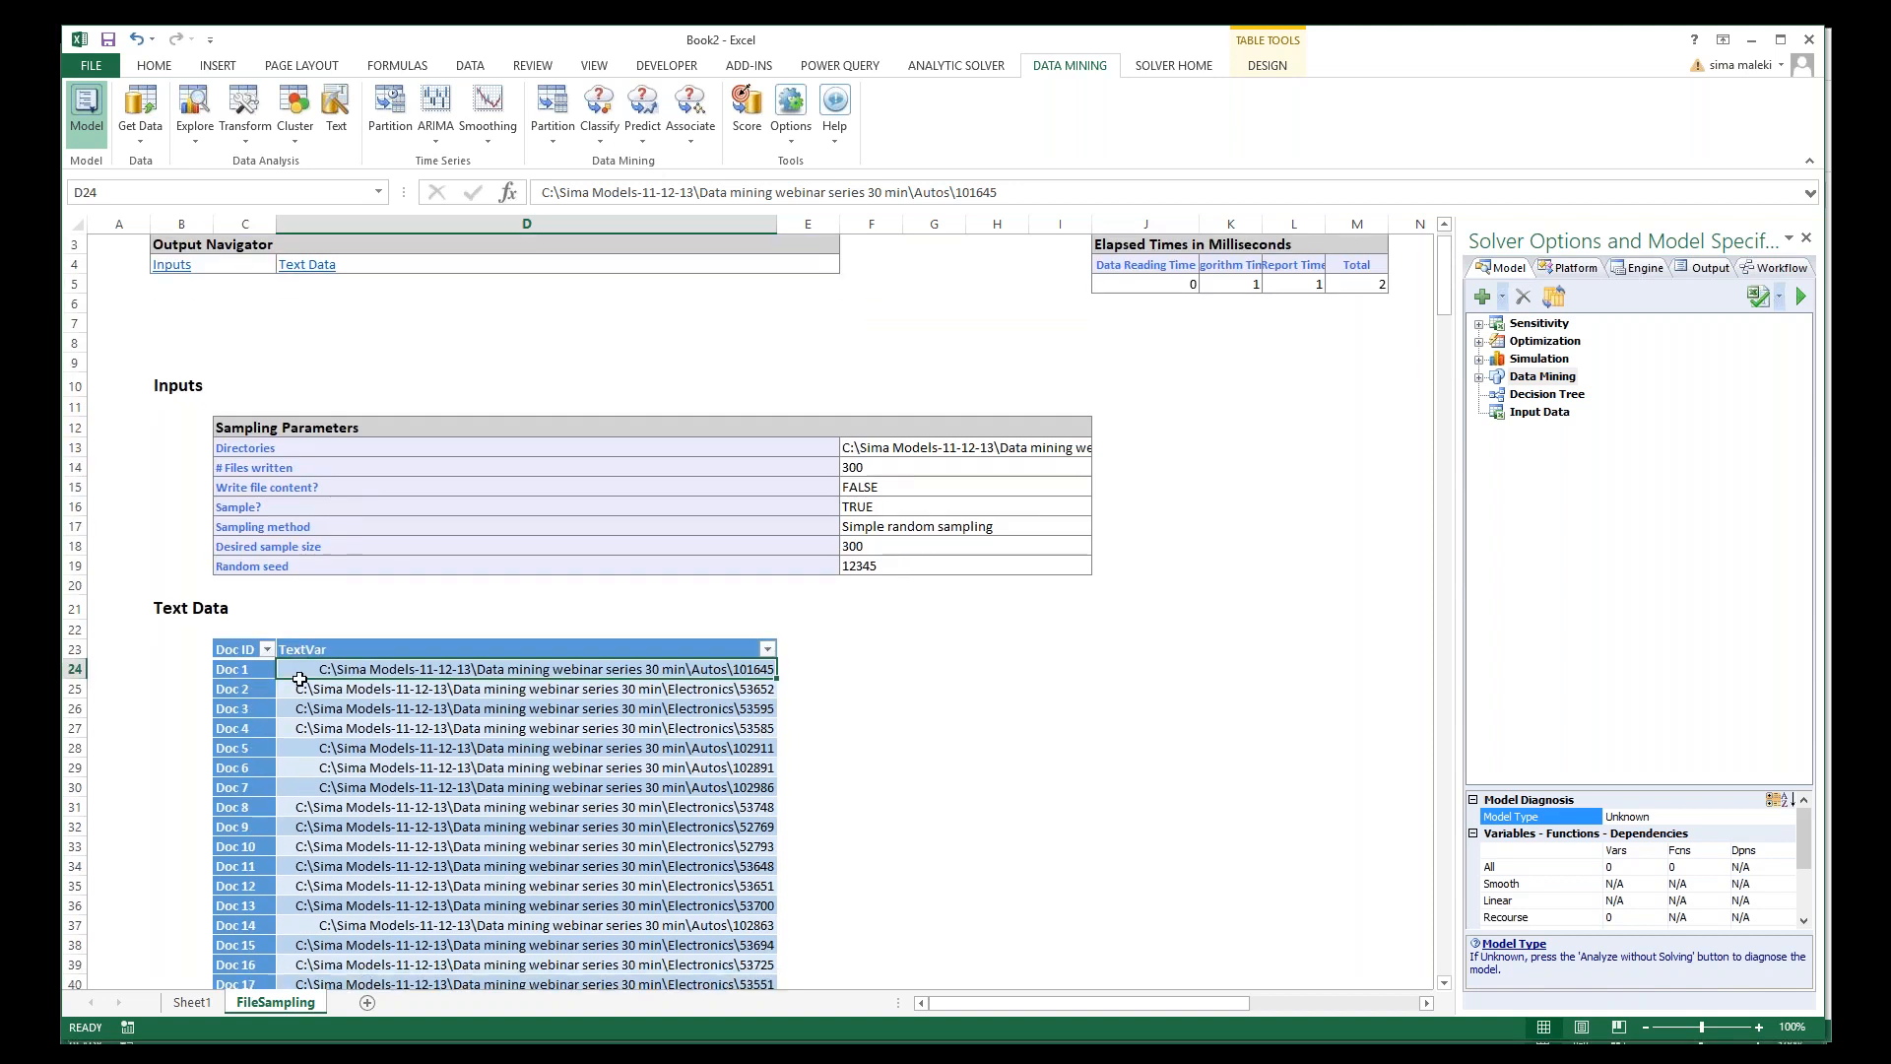
pyautogui.scroll(-2, 299, 679)
# Step: Start the Text Miner on the FileSampling data and select TextVar as the text variable
pyautogui.click(336, 110)
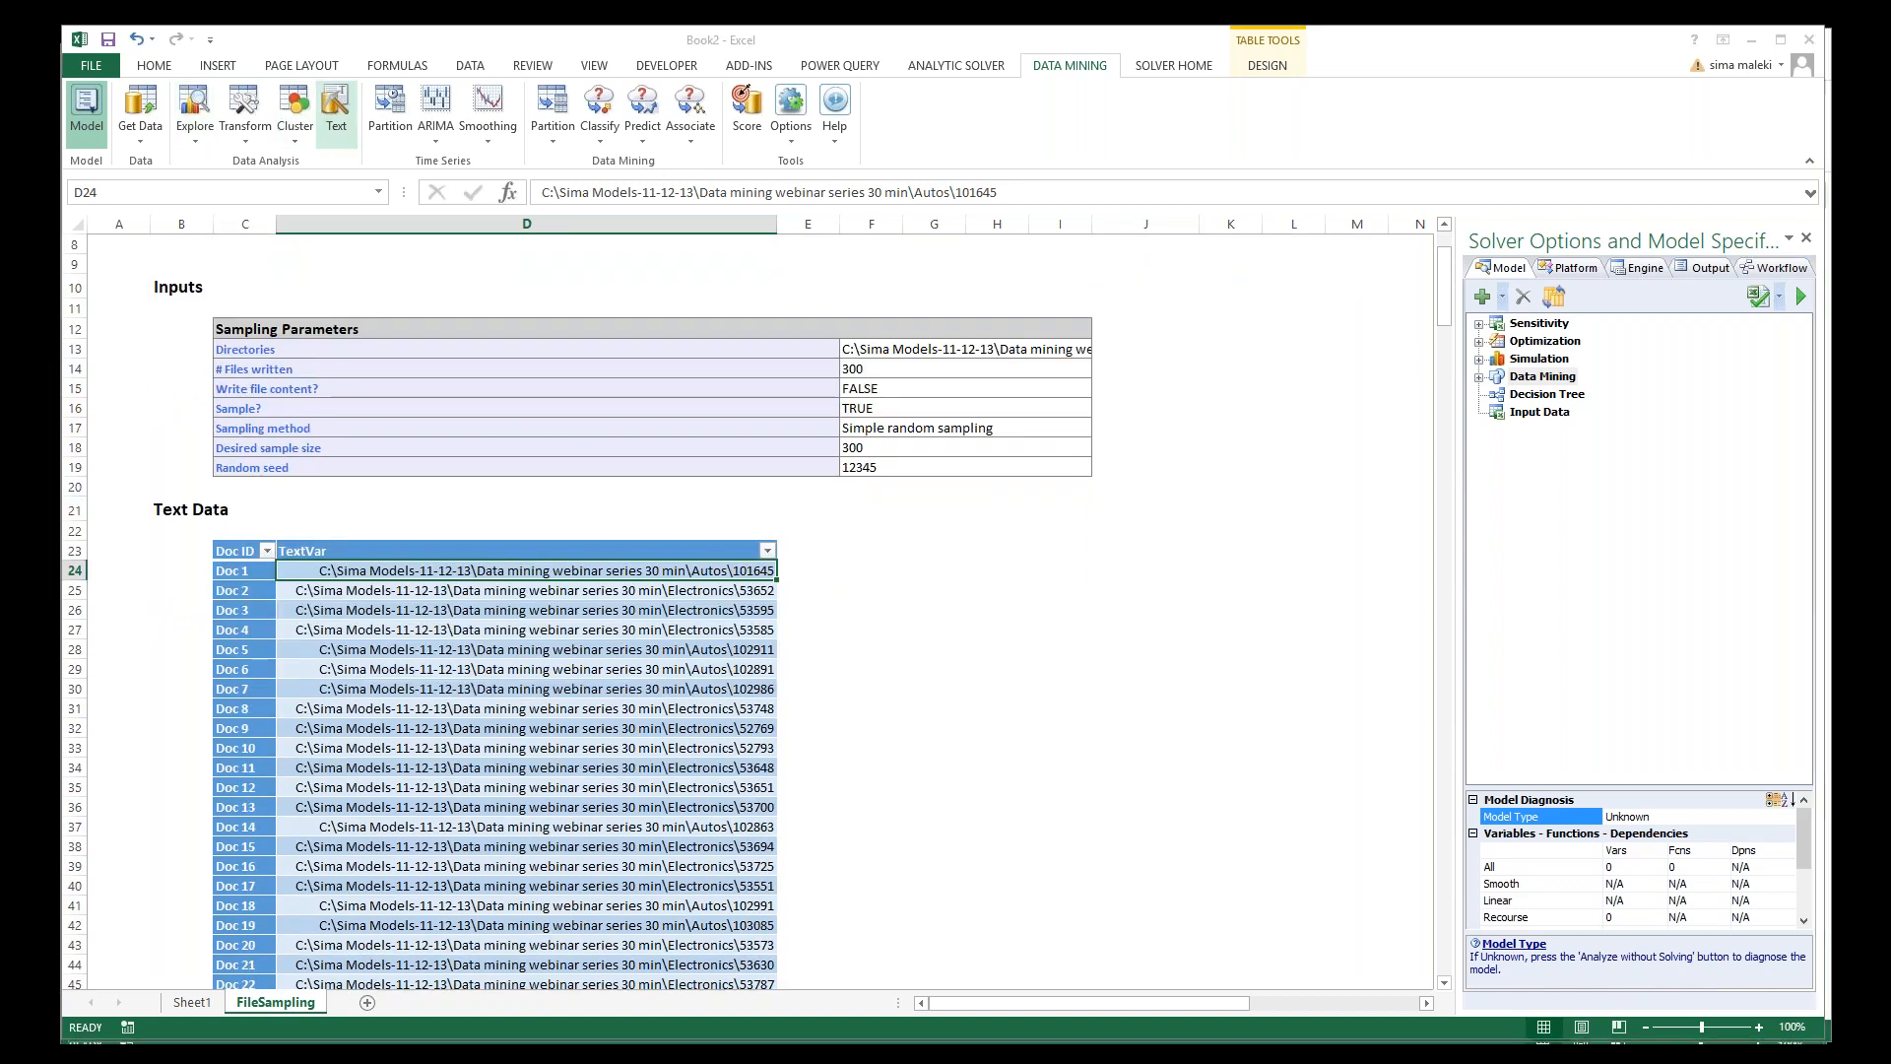
pyautogui.click(813, 432)
pyautogui.click(973, 479)
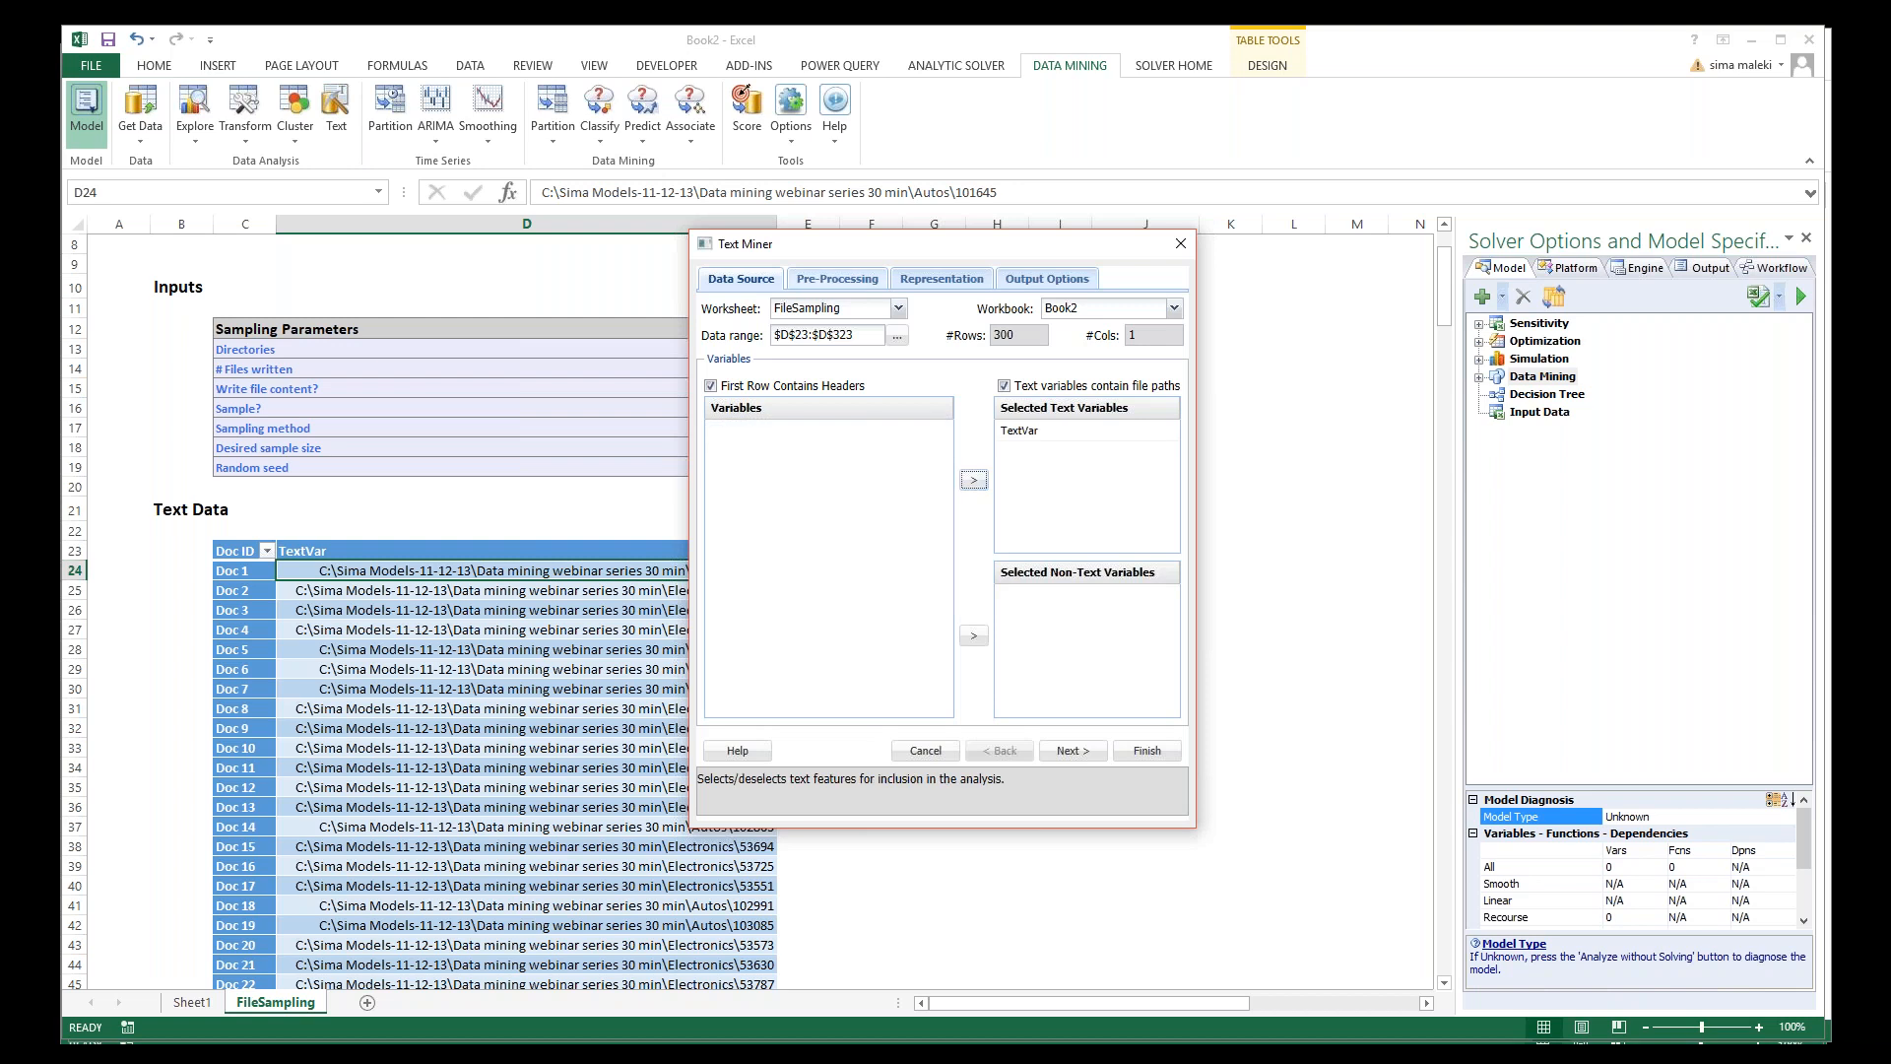
# Step: Review the pre-processing settings, including the stopword list and the advanced vocabulary reduction and term normalization options
pyautogui.click(837, 278)
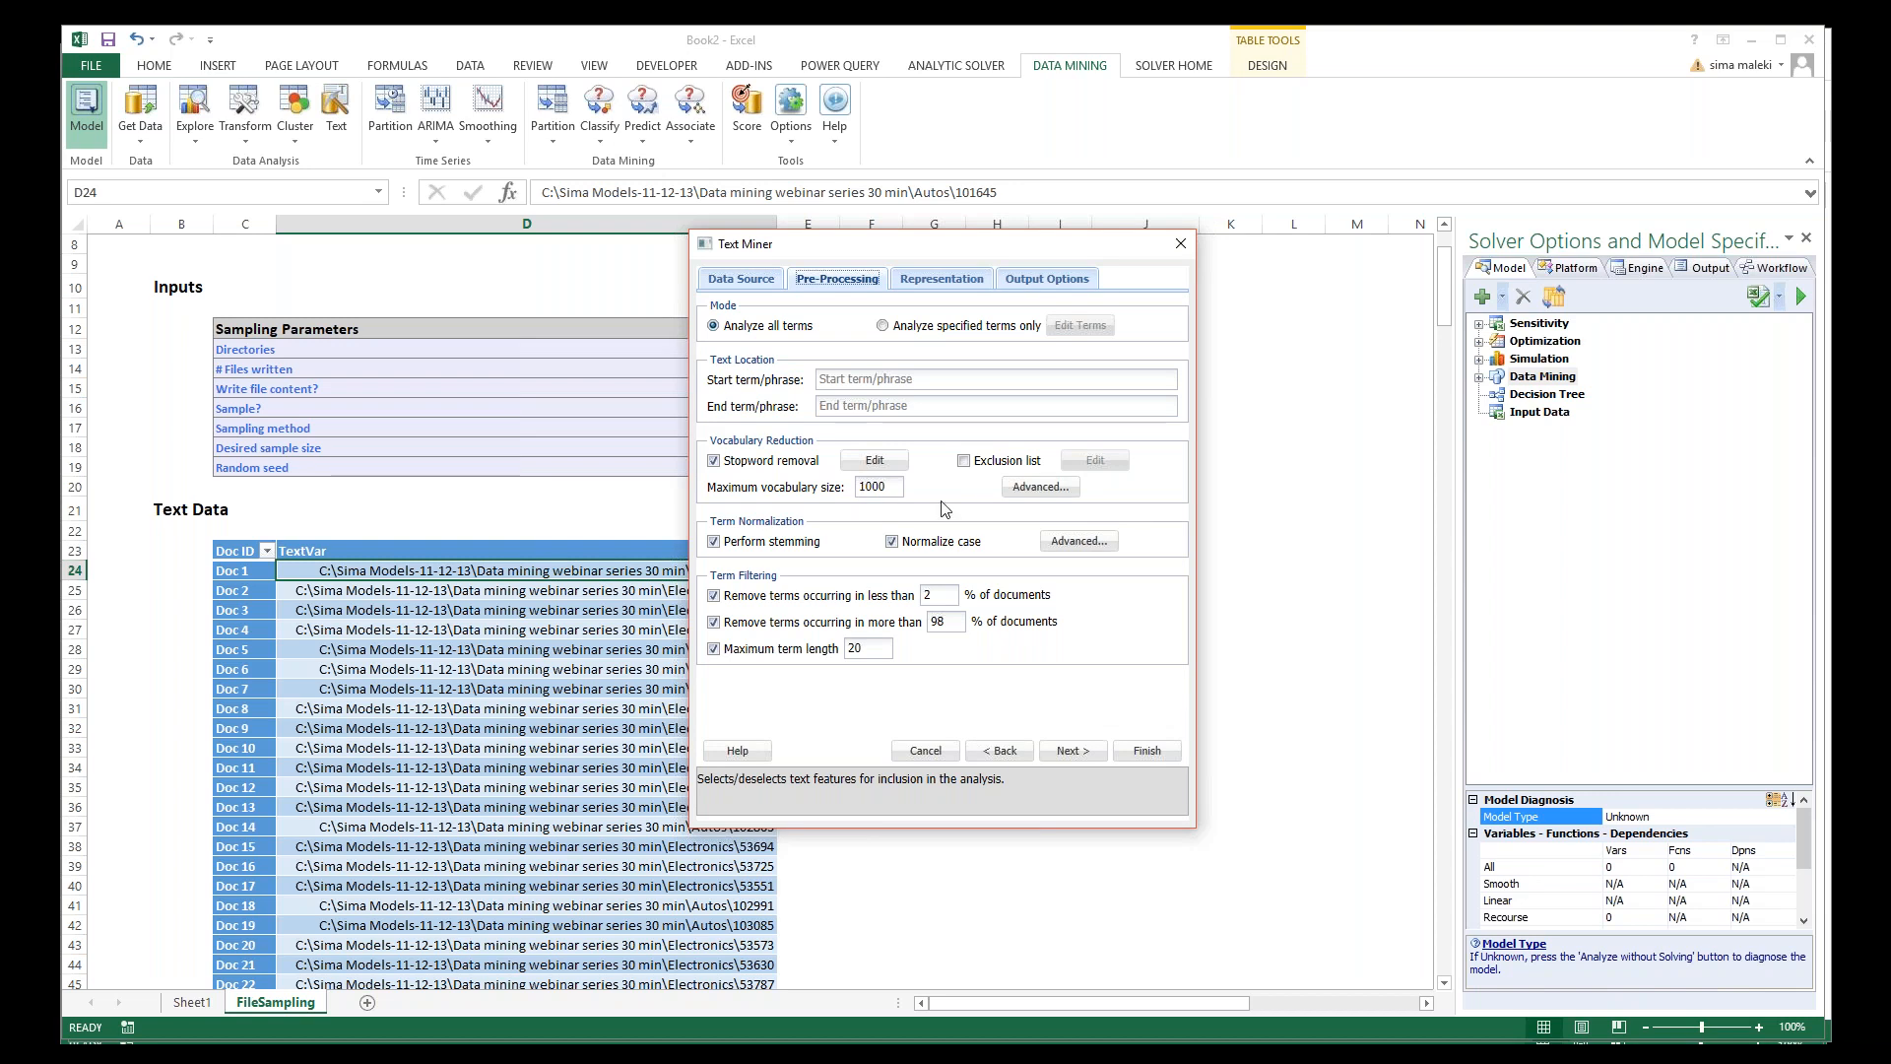
pyautogui.click(874, 460)
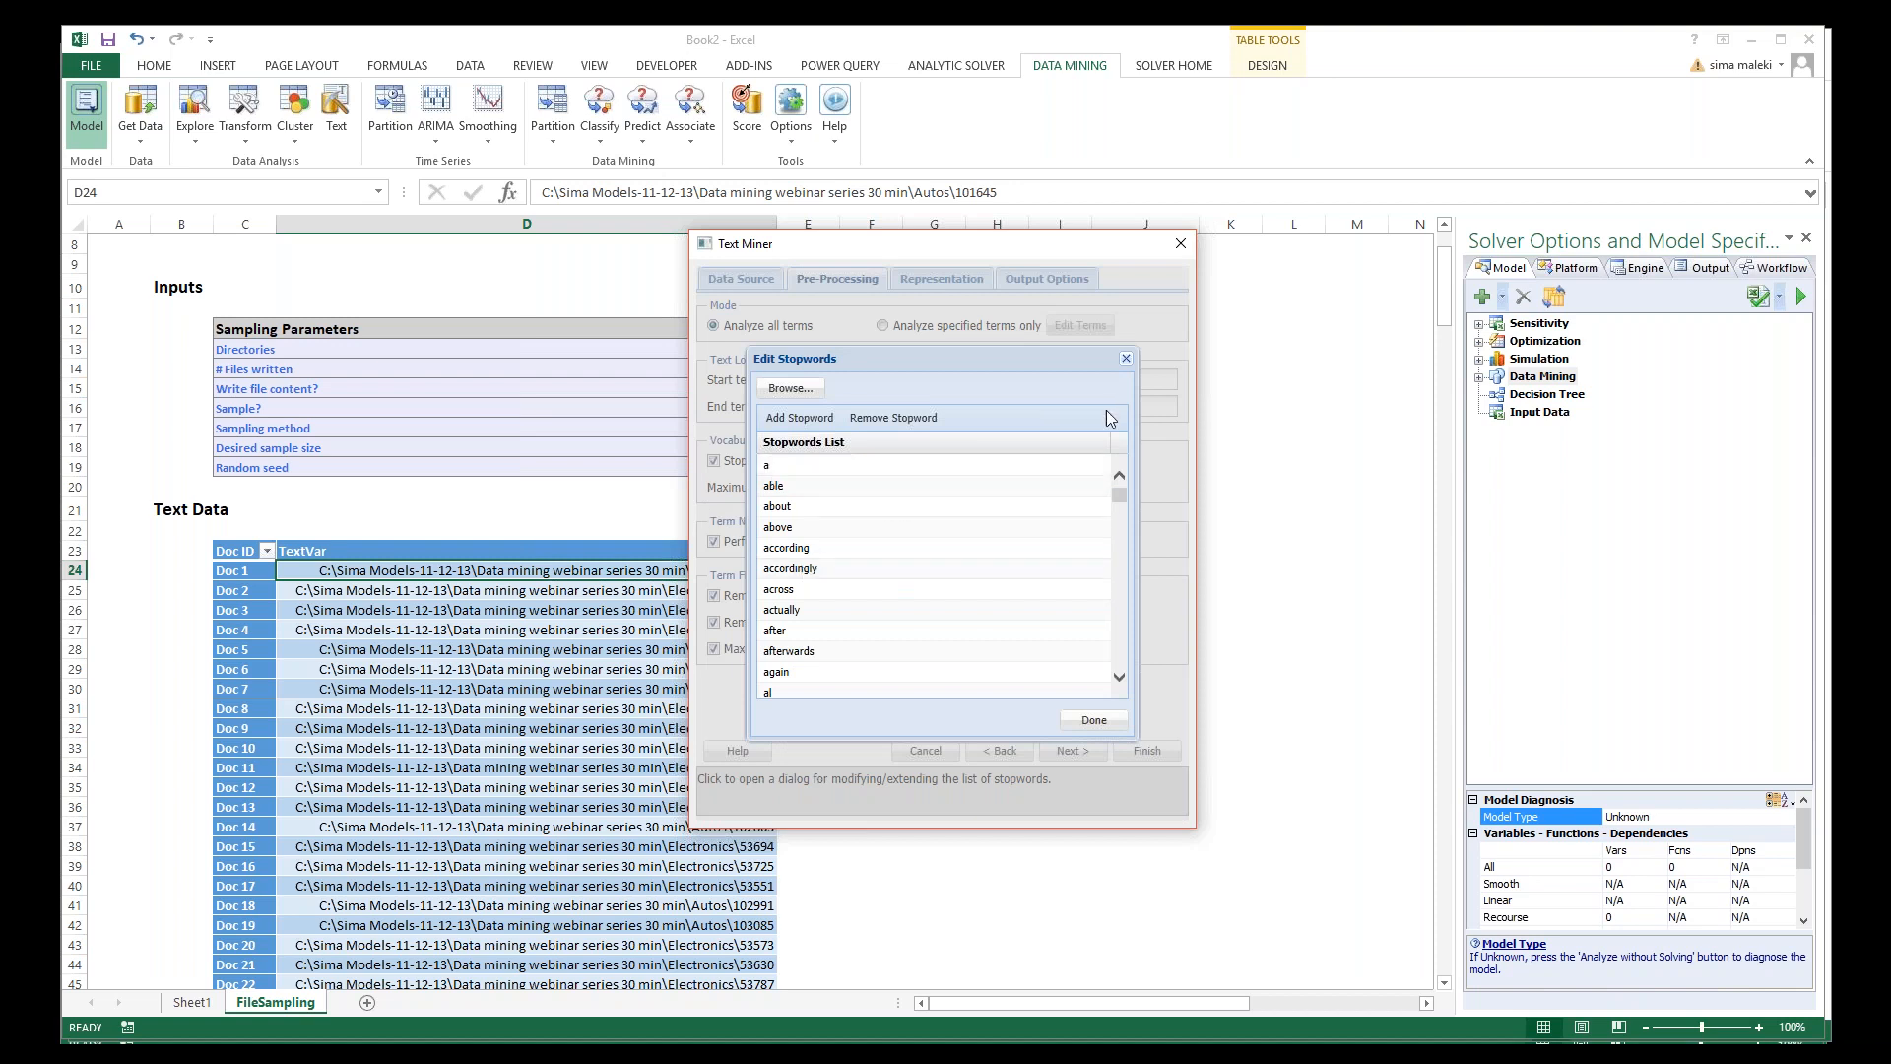
pyautogui.click(1126, 359)
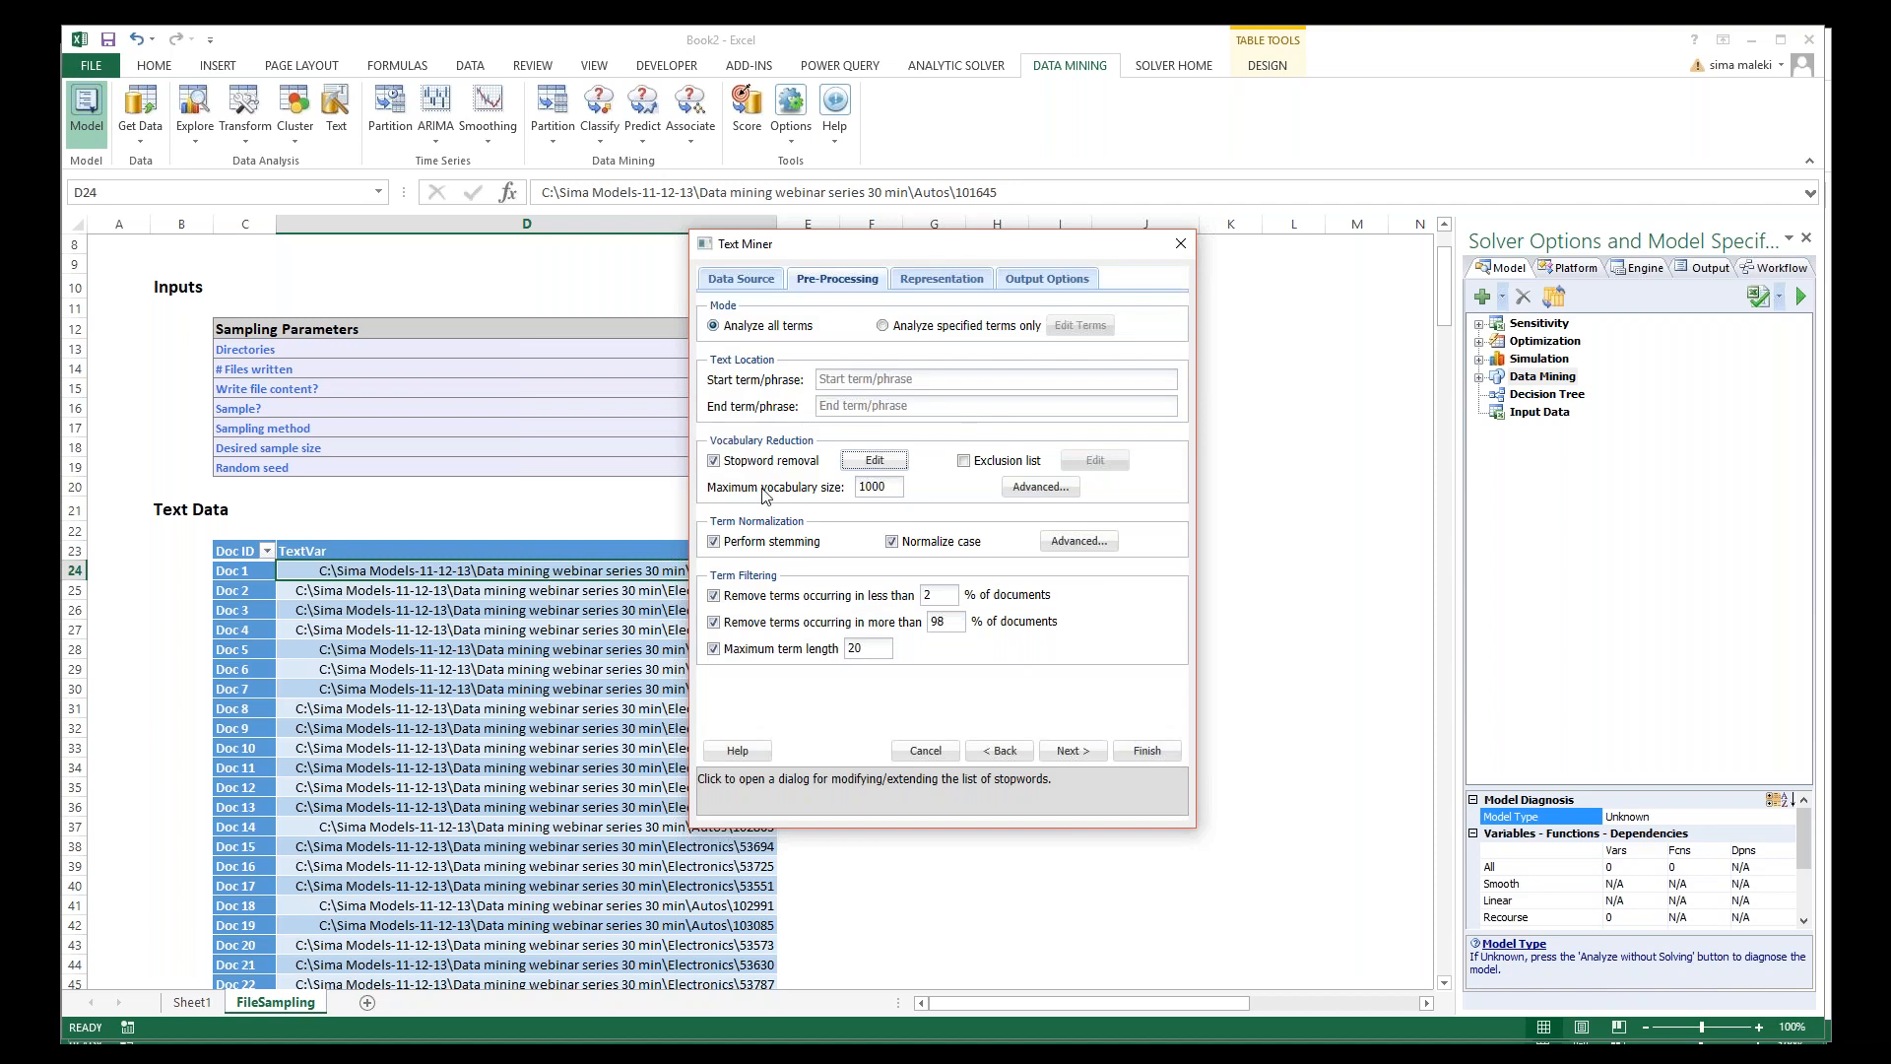
pyautogui.click(1040, 487)
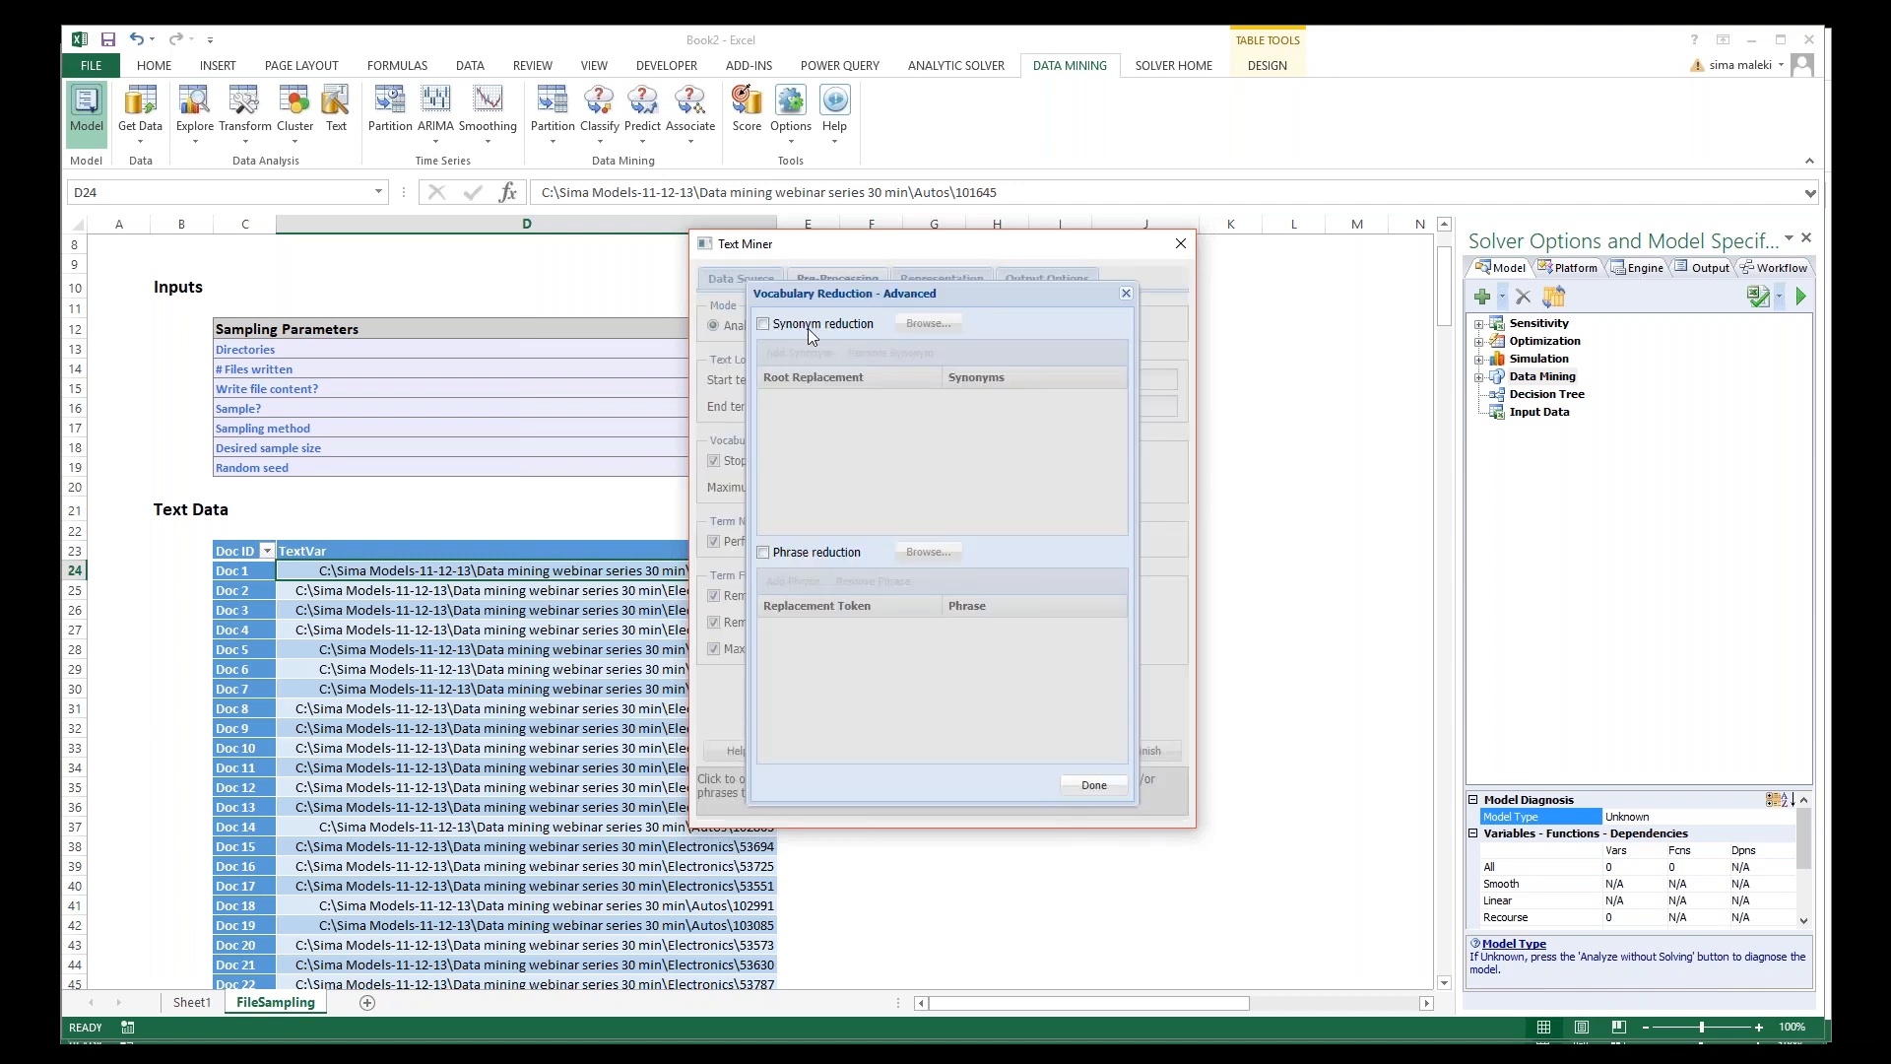
pyautogui.click(1125, 292)
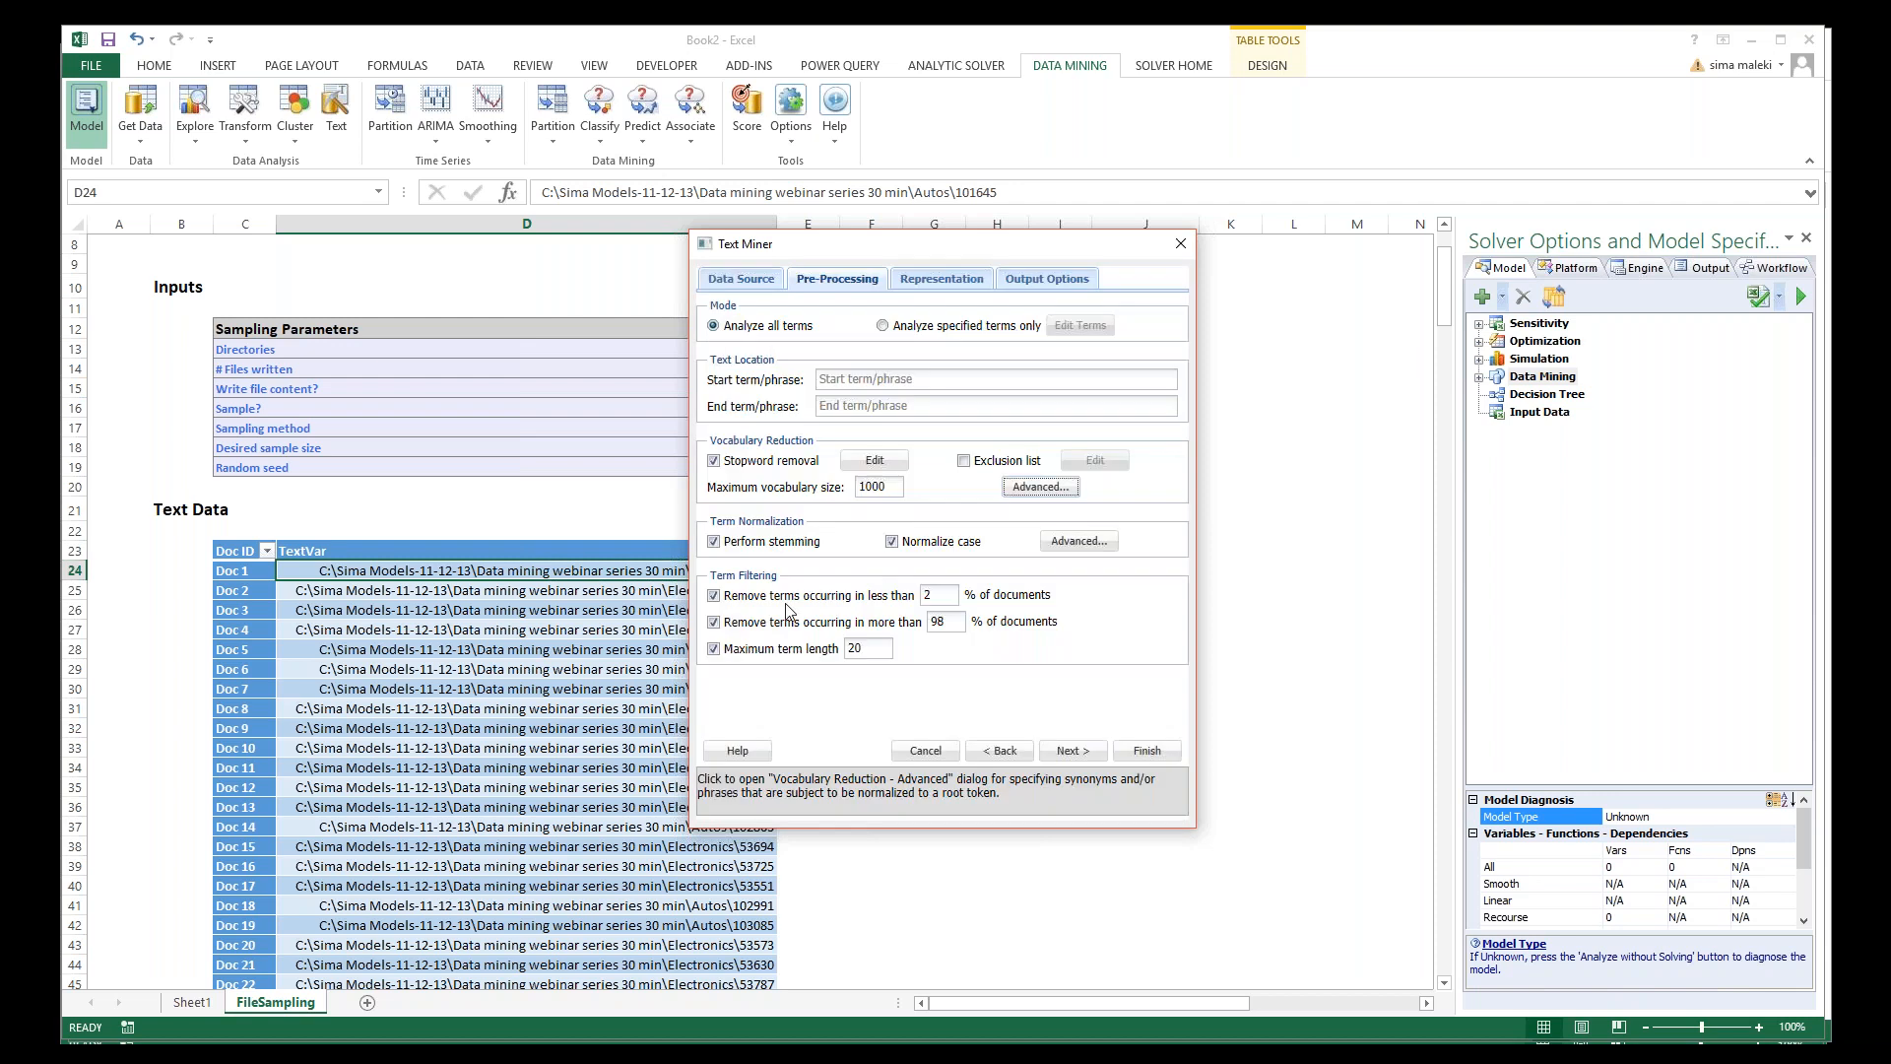
pyautogui.click(1107, 557)
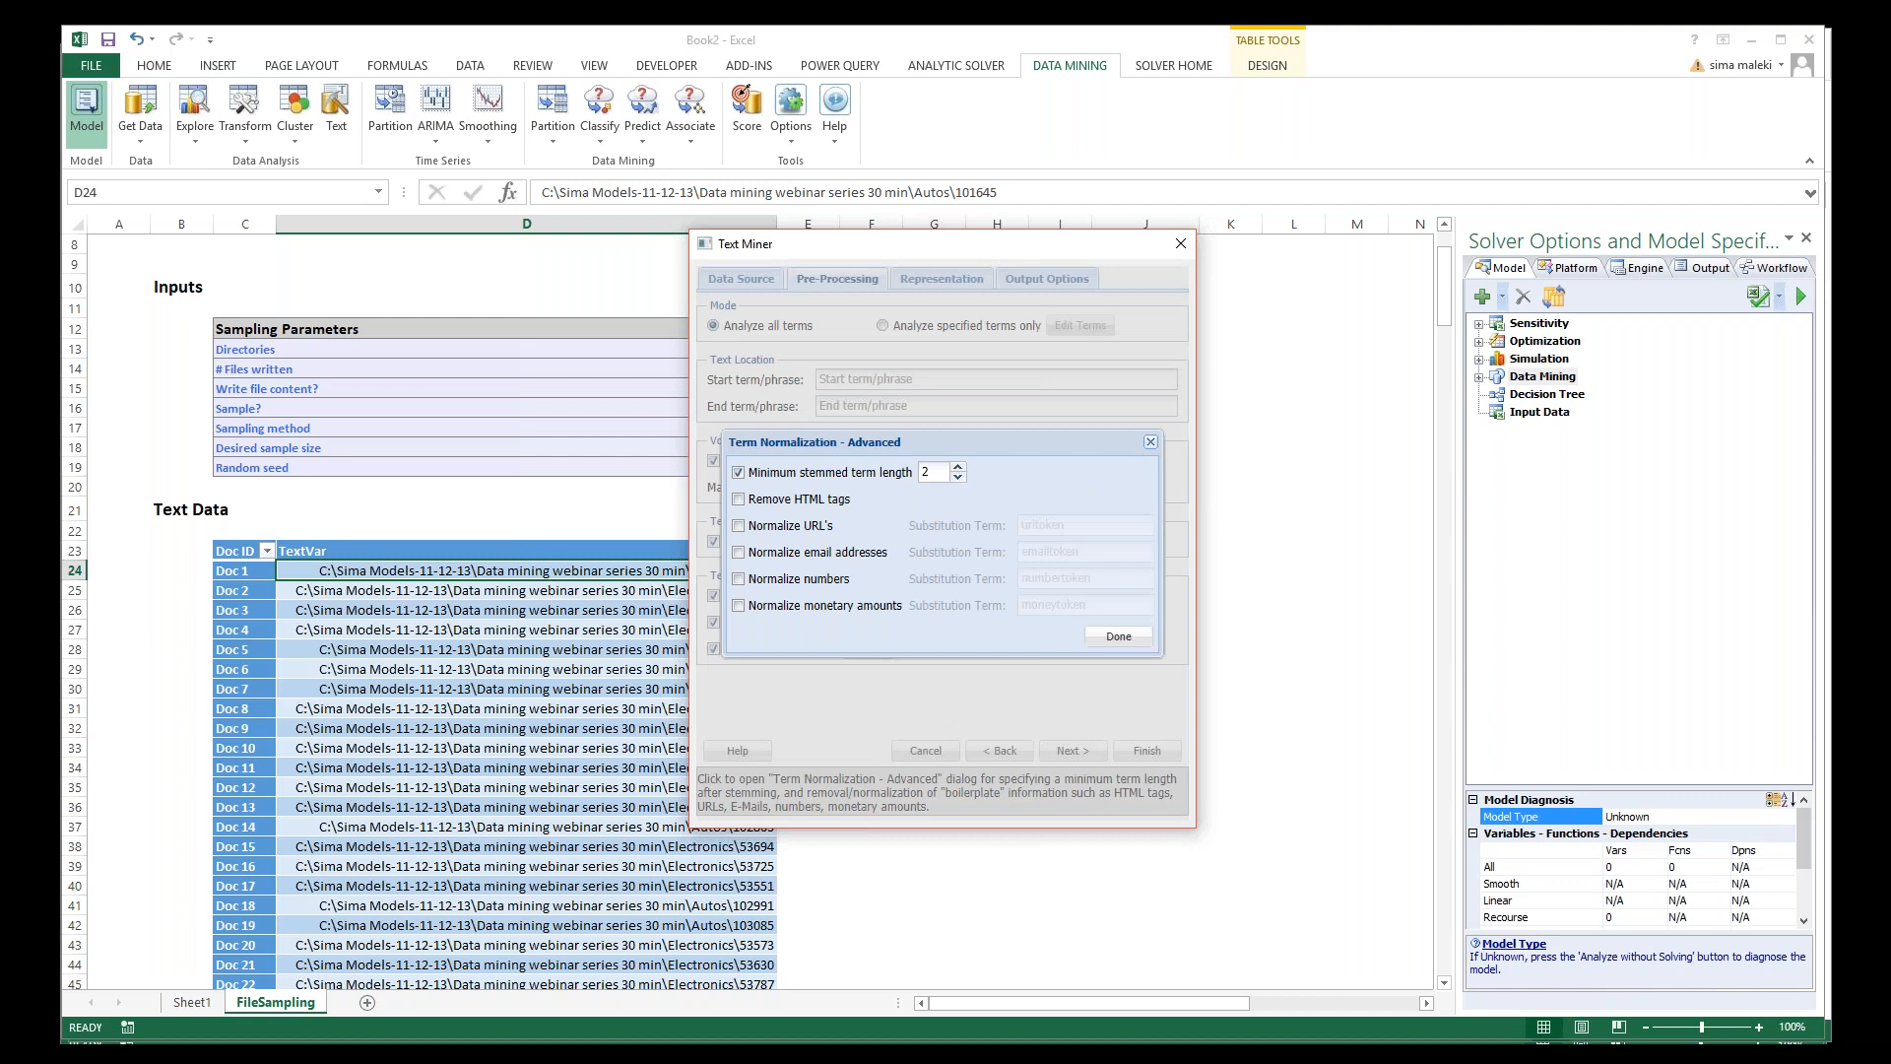
pyautogui.click(1149, 442)
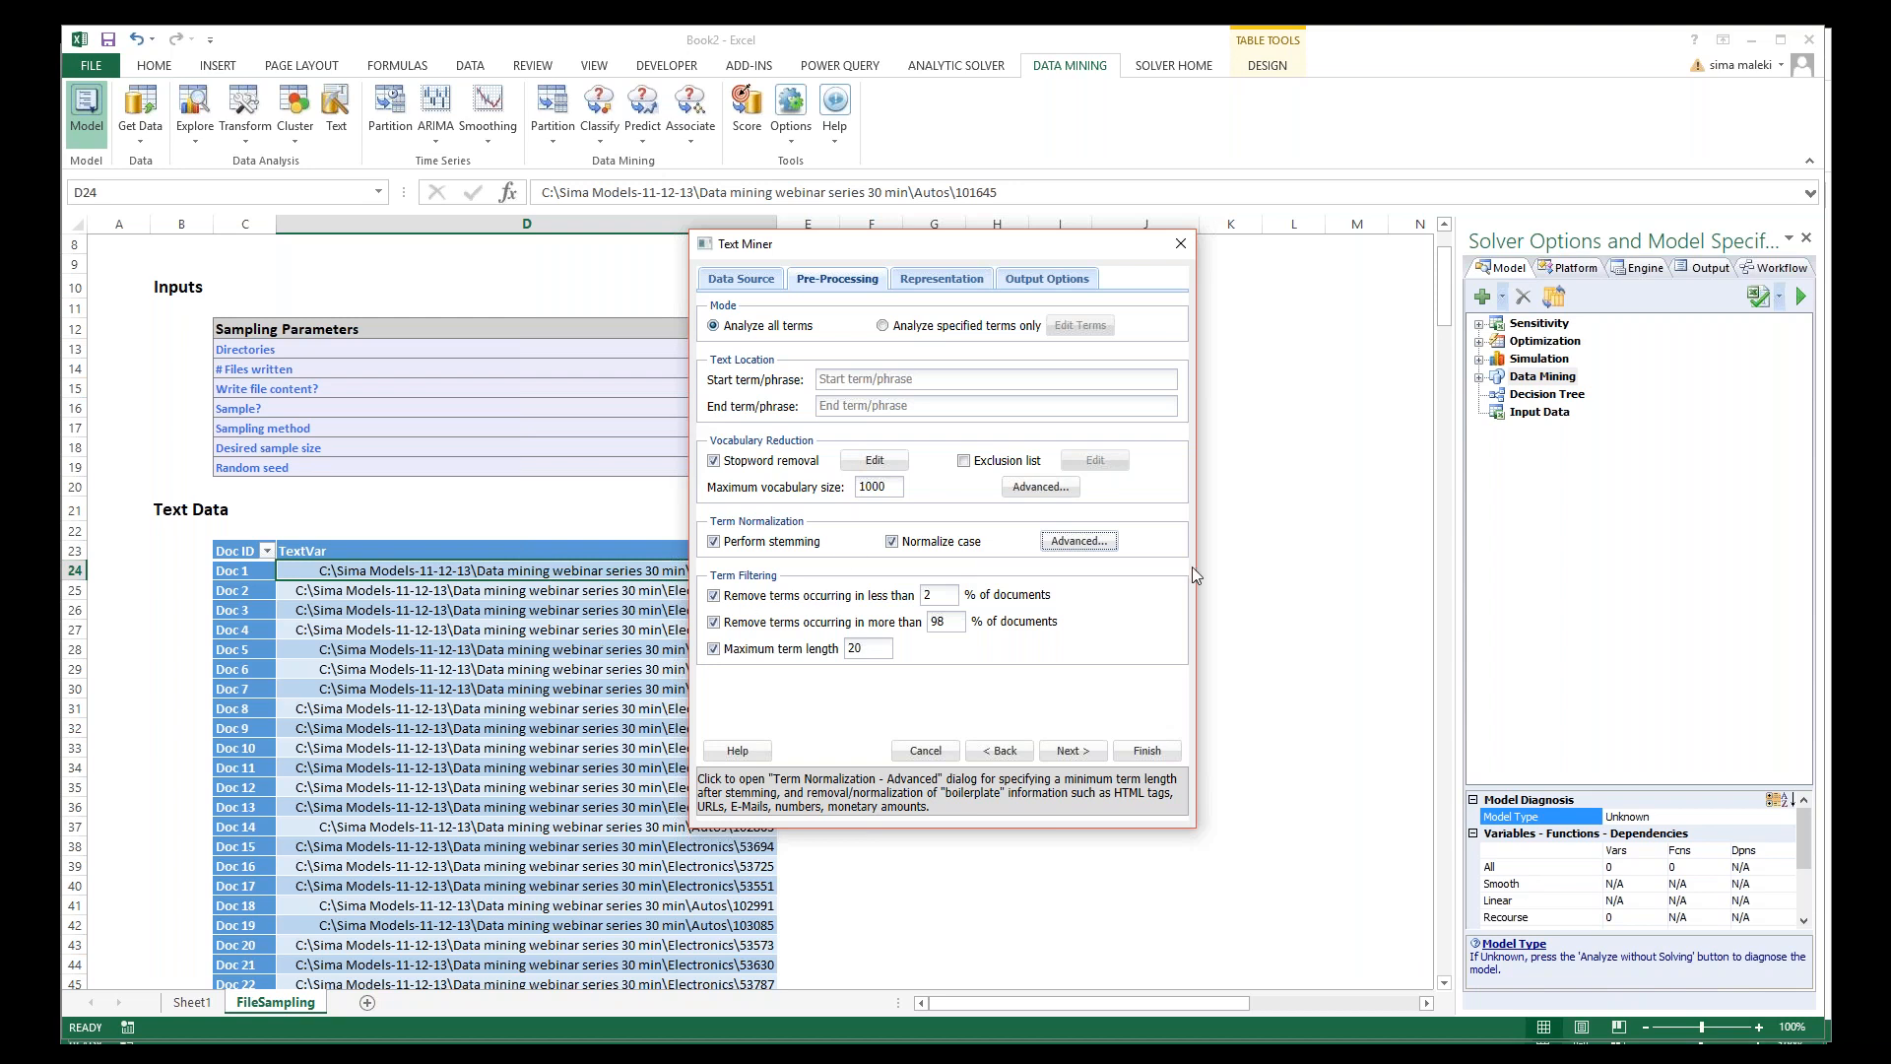
# Step: Set the representation's latent semantic indexing to a maximum number of concepts of 10
pyautogui.click(940, 280)
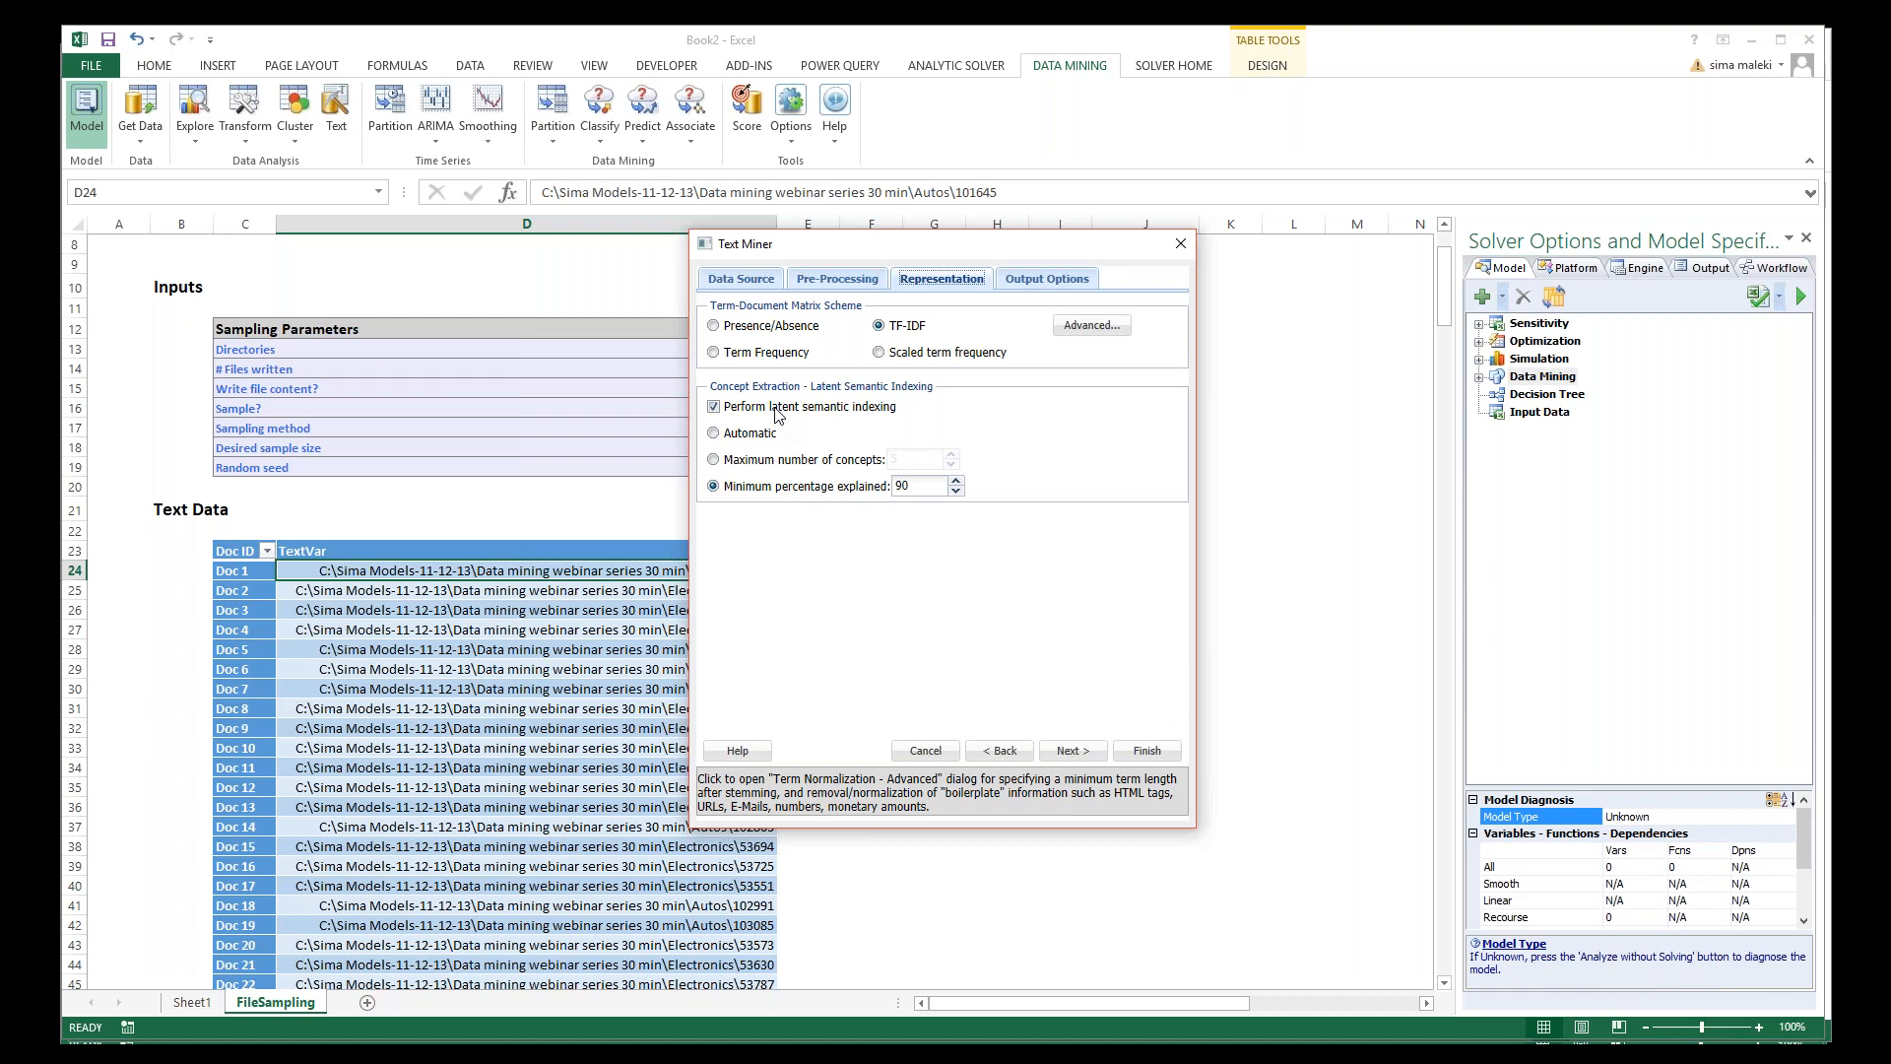
pyautogui.click(714, 460)
pyautogui.doubleClick(895, 459)
pyautogui.write('10')
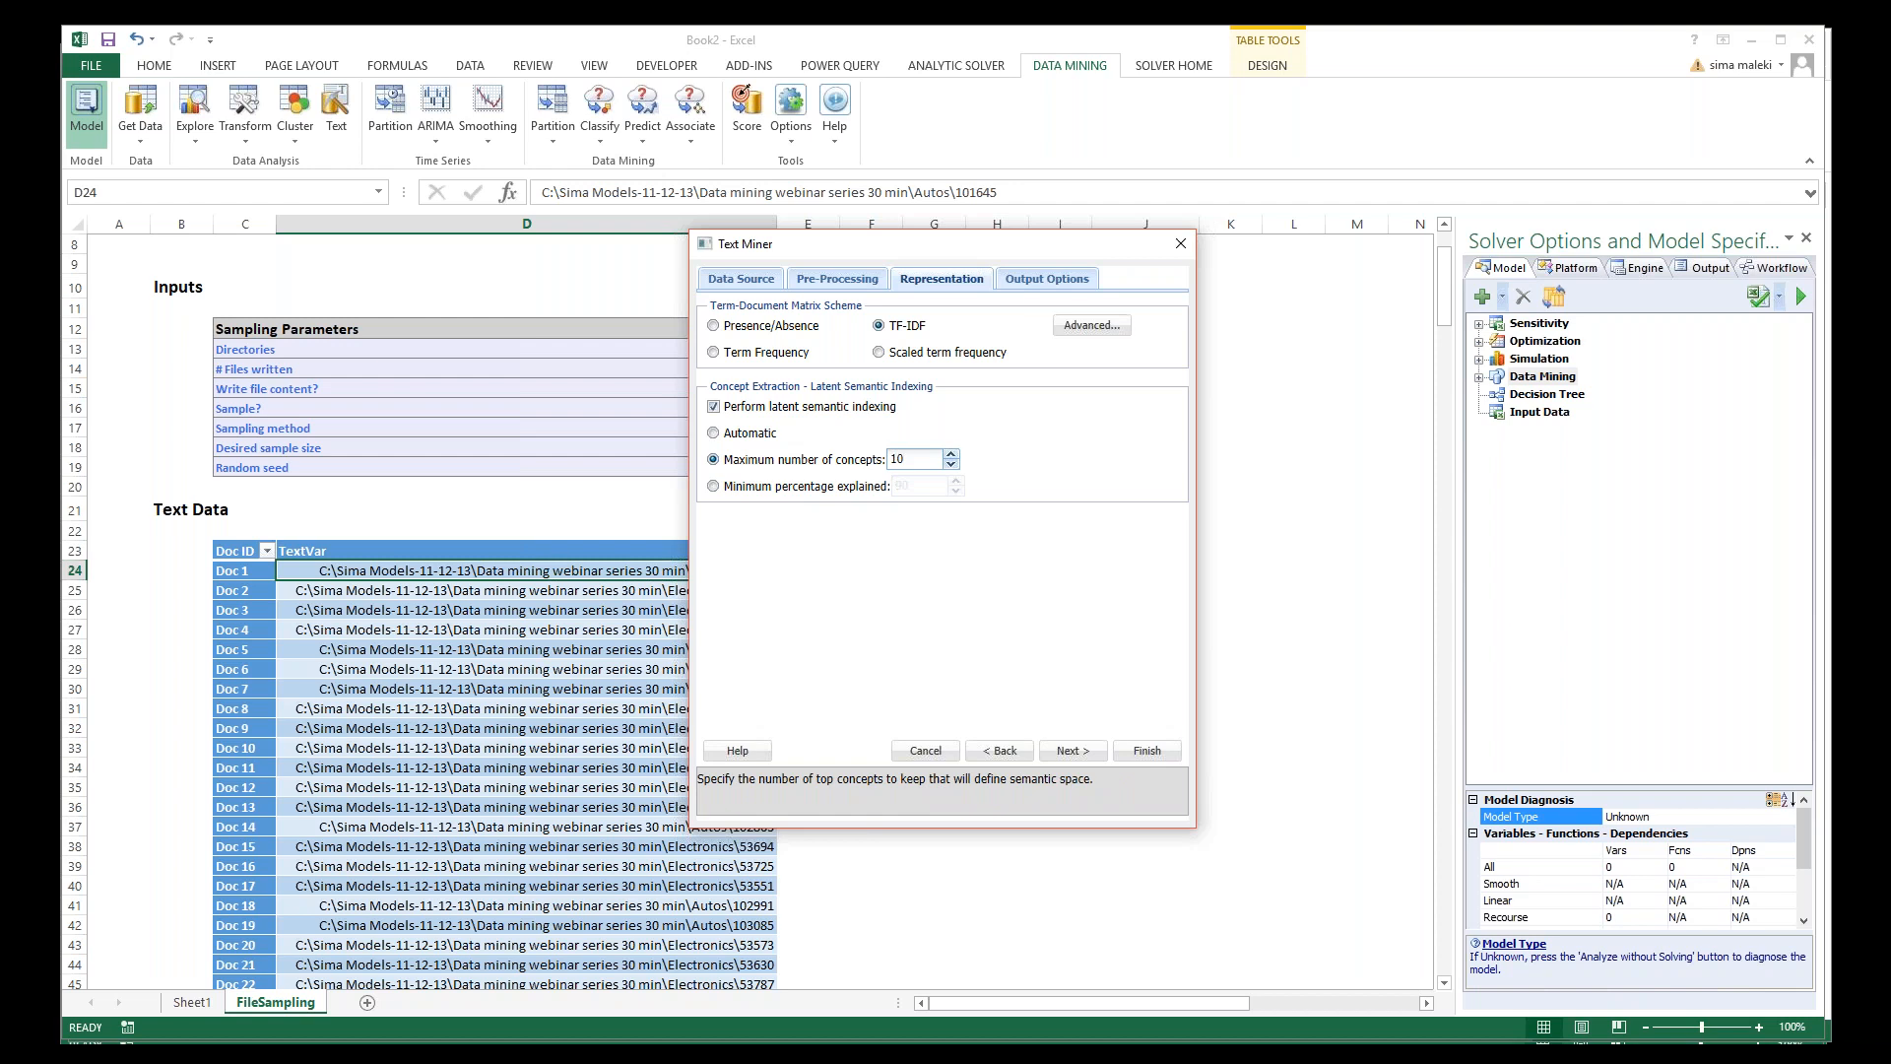
# Step: Include Zipf's plot and a scree plot in the output, with a maximum of 10 concepts
pyautogui.click(1044, 280)
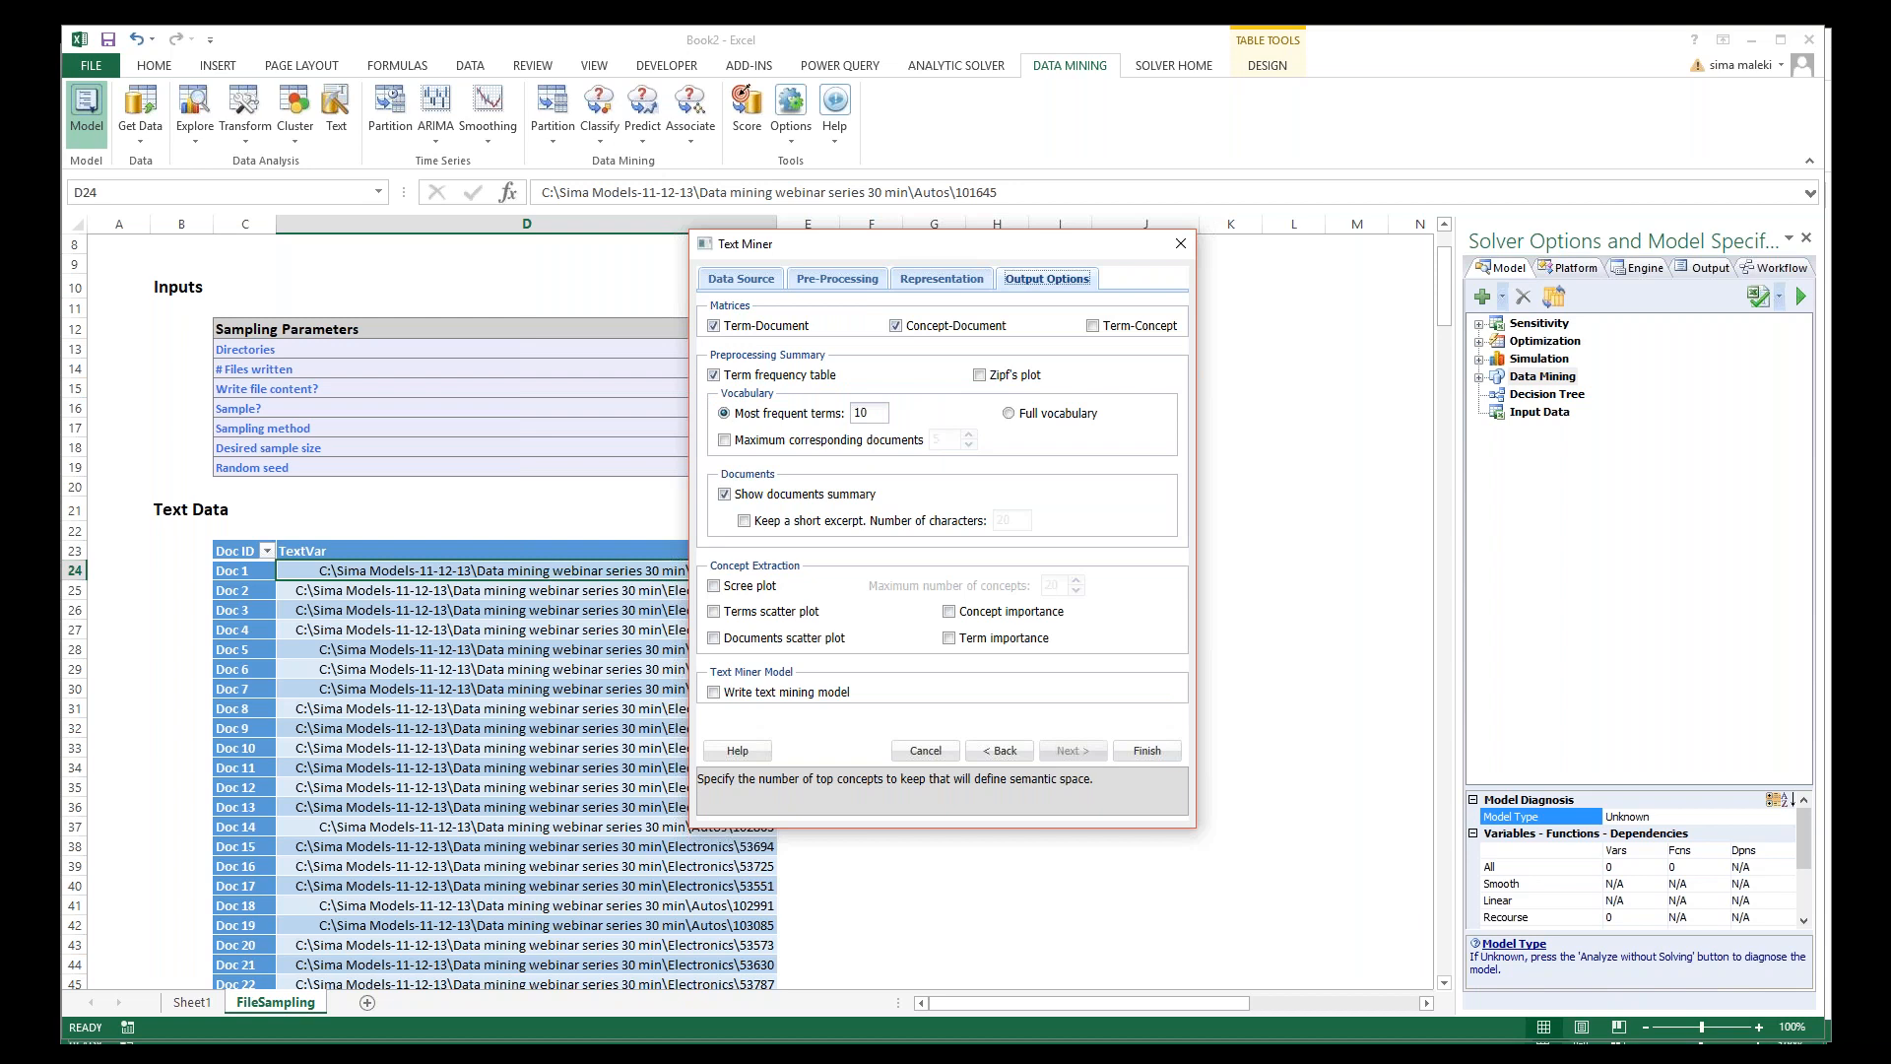
pyautogui.click(980, 375)
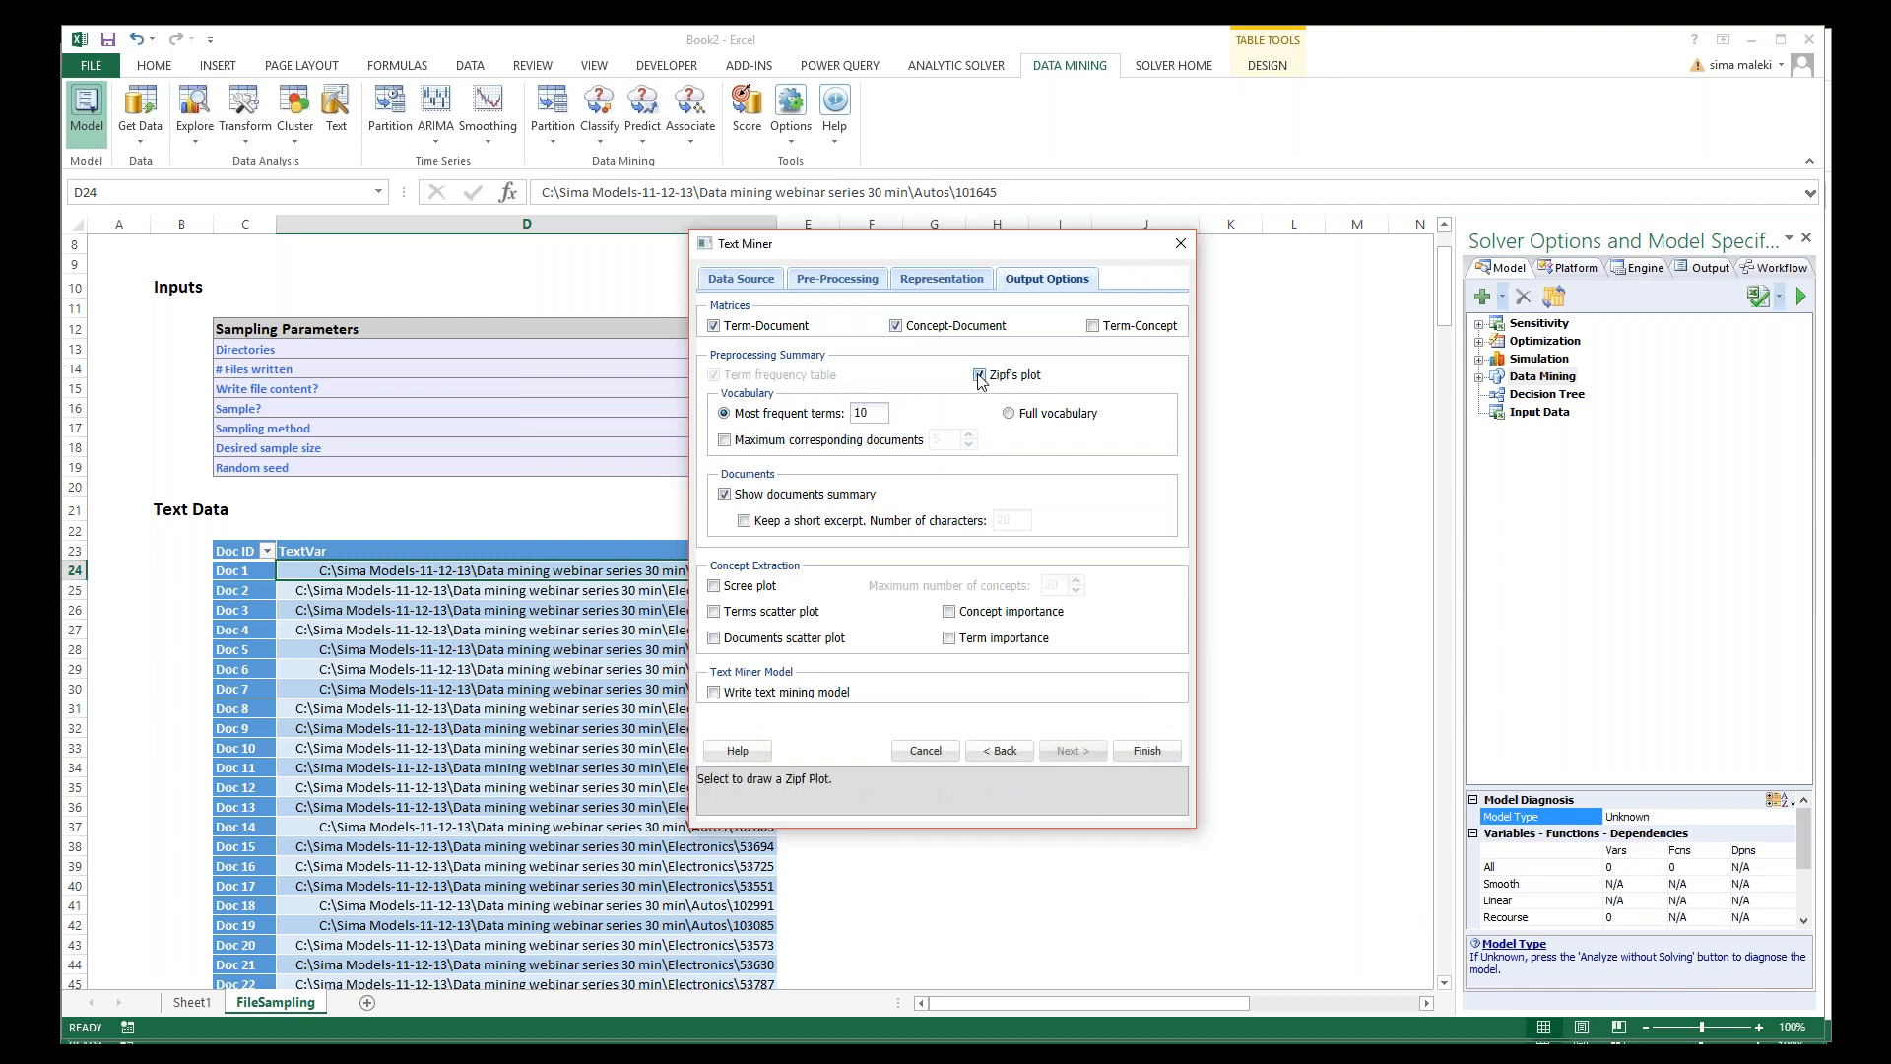
pyautogui.click(721, 588)
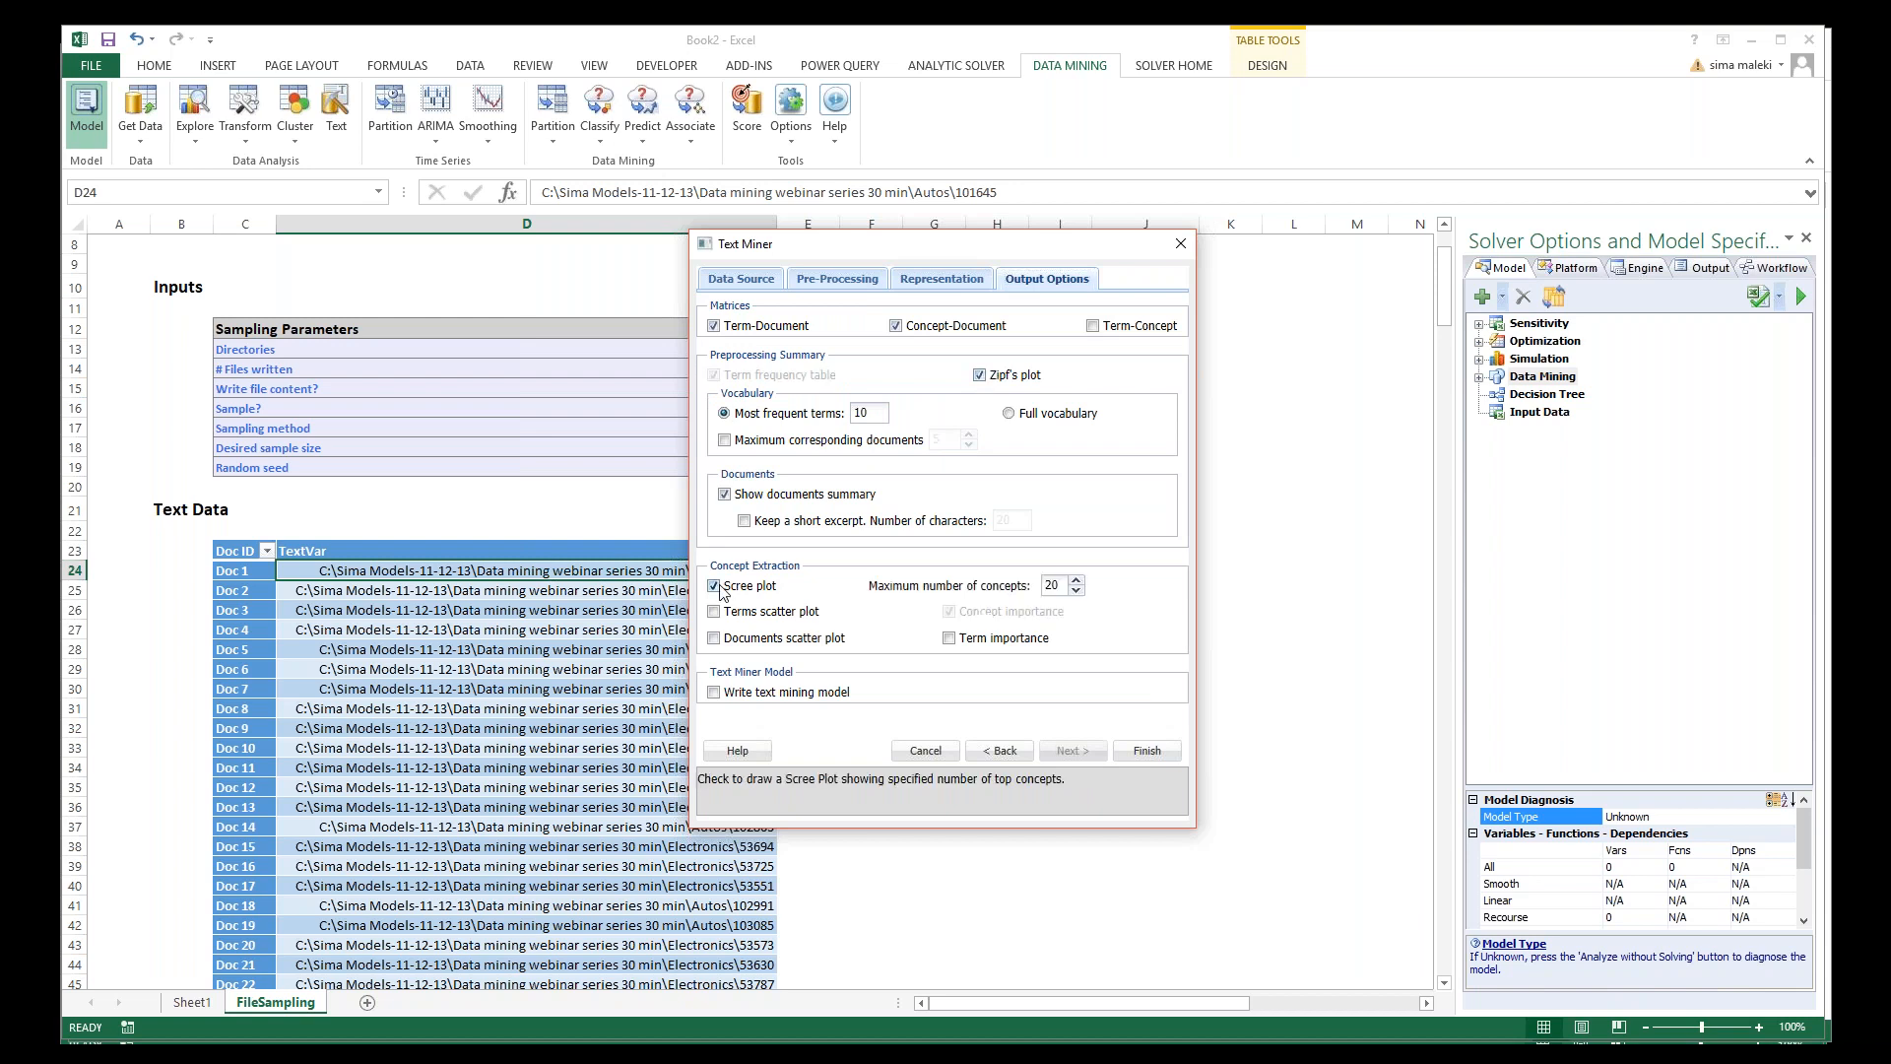
pyautogui.click(1053, 586)
pyautogui.click(1075, 590)
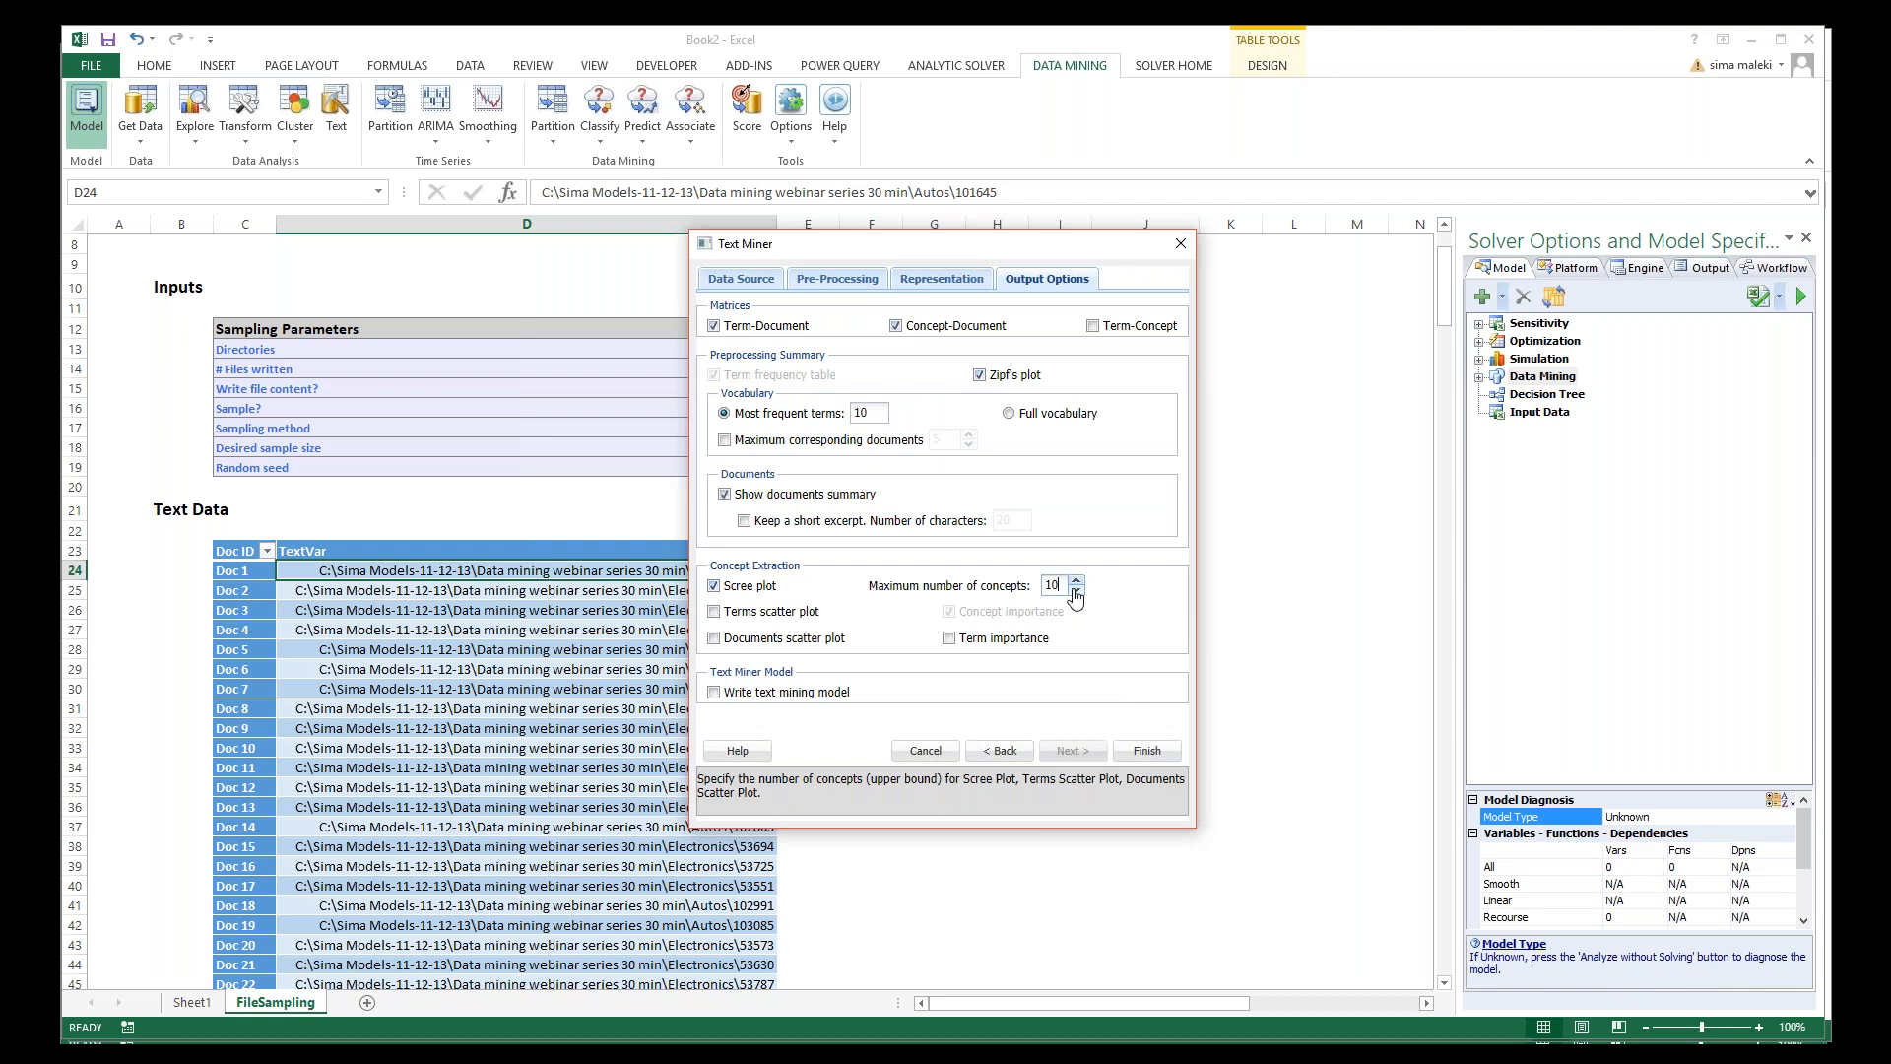
# Step: Add the terms scatter plot and the written text mining model to the output, and run the Text Miner
pyautogui.click(716, 693)
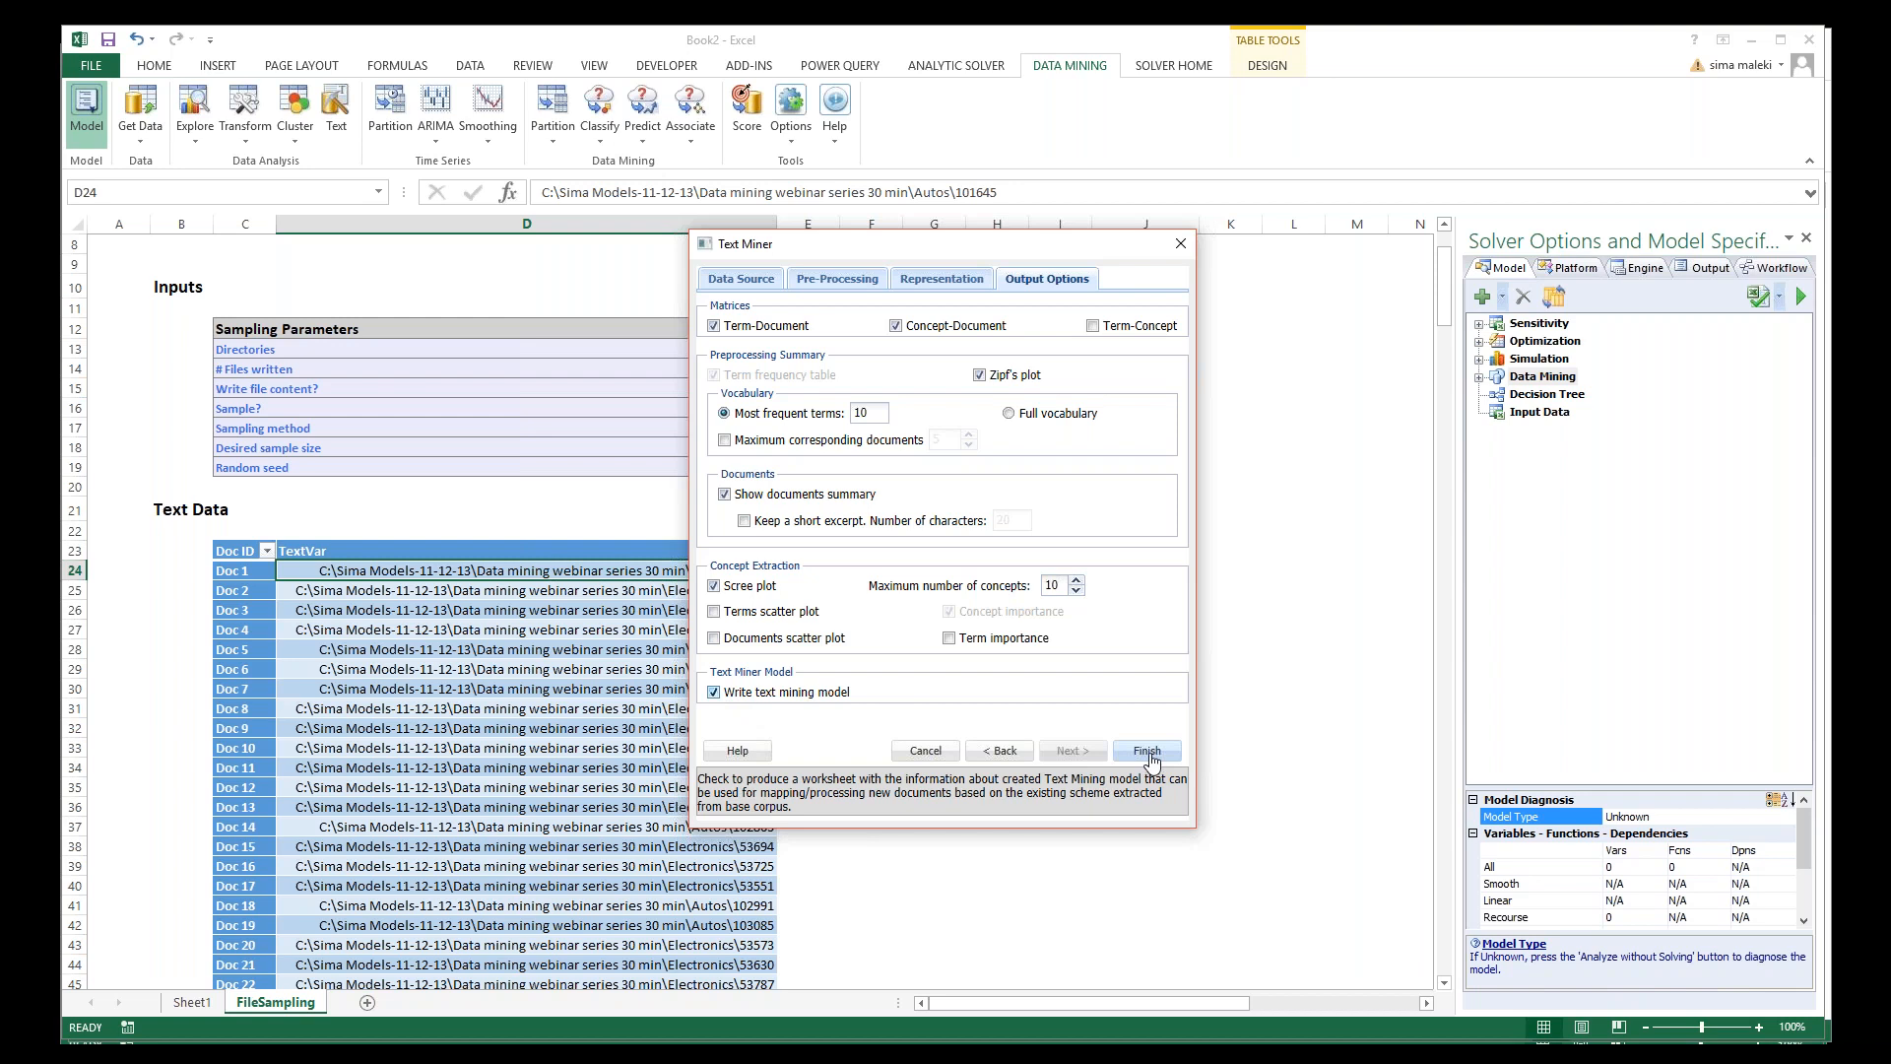
pyautogui.click(714, 611)
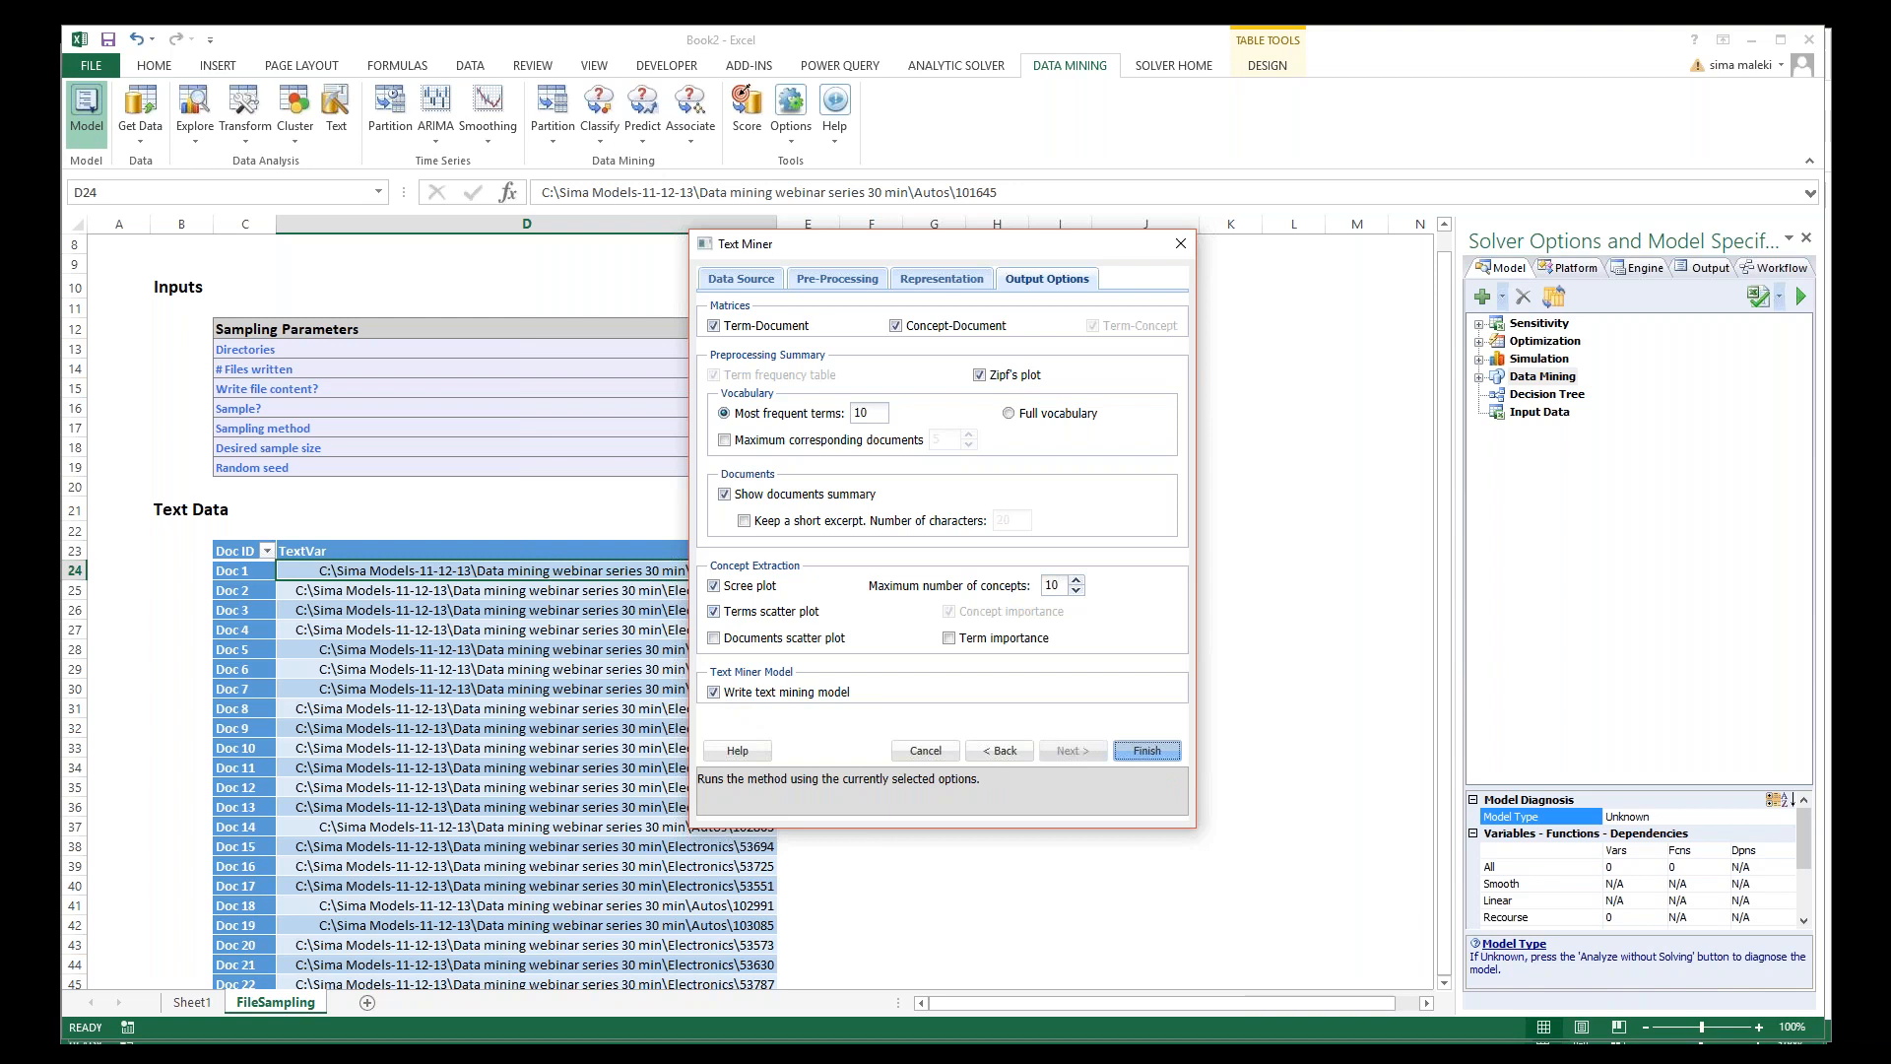
pyautogui.click(1146, 750)
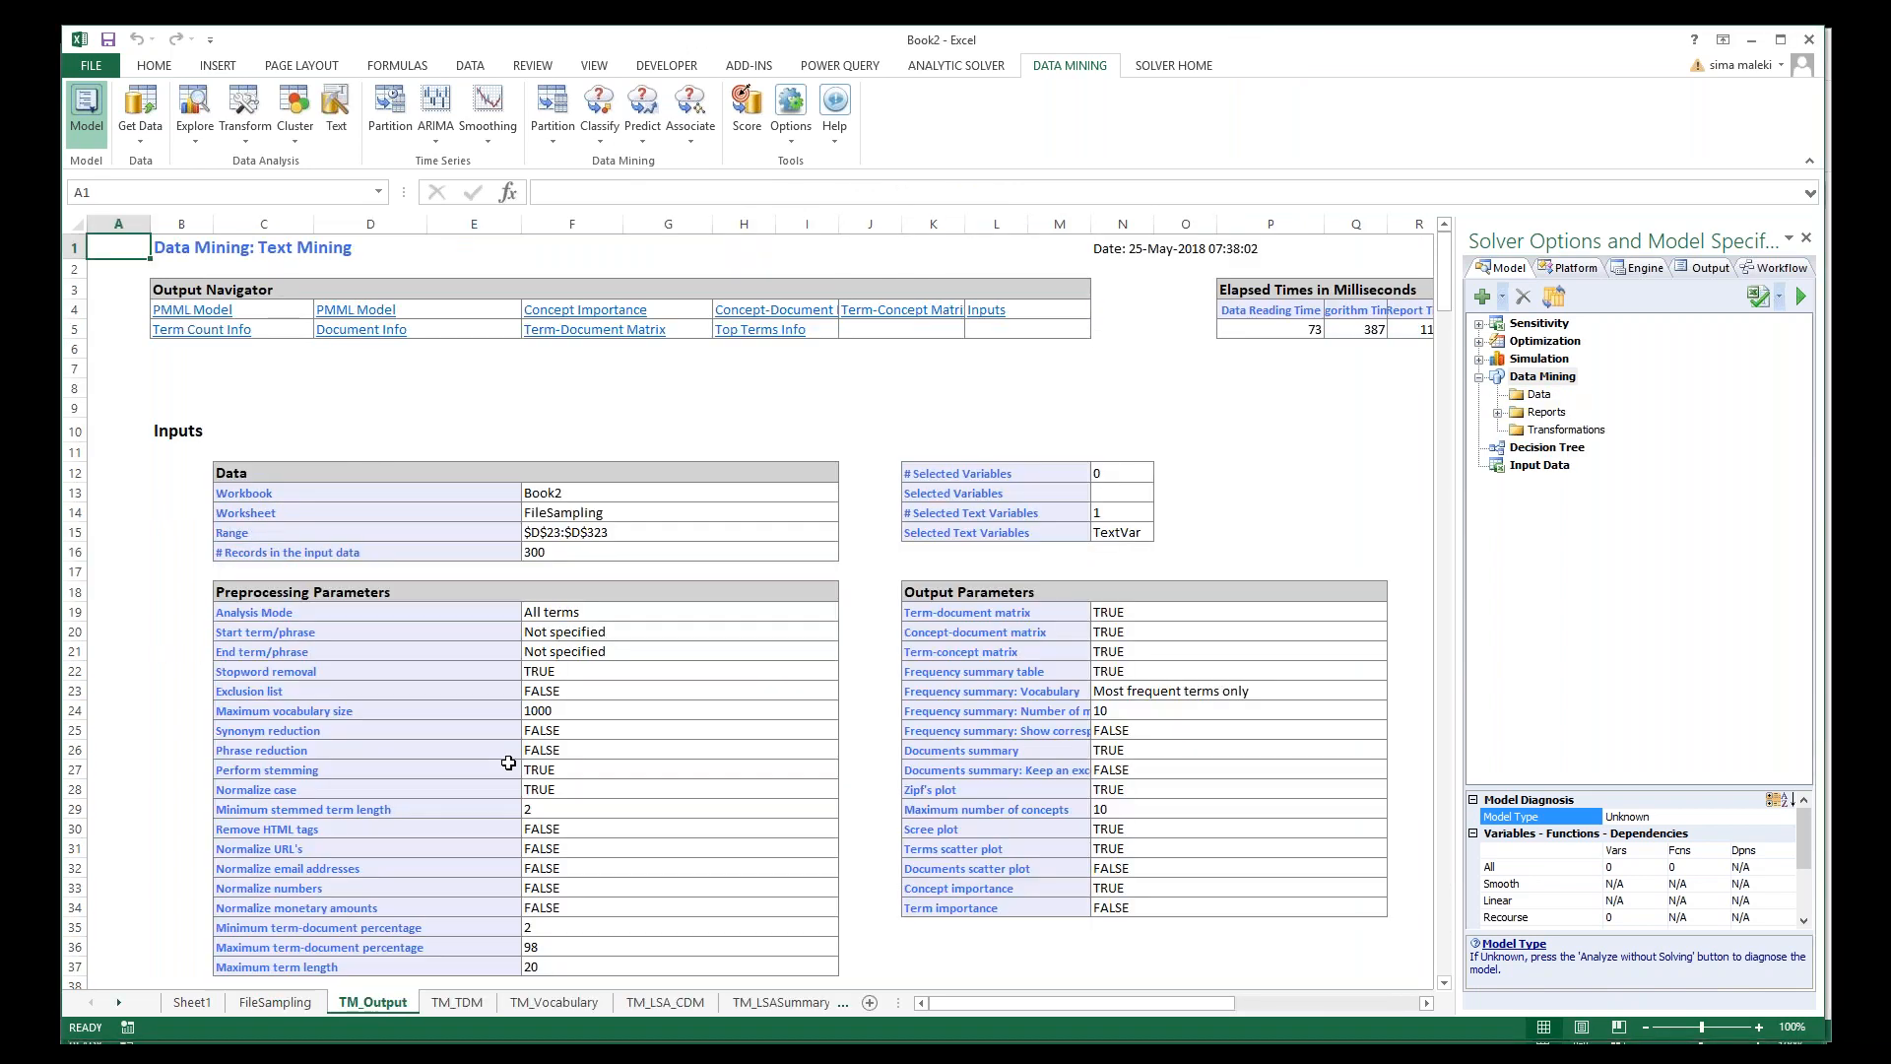
# Step: Examine the text mining inputs, Term Count Info and Document Info on the TM_Output sheet
pyautogui.scroll(-4, 508, 763)
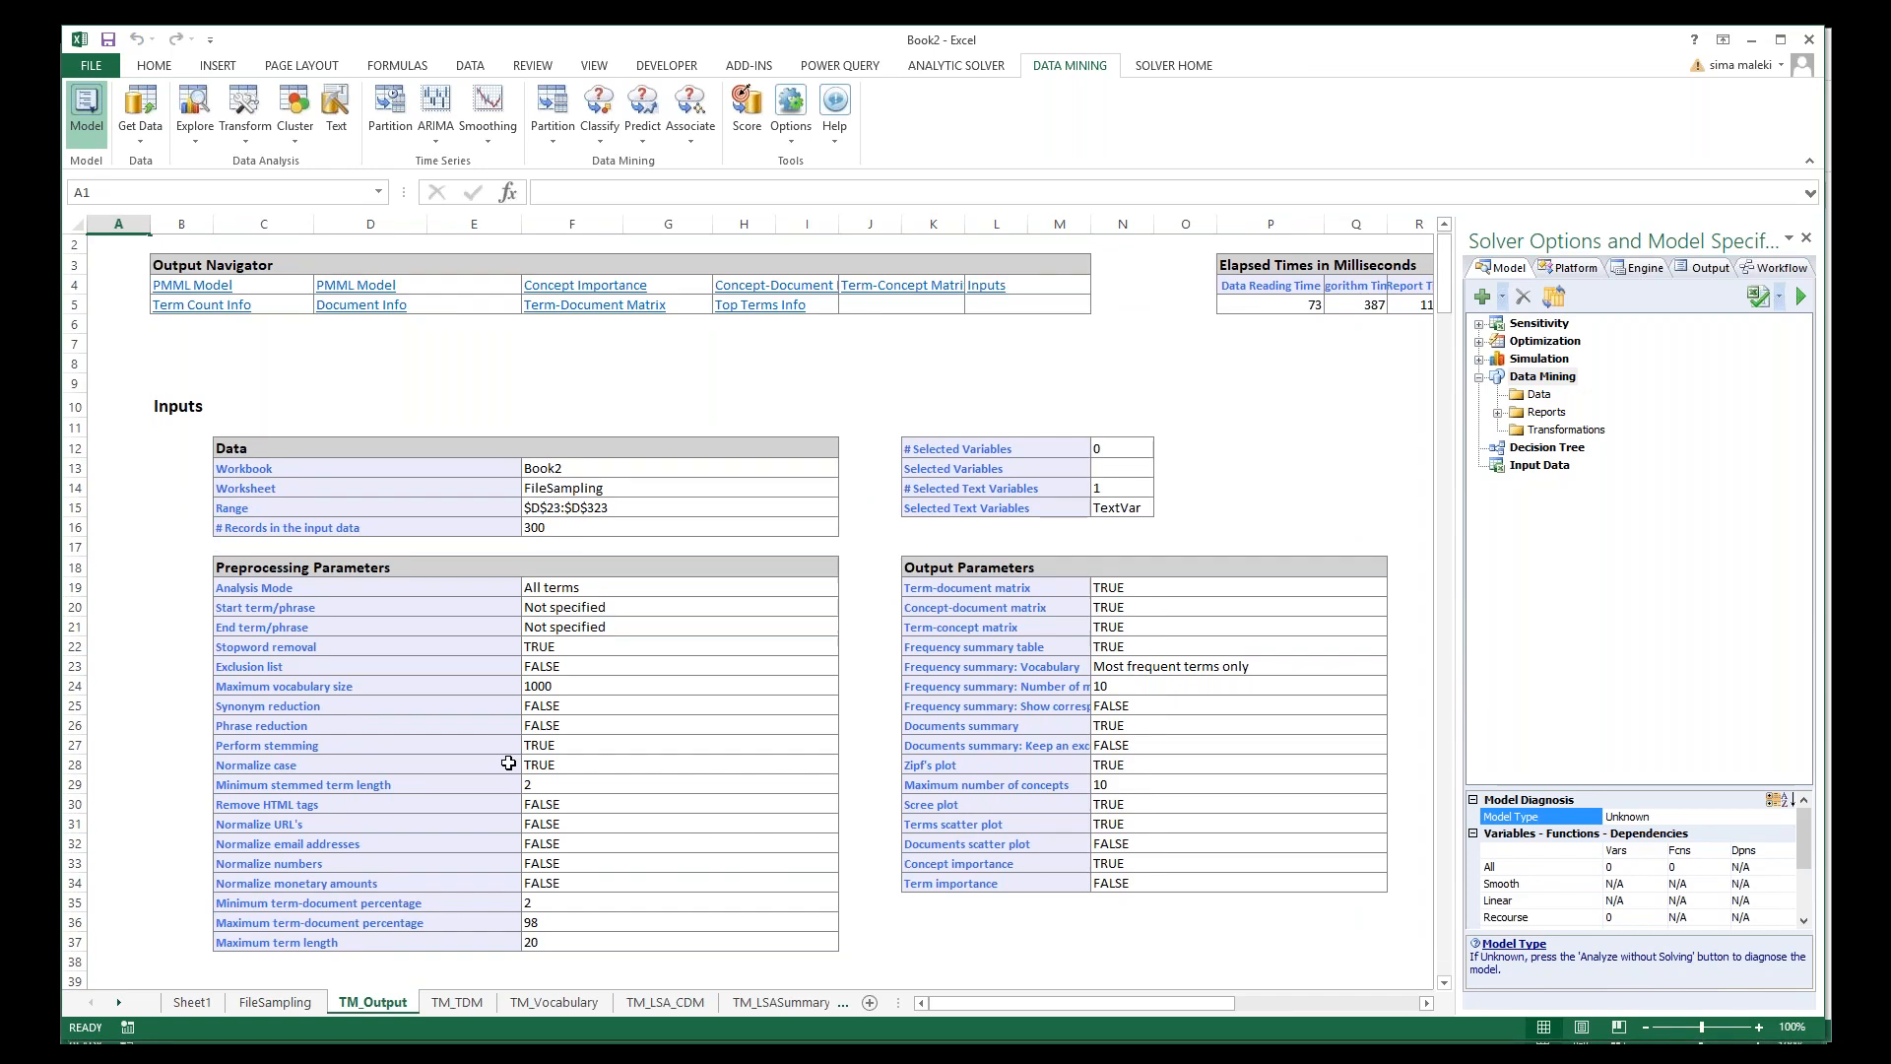
pyautogui.scroll(-2, 509, 762)
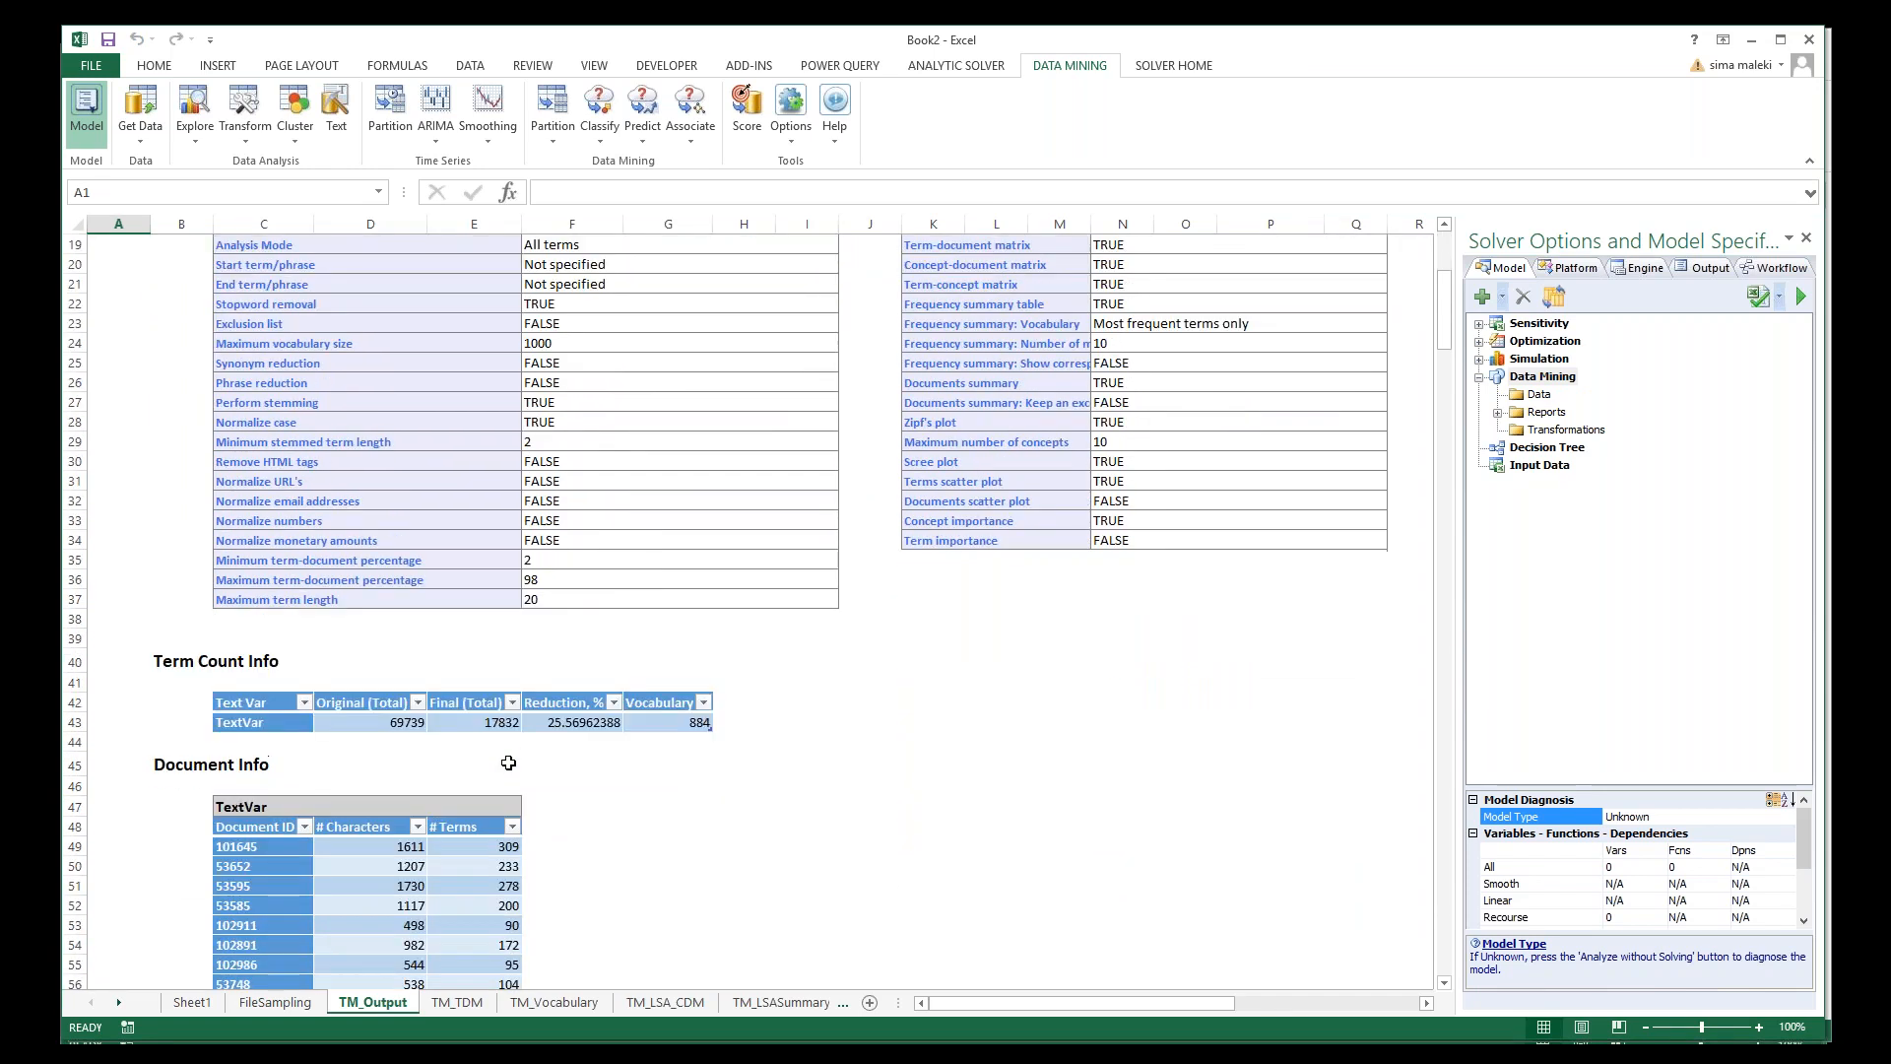
pyautogui.scroll(-1, 508, 762)
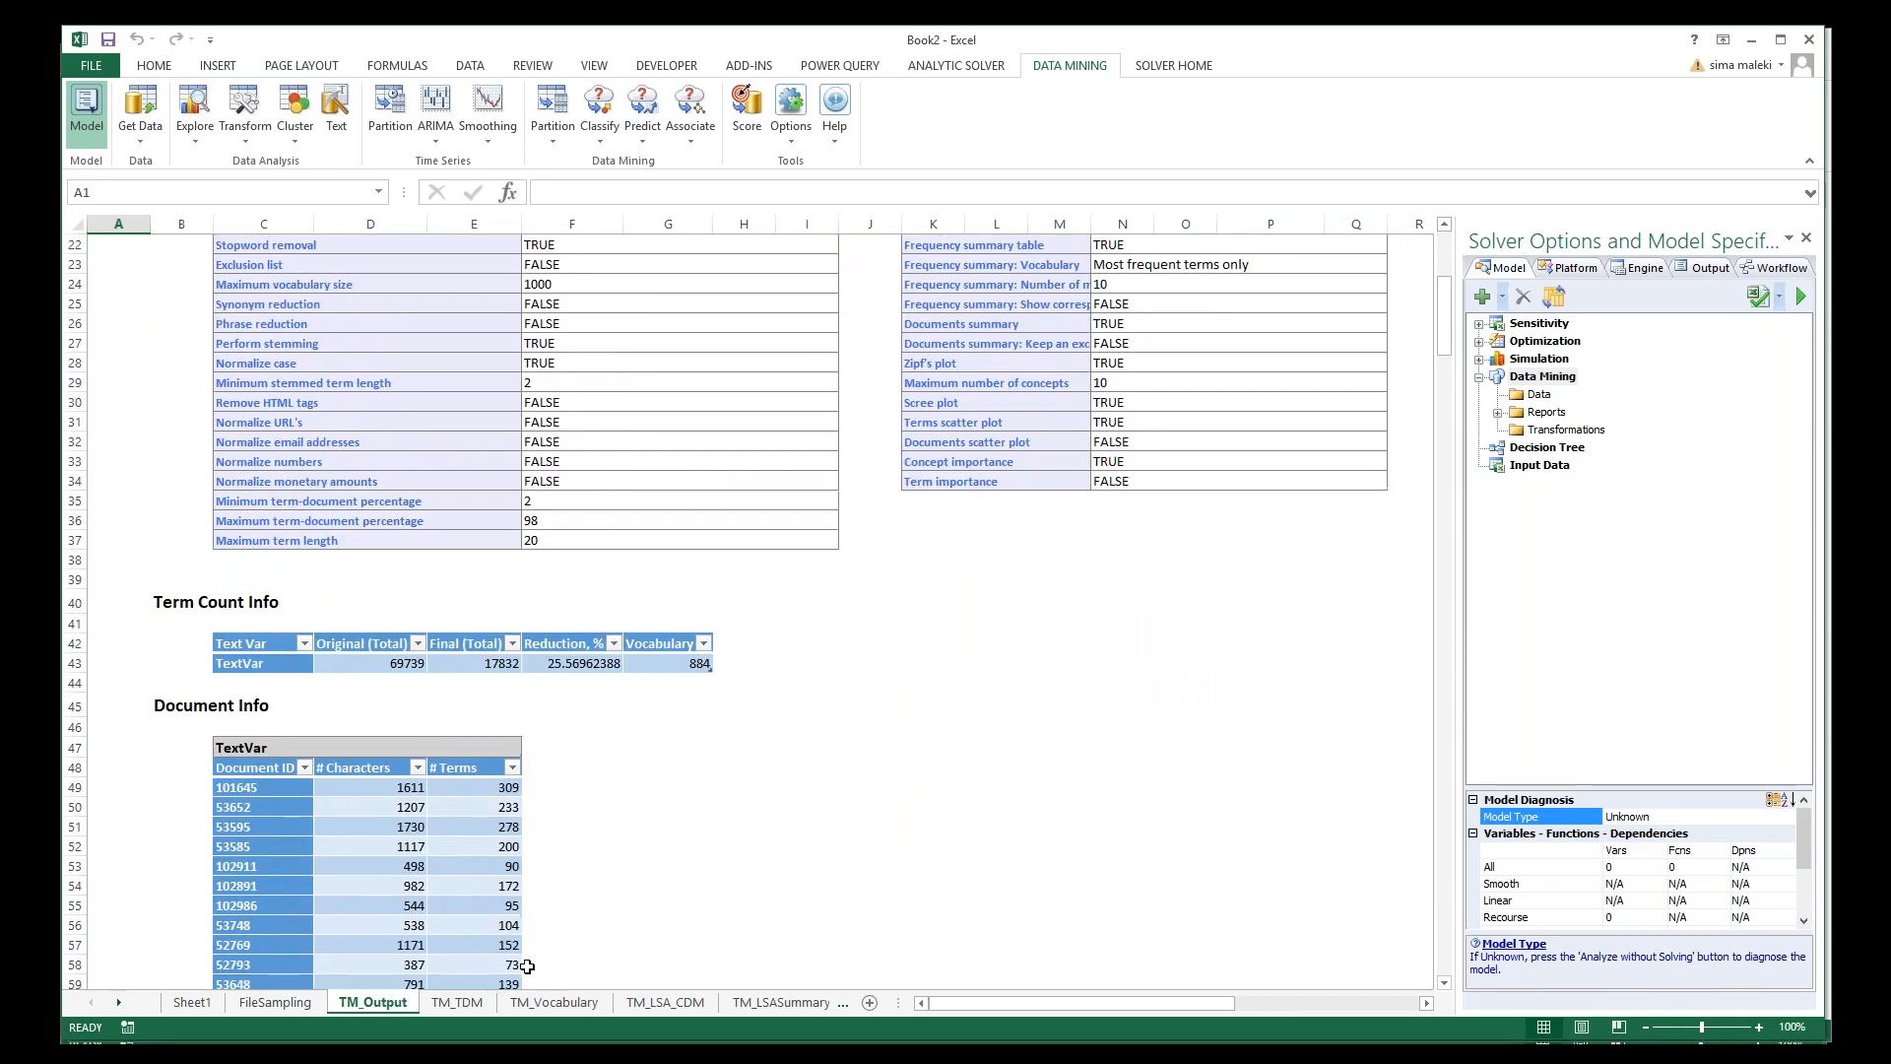
# Step: Examine the documents and terms of the term-document matrix on TM_TDM, including an overview at 10% zoom
pyautogui.click(457, 1003)
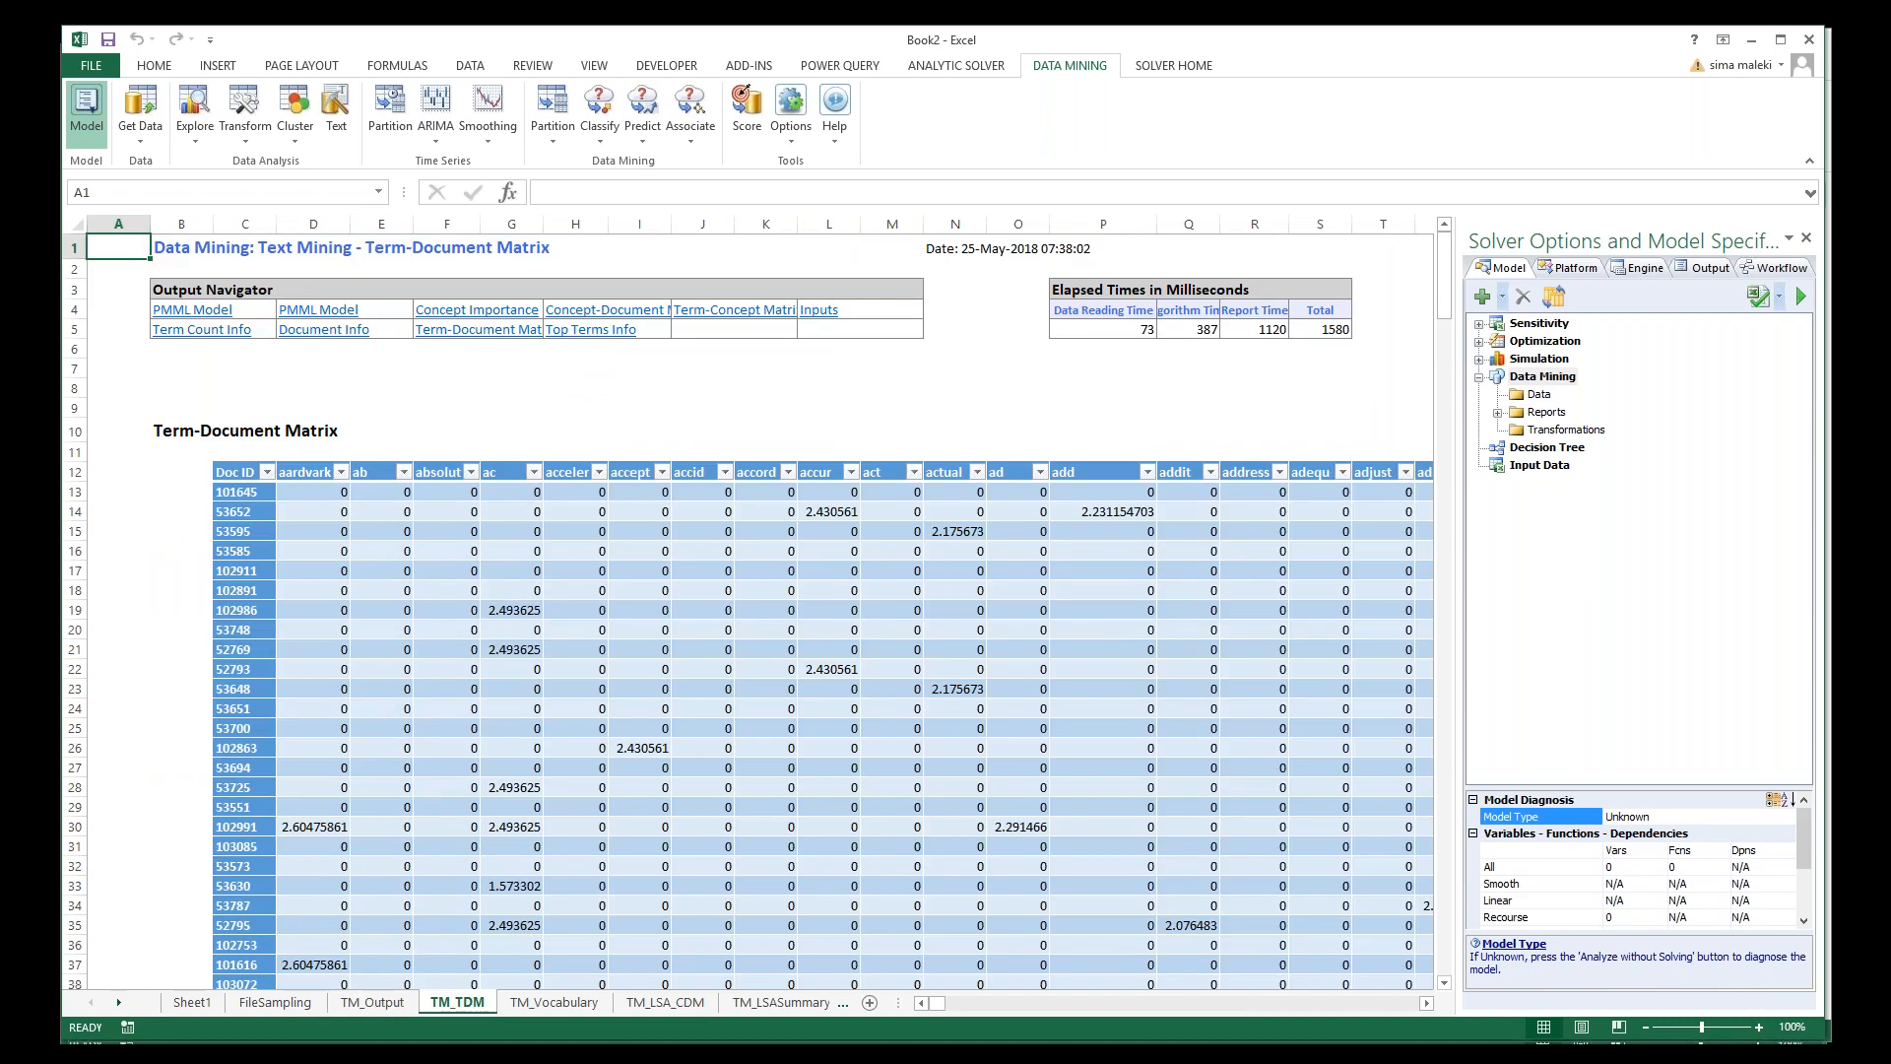
pyautogui.click(241, 511)
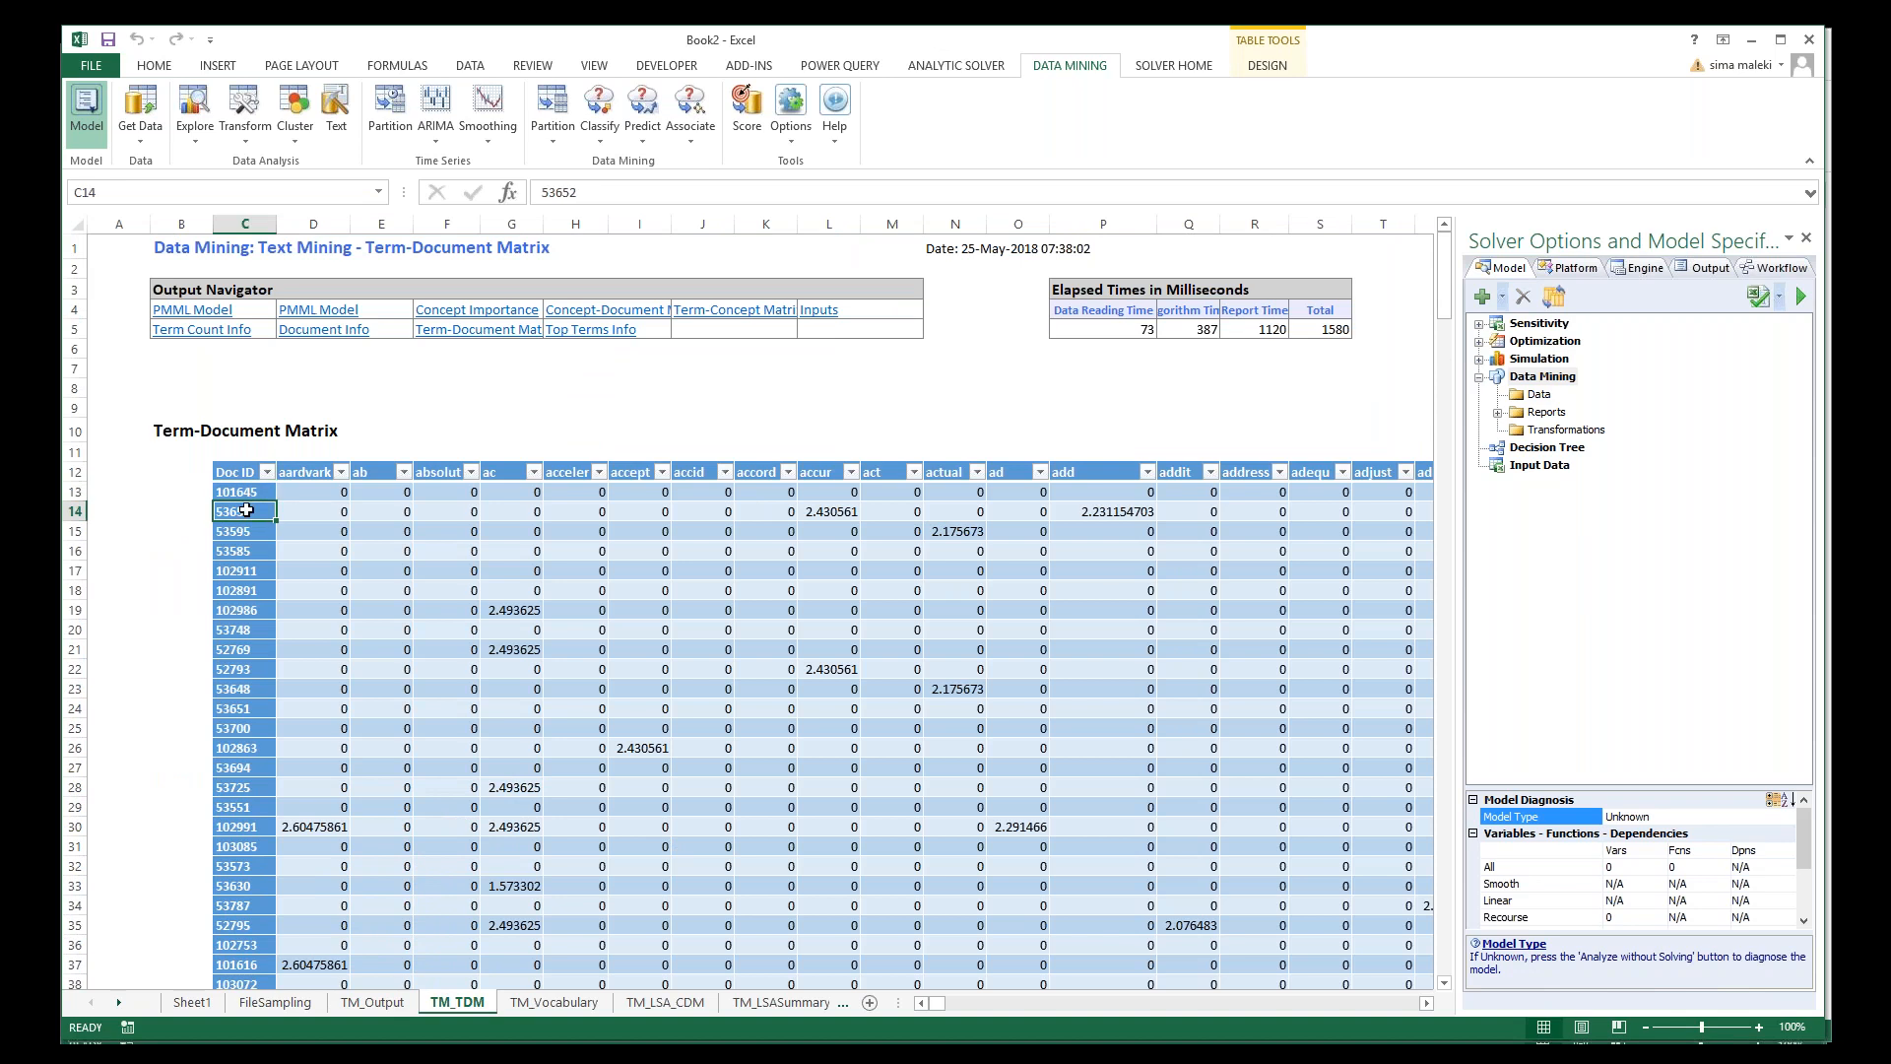
pyautogui.click(304, 472)
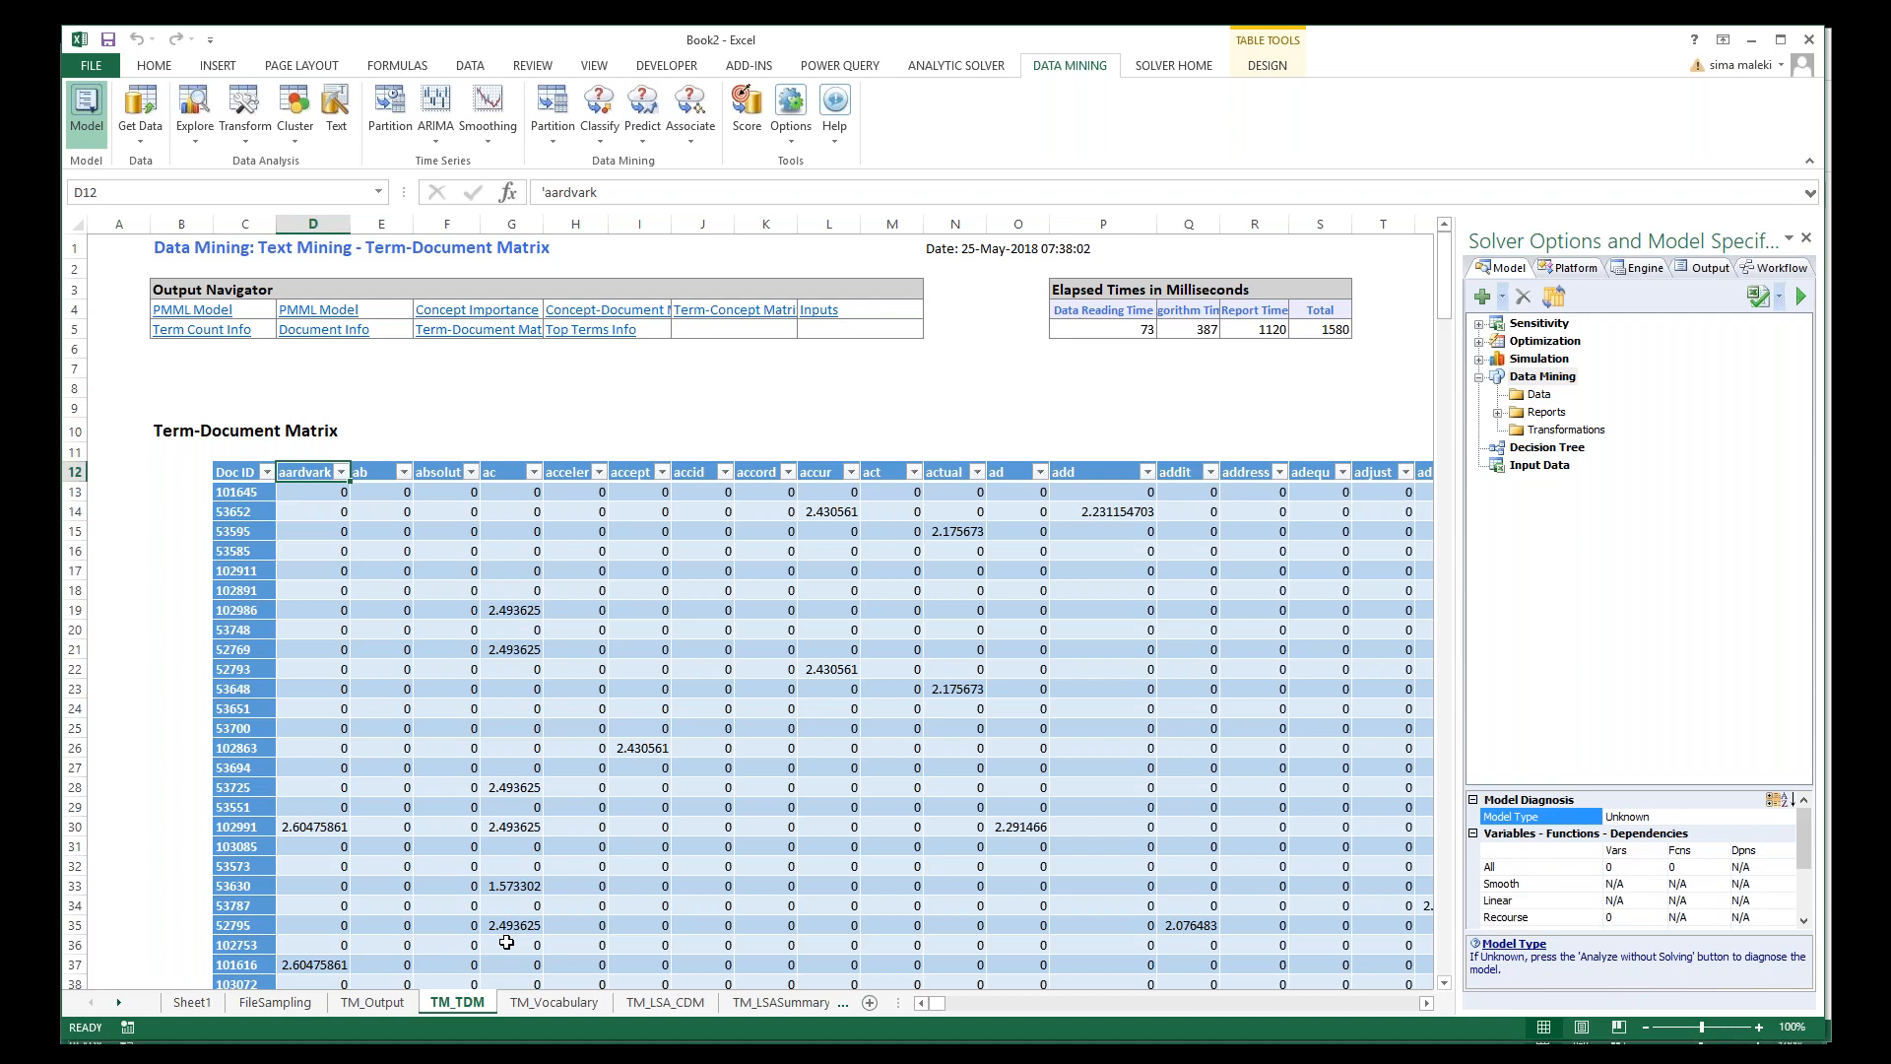
pyautogui.click(1645, 1027)
pyautogui.click(1645, 1027)
pyautogui.click(1645, 1027)
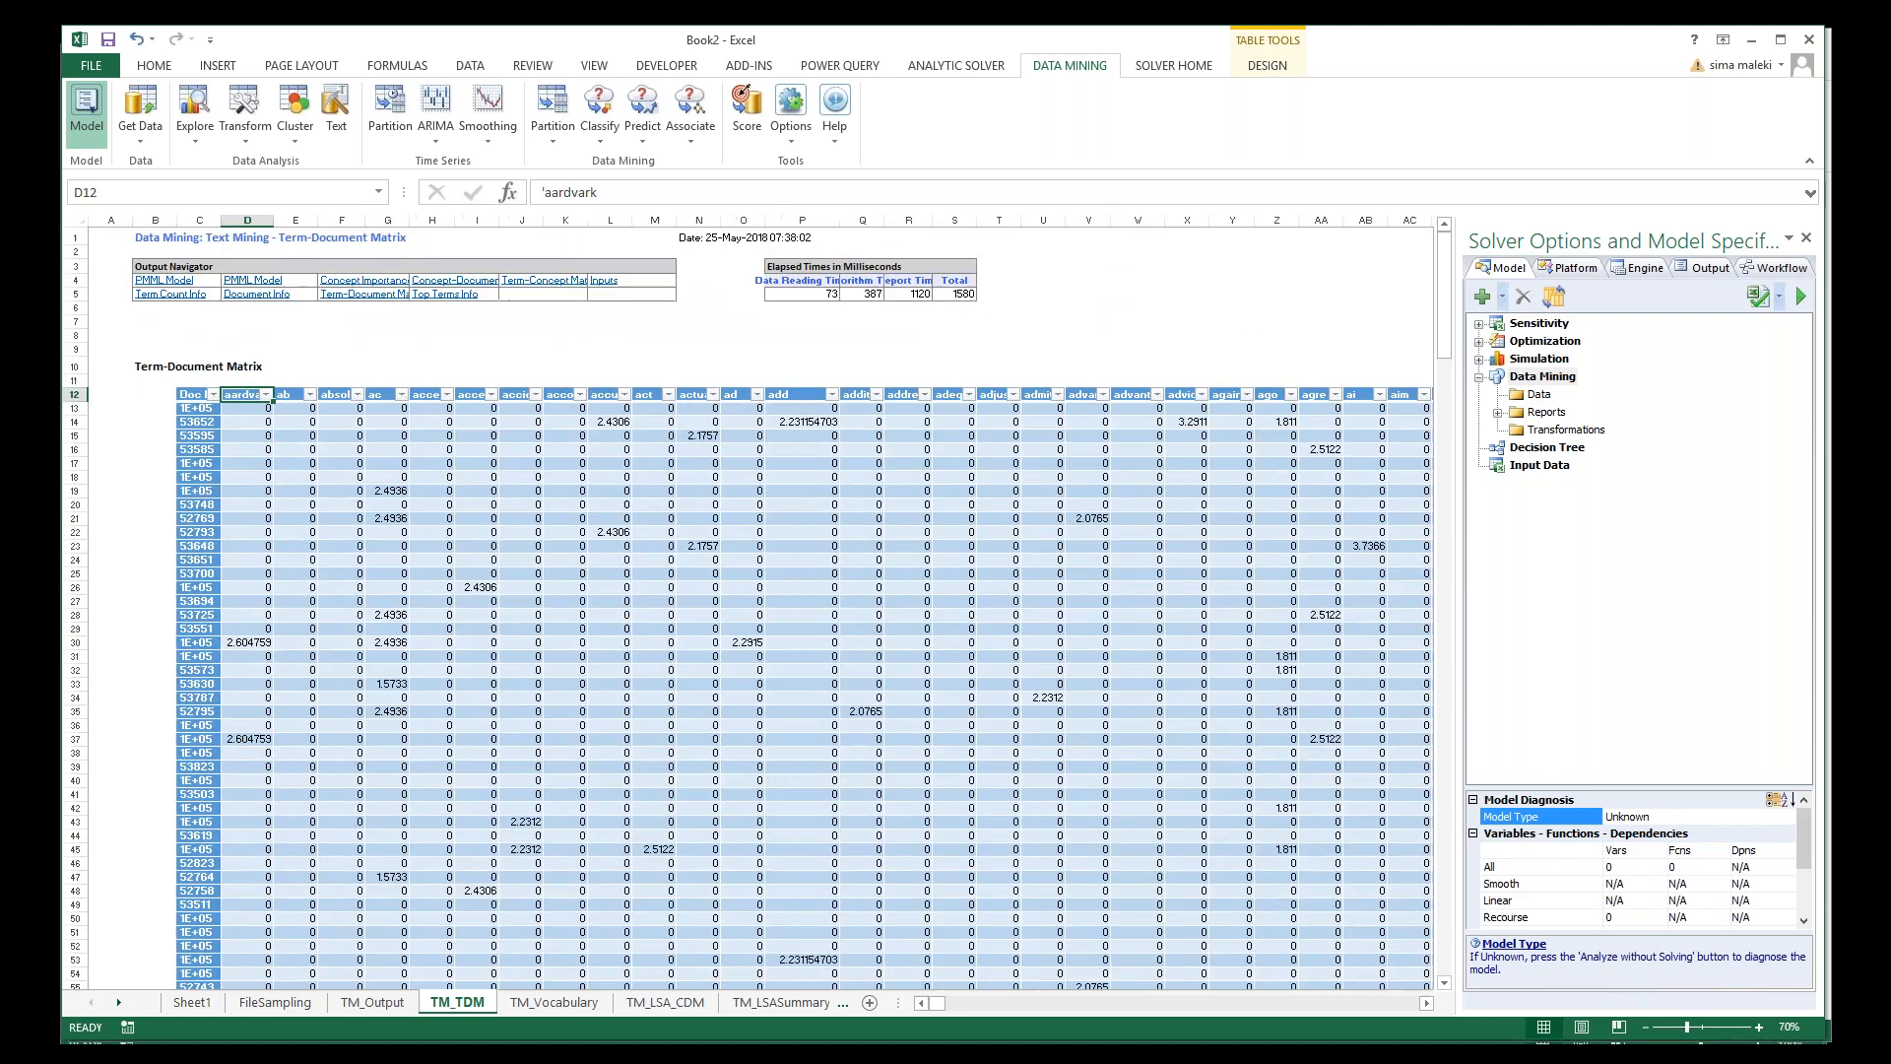
pyautogui.click(1645, 1028)
pyautogui.click(1645, 1027)
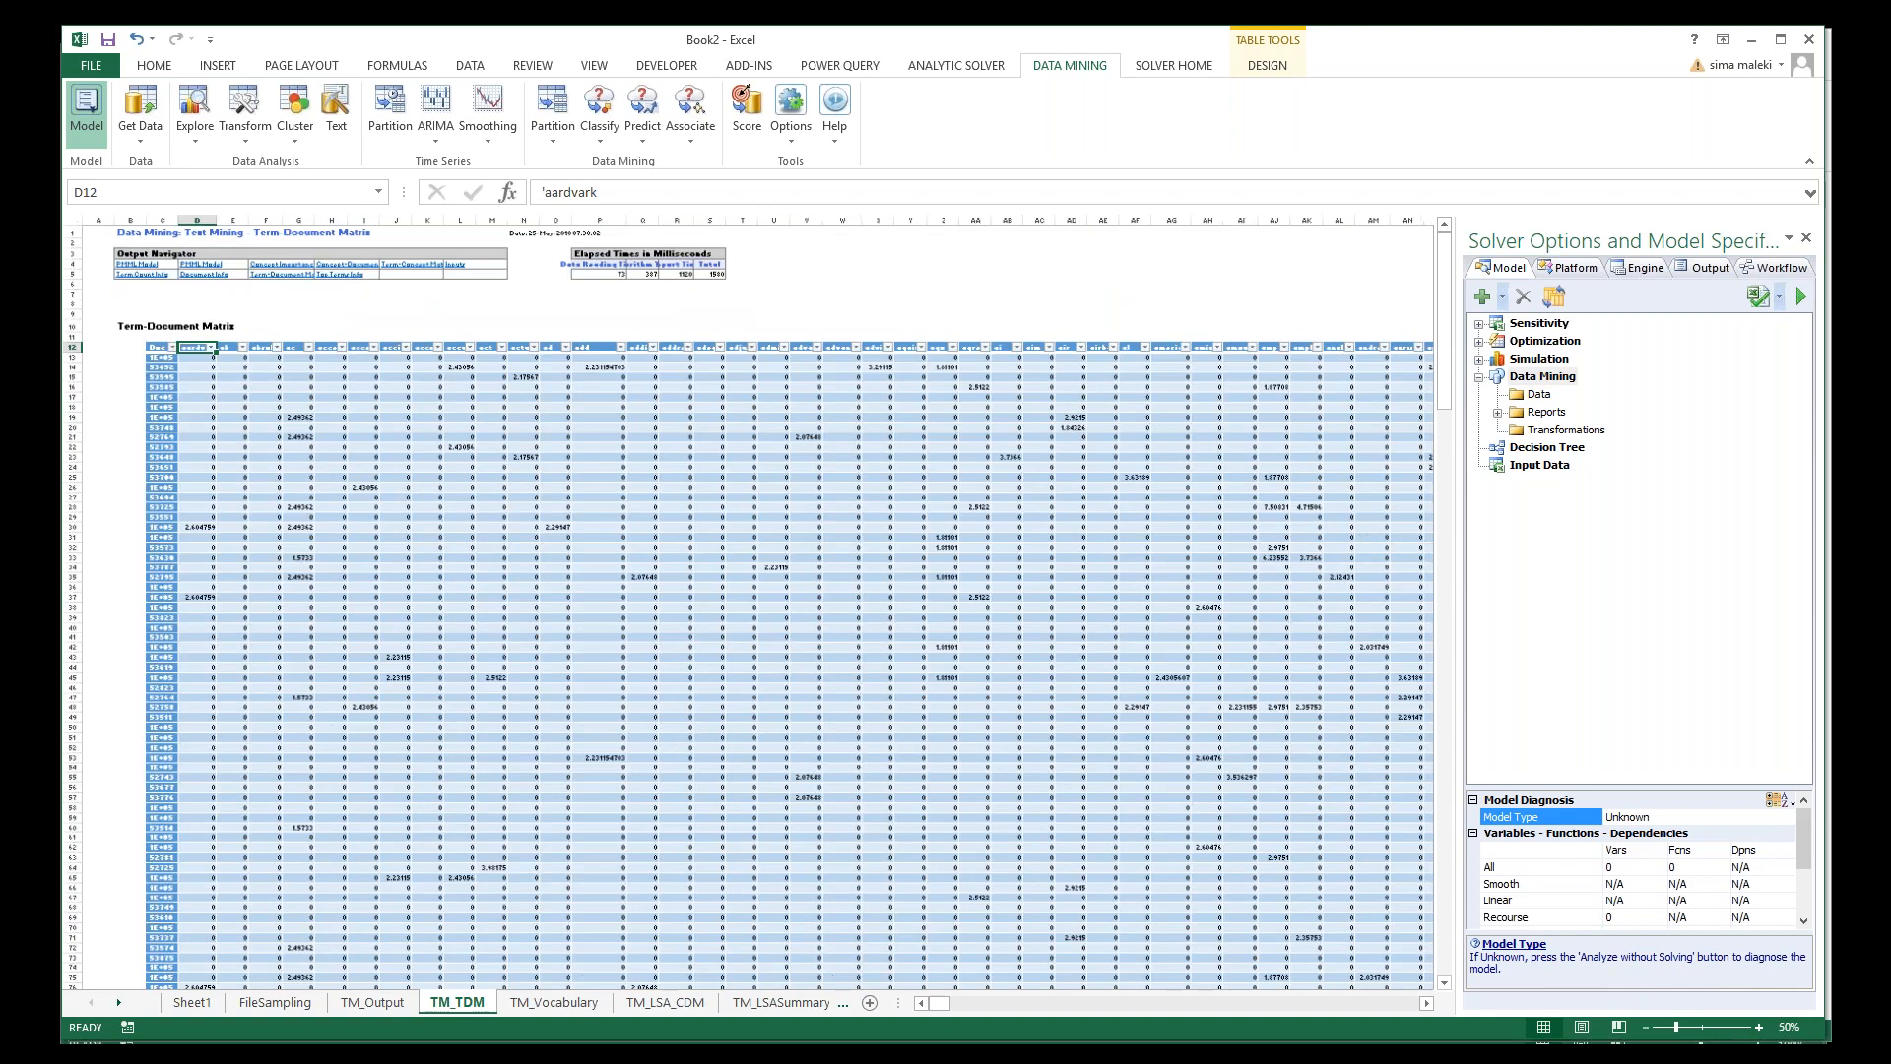
pyautogui.click(1645, 1027)
pyautogui.click(1645, 1027)
pyautogui.click(1644, 1027)
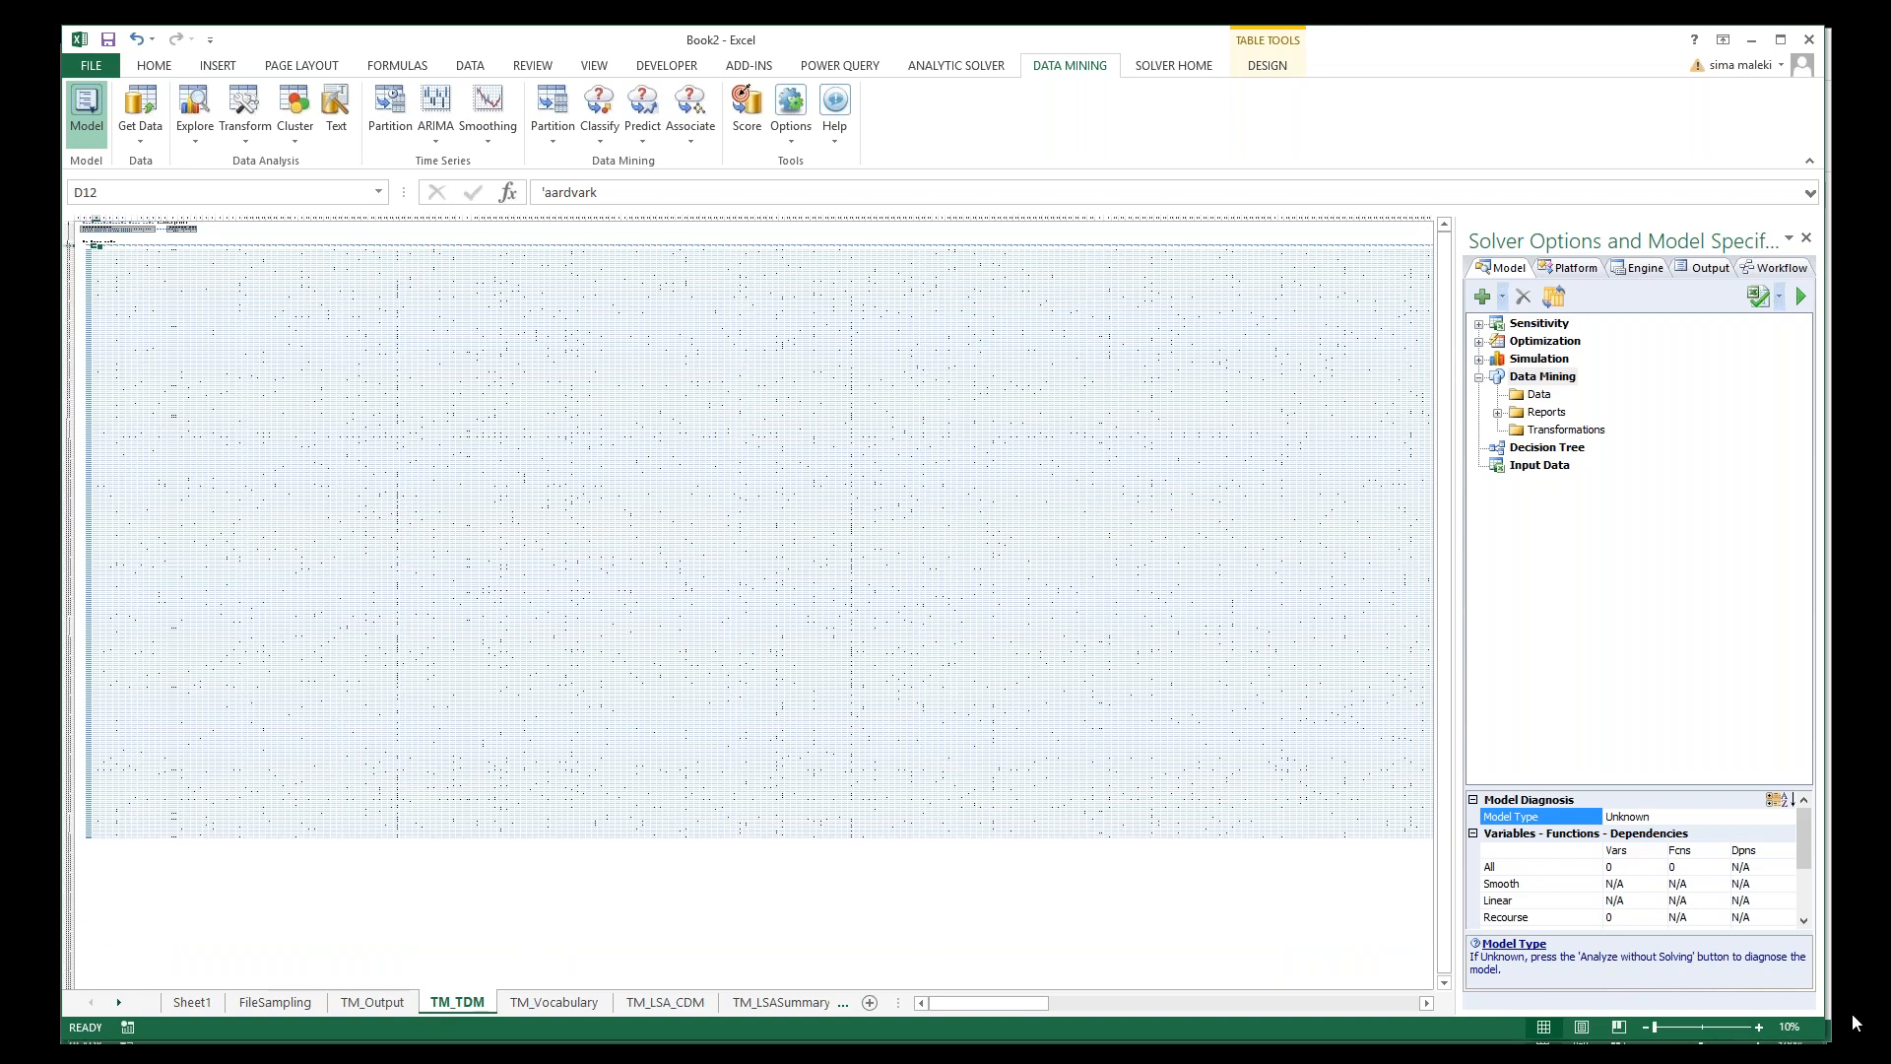
# Step: Enlarge the term-document matrix to 90% zoom and examine its values beside the Doc ID column
pyautogui.click(1759, 1027)
pyautogui.click(1759, 1027)
pyautogui.click(1759, 1027)
pyautogui.click(1759, 1027)
pyautogui.click(1759, 1028)
pyautogui.click(1759, 1027)
pyautogui.click(1759, 1027)
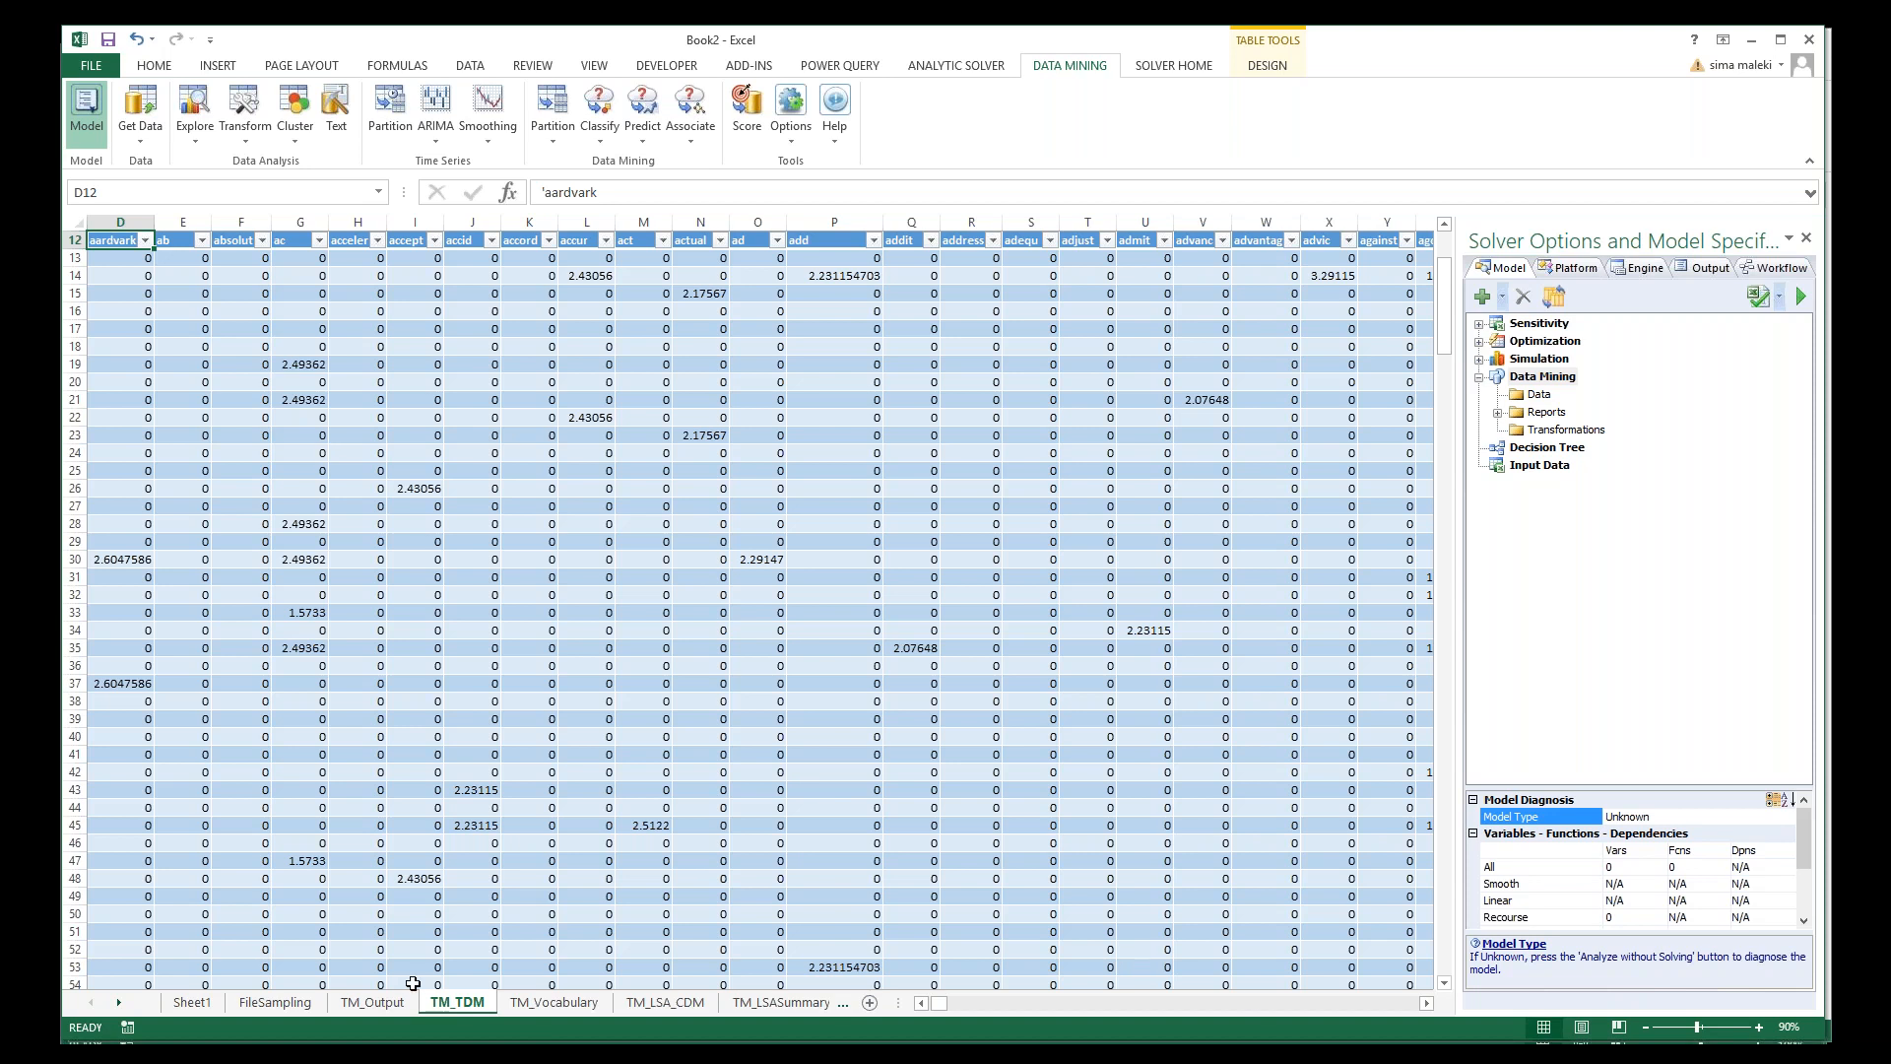
pyautogui.moveTo(939, 1002); pyautogui.dragTo(934, 1003)
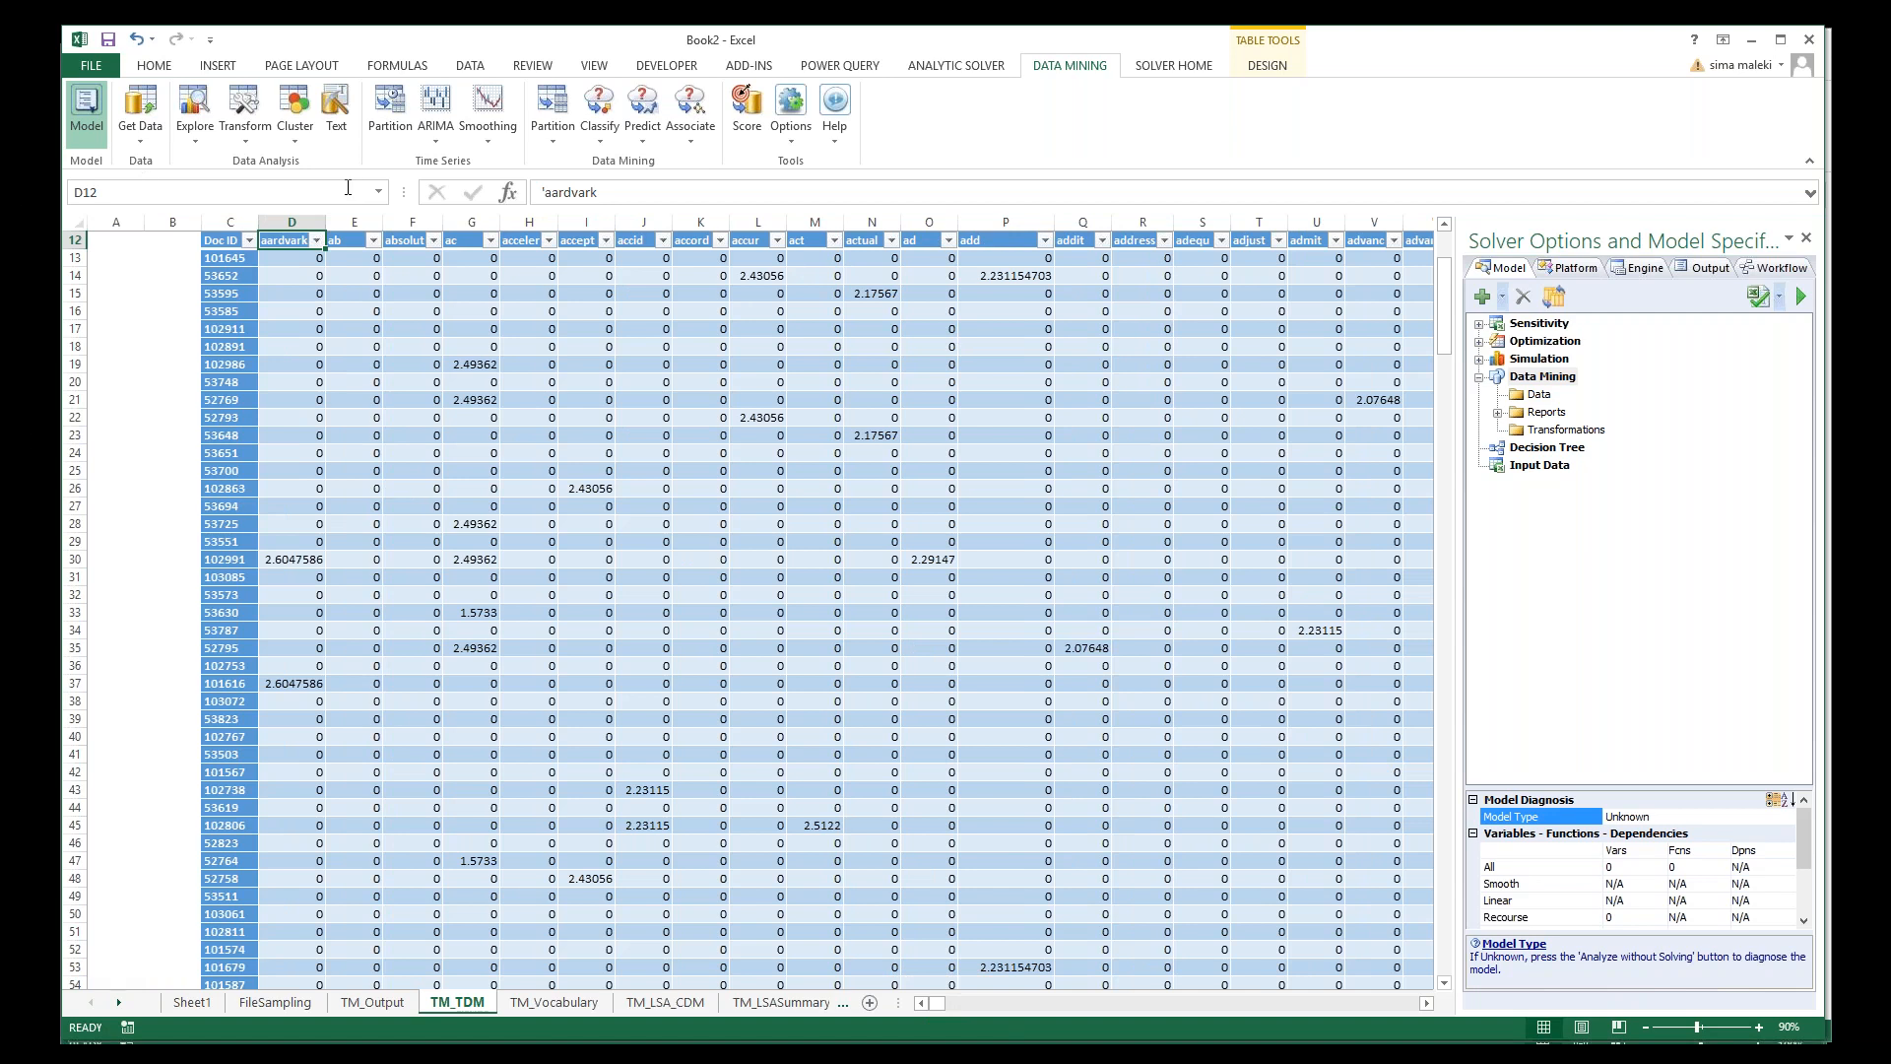
# Step: Examine the document IDs and concept values of the concept-document matrix on TM_LSA_CDM
pyautogui.click(652, 1011)
pyautogui.click(236, 491)
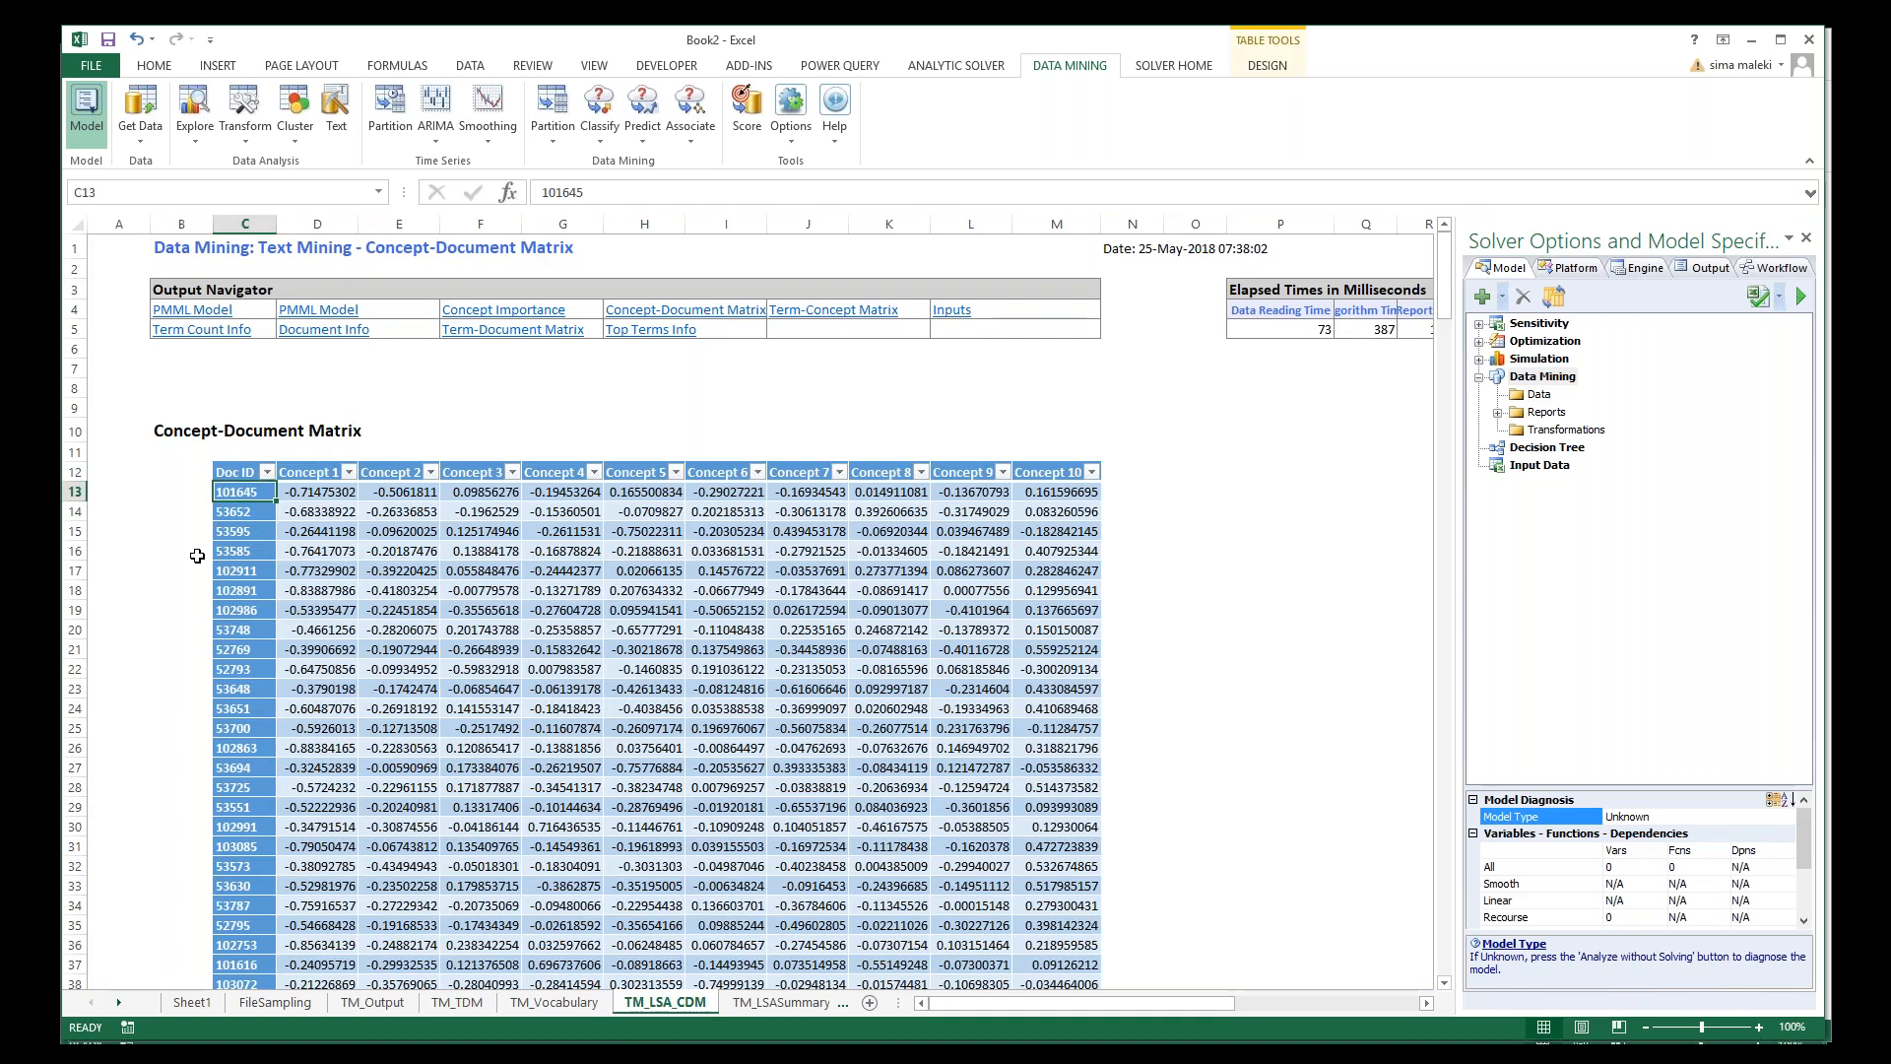
pyautogui.click(808, 690)
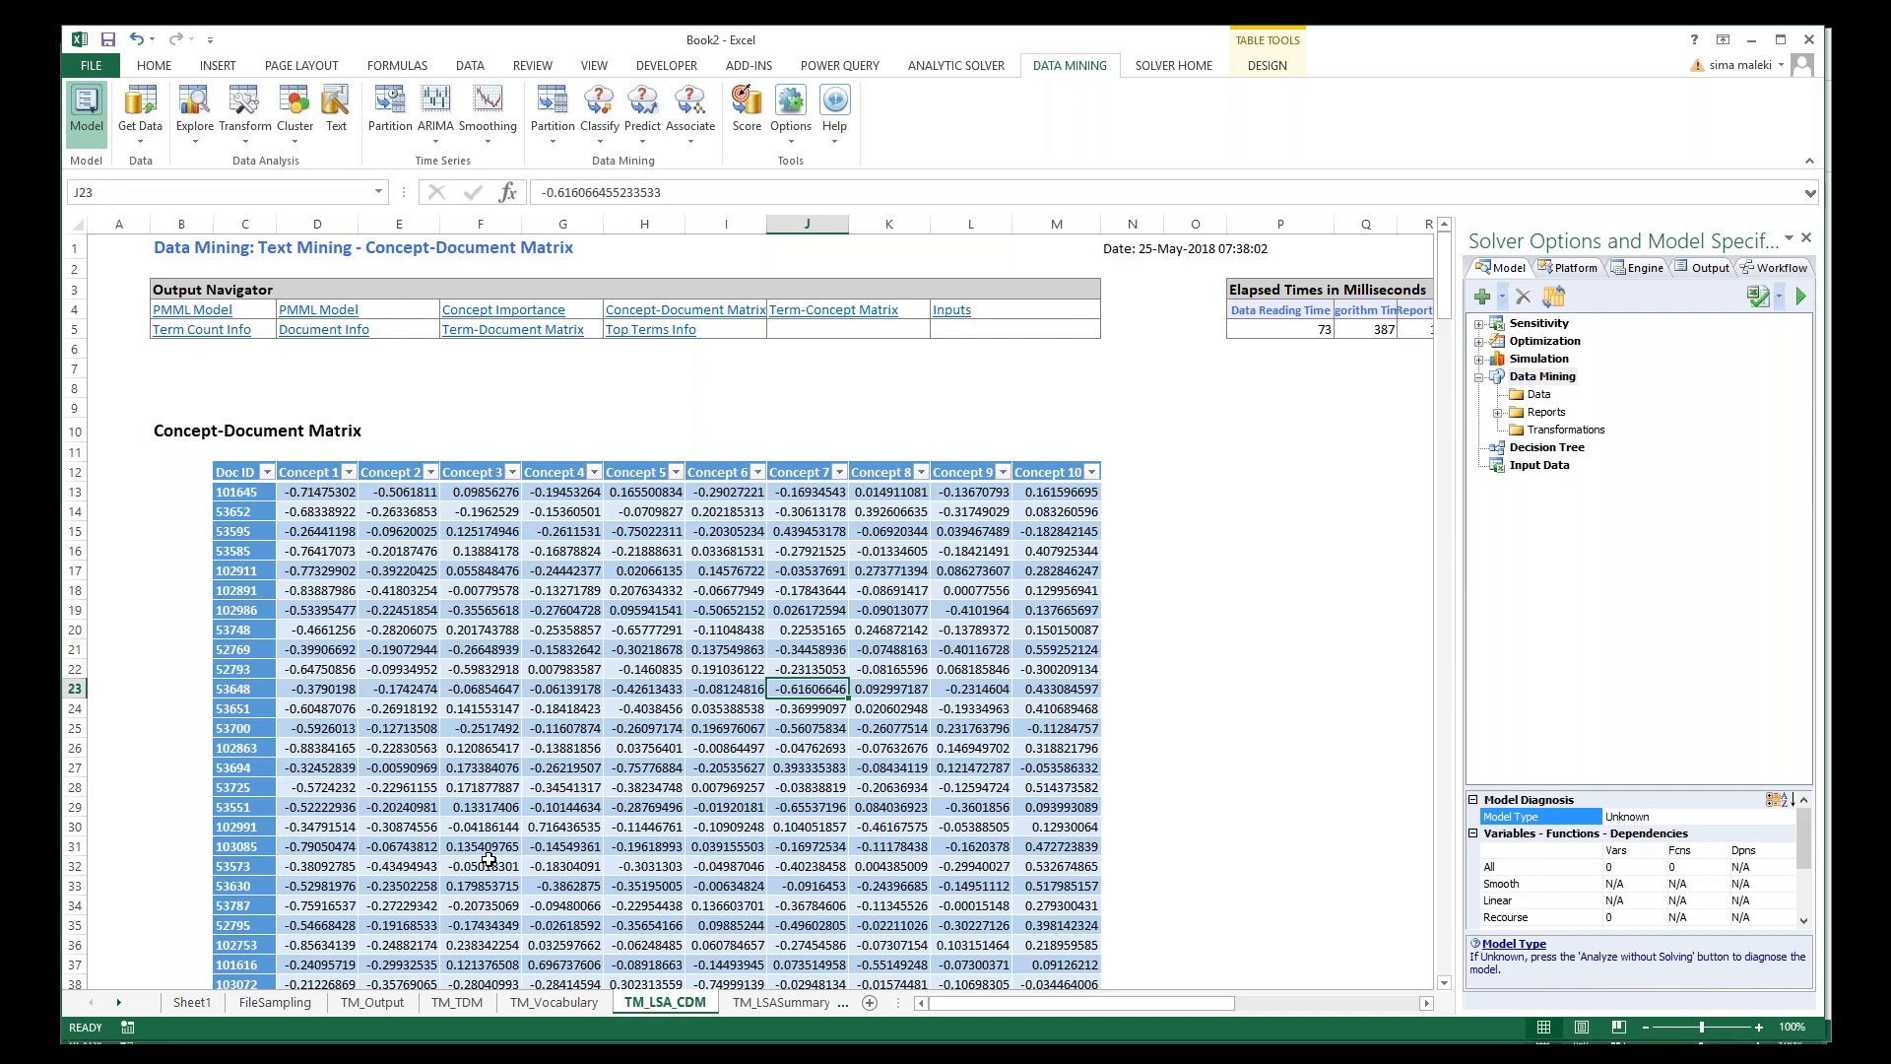
# Step: Examine the Zipf plot on TM_Vocabulary and the scree plot on TM_LSASummary, closing each plot to reveal its table
pyautogui.click(515, 1004)
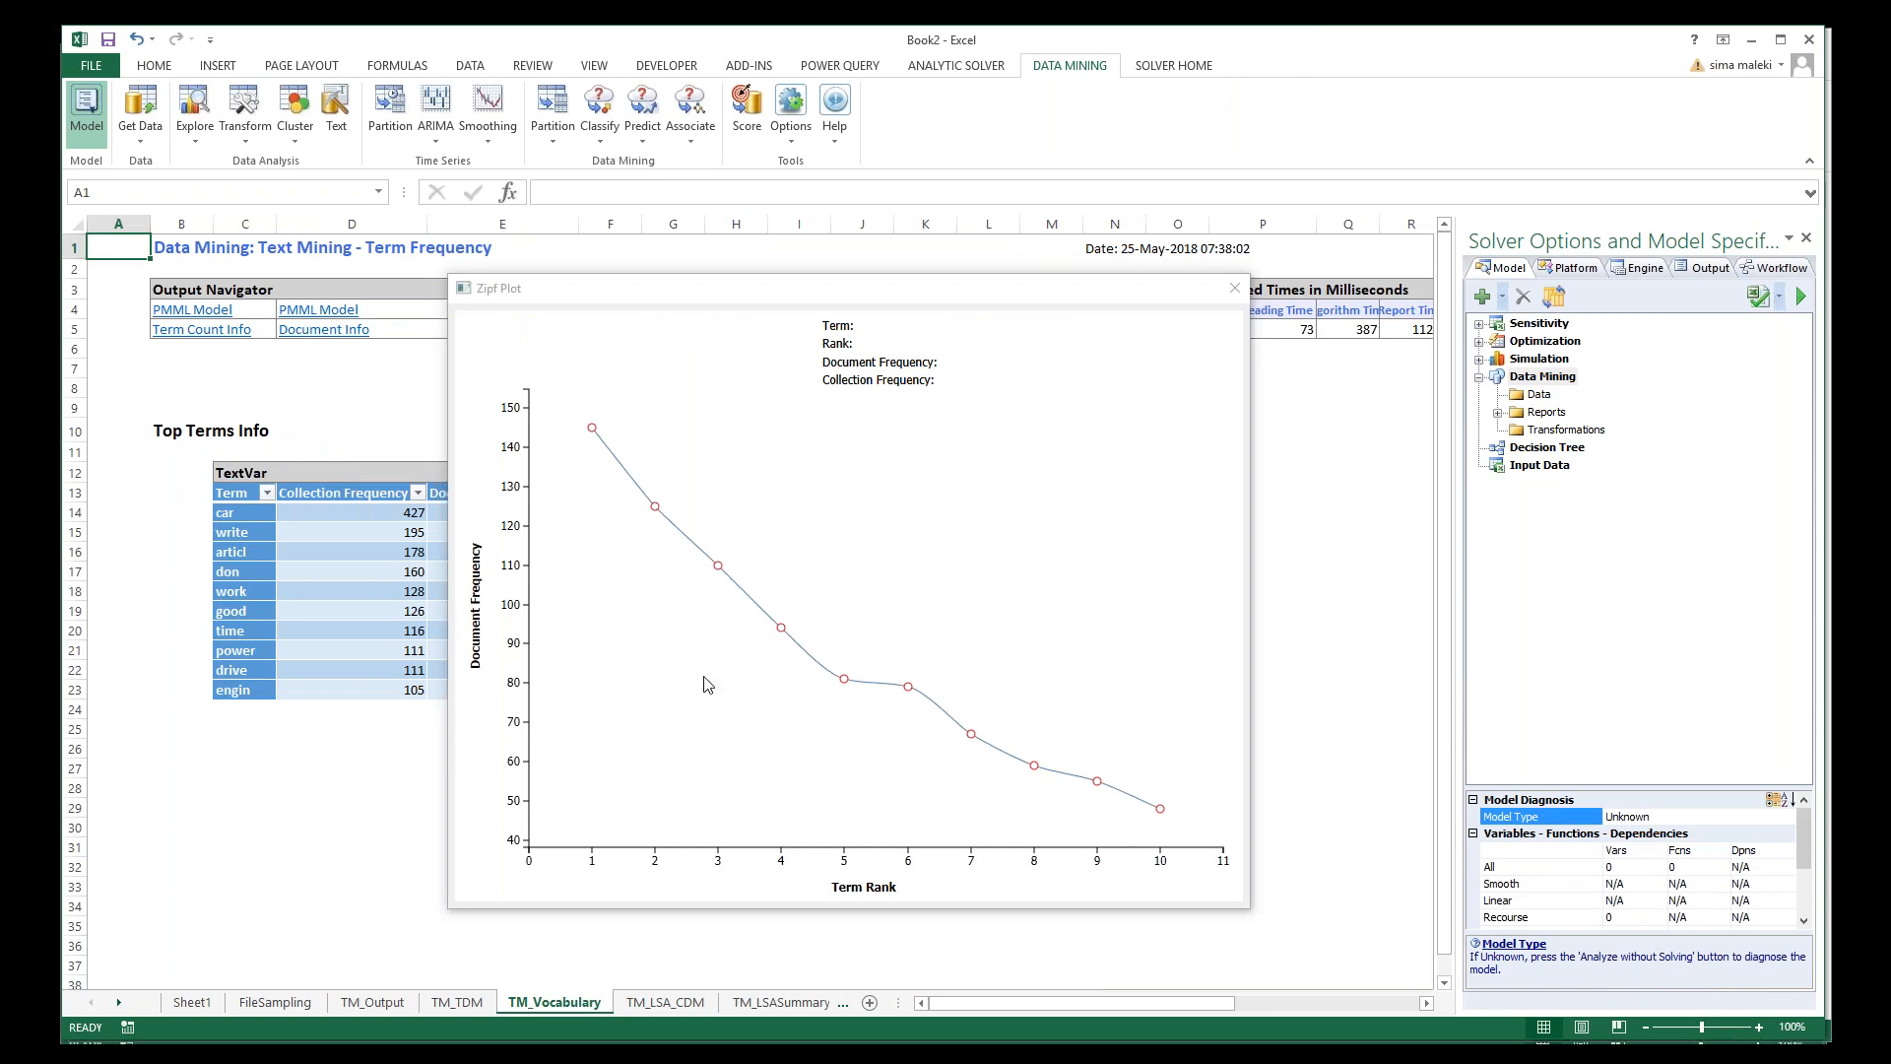
pyautogui.moveTo(592, 430)
pyautogui.moveTo(654, 508)
pyautogui.moveTo(718, 568)
pyautogui.click(1229, 287)
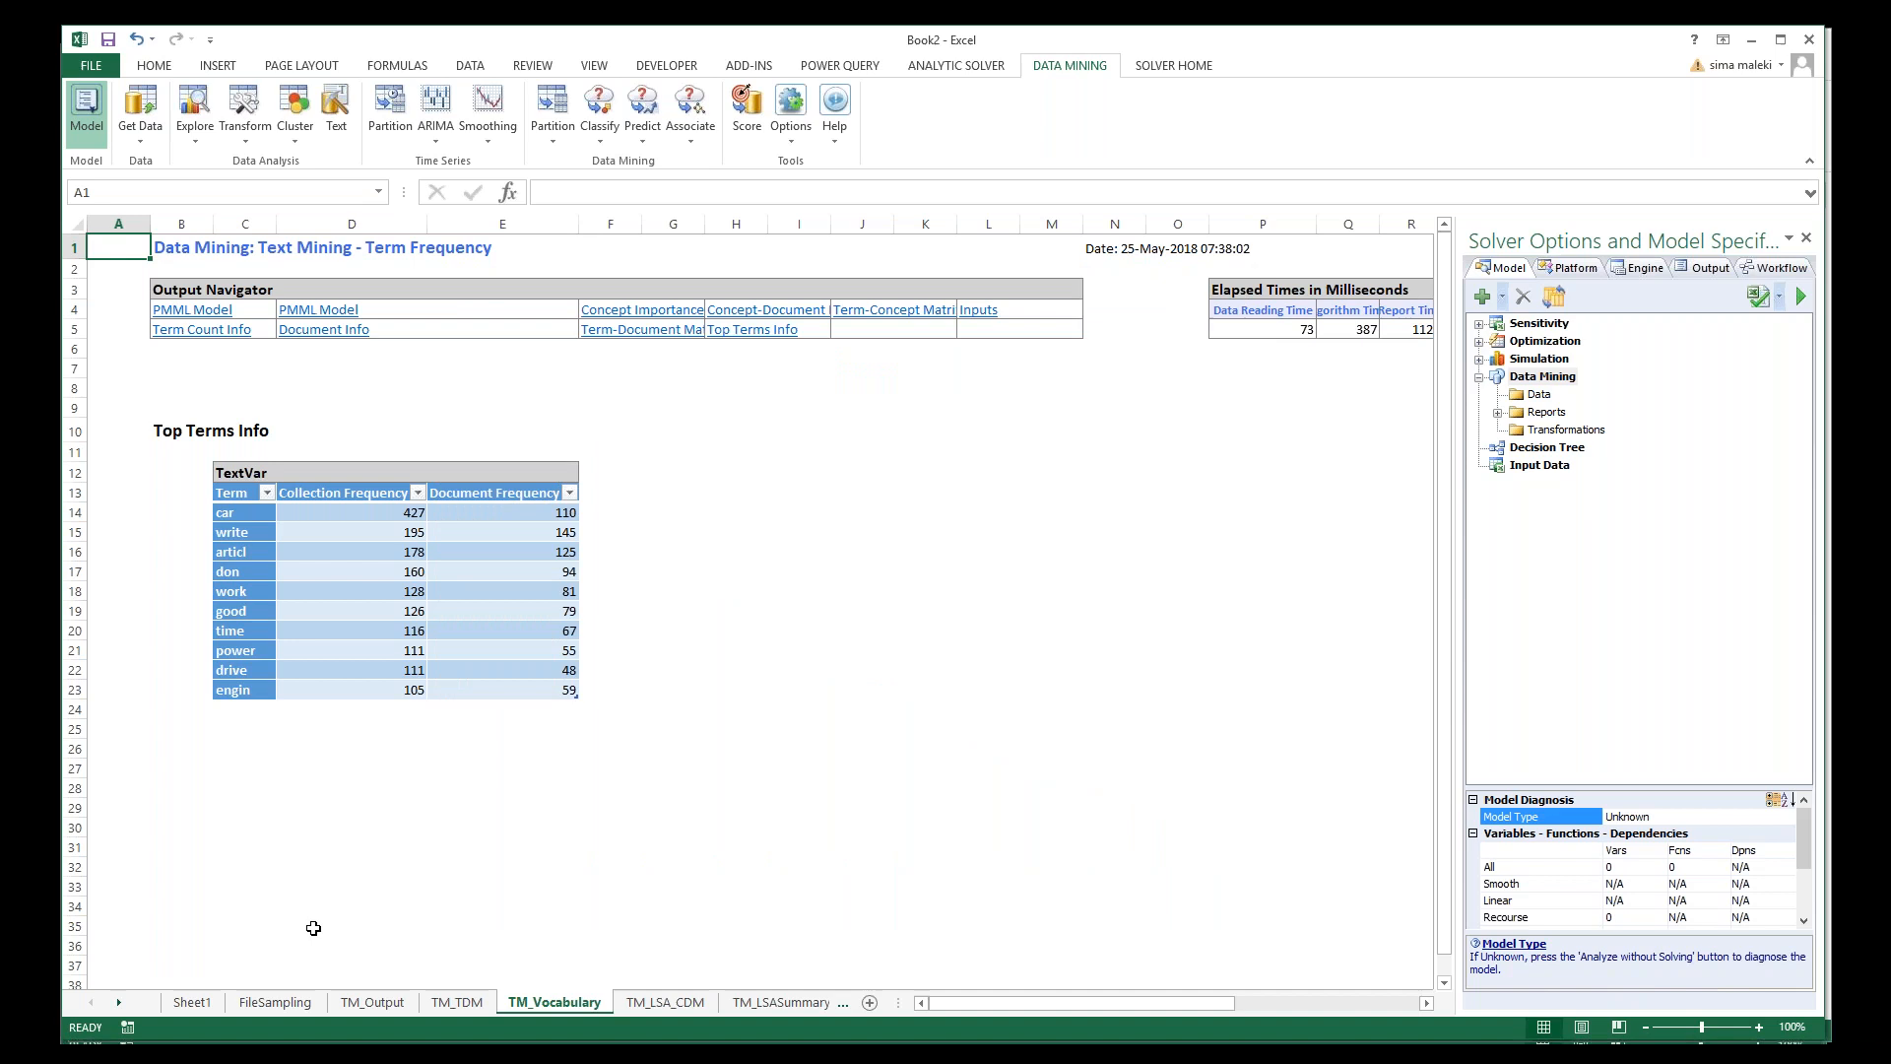
pyautogui.click(765, 1007)
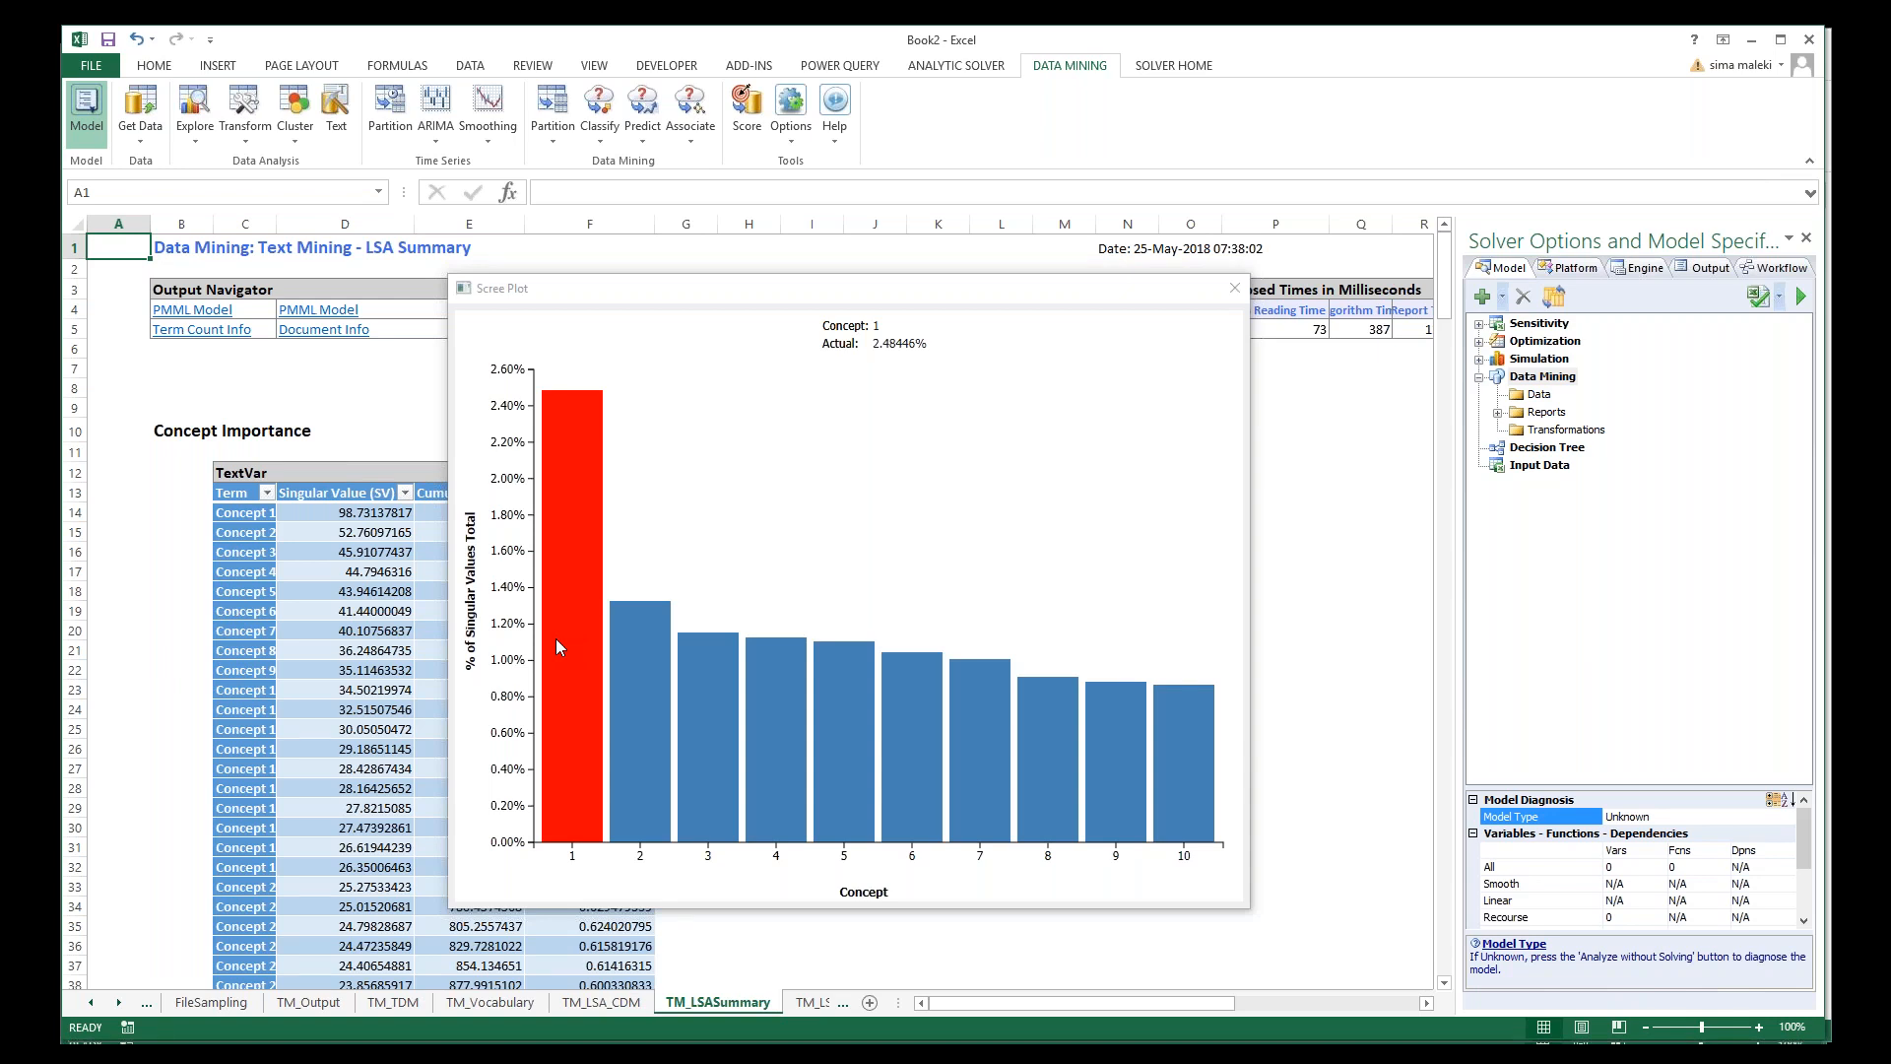
pyautogui.click(1234, 288)
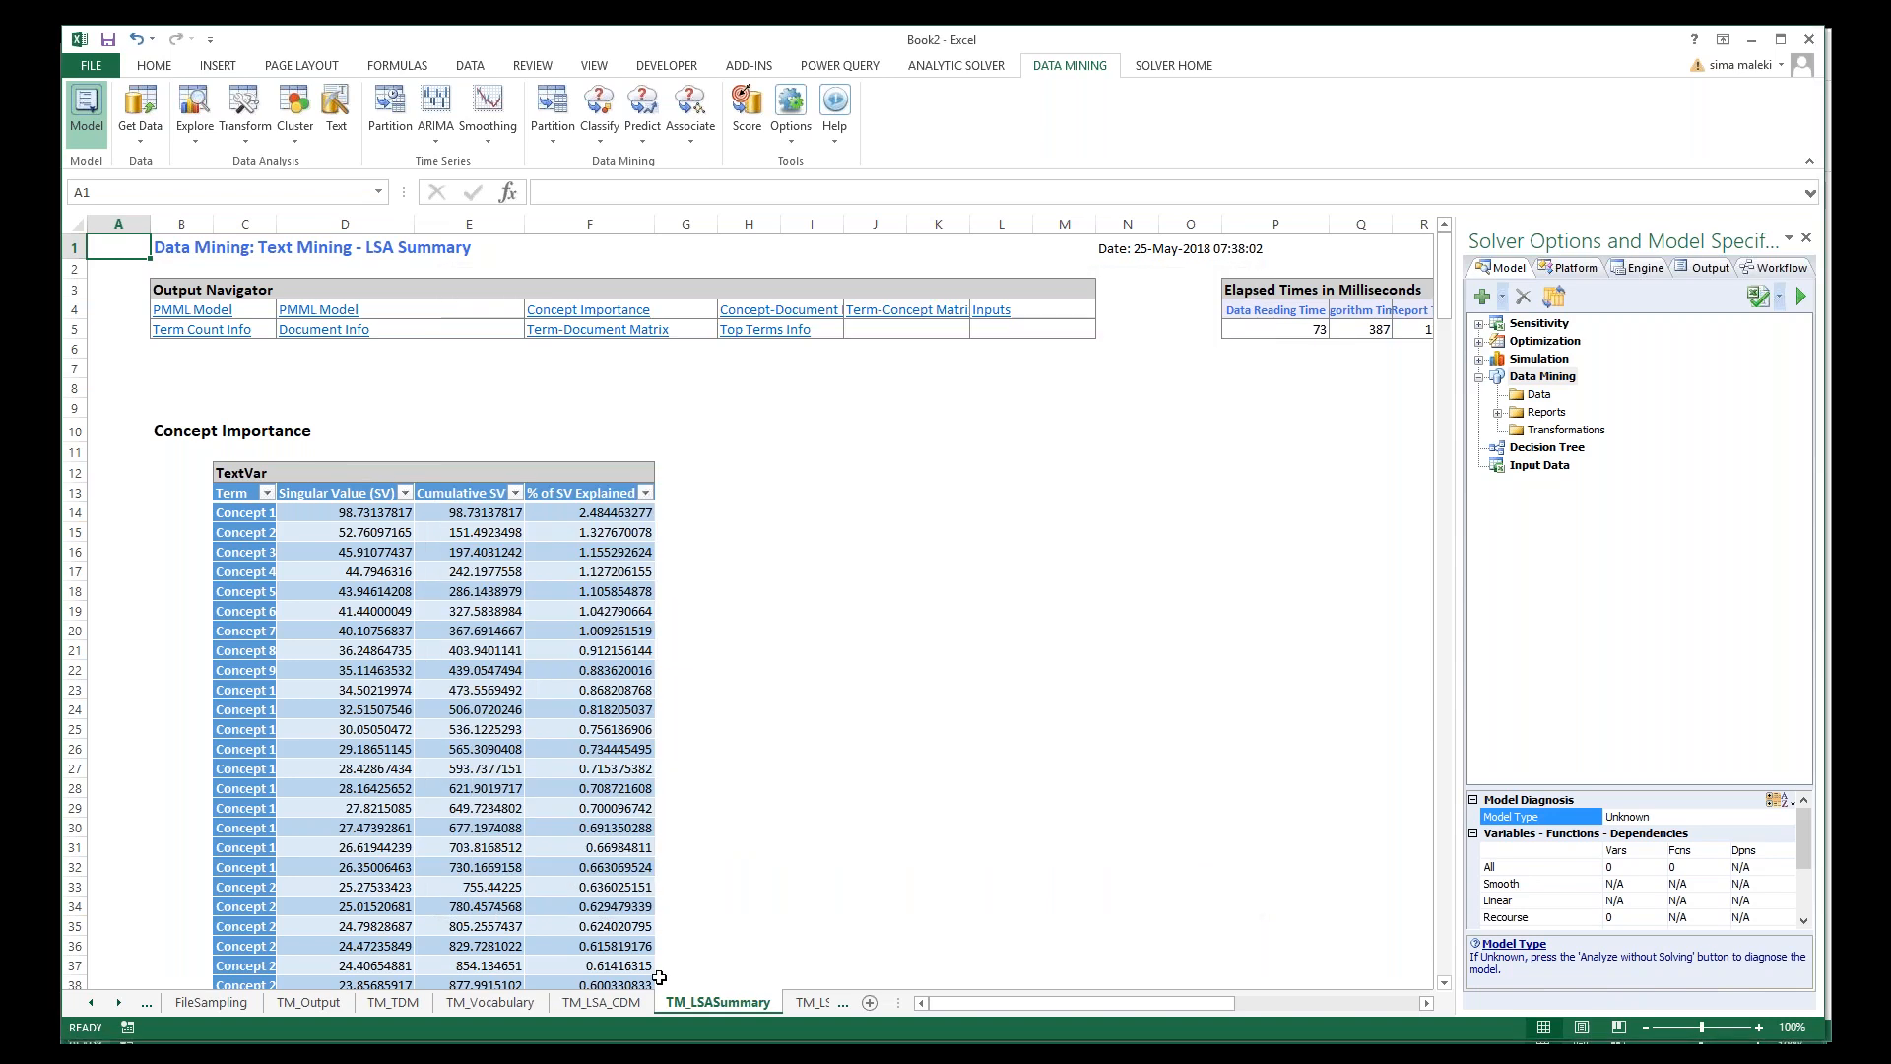
# Step: View the term-concept scatter plot on TM_LSA_CTM with Concept 10 on the horizontal axis against Concept 2
pyautogui.click(815, 1004)
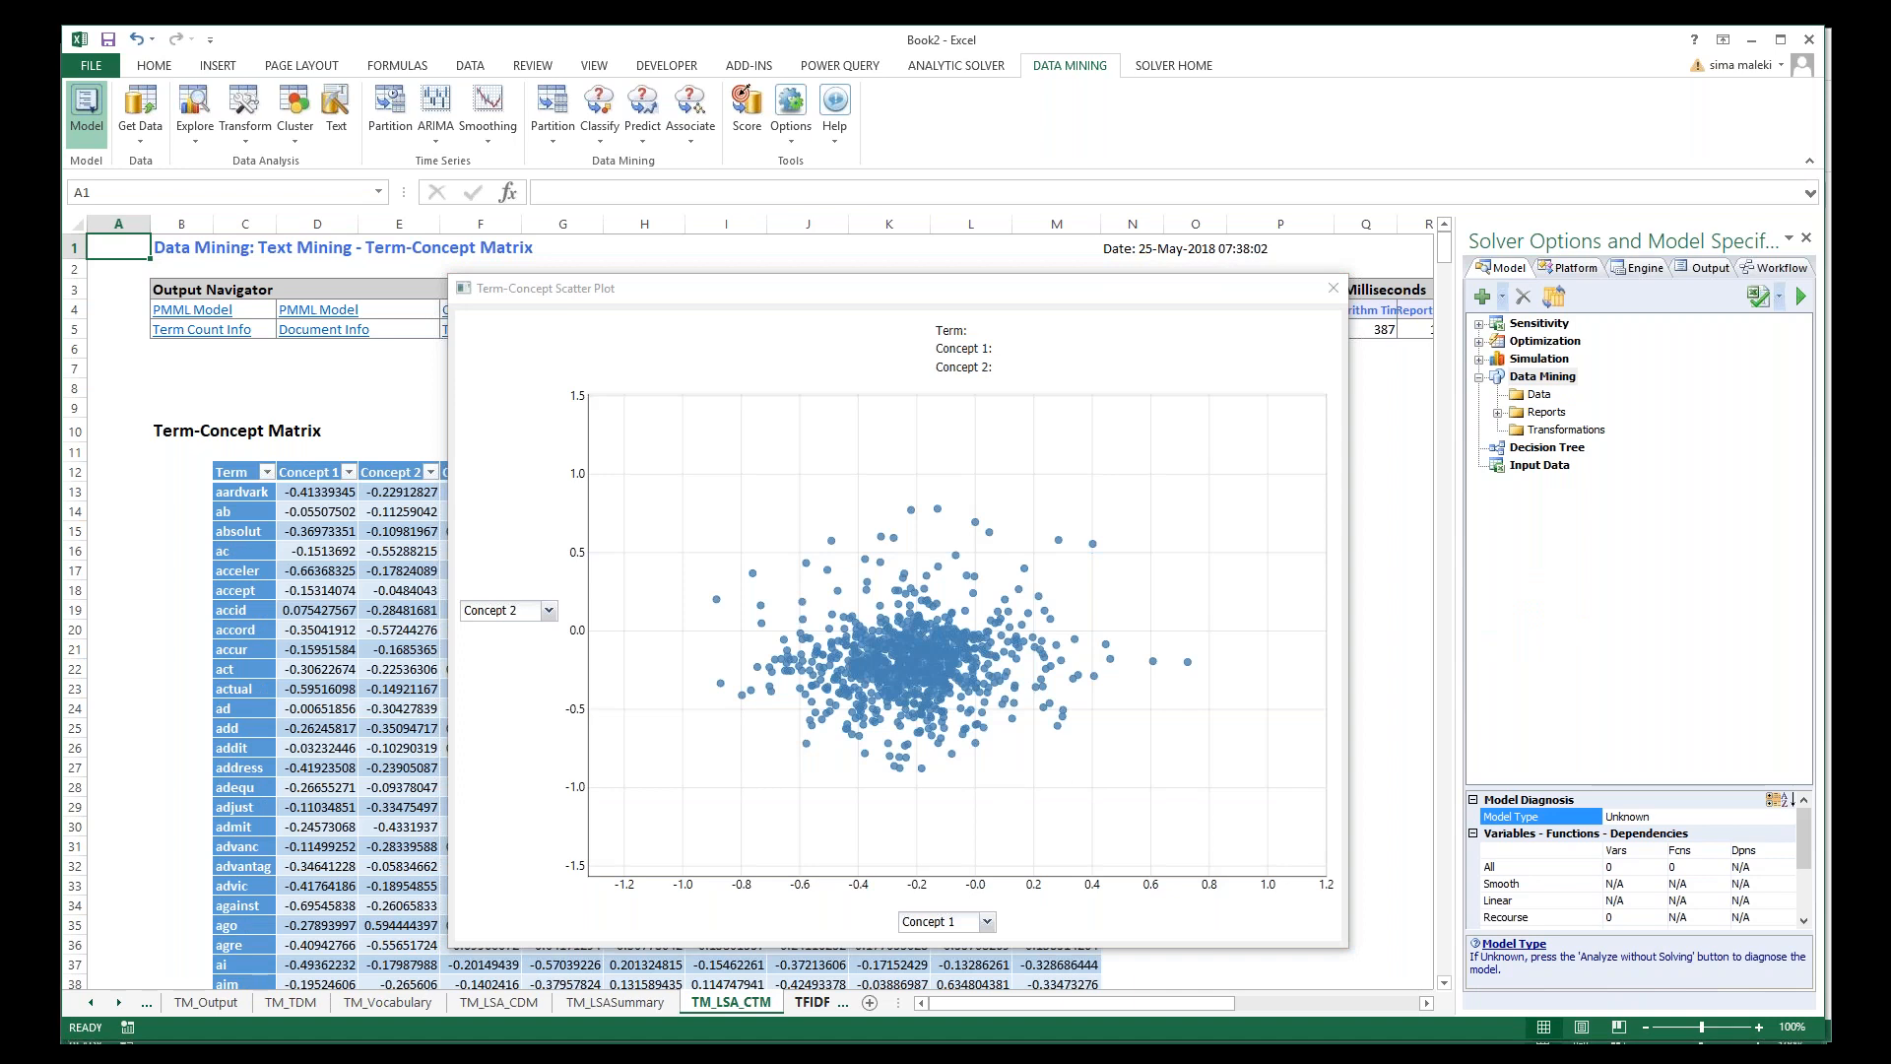
pyautogui.click(942, 921)
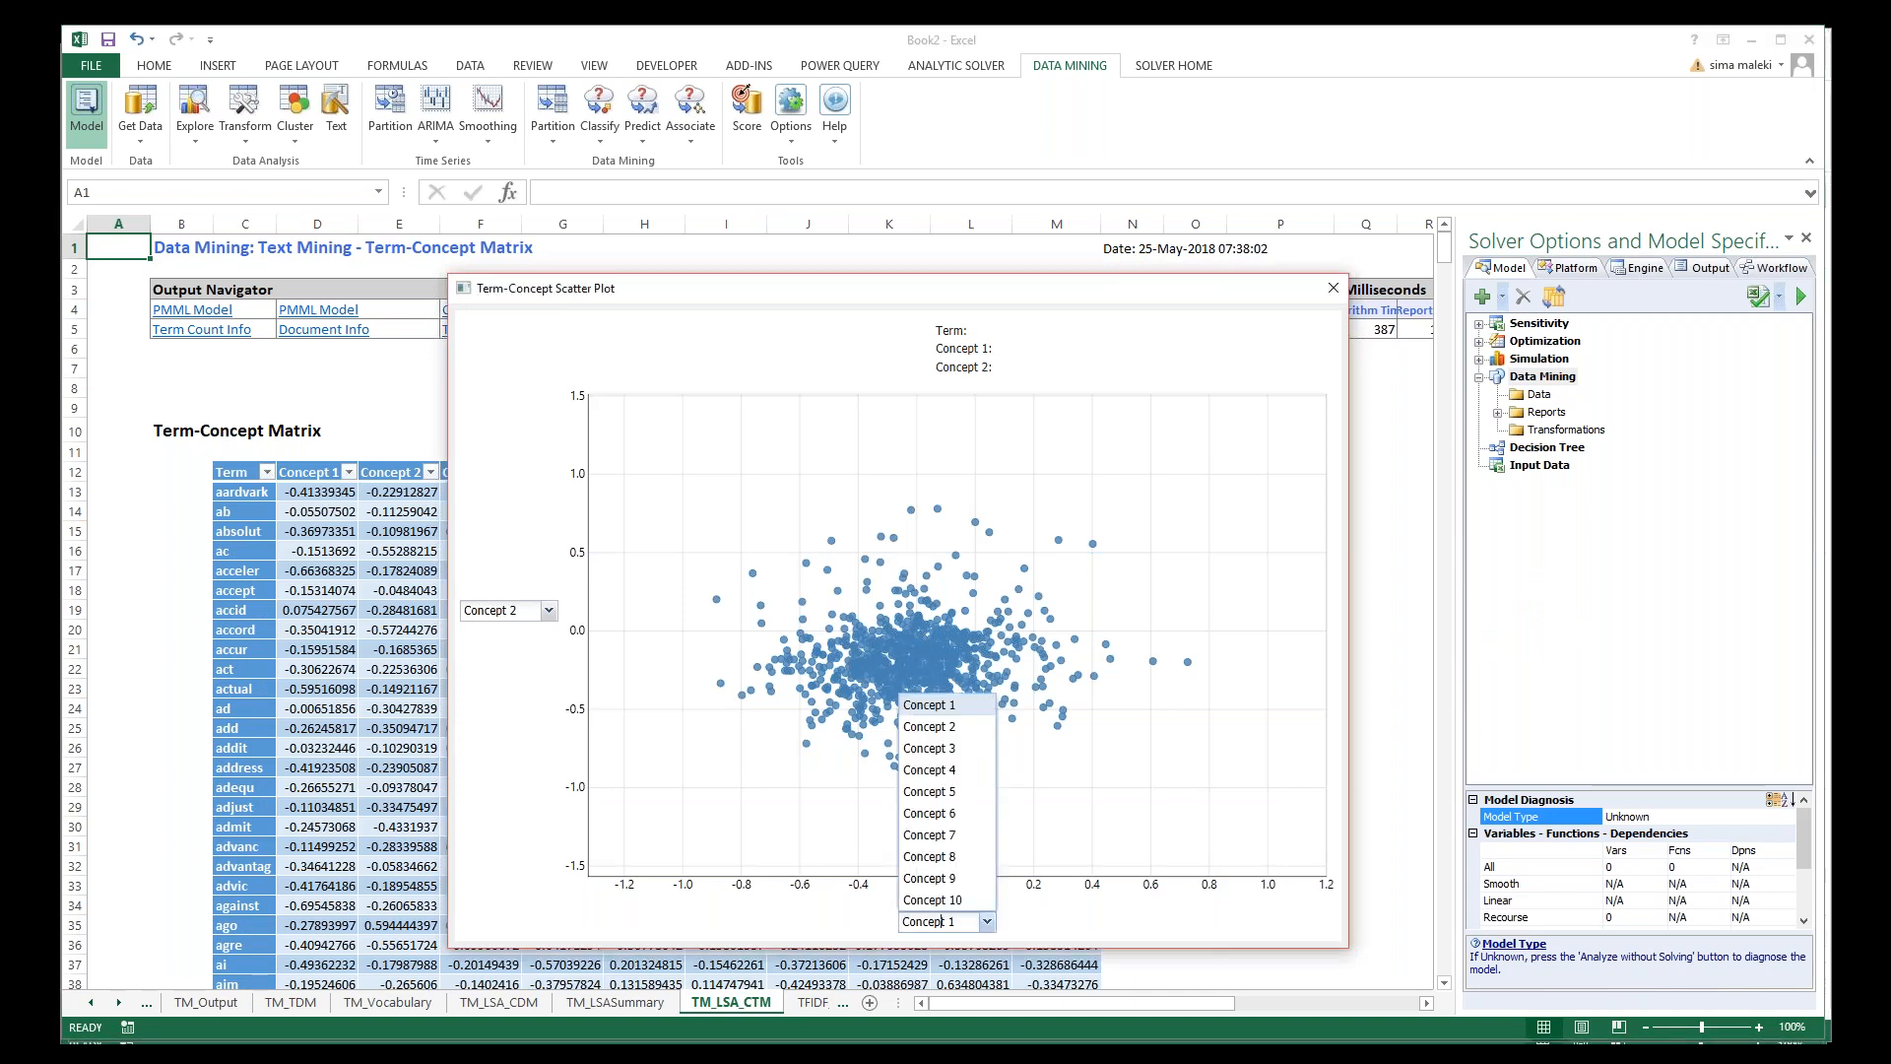
pyautogui.click(932, 900)
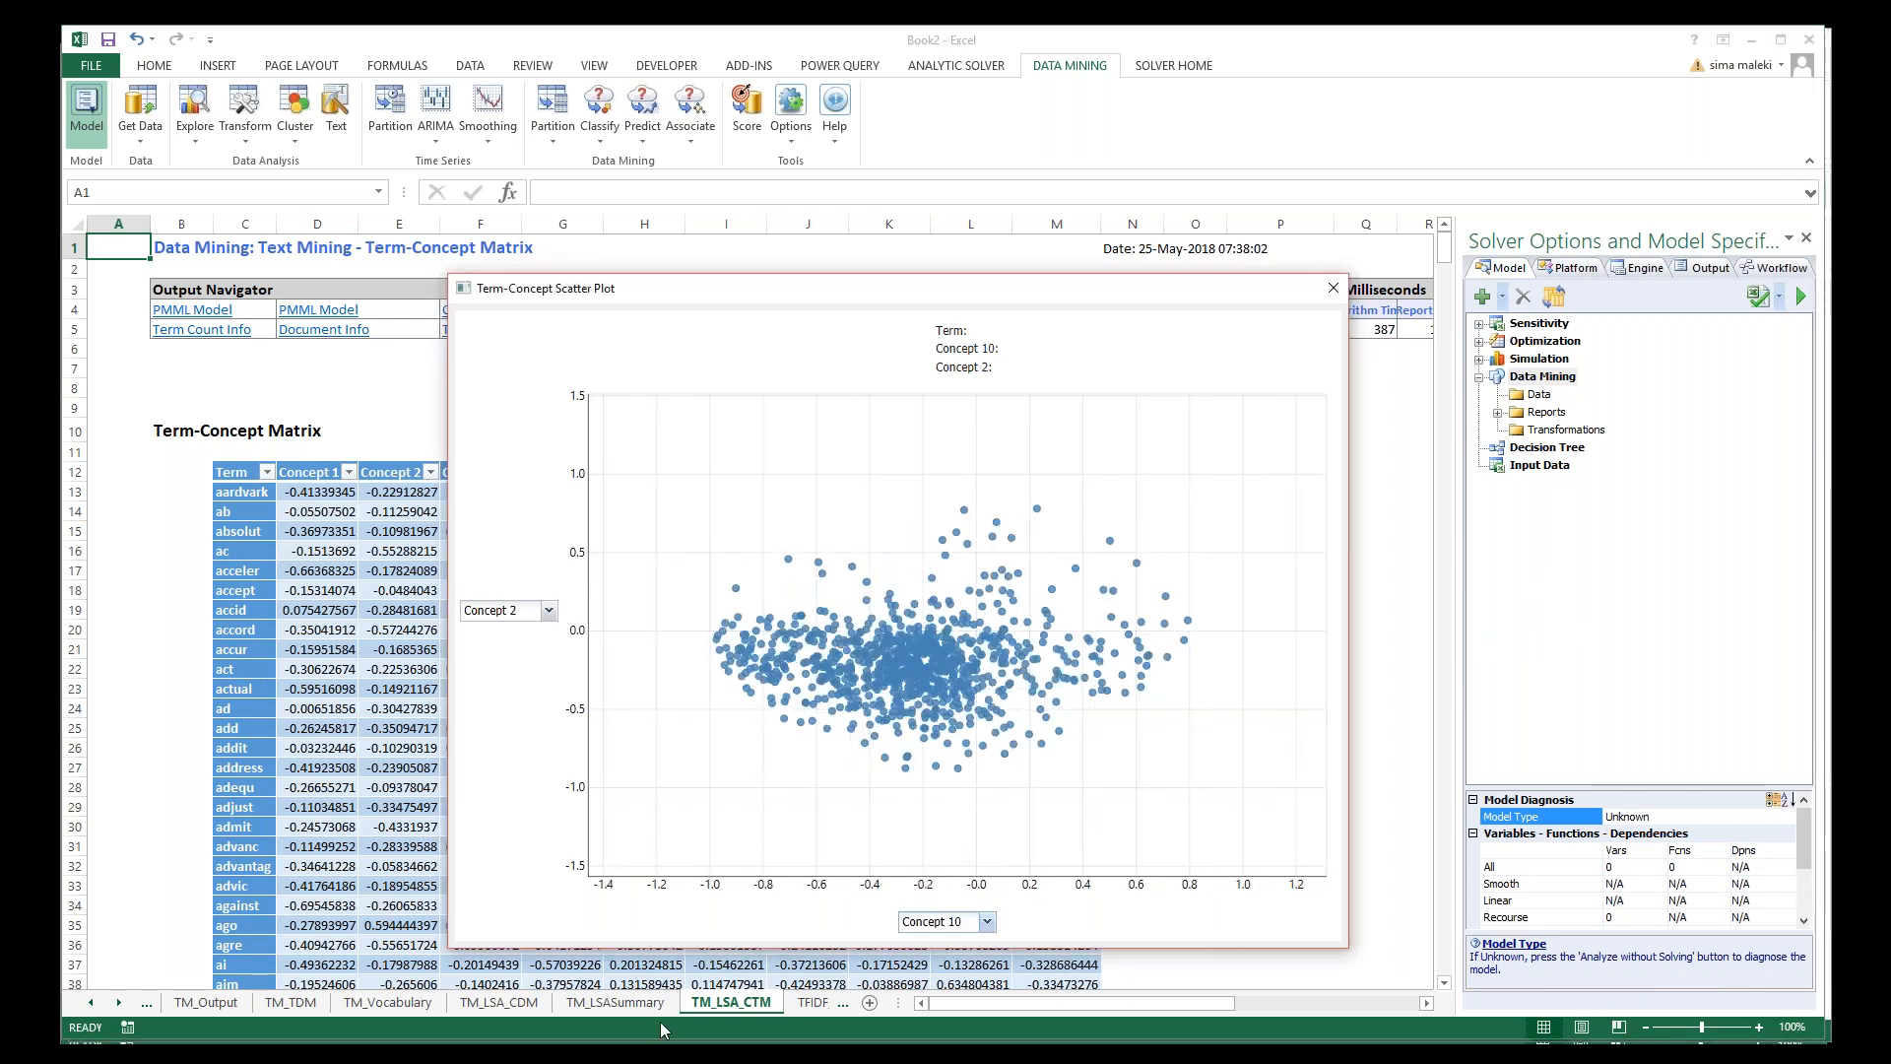
pyautogui.click(839, 670)
# Step: Examine the PMML code of the stored text mining model on the LSA_Stored sheet
pyautogui.click(813, 1002)
pyautogui.click(813, 1003)
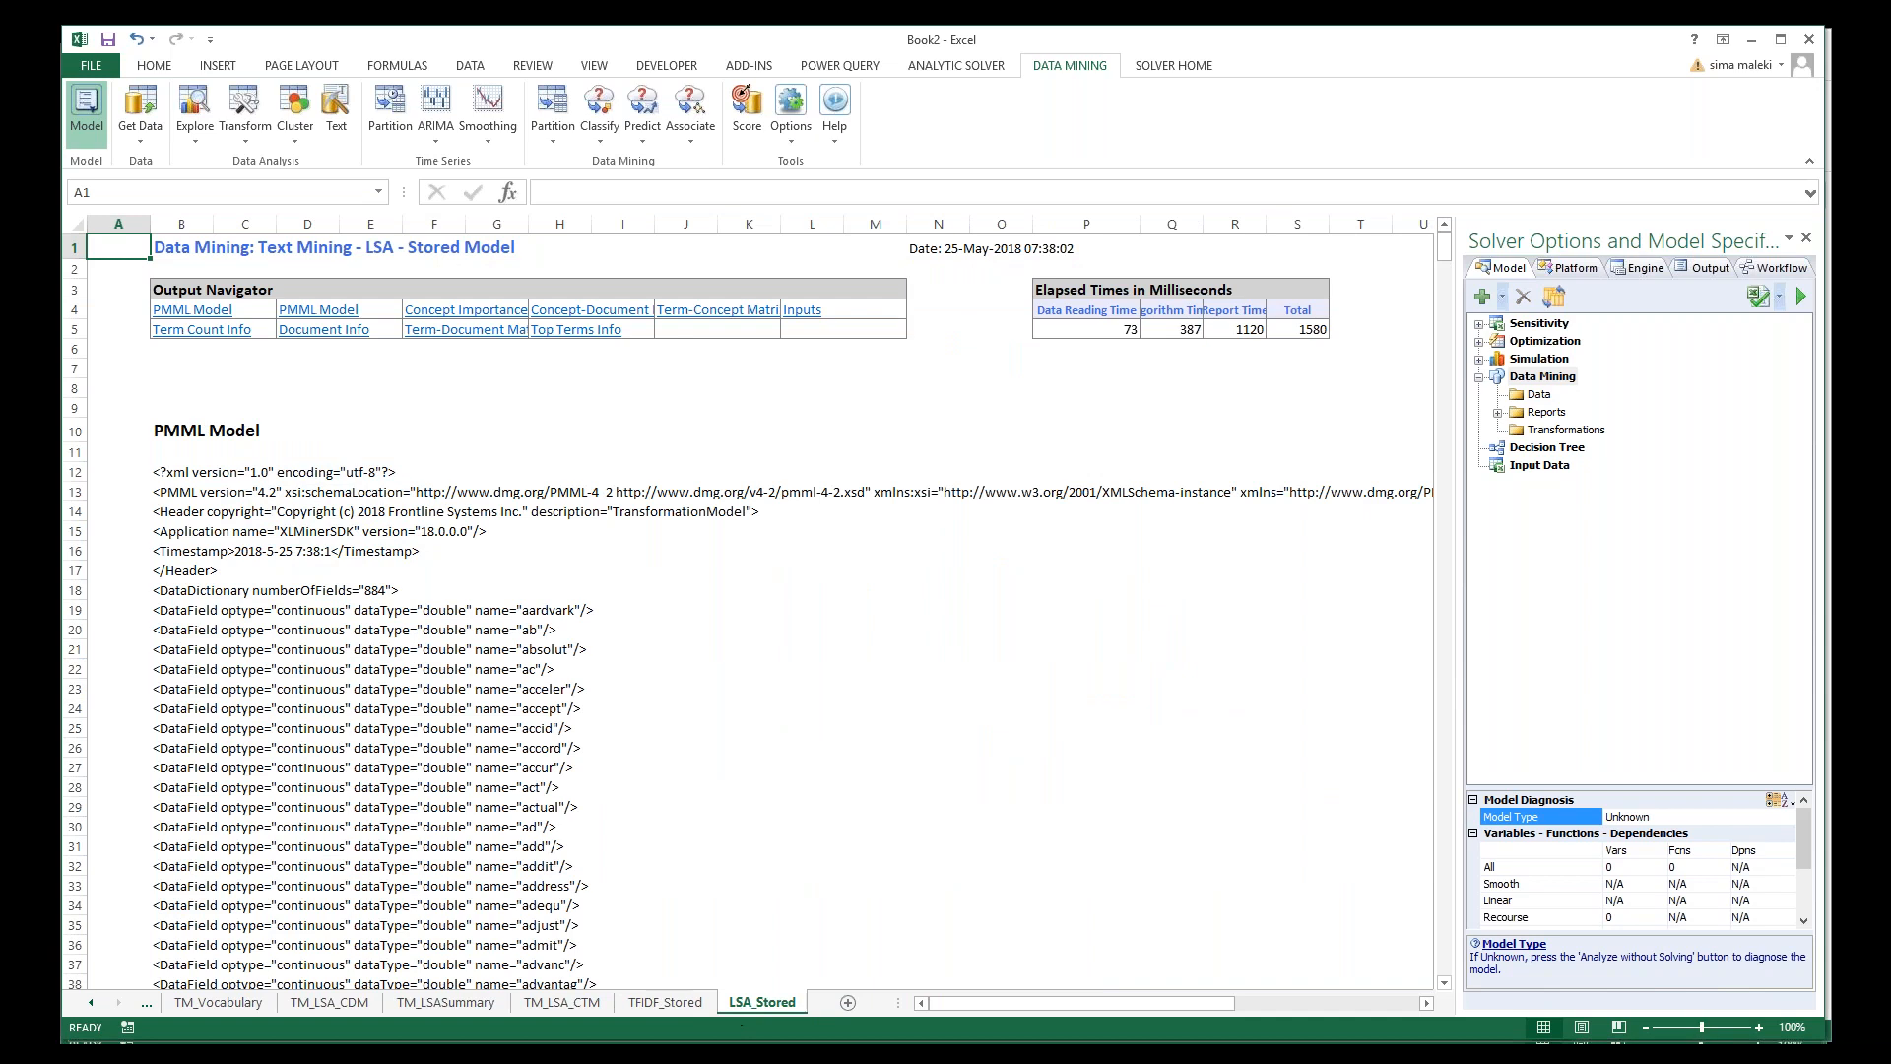
pyautogui.click(413, 654)
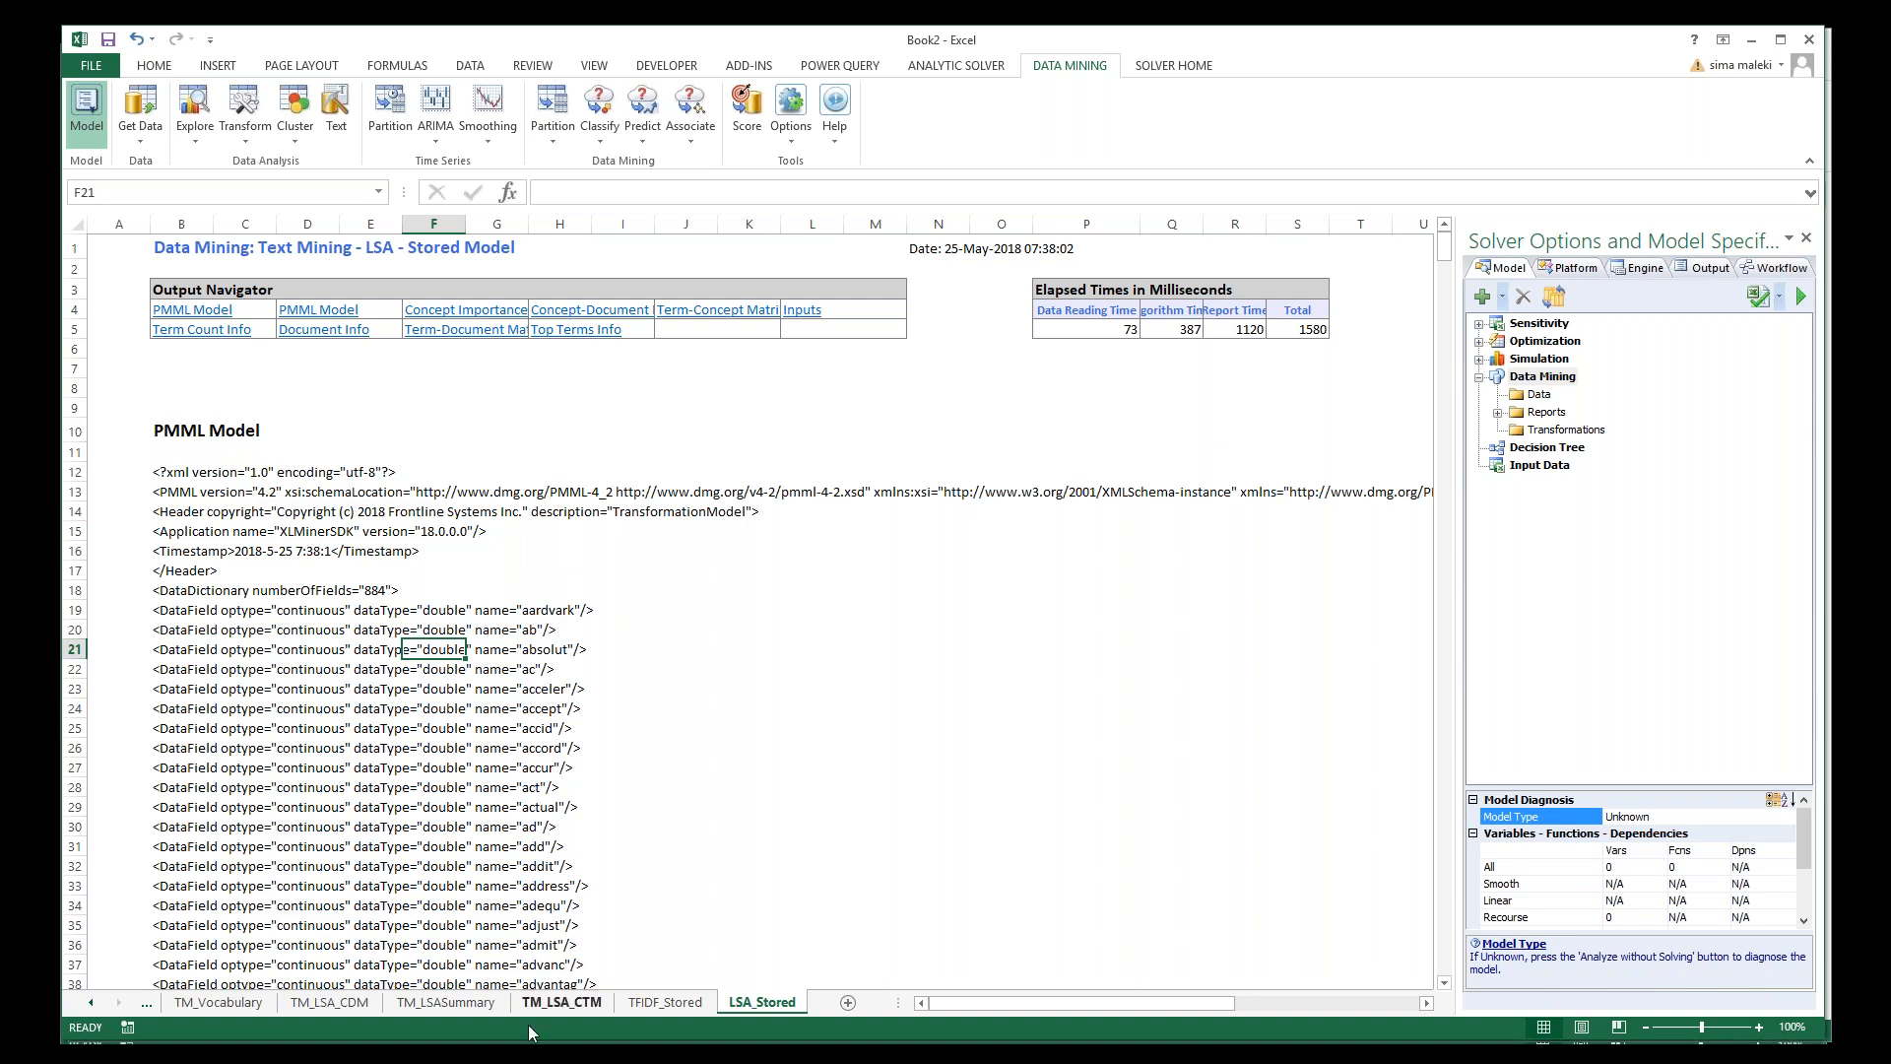
# Step: Switch to the Book1 workbook and bring up the Sampled Data table on the BD_Sampling sheet
pyautogui.click(610, 1054)
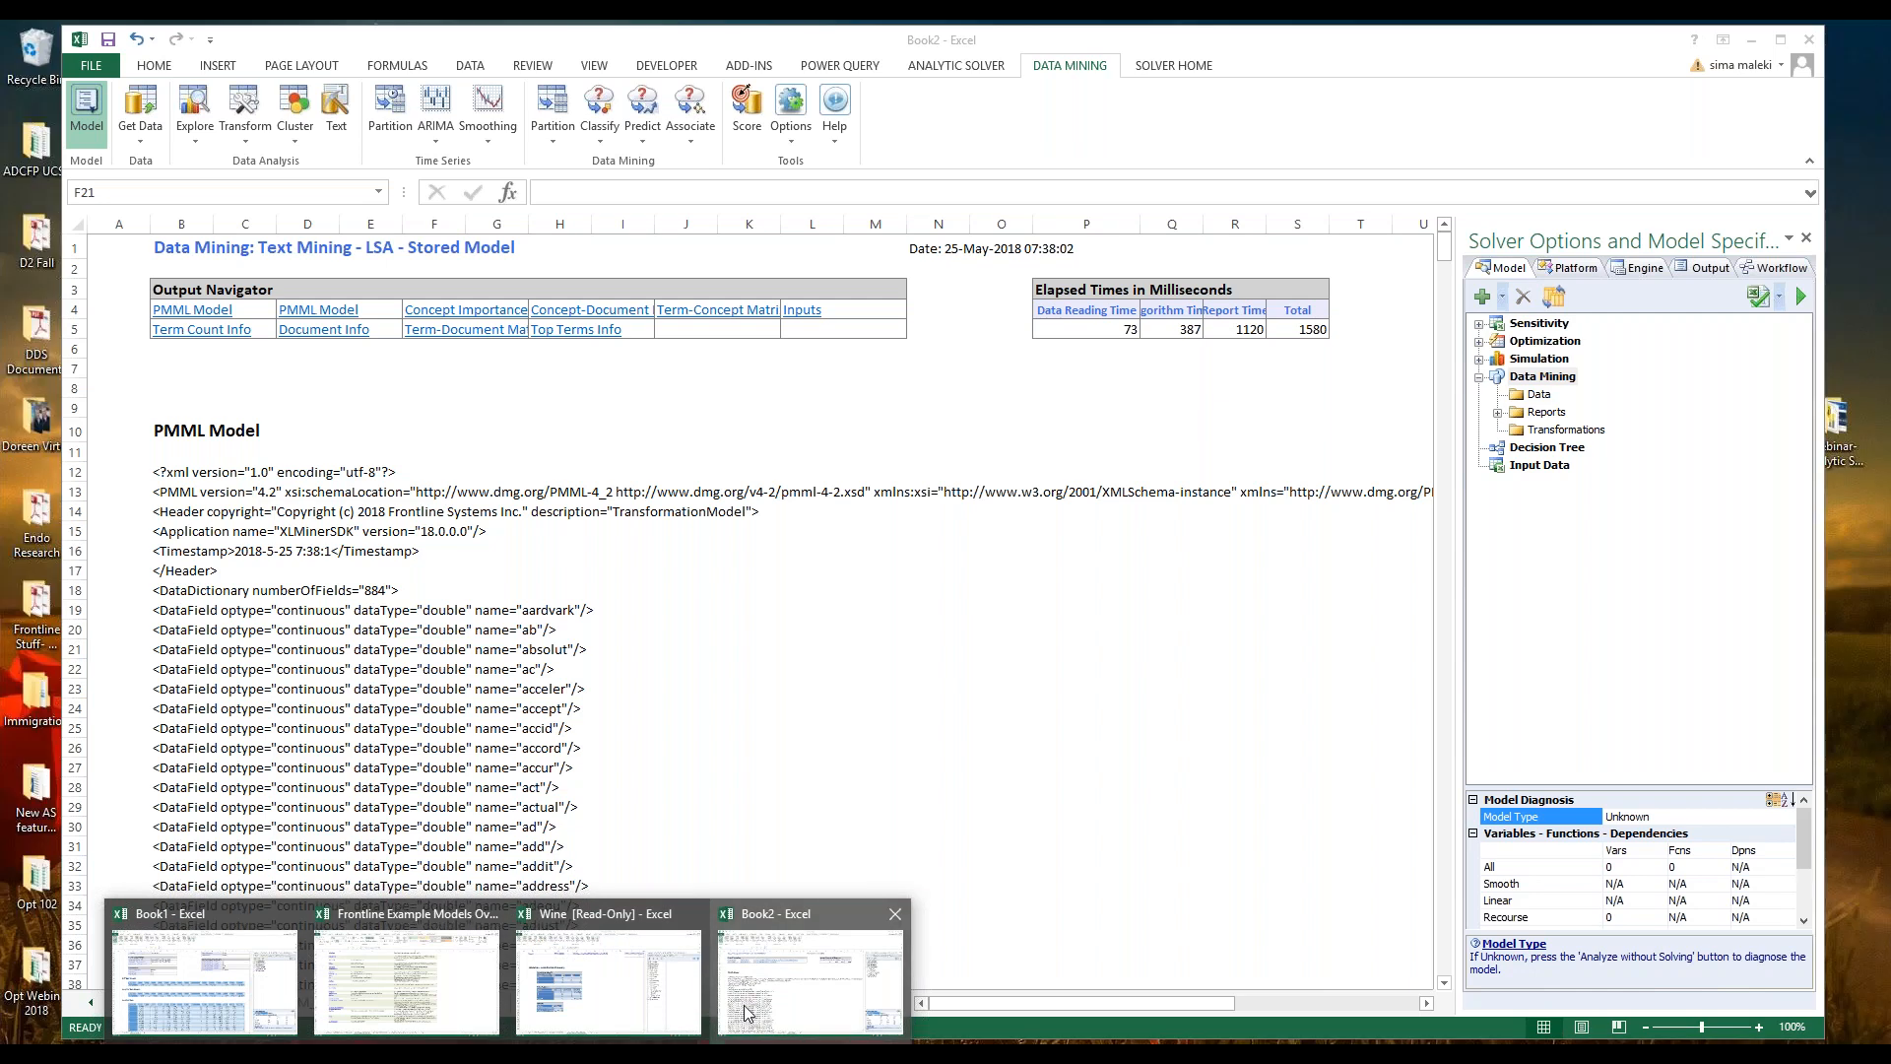
pyautogui.click(682, 1014)
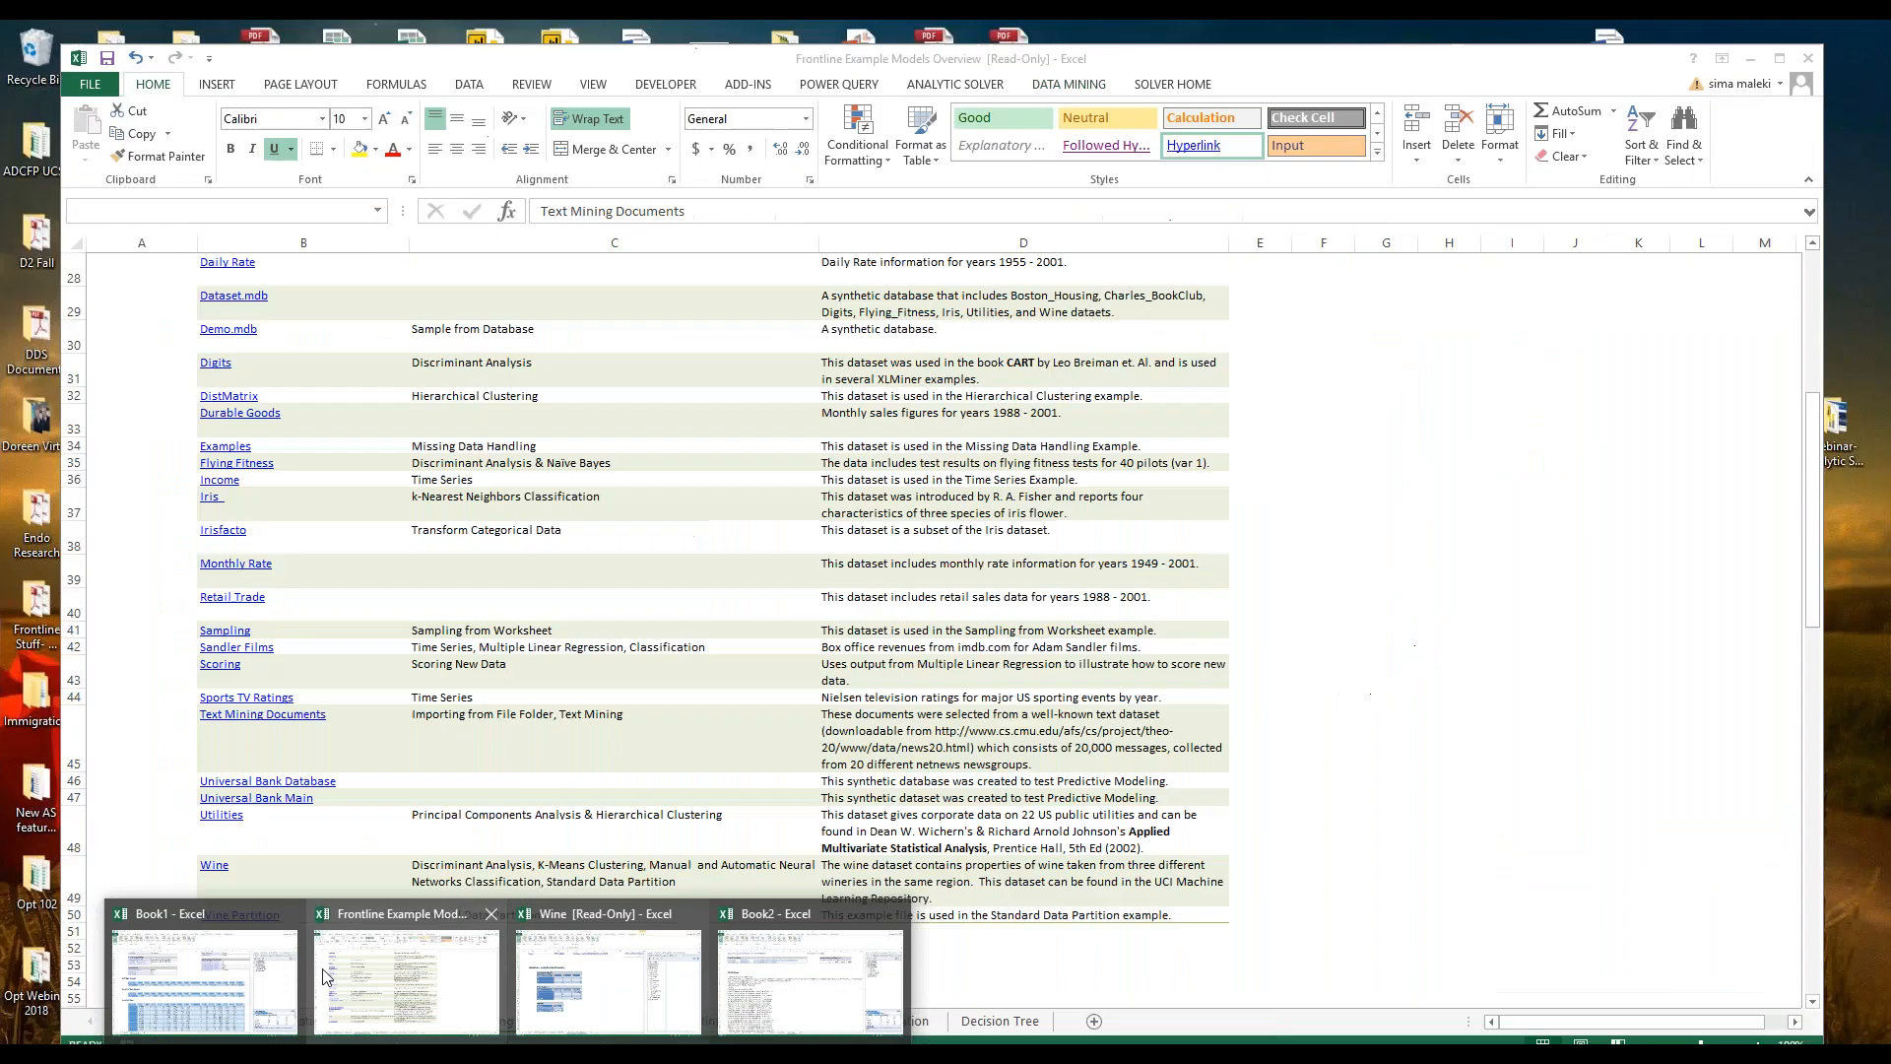
pyautogui.click(354, 989)
pyautogui.click(507, 1057)
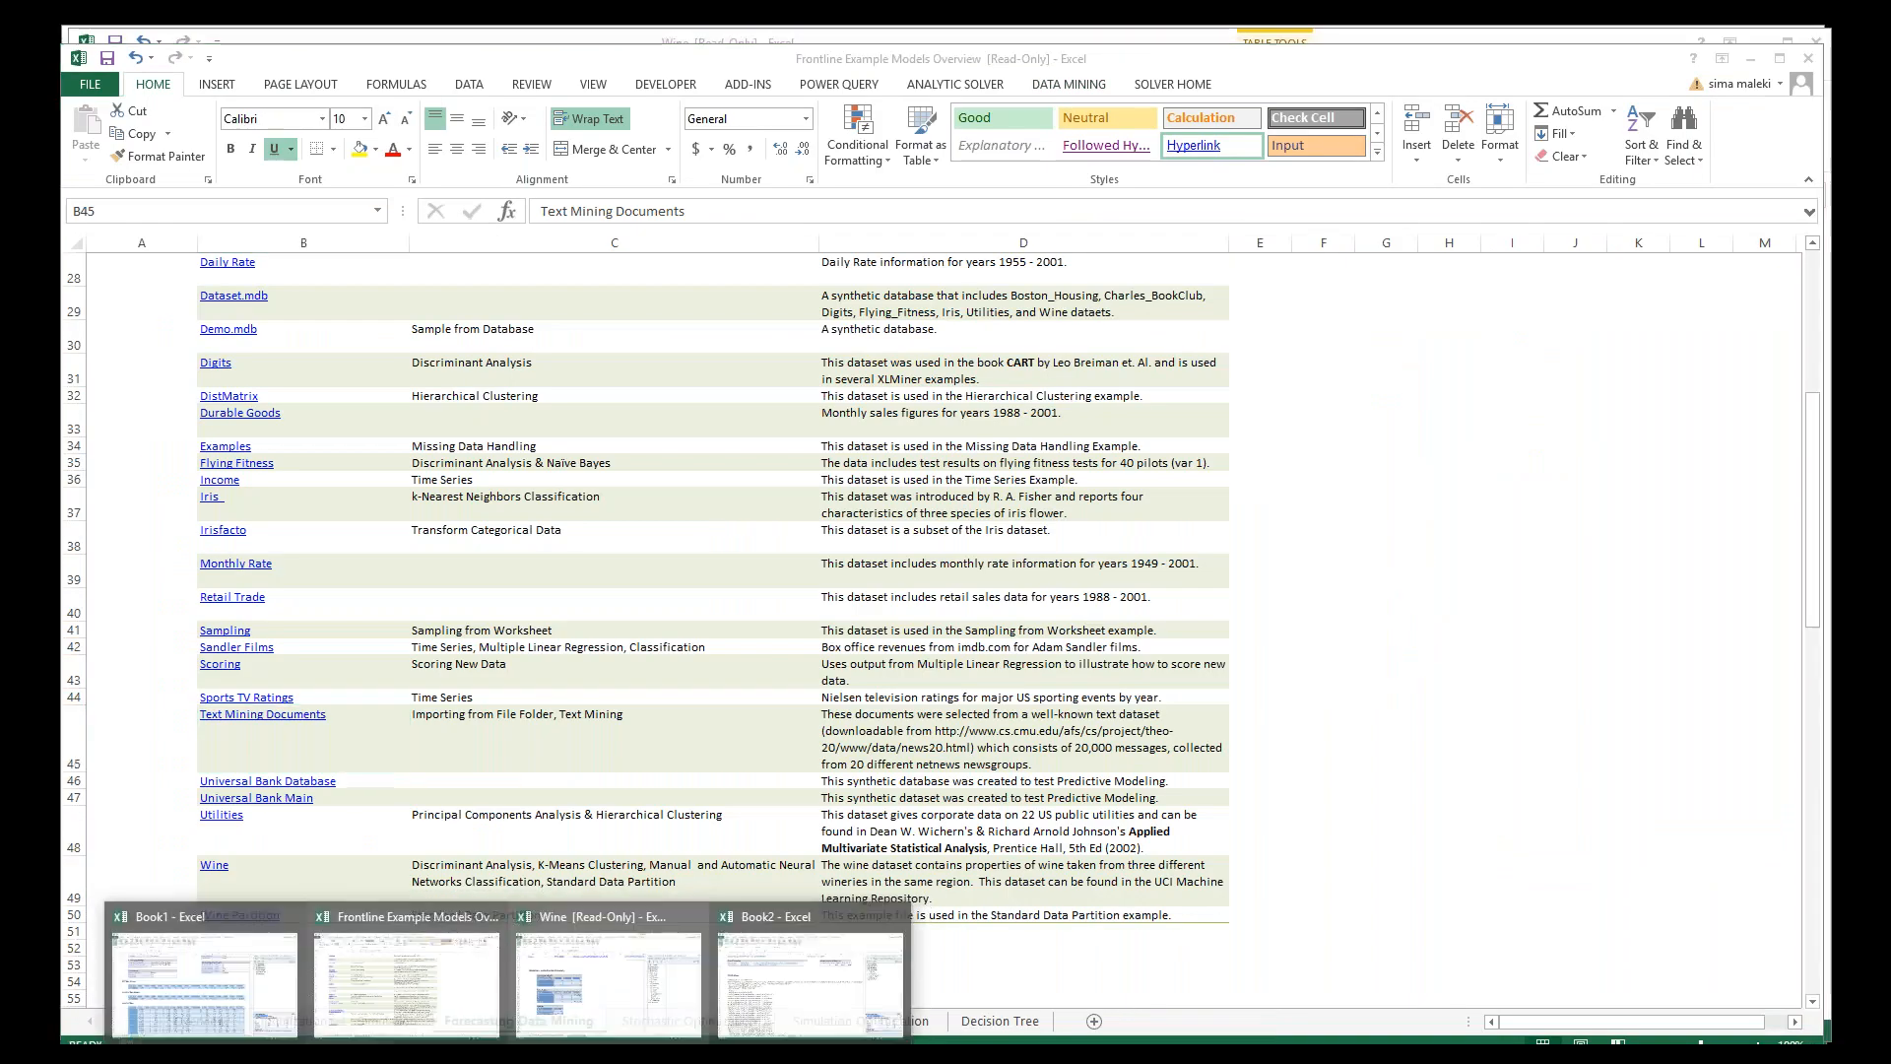
pyautogui.click(281, 985)
pyautogui.scroll(-4, 492, 788)
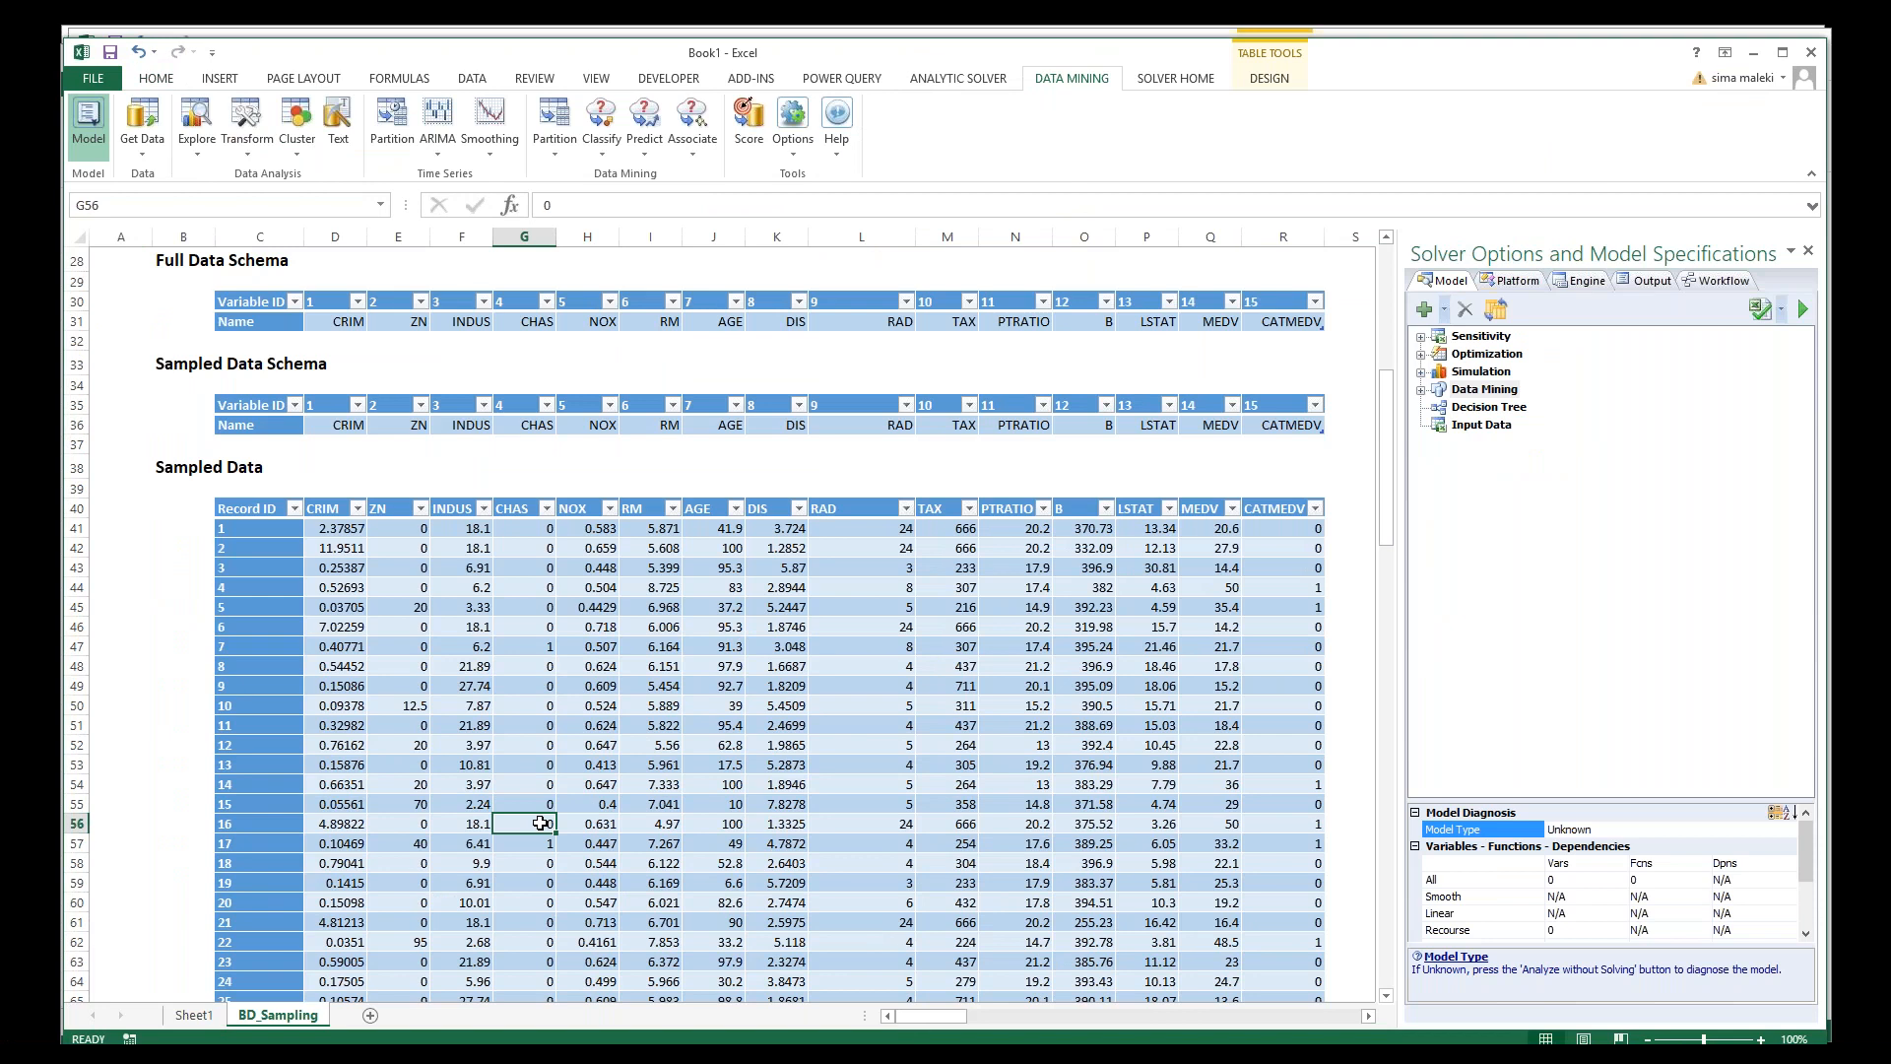
pyautogui.scroll(-2, 532, 808)
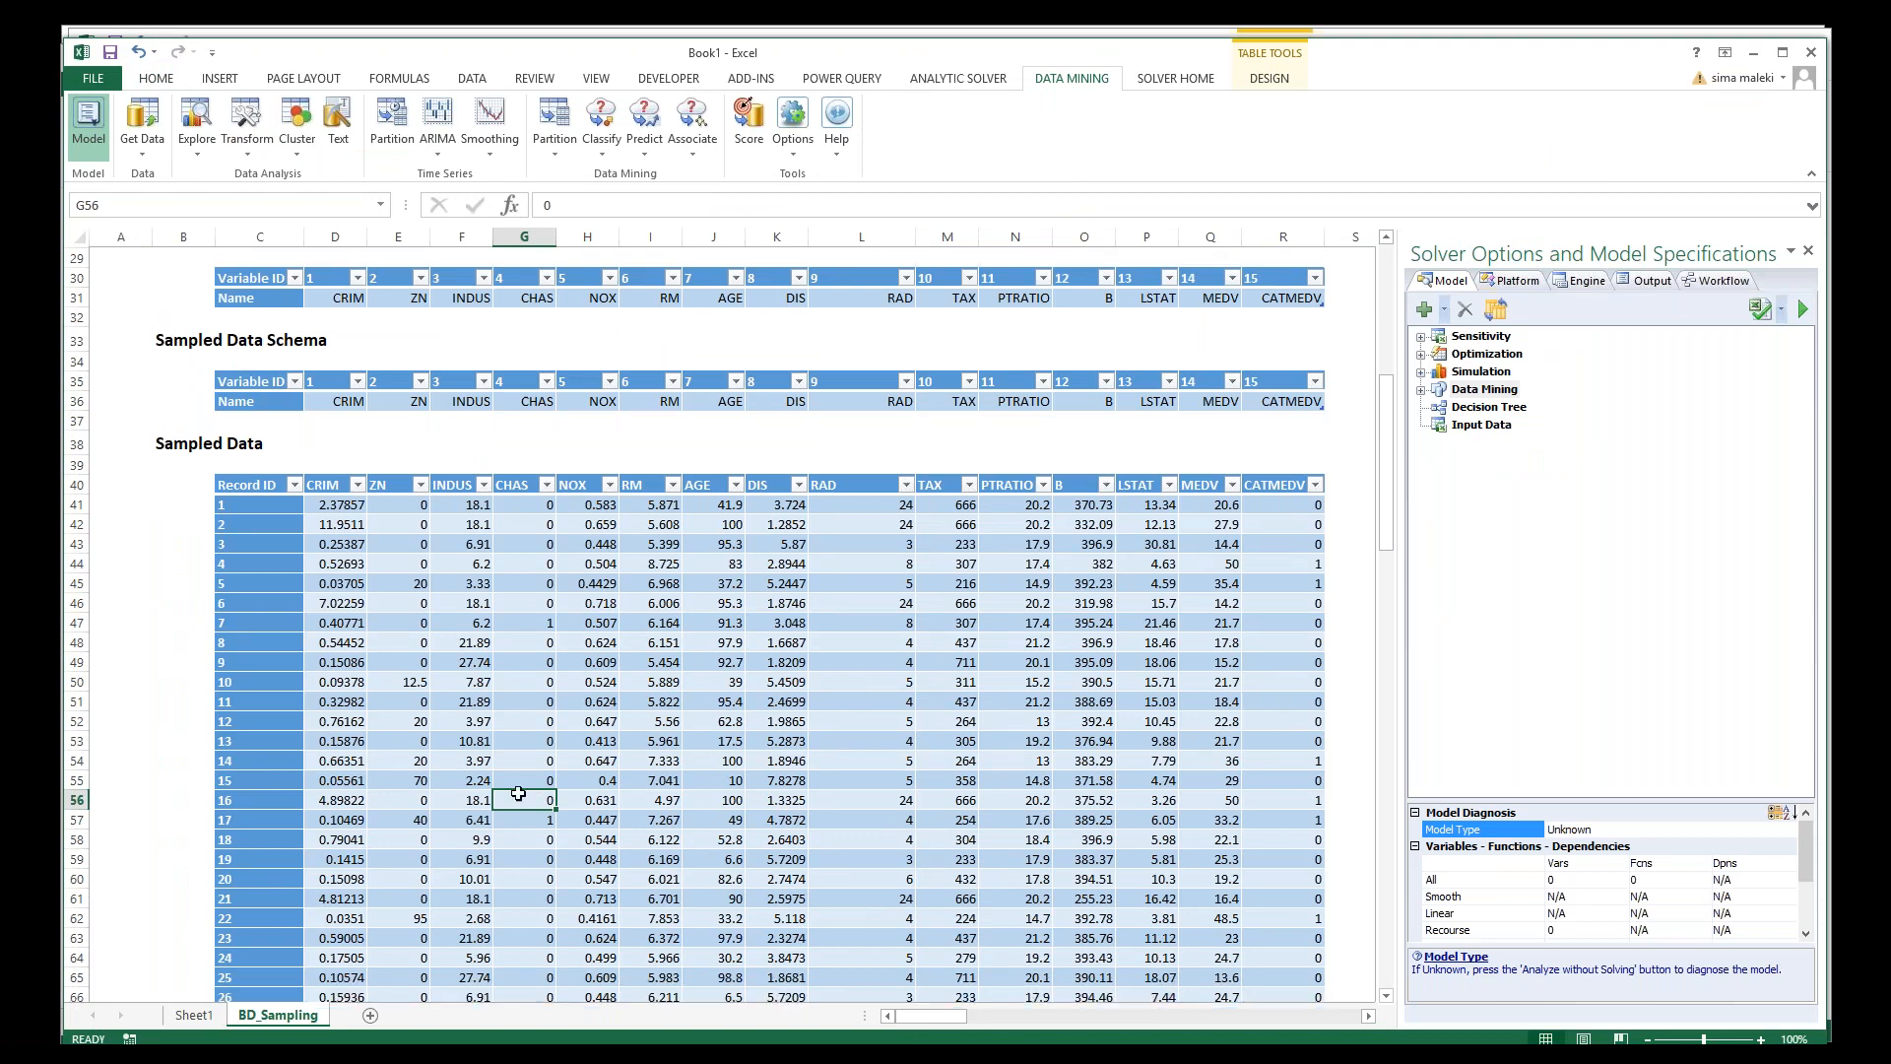
# Step: Start Feature Selection on the BD_Sampling data and assign CATMEDV as the output variable
pyautogui.click(207, 155)
pyautogui.click(266, 228)
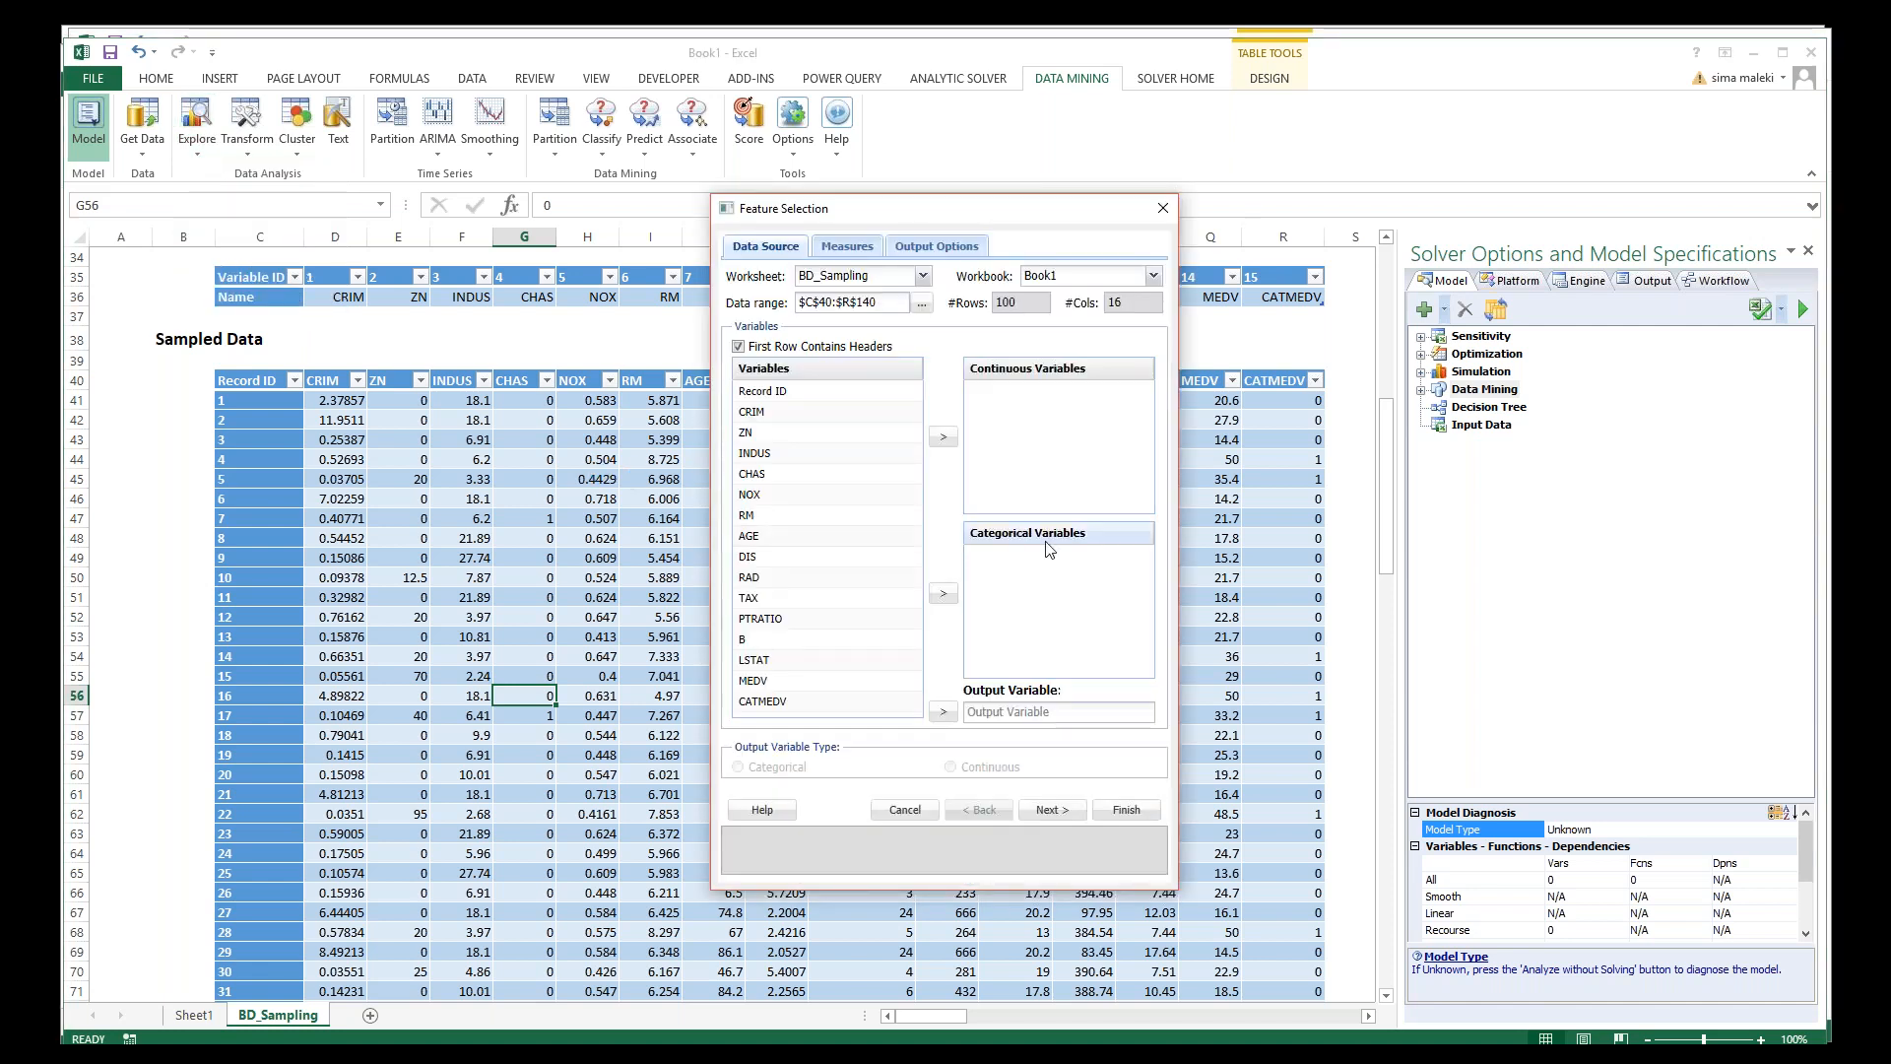
pyautogui.click(775, 705)
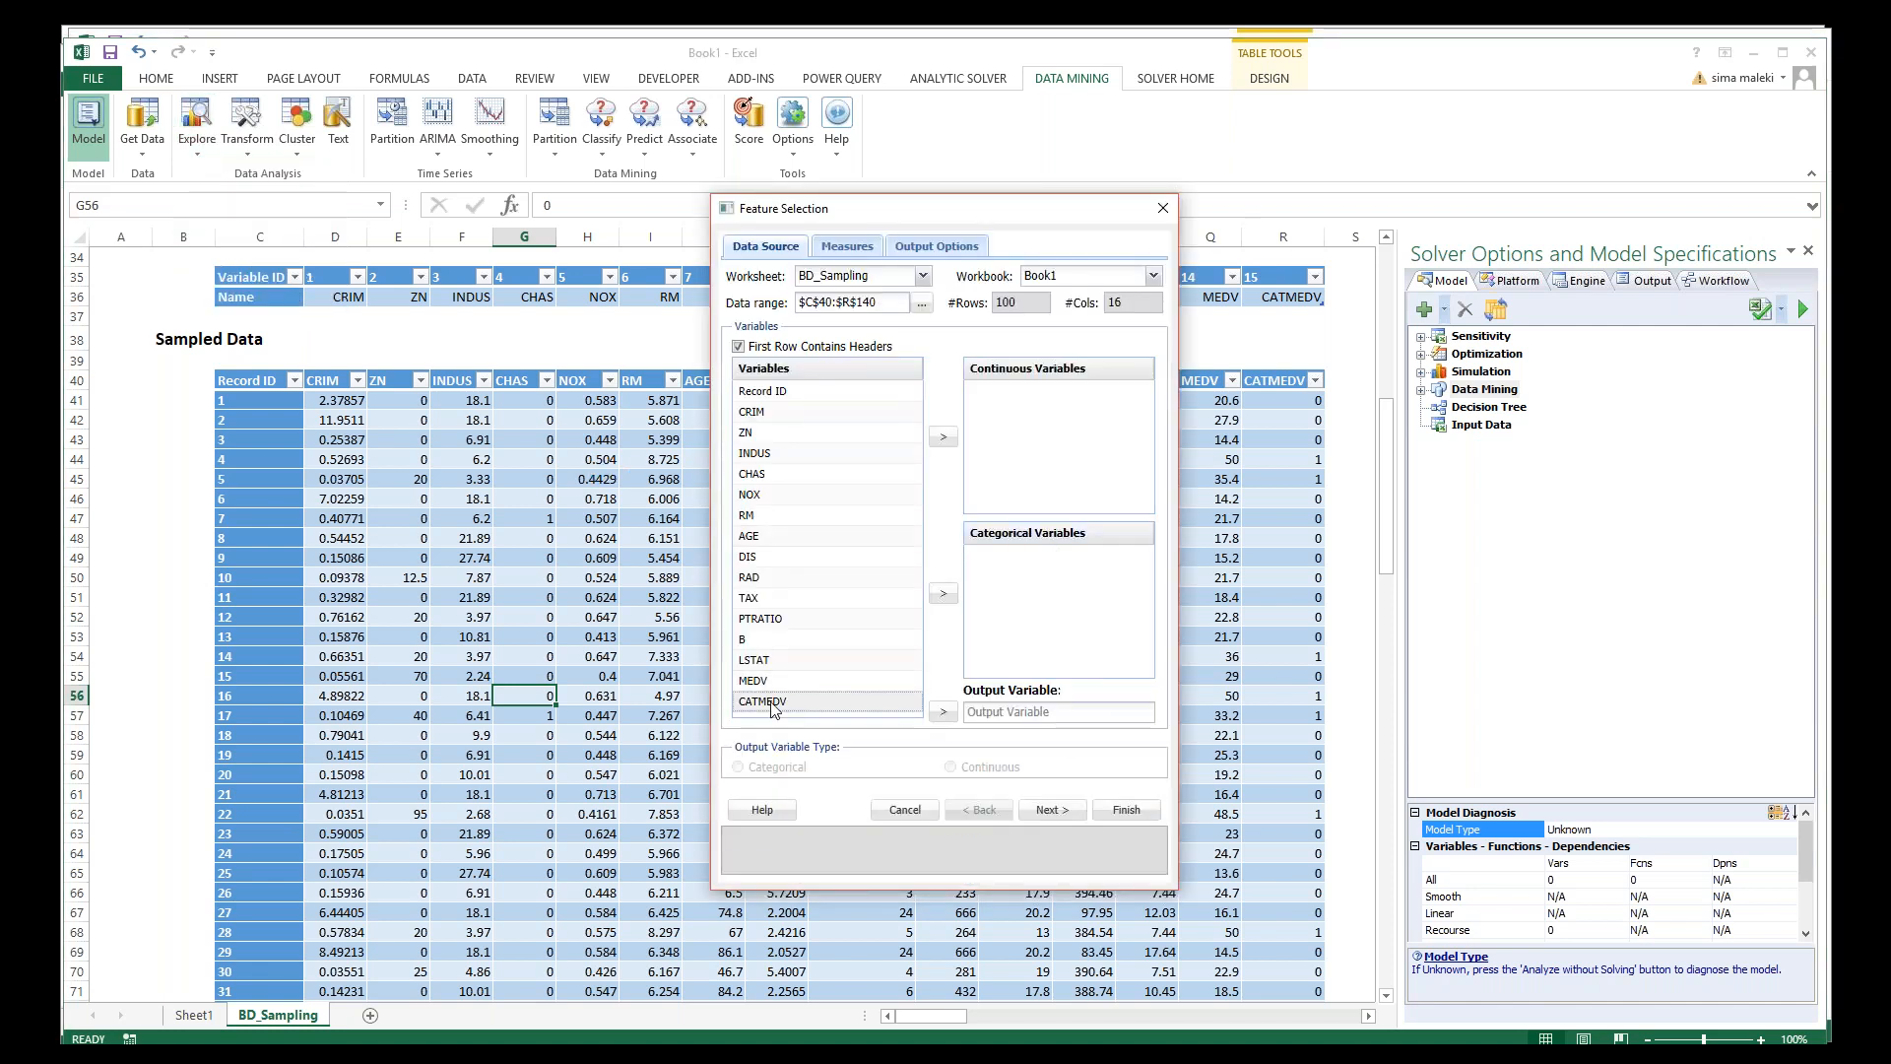
pyautogui.click(942, 711)
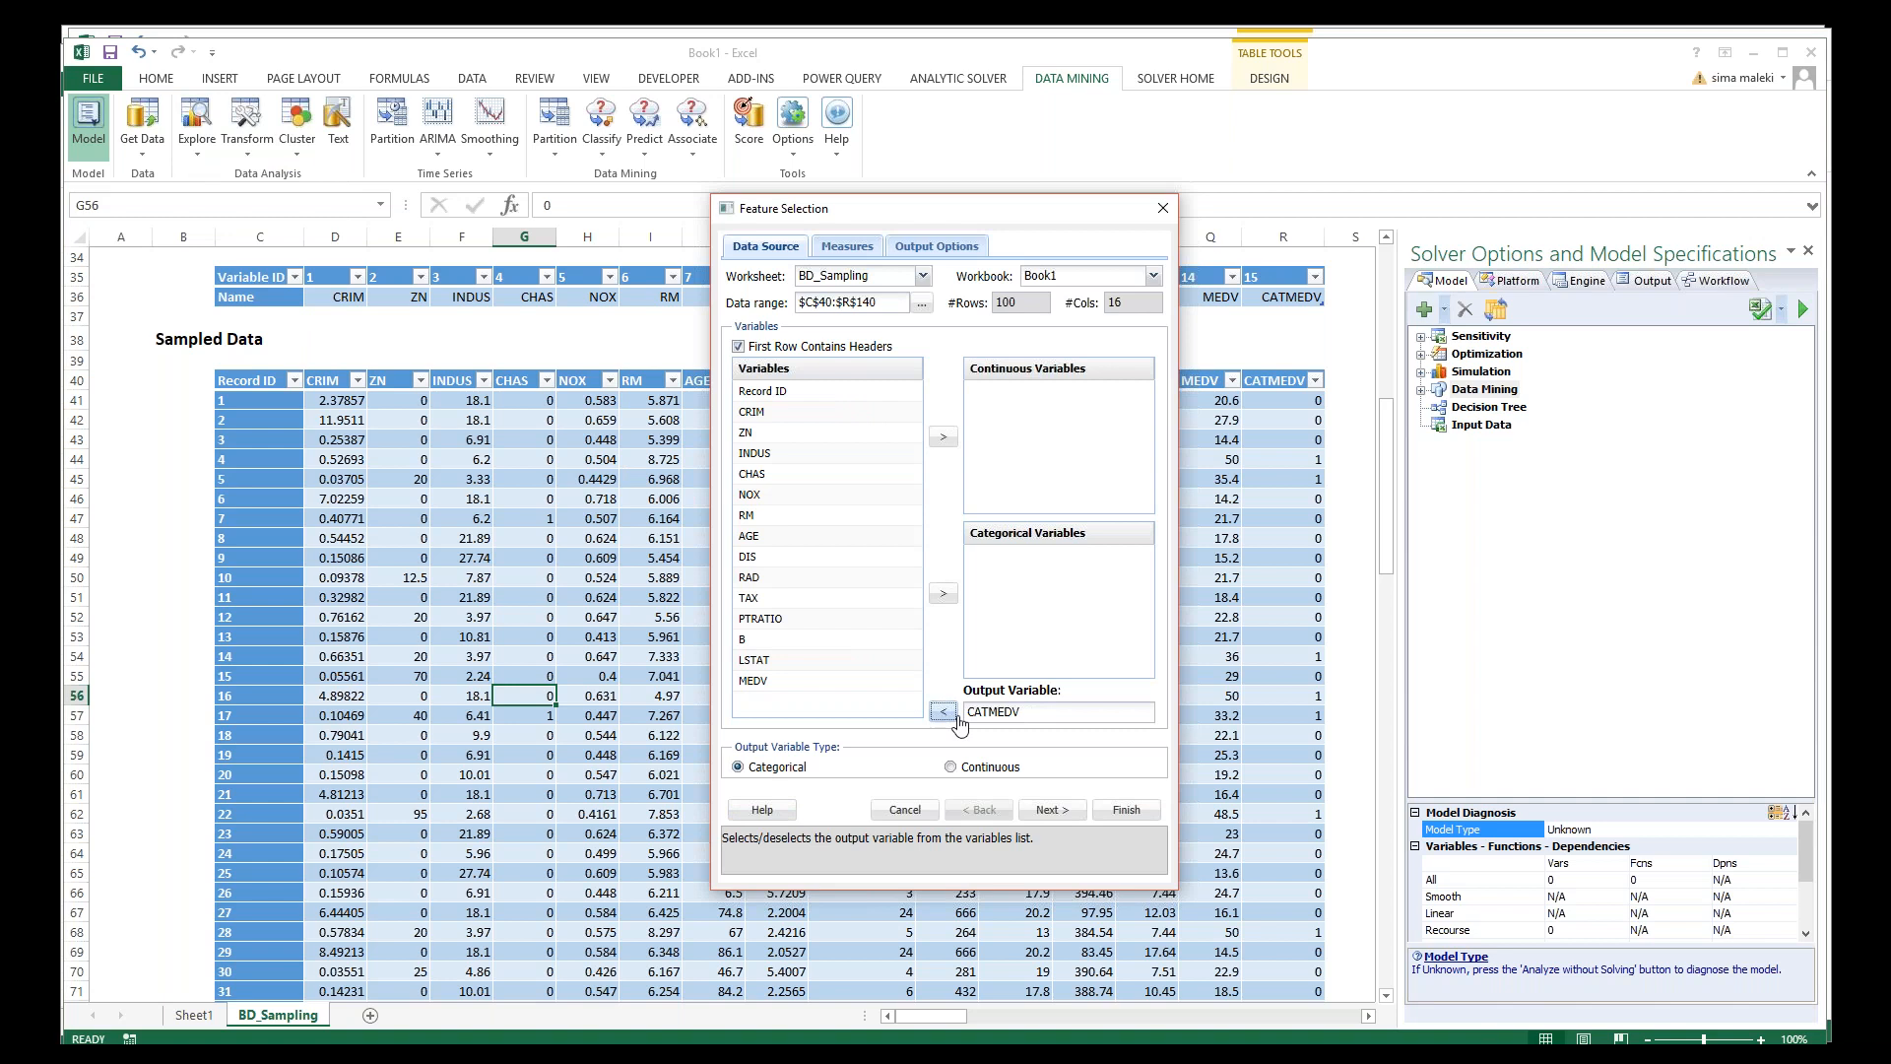
# Step: Assign the variables CRIM through LSTAT as continuous variables, leaving out Record ID and MEDV
pyautogui.click(837, 412)
pyautogui.keyDown('shift'); pyautogui.click(787, 660); pyautogui.keyUp('shift')
pyautogui.click(943, 436)
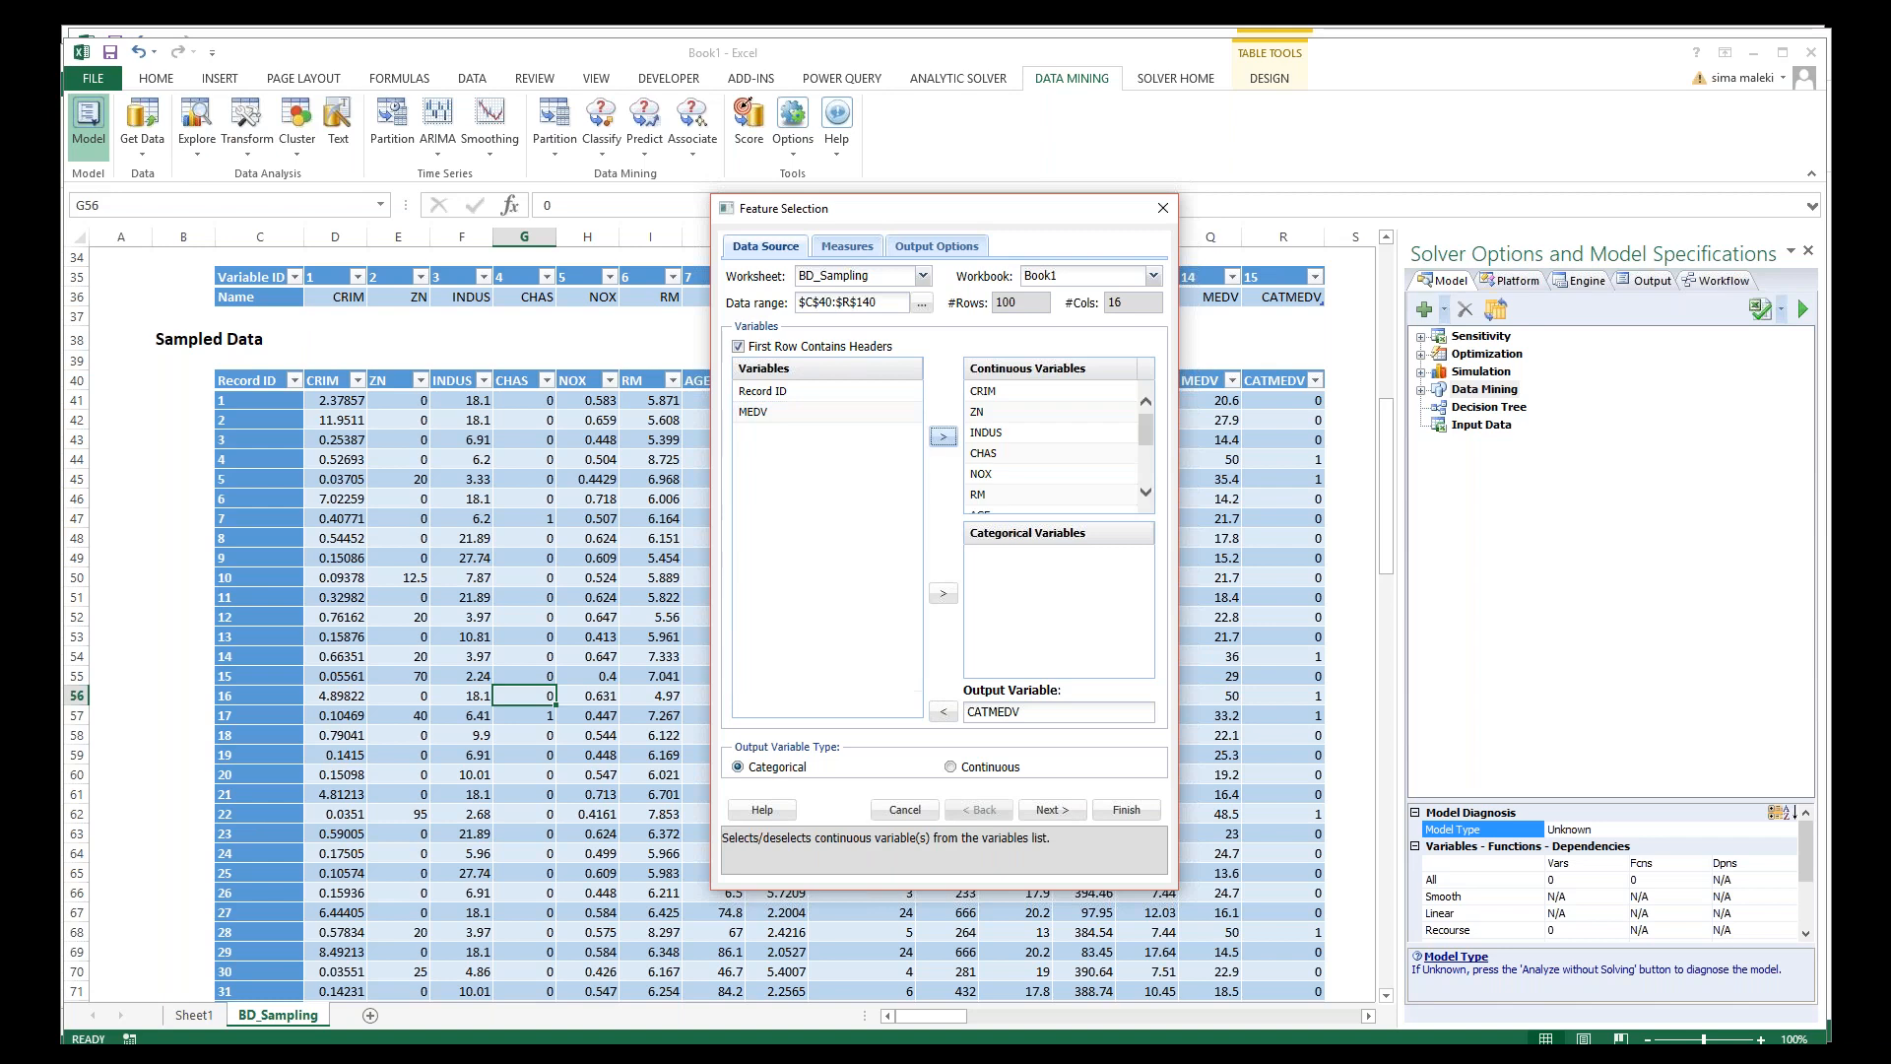
# Step: Include Welch's test, F-Statistic, Fisher score and Gini index as the feature selection measures
pyautogui.click(1052, 810)
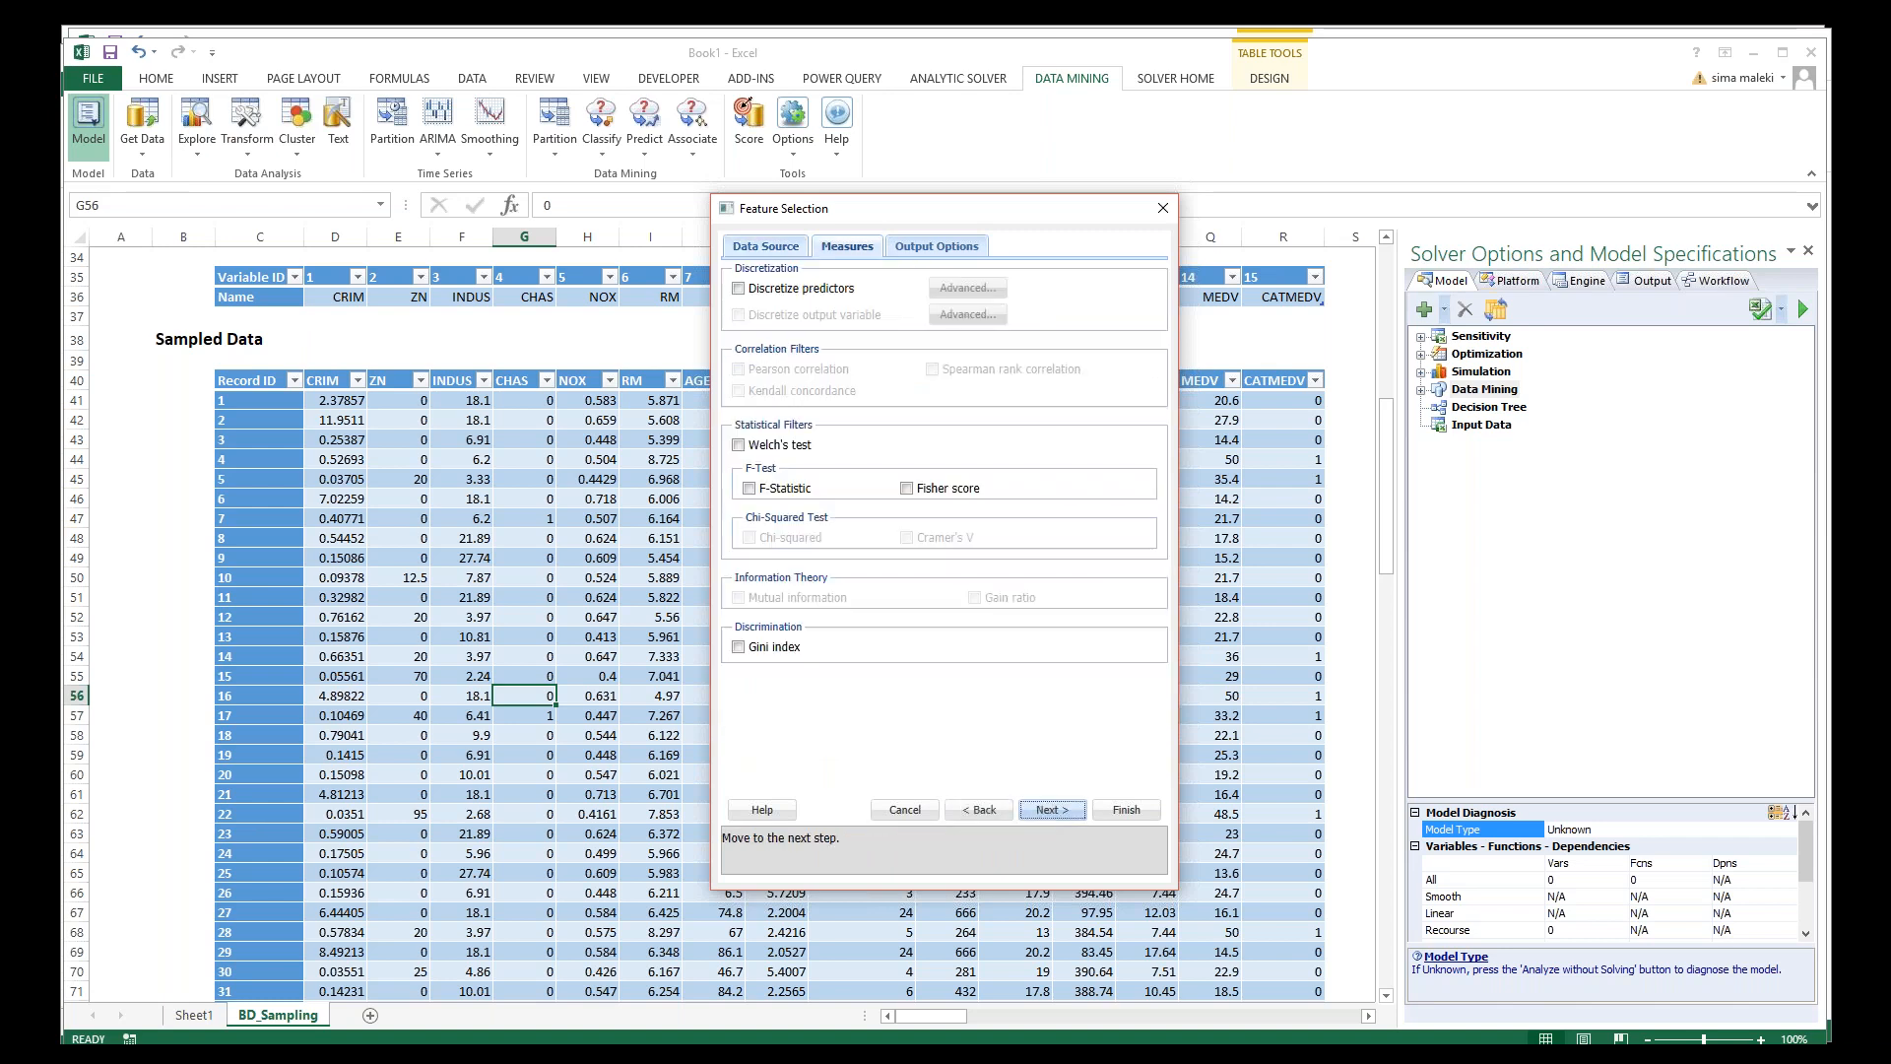
pyautogui.click(739, 445)
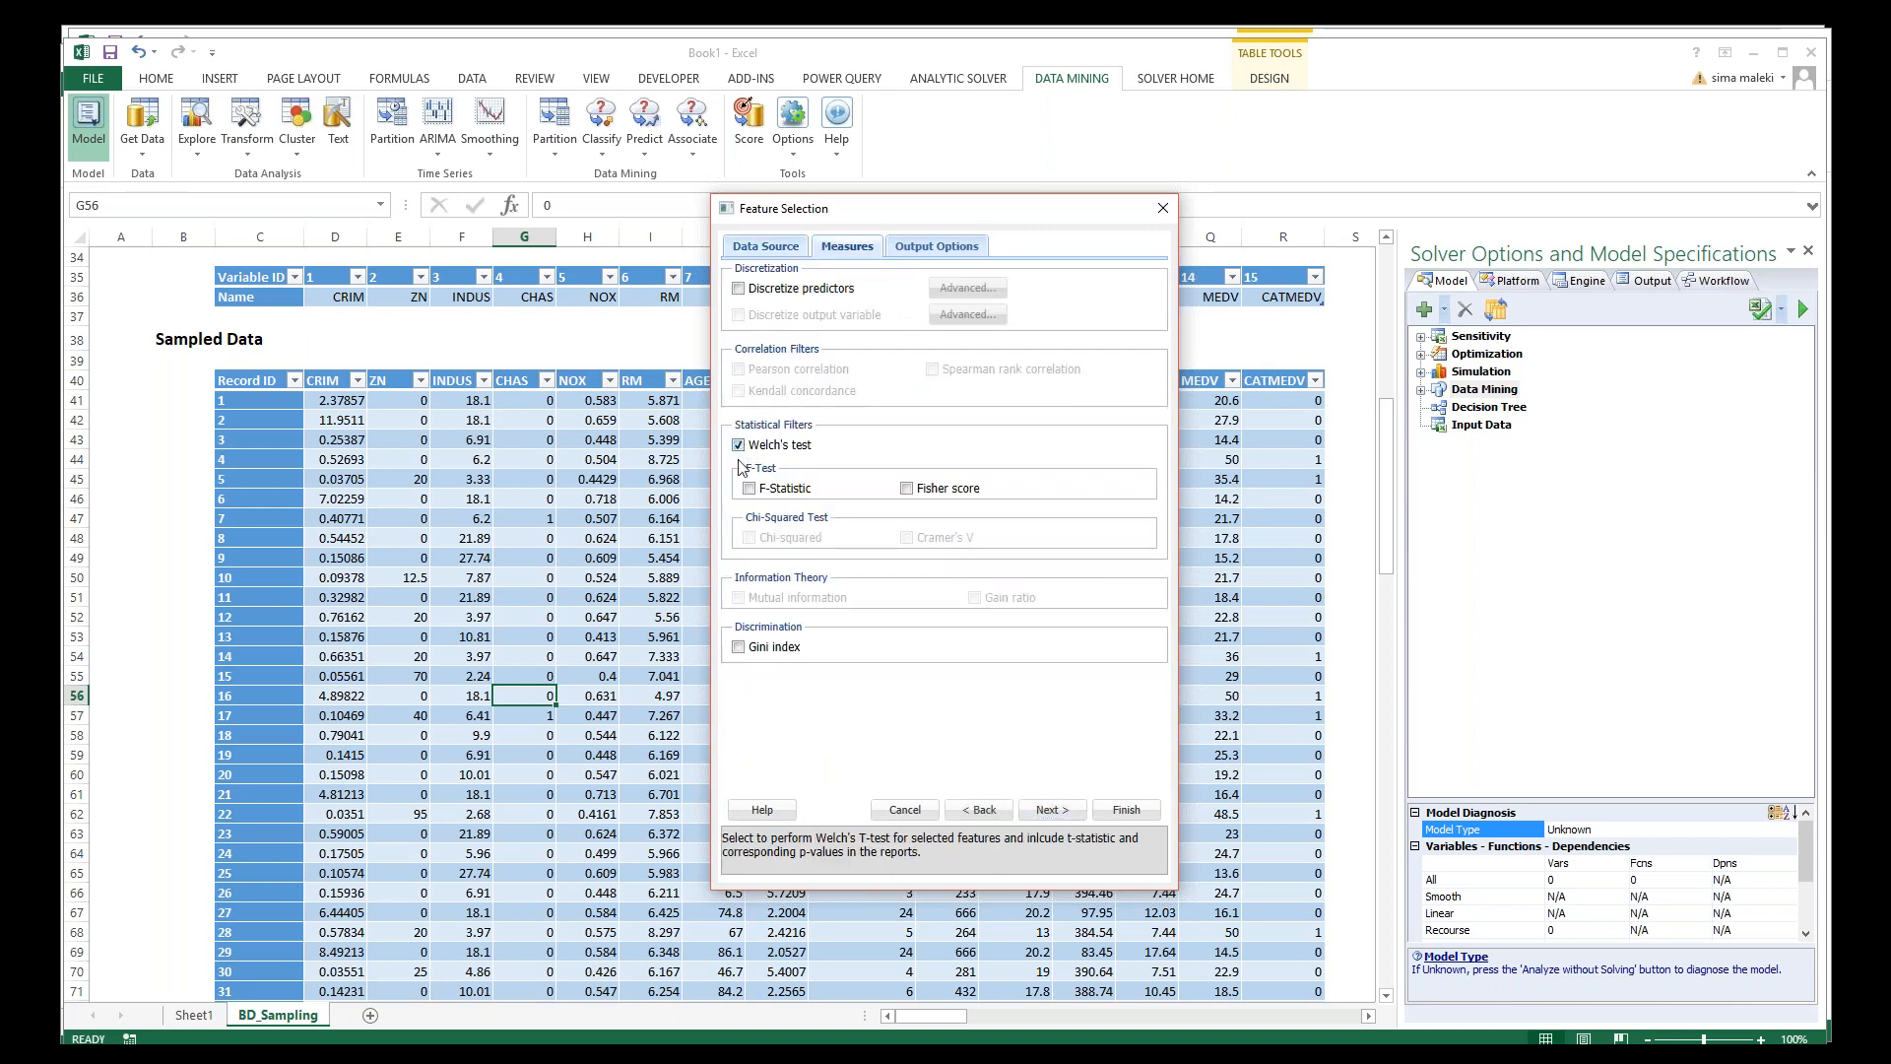
pyautogui.click(749, 489)
pyautogui.click(907, 488)
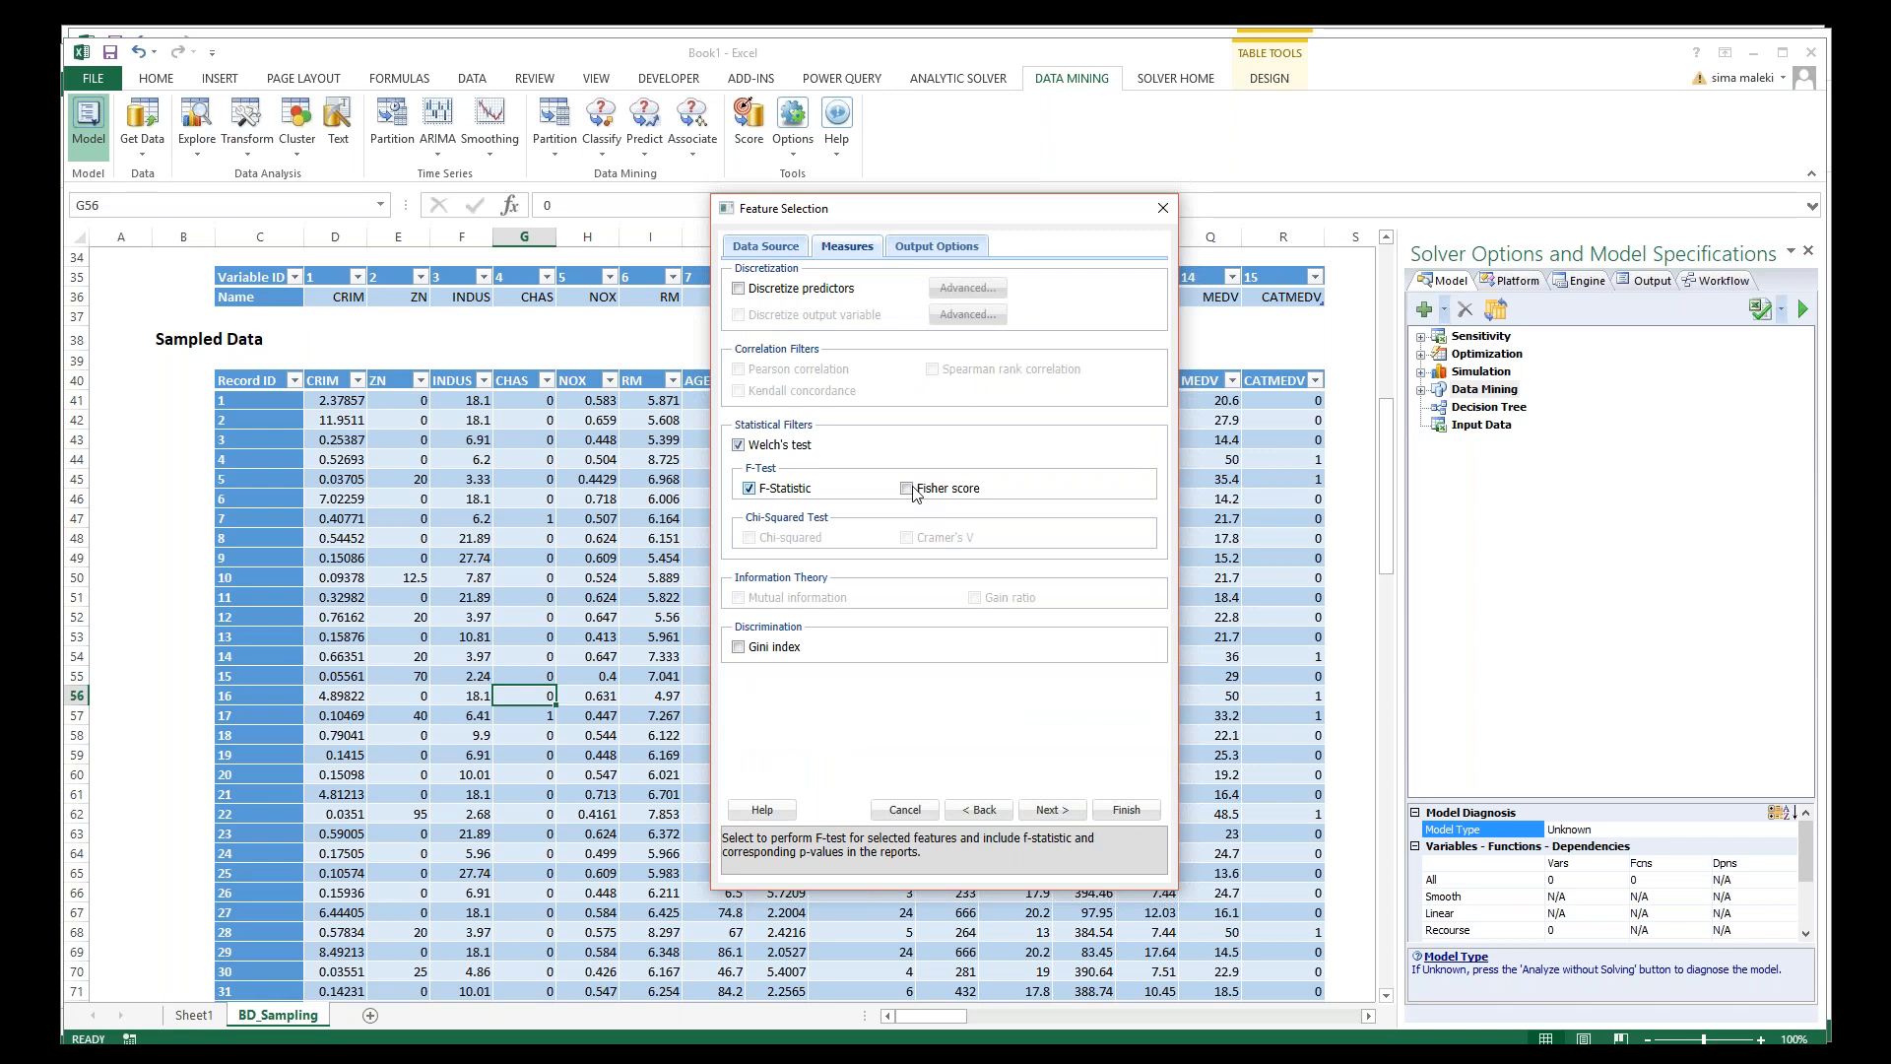
pyautogui.click(763, 647)
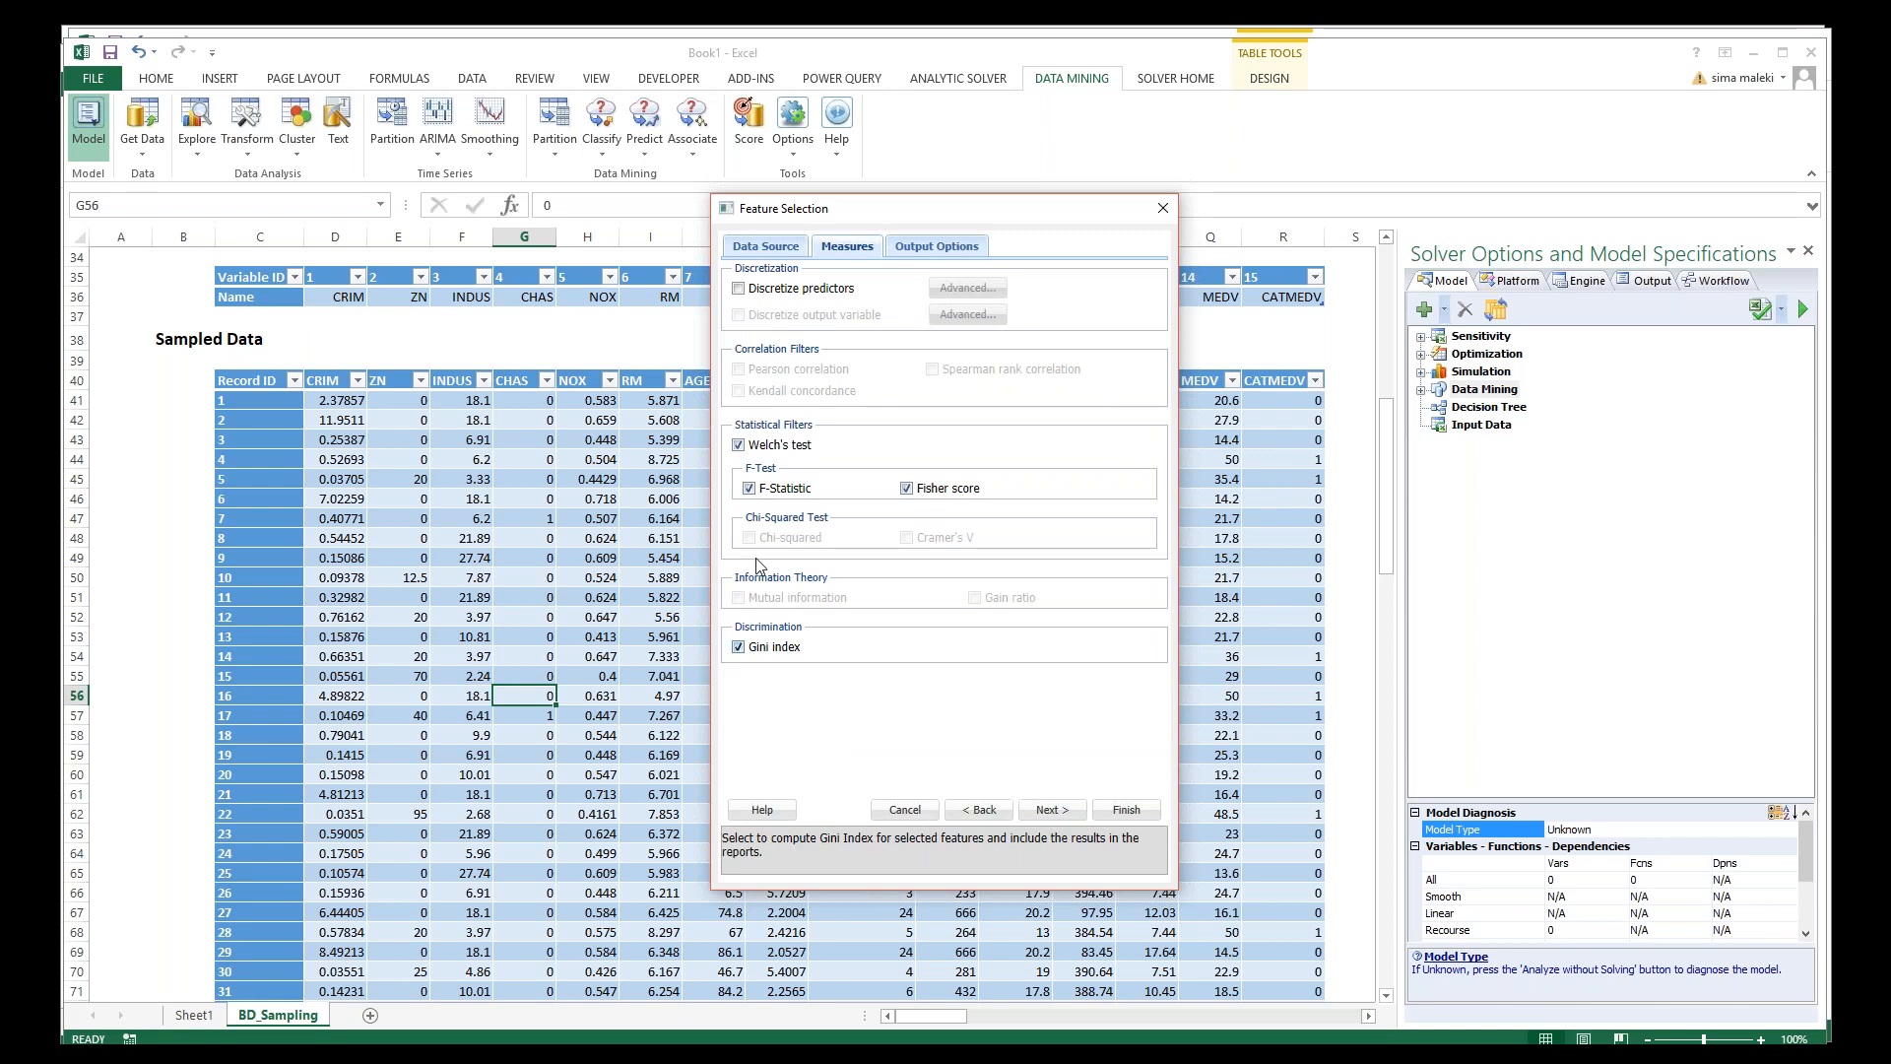
# Step: Add the feature importance plot to the output, set the number of features to 13, and run the feature selection
pyautogui.click(959, 248)
pyautogui.click(737, 369)
pyautogui.doubleClick(876, 394)
pyautogui.write('3')
pyautogui.click(909, 390)
pyautogui.click(909, 390)
pyautogui.click(909, 390)
pyautogui.click(909, 390)
pyautogui.click(909, 390)
pyautogui.click(909, 390)
pyautogui.click(909, 390)
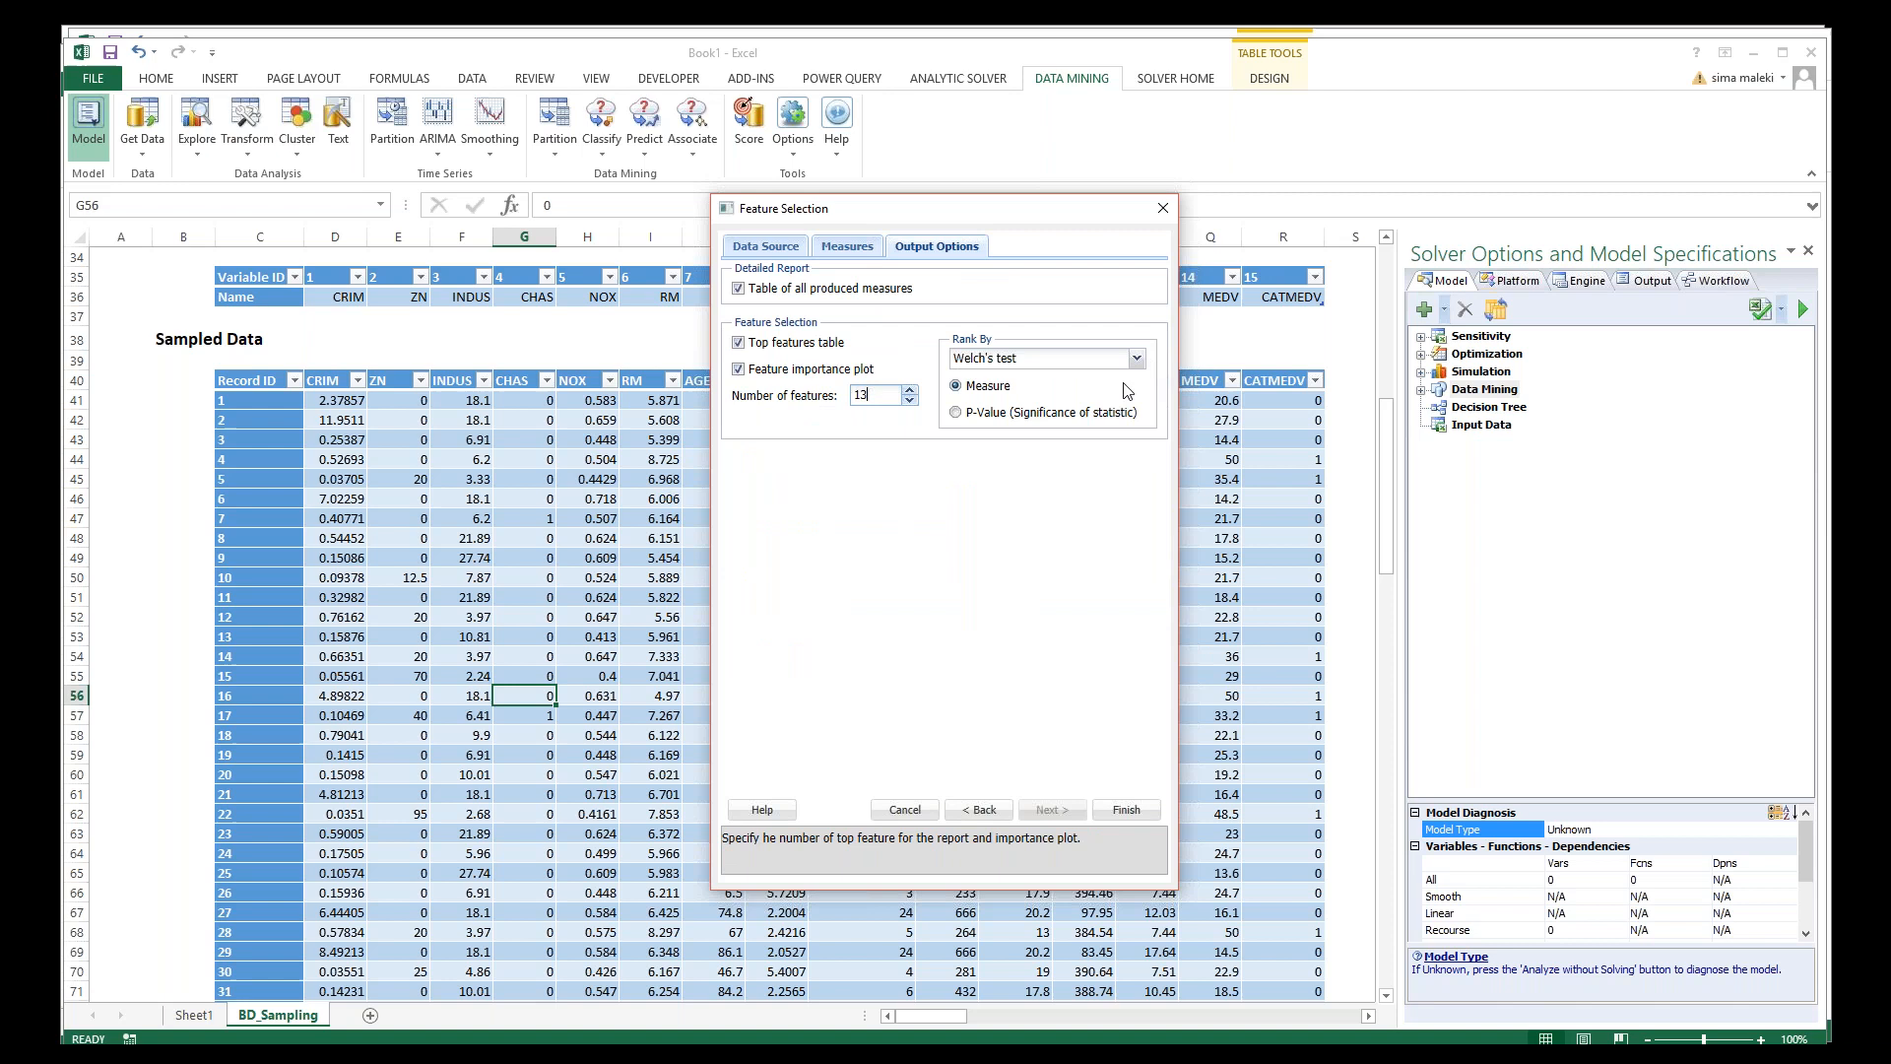
pyautogui.click(1105, 812)
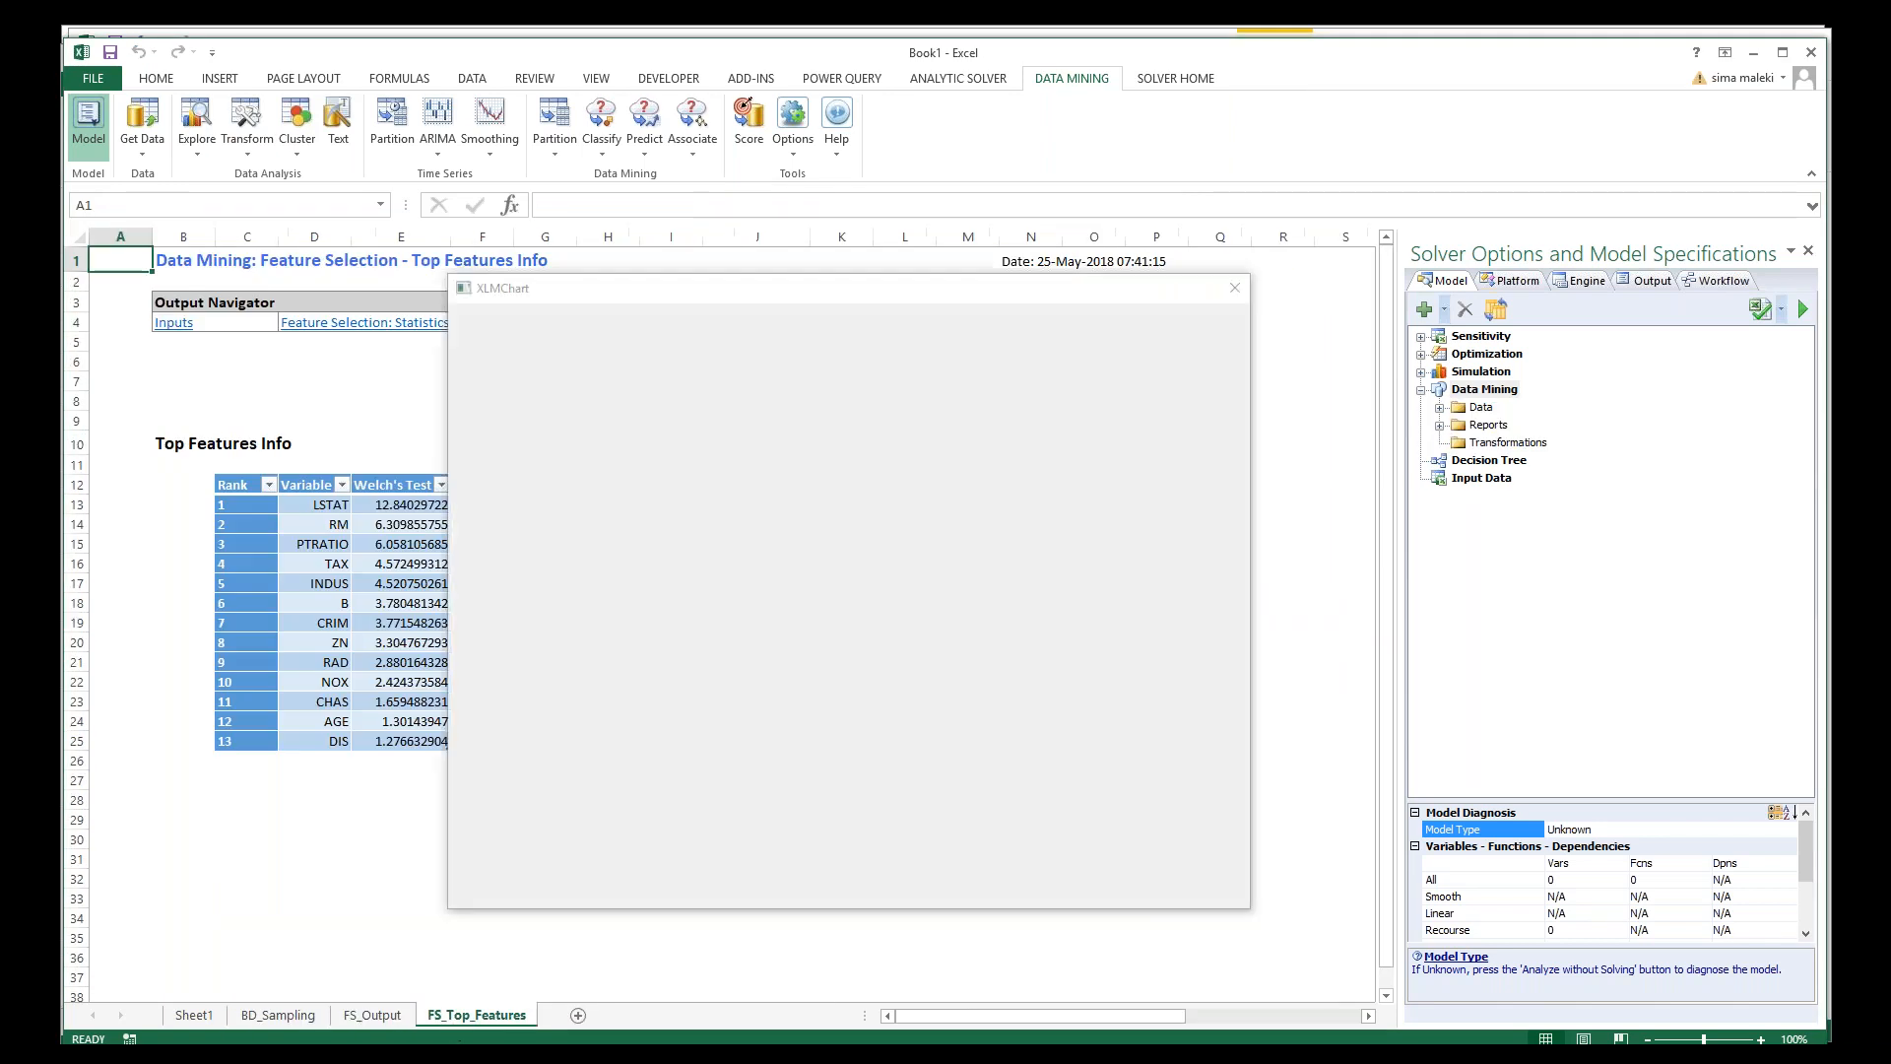
# Step: Move the Feature Importance Plot clear of the Top Features Info table and inspect the importance of individual variables
pyautogui.moveTo(636, 293); pyautogui.dragTo(785, 237)
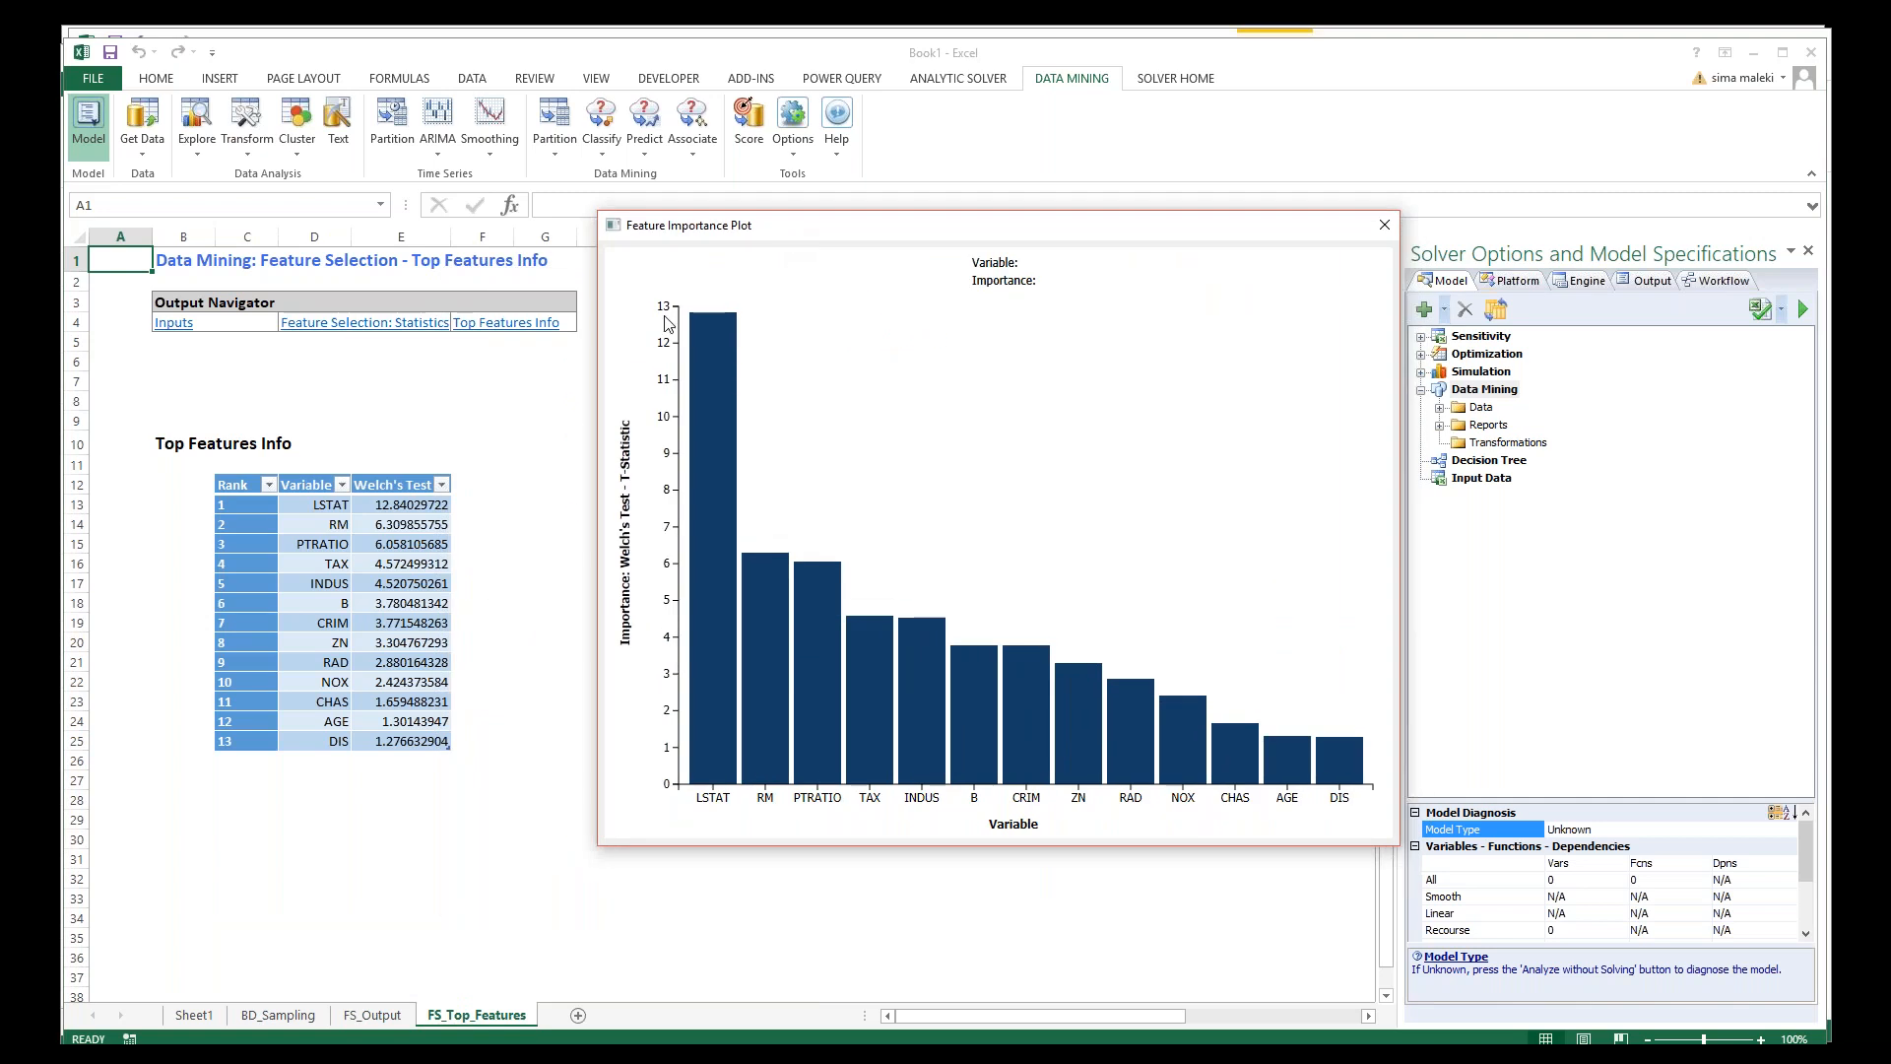
pyautogui.moveTo(723, 737)
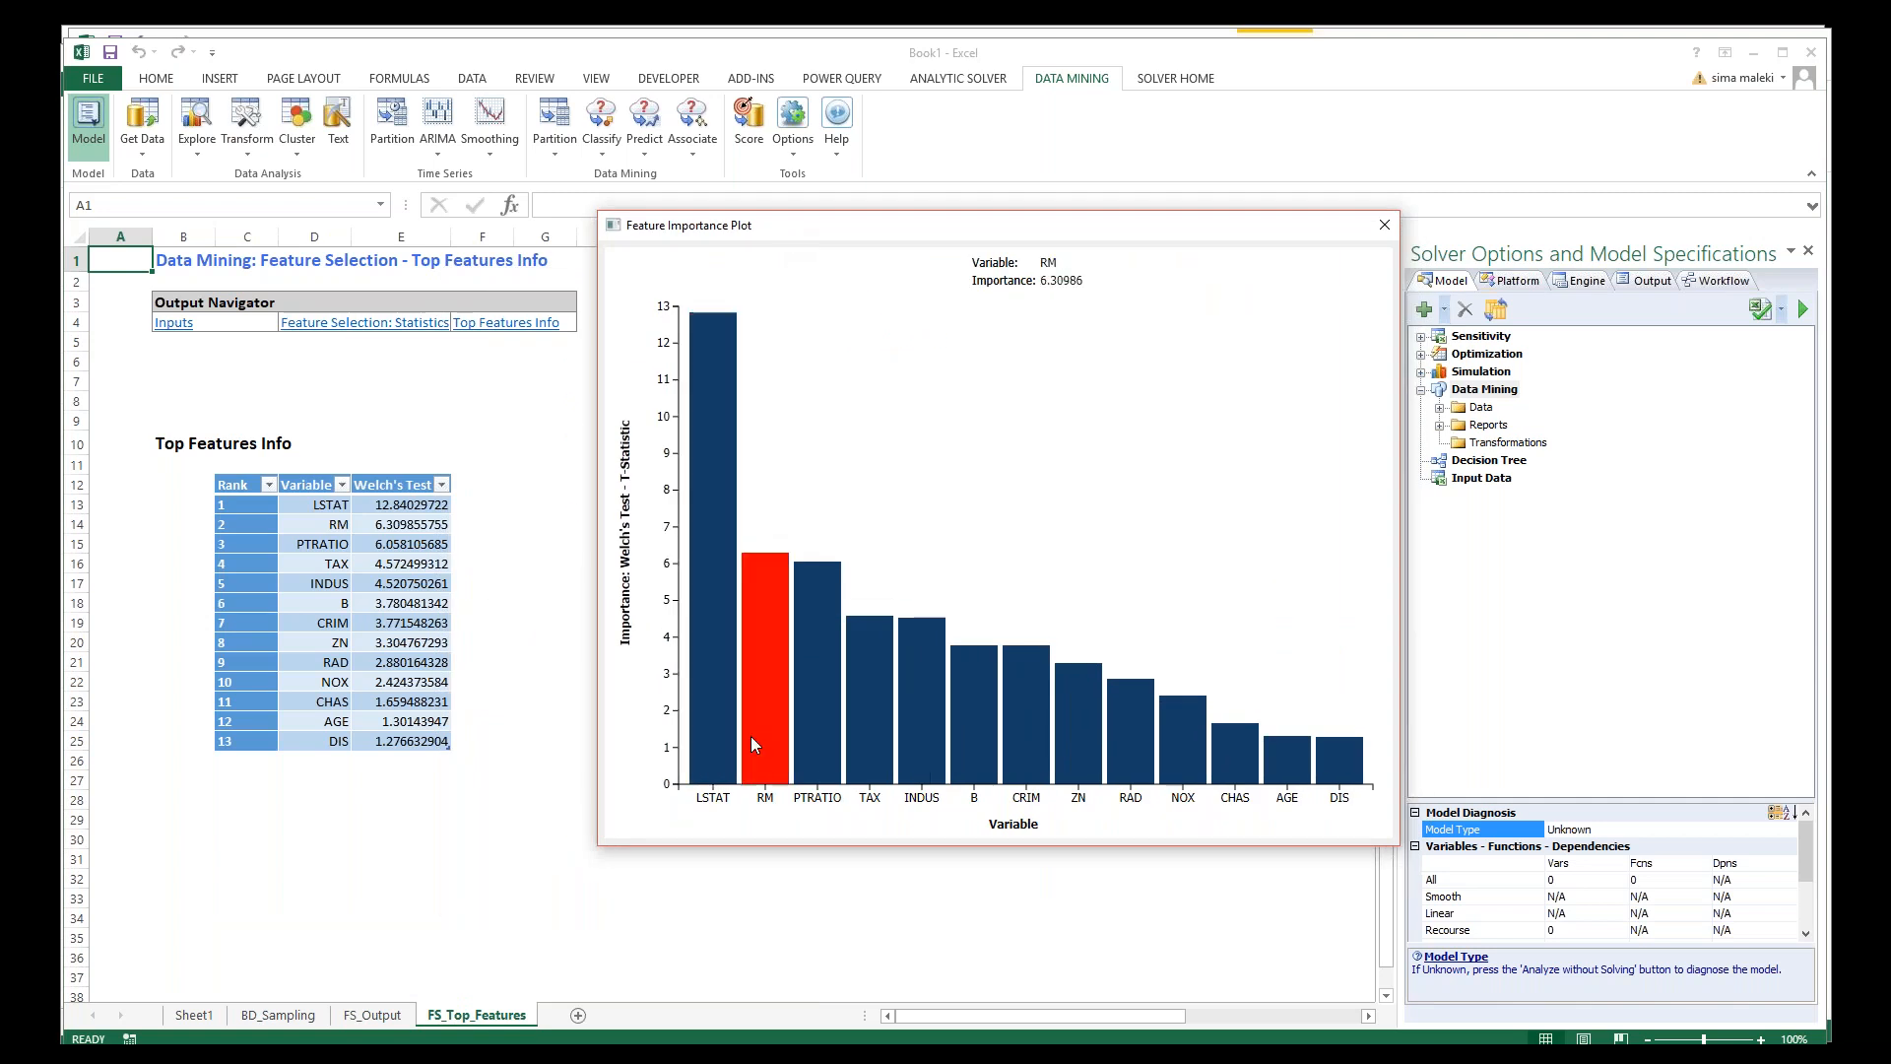
pyautogui.moveTo(859, 743)
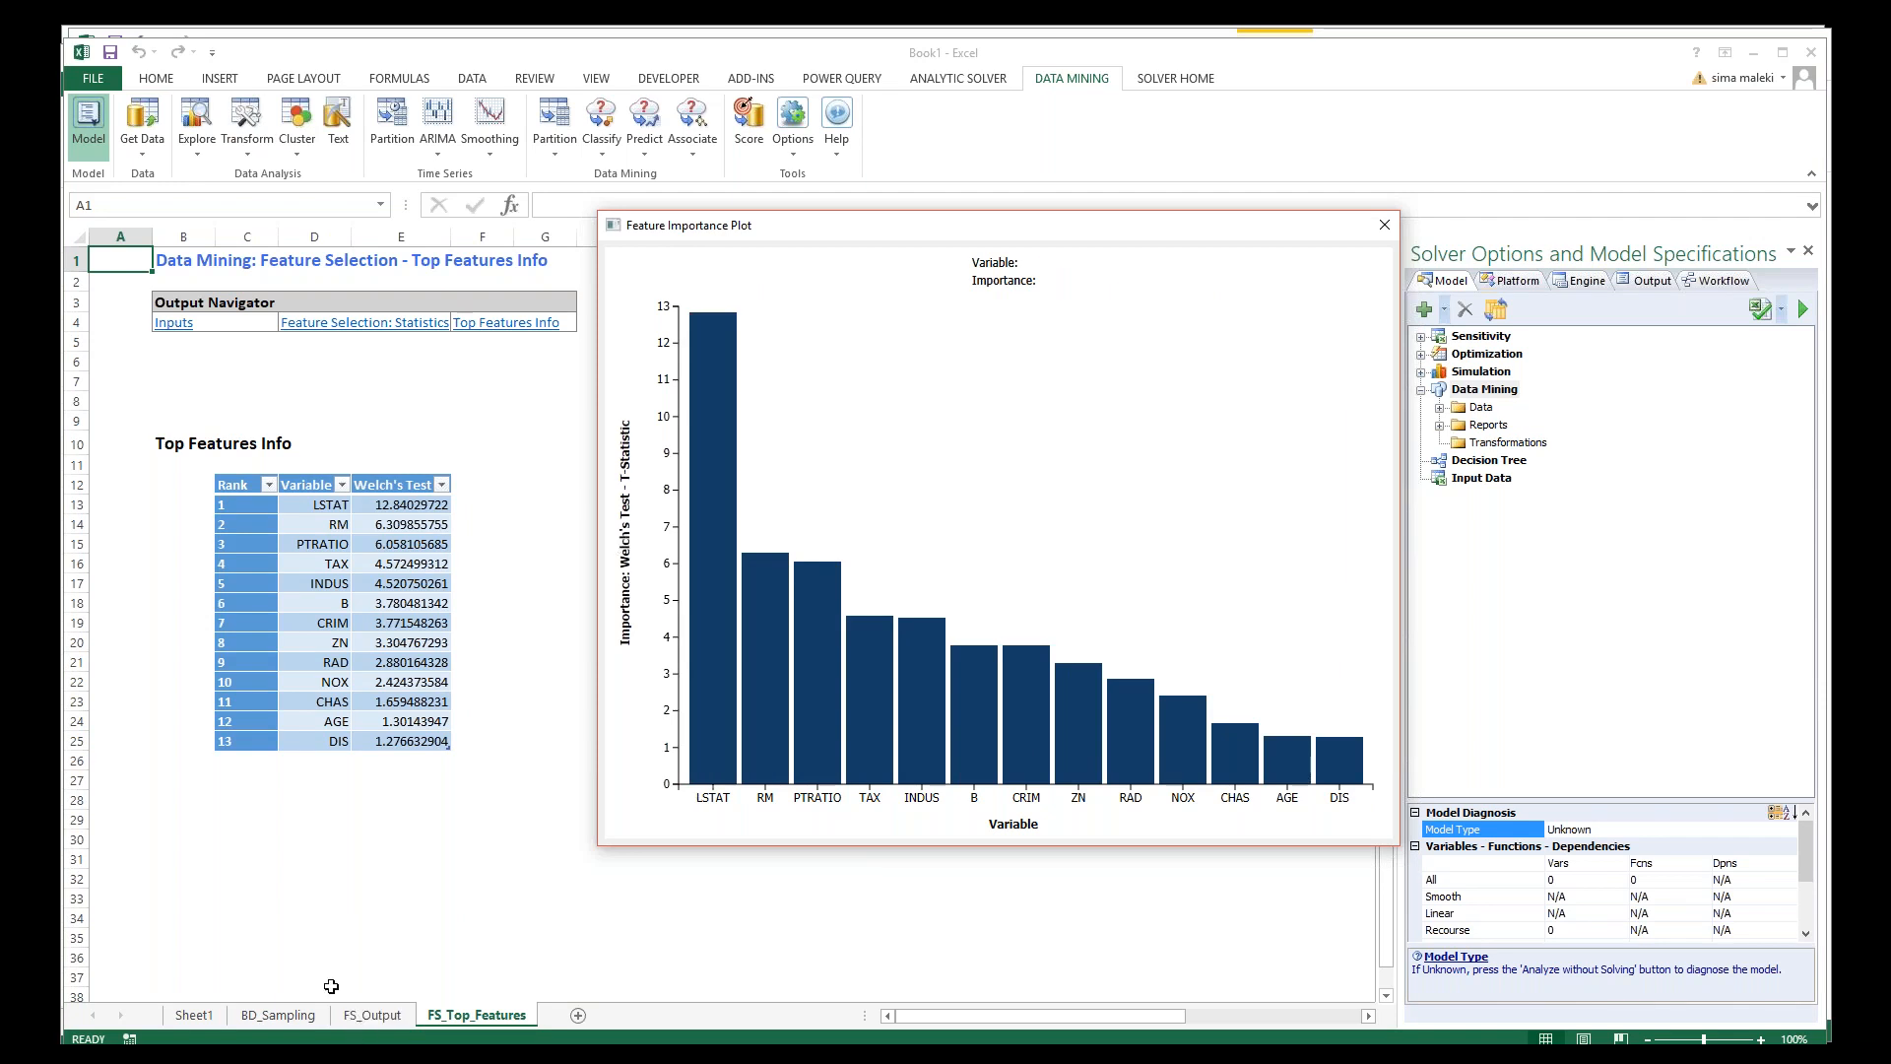
# Step: Examine the Feature Selection: Statistics table on FS_Output at 140% zoom
pyautogui.click(412, 1024)
pyautogui.scroll(-9, 549, 949)
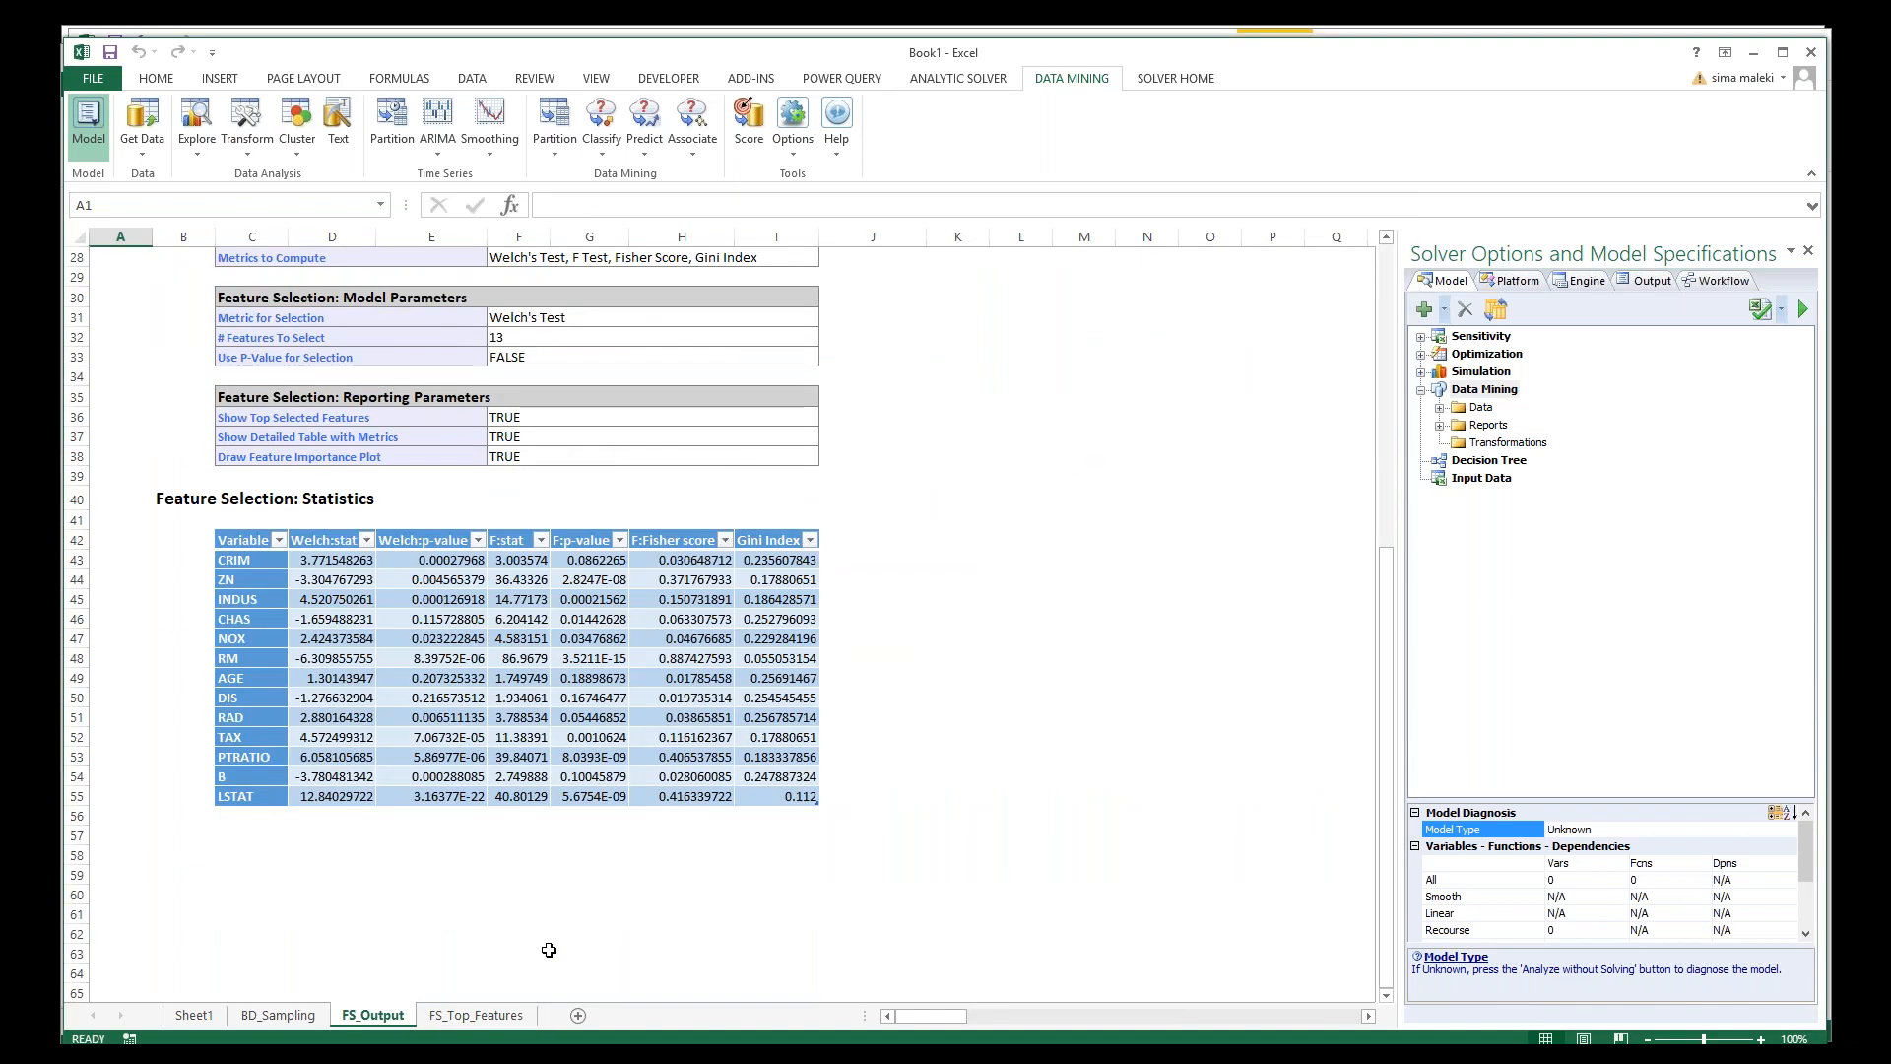
pyautogui.click(1761, 1039)
pyautogui.click(1761, 1039)
pyautogui.click(1760, 1039)
pyautogui.click(1761, 1039)
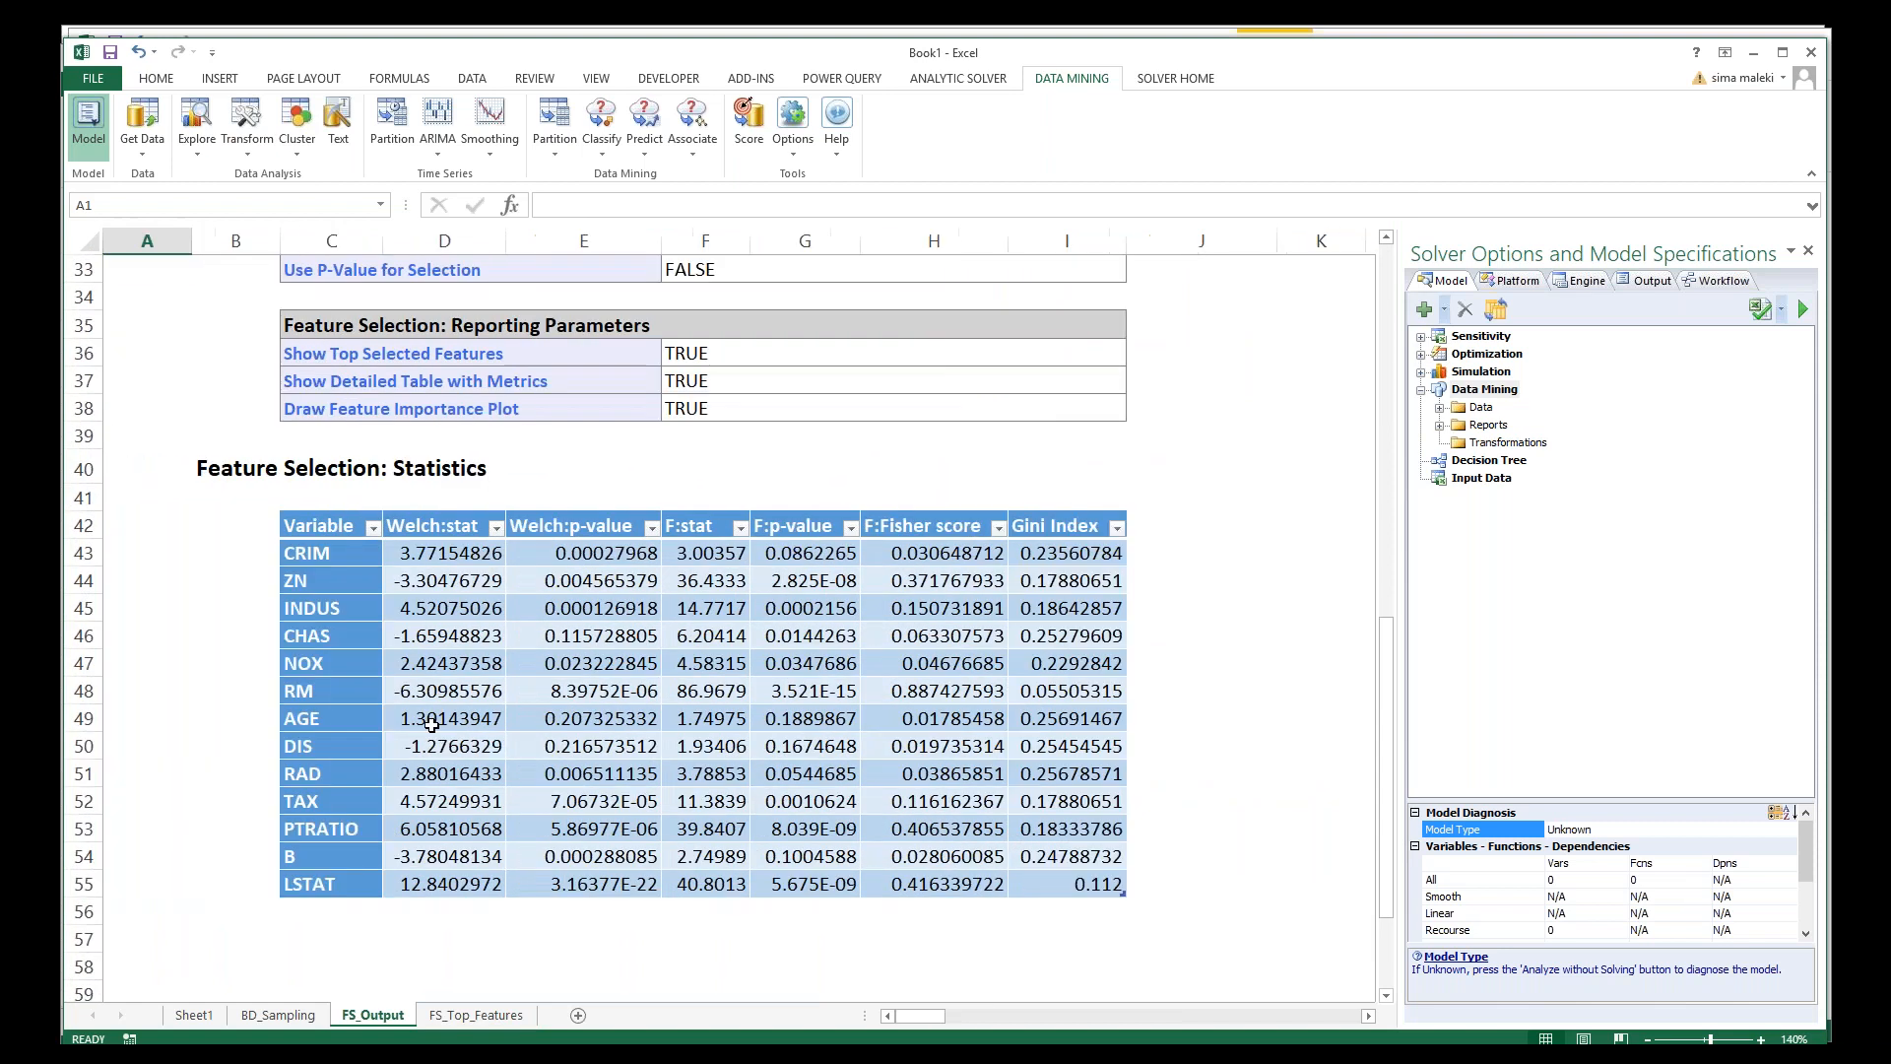
# Step: Sort the statistics table by Gini Index from smallest to largest and select the first five variables, RM to PTRATIO
pyautogui.click(455, 524)
pyautogui.click(1061, 524)
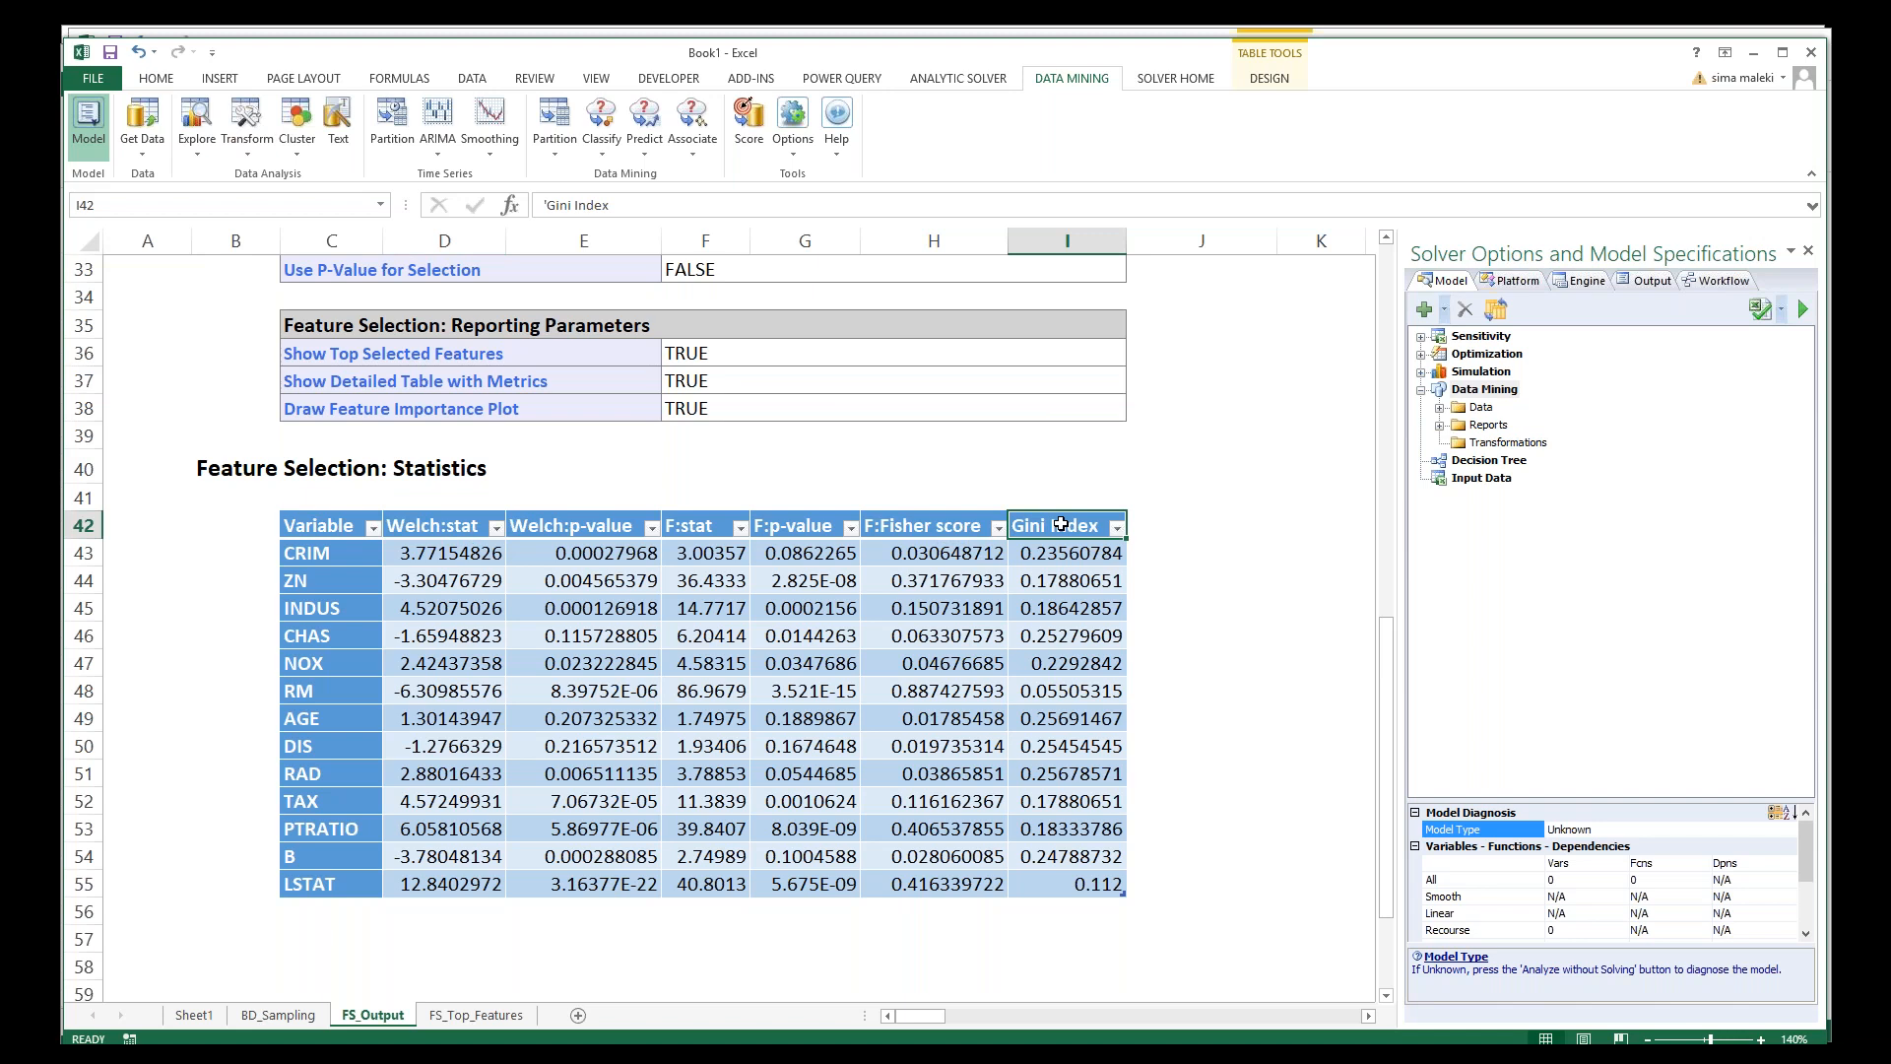
pyautogui.click(1117, 528)
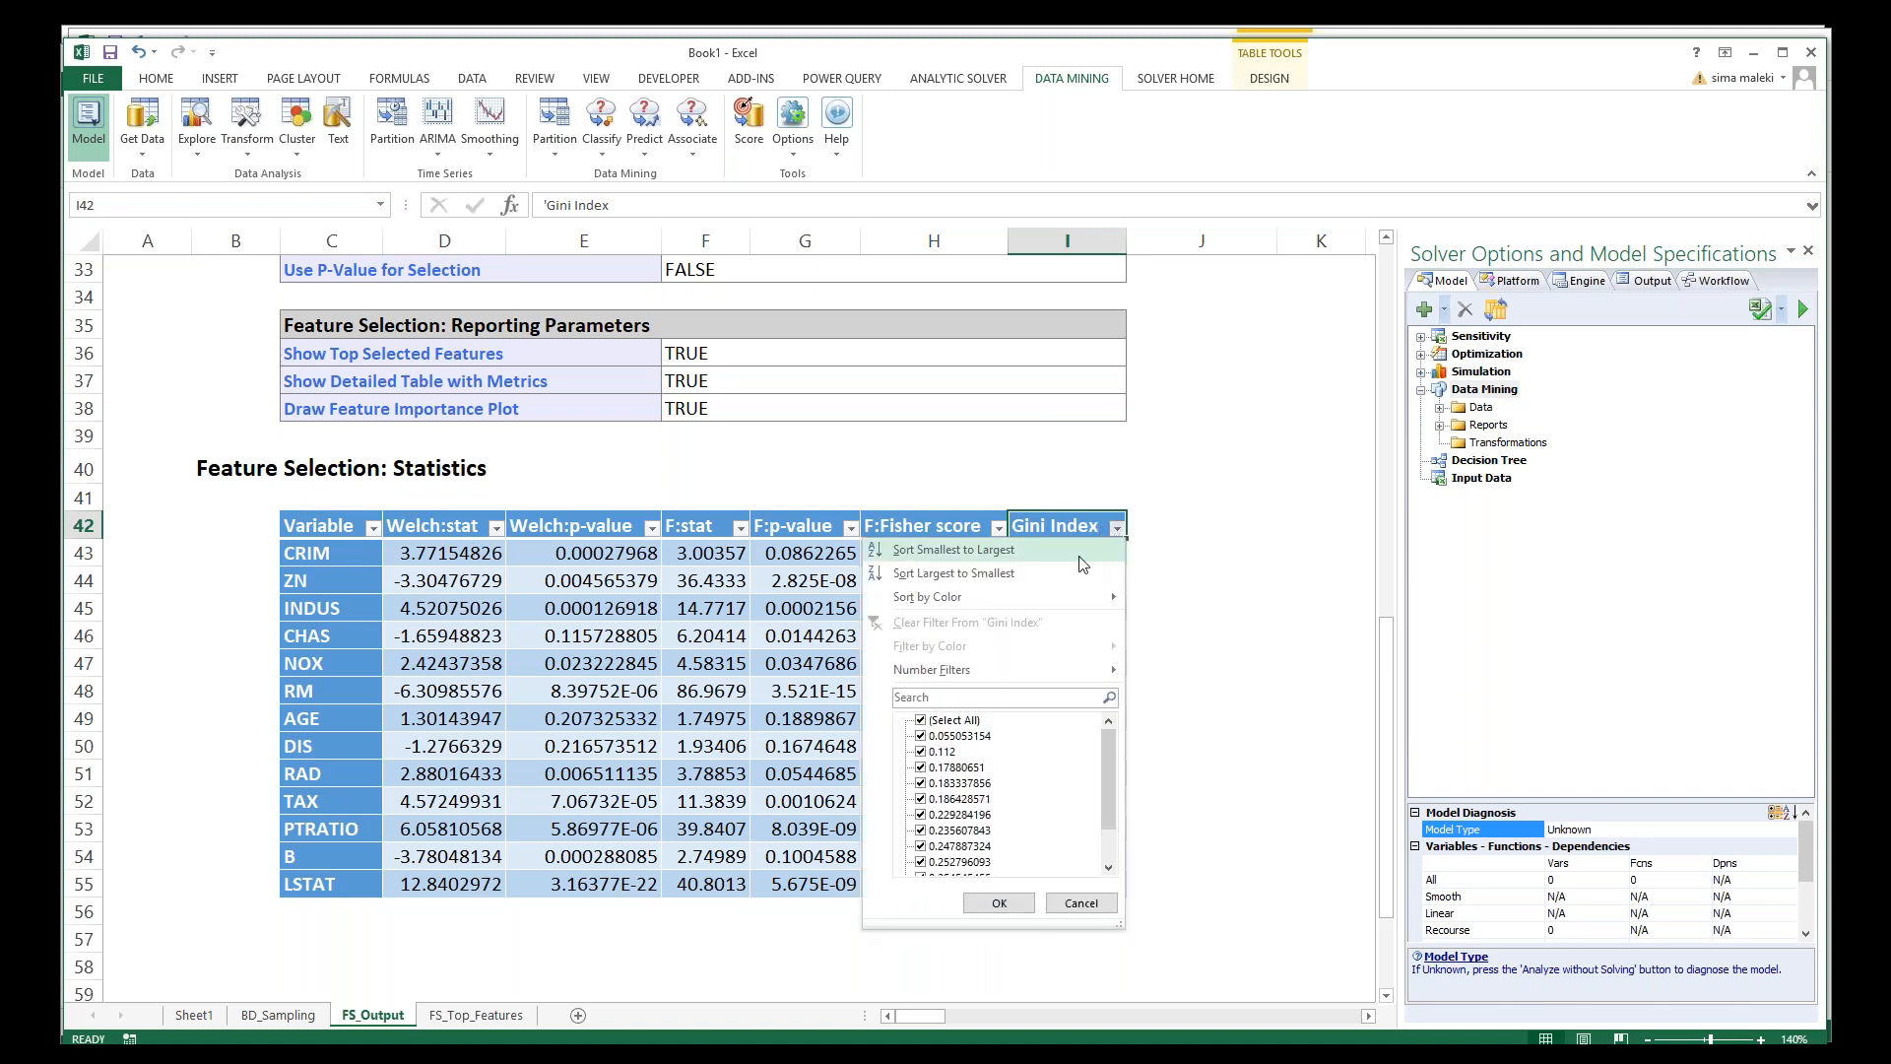
pyautogui.click(953, 549)
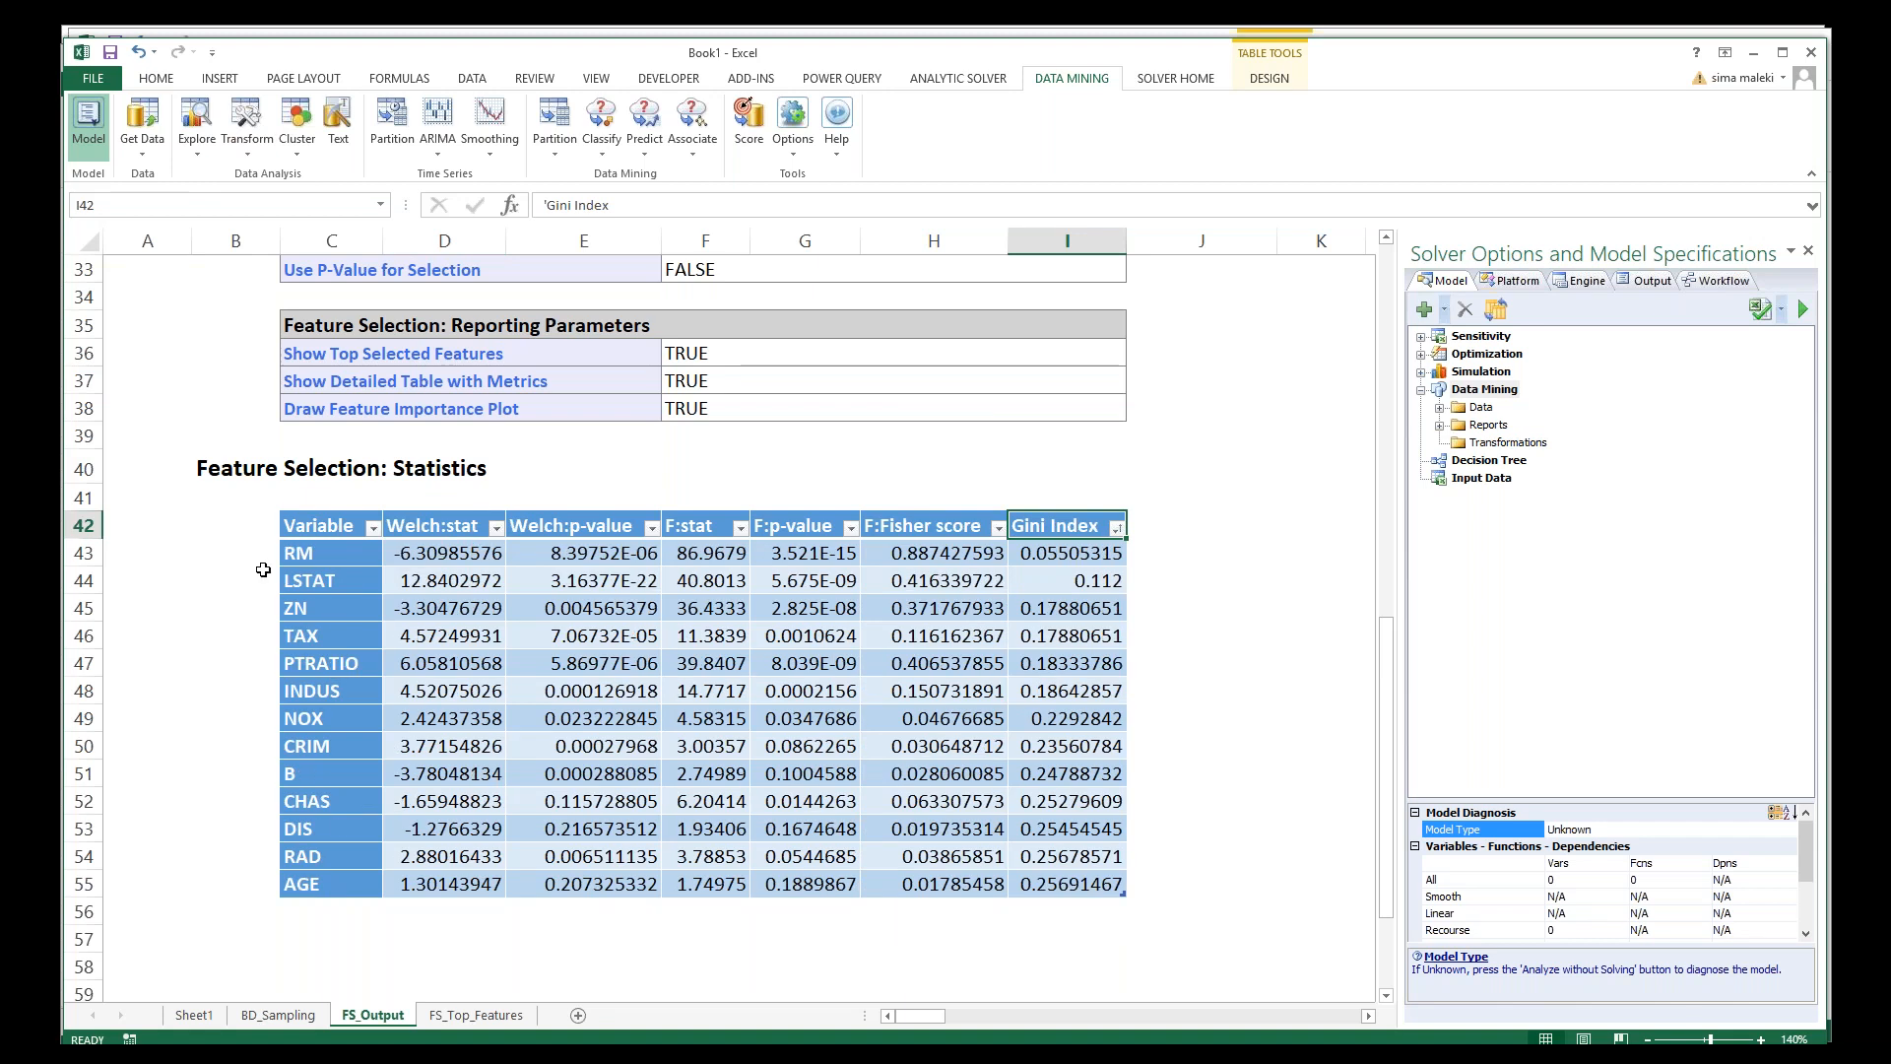
pyautogui.moveTo(320, 556); pyautogui.dragTo(326, 676)
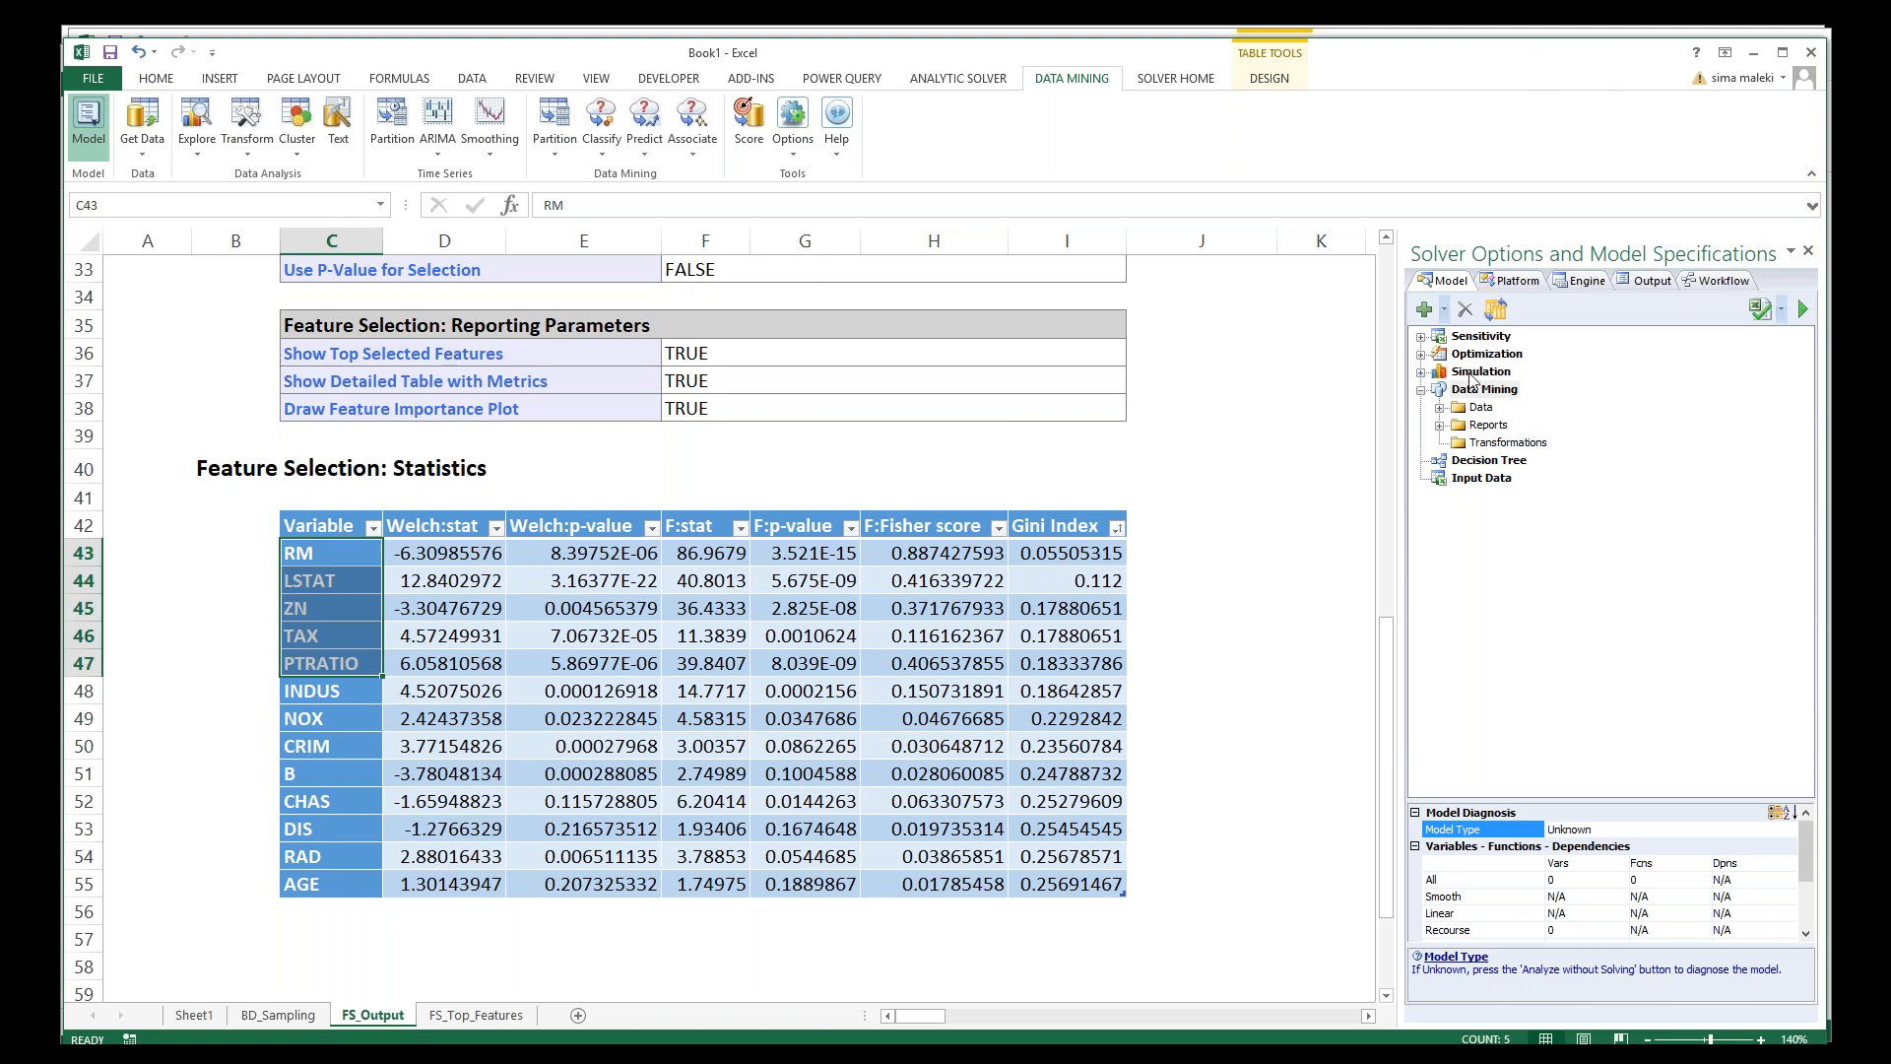
# Step: Return to the Sampled Data table on the BD_Sampling sheet and widen the task pane to enlarge the Workflow canvas
pyautogui.click(275, 1015)
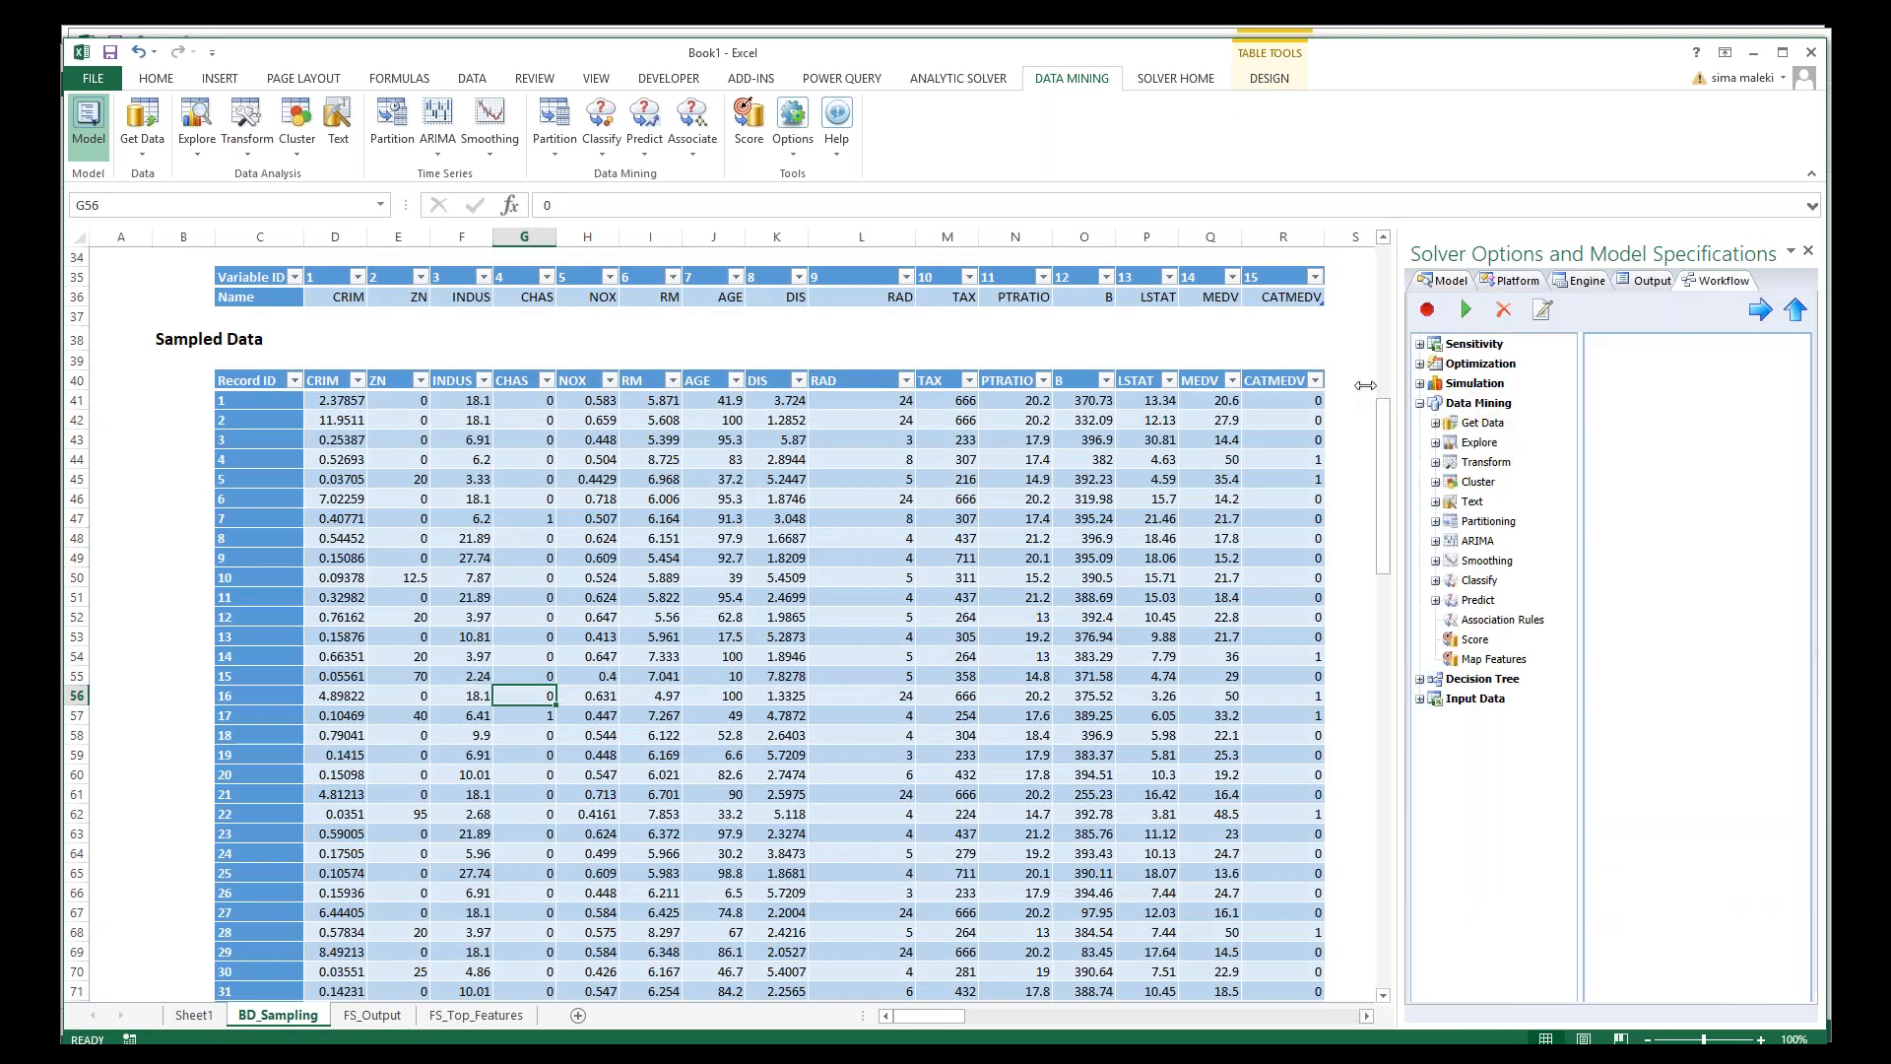
pyautogui.moveTo(1404, 591); pyautogui.dragTo(1343, 591)
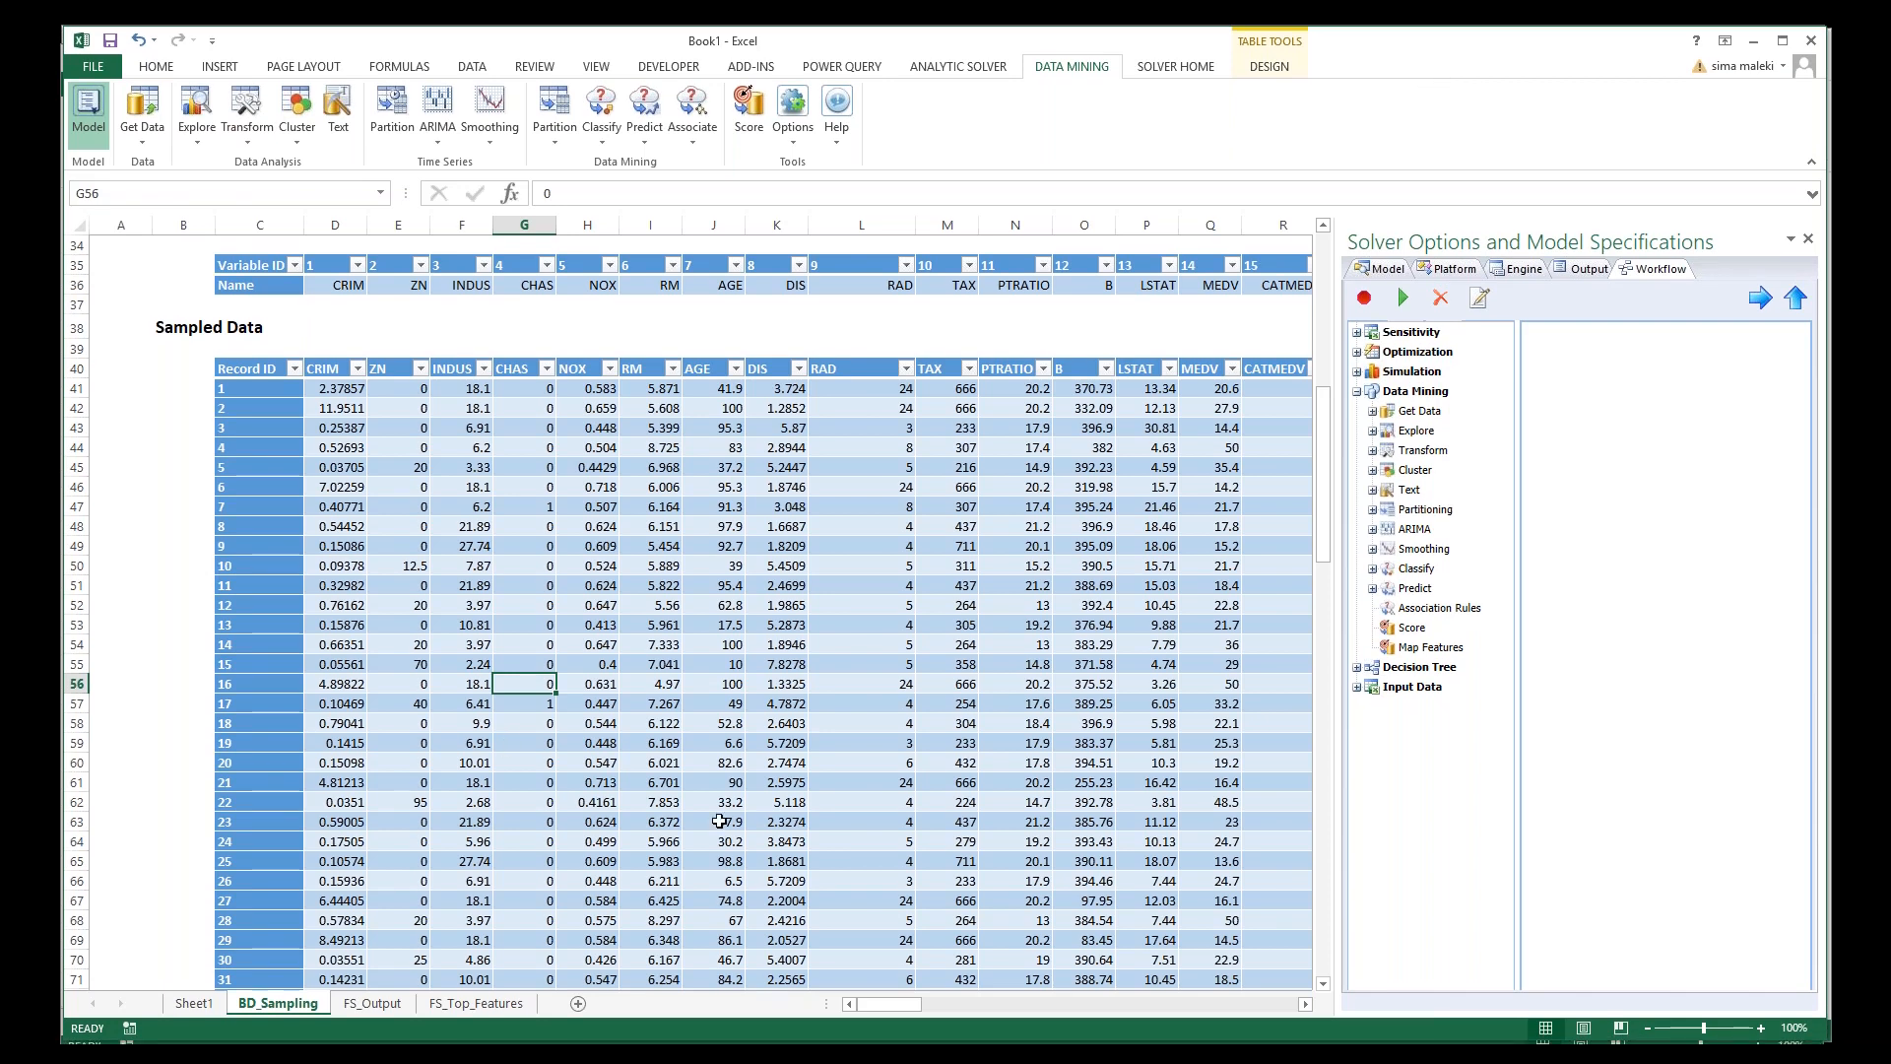
pyautogui.click(982, 664)
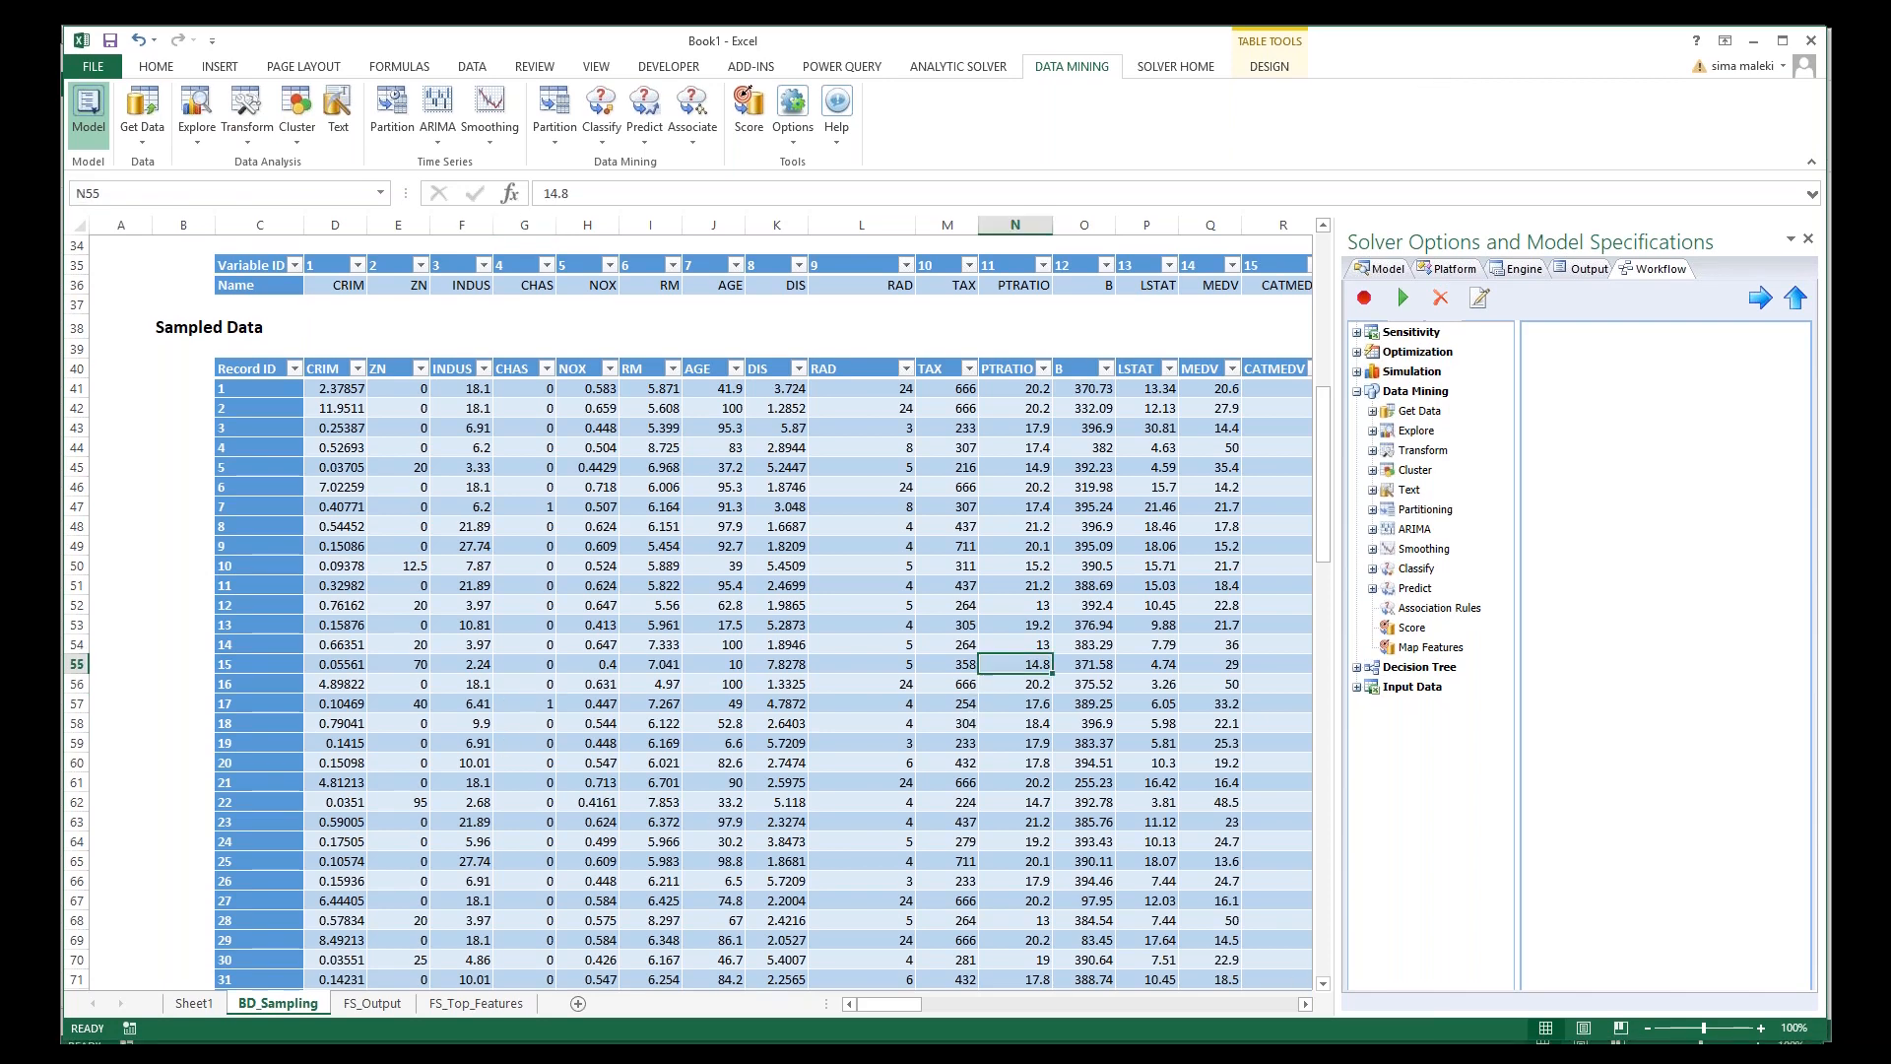
pyautogui.click(564, 134)
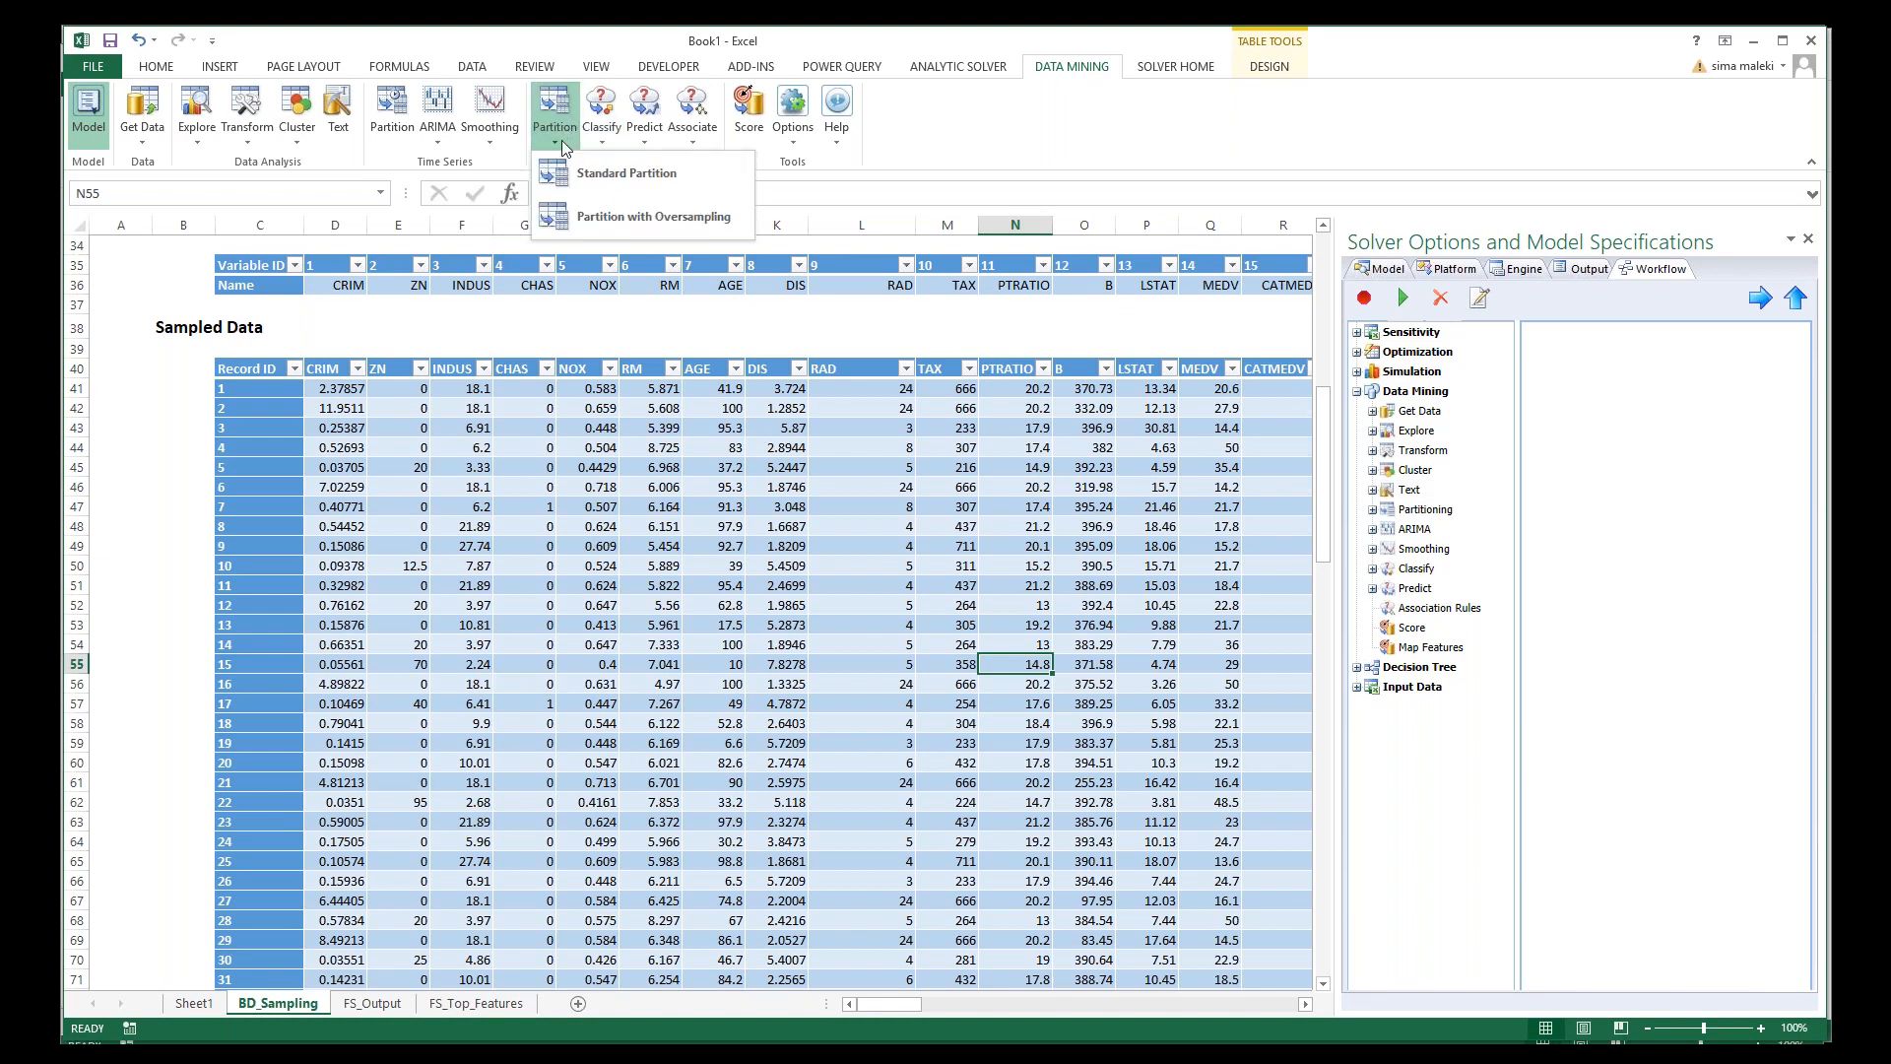
pyautogui.click(1750, 528)
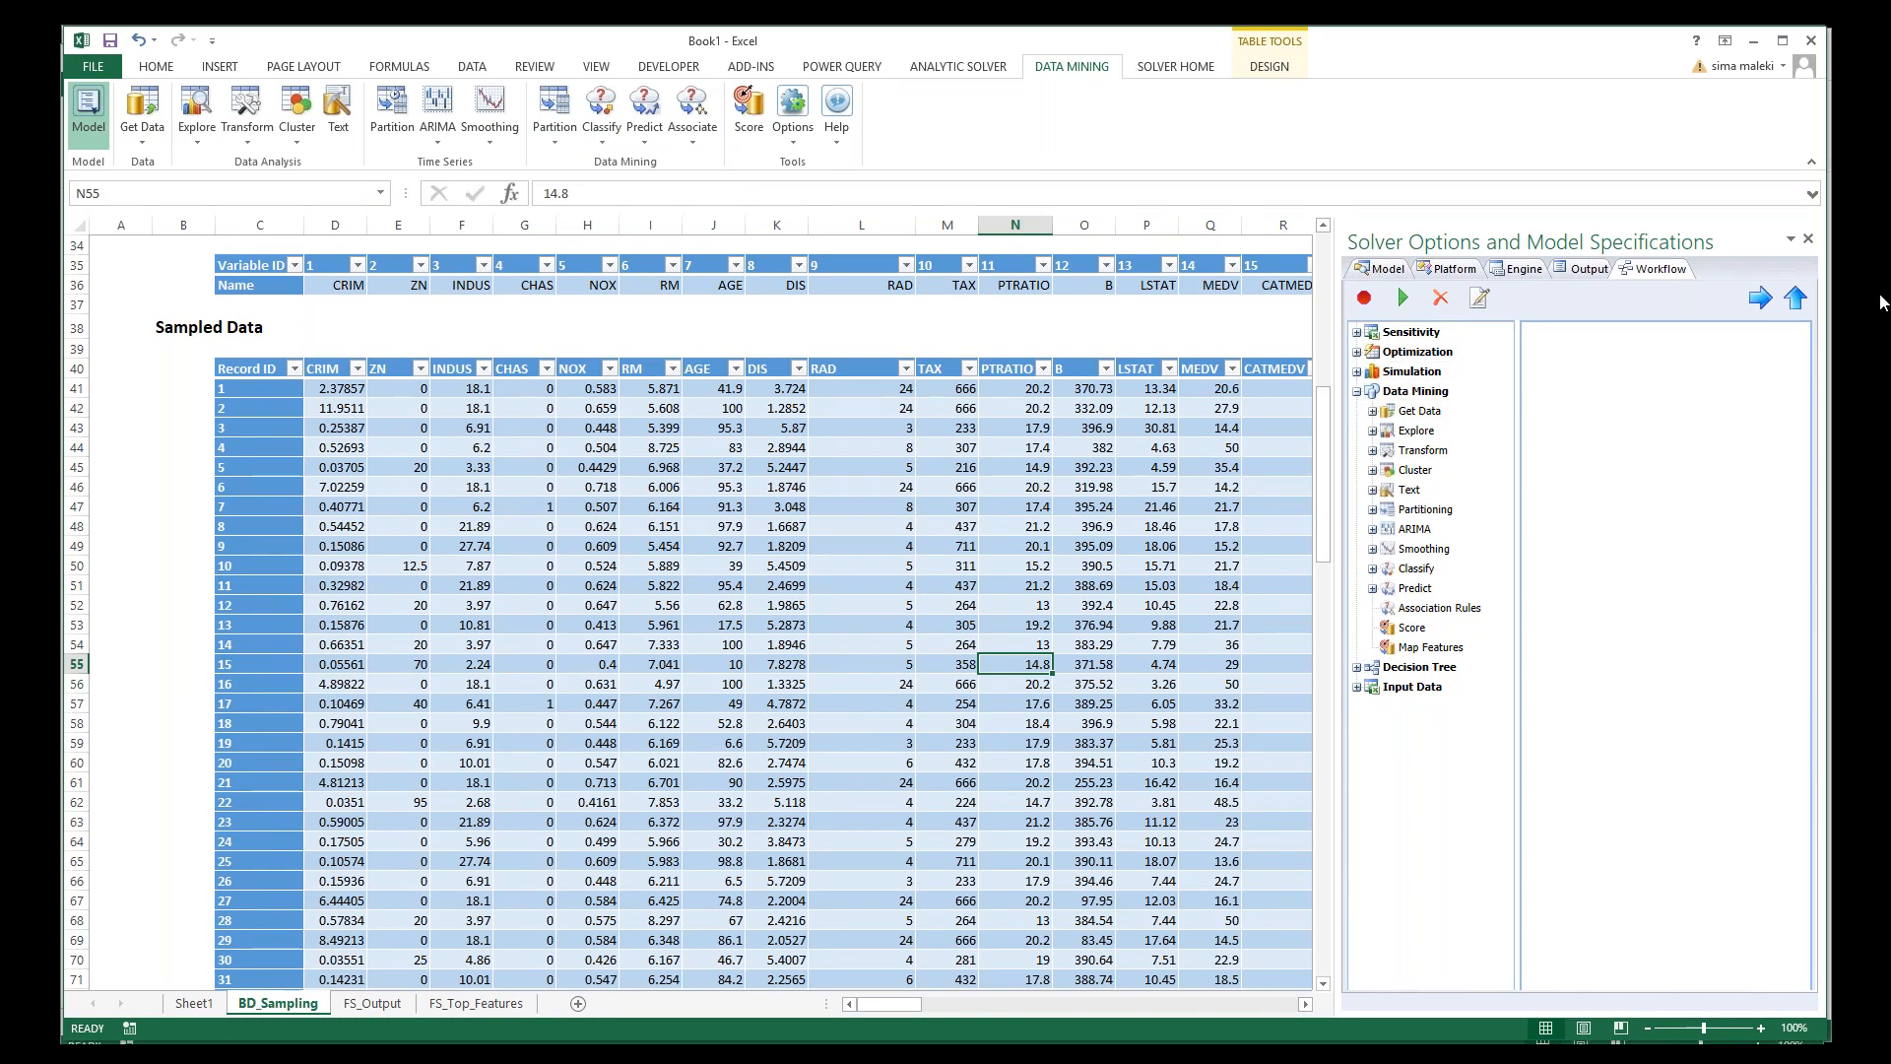
pyautogui.click(1849, 338)
pyautogui.moveTo(1341, 323); pyautogui.dragTo(1340, 667)
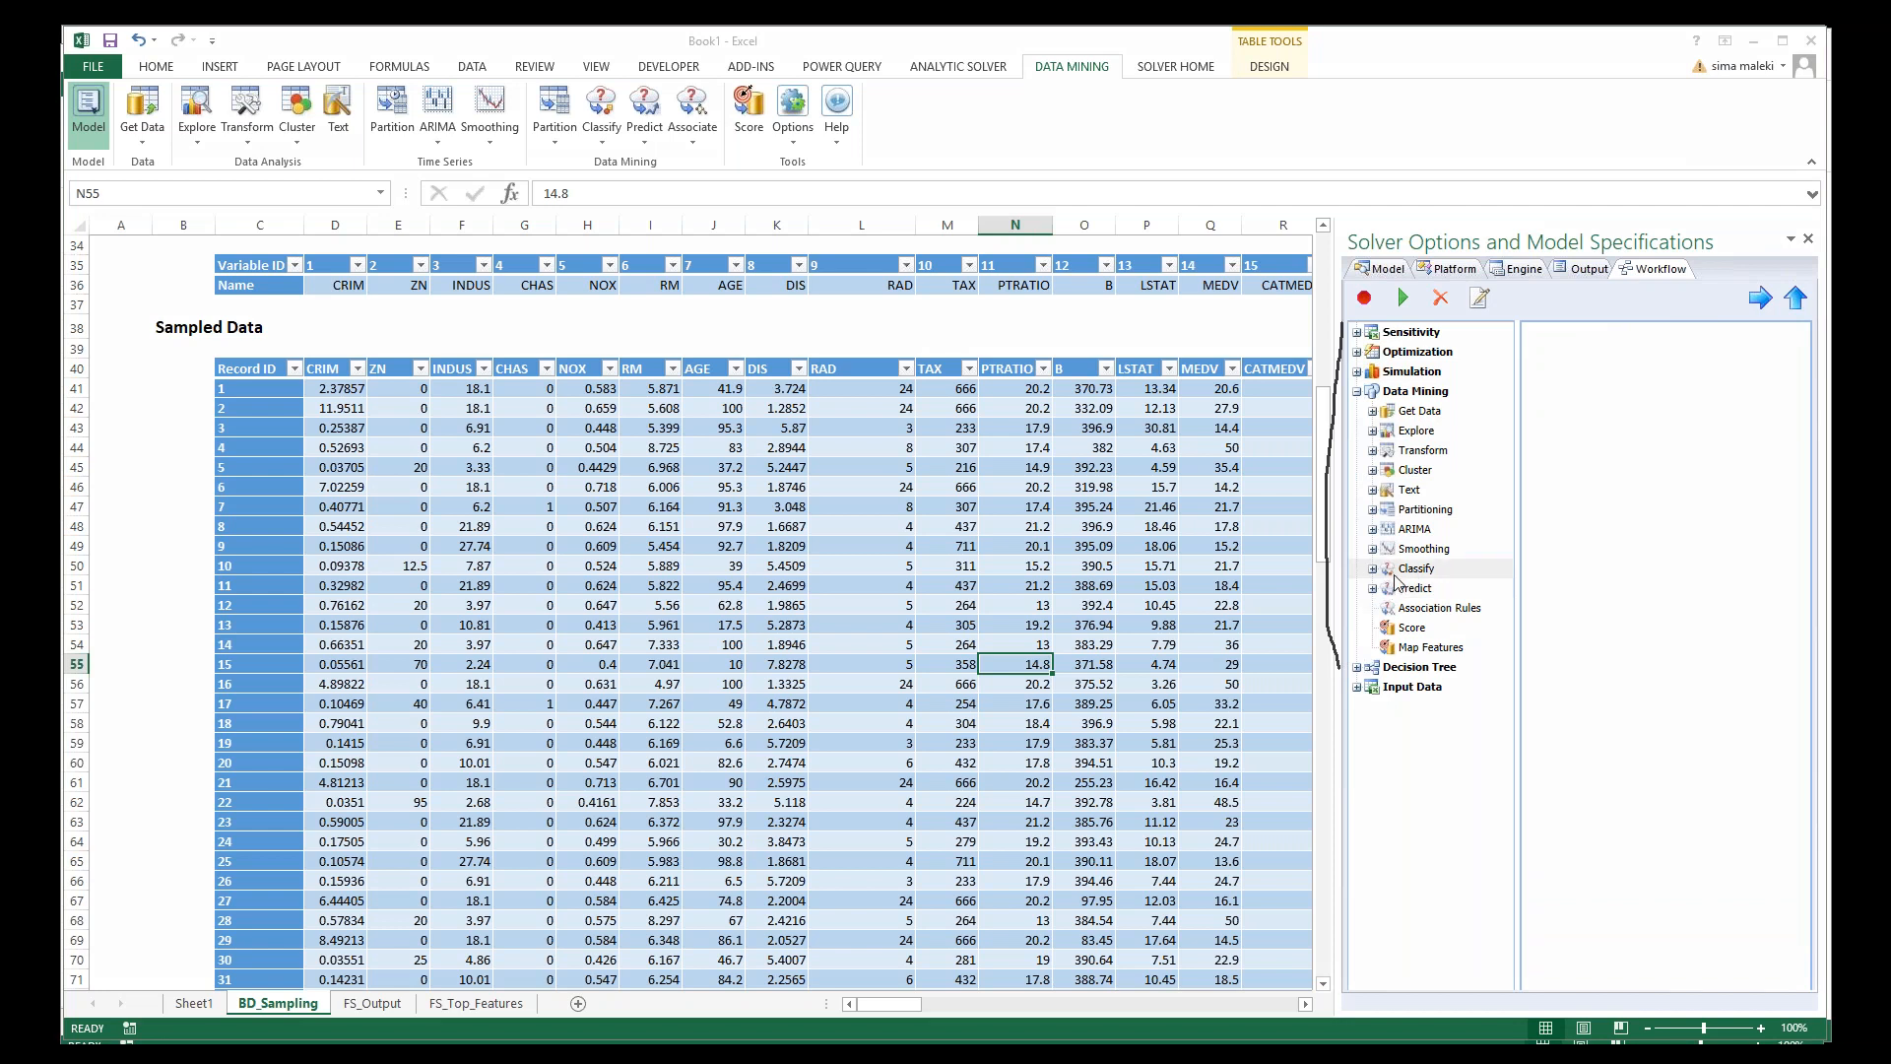
# Step: Add a Standard Partition node to the workflow, selecting variables CRIM through CATMEDV with automatic percentages of 60% training and 40% validation
pyautogui.click(1372, 509)
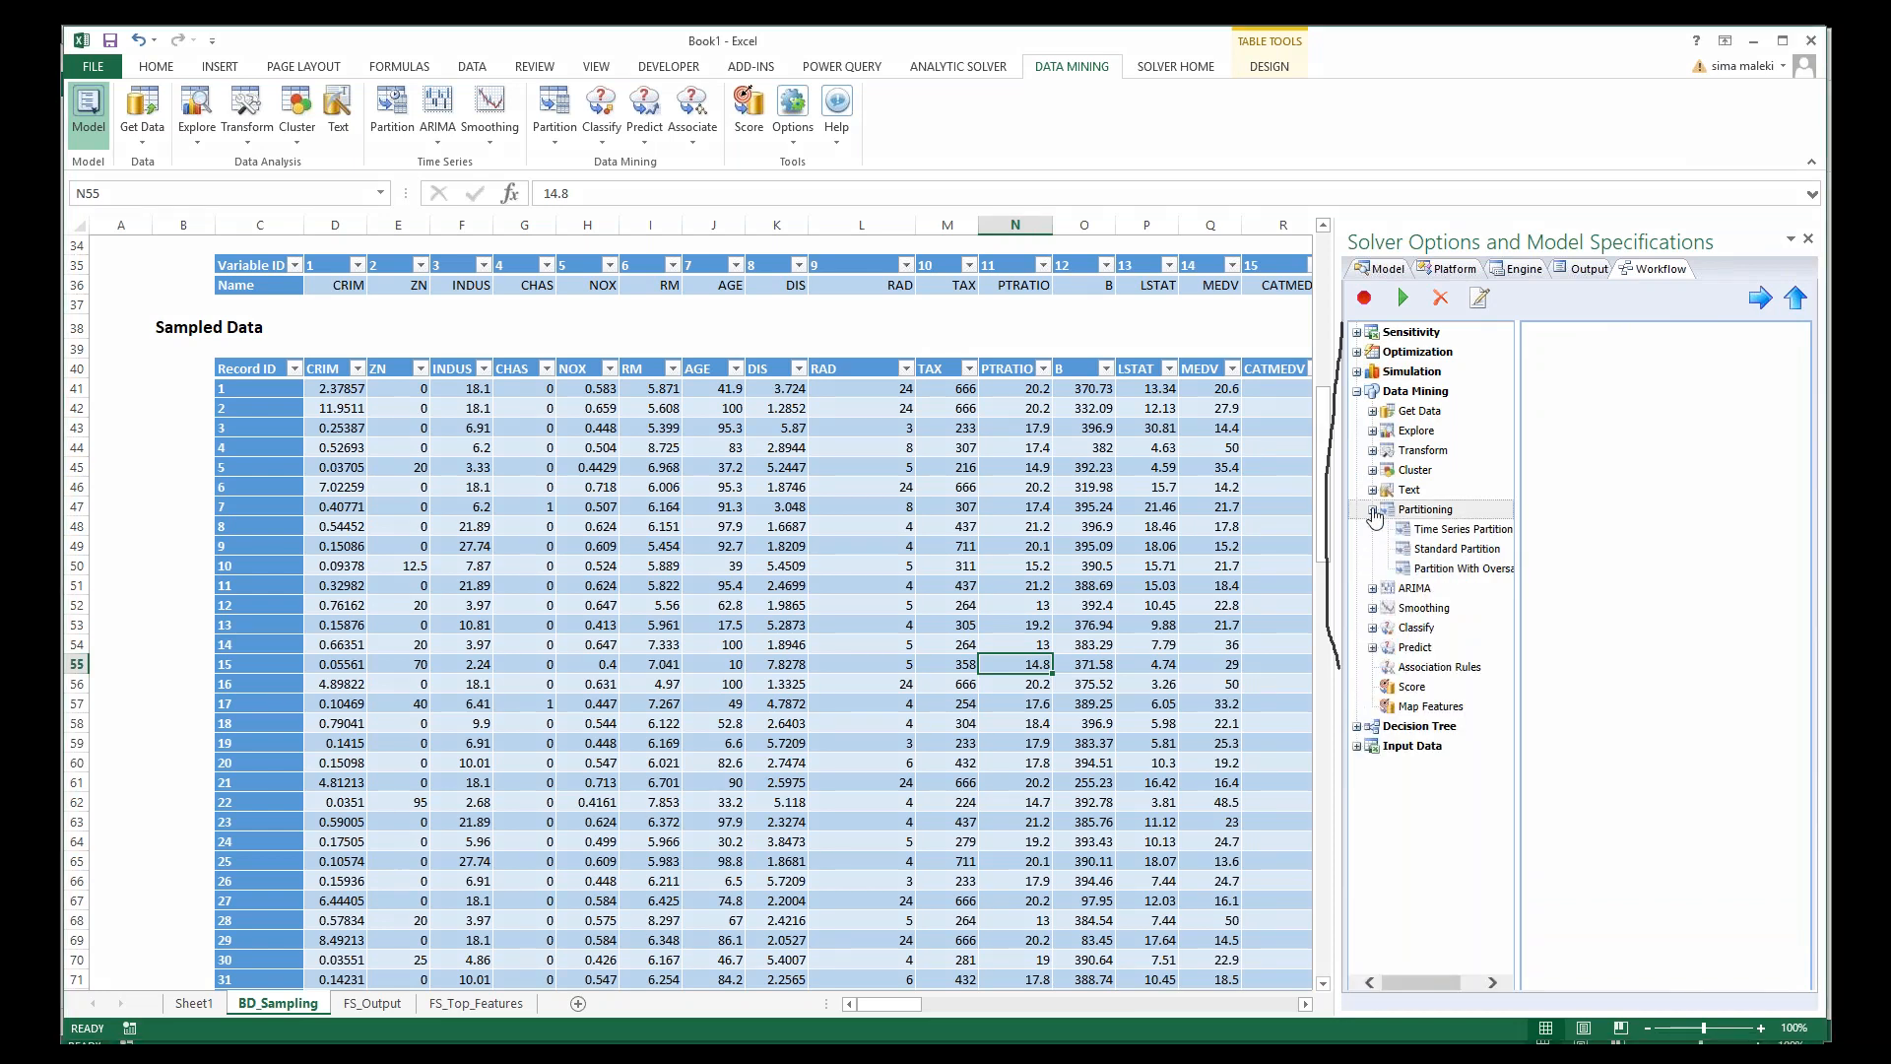
pyautogui.moveTo(1455, 549); pyautogui.dragTo(1662, 377)
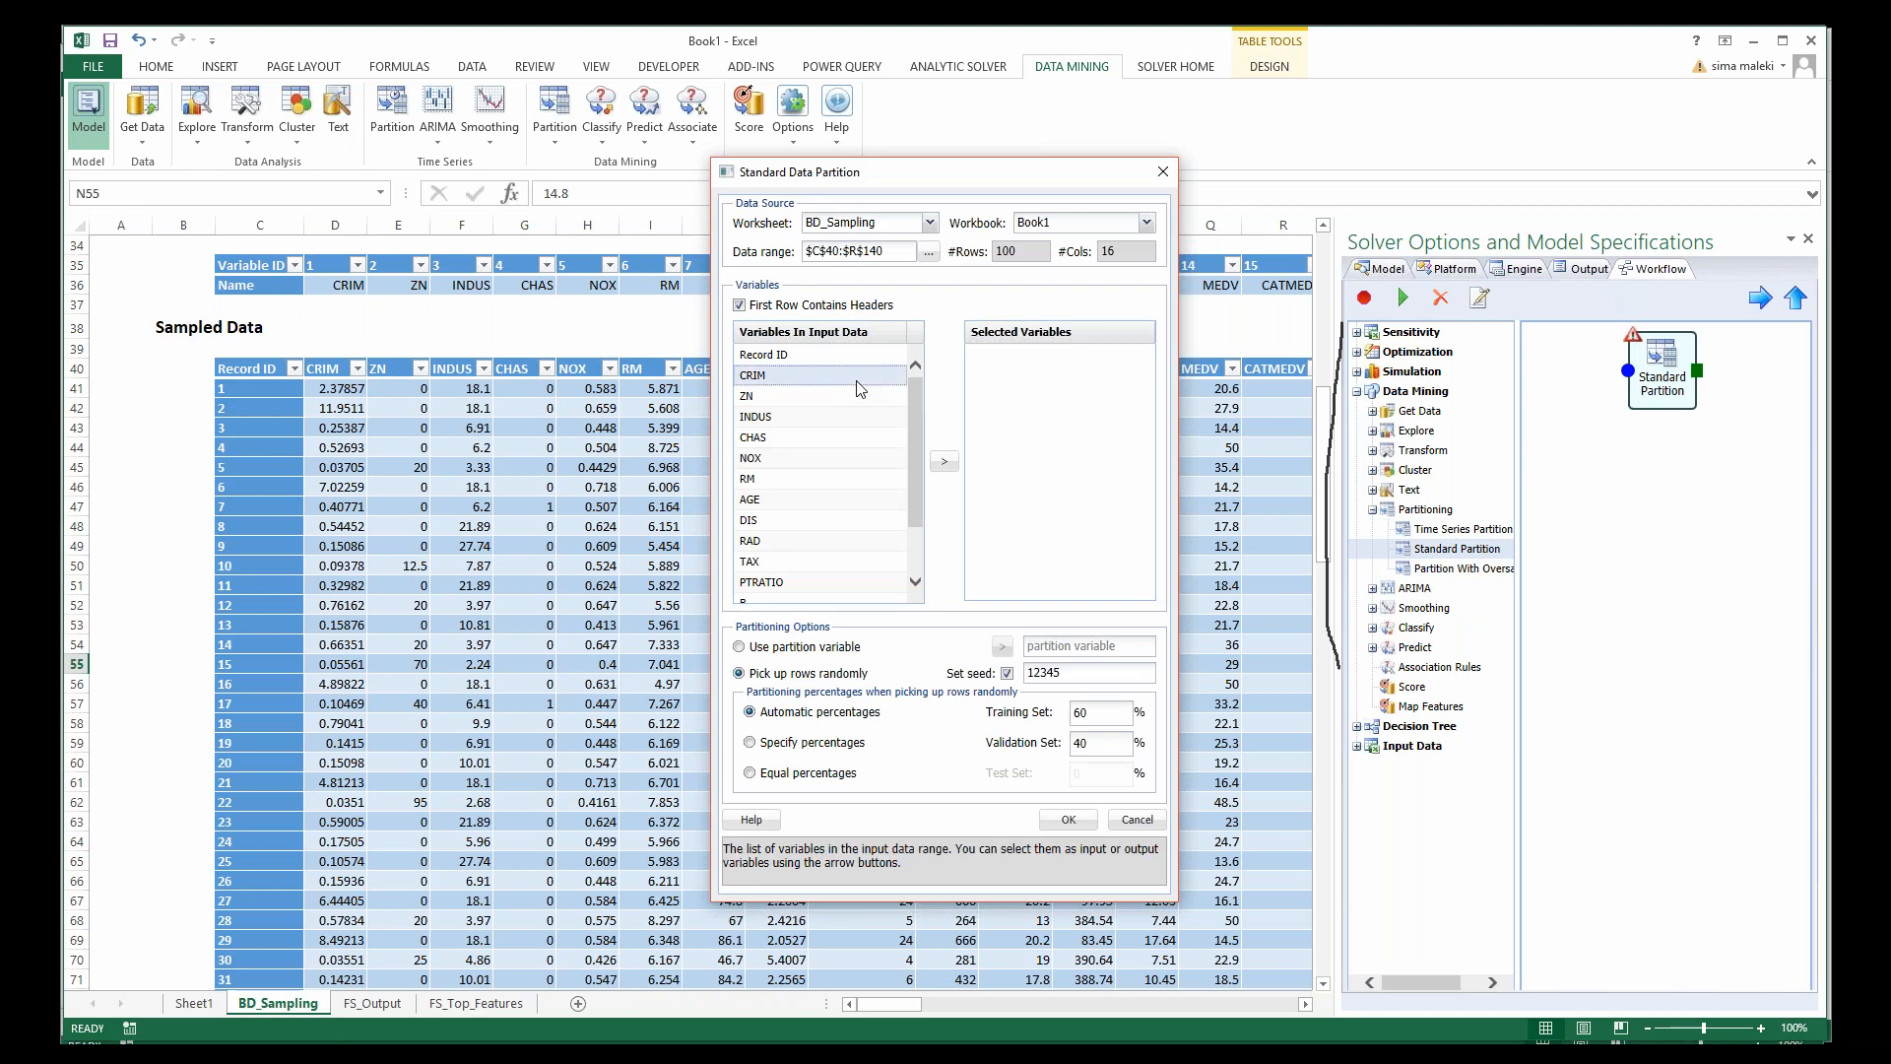
pyautogui.moveTo(918, 426); pyautogui.dragTo(898, 568)
pyautogui.keyDown('shift'); pyautogui.click(854, 593); pyautogui.keyUp('shift')
pyautogui.click(944, 461)
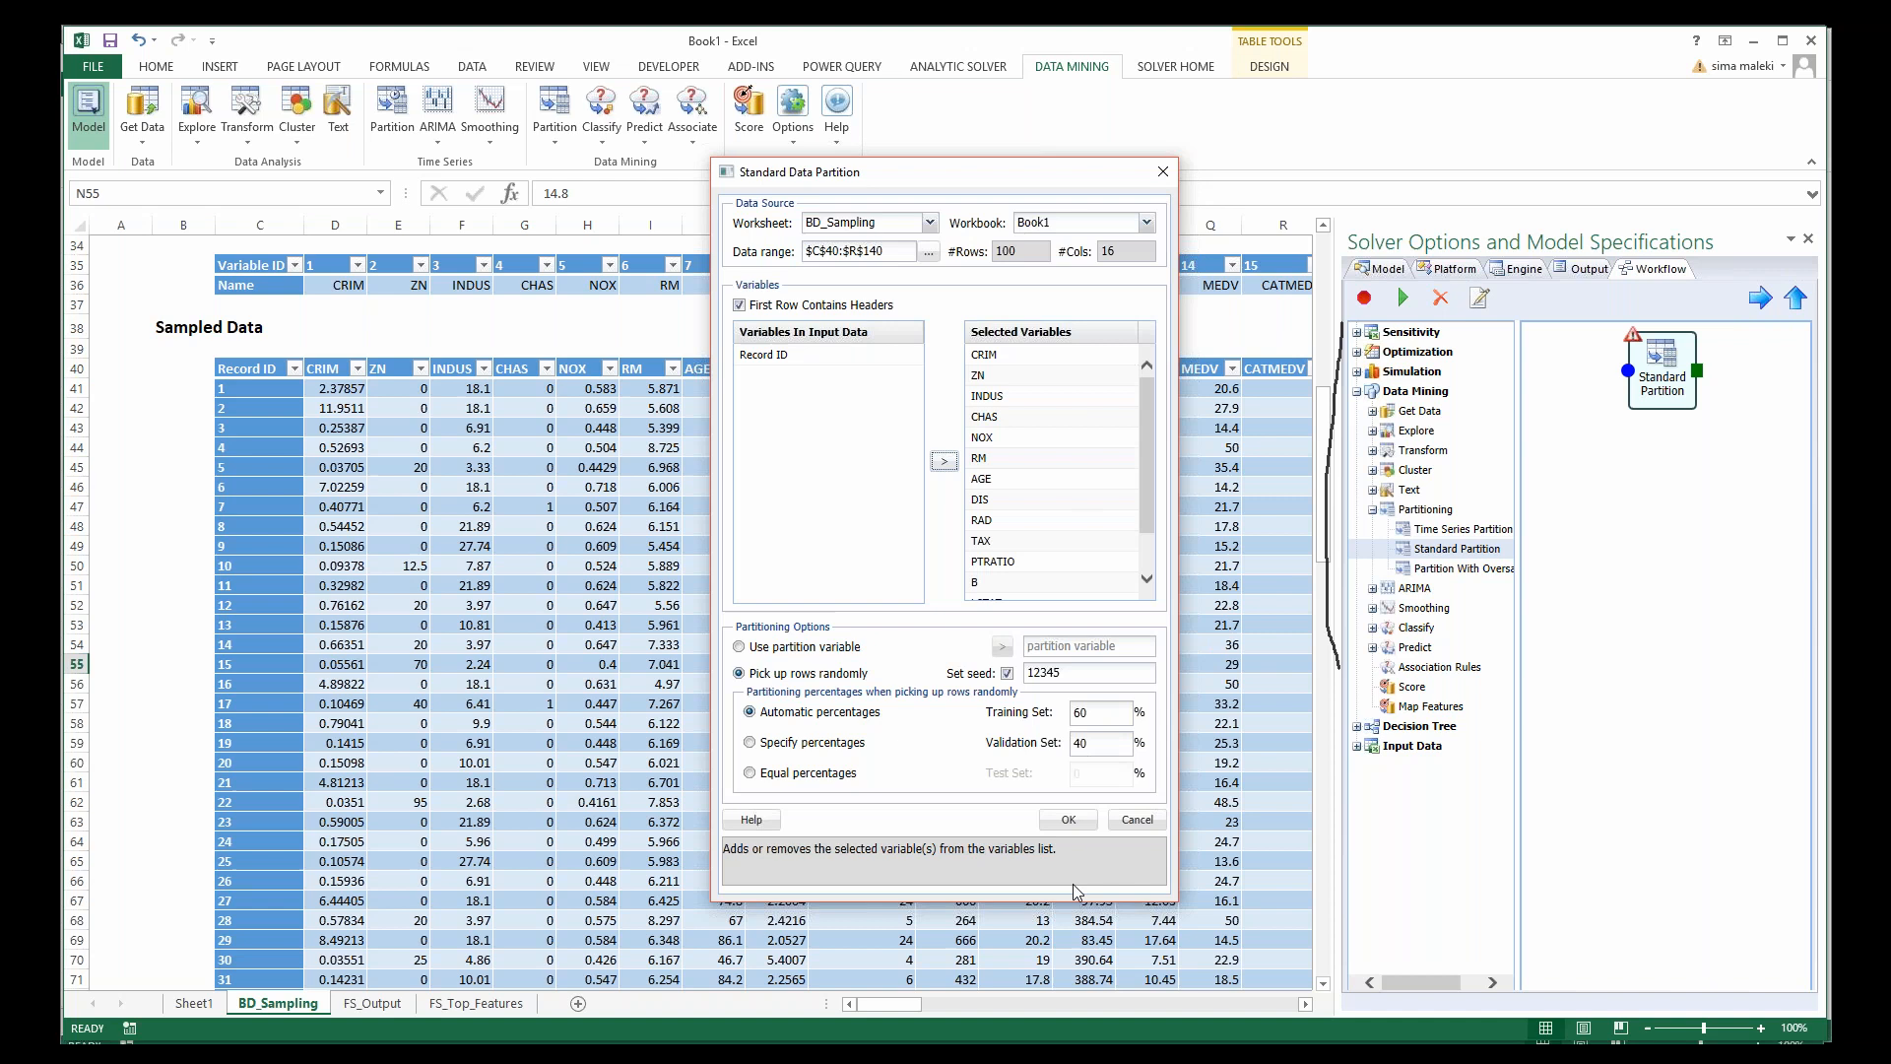
pyautogui.click(1067, 819)
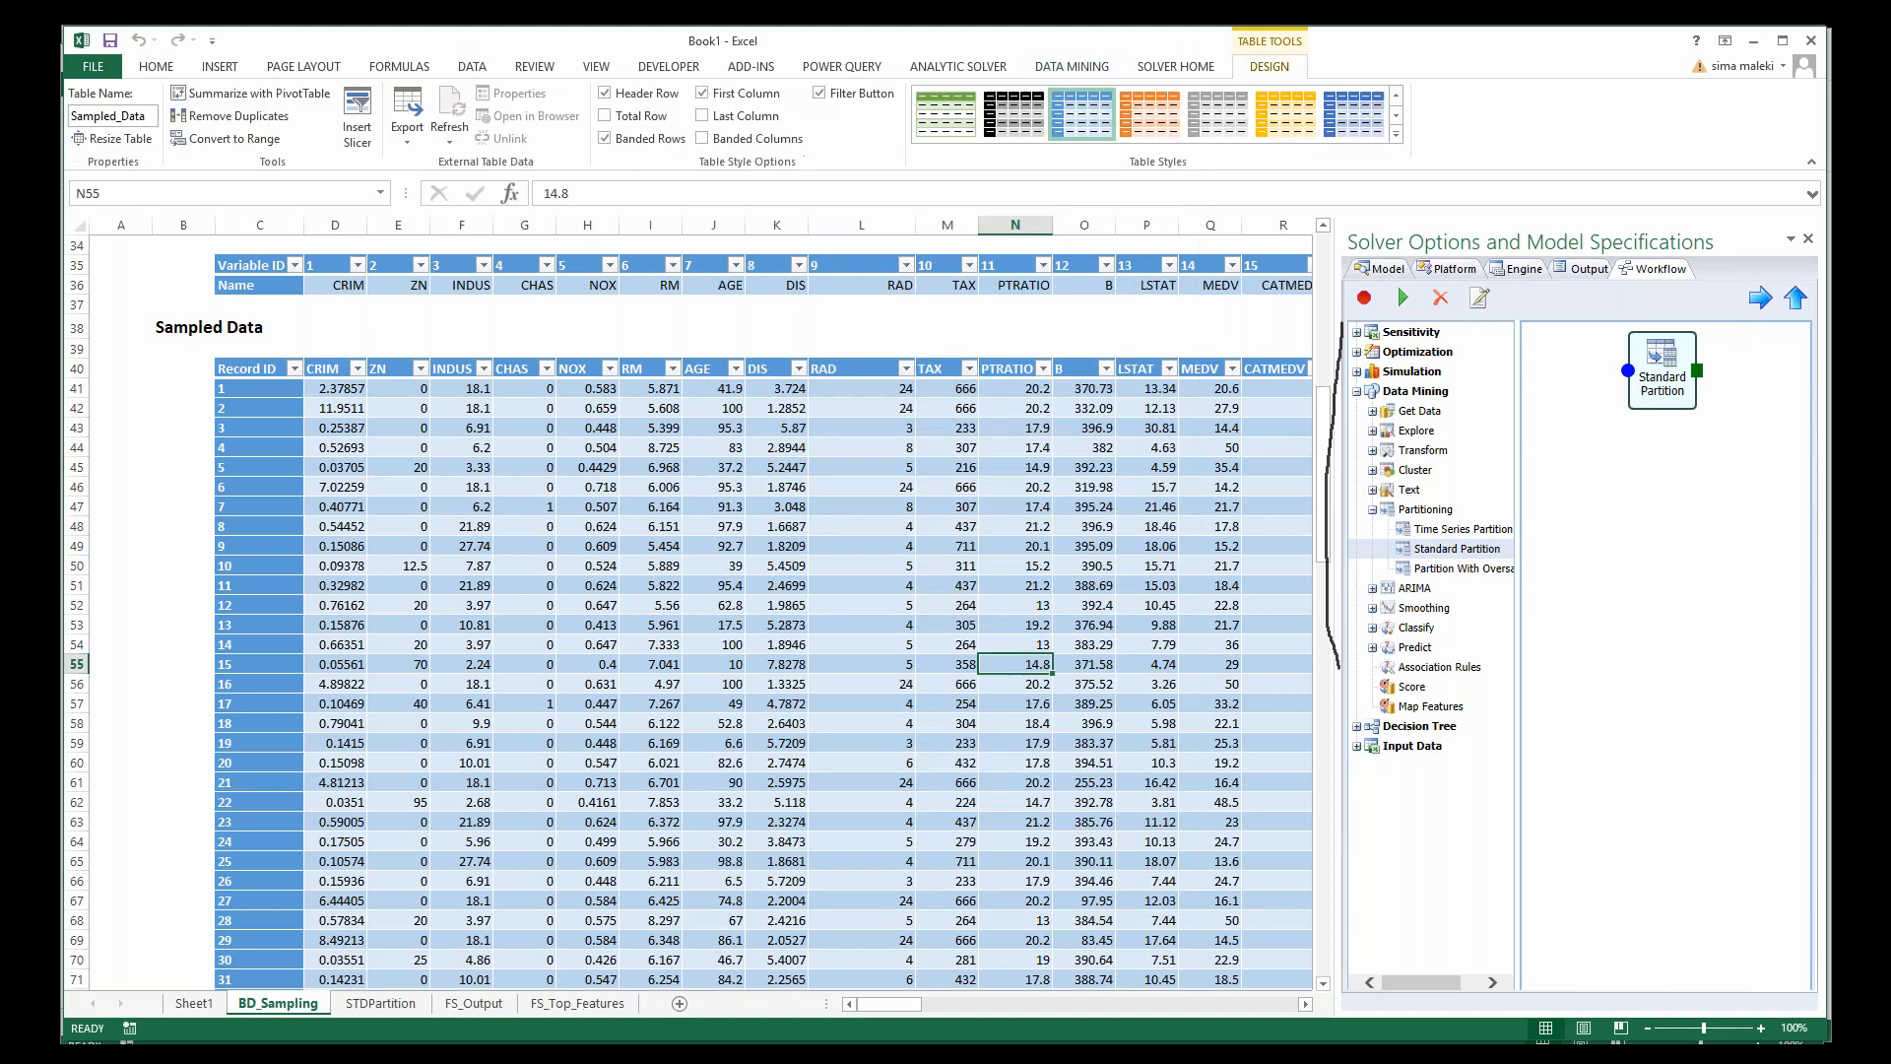
# Step: Add a Regression Tree node to the workflow below Standard Partition and set MEDV as its output variable
pyautogui.click(667, 680)
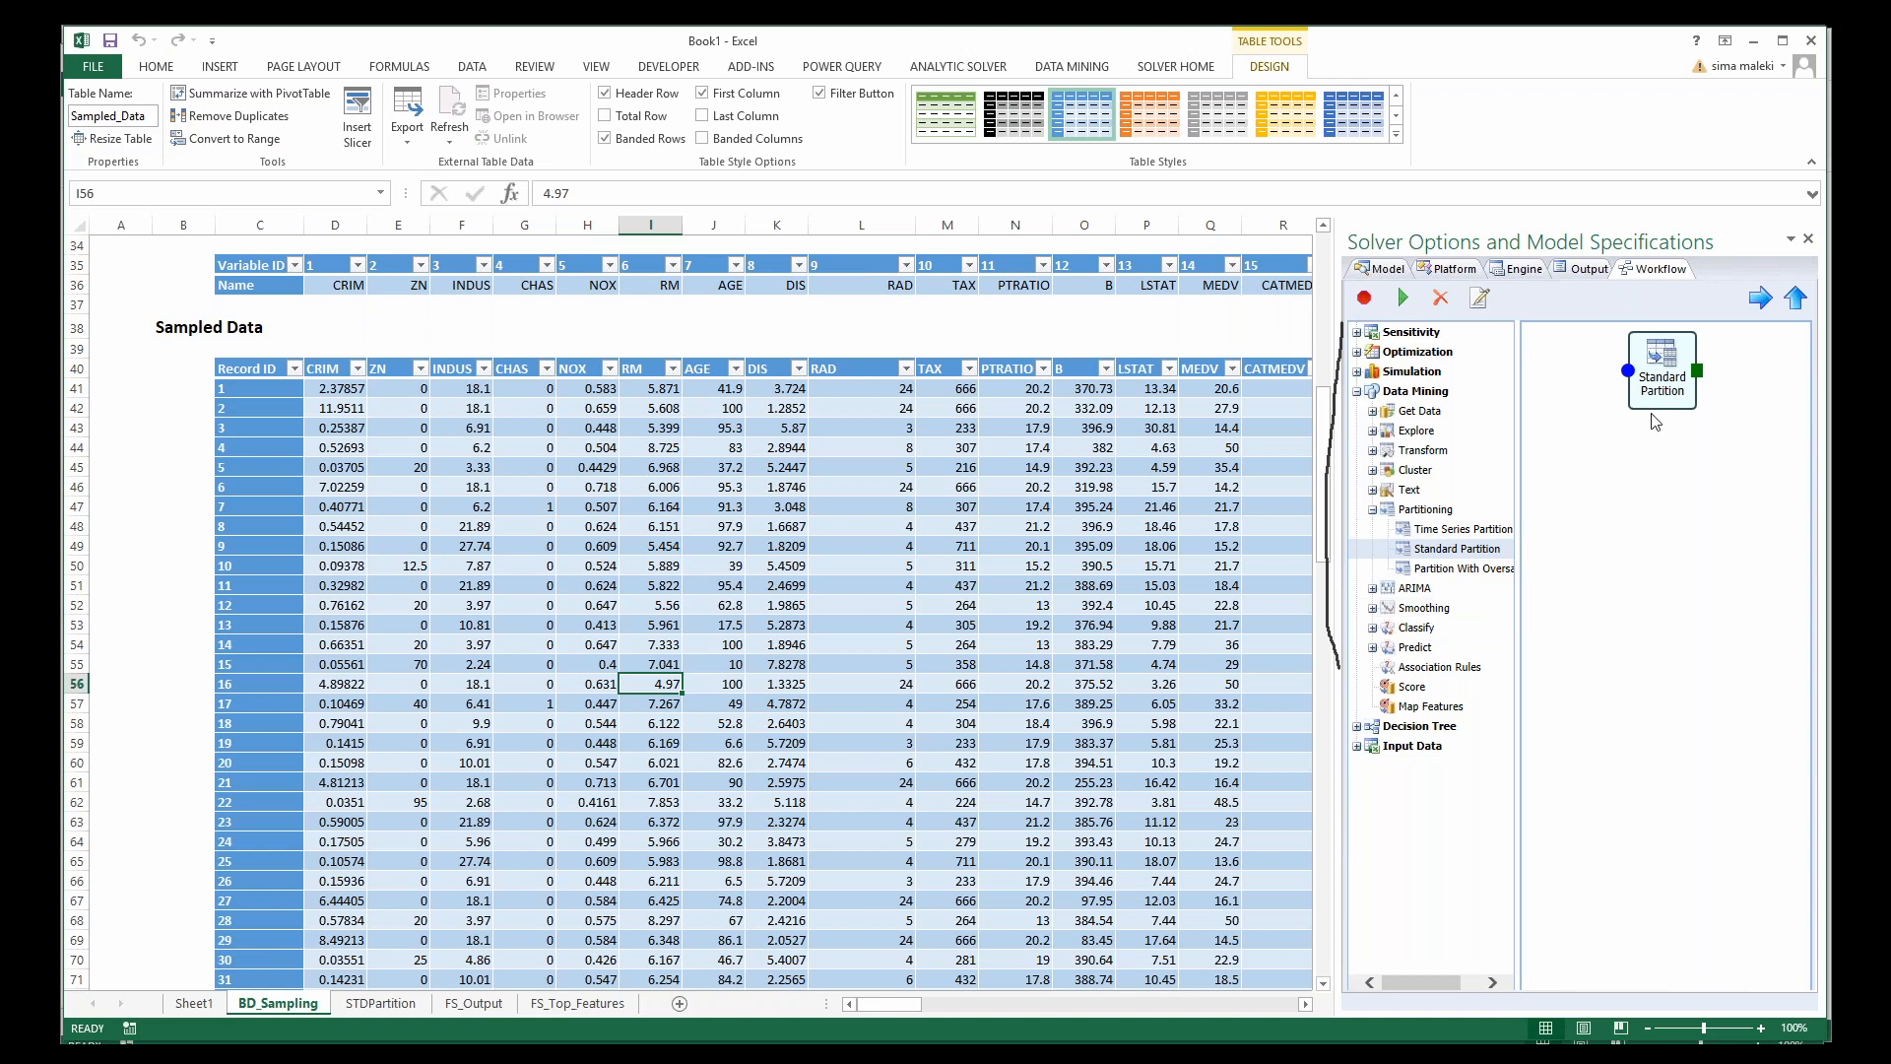
pyautogui.click(1071, 67)
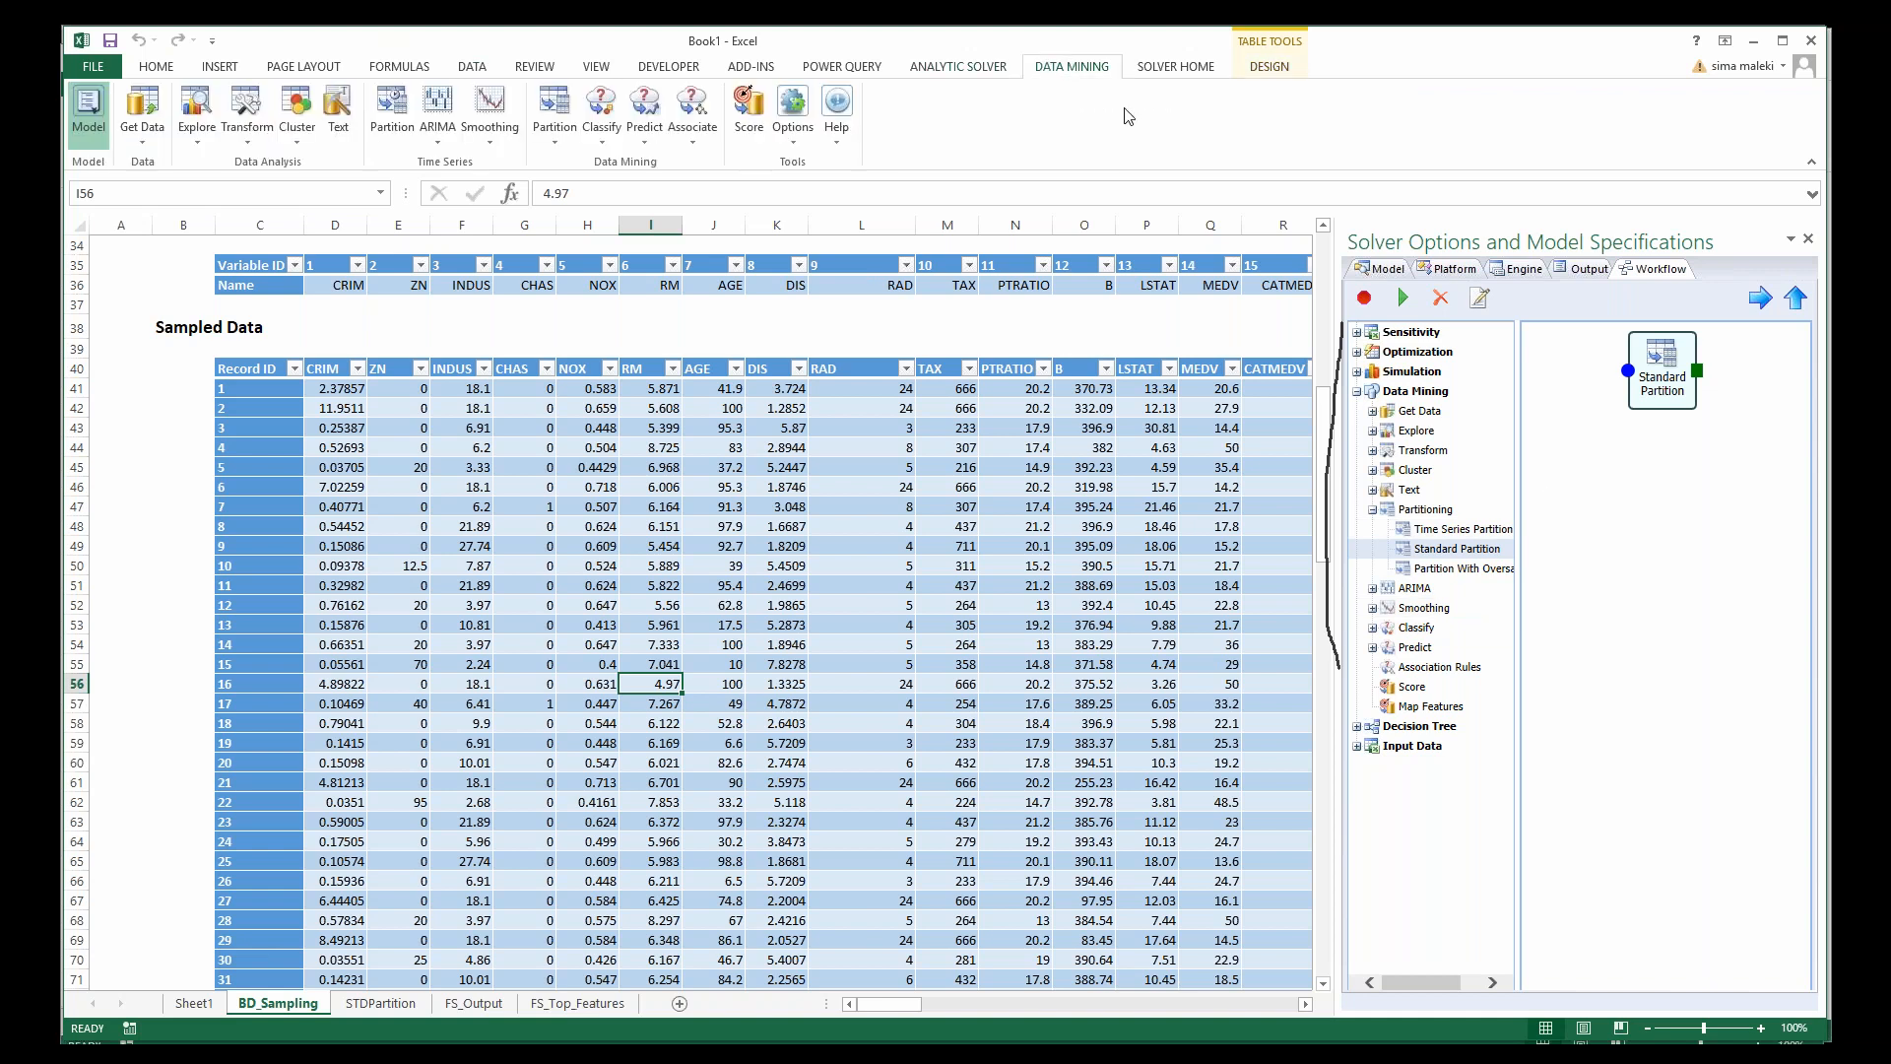
pyautogui.click(1372, 648)
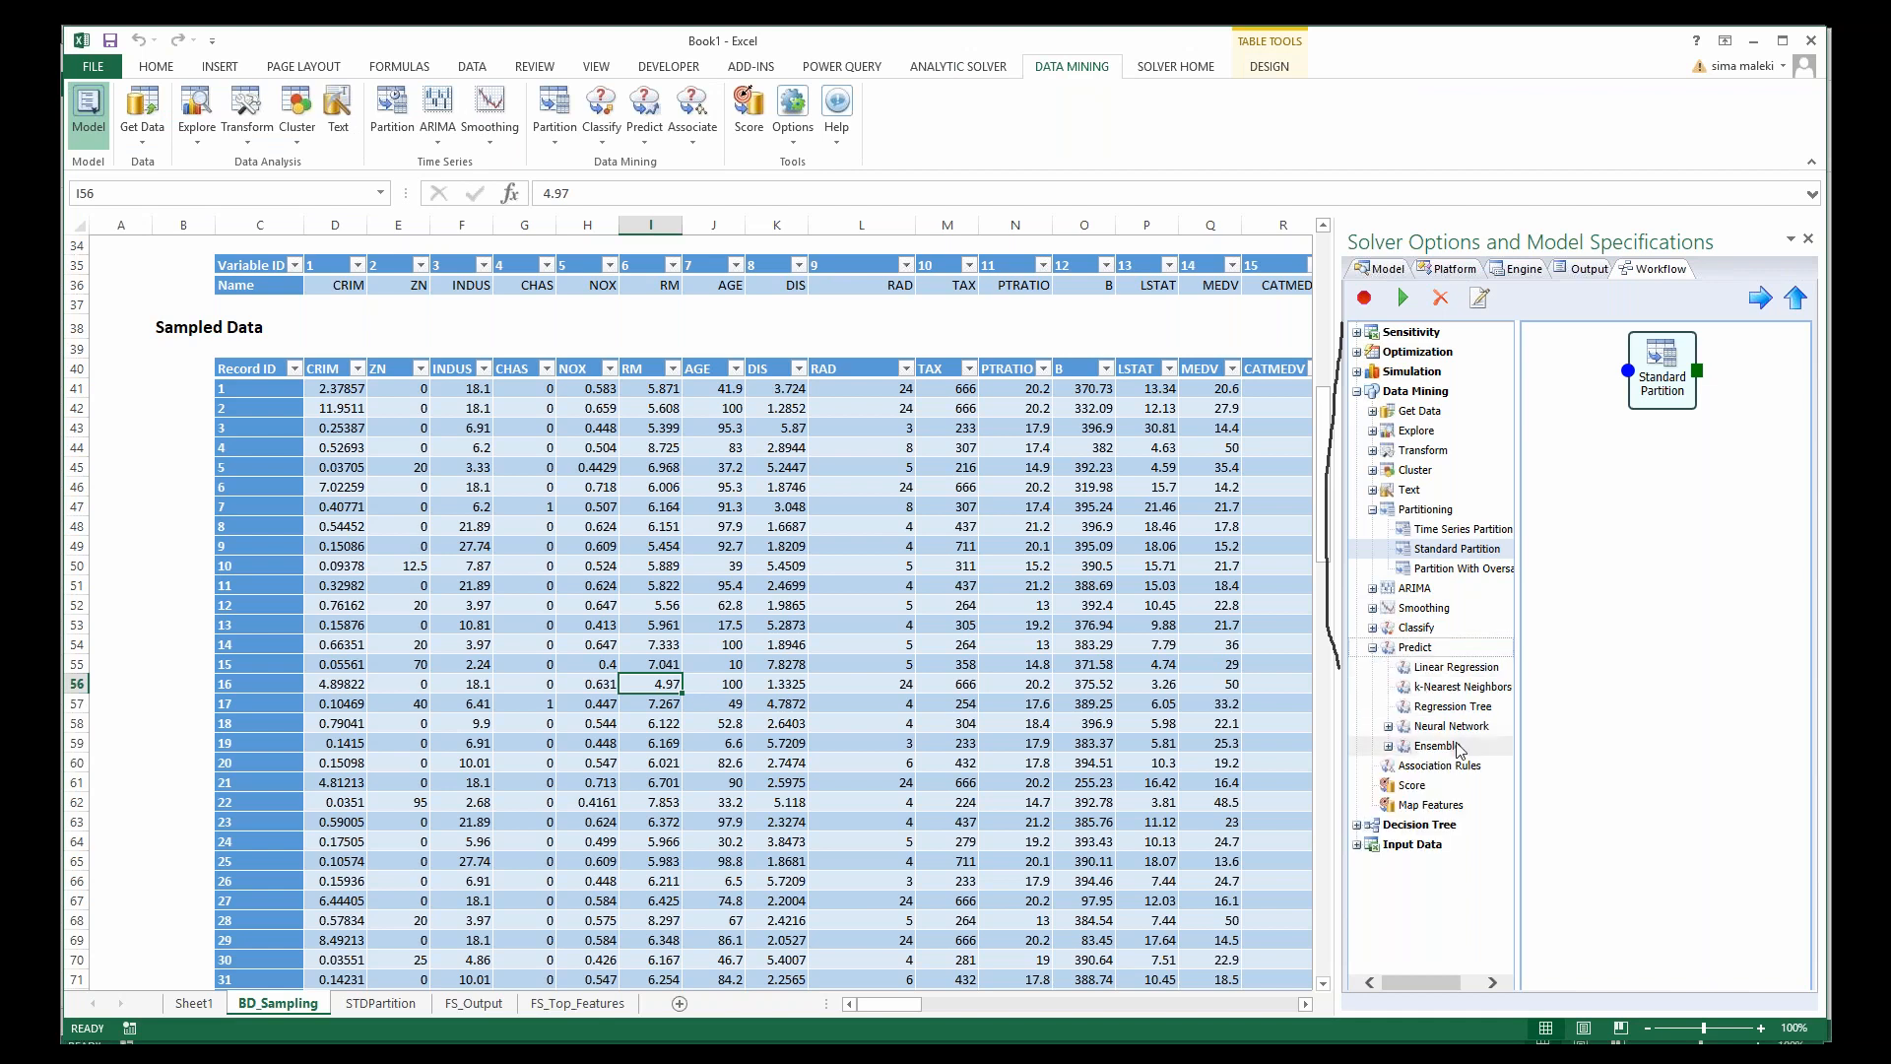
pyautogui.moveTo(1449, 706); pyautogui.dragTo(1663, 483)
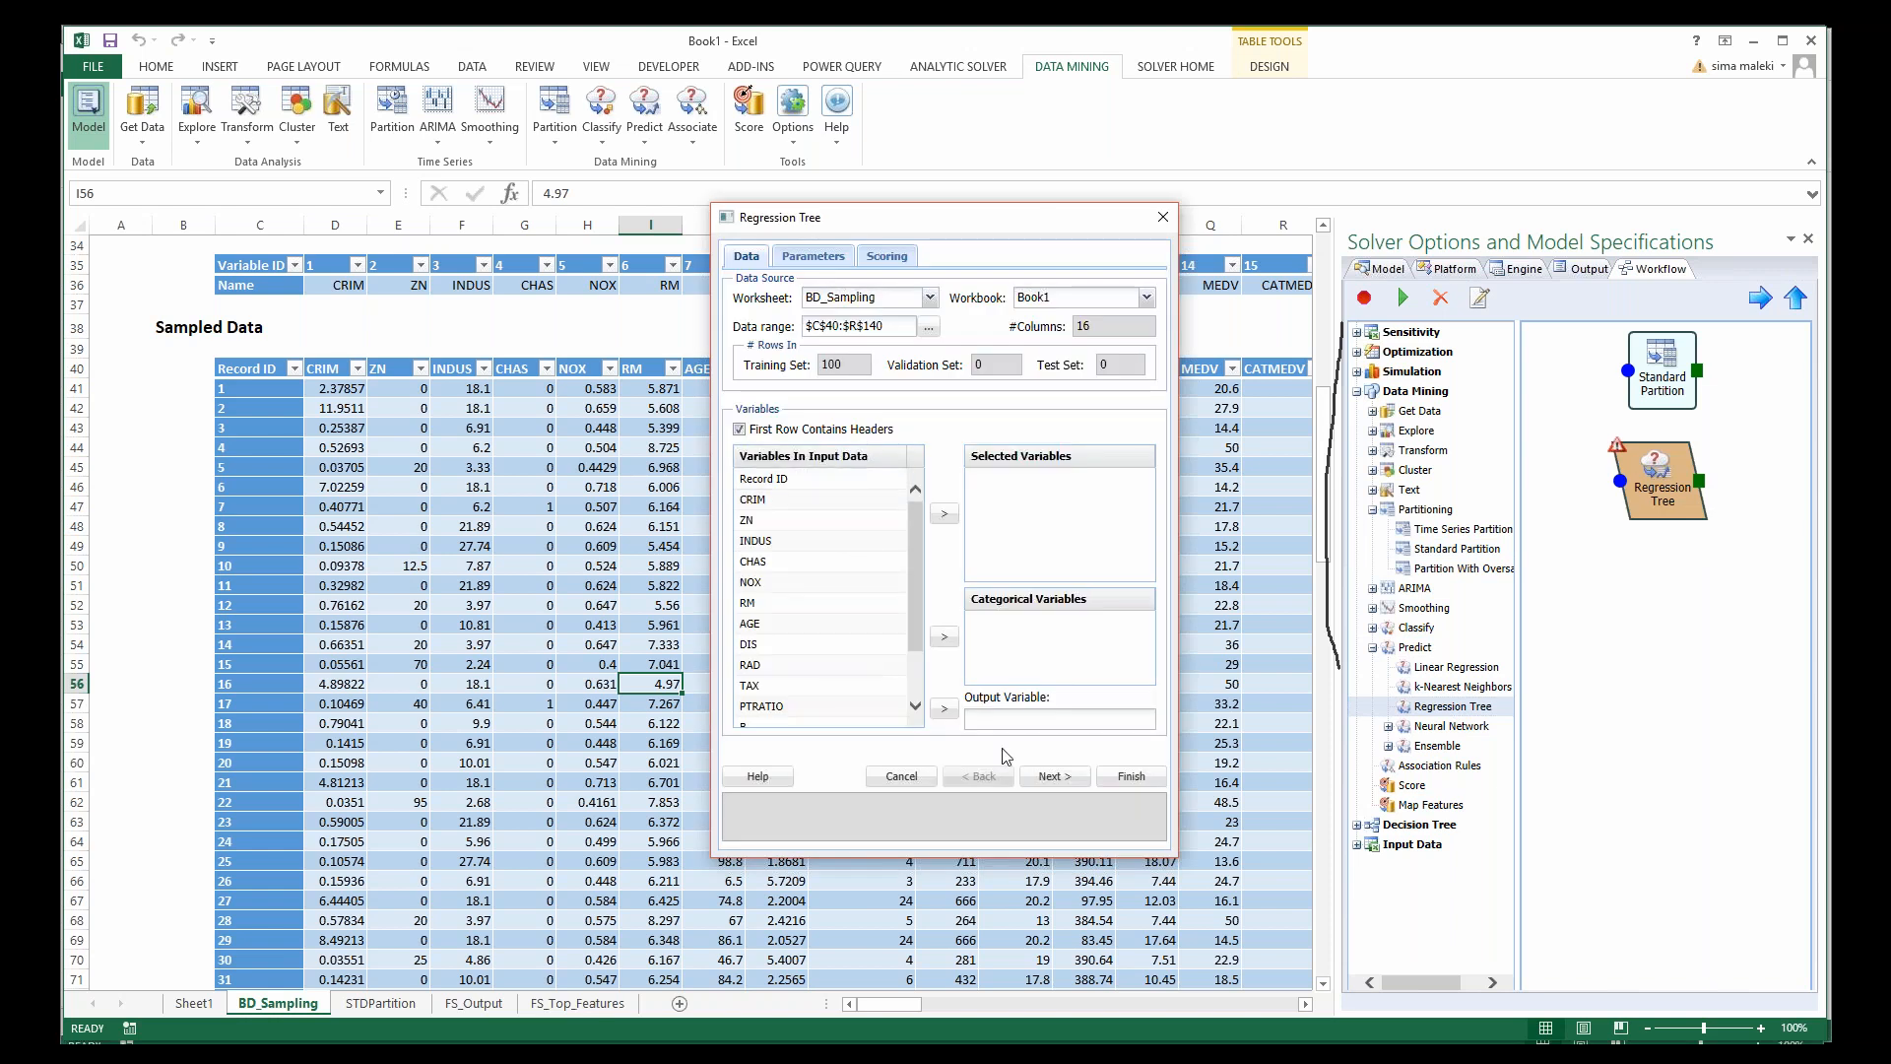
pyautogui.moveTo(913, 535); pyautogui.dragTo(914, 599)
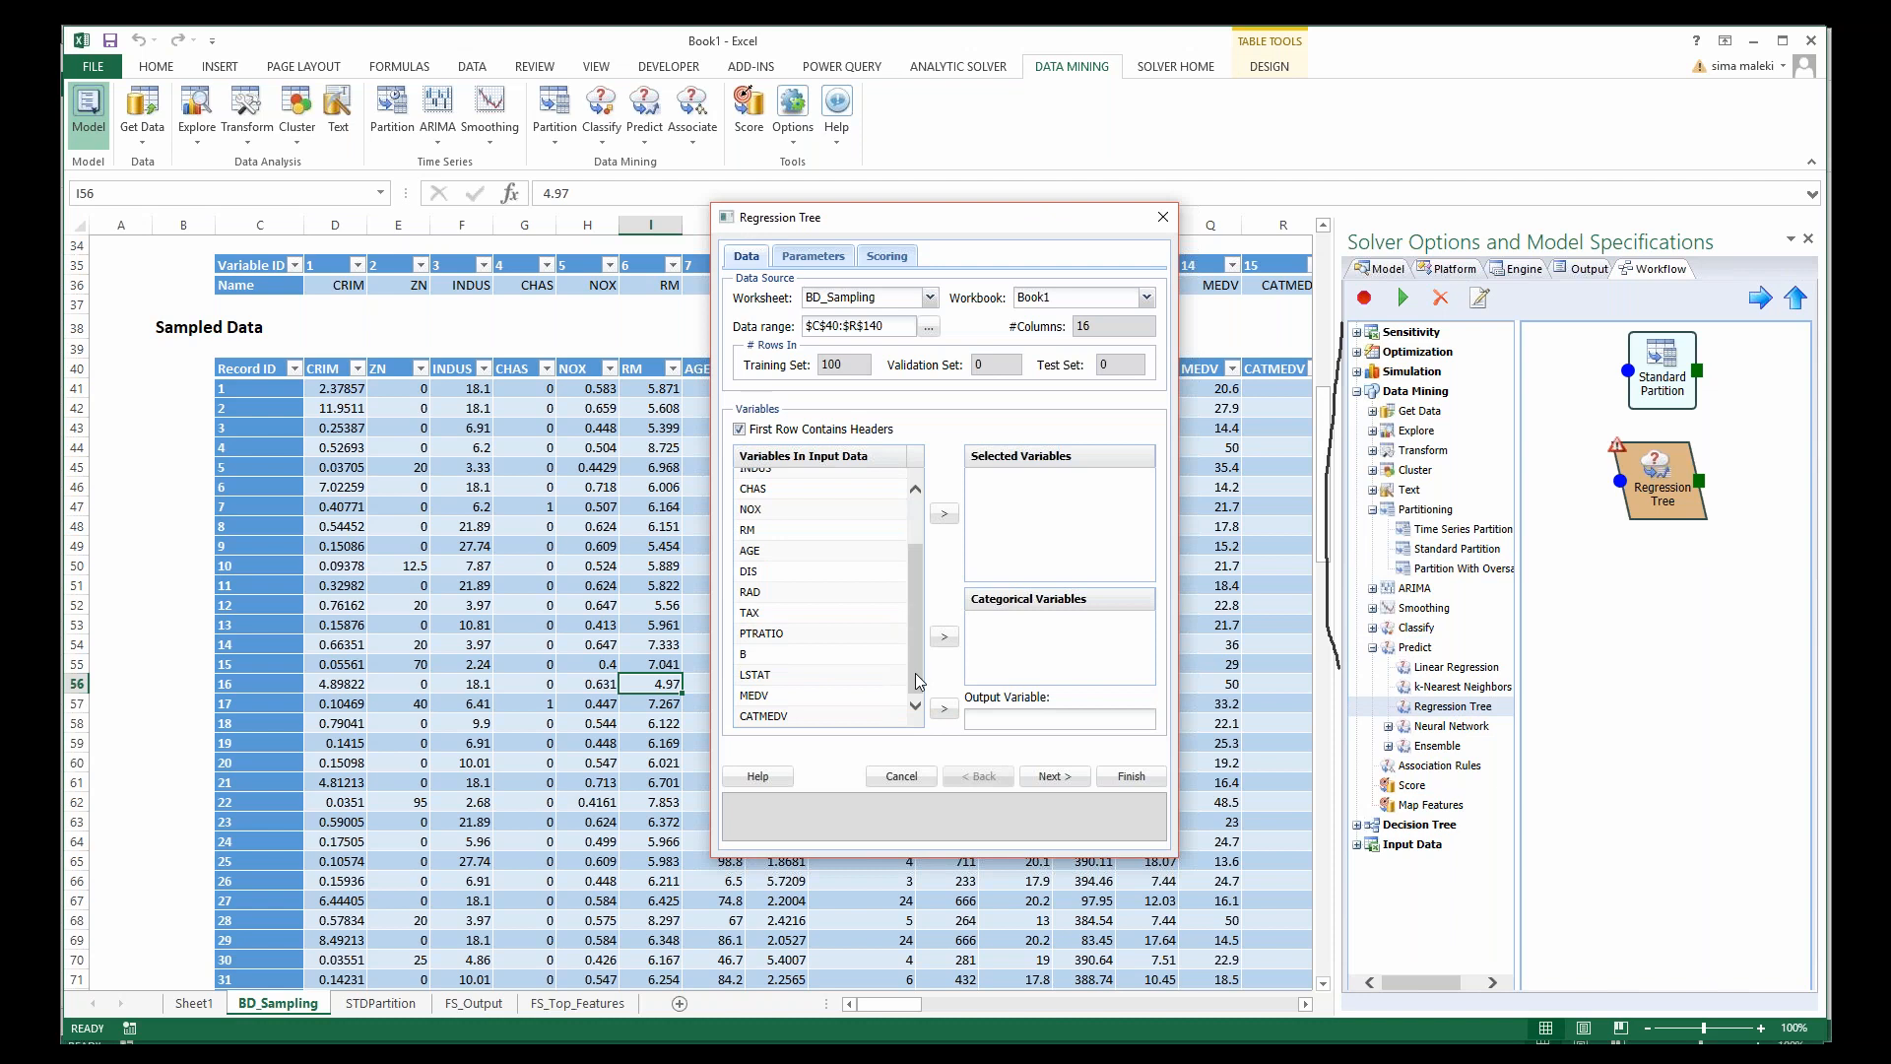
pyautogui.click(813, 693)
pyautogui.click(944, 708)
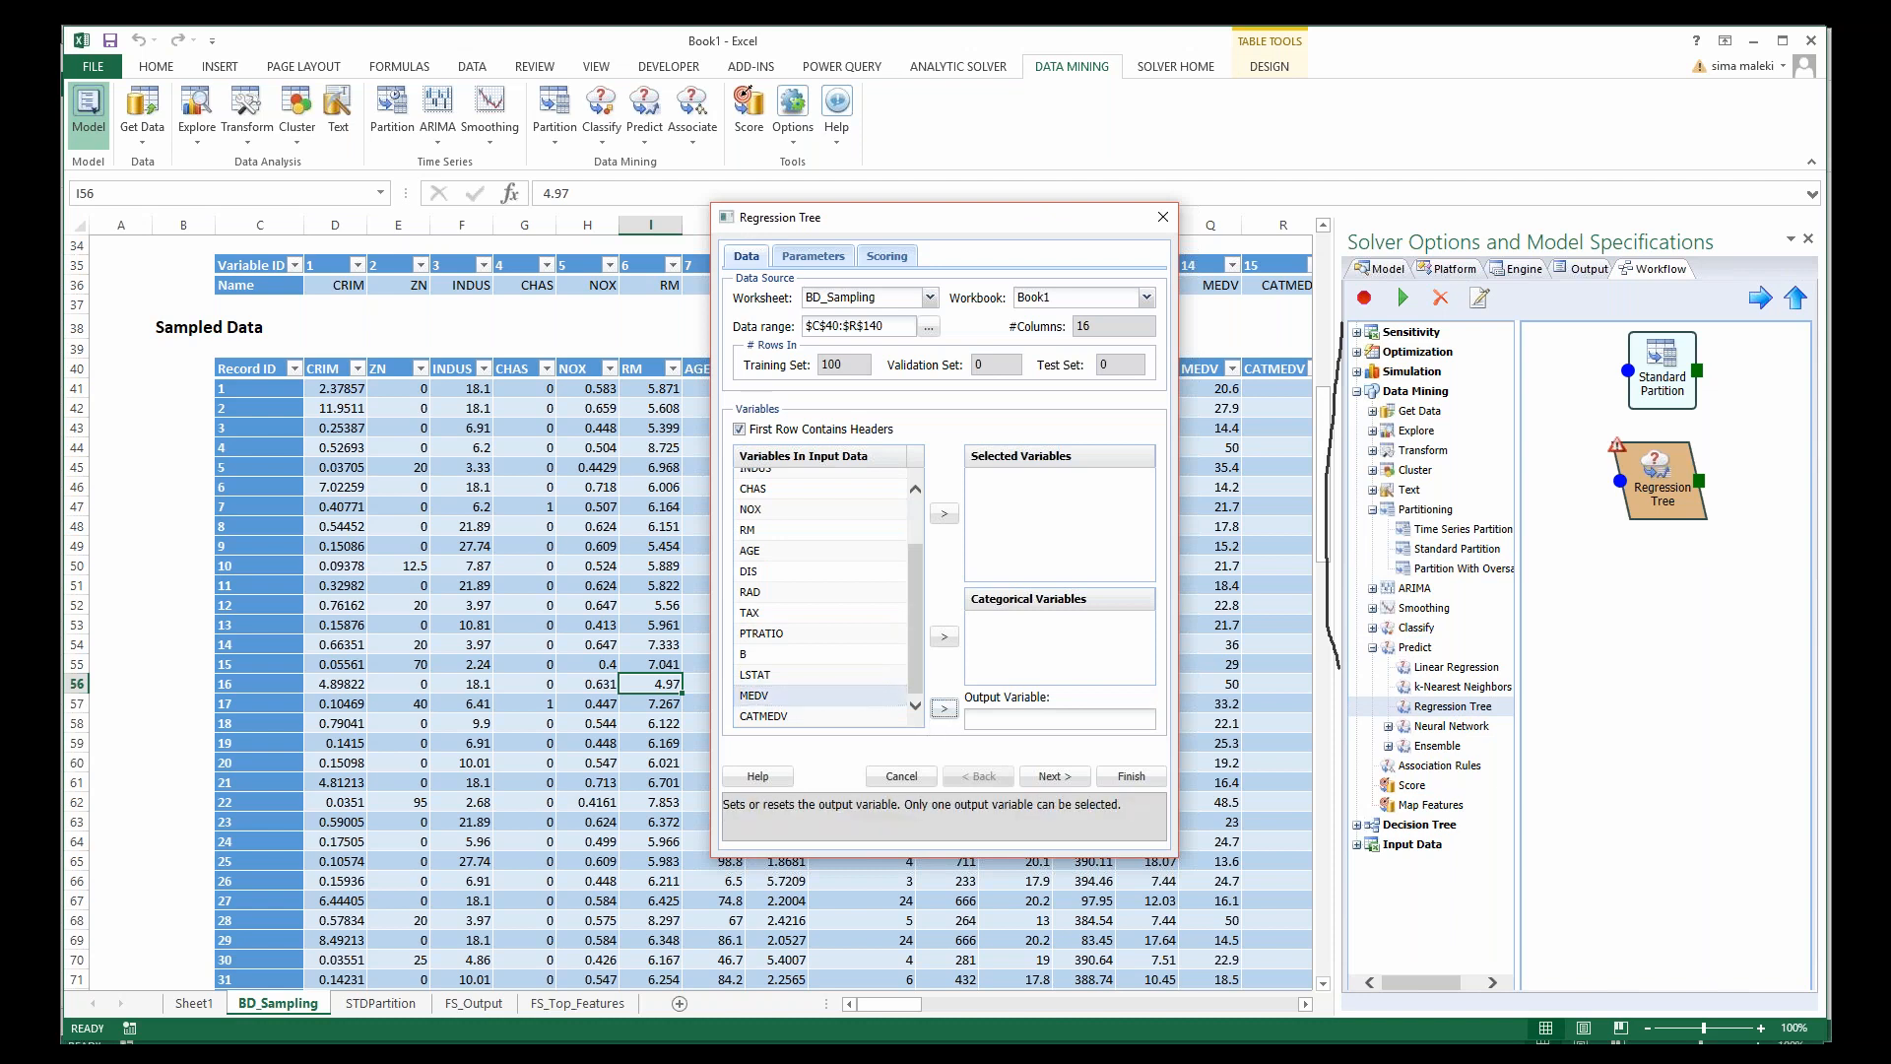
# Step: Choose CRIM through LSTAT as the regression tree's input variables, leaving out Record ID and CATMEDV
pyautogui.click(777, 694)
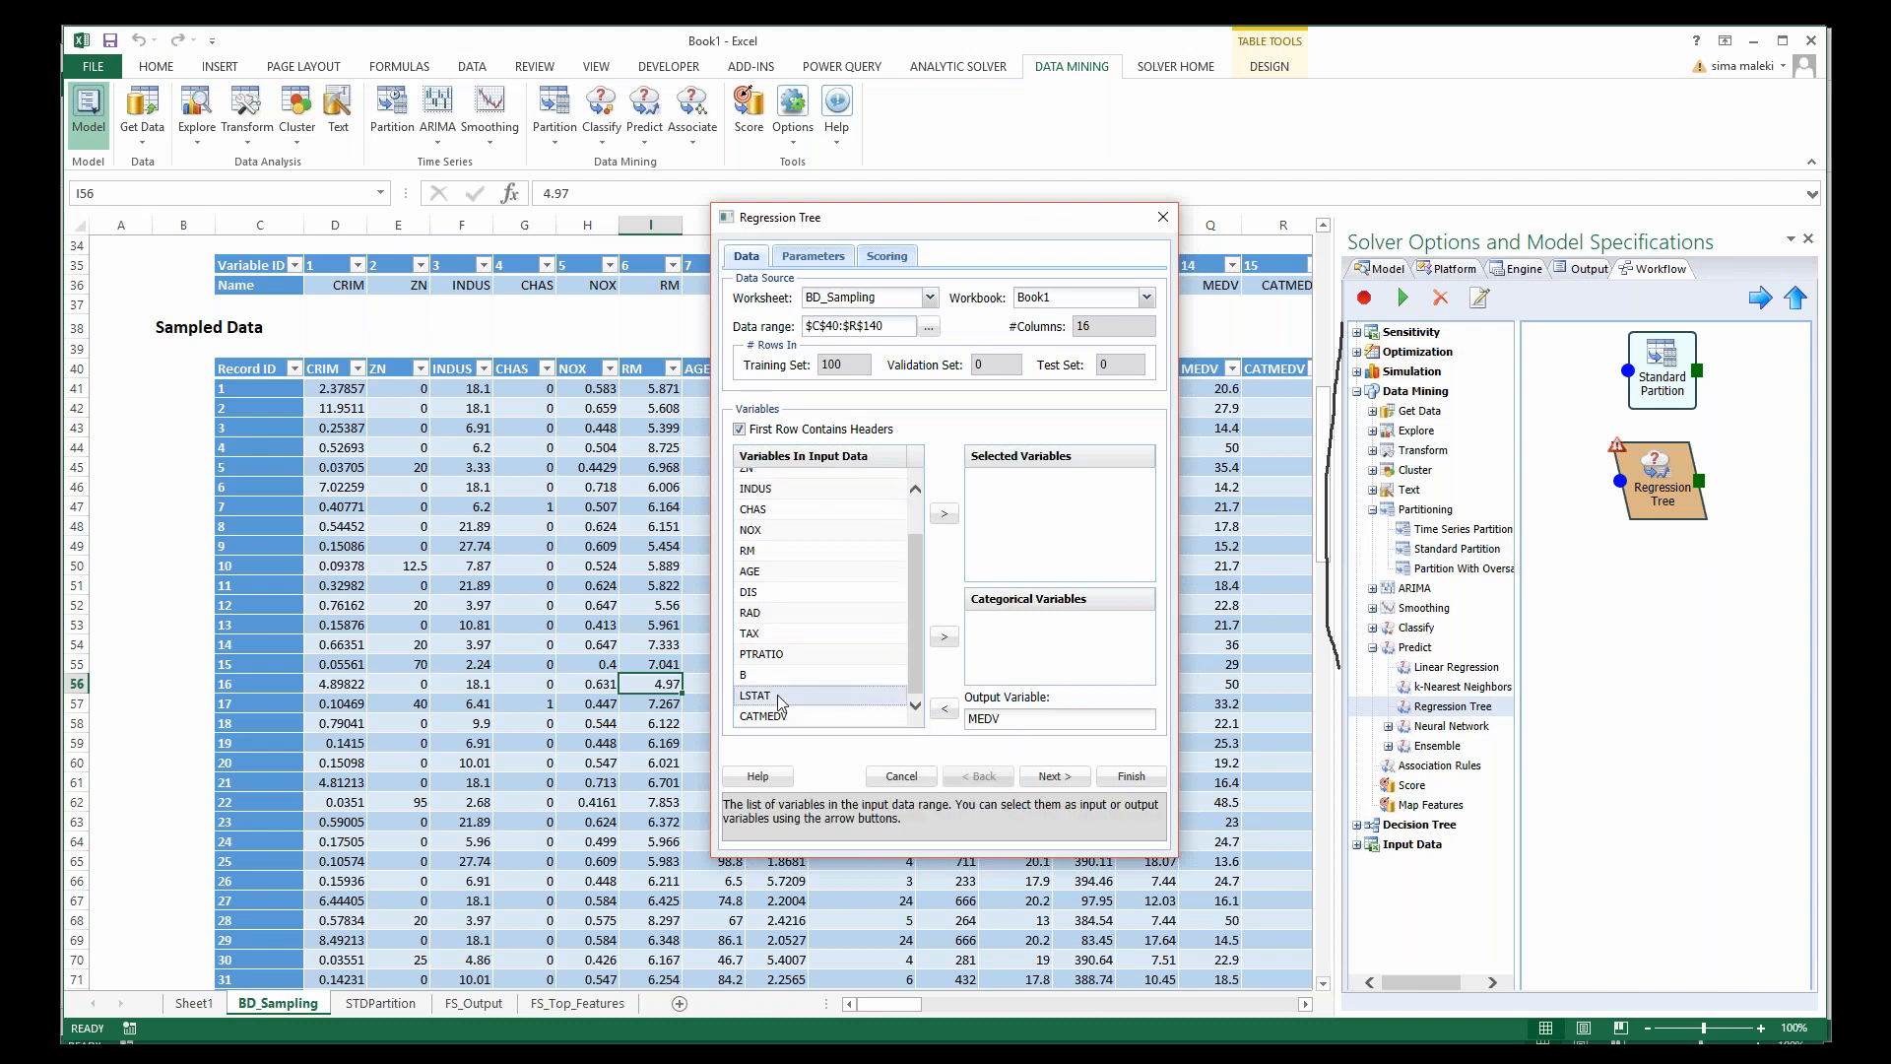
pyautogui.moveTo(904, 658); pyautogui.dragTo(919, 546)
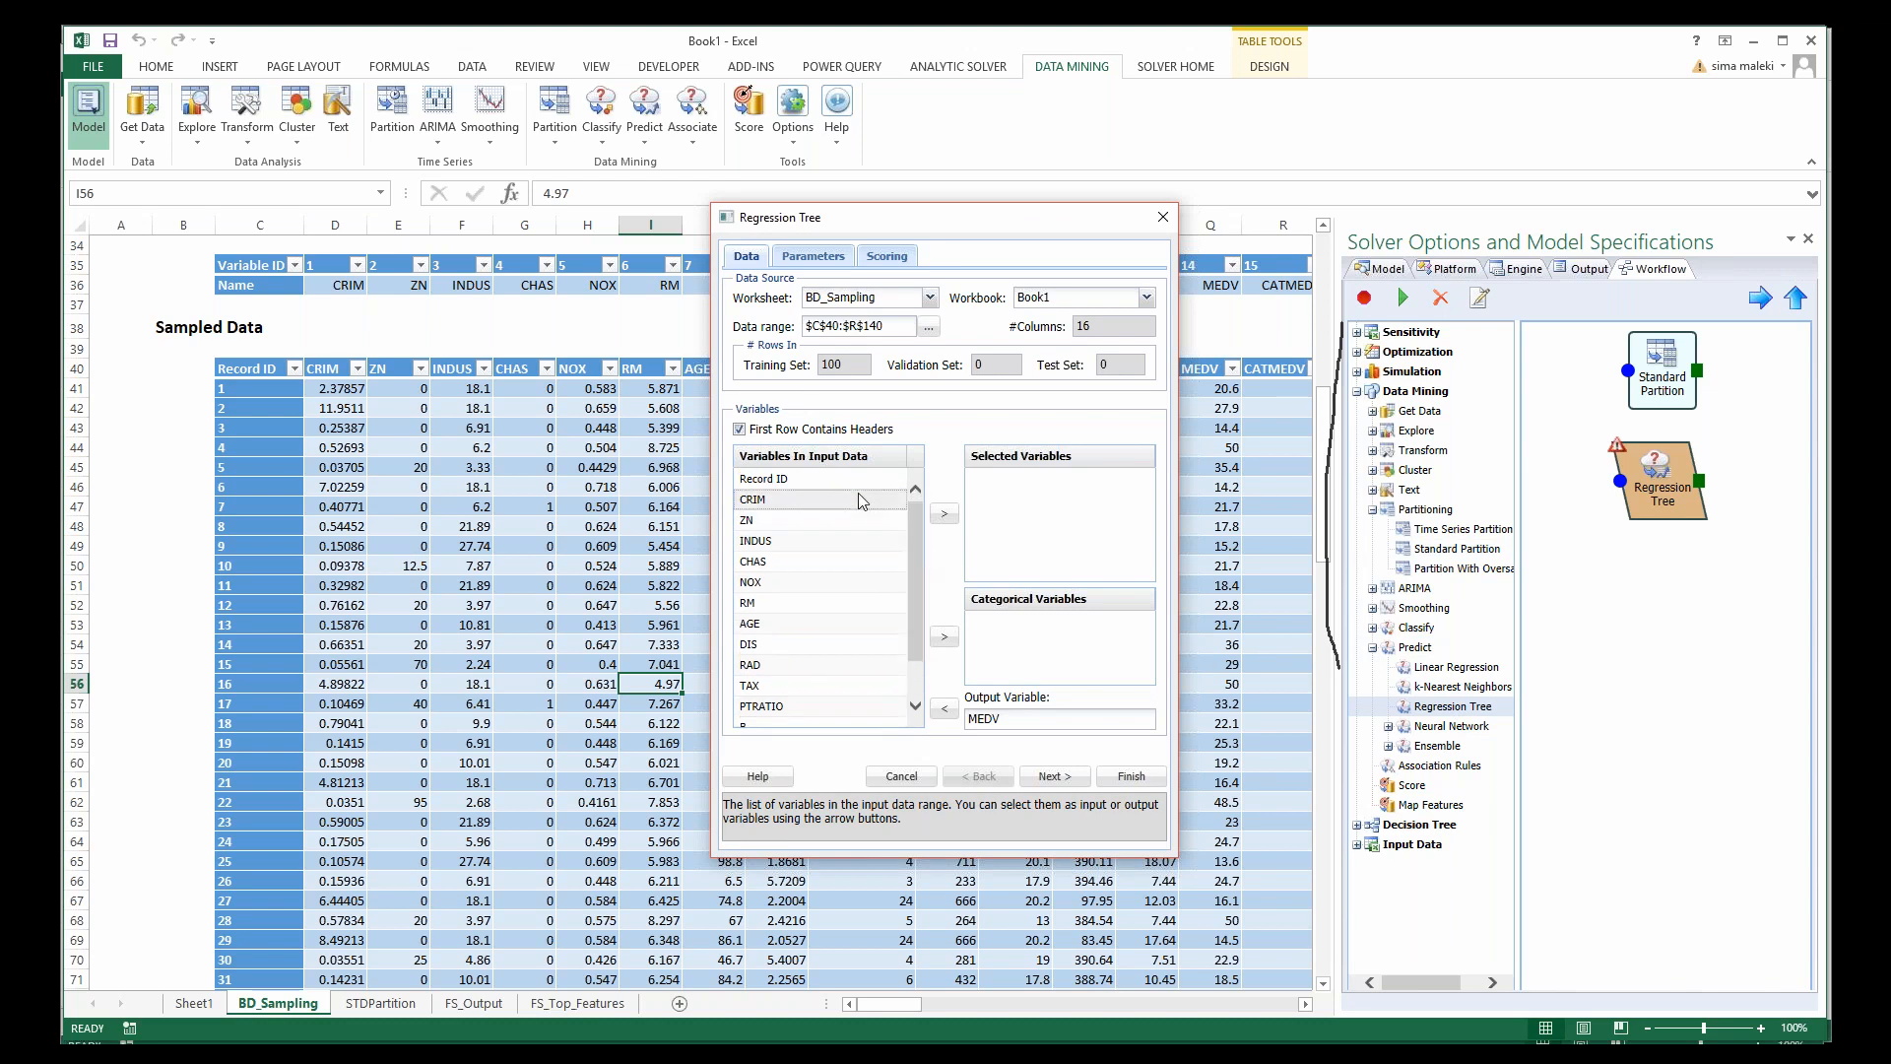
pyautogui.keyDown('shift'); pyautogui.click(778, 499); pyautogui.keyUp('shift')
pyautogui.click(943, 516)
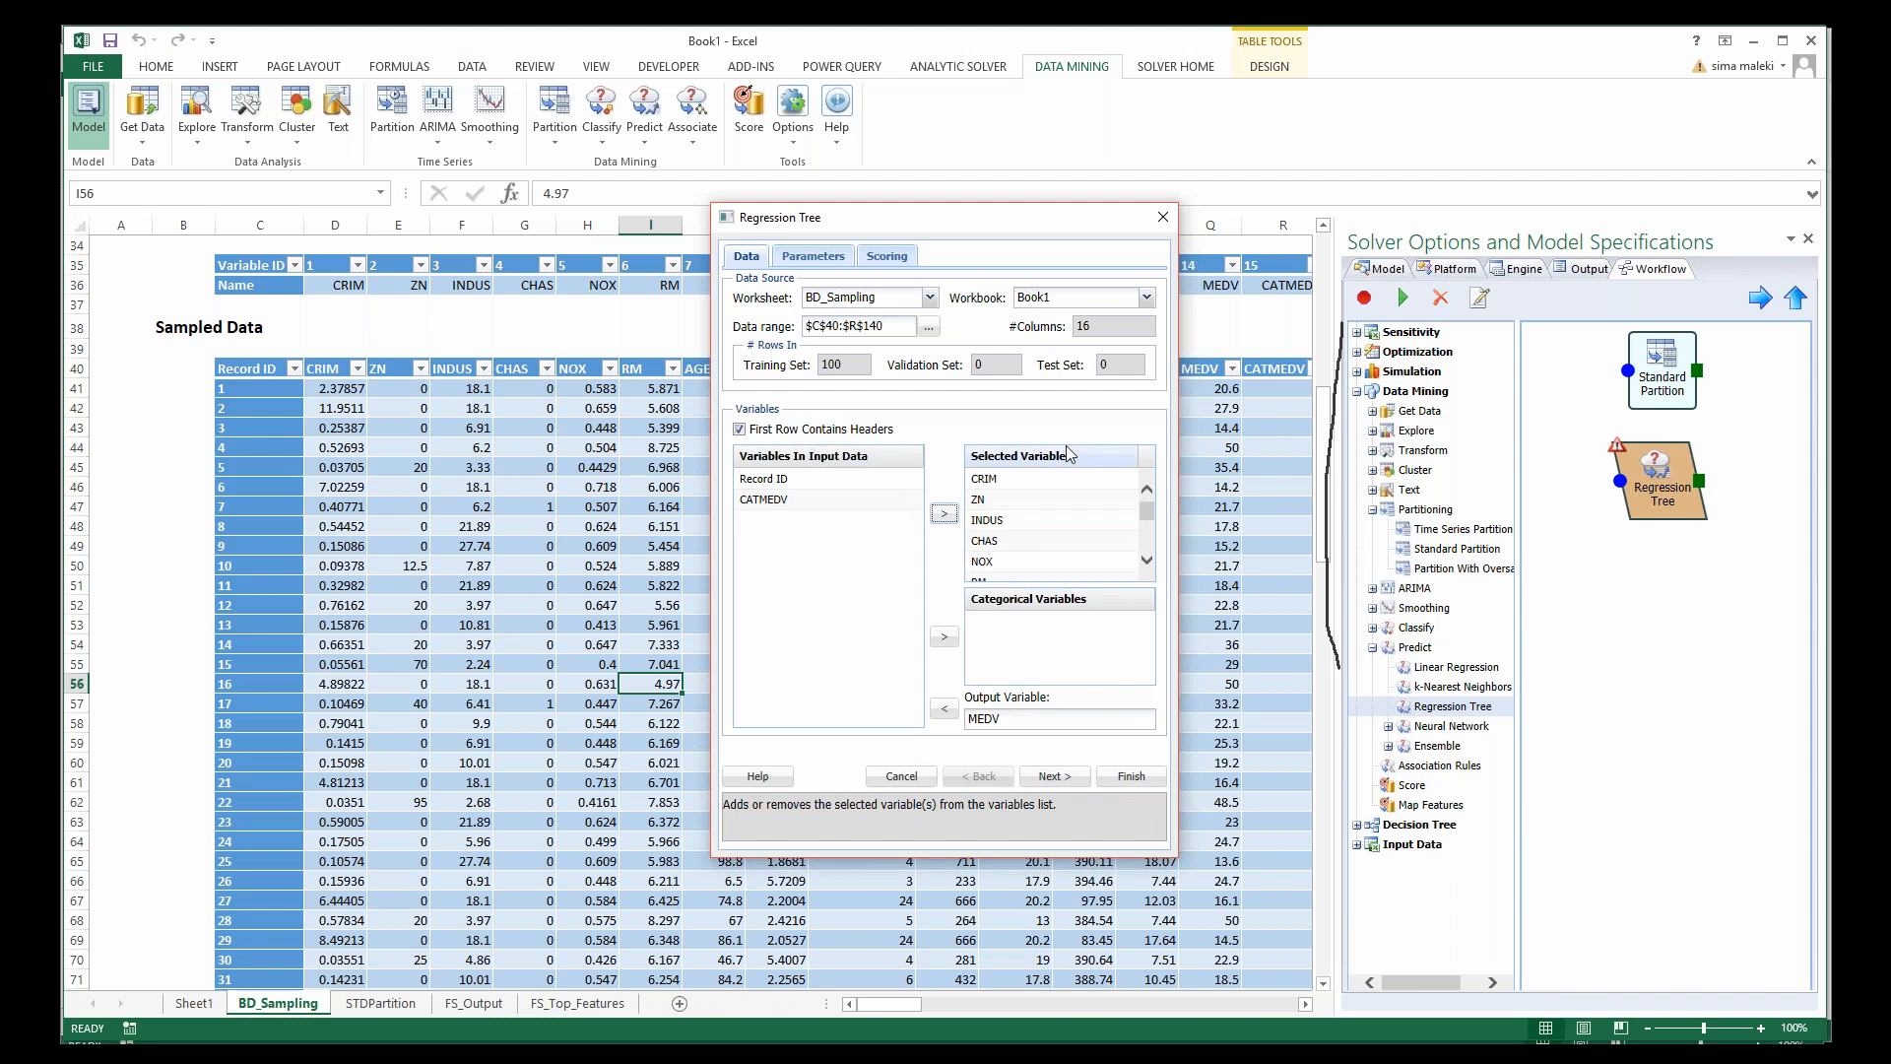
# Step: Review the regression tree's partitioning, parameter and scoring options, keep the default training summary report, and finish the model
pyautogui.click(813, 256)
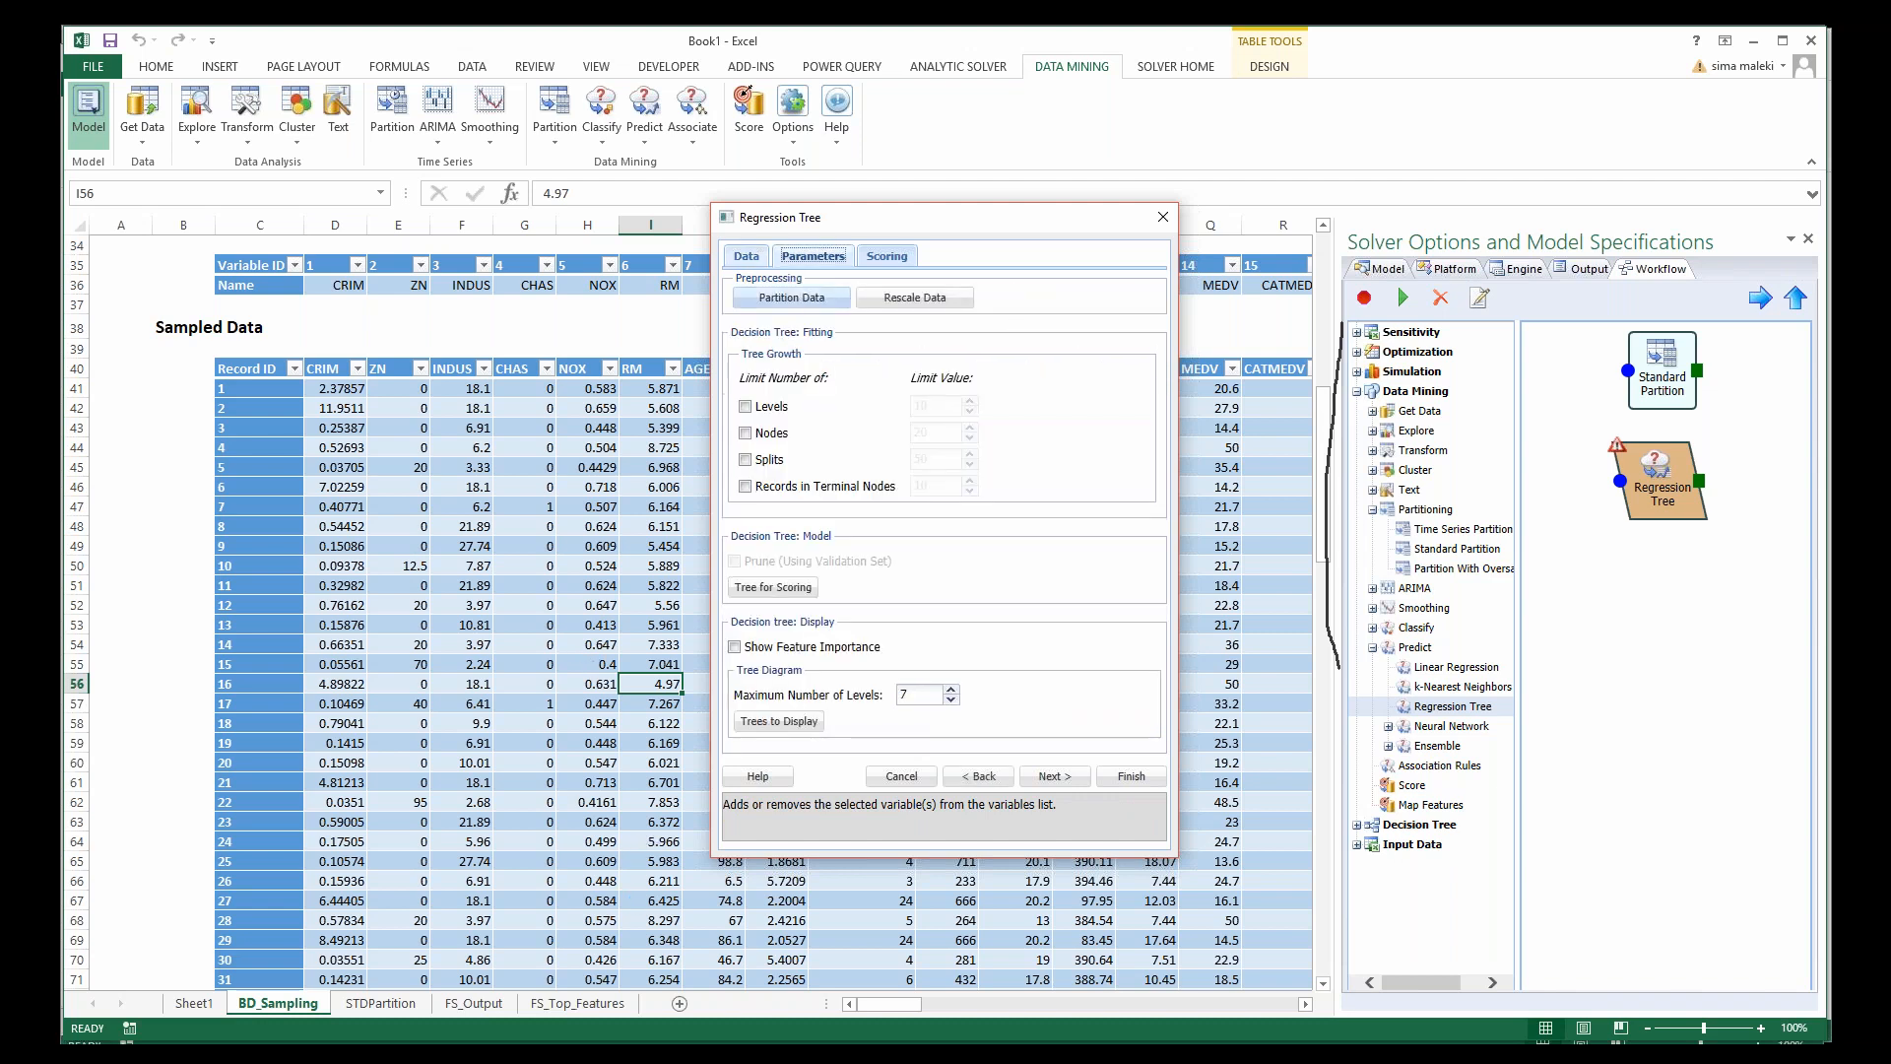
pyautogui.click(810, 300)
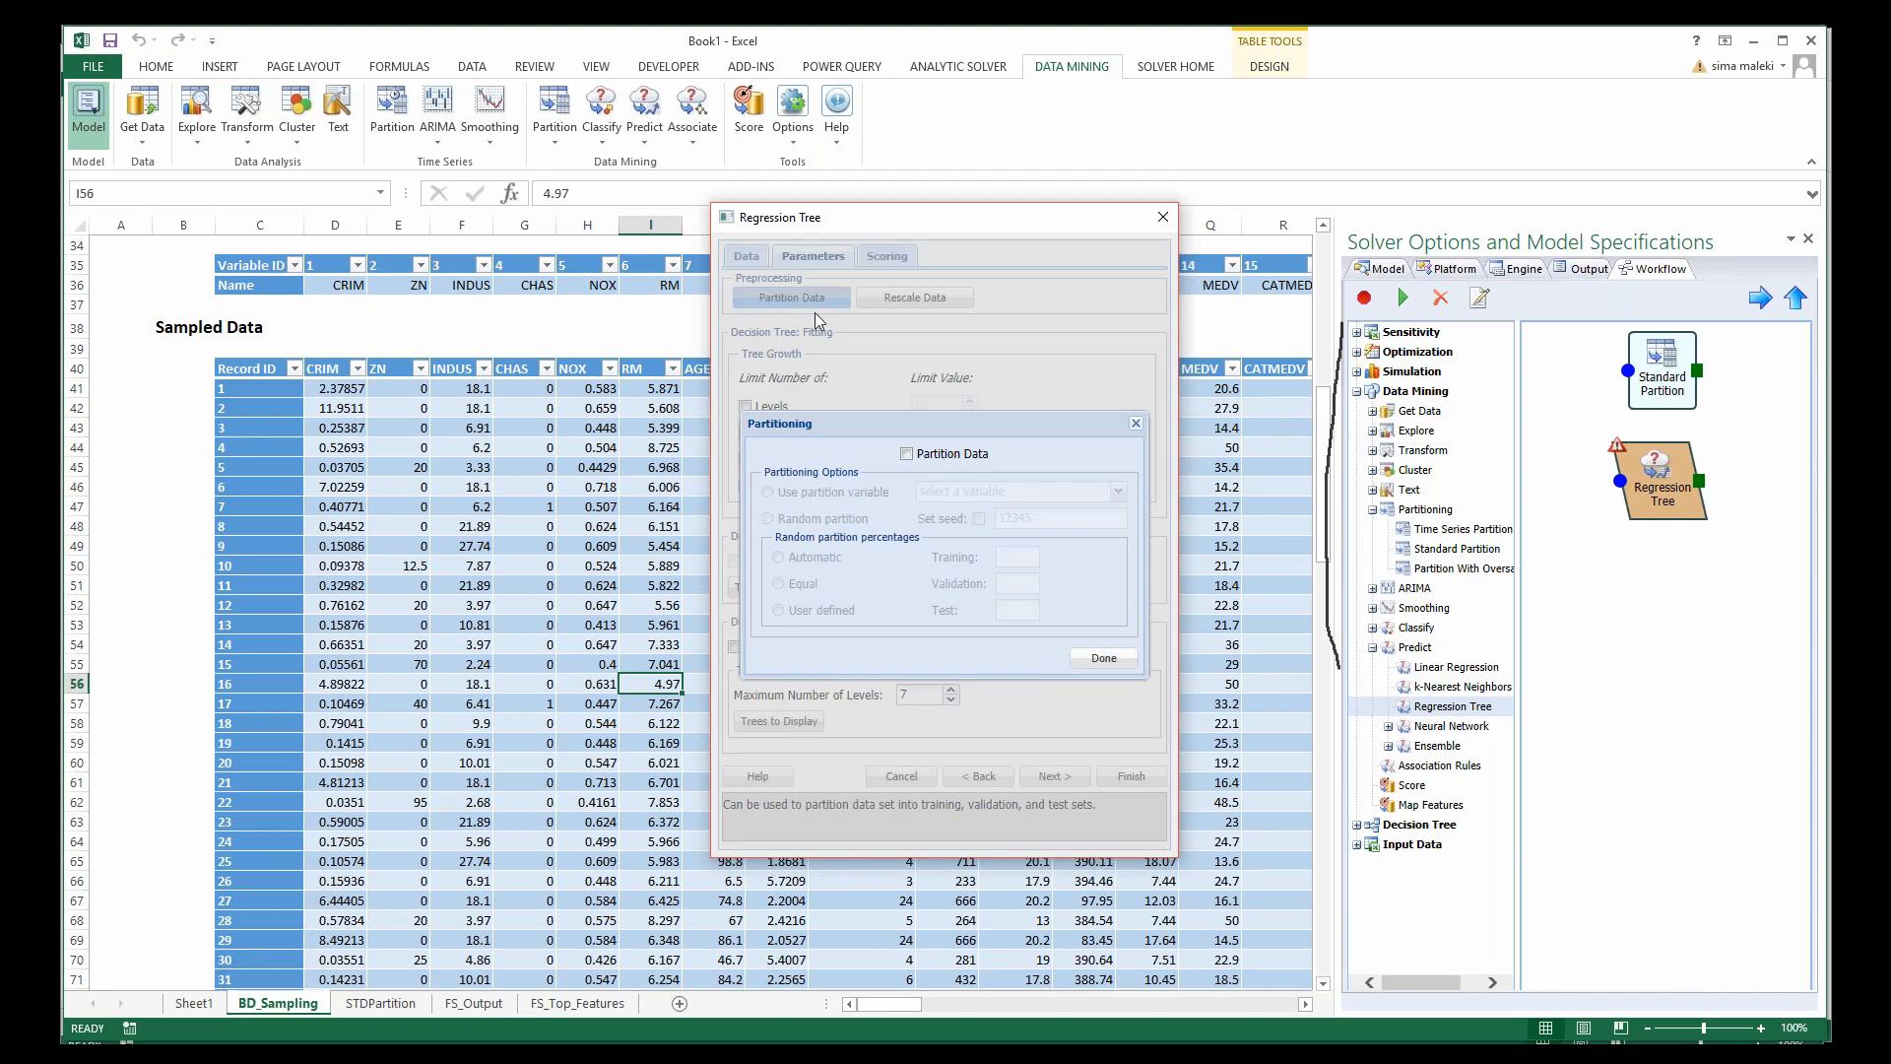
pyautogui.click(1135, 423)
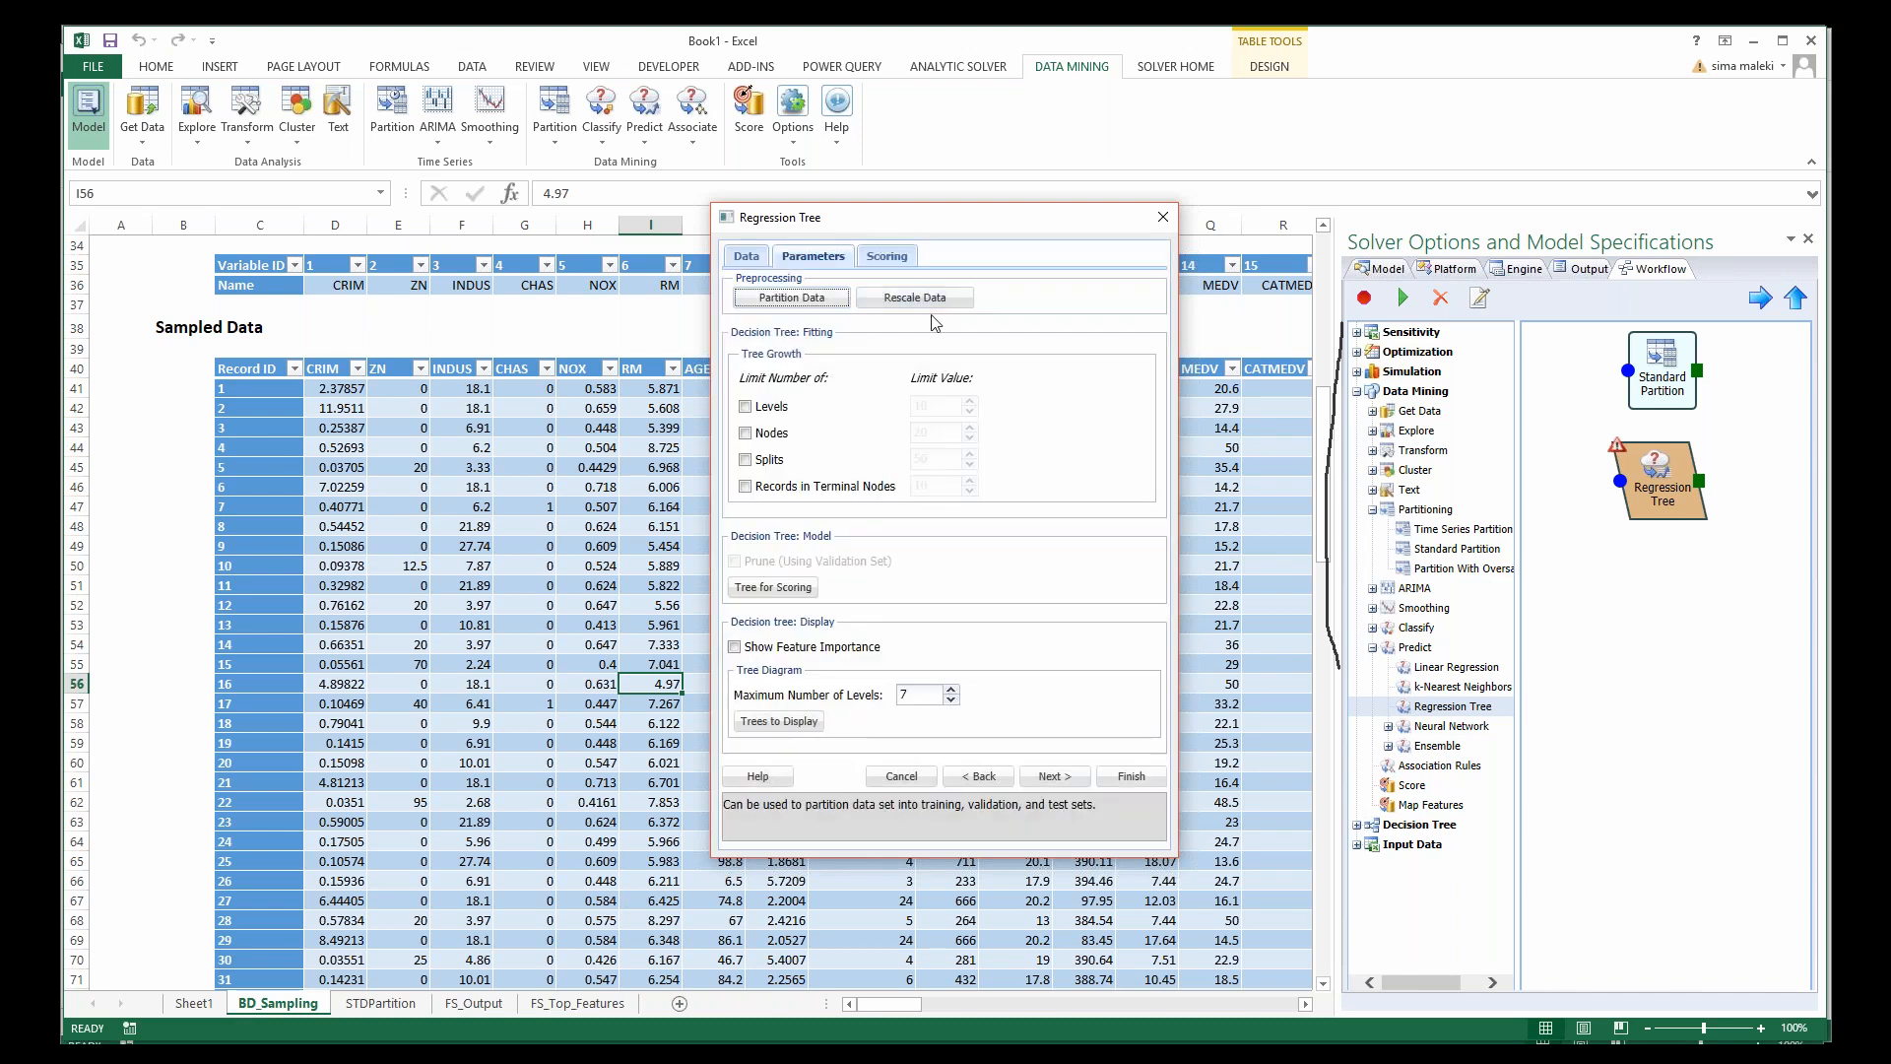
pyautogui.click(887, 257)
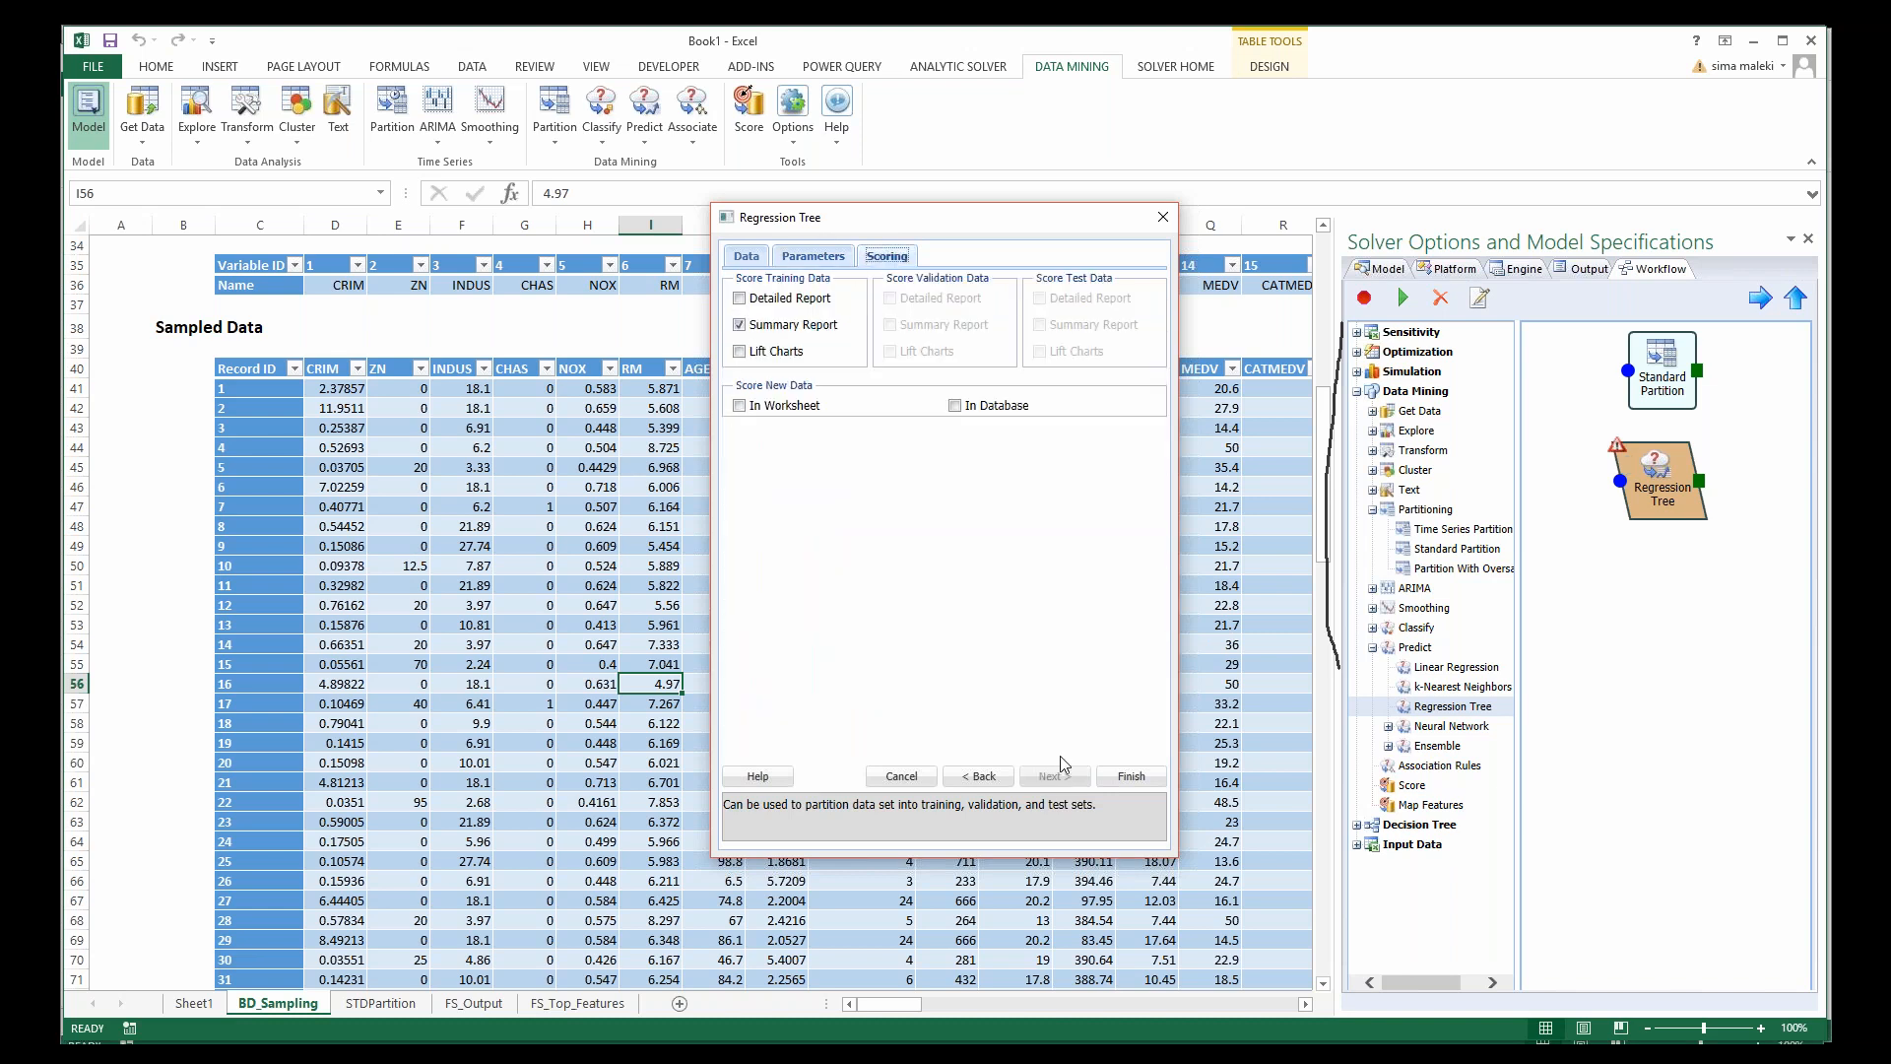
pyautogui.click(1131, 776)
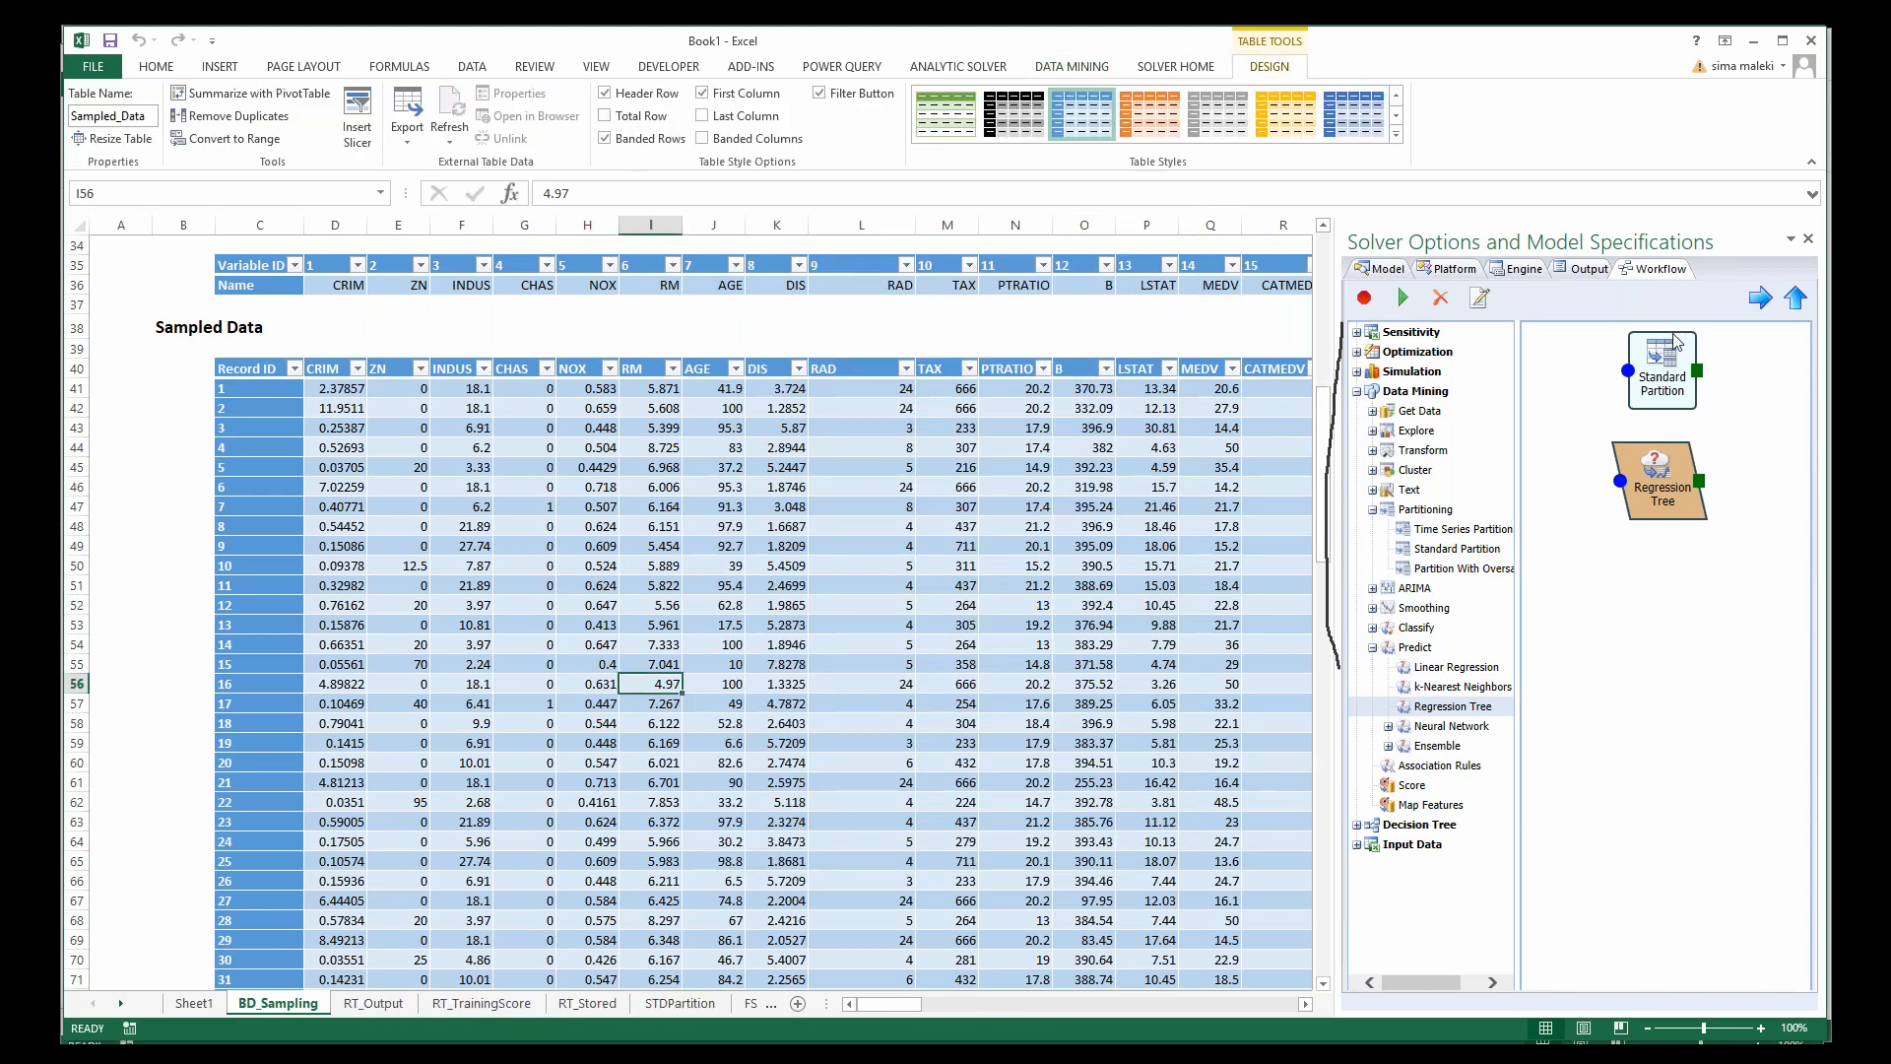
# Step: Arrange the Standard Partition and Regression Tree nodes side by side on the canvas and run the workflow
pyautogui.moveTo(1667, 340); pyautogui.dragTo(1650, 336)
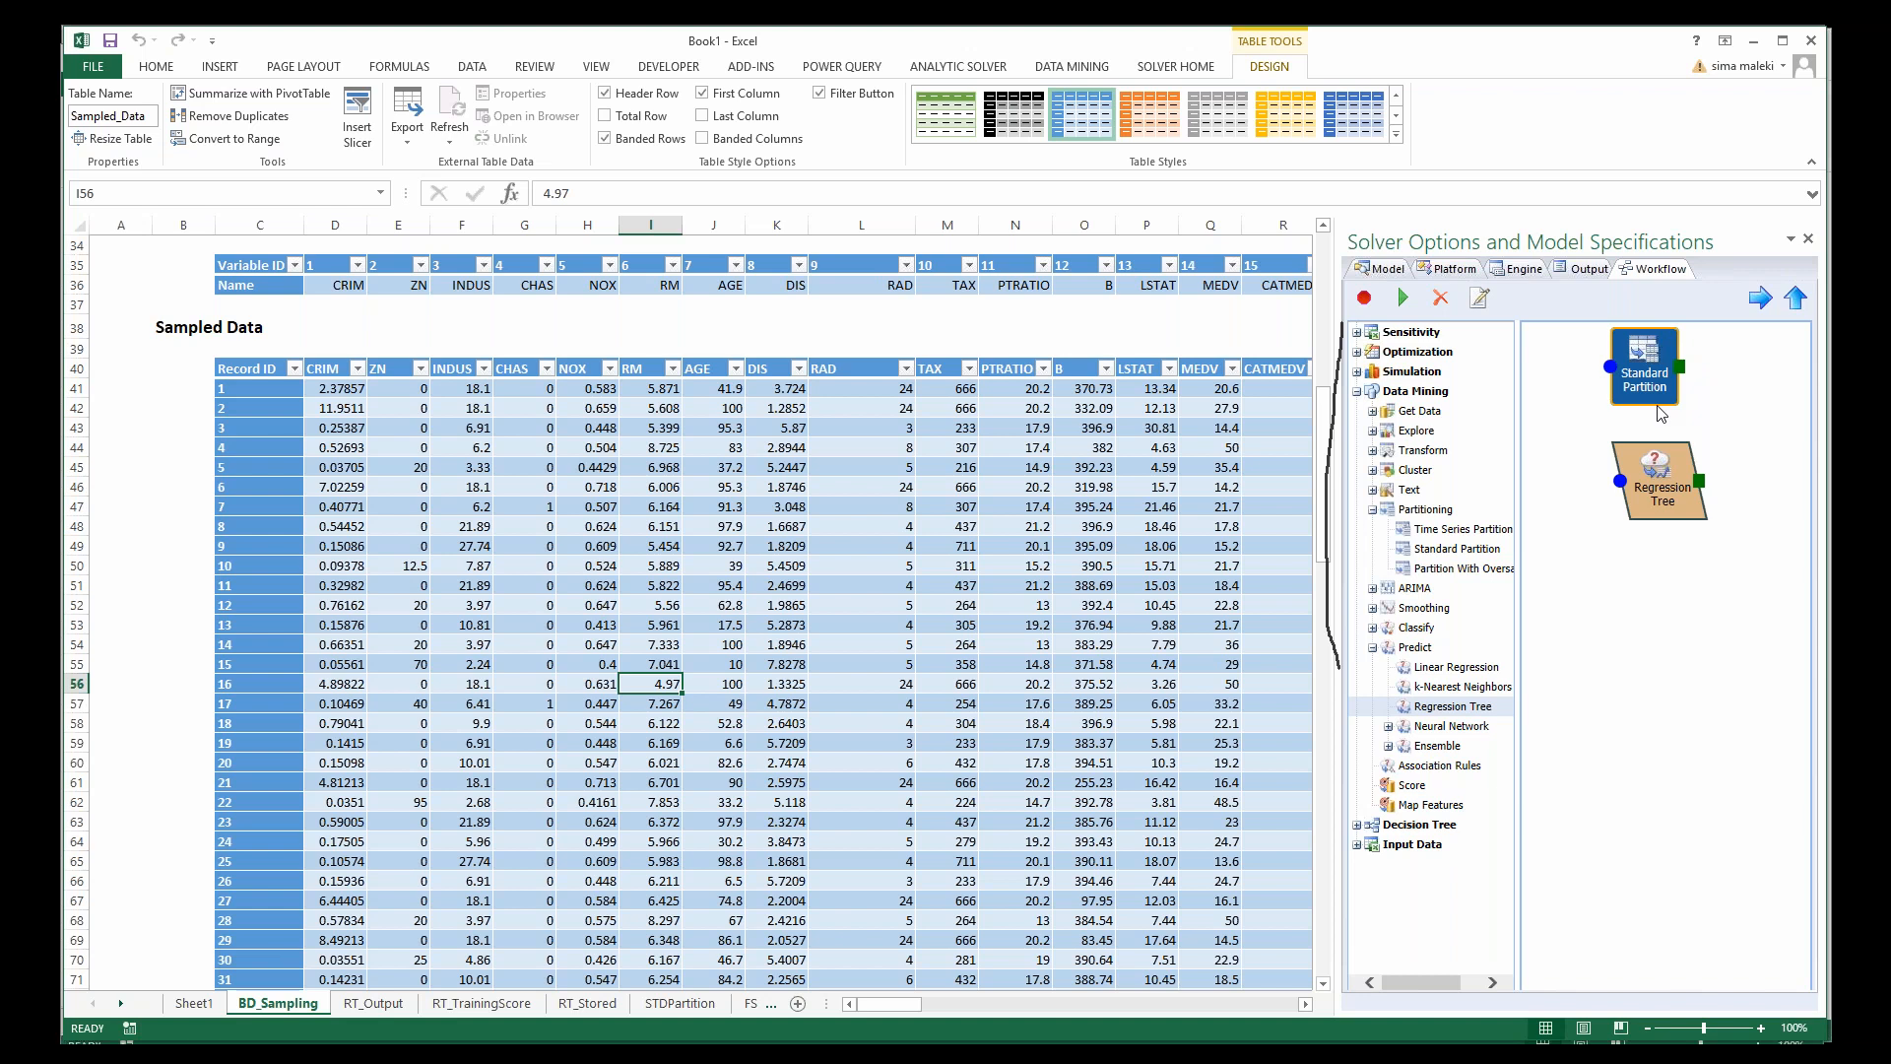
pyautogui.moveTo(1660, 497); pyautogui.dragTo(1661, 504)
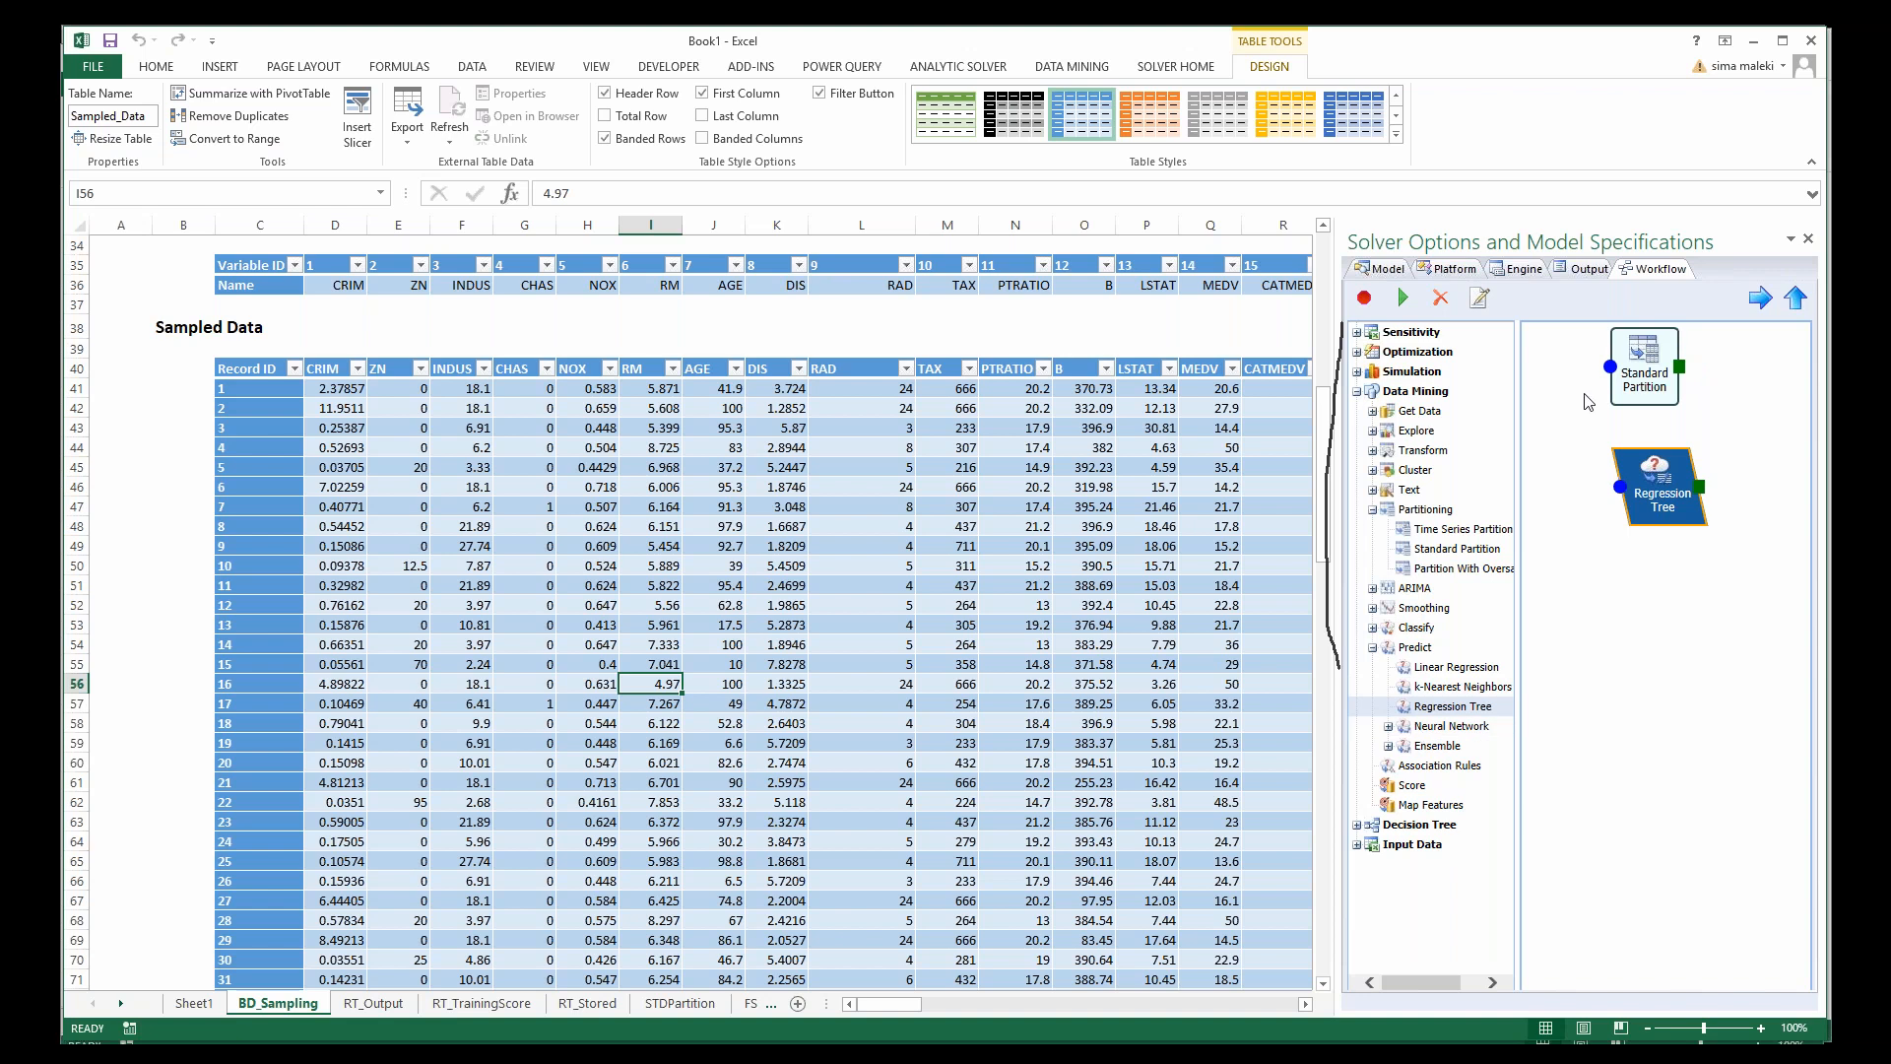
pyautogui.click(1477, 301)
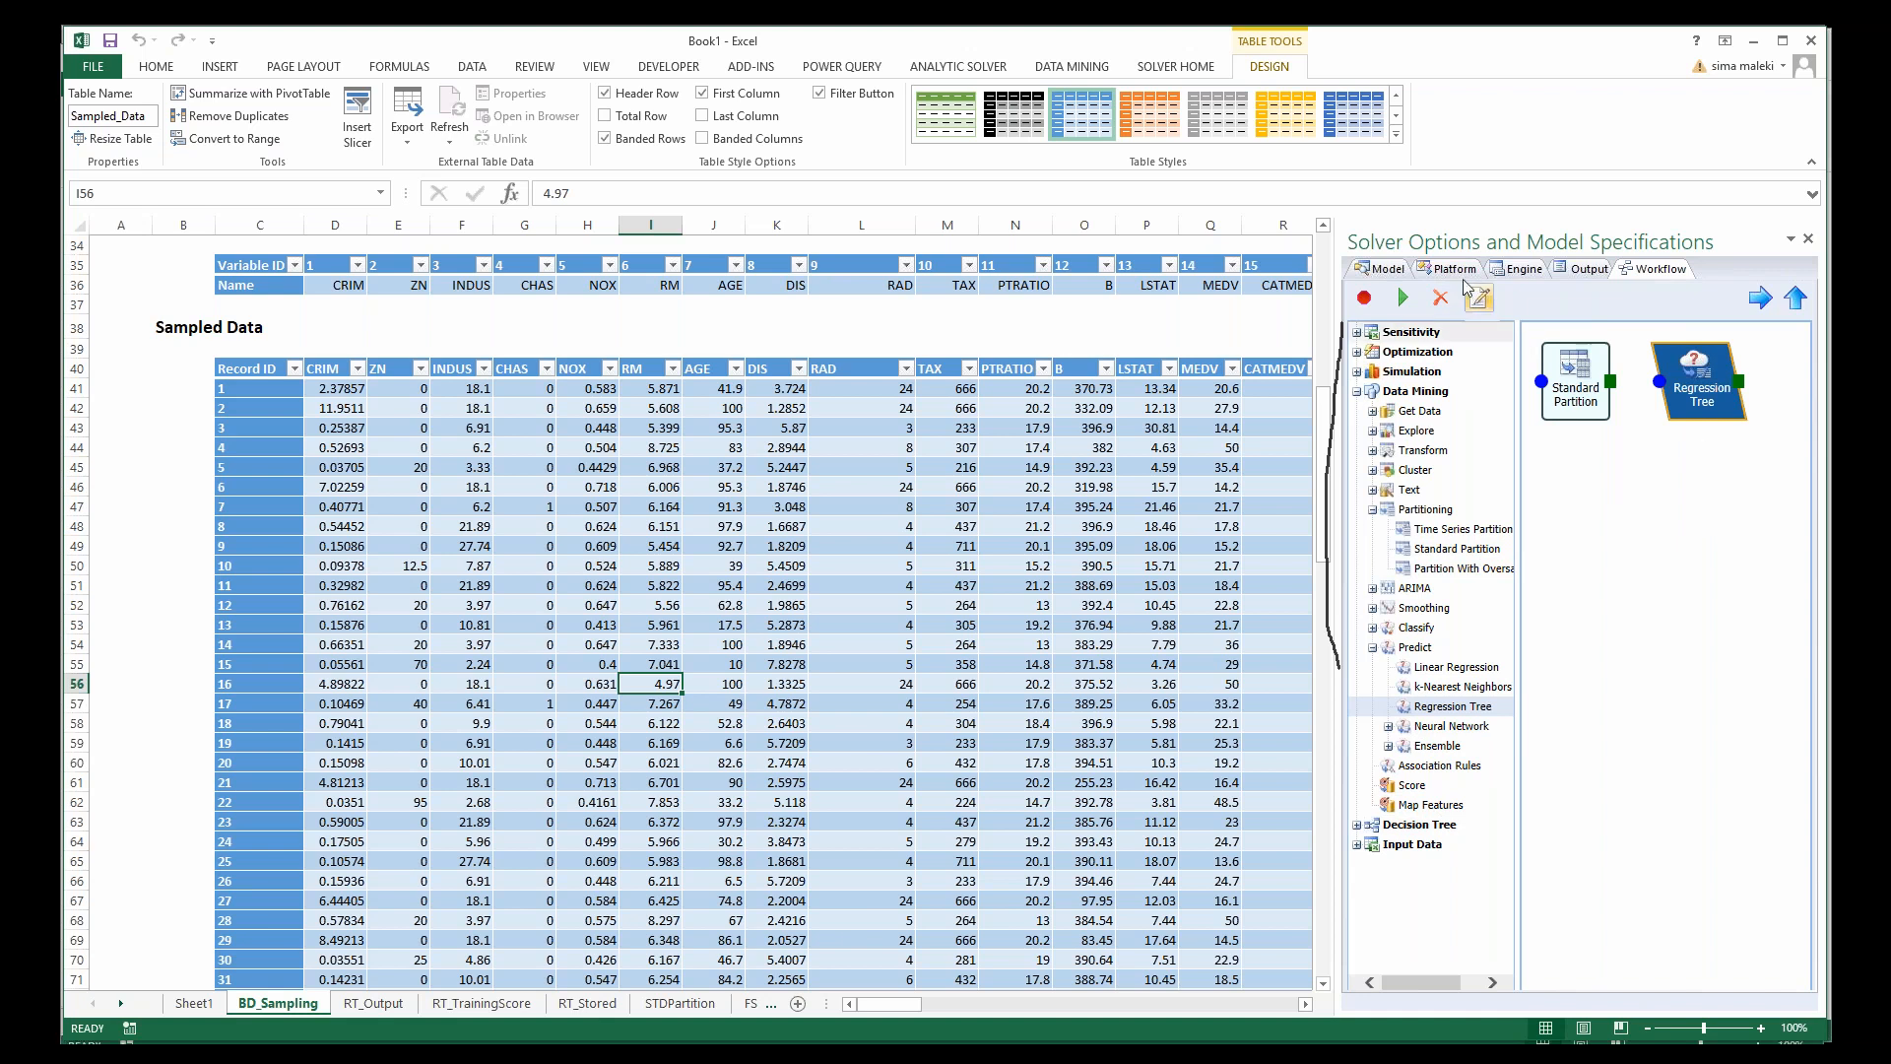
pyautogui.click(1404, 299)
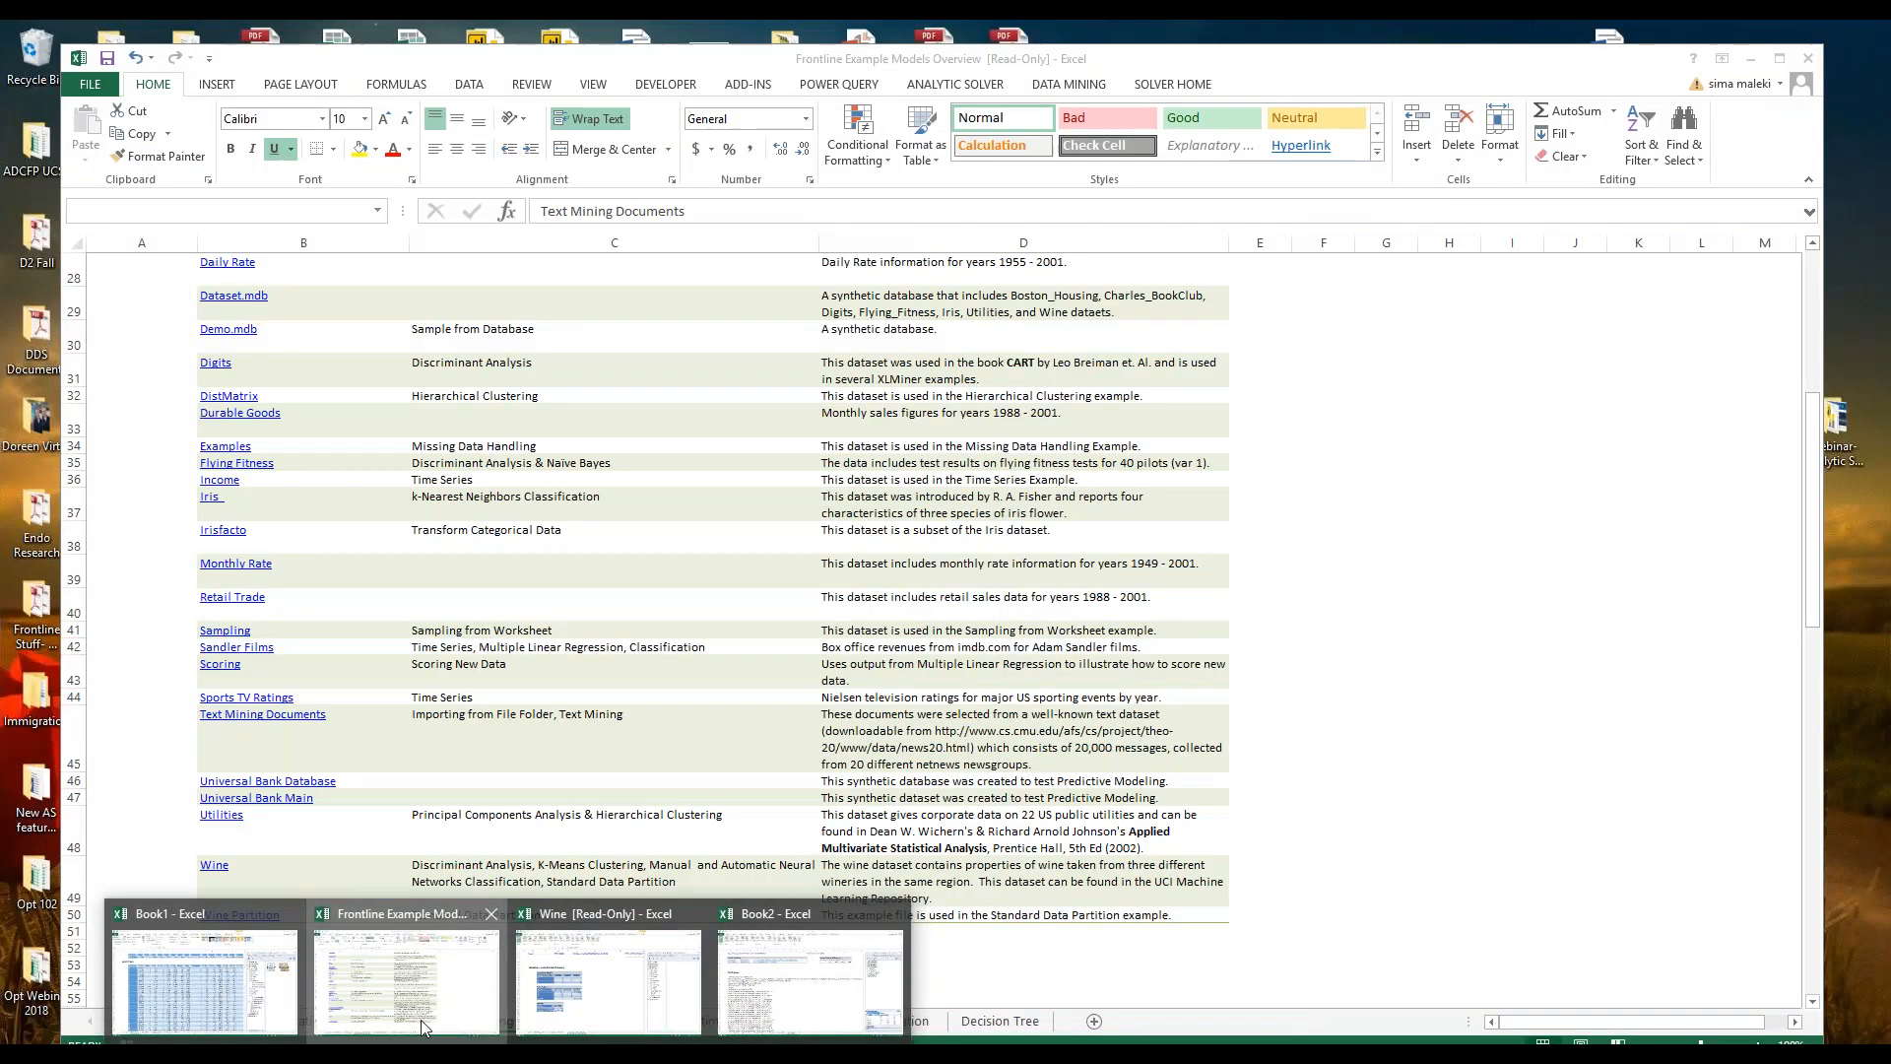
# Step: Switch to the Frontline Example Models Overview workbook and open the Charles_BookClub Workflow example
pyautogui.click(423, 1027)
pyautogui.scroll(9, 136, 494)
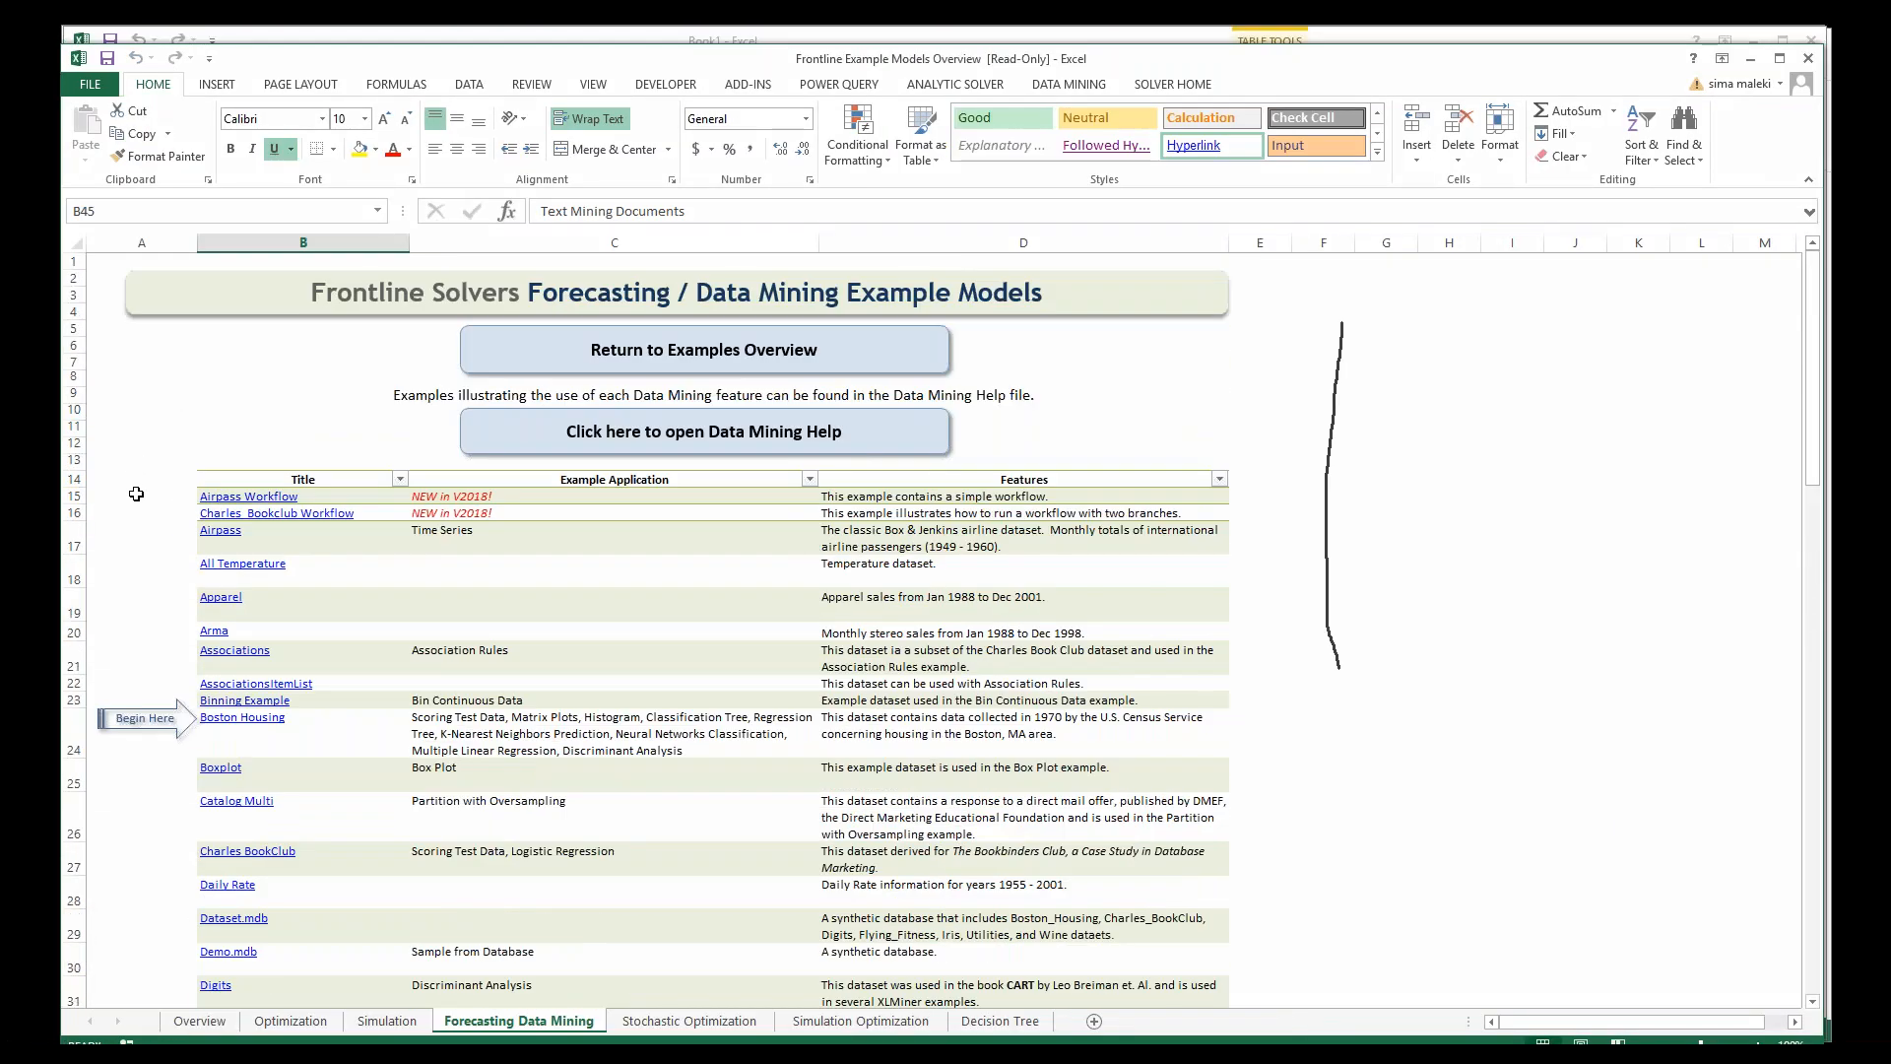
pyautogui.click(250, 514)
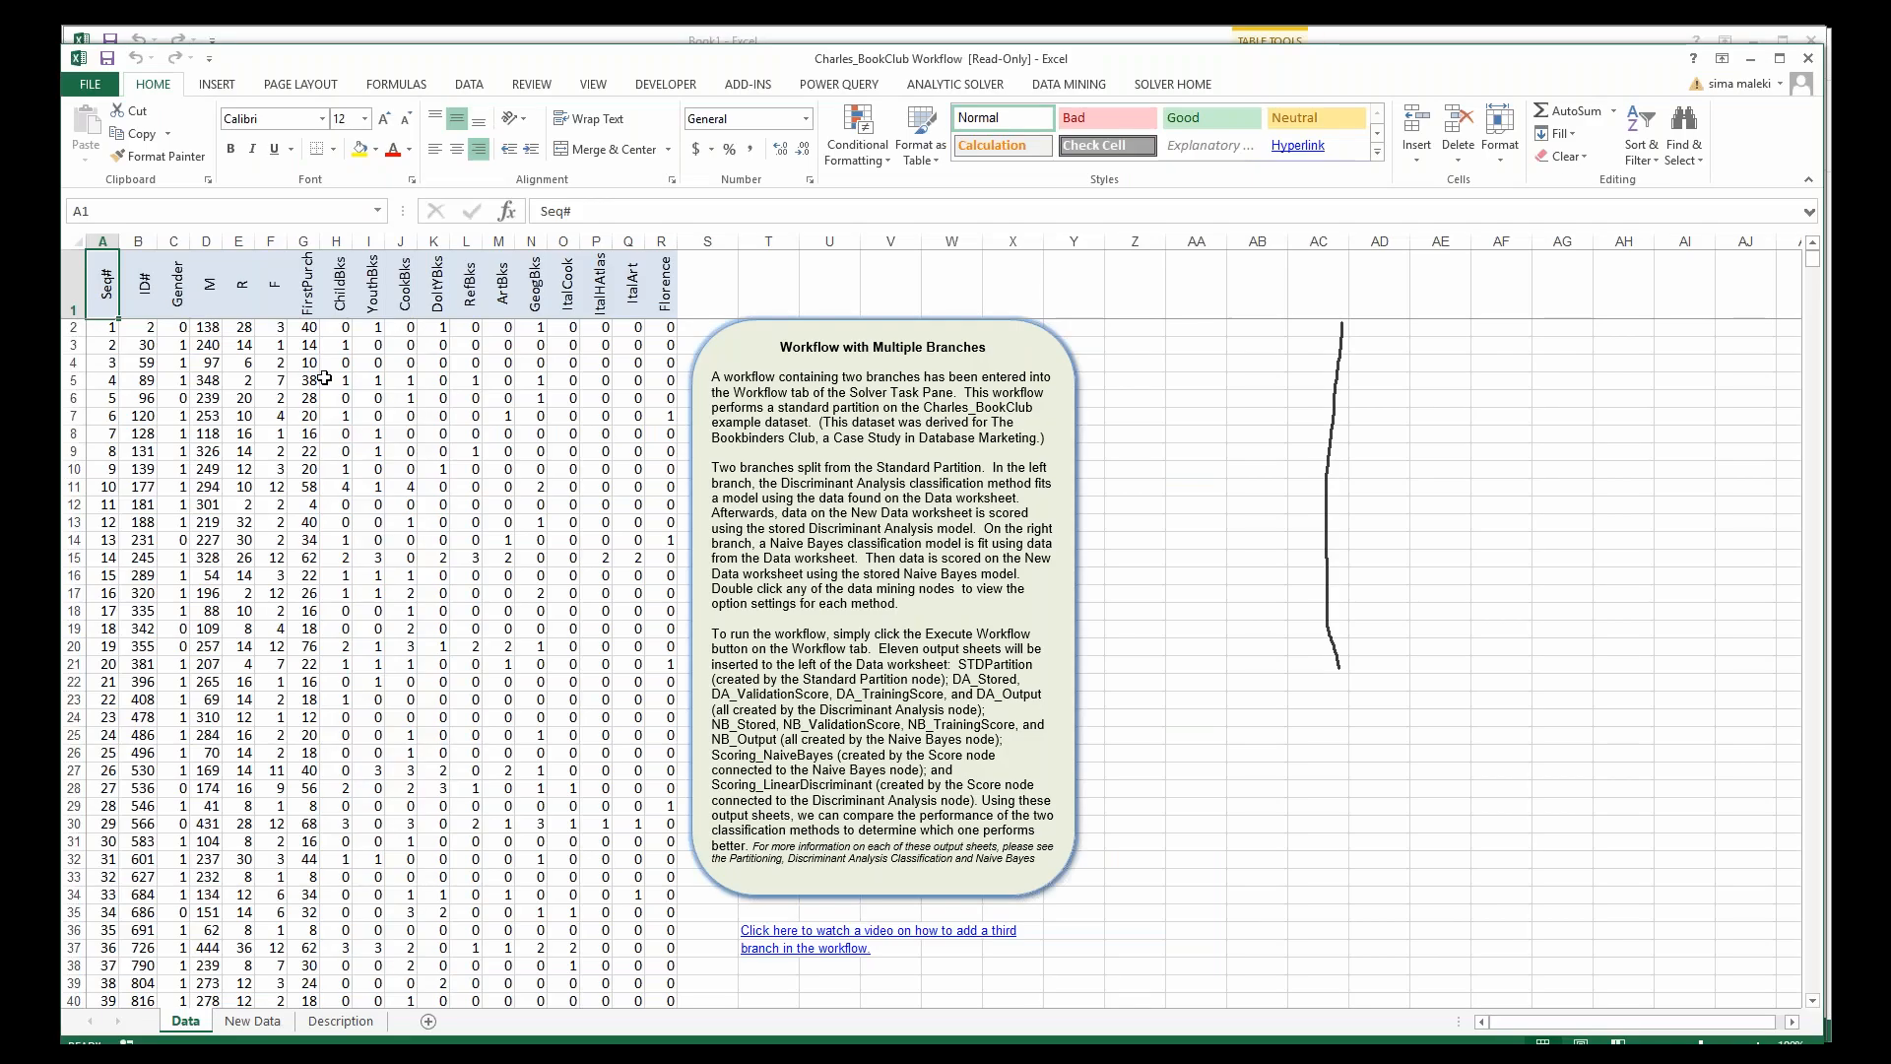
# Step: Display the example's Data Mining workflow and widen the task pane until both model branches fit
pyautogui.click(1072, 87)
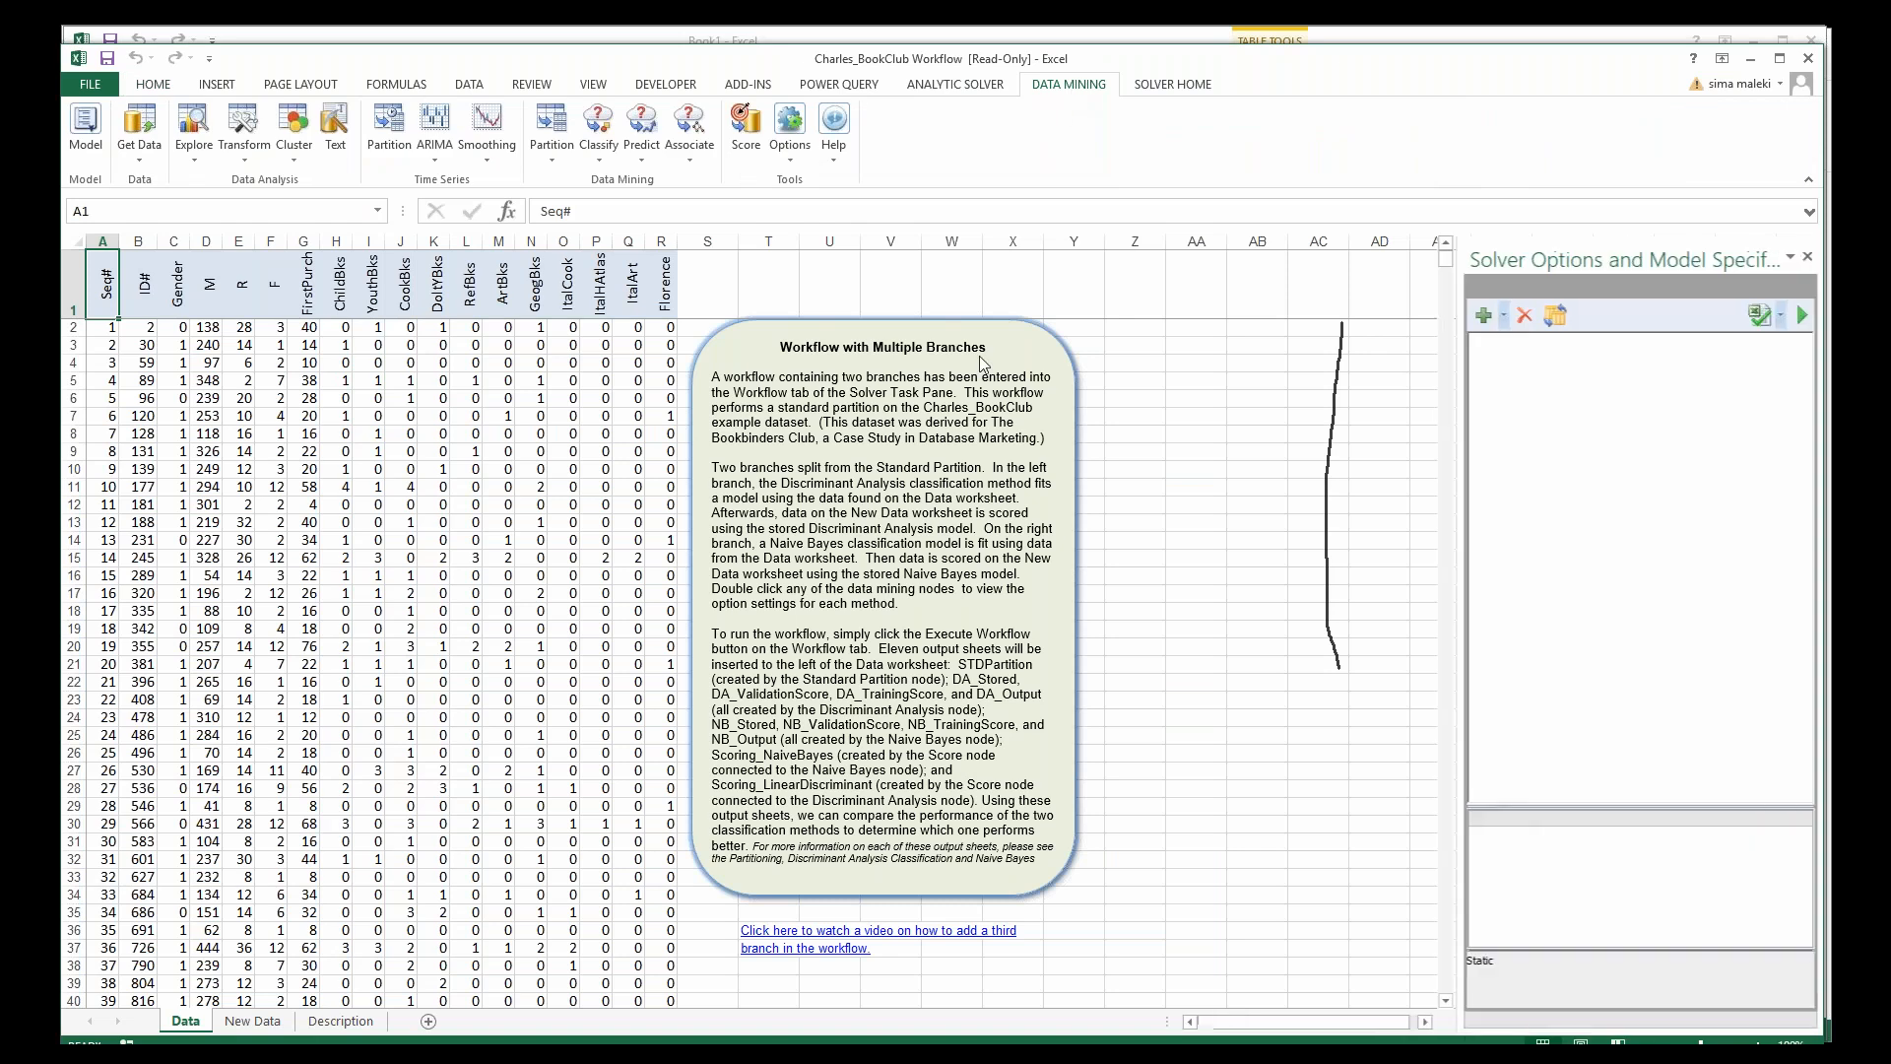
pyautogui.click(1773, 287)
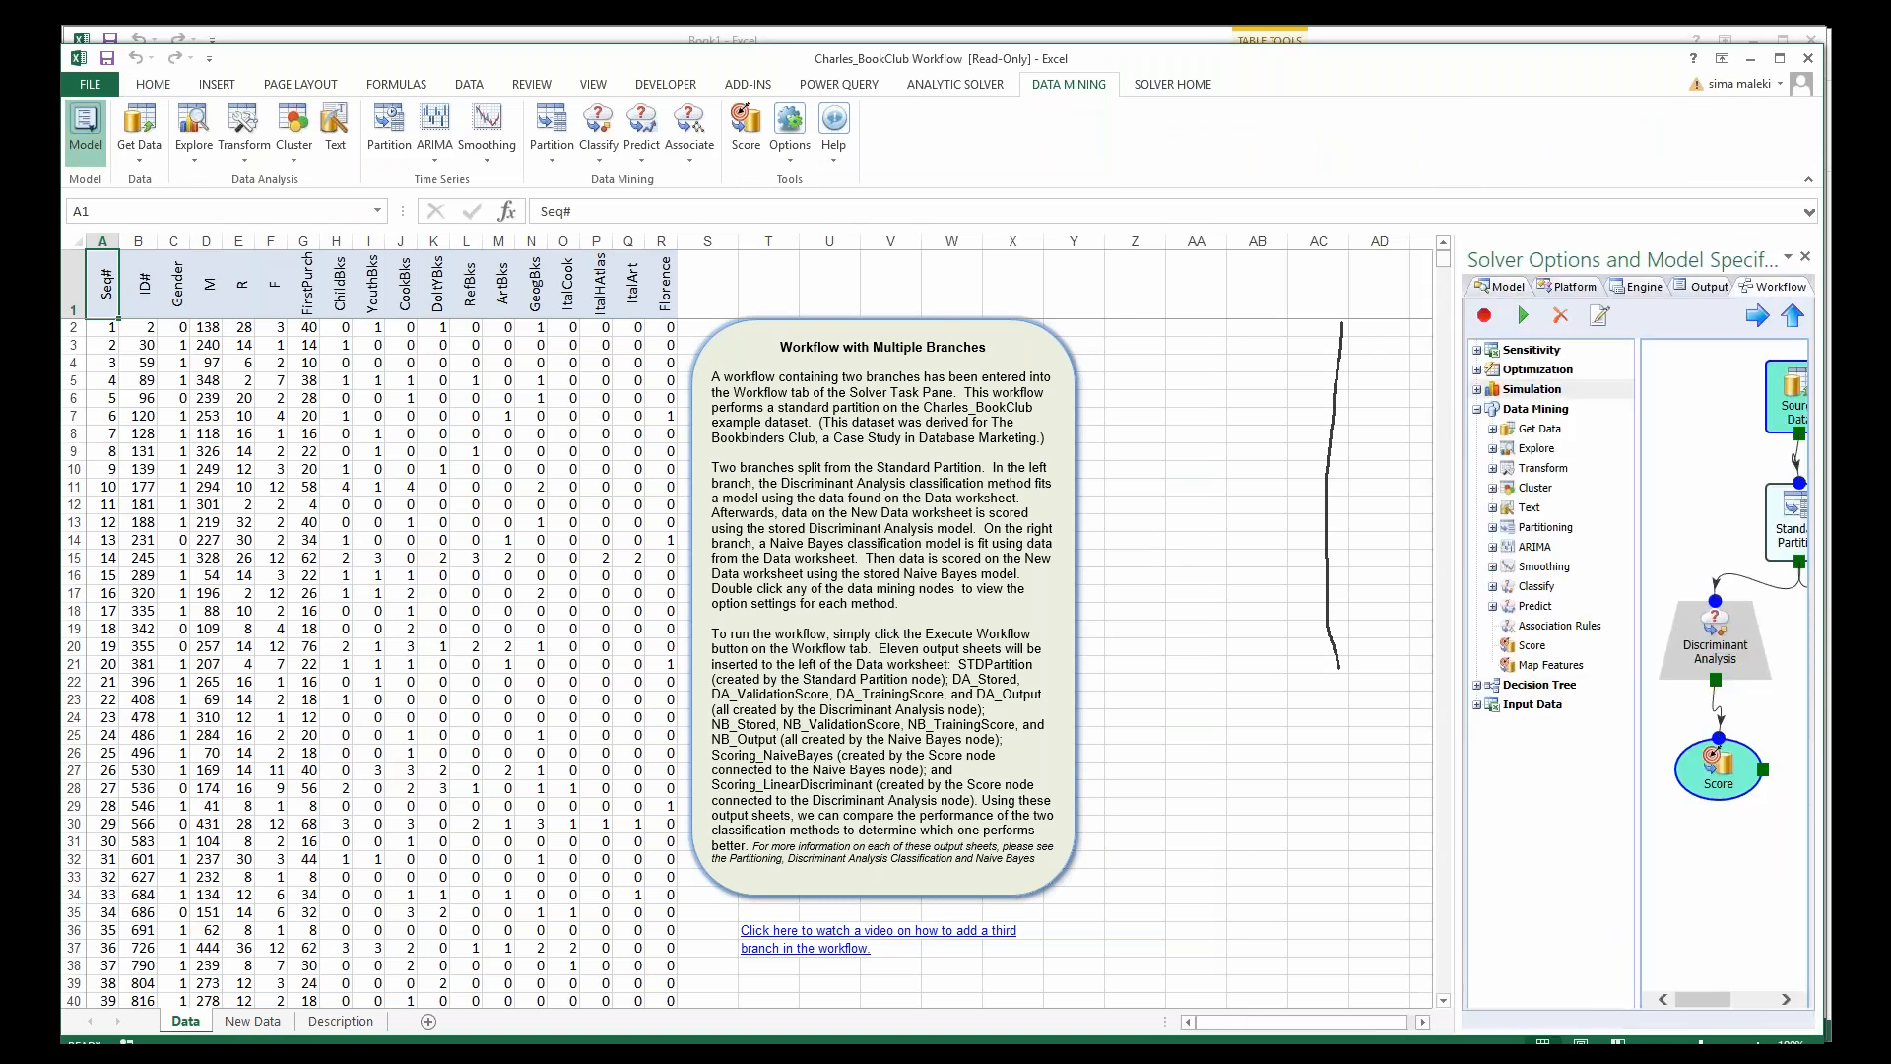
pyautogui.moveTo(1461, 398); pyautogui.dragTo(1241, 391)
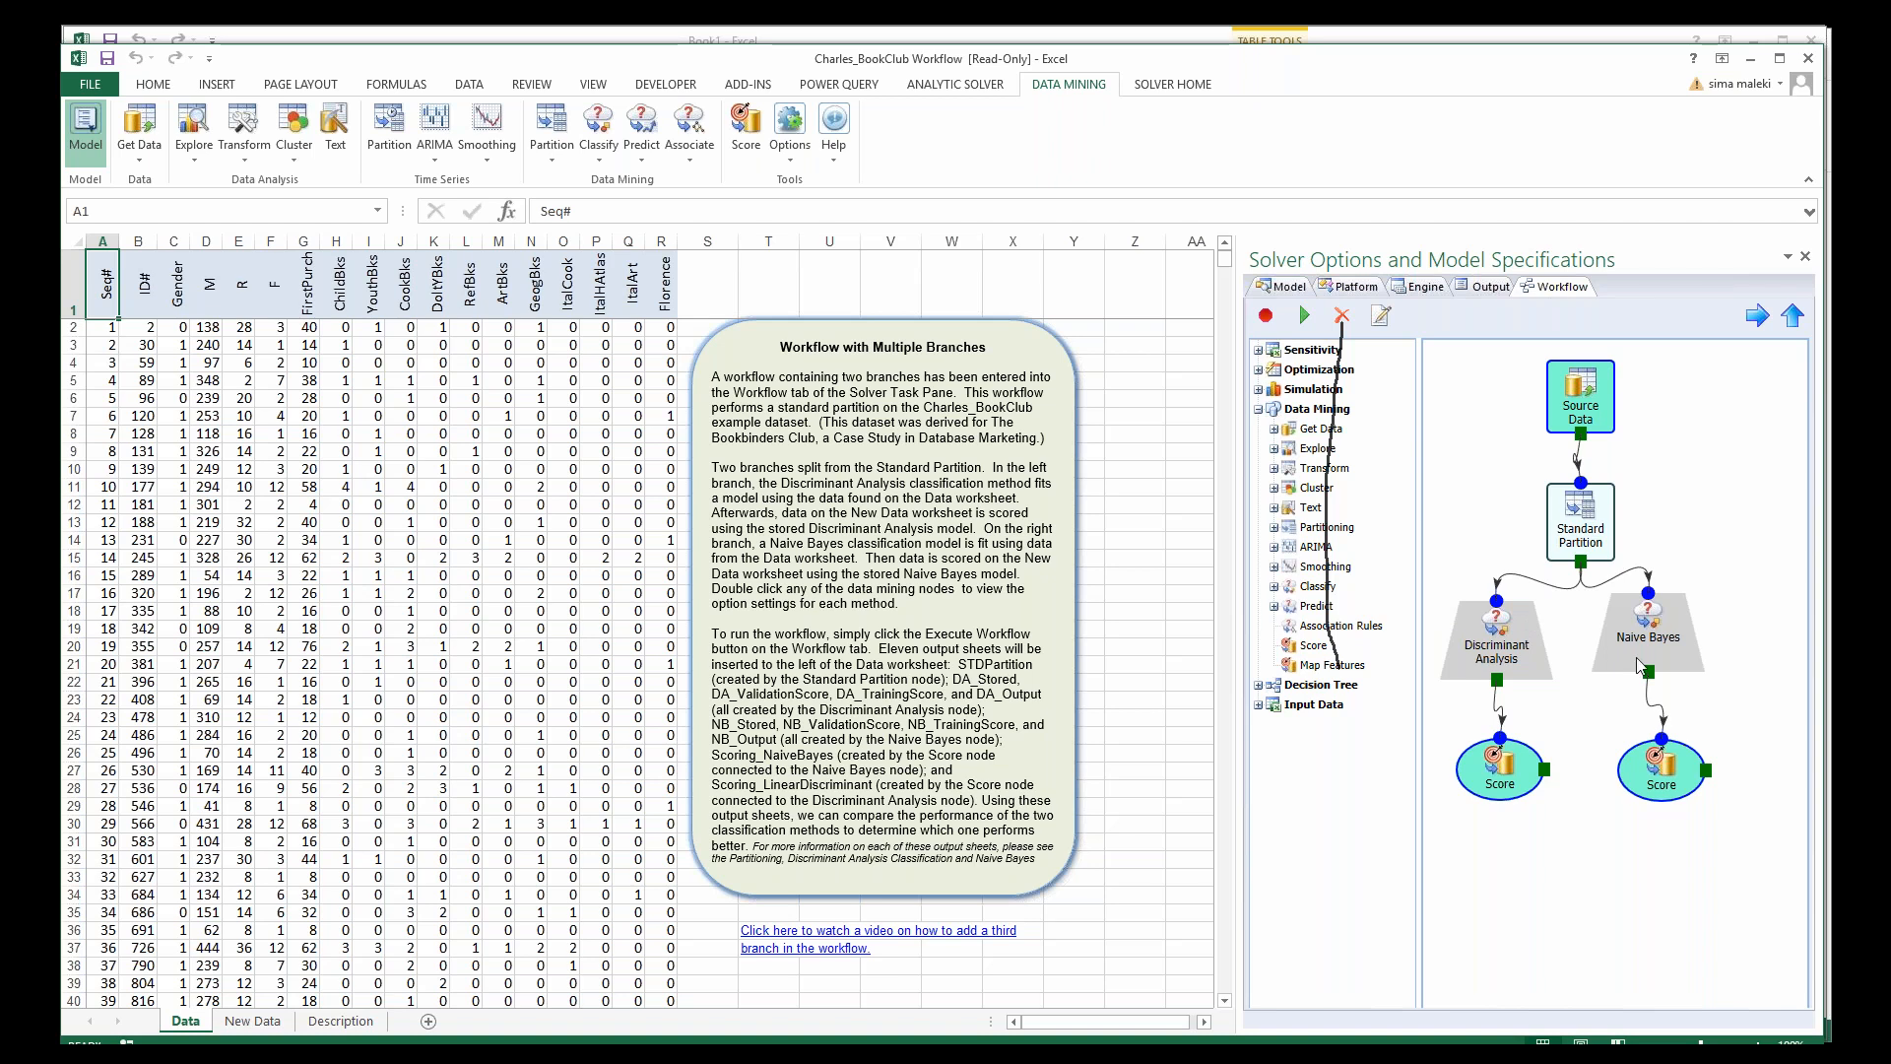
# Step: Execute the two-branch Charles_BookClub workflow and open the Scoring_NaiveBayes output sheet
pyautogui.click(1306, 316)
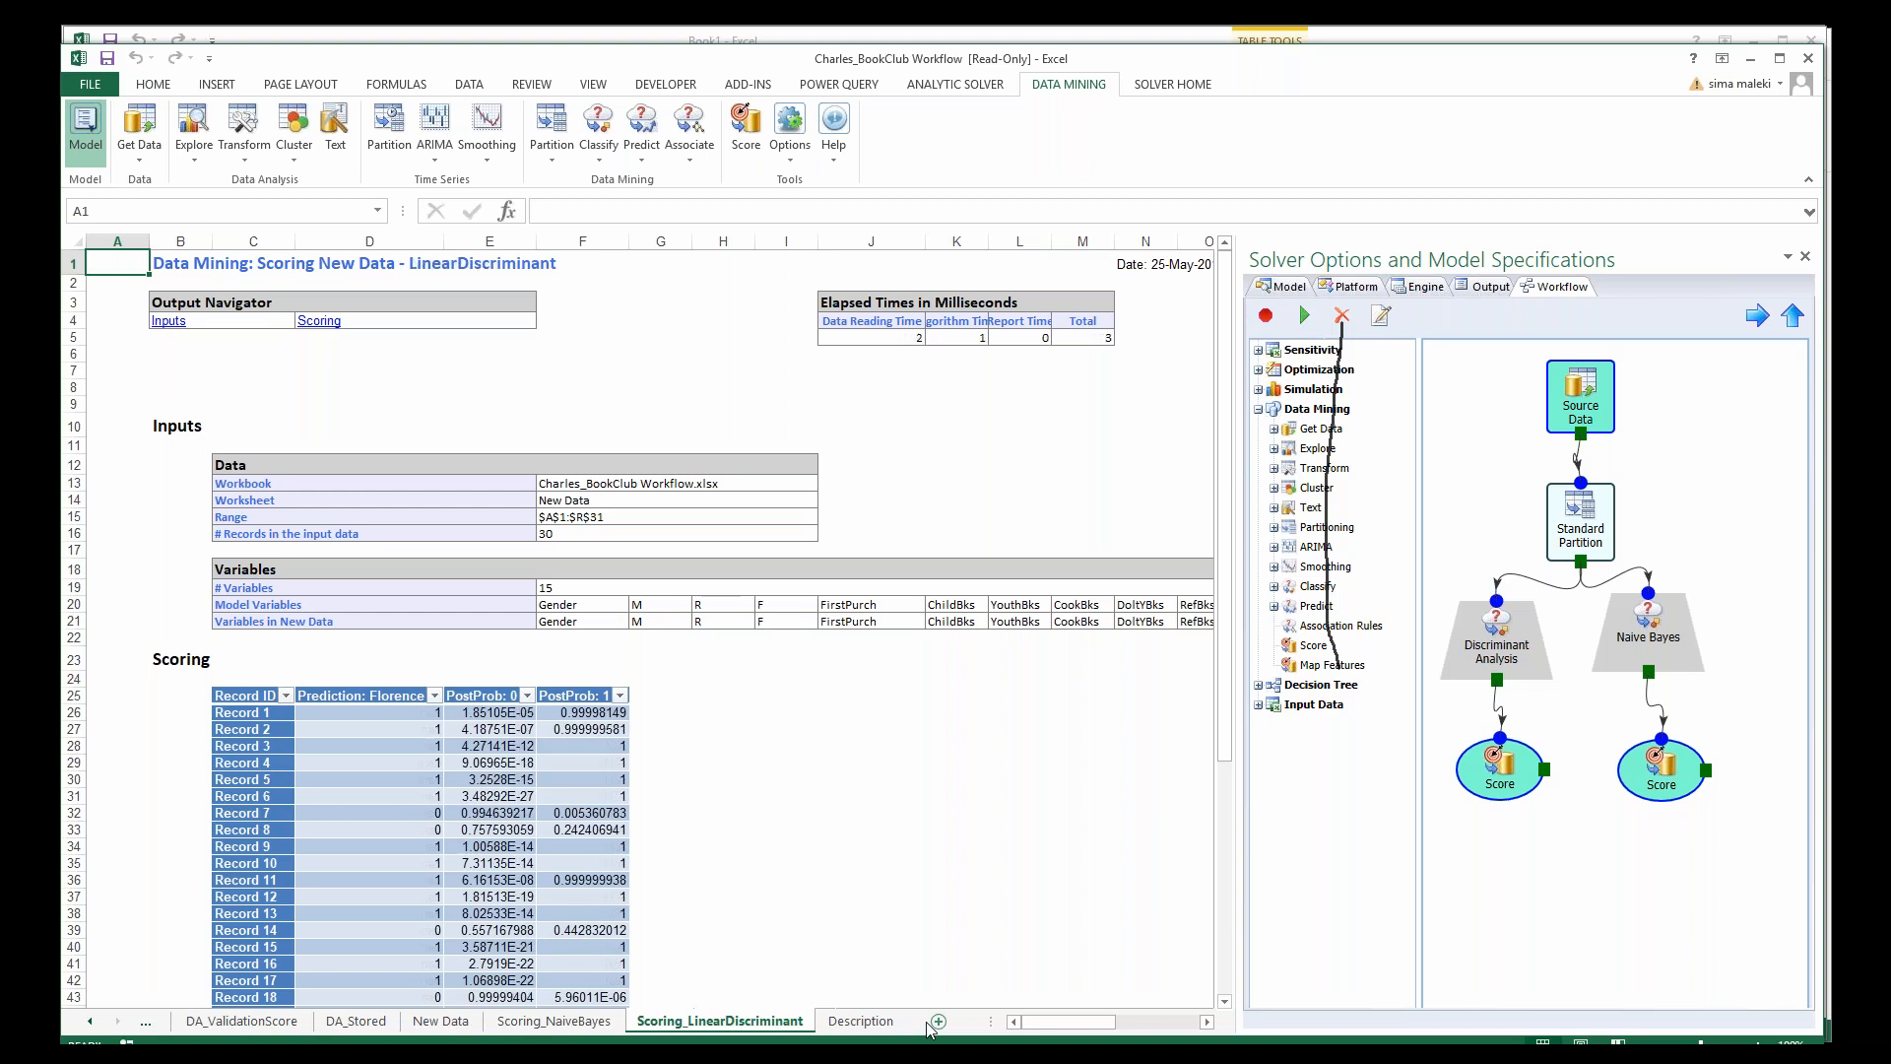
pyautogui.click(558, 1019)
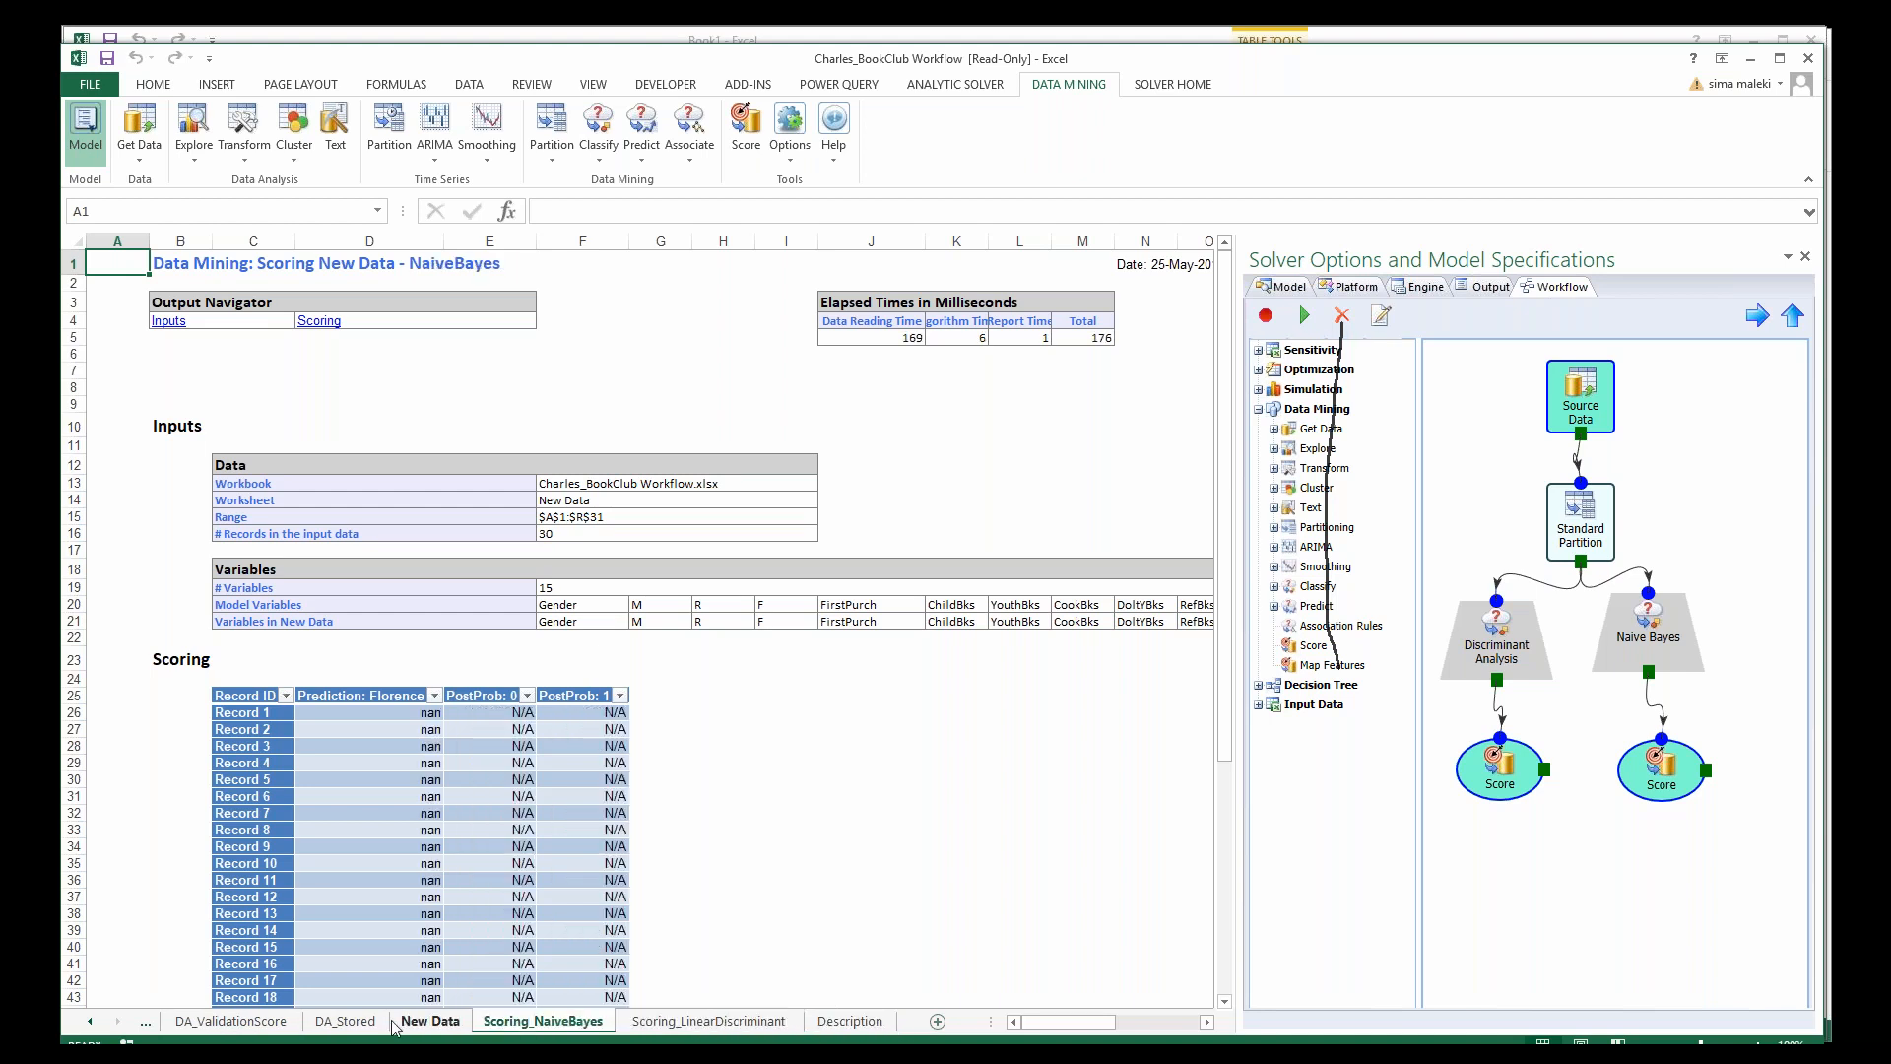
# Step: Open the DA_ValidationScore sheet to examine the discriminant analysis validation results, dismissing the Record Macro dialog
pyautogui.click(429, 1020)
pyautogui.click(230, 1020)
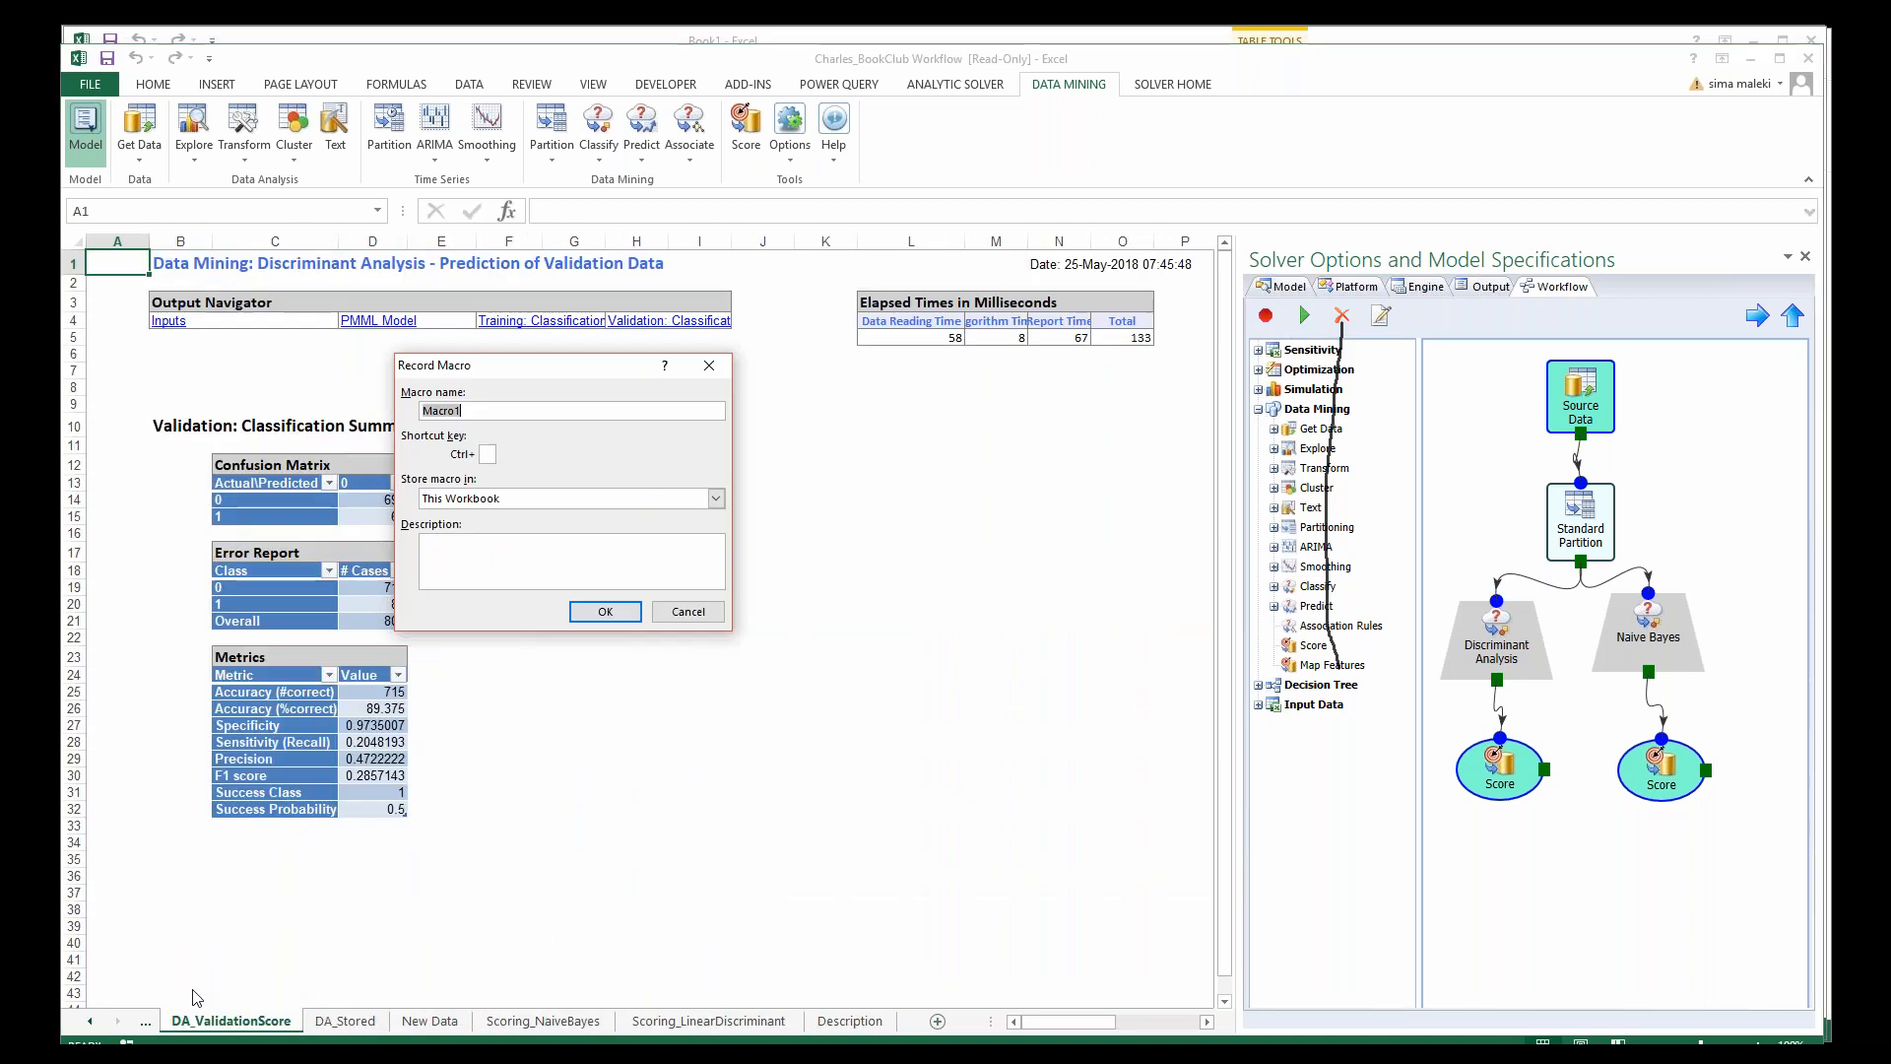
pyautogui.click(688, 618)
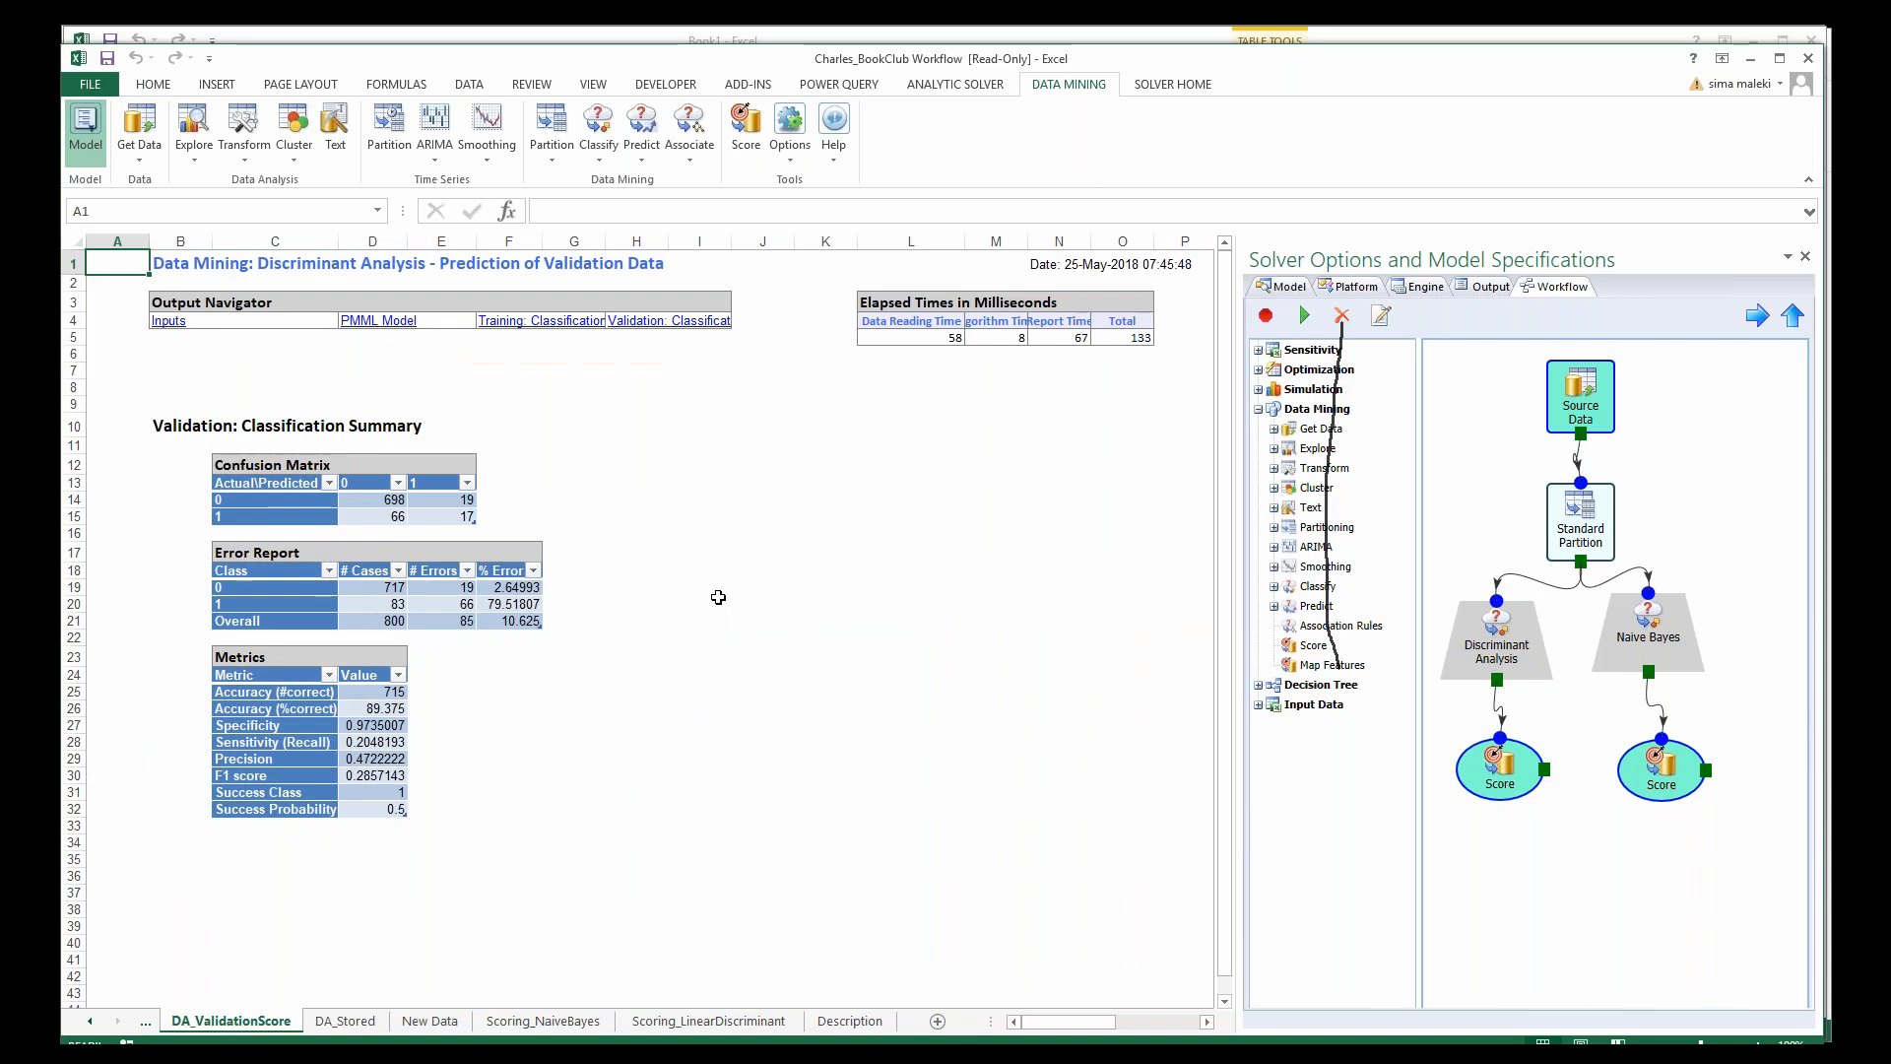
pyautogui.click(910, 533)
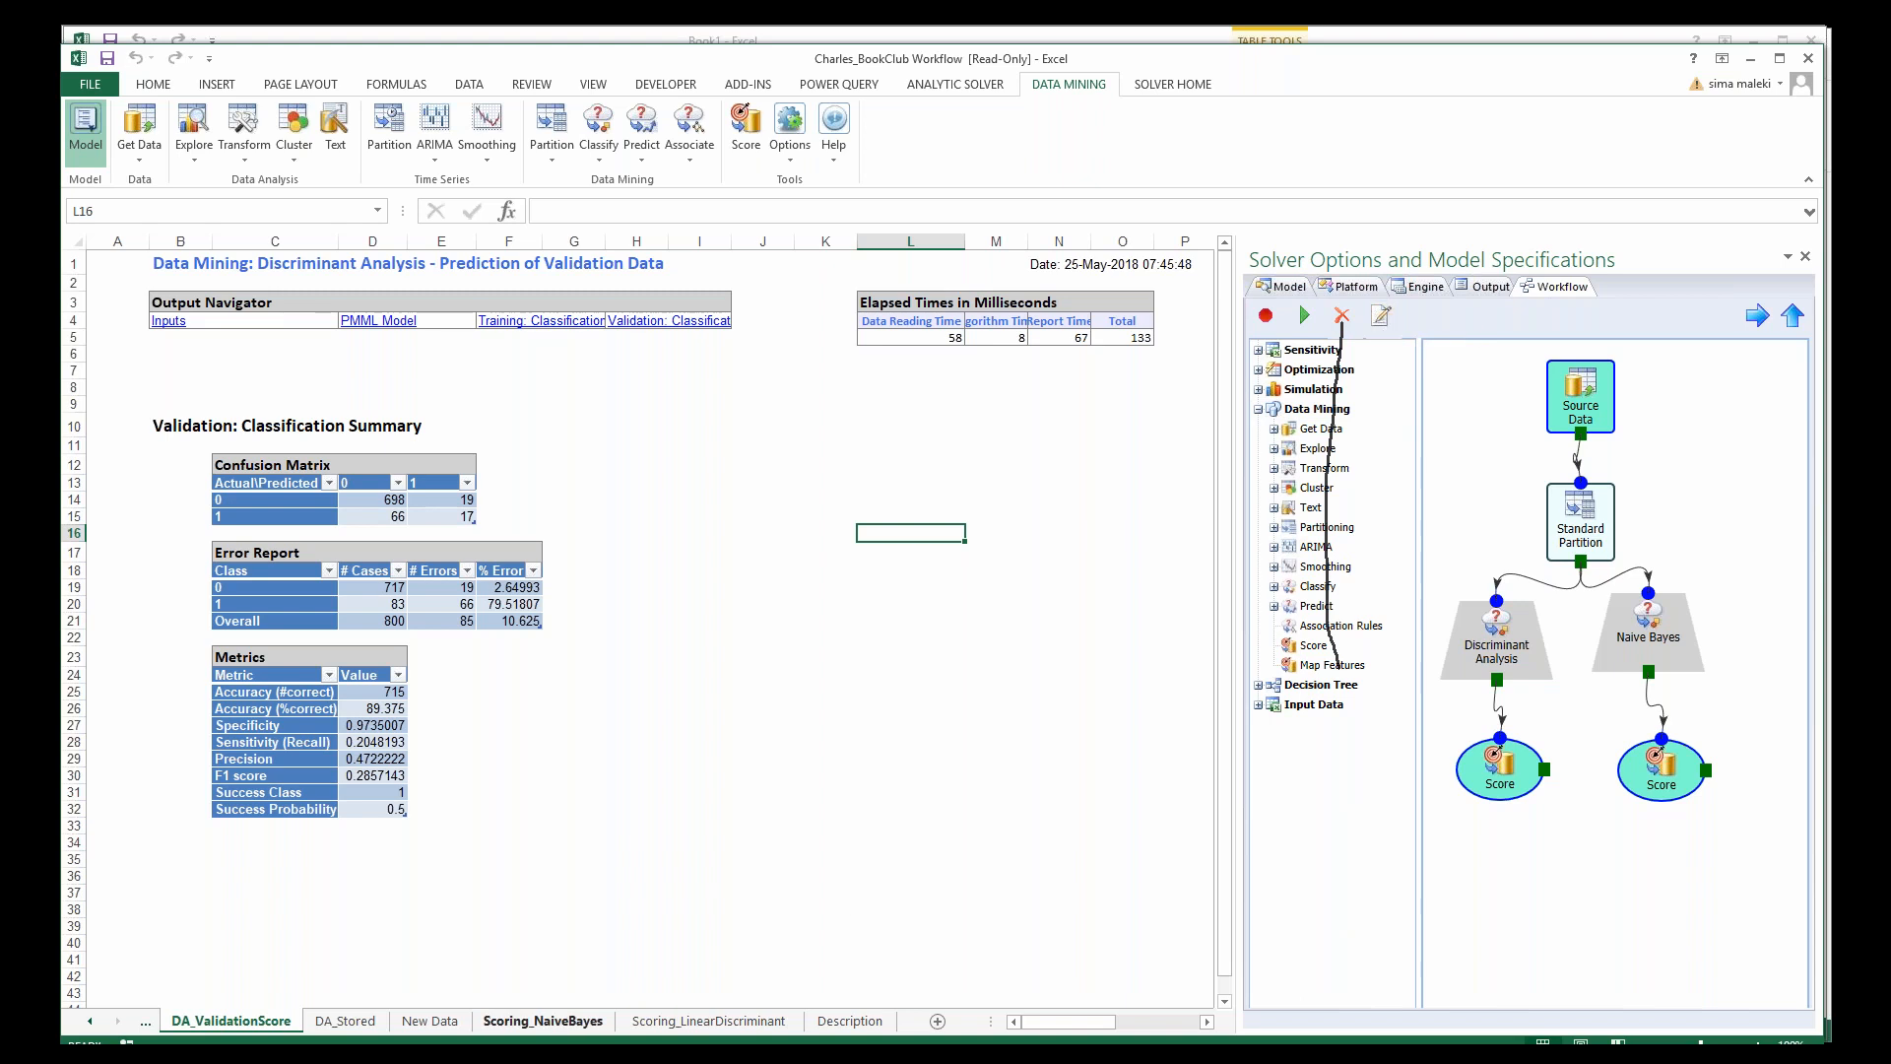
# Step: Switch to the PowerPoint slide show and advance it to the Time Series Data slide
pyautogui.moveTo(587, 1053)
pyautogui.click(390, 965)
pyautogui.press('Right')
pyautogui.press('Right')
pyautogui.press('Right')
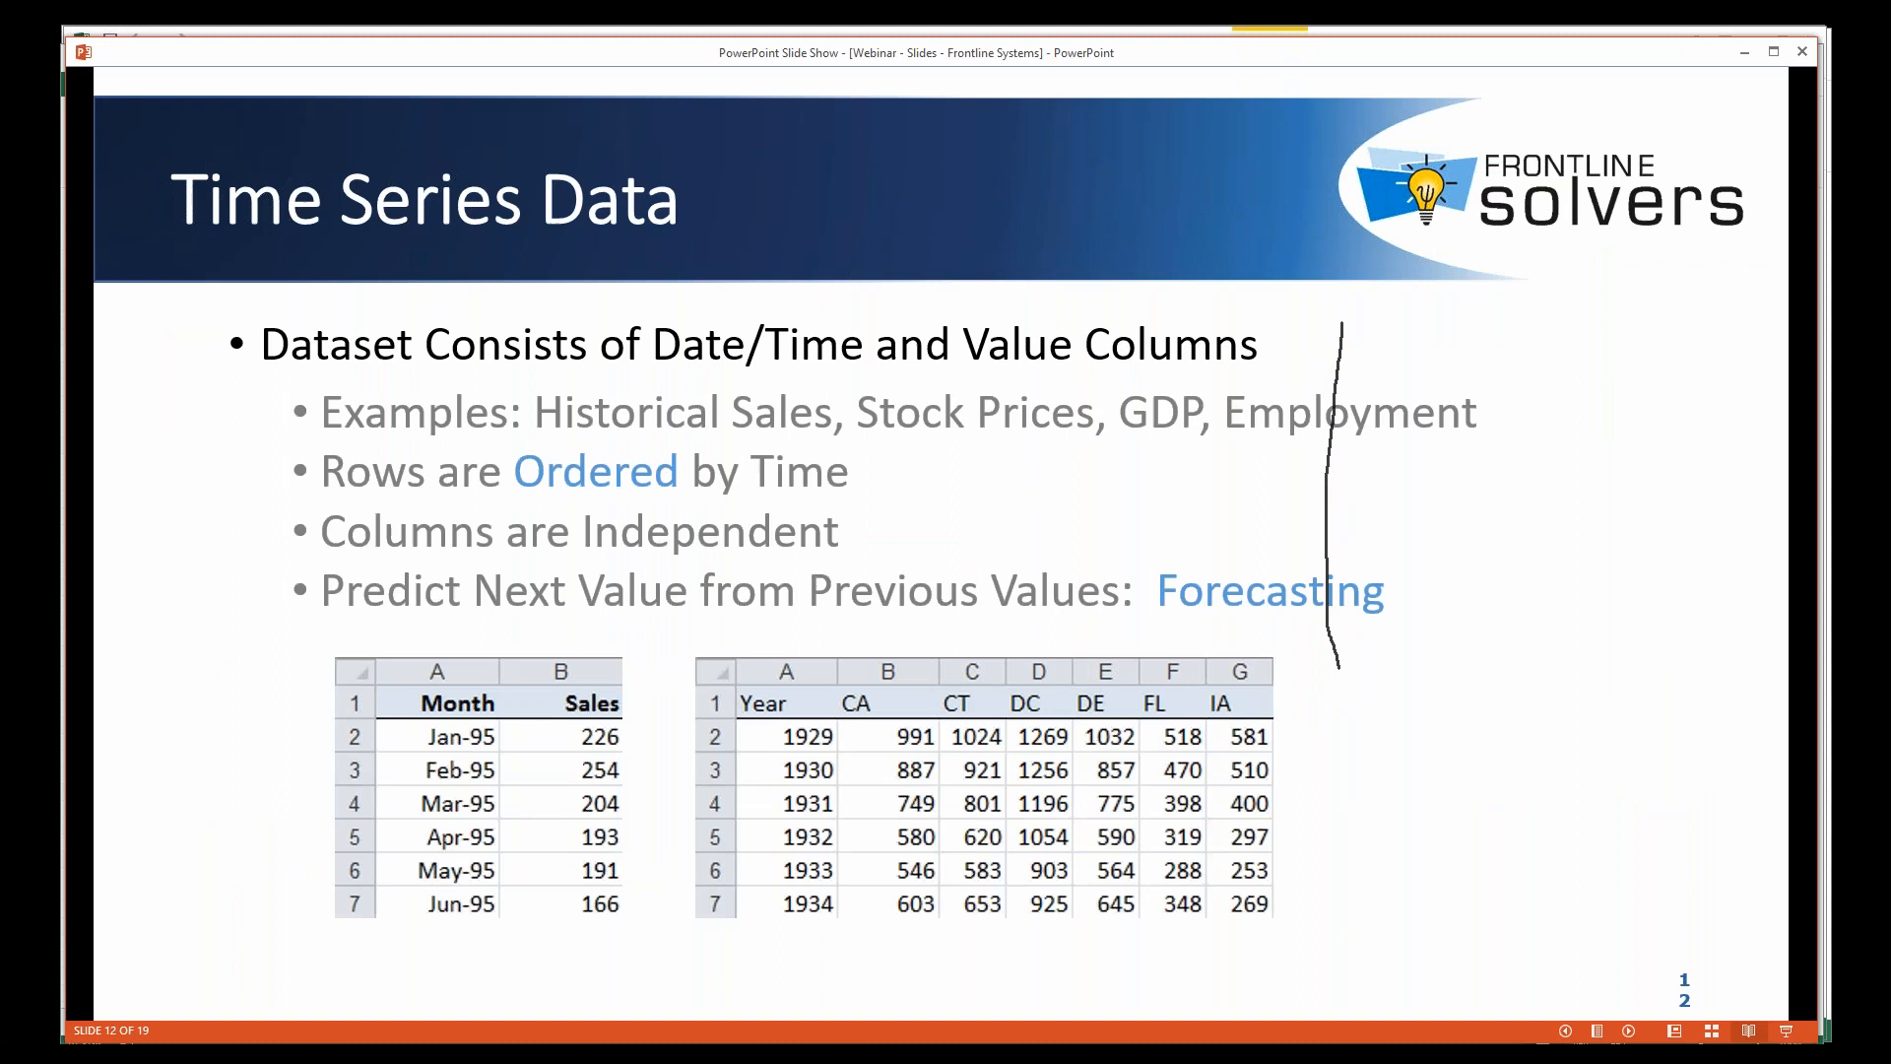
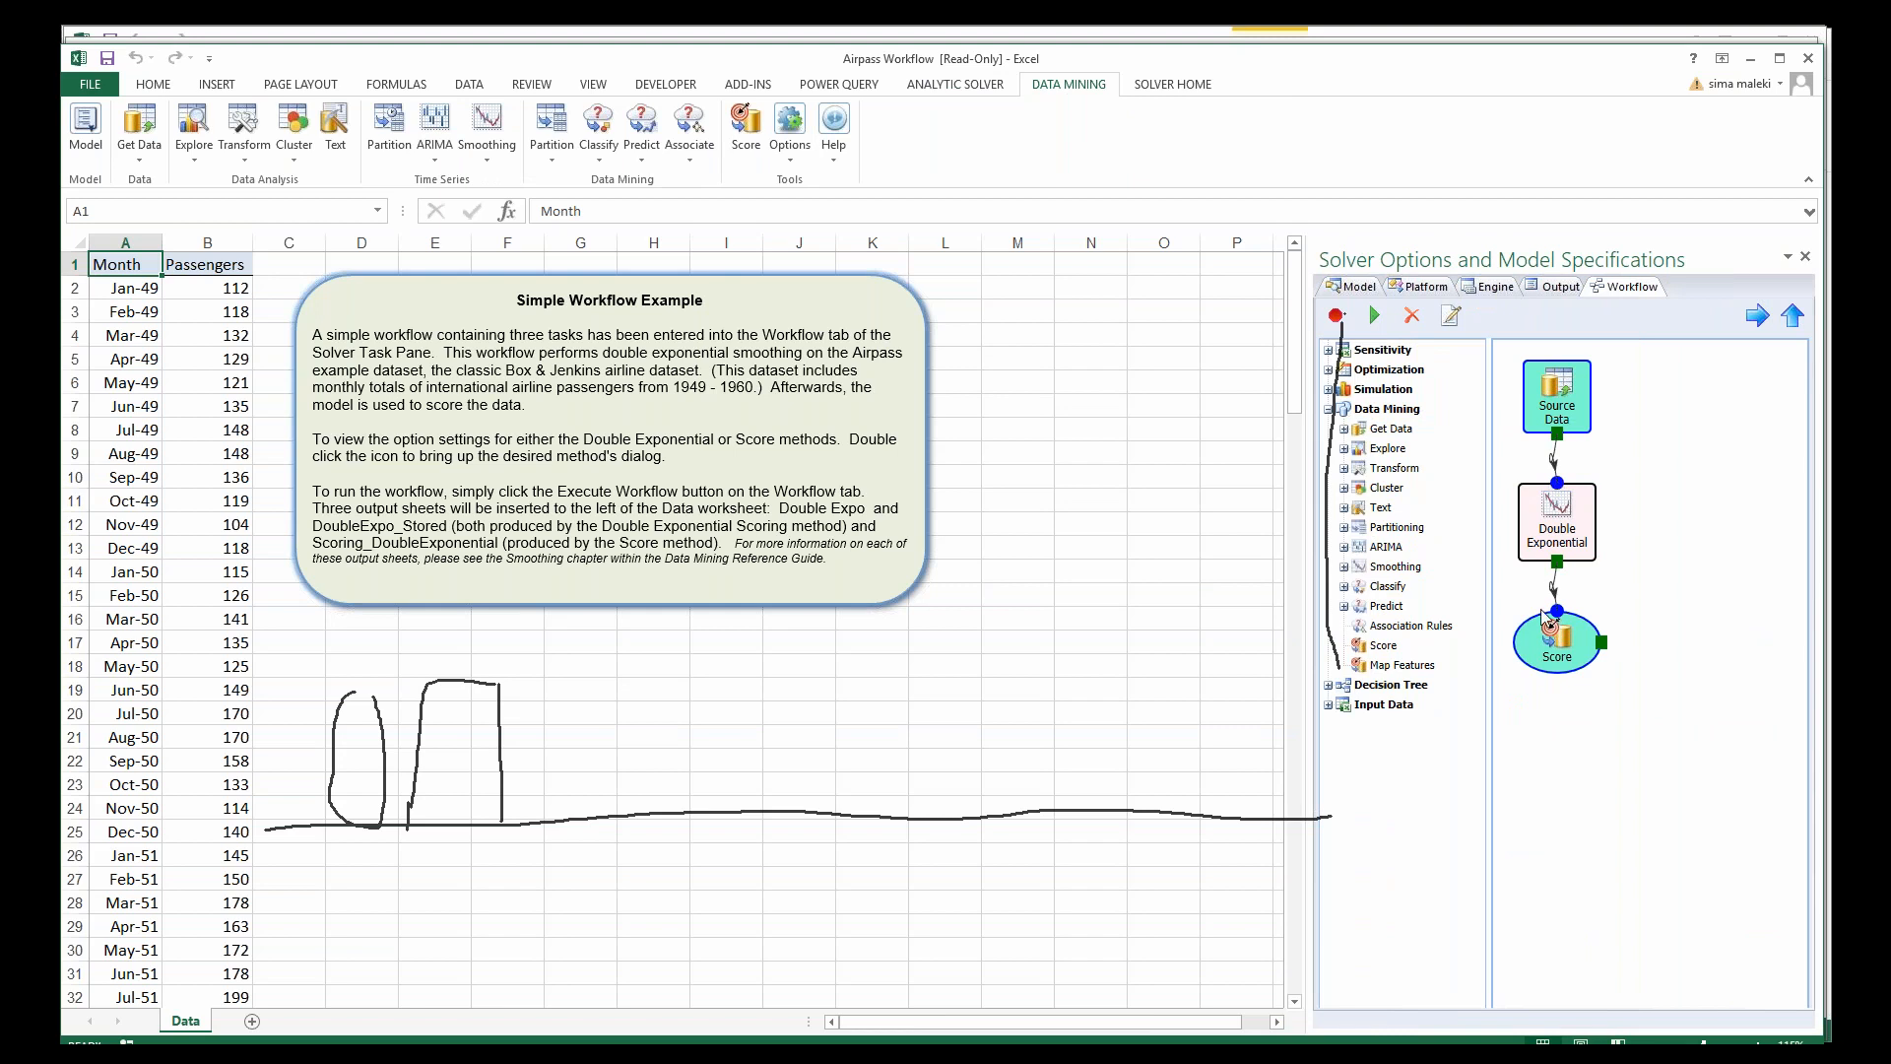
# Step: Execute the Airpass double exponential smoothing workflow and examine its scored records and Actual vs. Fitted chart, clearing the on-screen drawings
pyautogui.click(1375, 317)
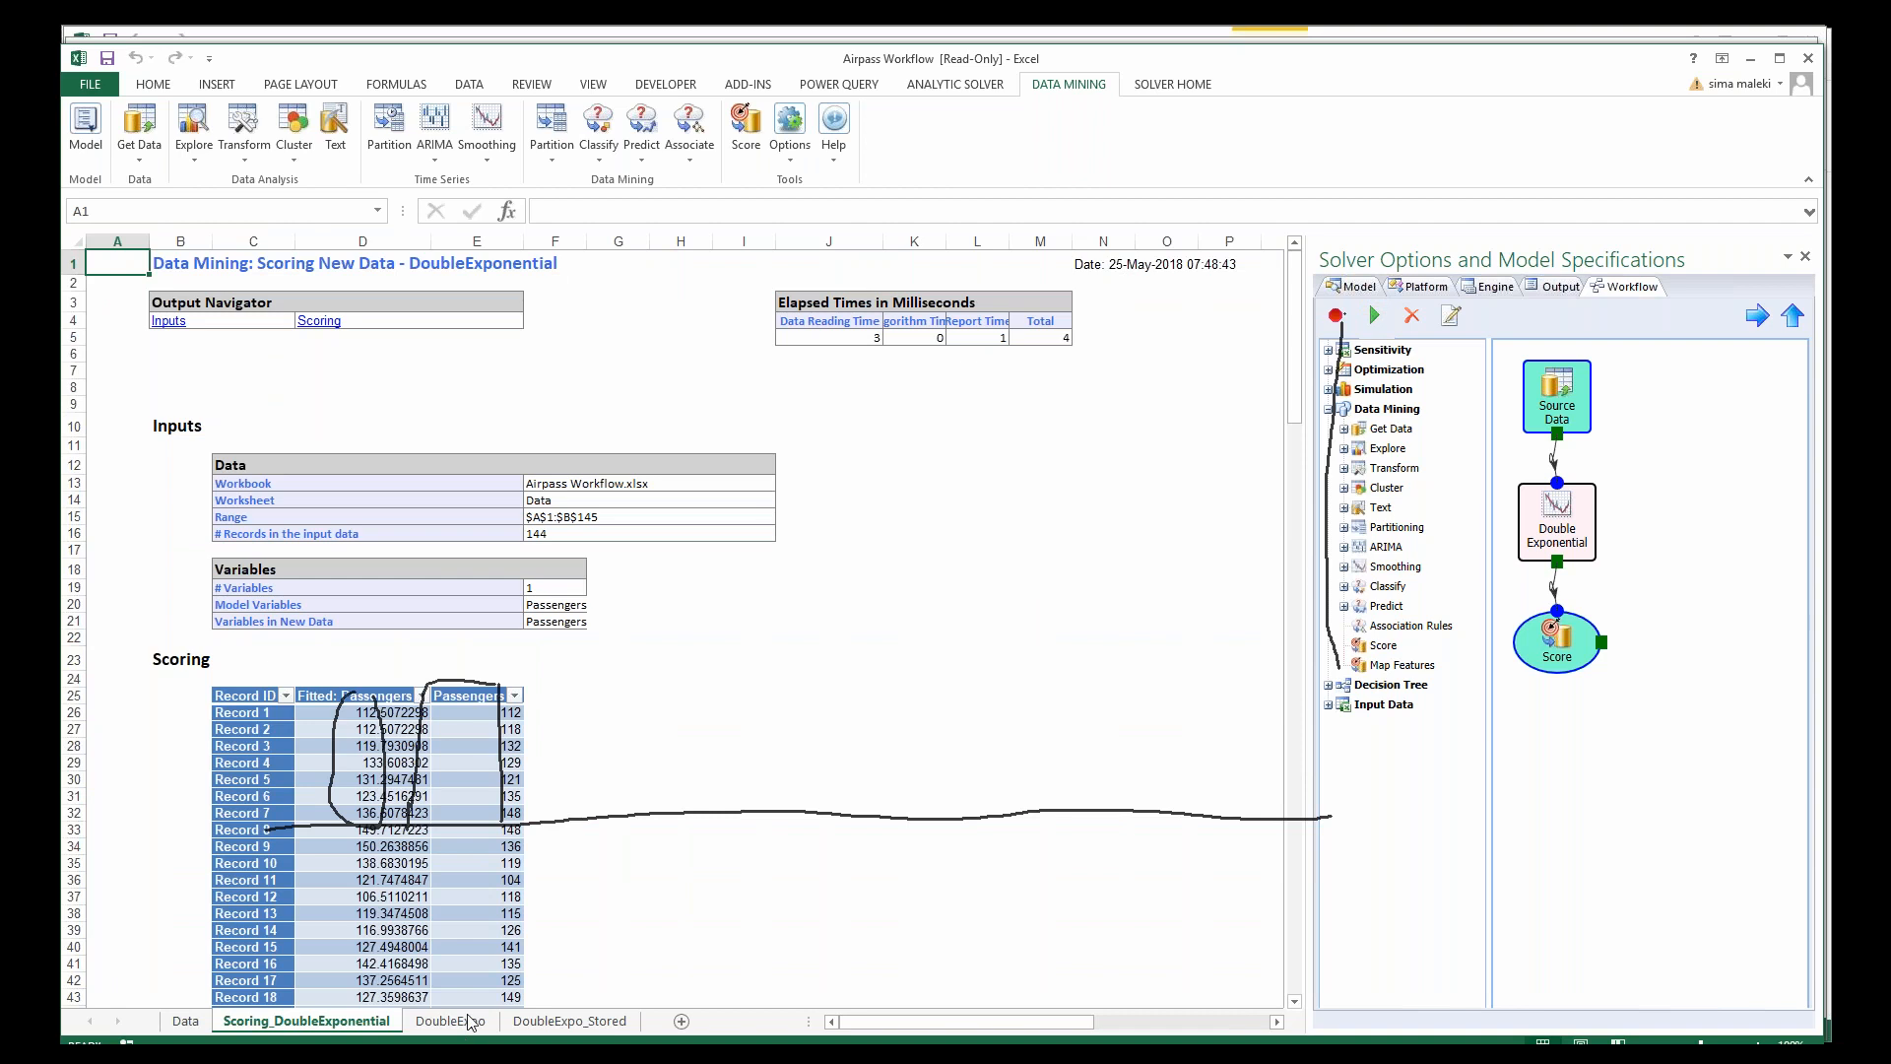
pyautogui.scroll(-3, 527, 886)
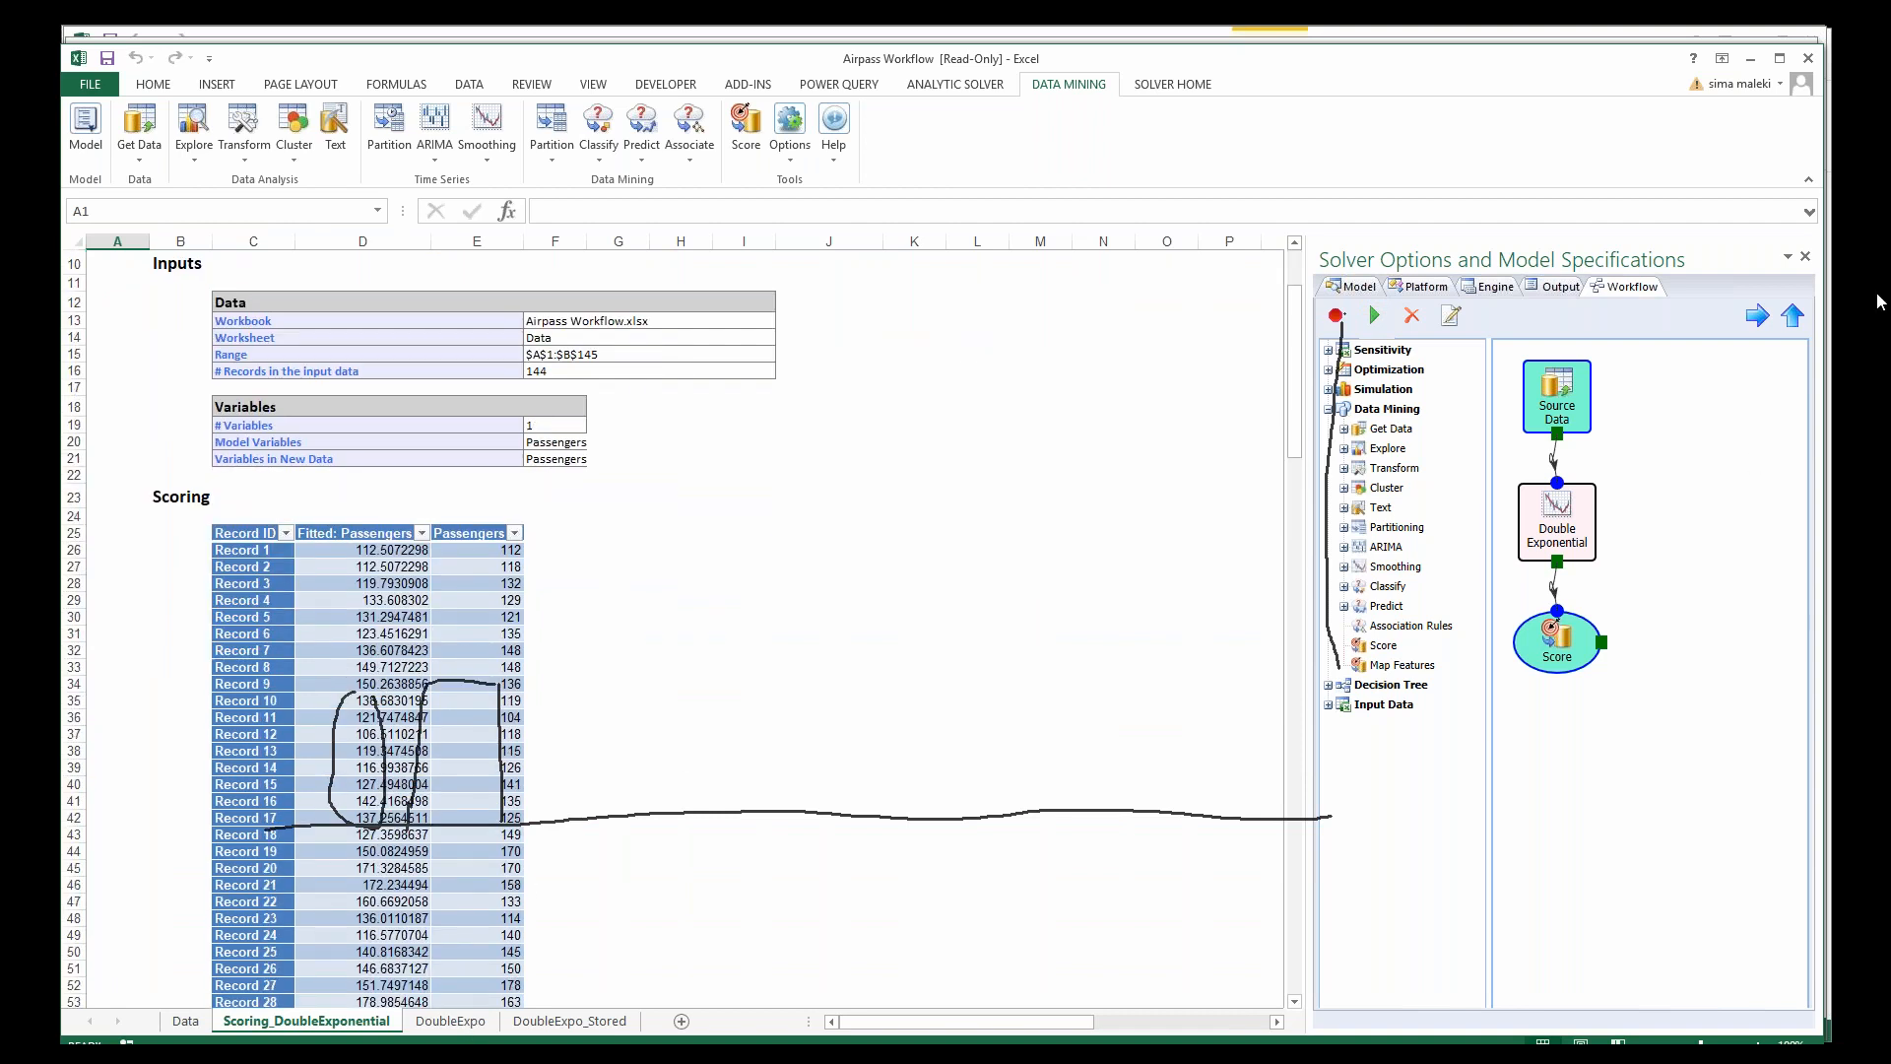
pyautogui.click(1881, 300)
pyautogui.press('Escape')
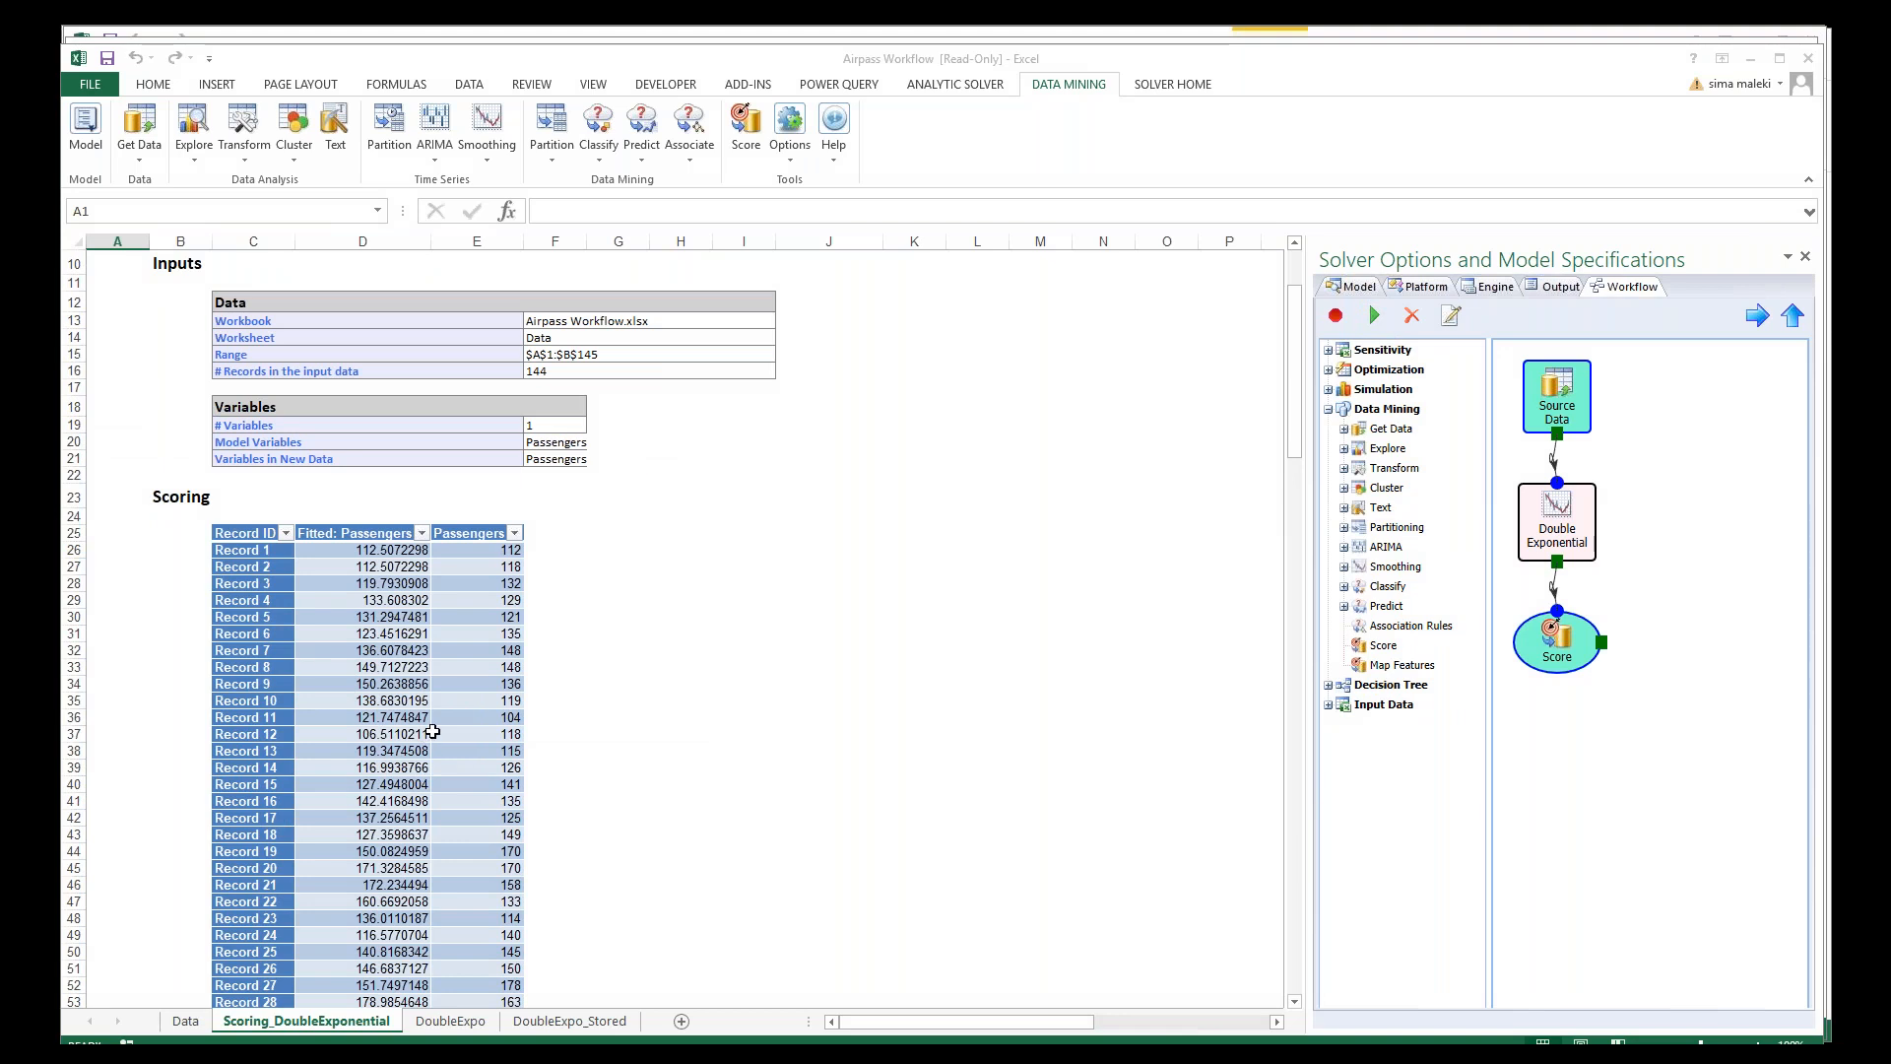
pyautogui.click(450, 1021)
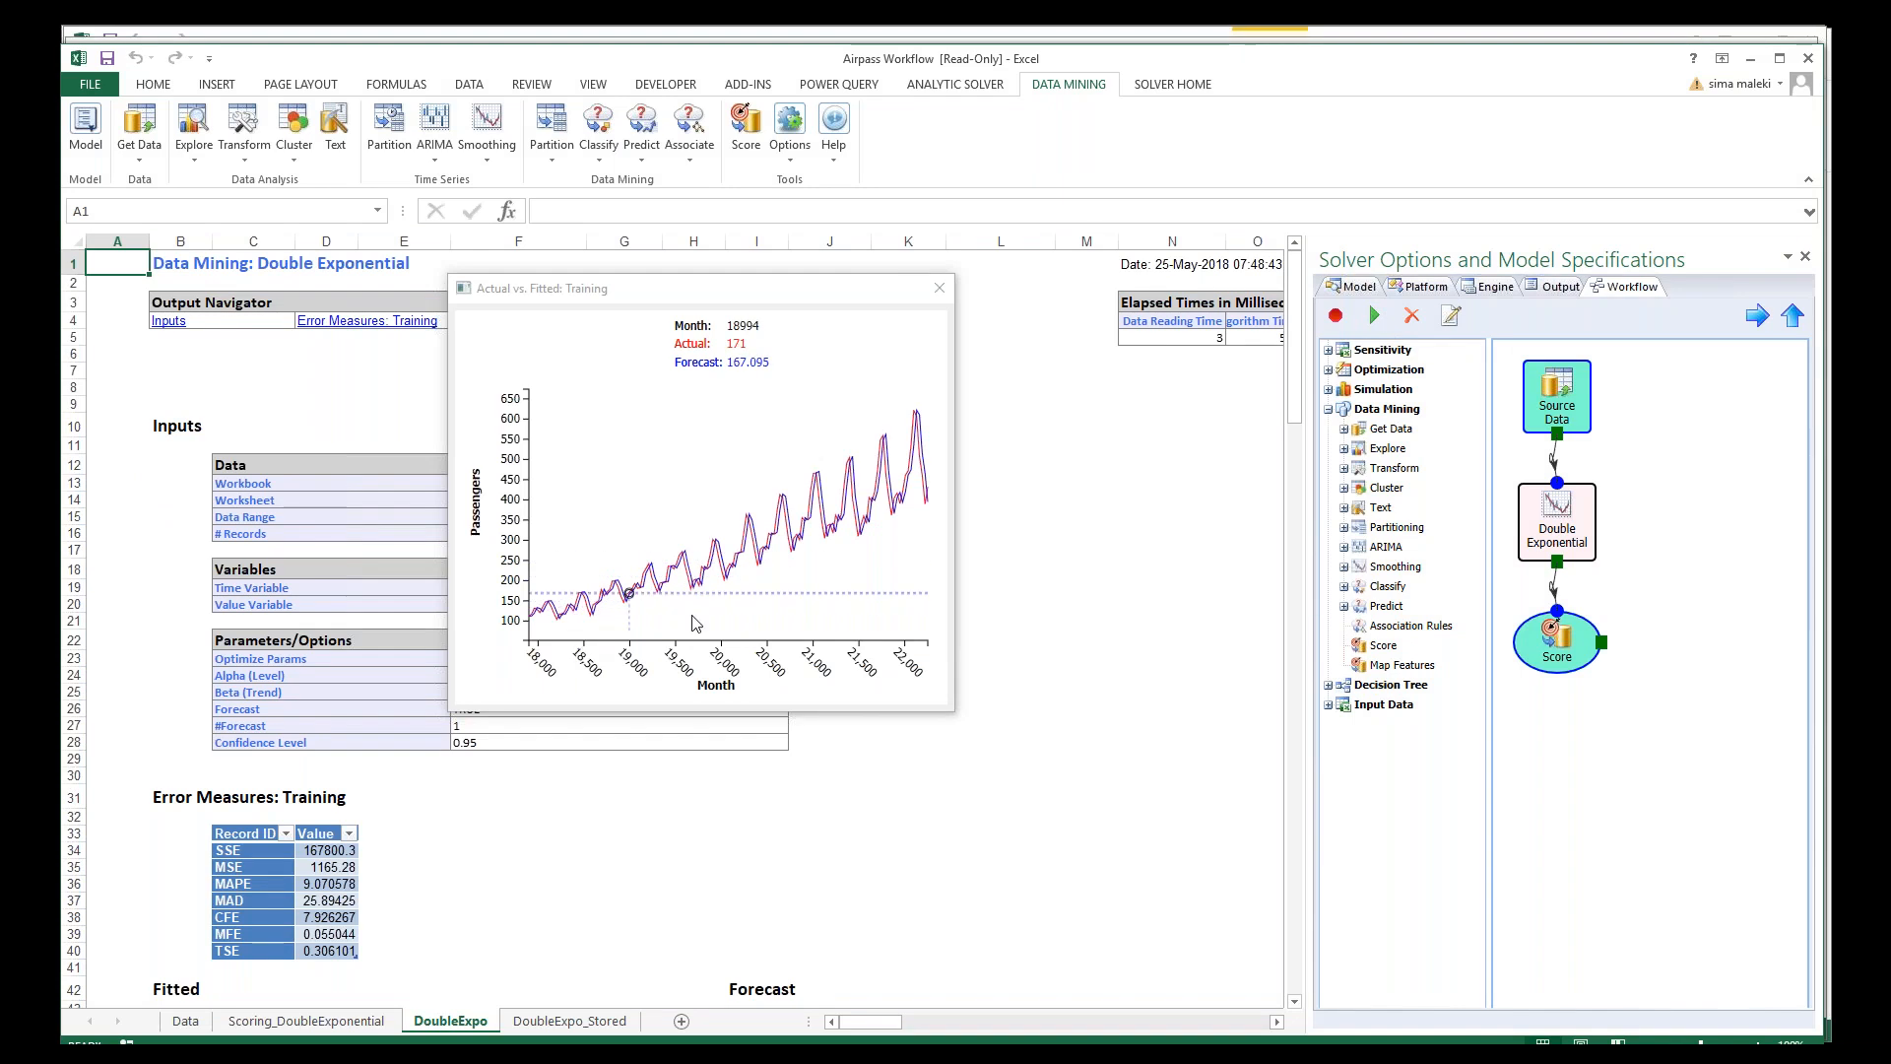
pyautogui.click(569, 1020)
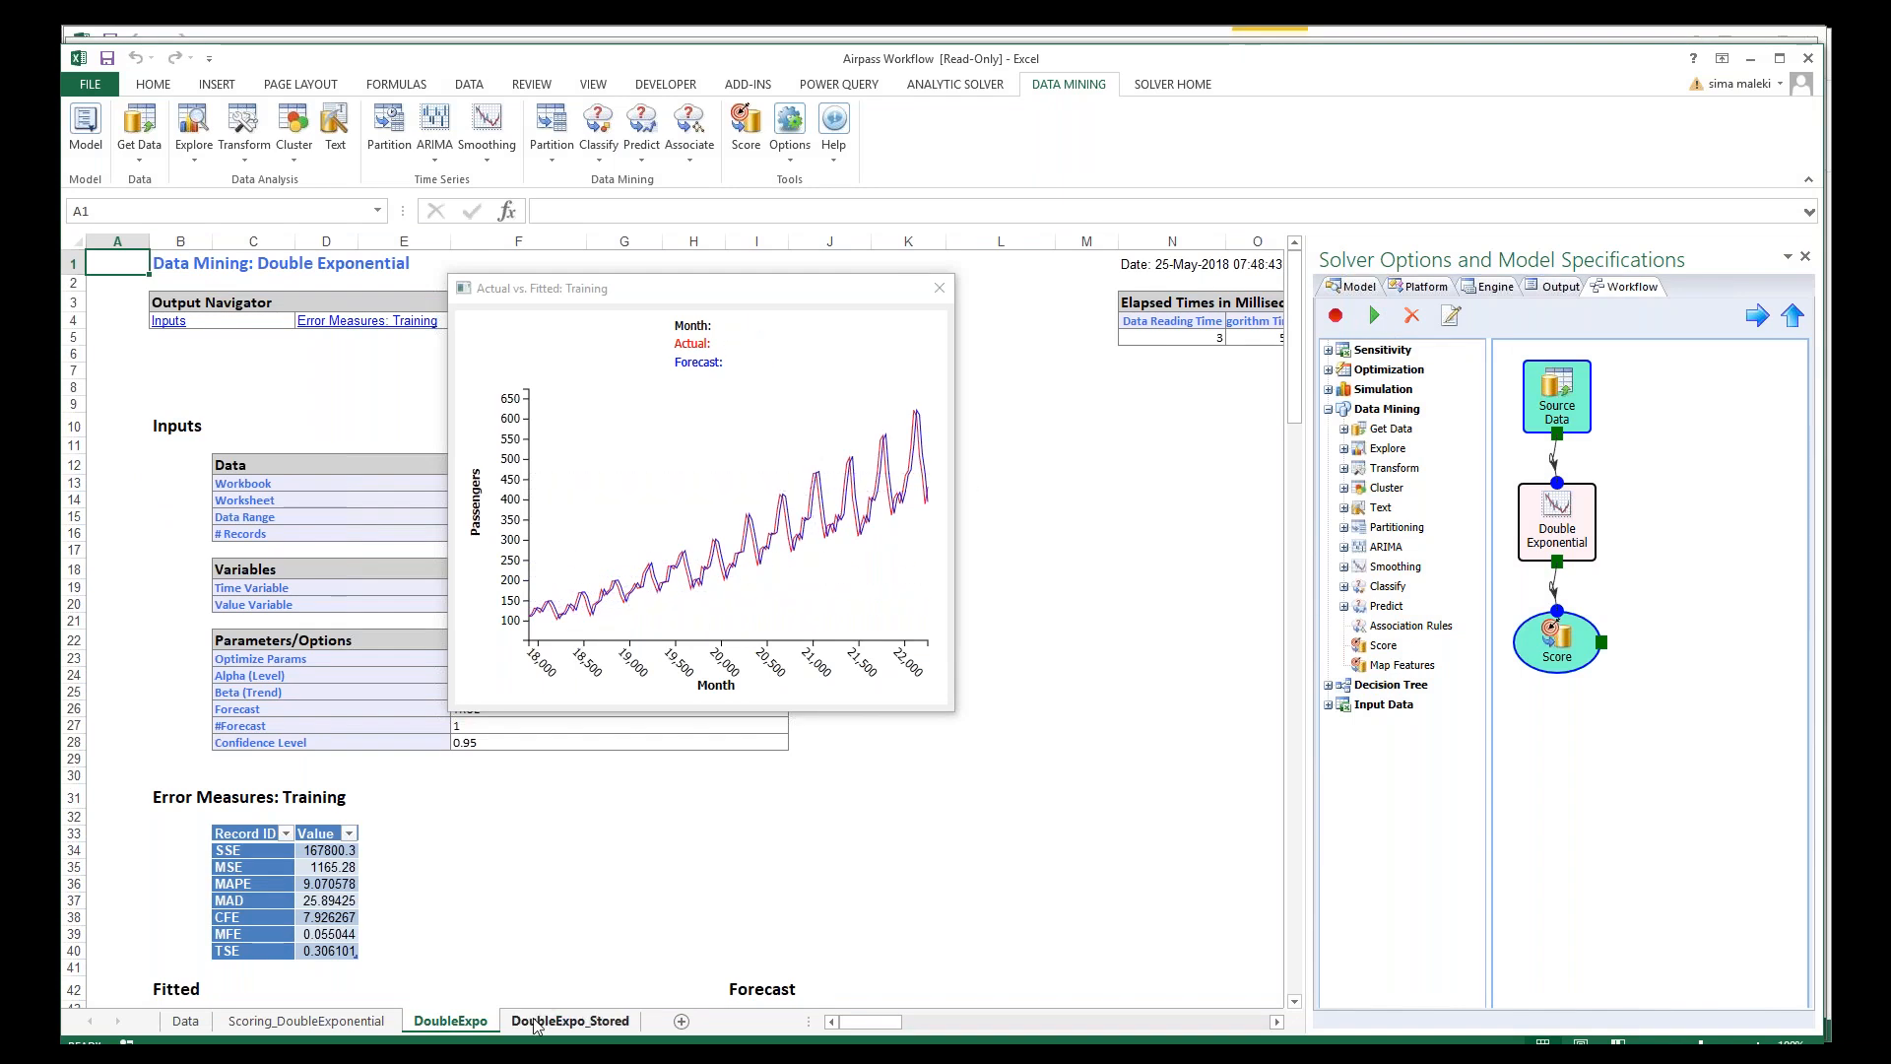
# Step: Partition the Data sheet's time series with Month as time variable and Passengers as partition variable, using the automatic 60/40 percentages
pyautogui.click(206, 1024)
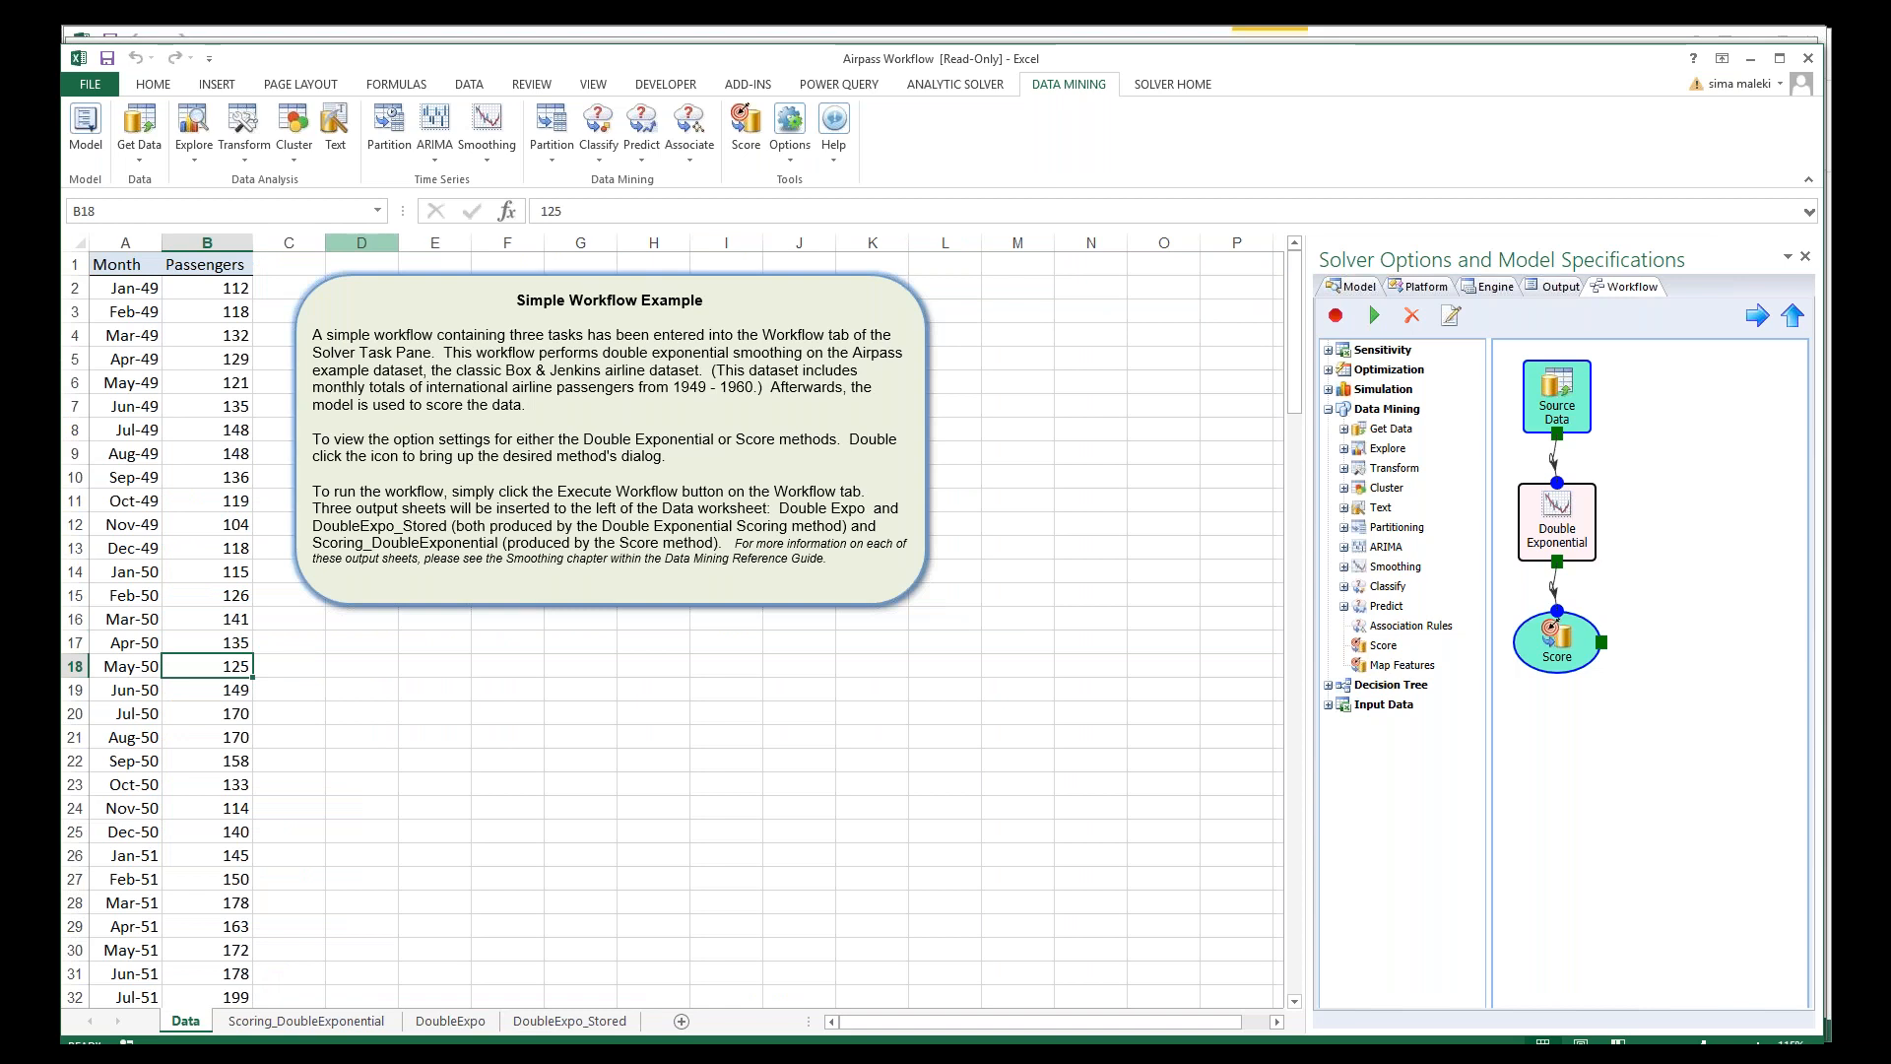
pyautogui.click(383, 143)
pyautogui.click(423, 205)
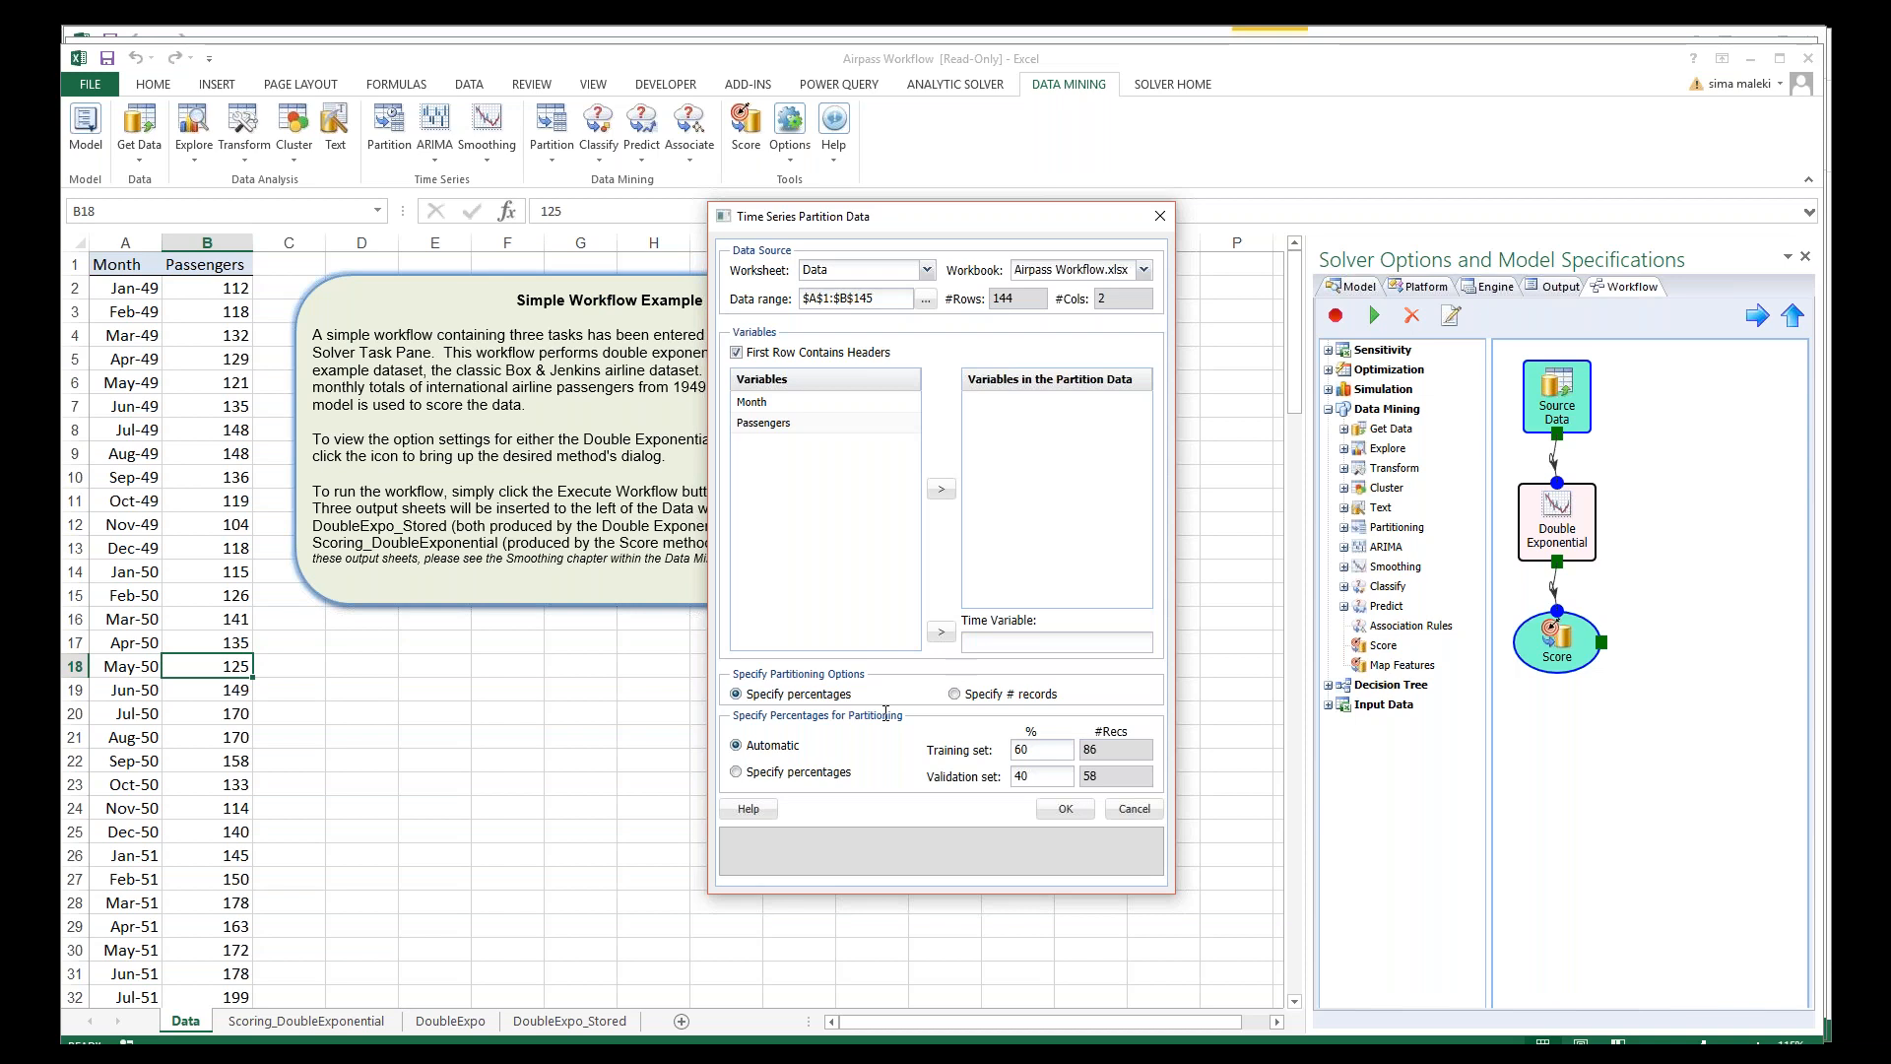
pyautogui.click(788, 402)
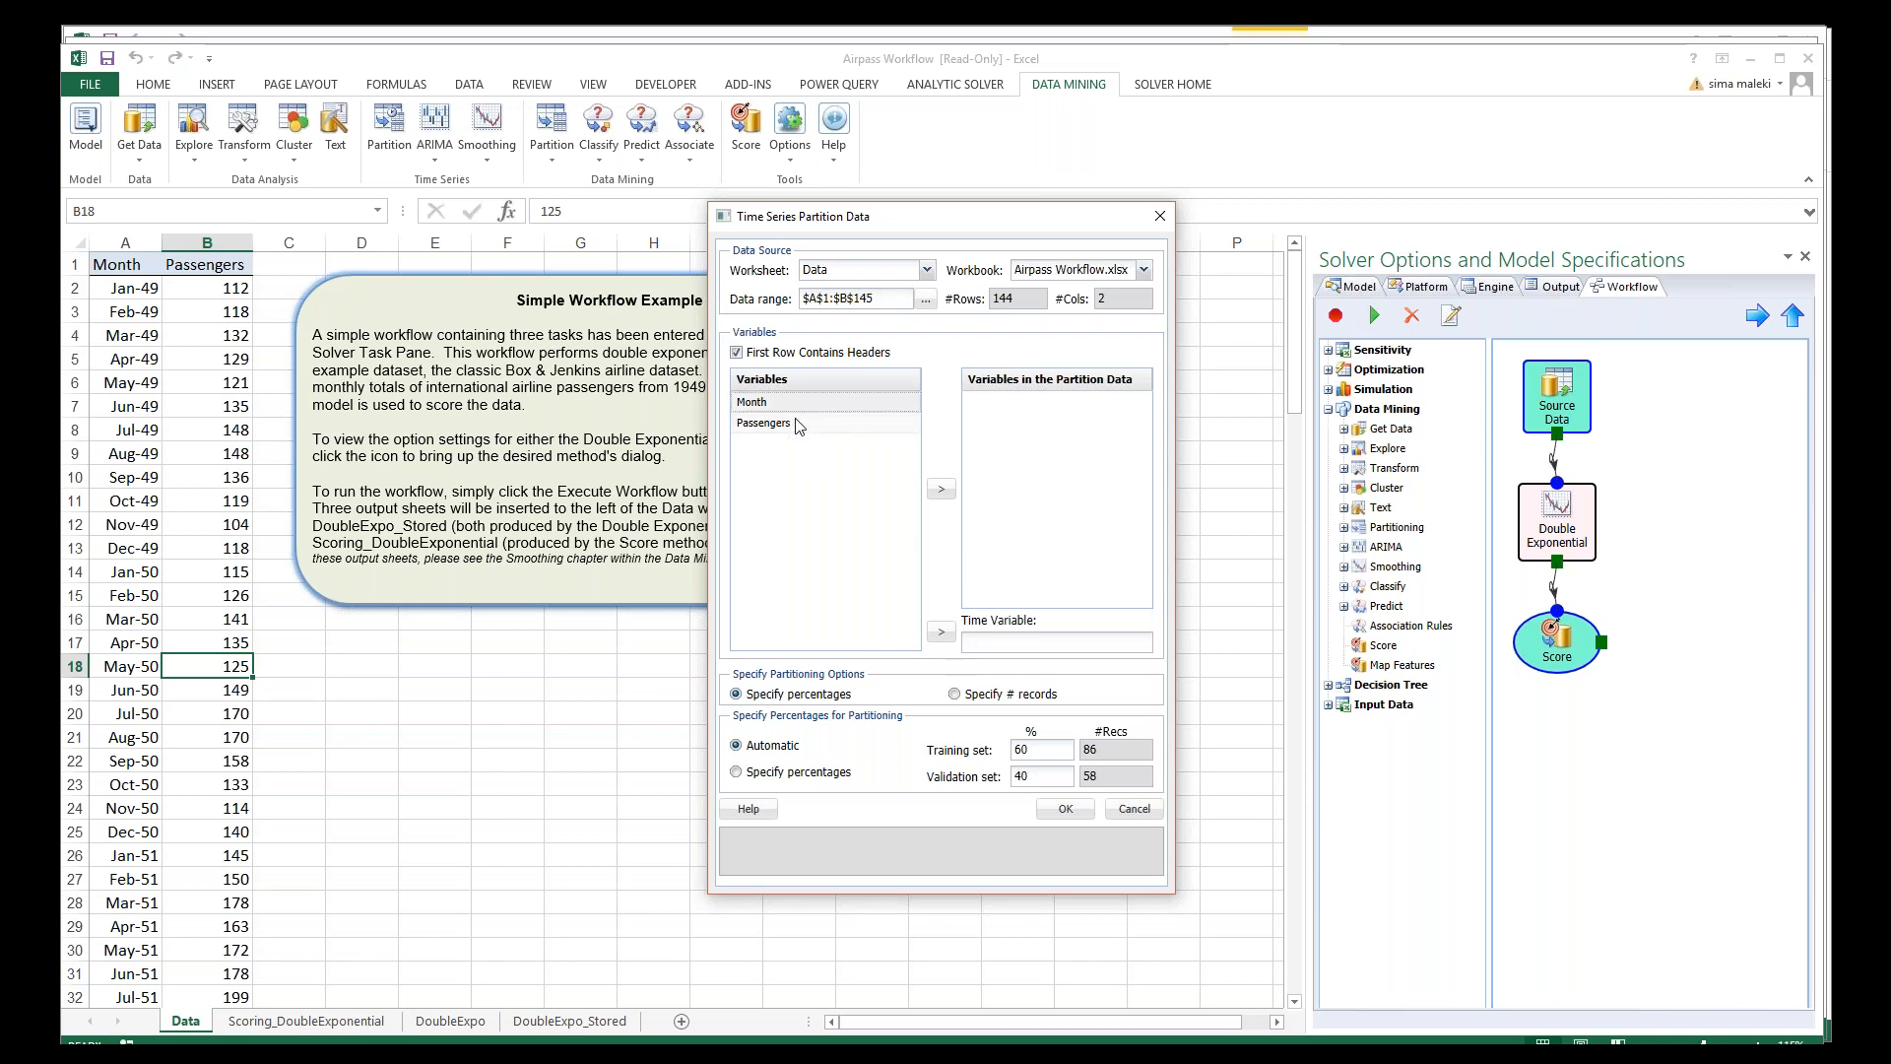
pyautogui.click(942, 631)
pyautogui.click(806, 404)
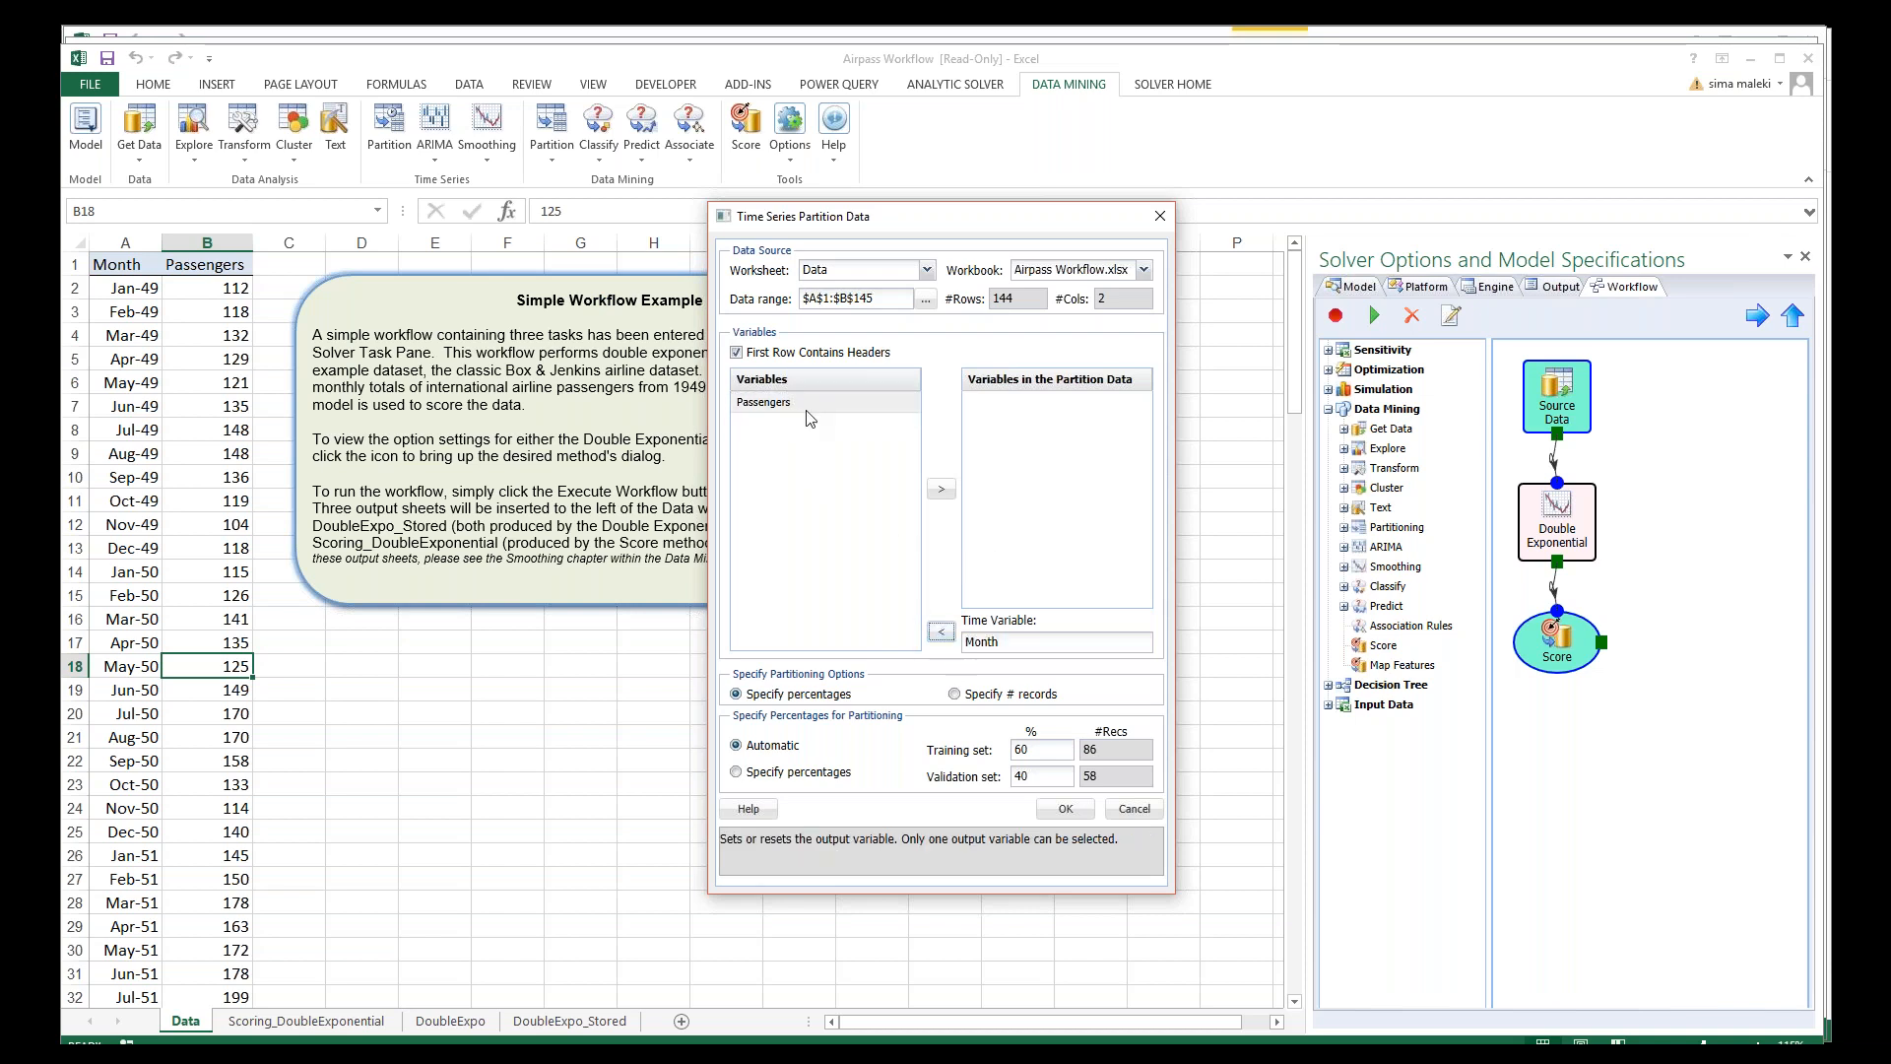
pyautogui.click(942, 490)
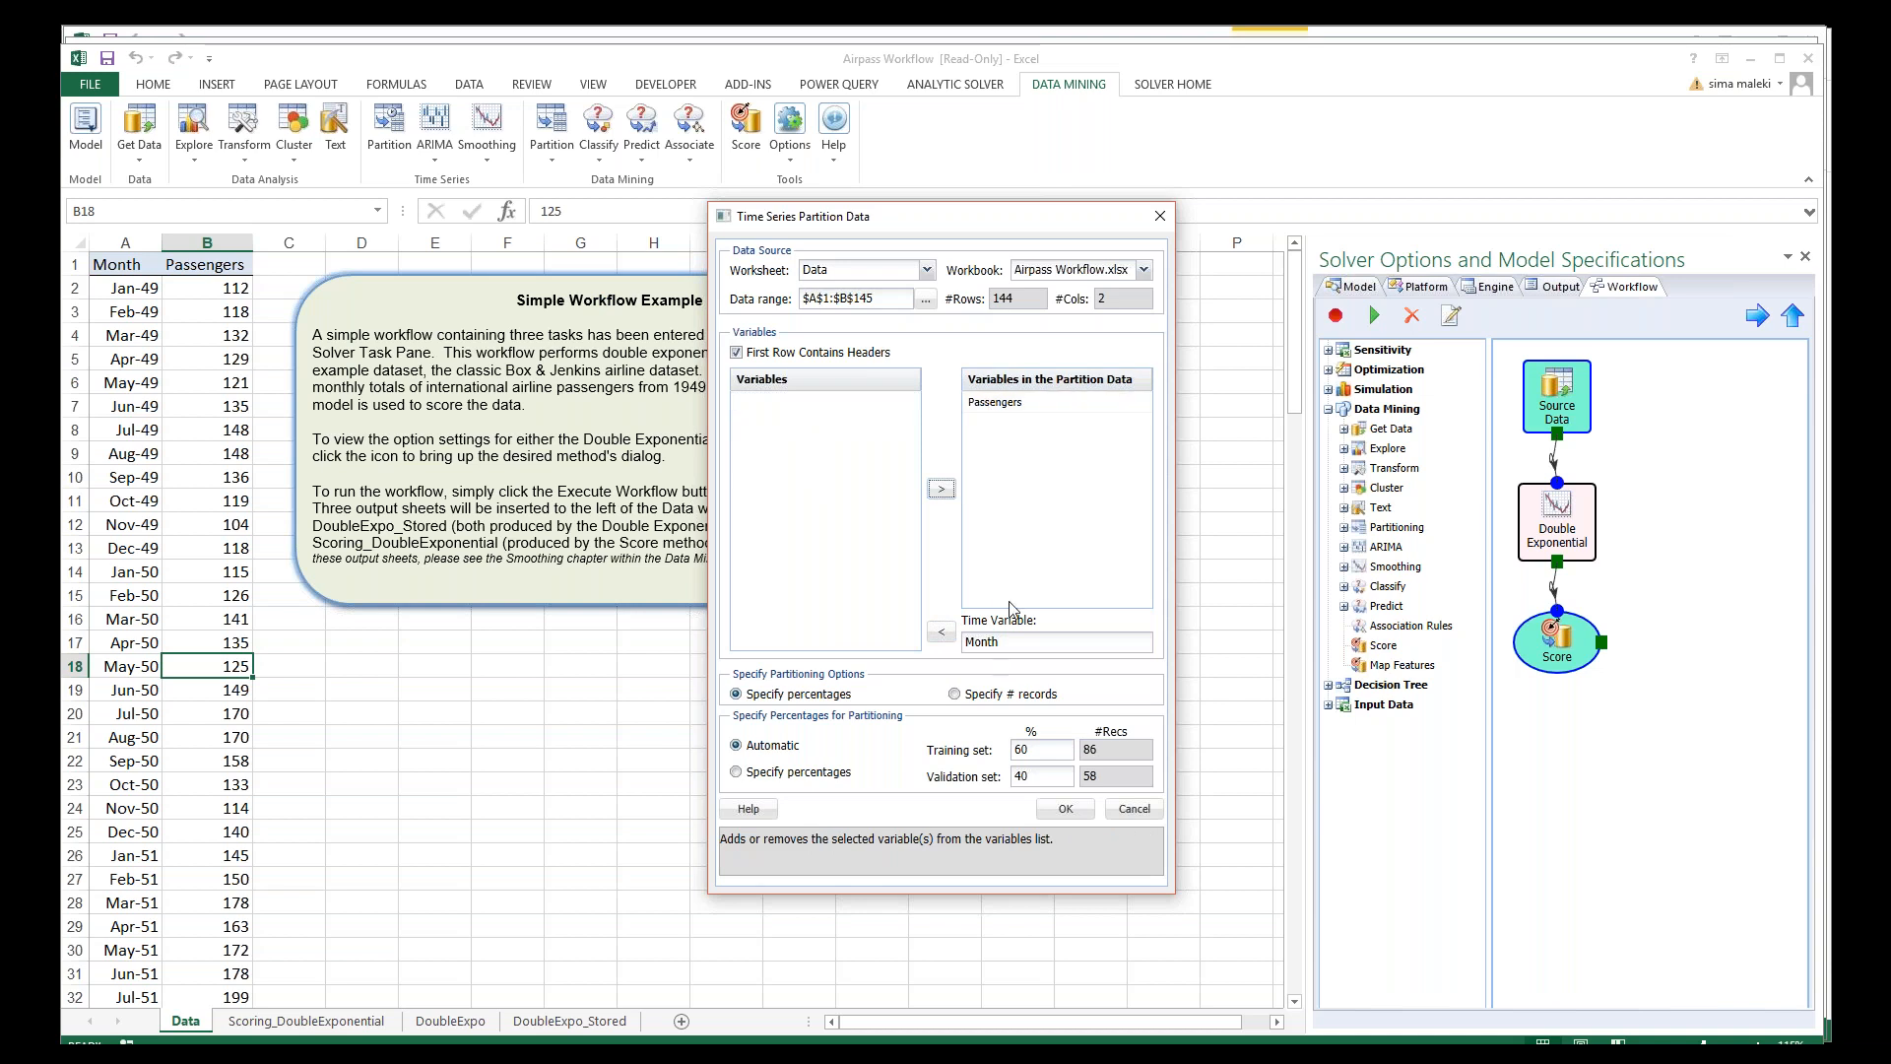
pyautogui.click(1064, 809)
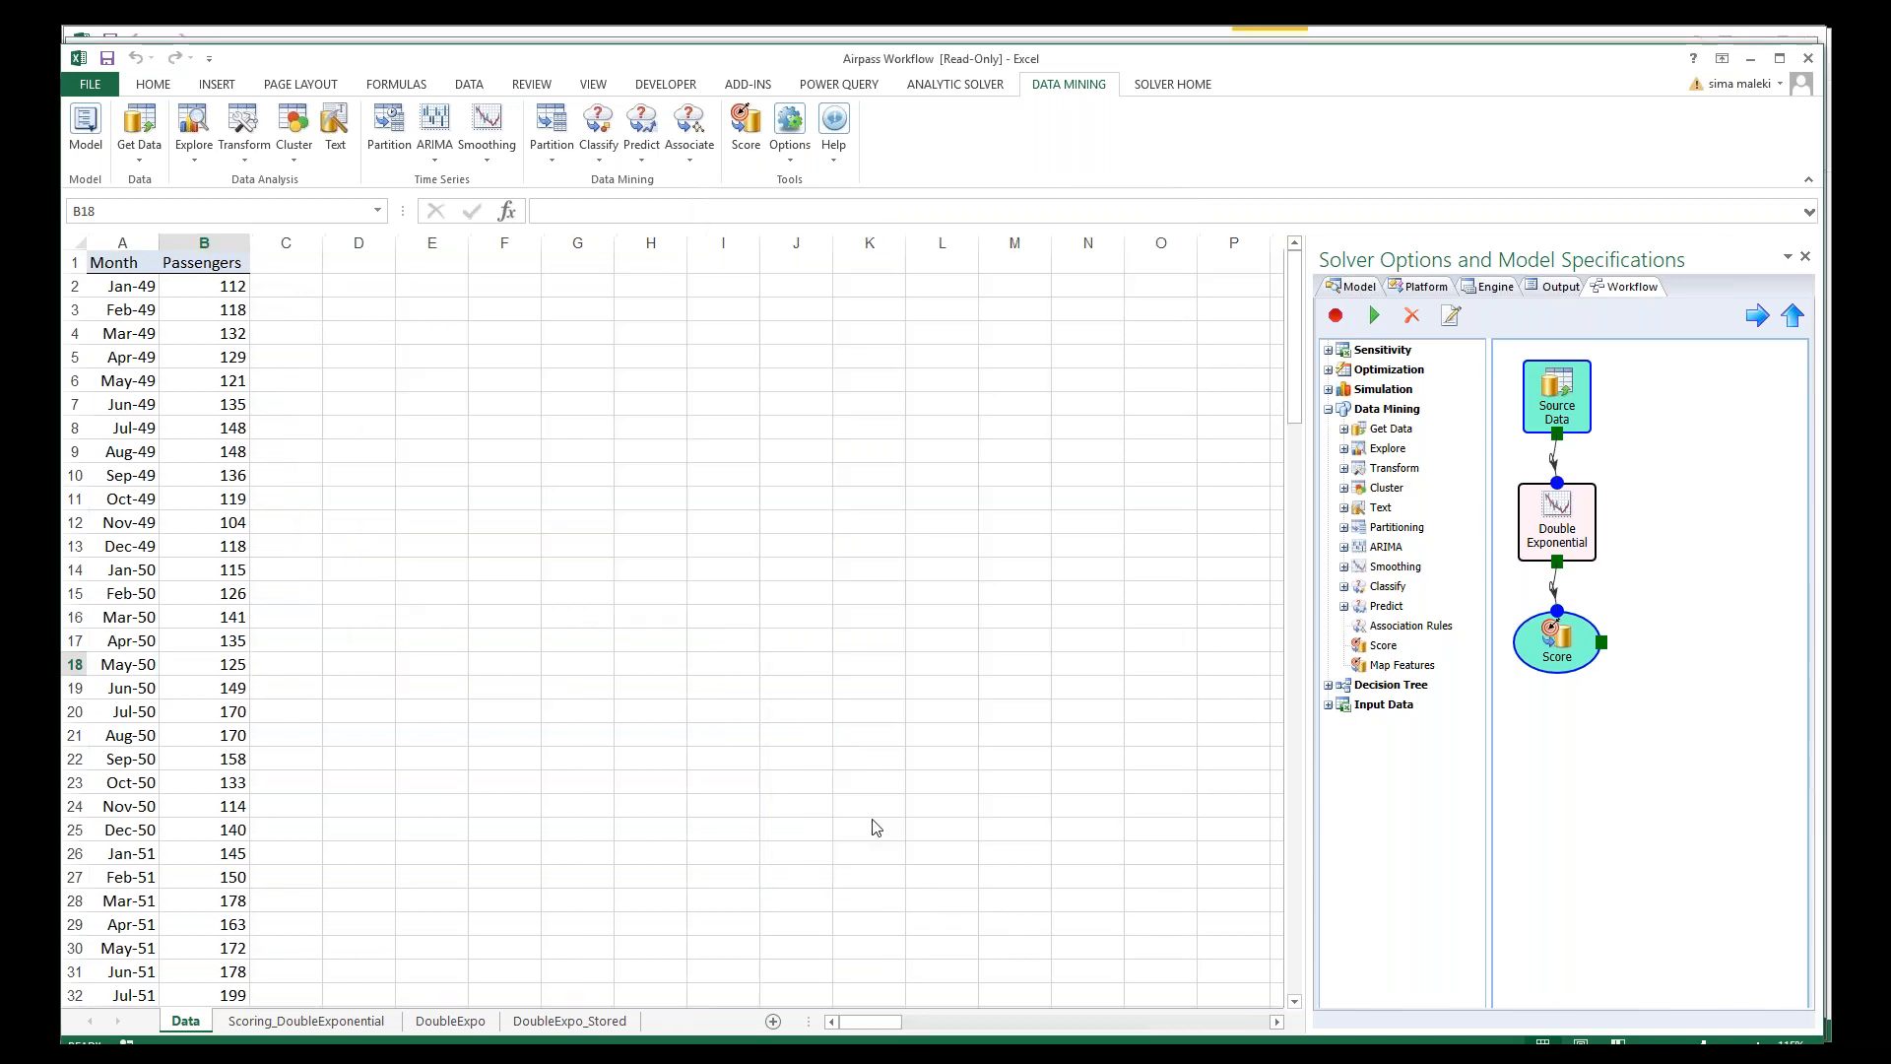
# Step: Fit a No Trend Holt-Winters model to the TSPartition data with Passengers as selected variable, period 12 and a forecast on validation
pyautogui.scroll(-12, 371, 866)
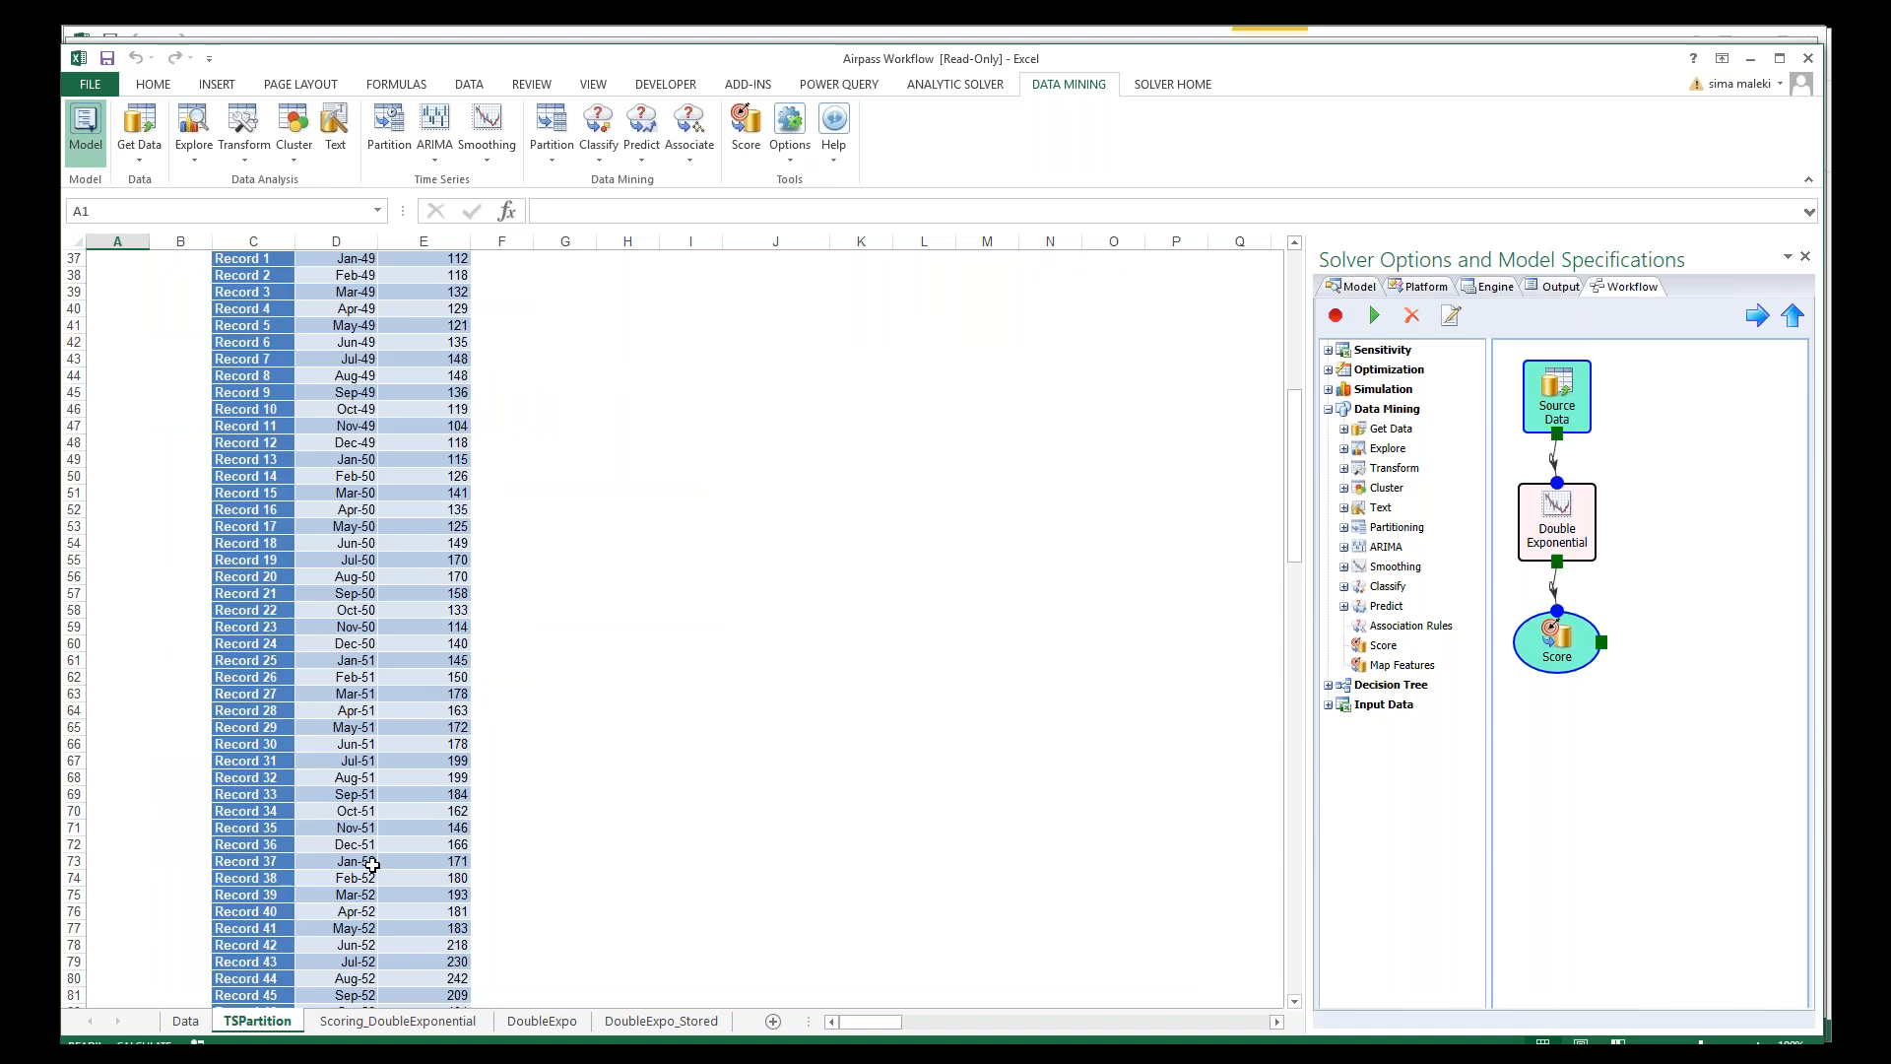
pyautogui.click(340, 593)
pyautogui.click(484, 156)
pyautogui.moveTo(485, 338)
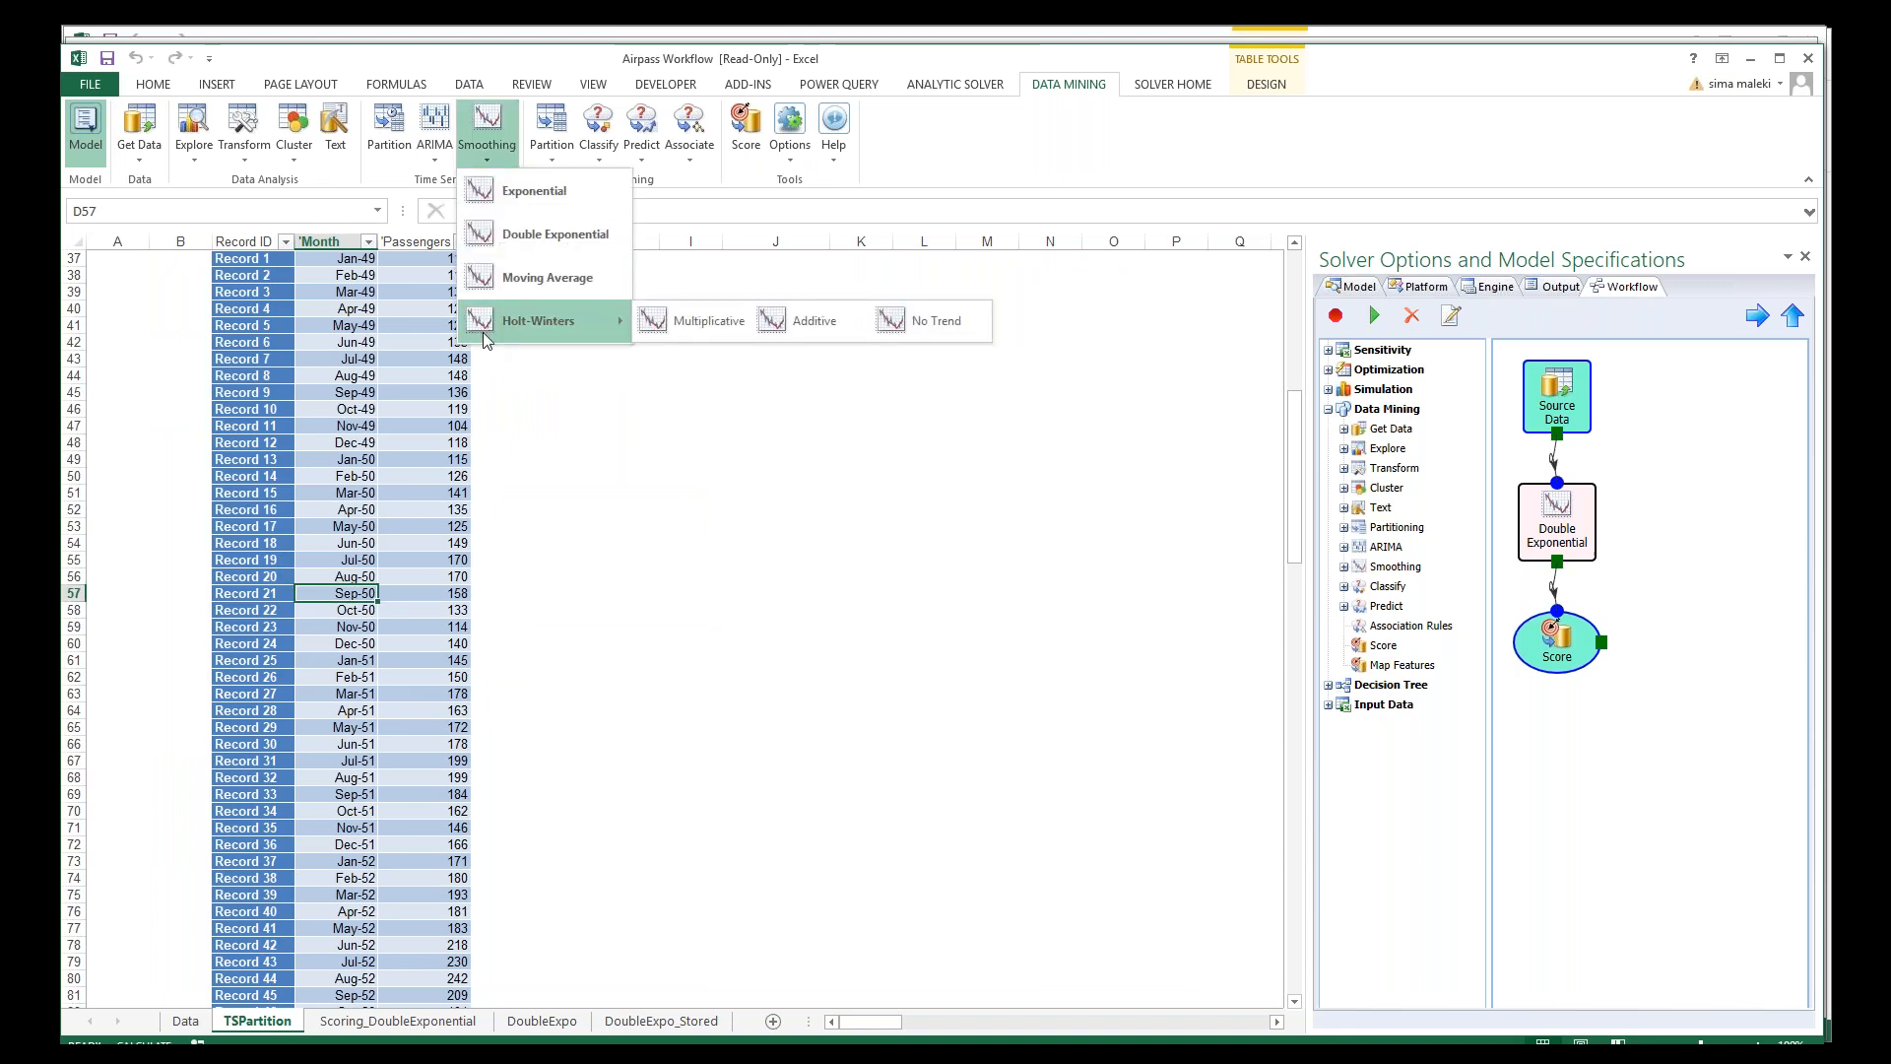
pyautogui.click(890, 331)
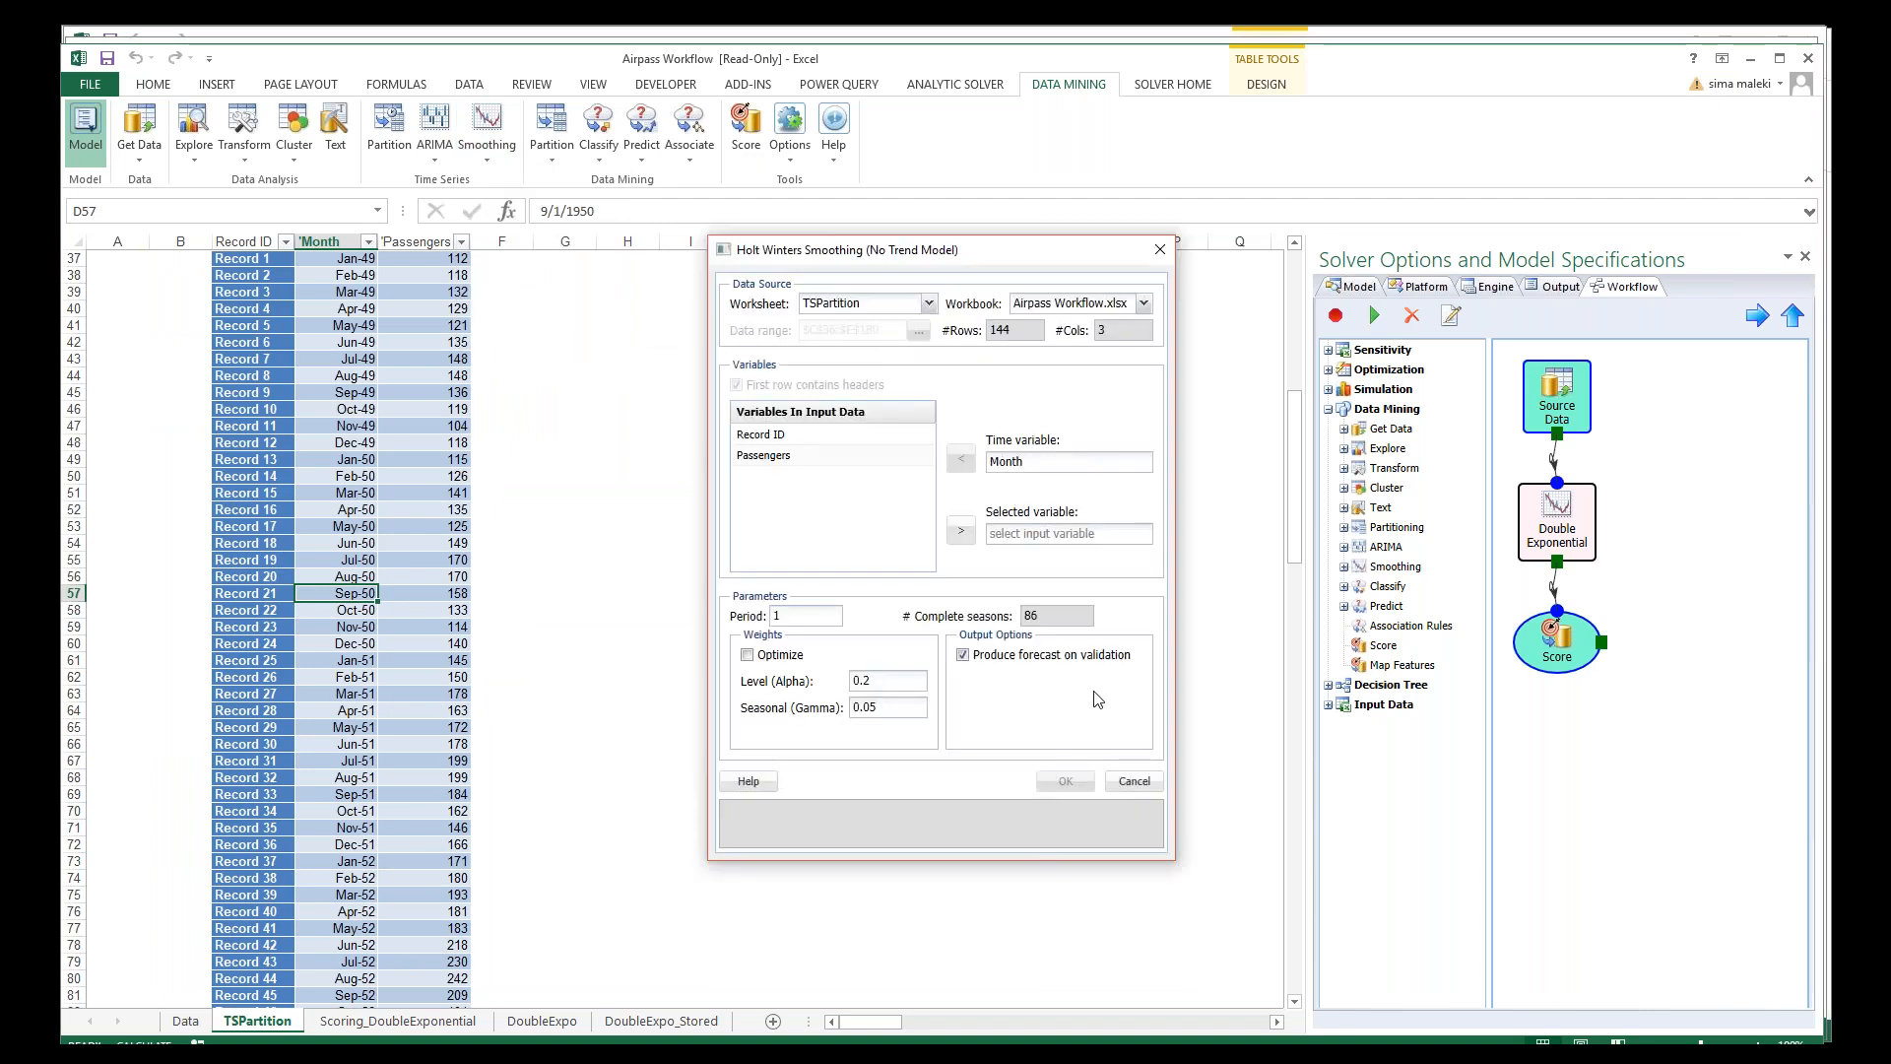
pyautogui.click(778, 455)
pyautogui.click(960, 531)
pyautogui.click(793, 616)
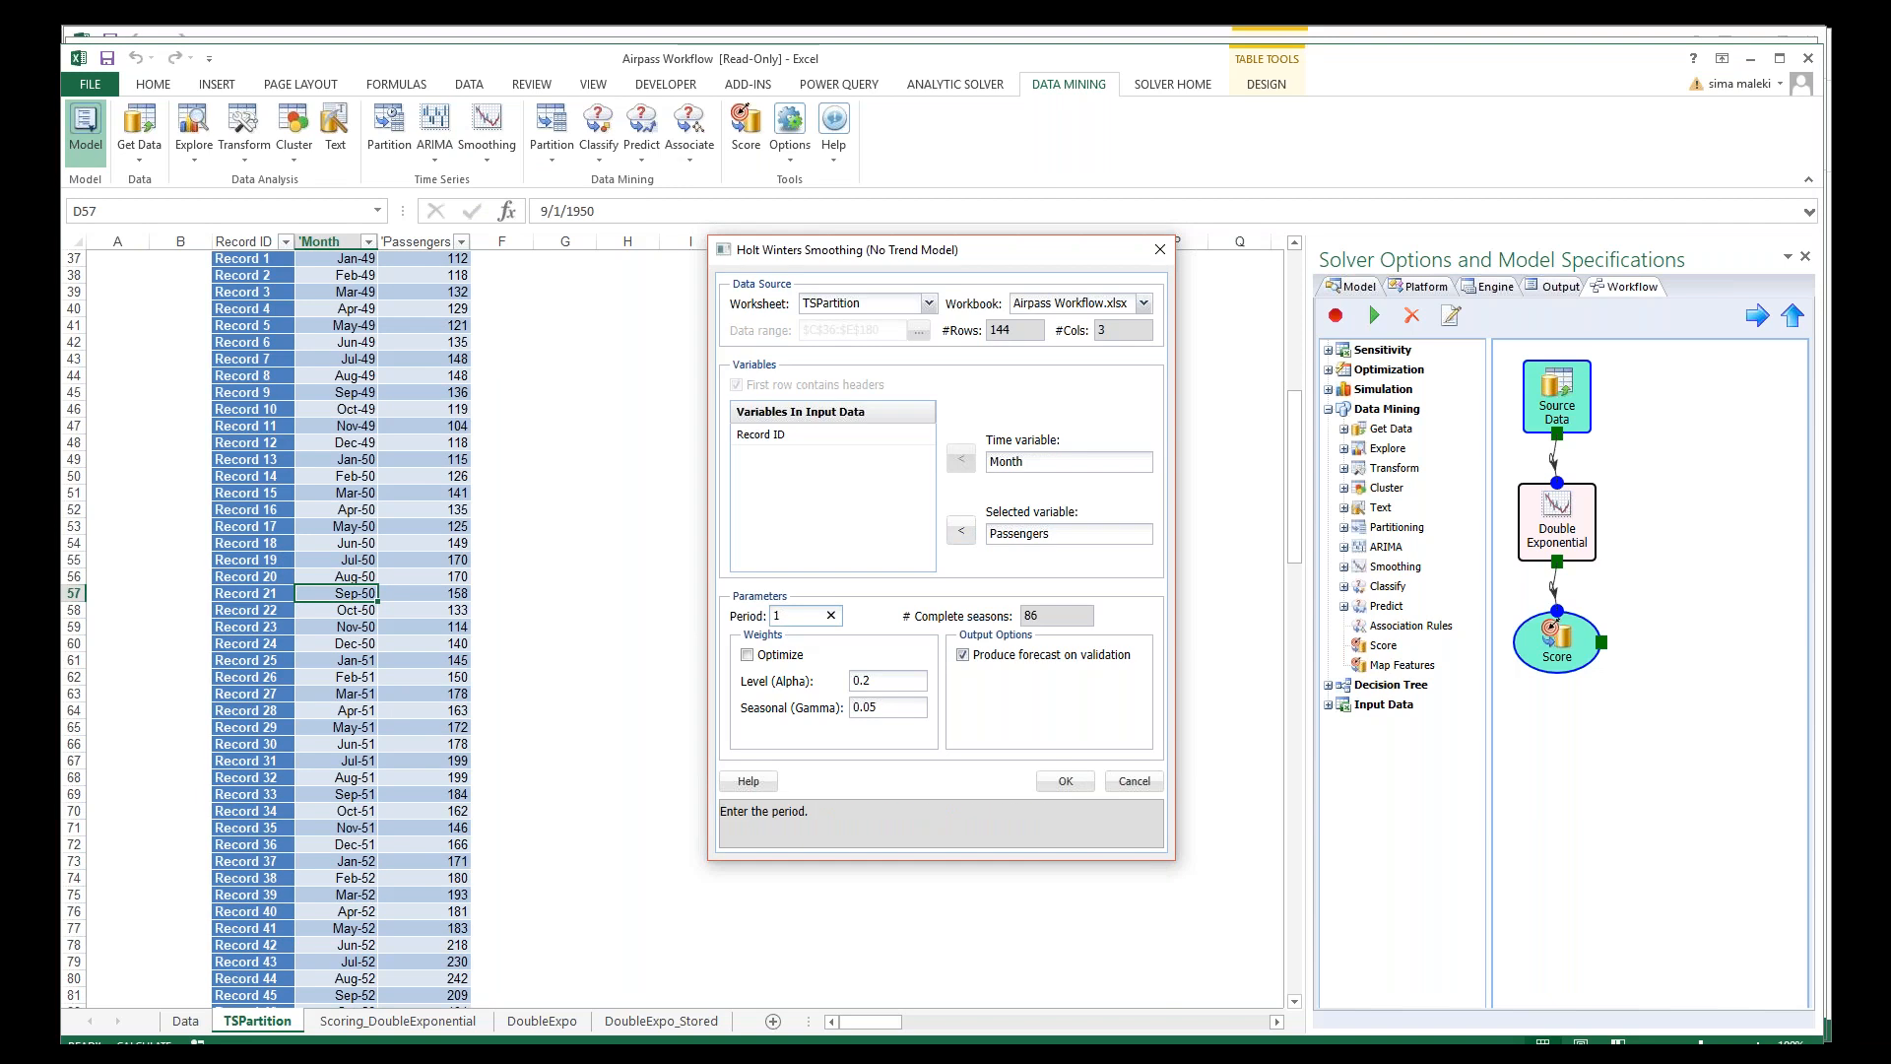
pyautogui.click(1065, 781)
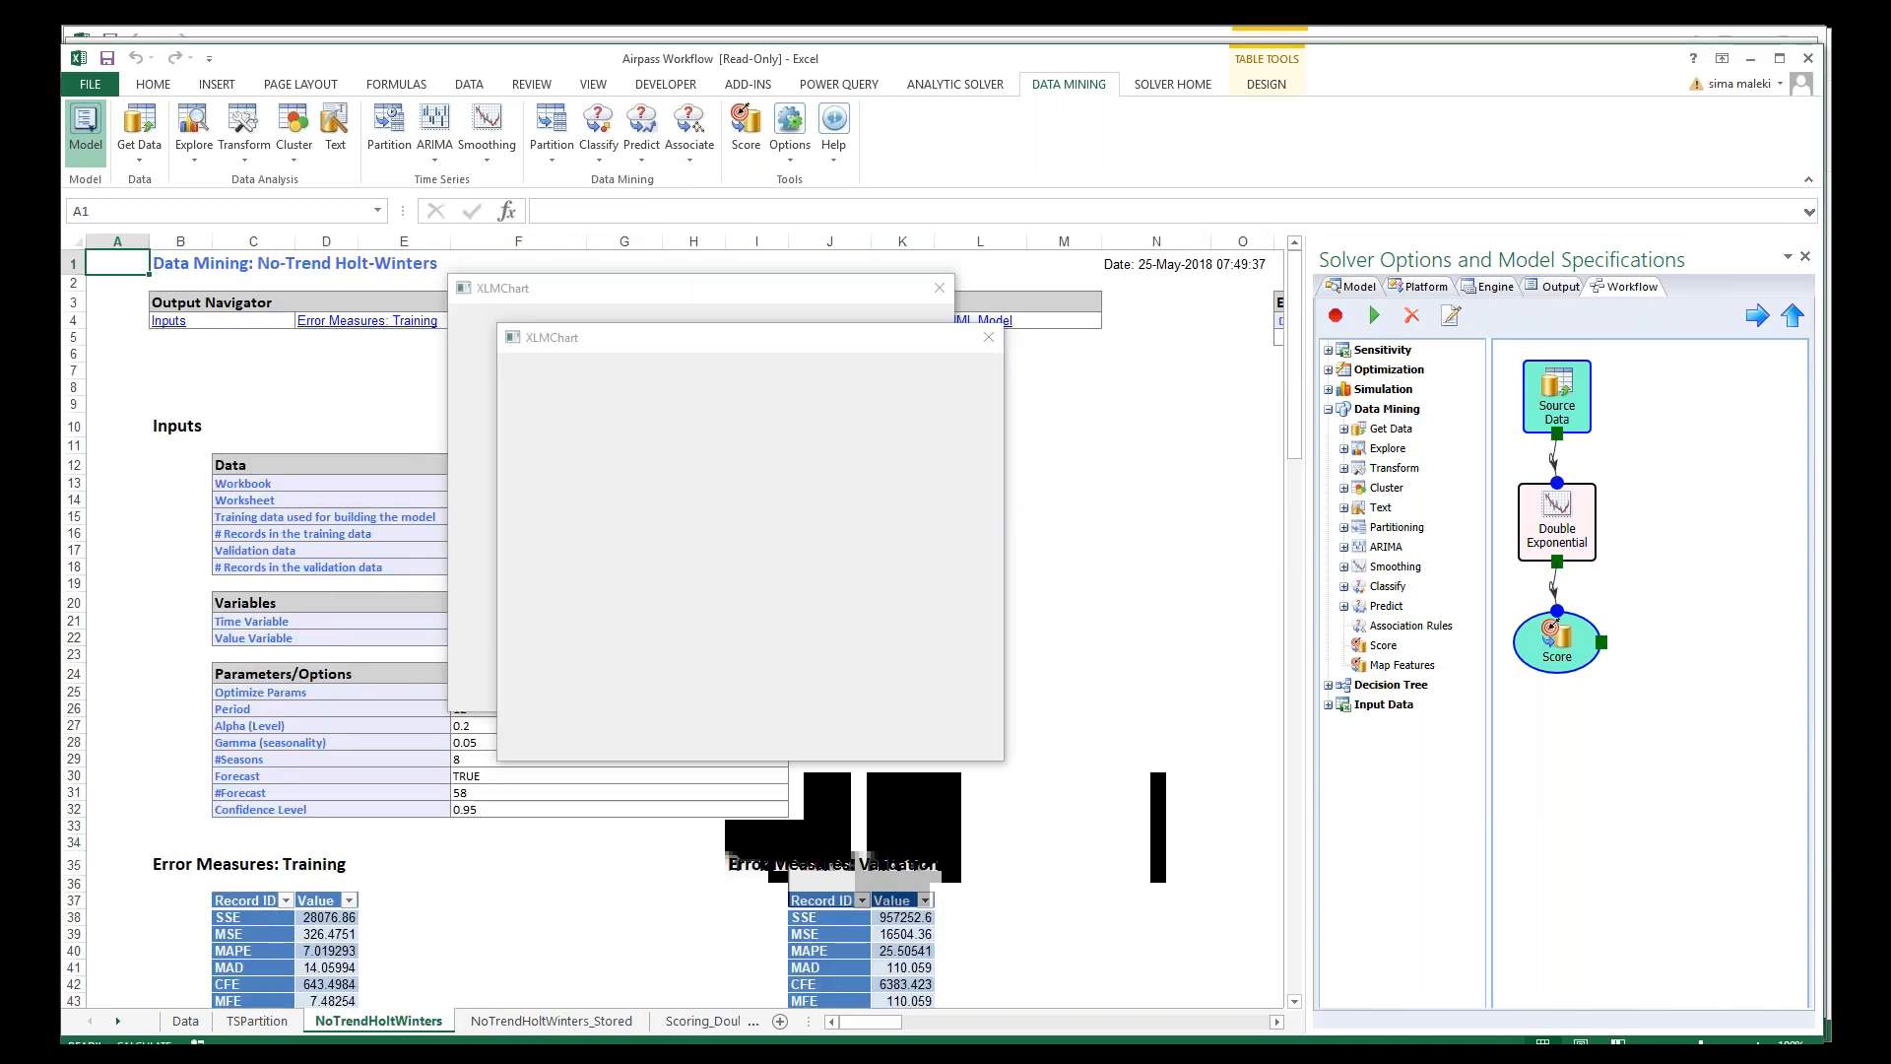
# Step: Place the training and validation charts side by side to compare actual with fitted and forecast values, and close both
pyautogui.moveTo(694, 350); pyautogui.dragTo(1172, 310)
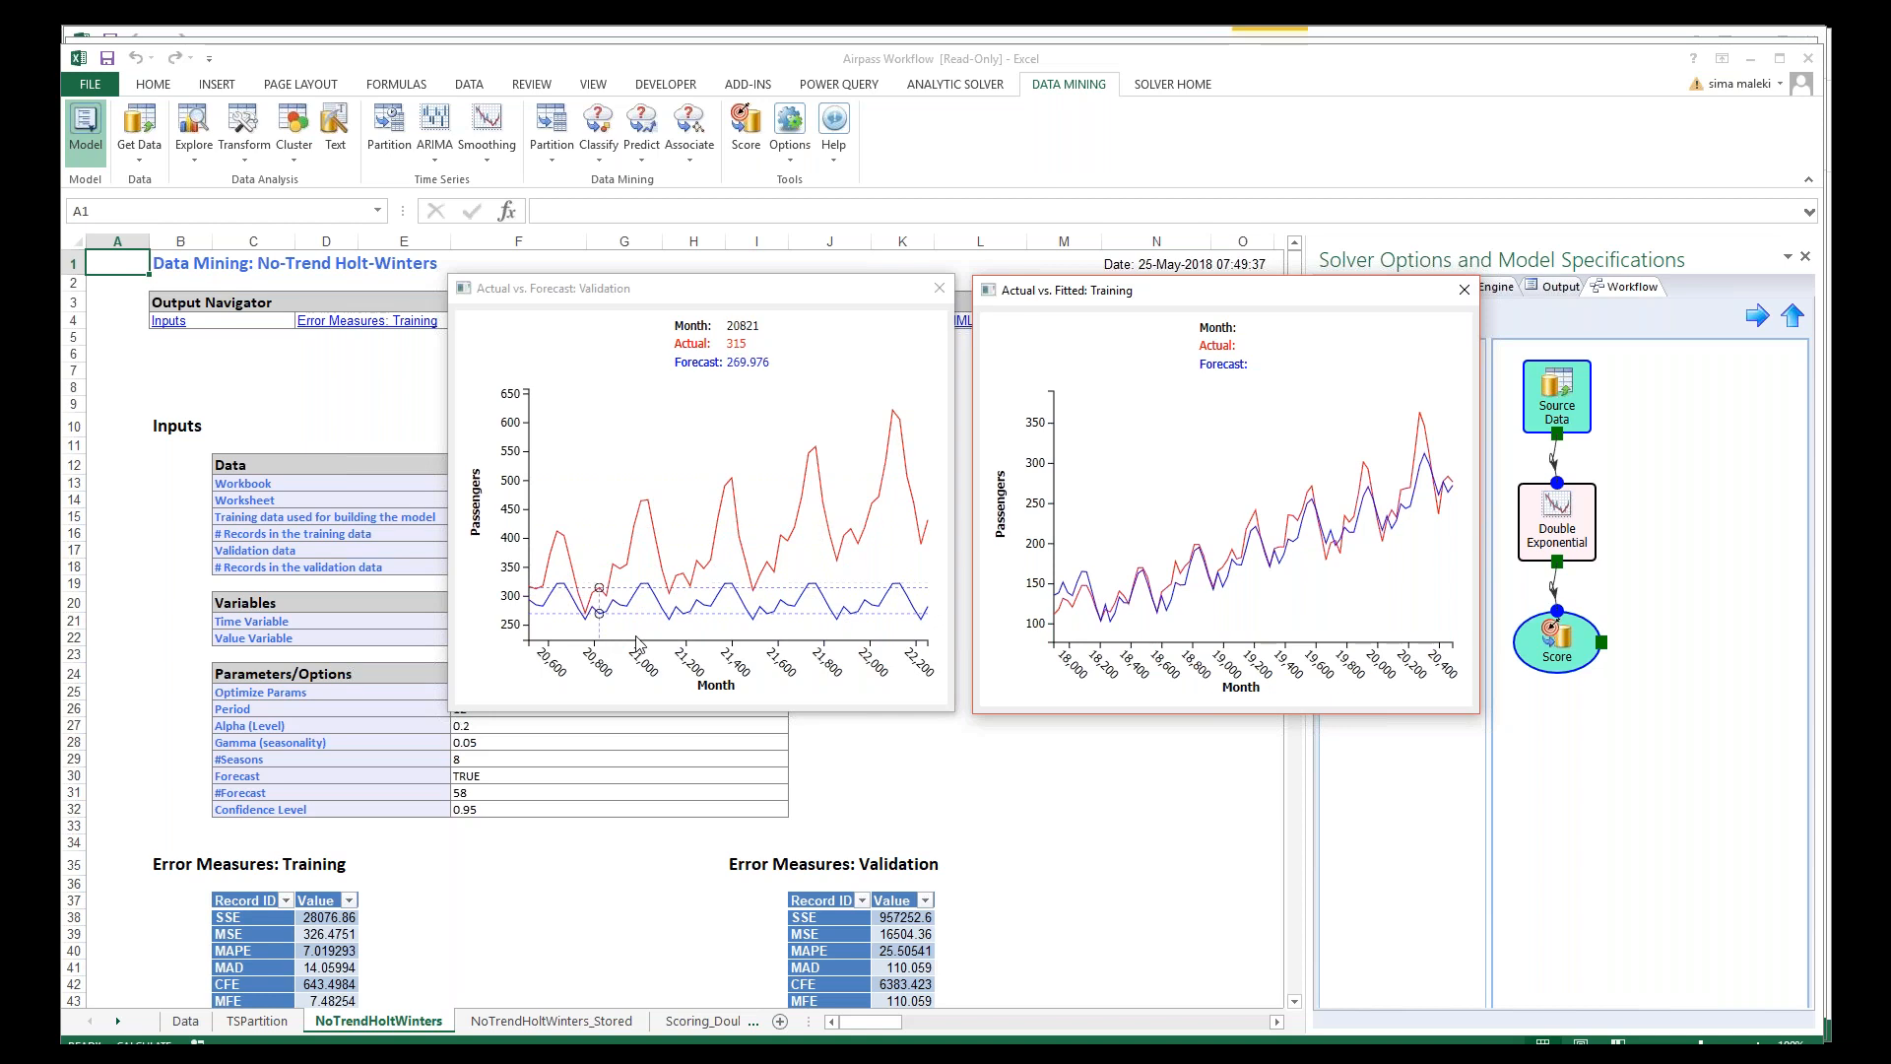
pyautogui.click(1465, 289)
pyautogui.click(940, 289)
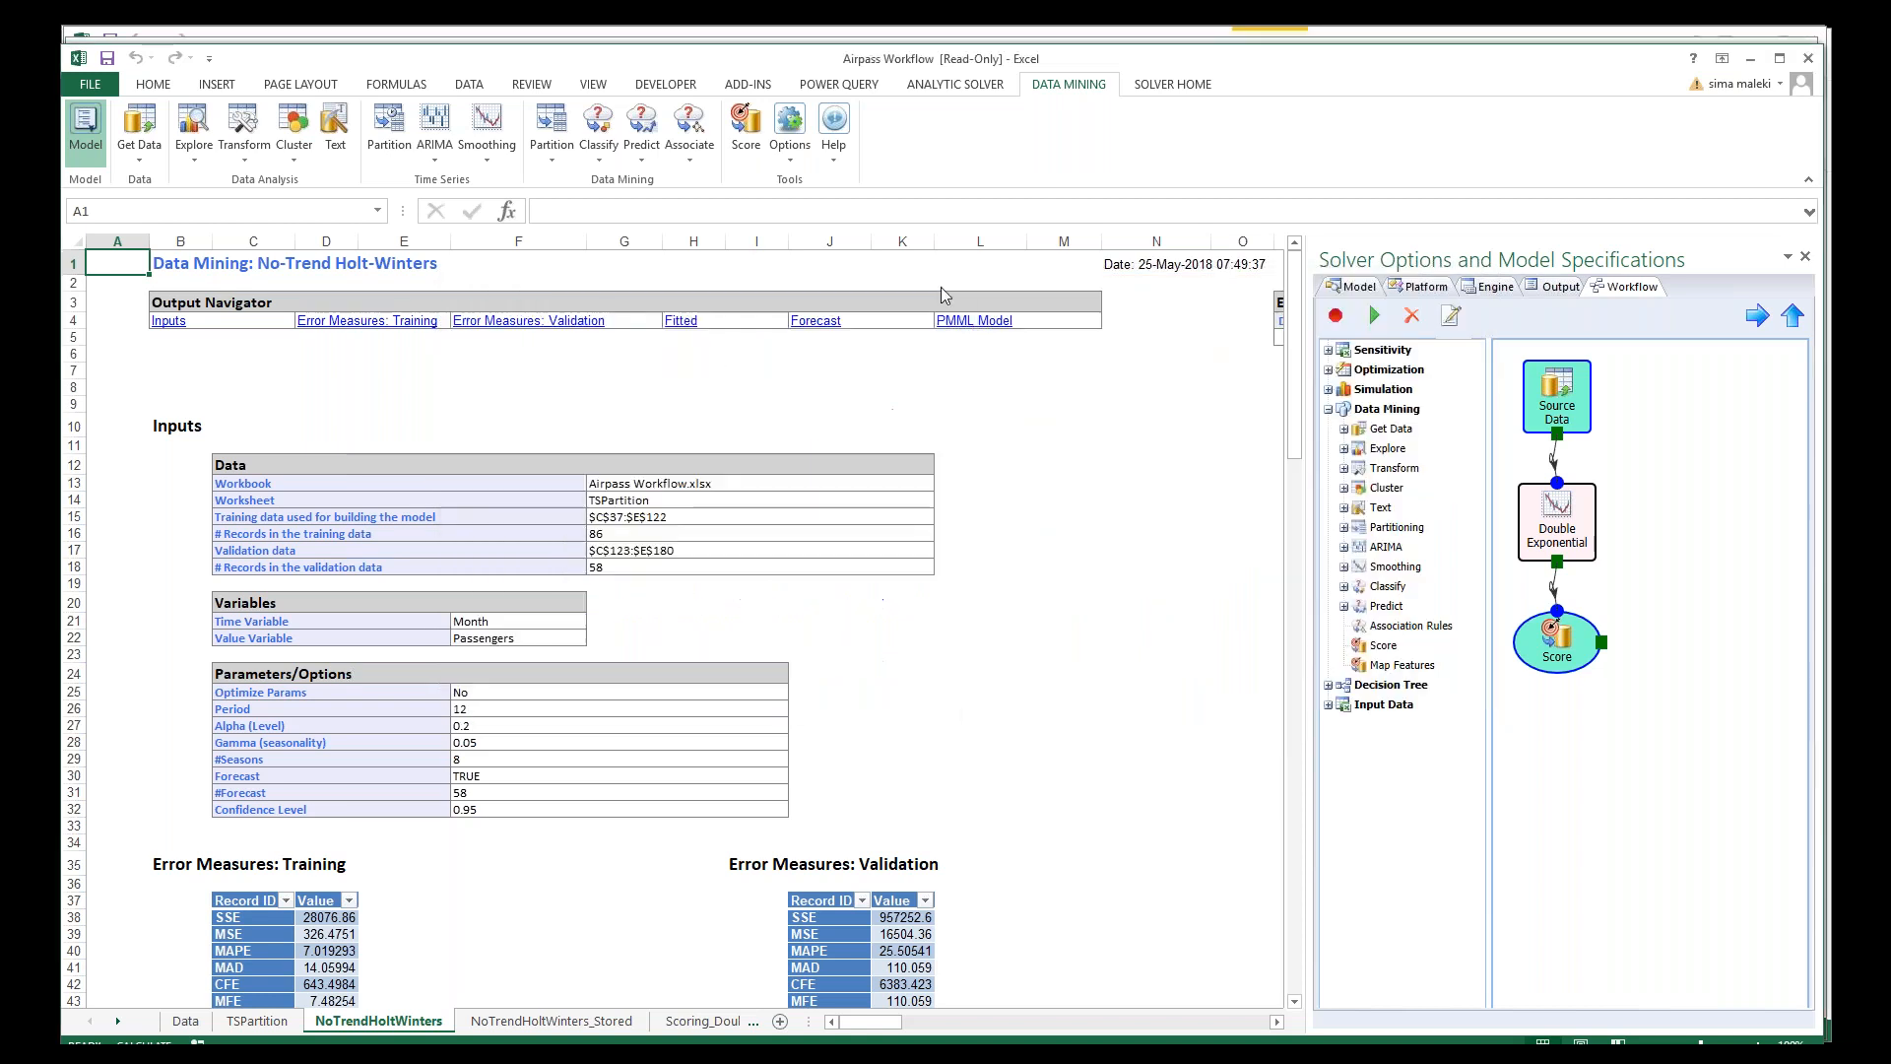
# Step: Create a line chart of Passengers with Month on the X axis from the Data sheet, leaving No Color as the color variable
pyautogui.click(185, 1020)
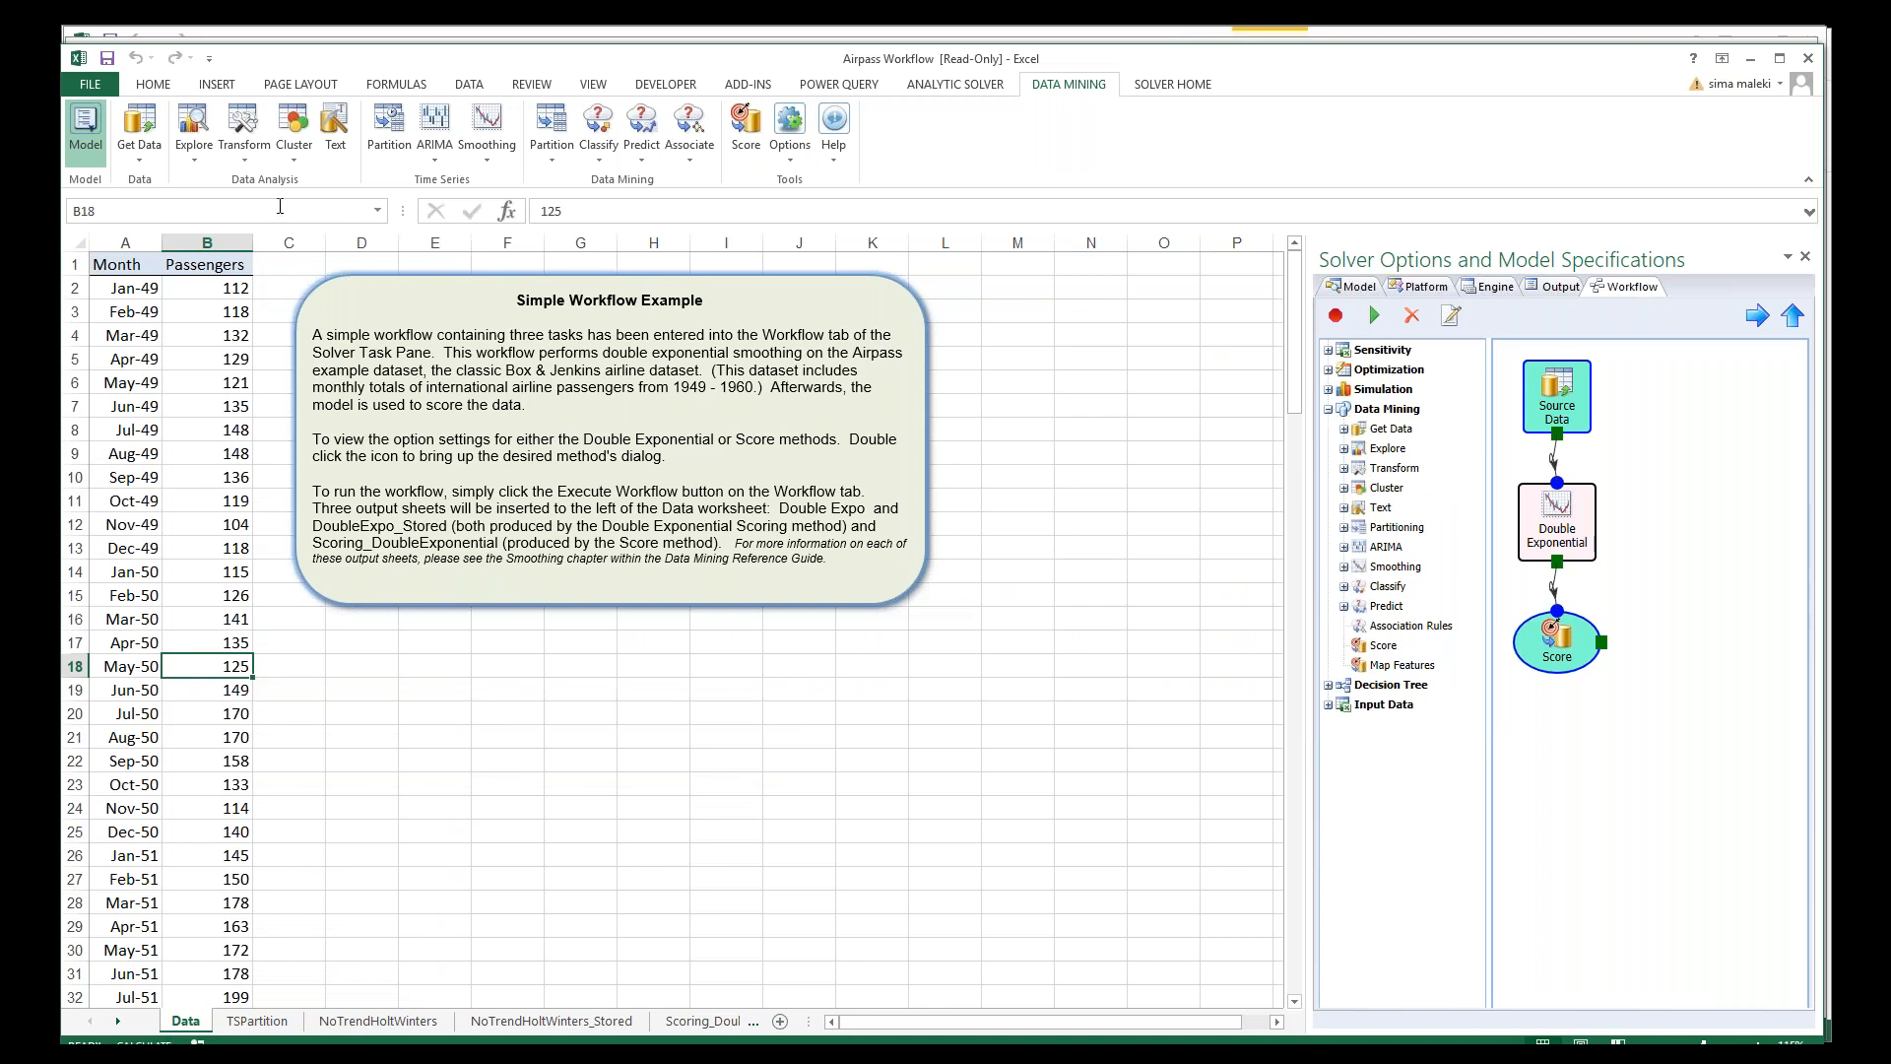
pyautogui.click(194, 138)
pyautogui.click(251, 189)
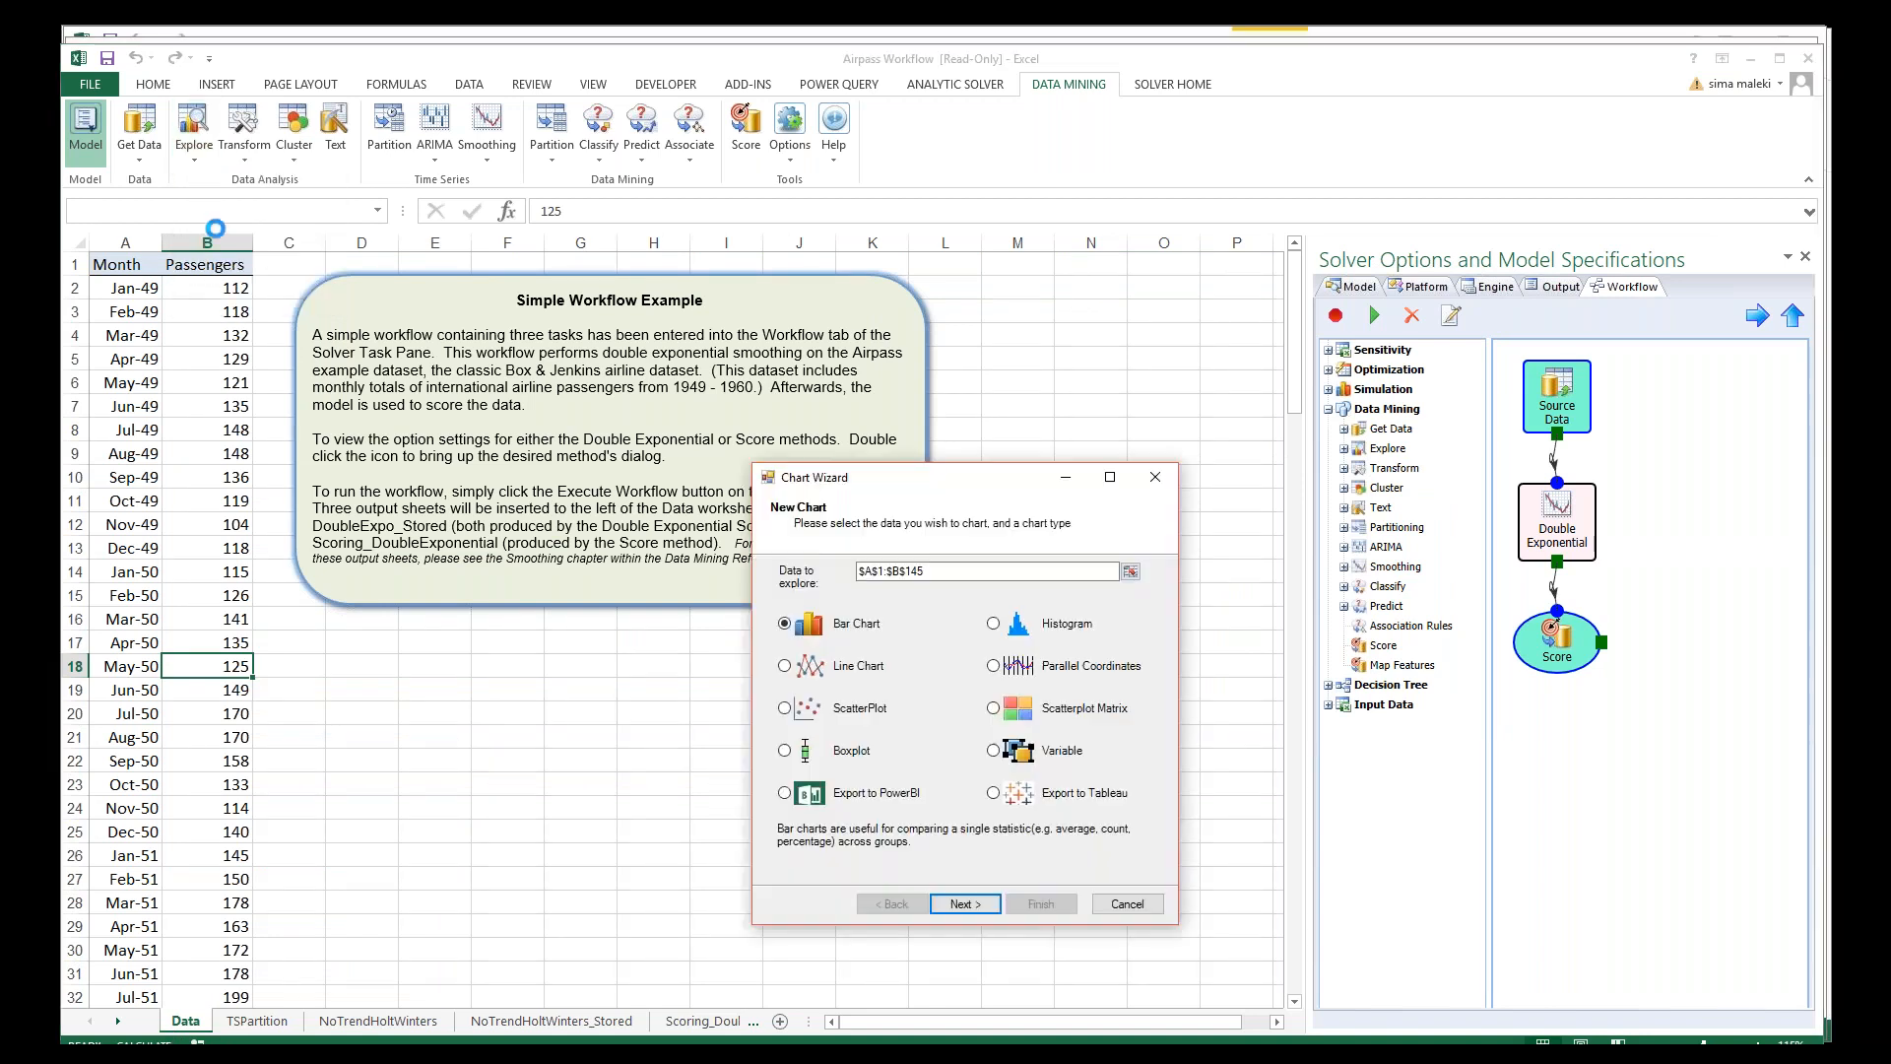
pyautogui.click(817, 670)
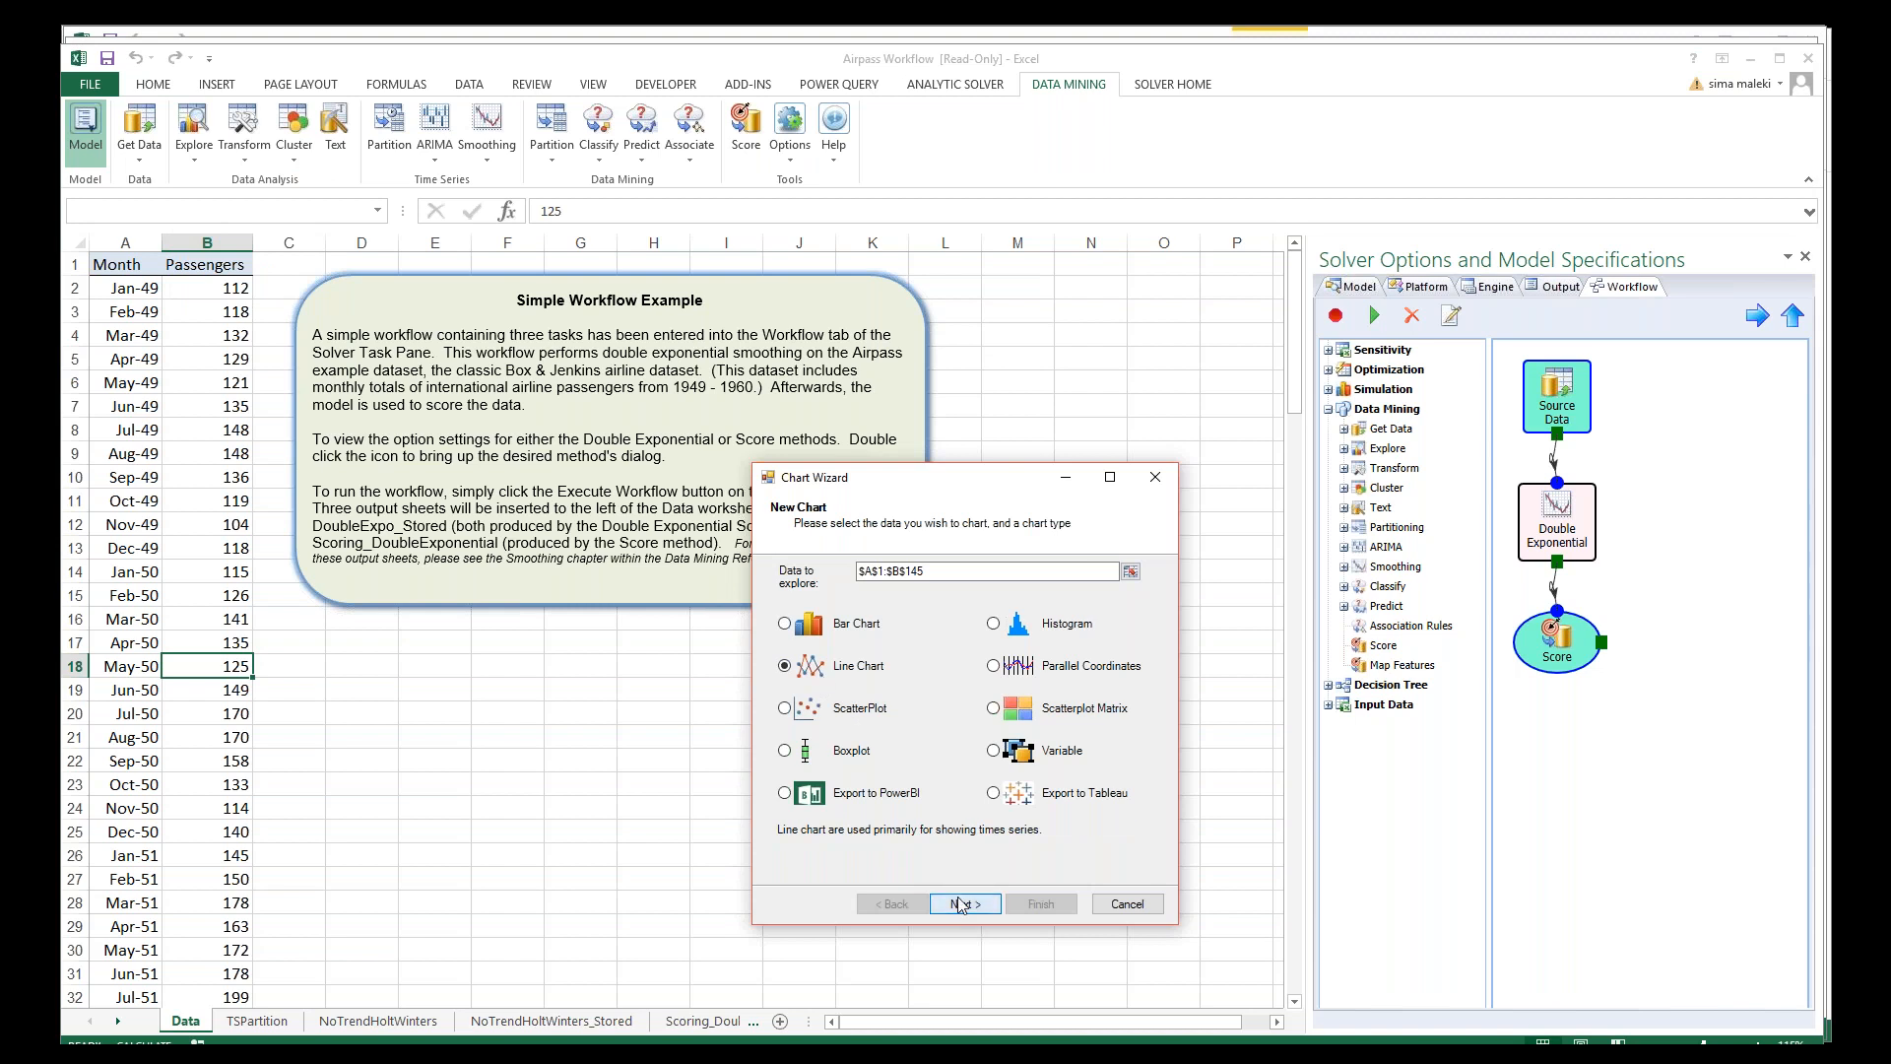
pyautogui.click(960, 903)
pyautogui.click(780, 591)
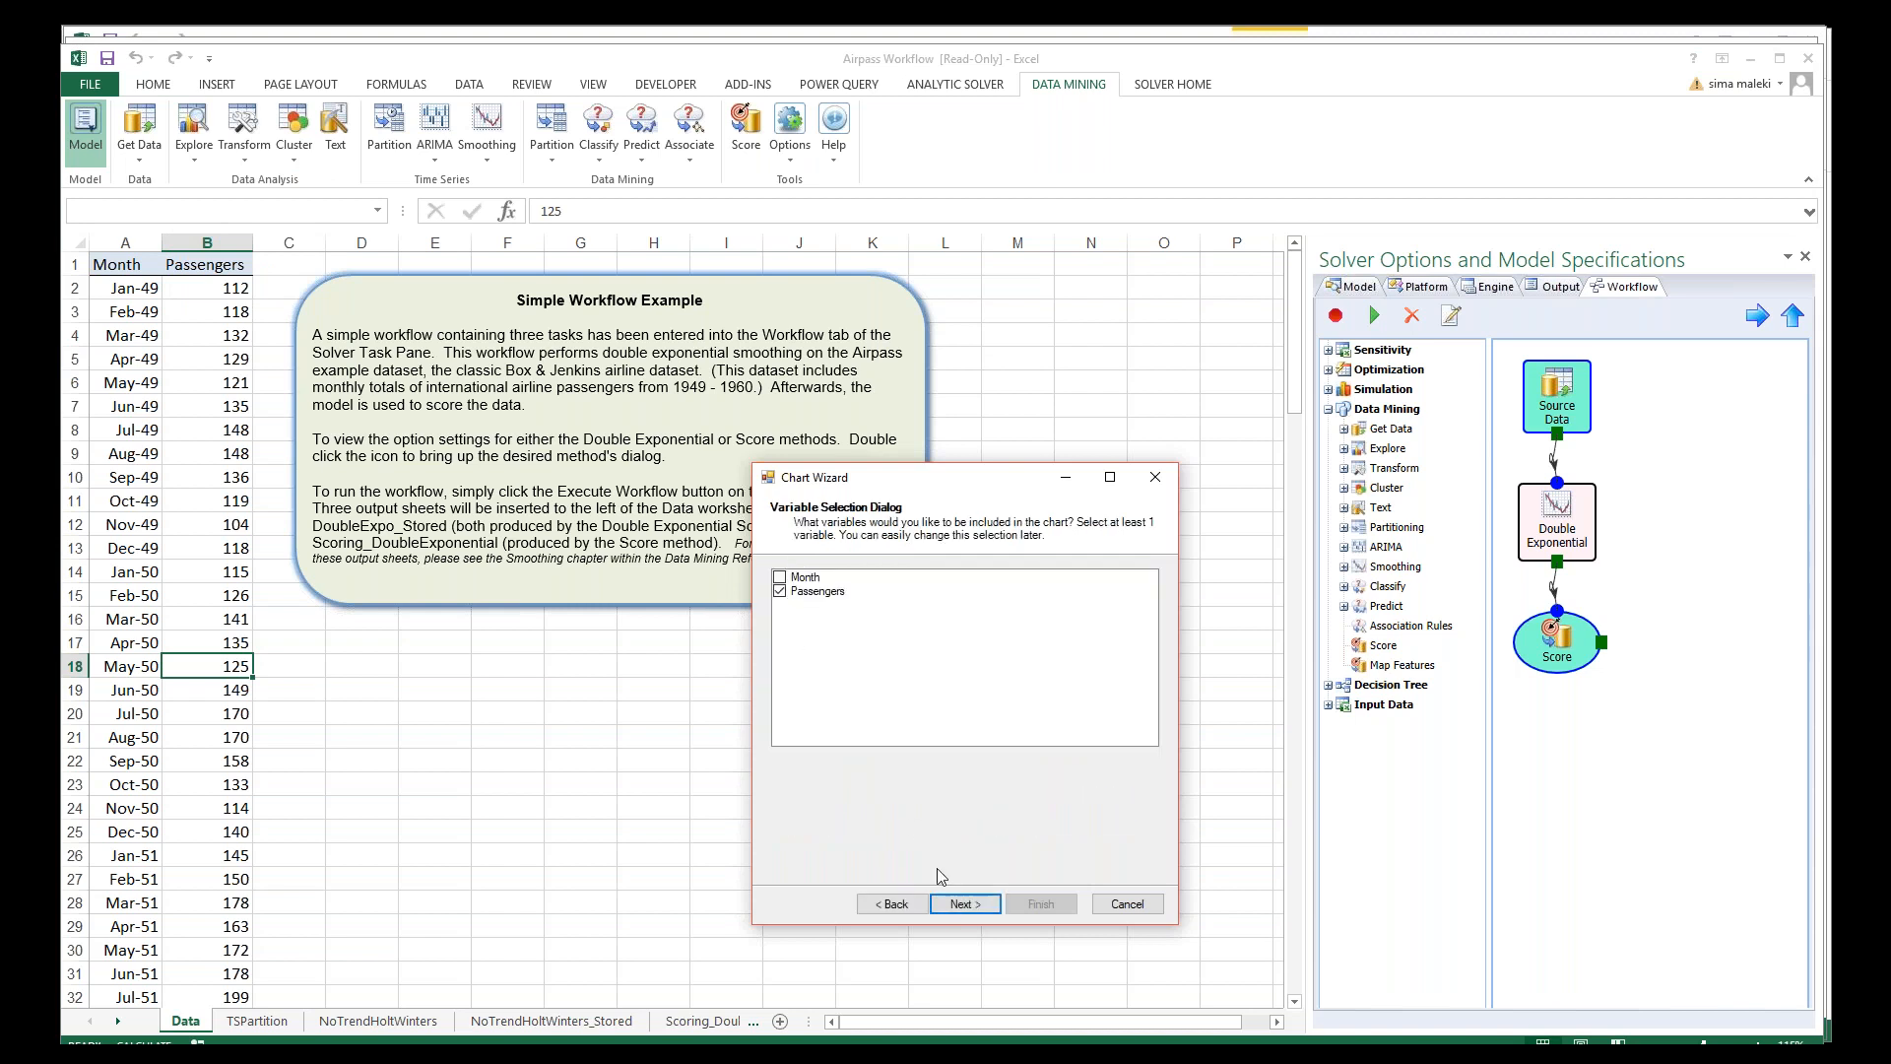
pyautogui.click(962, 903)
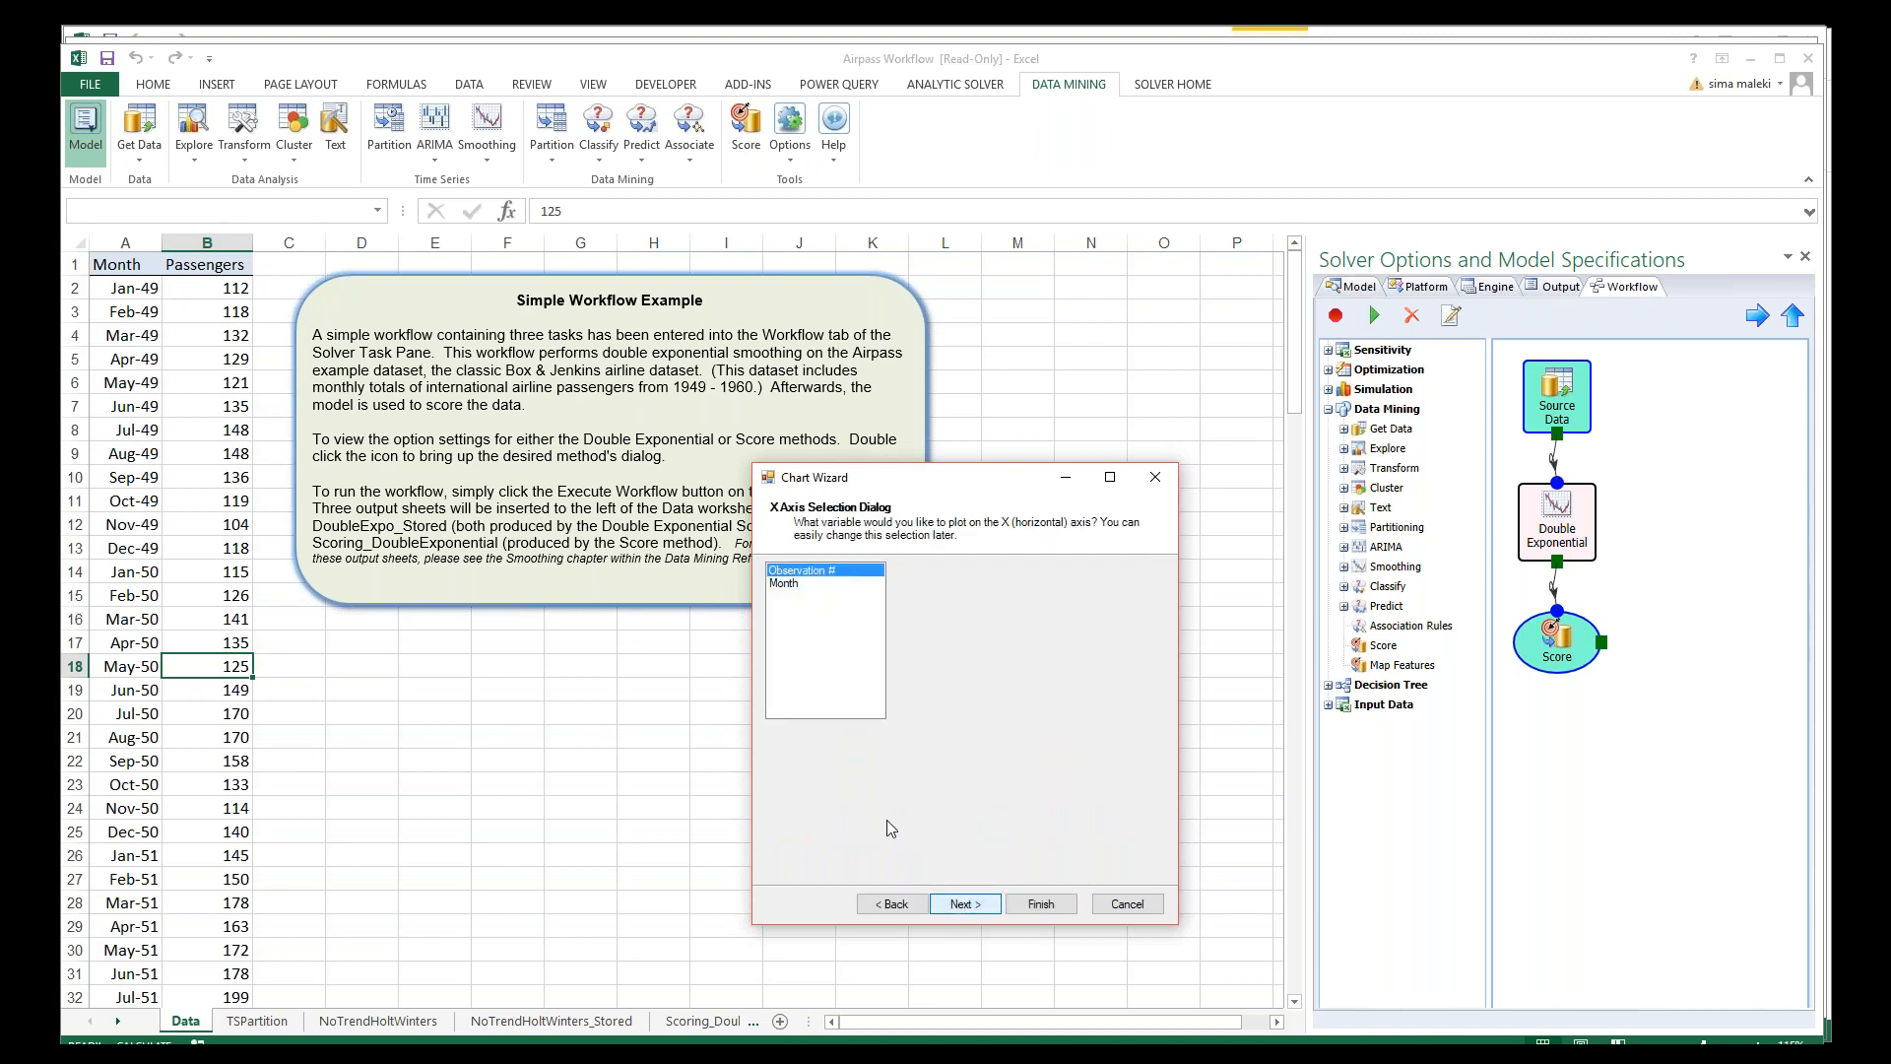
pyautogui.click(840, 585)
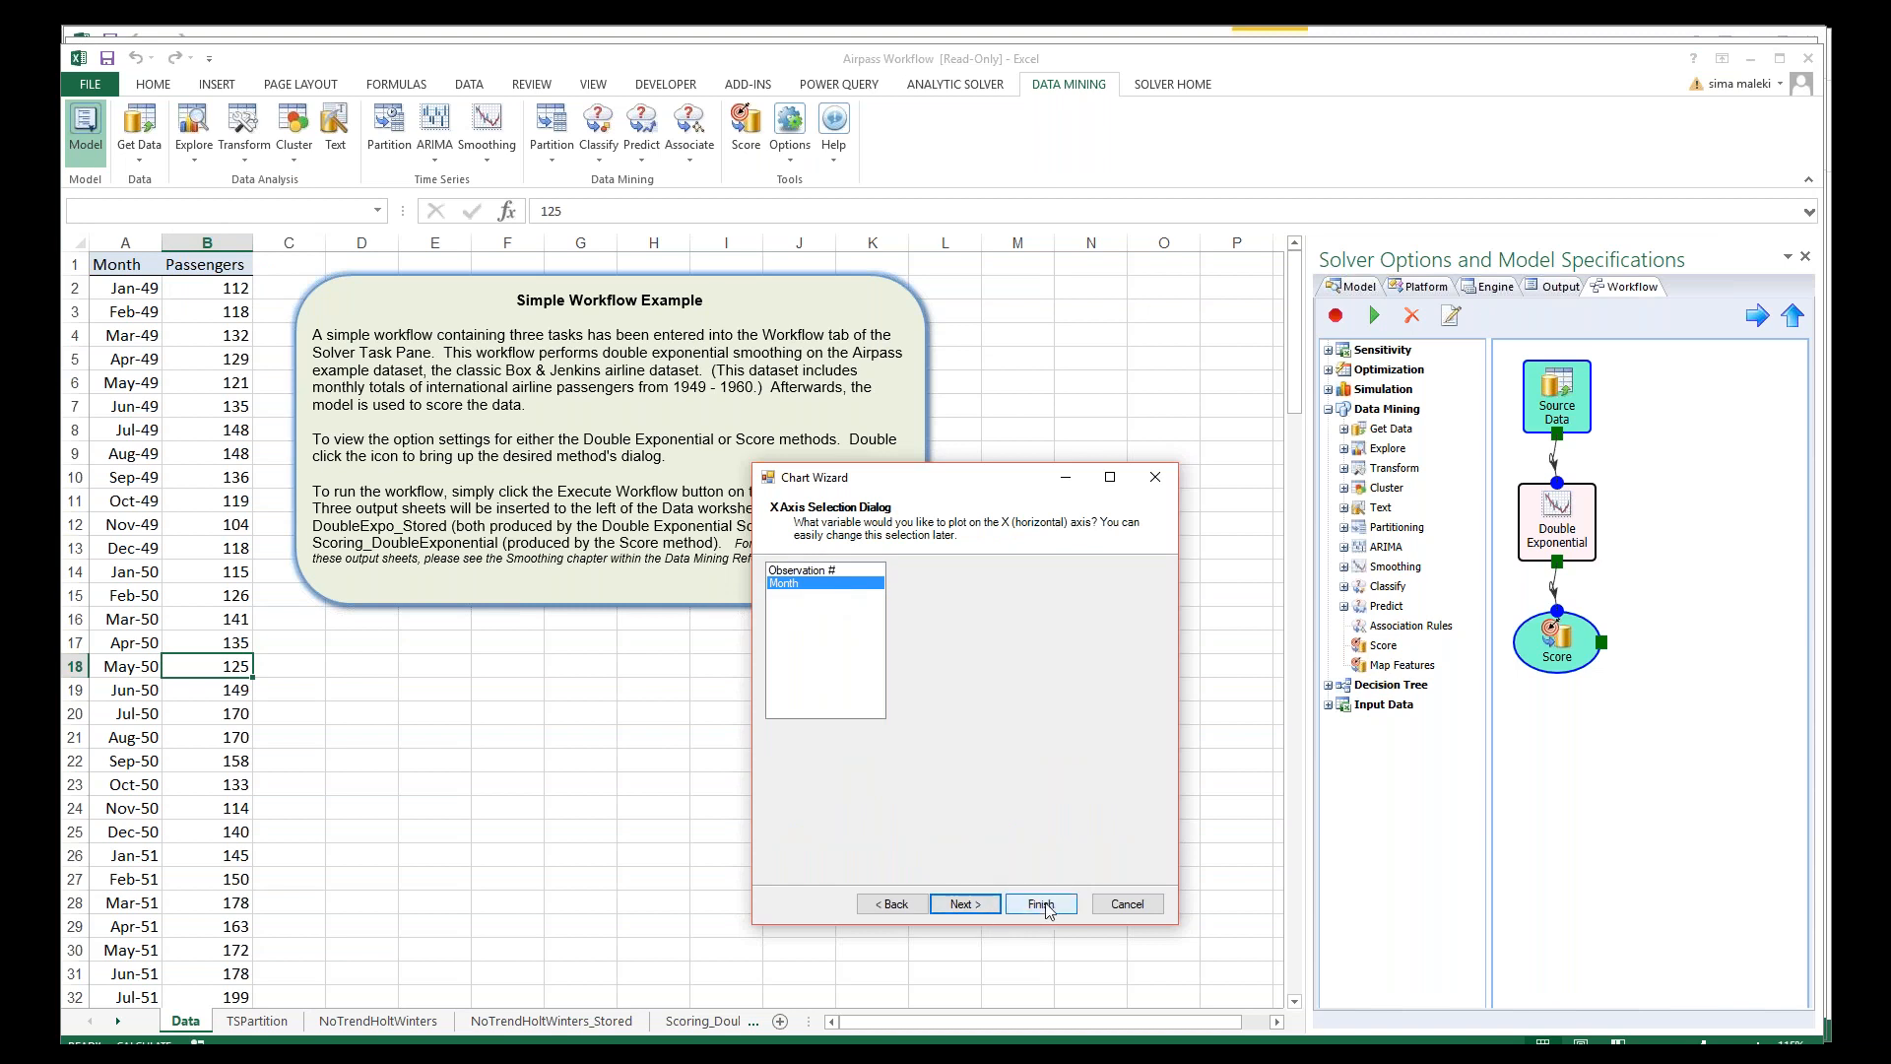
pyautogui.click(997, 903)
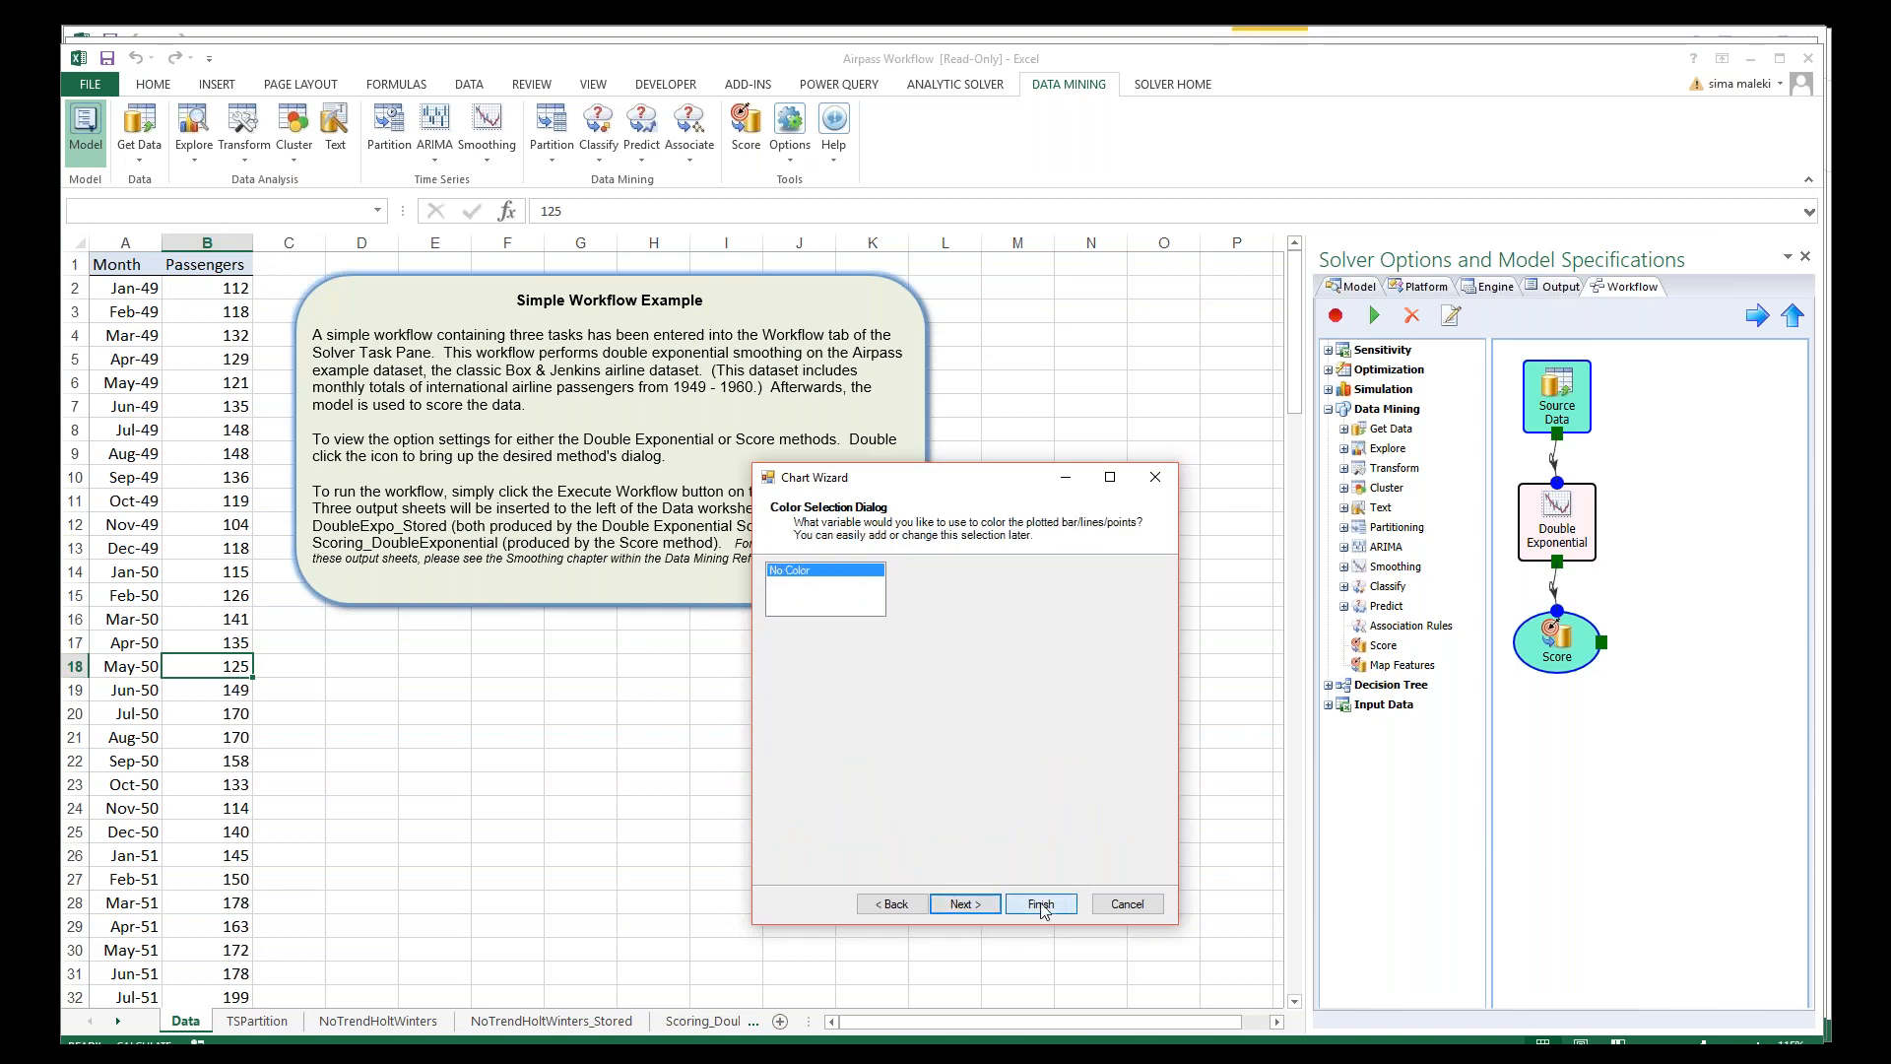
pyautogui.click(1041, 903)
# Step: Bring the Passengers line chart into full view, mark its early seasons and upward trend, and close it, clearing the markings
pyautogui.moveTo(420, 27); pyautogui.dragTo(844, 123)
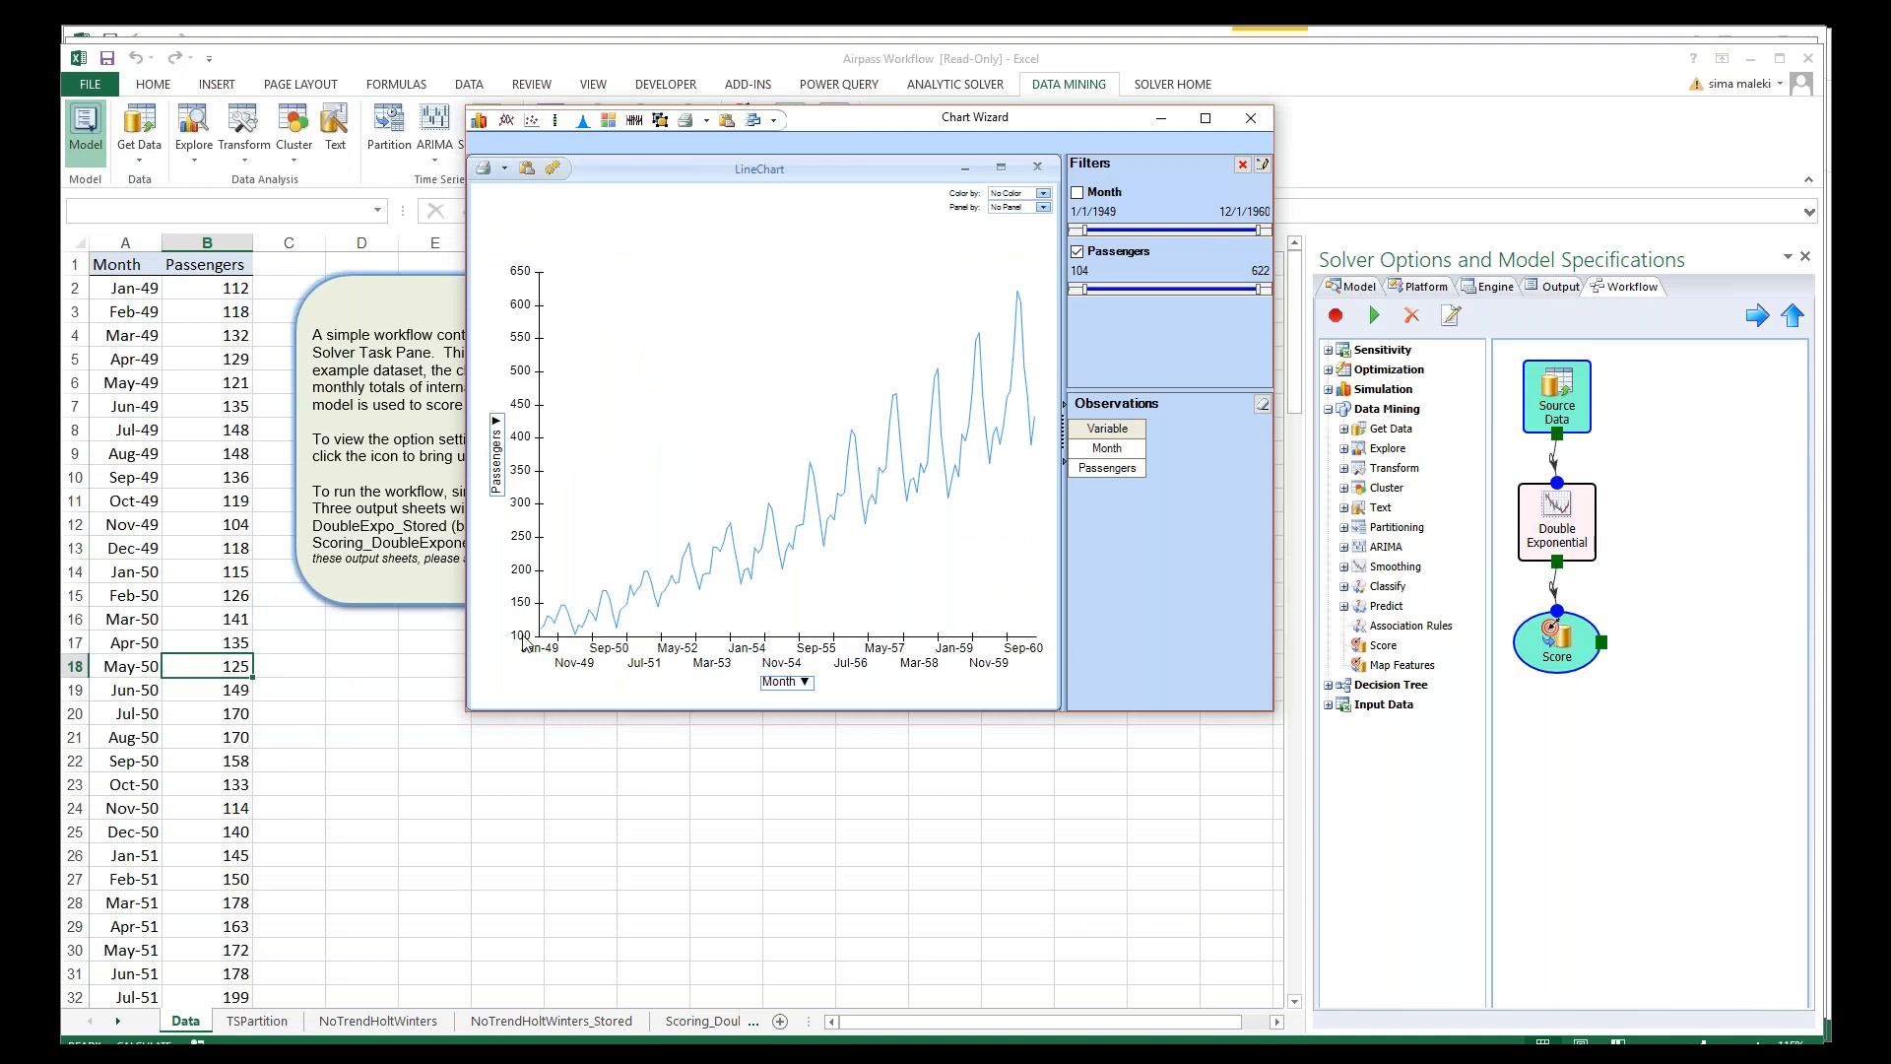
pyautogui.click(1874, 61)
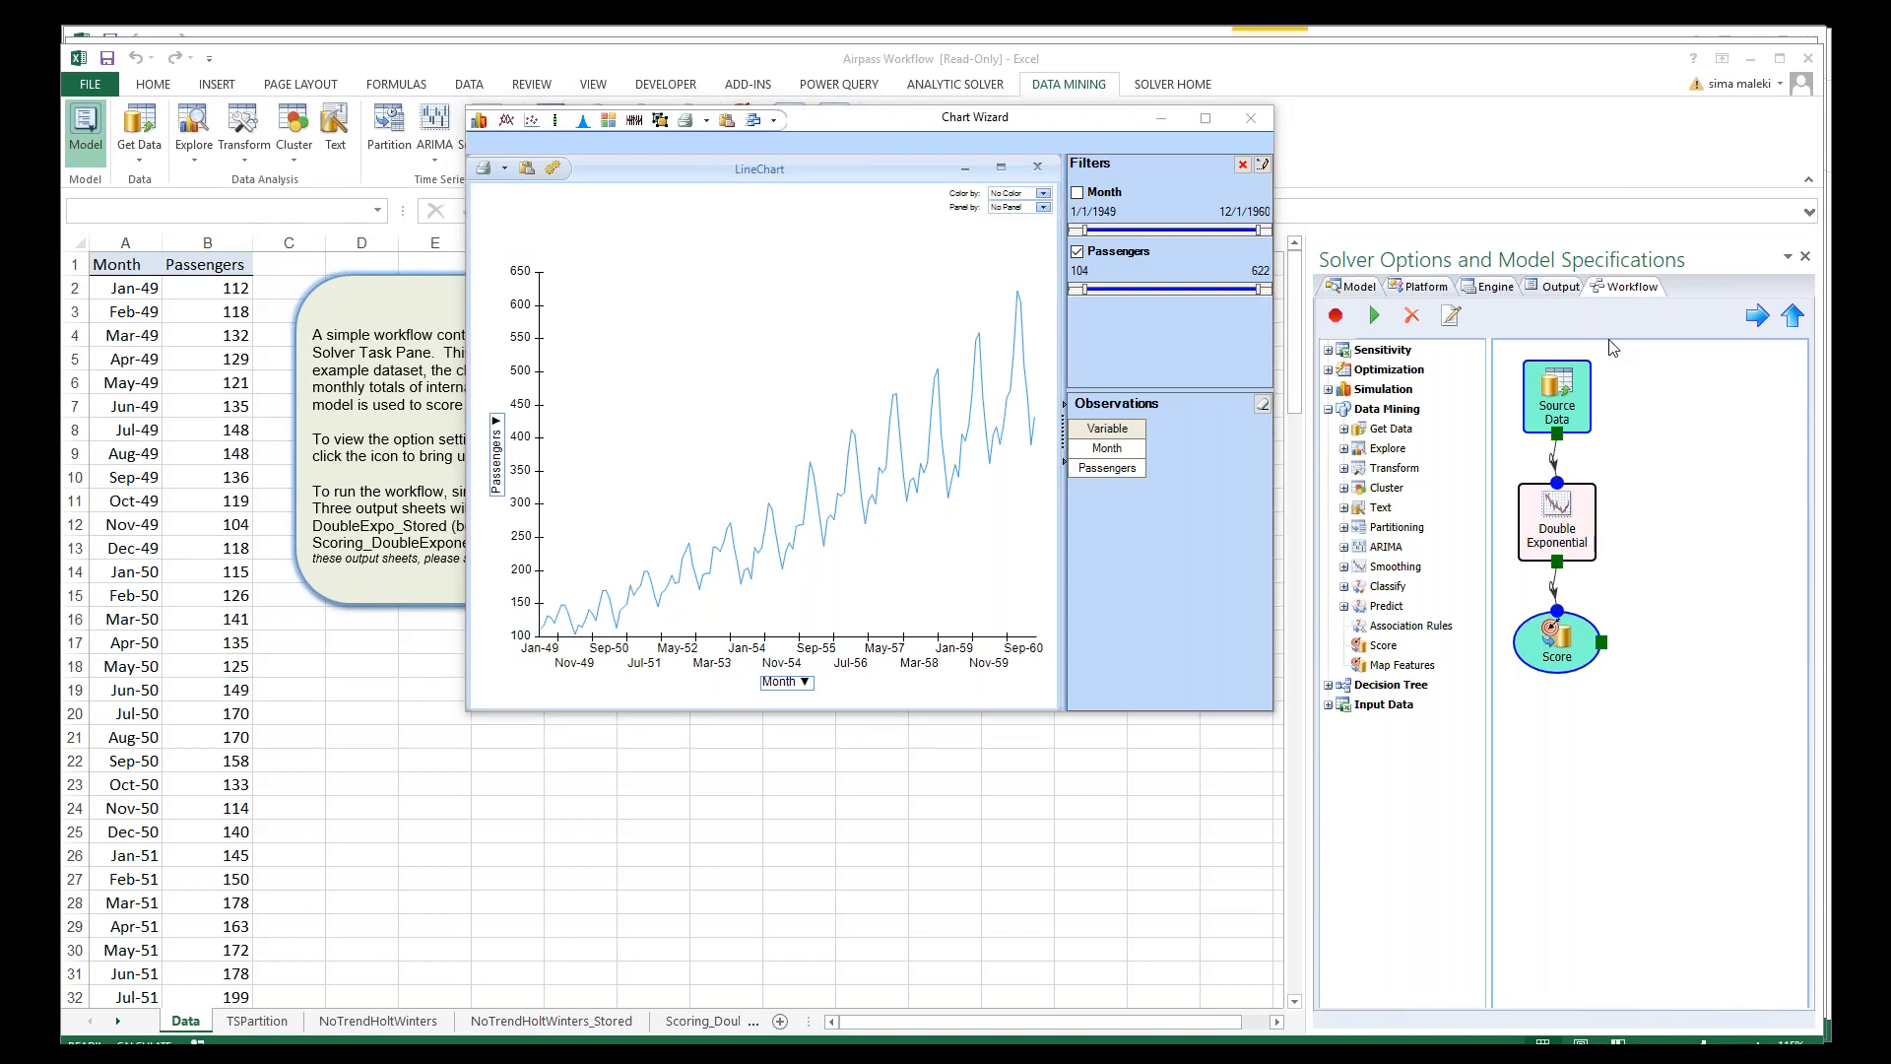
pyautogui.moveTo(528, 680)
pyautogui.mouseDown()
pyautogui.moveTo(523, 643)
pyautogui.moveTo(561, 591)
pyautogui.moveTo(526, 676)
pyautogui.mouseUp()
pyautogui.moveTo(622, 632)
pyautogui.mouseDown()
pyautogui.moveTo(595, 641)
pyautogui.moveTo(619, 573)
pyautogui.moveTo(624, 630)
pyautogui.moveTo(737, 587)
pyautogui.moveTo(1044, 404)
pyautogui.moveTo(968, 426)
pyautogui.moveTo(1044, 400)
pyautogui.moveTo(1014, 489)
pyautogui.mouseUp()
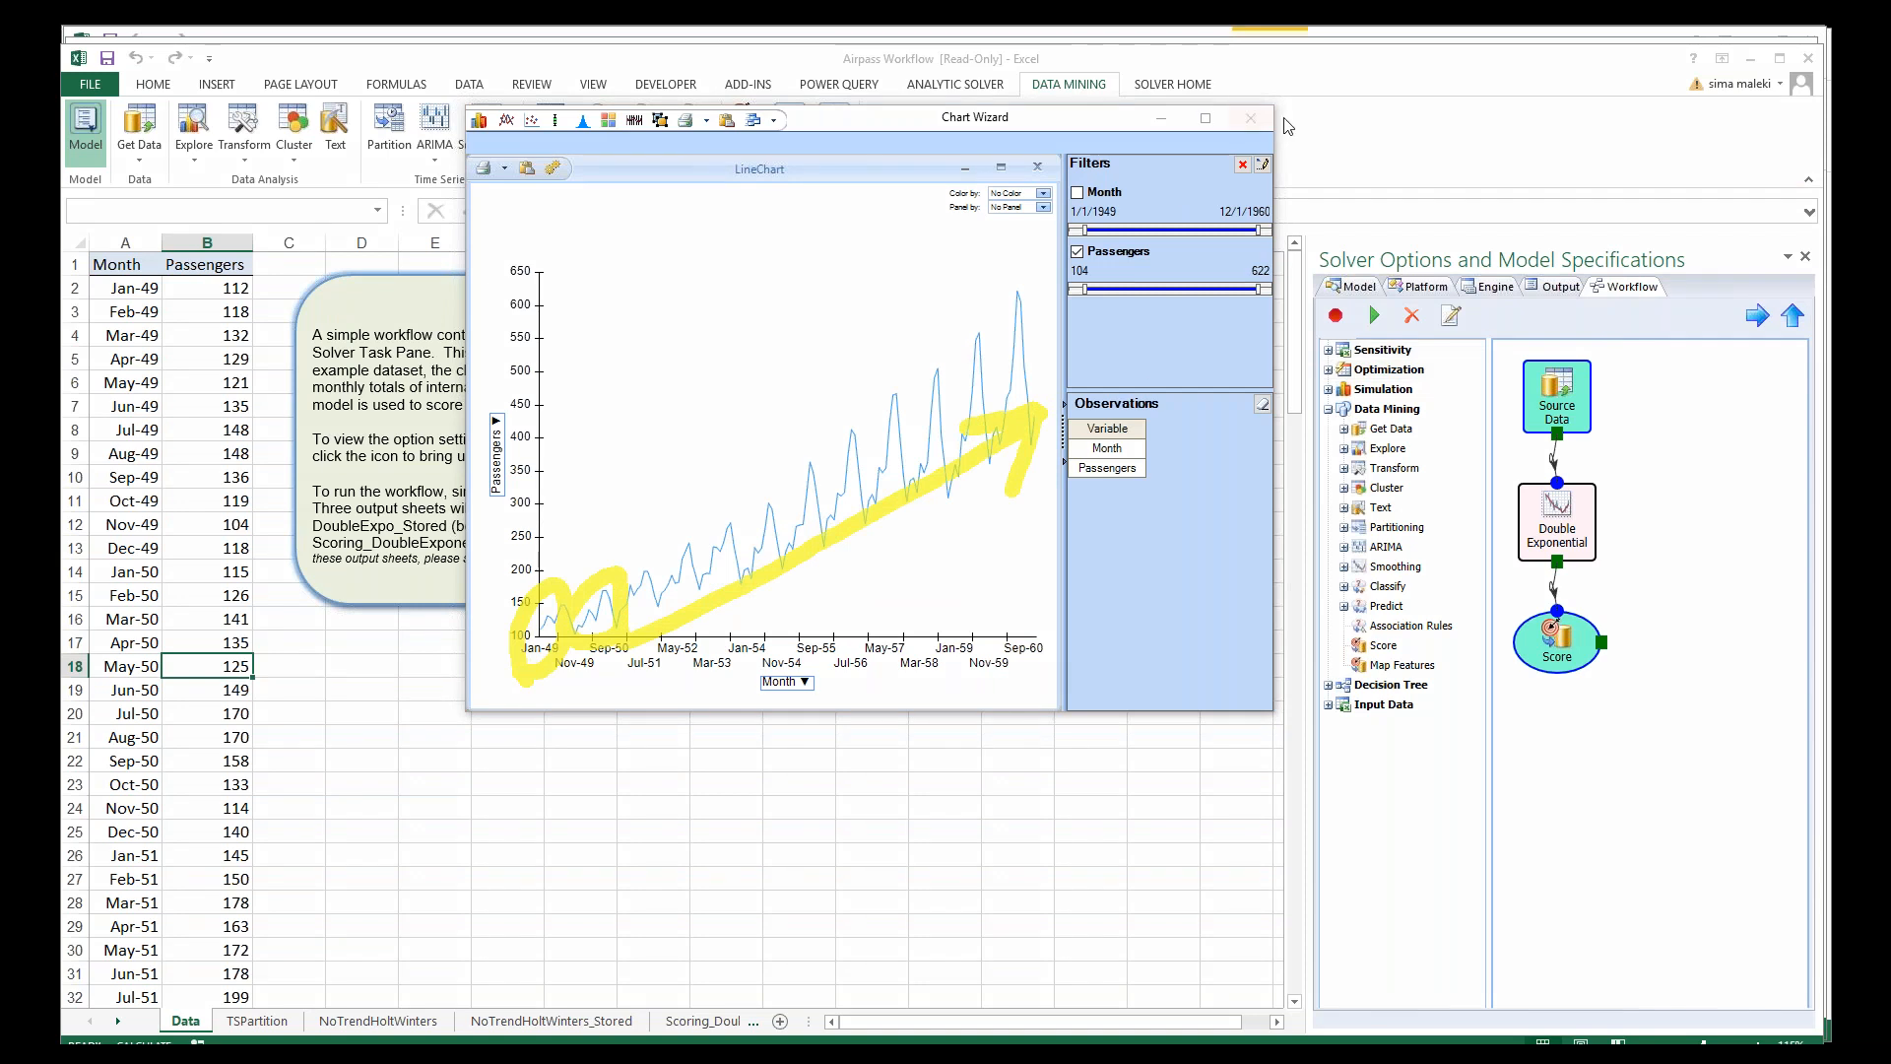
pyautogui.click(1249, 118)
pyautogui.click(909, 455)
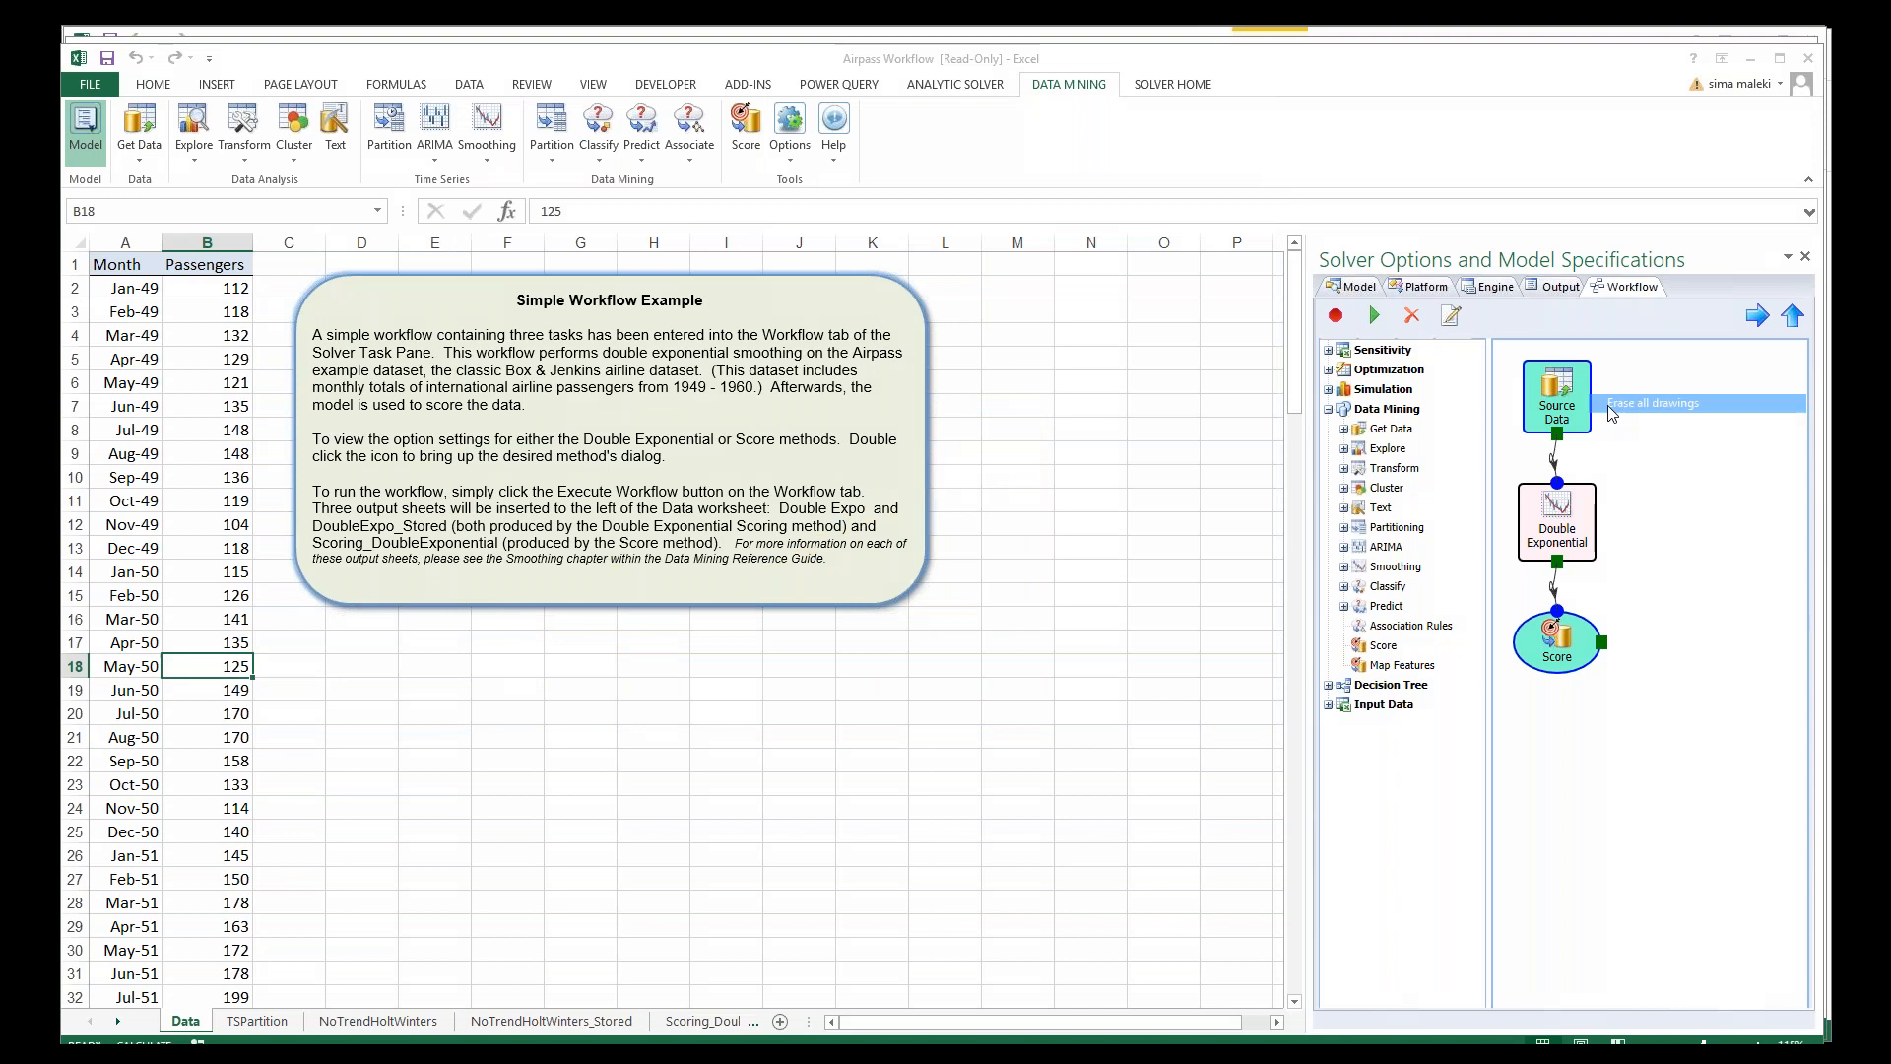
pyautogui.click(185, 500)
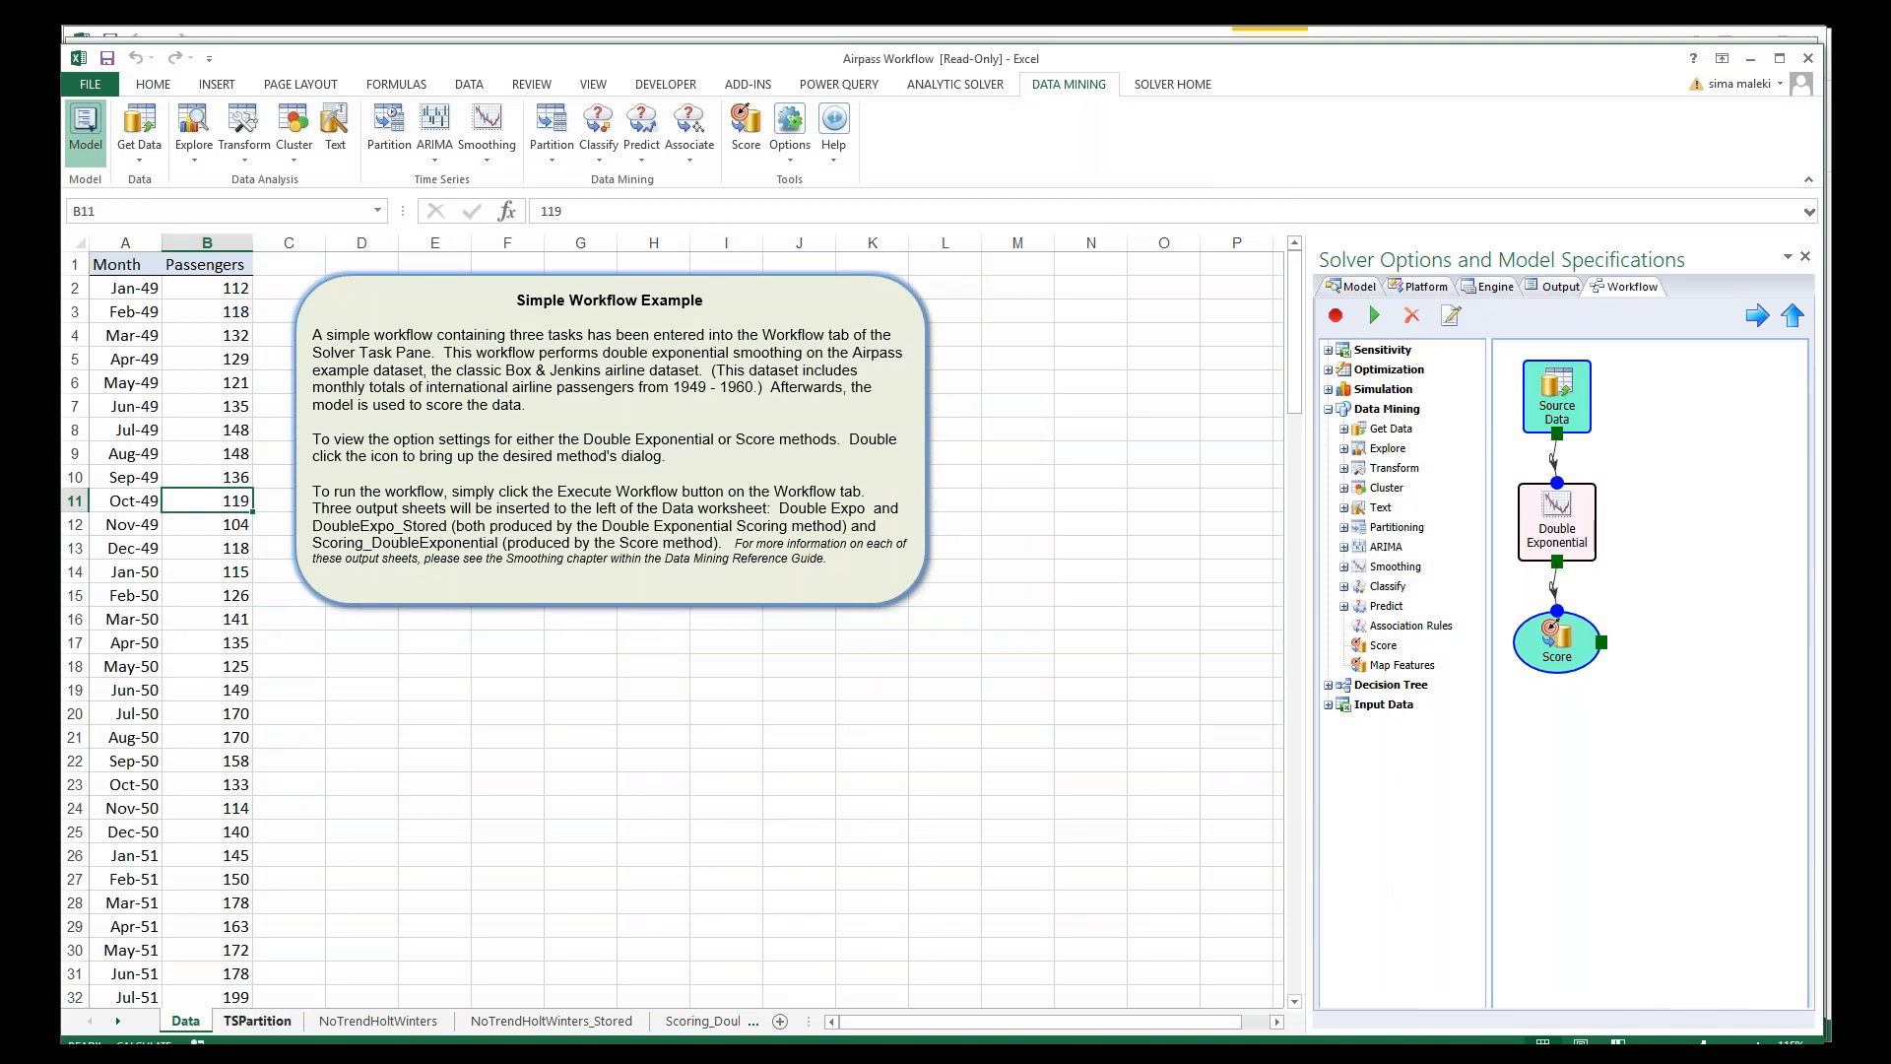
# Step: Fit a Multiplicative Holt-Winters smoothing model to the TSPartition data with Passengers as selected variable and a period of 12
pyautogui.click(257, 1021)
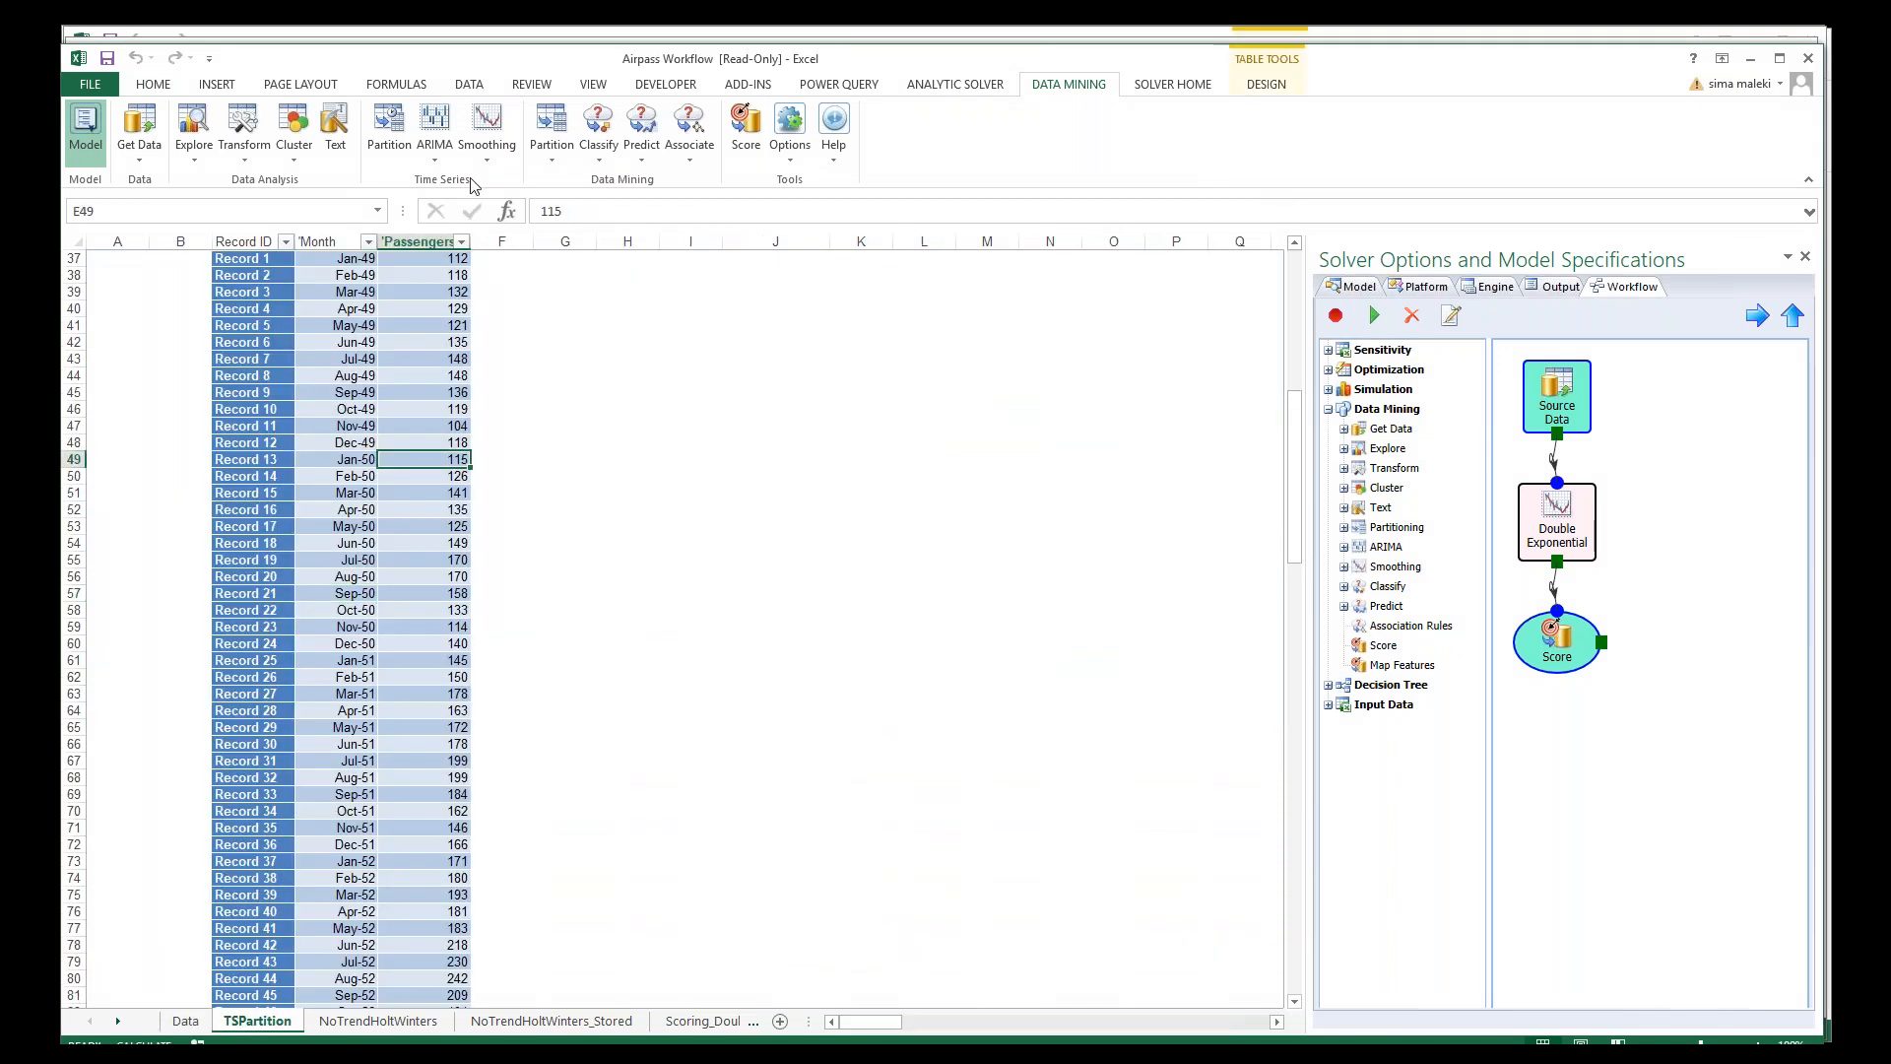
pyautogui.click(487, 133)
pyautogui.moveTo(504, 323)
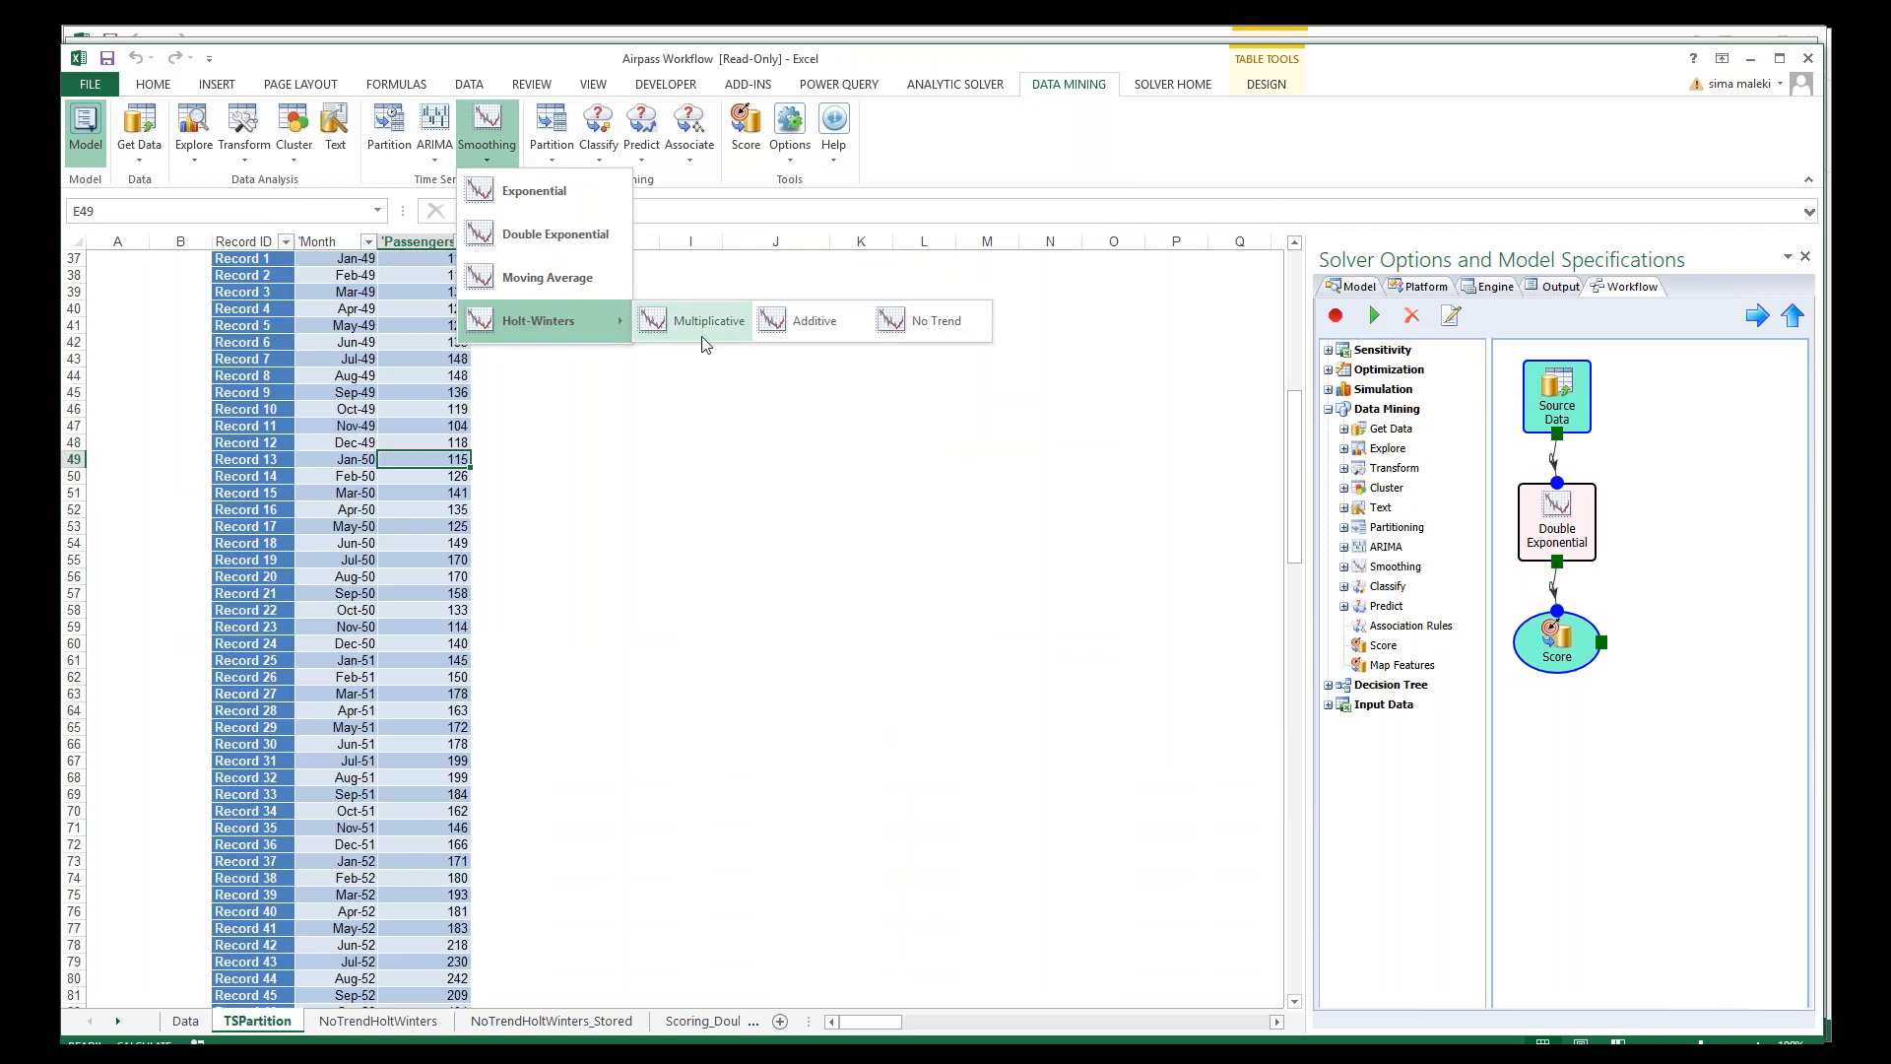
pyautogui.click(703, 321)
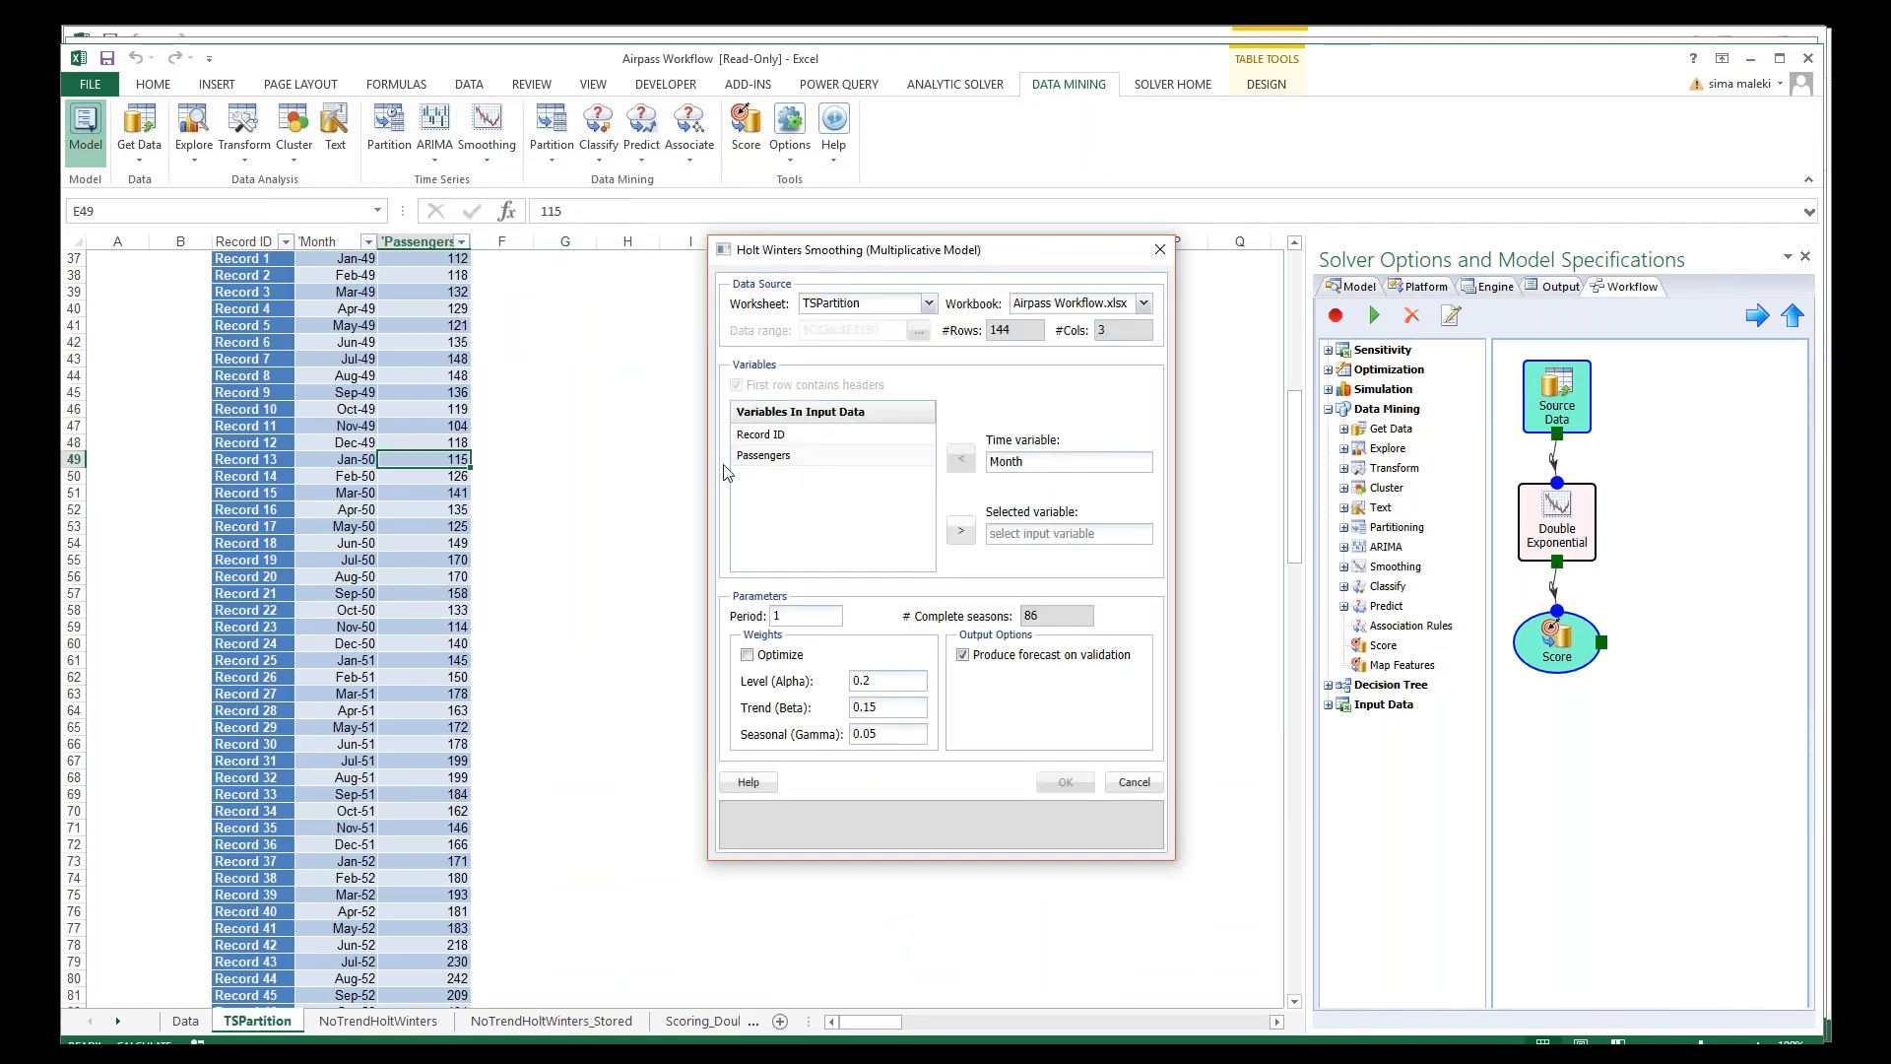
pyautogui.click(794, 455)
pyautogui.click(960, 531)
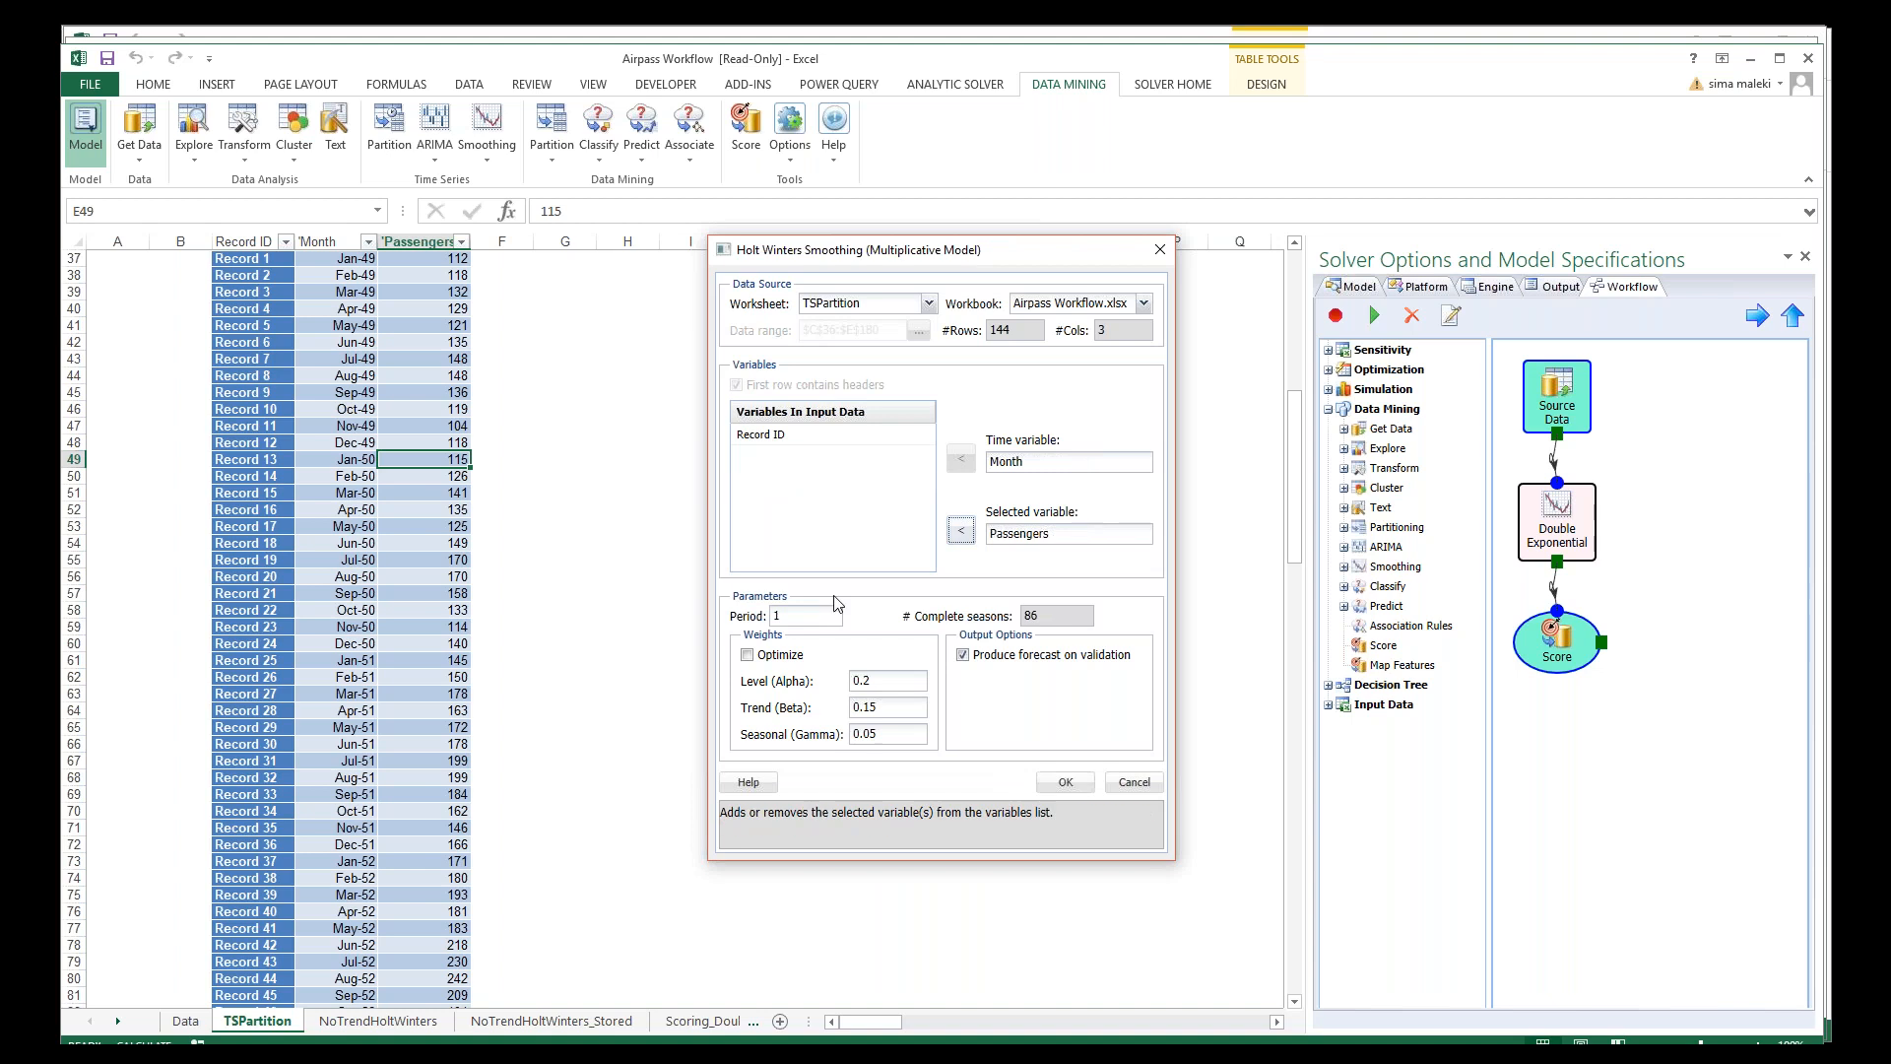
pyautogui.click(827, 614)
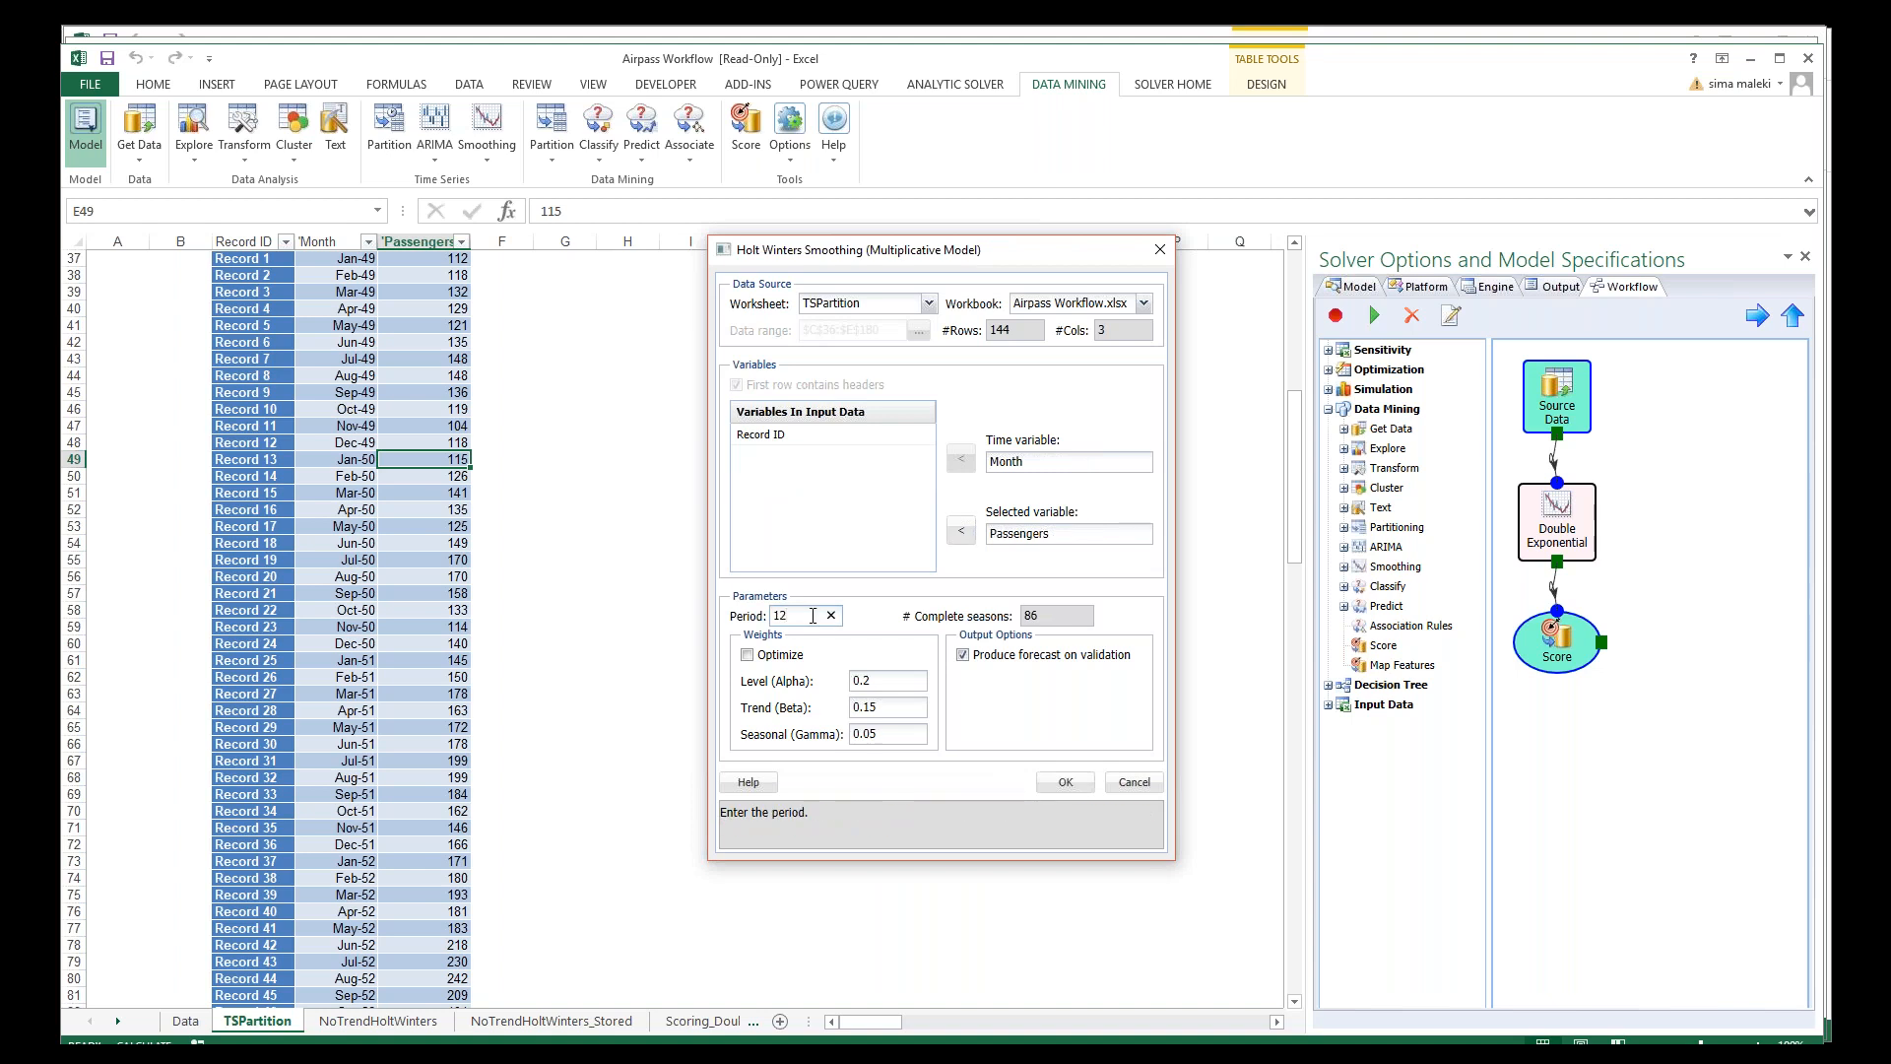
pyautogui.write('2')
pyautogui.click(1066, 782)
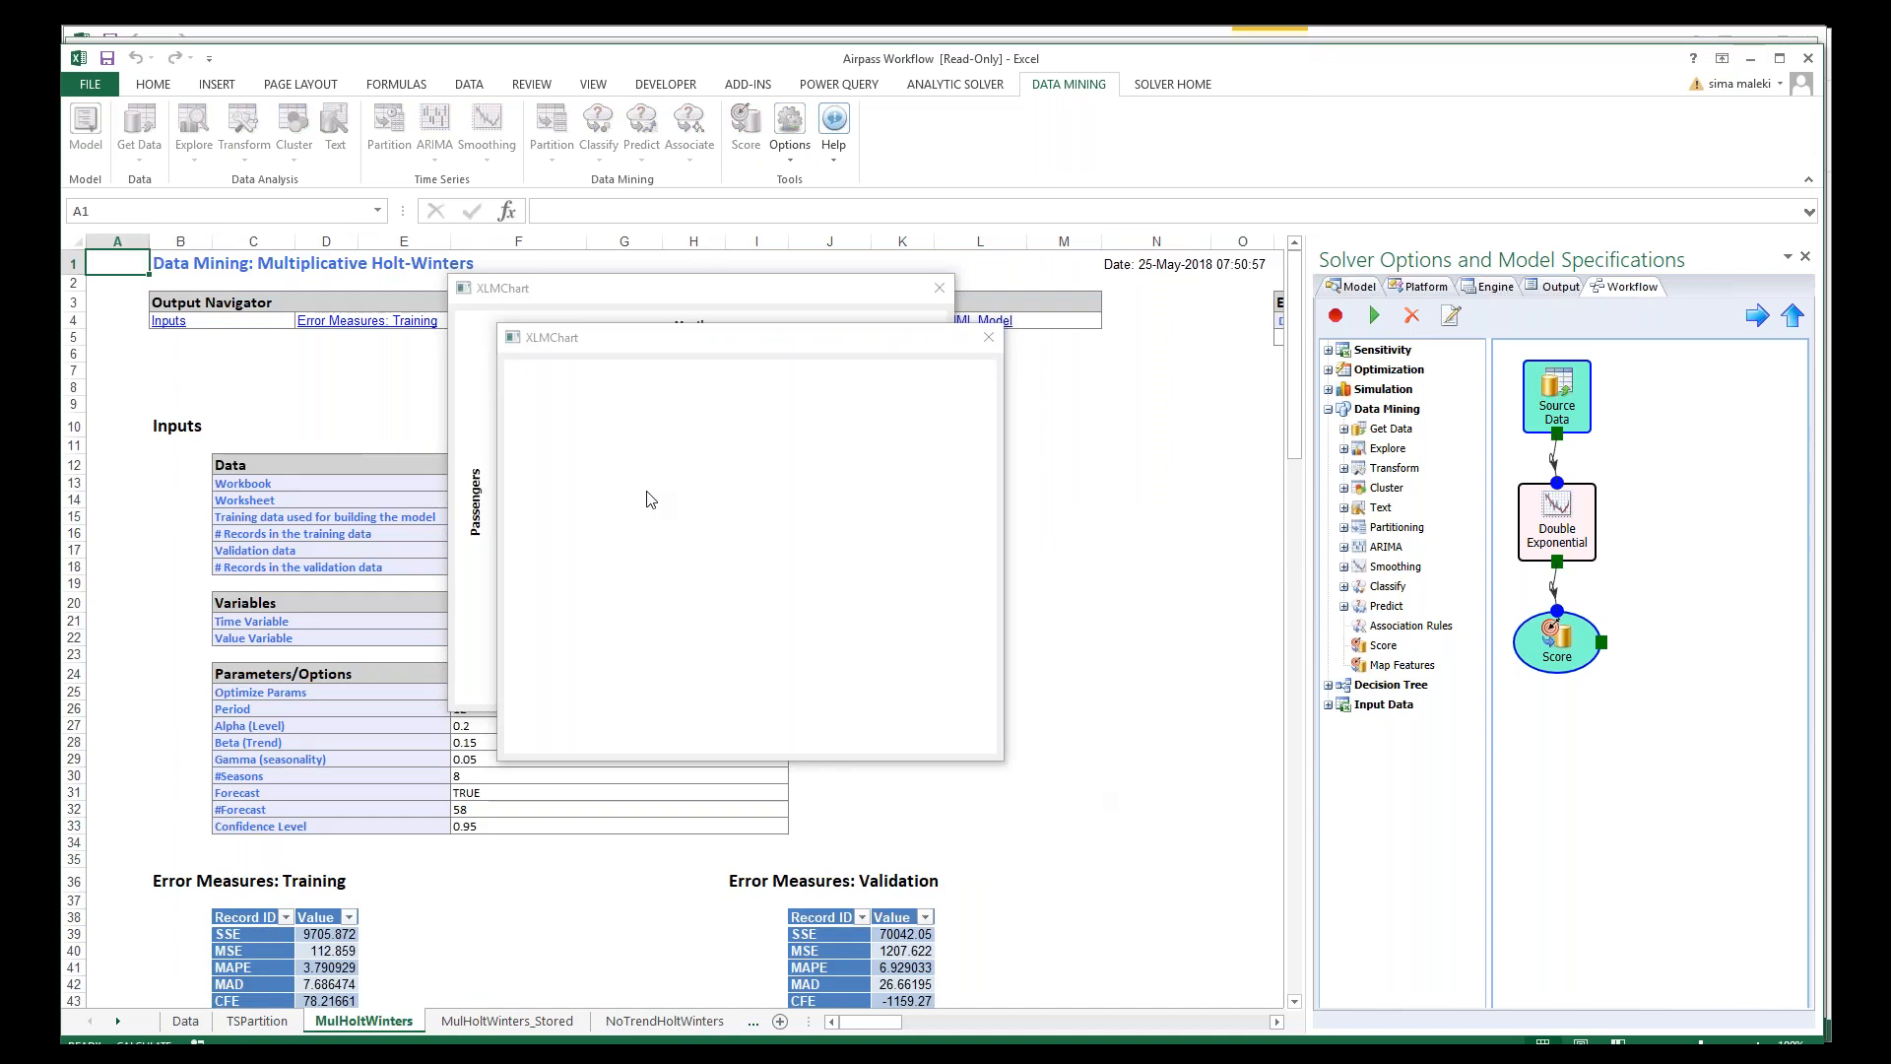
# Step: Compare the multiplicative model's training and validation charts side by side, close both, and review the output sheet's error measures, fitted and forecast values
pyautogui.moveTo(606, 340); pyautogui.dragTo(1073, 285)
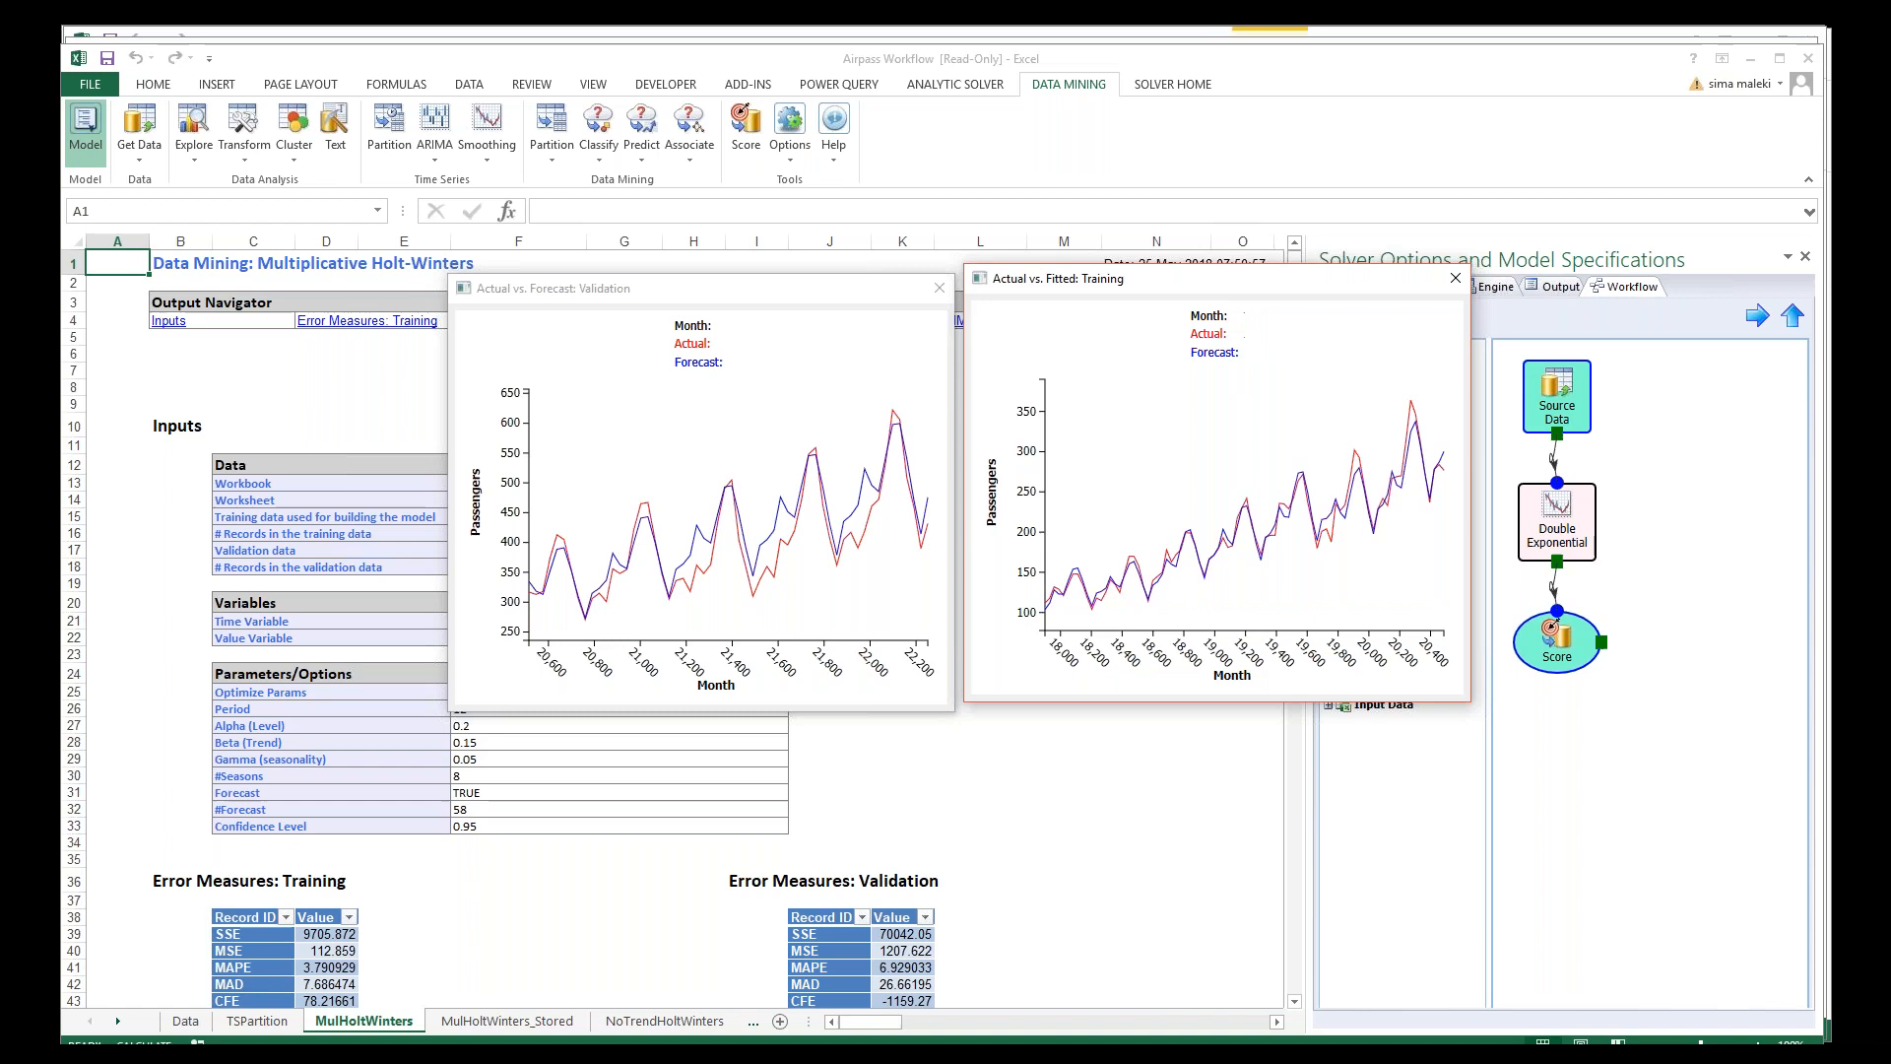
pyautogui.click(600, 826)
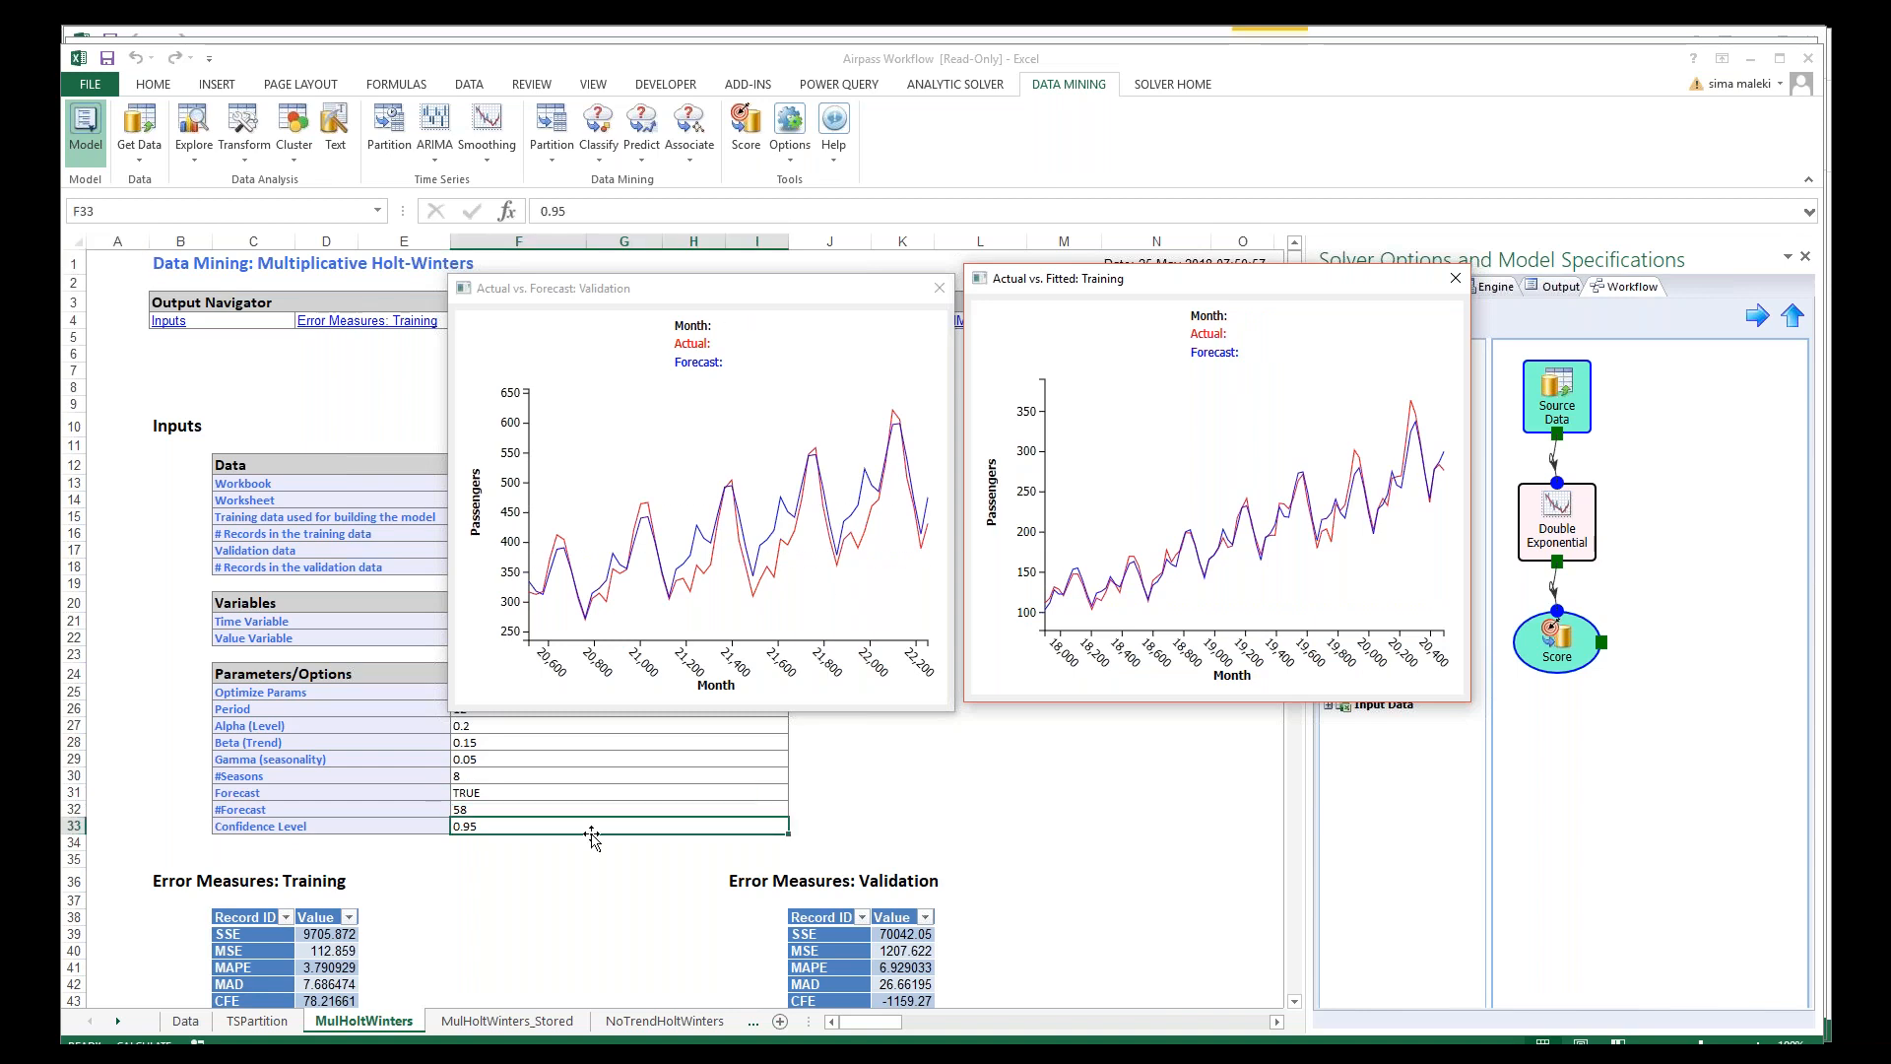
pyautogui.click(939, 288)
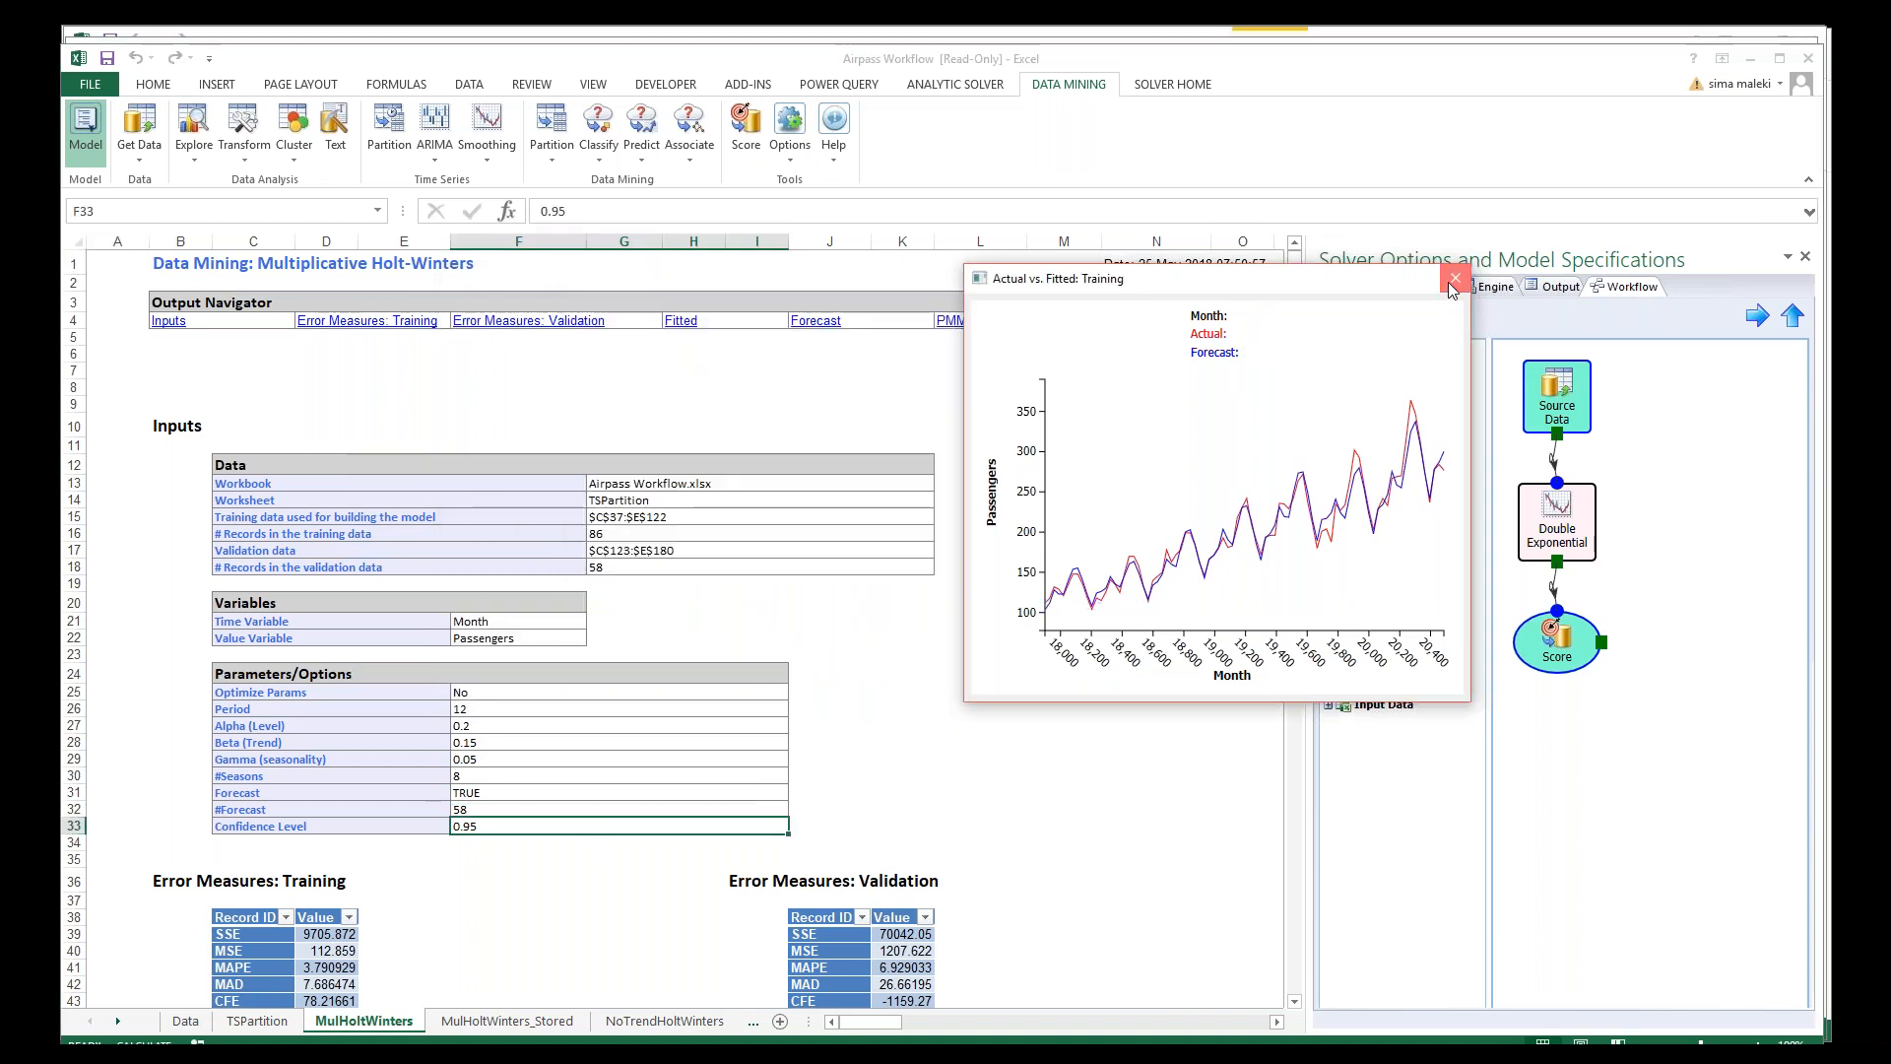
pyautogui.click(1453, 284)
pyautogui.scroll(-6, 477, 824)
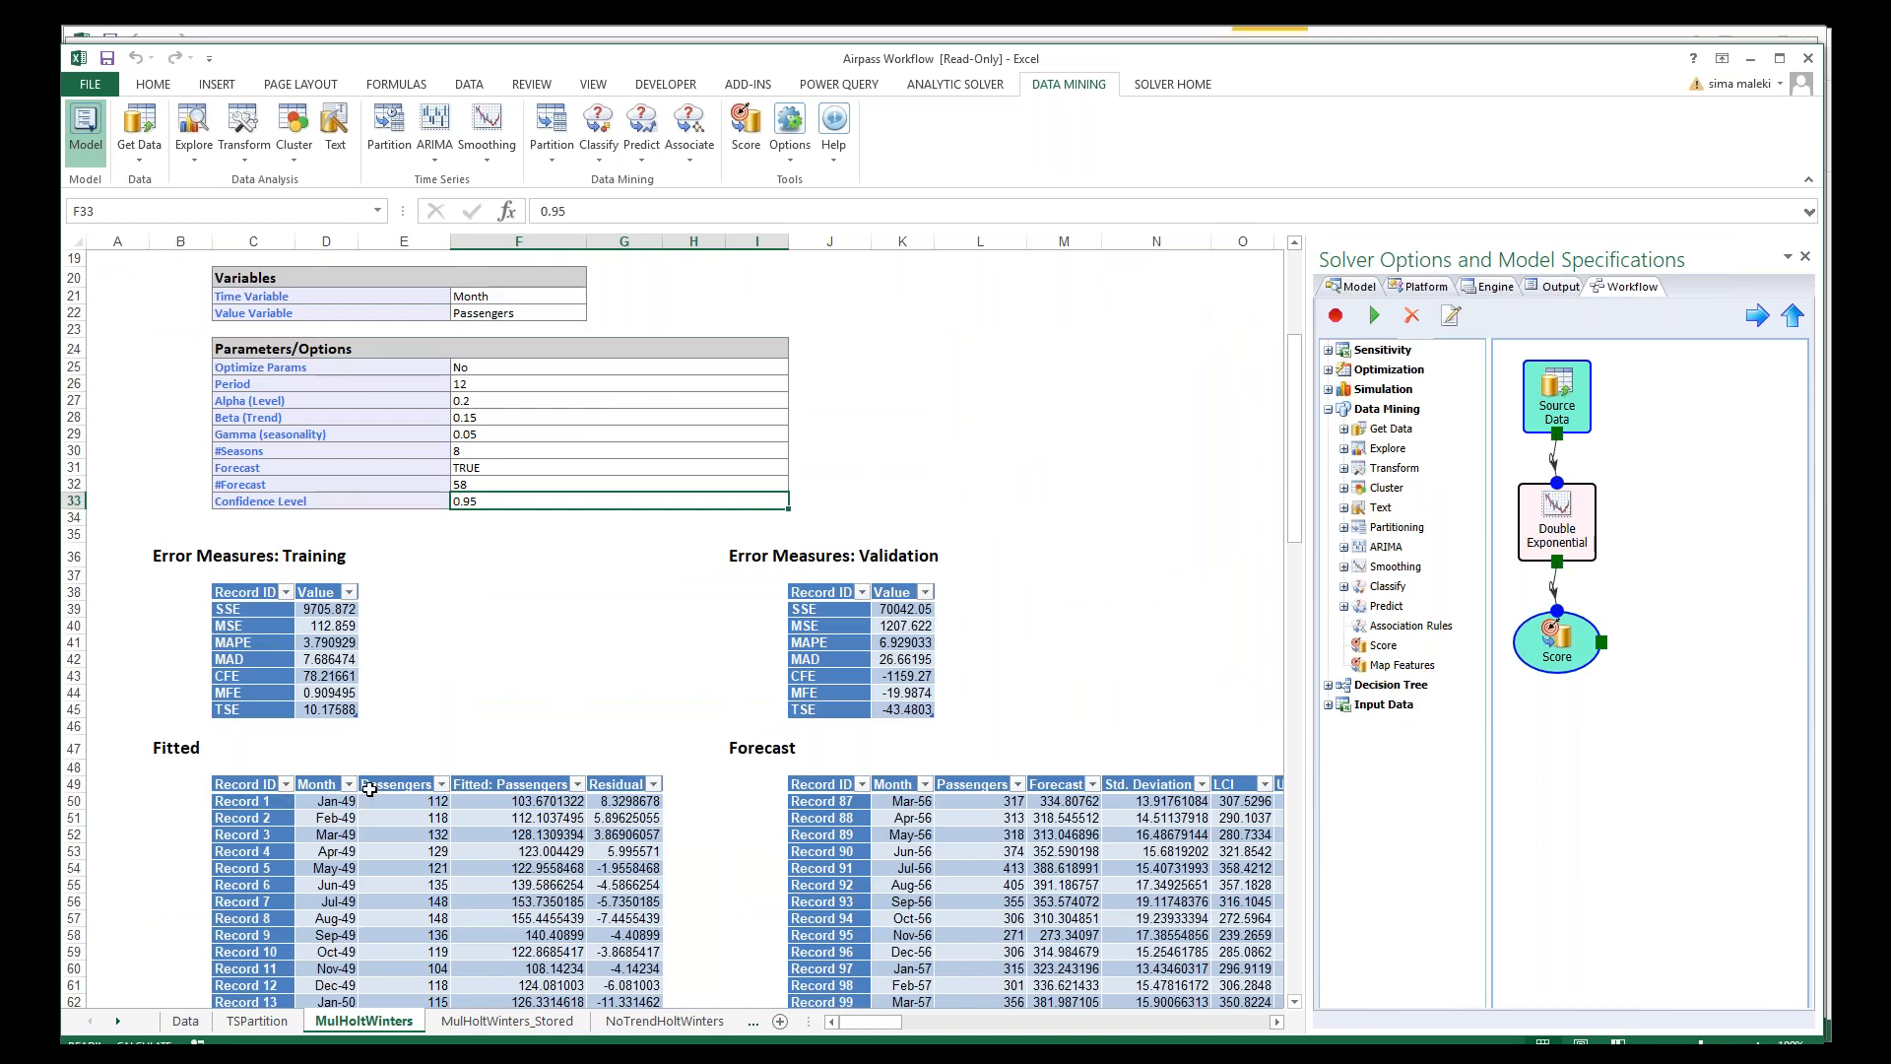
pyautogui.scroll(-5, 371, 788)
pyautogui.scroll(-20, 371, 788)
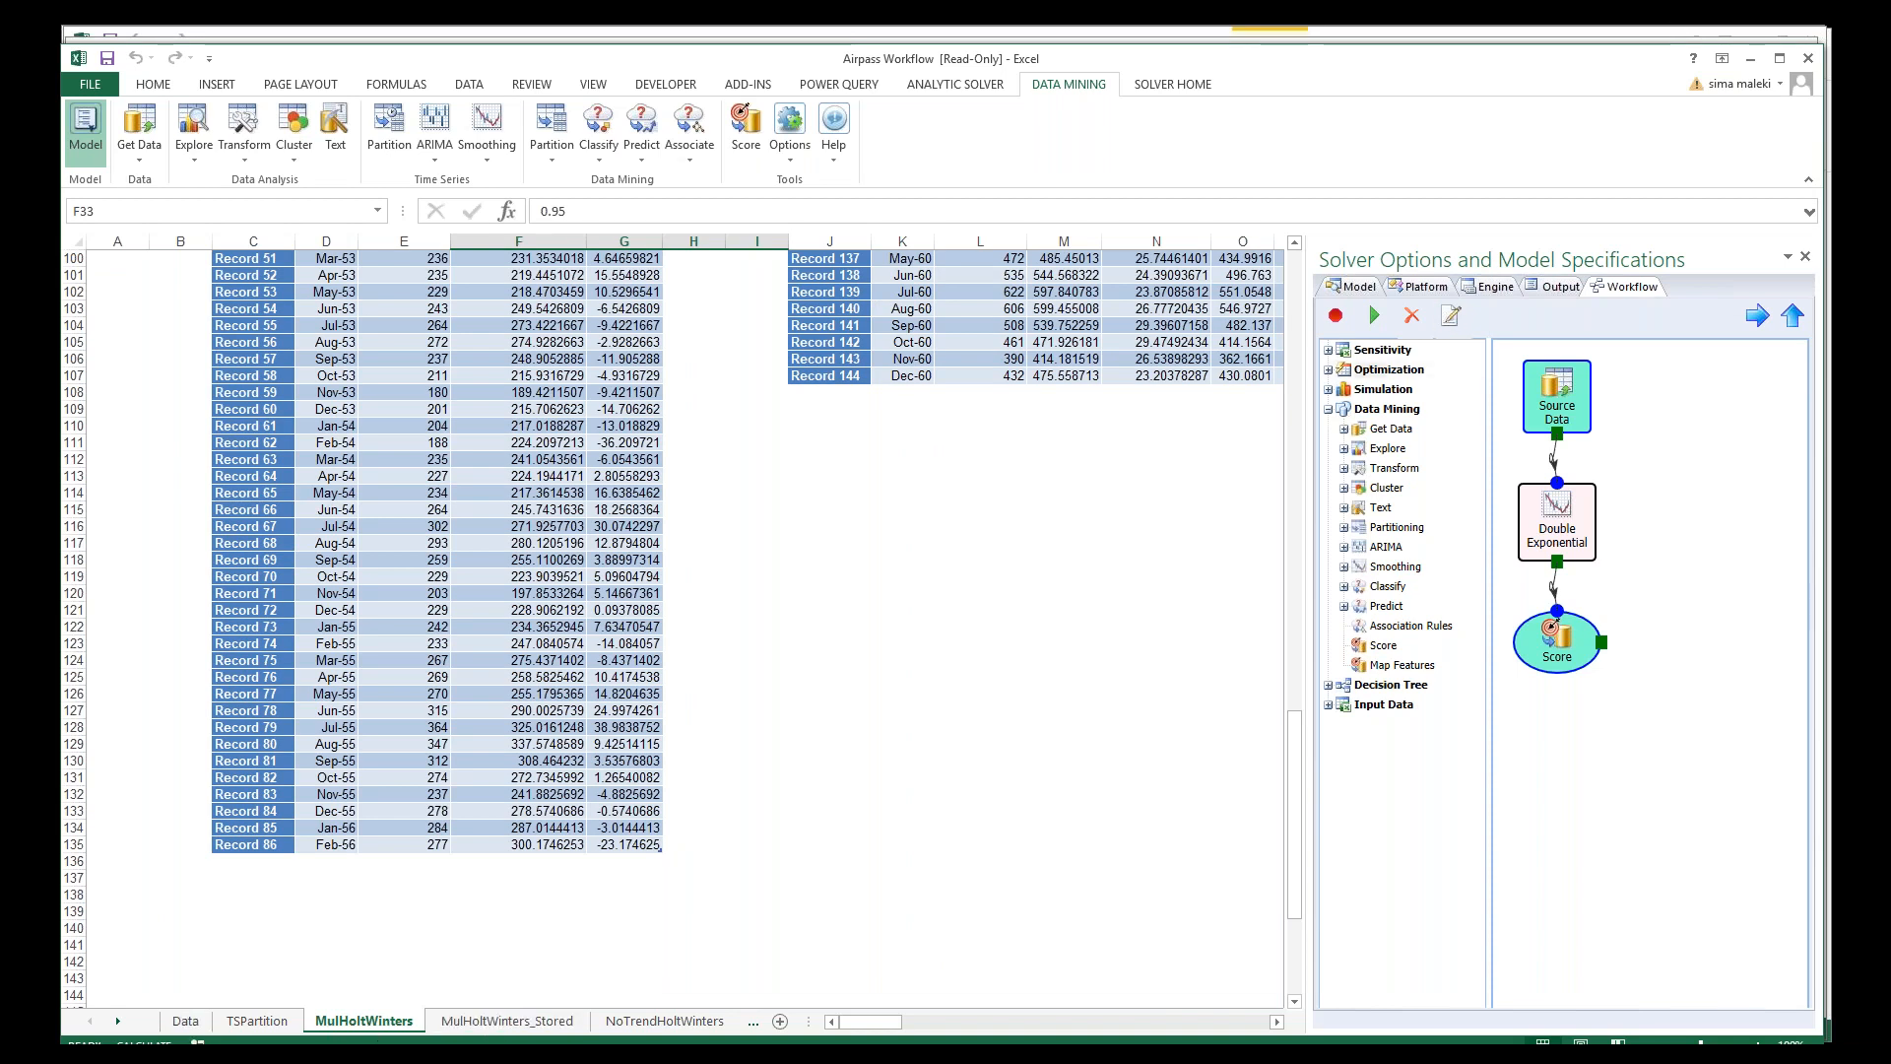
# Step: Close the Airpass Workflow workbook without saving and switch to the PowerPoint slide show, advancing it to the "What You Need to Do: Key Steps" slide
pyautogui.click(1809, 59)
pyautogui.click(946, 564)
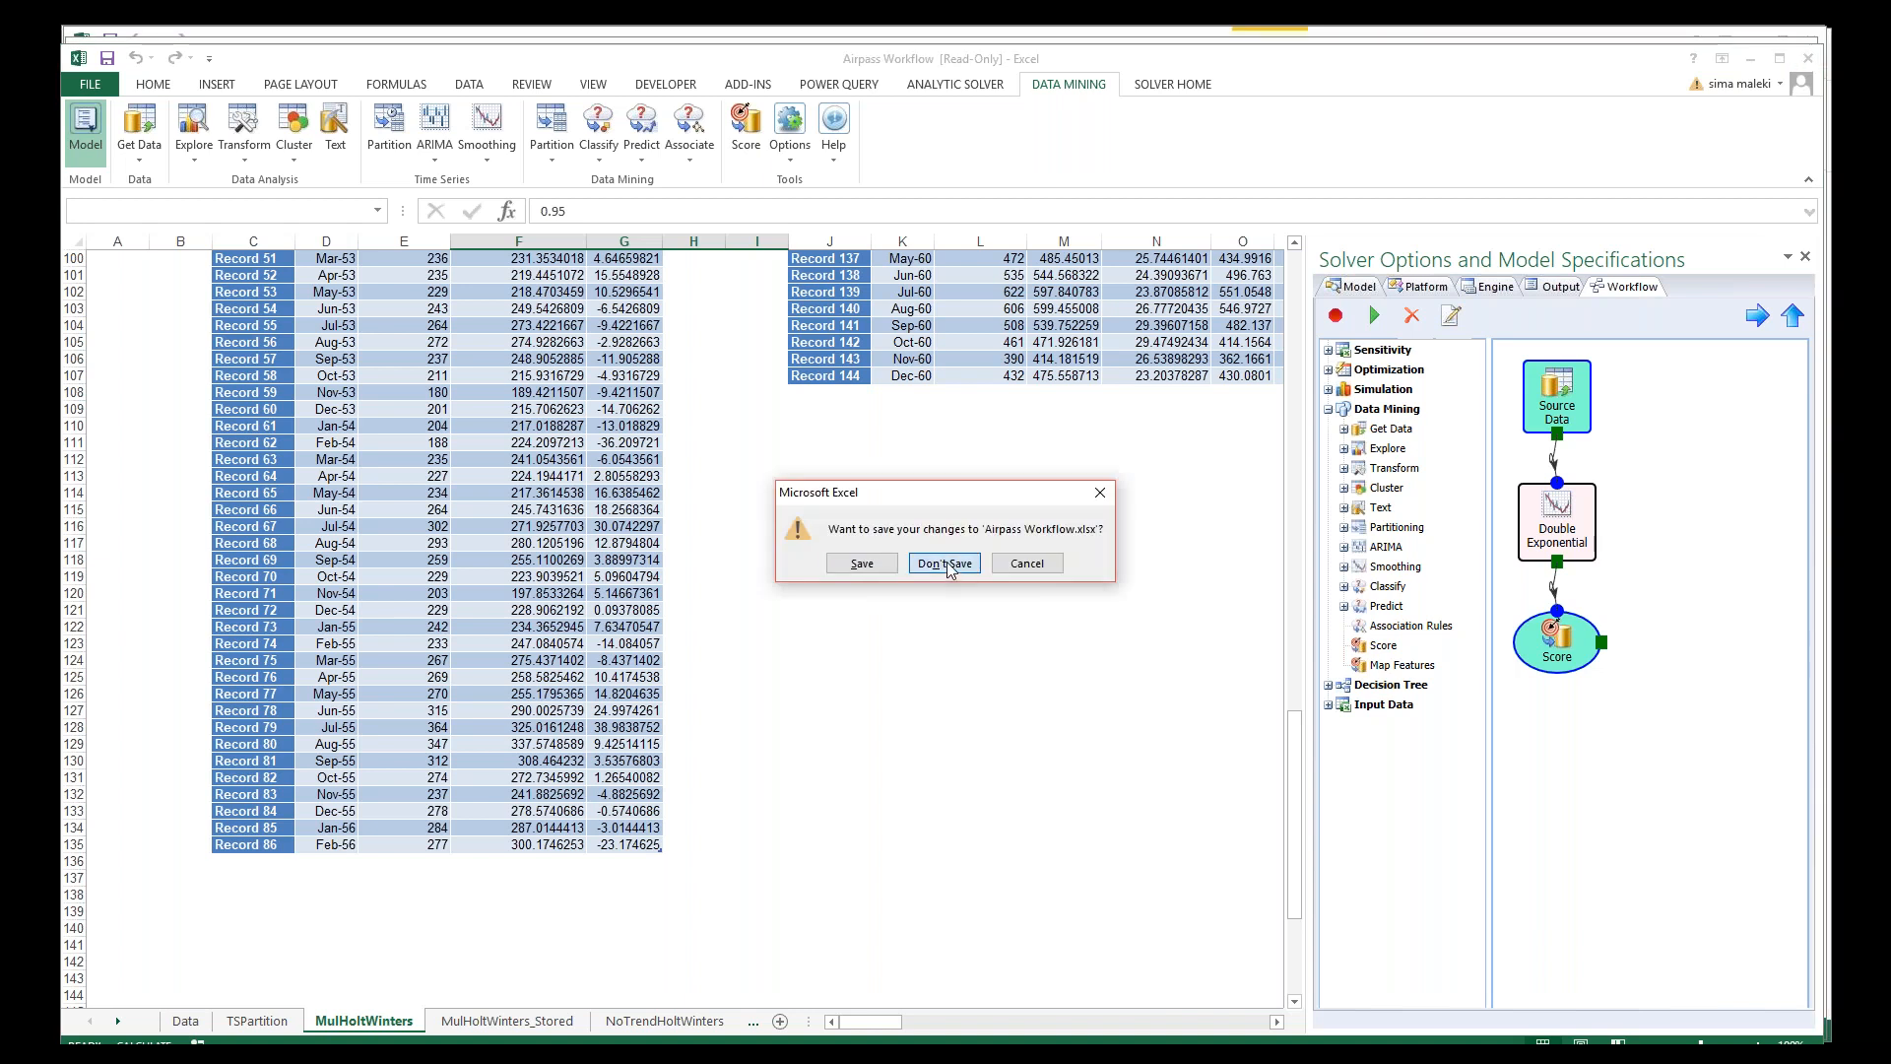
pyautogui.click(1753, 59)
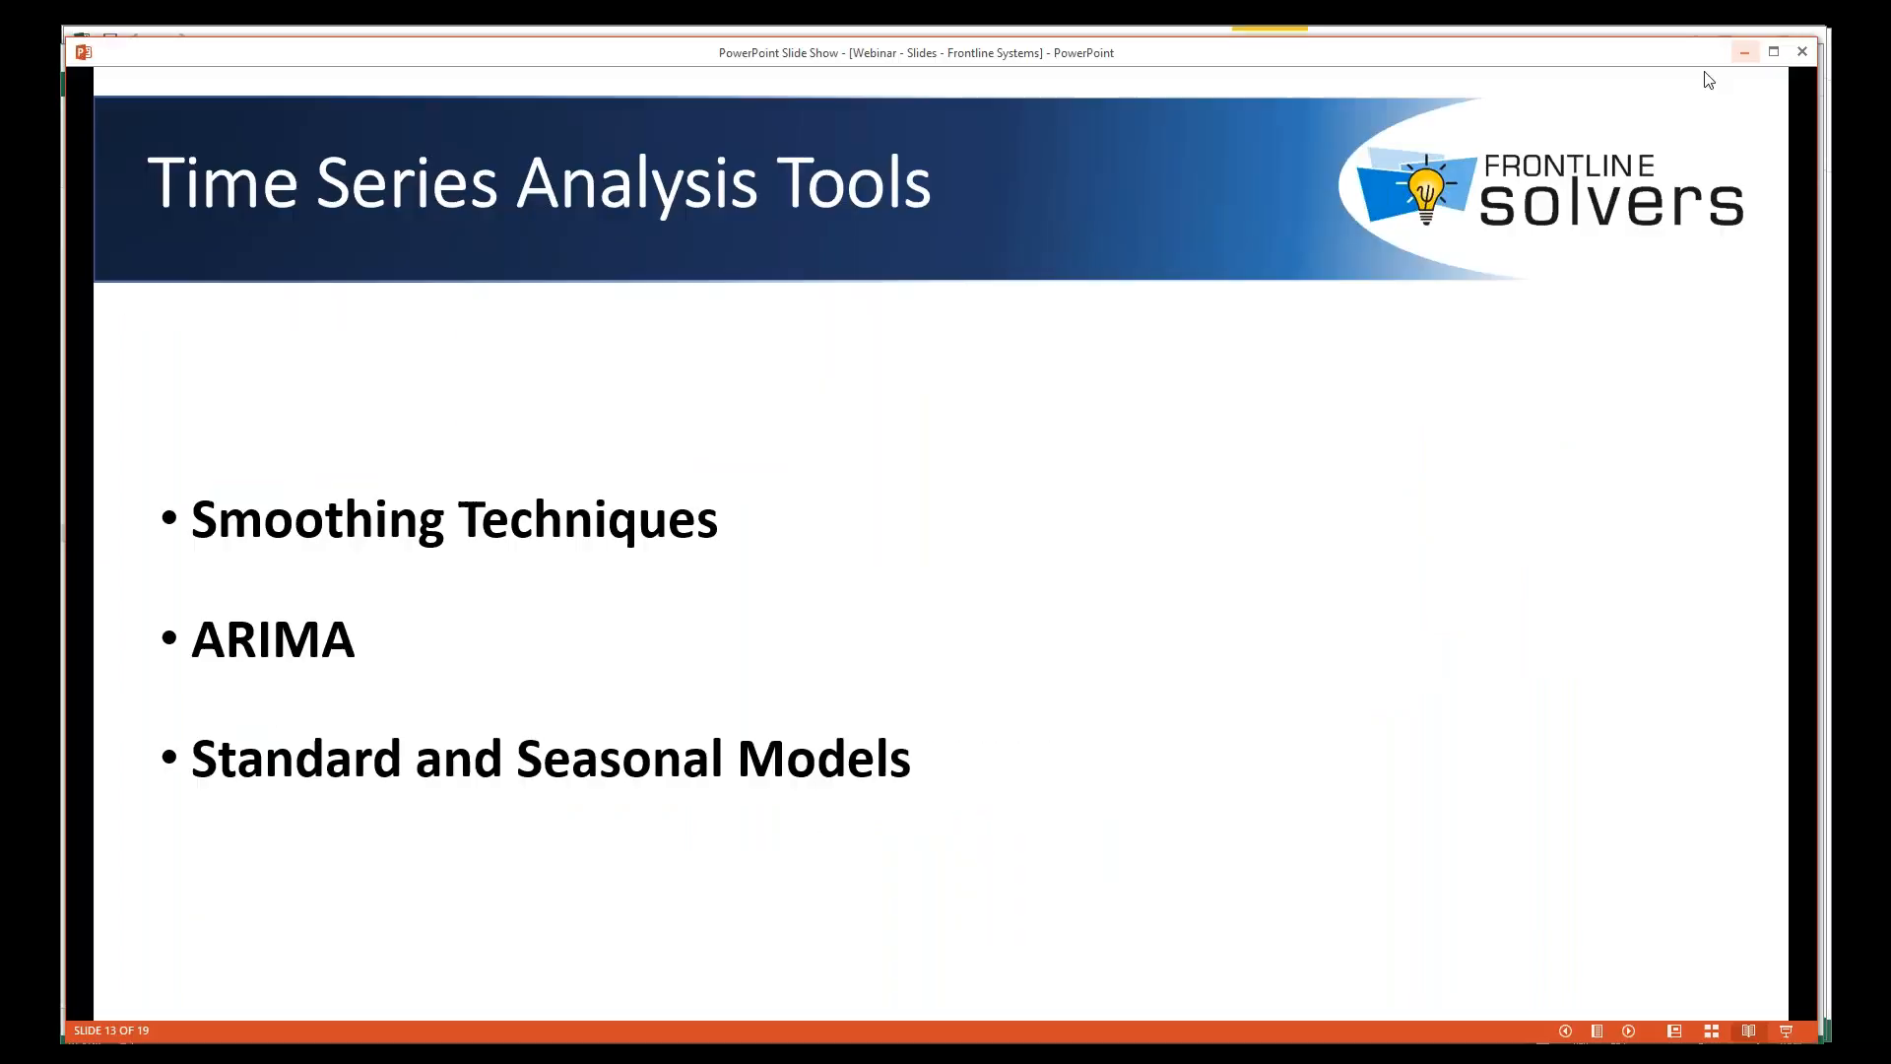
pyautogui.click(996, 474)
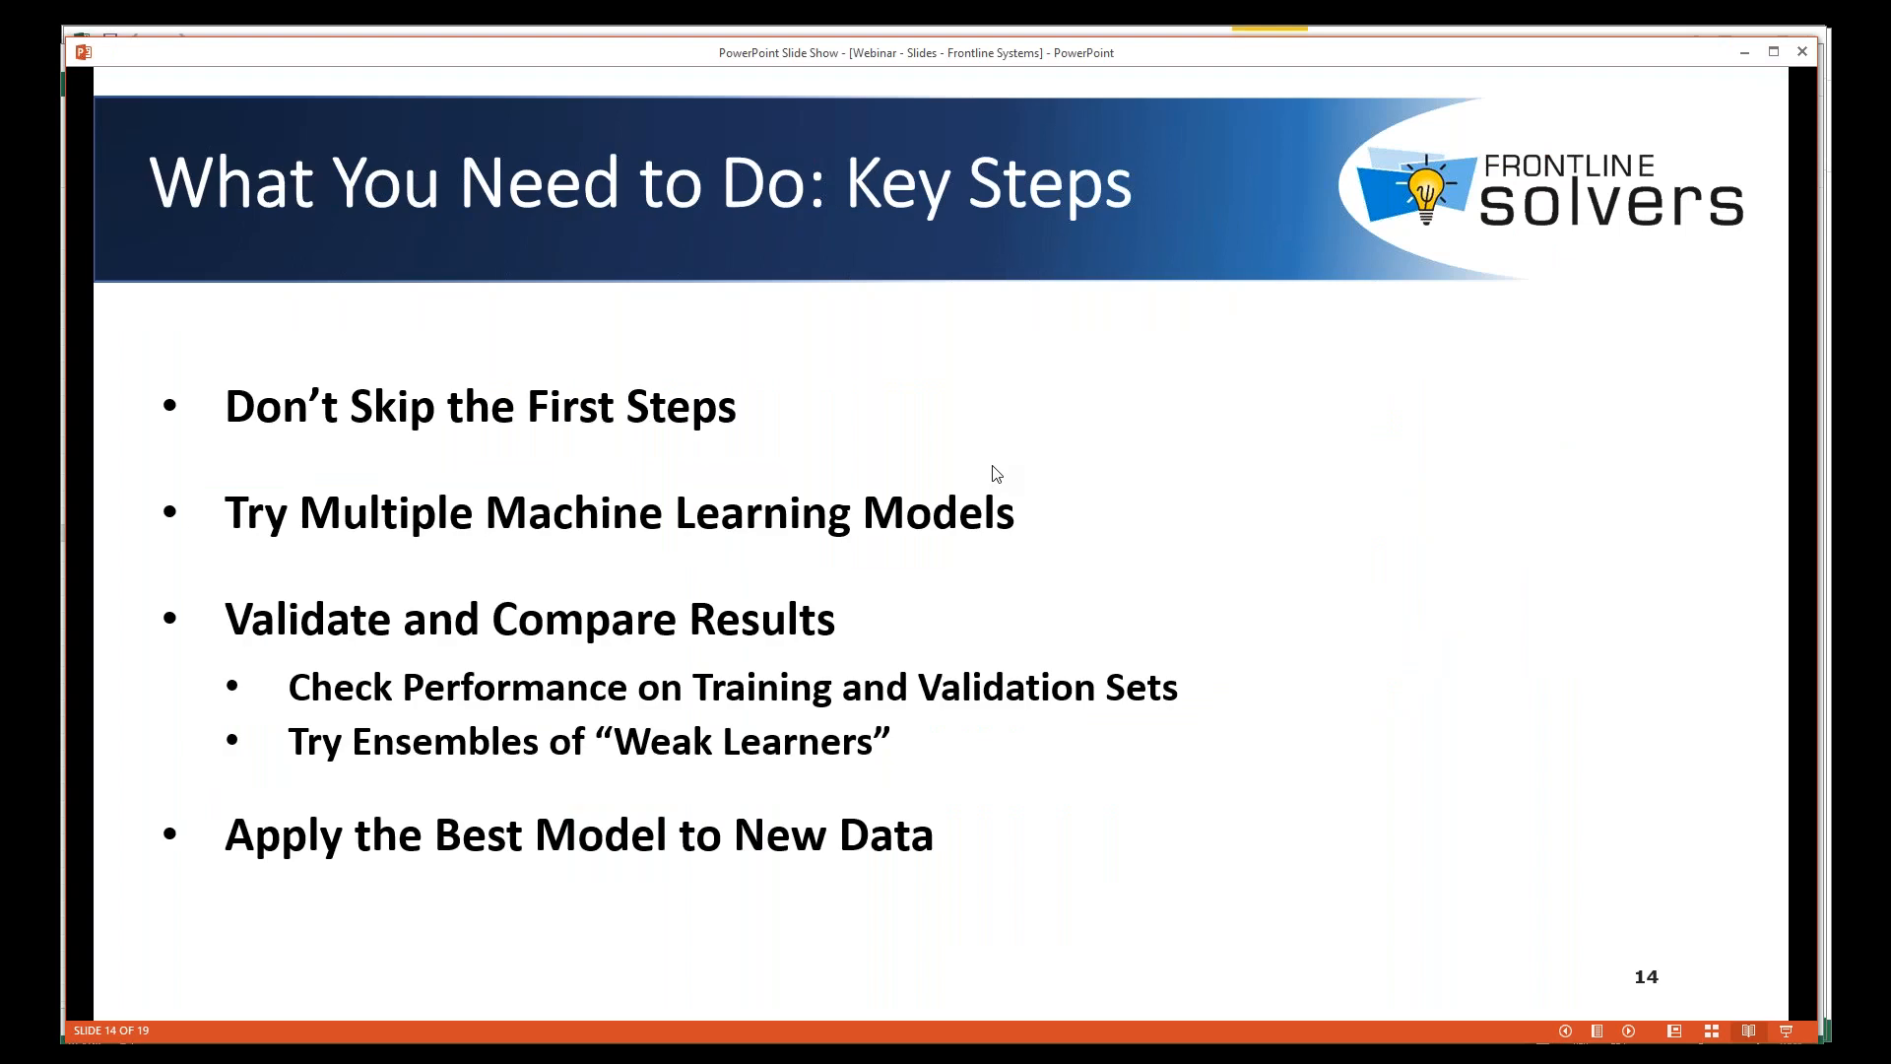